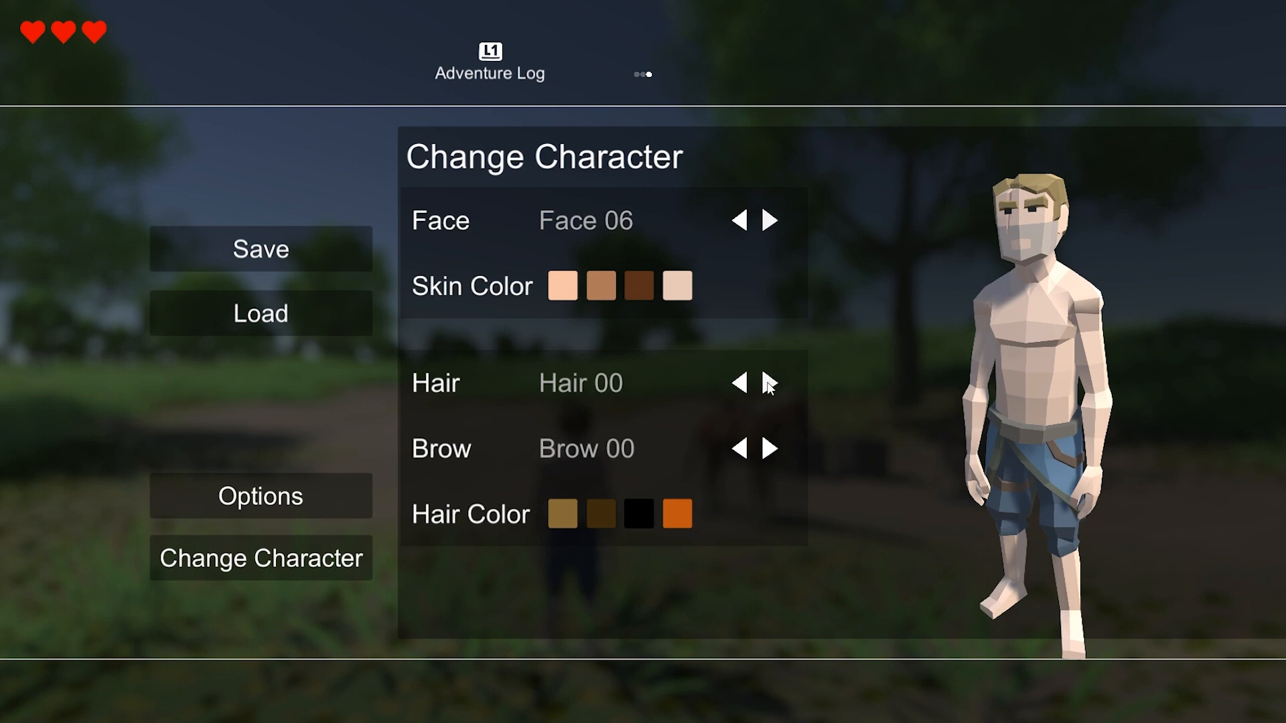
# Step: Cycle through the hair styles in Change Character and settle on Hair 05
pyautogui.click(767, 382)
pyautogui.click(766, 382)
pyautogui.click(767, 382)
pyautogui.click(767, 382)
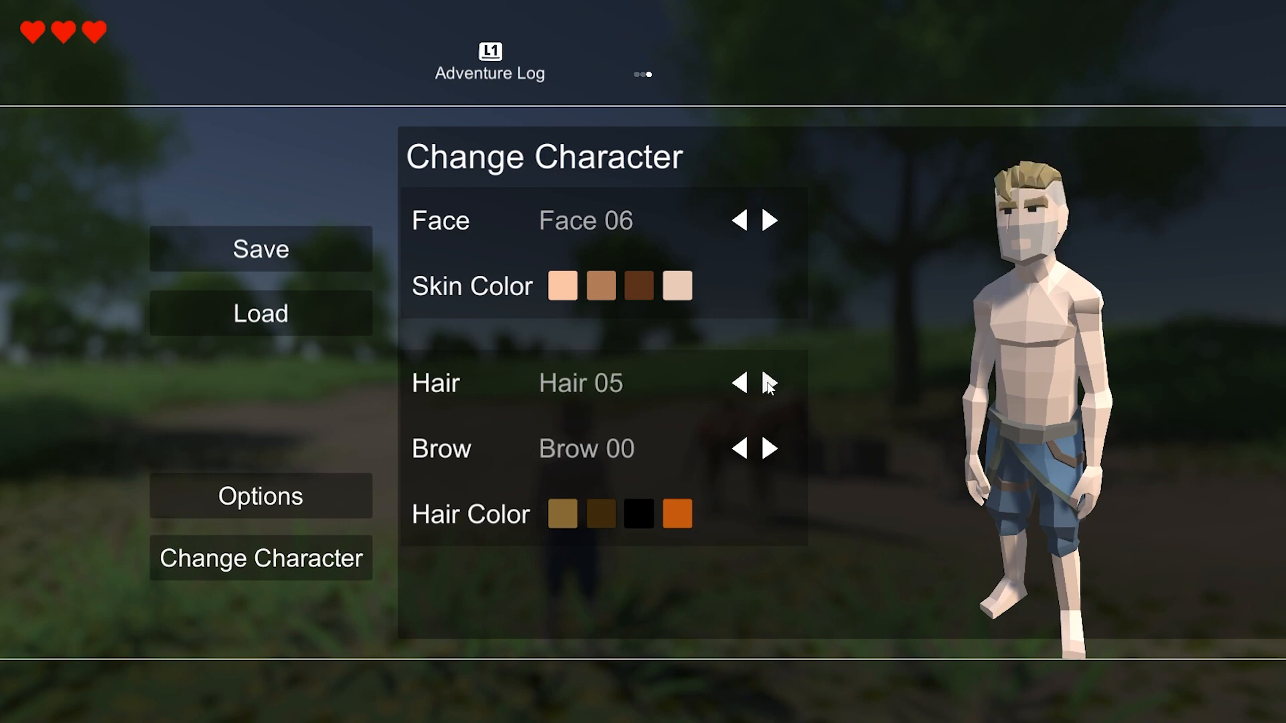
pyautogui.click(766, 381)
pyautogui.click(746, 383)
# Step: Cycle forward through the available brow styles on the character
pyautogui.click(769, 449)
pyautogui.click(768, 449)
pyautogui.click(769, 448)
pyautogui.click(769, 449)
pyautogui.click(769, 448)
pyautogui.click(769, 449)
pyautogui.click(769, 449)
pyautogui.click(769, 449)
pyautogui.click(768, 447)
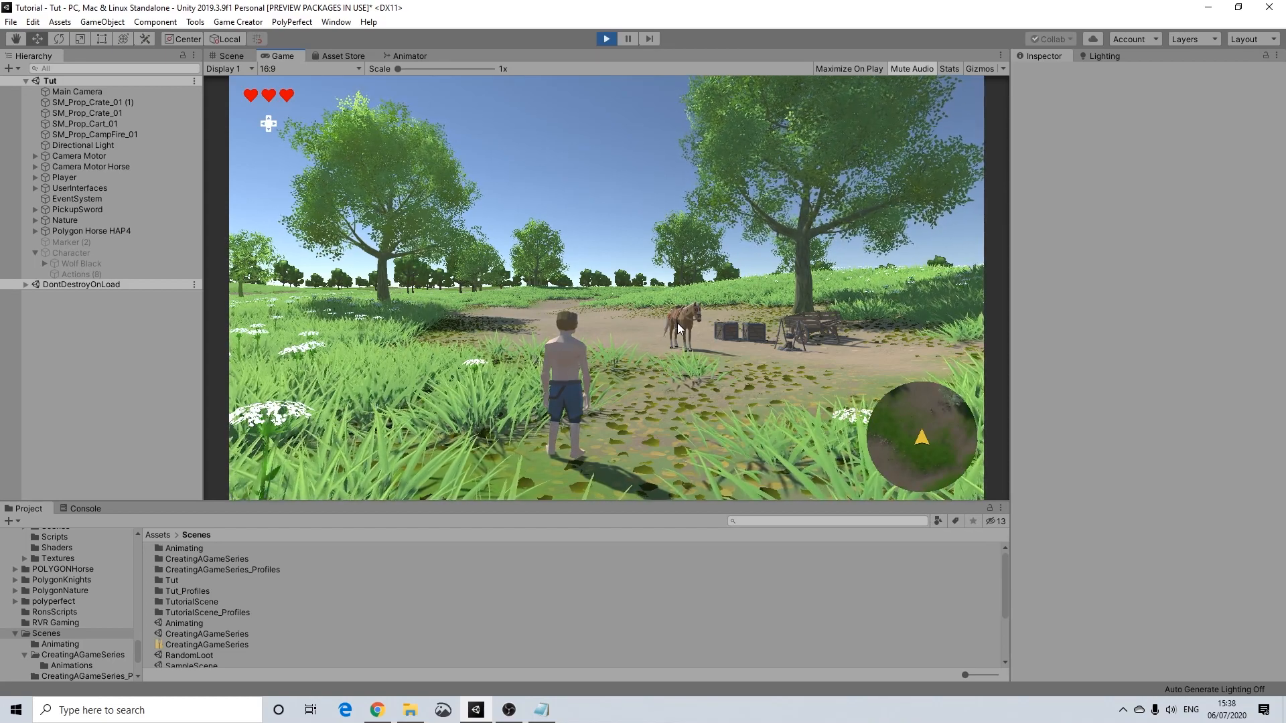
# Step: Open the running game's System menu and bring up the Change Character options
pyautogui.press('i')
pyautogui.press('e')
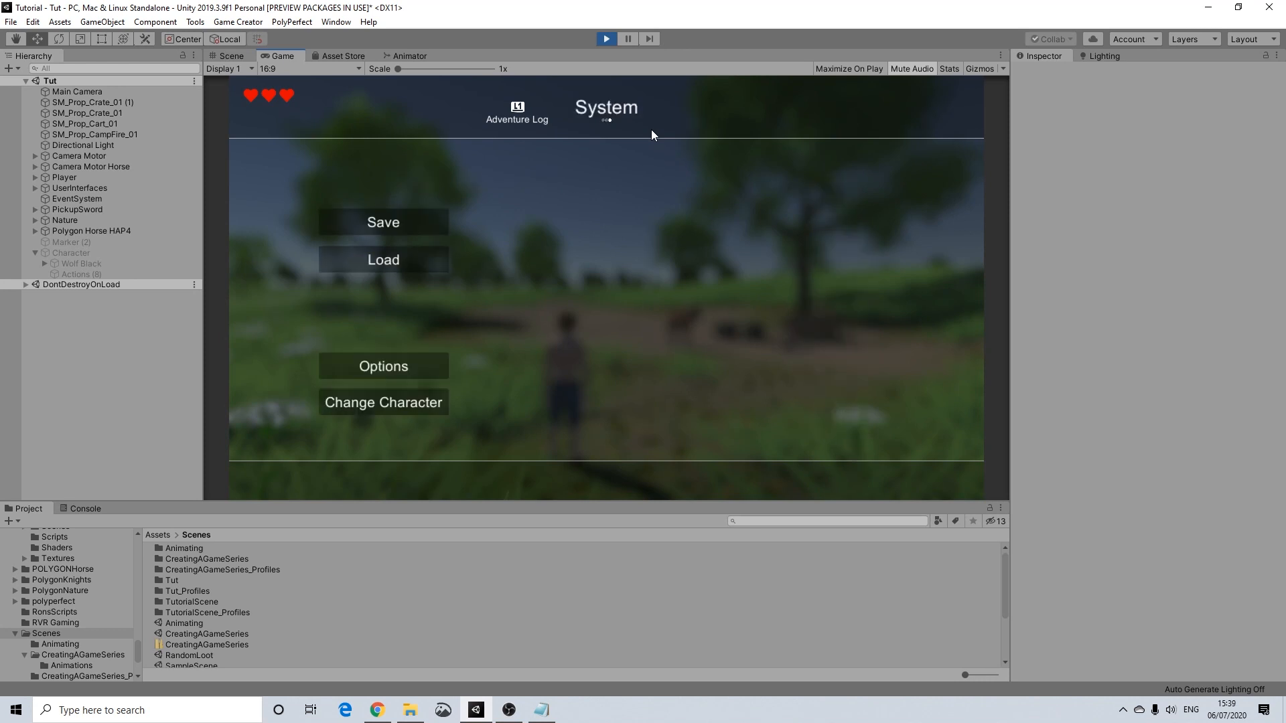
pyautogui.click(406, 409)
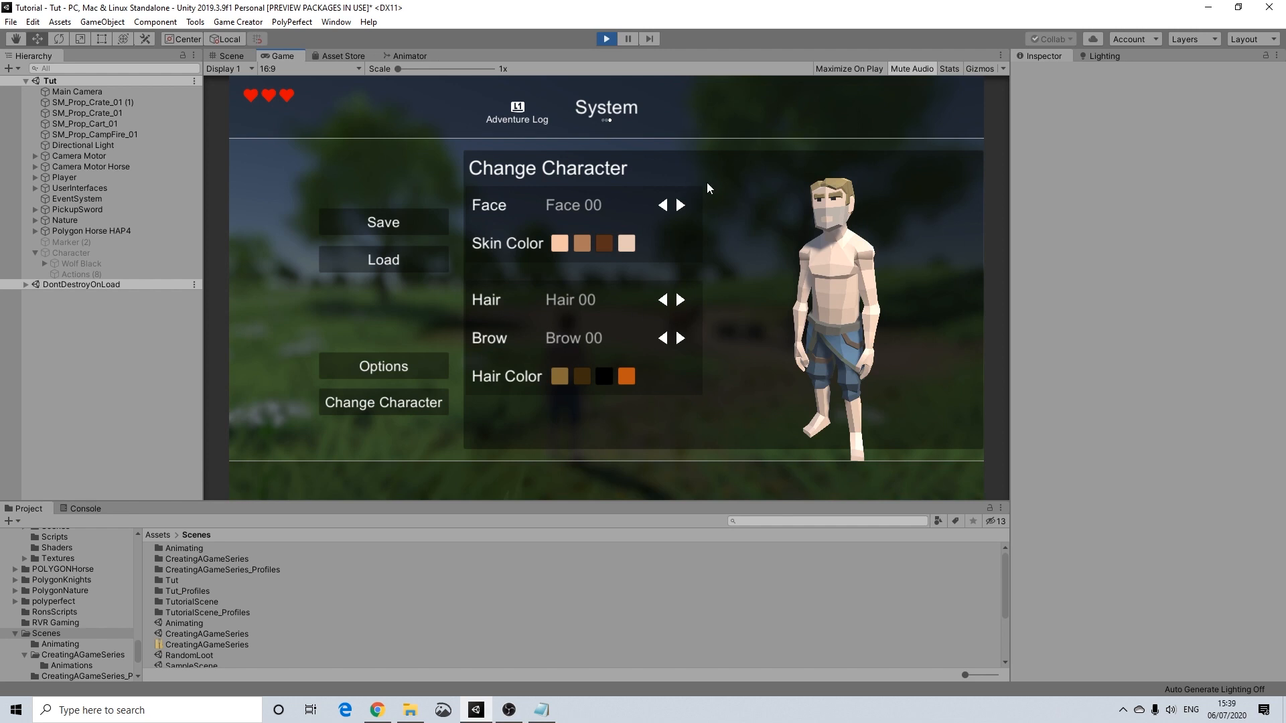
# Step: Advance the character's face to Face 06
pyautogui.click(680, 205)
pyautogui.click(680, 204)
pyautogui.click(681, 205)
pyautogui.click(680, 205)
pyautogui.click(680, 205)
pyautogui.click(681, 205)
# Step: Advance the character's hair to Hair 05
pyautogui.click(680, 300)
pyautogui.click(680, 300)
pyautogui.click(681, 300)
pyautogui.click(681, 300)
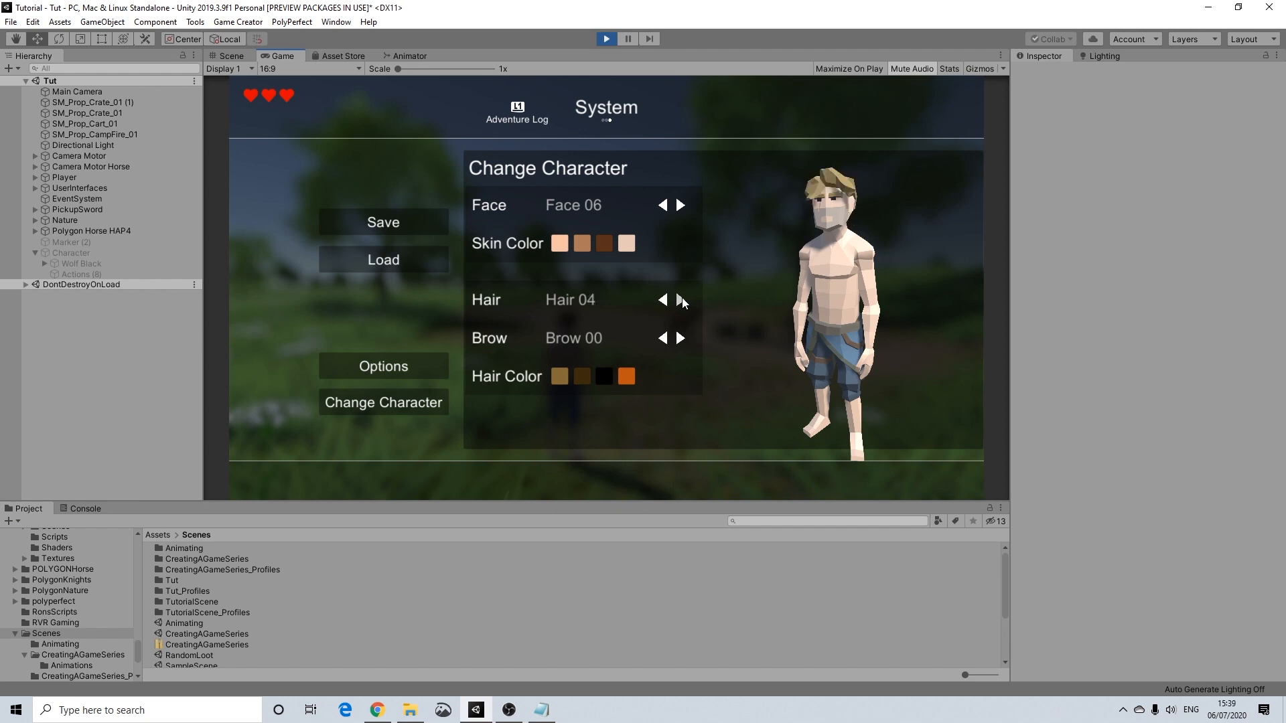
pyautogui.click(680, 300)
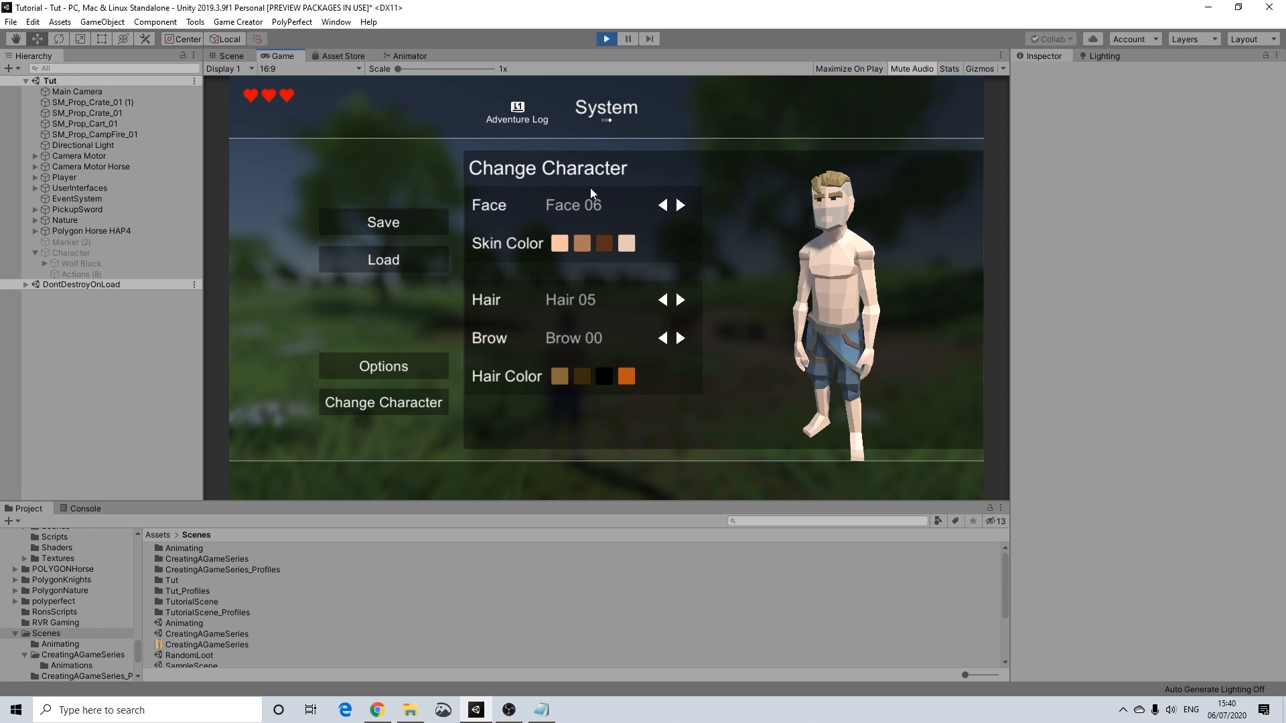
# Step: Browse the face options in both directions and choose Face 05
pyautogui.click(680, 206)
pyautogui.click(680, 206)
pyautogui.click(664, 206)
pyautogui.click(667, 209)
pyautogui.click(667, 209)
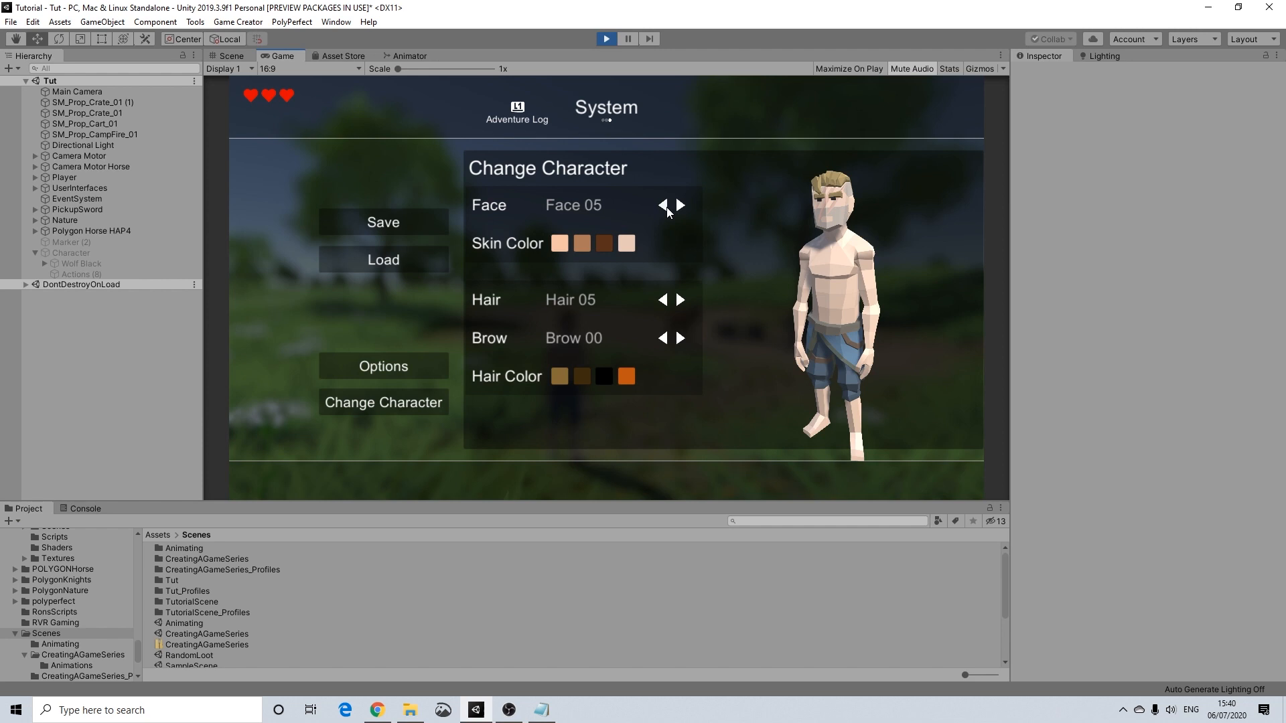
# Step: Test the different skin color swatches on Face 05, ending on the second, tan swatch
pyautogui.click(583, 242)
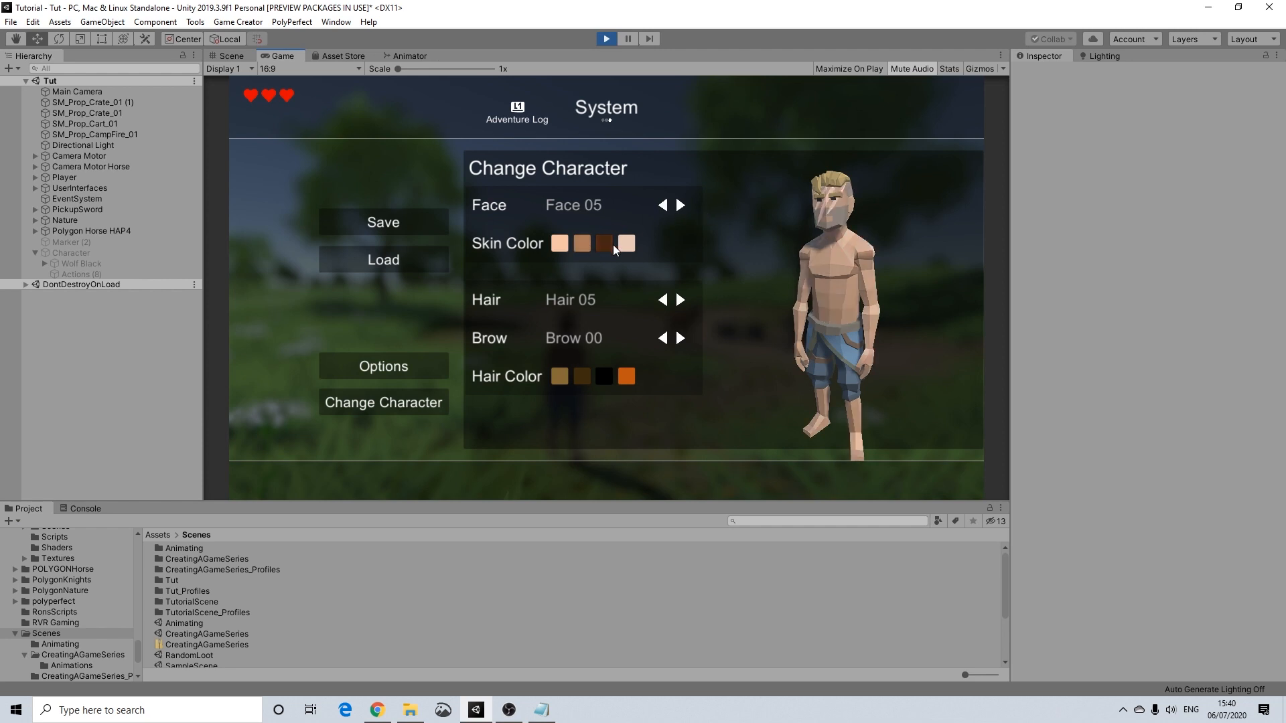
pyautogui.click(611, 244)
pyautogui.click(628, 243)
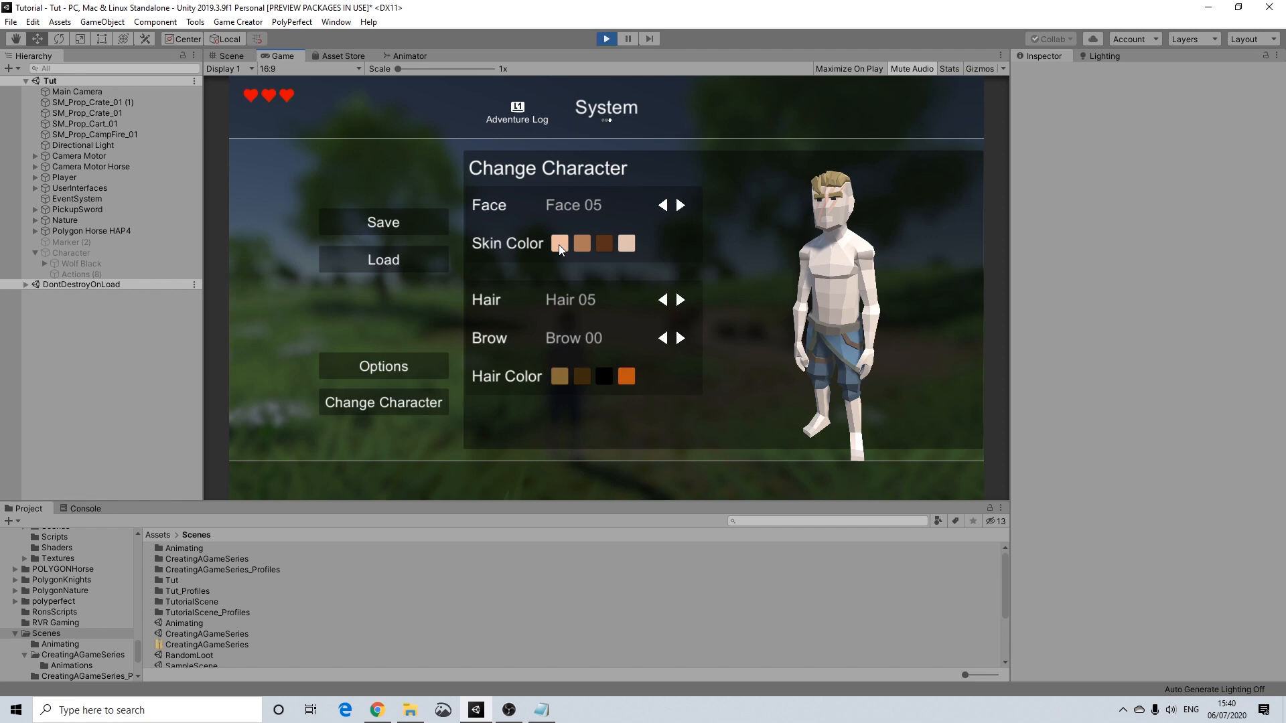
pyautogui.click(583, 246)
pyautogui.click(610, 247)
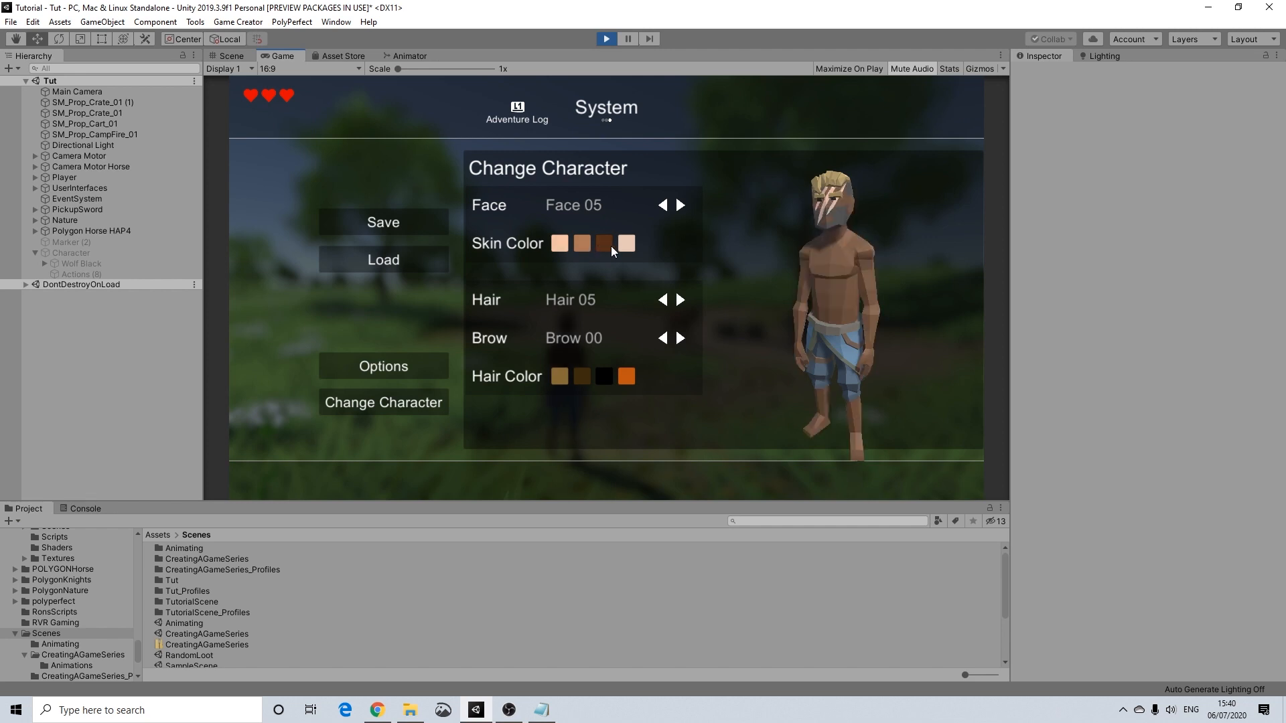
pyautogui.click(632, 245)
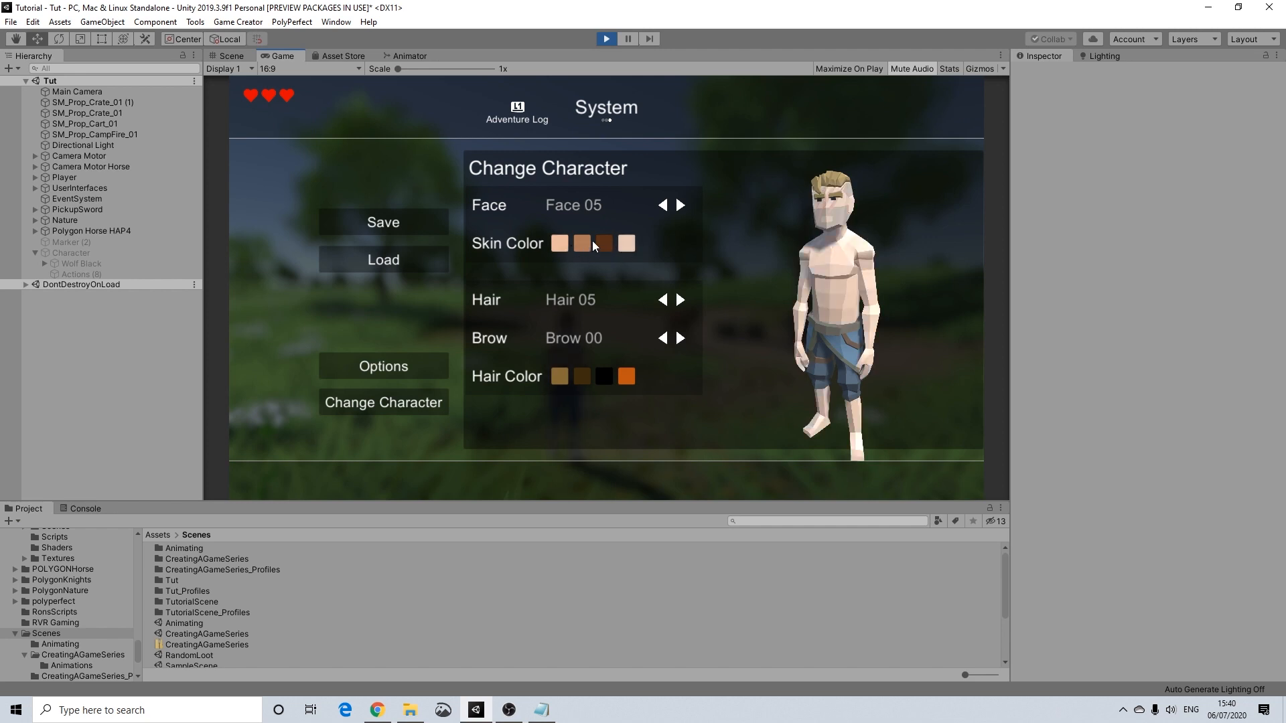
pyautogui.click(581, 247)
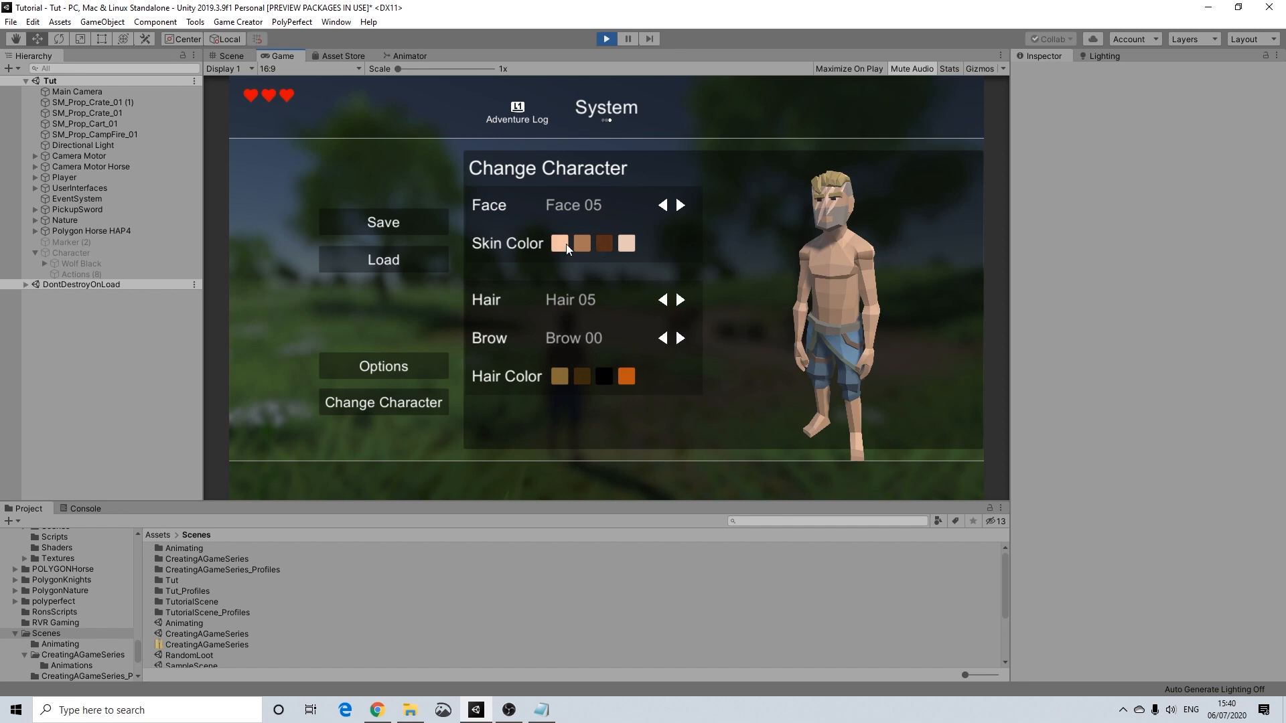
pyautogui.click(569, 247)
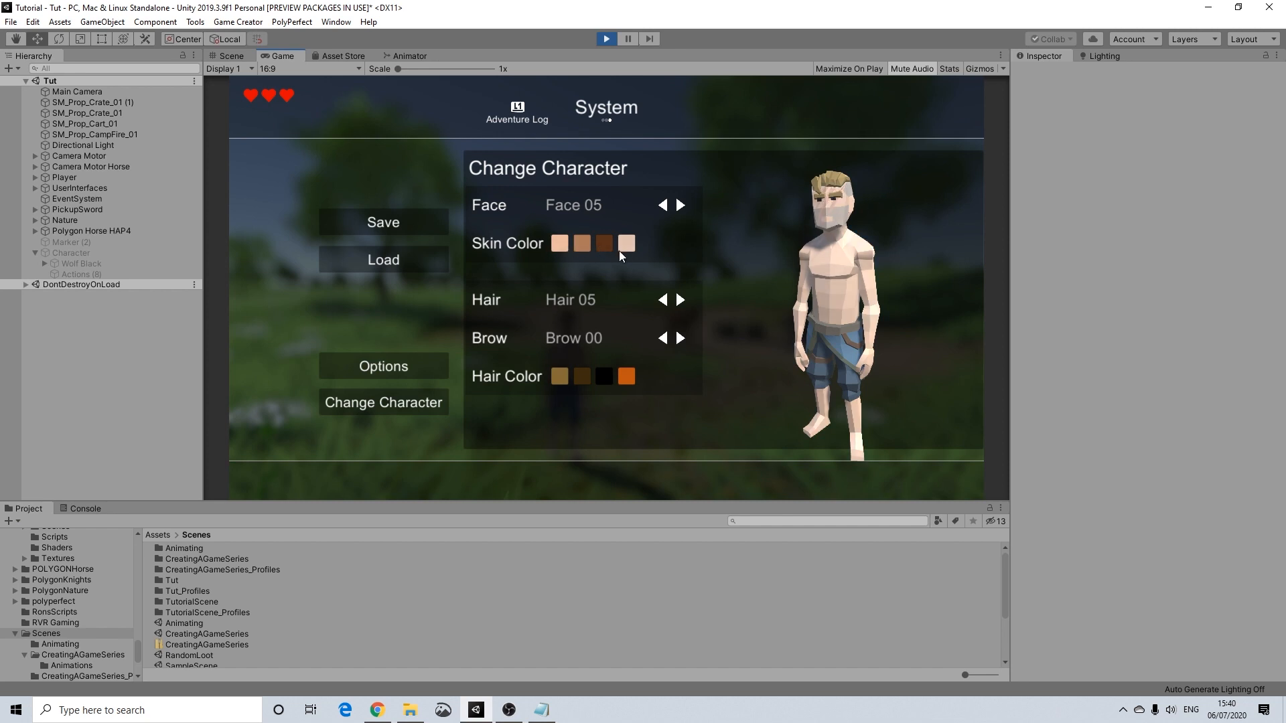
pyautogui.click(588, 244)
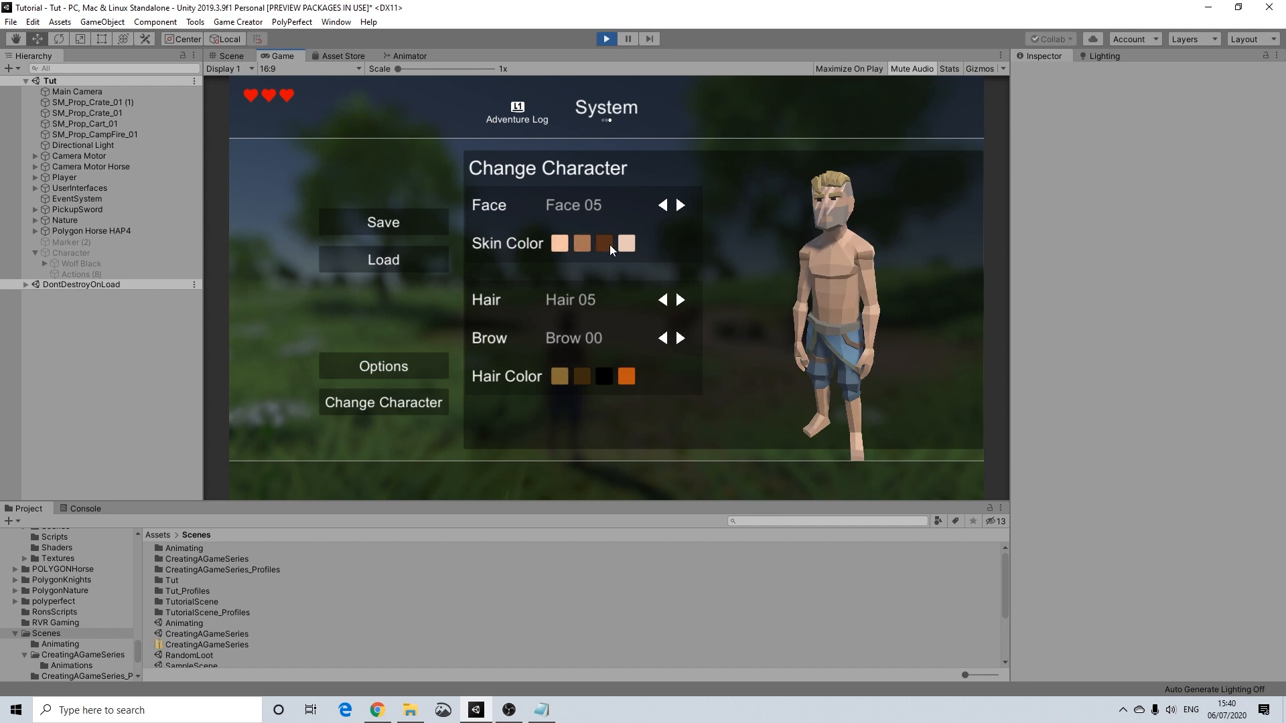
# Step: Step the face back to Face 04, then forward to Face 06
pyautogui.click(664, 206)
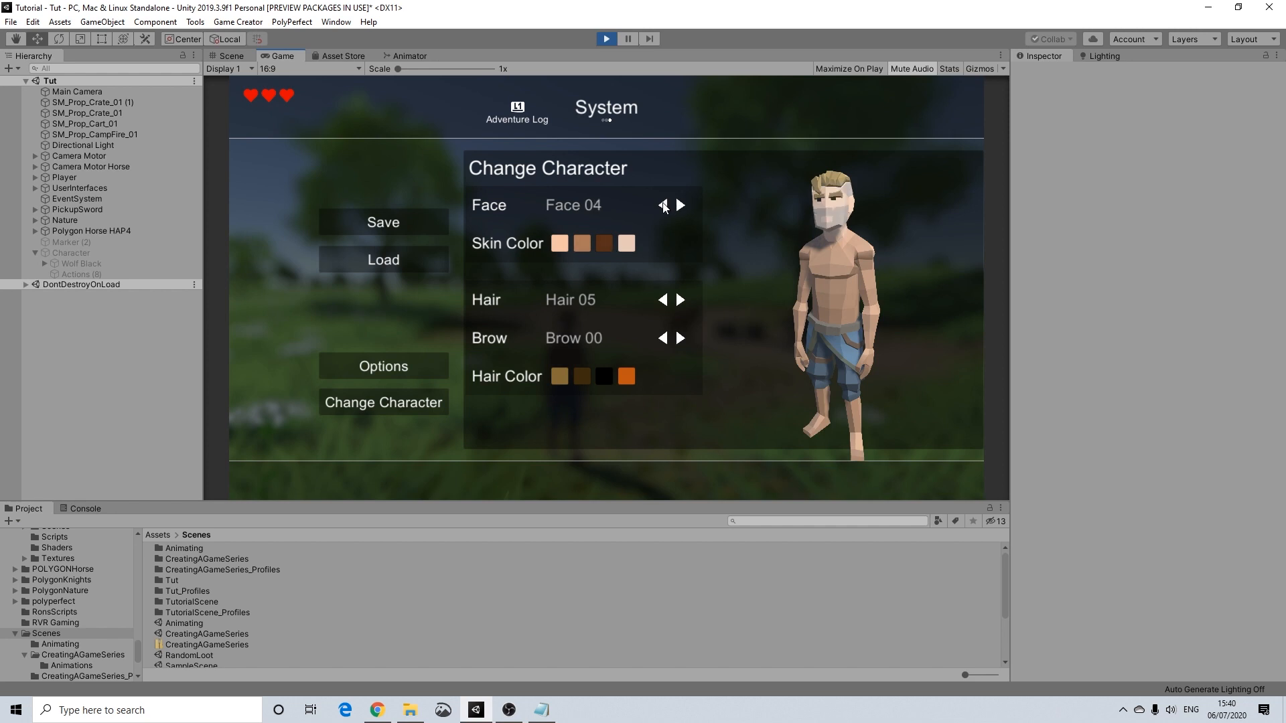
pyautogui.click(680, 206)
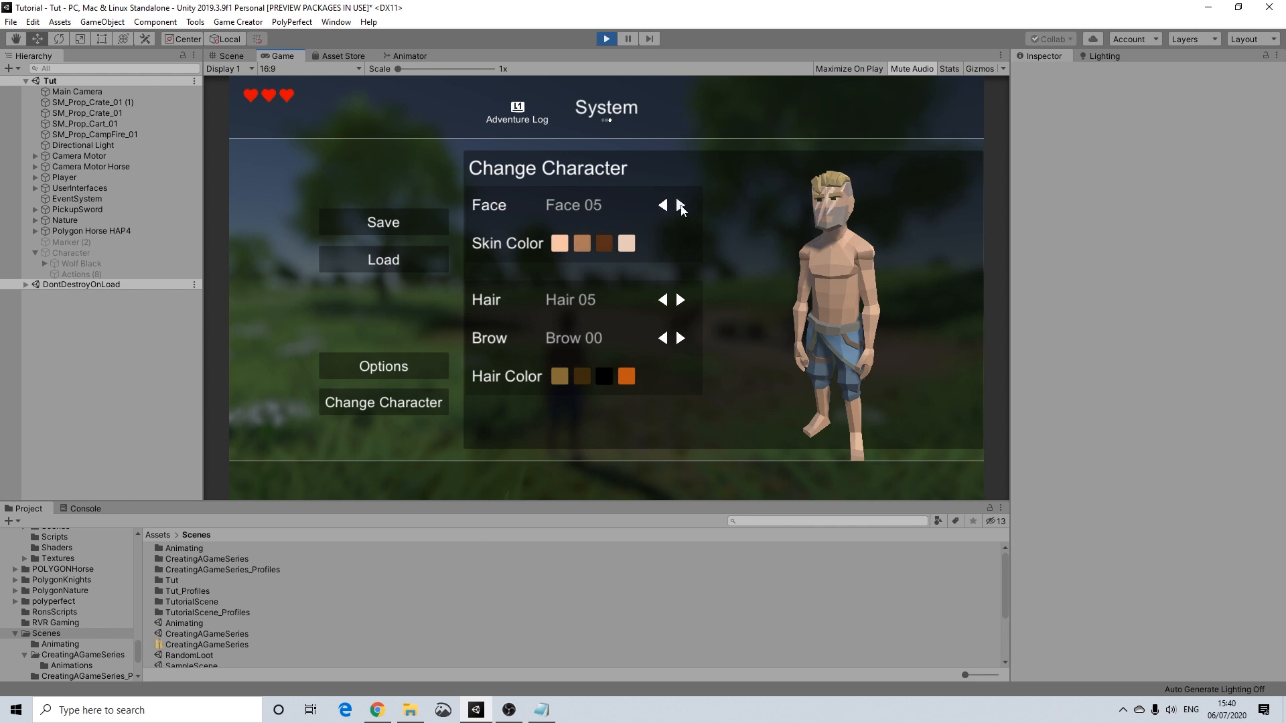
pyautogui.click(681, 206)
# Step: Compare the tan and dark brown skin colors on Face 06, finishing with the first, light peach swatch
pyautogui.click(589, 244)
pyautogui.click(588, 244)
pyautogui.click(560, 244)
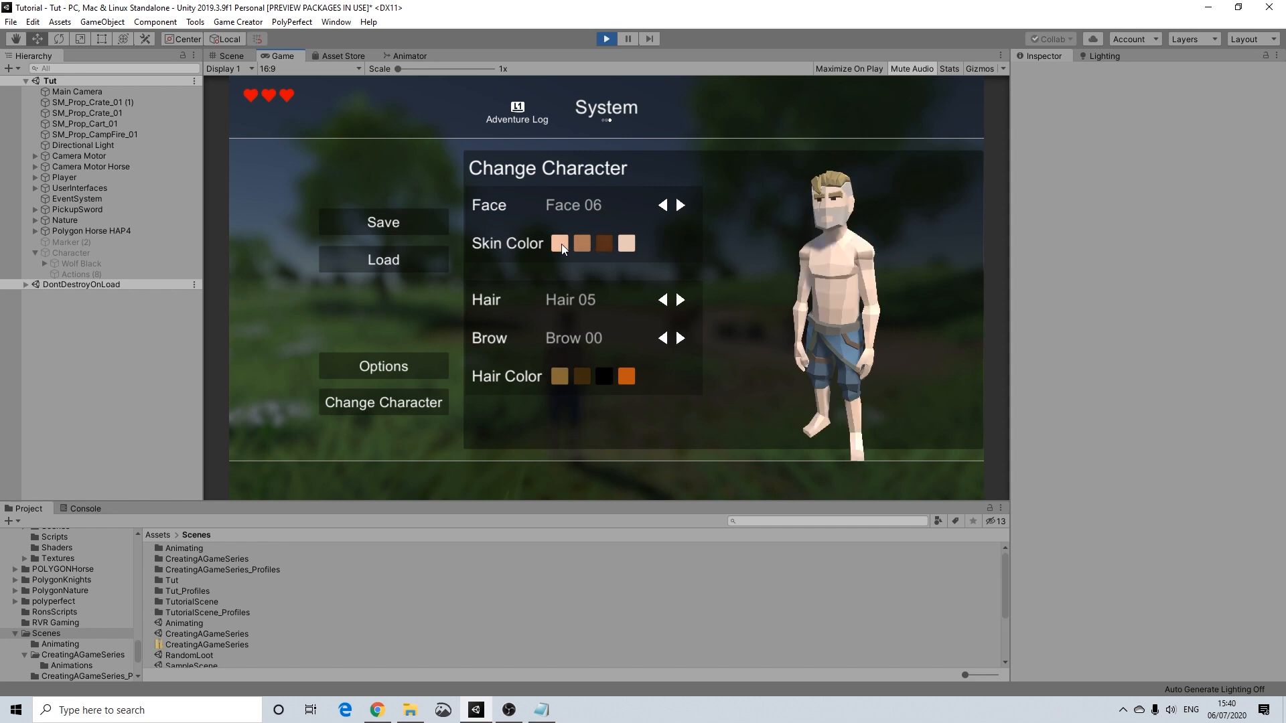
pyautogui.click(584, 244)
pyautogui.click(603, 244)
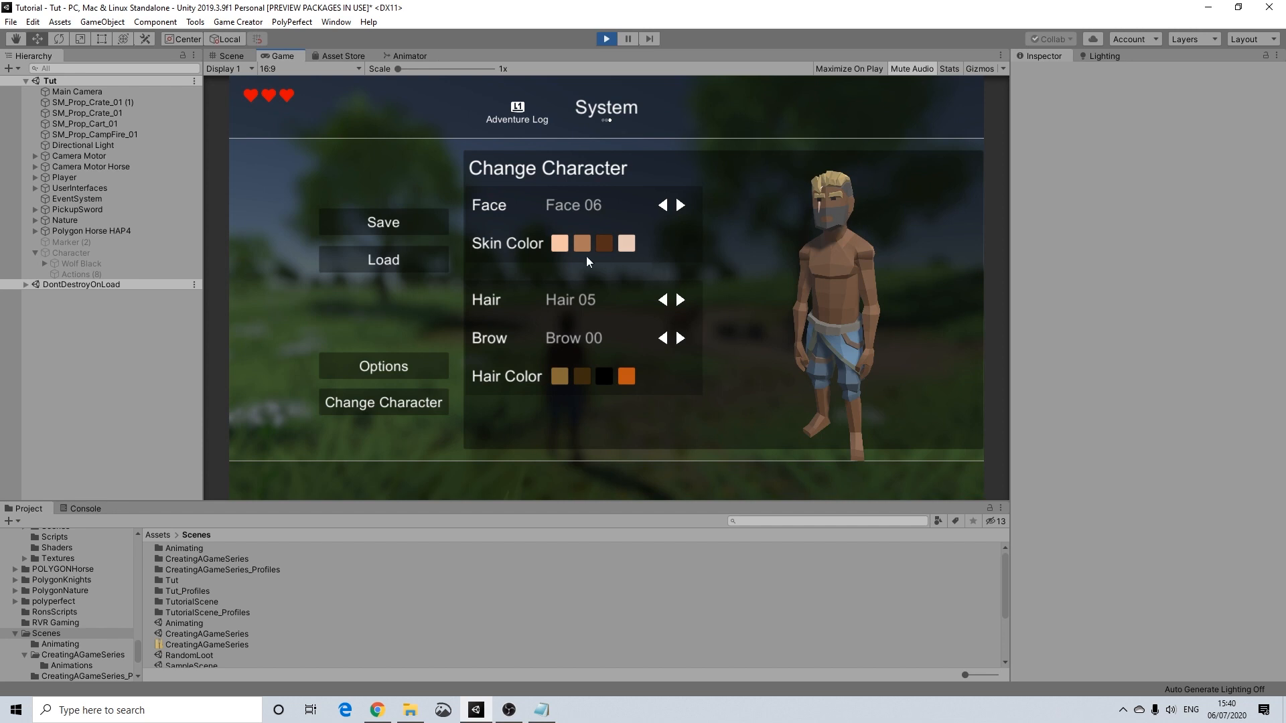
pyautogui.click(564, 246)
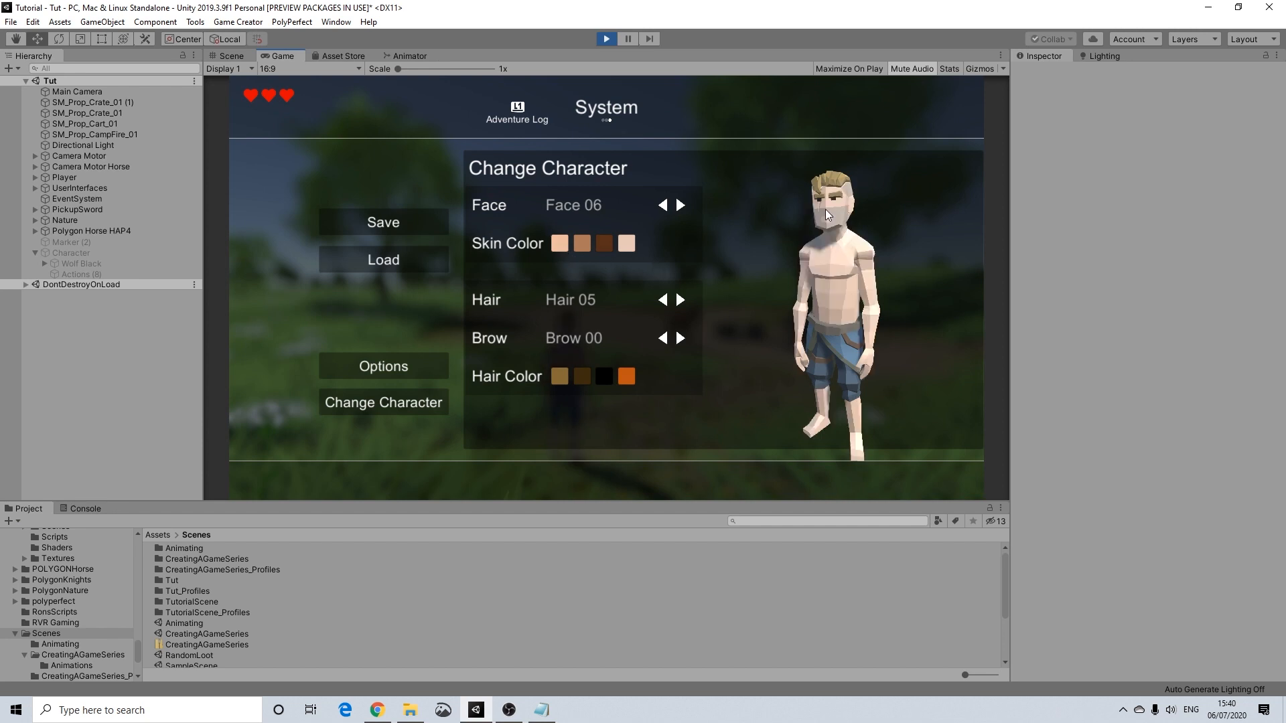
pyautogui.click(604, 244)
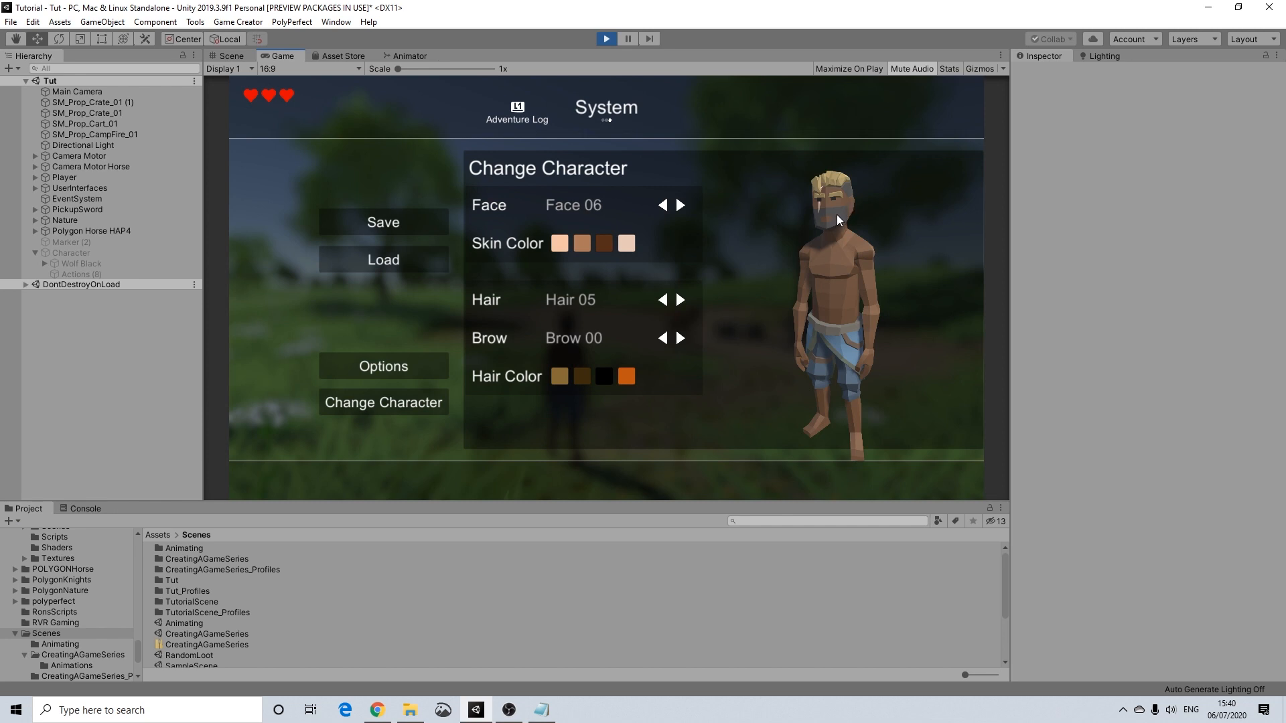
pyautogui.click(561, 245)
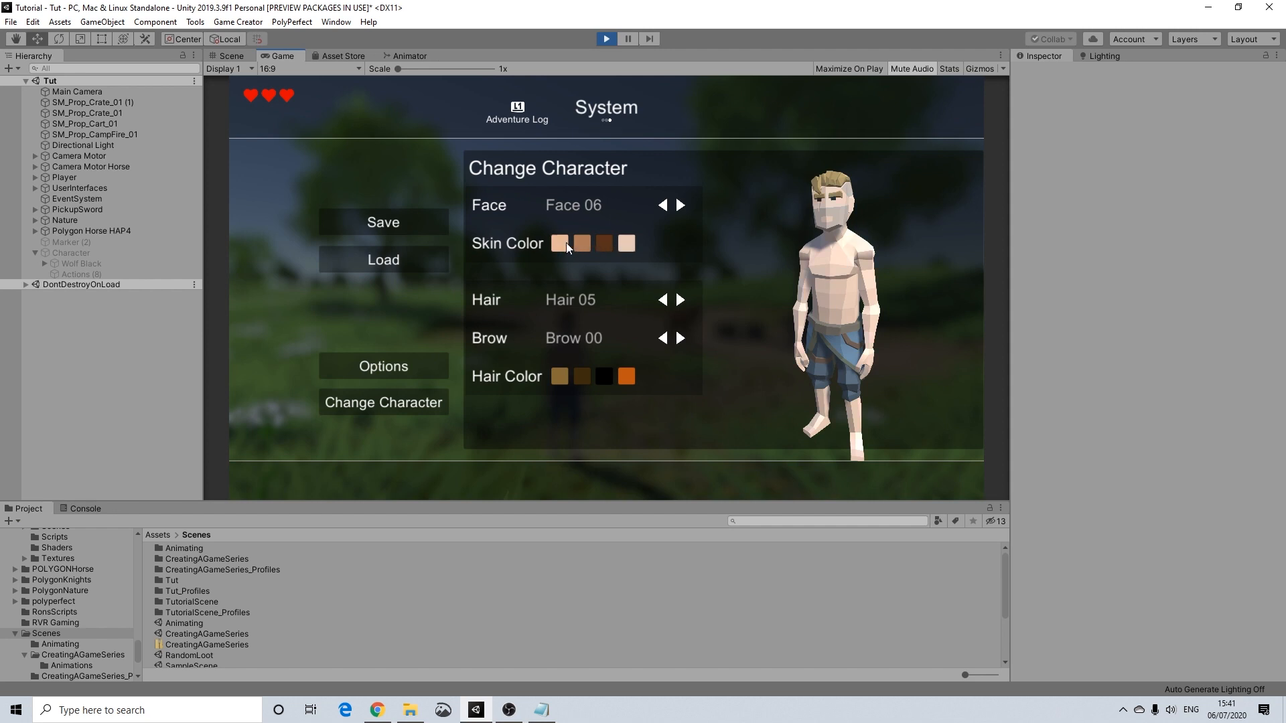
# Step: Try the dark brown and black hair colors on the character
pyautogui.click(581, 377)
pyautogui.click(595, 376)
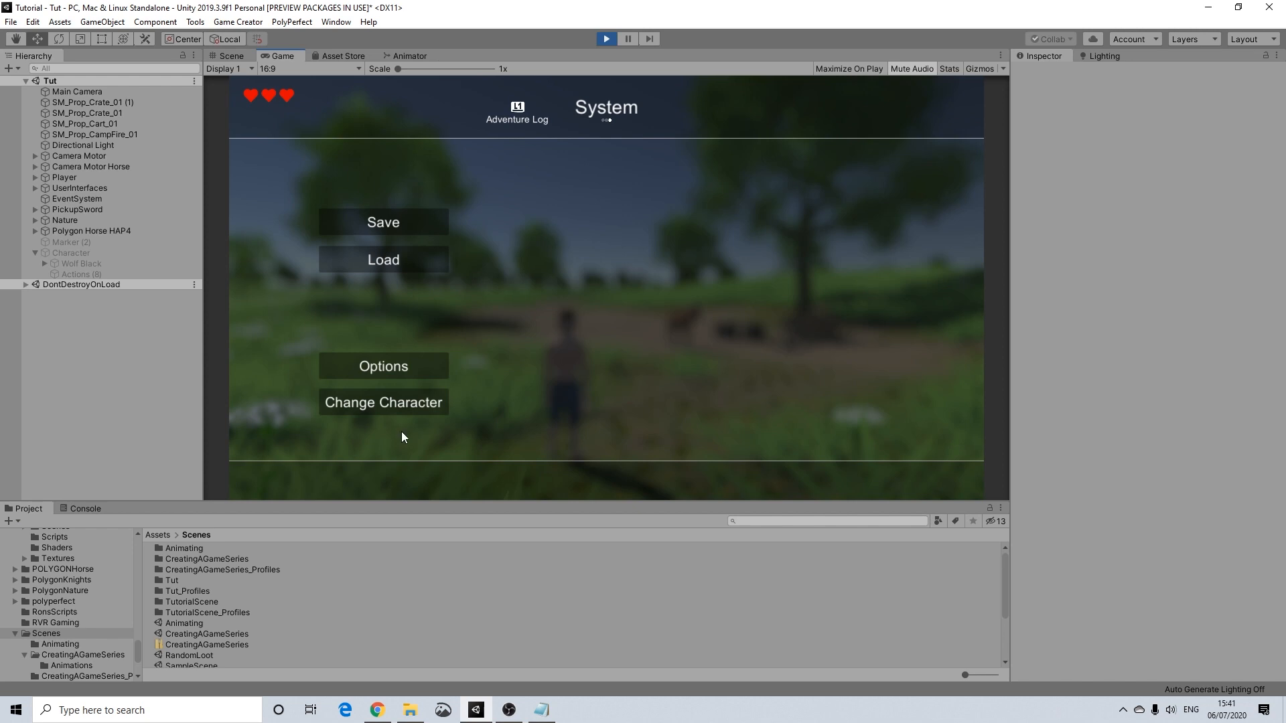
# Step: Reopen the Change Character options, then close them and leave the System menu
pyautogui.click(406, 404)
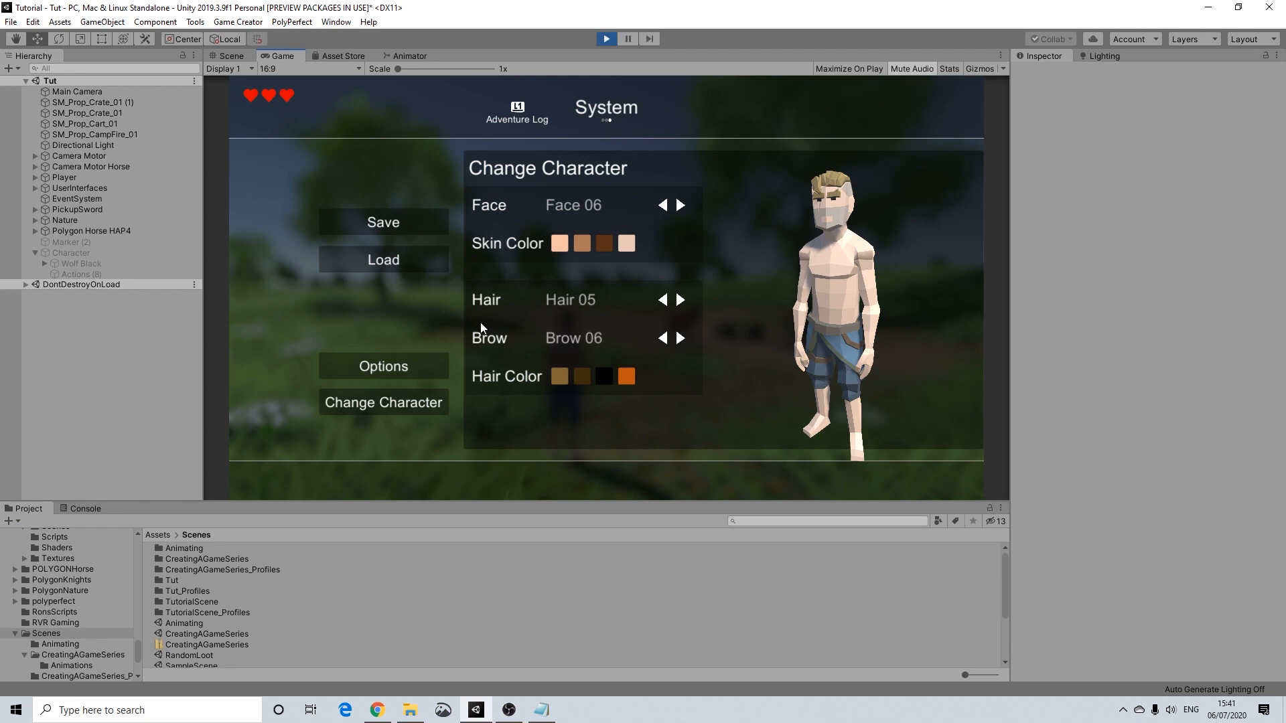
pyautogui.click(414, 400)
pyautogui.press('Escape')
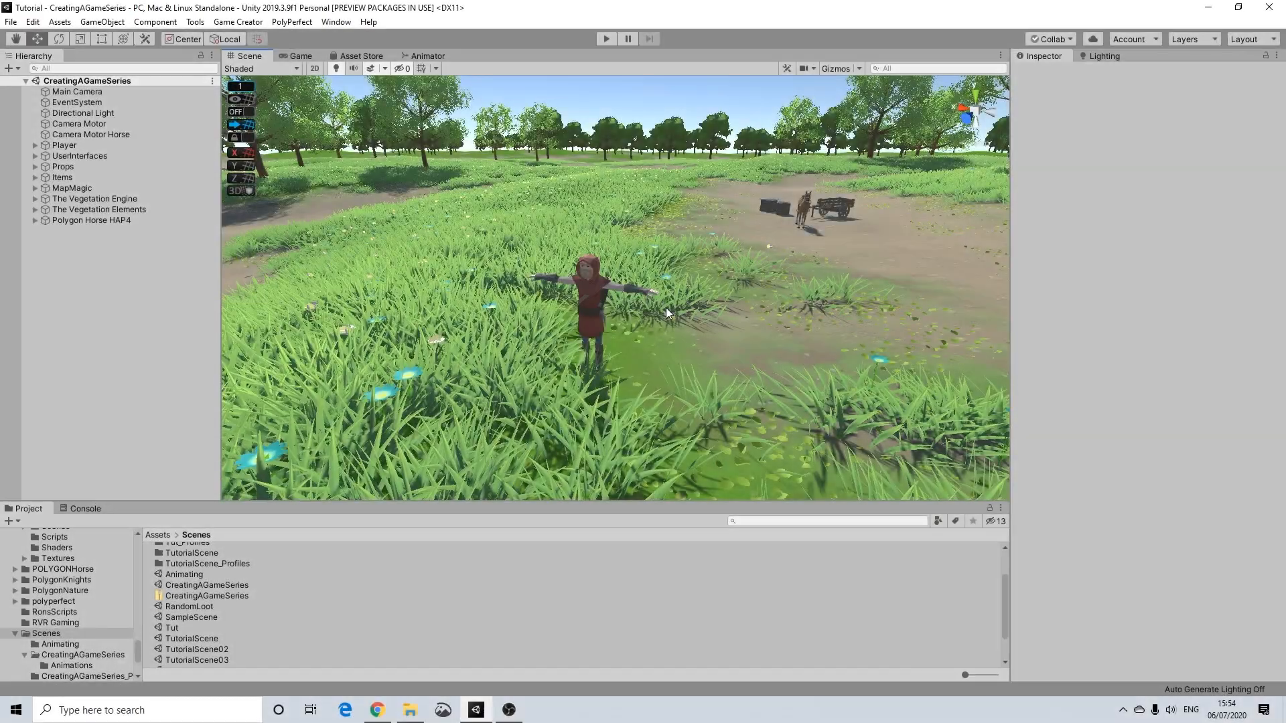
pyautogui.scroll(3, 665, 307)
pyautogui.moveTo(666, 308); pyautogui.dragTo(781, 309, button='right')
pyautogui.scroll(3, 781, 304)
pyautogui.scroll(-5, 781, 304)
pyautogui.scroll(1, 781, 304)
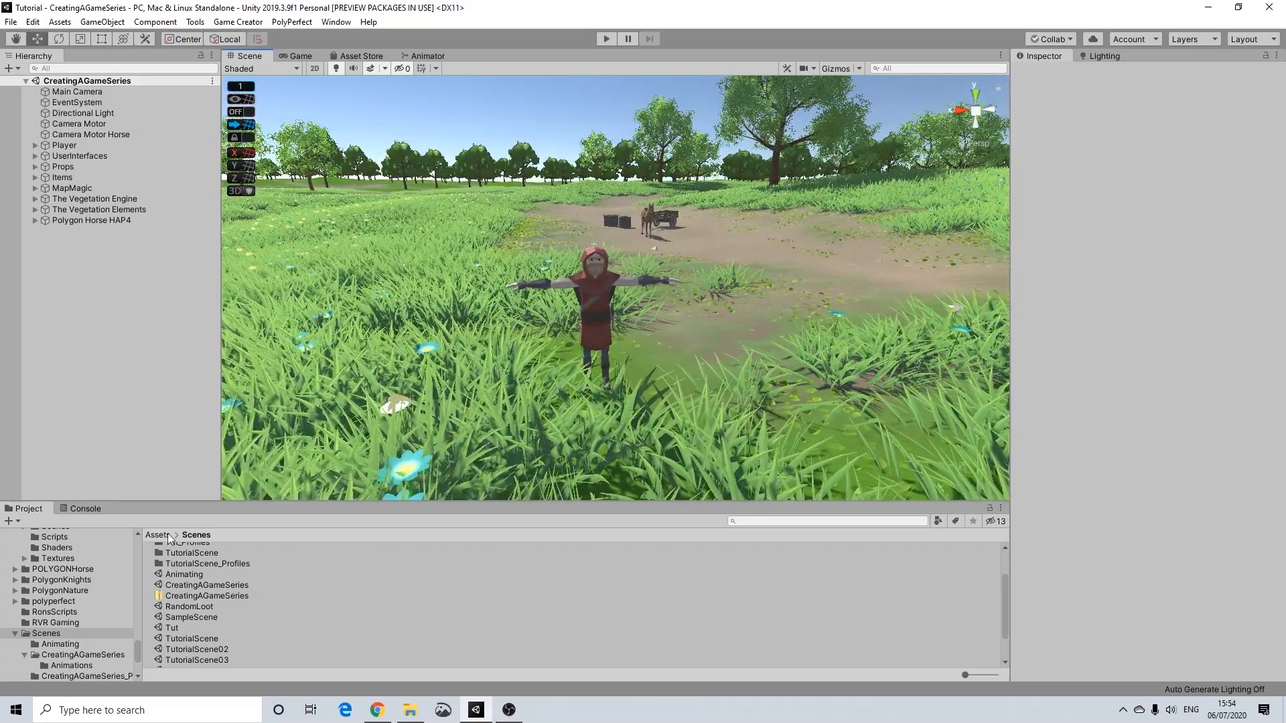
# Step: Collapse the Plugins, PolygonFantasyHeroCharacters and Scenes folders in the project's folder tree
pyautogui.scroll(5, 62, 576)
pyautogui.scroll(6, 61, 577)
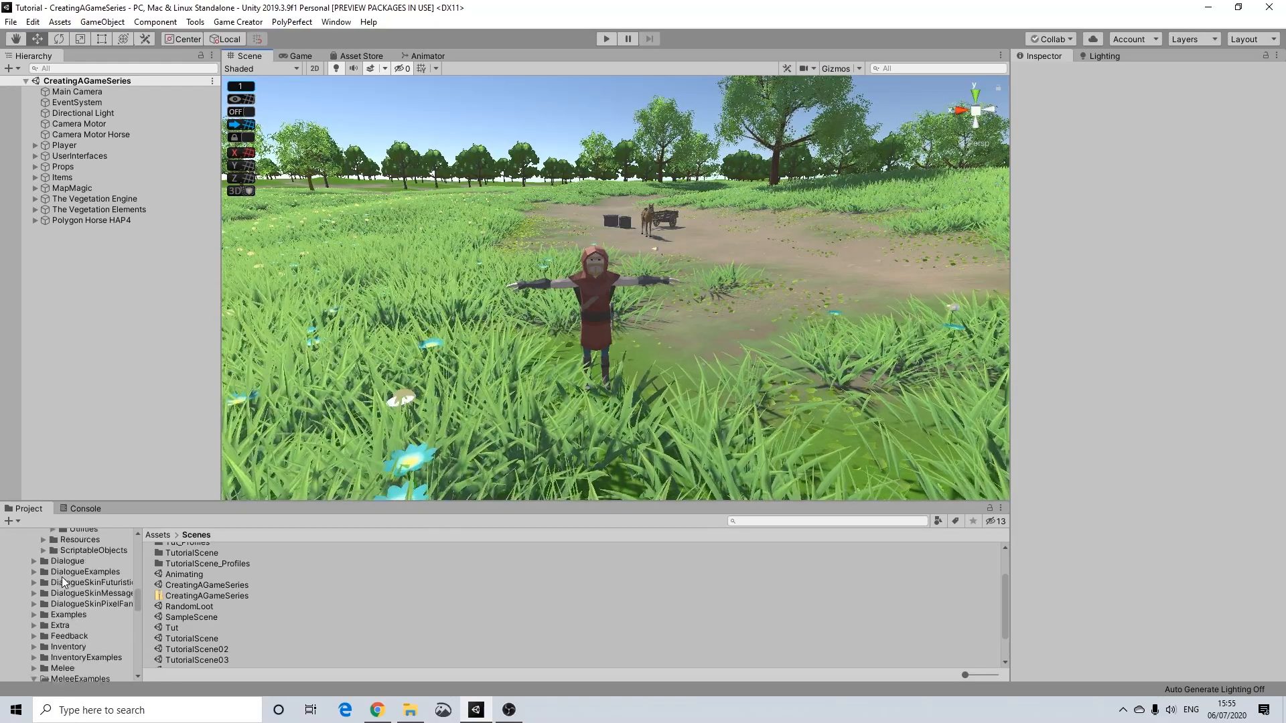
pyautogui.scroll(-3, 28, 590)
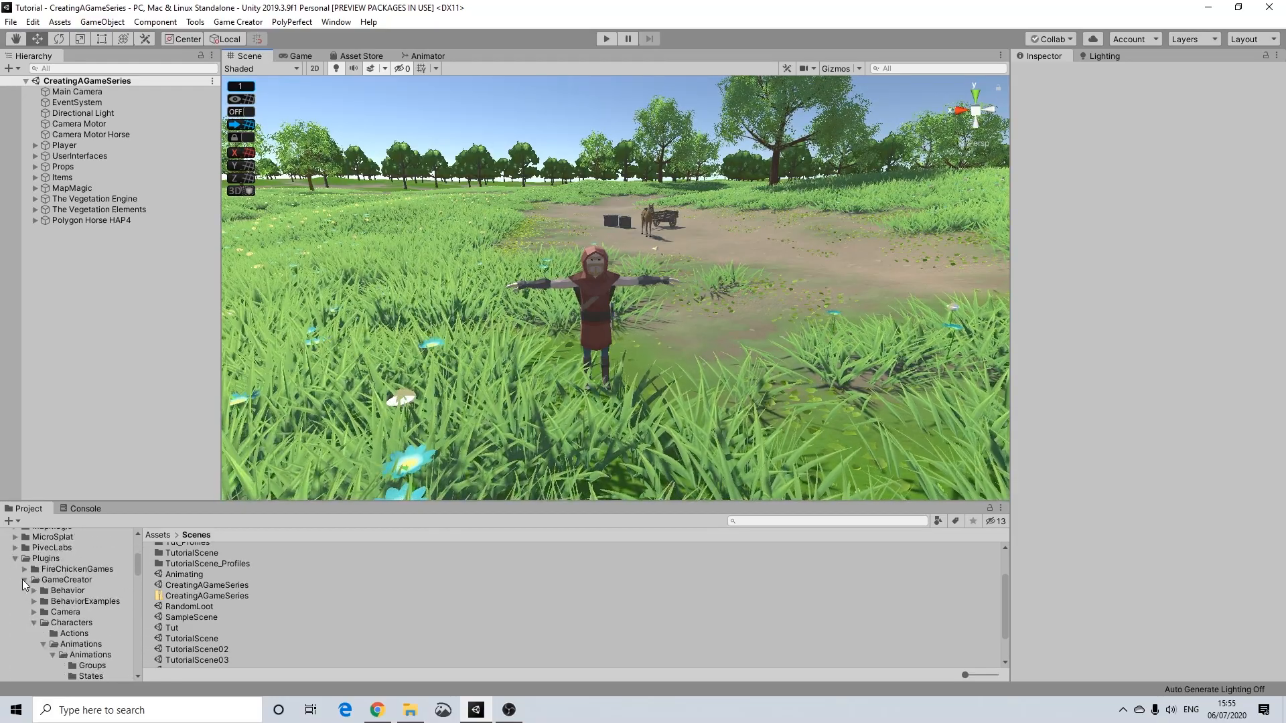
pyautogui.click(14, 559)
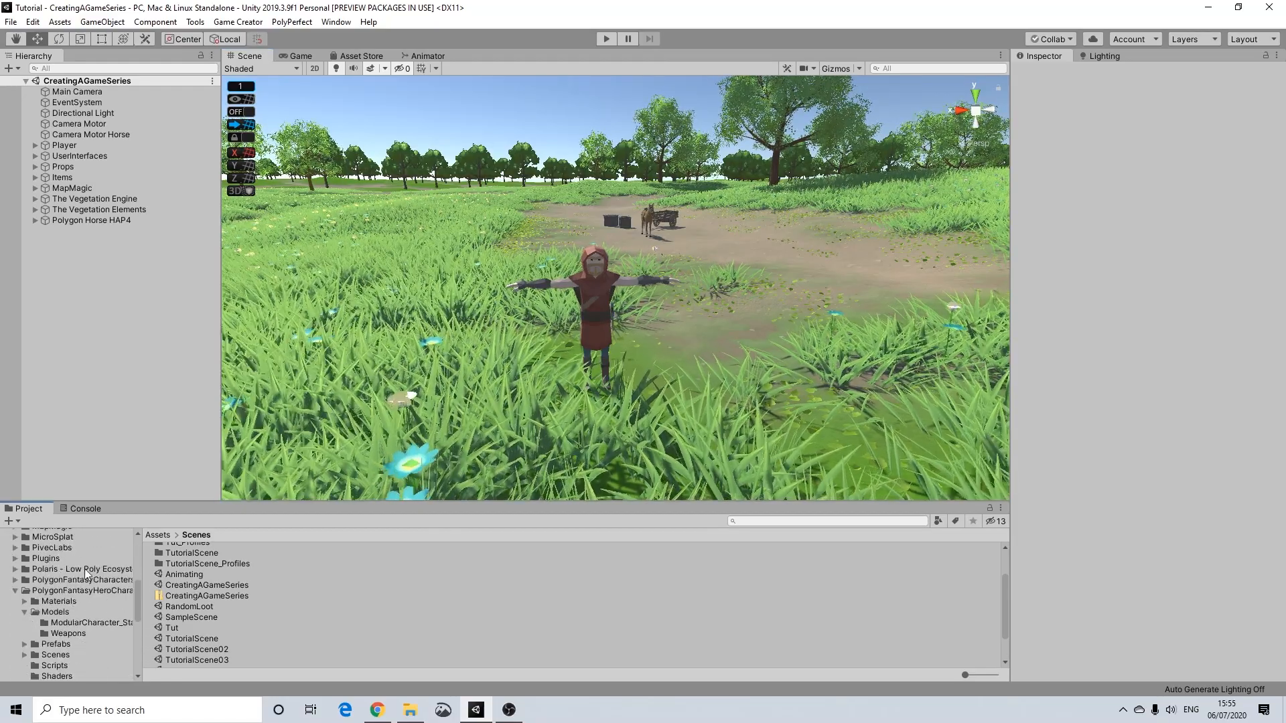
pyautogui.click(14, 591)
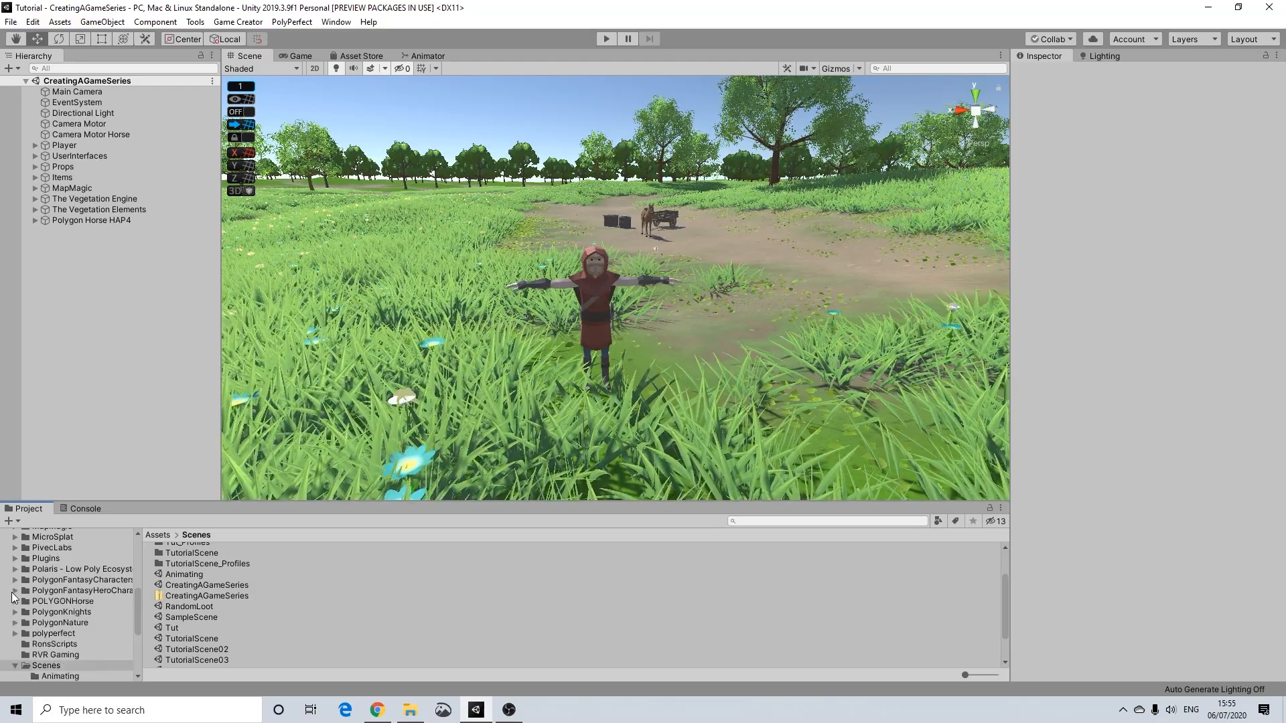
pyautogui.click(15, 666)
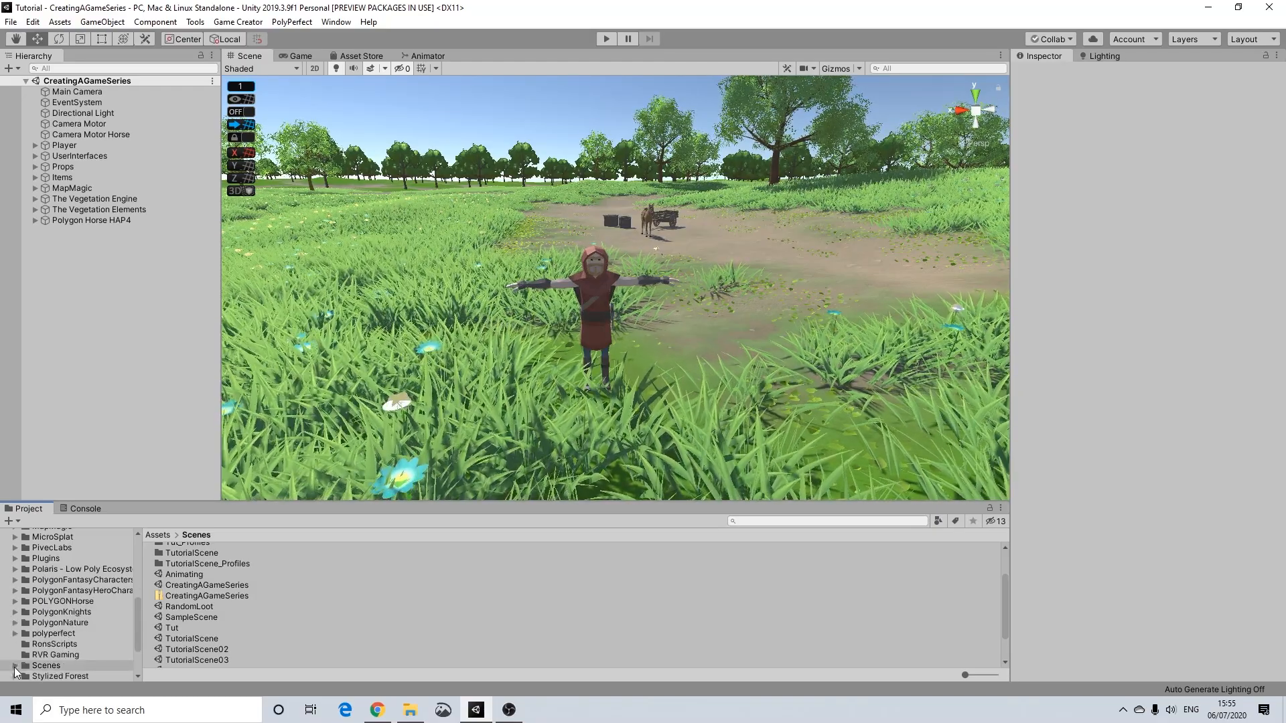
# Step: Widen the project's folder tree and open the PolygonFantasyHeroCharacters folder
pyautogui.scroll(5, 550, 309)
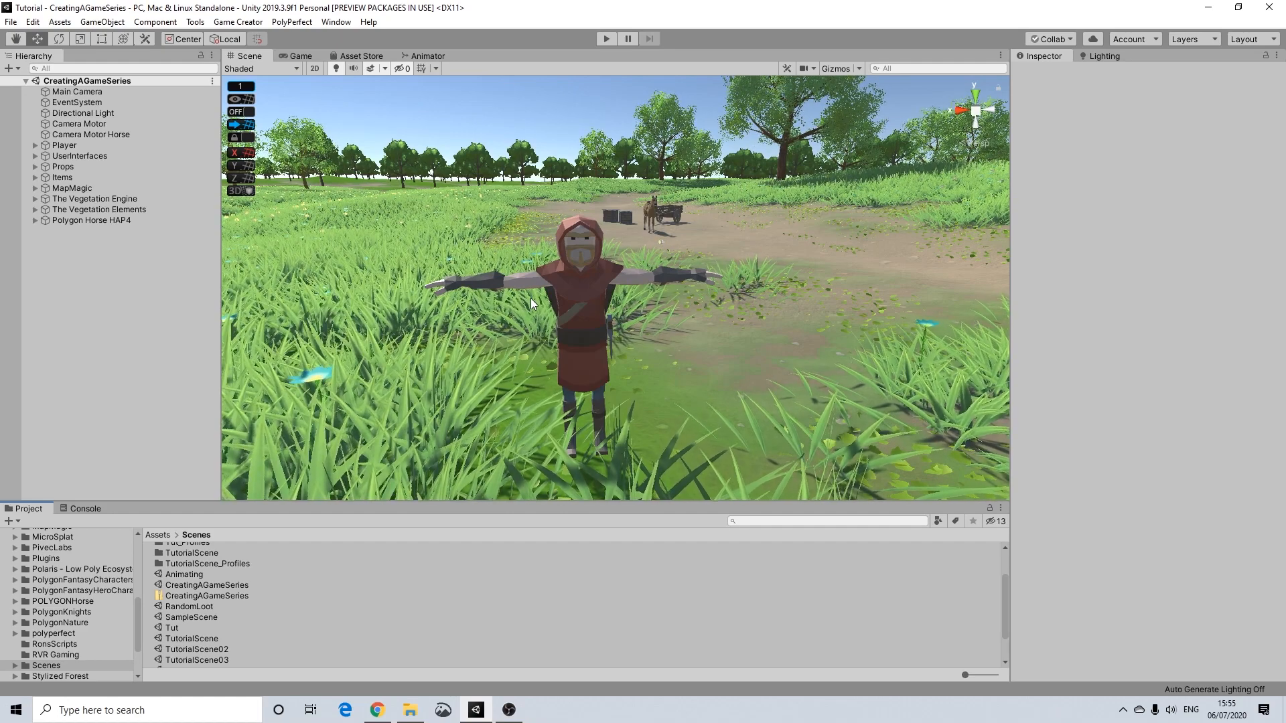
pyautogui.scroll(-2, 517, 302)
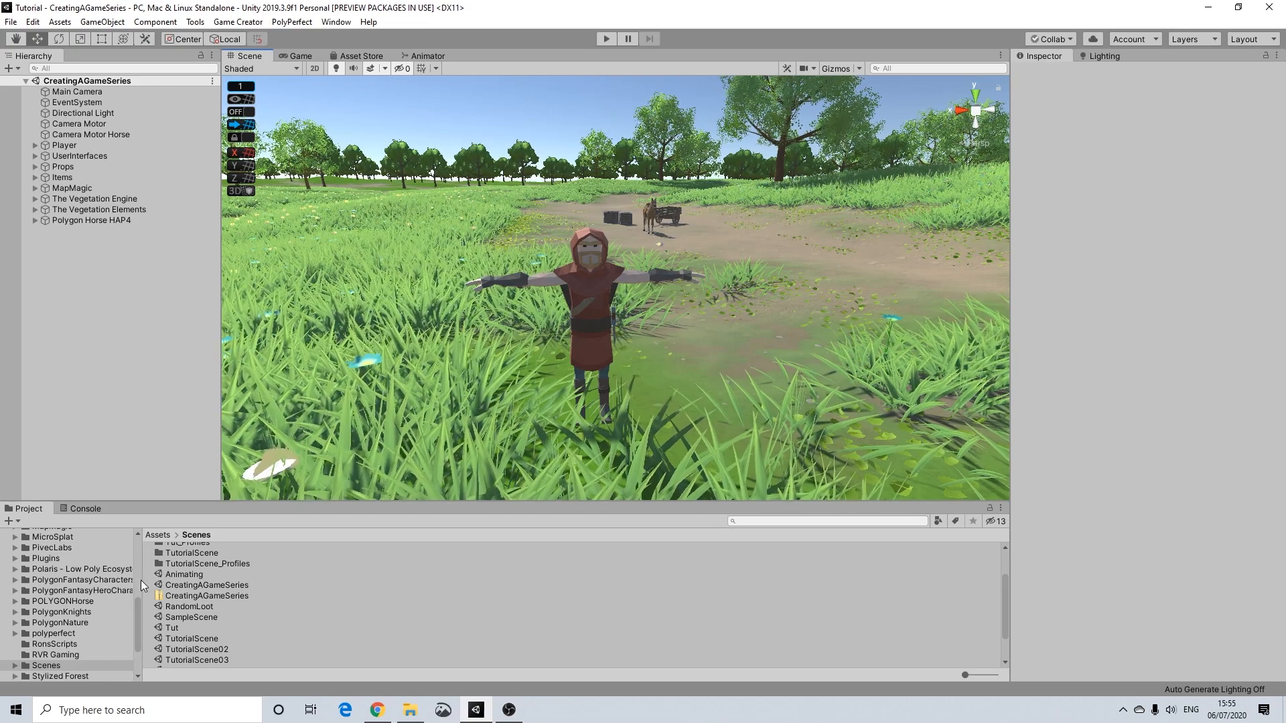
pyautogui.moveTo(144, 580); pyautogui.dragTo(172, 582)
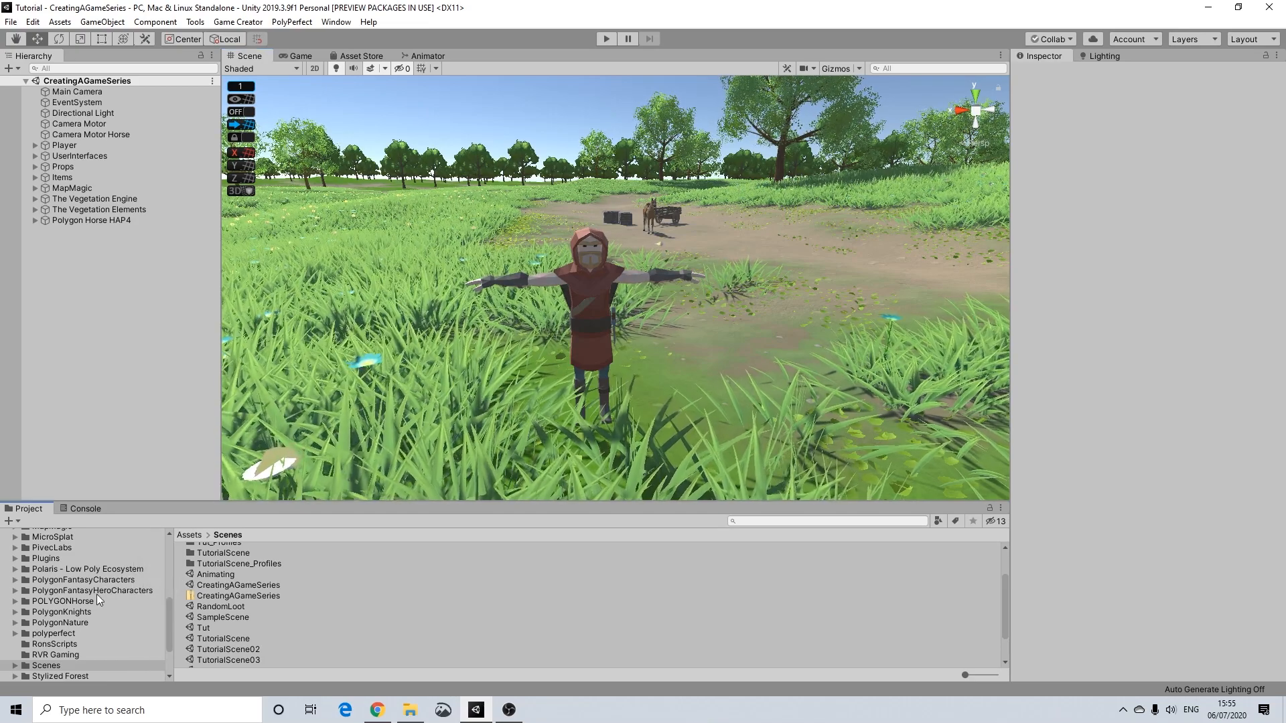
pyautogui.click(98, 590)
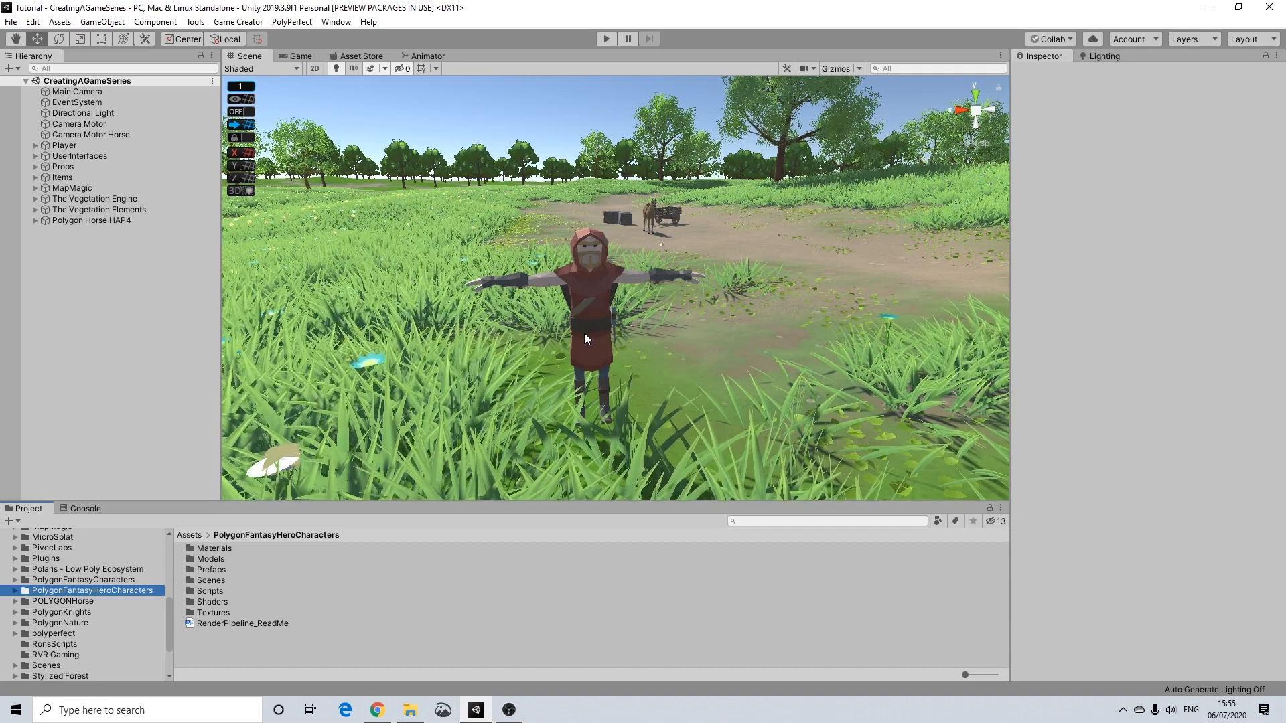
pyautogui.scroll(3, 584, 333)
pyautogui.moveTo(565, 341); pyautogui.dragTo(573, 339, button='middle')
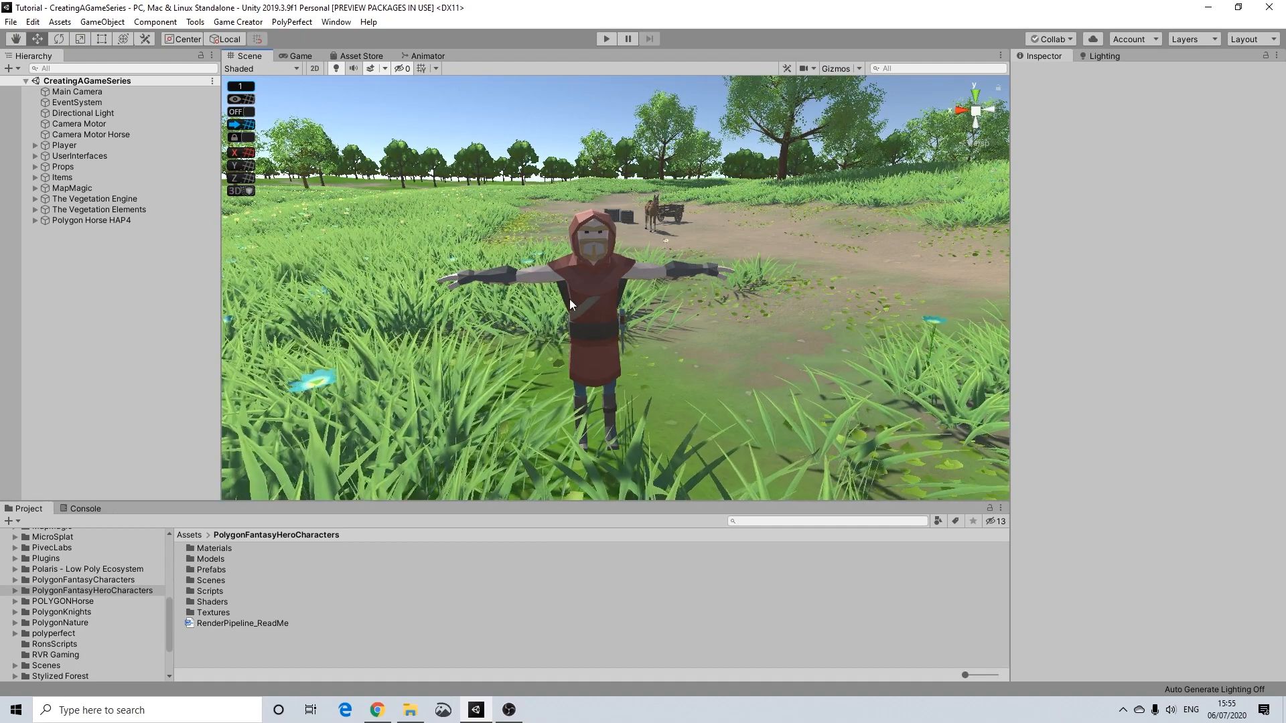
pyautogui.scroll(-2, 565, 312)
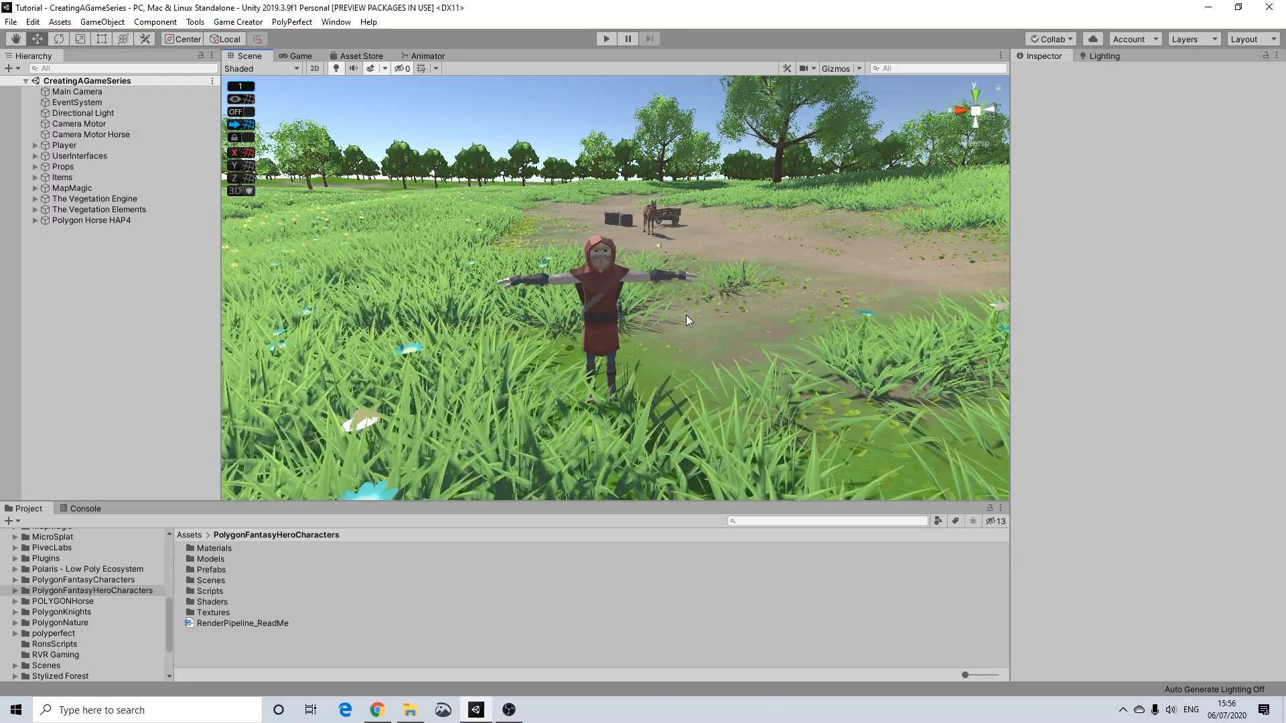
pyautogui.scroll(1, 641, 295)
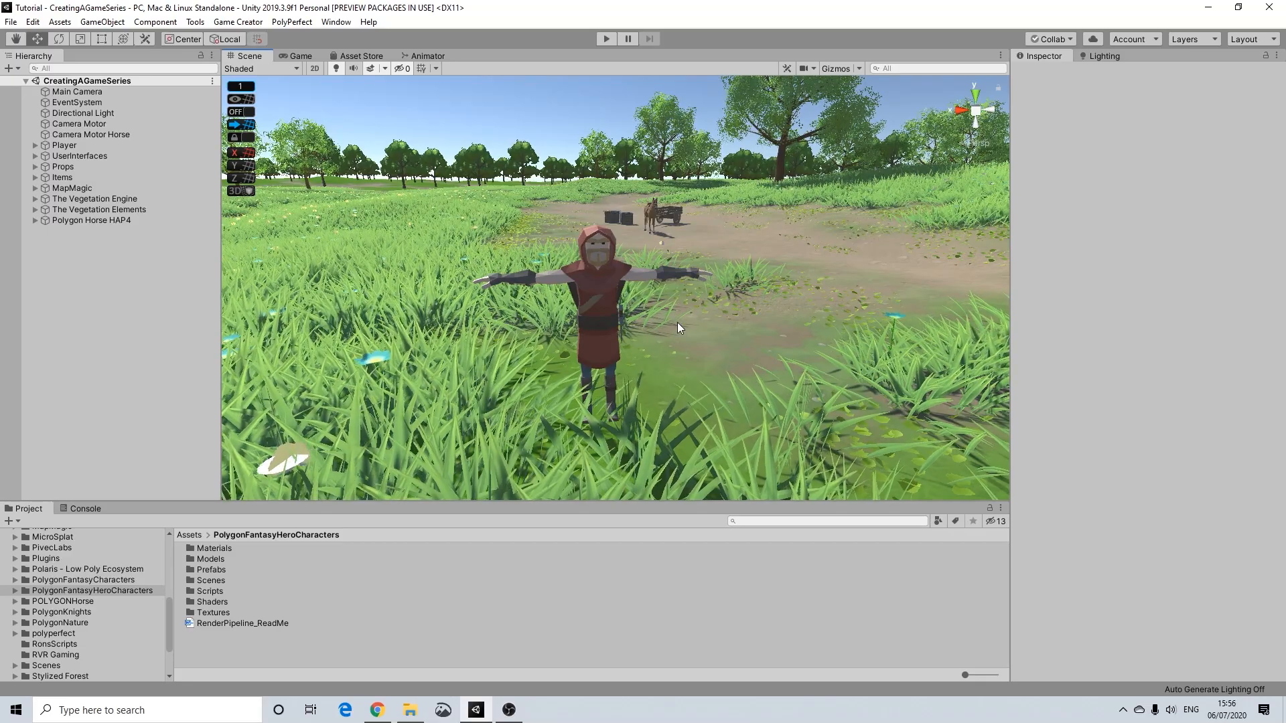
pyautogui.moveTo(676, 323); pyautogui.dragTo(667, 323, button='middle')
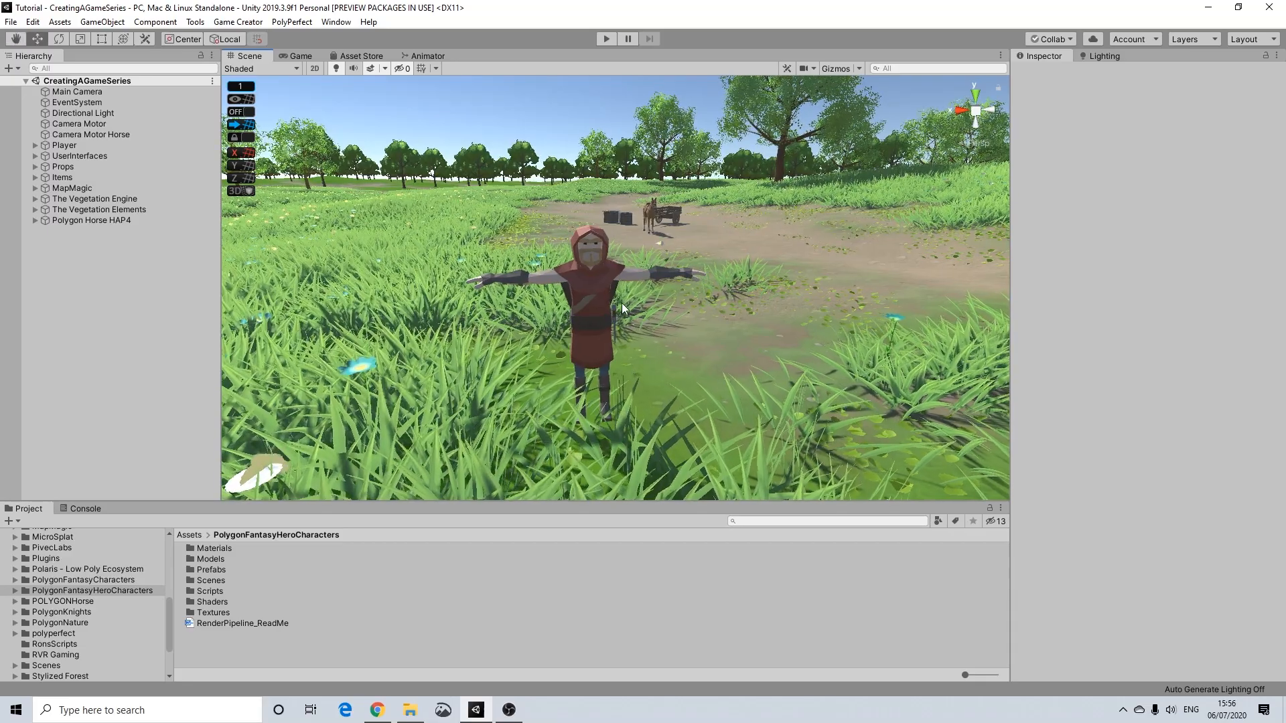
# Step: Expand PolygonFantasyHeroCharacters in the project's folder tree, collapse its Models subfolder and open its Prefabs folder
pyautogui.click(15, 590)
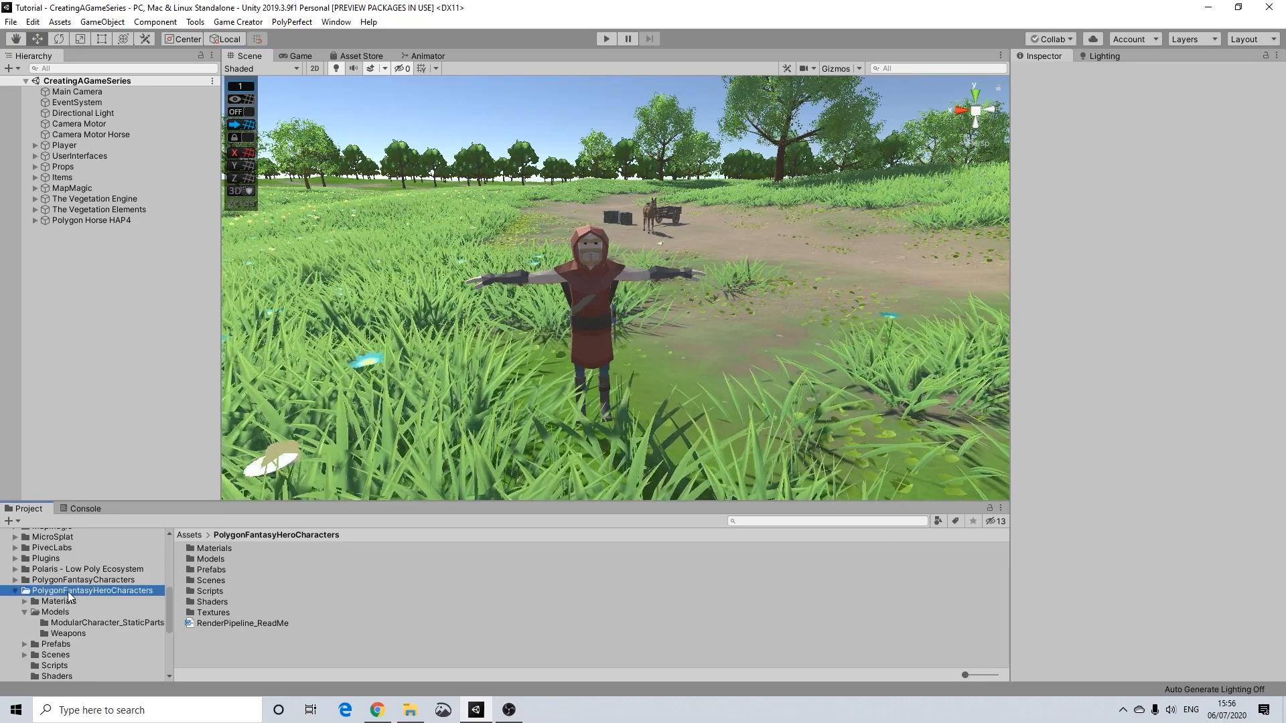
pyautogui.click(54, 612)
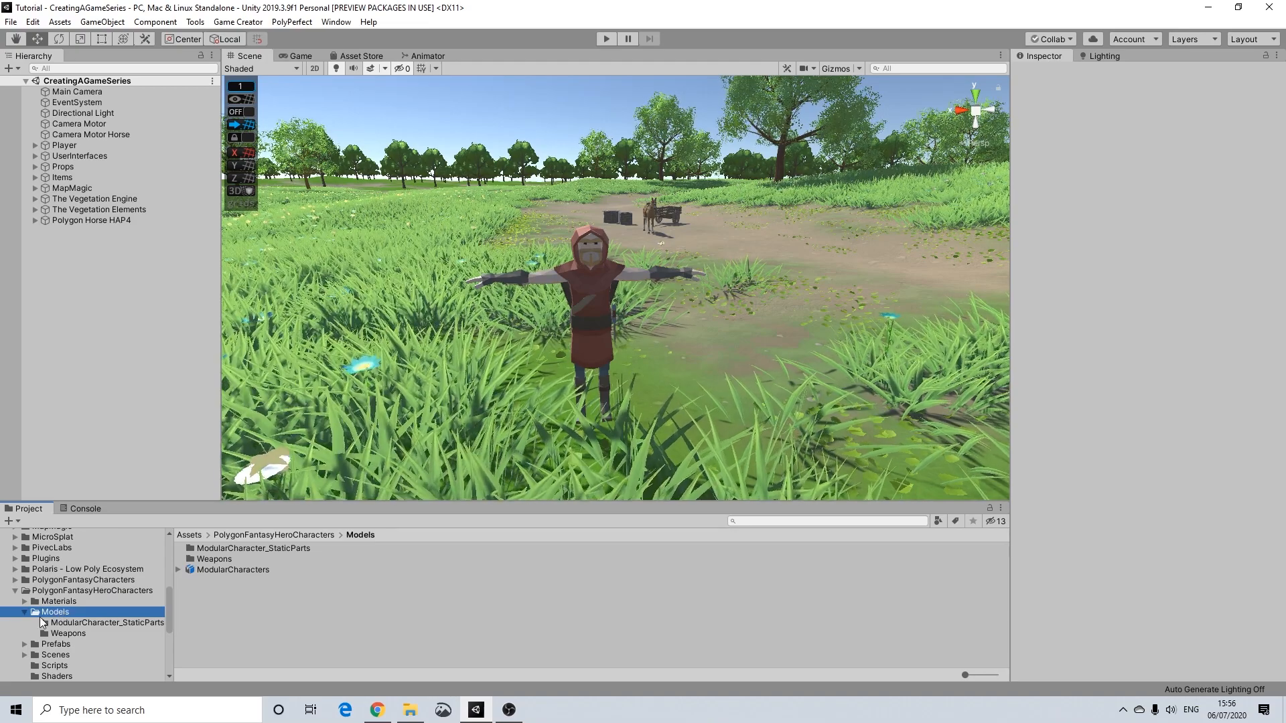
pyautogui.click(25, 612)
pyautogui.click(55, 622)
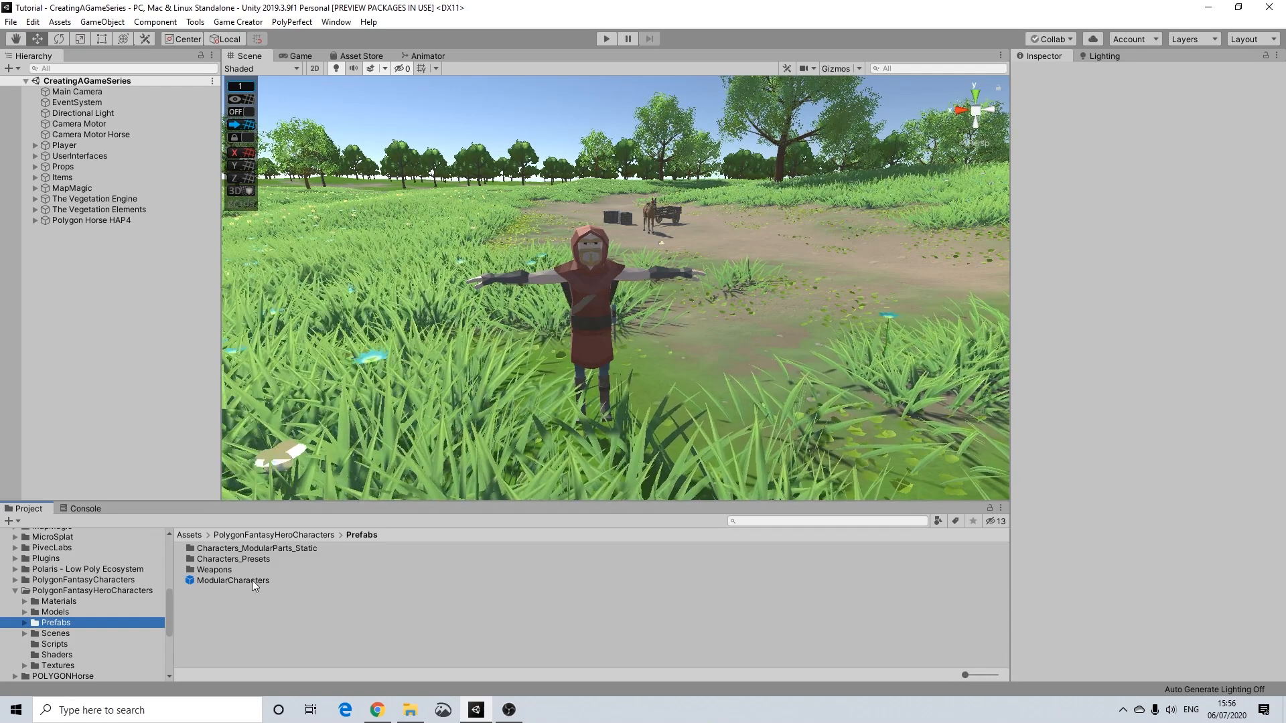
# Step: Replace the Player's 3D model in its Character Animator component with the ModularCharacters prefab
pyautogui.click(35, 145)
pyautogui.click(69, 145)
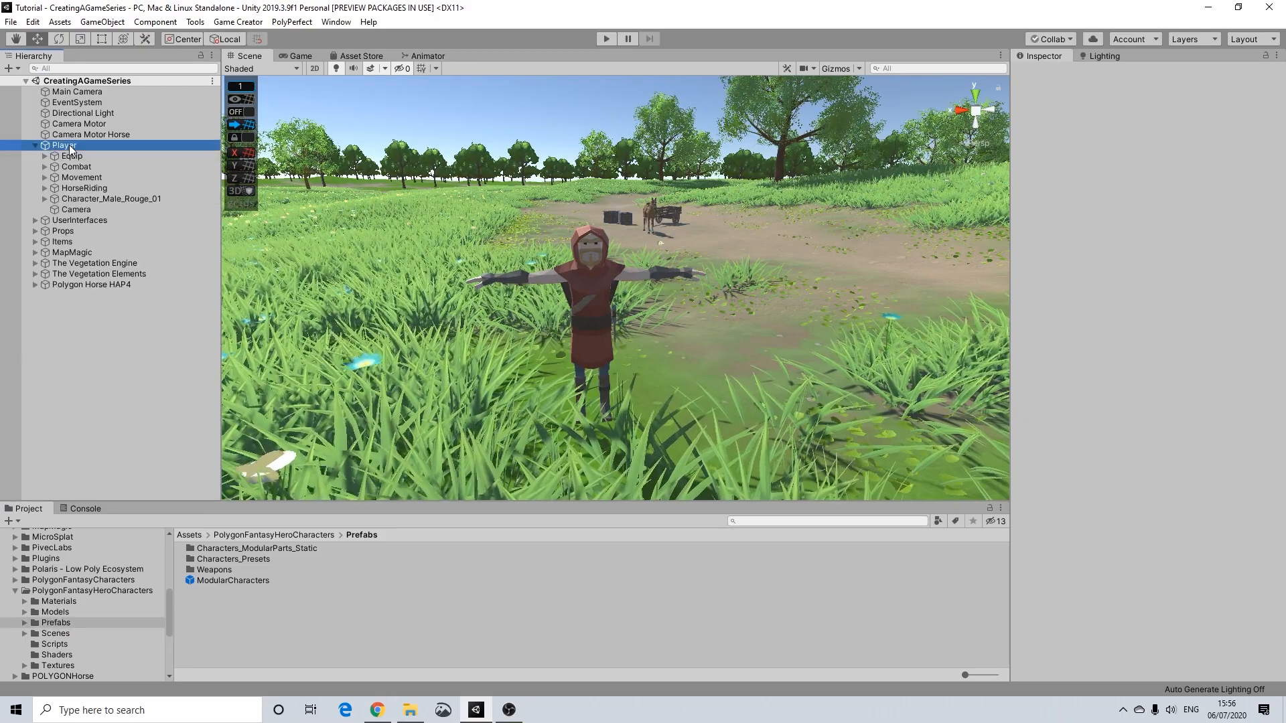
pyautogui.scroll(-10, 1235, 225)
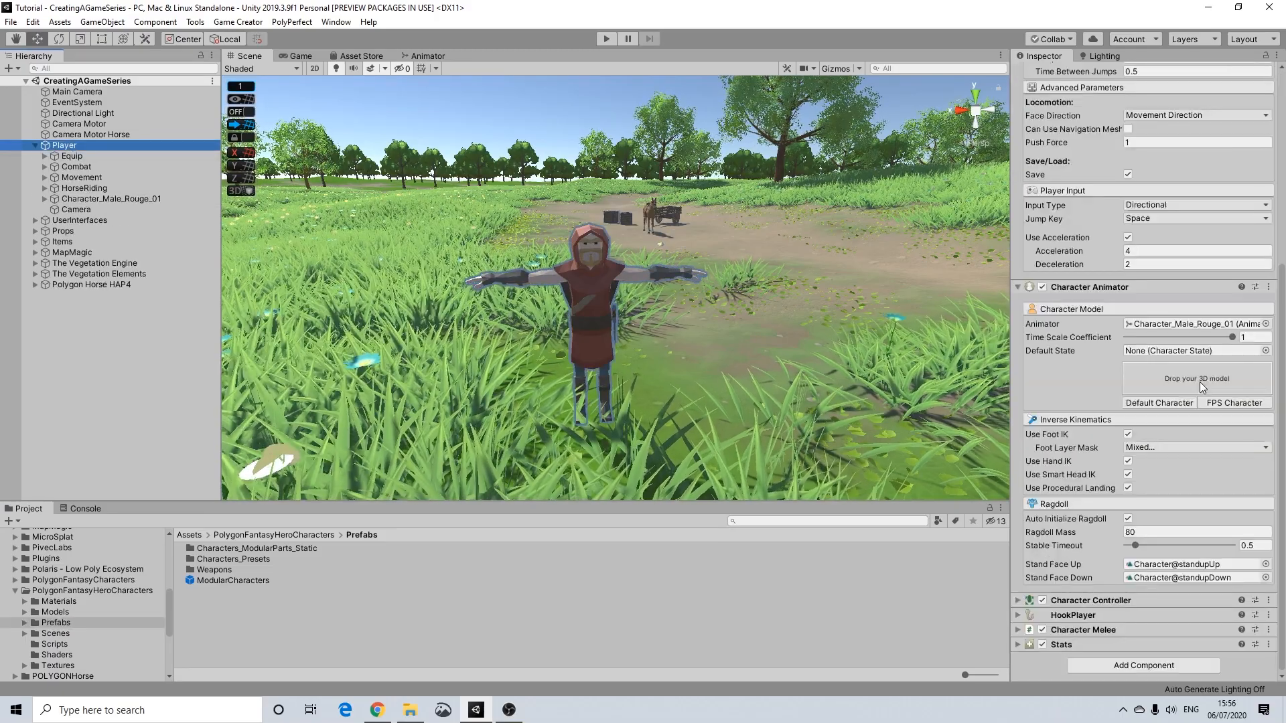
pyautogui.click(1160, 404)
pyautogui.moveTo(233, 582); pyautogui.dragTo(1180, 378)
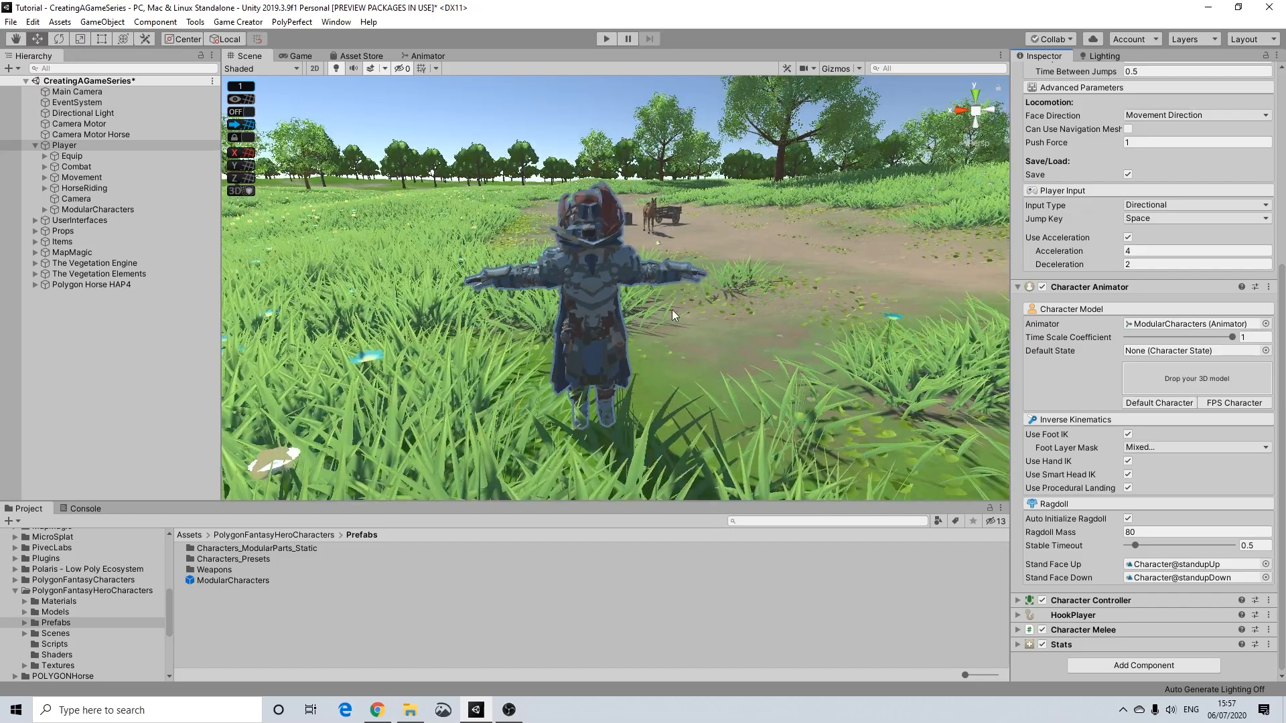
pyautogui.scroll(1, 681, 318)
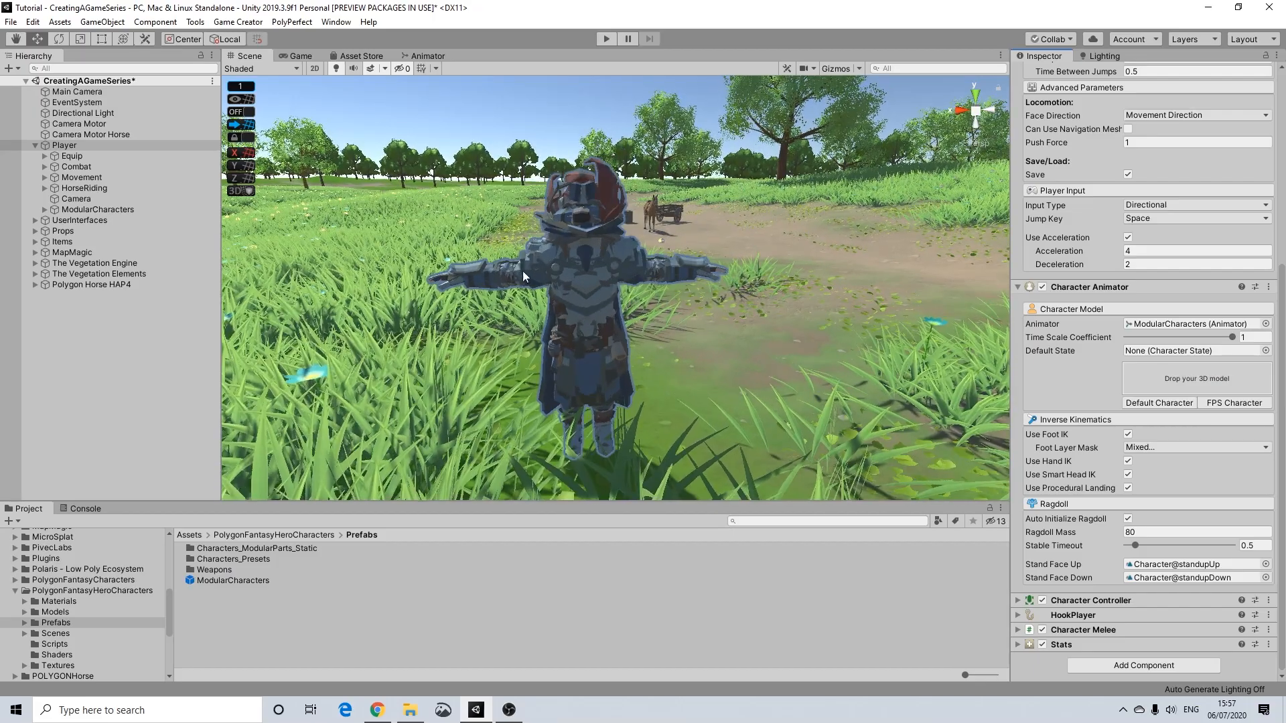
pyautogui.scroll(1, 570, 282)
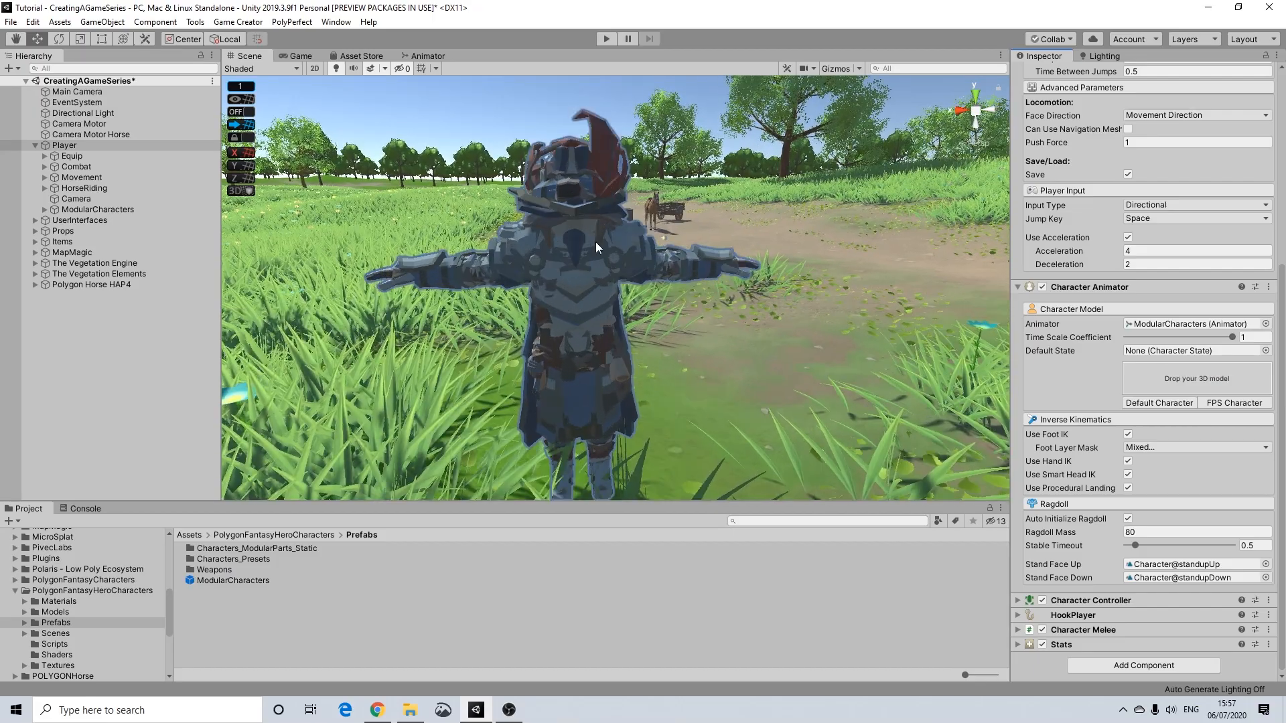
pyautogui.scroll(-1, 596, 247)
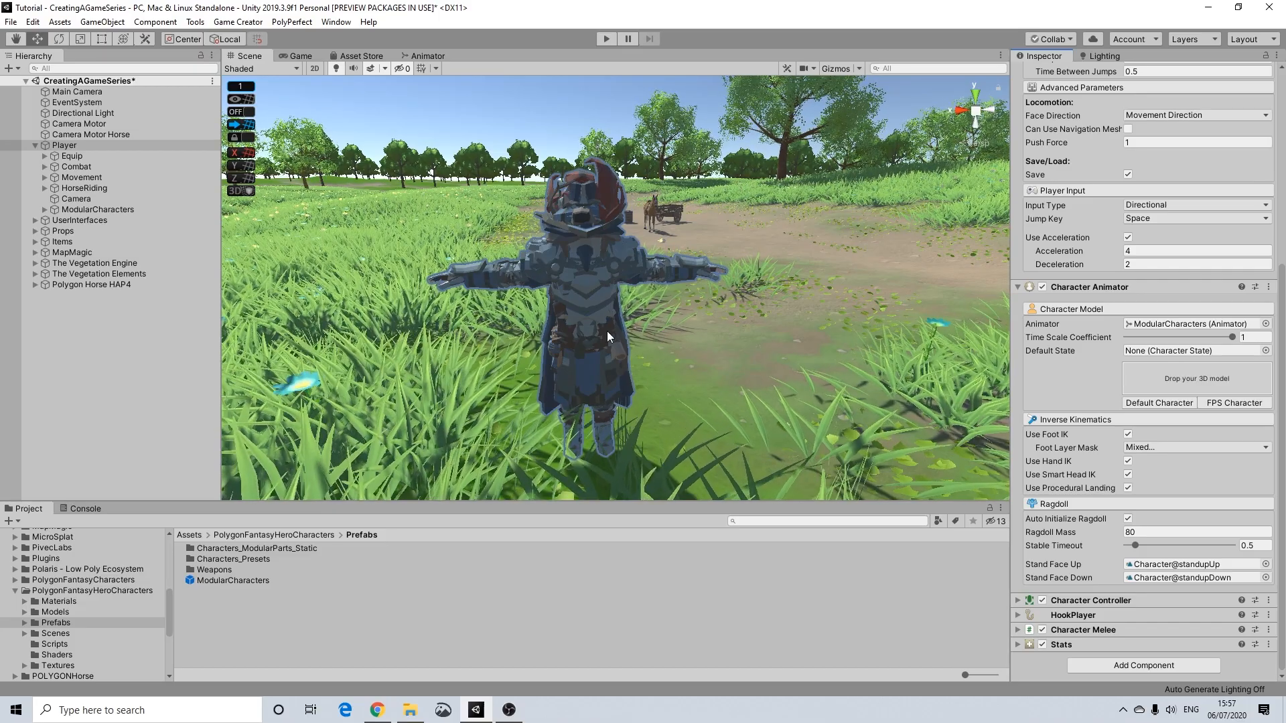
pyautogui.scroll(2, 611, 333)
pyautogui.moveTo(608, 336); pyautogui.dragTo(645, 287, button='middle')
pyautogui.scroll(-1, 593, 312)
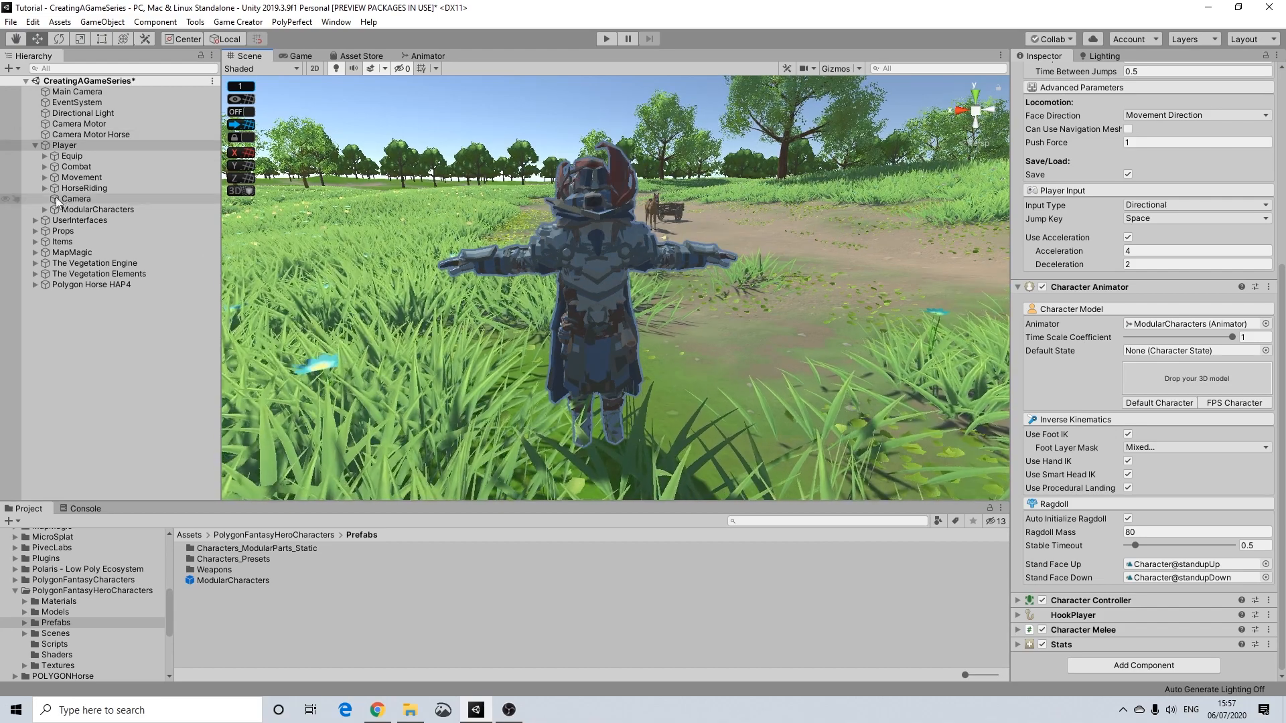
# Step: Deactivate all head covering meshes in HeadCoverings_Base_Hair under ModularCharacters' All_Gender_Parts and collapse that group
pyautogui.click(45, 209)
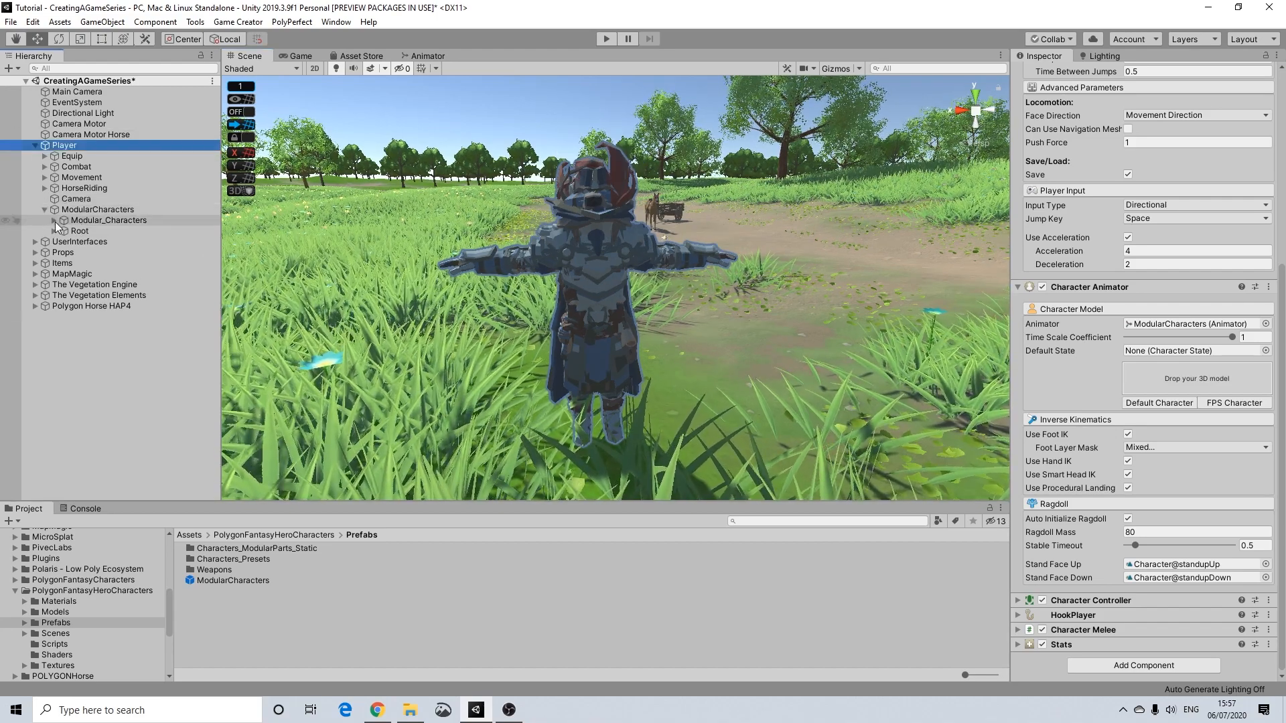
pyautogui.click(54, 221)
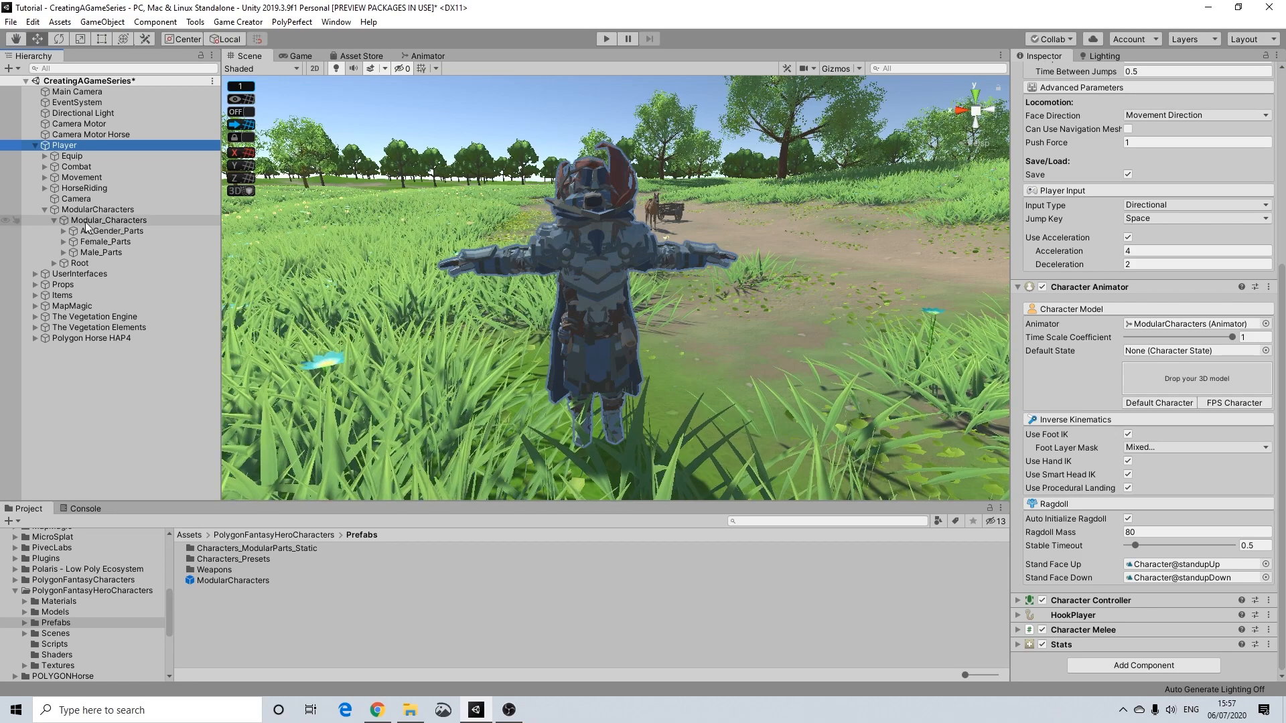
pyautogui.click(62, 231)
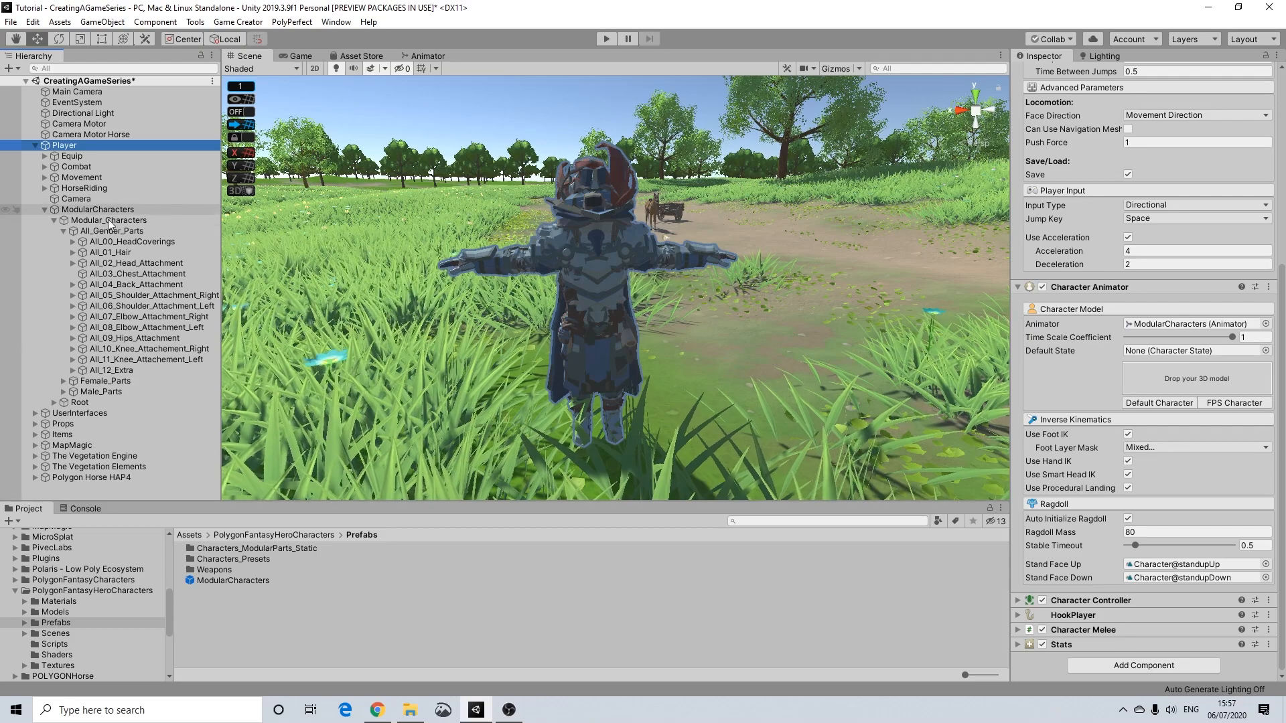
pyautogui.click(74, 242)
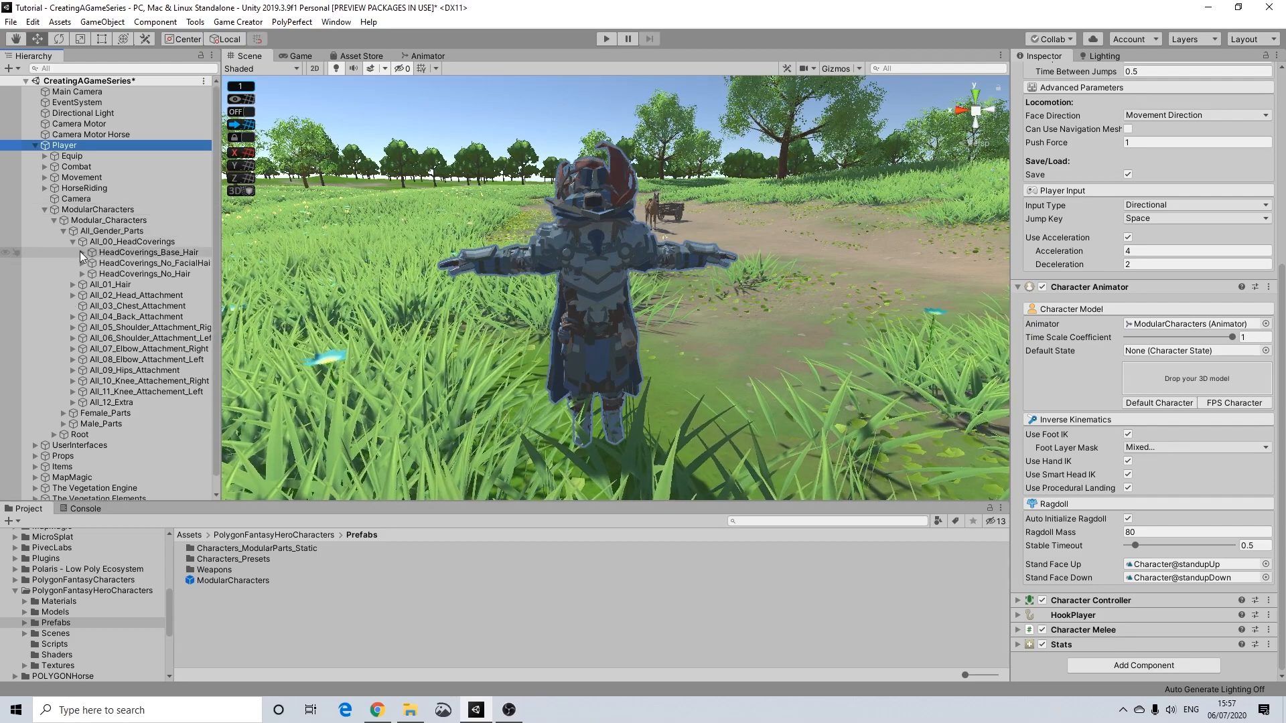
pyautogui.click(110, 264)
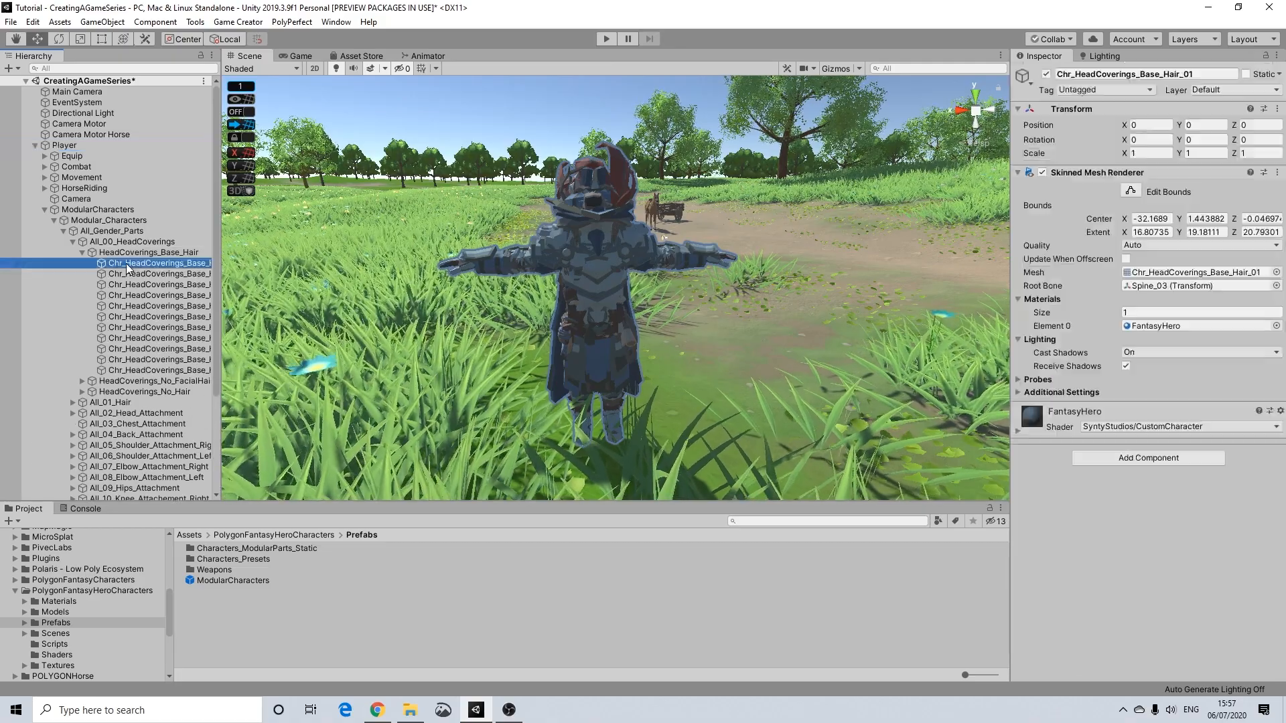
pyautogui.keyDown('shift'); pyautogui.click(127, 370); pyautogui.keyUp('shift')
pyautogui.click(1046, 73)
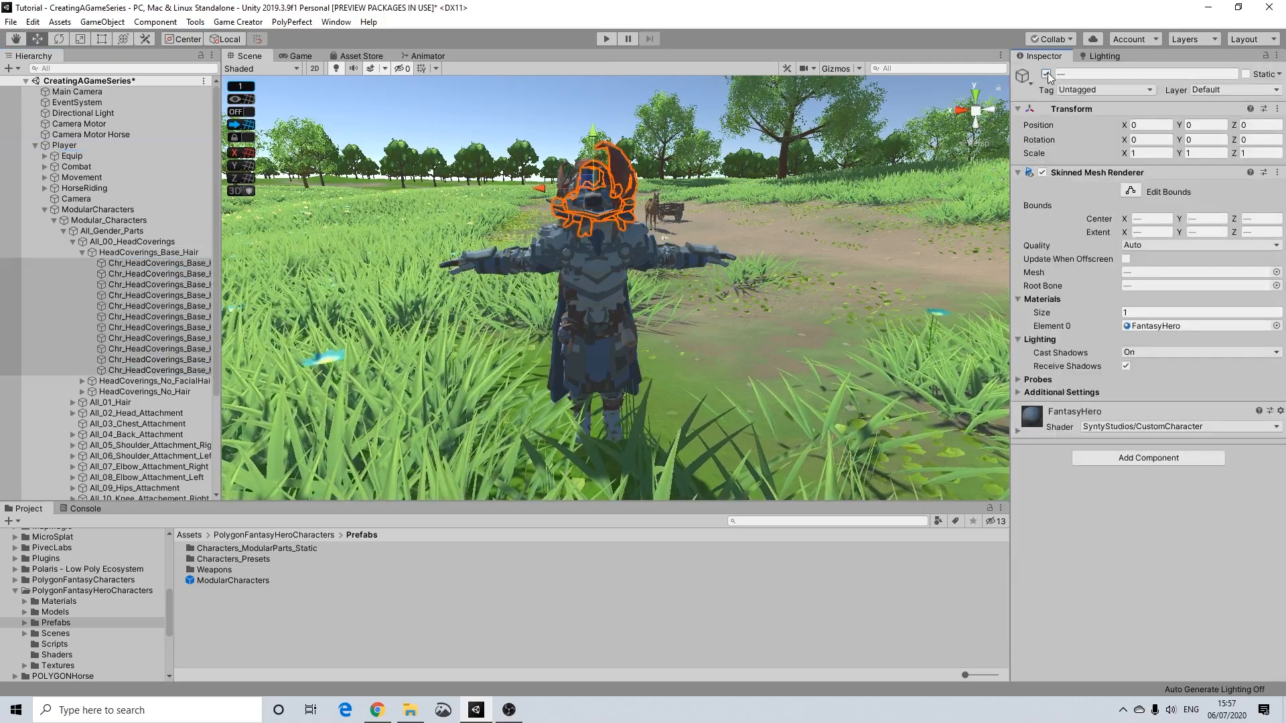
pyautogui.click(82, 253)
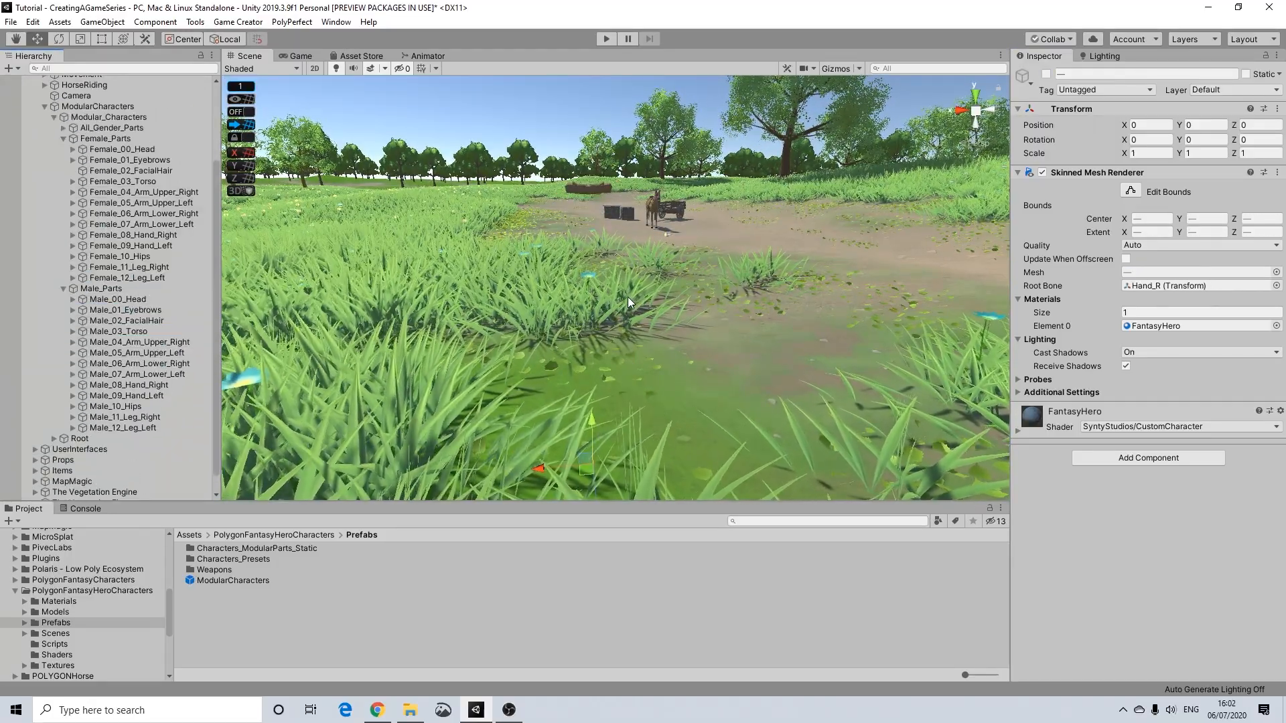
# Step: Check the individual leg meshes in the Female_12_Leg_Left group for their active state, then collapse the group
pyautogui.scroll(-1, 628, 296)
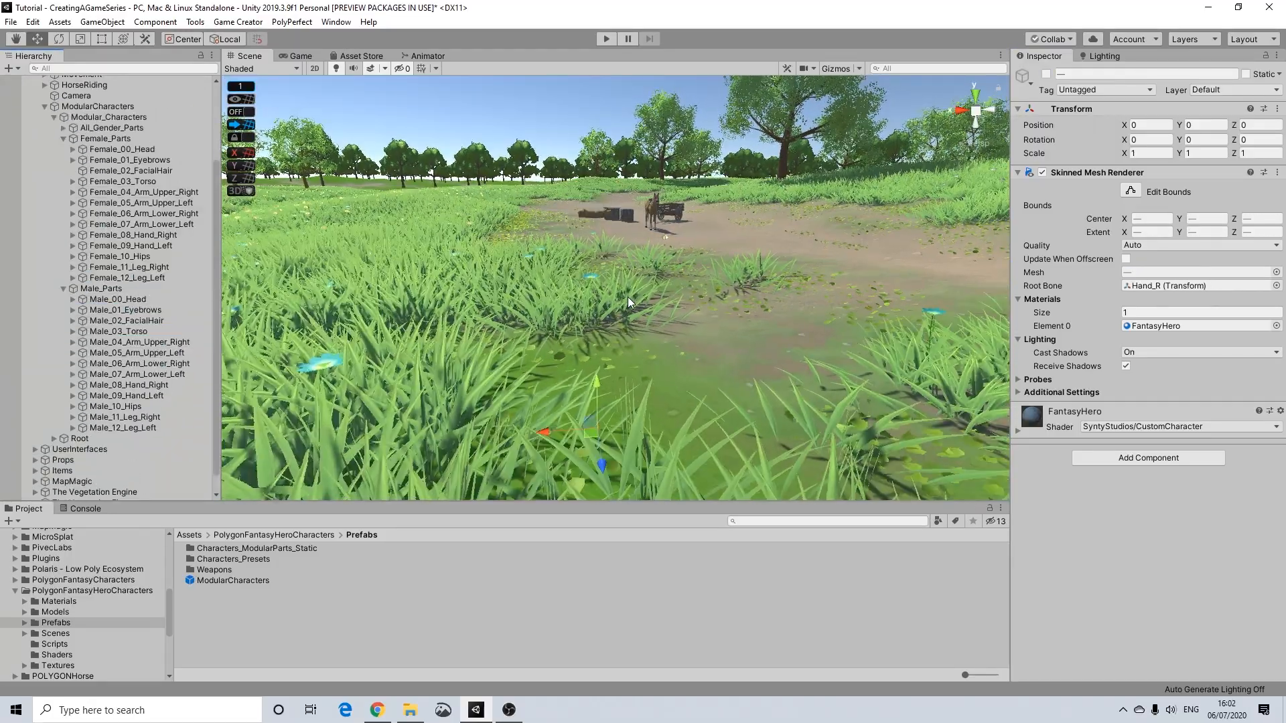
pyautogui.click(73, 278)
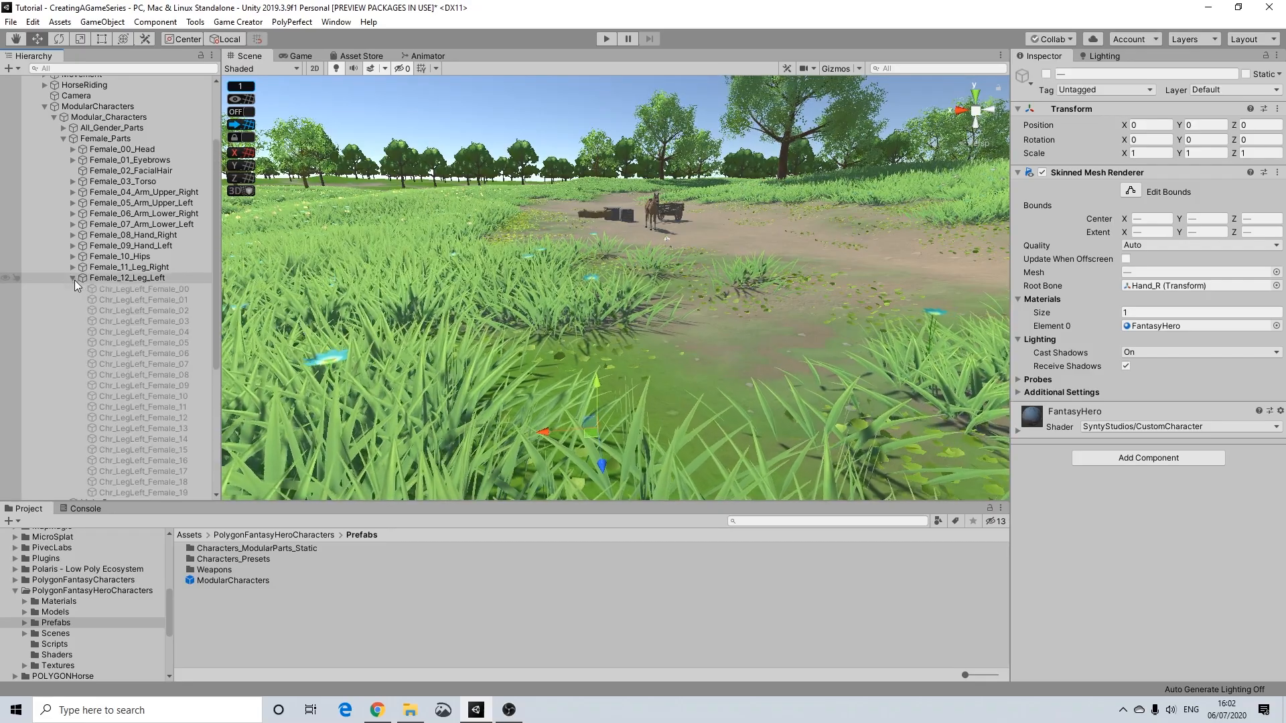
pyautogui.click(147, 288)
pyautogui.click(153, 279)
pyautogui.click(150, 298)
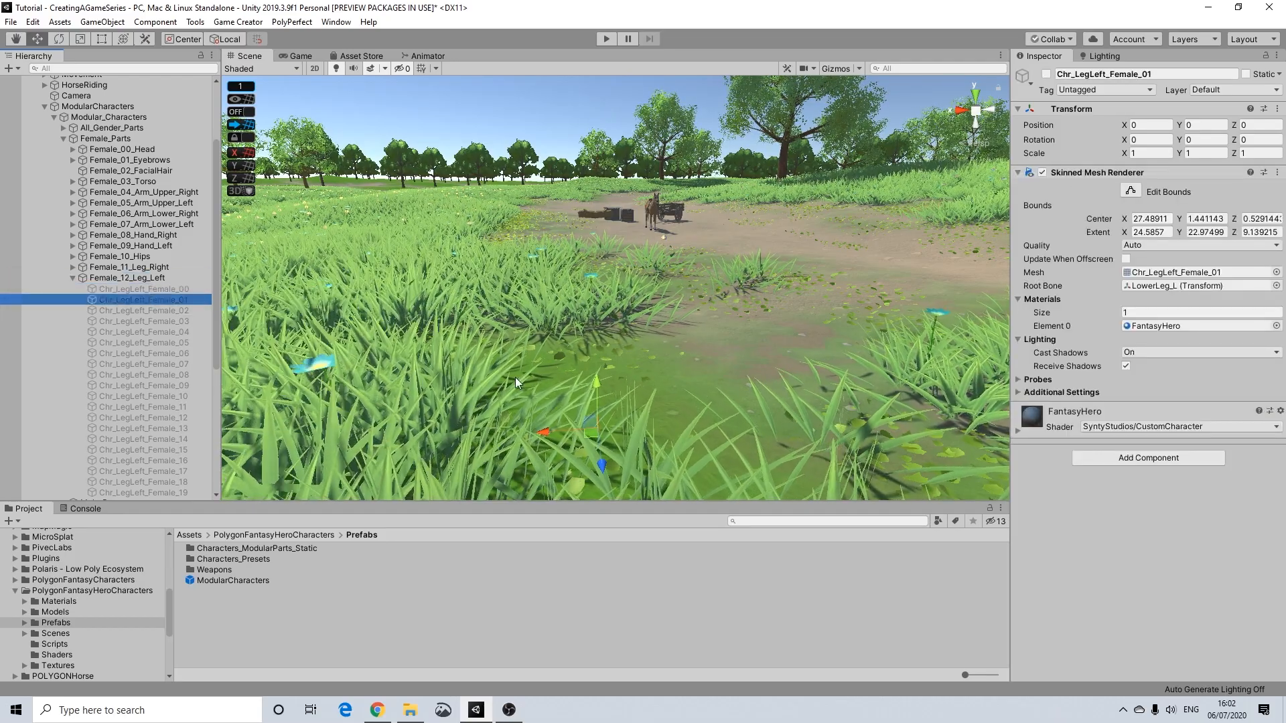
pyautogui.click(82, 279)
pyautogui.click(73, 278)
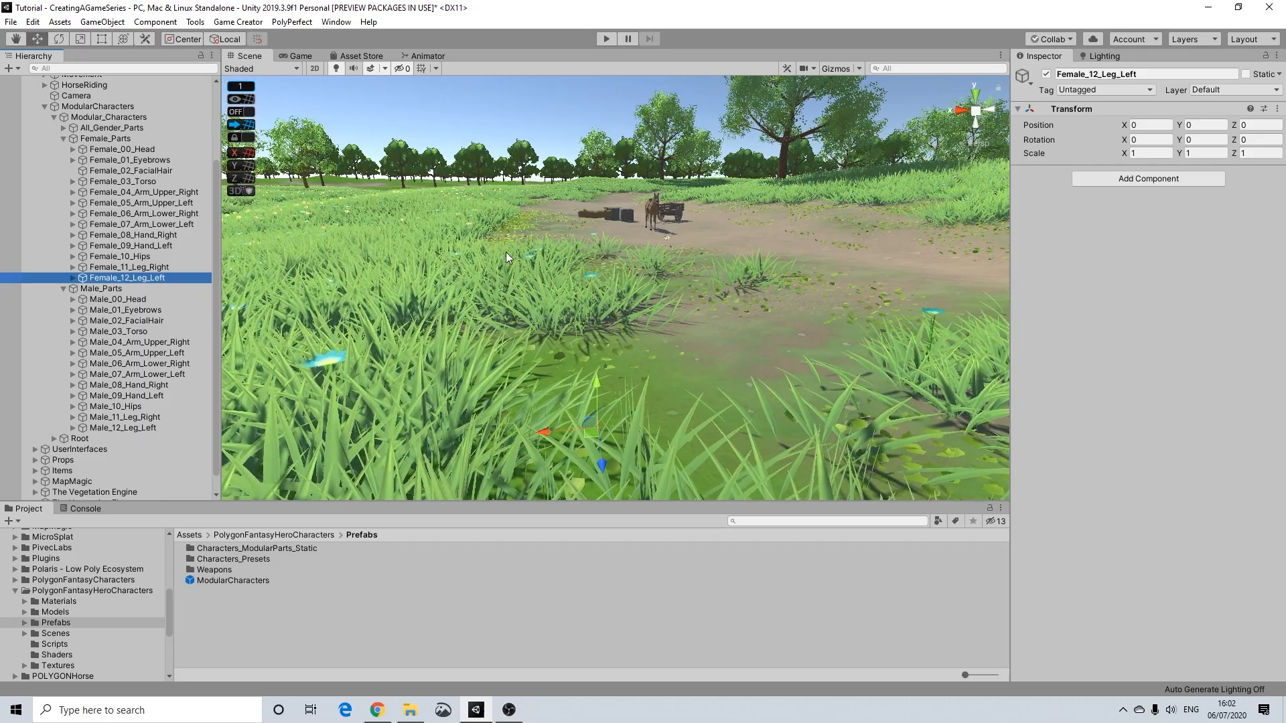
# Step: Deactivate the eyebrow meshes Chr_Eyebrow_Male_01 to Chr_Eyebrow_Male_10 and collapse the Male_01_Eyebrows group
pyautogui.scroll(-2, 579, 300)
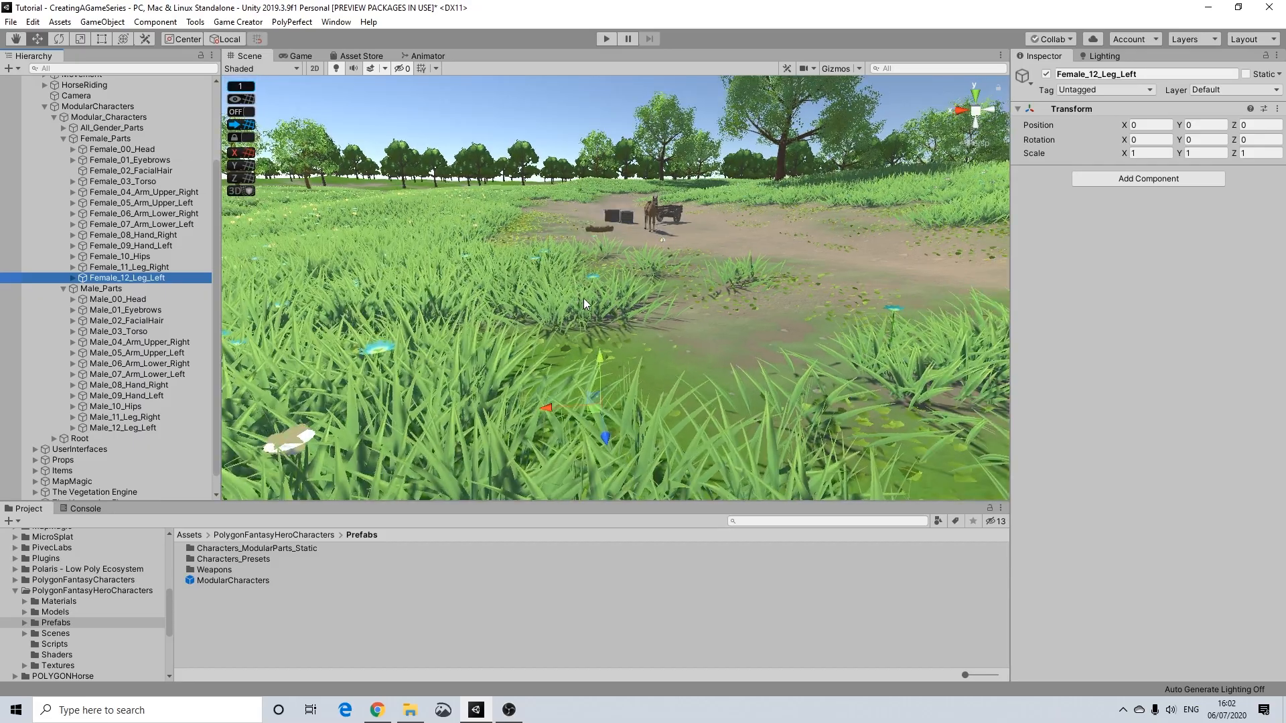
pyautogui.scroll(1, 581, 298)
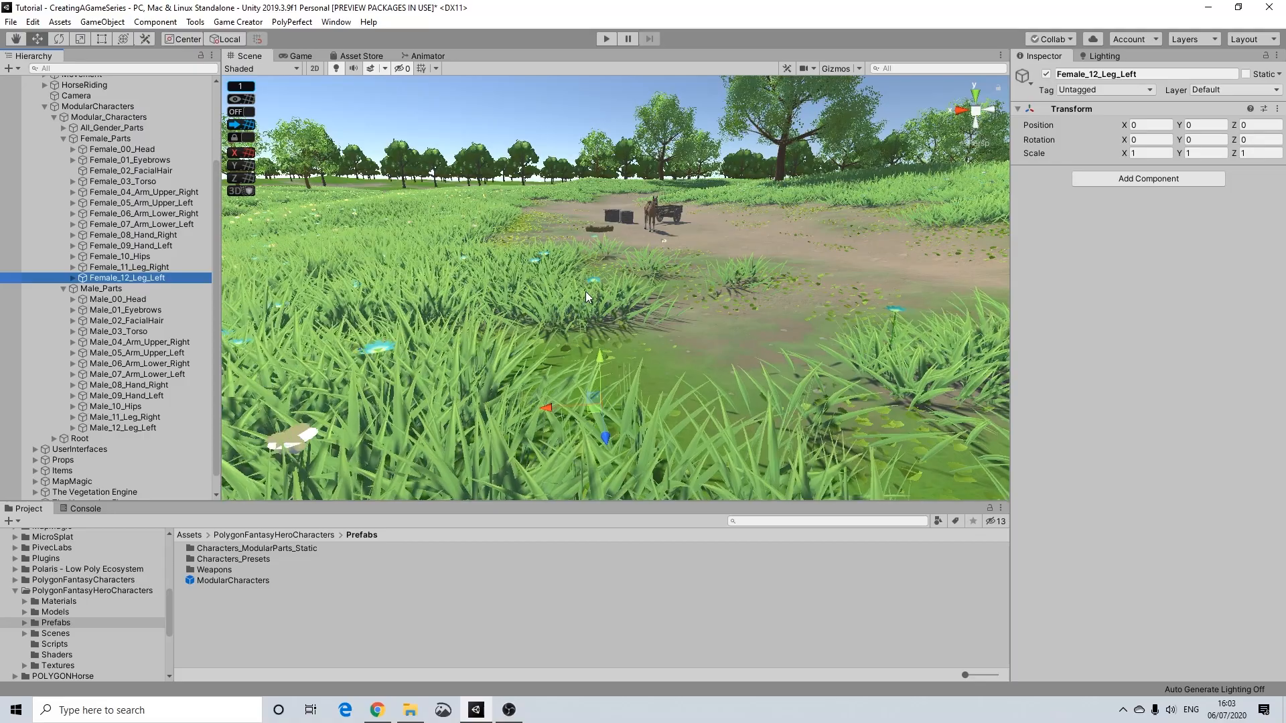
pyautogui.click(599, 229)
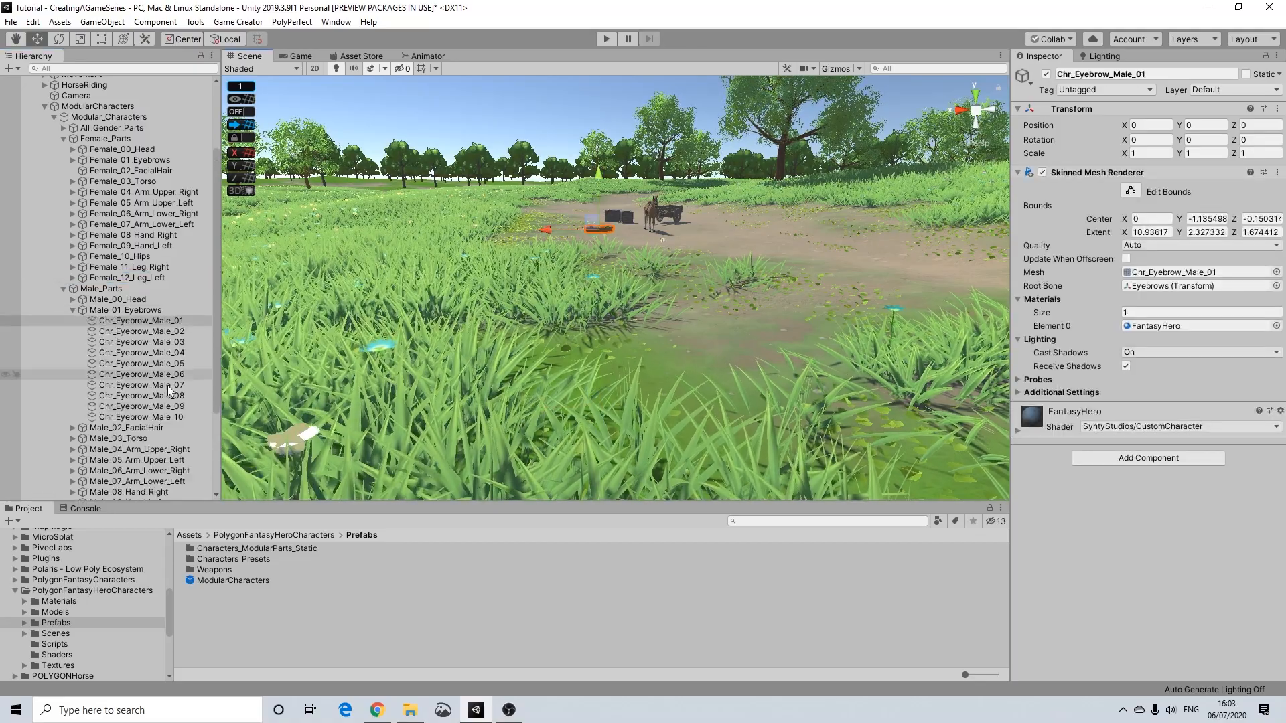
pyautogui.keyDown('shift'); pyautogui.click(158, 416); pyautogui.keyUp('shift')
pyautogui.click(1045, 75)
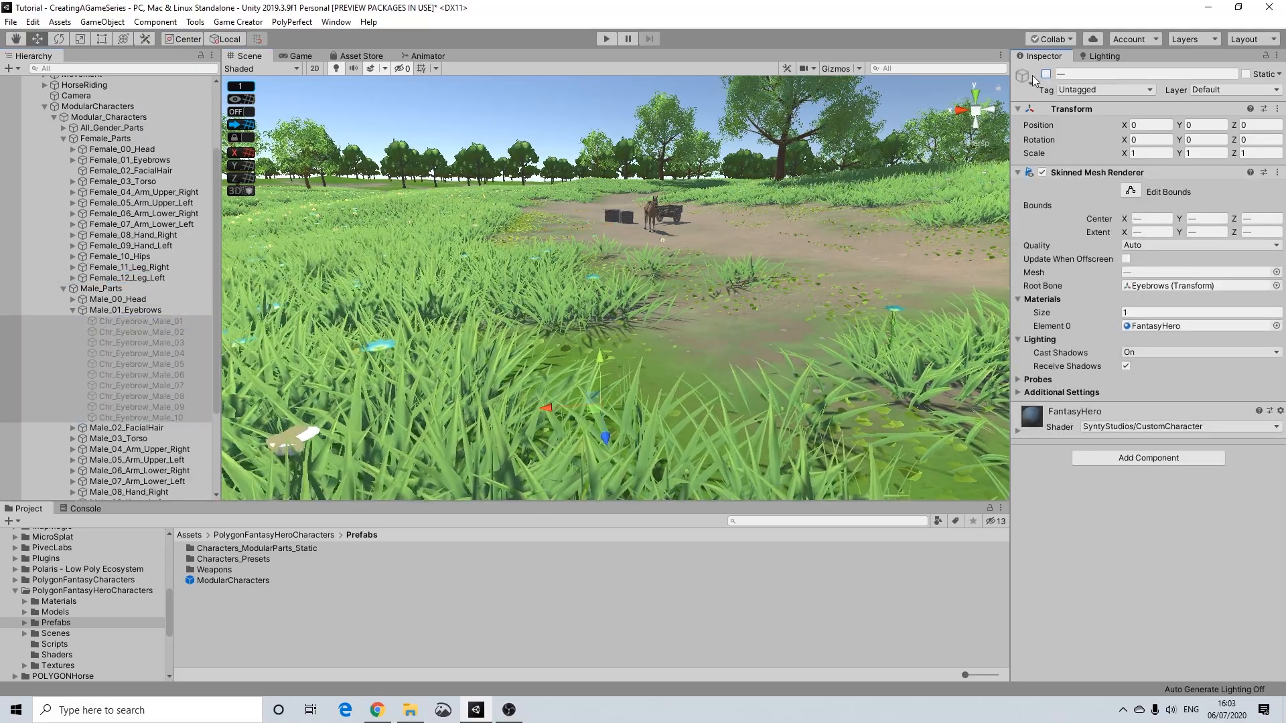
pyautogui.click(72, 310)
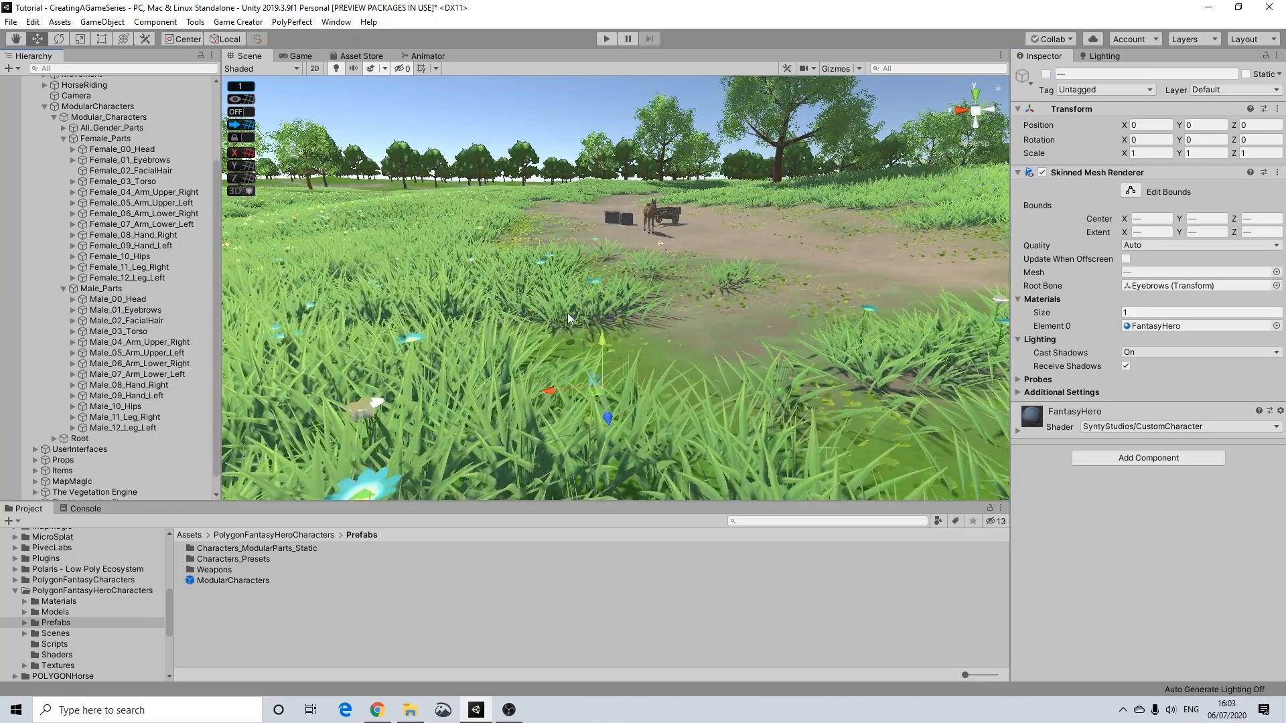
# Step: Activate the Chr_Head_Male_00 mesh in Male_Head_All_Elements under Male_Parts
pyautogui.click(102, 288)
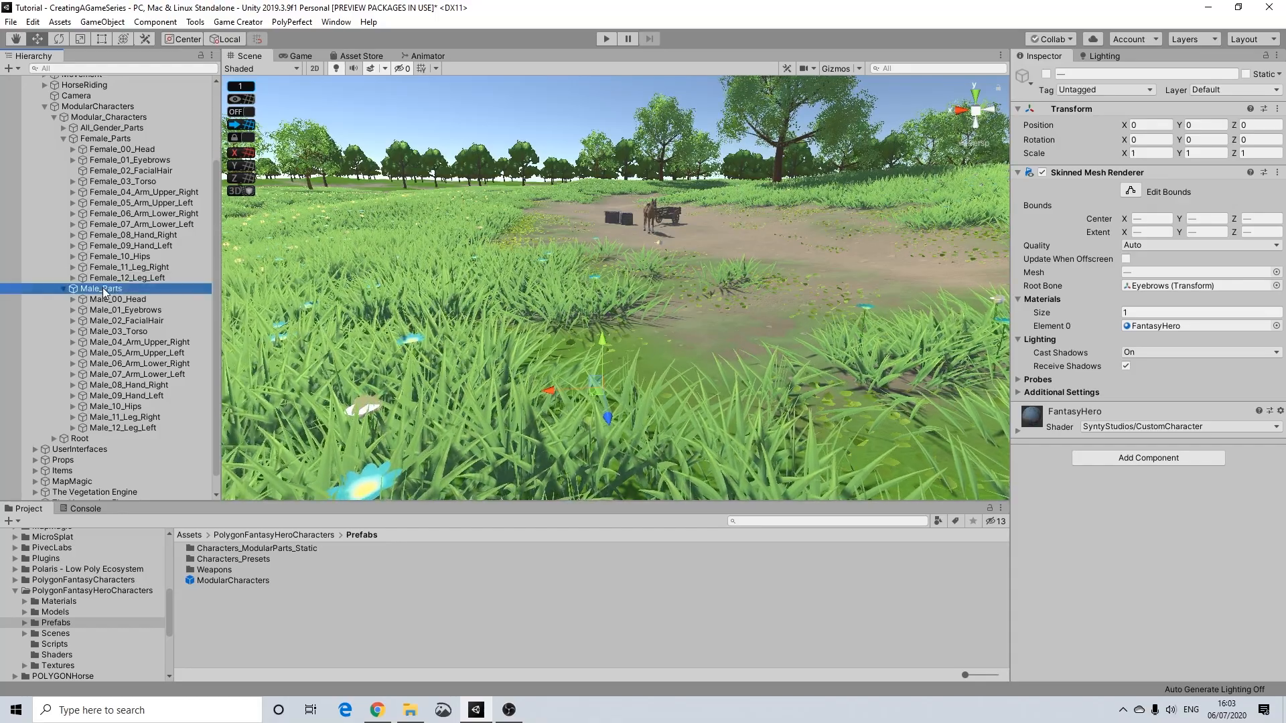
pyautogui.click(107, 138)
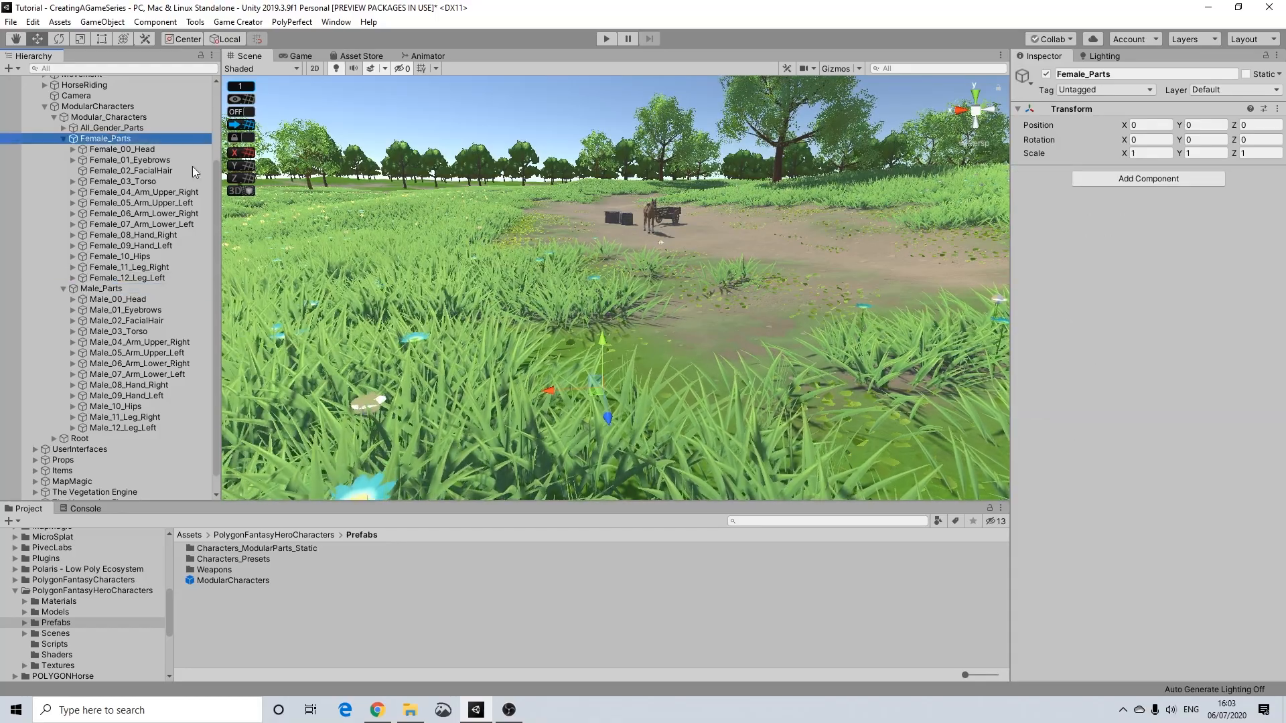
pyautogui.click(99, 287)
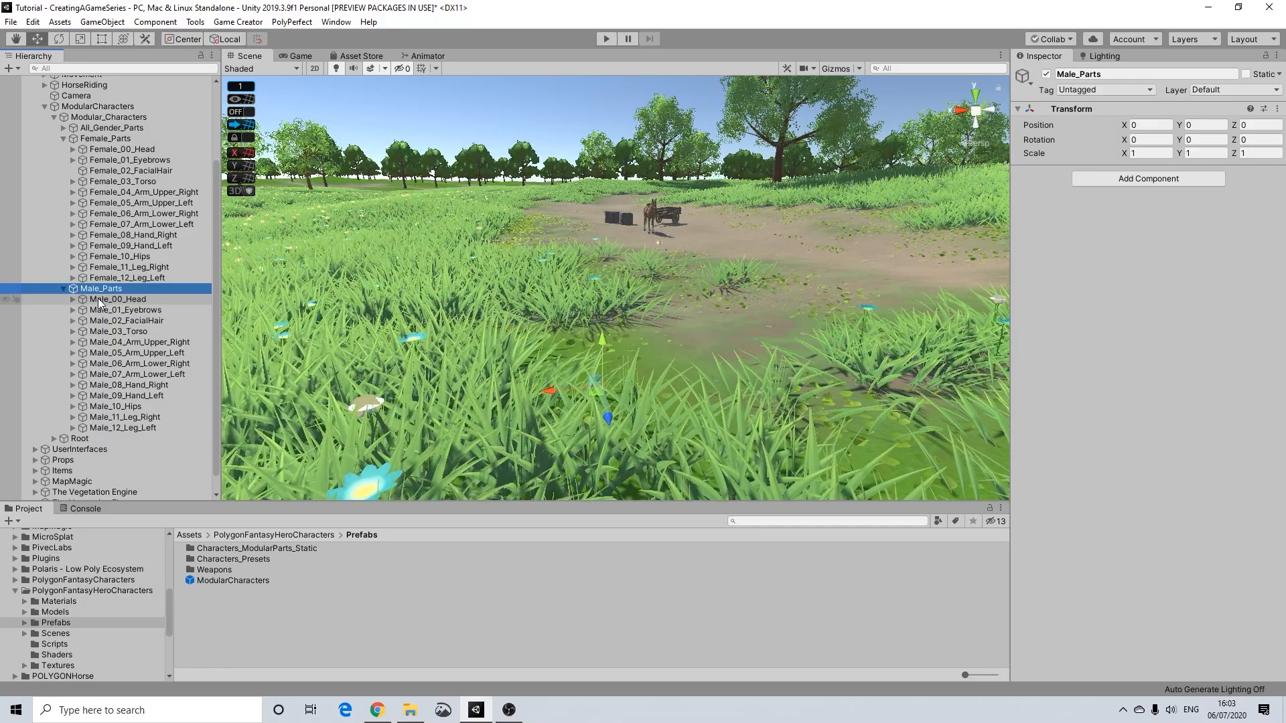
pyautogui.click(98, 298)
pyautogui.click(72, 299)
pyautogui.click(83, 311)
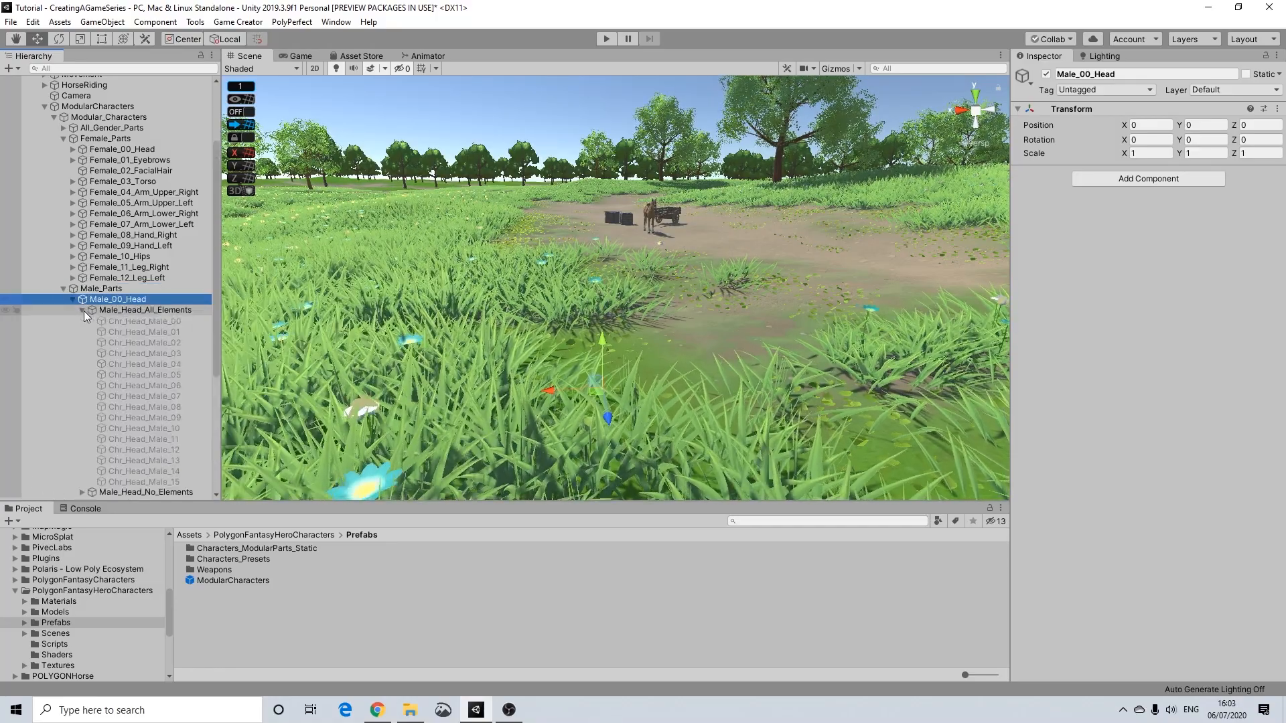
pyautogui.click(126, 321)
pyautogui.click(1046, 74)
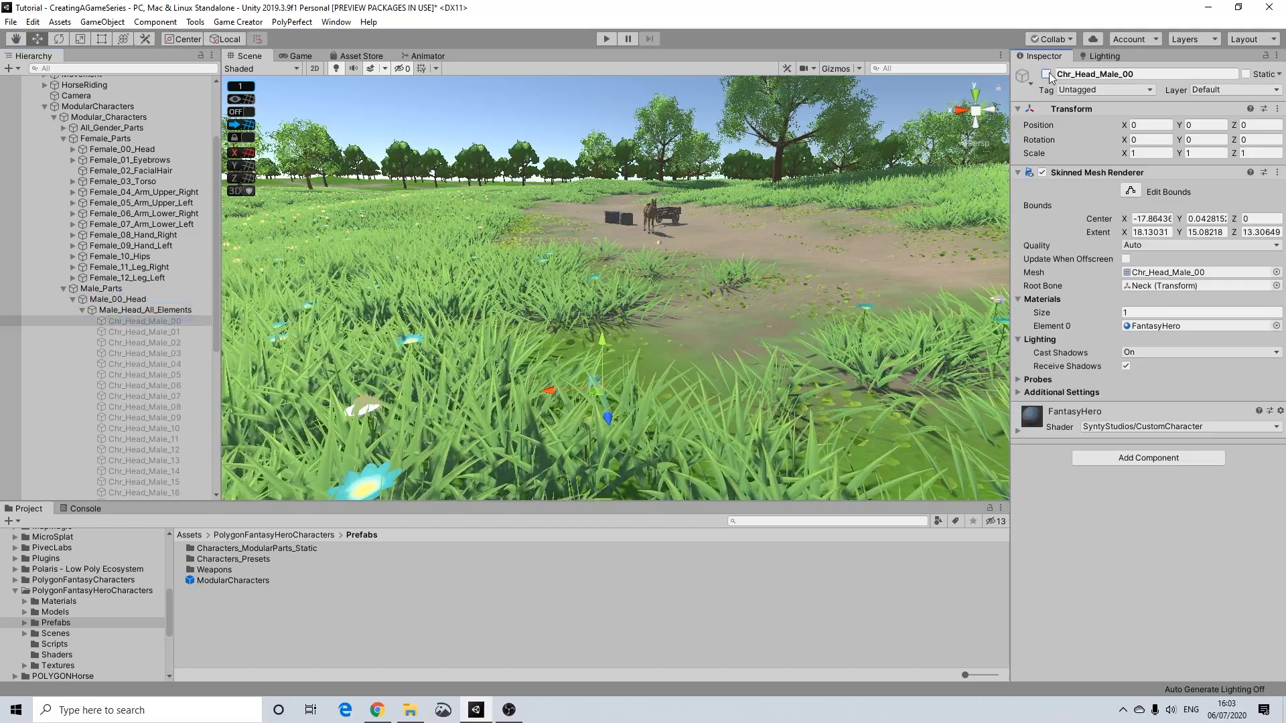
pyautogui.scroll(3, 592, 250)
pyautogui.scroll(-5, 592, 250)
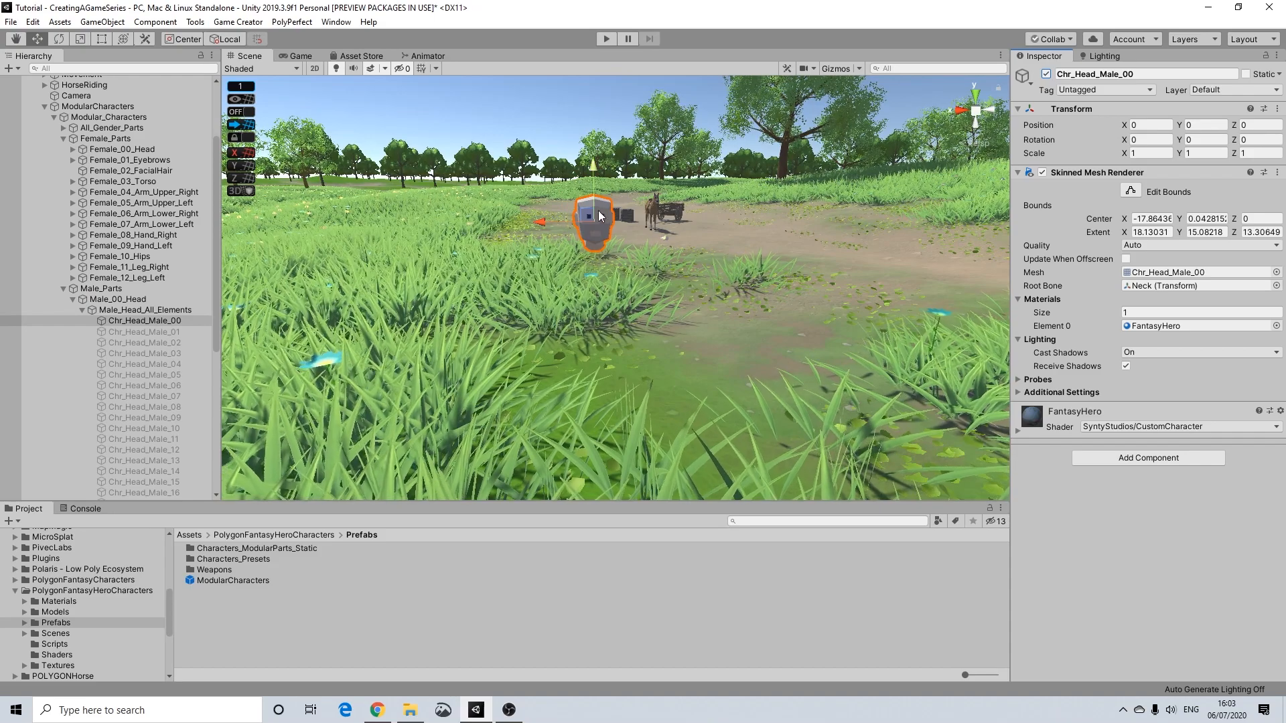
# Step: Deselect the head mesh and collapse the Male_Head_All_Elements and Male_00_Head groups under Male_Parts
pyautogui.click(705, 98)
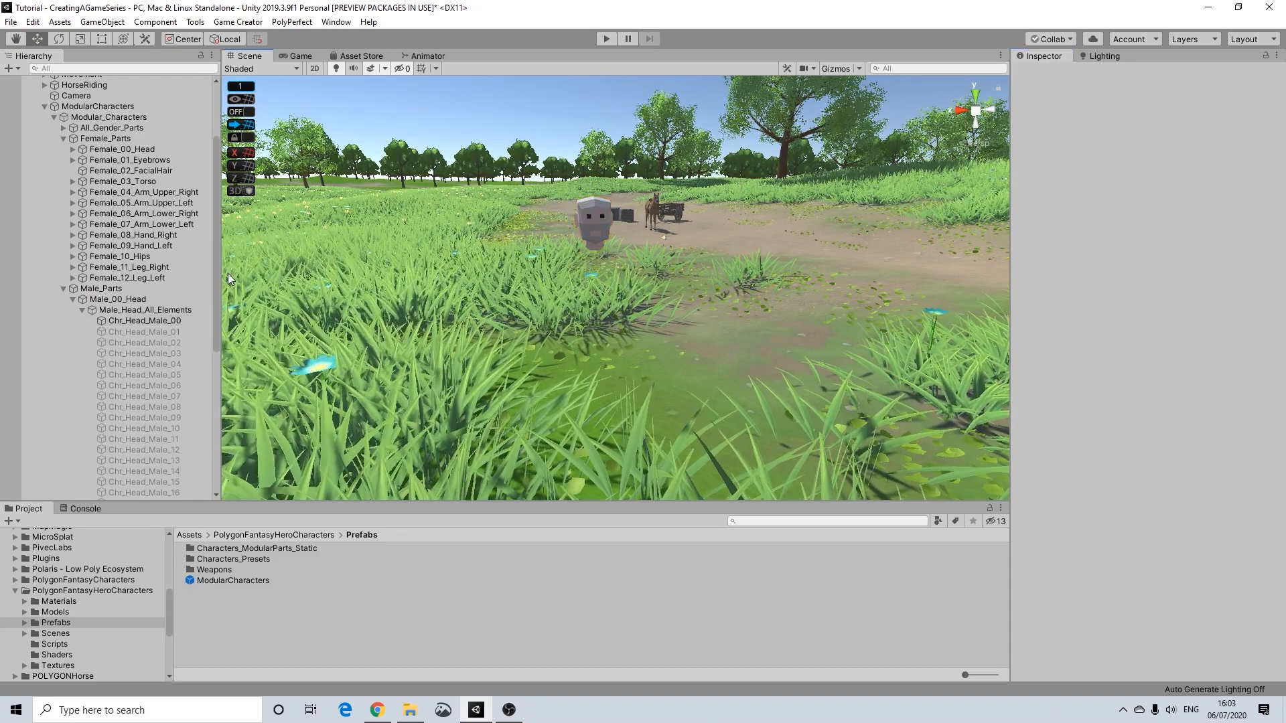
pyautogui.click(82, 311)
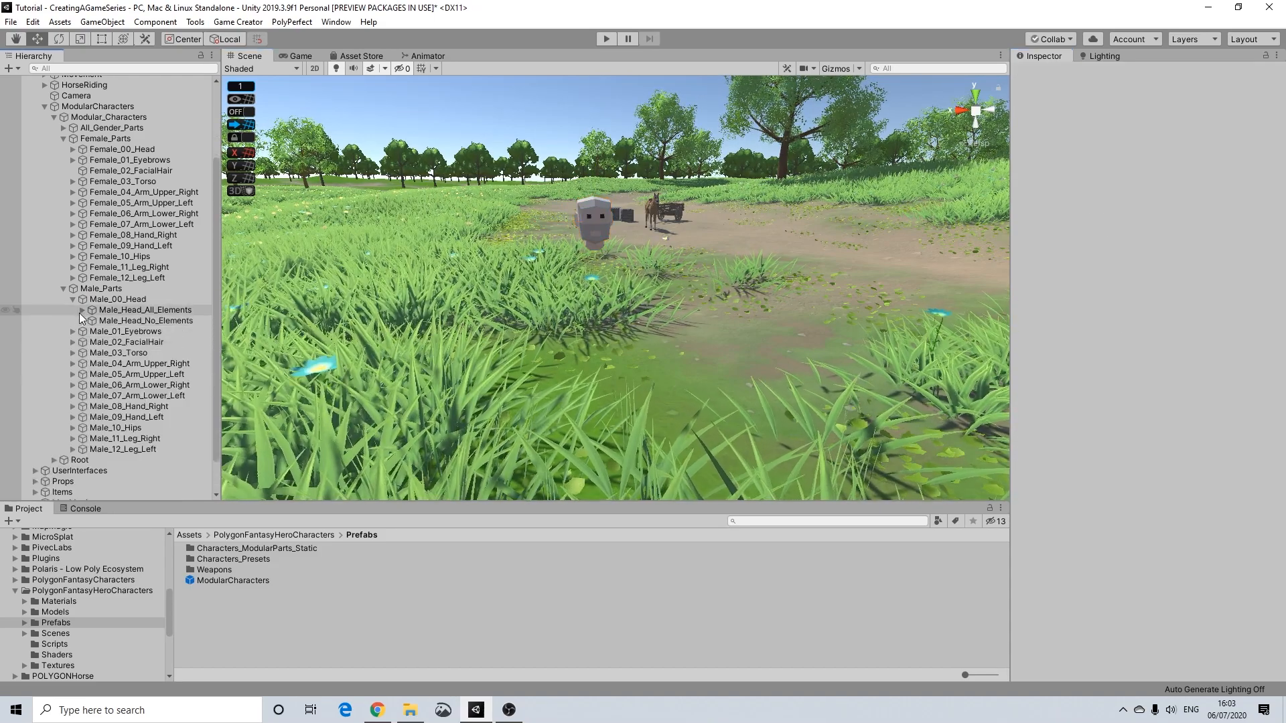
pyautogui.click(72, 299)
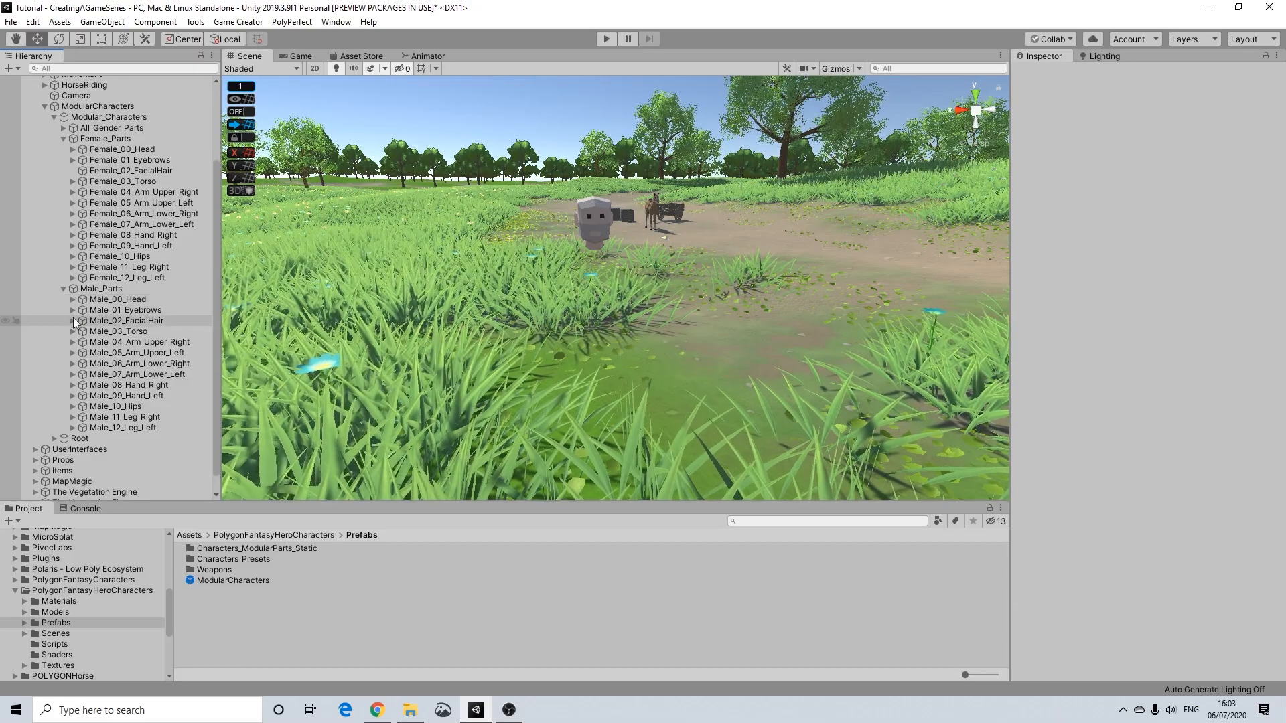
pyautogui.click(71, 320)
pyautogui.click(71, 320)
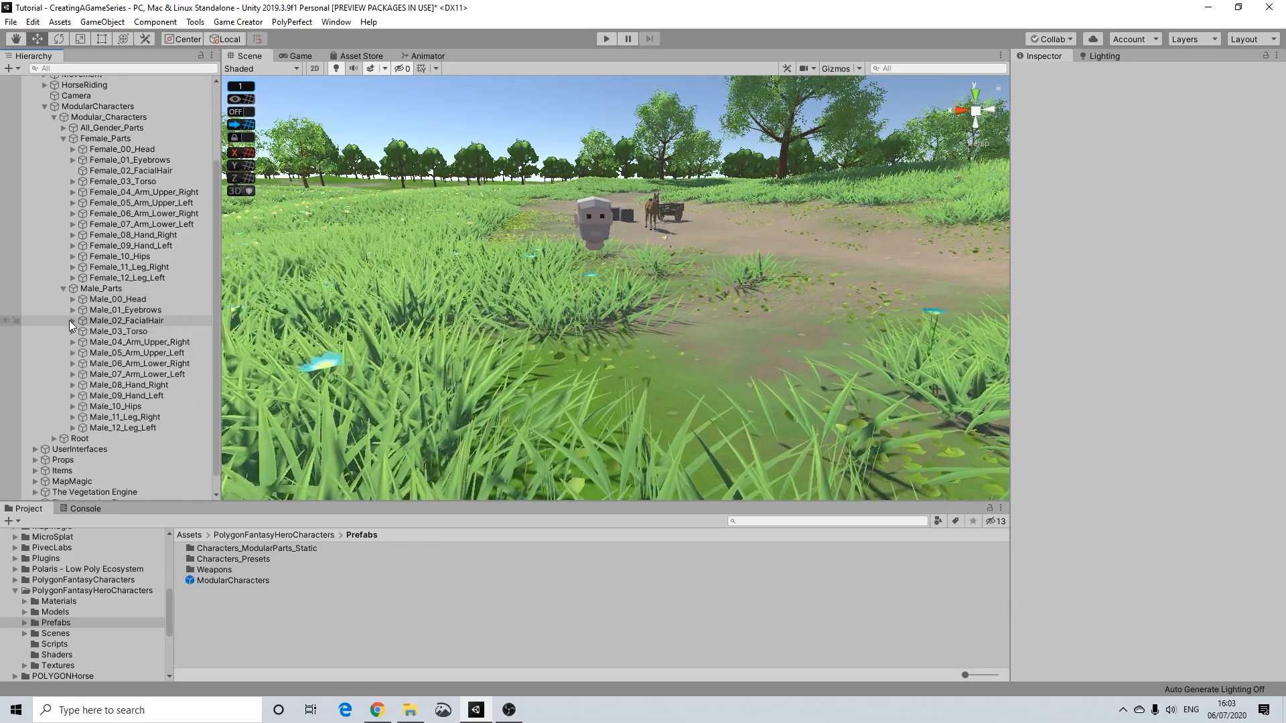
# Step: Try out the Chr_Eyebrow_Male_01 mesh in the Male_01_Eyebrows group, then deactivate it again
pyautogui.click(73, 310)
pyautogui.click(96, 322)
pyautogui.click(1046, 74)
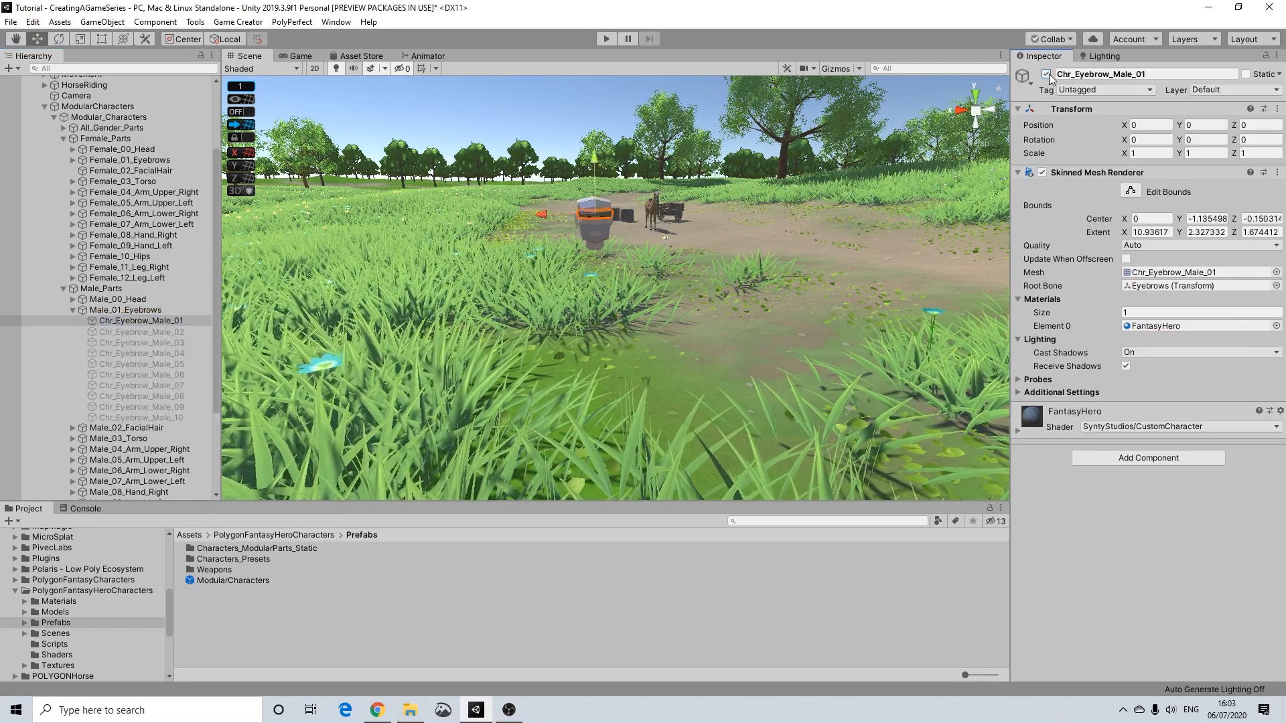
pyautogui.click(1046, 74)
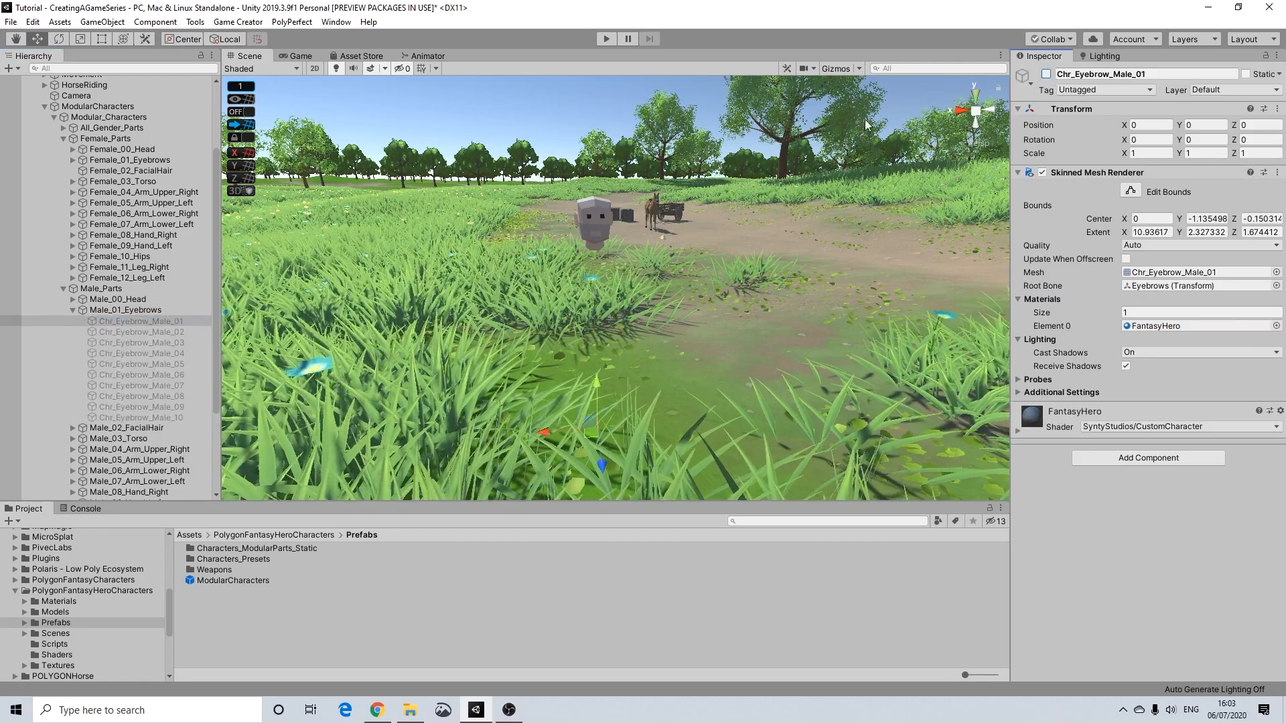
# Step: Activate the Chr_Eyebrow_Male_03 mesh to try that eyebrow shape on the male head
pyautogui.click(134, 344)
pyautogui.click(1046, 73)
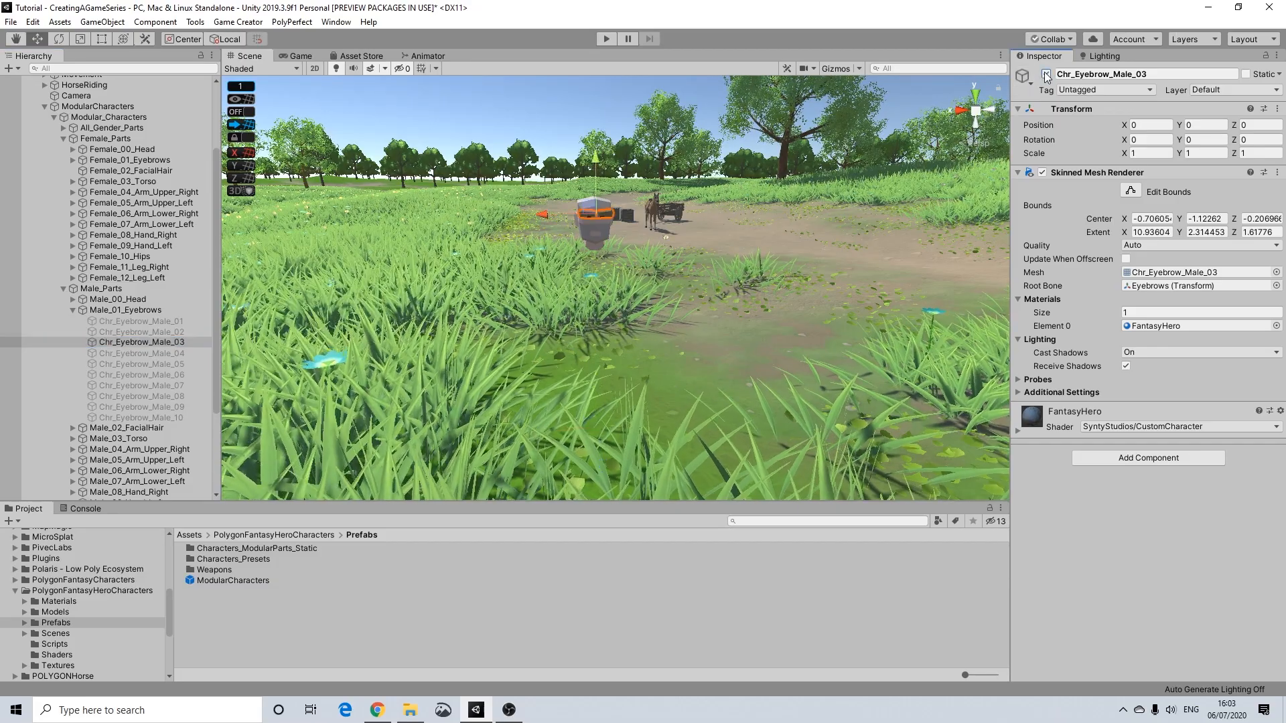
pyautogui.click(603, 161)
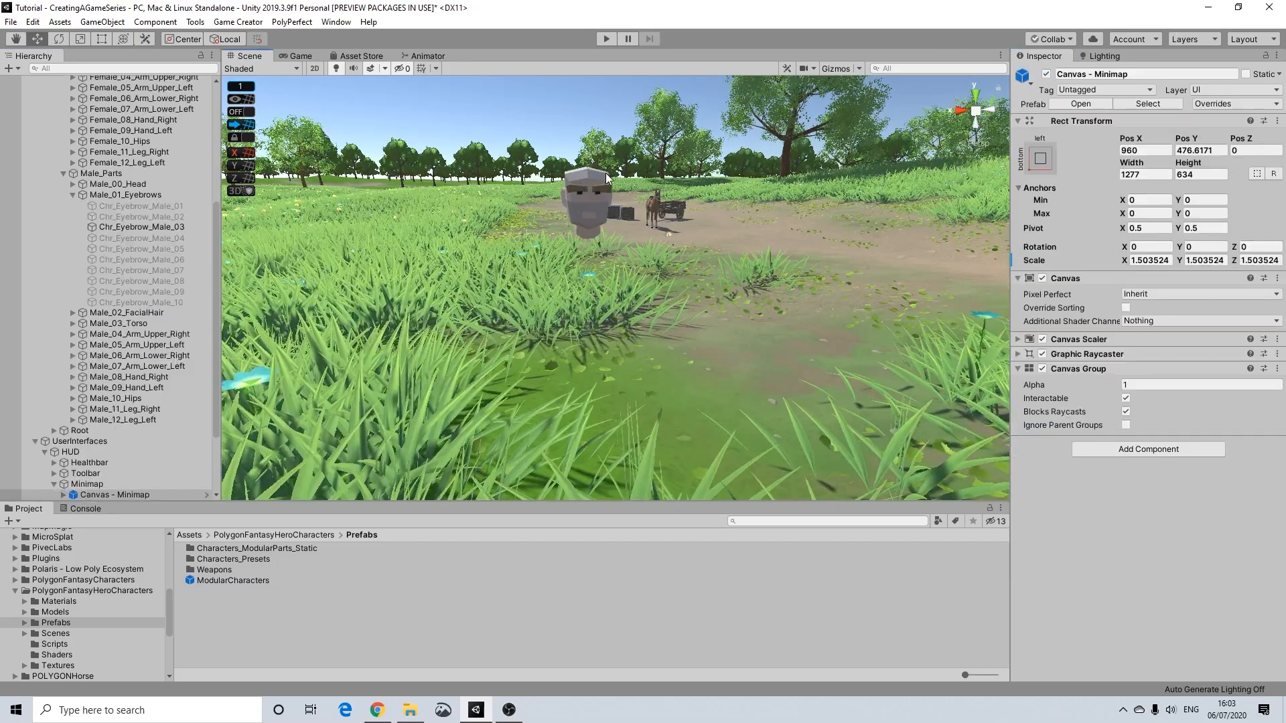
# Step: Activate Chr_Eyebrow_Male_05 in place of Chr_Eyebrow_Male_03 and collapse the Male_01_Eyebrows group
pyautogui.click(143, 249)
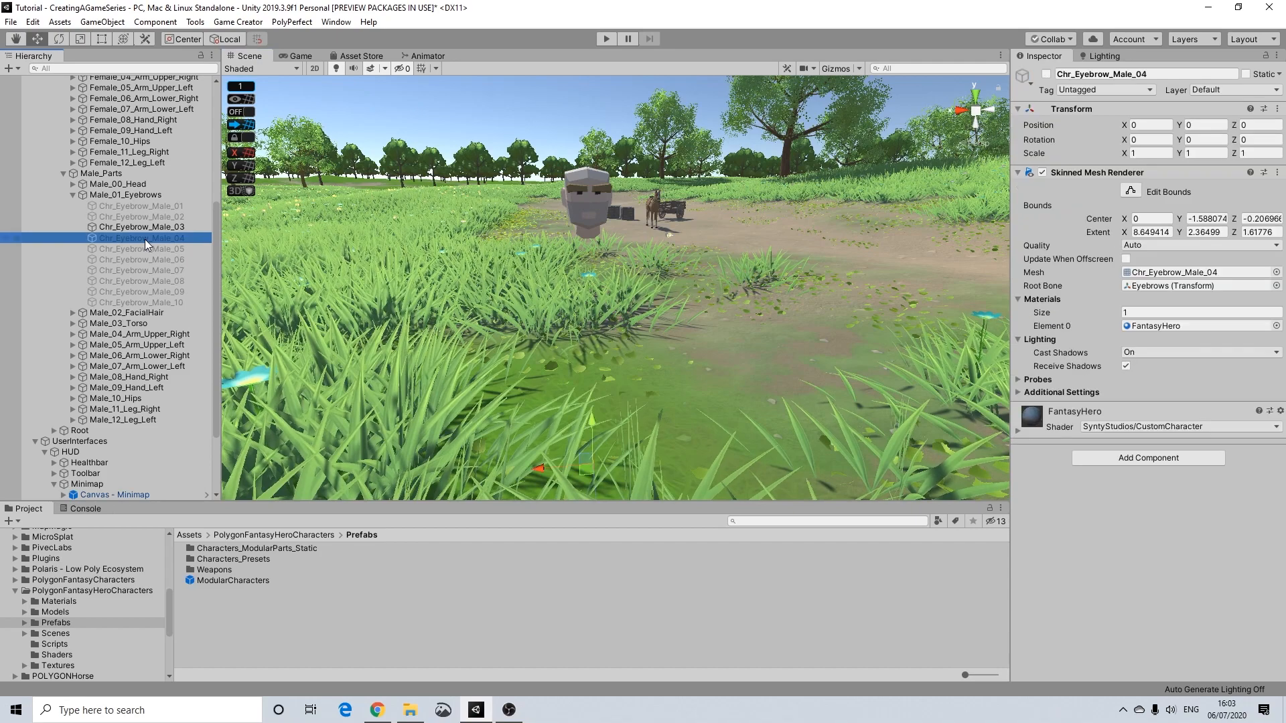
pyautogui.click(1044, 74)
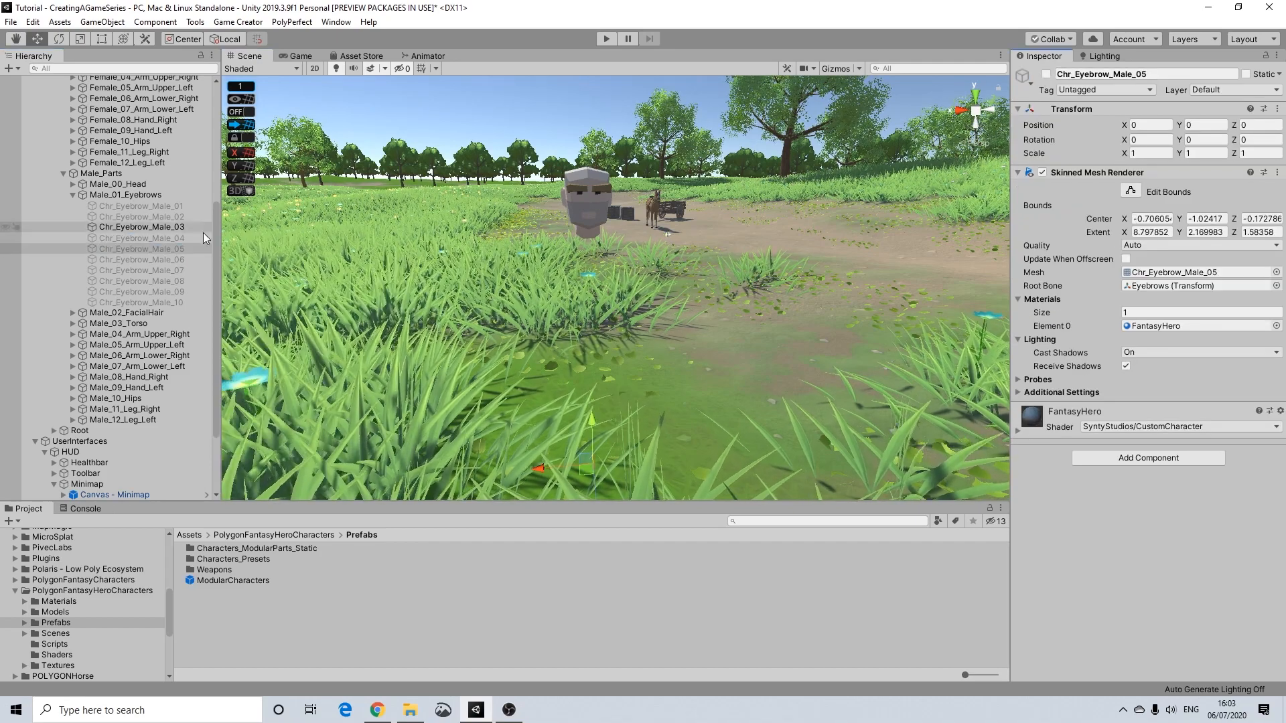
pyautogui.click(1049, 77)
pyautogui.click(1049, 77)
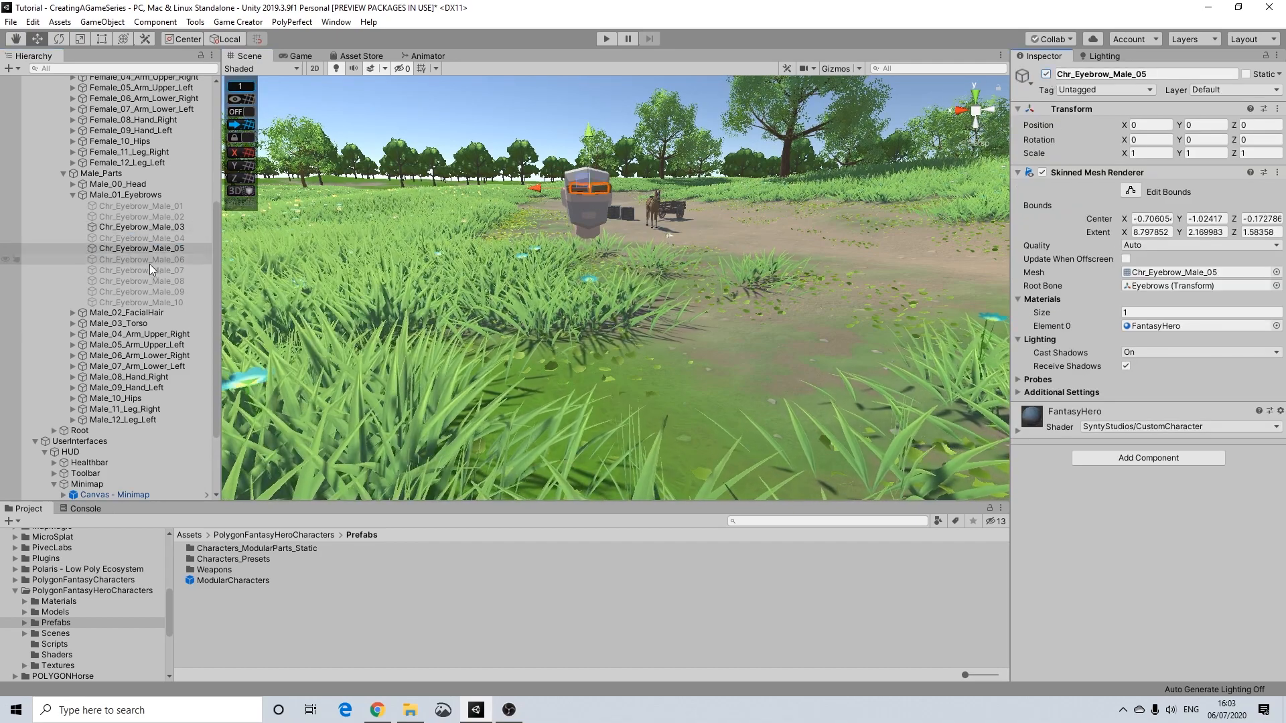
pyautogui.click(142, 228)
pyautogui.click(1046, 74)
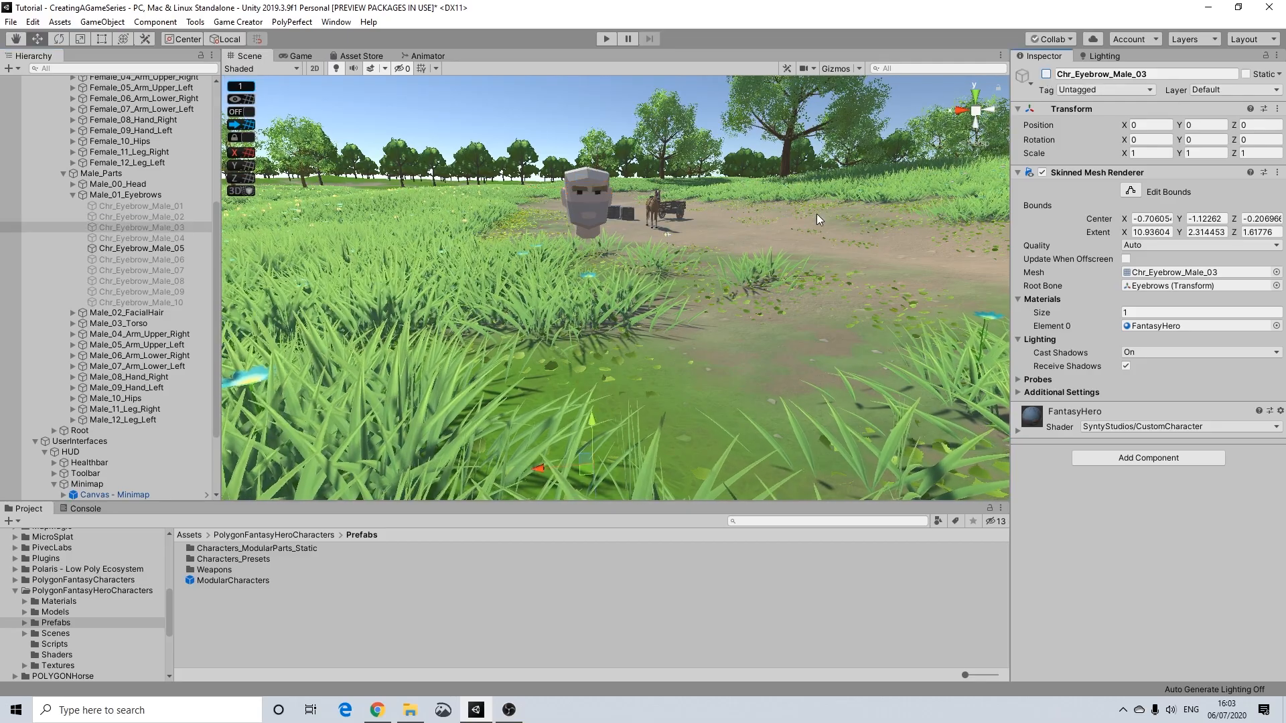
pyautogui.scroll(2, 593, 208)
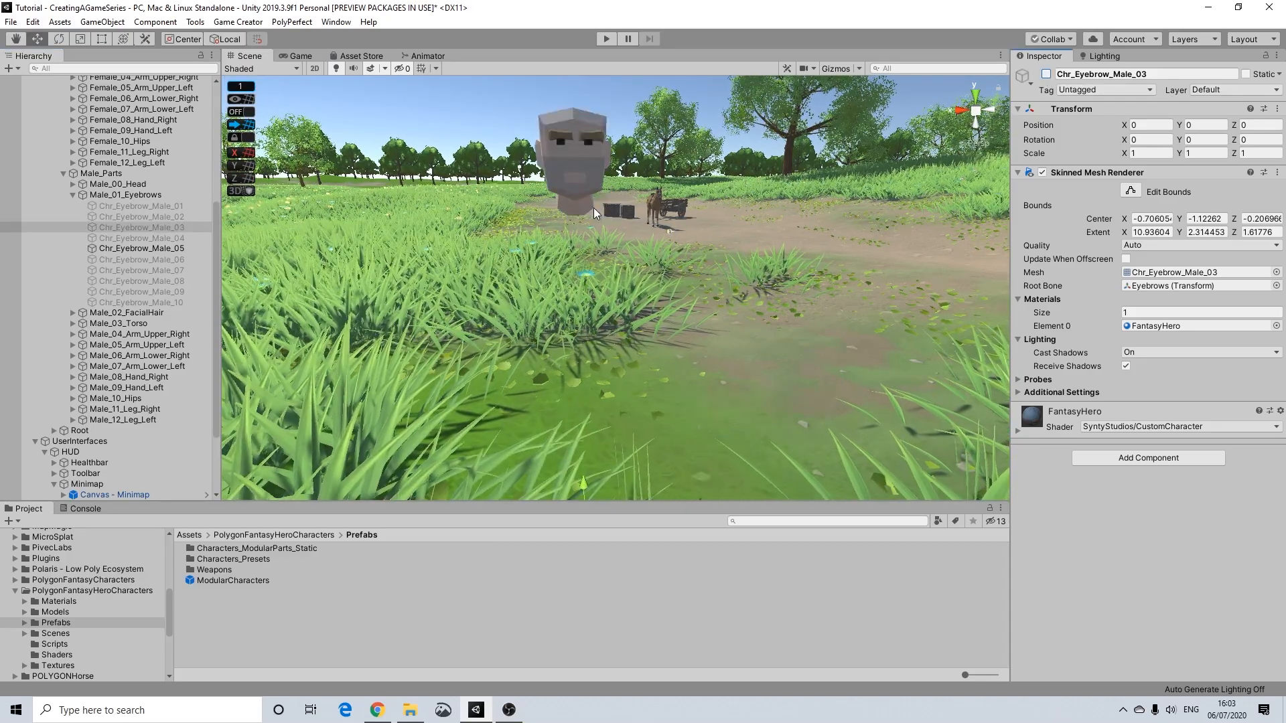
pyautogui.scroll(-2, 593, 207)
pyautogui.scroll(-2, 601, 210)
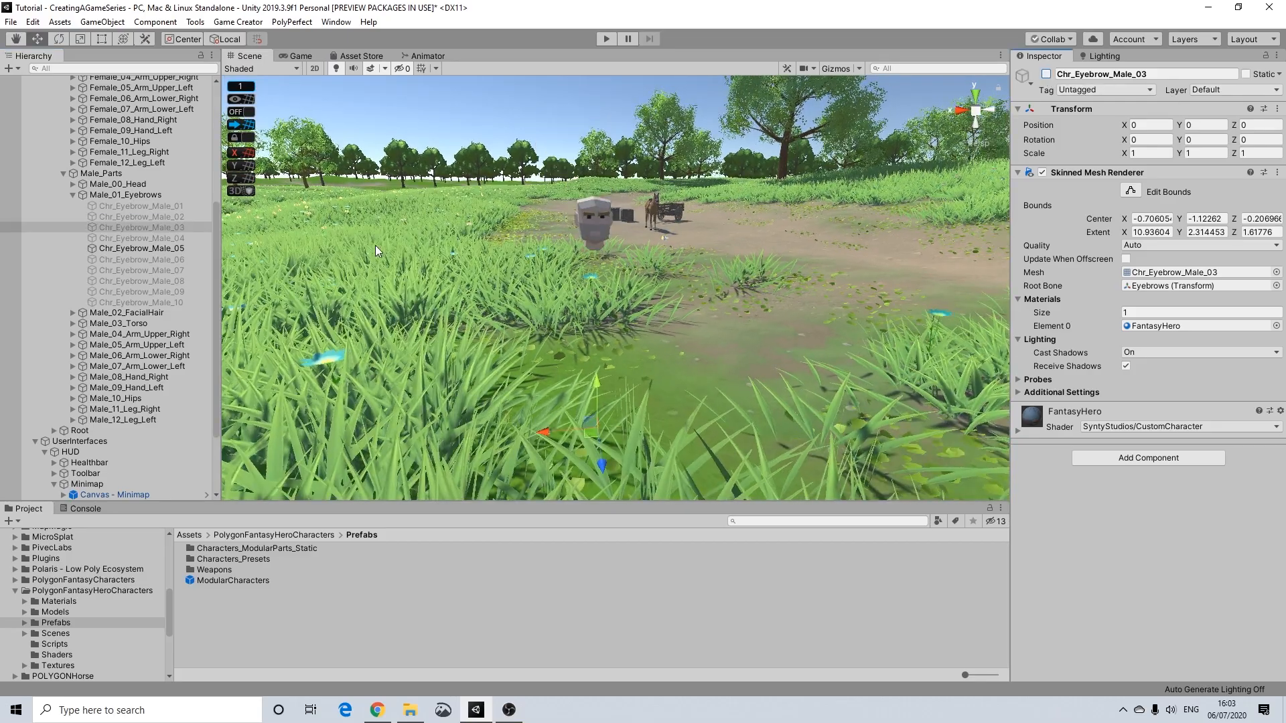
pyautogui.click(73, 194)
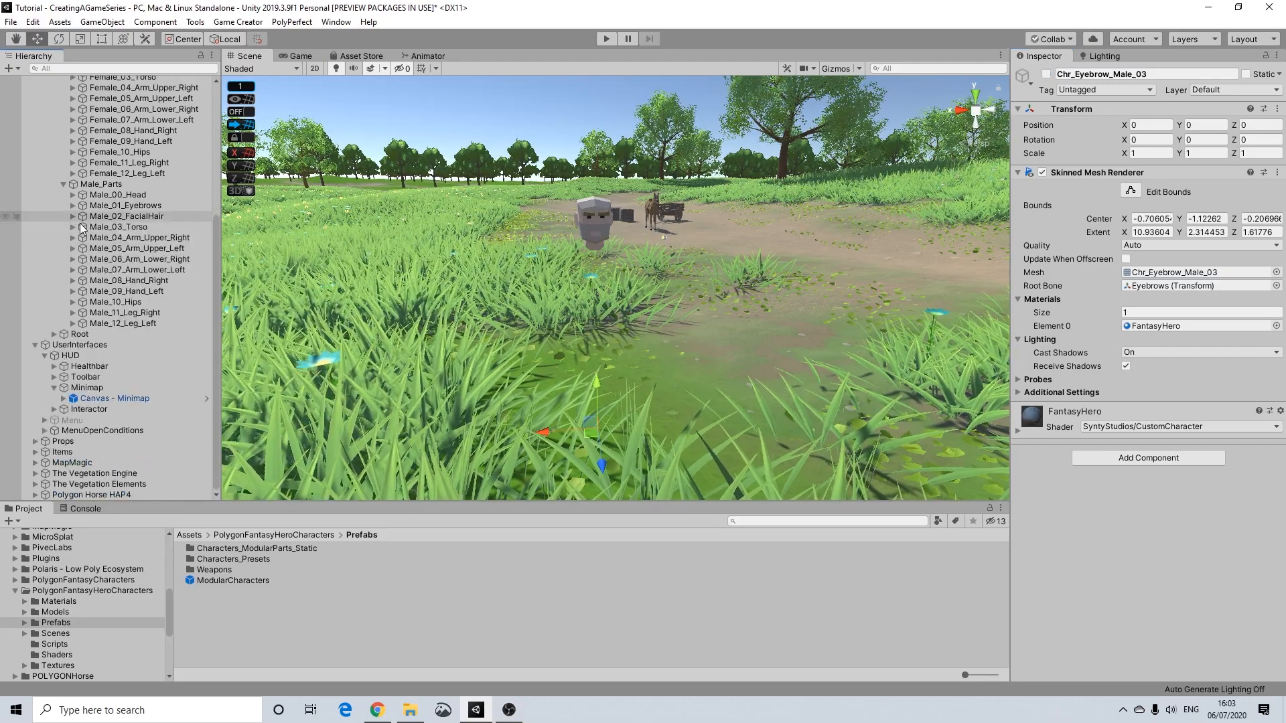
# Step: Activate the Chr_Torso_Male_00 mesh in the Male_03_Torso group and collapse the group
pyautogui.click(73, 227)
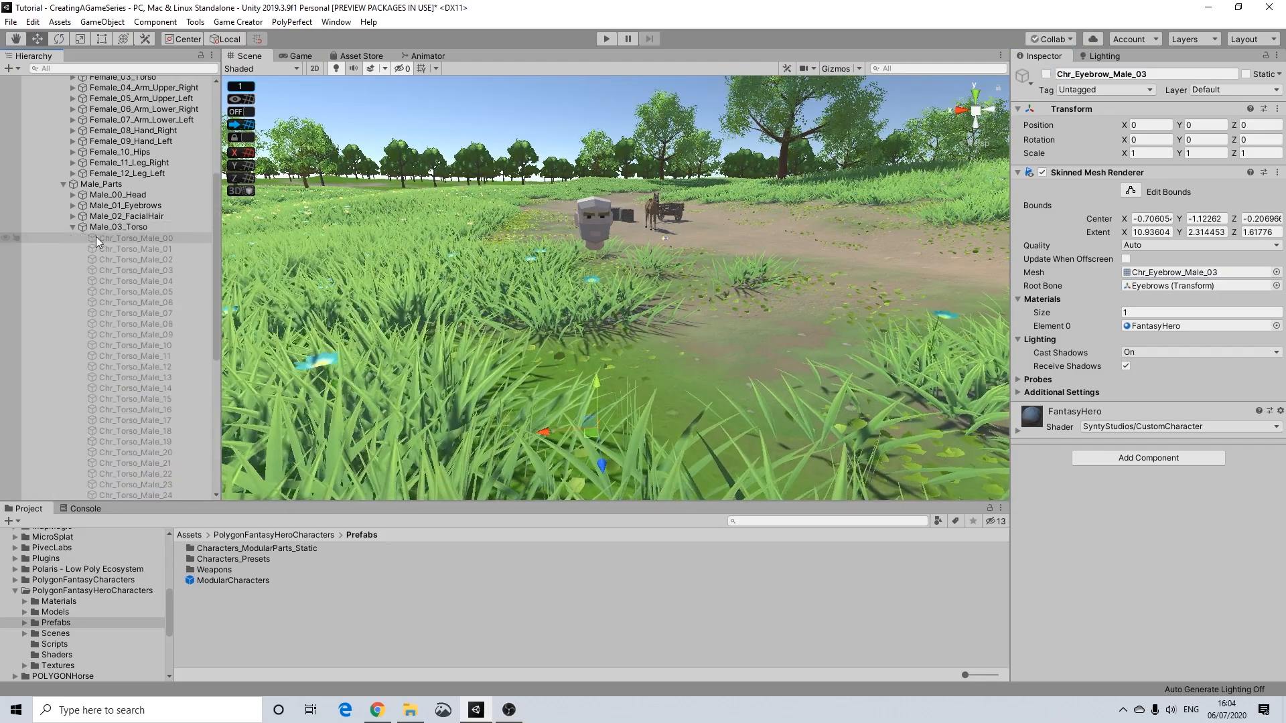
pyautogui.click(127, 238)
pyautogui.click(1046, 75)
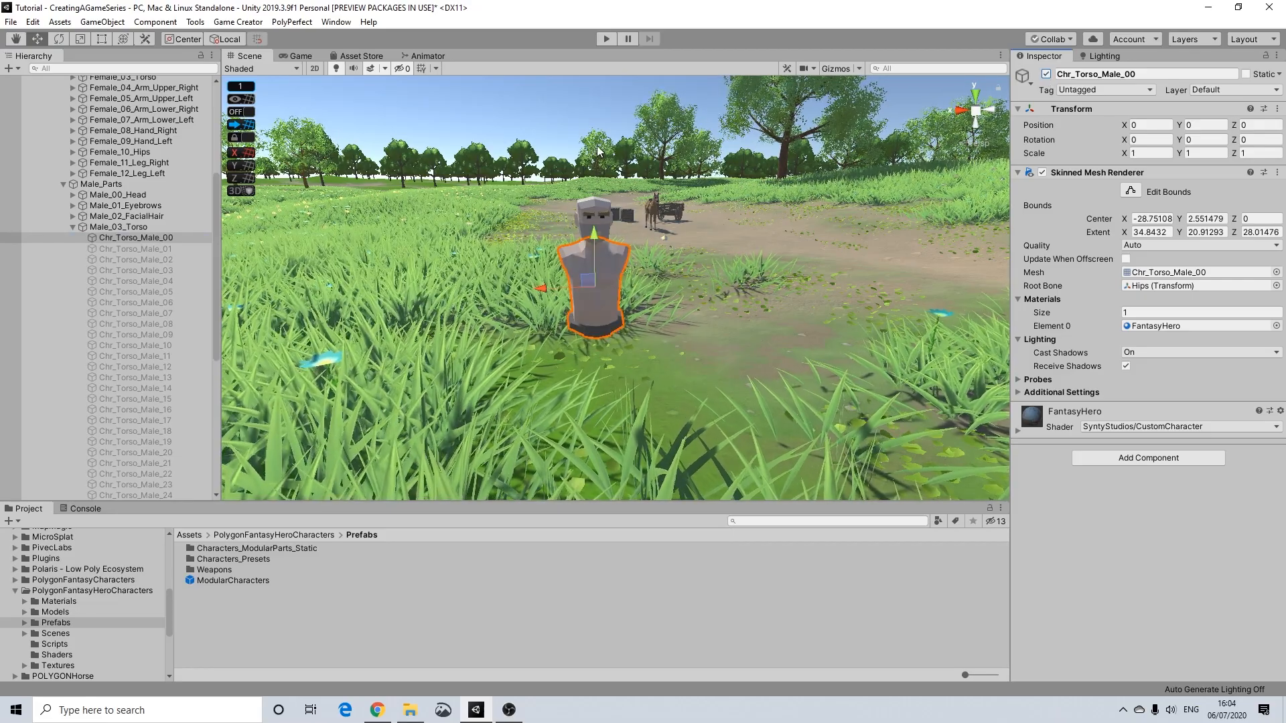
pyautogui.click(588, 114)
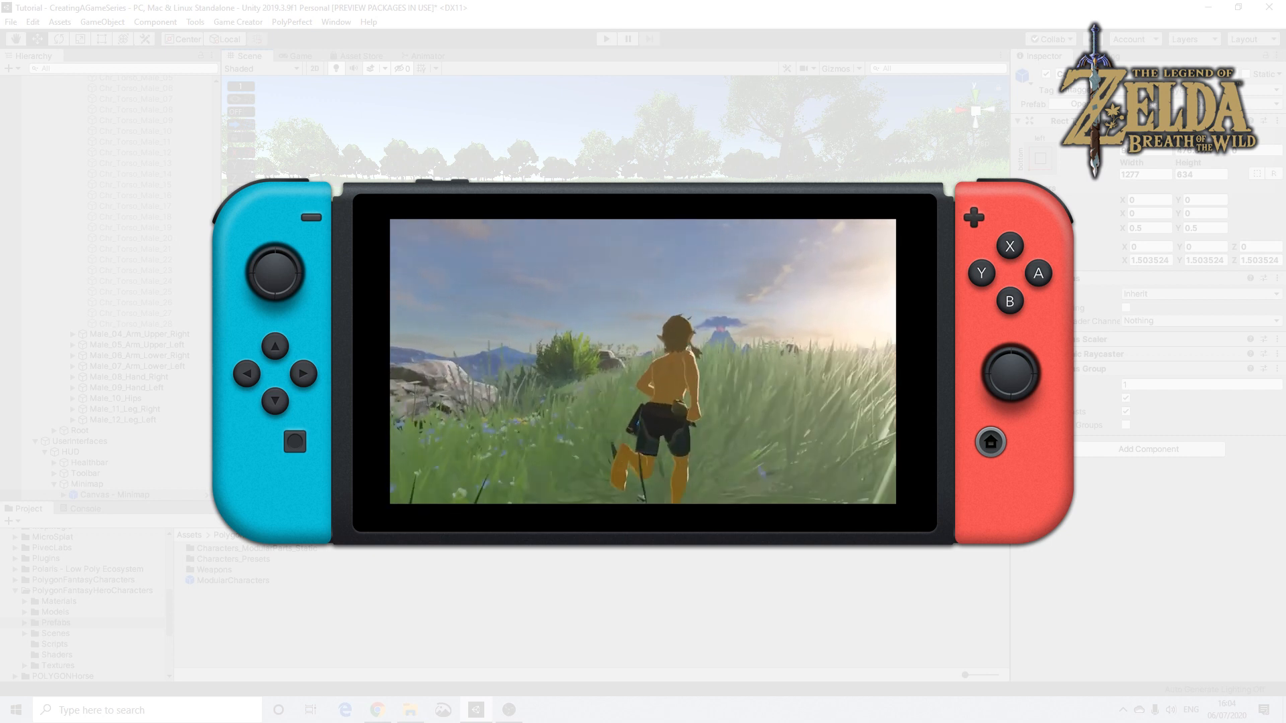
pyautogui.scroll(1, 140, 234)
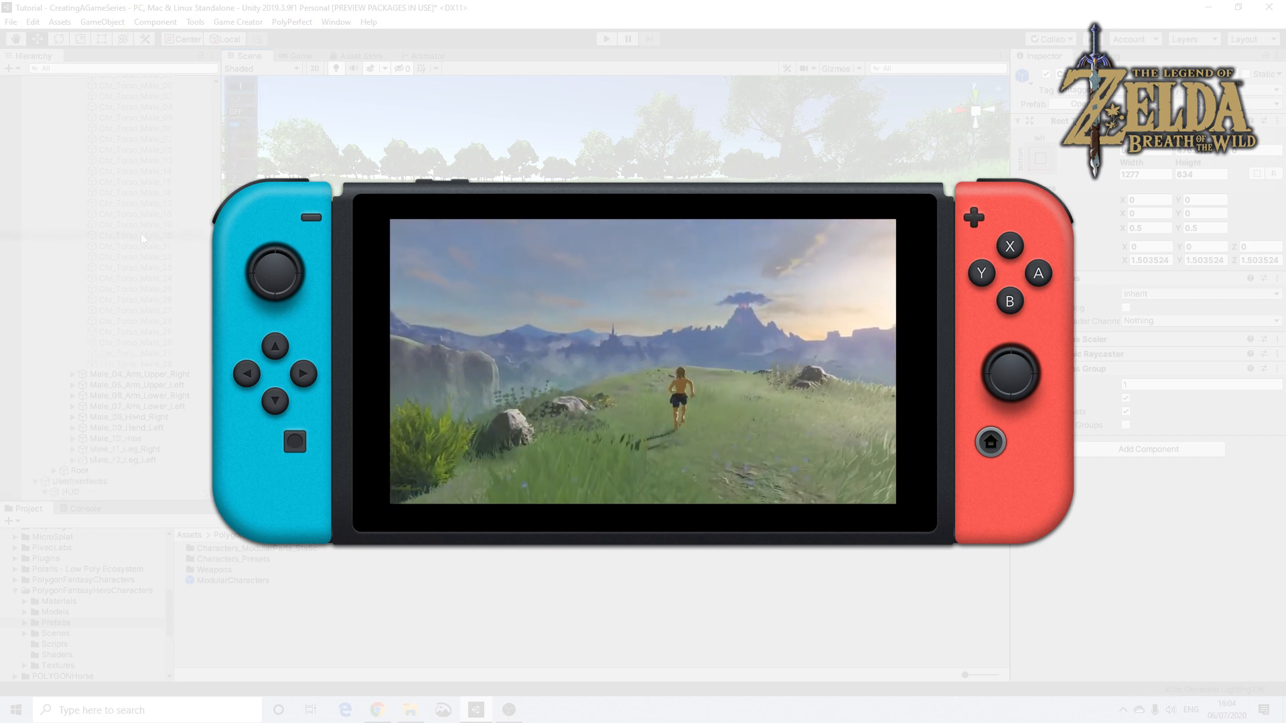
pyautogui.click(73, 174)
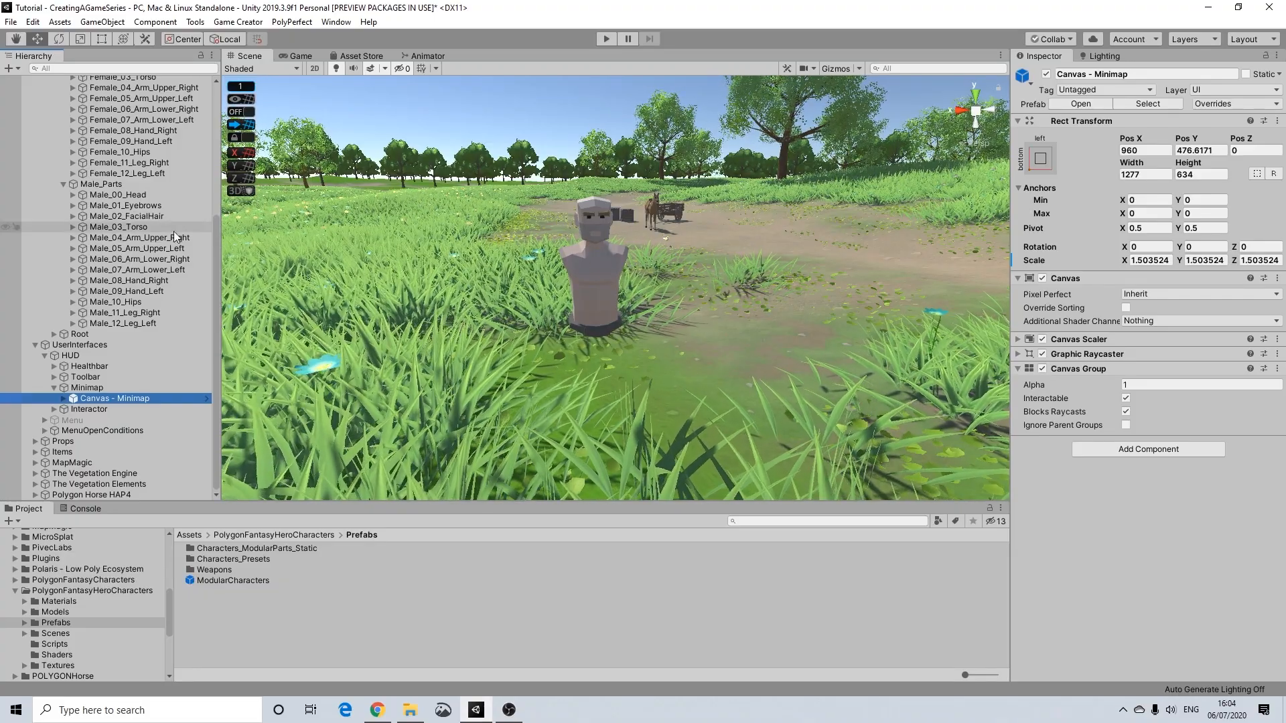
# Step: Activate the Chr_ArmUpperRight_Male_00 mesh in the Male_04_Arm_Upper_Right group and collapse the group
pyautogui.click(73, 238)
pyautogui.click(126, 248)
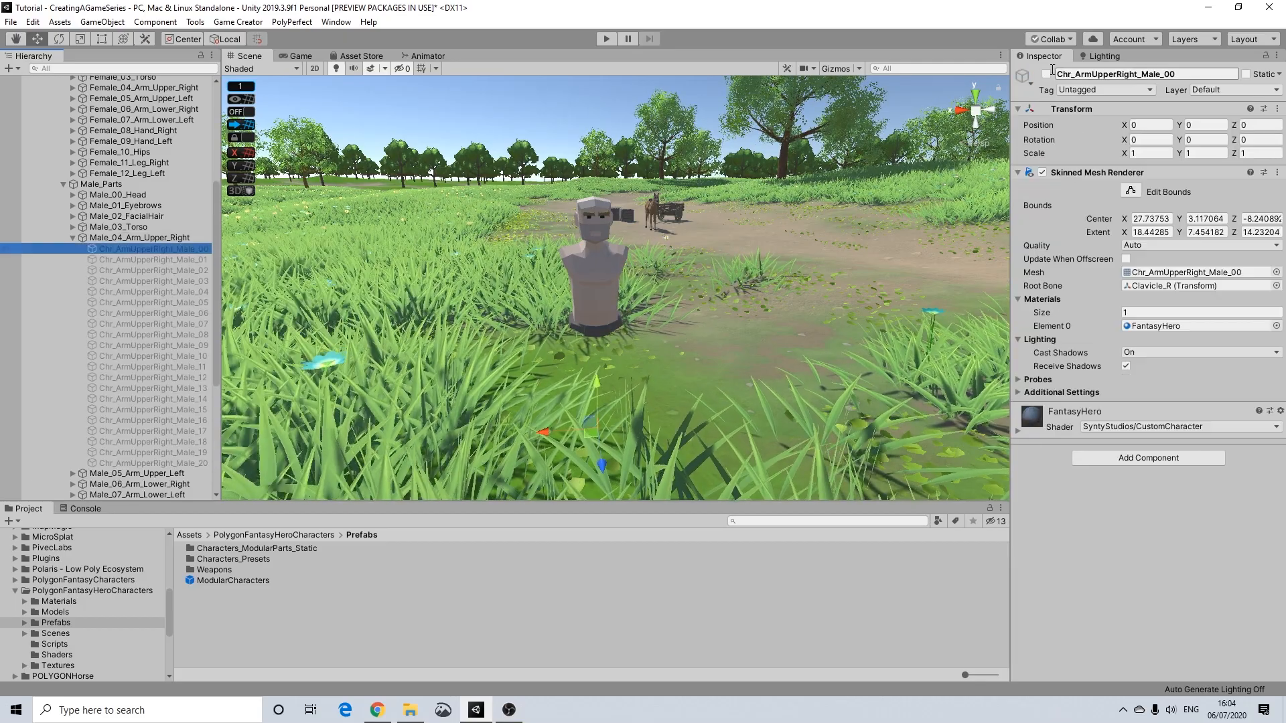
pyautogui.click(1046, 75)
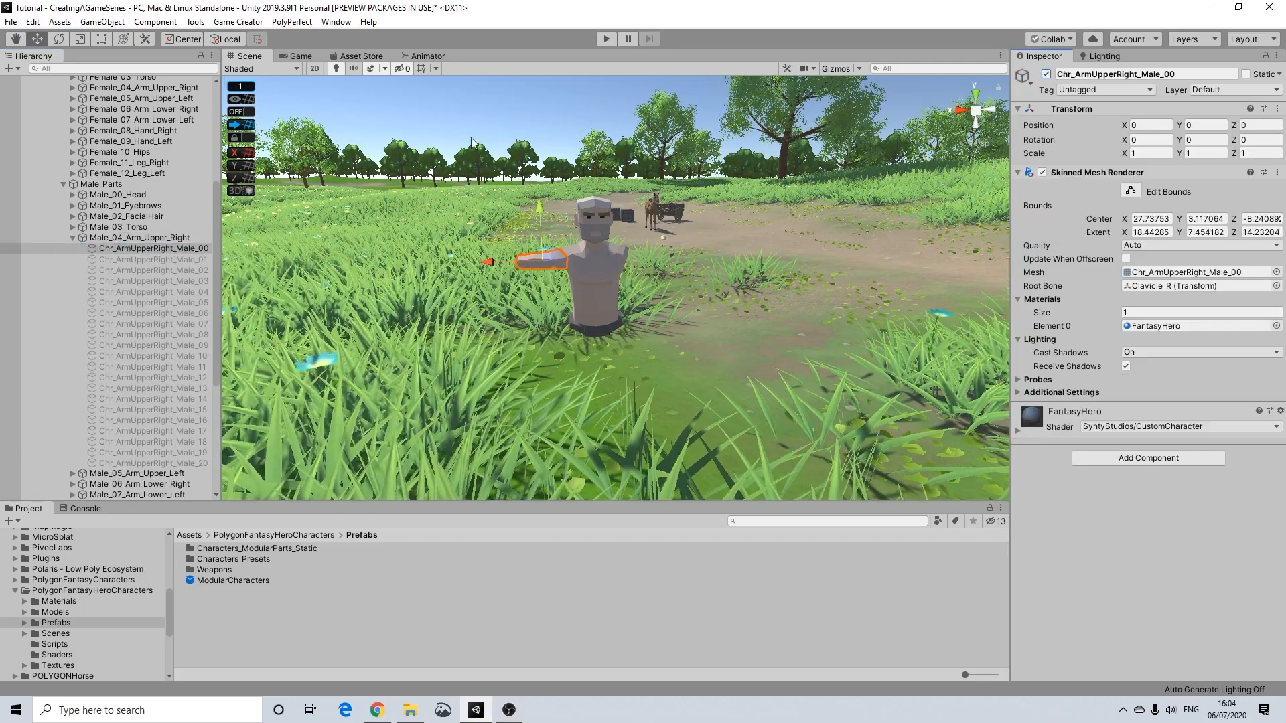
pyautogui.click(74, 239)
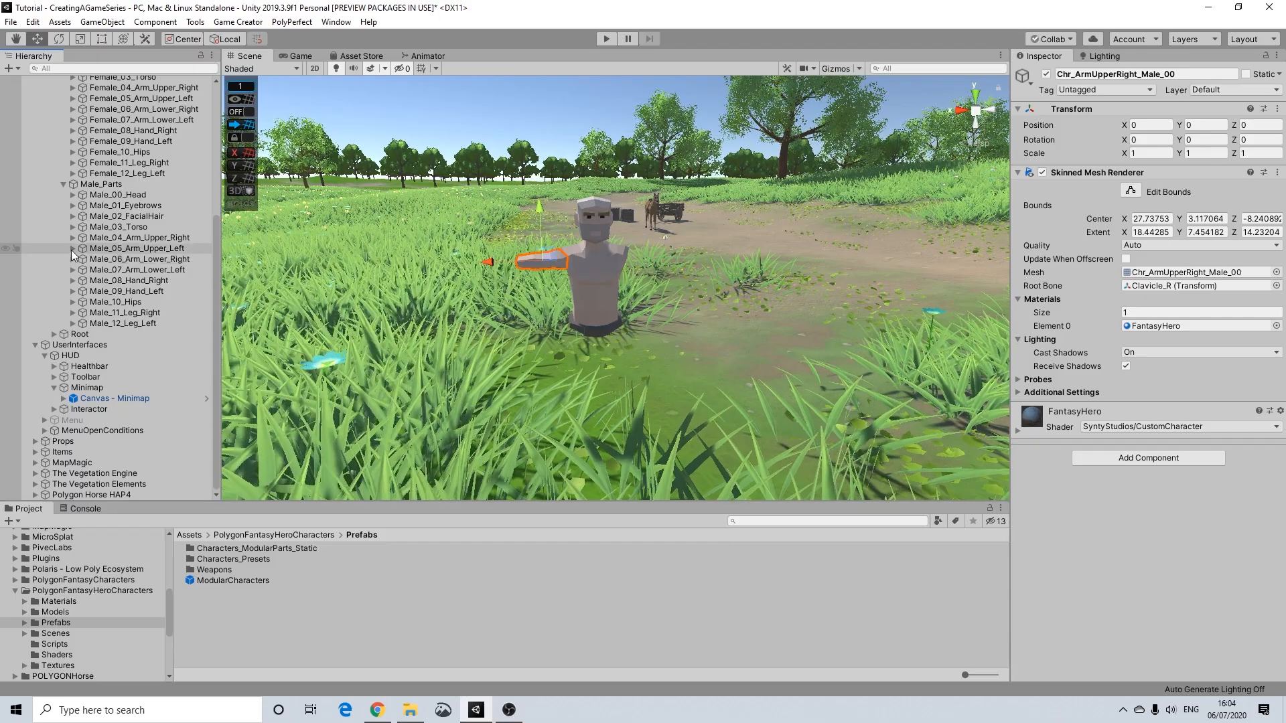
# Step: Activate the Chr_ArmUpperLeft_Male_00 mesh in the Male_05_Arm_Upper_Left group and collapse the group
pyautogui.click(73, 249)
pyautogui.click(102, 259)
pyautogui.click(1046, 75)
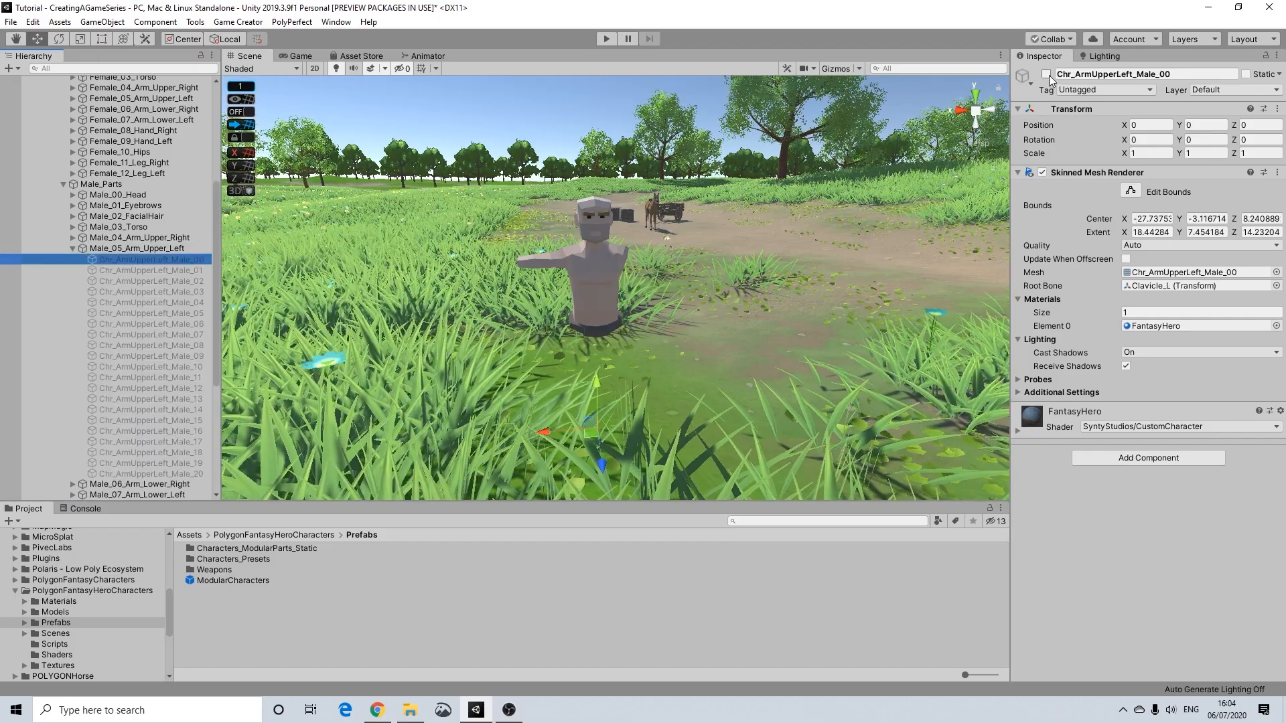
pyautogui.click(73, 248)
# Step: Activate the Chr_ArmLowerRight_Male_00 mesh in the Male_06_Arm_Lower_Right group and collapse the group
pyautogui.click(73, 259)
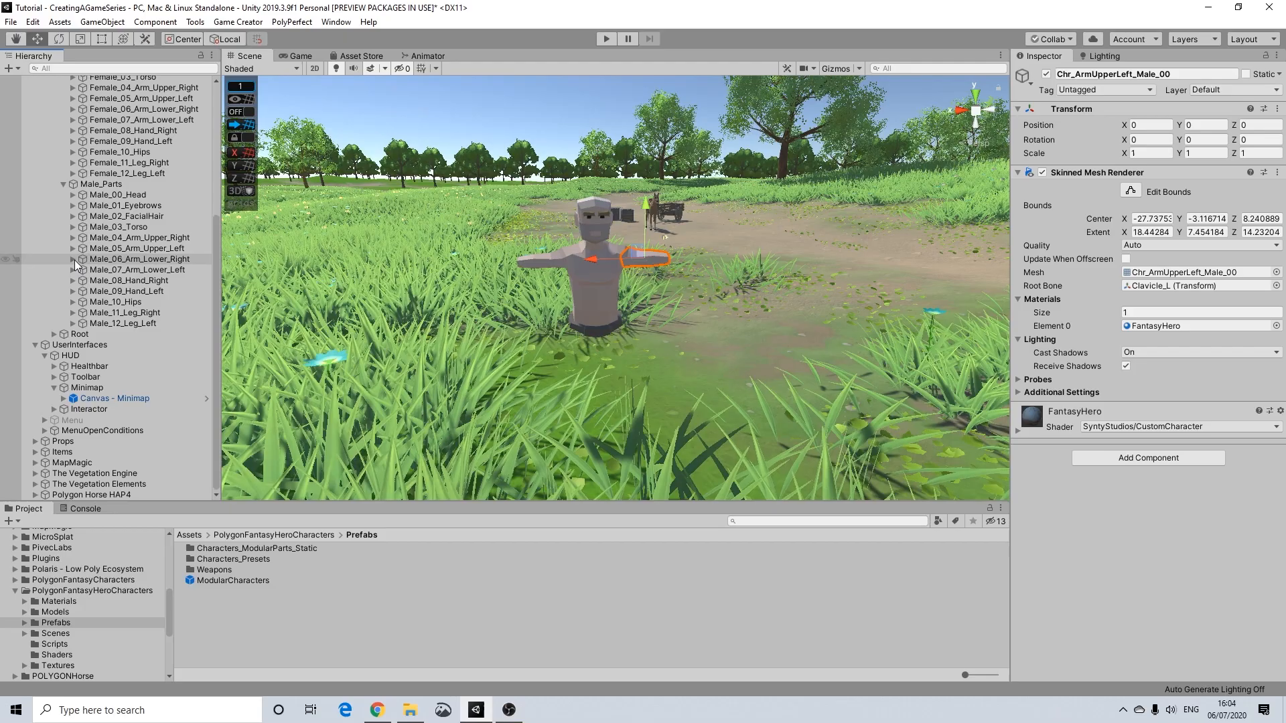
pyautogui.click(116, 270)
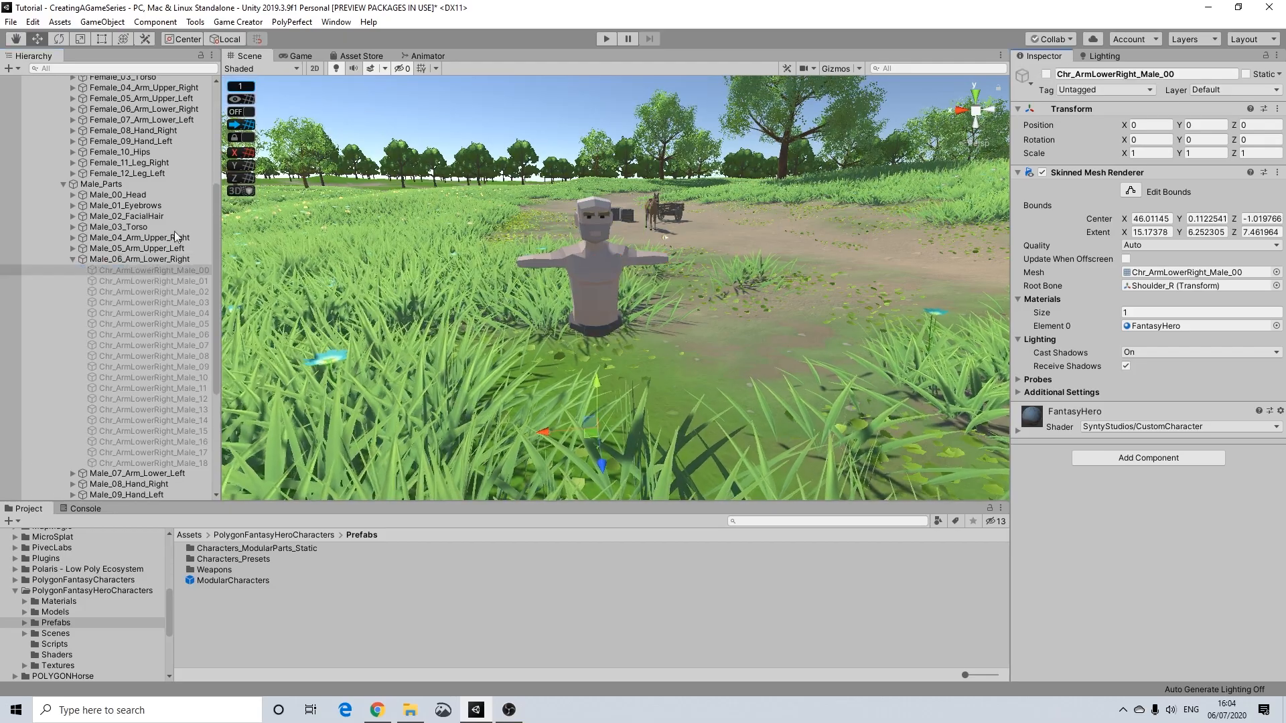
pyautogui.click(1046, 74)
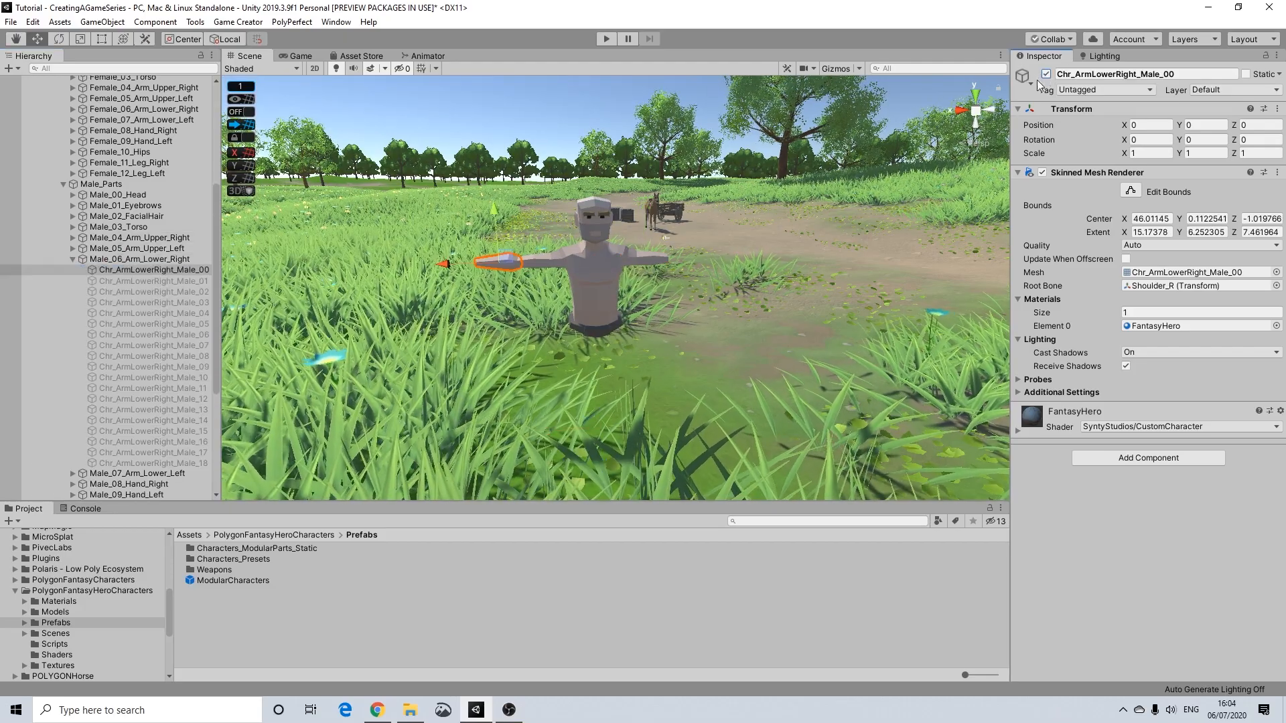
pyautogui.click(72, 259)
# Step: Activate the Chr_ArmLowerLeft_Male_00 mesh in the Male_07_Arm_Lower_Left group and collapse the group
pyautogui.click(83, 269)
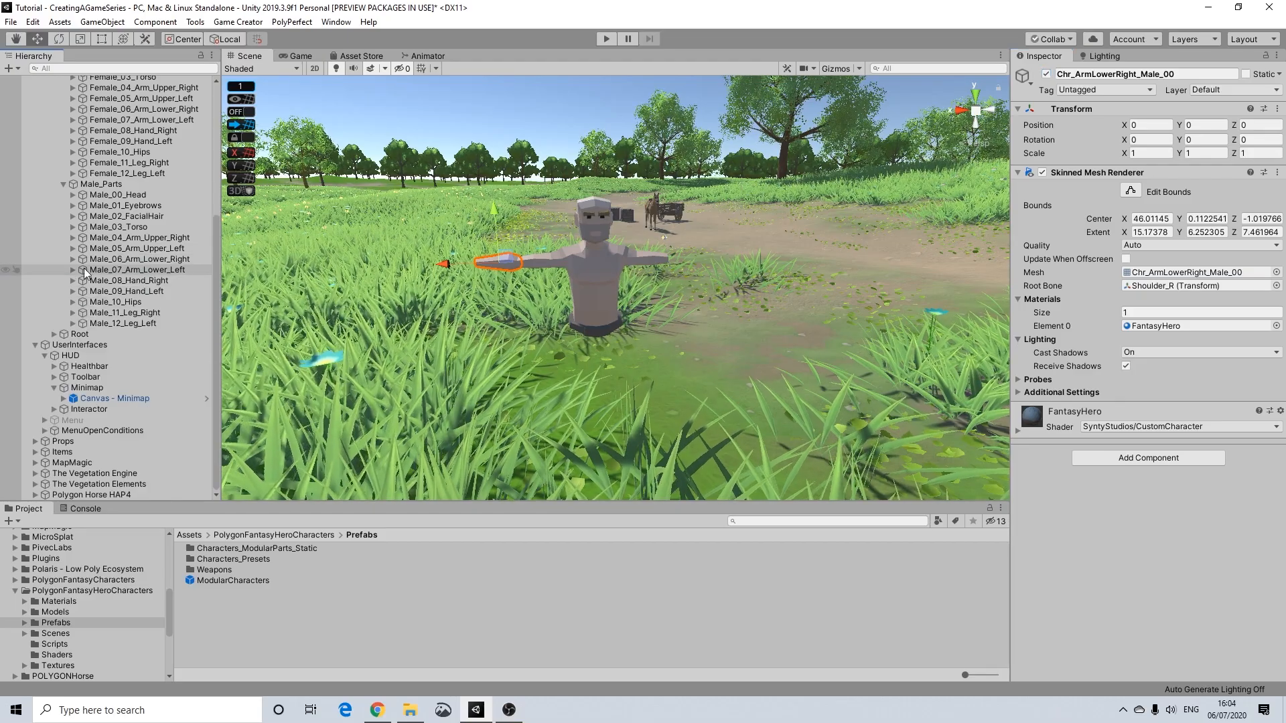
pyautogui.click(73, 270)
pyautogui.click(147, 281)
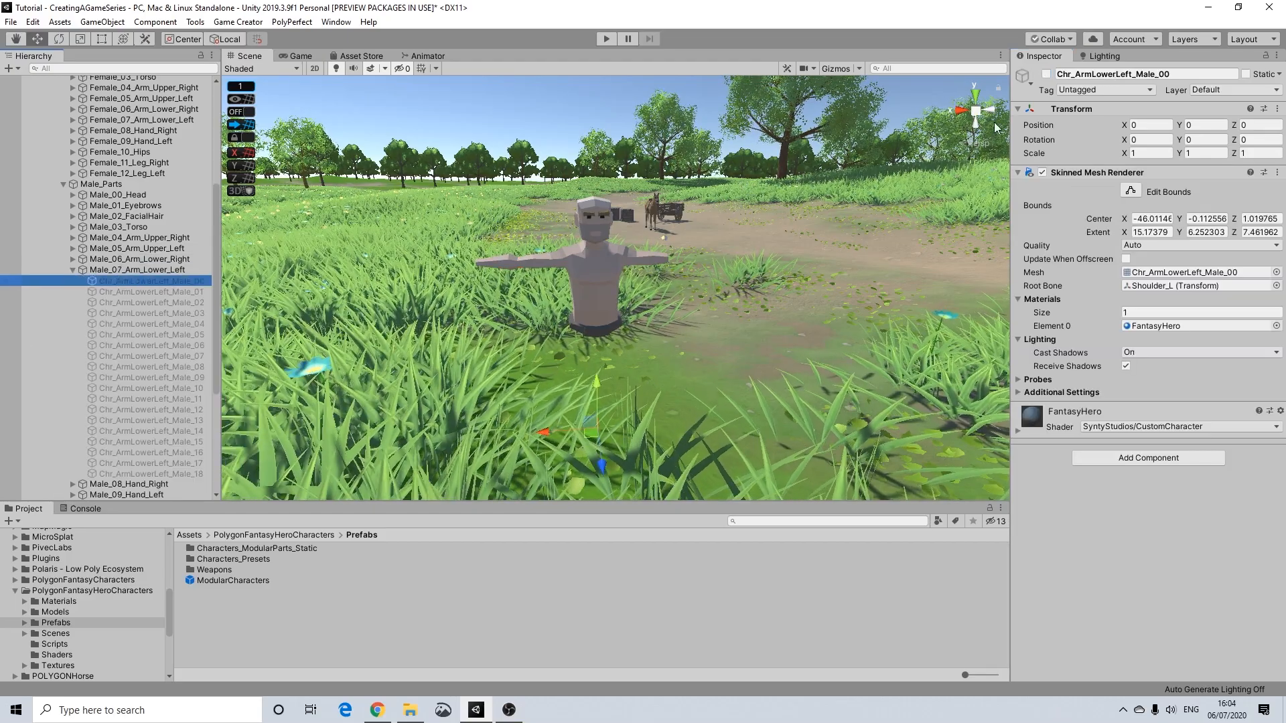
pyautogui.click(1045, 74)
pyautogui.click(72, 270)
# Step: Activate the Chr_HandRight_Male_00 mesh in the Male_08_Hand_Right group and collapse the group
pyautogui.click(72, 281)
pyautogui.click(114, 292)
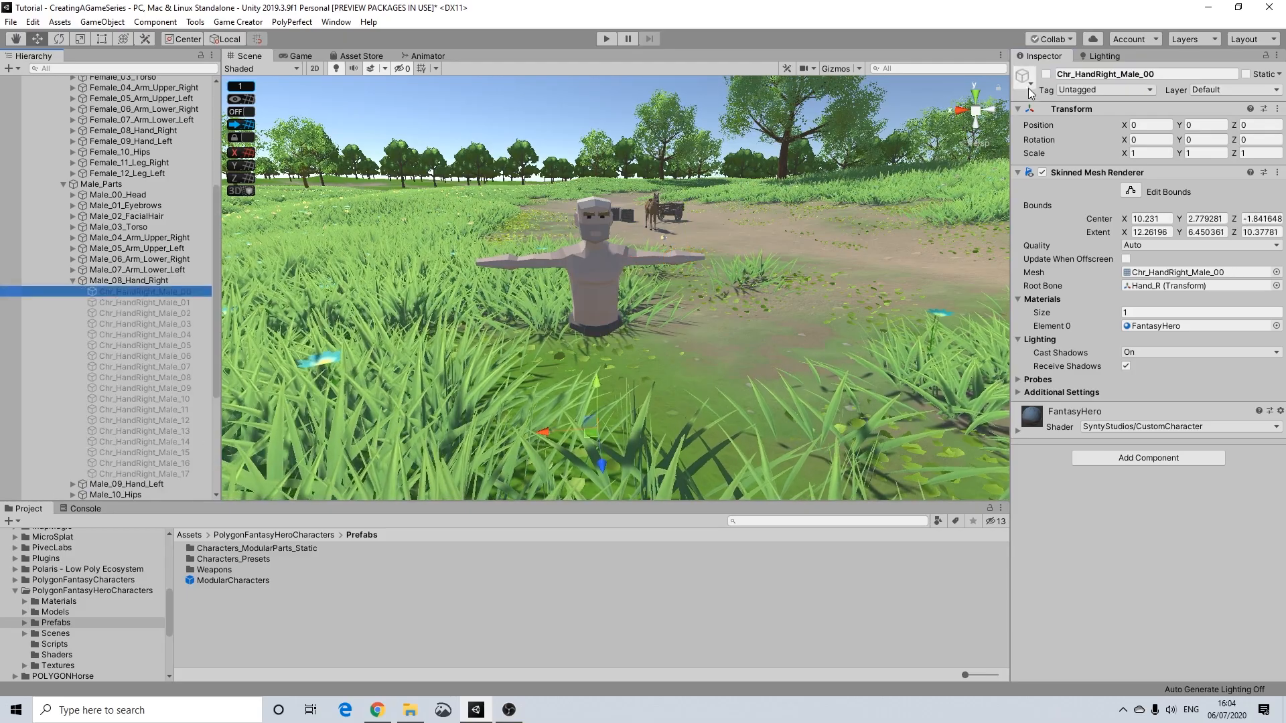
pyautogui.click(1045, 74)
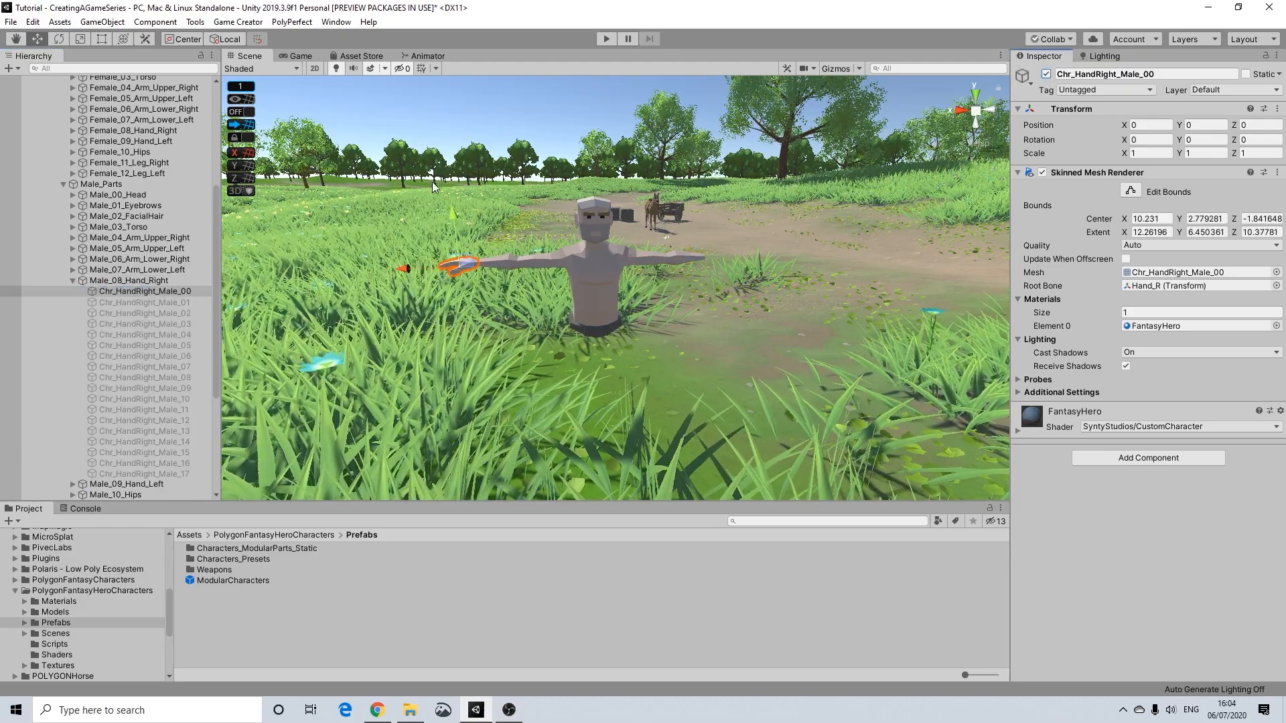
pyautogui.click(72, 281)
# Step: Activate the Chr_HandLeft_Male_00 mesh in the Male_09_Hand_Left group and collapse the group
pyautogui.click(72, 291)
pyautogui.click(129, 303)
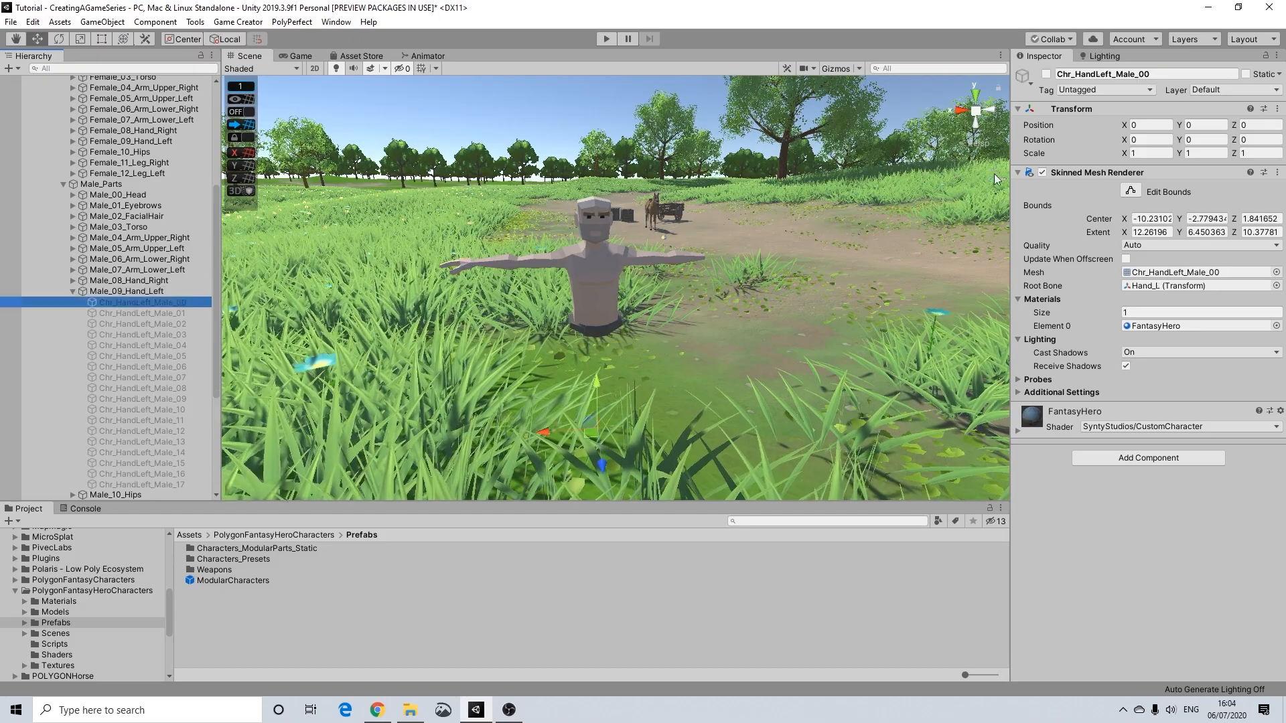
pyautogui.click(1045, 75)
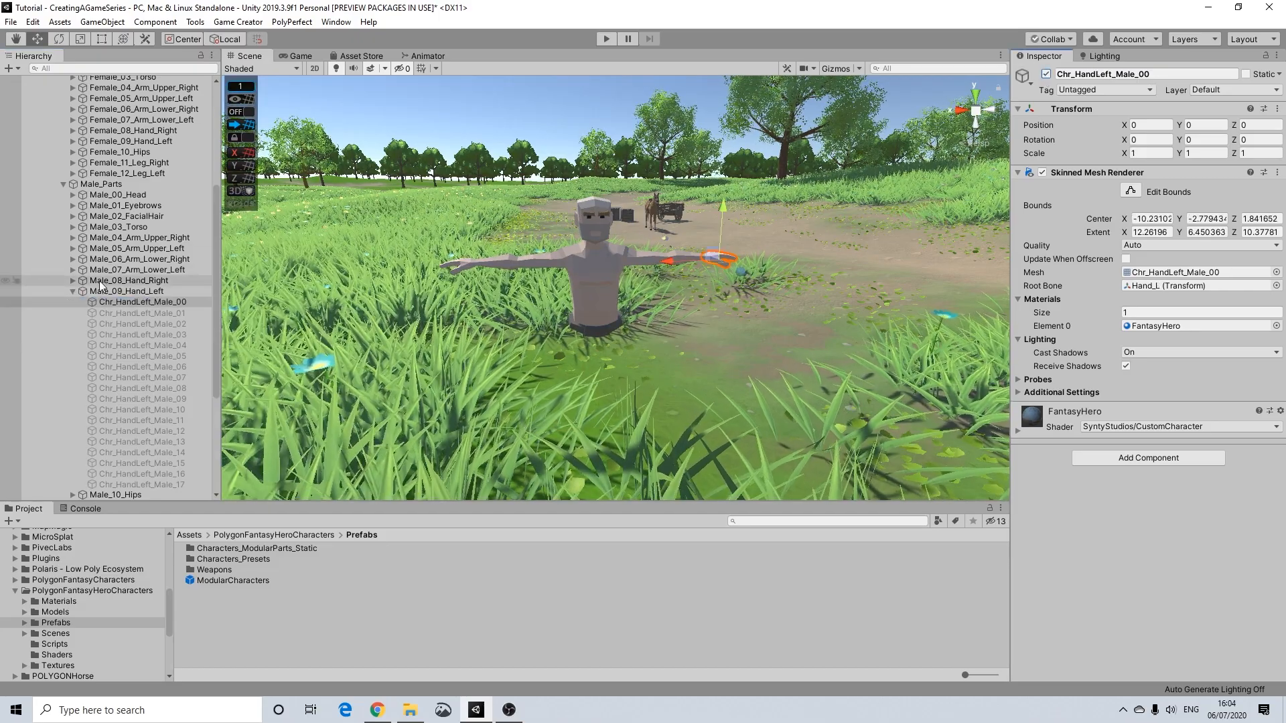
pyautogui.click(72, 291)
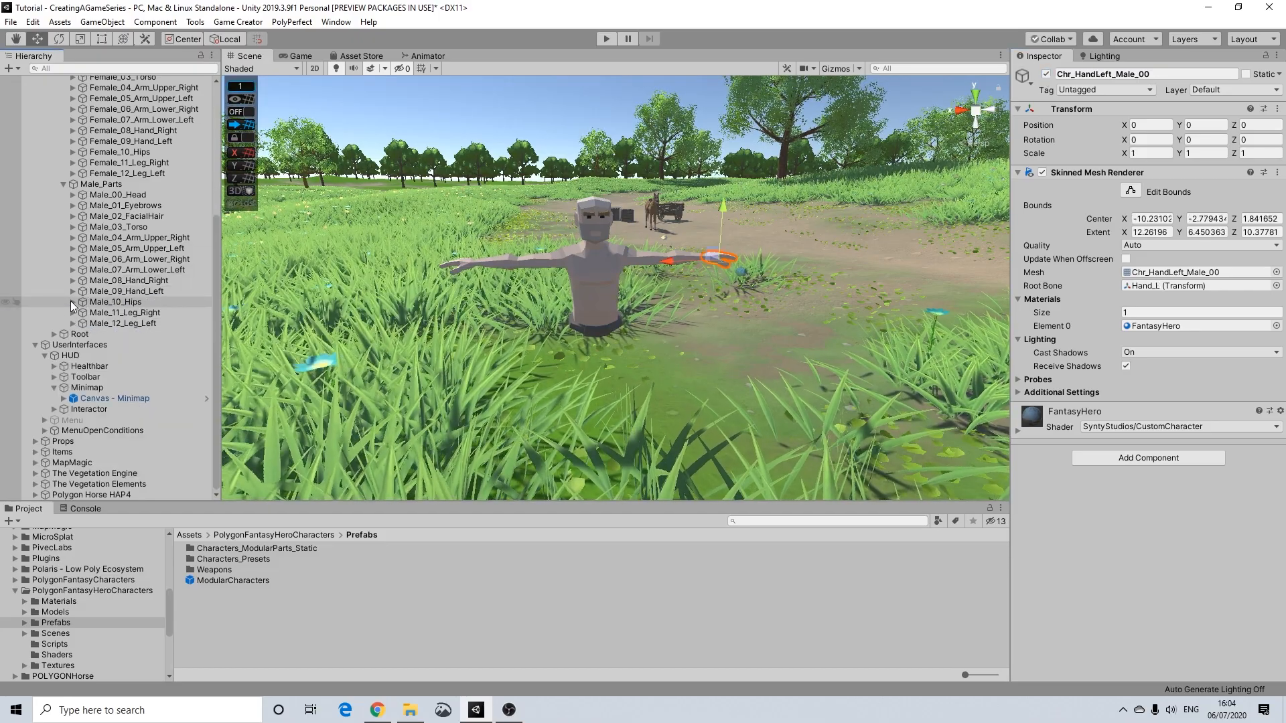
# Step: Activate the Chr_Hips_Male_05 mesh in the Male_10_Hips group
pyautogui.click(73, 302)
pyautogui.click(114, 313)
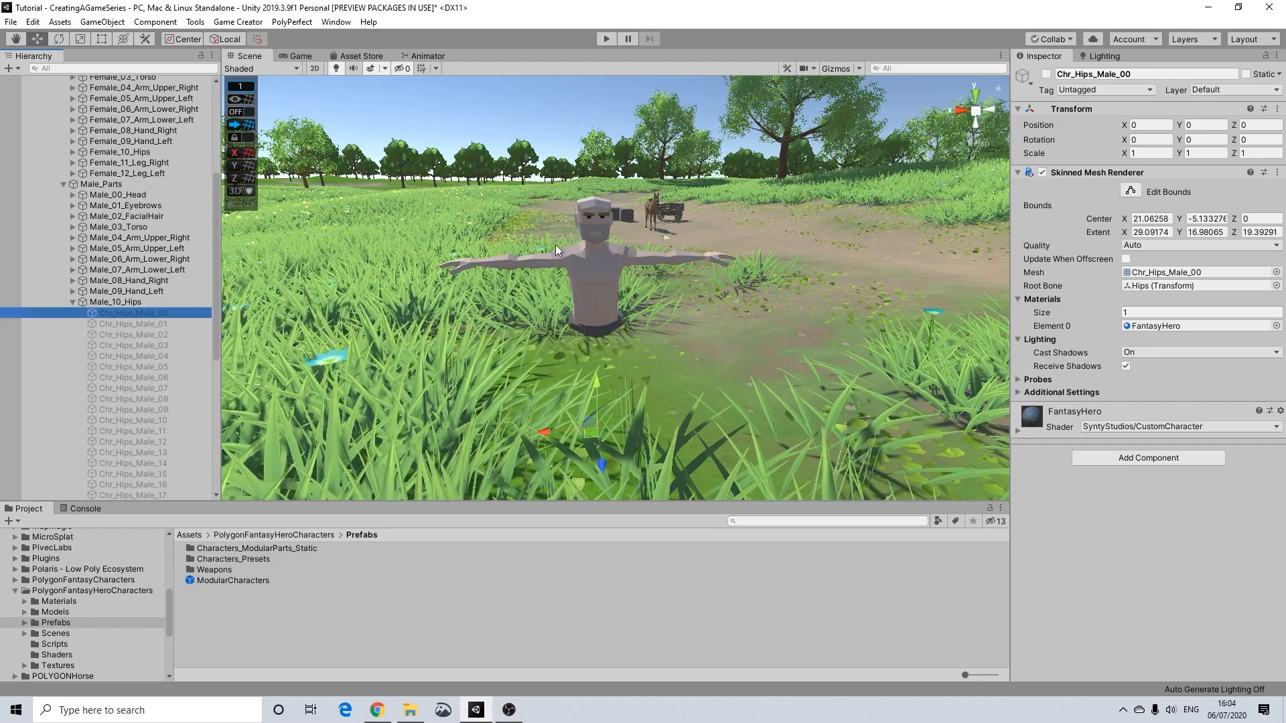
pyautogui.click(137, 367)
pyautogui.click(1045, 74)
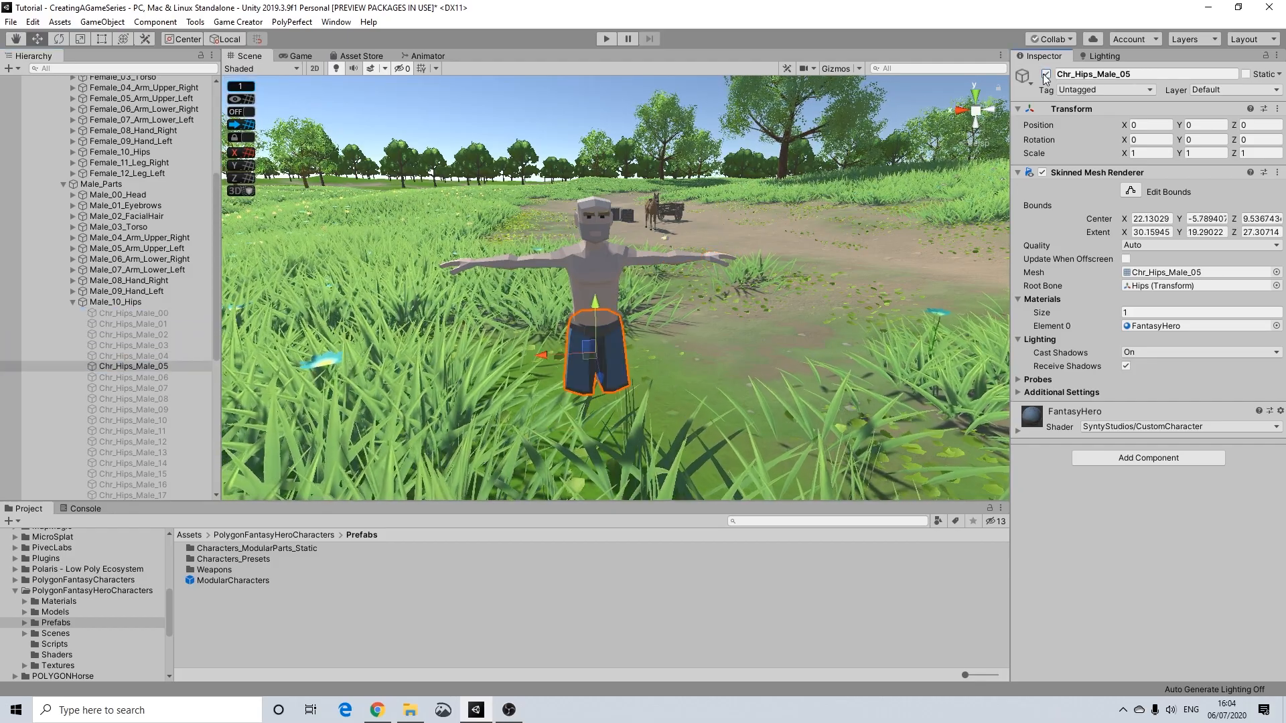
# Step: Examine the activated hips mesh on the character from several distances and angles in the scene
pyautogui.scroll(6, 572, 395)
pyautogui.scroll(-4, 579, 391)
pyautogui.moveTo(589, 327); pyautogui.dragTo(596, 302, button='middle')
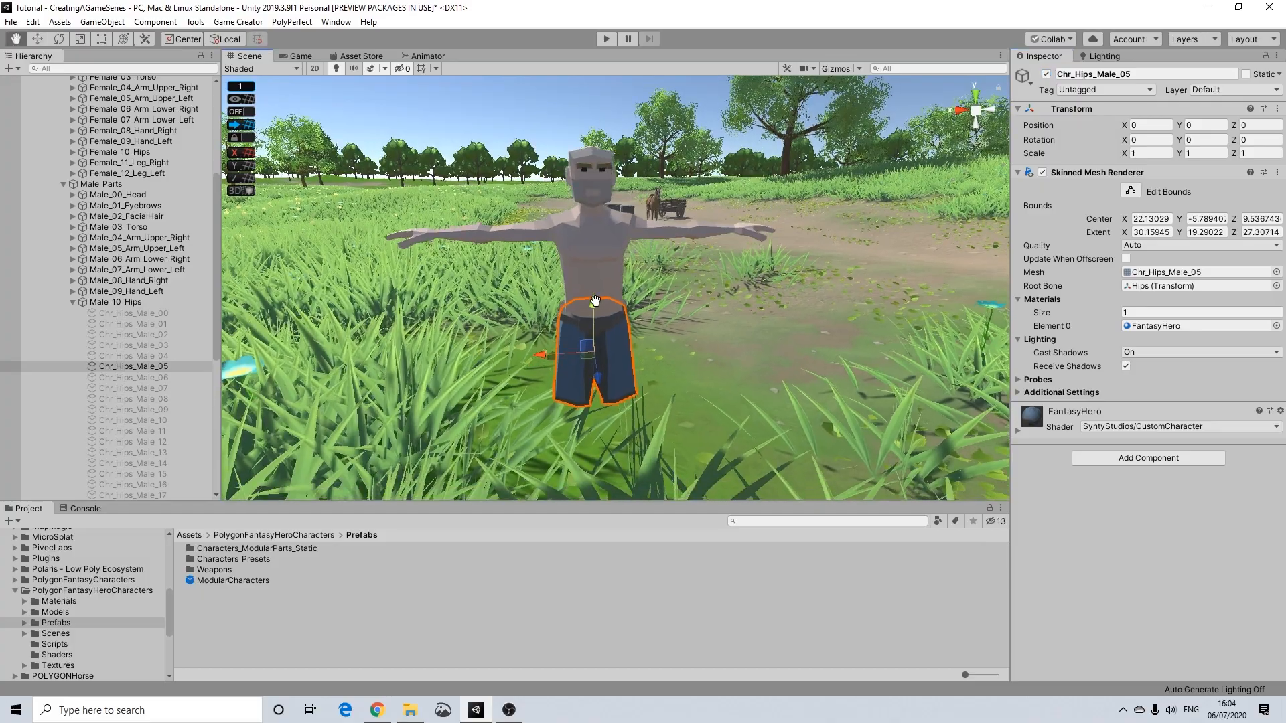
pyautogui.scroll(4, 629, 221)
pyautogui.moveTo(629, 216); pyautogui.dragTo(634, 199, button='middle')
pyautogui.scroll(-3, 638, 347)
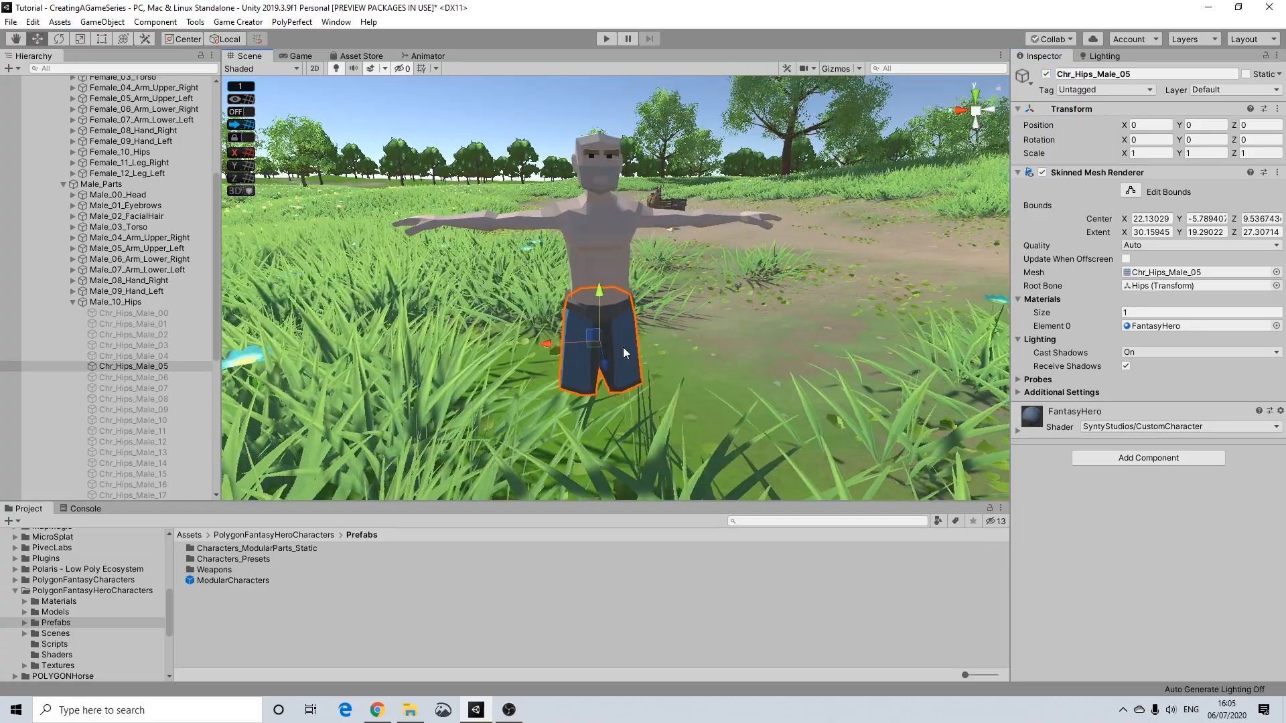
pyautogui.keyDown('alt'); pyautogui.moveTo(620, 346); pyautogui.dragTo(731, 330); pyautogui.keyUp('alt')
pyautogui.press('f')
pyautogui.scroll(-7, 734, 330)
pyautogui.moveTo(734, 330); pyautogui.dragTo(721, 341, button='middle')
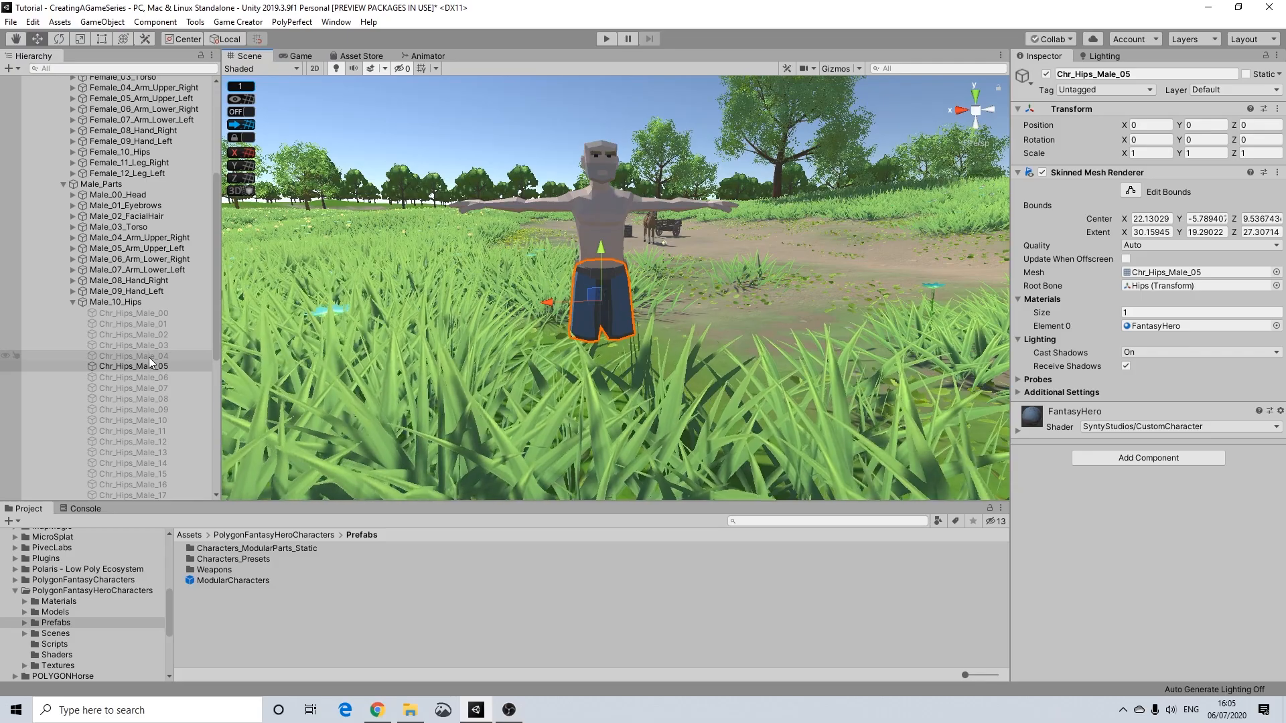
# Step: Collapse the Male_10_Hips group, activate the Chr_LegLeft_Male_00 mesh in the Male_11_Leg_Right group and collapse that group too
pyautogui.click(138, 378)
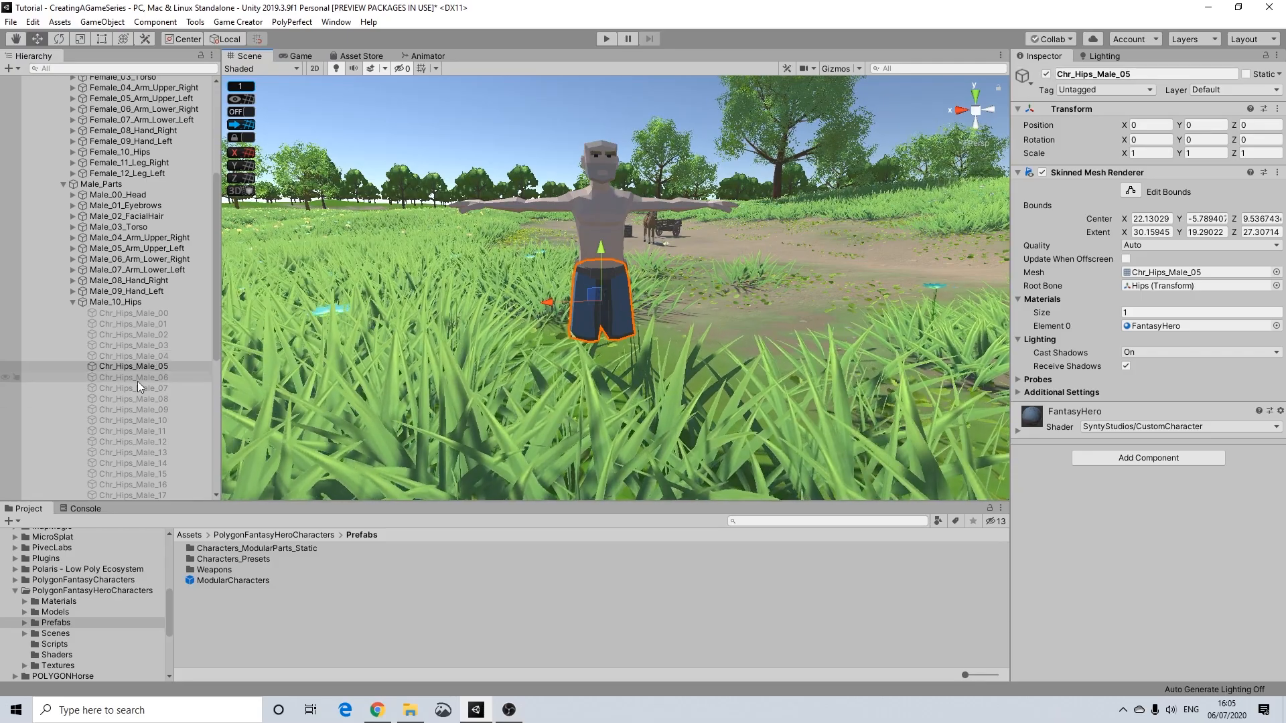
pyautogui.click(73, 302)
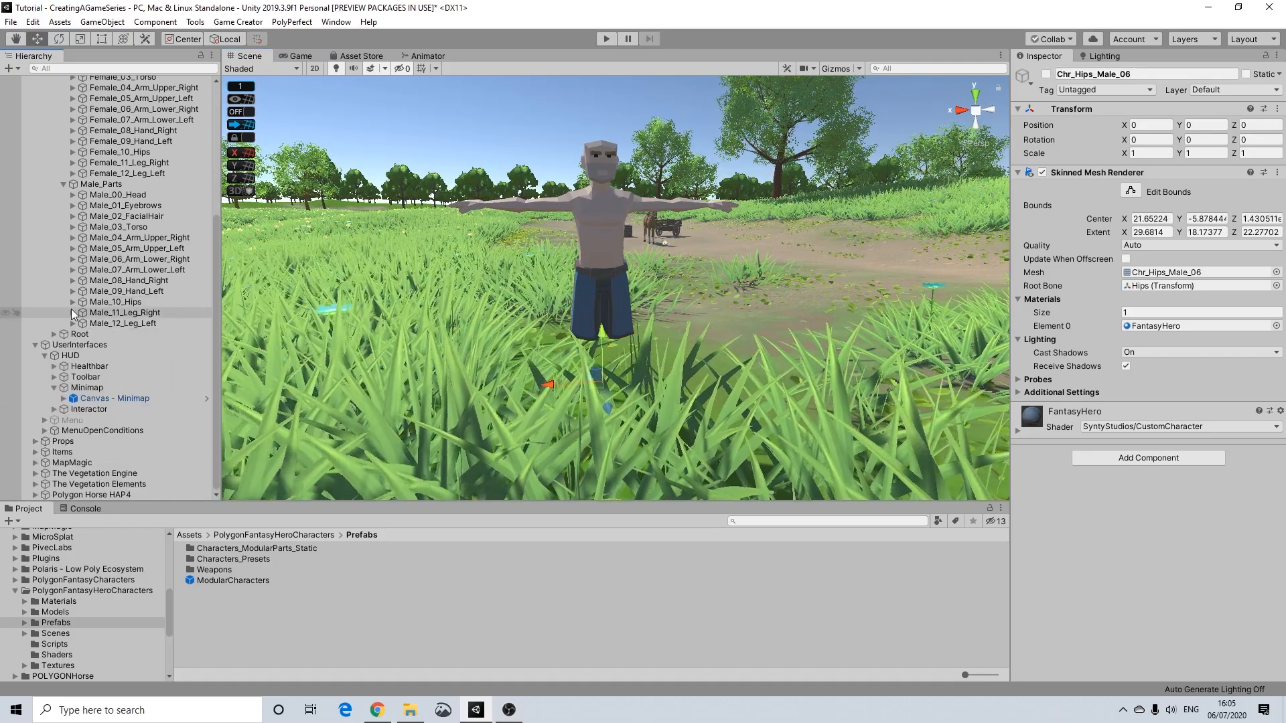
pyautogui.click(73, 312)
pyautogui.click(101, 324)
pyautogui.hotkey('alt', 'shift', 'a')
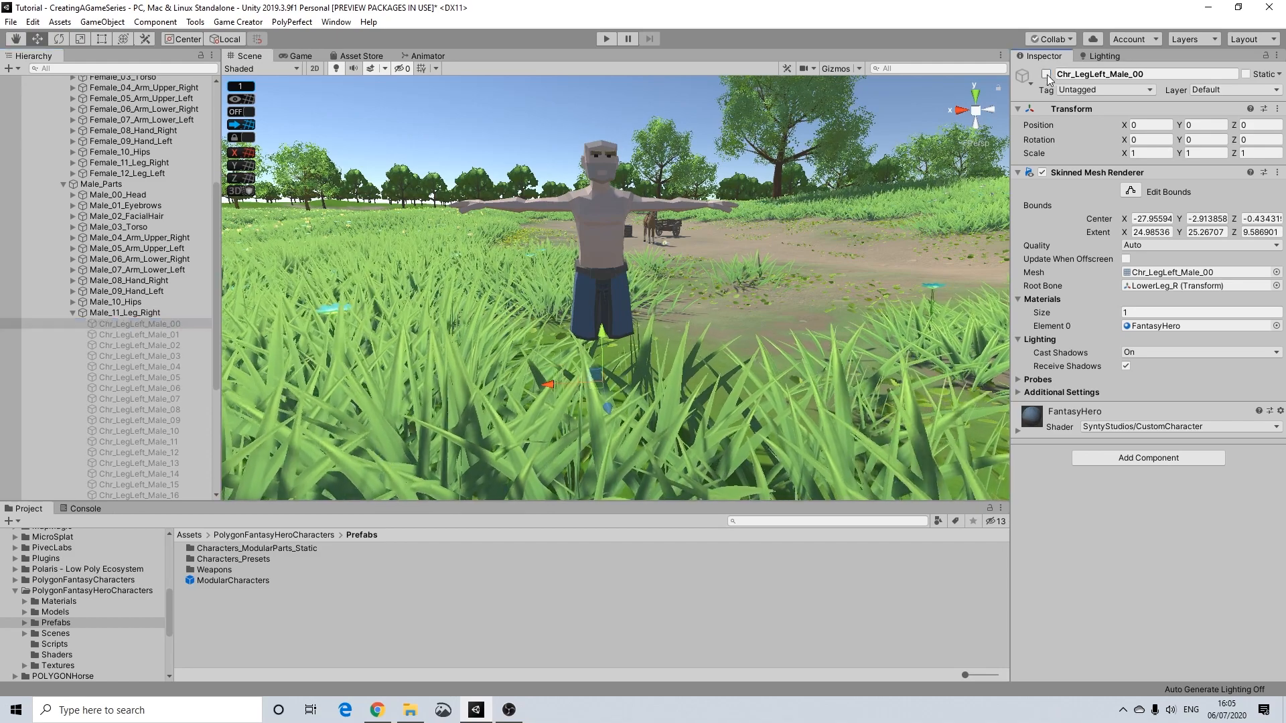
pyautogui.click(72, 313)
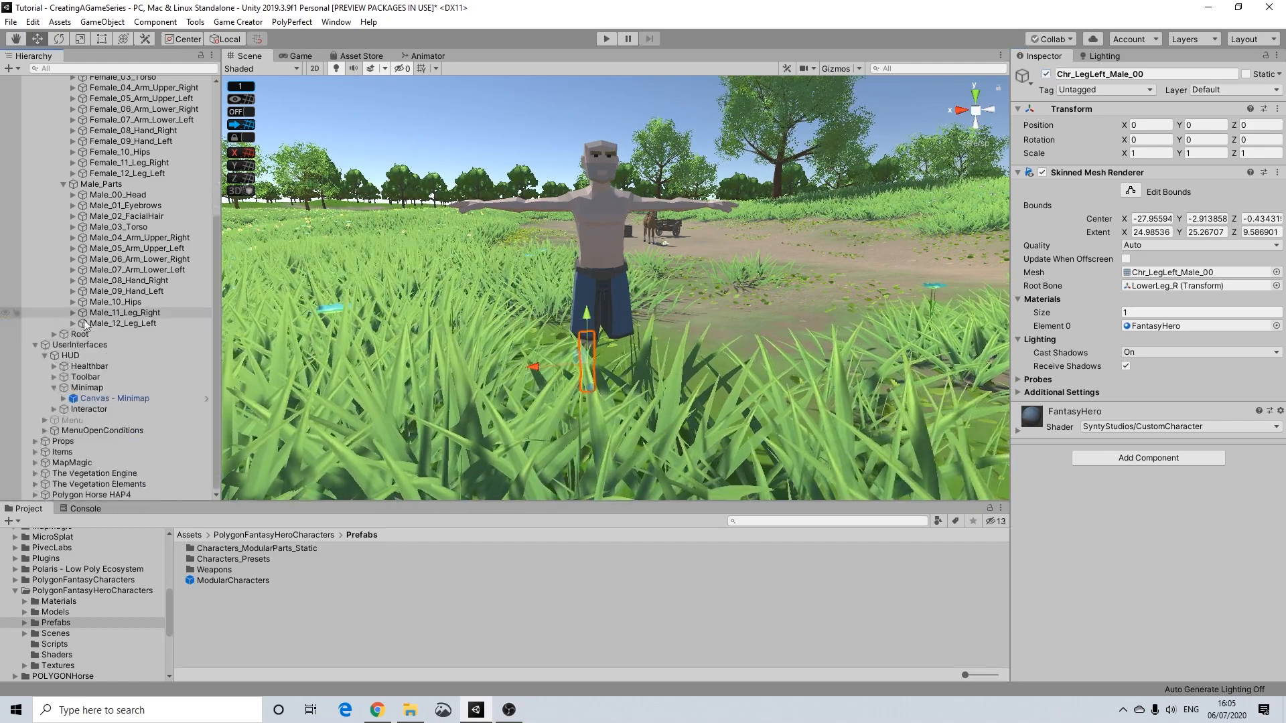
# Step: Activate the Chr_LegRight_Male_00 mesh in the Male_12_Leg_Left group and collapse the group
pyautogui.click(79, 323)
pyautogui.click(73, 323)
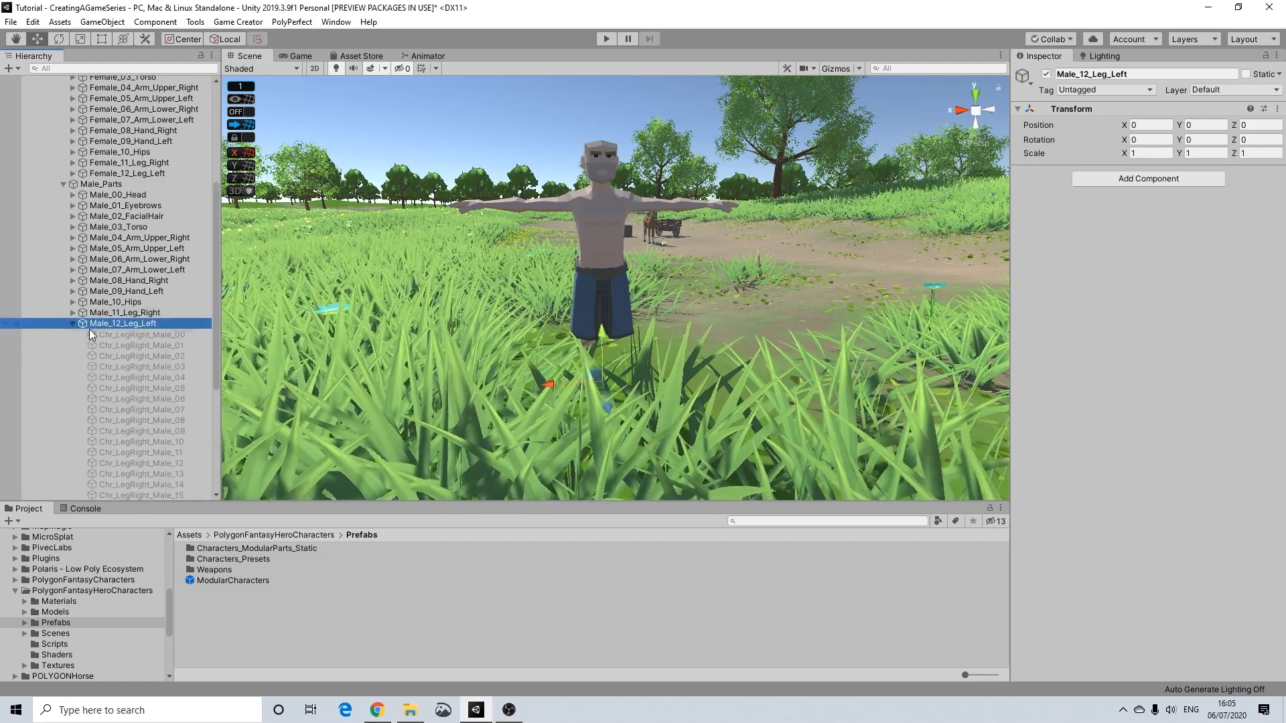
pyautogui.click(134, 334)
pyautogui.hotkey('alt', 'shift', 'a')
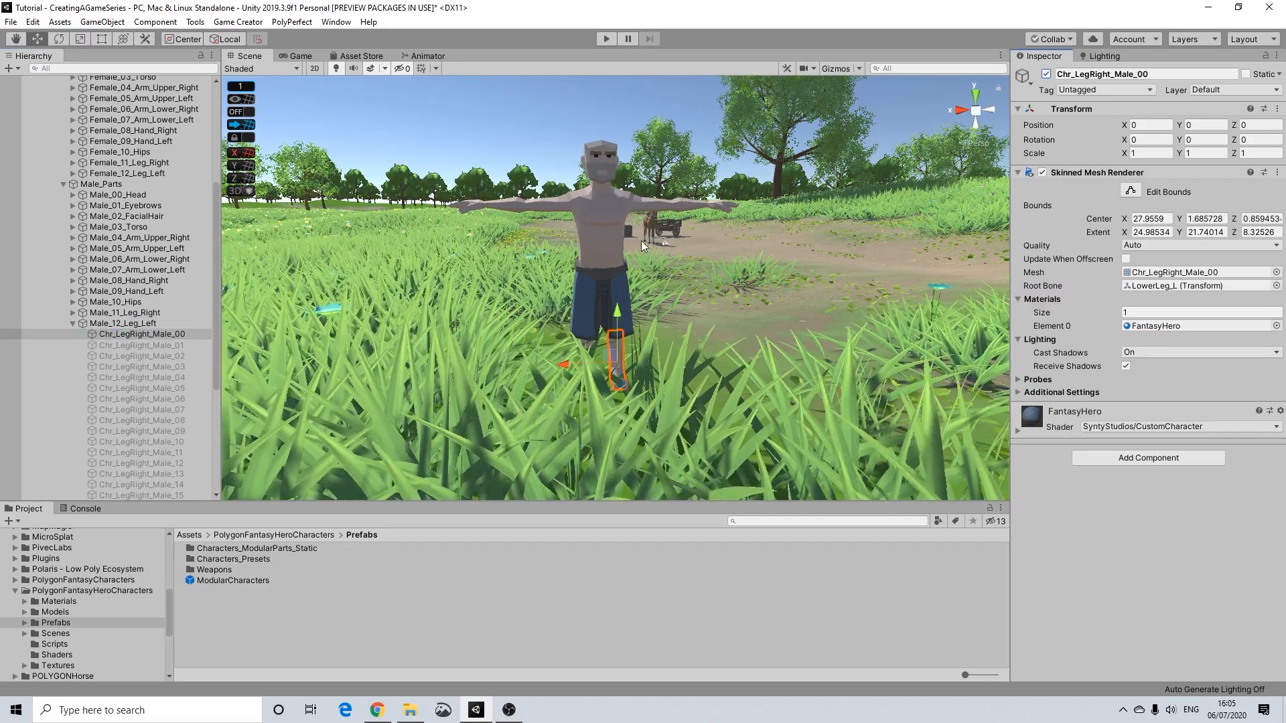
pyautogui.scroll(2, 621, 261)
pyautogui.click(72, 324)
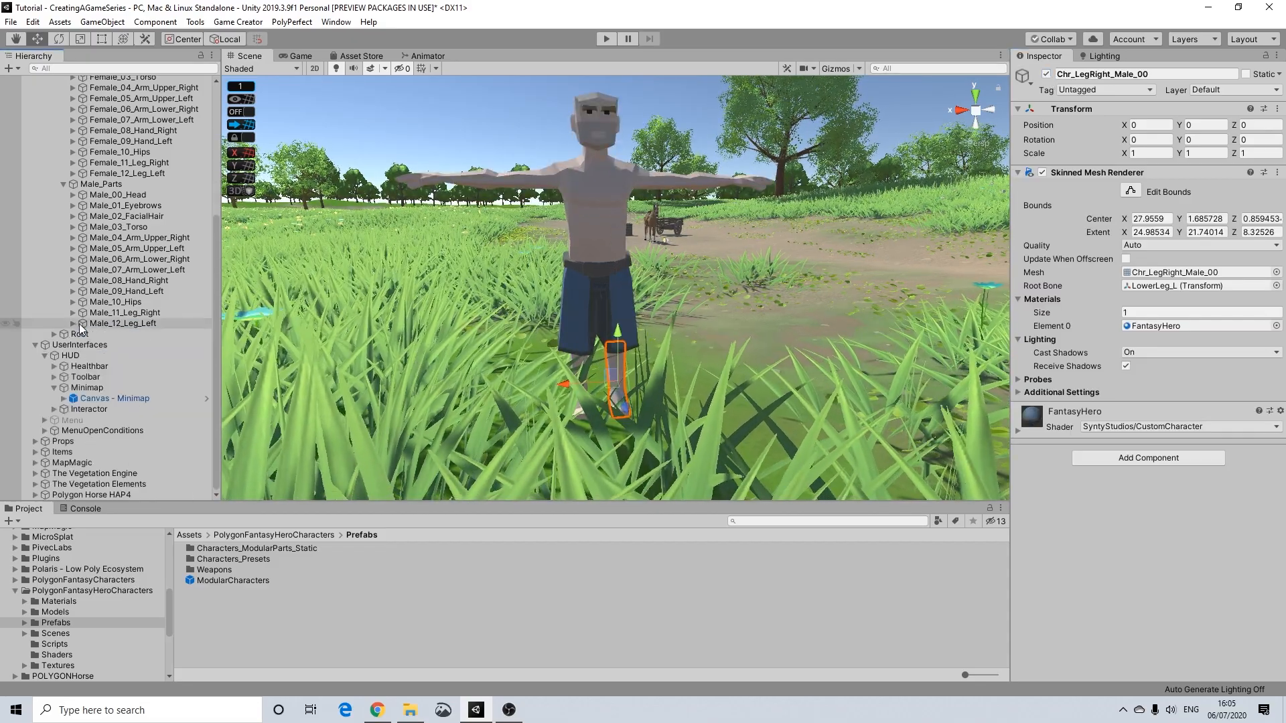
# Step: Clear the selection and collapse the Female_Parts and Male_Parts groups under Modular_Characters
pyautogui.scroll(5, 674, 257)
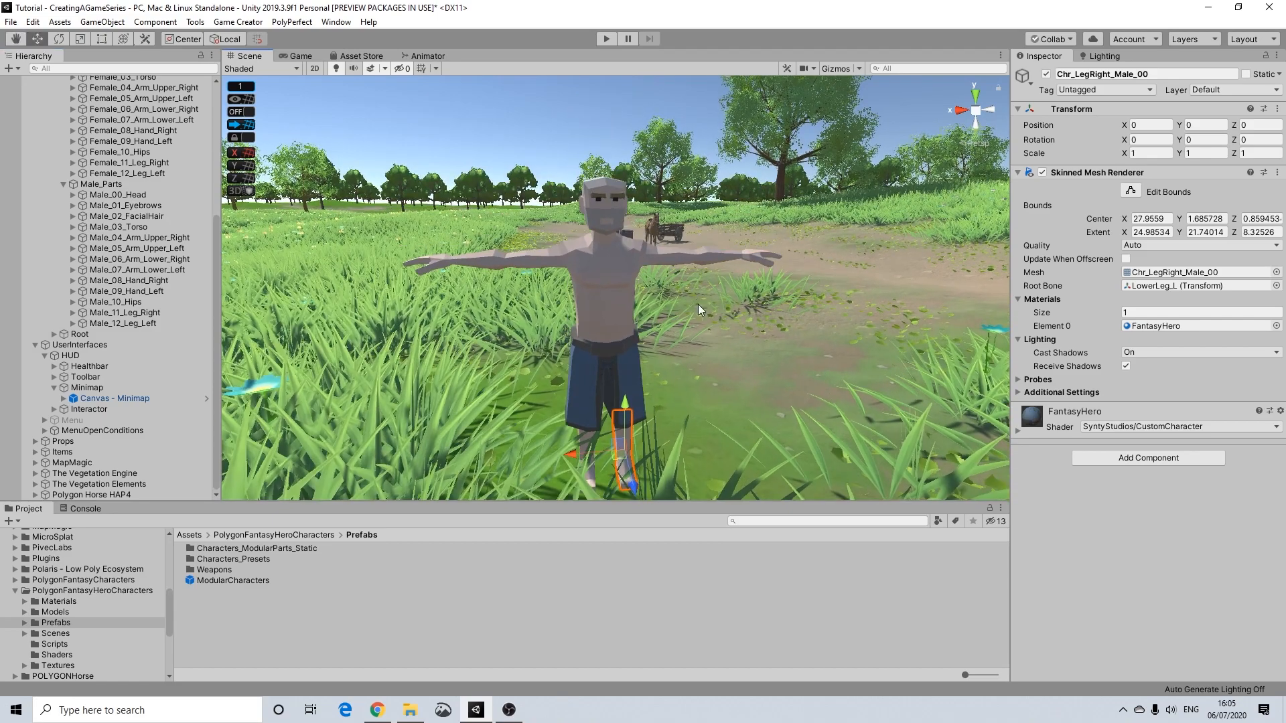
pyautogui.scroll(-4, 679, 265)
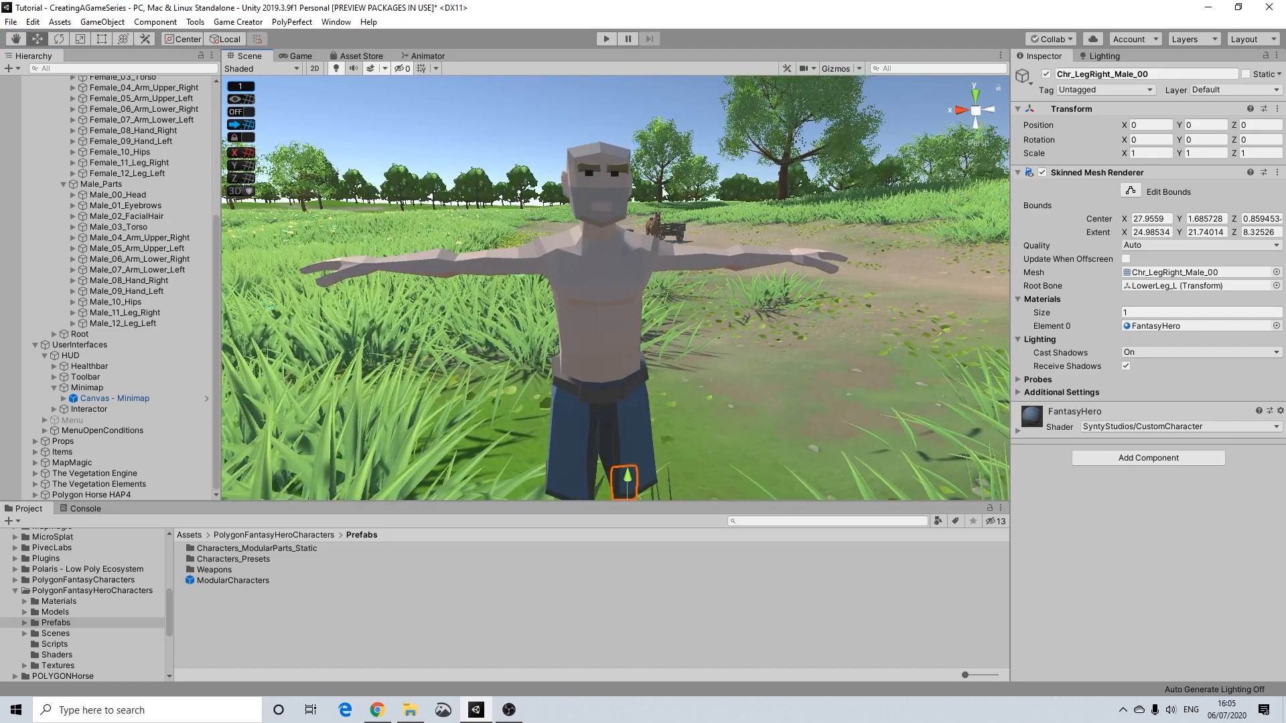
pyautogui.click(691, 118)
pyautogui.scroll(-3, 633, 232)
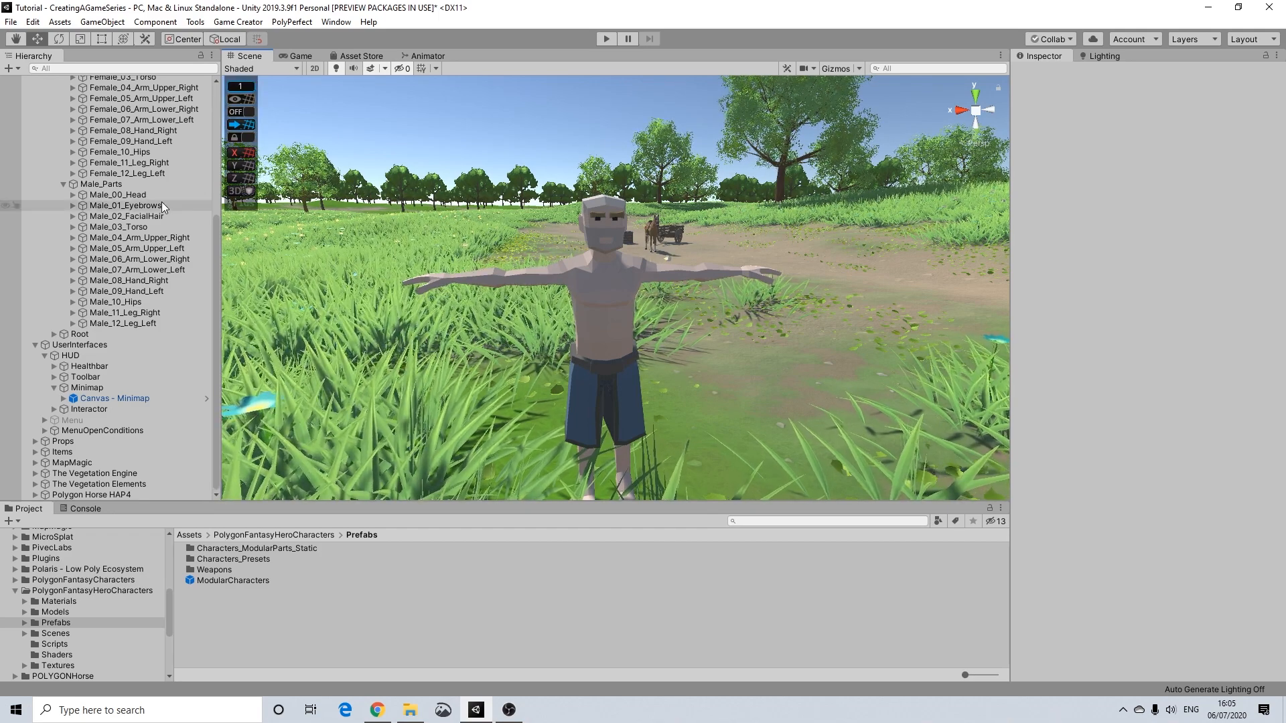
pyautogui.scroll(5, 162, 202)
pyautogui.click(59, 158)
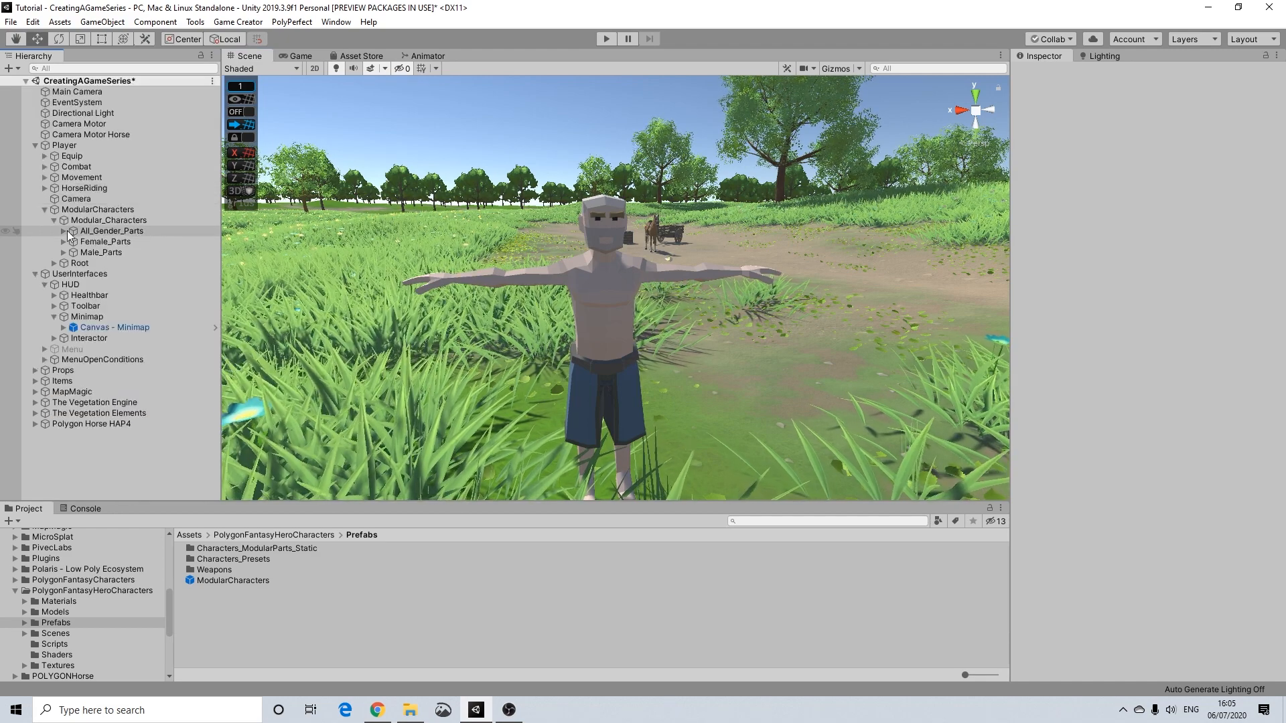
# Step: Try the Chr_Hair_01 and Chr_Hair_05 meshes from the All_01_Hair group in All_Gender_Parts on the character
pyautogui.click(65, 231)
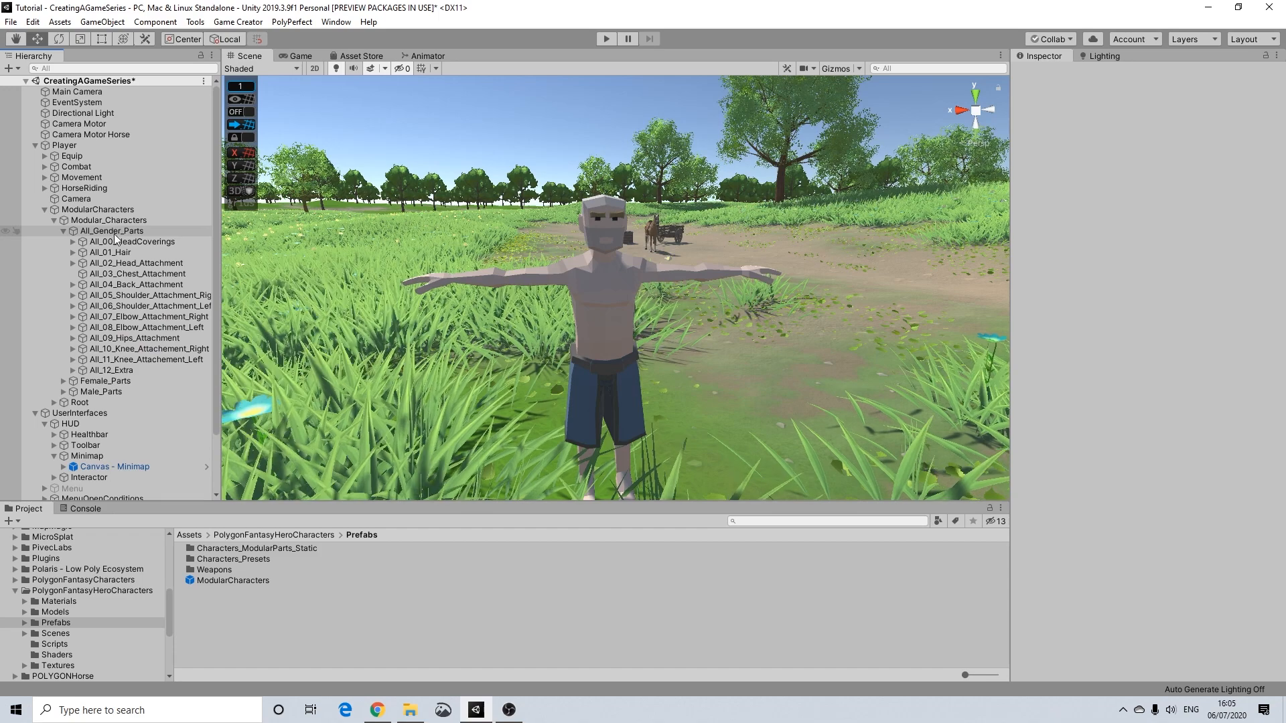
pyautogui.click(73, 252)
pyautogui.click(107, 262)
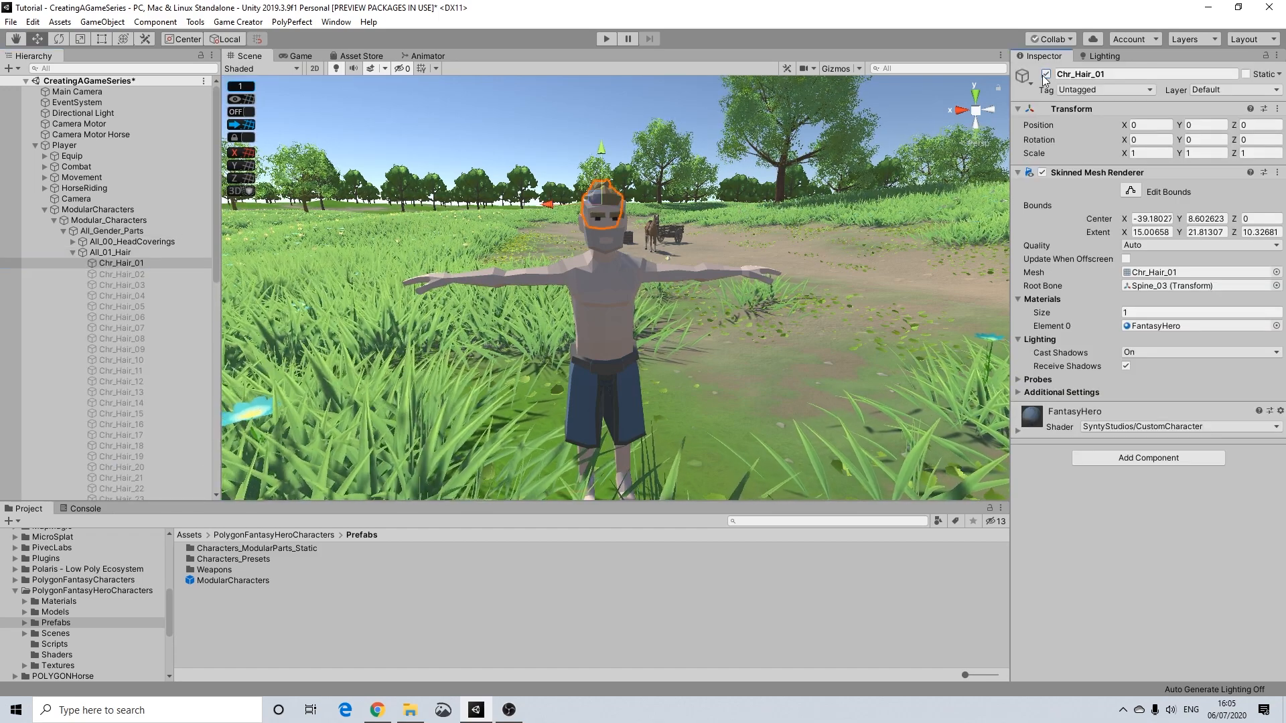
pyautogui.click(129, 306)
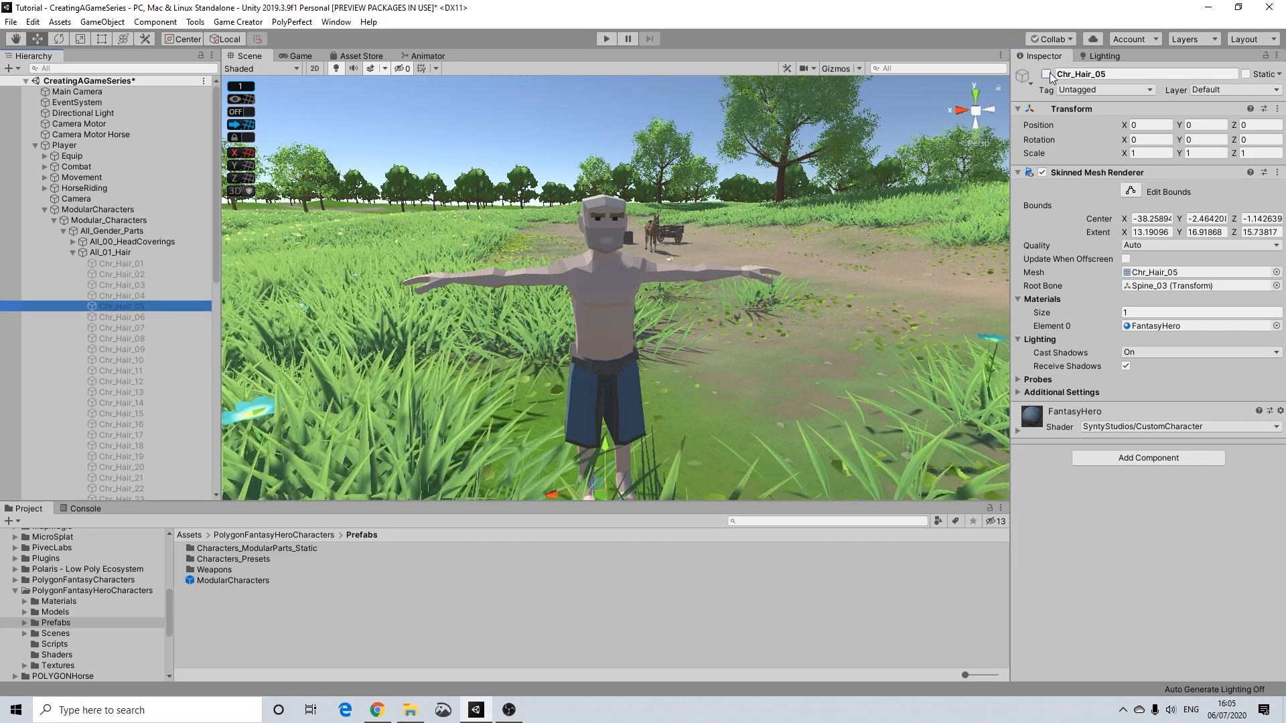
pyautogui.click(1047, 74)
pyautogui.click(1047, 74)
# Step: Activate the Chr_Hair_03 mesh in the All_01_Hair group and clear the selection
pyautogui.click(121, 285)
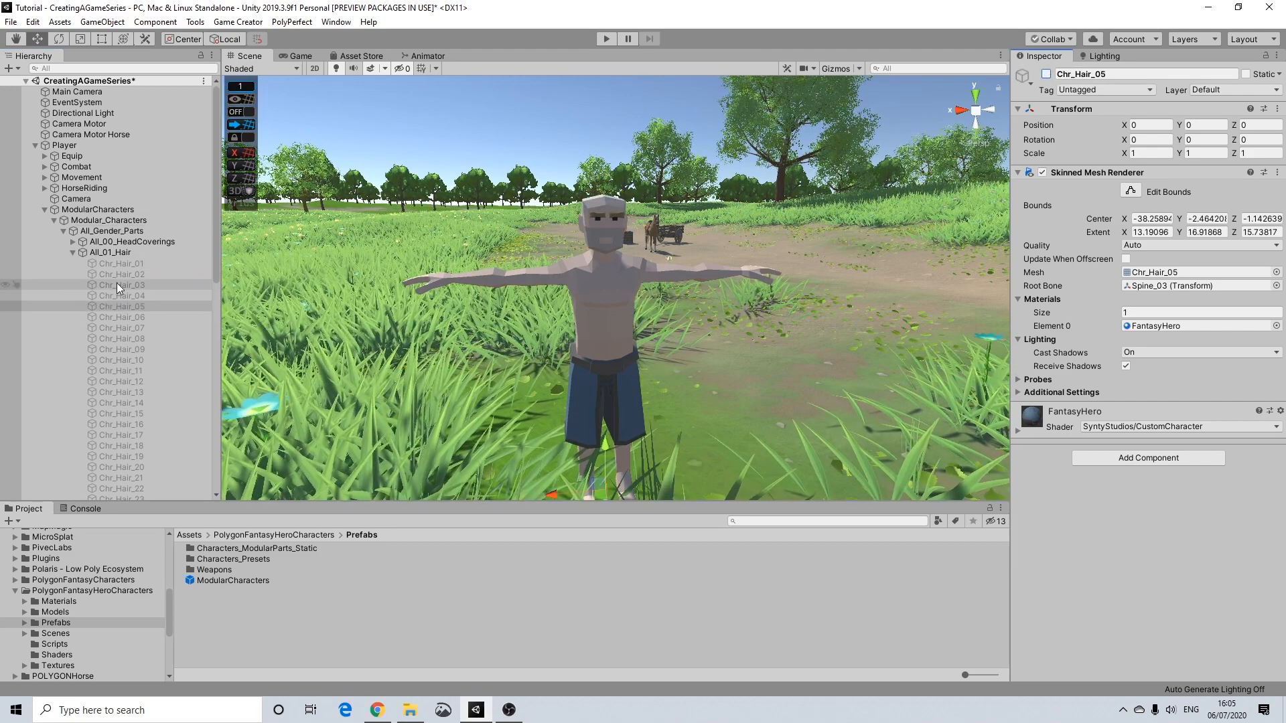
pyautogui.click(605, 131)
pyautogui.scroll(5, 601, 200)
pyautogui.scroll(-3, 600, 200)
pyautogui.moveTo(601, 200); pyautogui.dragTo(591, 236, button='middle')
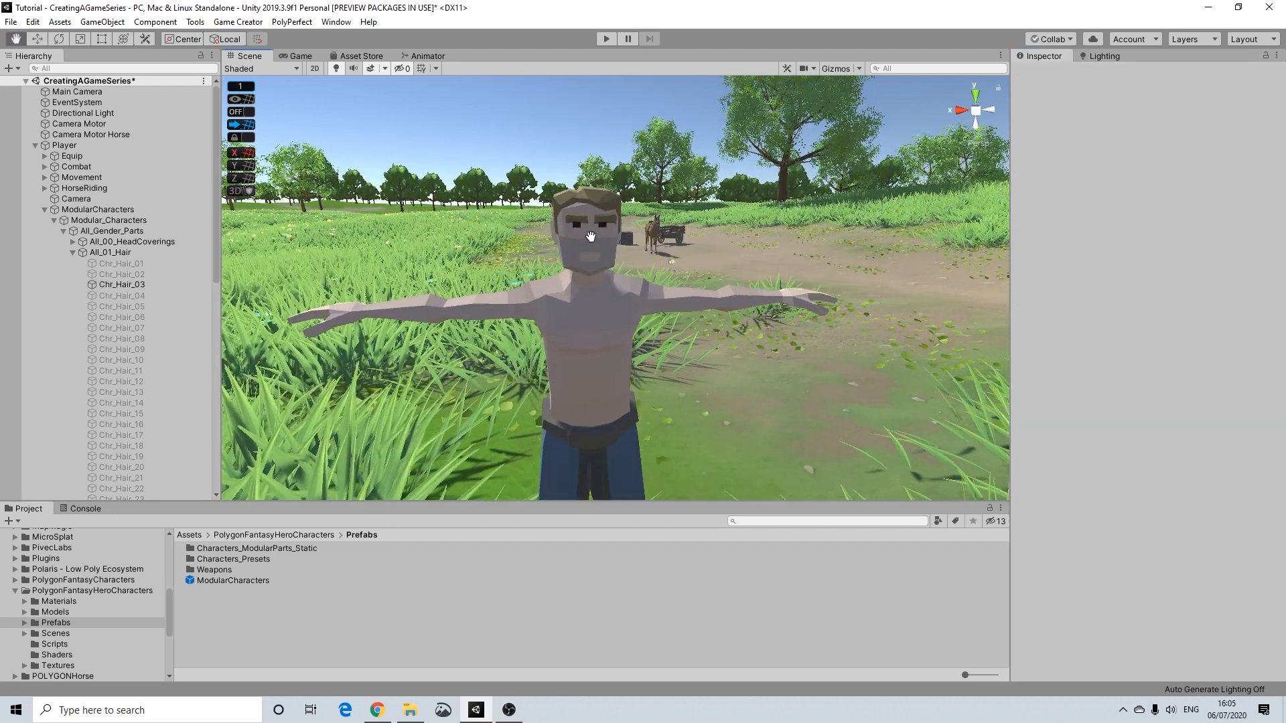
# Step: Examine the whole character with its hair in the scene and look through the list of hair meshes
pyautogui.scroll(-2, 601, 242)
pyautogui.scroll(-3, 595, 290)
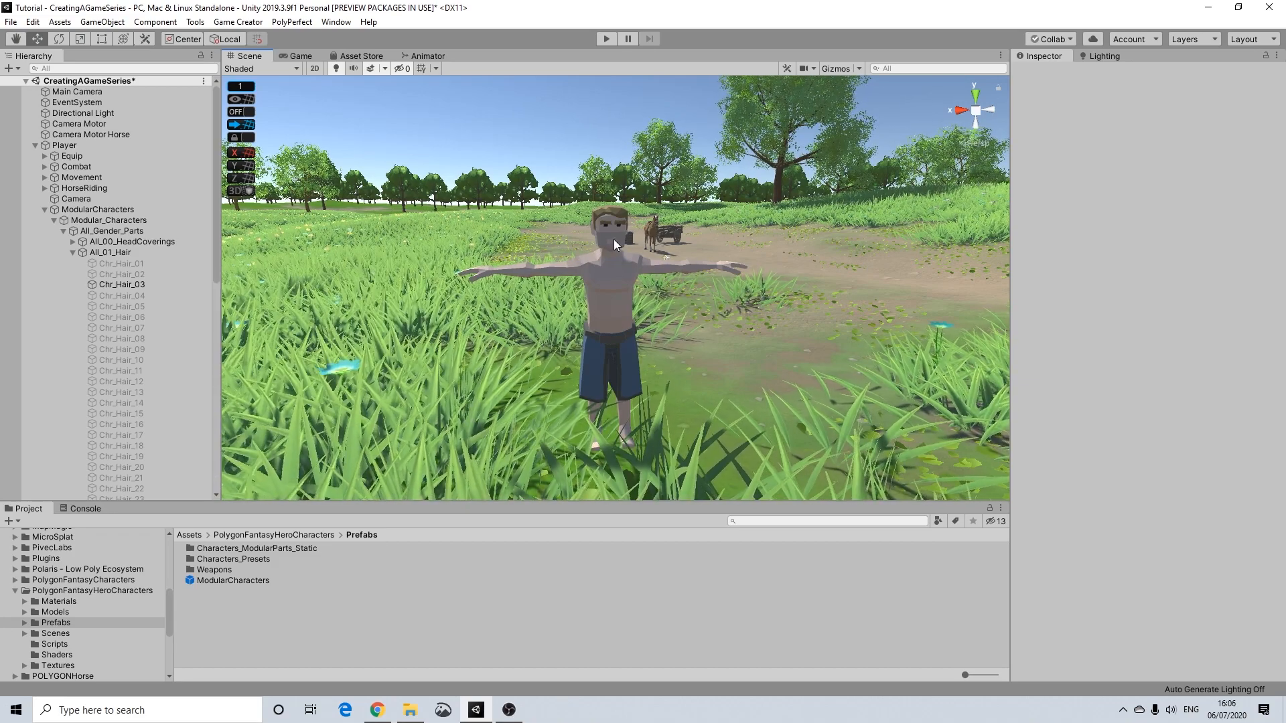
pyautogui.scroll(-3, 154, 312)
pyautogui.scroll(-3, 154, 322)
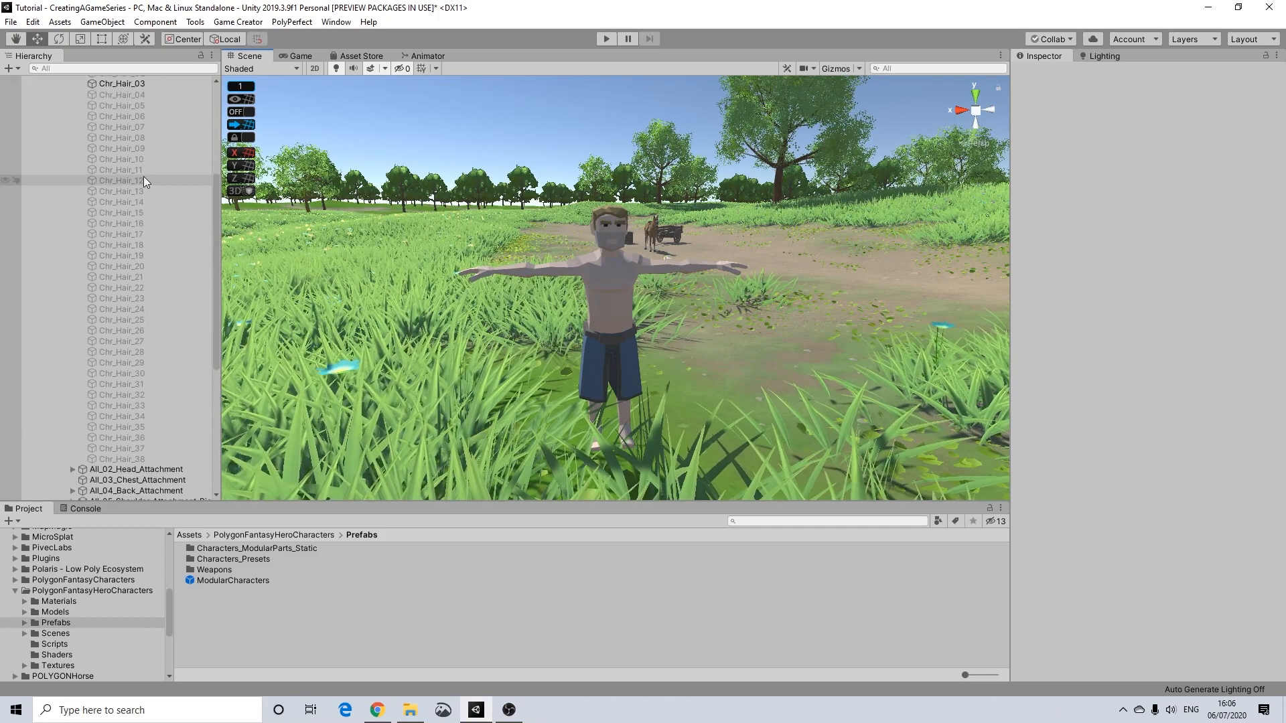
pyautogui.scroll(3, 150, 168)
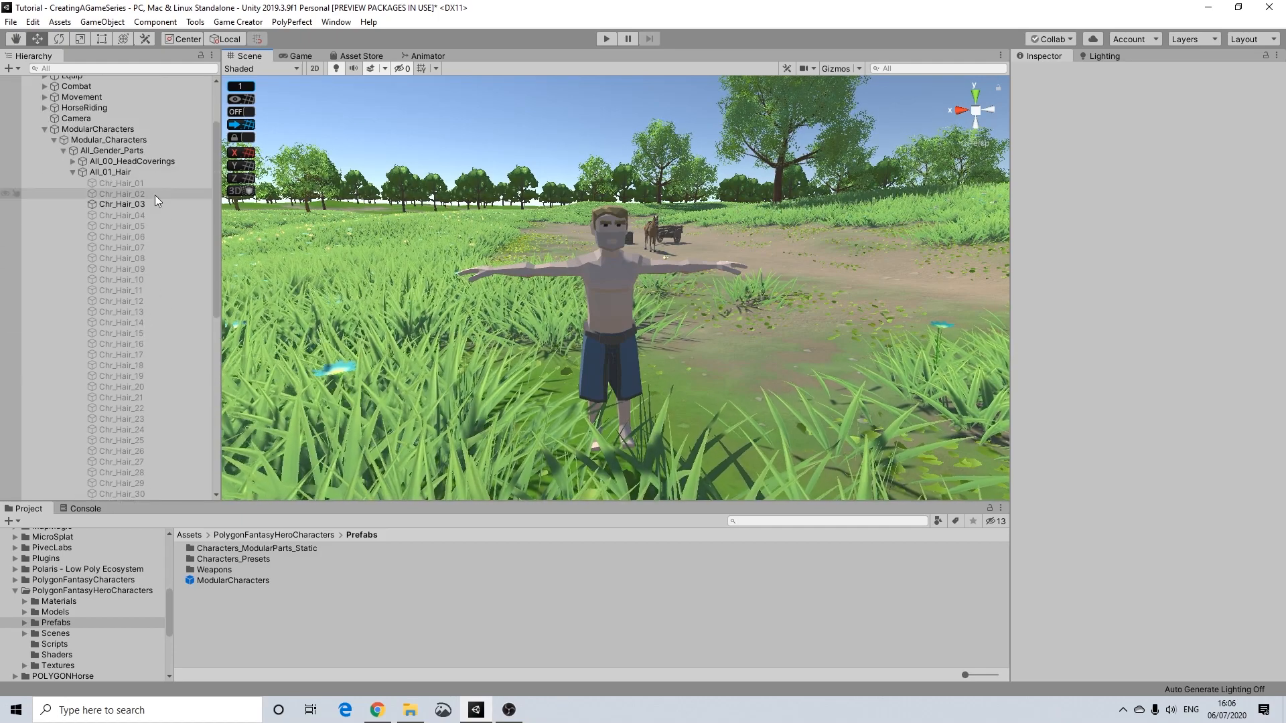
pyautogui.scroll(2, 677, 208)
pyautogui.scroll(-2, 672, 211)
pyautogui.scroll(2, 645, 222)
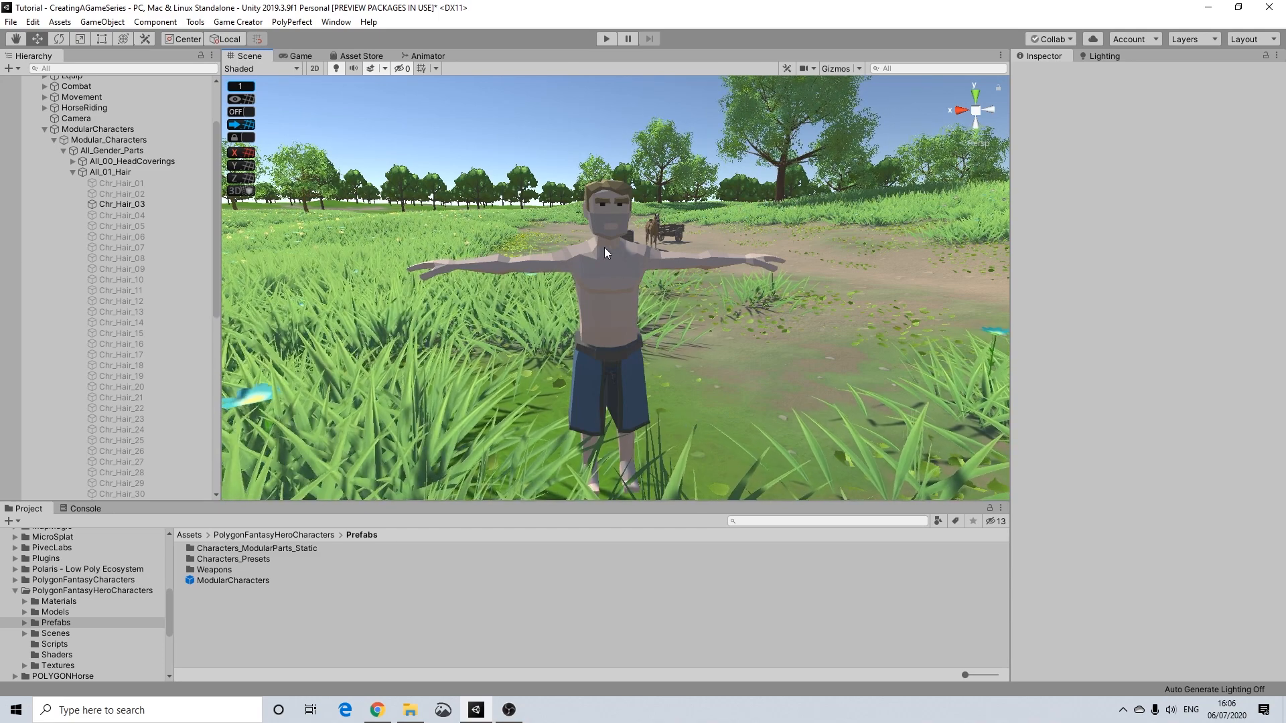
pyautogui.scroll(-2, 609, 279)
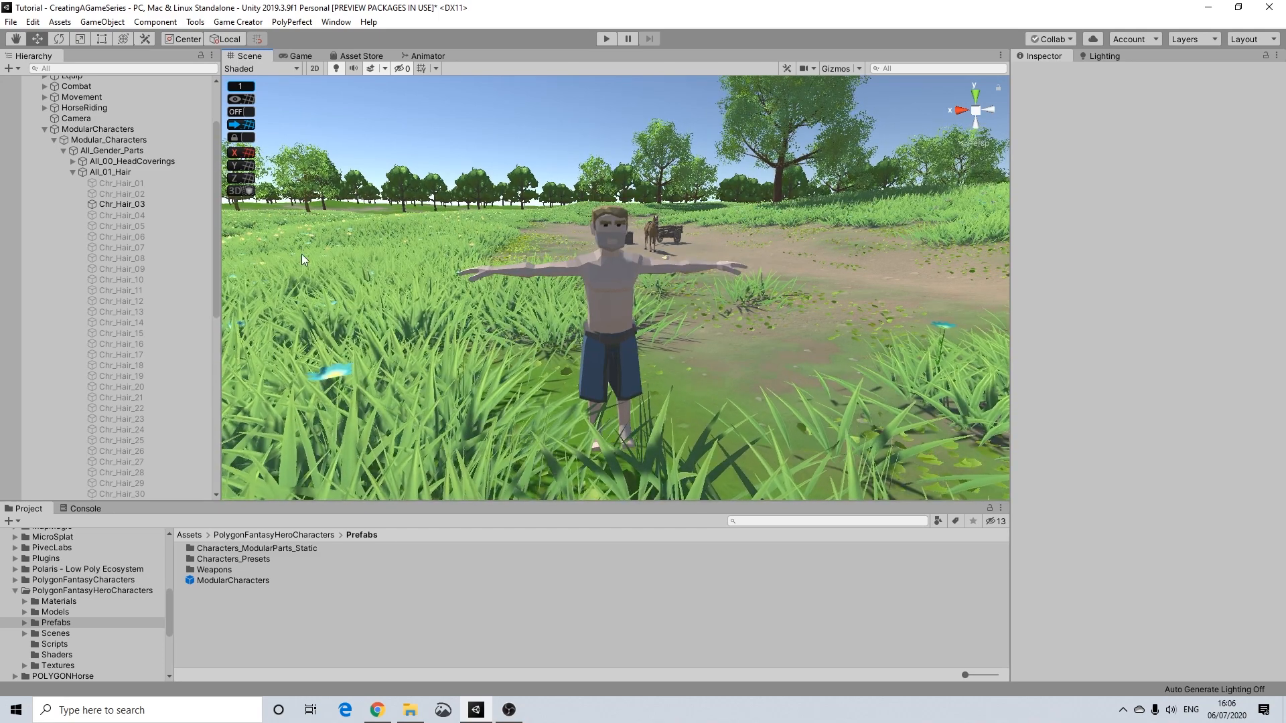
# Step: Collapse the All_01_Hair and All_Gender_Parts groups
pyautogui.click(107, 172)
pyautogui.click(73, 172)
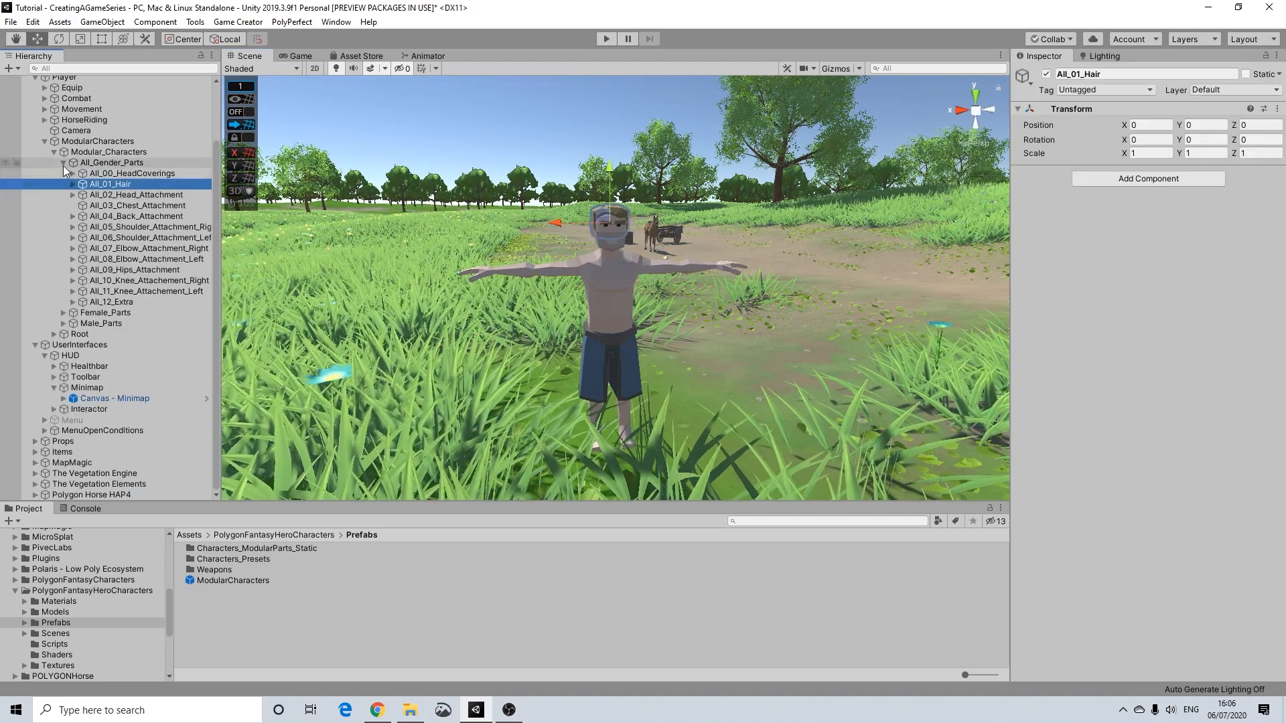
pyautogui.click(63, 166)
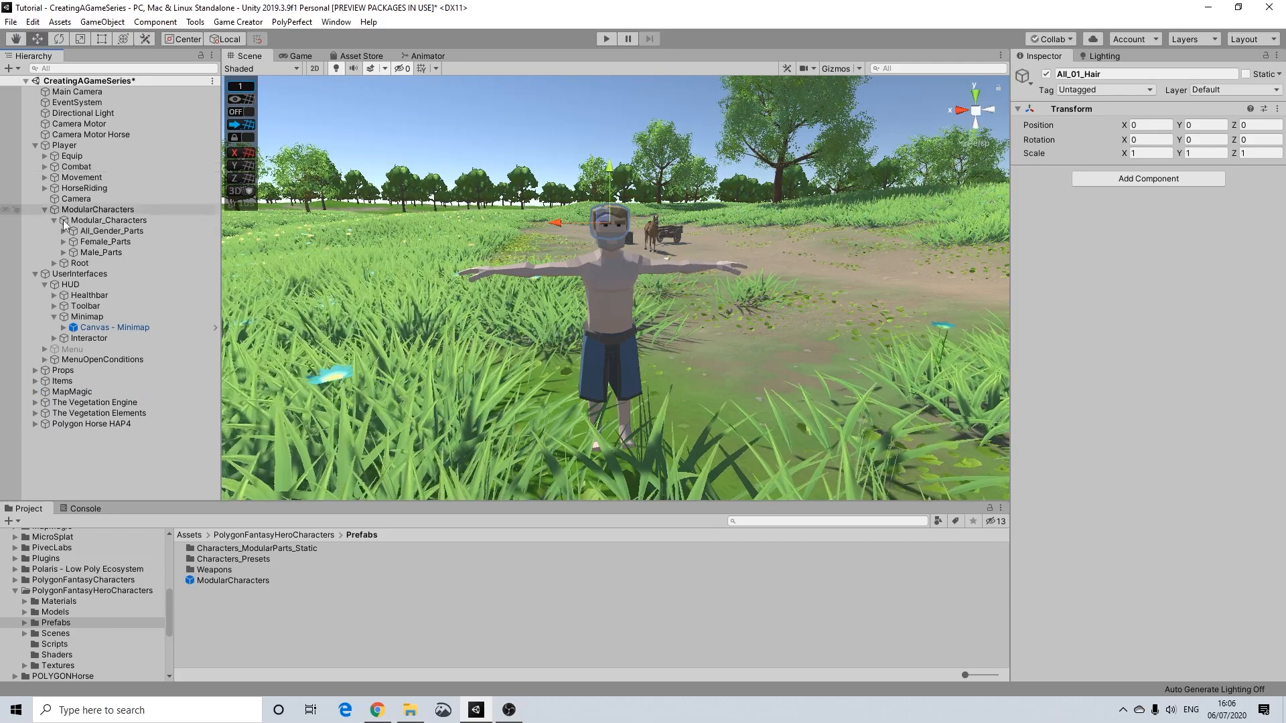
pyautogui.click(599, 98)
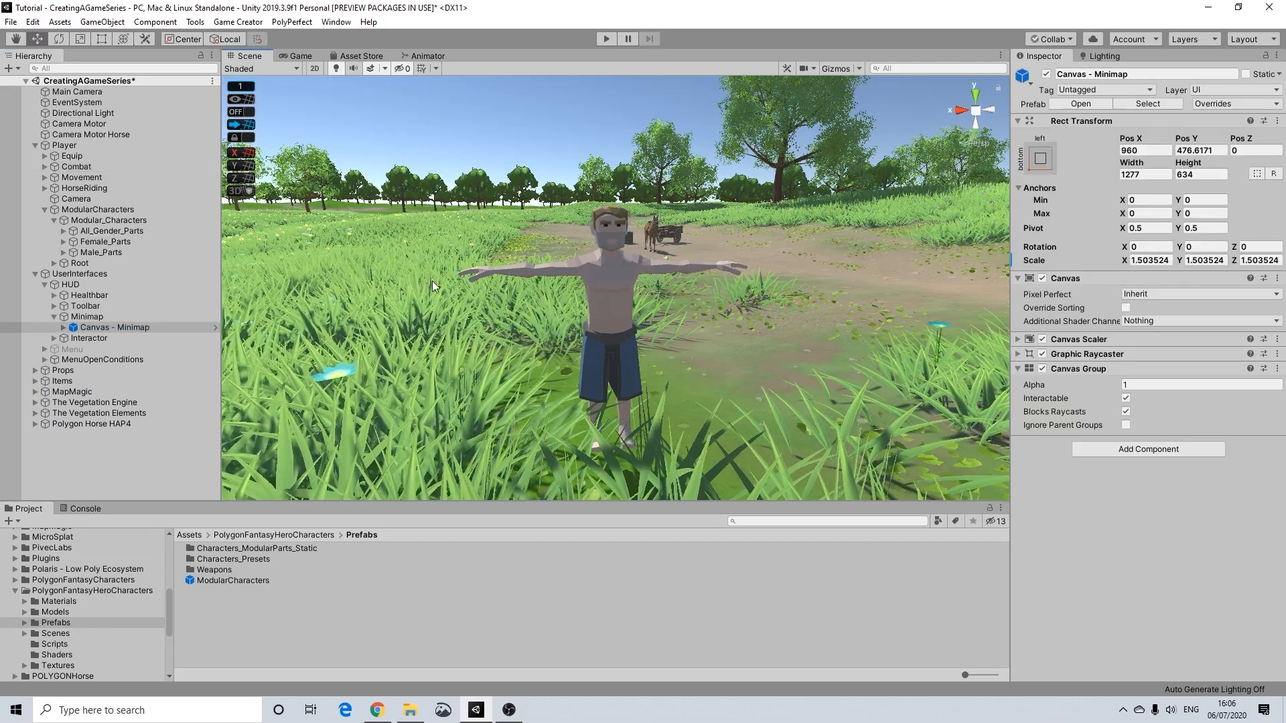
# Step: Duplicate the Chr_Hair_03 mesh in the All_01_Hair group and rename the copy Chr_Hair_00
pyautogui.click(63, 231)
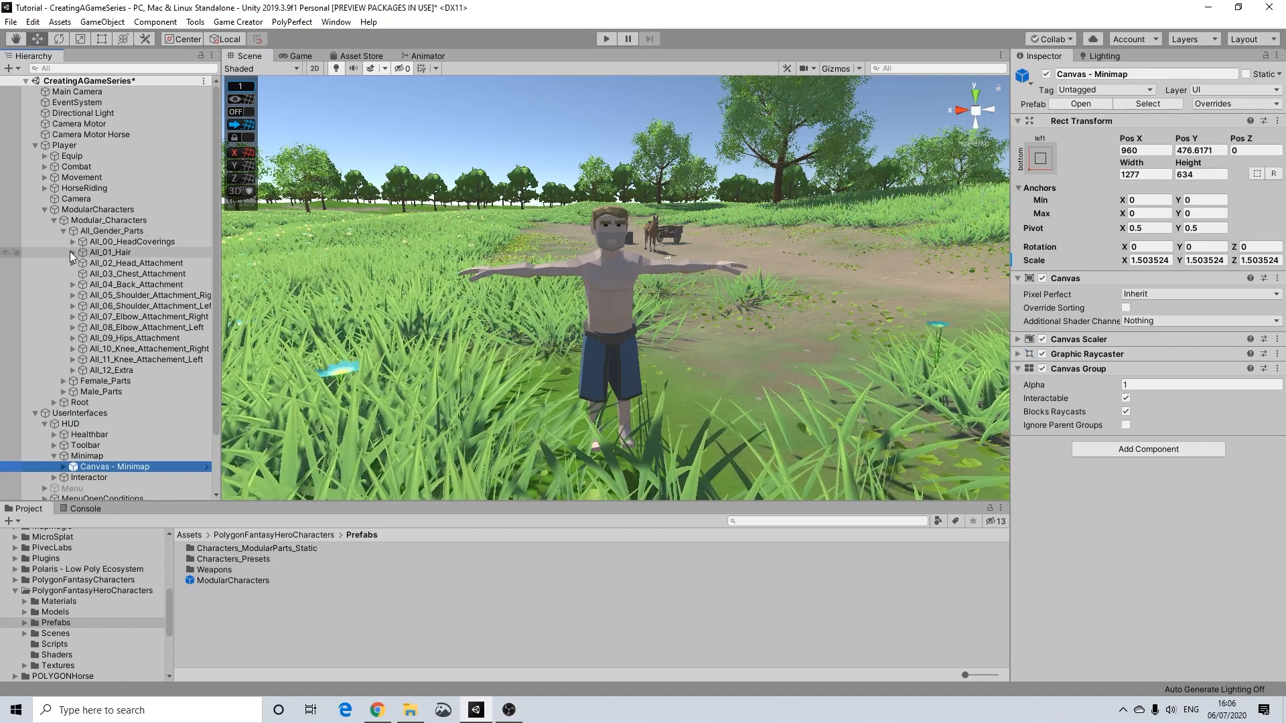
pyautogui.click(71, 251)
pyautogui.click(122, 283)
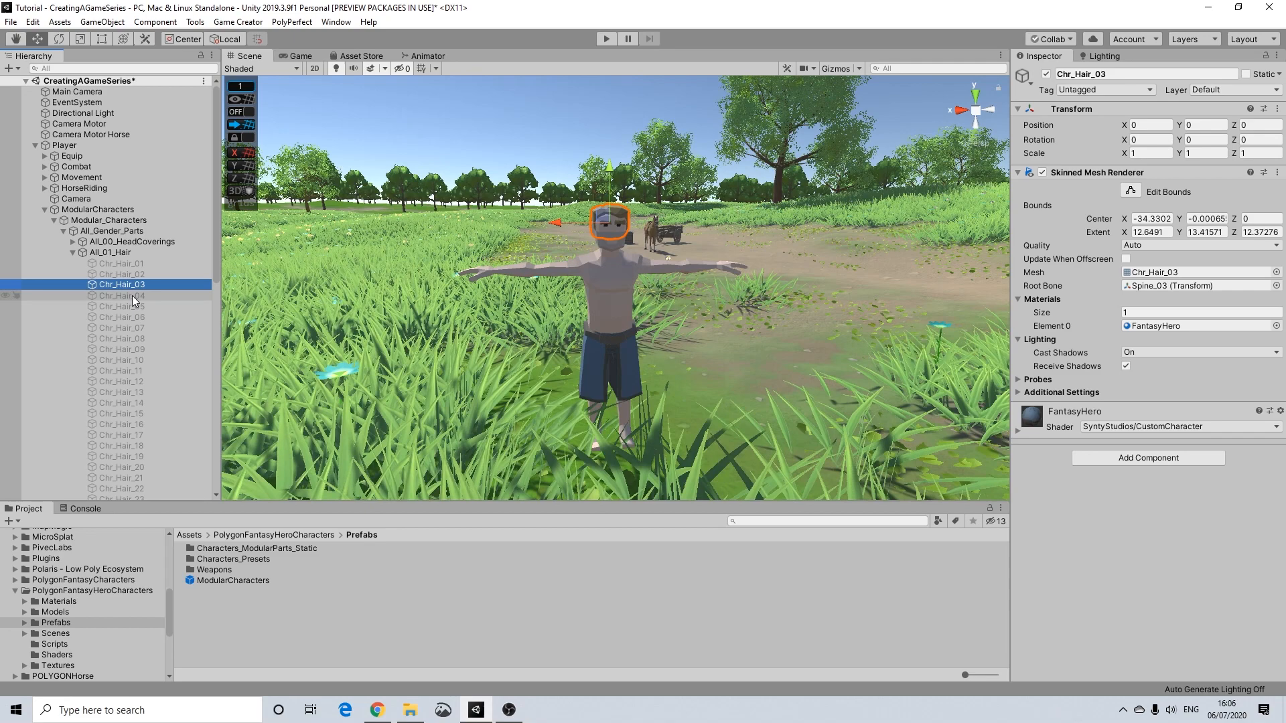
pyautogui.hotkey('ctrl', 'd')
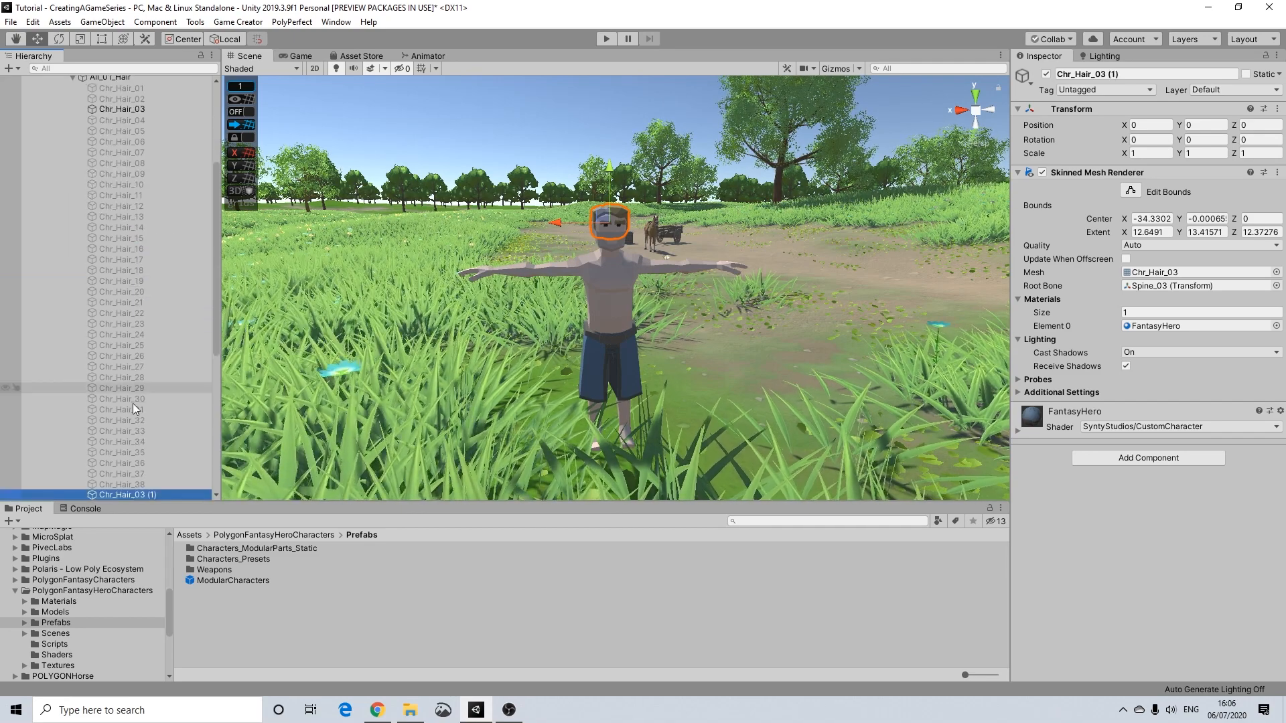
pyautogui.rightClick(147, 496)
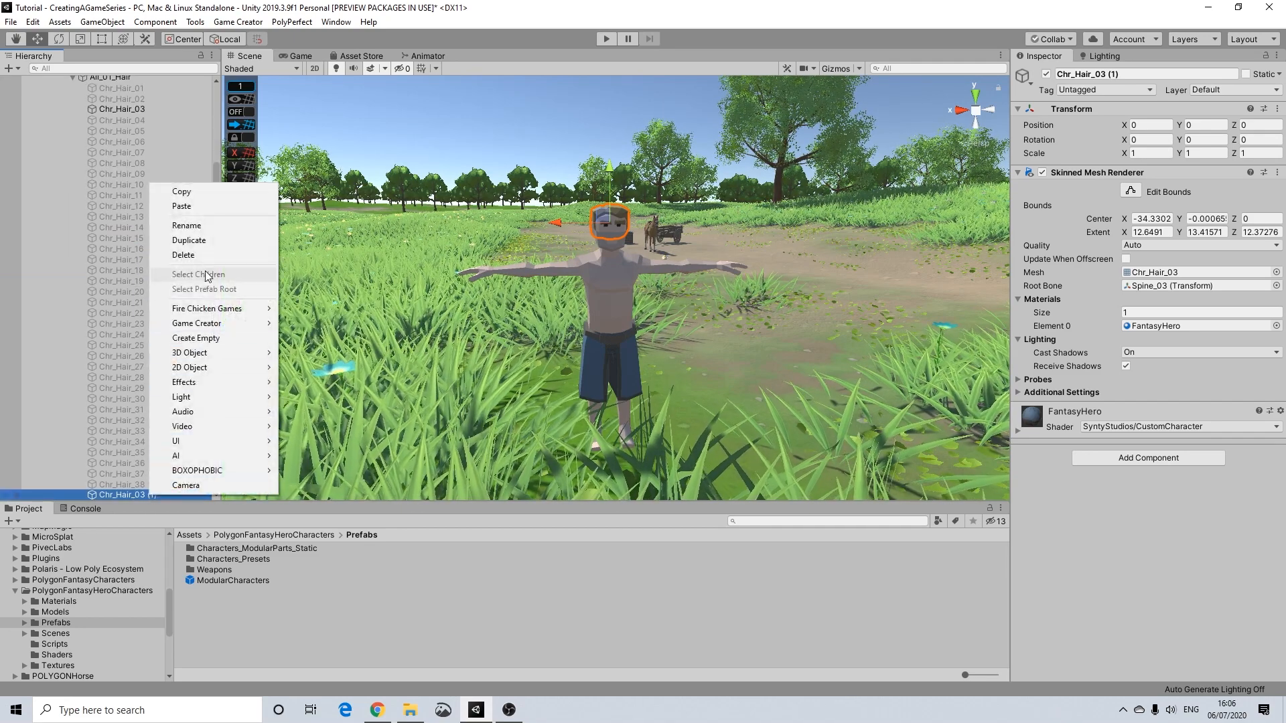
pyautogui.click(192, 229)
pyautogui.moveTo(141, 496); pyautogui.dragTo(194, 498)
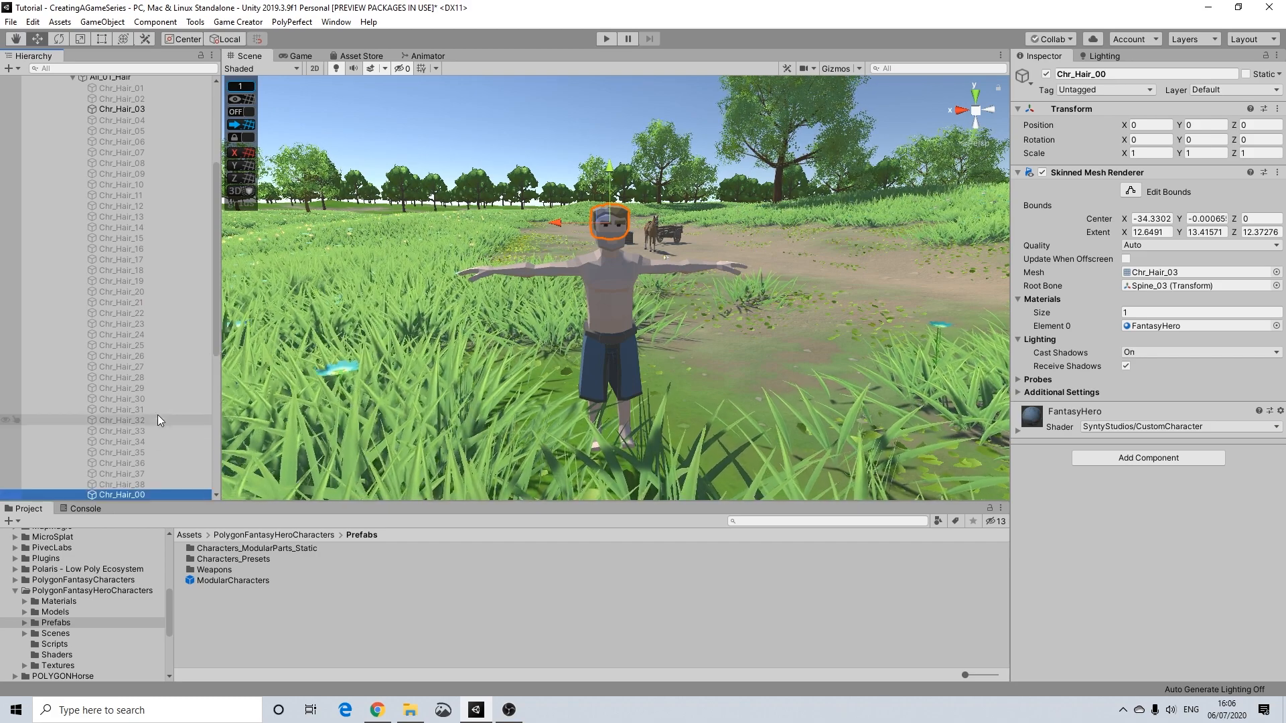
pyautogui.press('Return')
pyautogui.scroll(3, 123, 264)
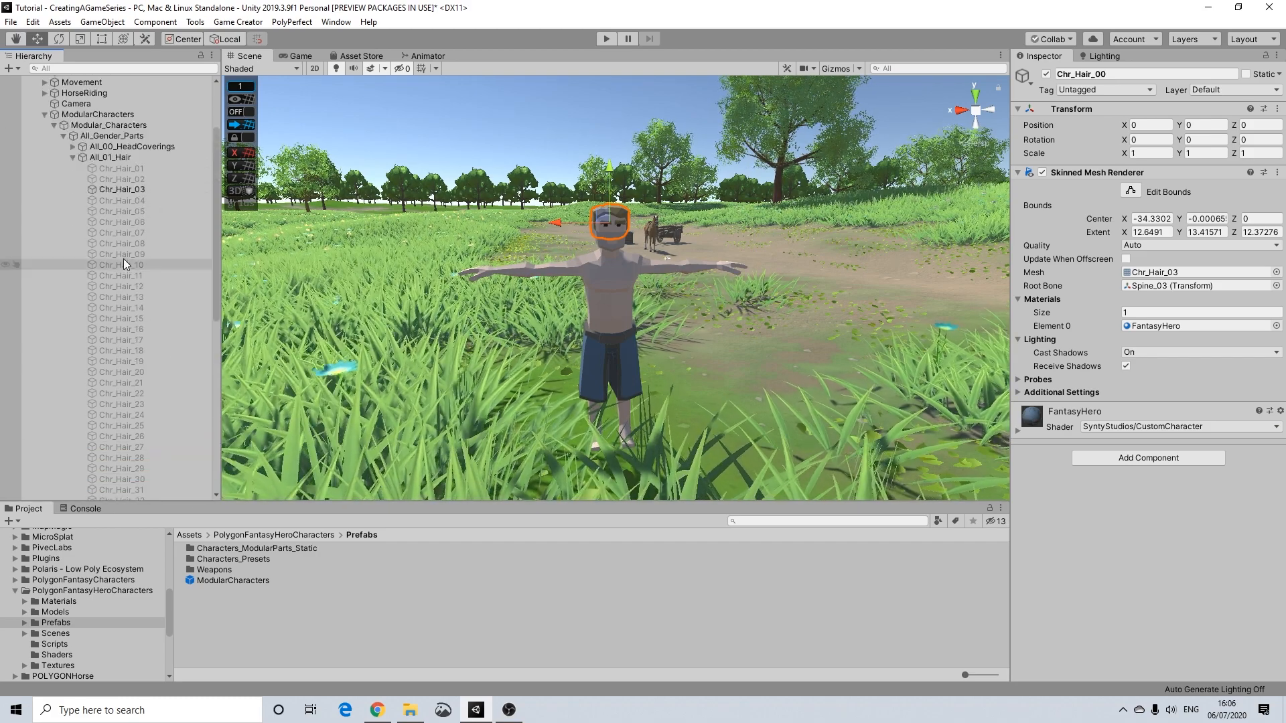
# Step: Move the Chr_Hair_00 mesh to the beginning of the All_01_Hair group, above Chr_Hair_01
pyautogui.click(119, 155)
pyautogui.click(130, 148)
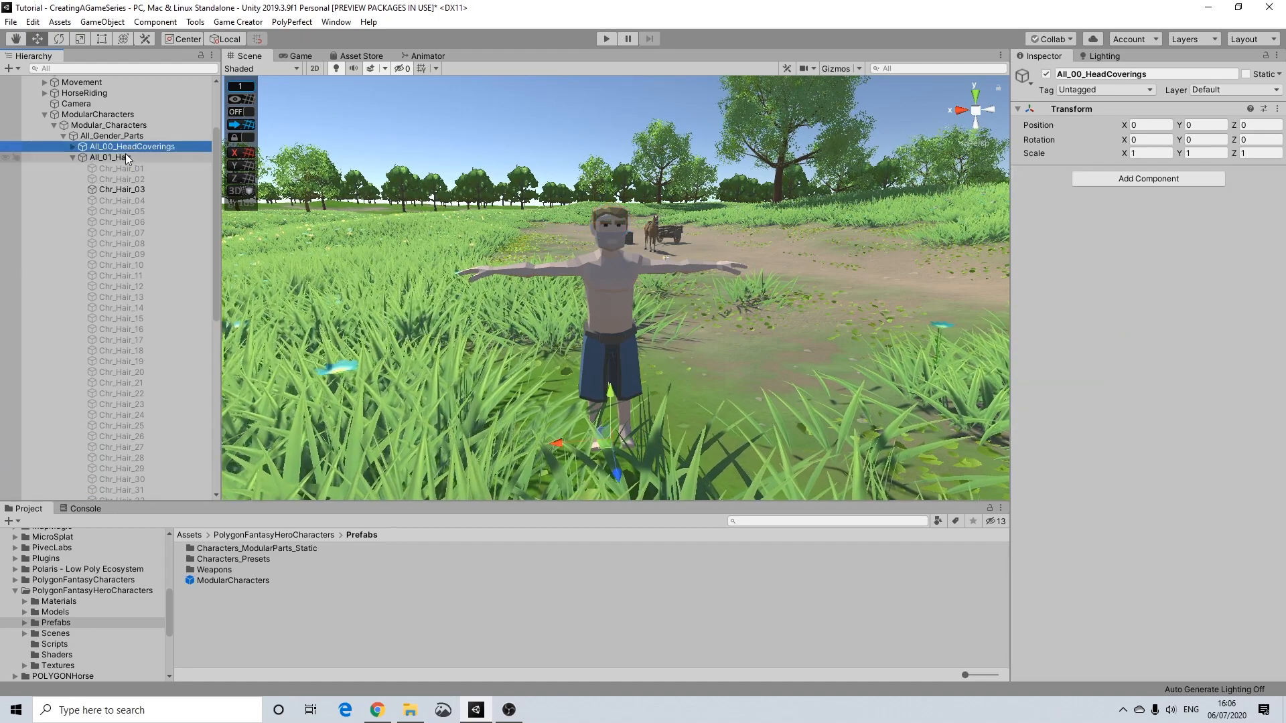
pyautogui.click(126, 156)
pyautogui.scroll(-2, 136, 337)
pyautogui.moveTo(137, 494); pyautogui.dragTo(125, 109)
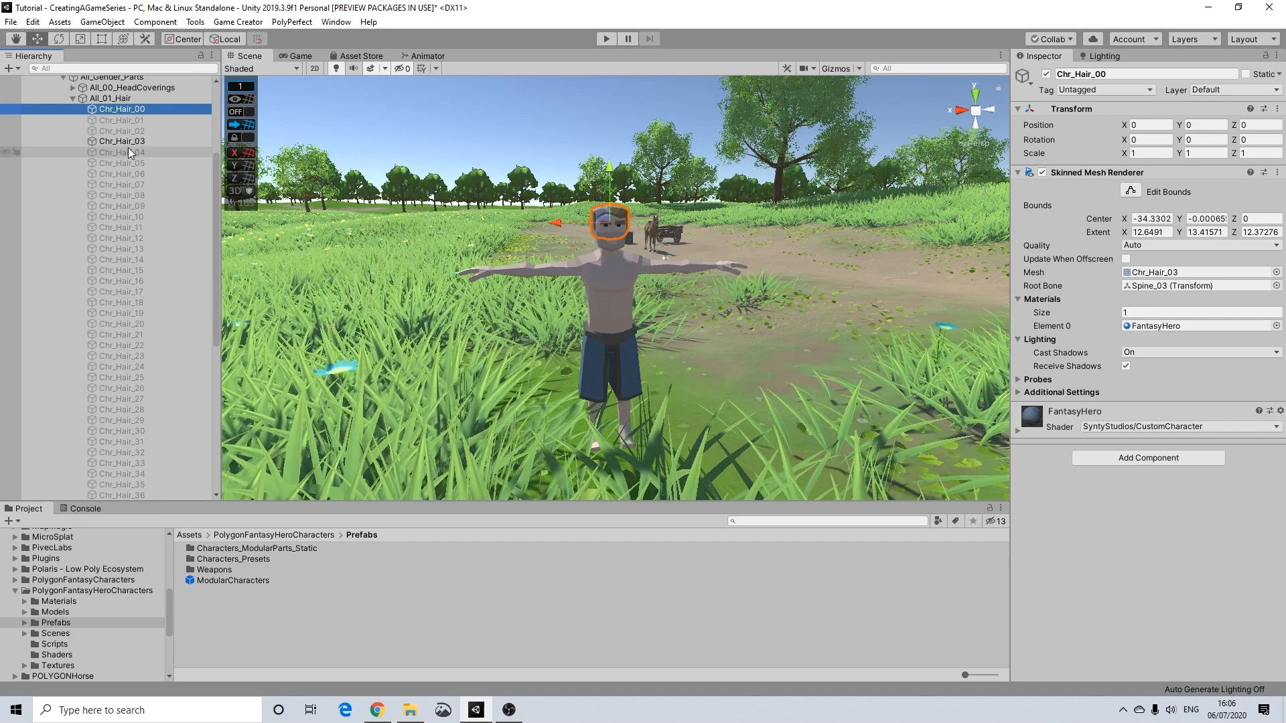
# Step: Deactivate the original Chr_Hair_03 mesh and collapse the All_01_Hair and All_Gender_Parts groups
pyautogui.click(127, 141)
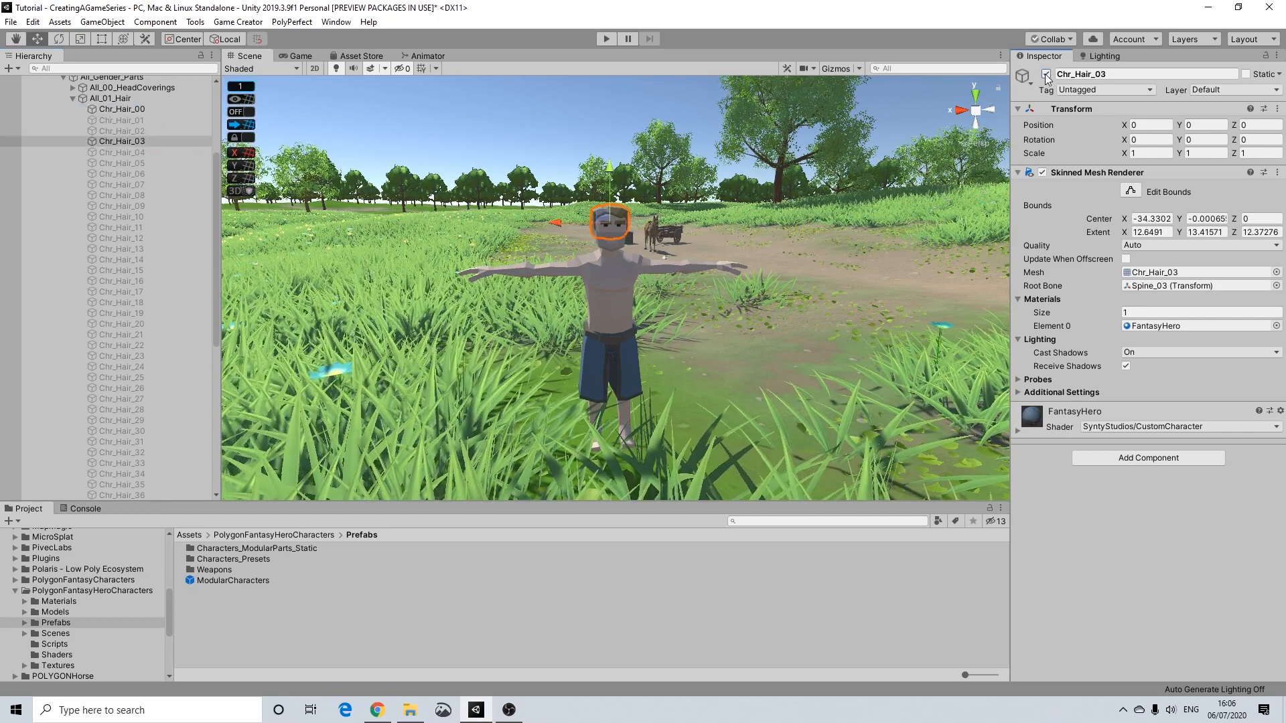
pyautogui.click(132, 110)
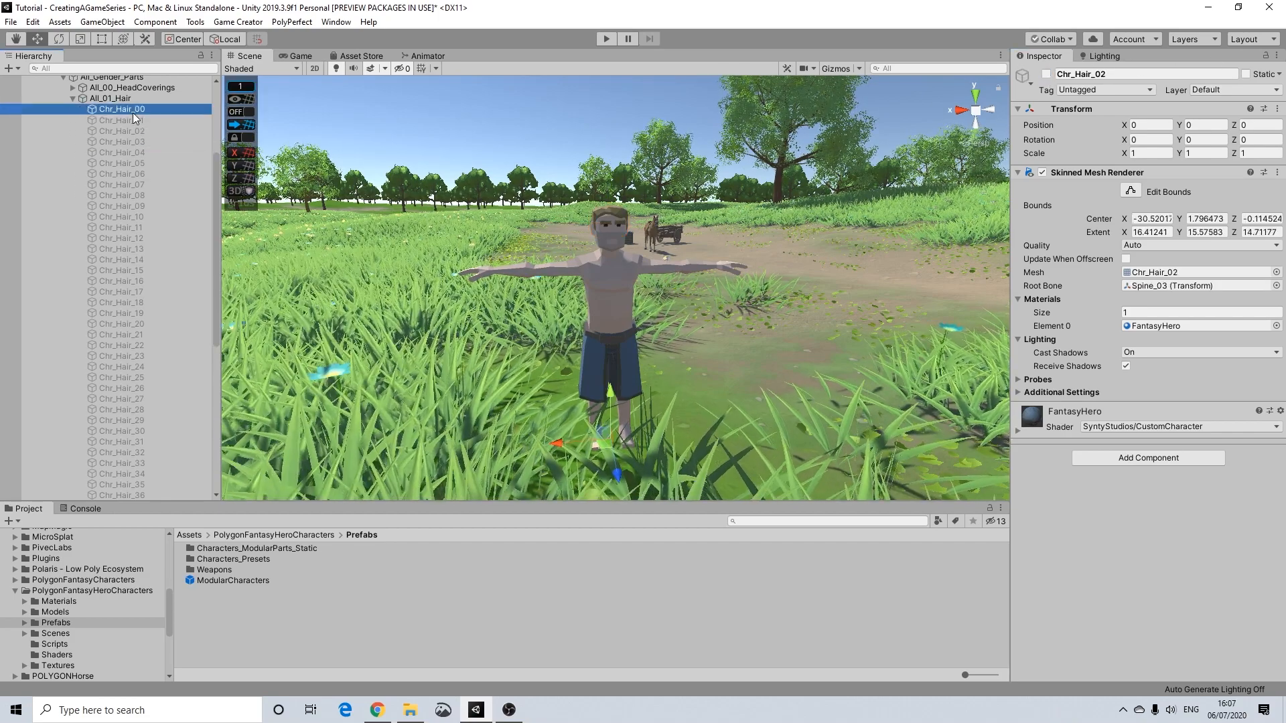
pyautogui.click(73, 98)
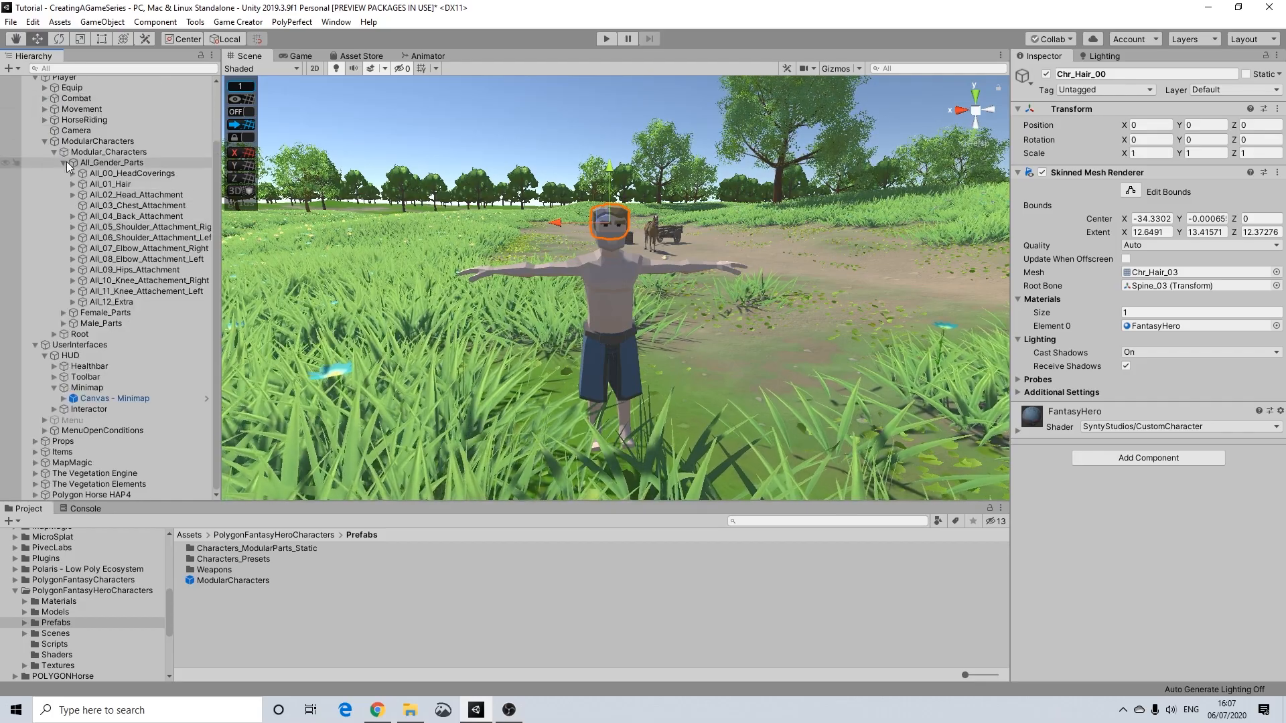
pyautogui.click(64, 163)
# Step: Check the Male_Head_All_Elements list under Male_00_Head in Male_Parts for its default head mesh
pyautogui.click(64, 252)
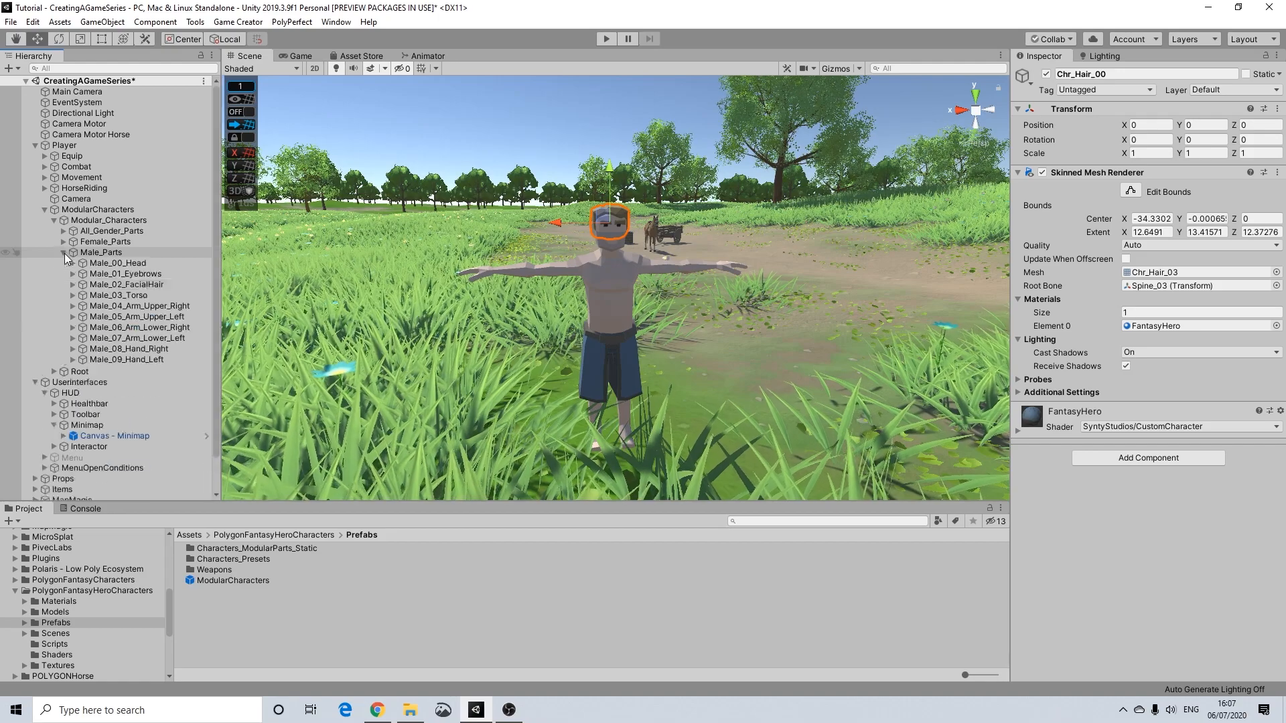
pyautogui.click(73, 263)
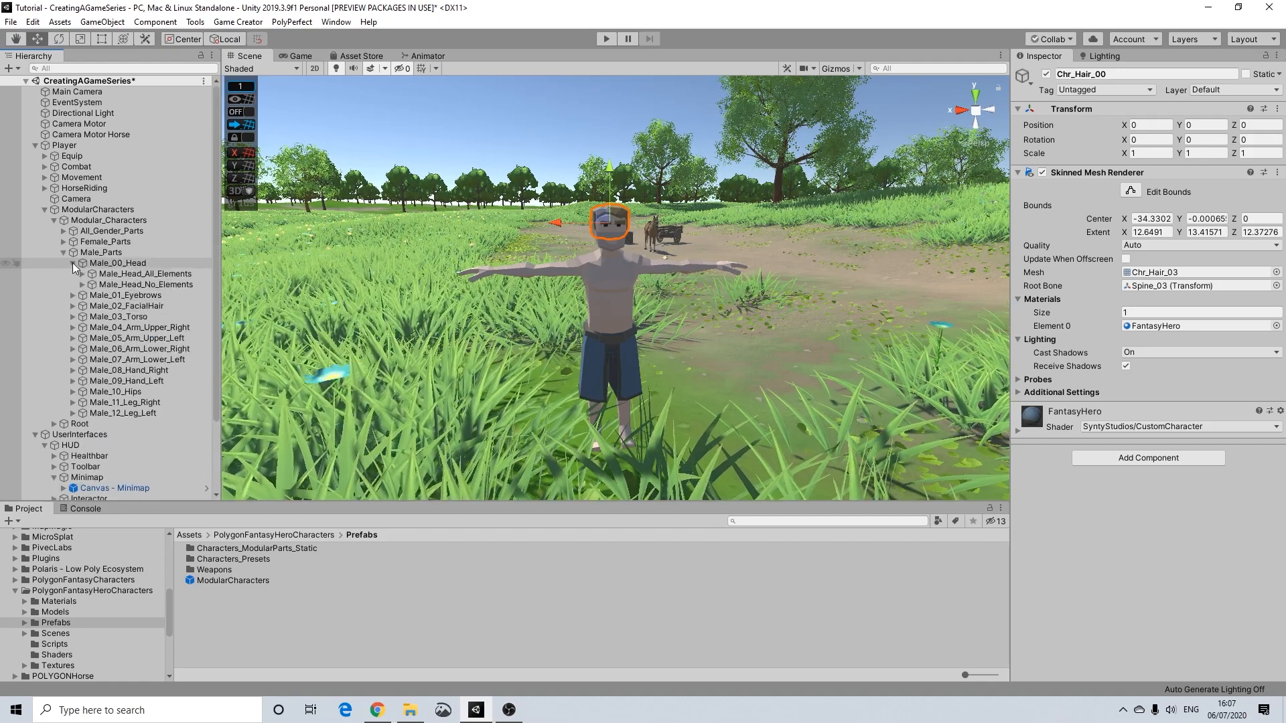
pyautogui.click(82, 274)
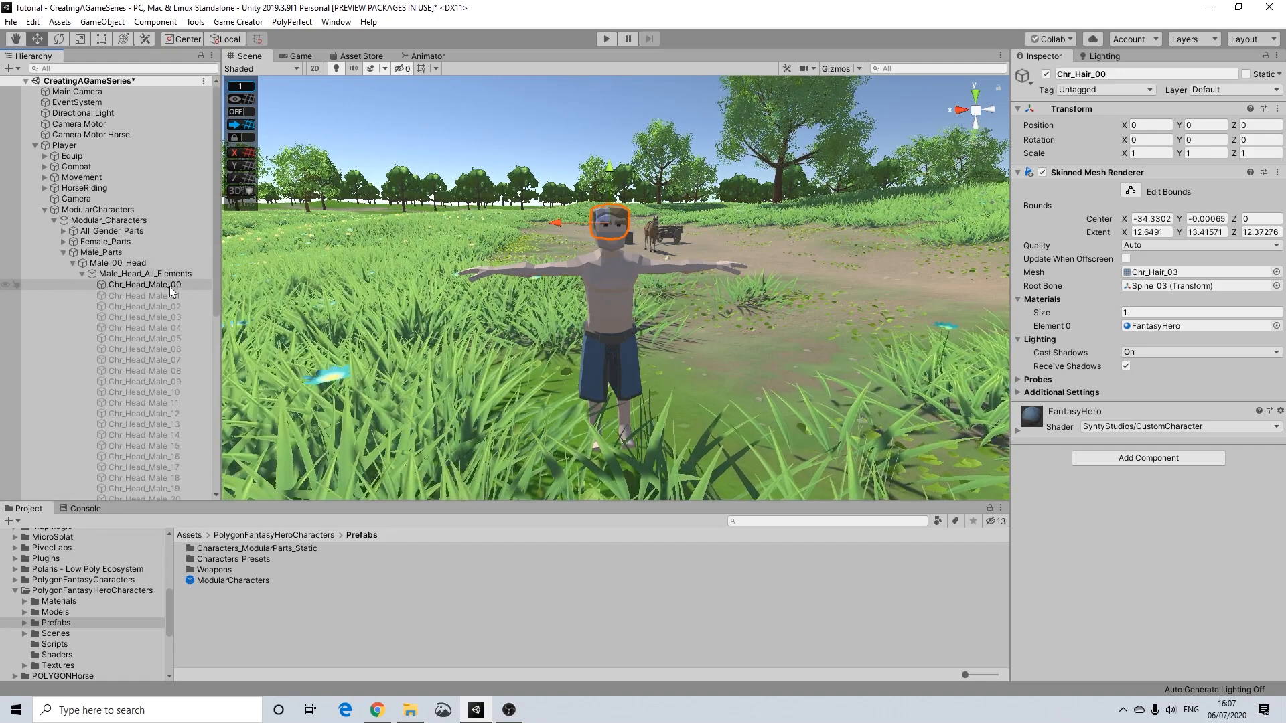
pyautogui.click(81, 273)
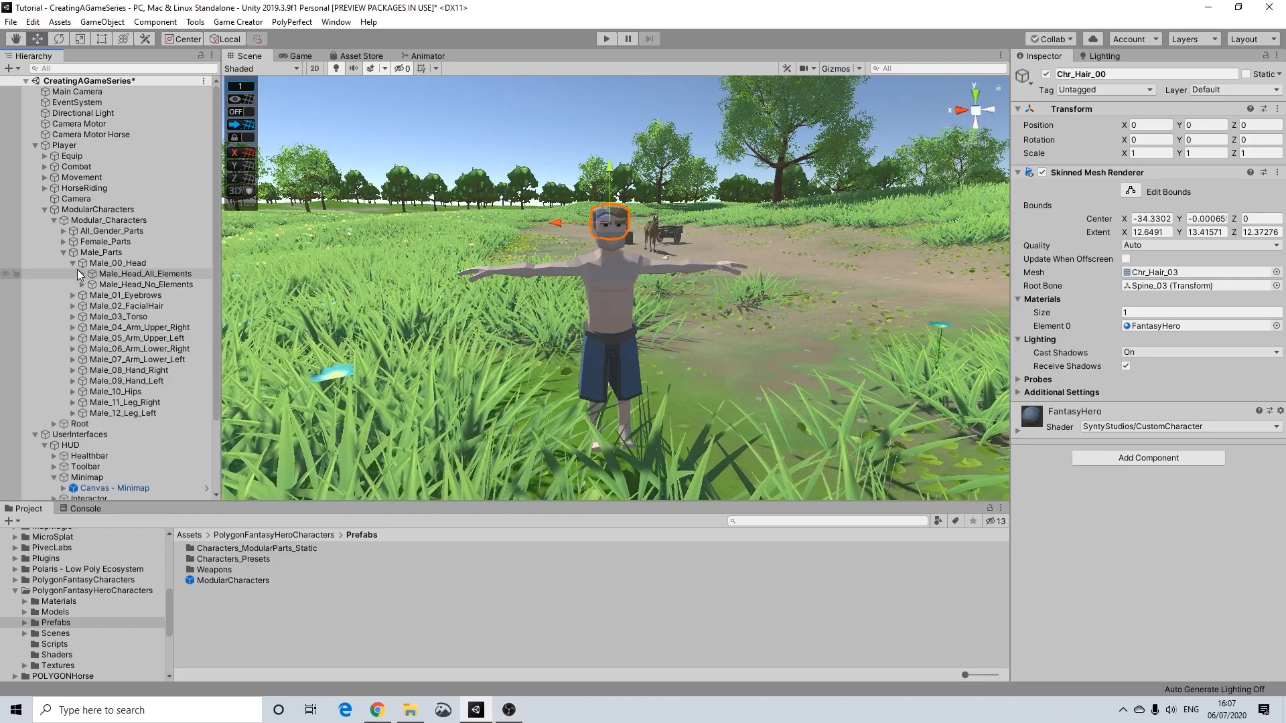
pyautogui.click(77, 264)
pyautogui.click(73, 264)
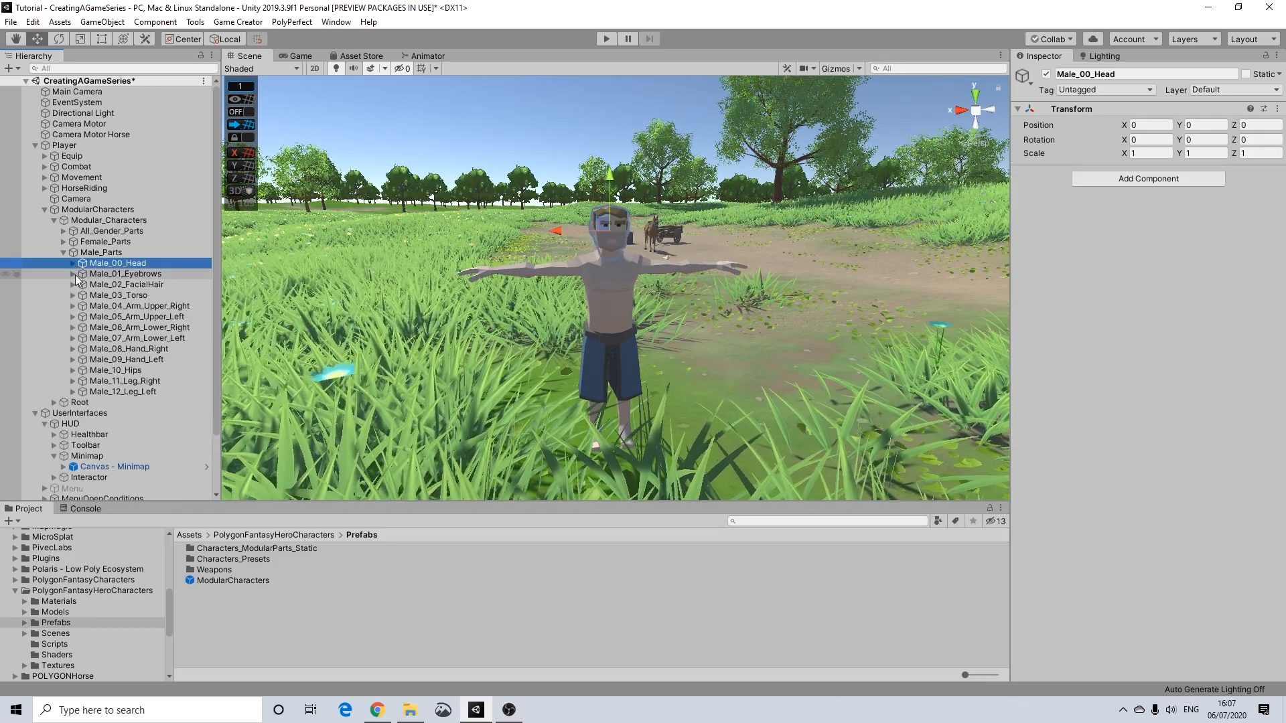
# Step: Duplicate the Chr_Eyebrow_Male_05 mesh in the Male_01_Eyebrows group and rename the copy Chr_Eyebrow_Male_00
pyautogui.click(73, 274)
pyautogui.click(161, 327)
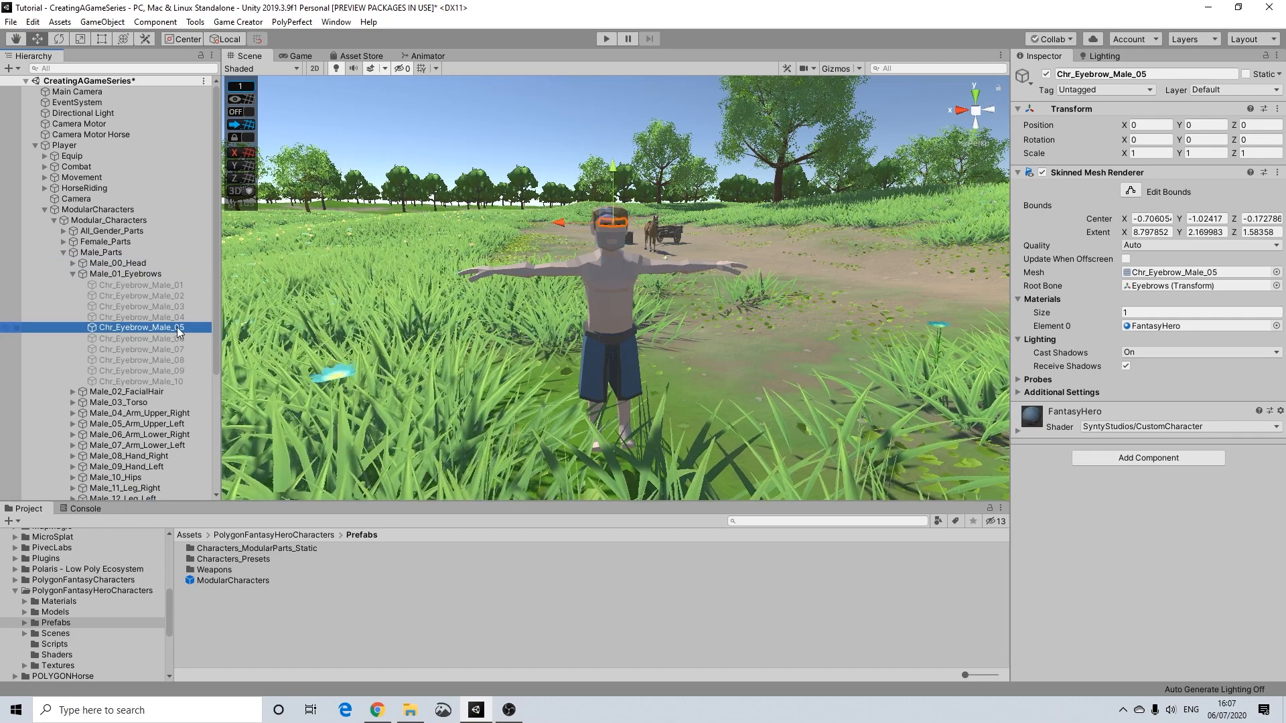
pyautogui.hotkey('ctrl', 'd')
pyautogui.rightClick(179, 392)
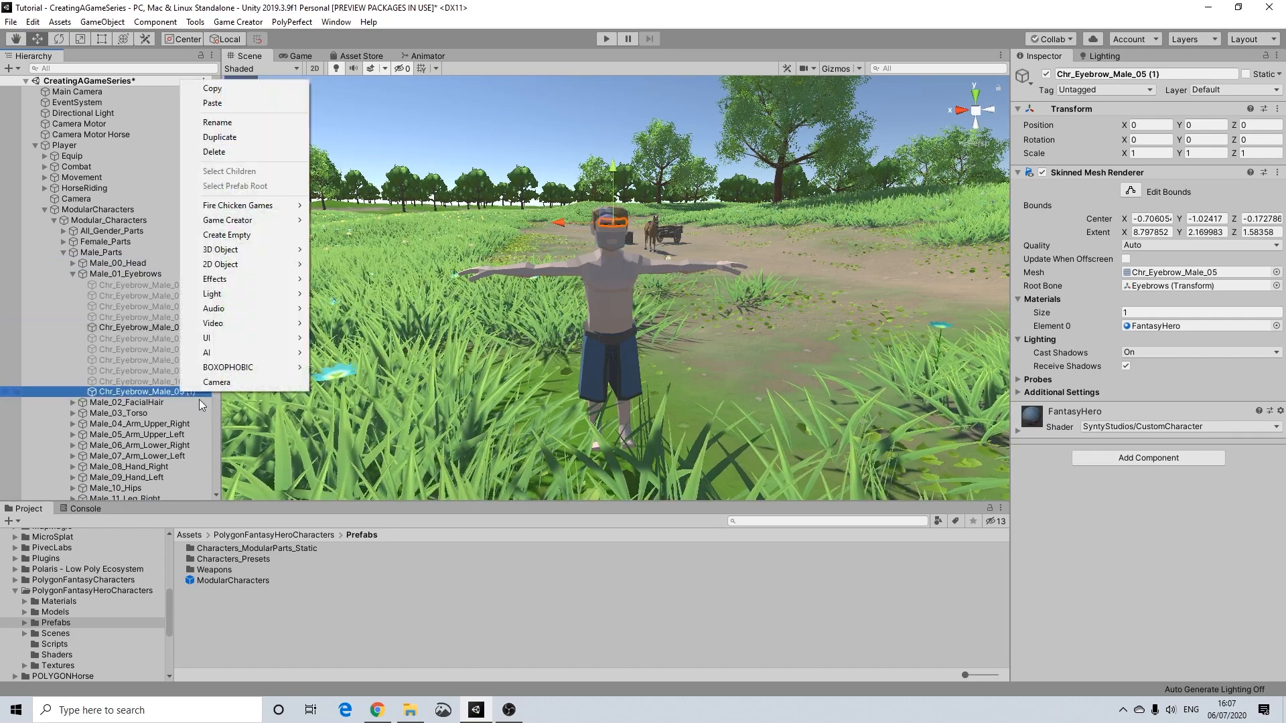
pyautogui.click(217, 124)
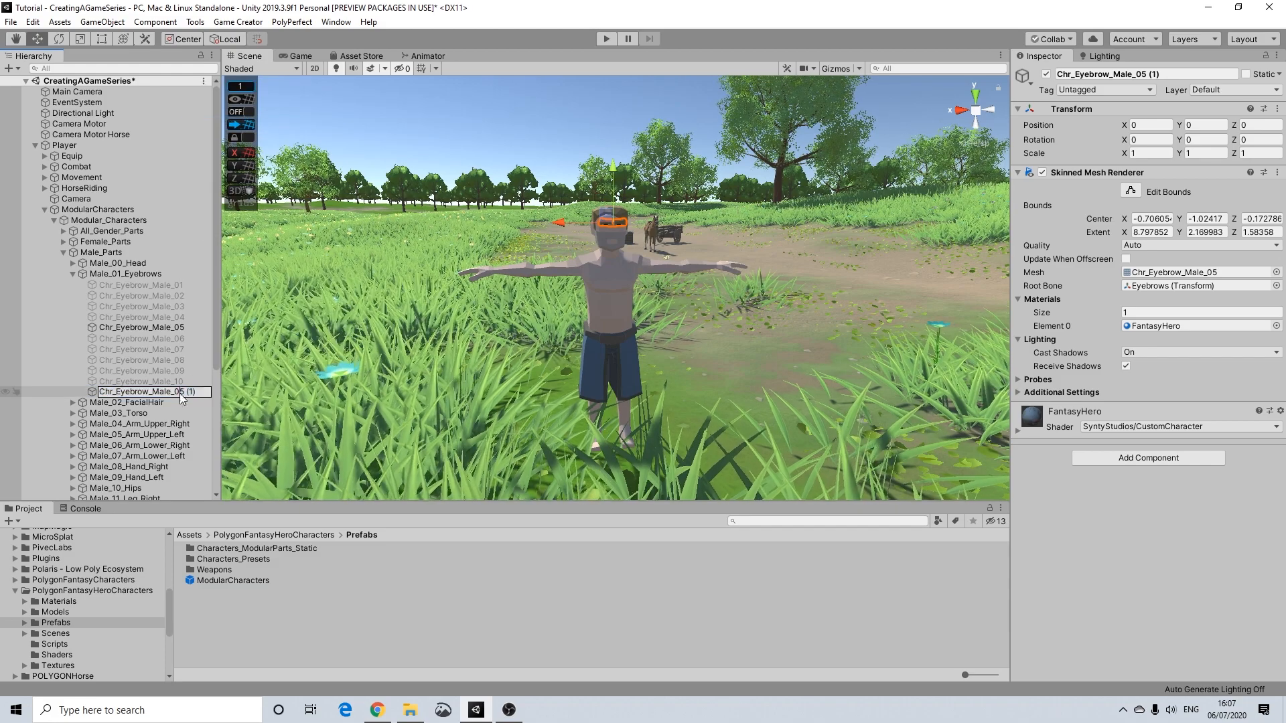
pyautogui.write('0')
pyautogui.press('Return')
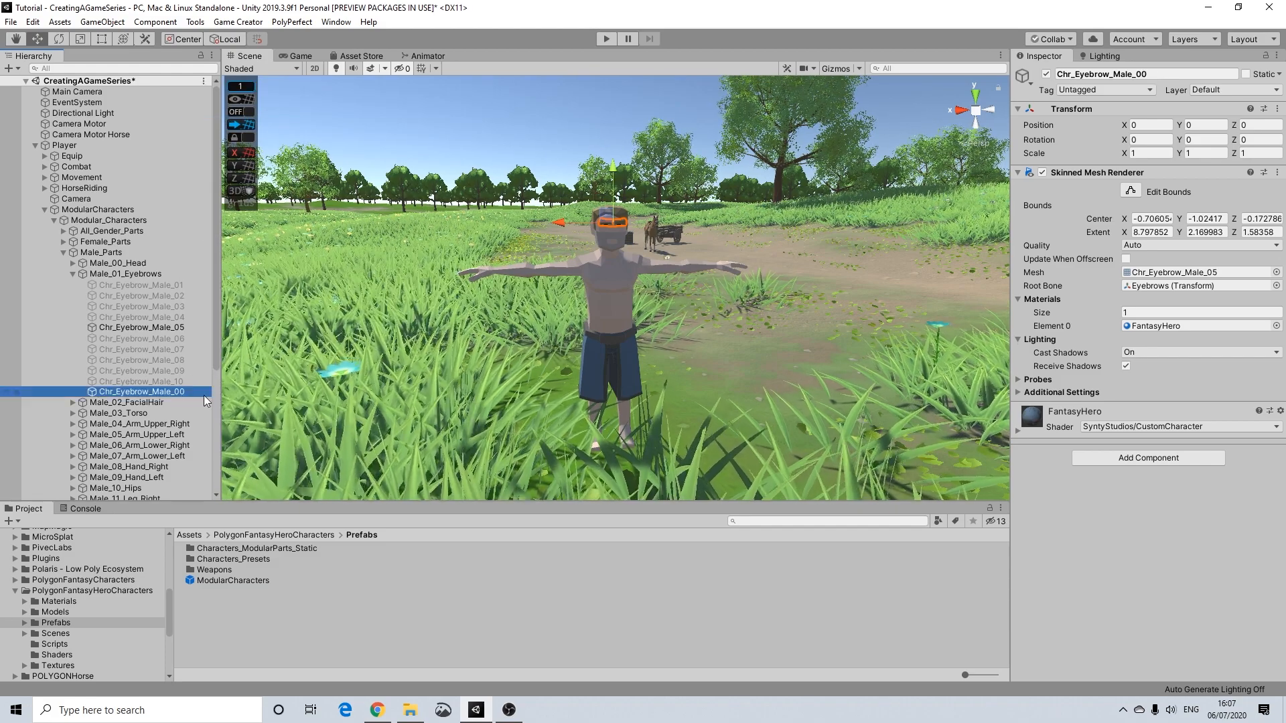
# Step: Move Chr_Eyebrow_Male_00 to the beginning of the Male_01_Eyebrows group and deactivate the original Chr_Eyebrow_Male_05
pyautogui.moveTo(200, 395); pyautogui.dragTo(173, 281)
pyautogui.click(163, 338)
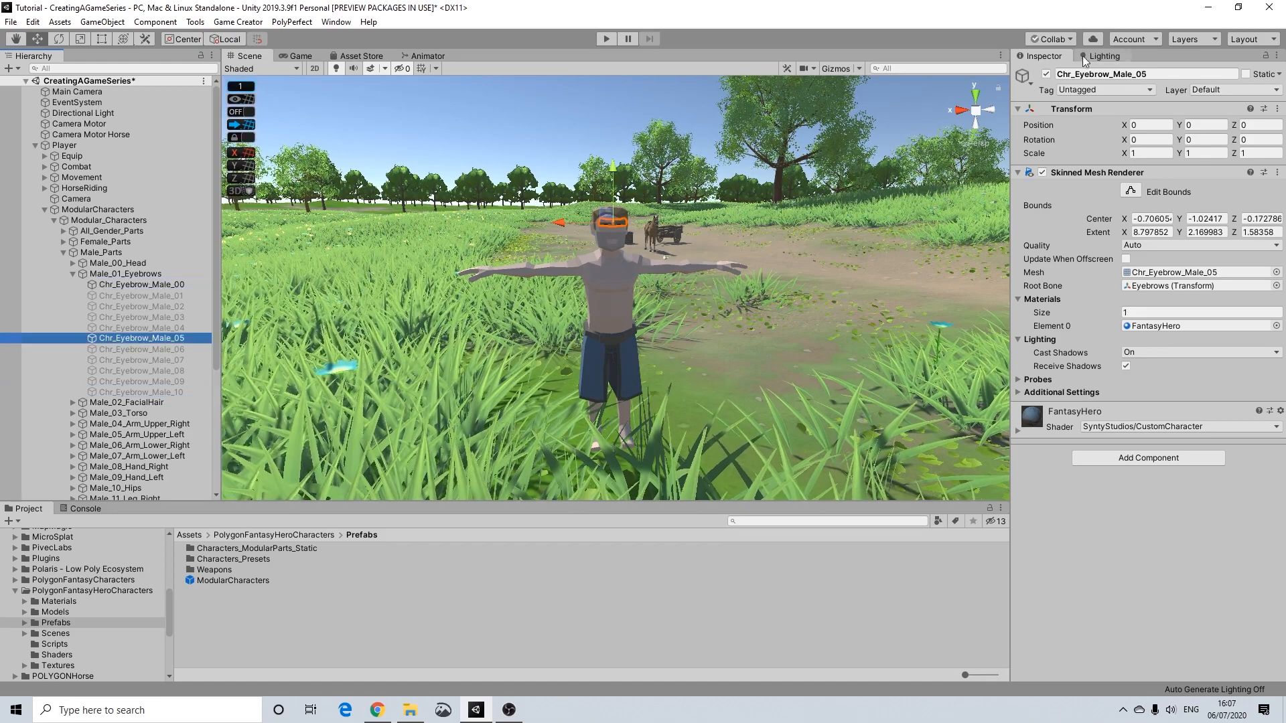
pyautogui.click(1046, 74)
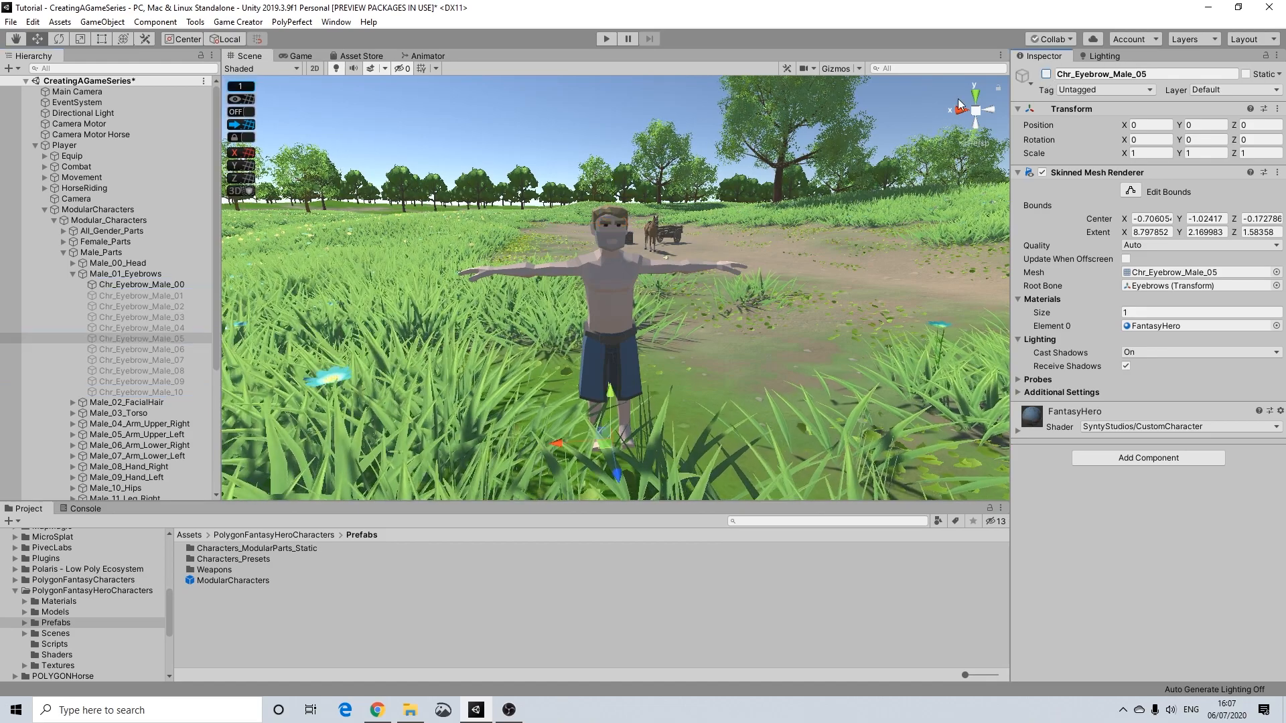
pyautogui.click(73, 274)
# Step: Check the default mesh in the Male_03_Torso group and examine the Male_10_Hips part on the character
pyautogui.click(73, 295)
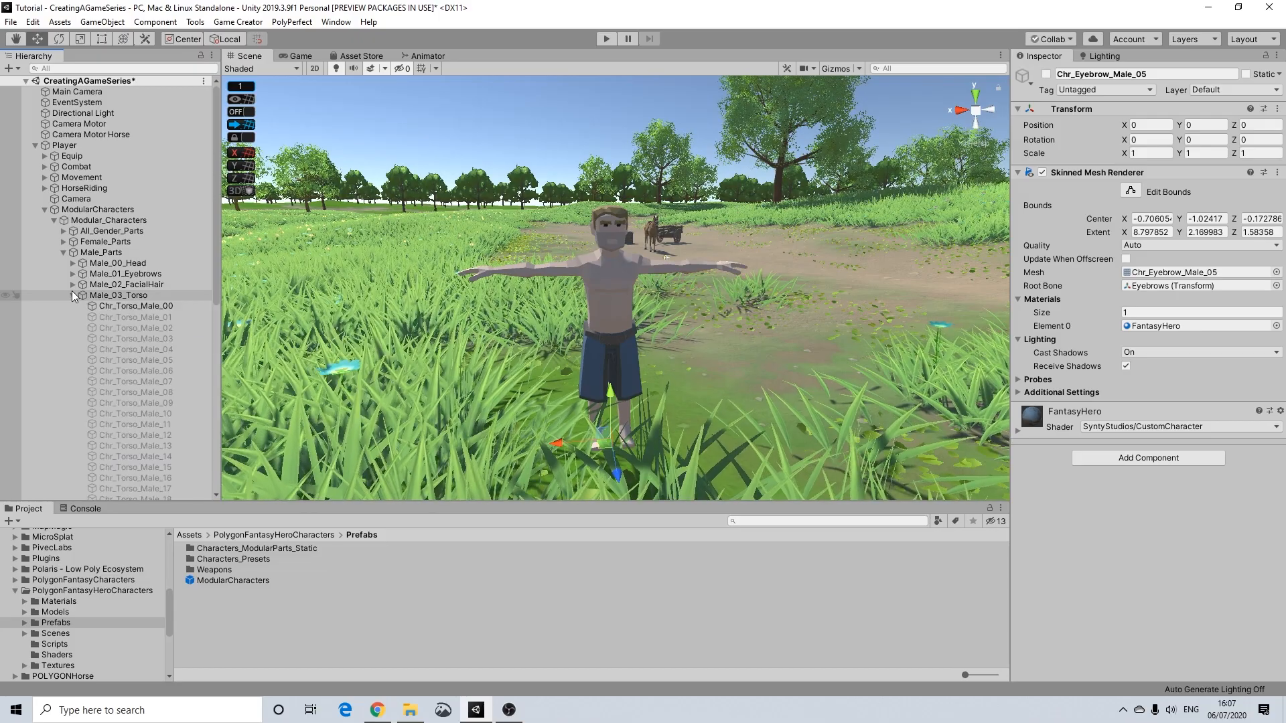
pyautogui.click(73, 295)
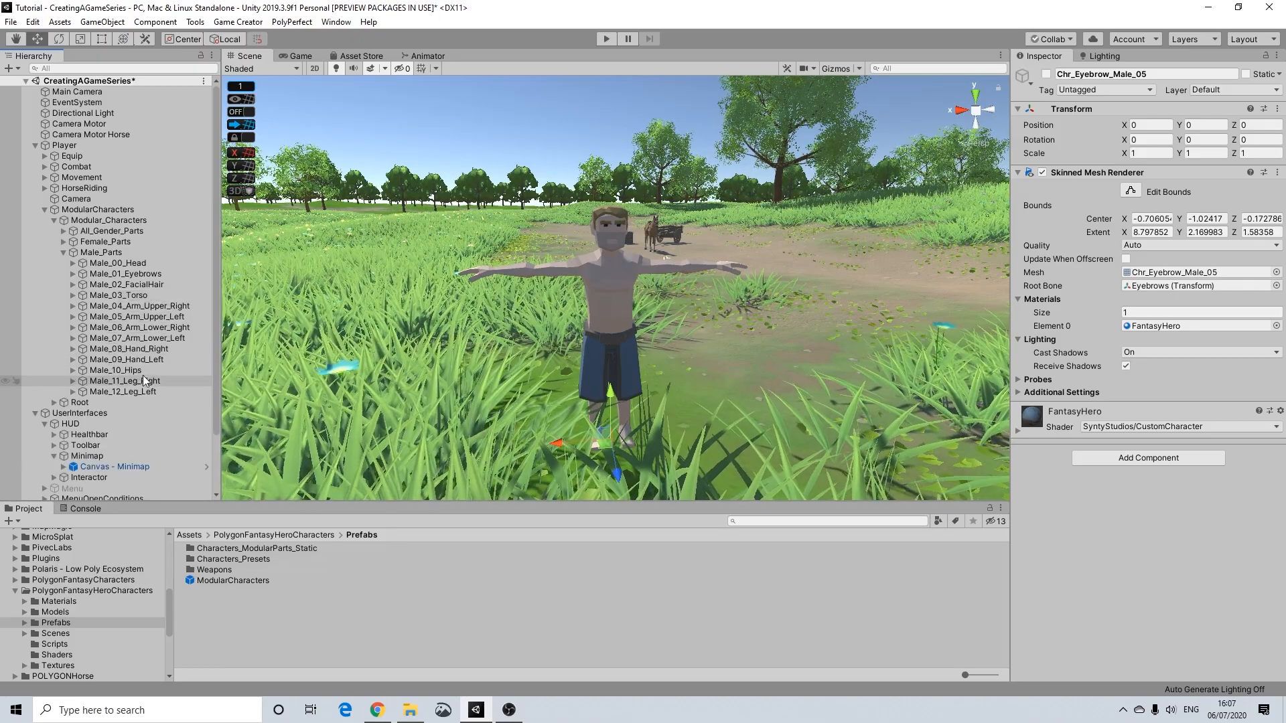
pyautogui.click(139, 371)
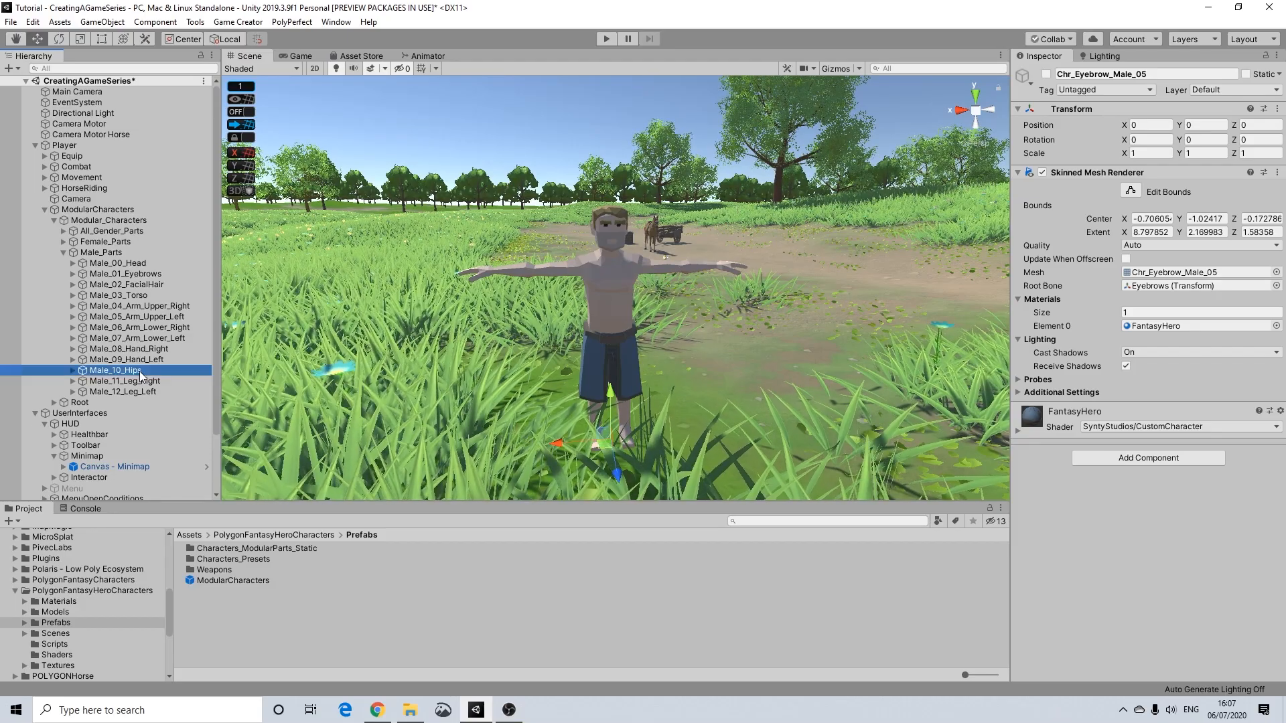
pyautogui.scroll(2, 623, 368)
pyautogui.moveTo(633, 385); pyautogui.dragTo(609, 376, button='middle')
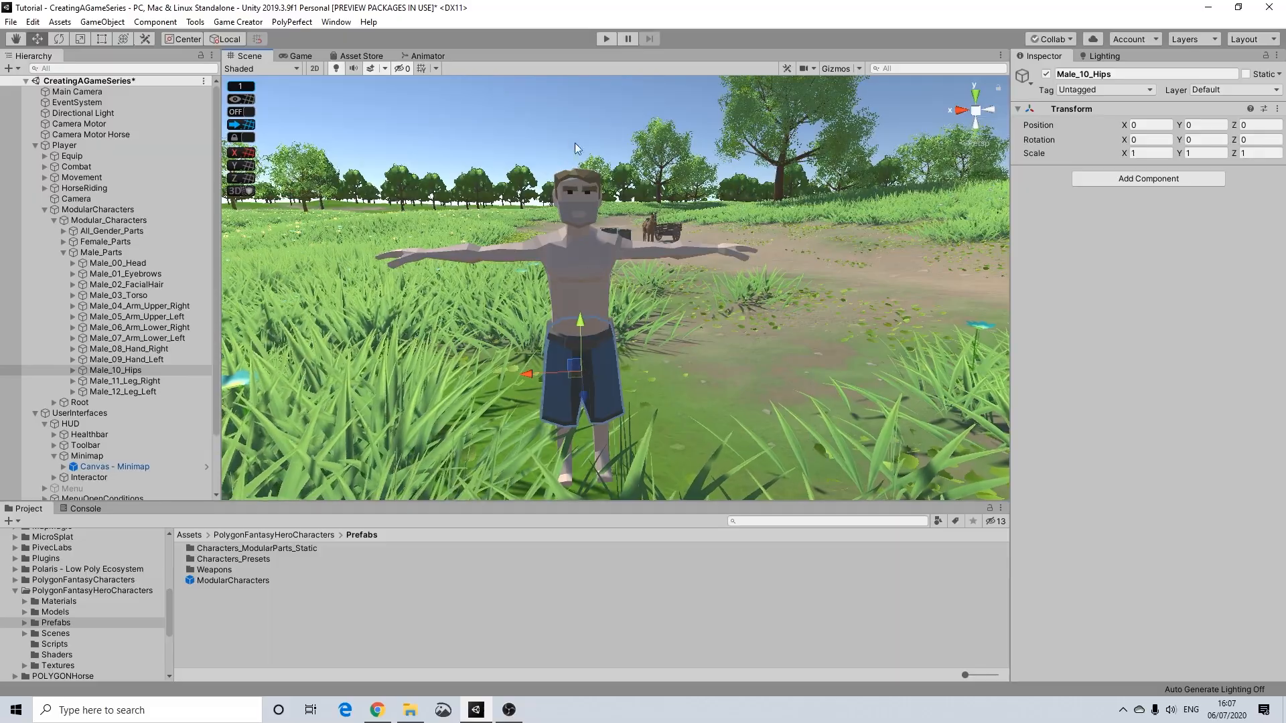
# Step: Examine the whole male character in the scene from several angles and distances
pyautogui.click(564, 110)
pyautogui.scroll(-3, 681, 336)
pyautogui.moveTo(681, 336); pyautogui.dragTo(649, 339, button='middle')
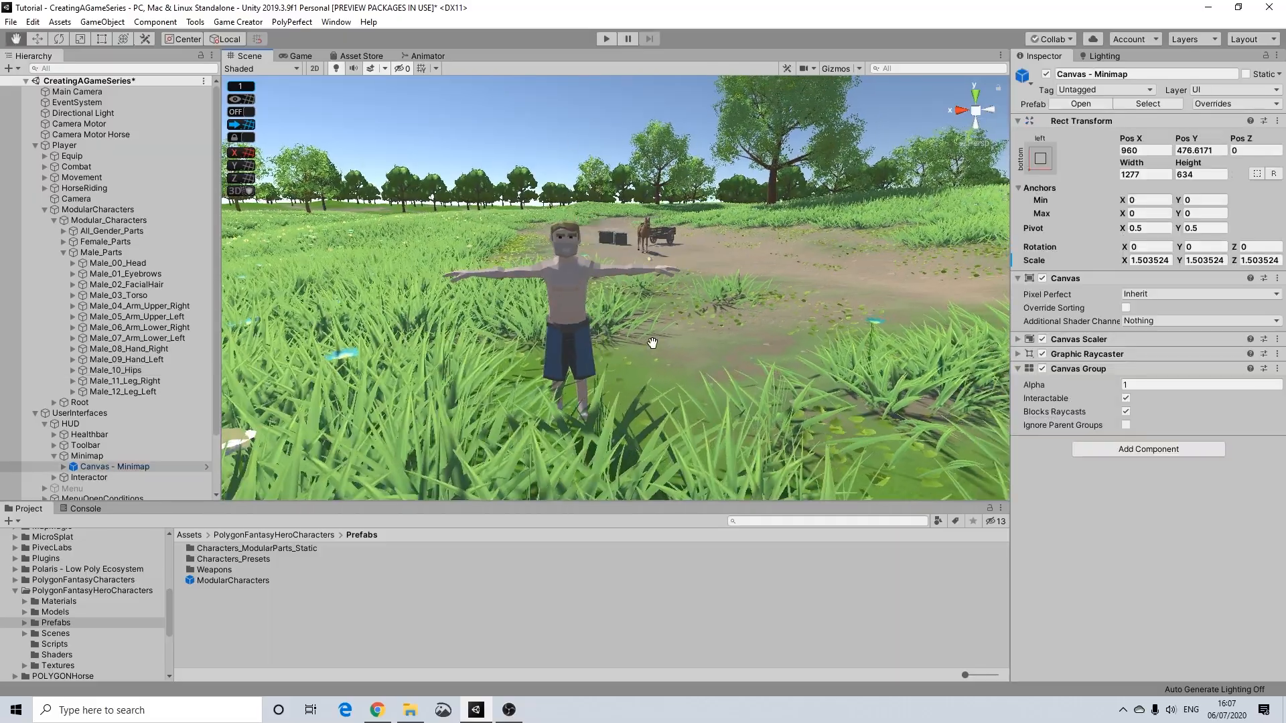
pyautogui.scroll(1, 621, 339)
pyautogui.keyDown('alt'); pyautogui.moveTo(564, 338); pyautogui.dragTo(623, 375); pyautogui.keyUp('alt')
pyautogui.moveTo(513, 315)
pyautogui.keyDown('alt'); pyautogui.mouseDown()
pyautogui.moveTo(757, 335)
pyautogui.moveTo(1036, 329)
pyautogui.moveTo(514, 328)
pyautogui.mouseUp(); pyautogui.keyUp('alt')
pyautogui.scroll(4, 536, 331)
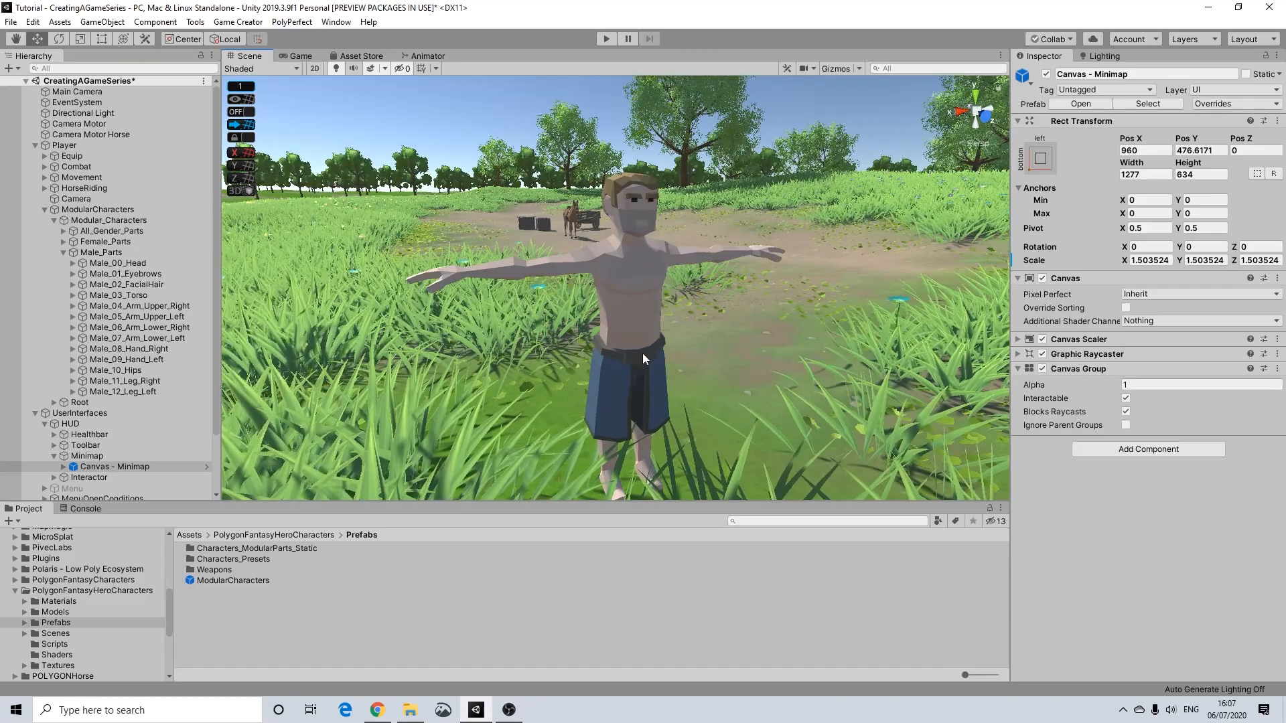
pyautogui.scroll(-3, 572, 340)
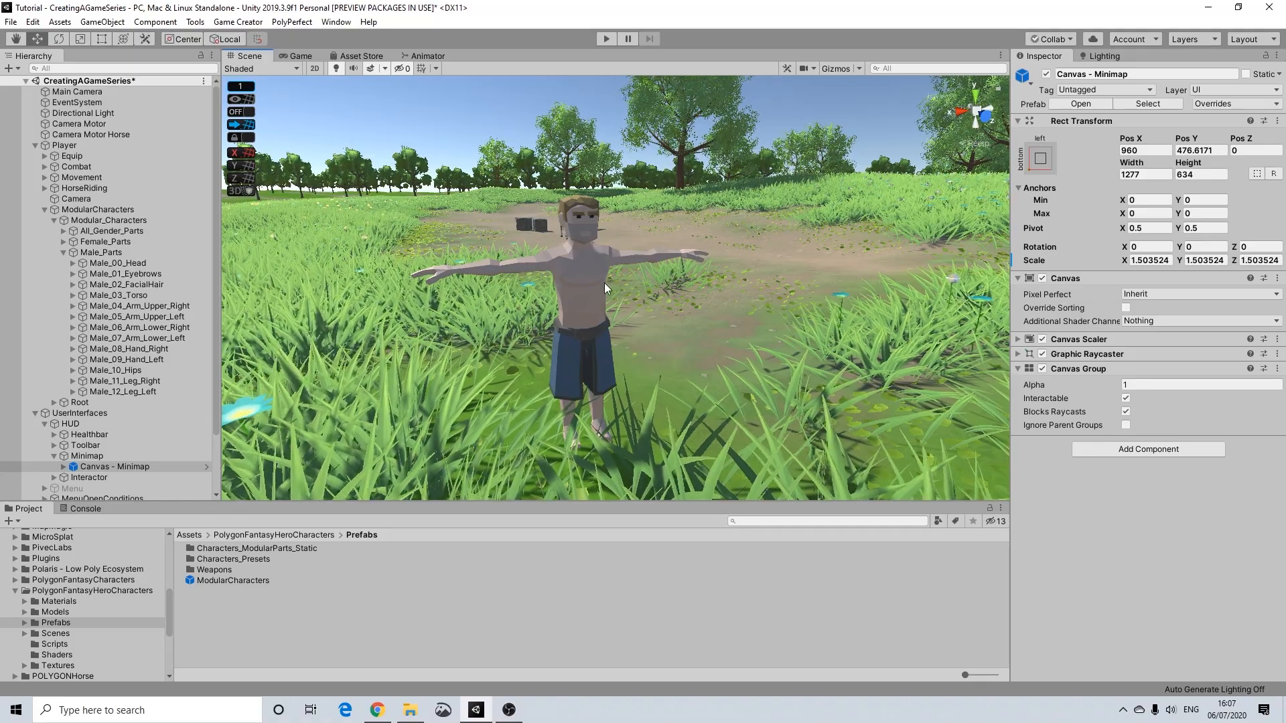
pyautogui.keyDown('alt'); pyautogui.moveTo(657, 289); pyautogui.dragTo(604, 273); pyautogui.keyUp('alt')
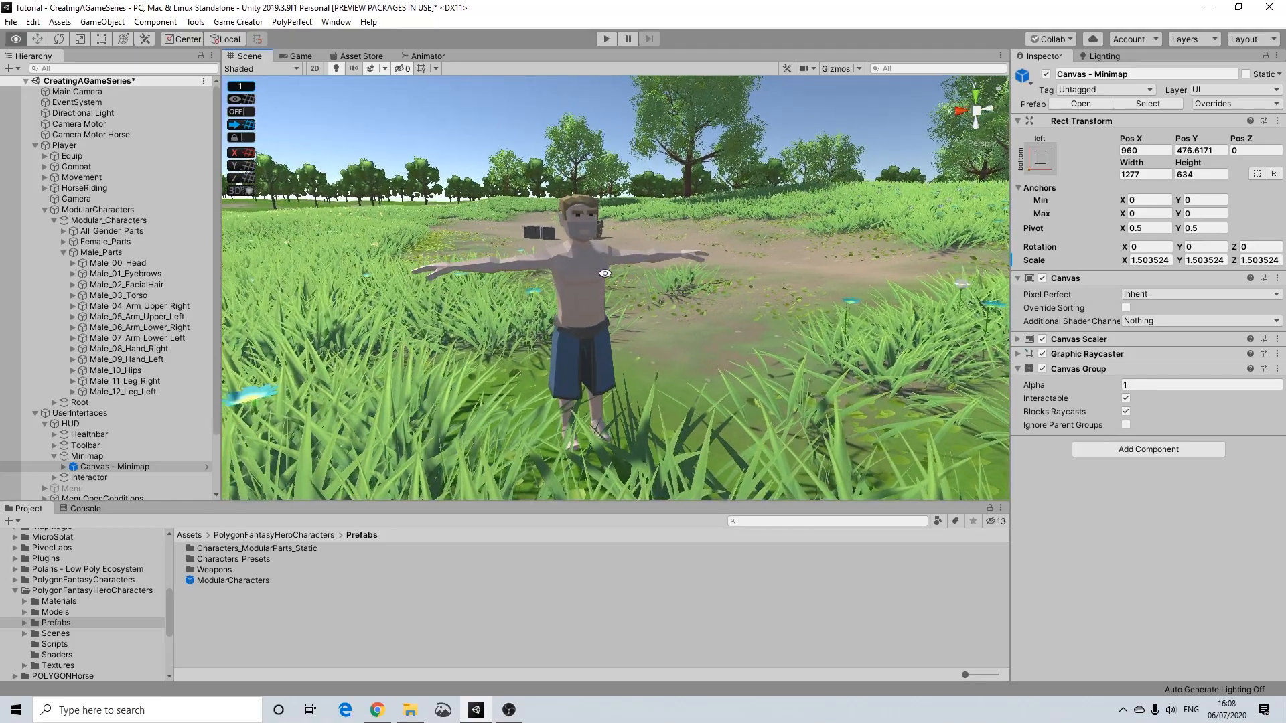
# Step: Collapse ModularCharacters and play-test the scene, running and jumping with the Player toward the horse cart before stopping the game
pyautogui.click(44, 209)
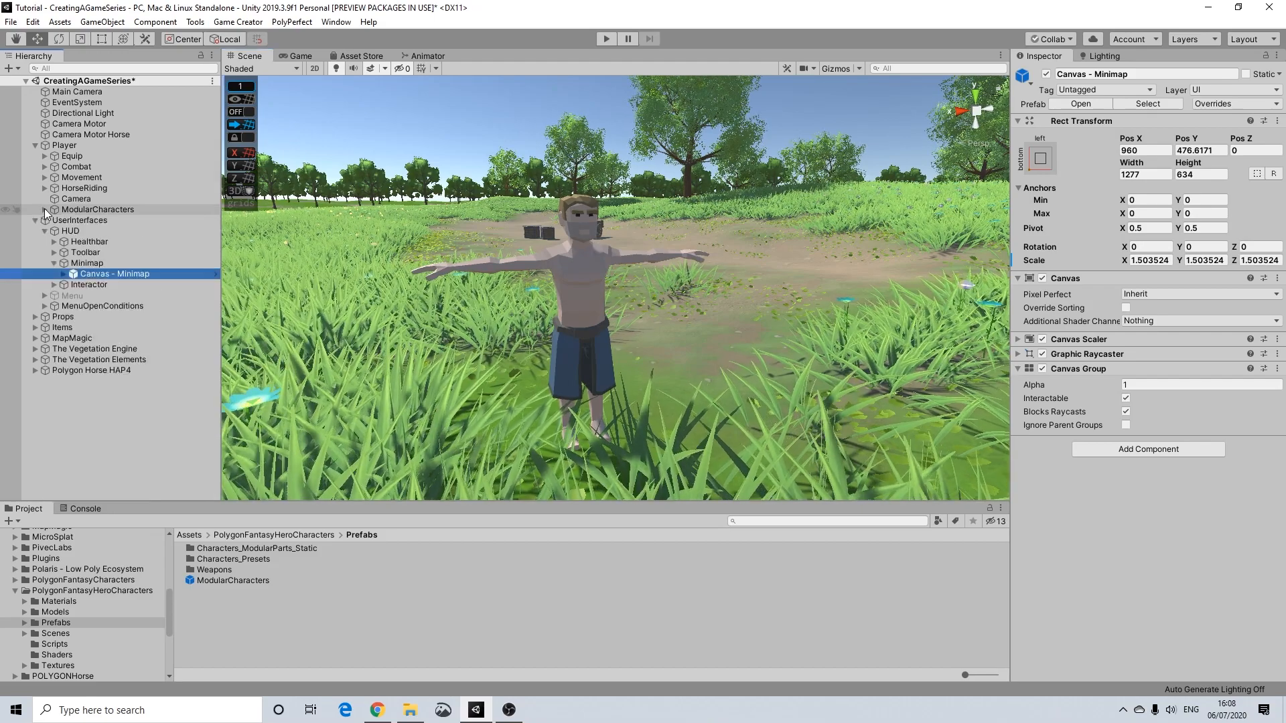
pyautogui.click(607, 38)
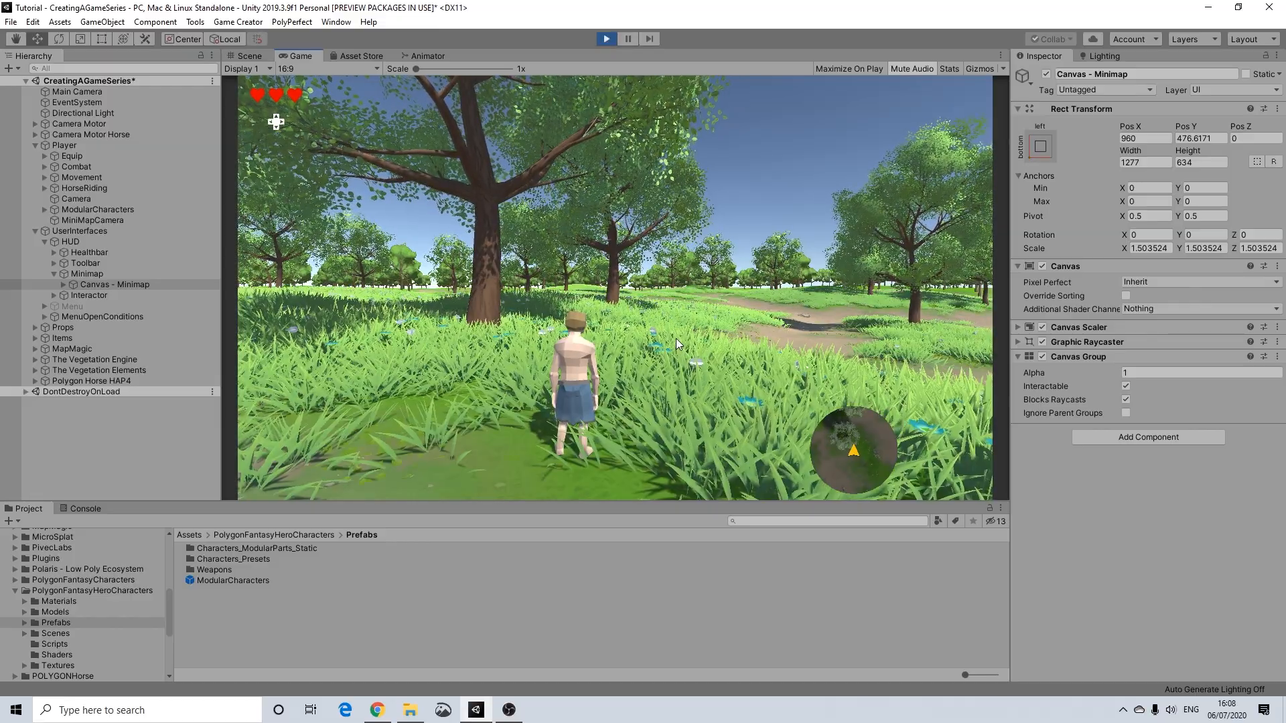
pyautogui.press('d')
pyautogui.press('w')
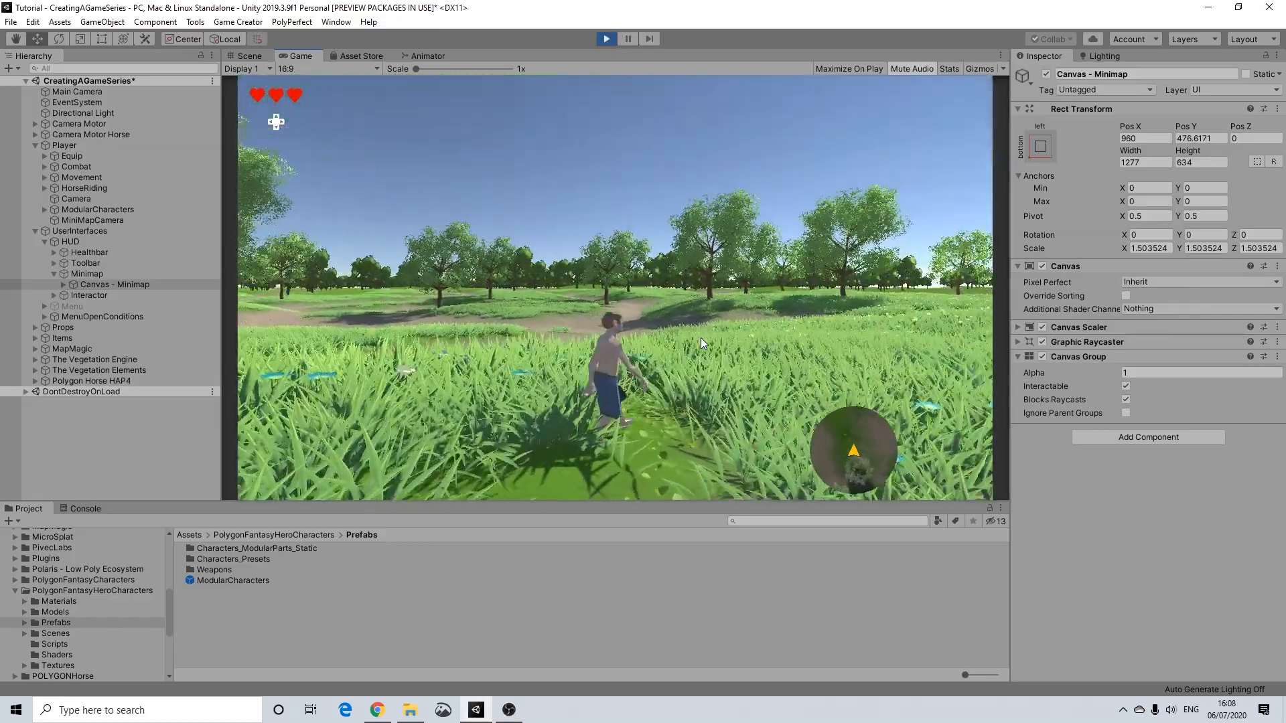
pyautogui.press('w')
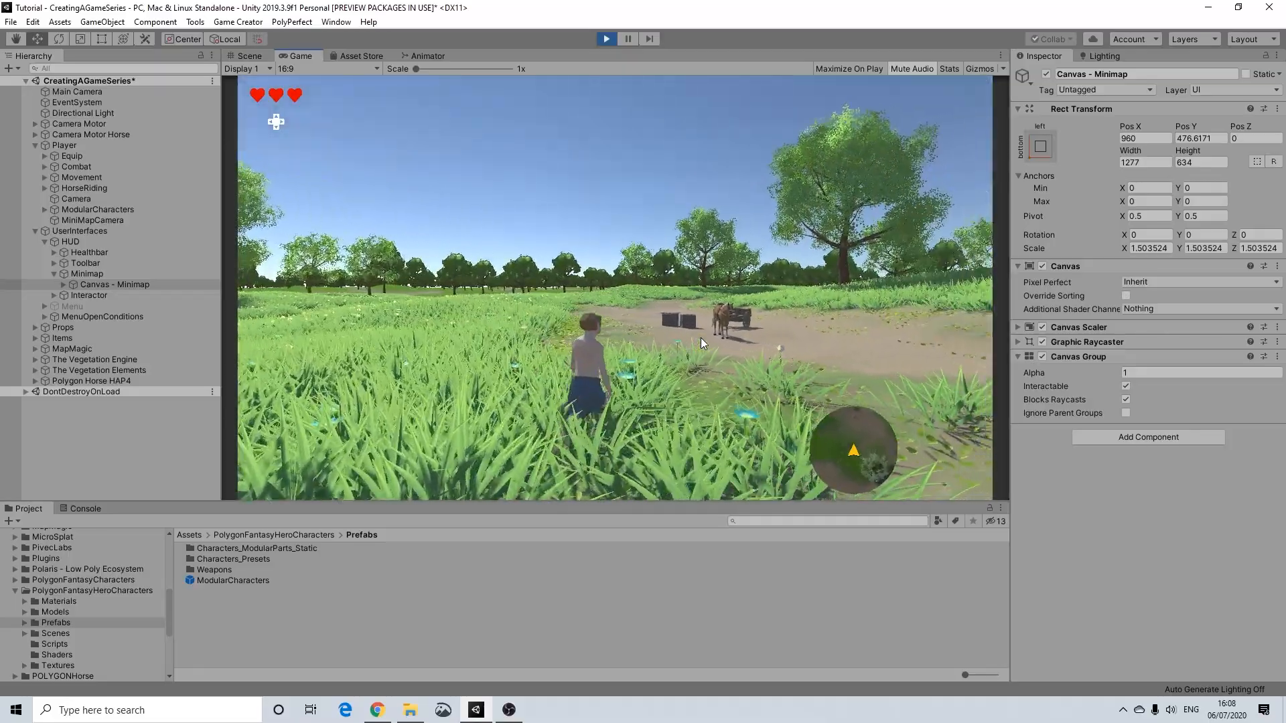
pyautogui.press('w')
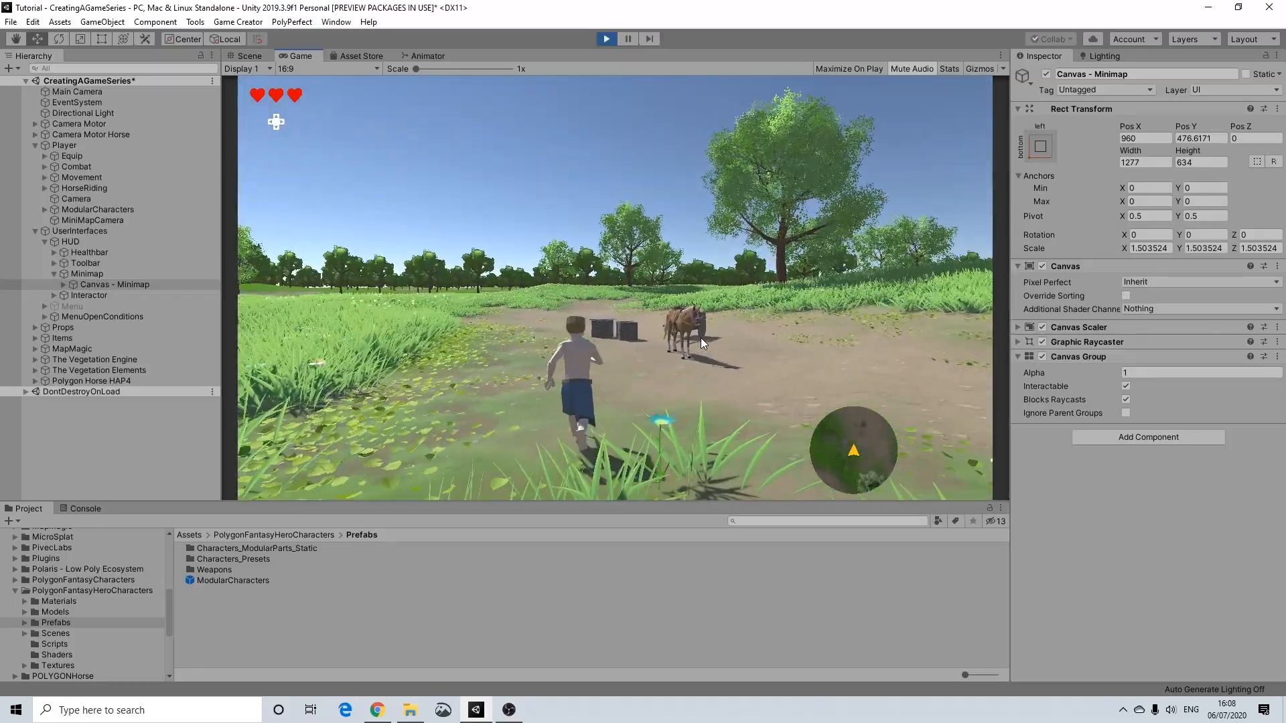
pyautogui.press('w')
pyautogui.press('space')
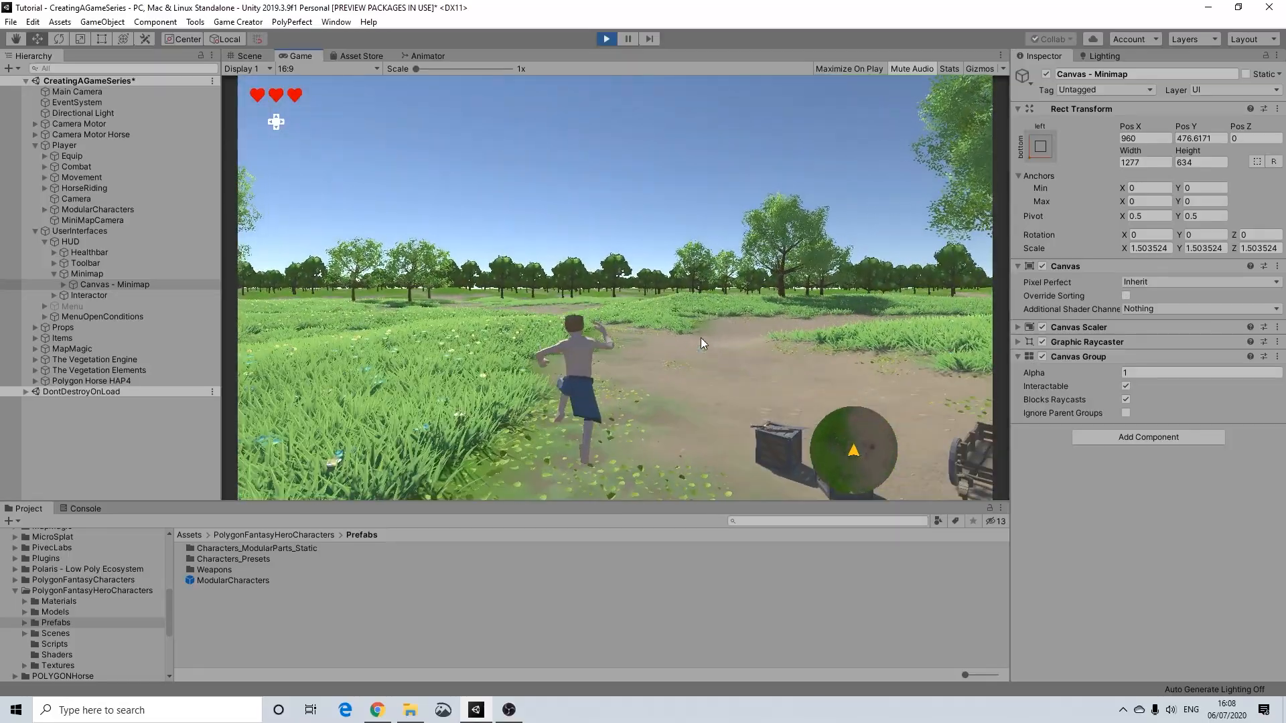
pyautogui.press('w')
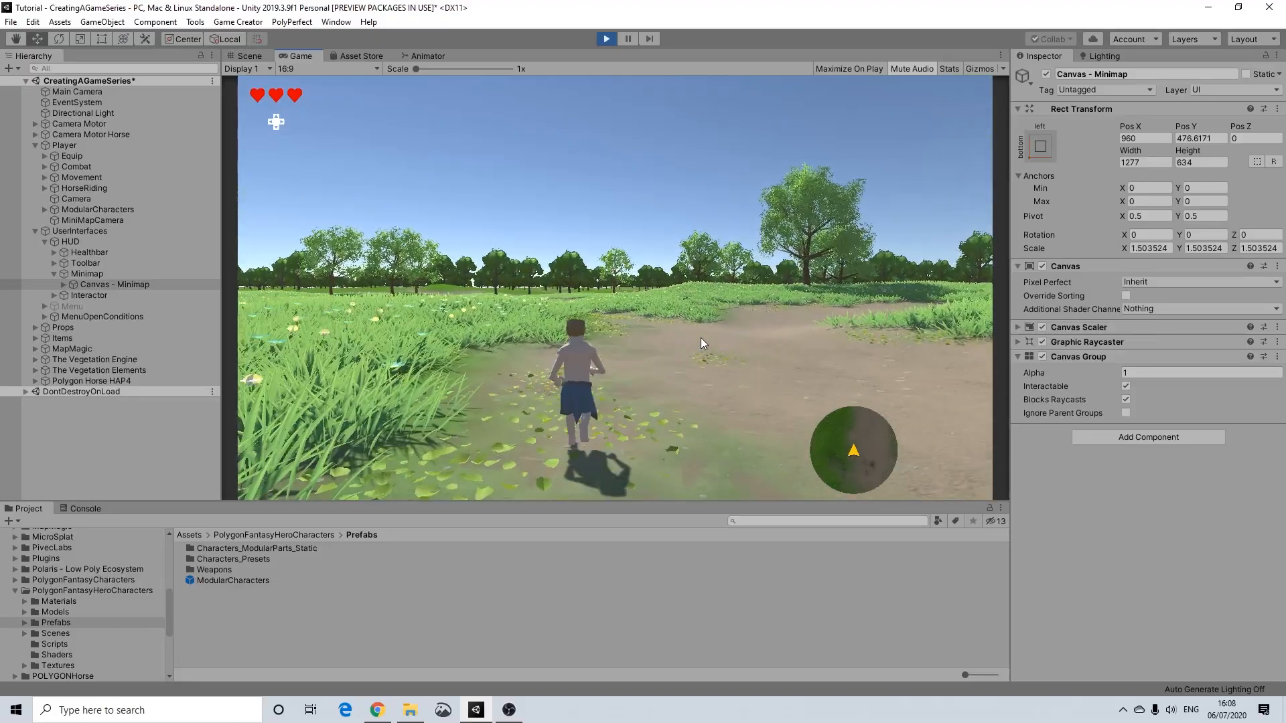
pyautogui.press('d')
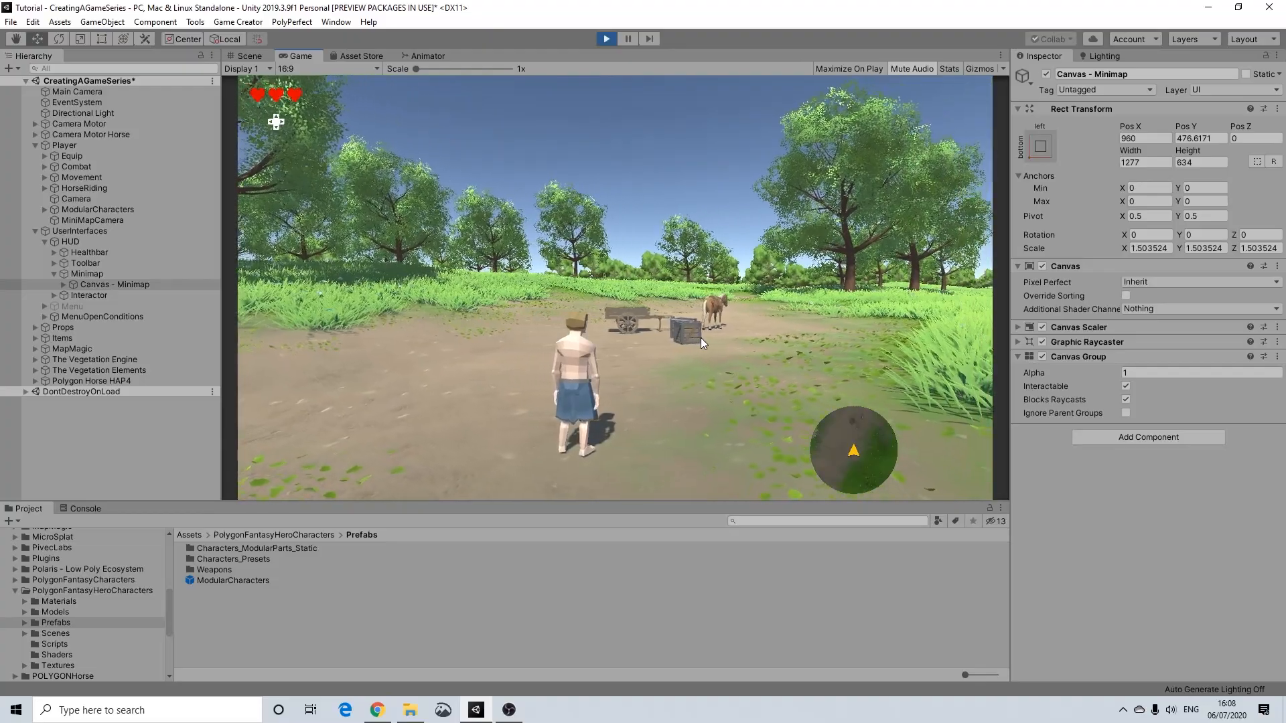
pyautogui.click(605, 39)
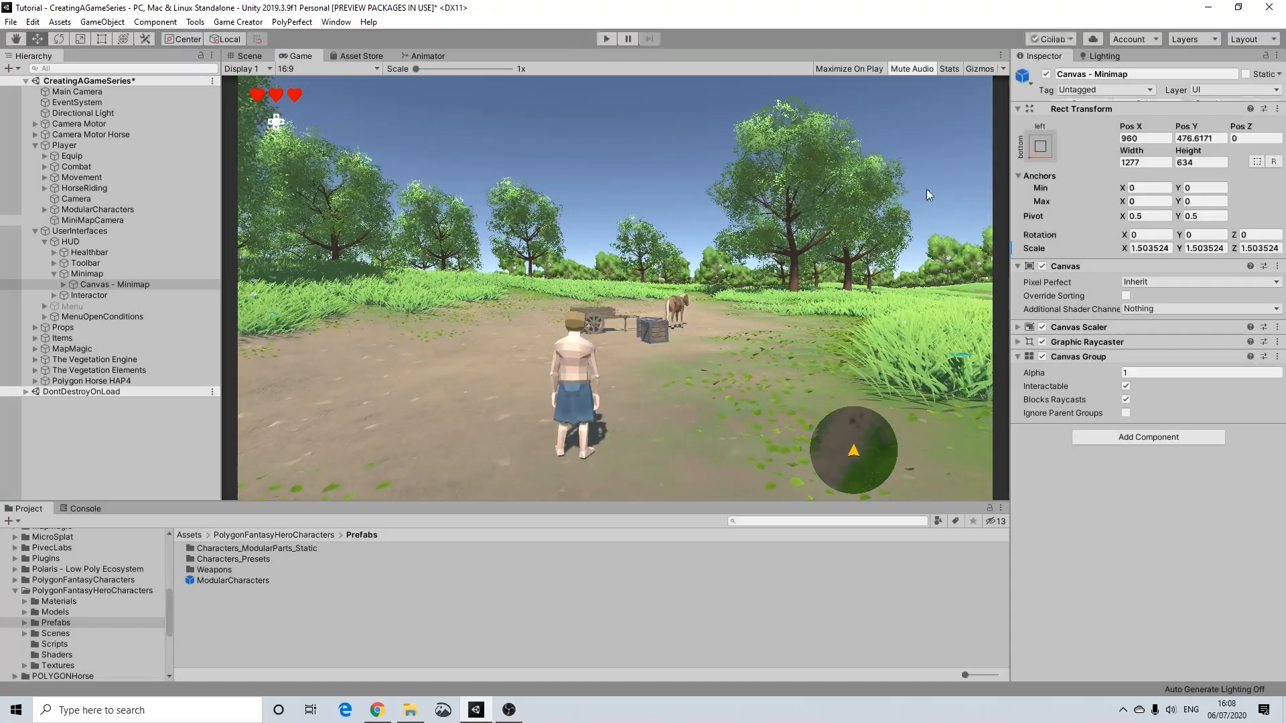
# Step: Switch the Scene view to 2D and deactivate the HUD object under UserInterfaces, collapsing it in the hierarchy
pyautogui.scroll(-6, 685, 289)
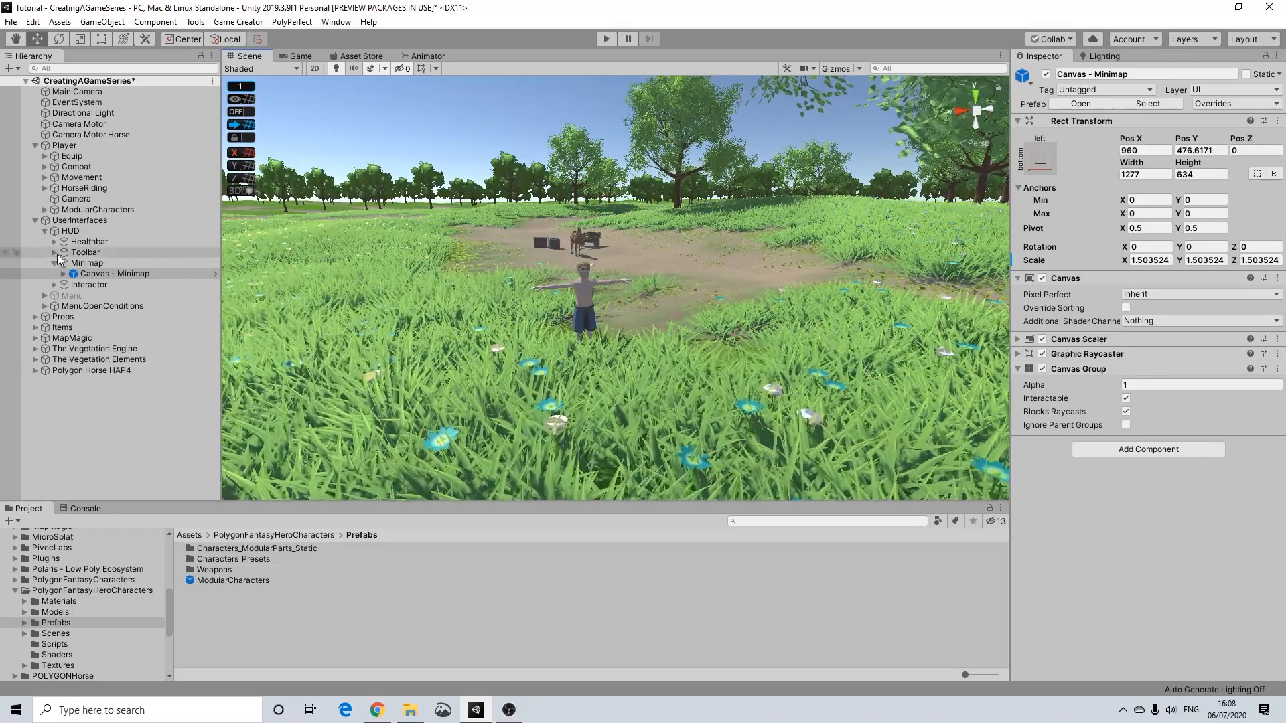
pyautogui.click(54, 263)
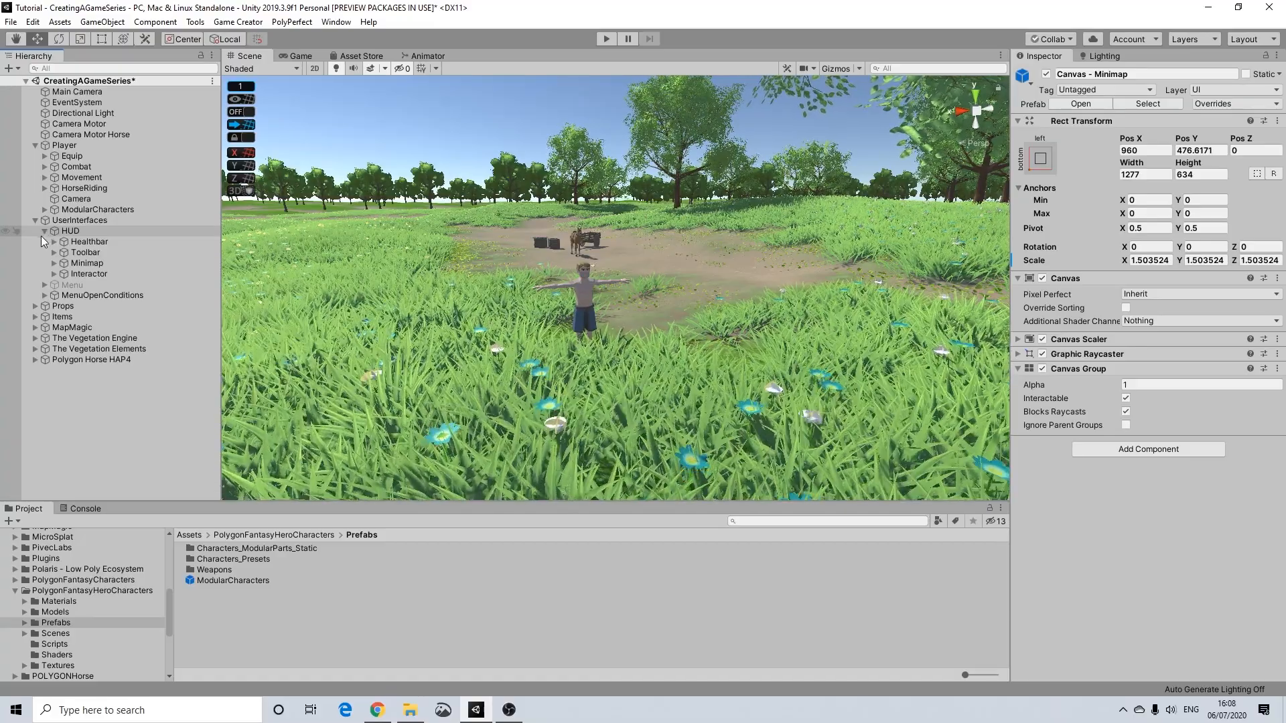
pyautogui.click(319, 66)
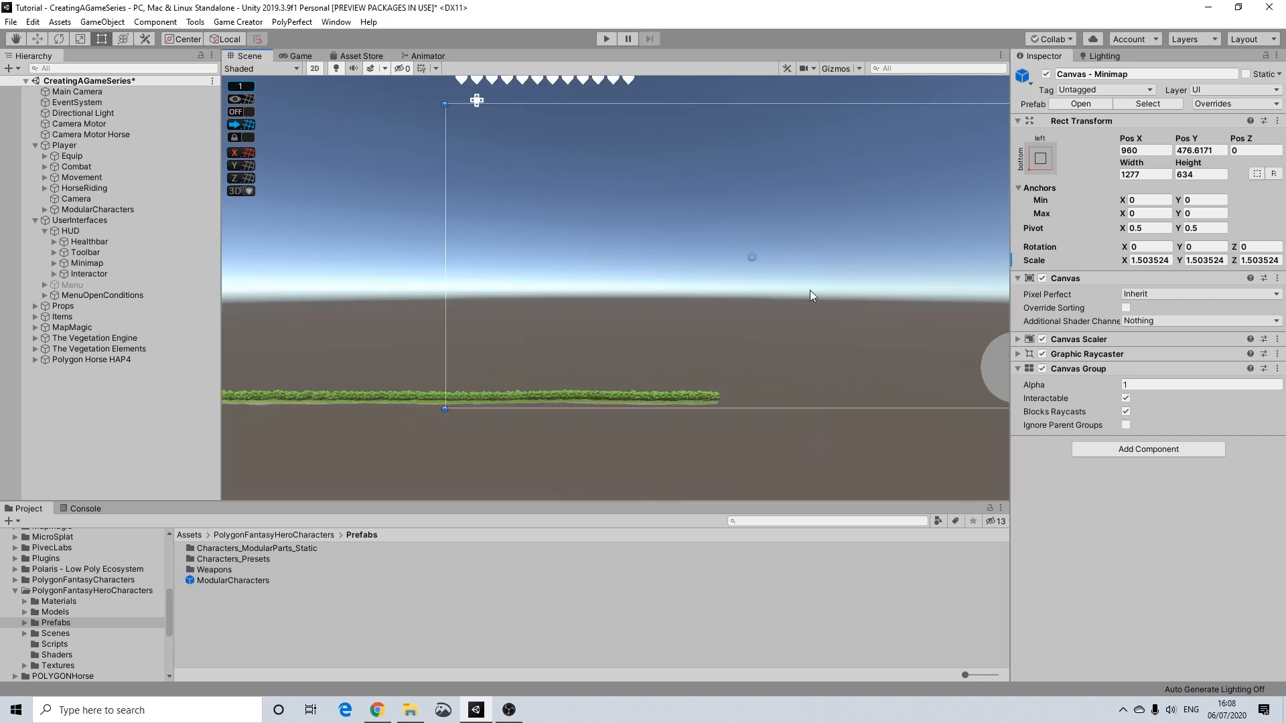
pyautogui.scroll(-3, 811, 292)
pyautogui.moveTo(817, 284); pyautogui.dragTo(753, 317, button='middle')
pyautogui.scroll(2, 745, 299)
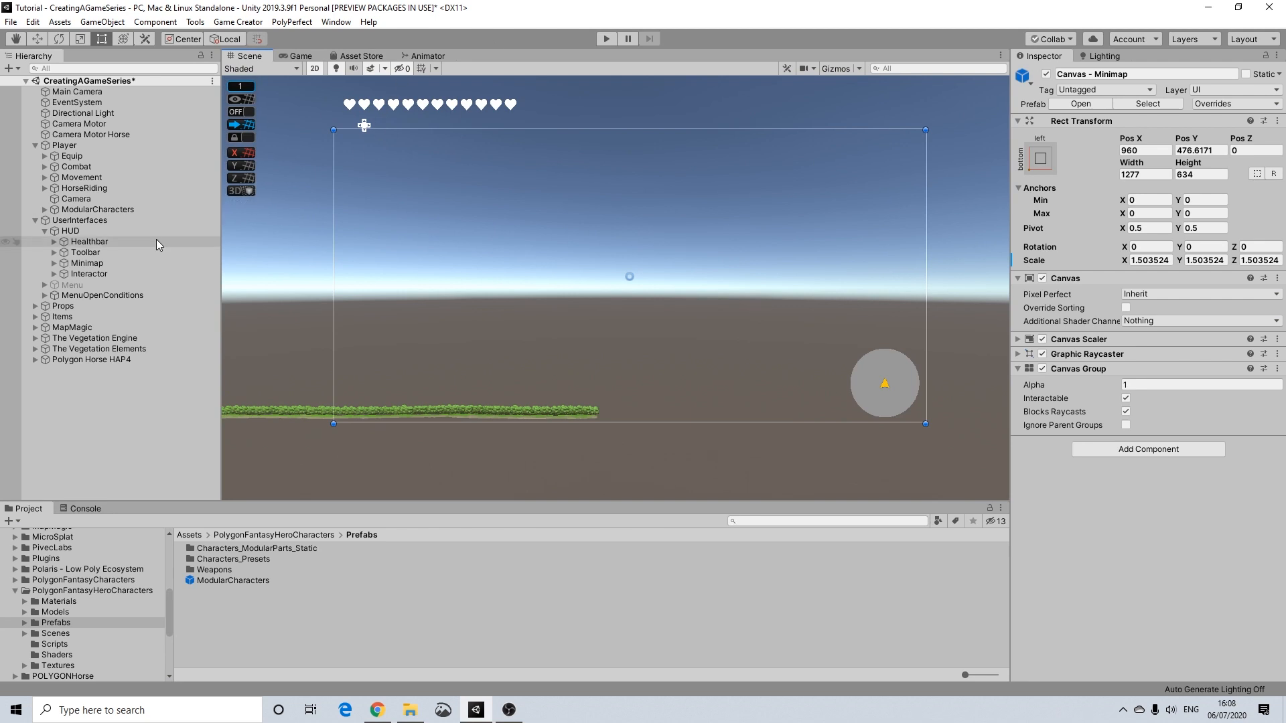
pyautogui.click(70, 232)
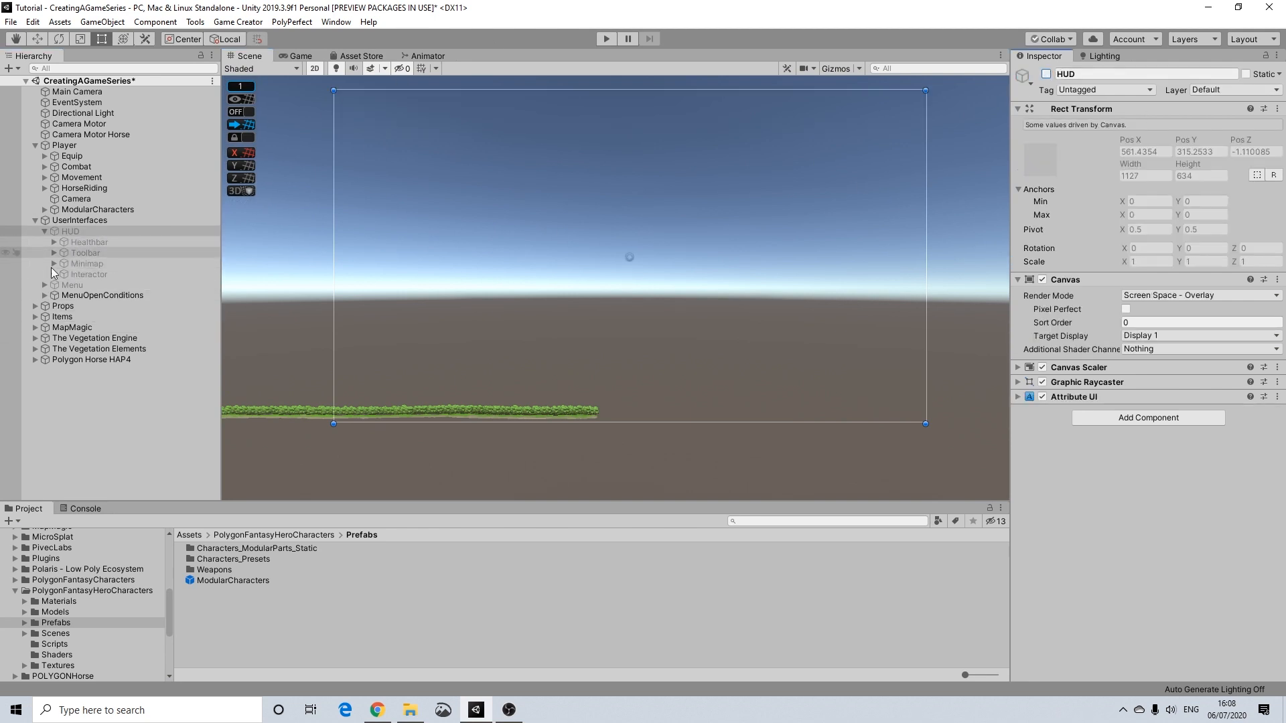
pyautogui.click(45, 229)
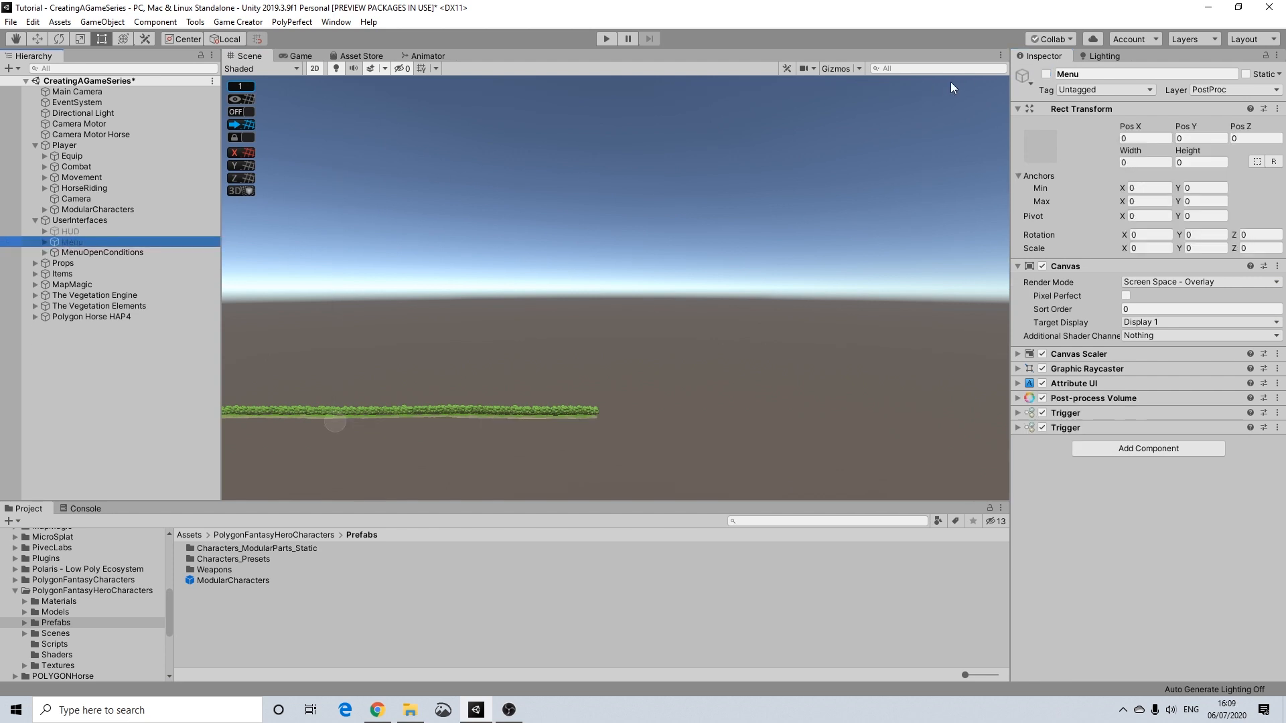
# Step: Activate the Menu object, deactivating its InventoryTab and activating its SystemTab
pyautogui.click(1046, 74)
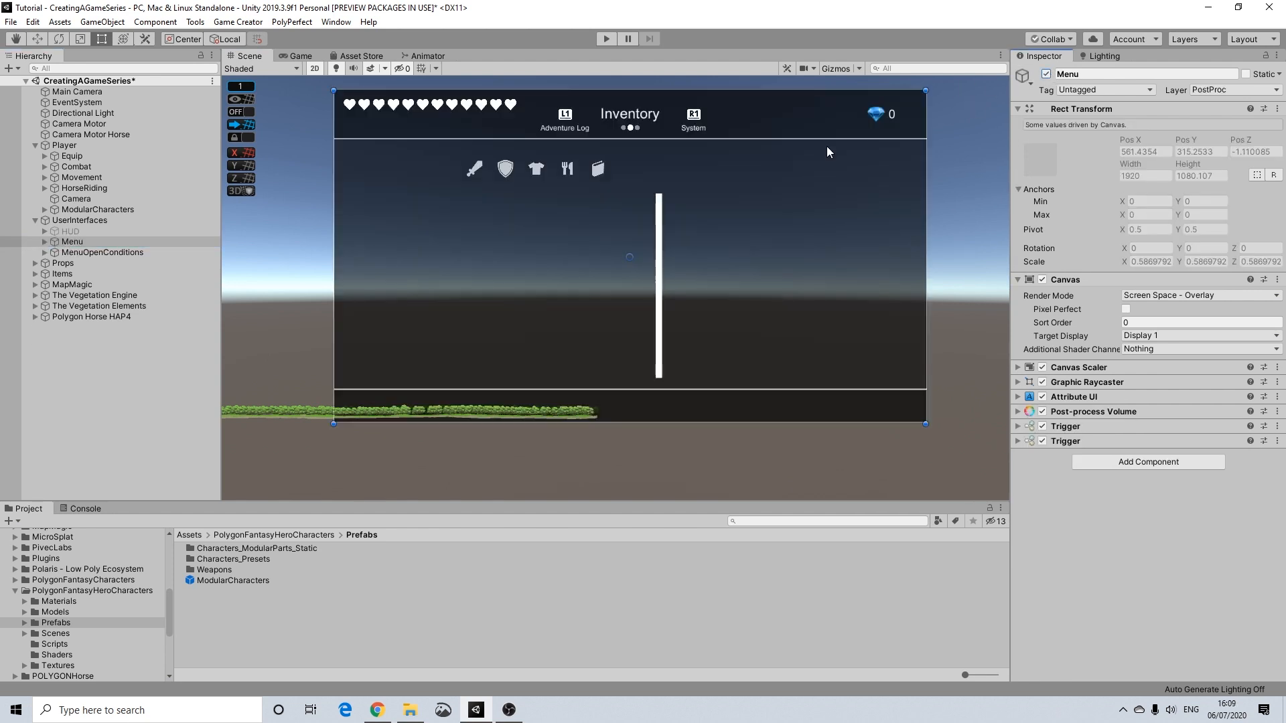
pyautogui.click(45, 242)
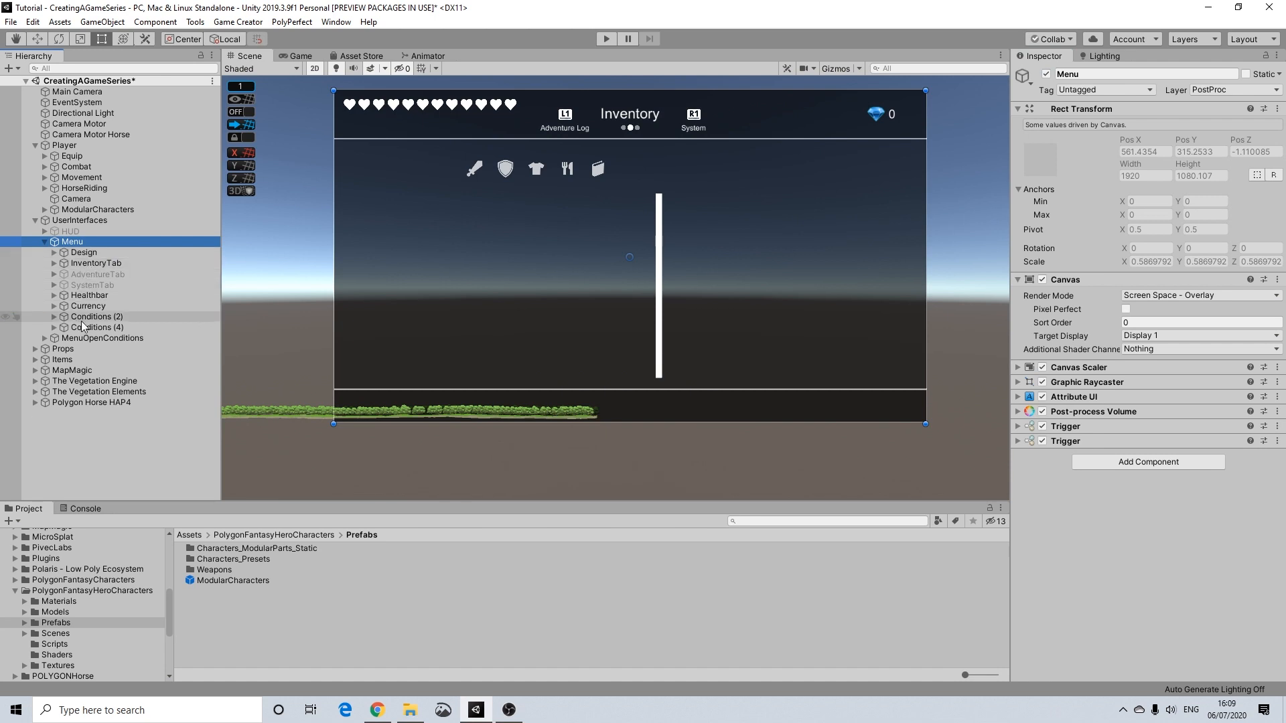
pyautogui.click(95, 264)
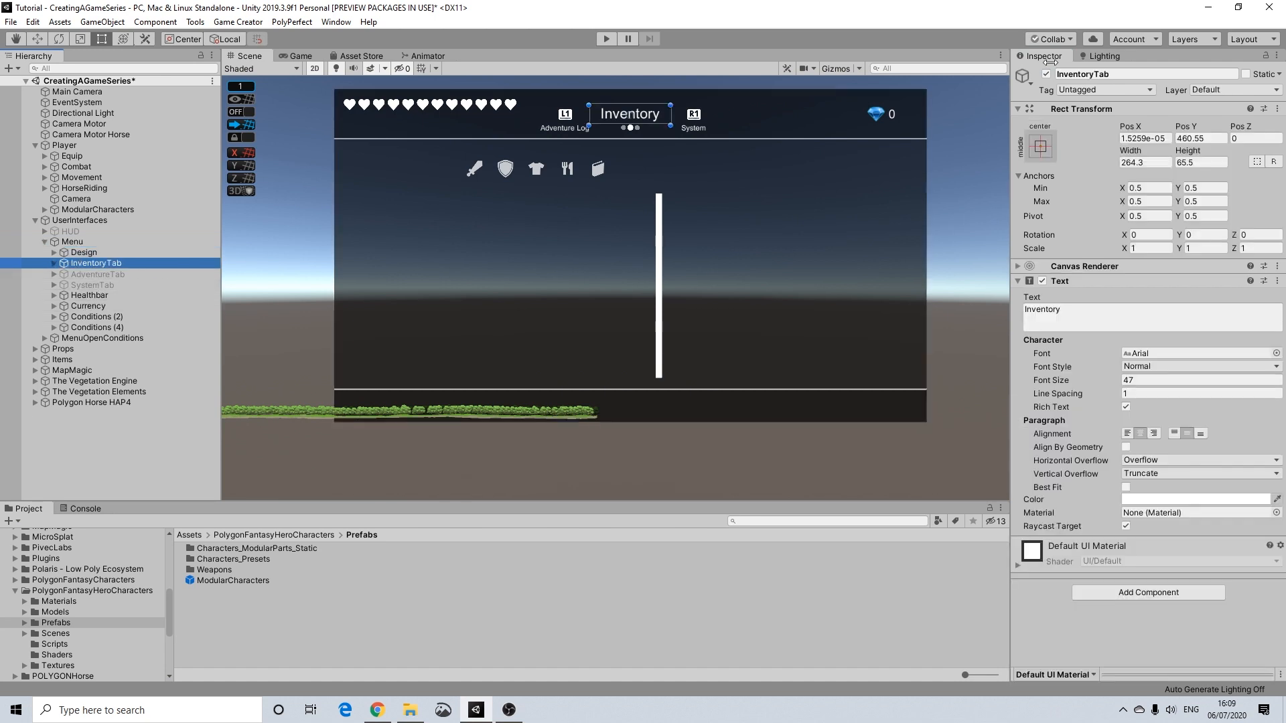
pyautogui.click(1046, 74)
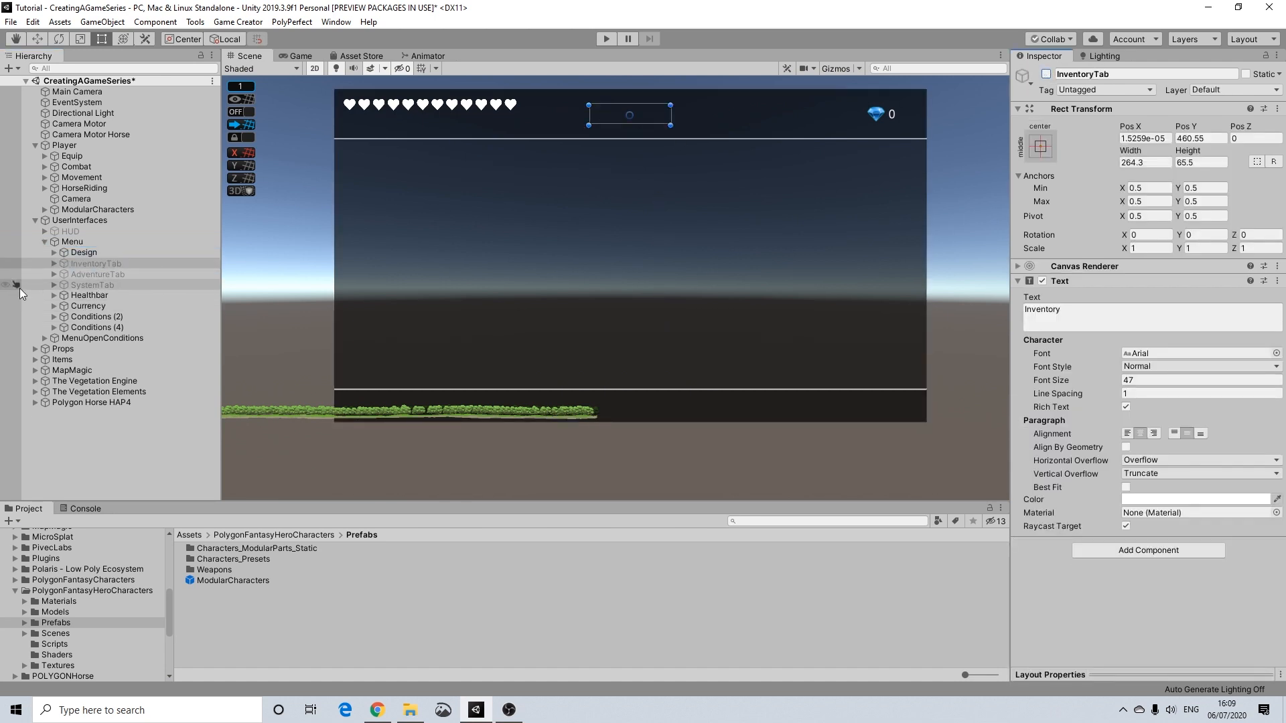
pyautogui.click(57, 284)
pyautogui.click(1046, 74)
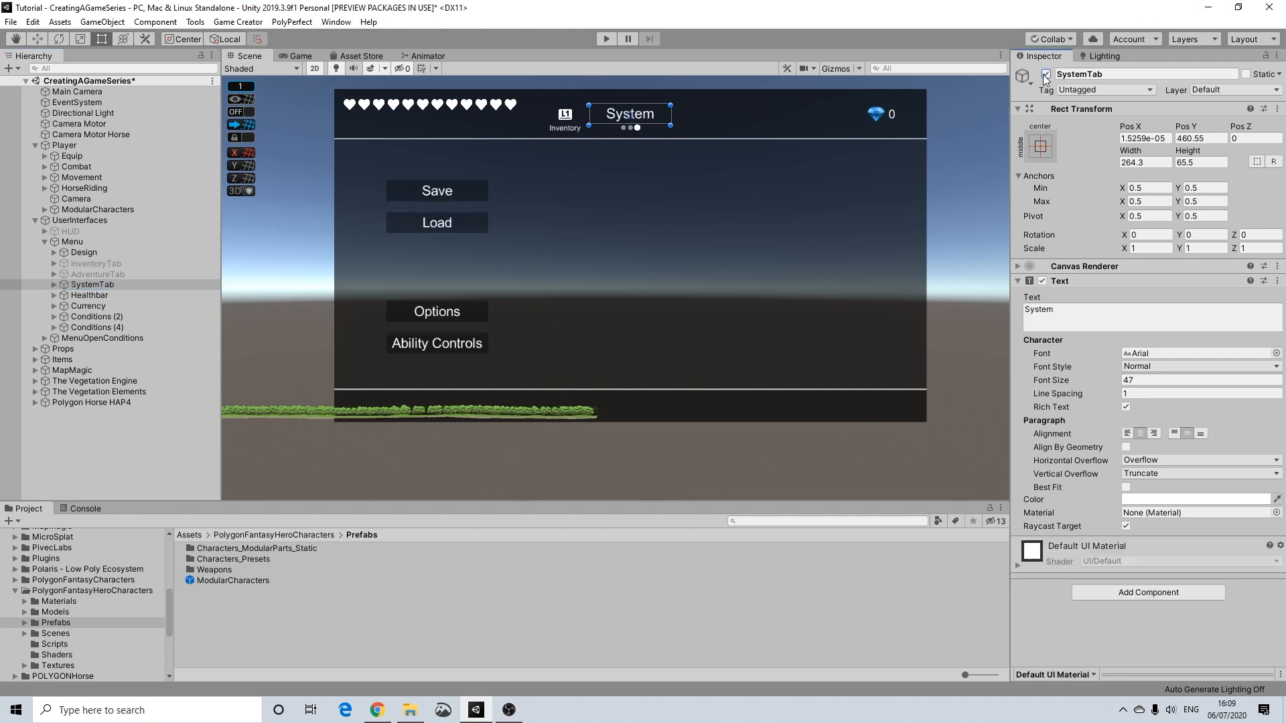
# Step: Rename the AbilityButton object inside SystemTab as ChangeButton
pyautogui.click(54, 284)
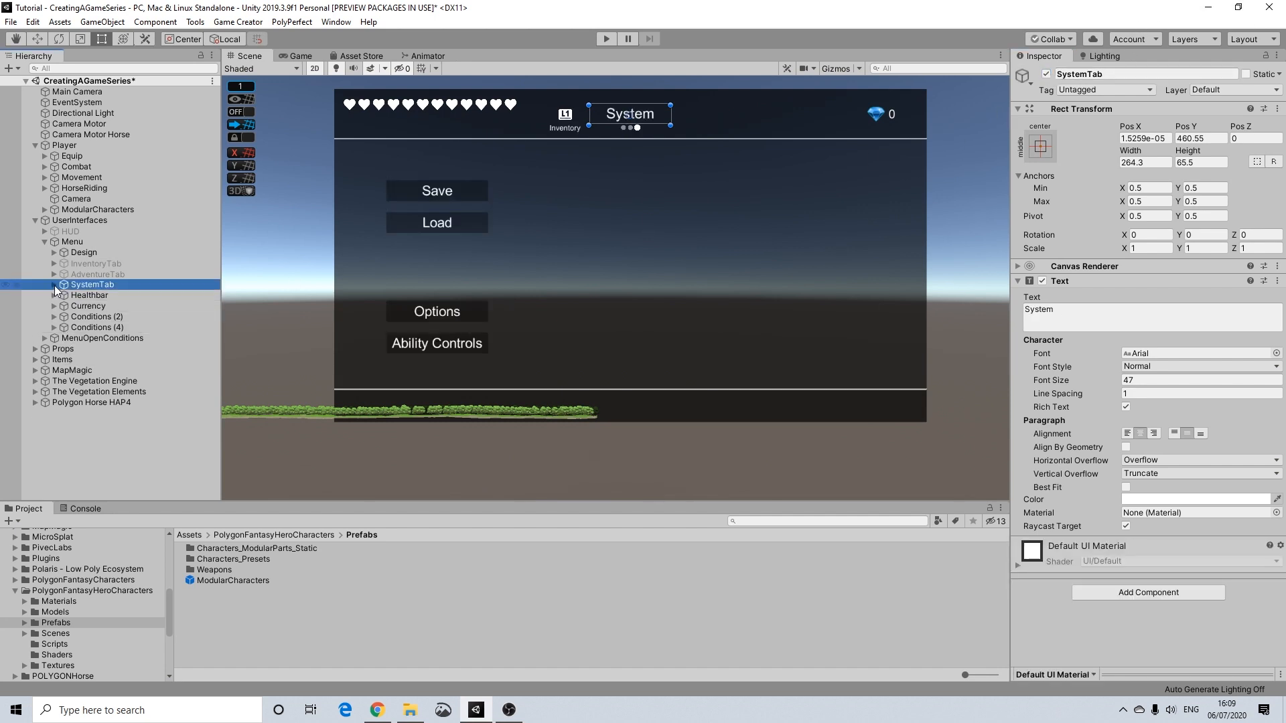
pyautogui.click(87, 348)
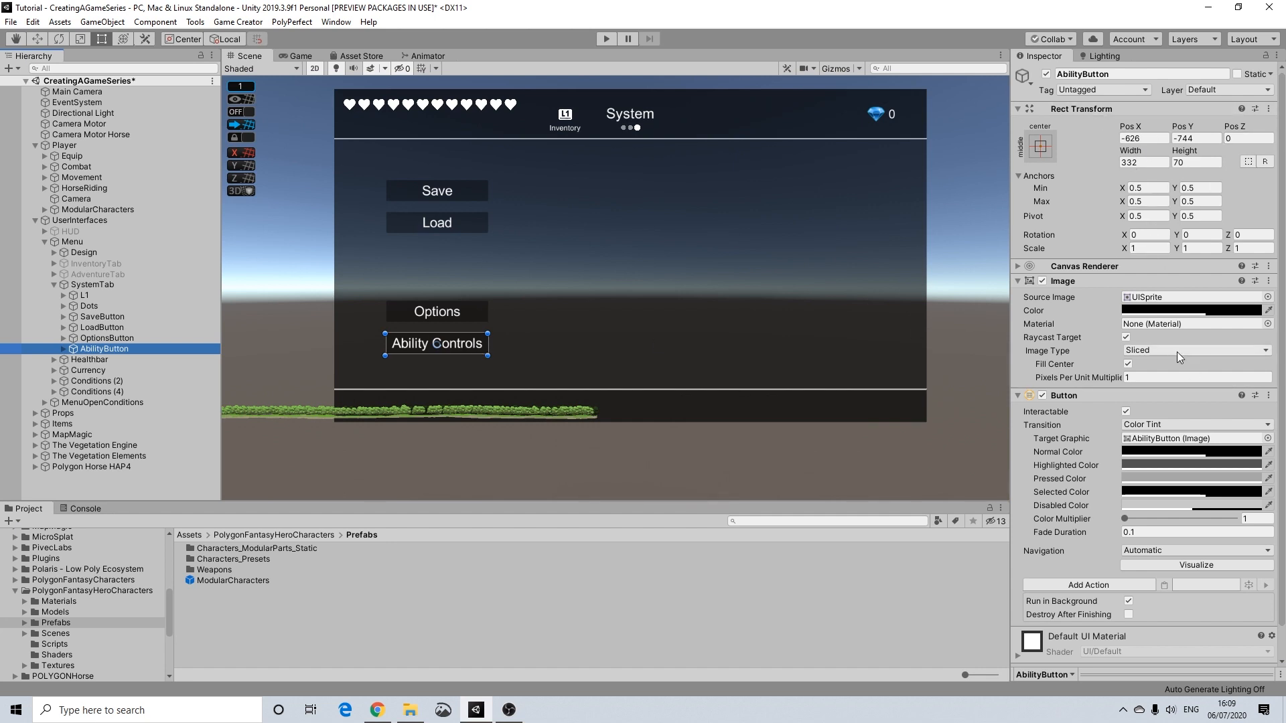
pyautogui.click(1081, 74)
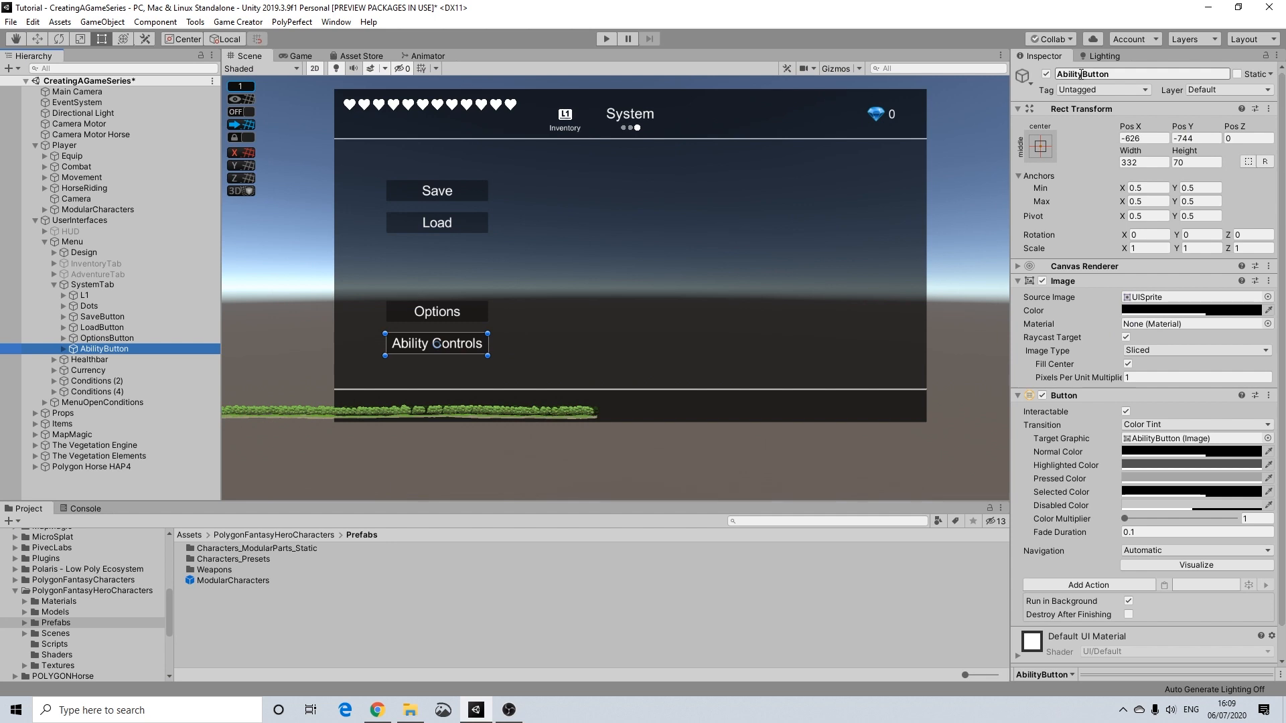
pyautogui.click(1115, 74)
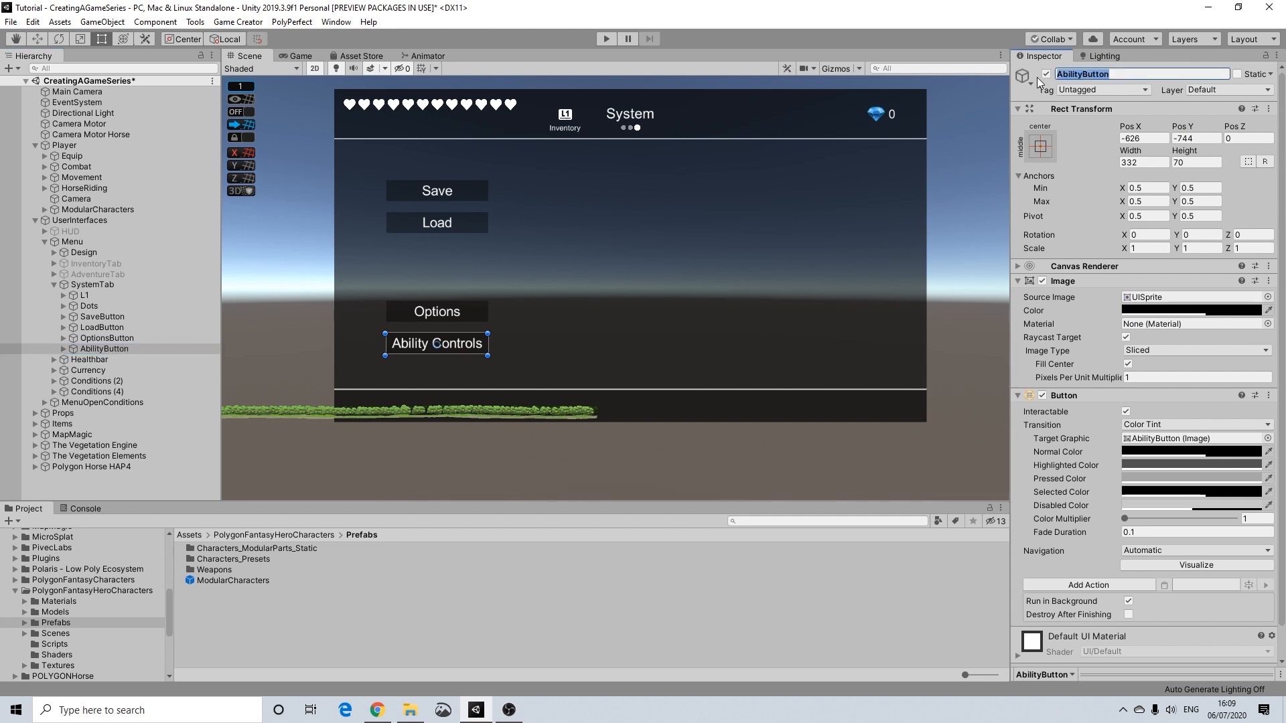
pyautogui.write('Vi')
pyautogui.press('BackSpace')
pyautogui.write('ChangeButton')
pyautogui.press('Return')
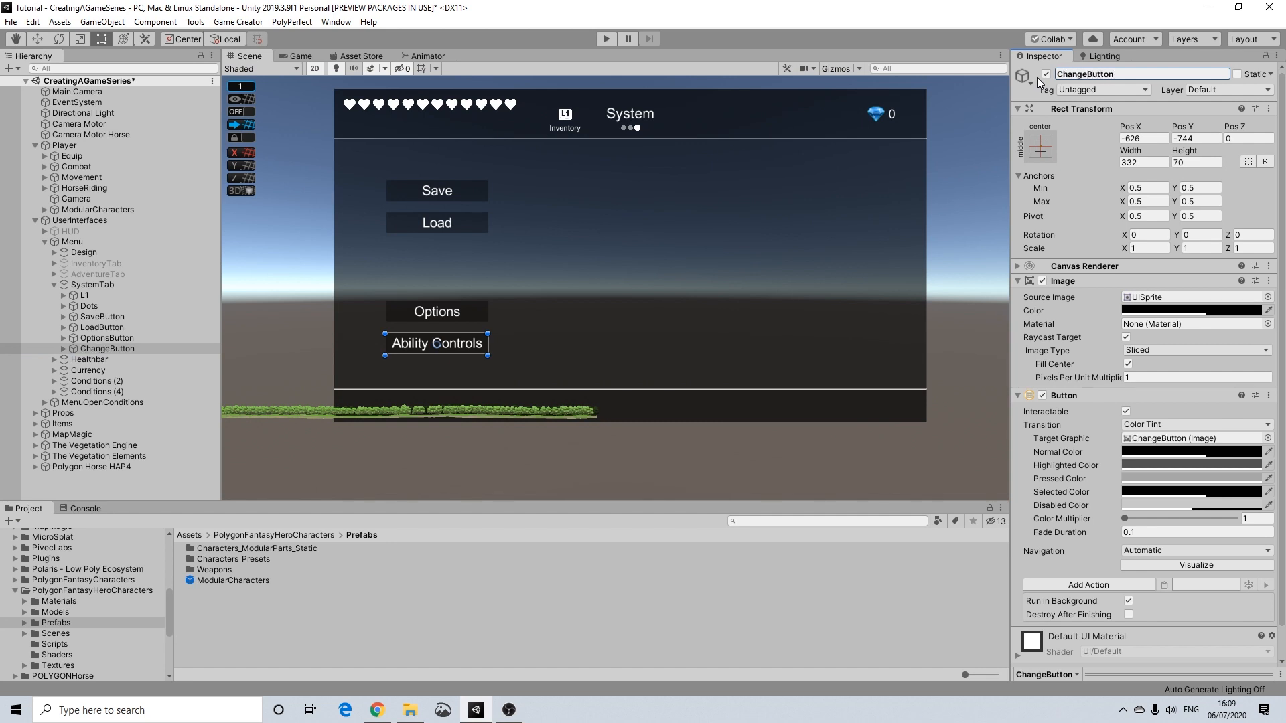
# Step: Change the label text of ChangeButton to "Change Character"
pyautogui.click(64, 349)
pyautogui.click(99, 360)
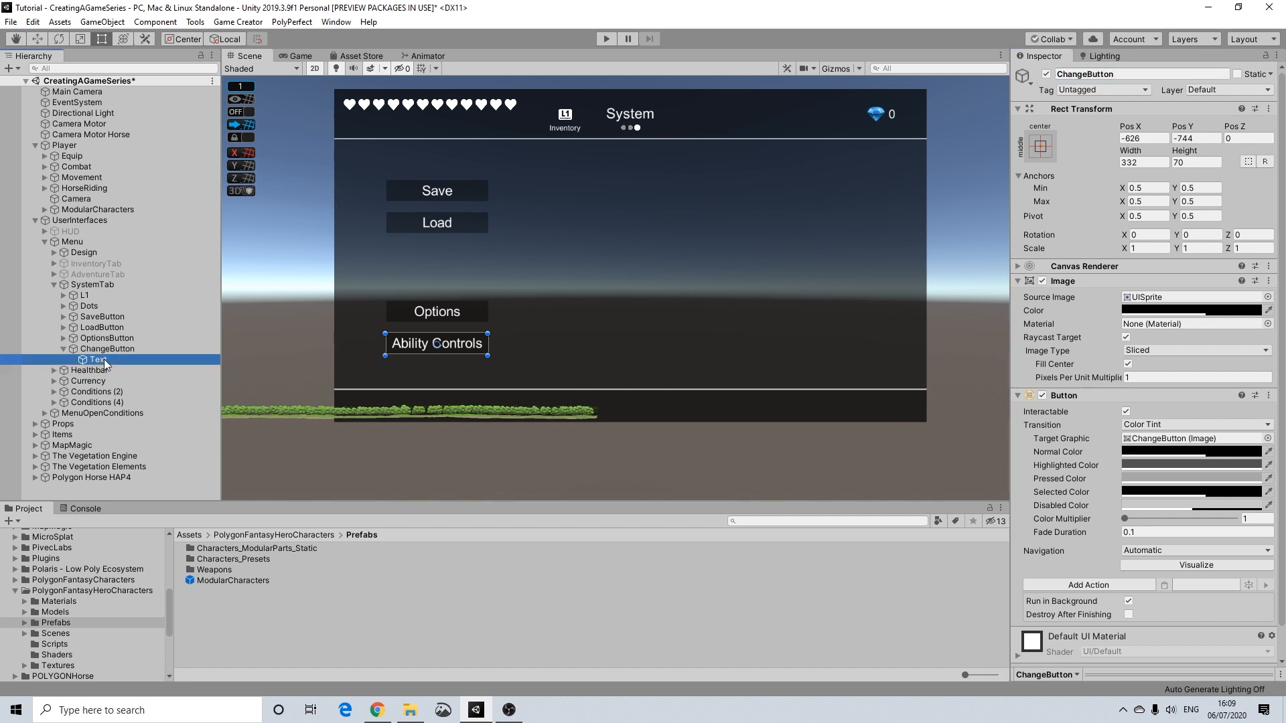
pyautogui.click(1091, 317)
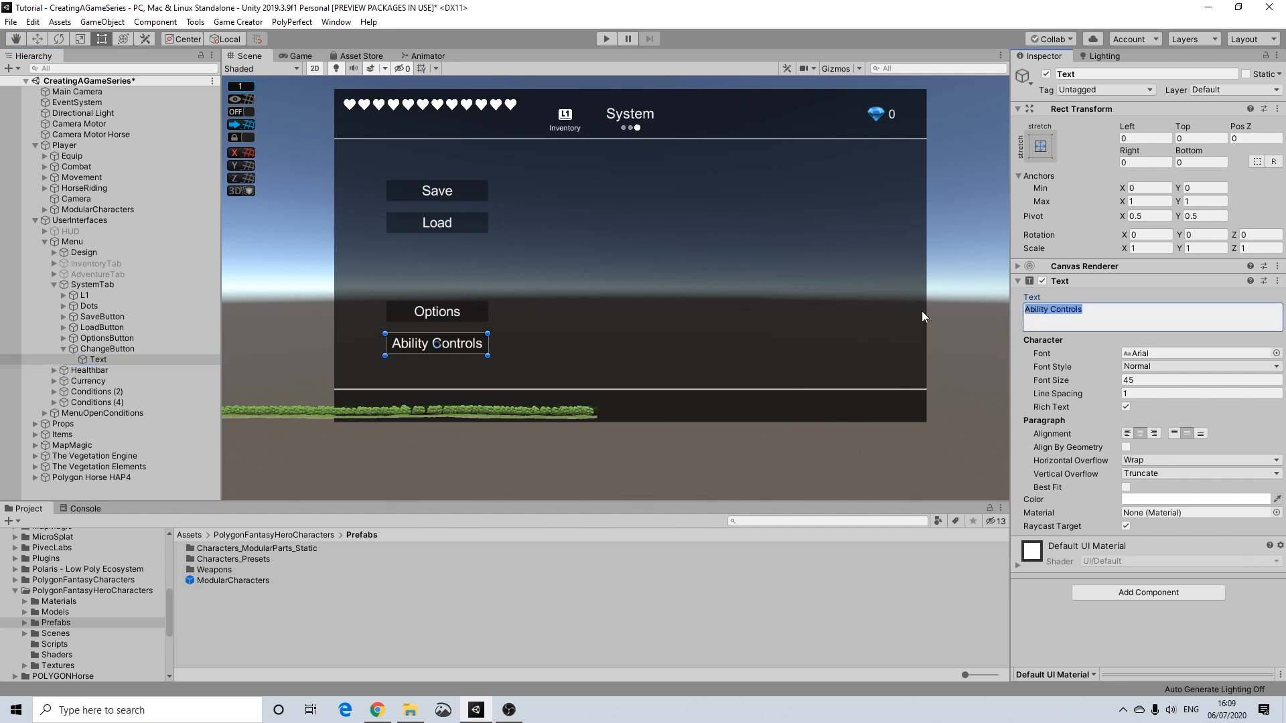
pyautogui.write('Change ')
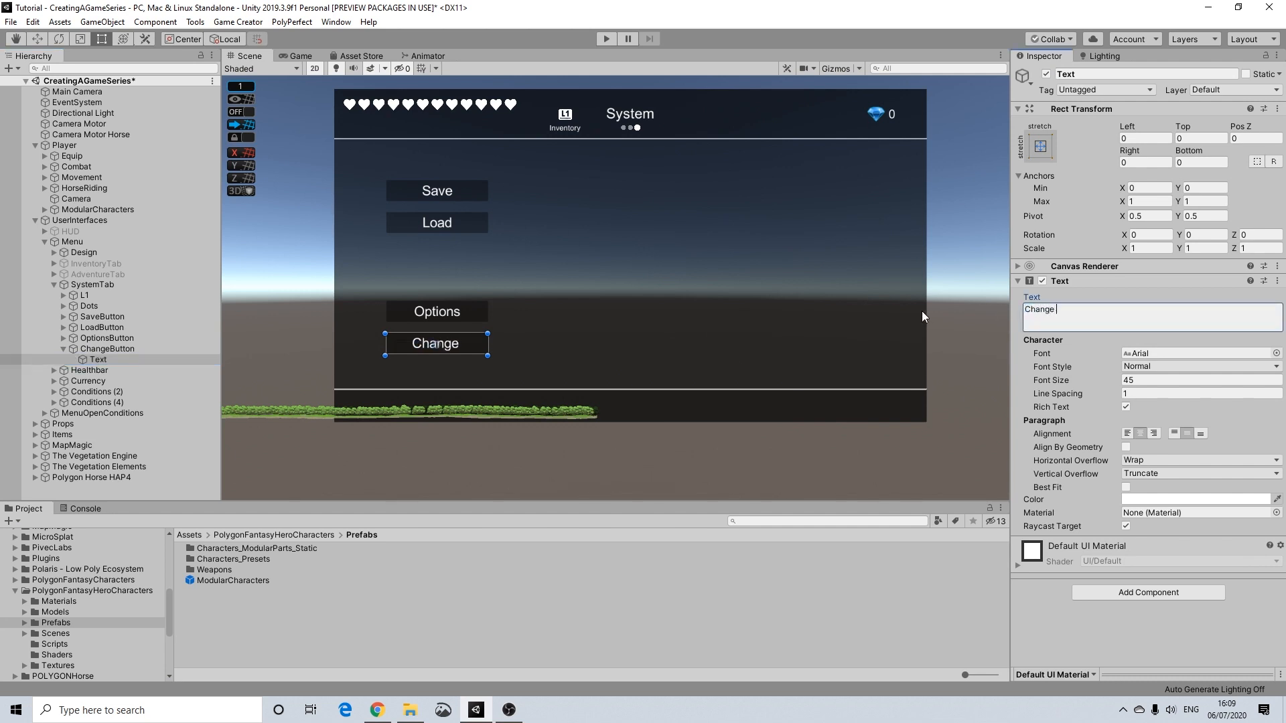
pyautogui.write('Character')
# Step: Set the Change Character label's horizontal overflow to Overflow and reduce its font size to 38 so it fits the button
pyautogui.click(1091, 379)
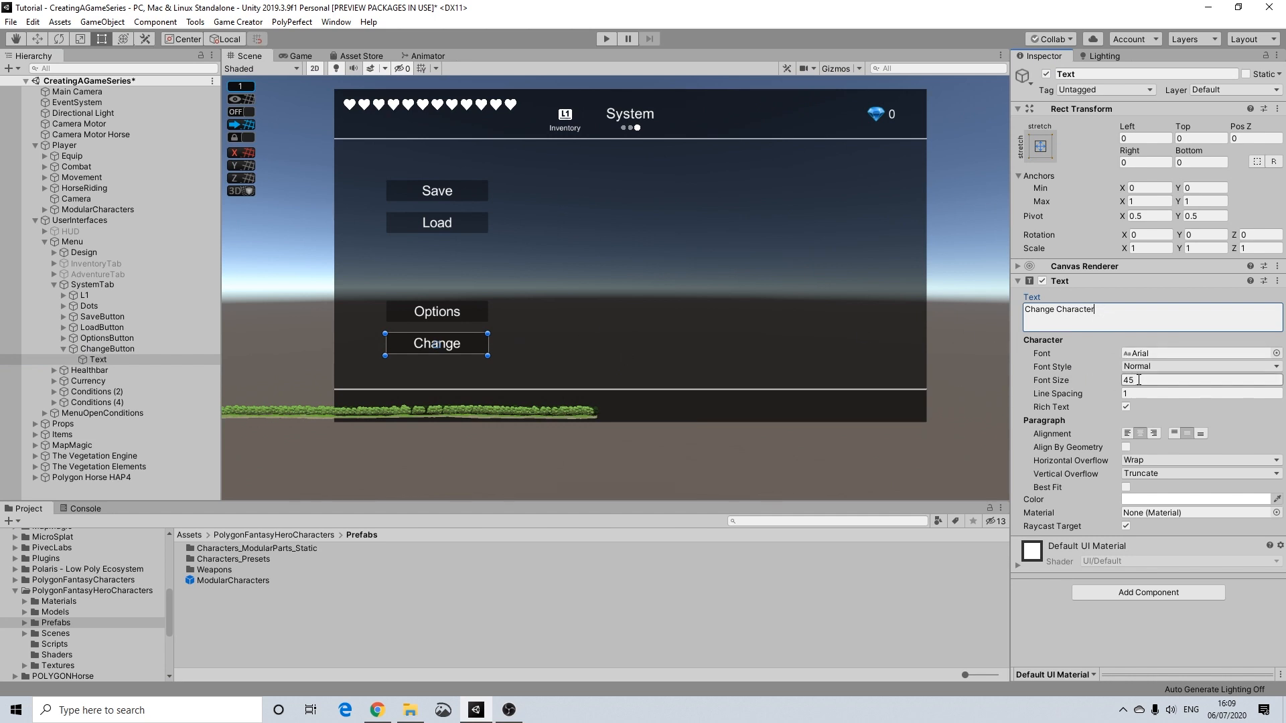
pyautogui.write('43')
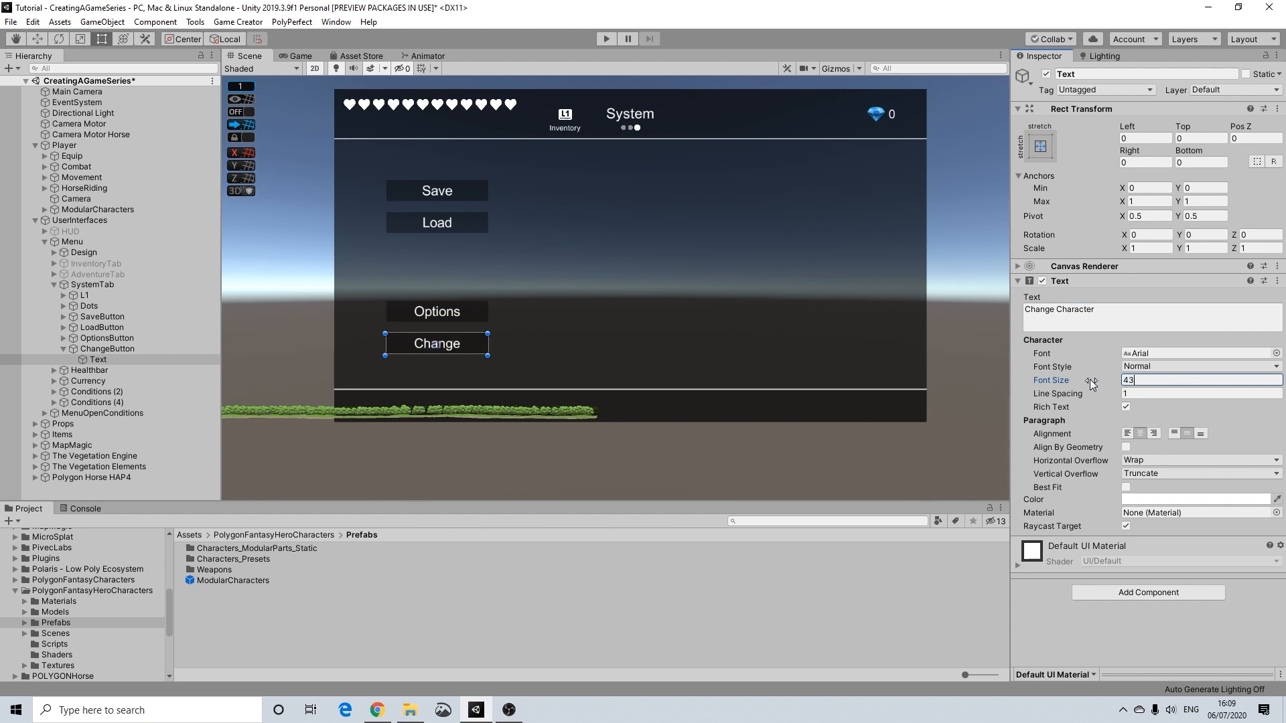
pyautogui.click(1138, 460)
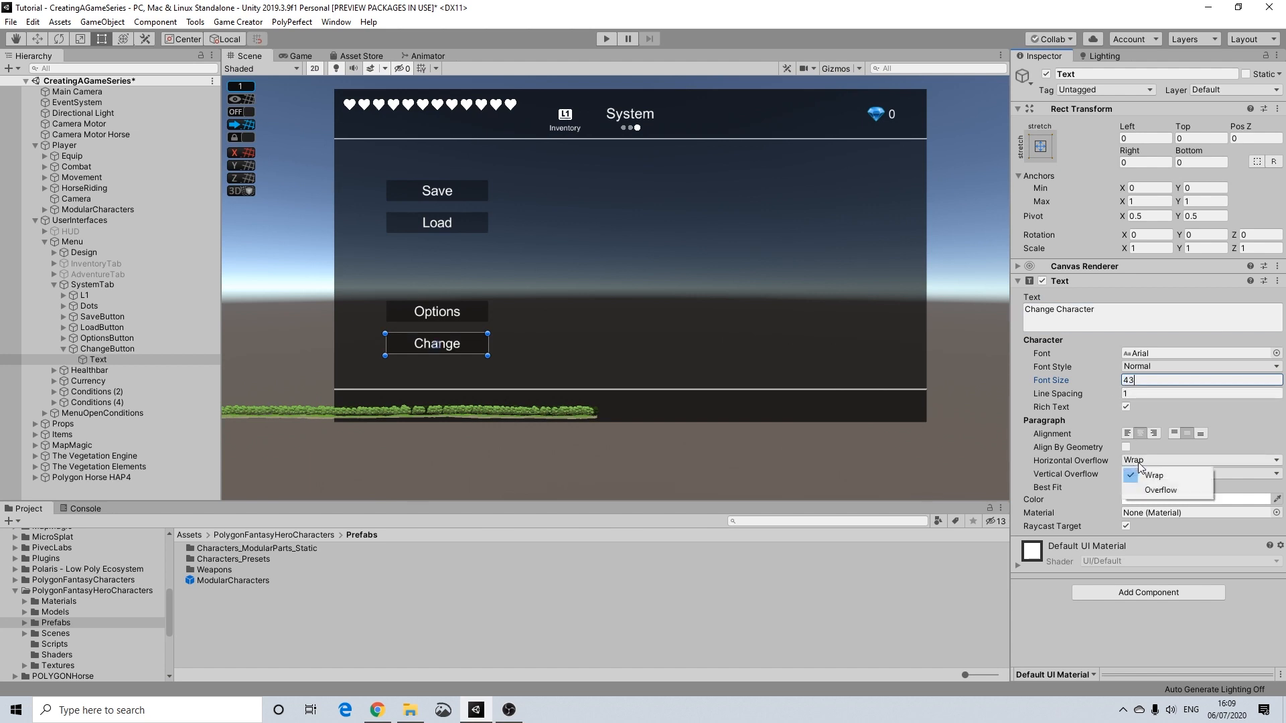
pyautogui.click(1139, 489)
pyautogui.click(1058, 379)
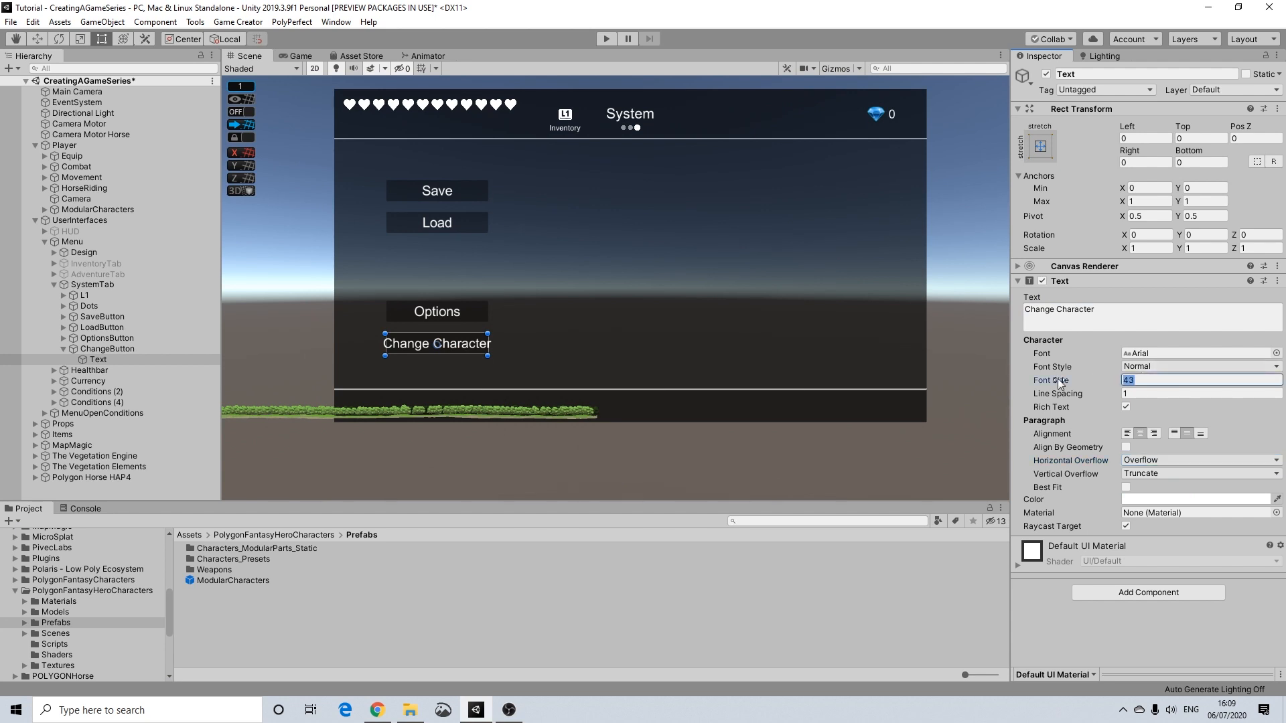
pyautogui.write('40')
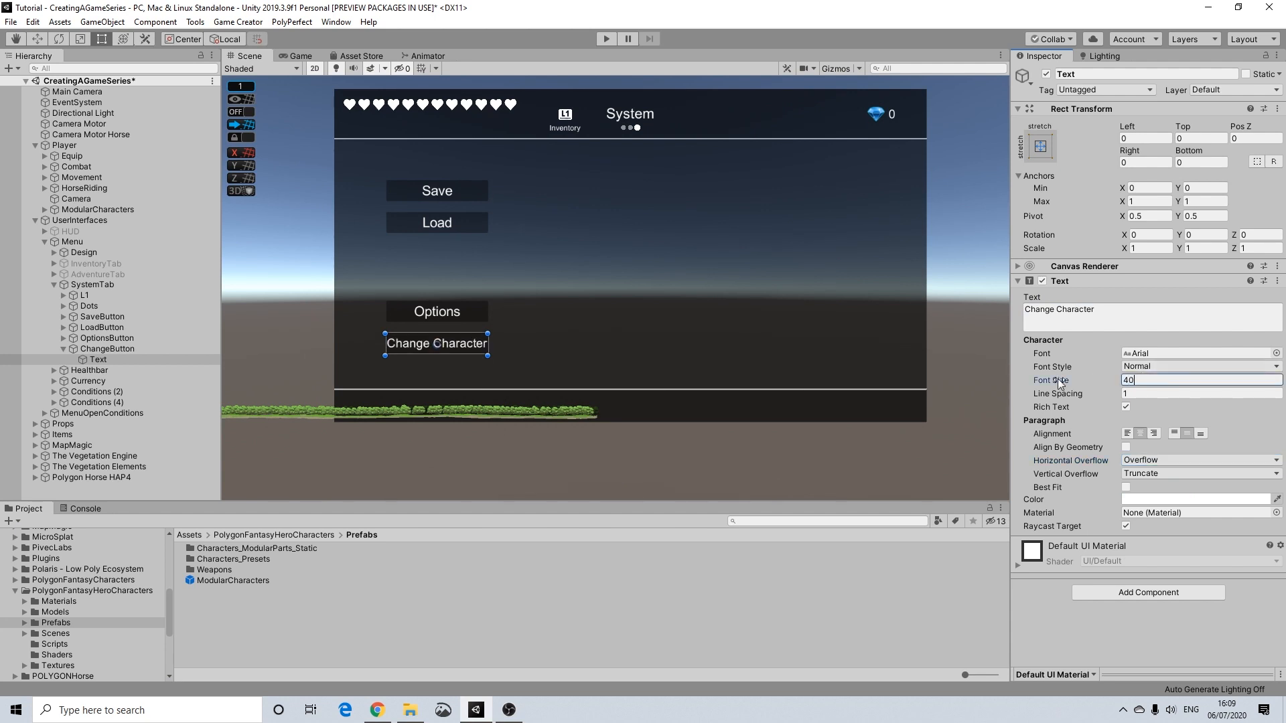
pyautogui.click(435, 311)
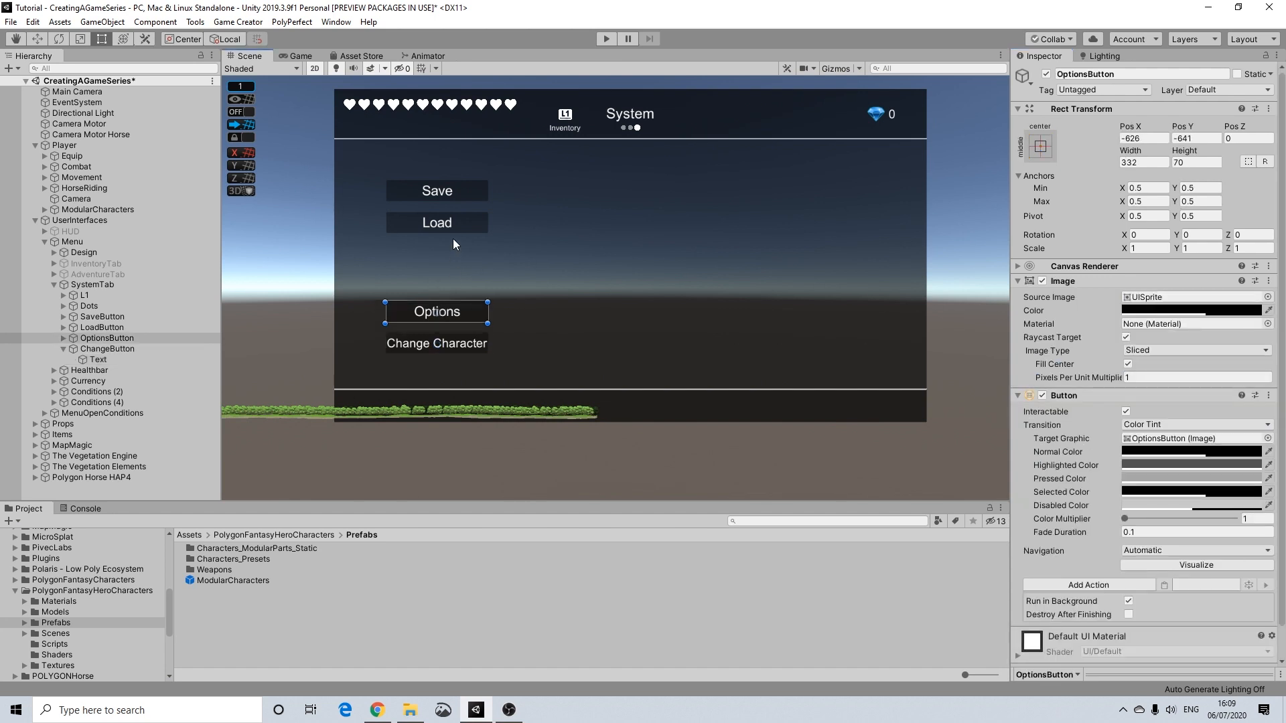
pyautogui.click(443, 338)
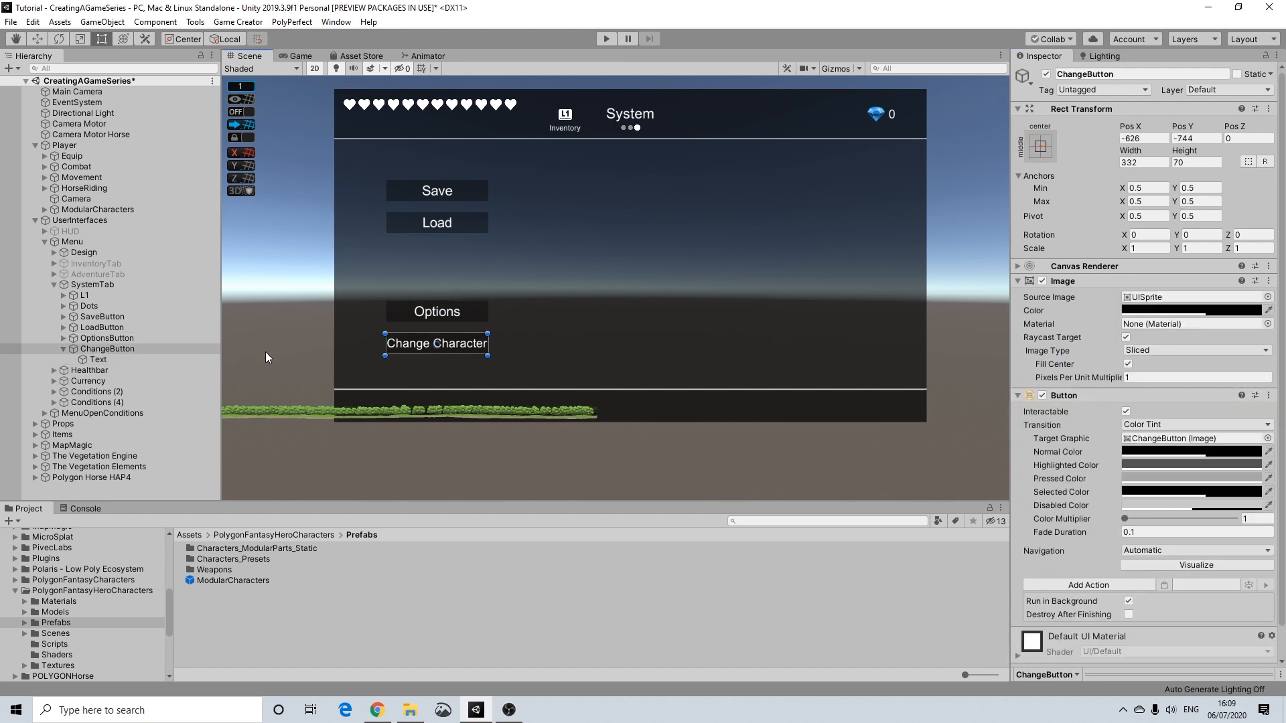
pyautogui.click(87, 360)
pyautogui.click(1039, 382)
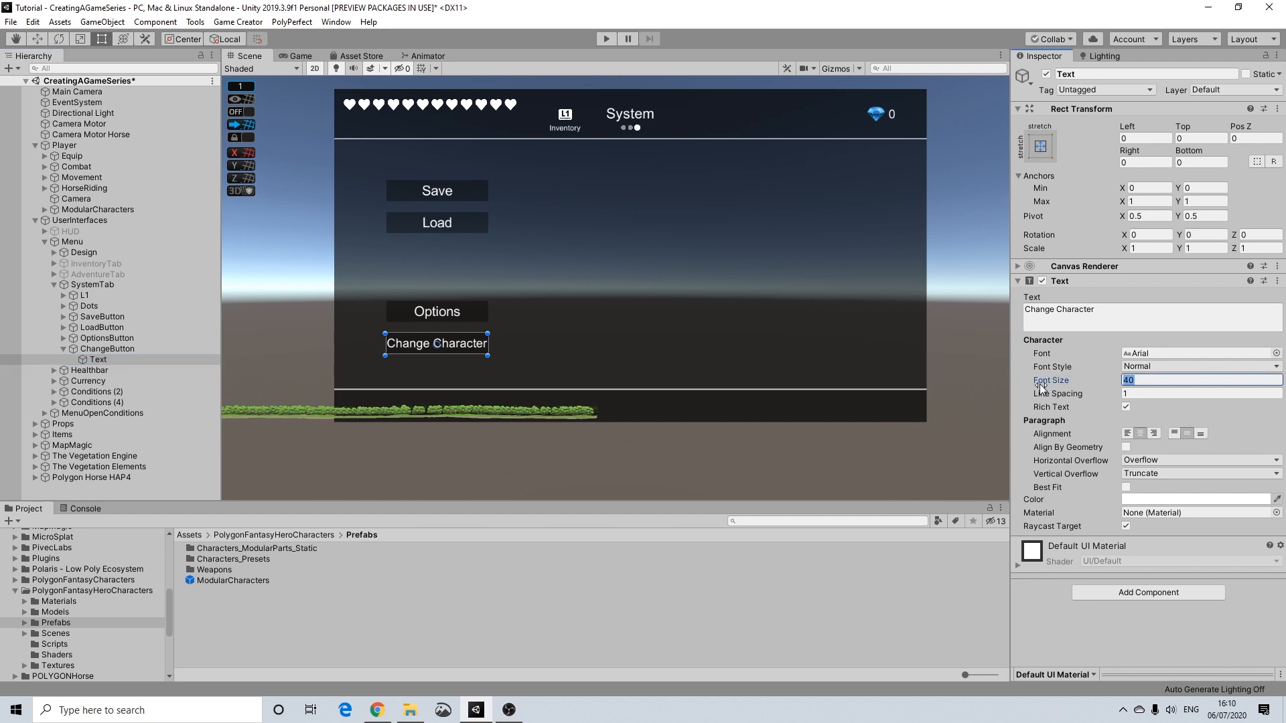
pyautogui.write('38')
# Step: Set the font size of the Save, Load and Options button labels to 38 together
pyautogui.click(457, 313)
pyautogui.keyDown('shift'); pyautogui.click(442, 220); pyautogui.keyUp('shift')
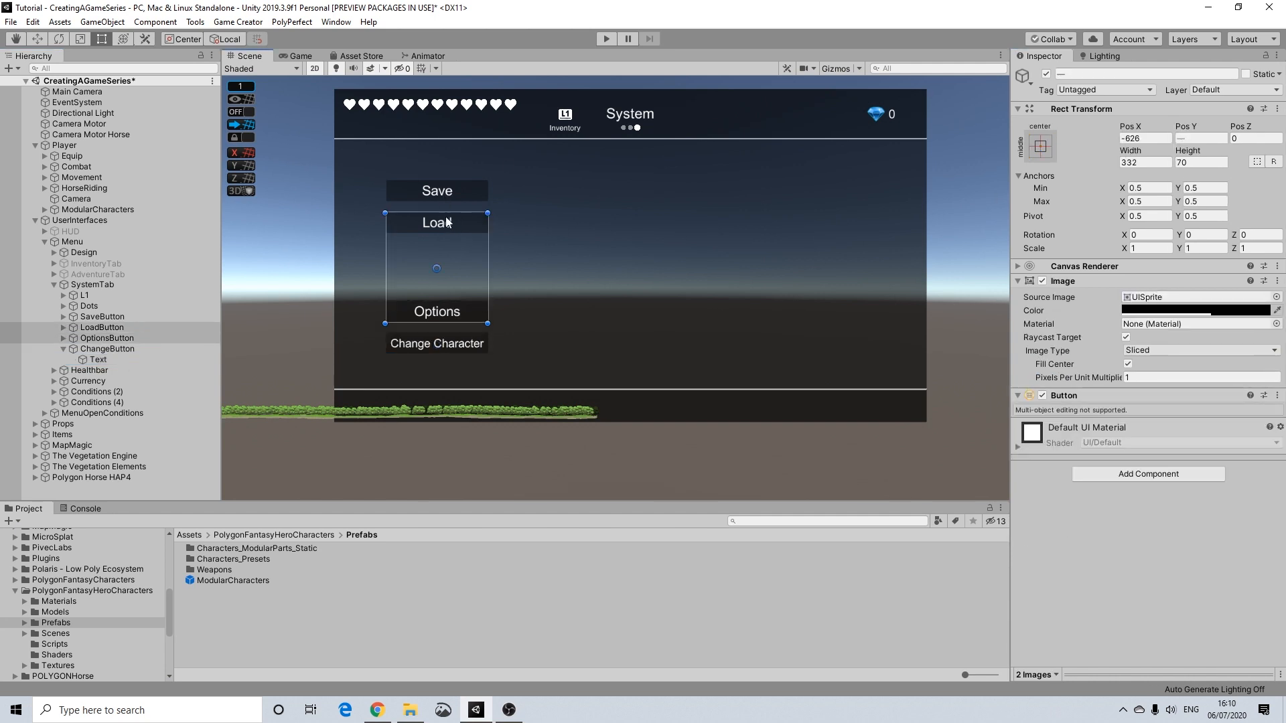
pyautogui.click(437, 313)
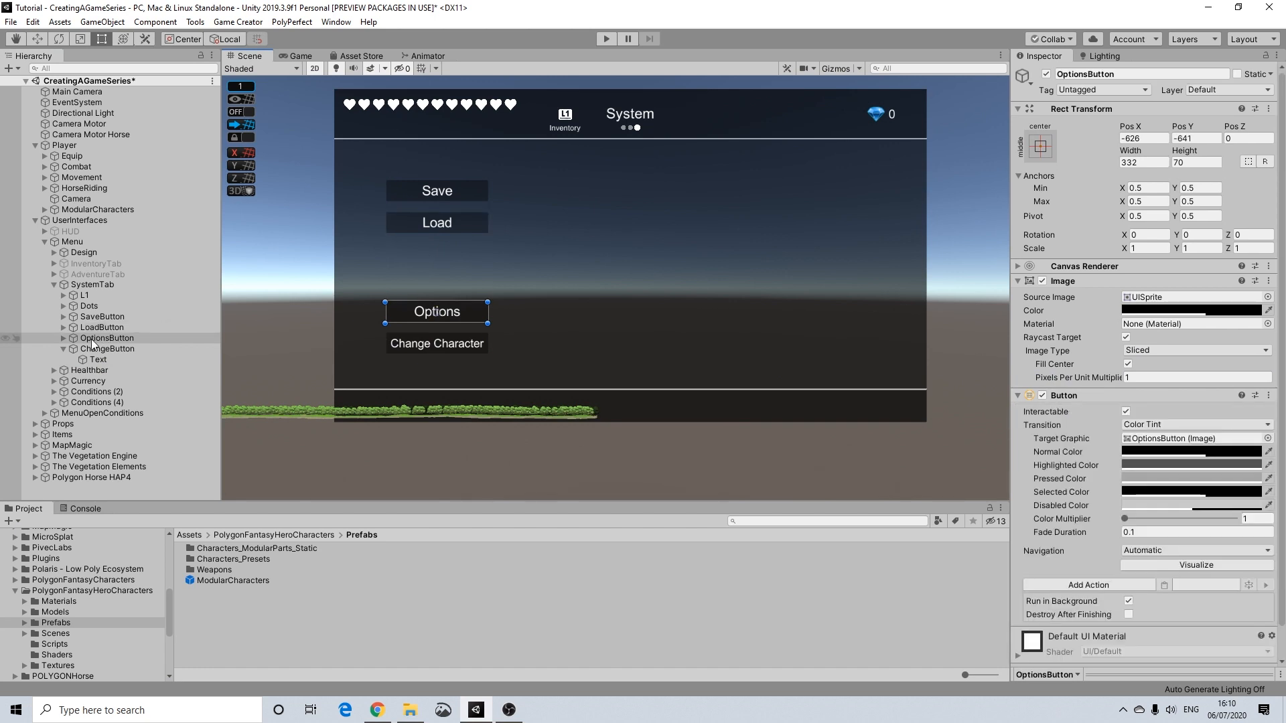
pyautogui.click(63, 338)
pyautogui.click(65, 327)
pyautogui.click(65, 317)
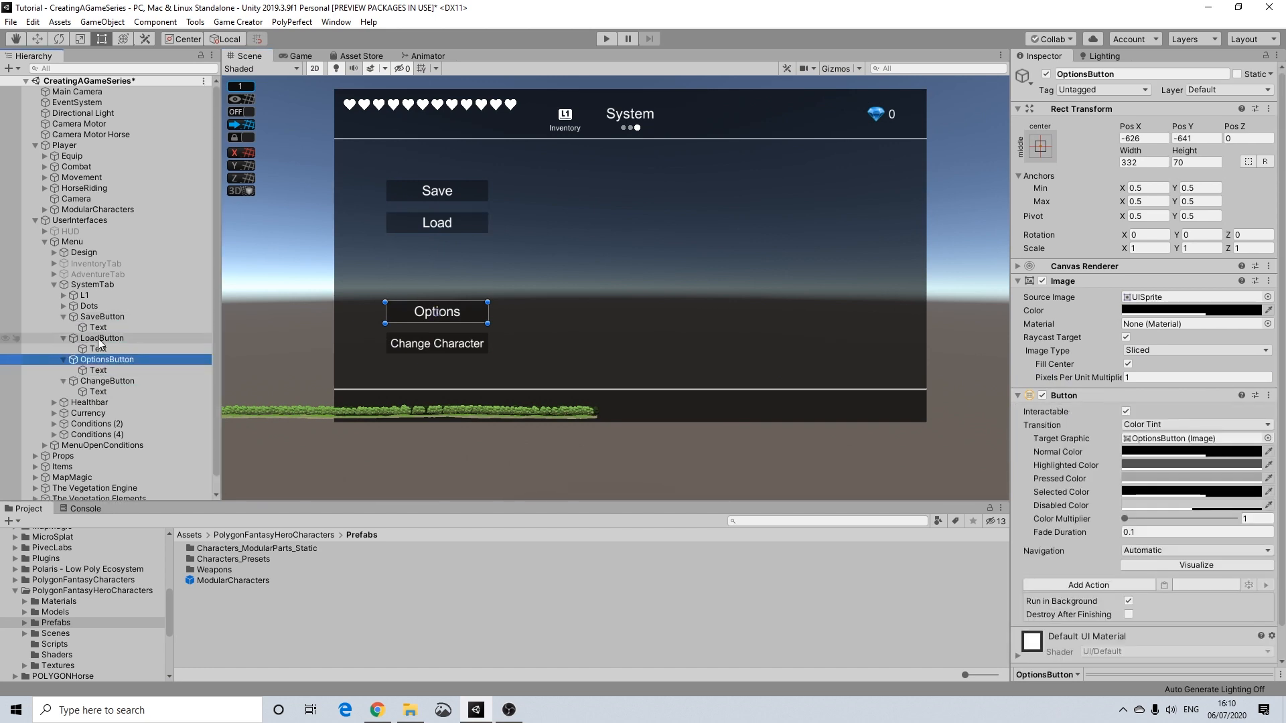
pyautogui.click(98, 328)
pyautogui.keyDown('ctrl'); pyautogui.click(98, 349); pyautogui.keyUp('ctrl')
pyautogui.keyDown('ctrl'); pyautogui.click(99, 370); pyautogui.keyUp('ctrl')
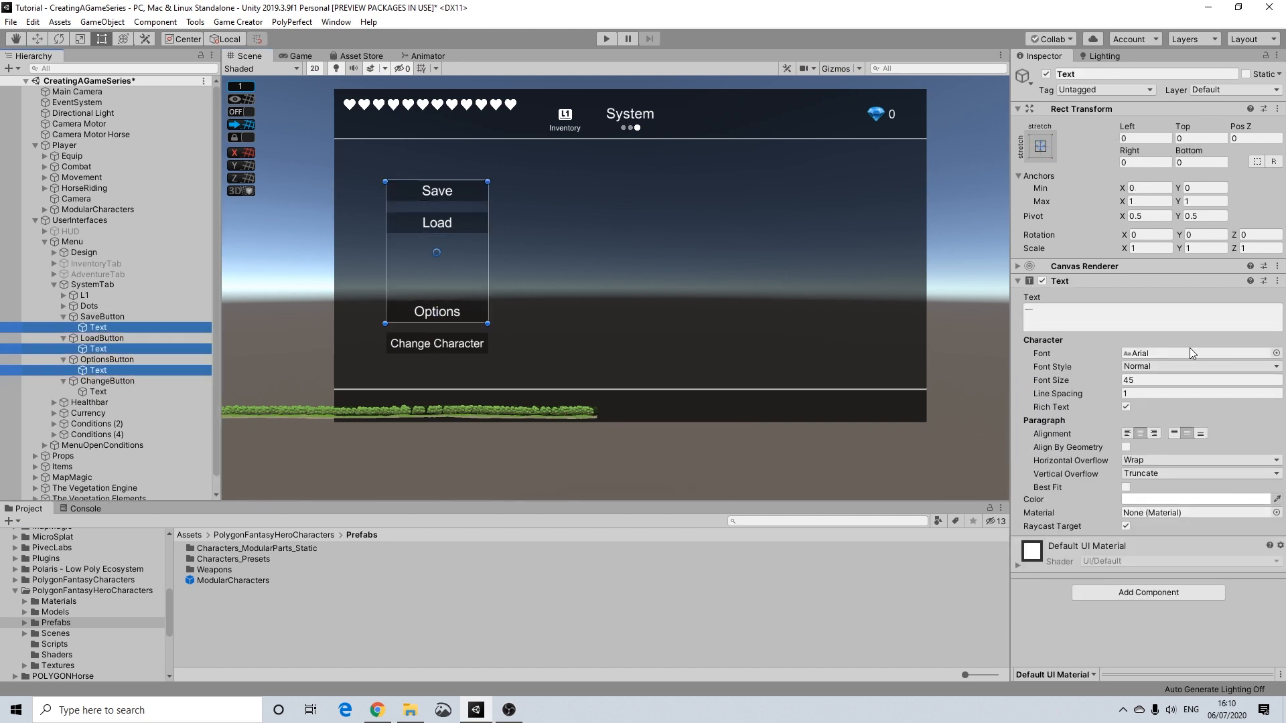
pyautogui.click(1135, 380)
pyautogui.write('38')
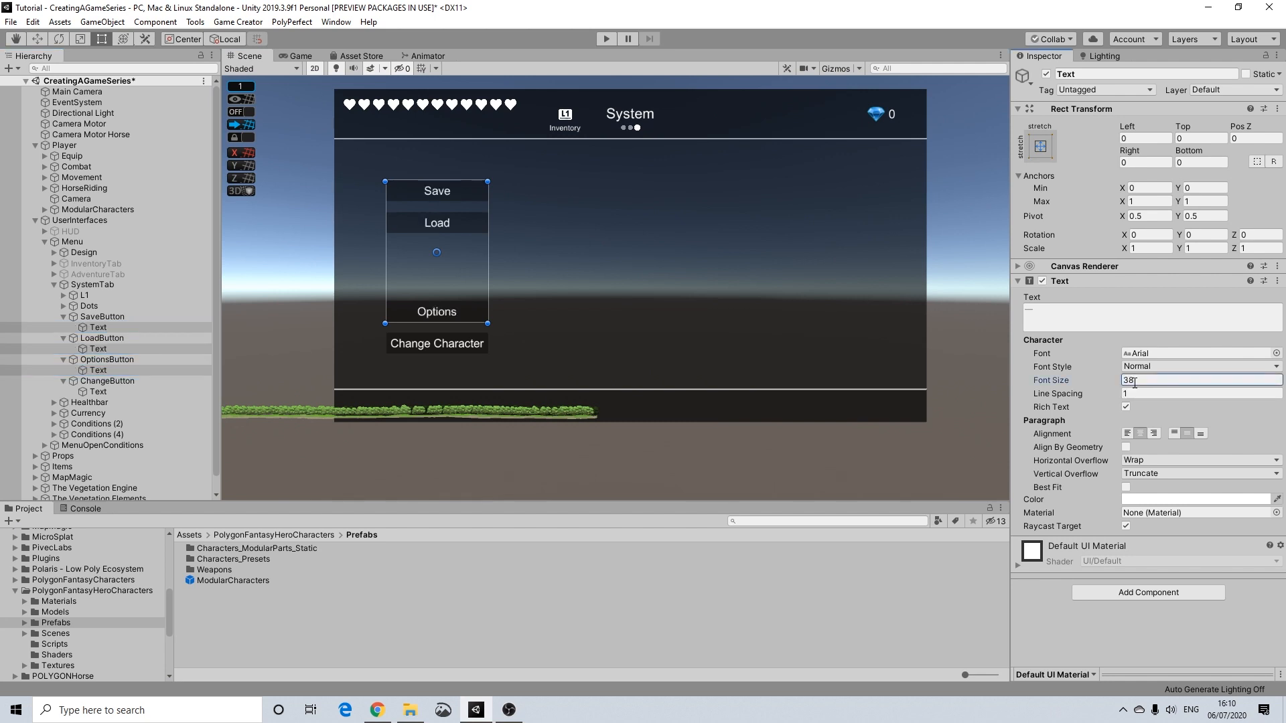
# Step: Collapse the Save, Load, Options and Change button entries in SystemTab, leaving ChangeButton selected
pyautogui.click(64, 316)
pyautogui.click(64, 328)
pyautogui.click(63, 338)
pyautogui.click(104, 350)
pyautogui.click(99, 360)
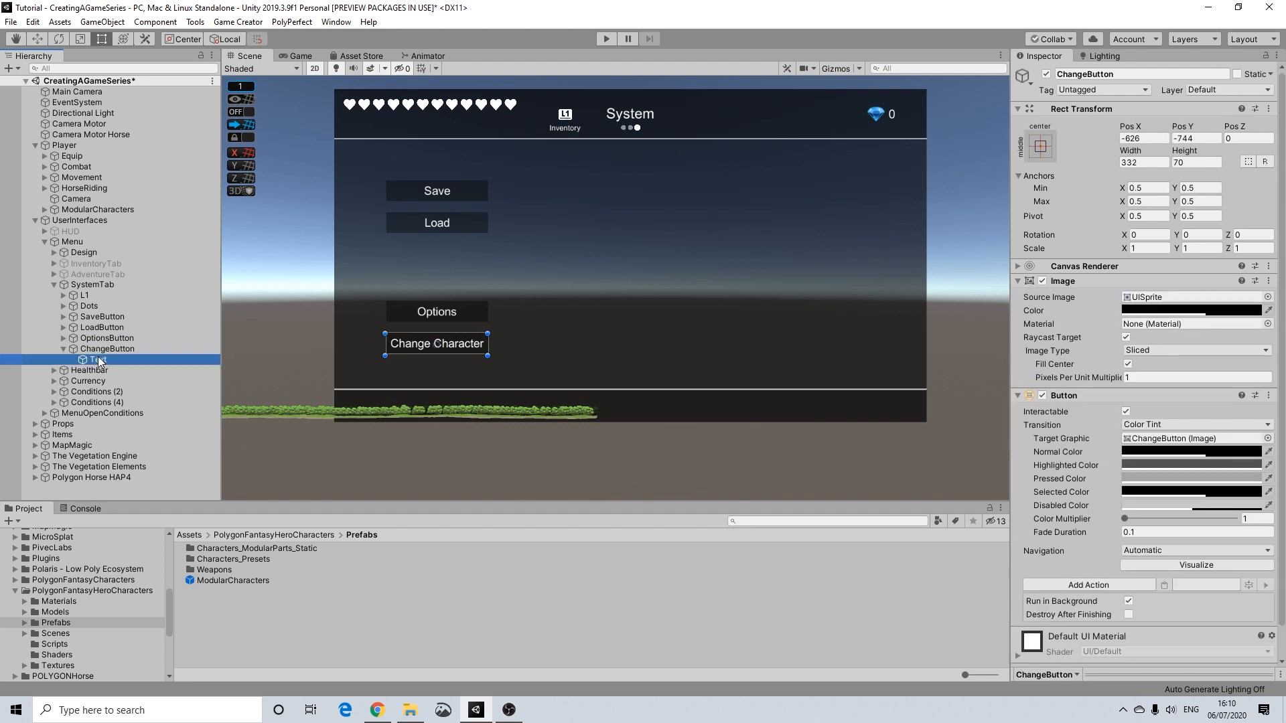
pyautogui.click(127, 349)
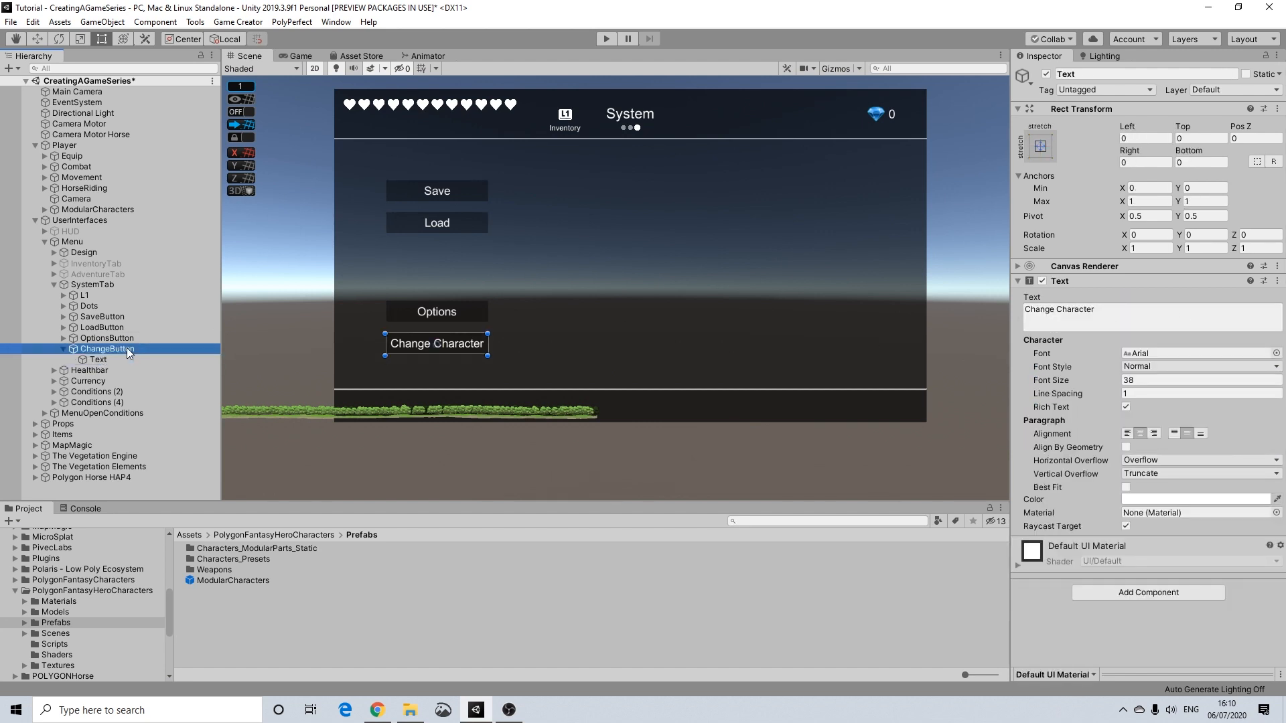
pyautogui.click(63, 349)
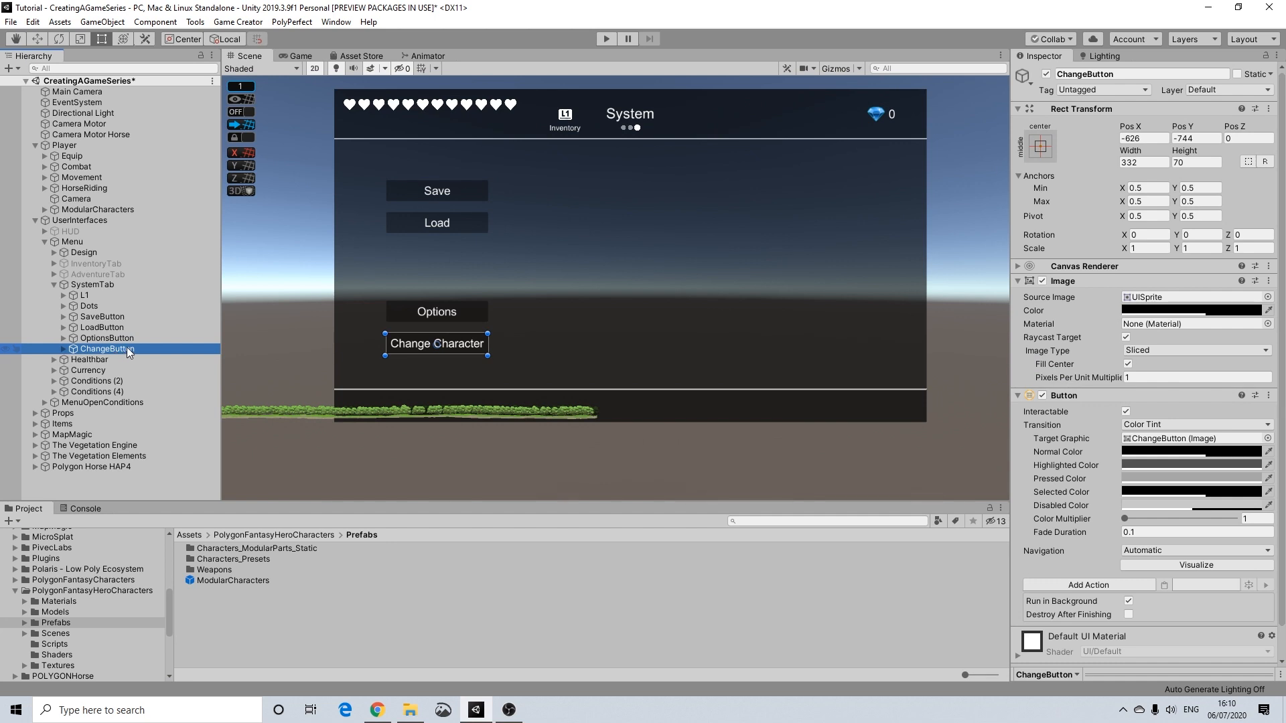
pyautogui.click(87, 283)
pyautogui.rightClick(89, 283)
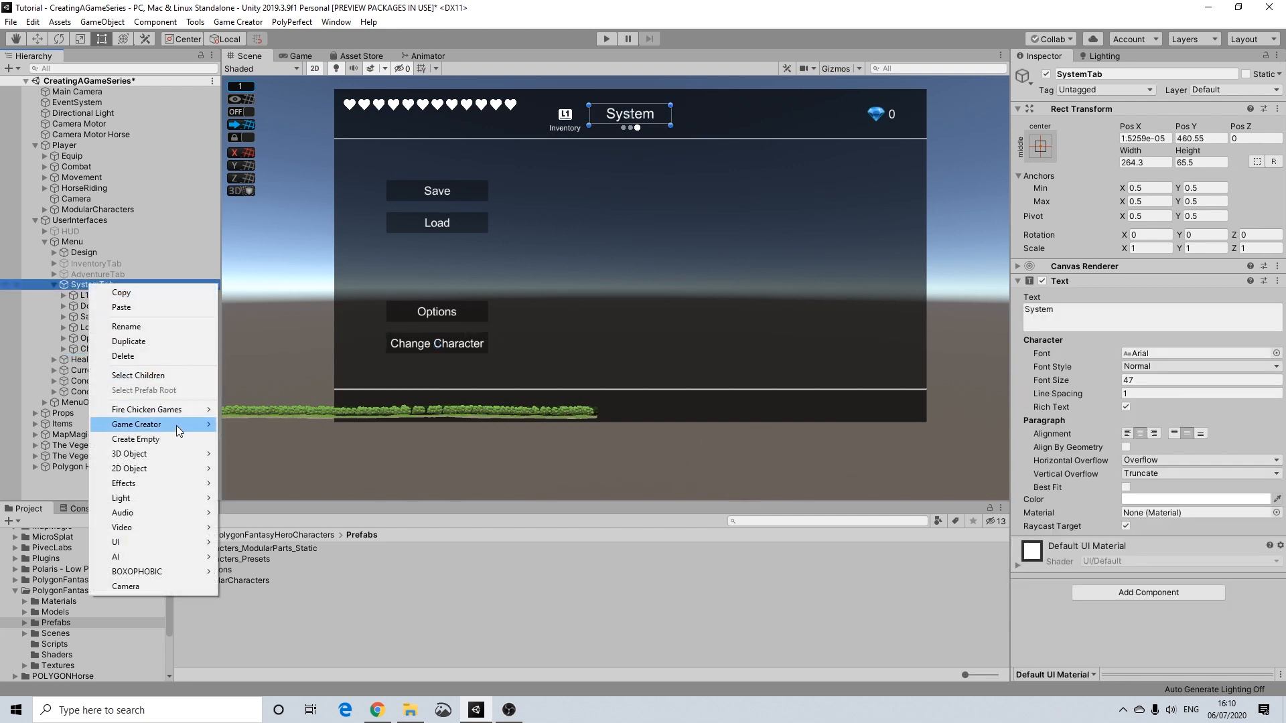
pyautogui.moveTo(201, 543)
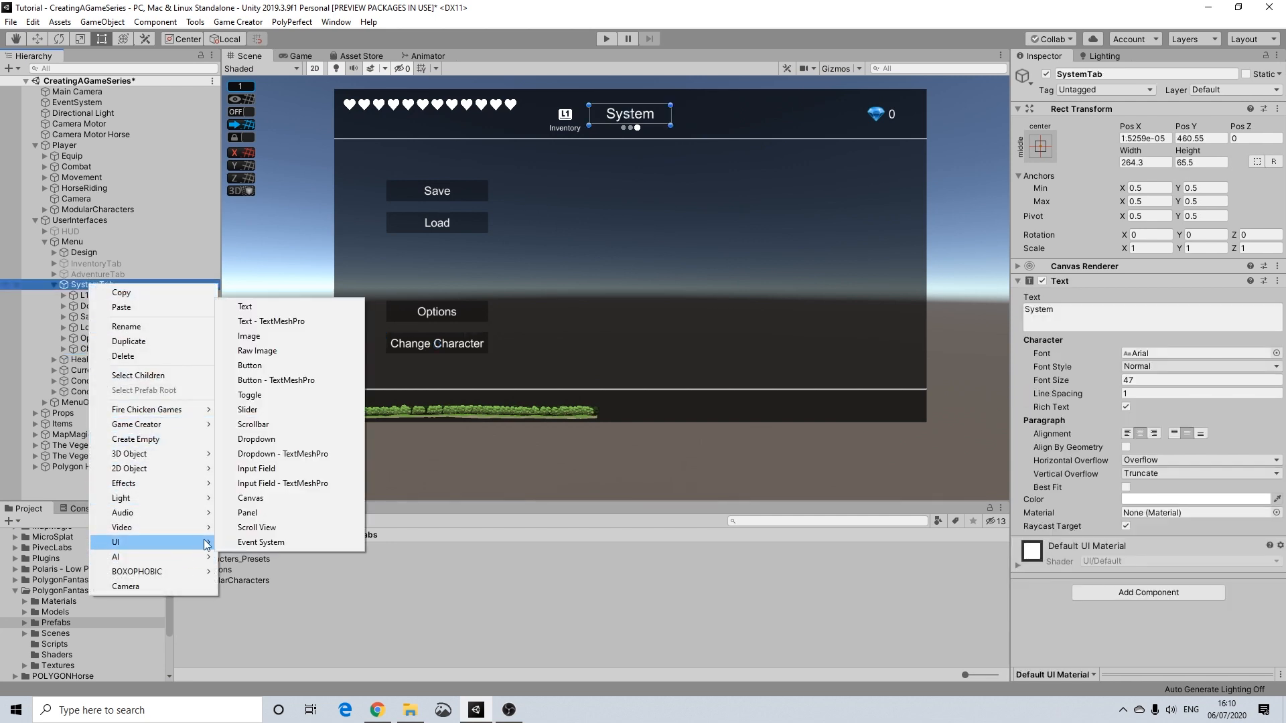
pyautogui.click(248, 513)
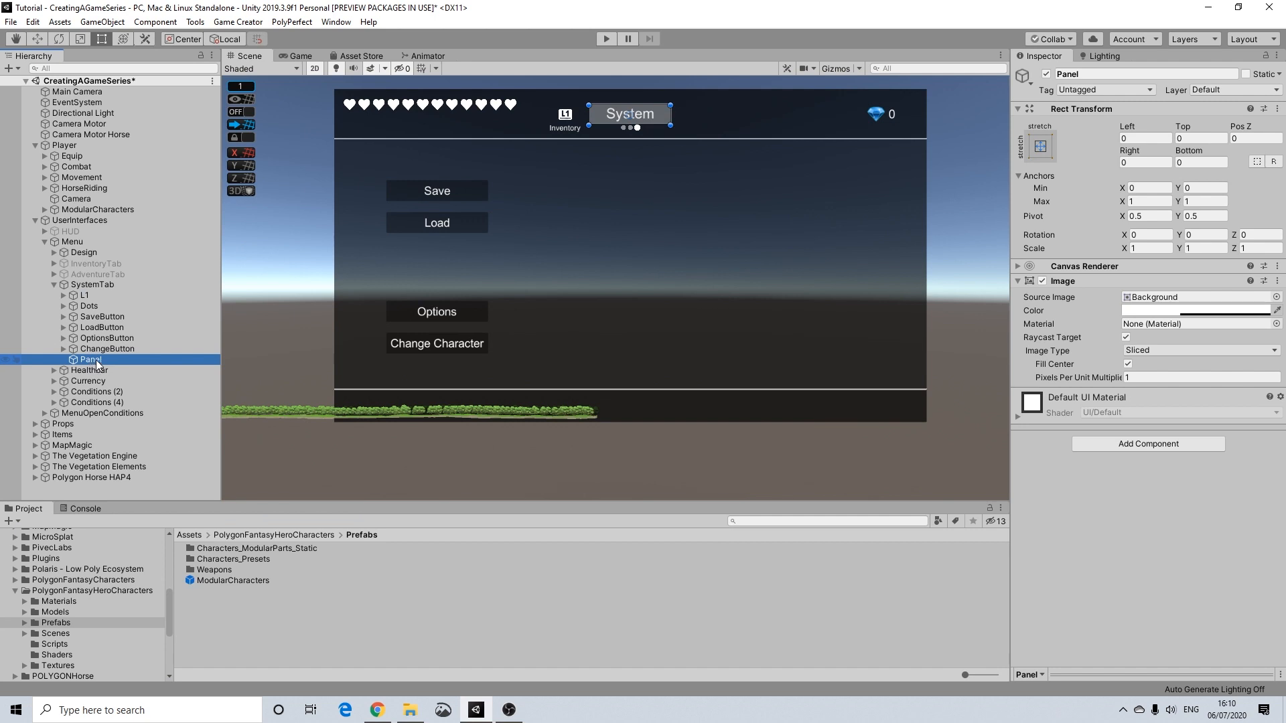
pyautogui.press('Delete')
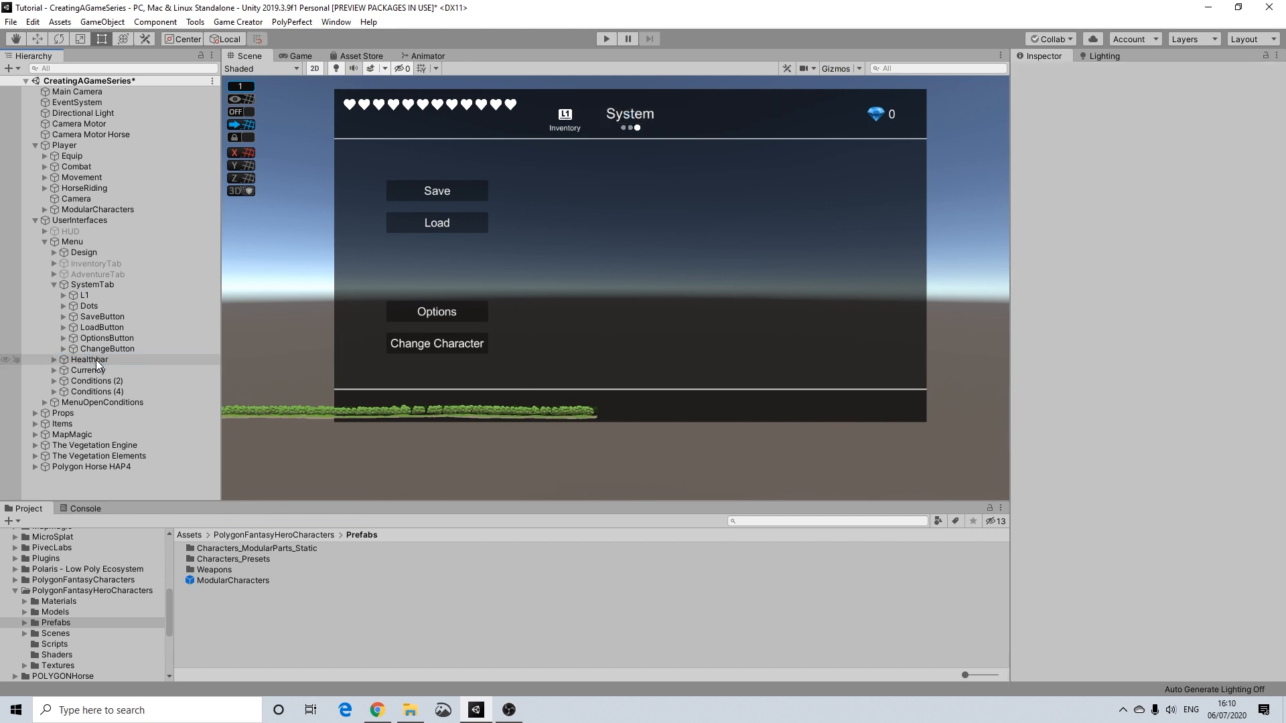
# Step: Add a UI Panel to the Menu canvas and make it a child of ChangeButton
pyautogui.rightClick(72, 244)
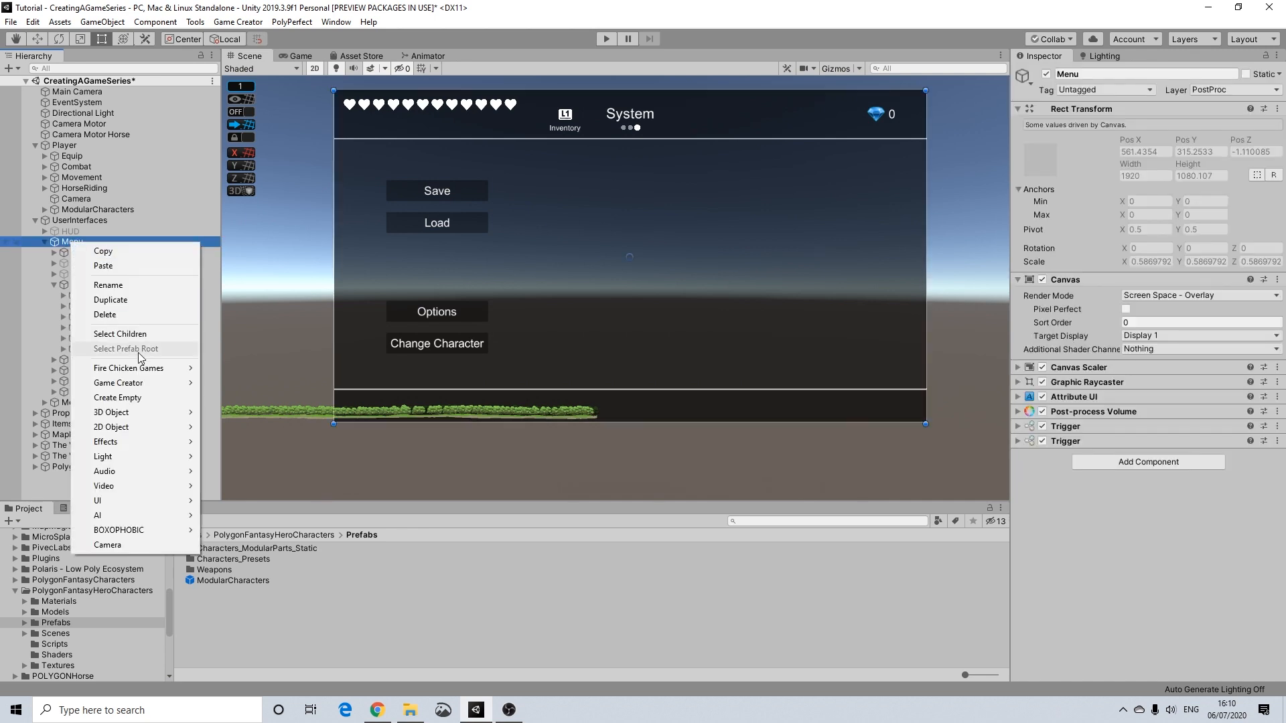
pyautogui.moveTo(175, 501)
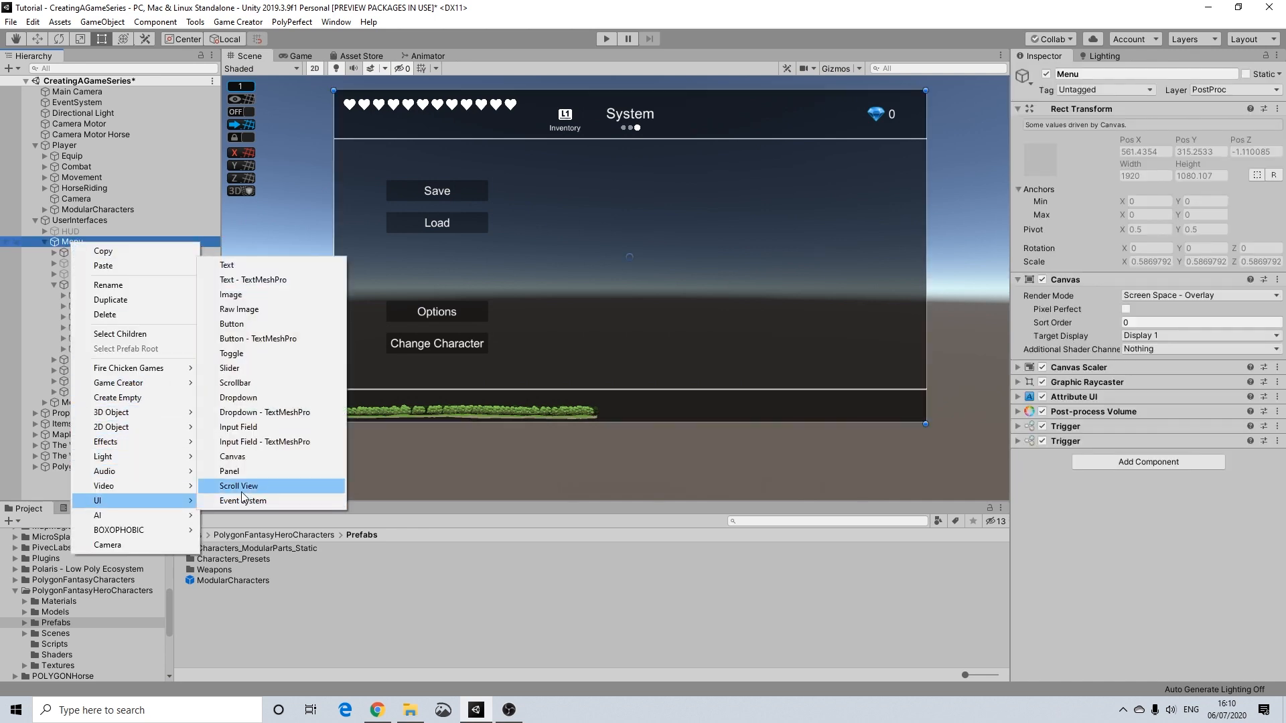
pyautogui.click(228, 471)
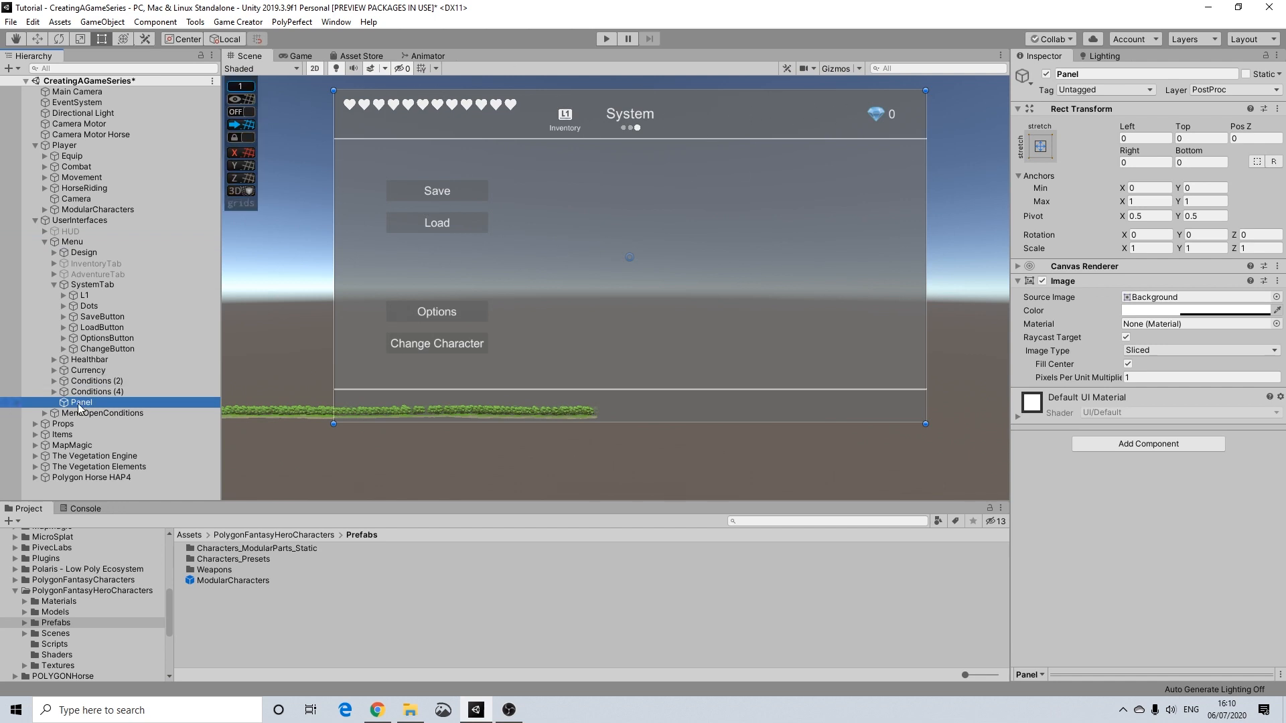
pyautogui.moveTo(79, 403); pyautogui.dragTo(89, 358)
pyautogui.click(104, 348)
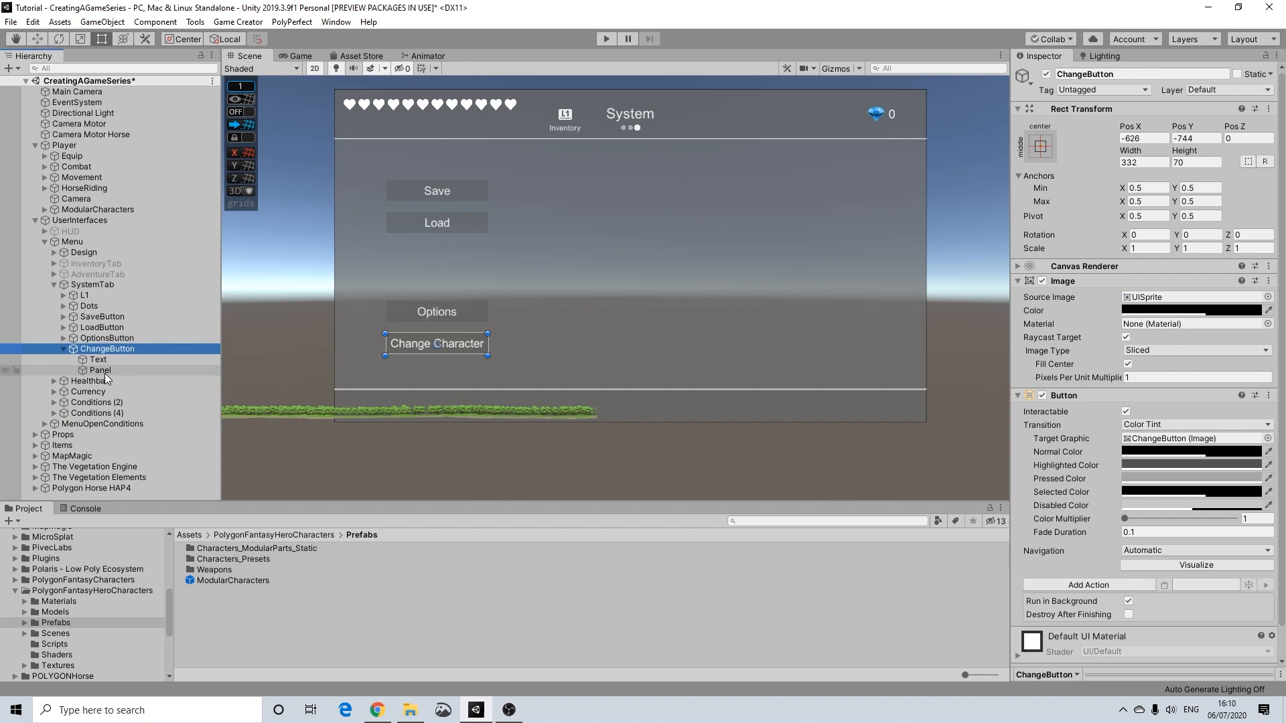
# Step: Resize the Panel to fill the area beside the buttons between the two divider lines, with Left about 376, Top about -601 and Bottom about -89
pyautogui.click(104, 371)
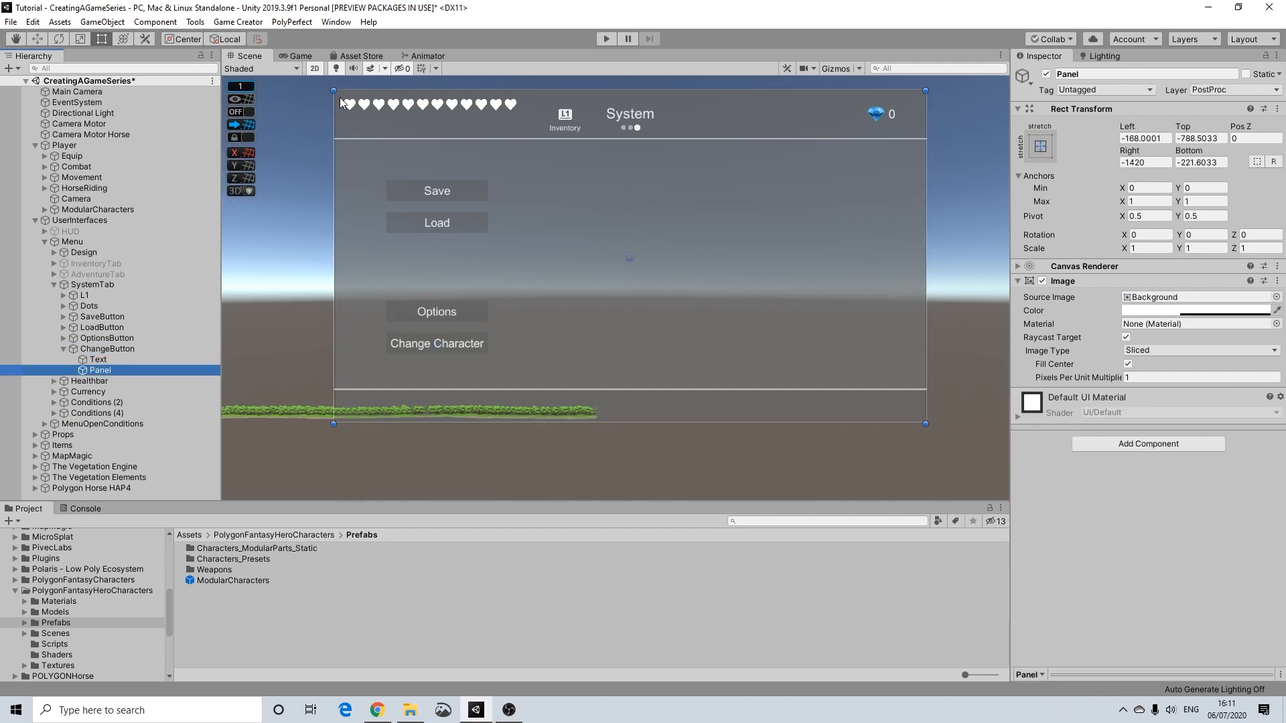
pyautogui.moveTo(334, 102); pyautogui.dragTo(499, 179)
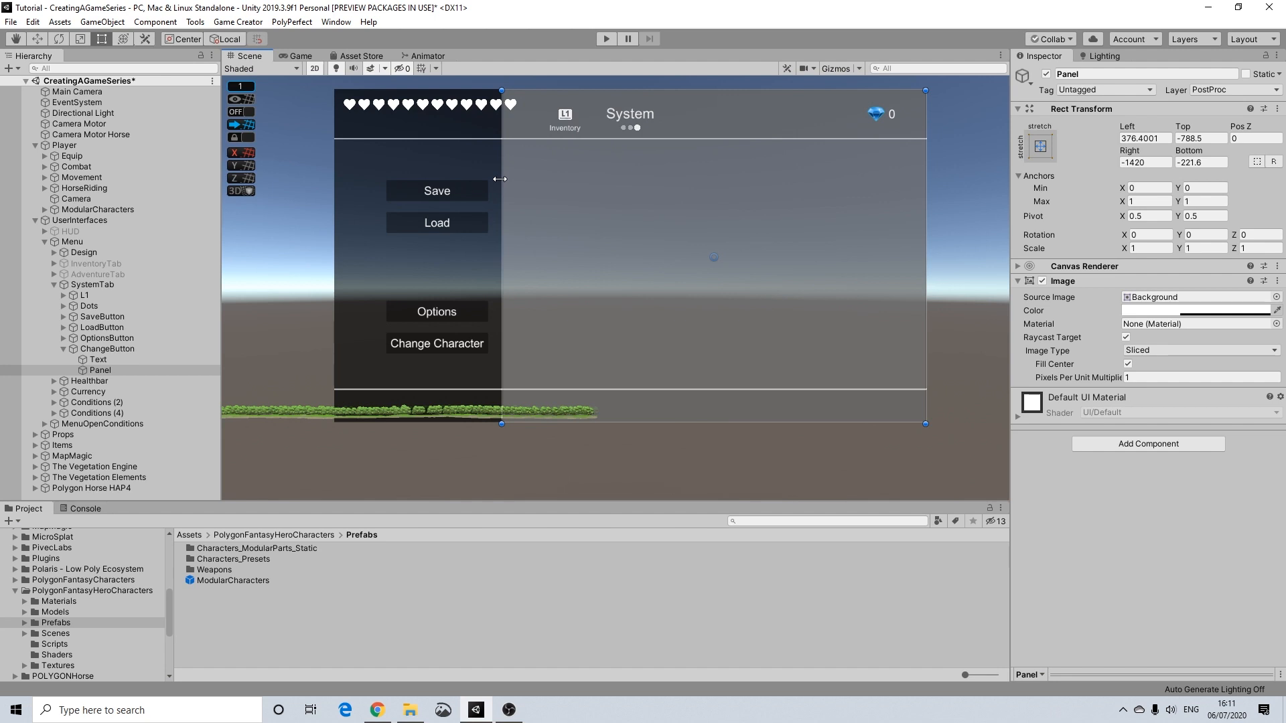
pyautogui.moveTo(593, 91); pyautogui.dragTo(593, 148)
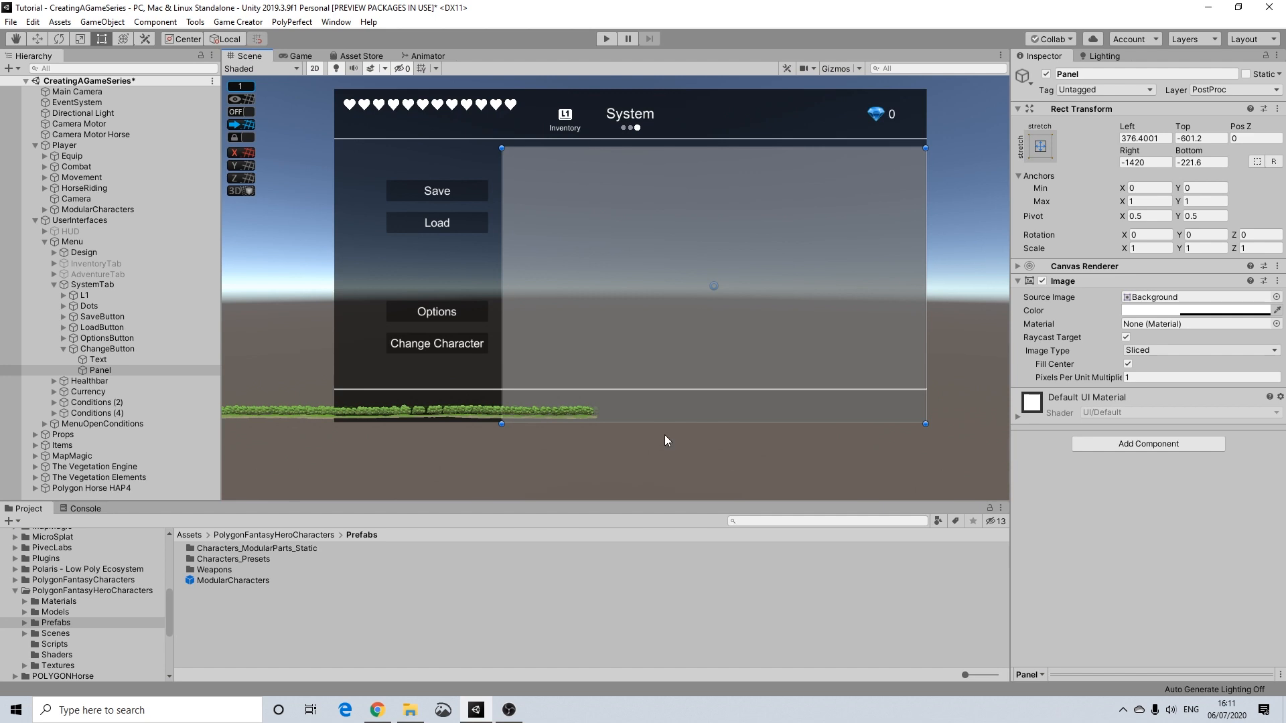
pyautogui.moveTo(670, 425); pyautogui.dragTo(671, 384)
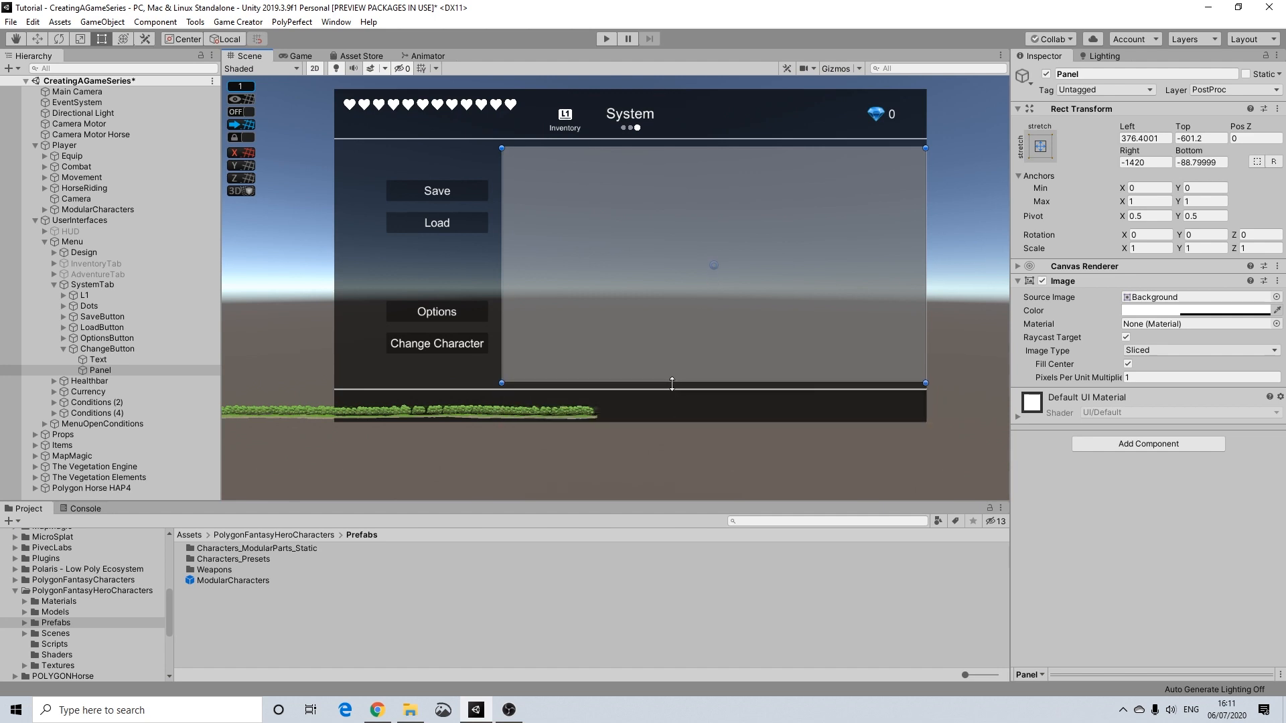
# Step: Set the Panel's image color to black (000000)
pyautogui.click(1191, 310)
pyautogui.moveTo(1199, 414); pyautogui.dragTo(1043, 518)
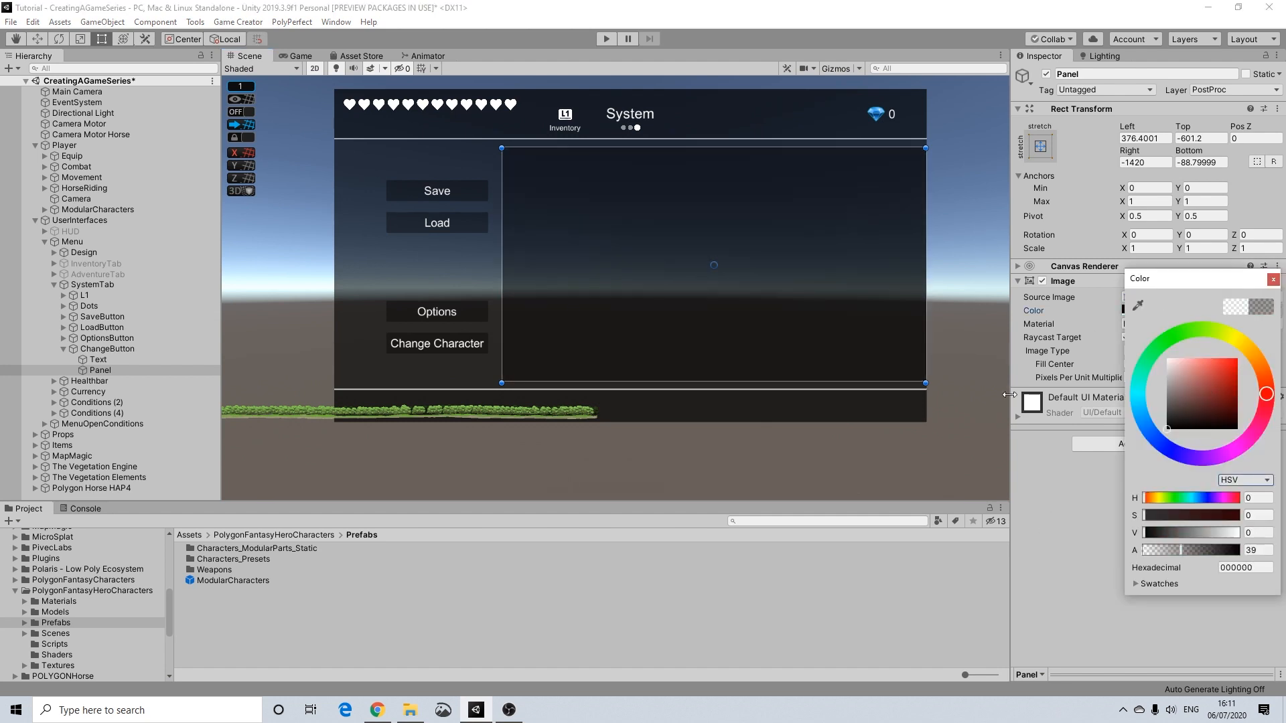
pyautogui.click(954, 314)
pyautogui.click(954, 315)
pyautogui.moveTo(956, 302); pyautogui.dragTo(917, 298, button='middle')
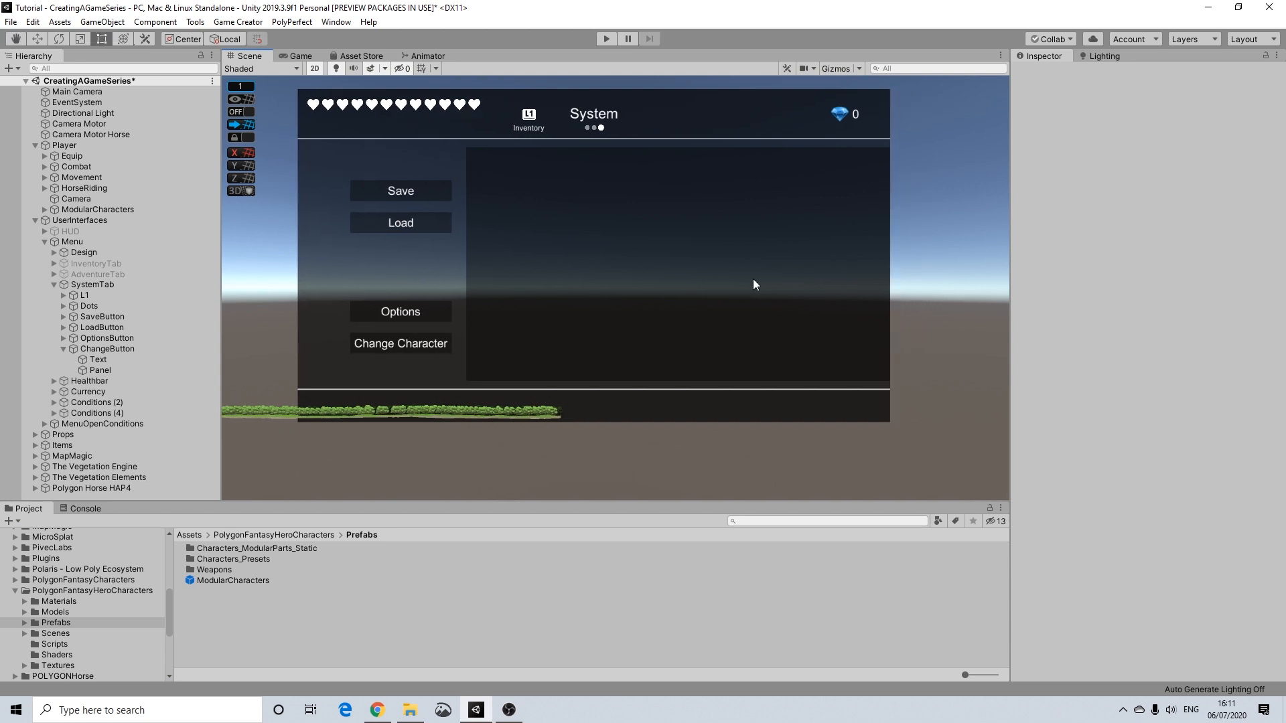
pyautogui.scroll(1, 663, 284)
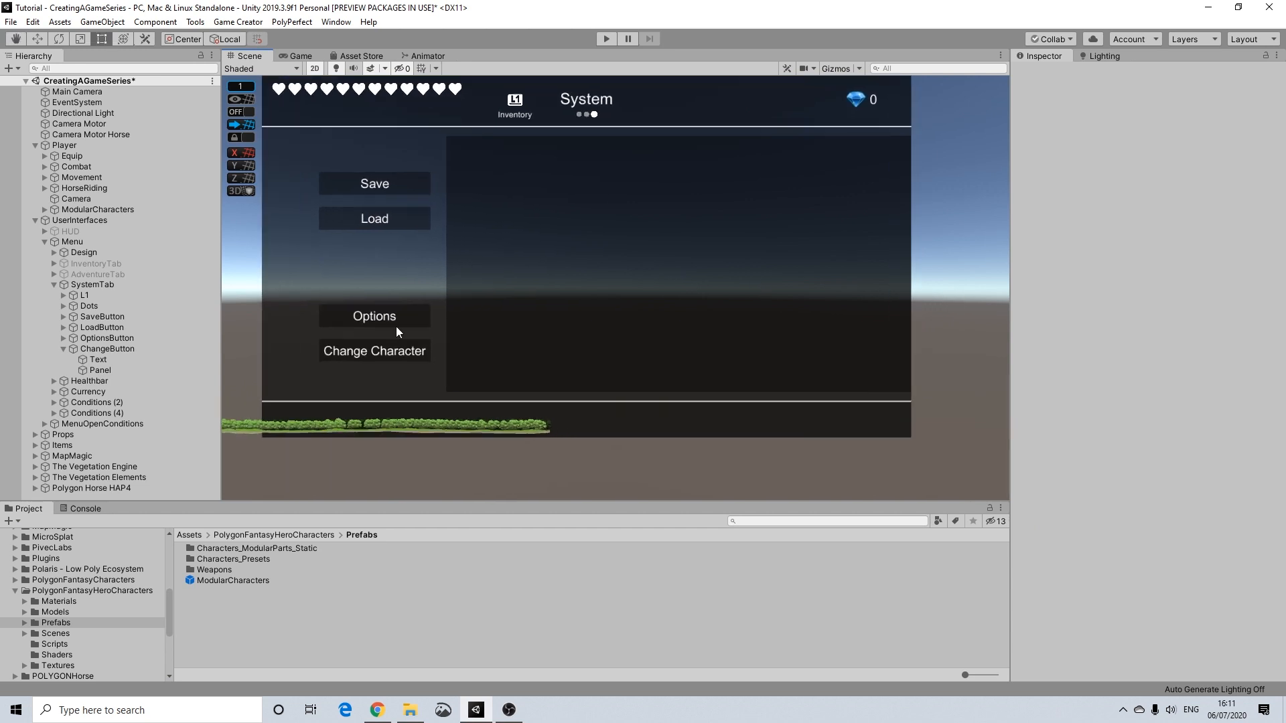
# Step: Add a toggle object active state action to ChangeButton's Button component, with the Panel as its target
pyautogui.click(102, 351)
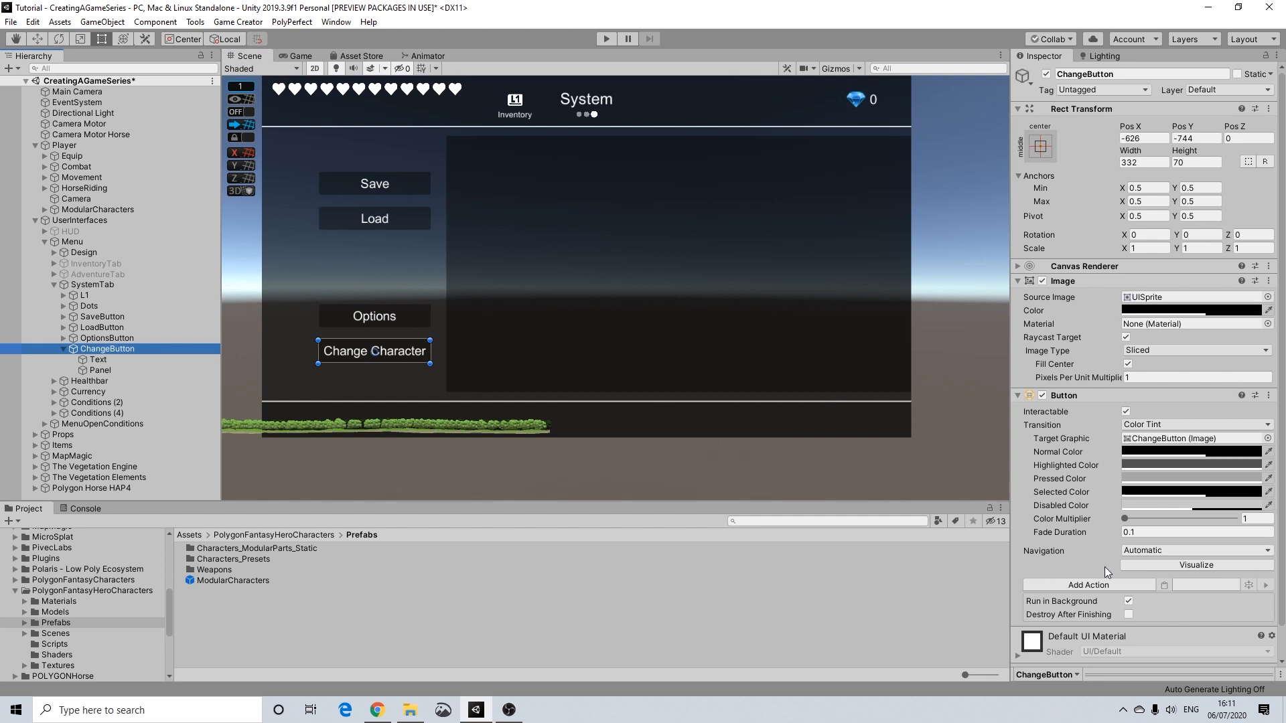
pyautogui.click(1075, 586)
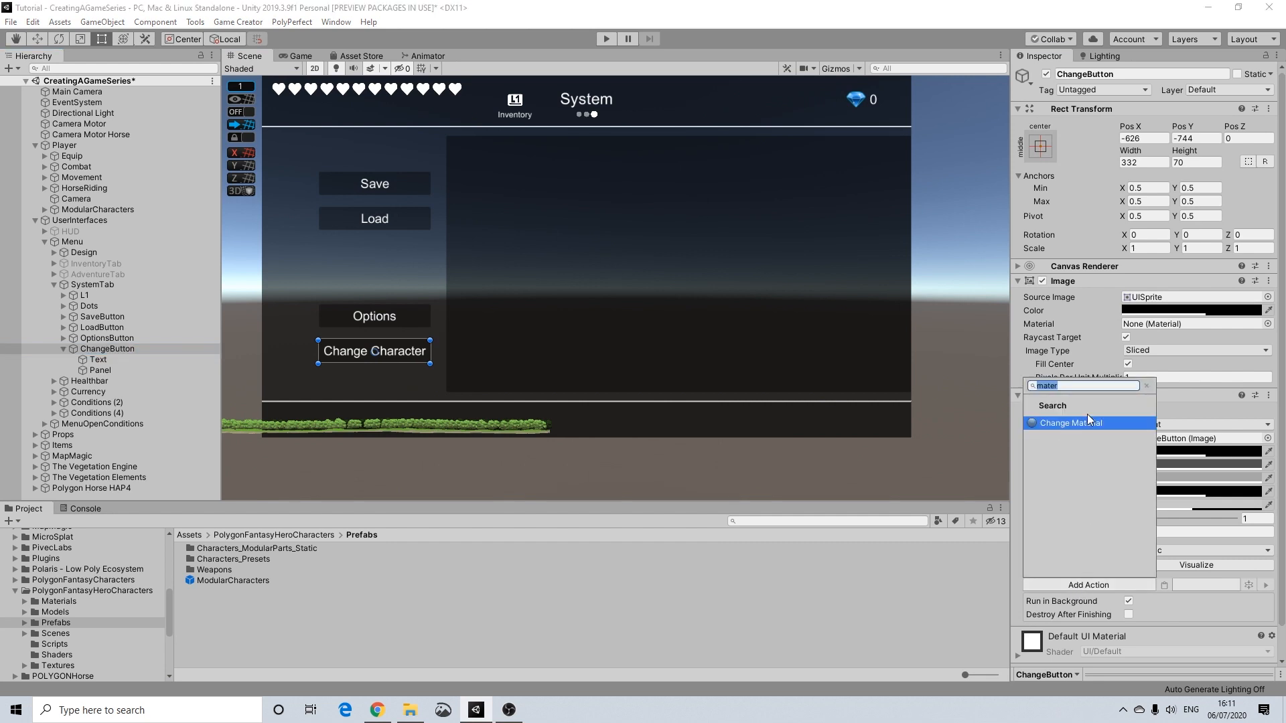
pyautogui.write('togg')
pyautogui.click(1087, 423)
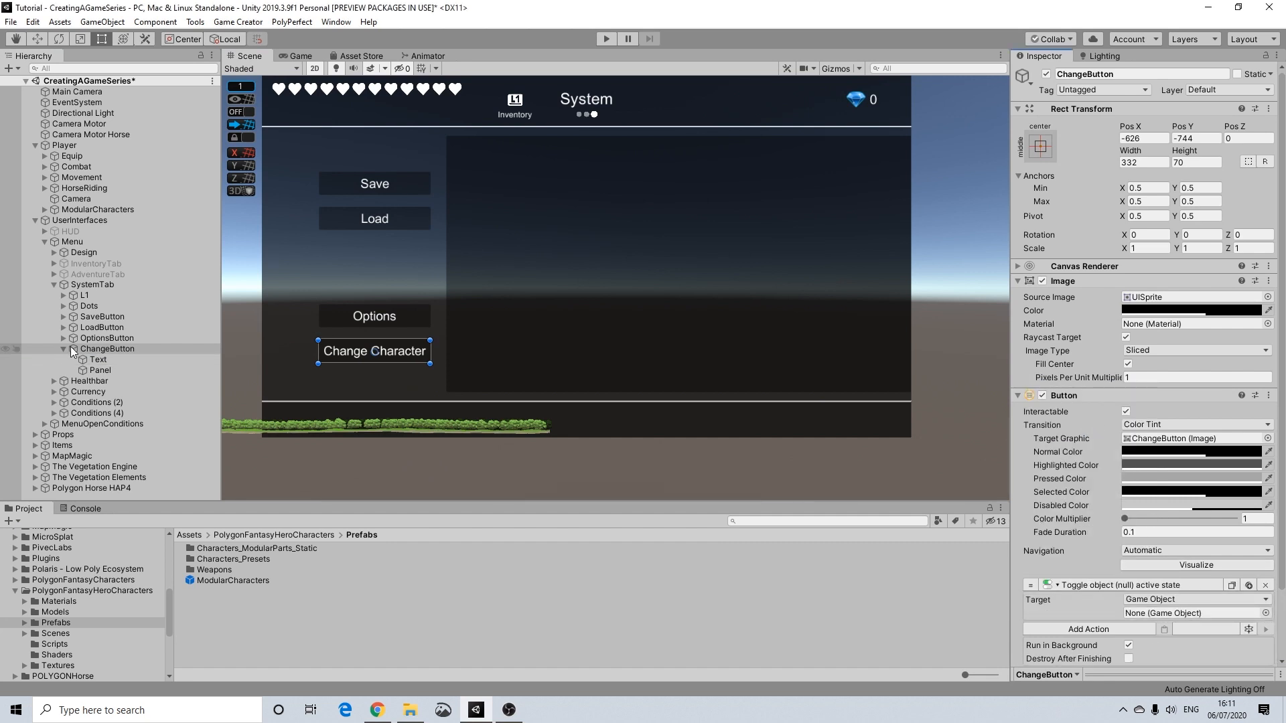
pyautogui.moveTo(100, 370); pyautogui.dragTo(1160, 613)
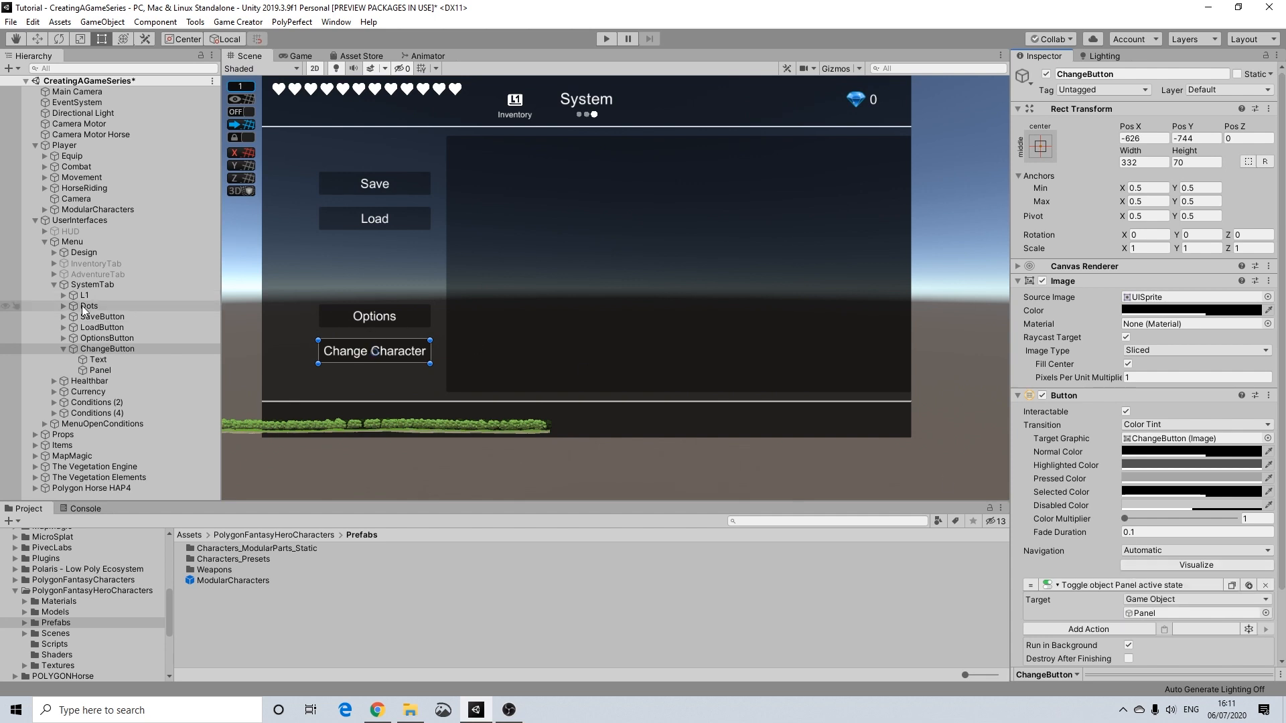
# Step: Copy the RawImage from Inventorycontent in InventoryTab and place the copy inside ChangeButton's Panel
pyautogui.click(54, 263)
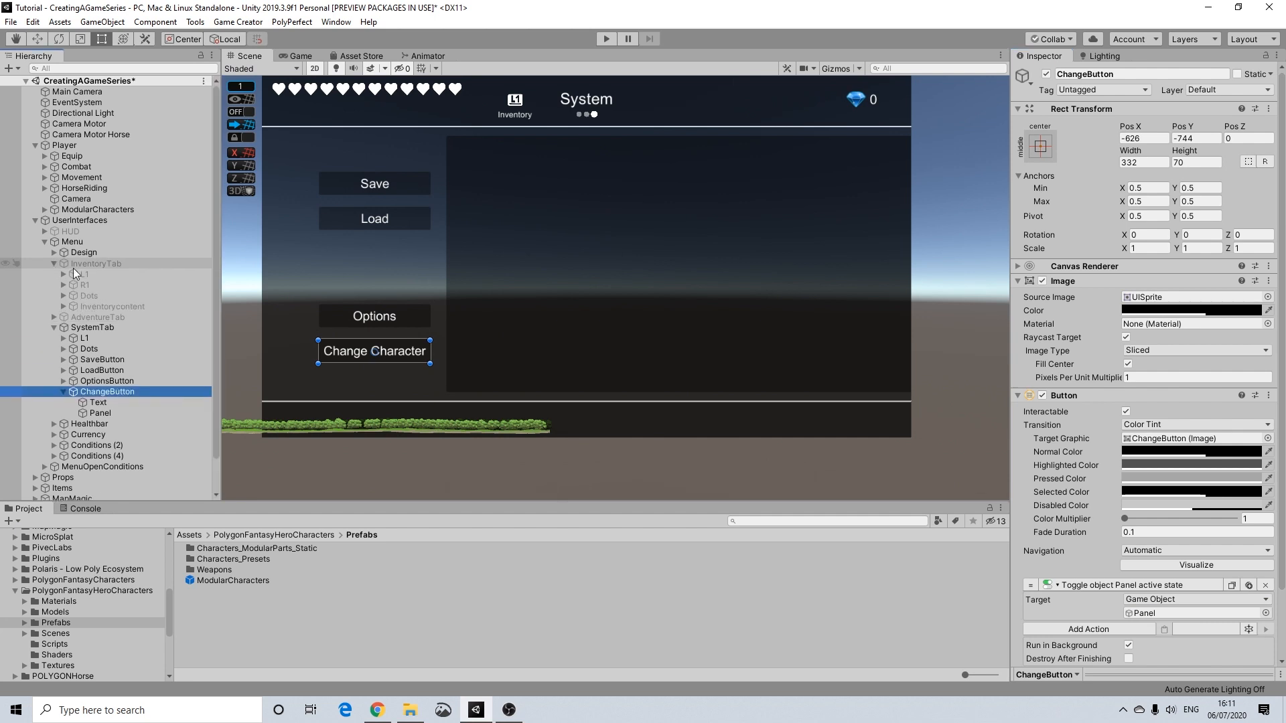
pyautogui.click(64, 306)
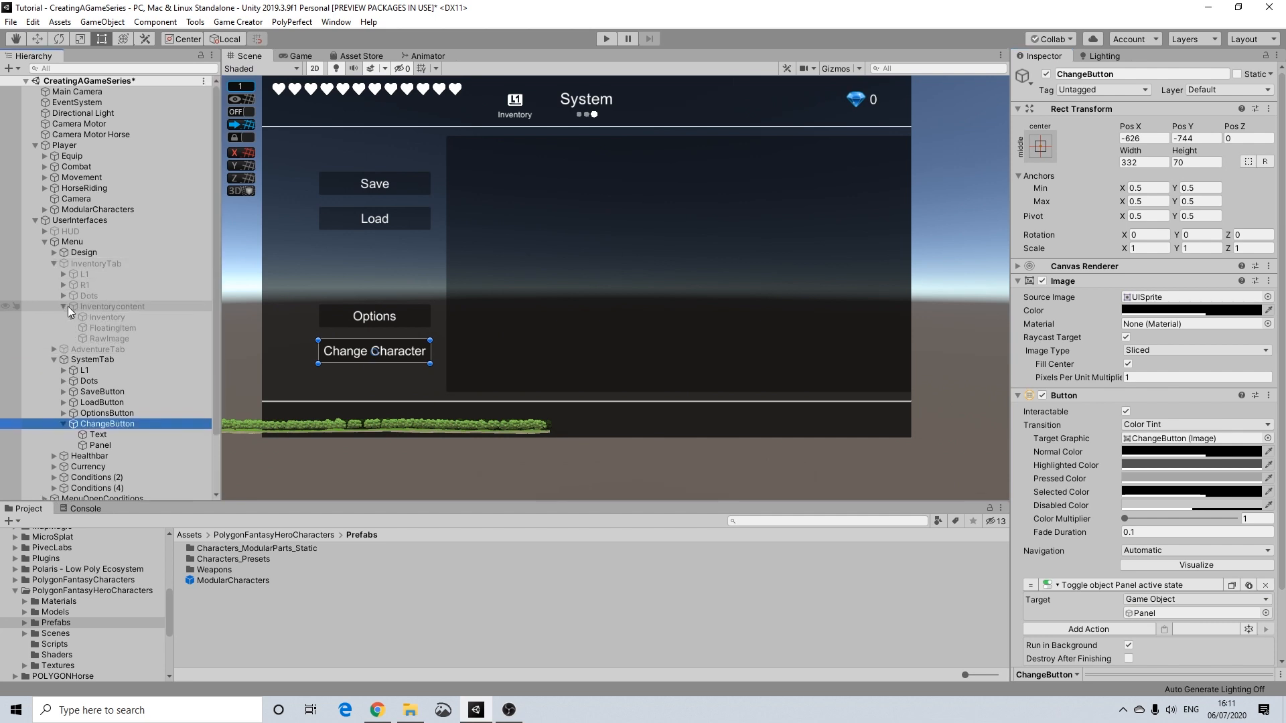
pyautogui.click(109, 338)
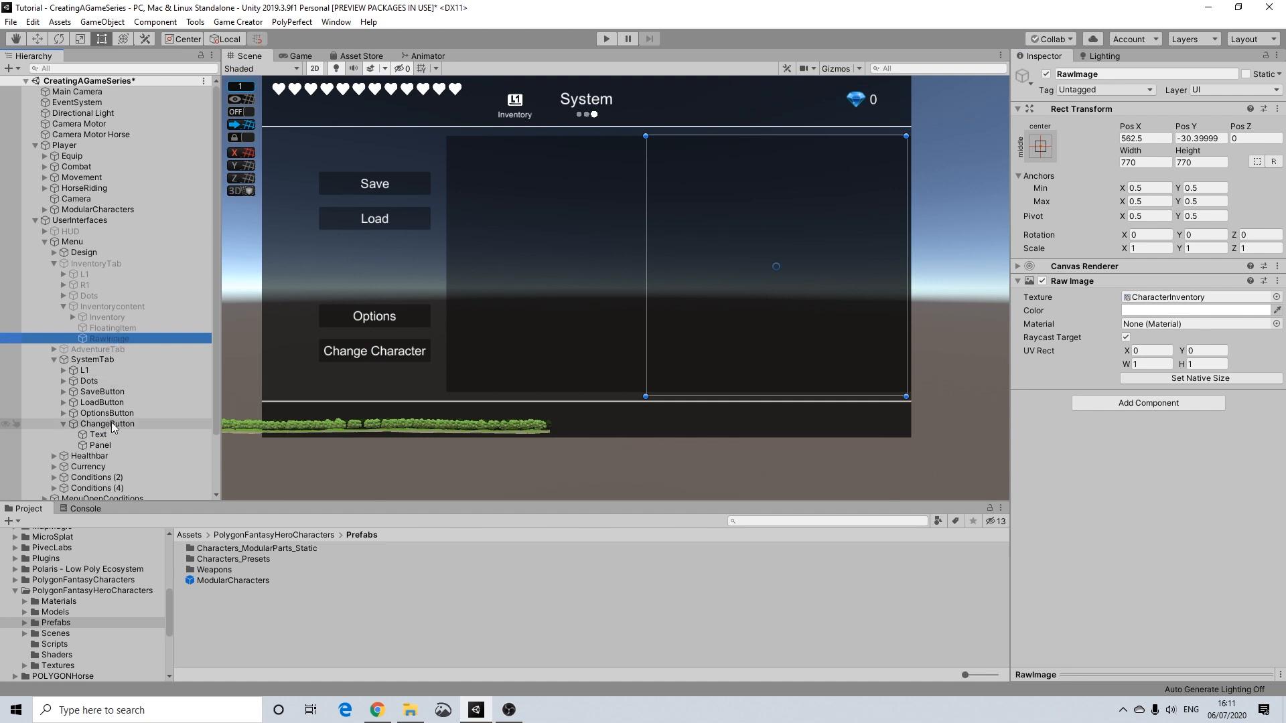
pyautogui.scroll(-3, 111, 422)
pyautogui.click(102, 377)
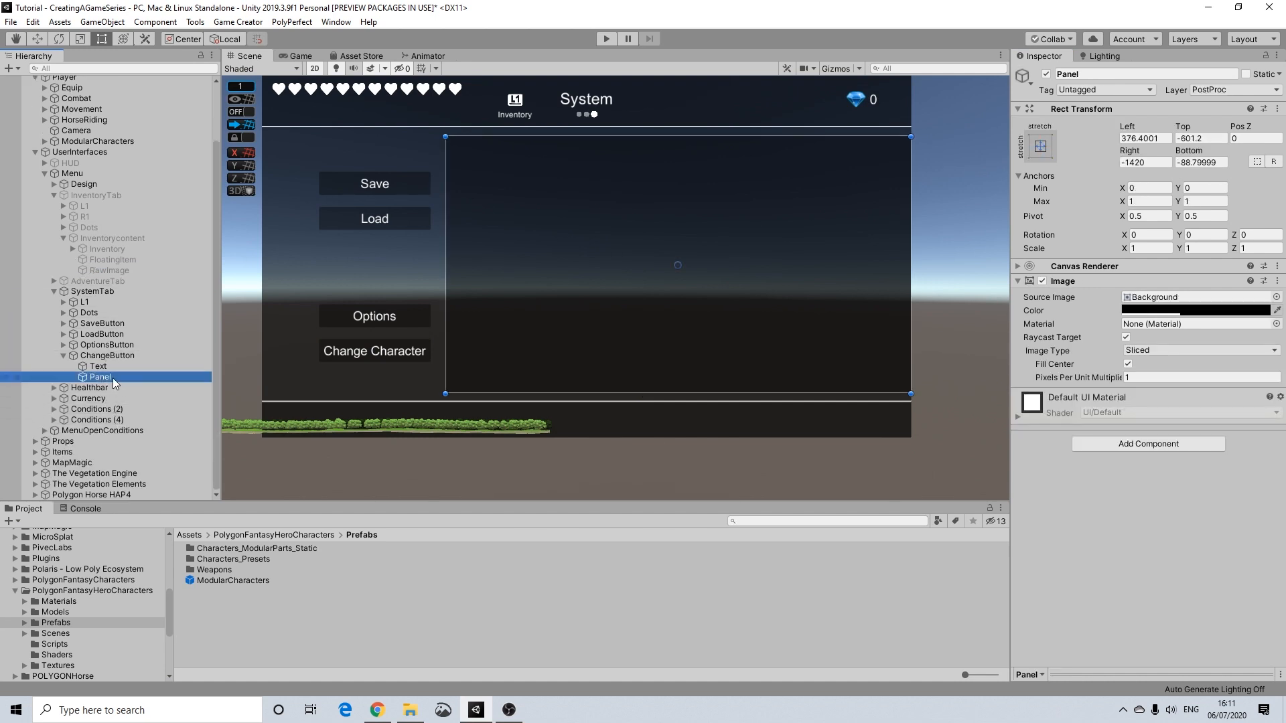
pyautogui.hotkey('ctrl', 'v')
pyautogui.moveTo(112, 387); pyautogui.dragTo(105, 377)
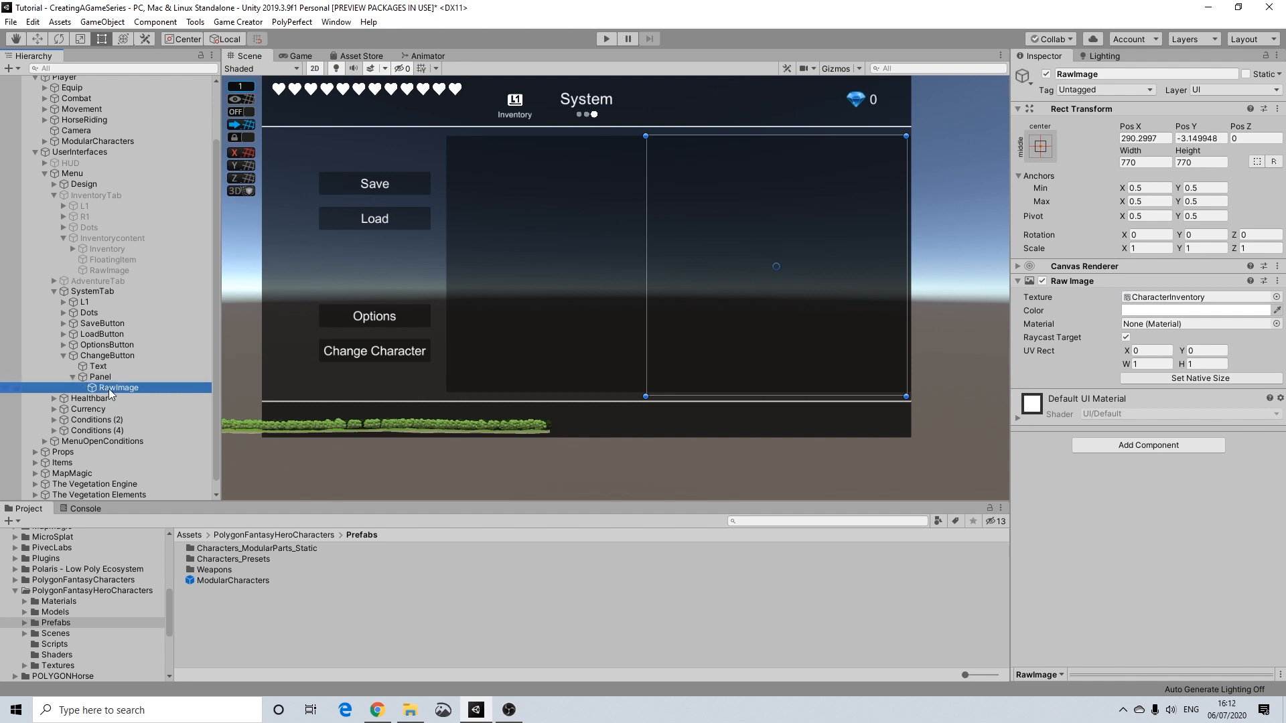
pyautogui.click(111, 388)
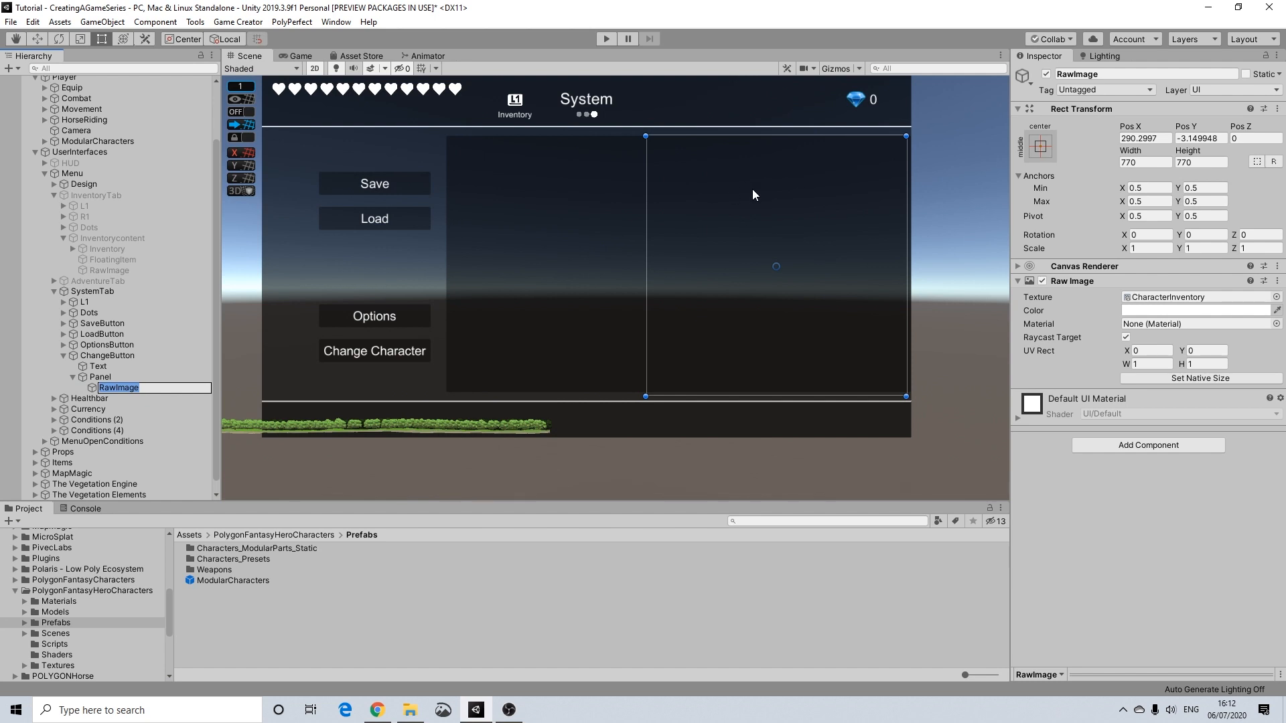
# Step: Add a UI Text element to the Panel and fit it into the Panel's upper-left corner at about 448 by 82
pyautogui.click(100, 376)
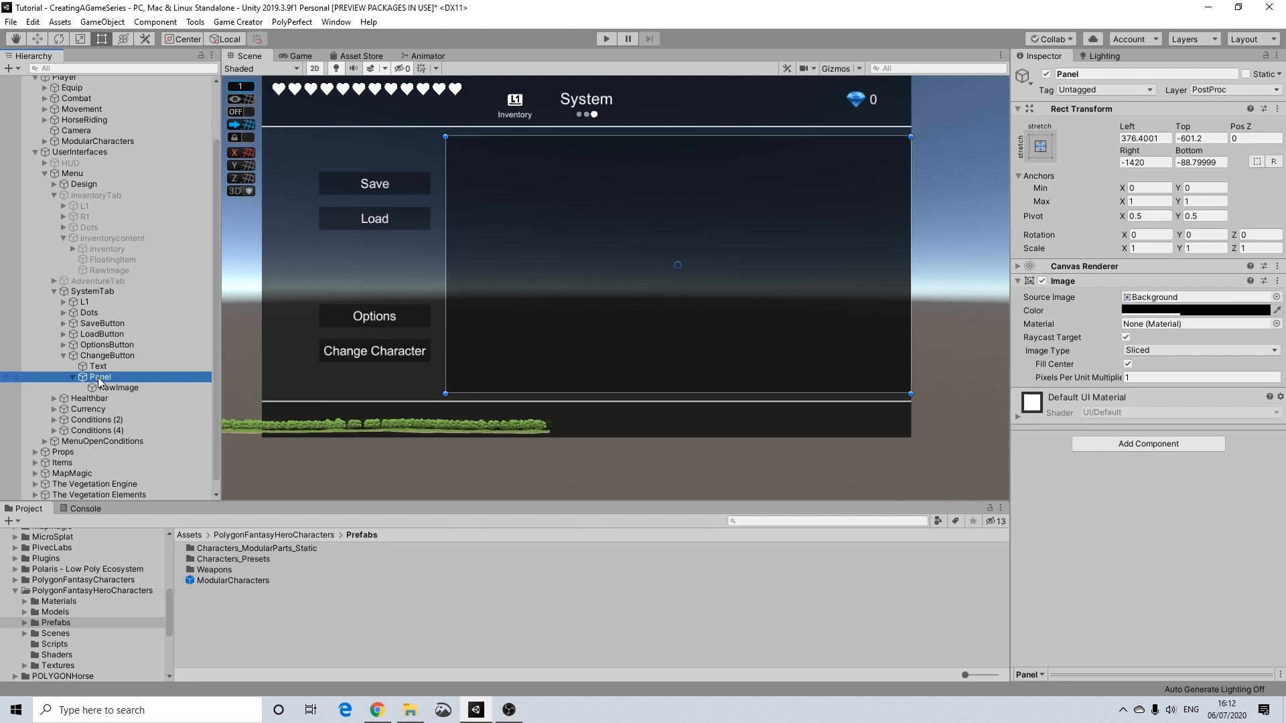
pyautogui.rightClick(99, 381)
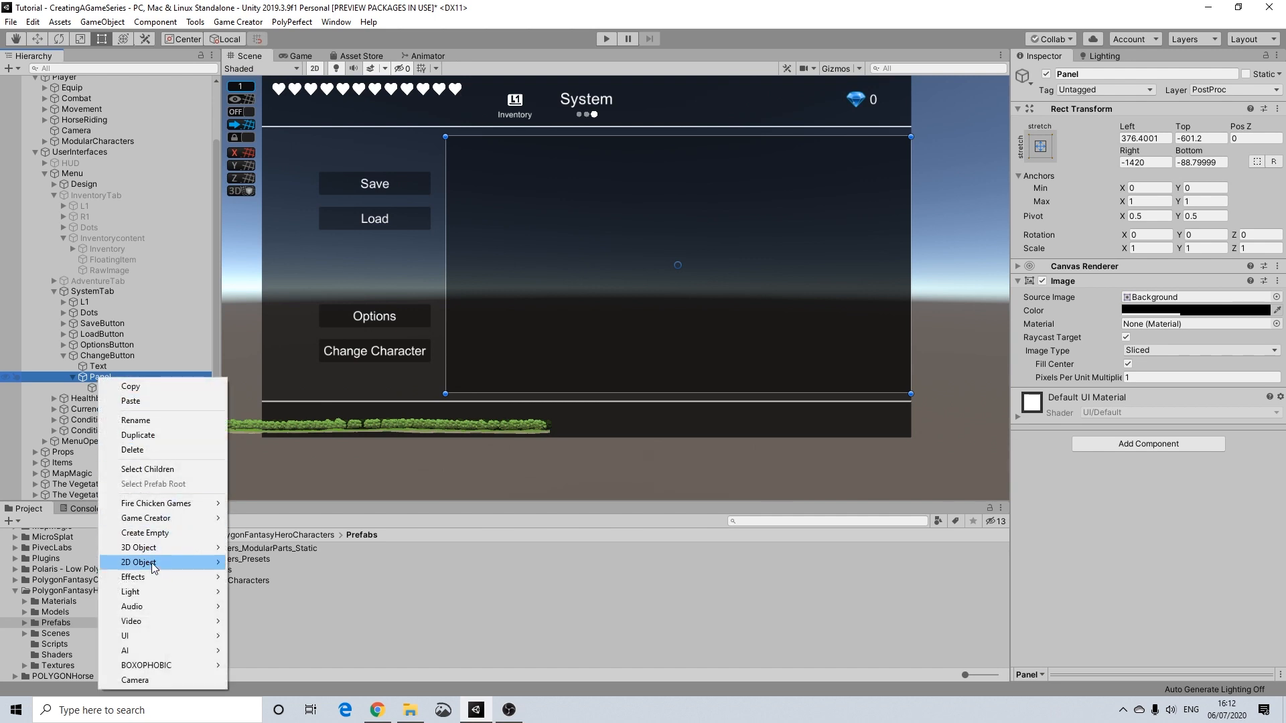
pyautogui.moveTo(168, 548)
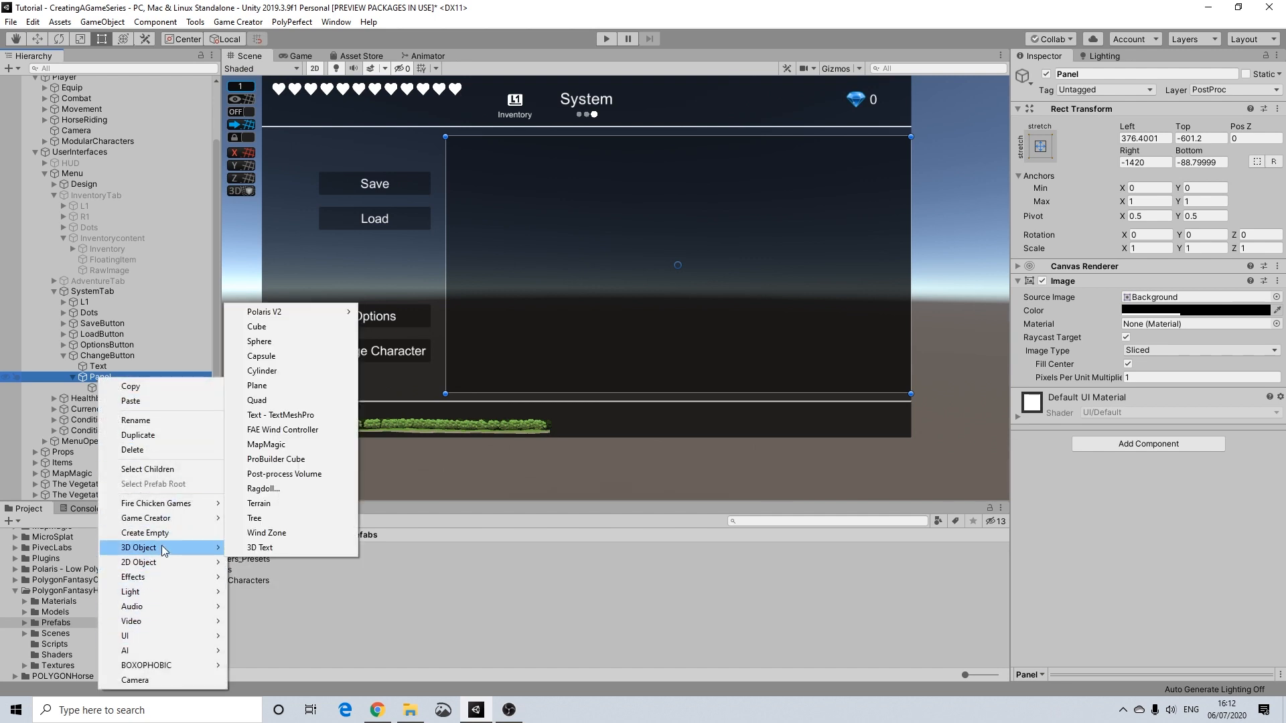
pyautogui.moveTo(213, 637)
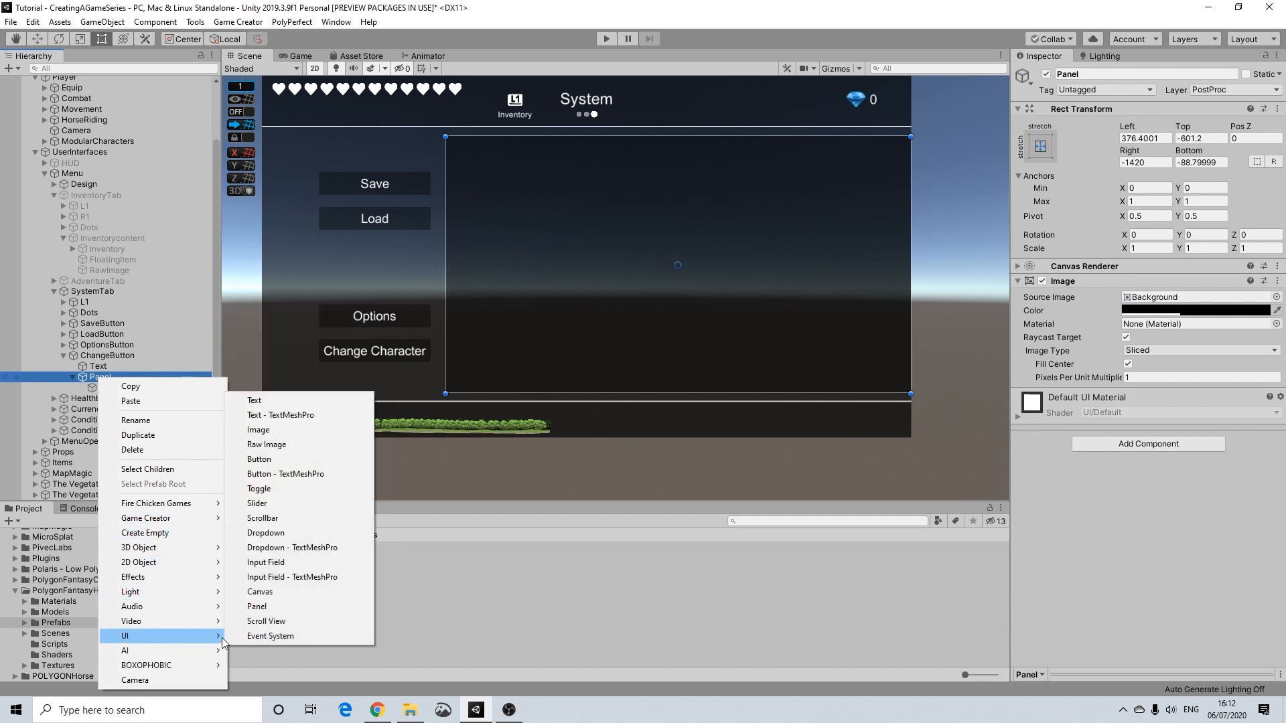
pyautogui.click(254, 400)
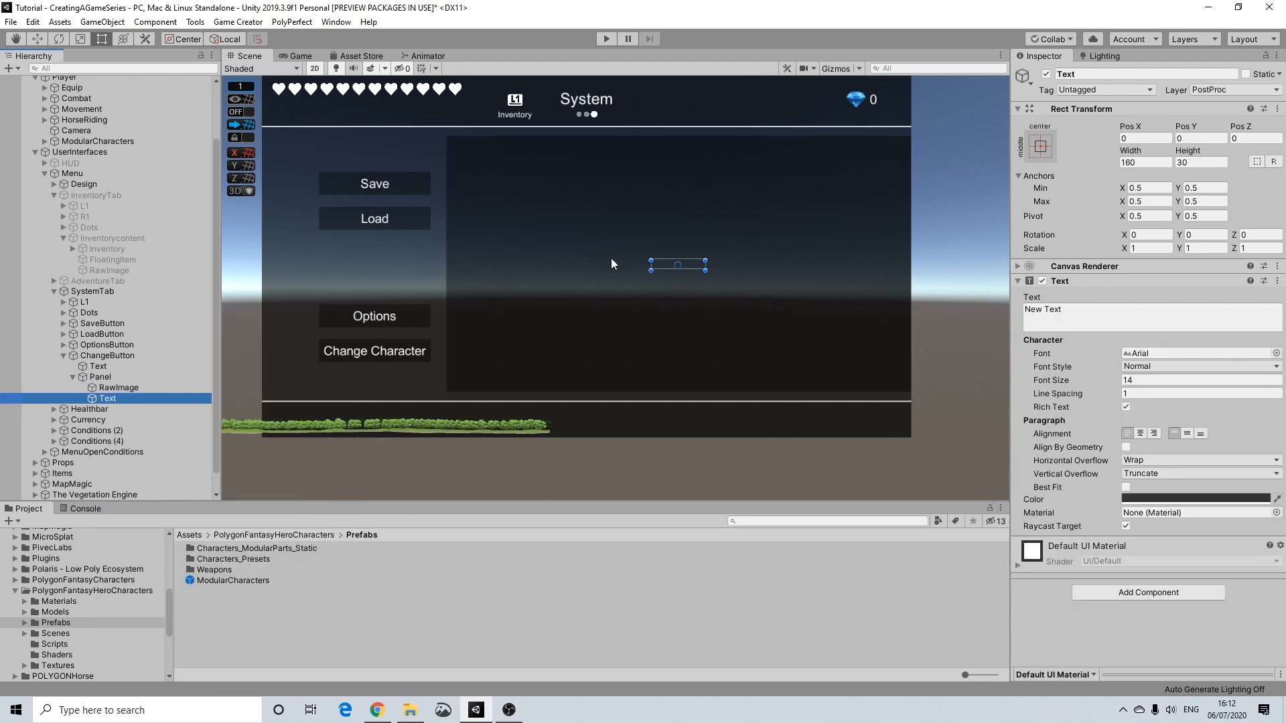
pyautogui.moveTo(695, 266); pyautogui.dragTo(600, 168)
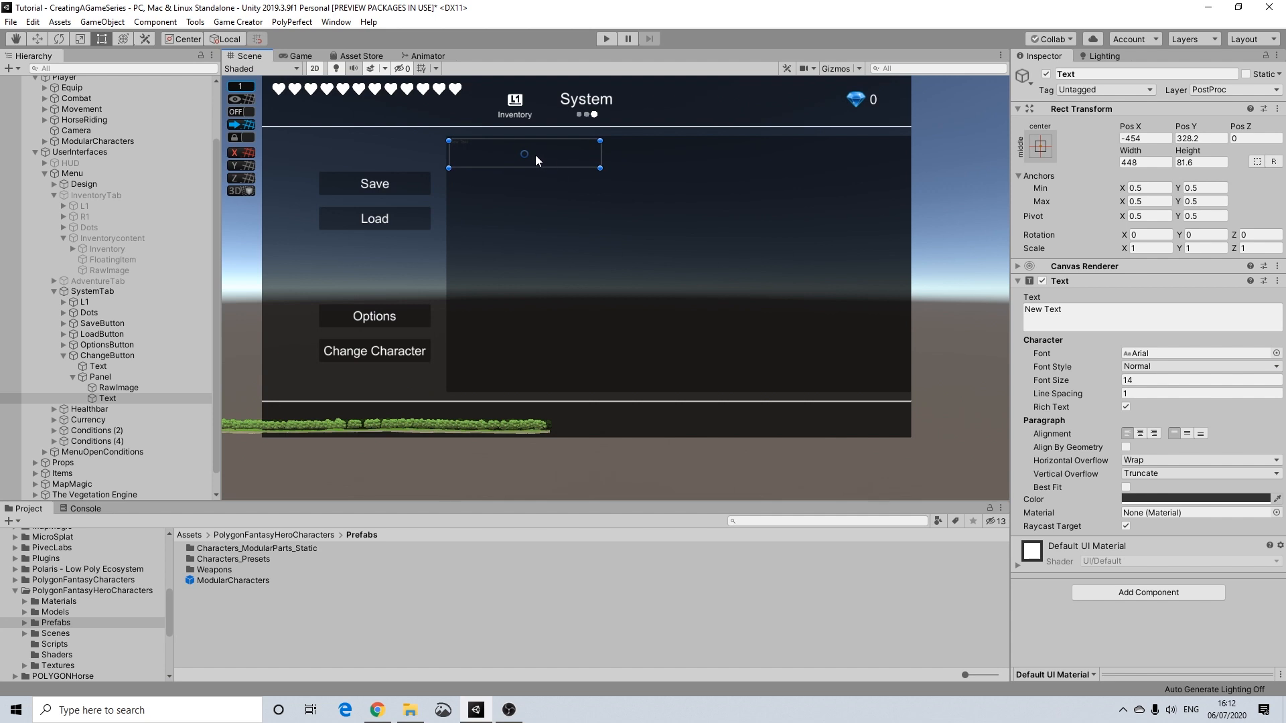
# Step: Set the new text to "Change Character" at font size 50, centered horizontally and vertically
pyautogui.click(1066, 327)
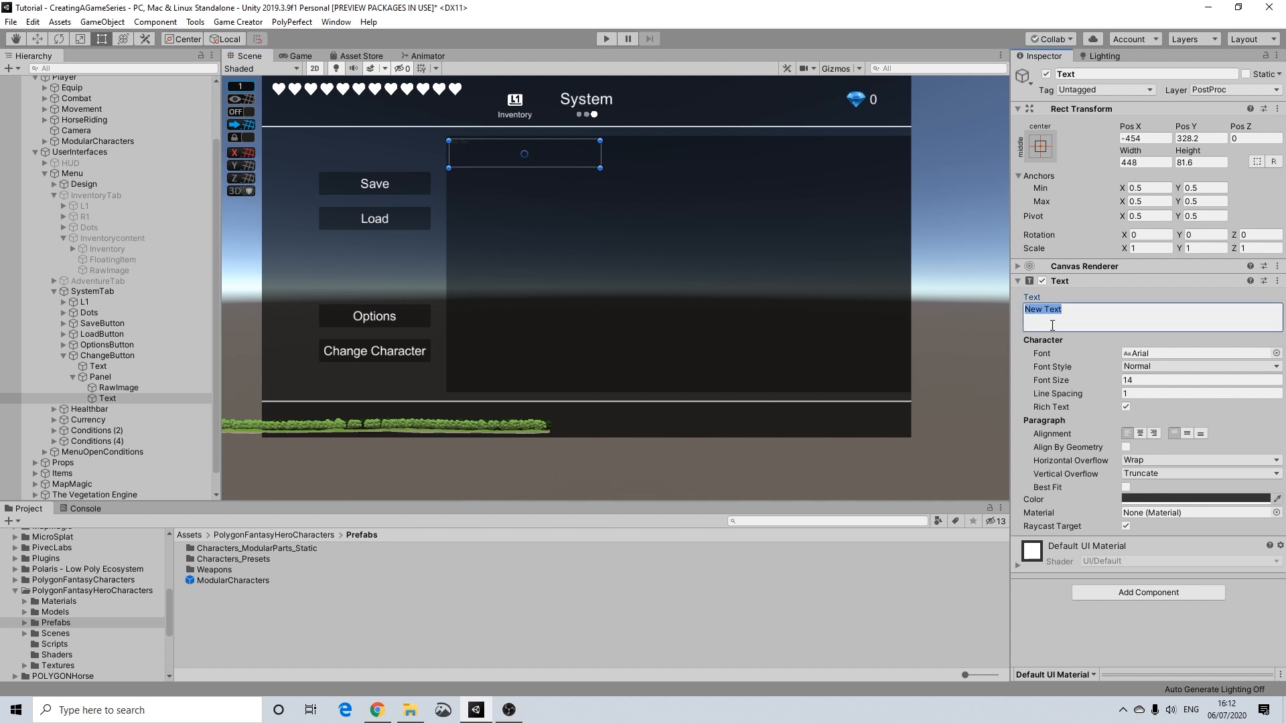
pyautogui.write('Change Character')
pyautogui.click(1193, 382)
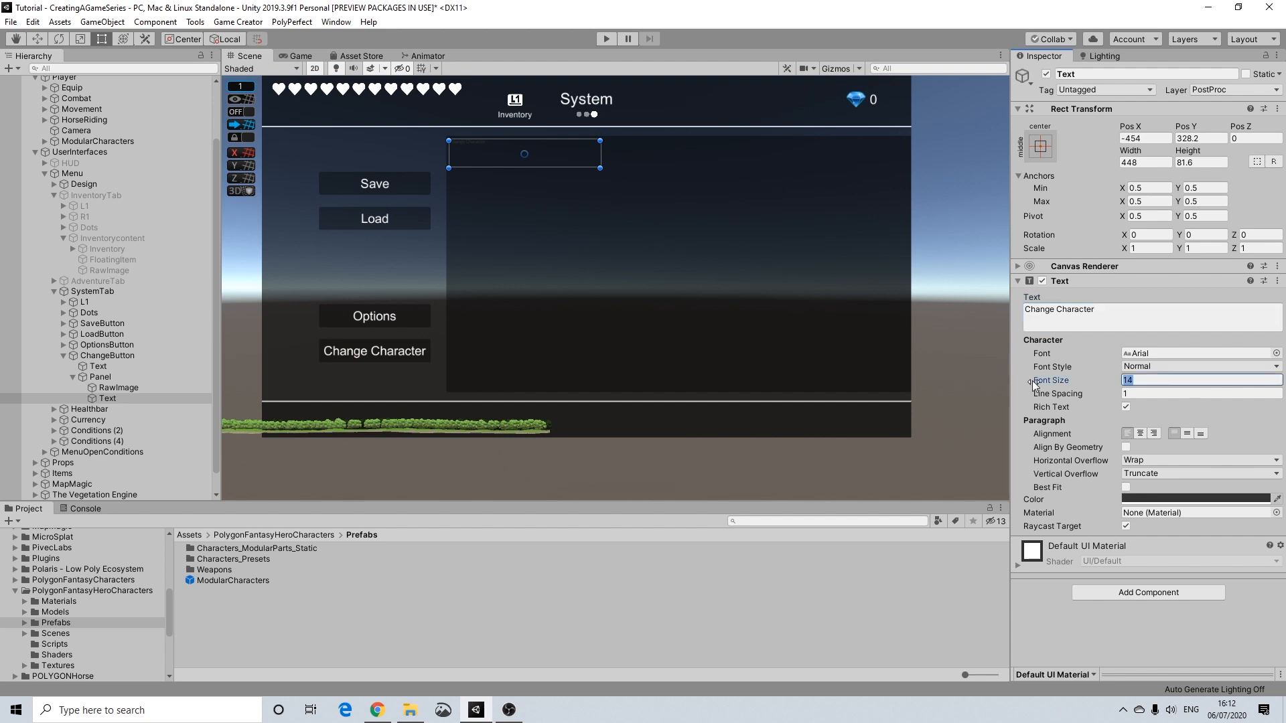
pyautogui.write('50')
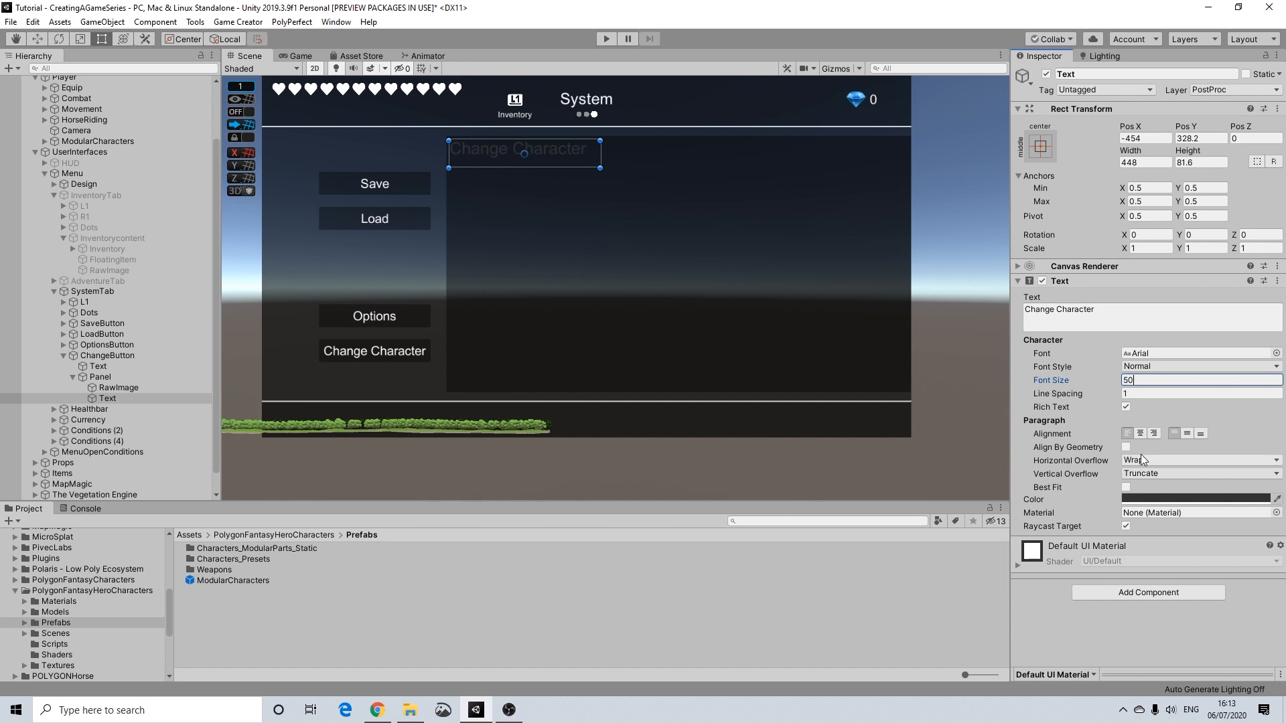
pyautogui.click(1142, 434)
pyautogui.click(1188, 433)
# Step: Change the colour of the Panel's "Change Character" heading to white
pyautogui.click(1195, 499)
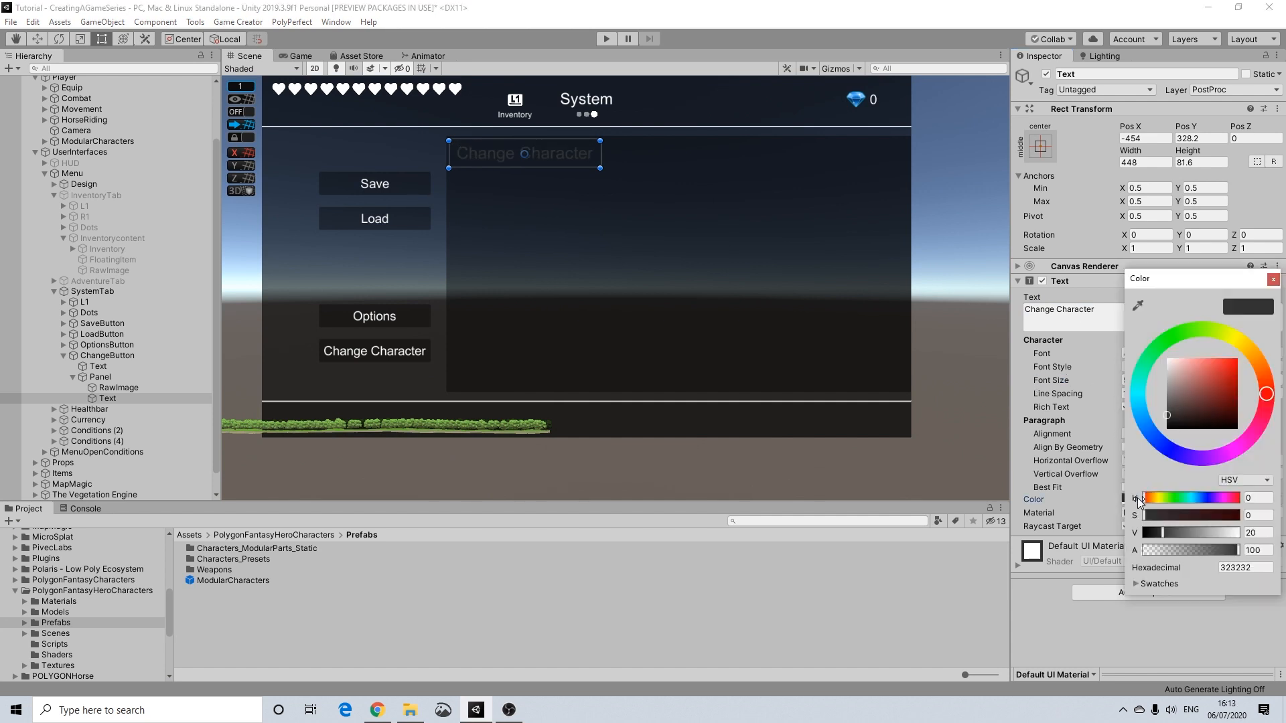
pyautogui.moveTo(1213, 408); pyautogui.dragTo(1167, 359)
pyautogui.click(1274, 281)
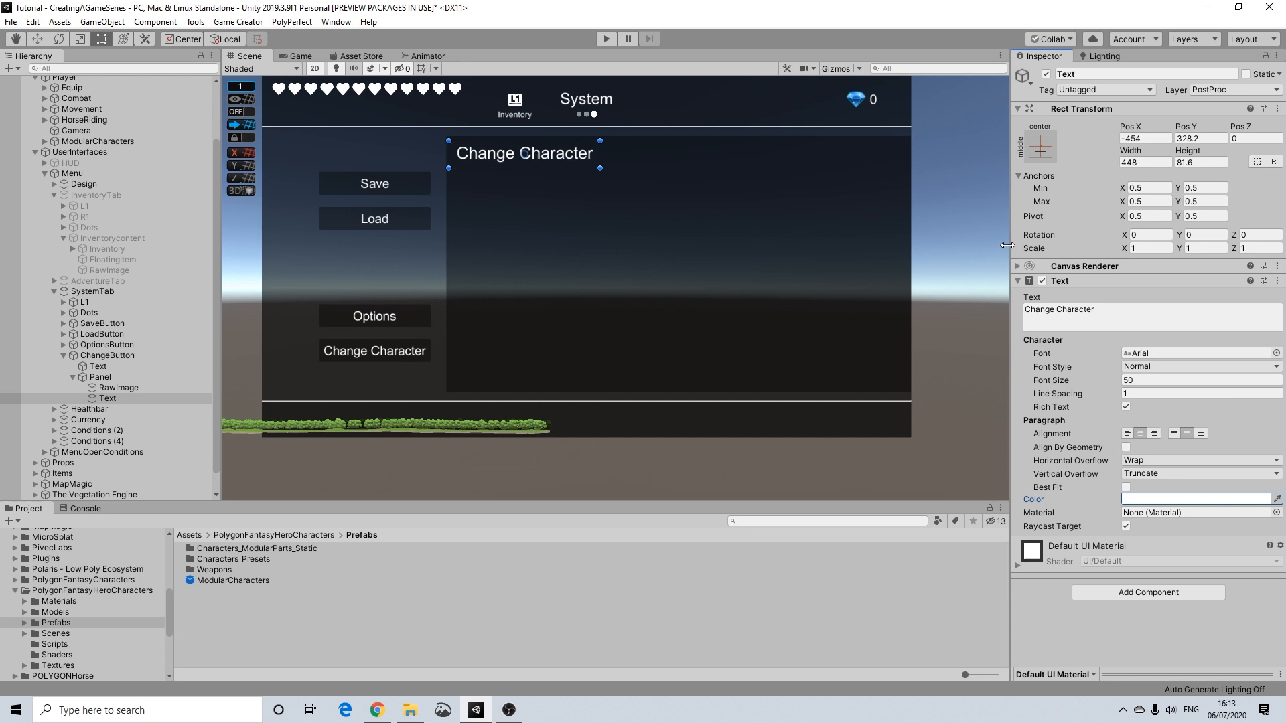
pyautogui.click(951, 195)
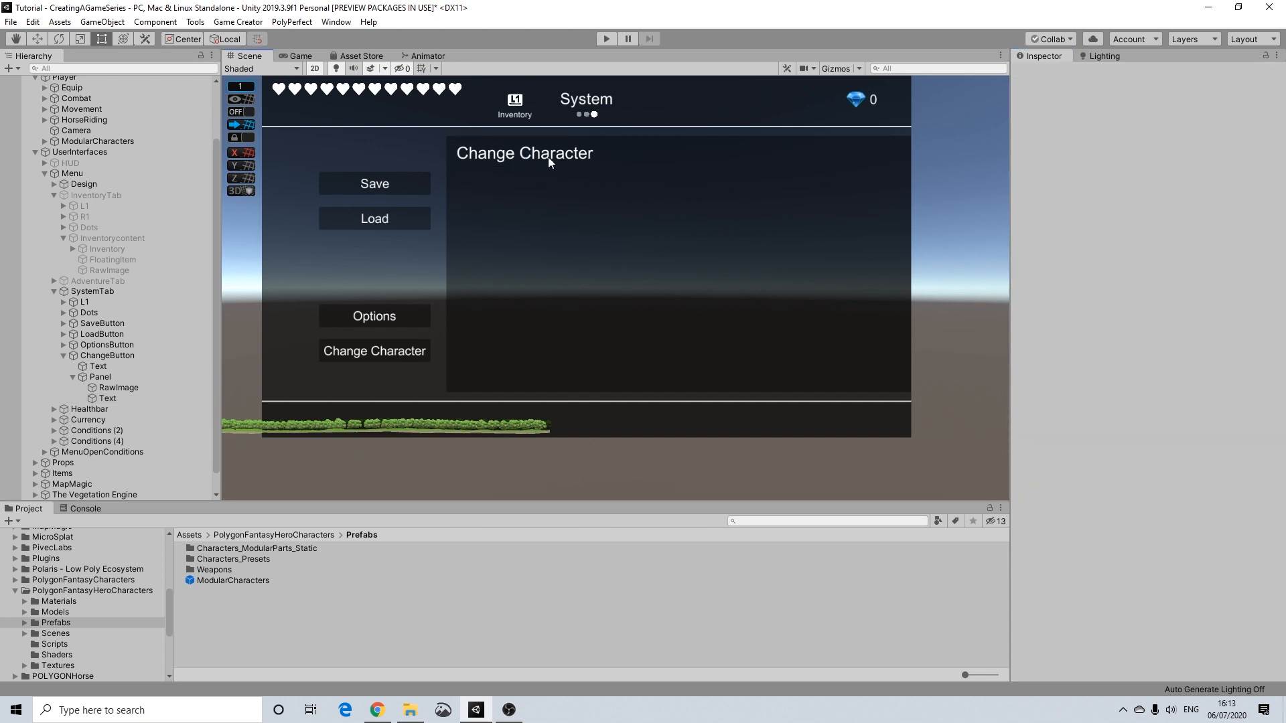
pyautogui.click(589, 155)
pyautogui.click(578, 158)
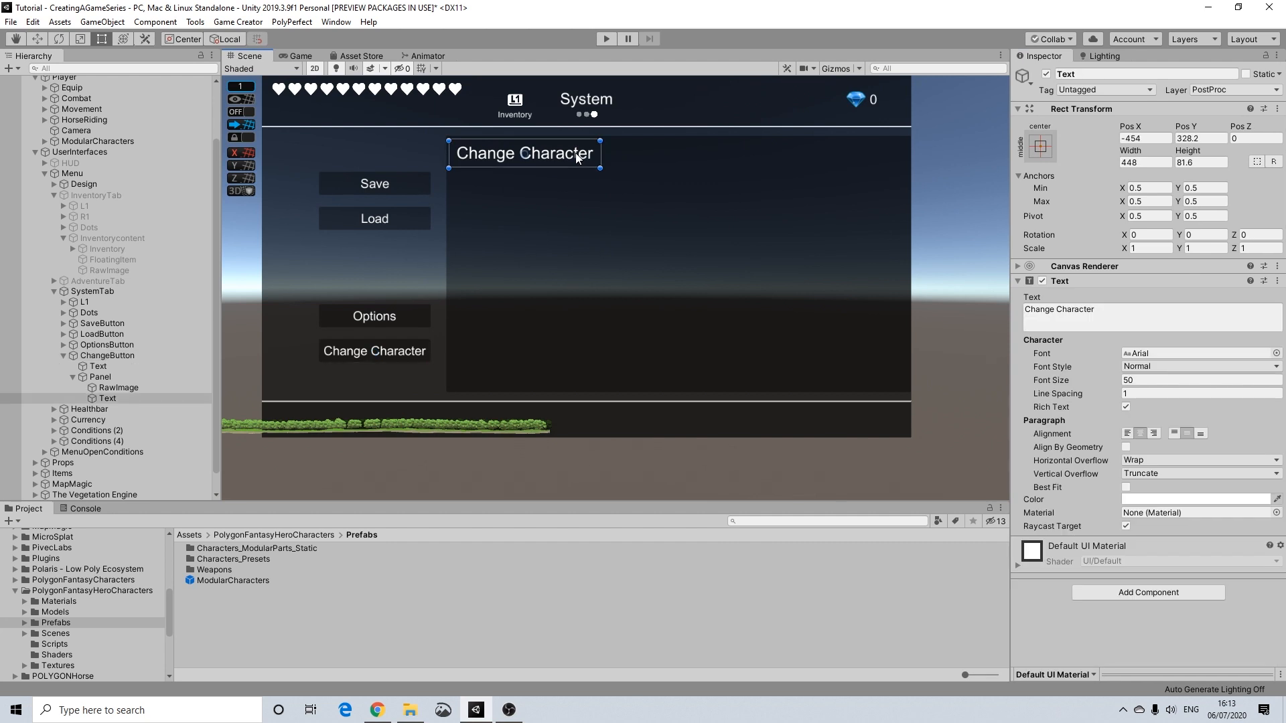
pyautogui.click(995, 191)
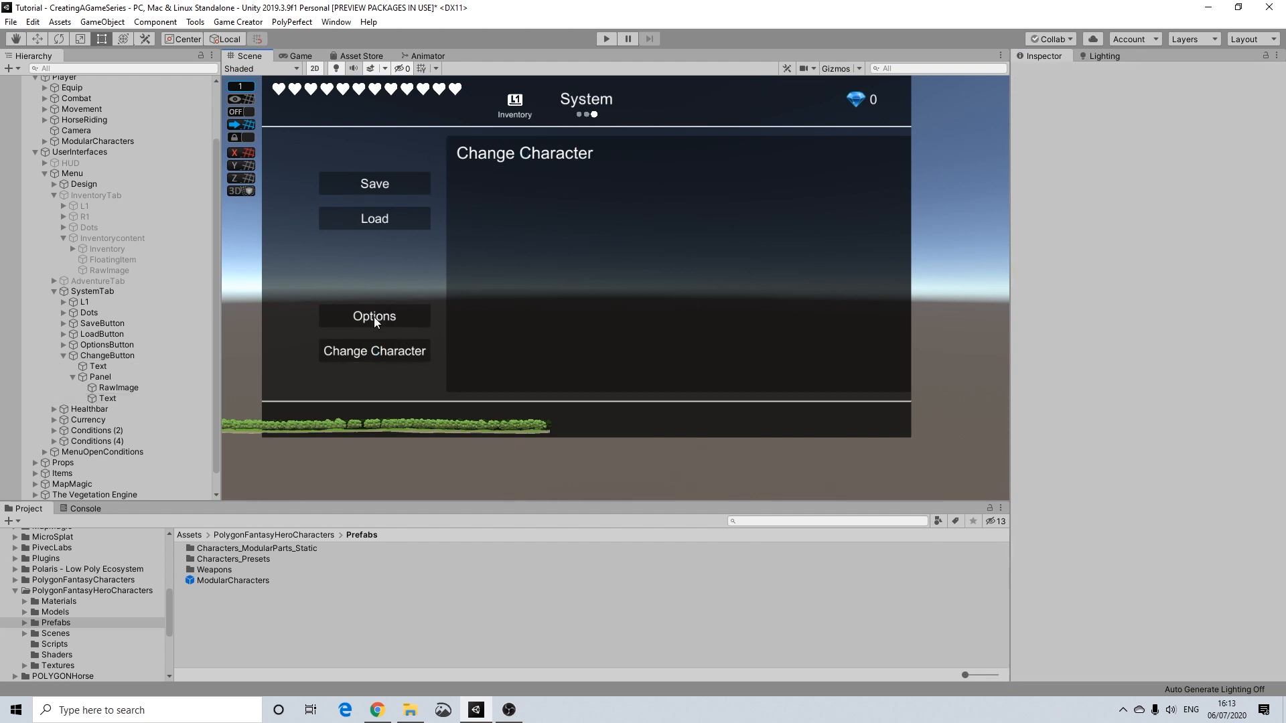
# Step: Inspect the Panel's RawImage and temporarily activate InventoryTab to compare its character image
pyautogui.click(118, 387)
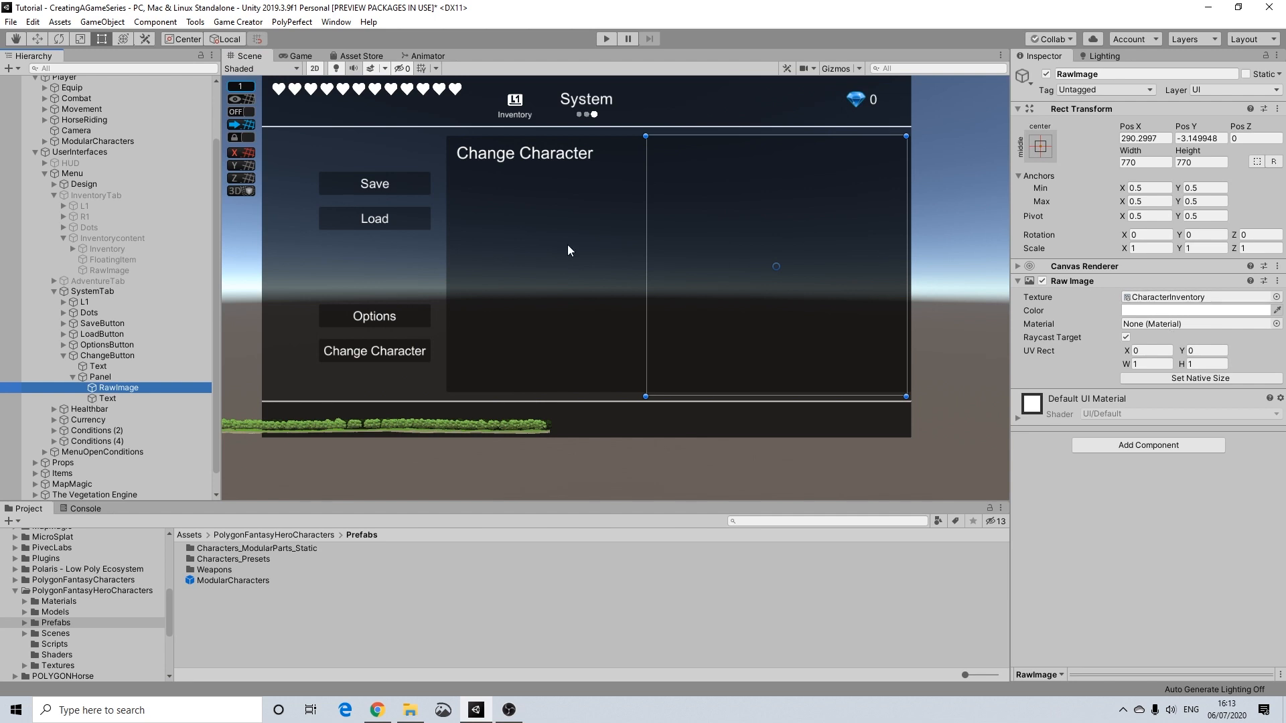
pyautogui.click(114, 238)
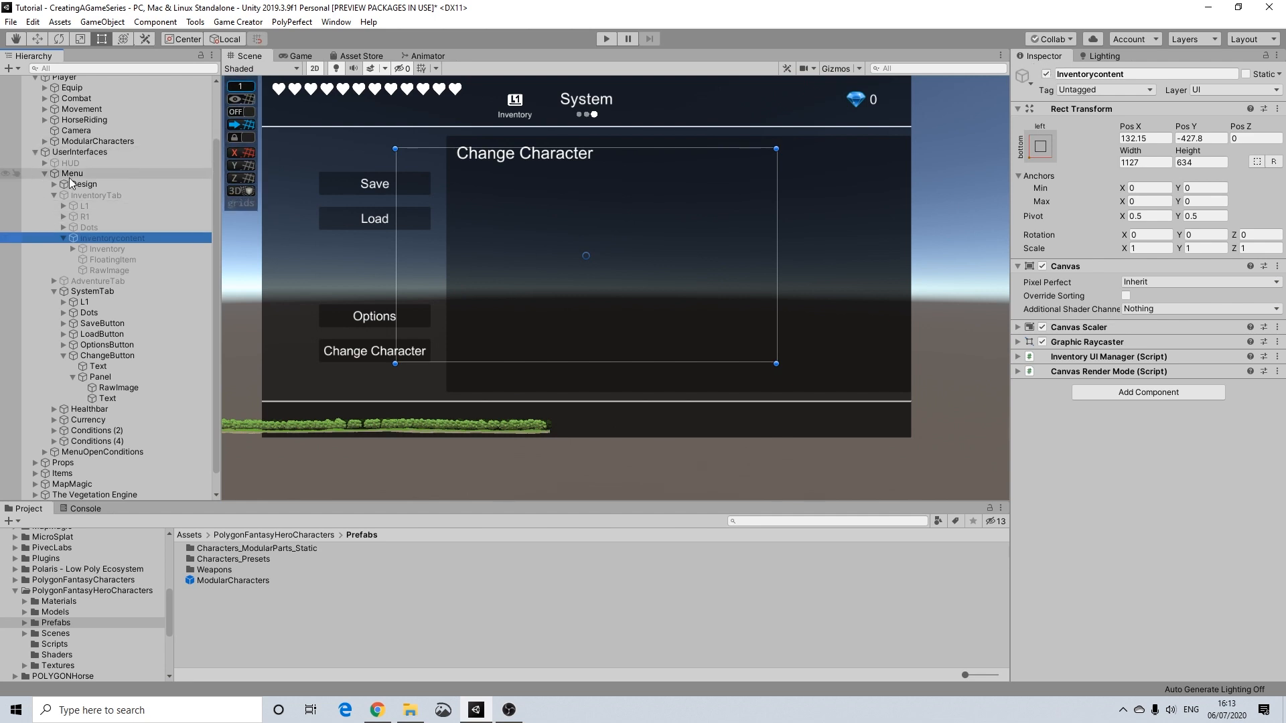
pyautogui.click(95, 195)
pyautogui.click(1046, 73)
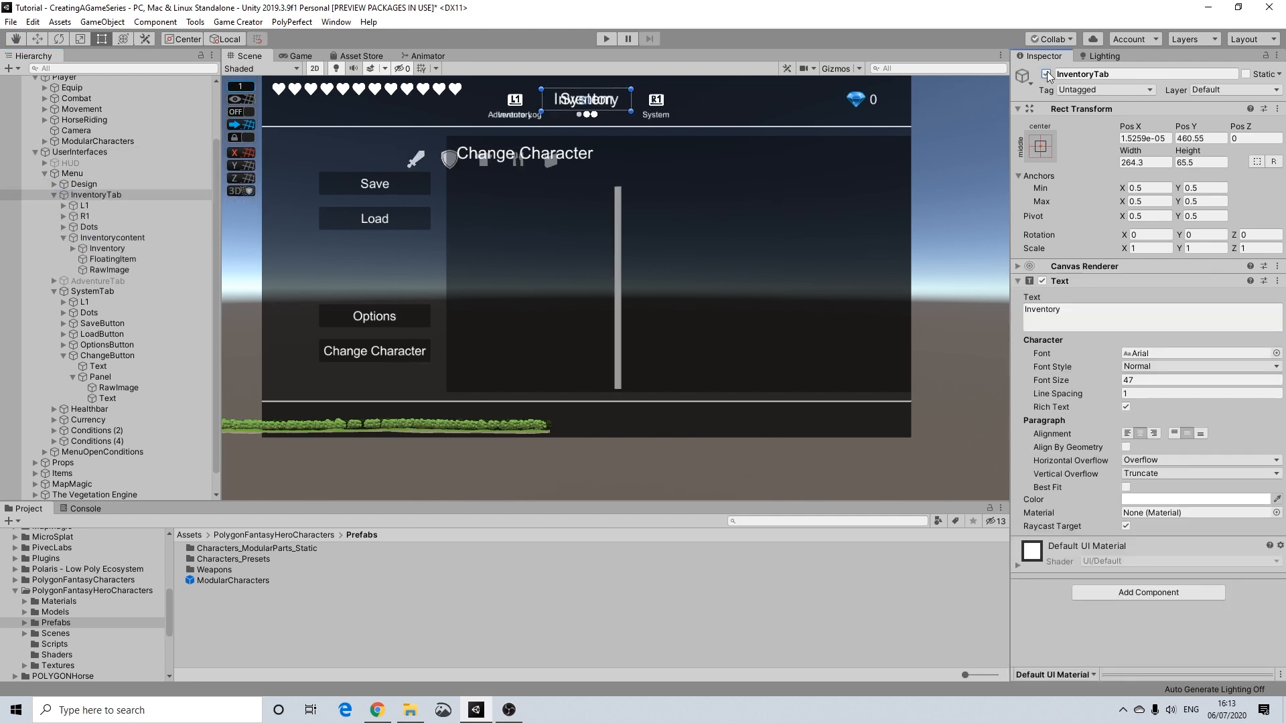
pyautogui.click(1046, 73)
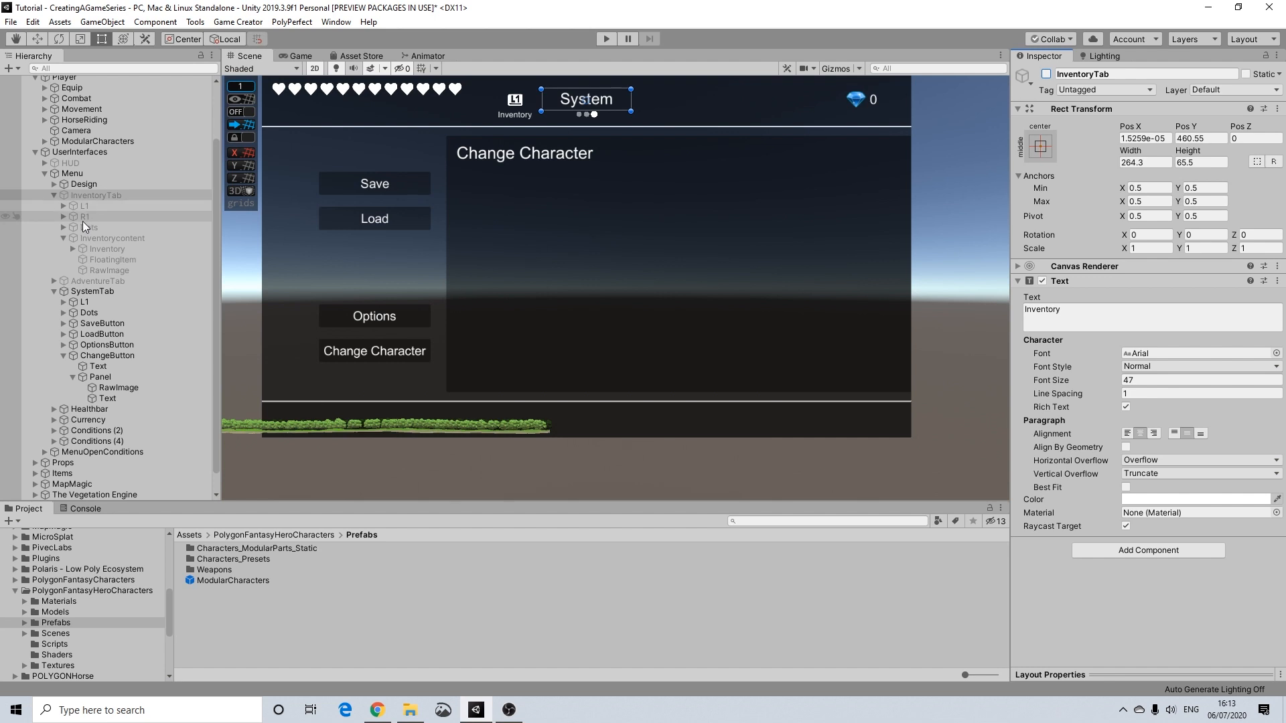
# Step: Prepare the interface for a play test by activating HUD and deactivating both Menu and ChangeButton's Panel
pyautogui.click(63, 173)
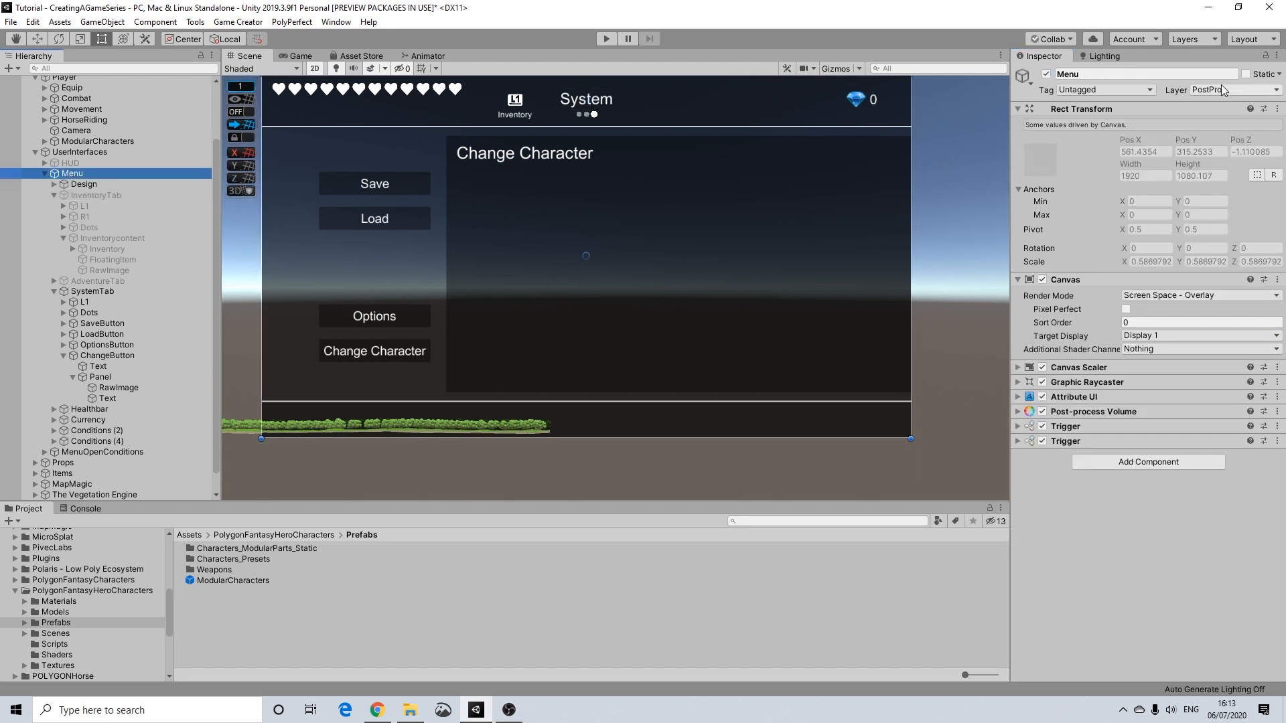
pyautogui.click(1046, 73)
pyautogui.click(67, 163)
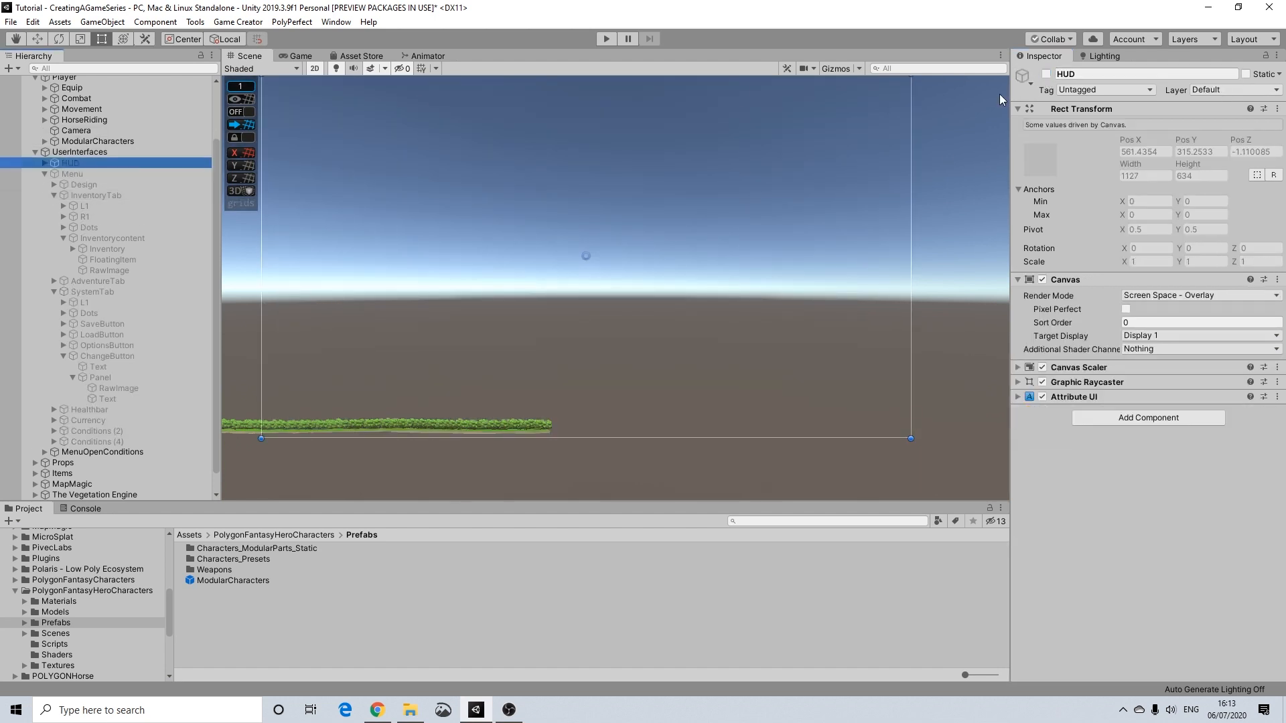
pyautogui.click(1046, 74)
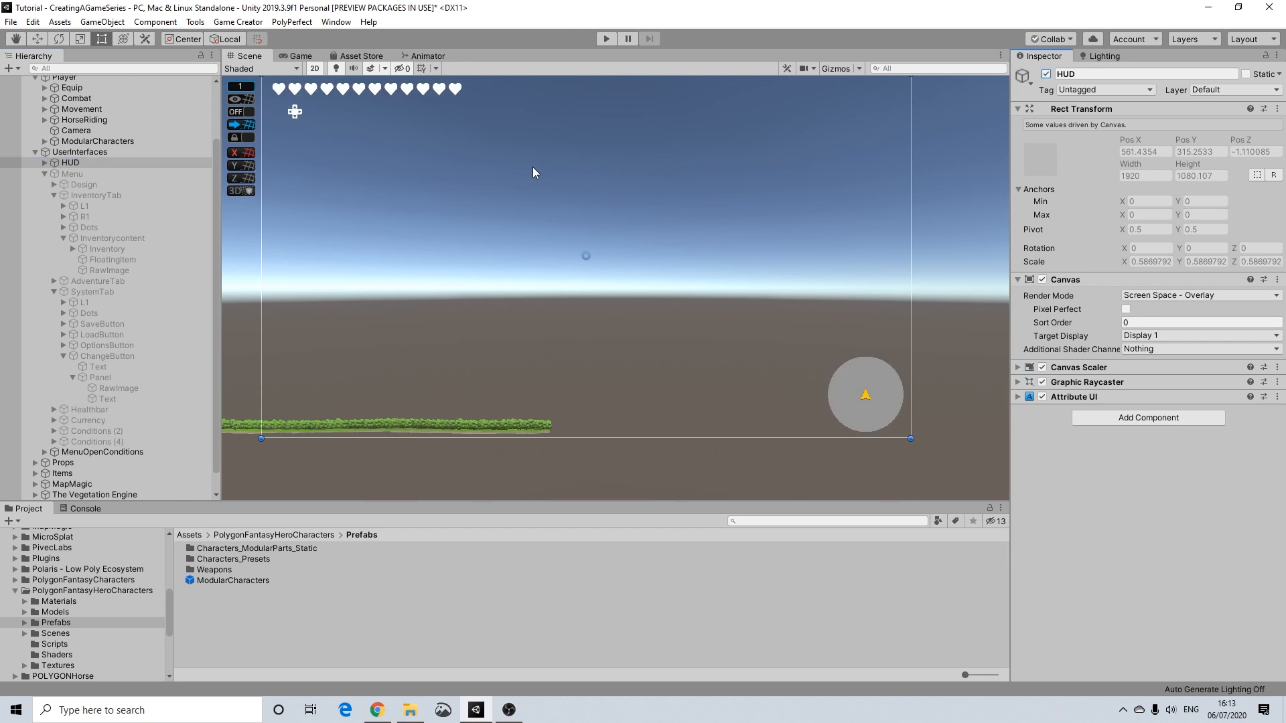
pyautogui.click(93, 378)
pyautogui.click(1046, 74)
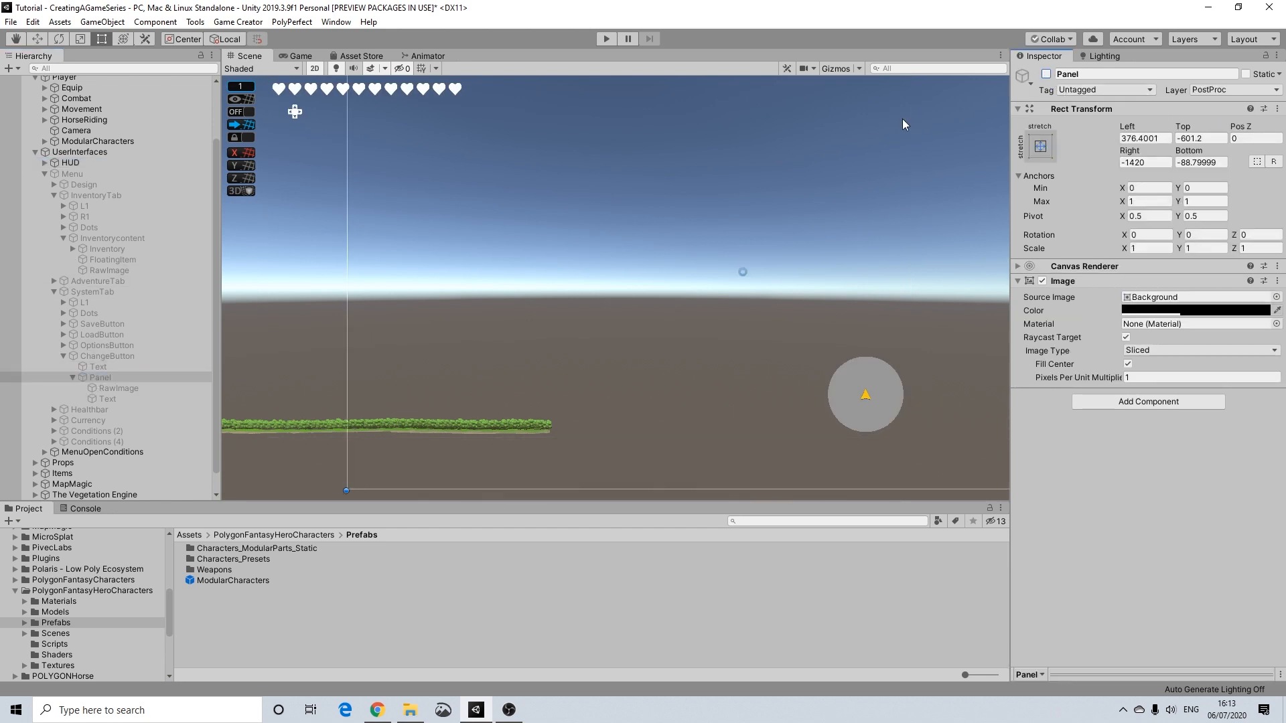
pyautogui.scroll(-2, 564, 141)
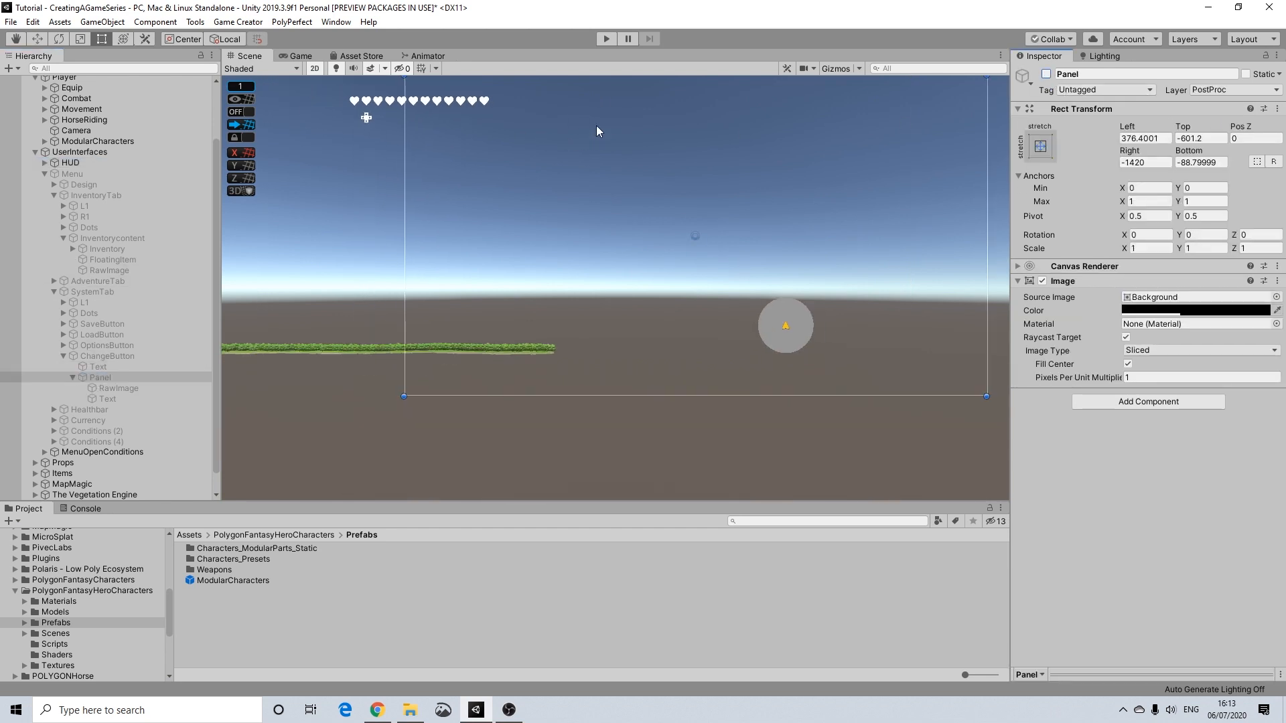
# Step: Play the game, open the in-game menu's System tab and toggle the Change Character panel on
pyautogui.click(609, 38)
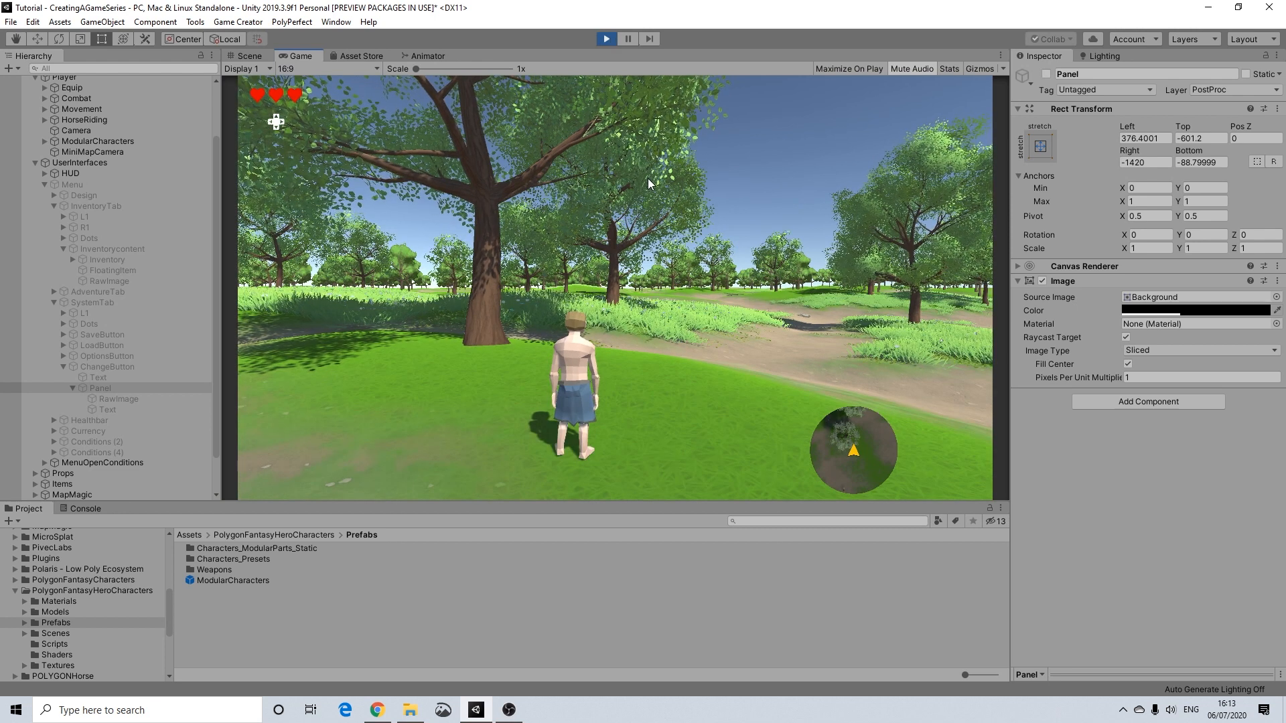
pyautogui.press('Escape')
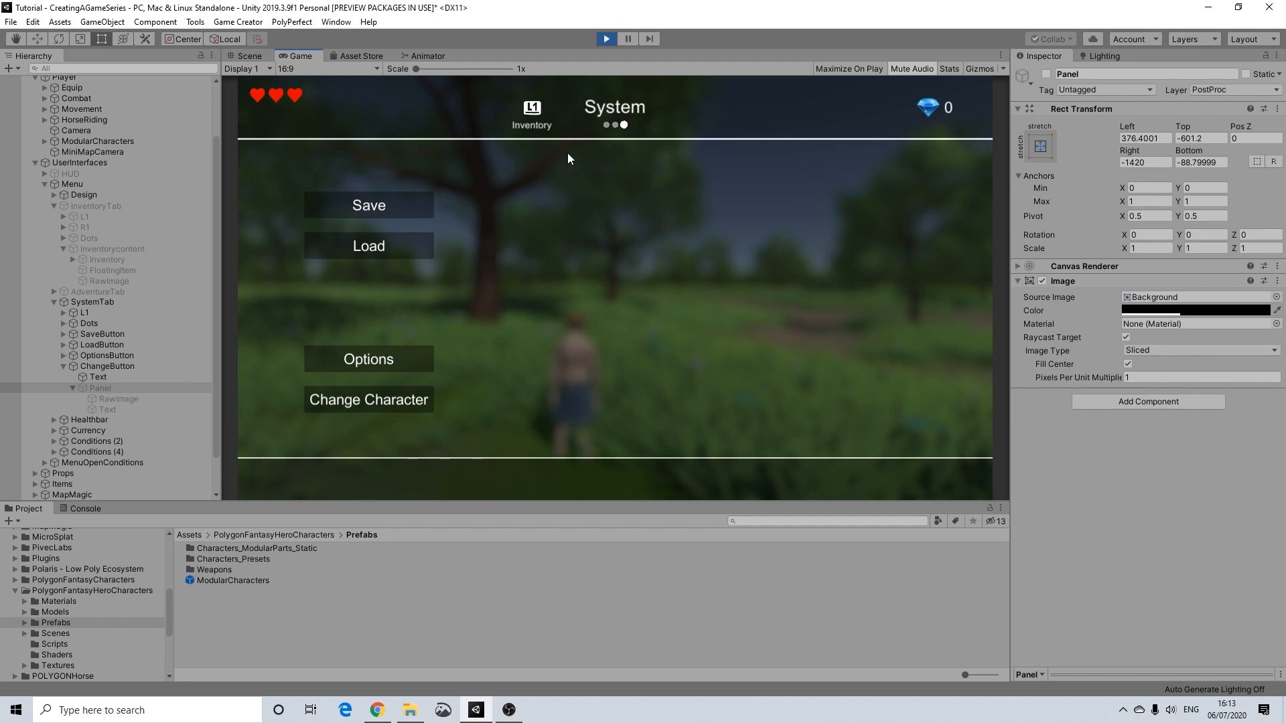
pyautogui.press('q')
pyautogui.press('q')
pyautogui.press('e')
pyautogui.press('e')
pyautogui.click(396, 405)
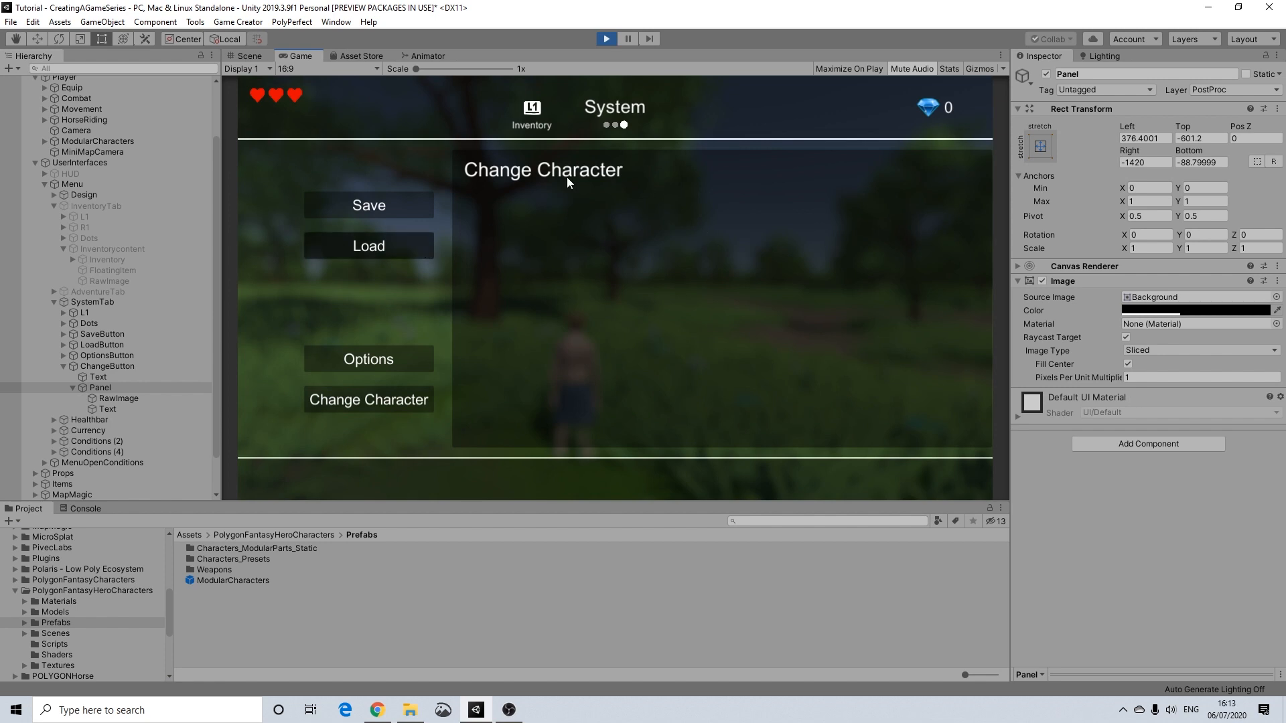
# Step: Cycle between the in-game Inventory and System tabs to check the character image, close the menu and stop the play test
pyautogui.press('q')
pyautogui.press('q')
pyautogui.press('e')
pyautogui.press('e')
pyautogui.press('q')
pyautogui.press('q')
pyautogui.press('e')
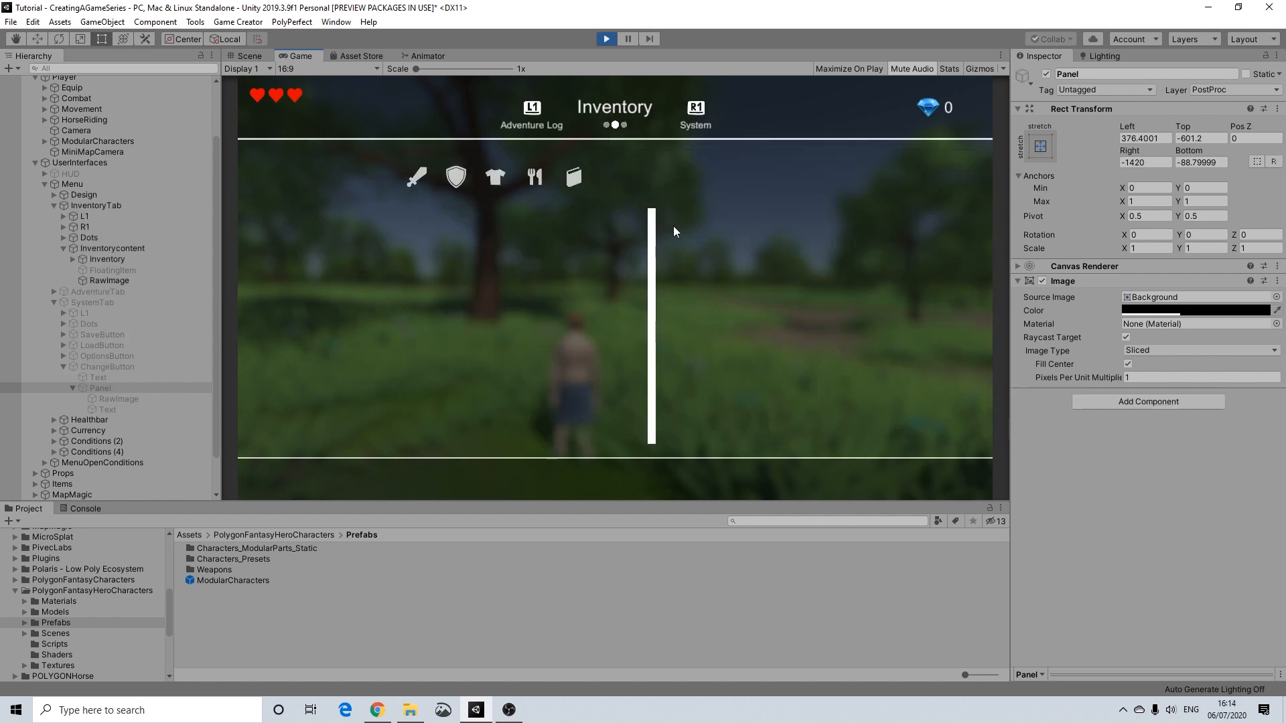
pyautogui.press('e')
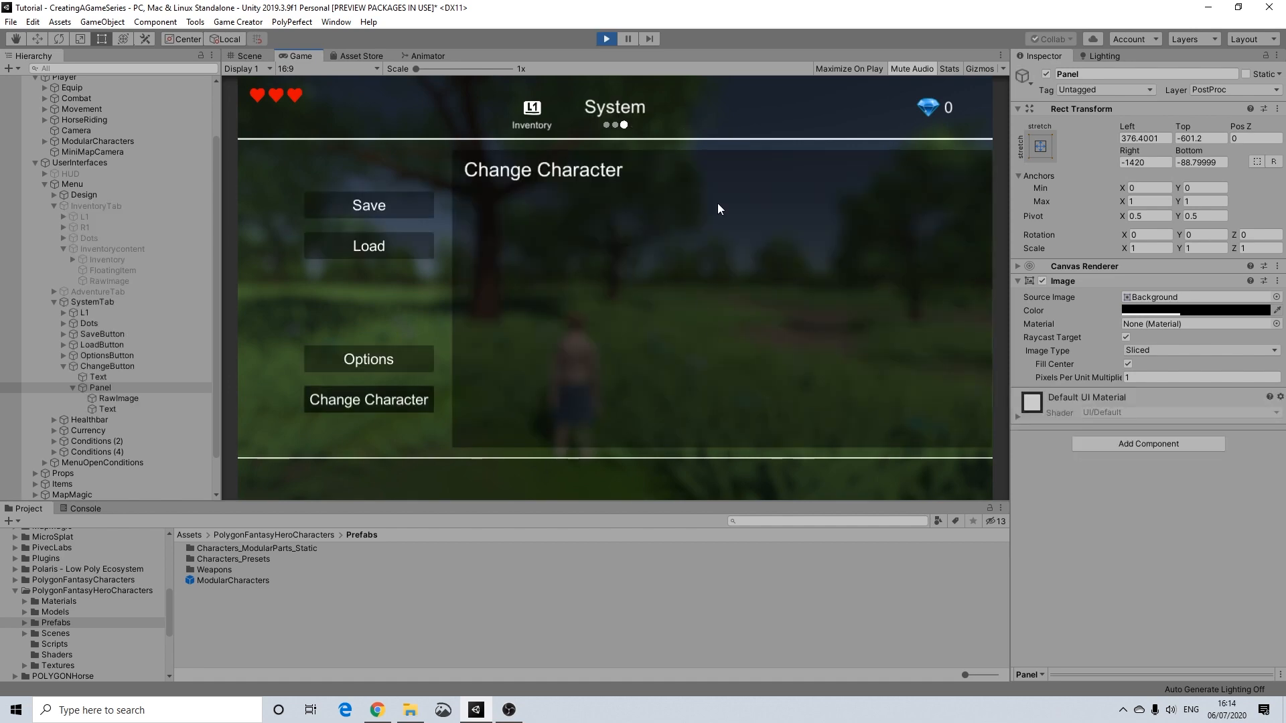
pyautogui.click(392, 201)
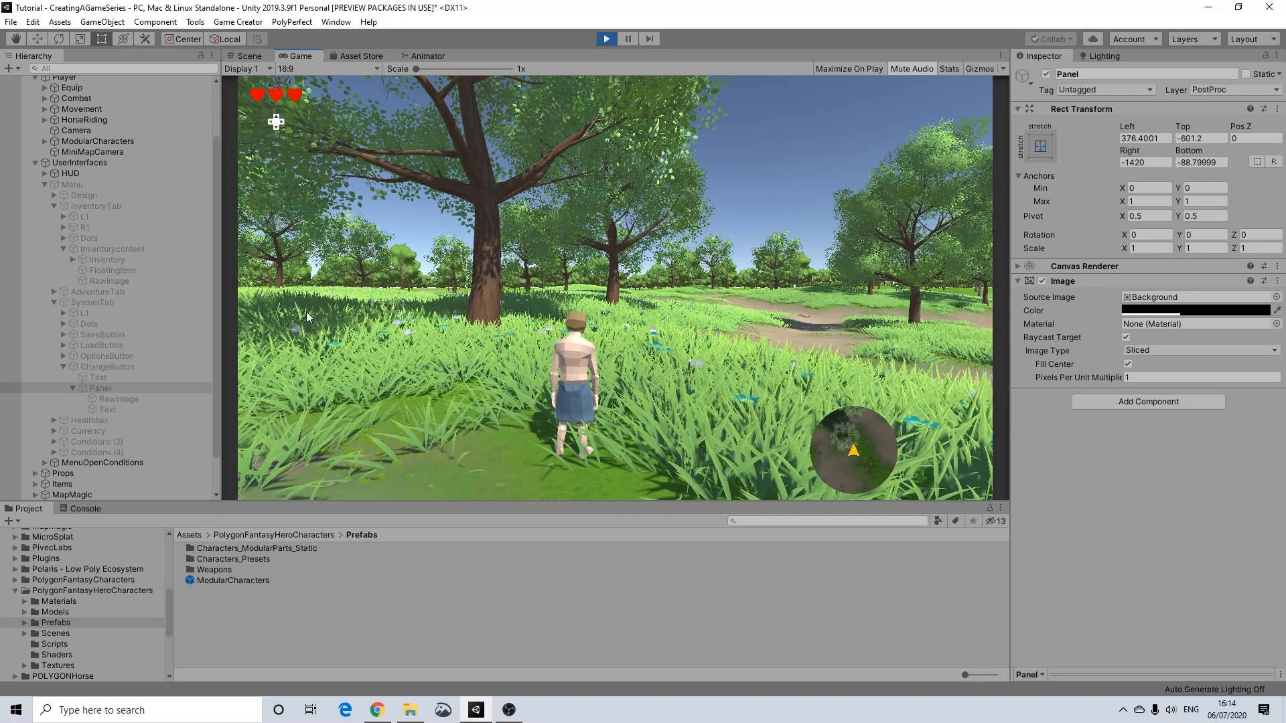
pyautogui.click(606, 39)
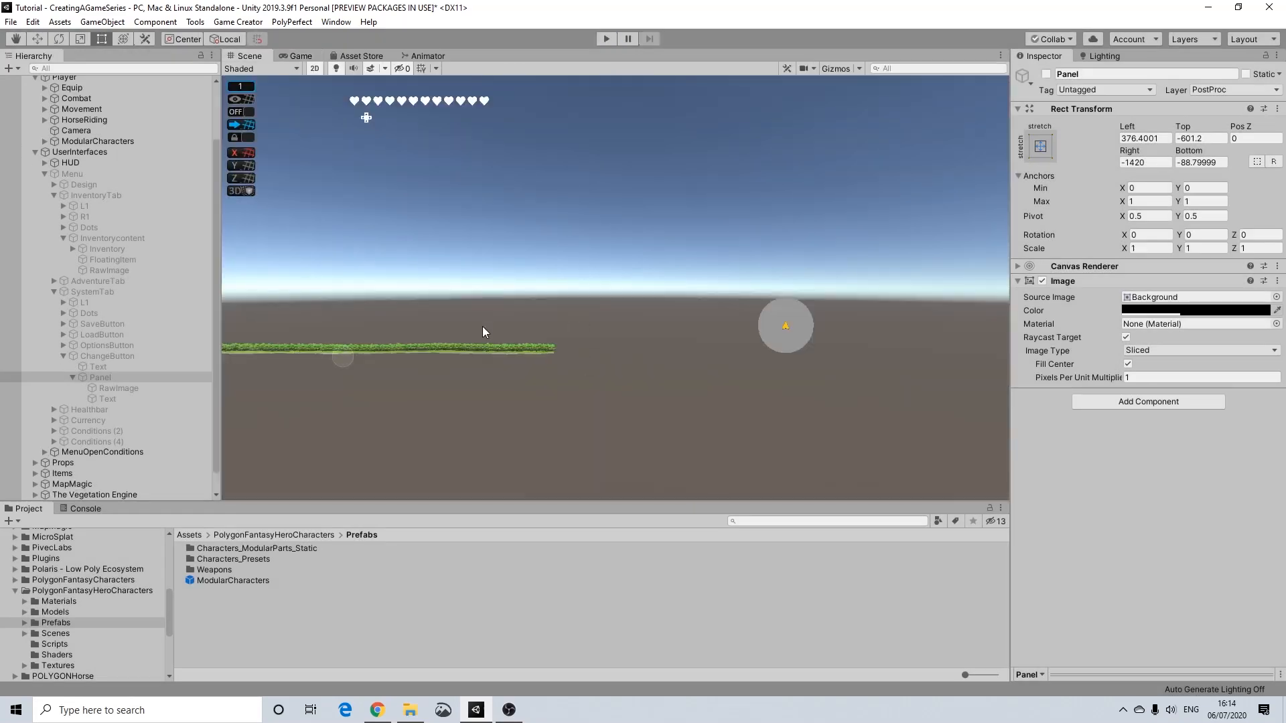
# Step: Set the layer of Modular_Characters, inside the Player's ModularCharacters, to Character for the object and all its children
pyautogui.click(45, 141)
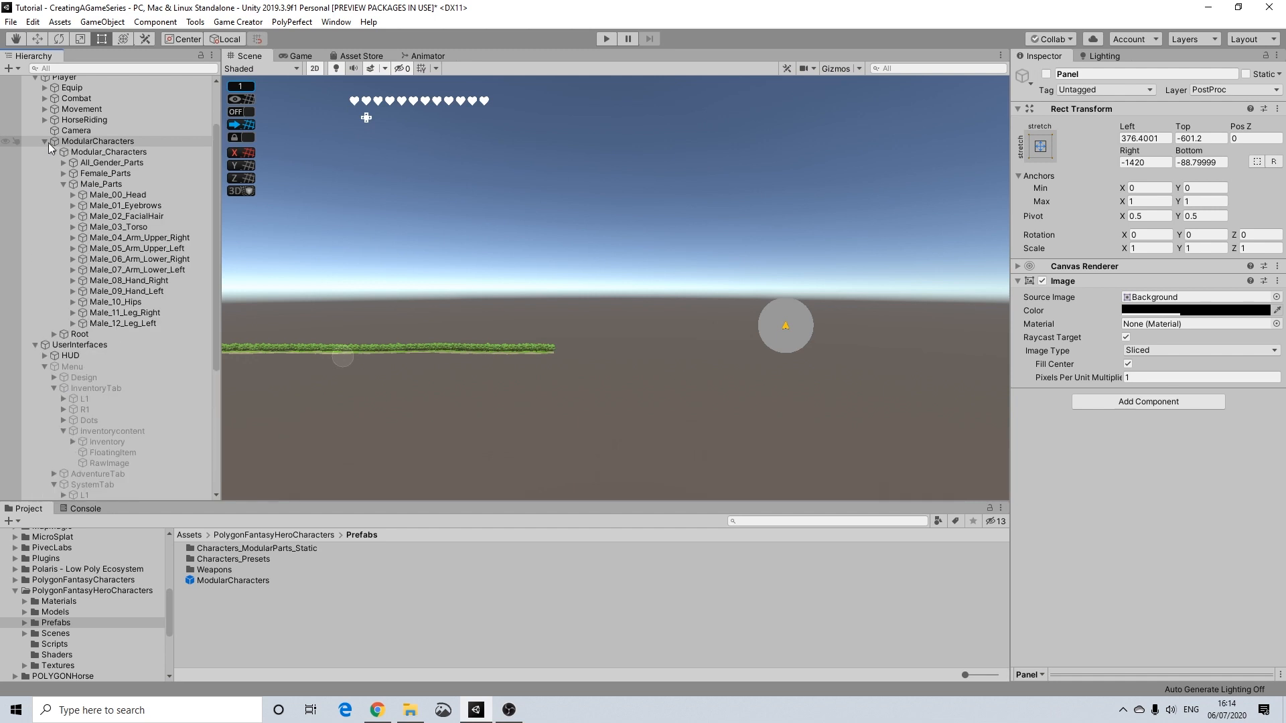
pyautogui.click(107, 151)
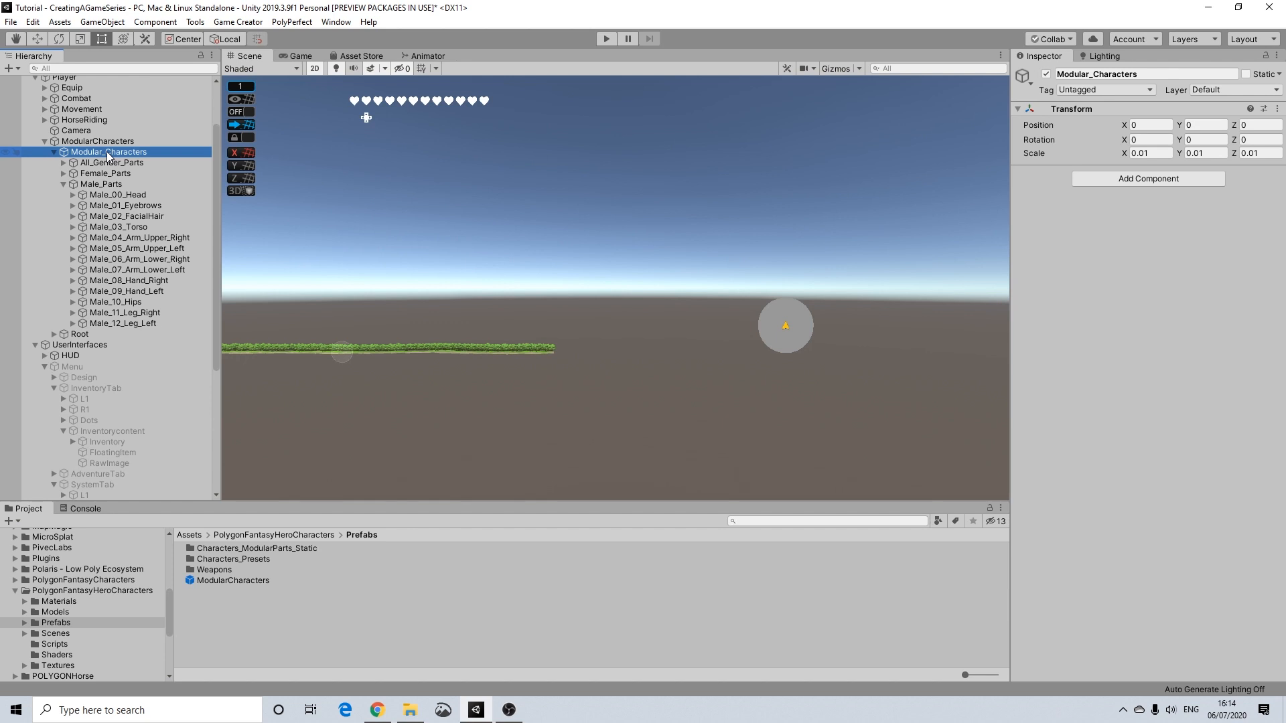
pyautogui.click(1234, 90)
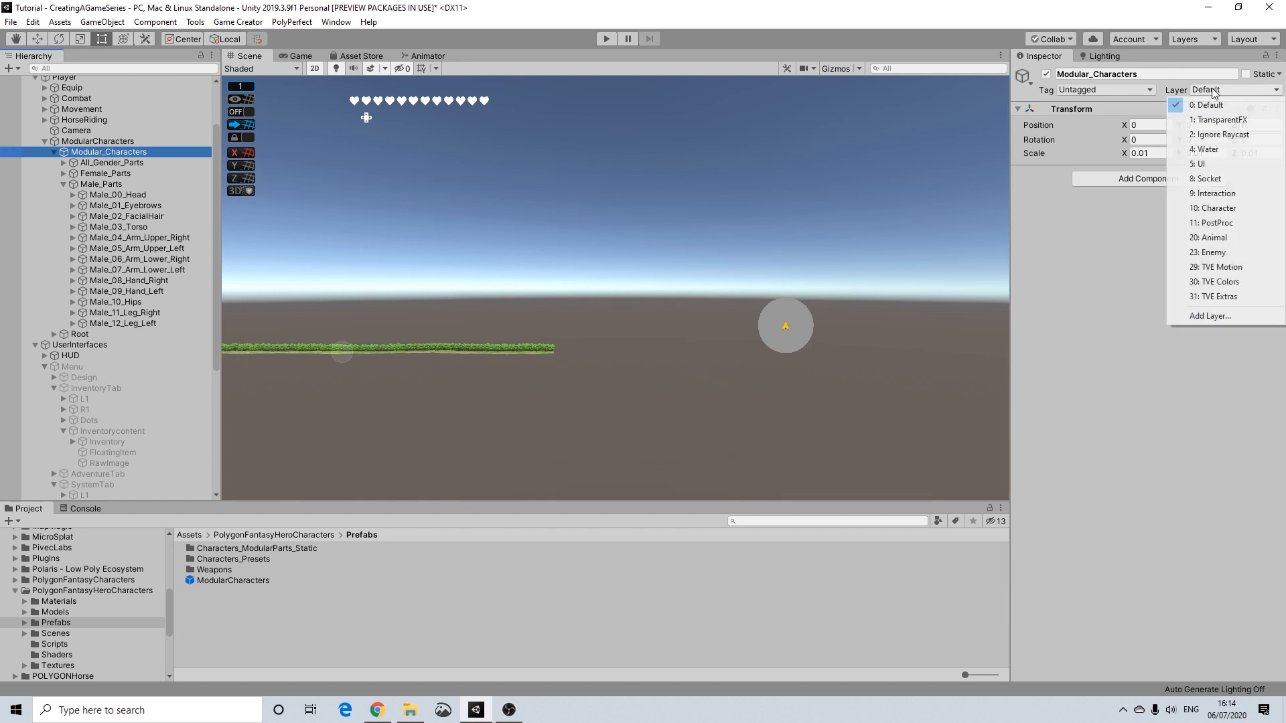
pyautogui.click(1226, 209)
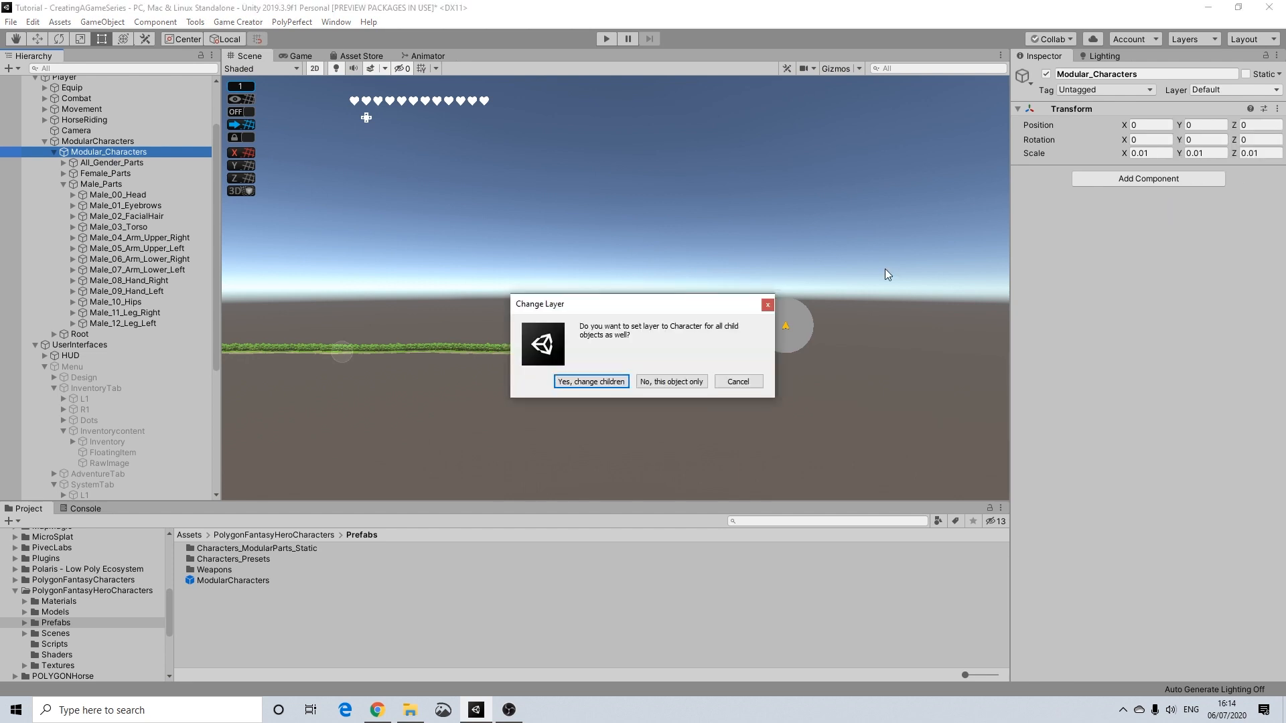
pyautogui.click(600, 382)
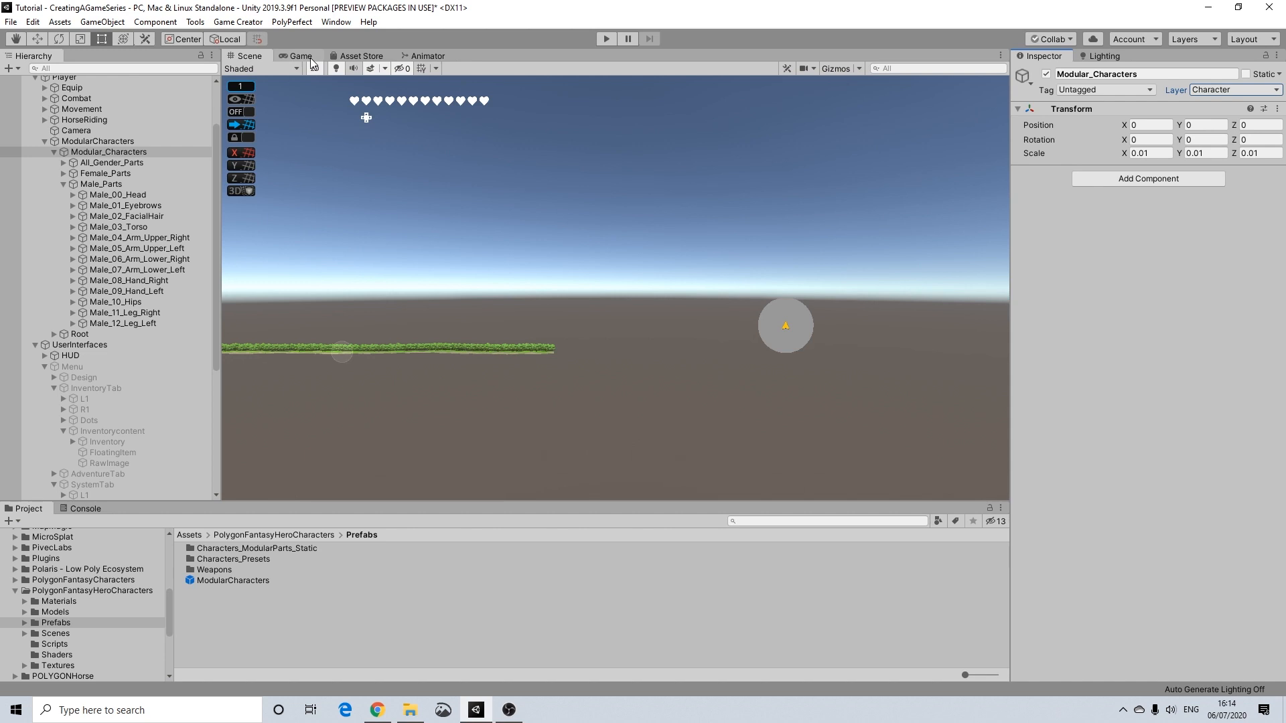
# Step: Reactivate the Menu canvas and deactivate the HUD under UserInterfaces
pyautogui.moveTo(654, 205); pyautogui.dragTo(645, 244, button='middle')
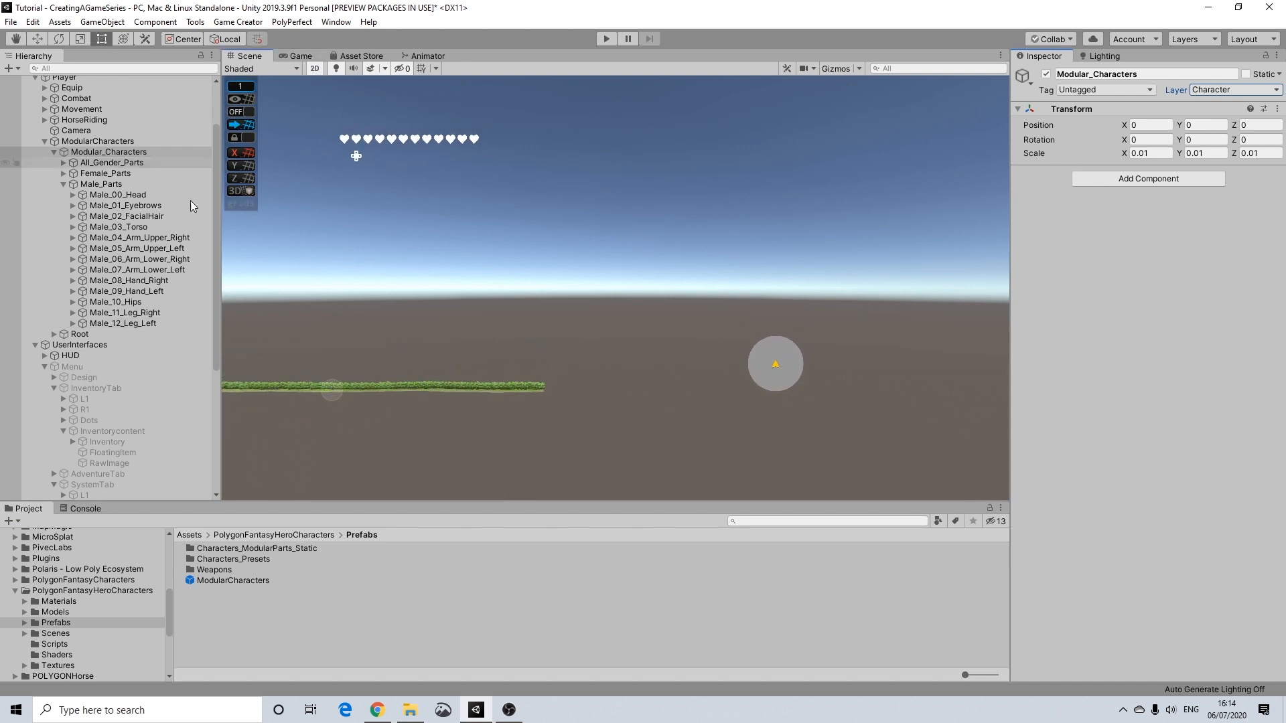
pyautogui.click(44, 142)
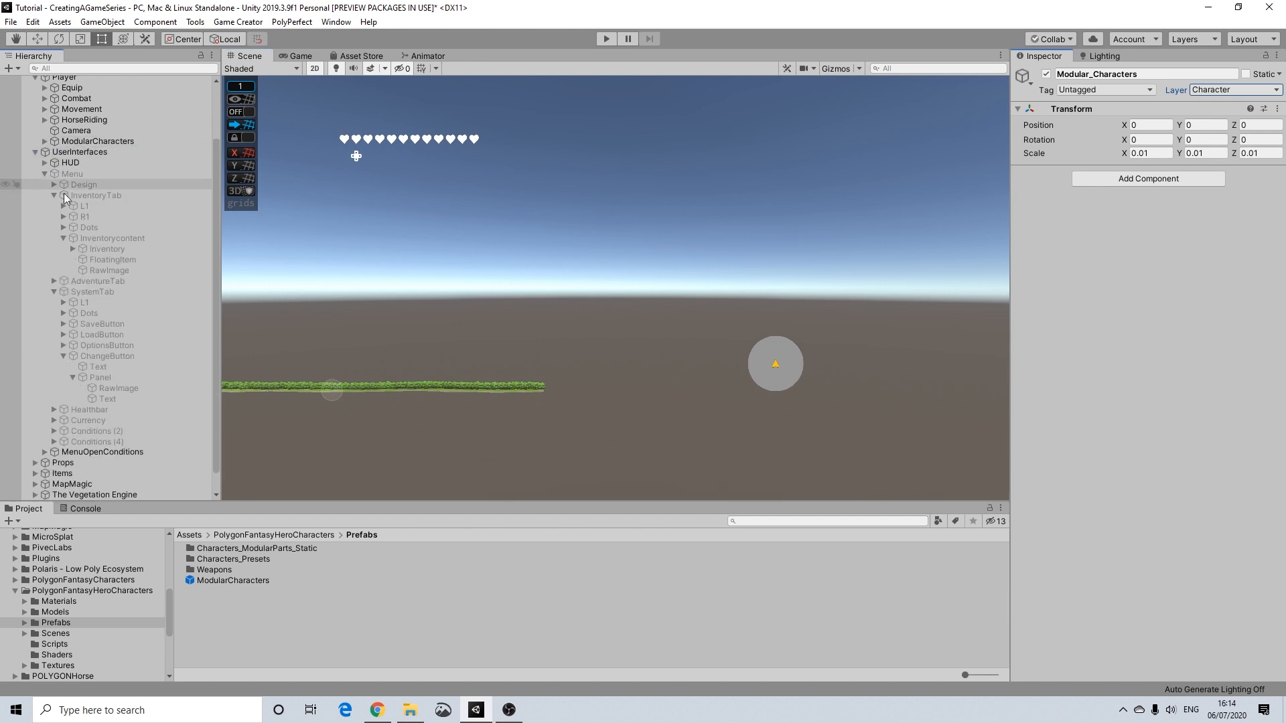
pyautogui.click(71, 173)
pyautogui.click(1046, 73)
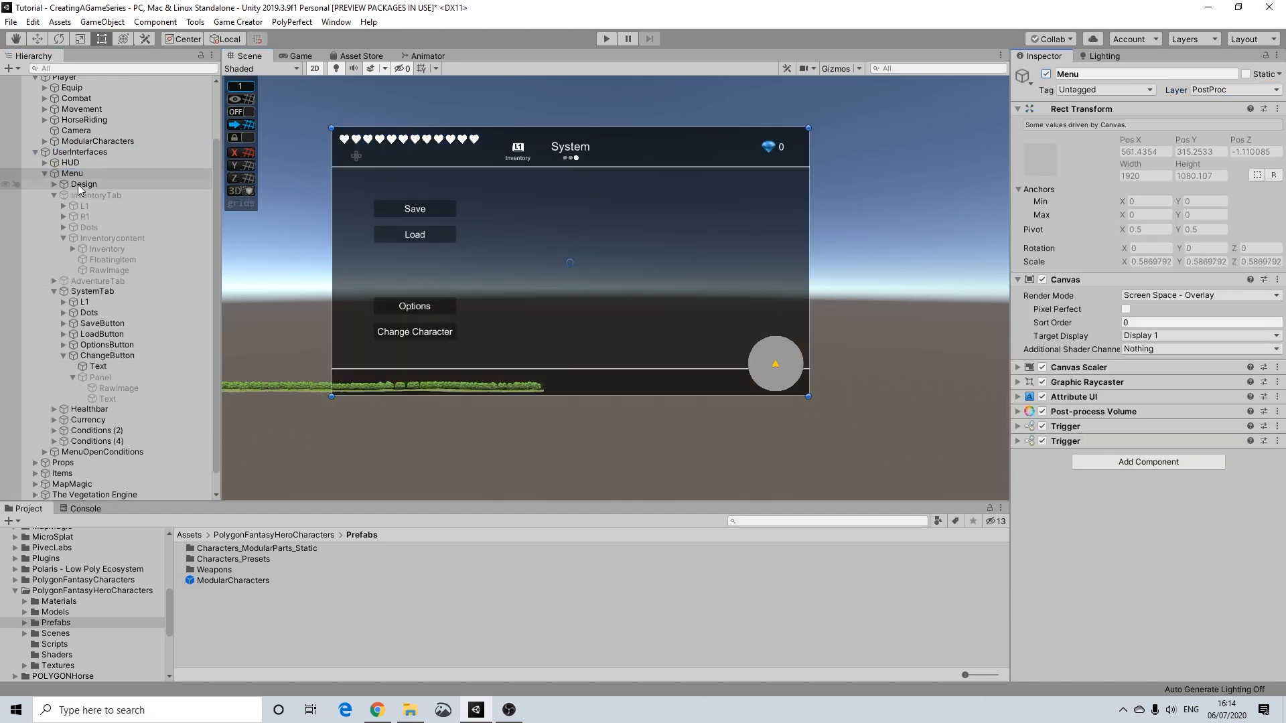
pyautogui.click(70, 163)
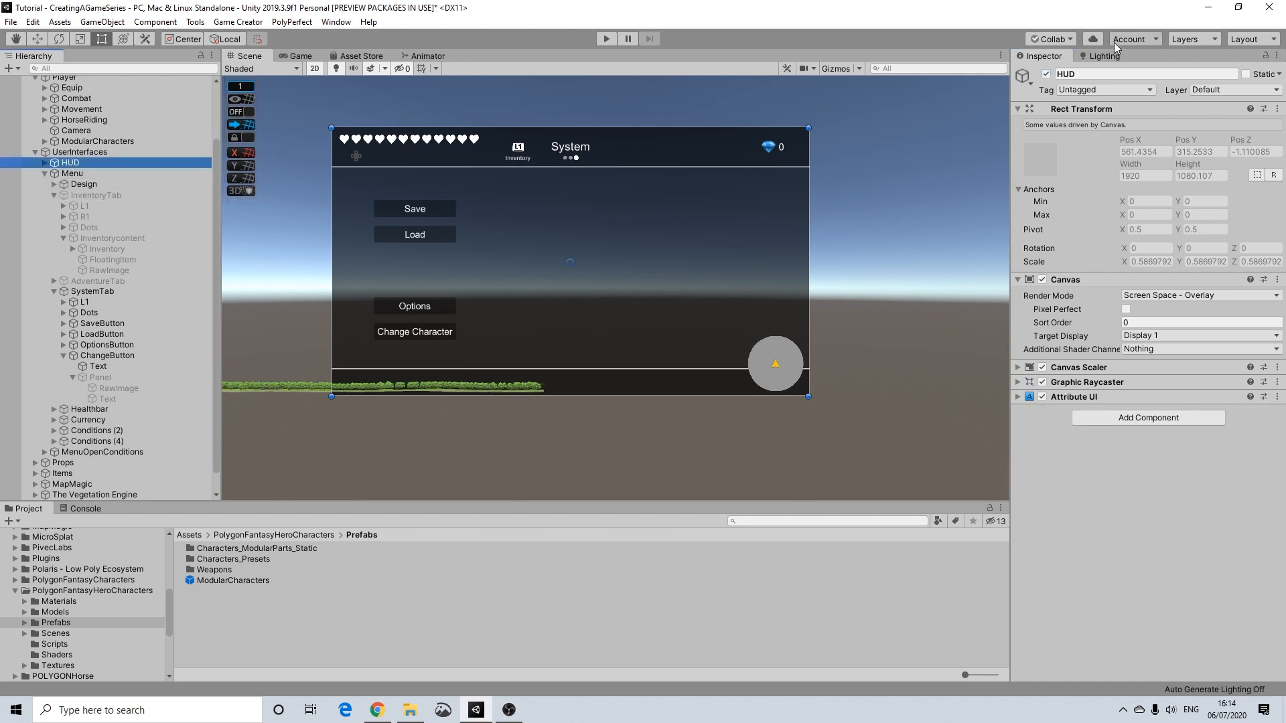
pyautogui.click(1046, 74)
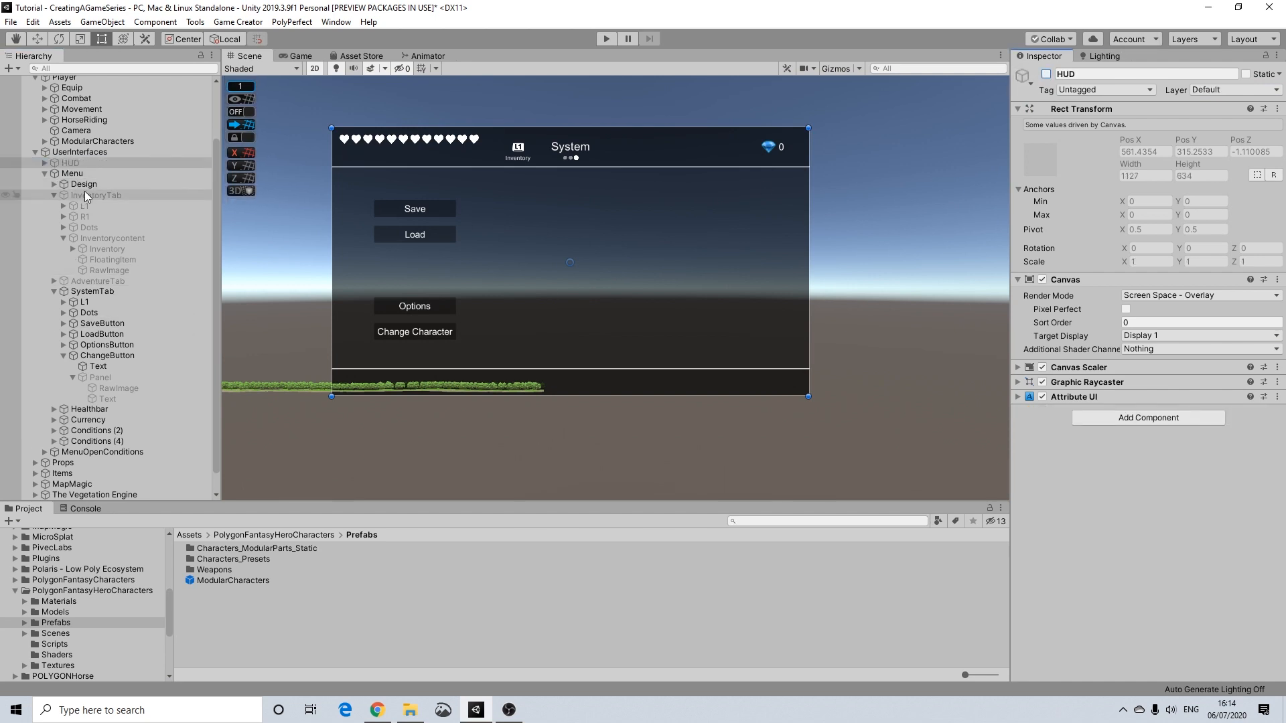
# Step: Collapse InventoryTab in the hierarchy and activate ChangeButton's Panel to view its character image
pyautogui.click(52, 196)
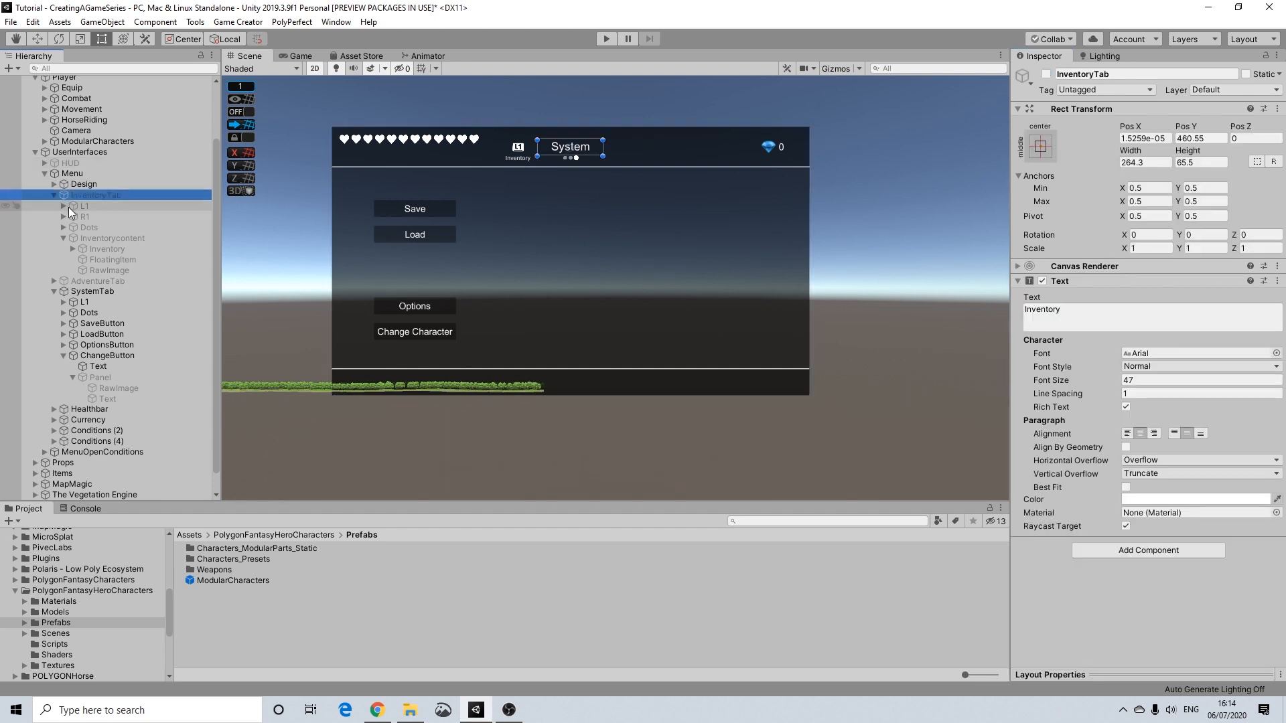
pyautogui.click(51, 195)
pyautogui.click(99, 355)
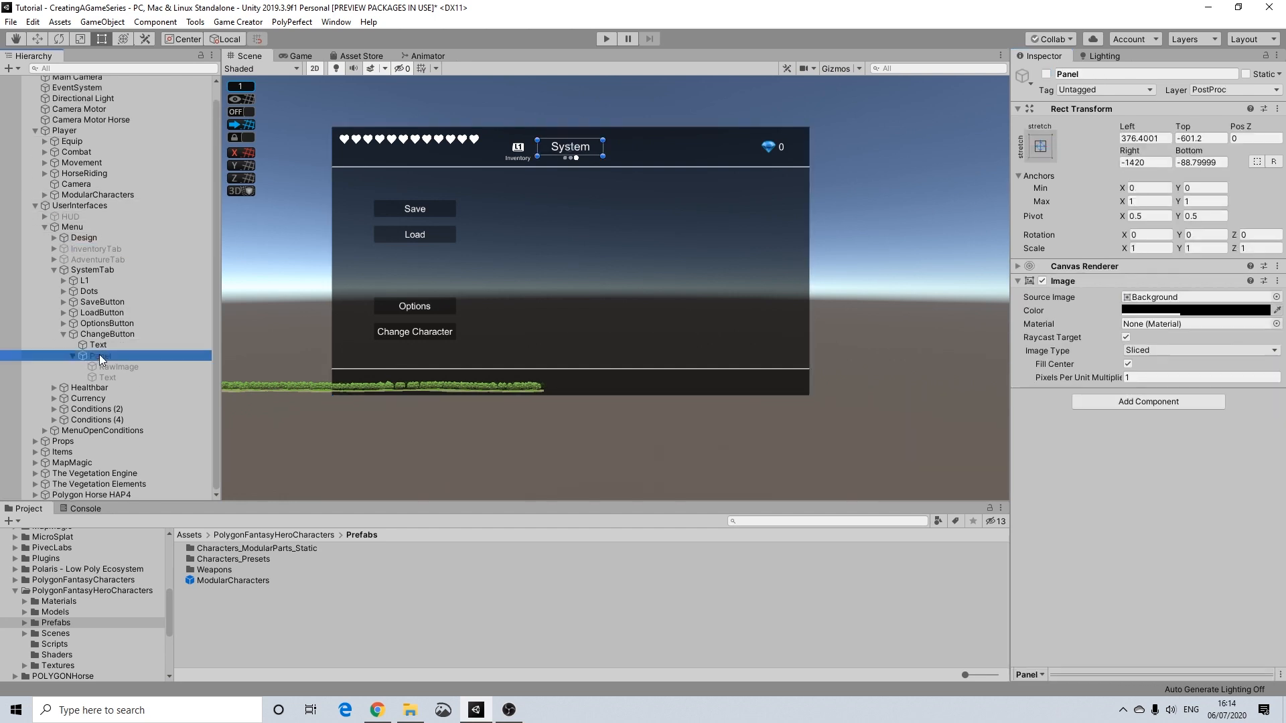
pyautogui.click(1046, 74)
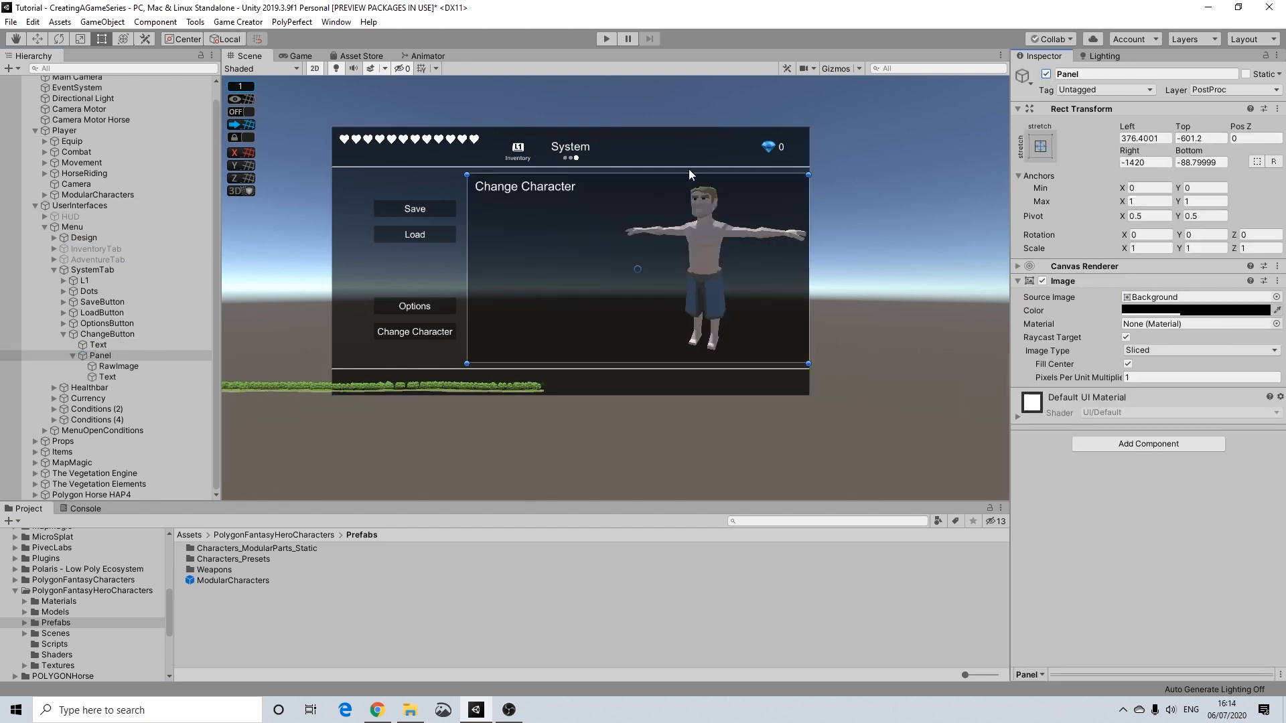
pyautogui.scroll(5, 703, 200)
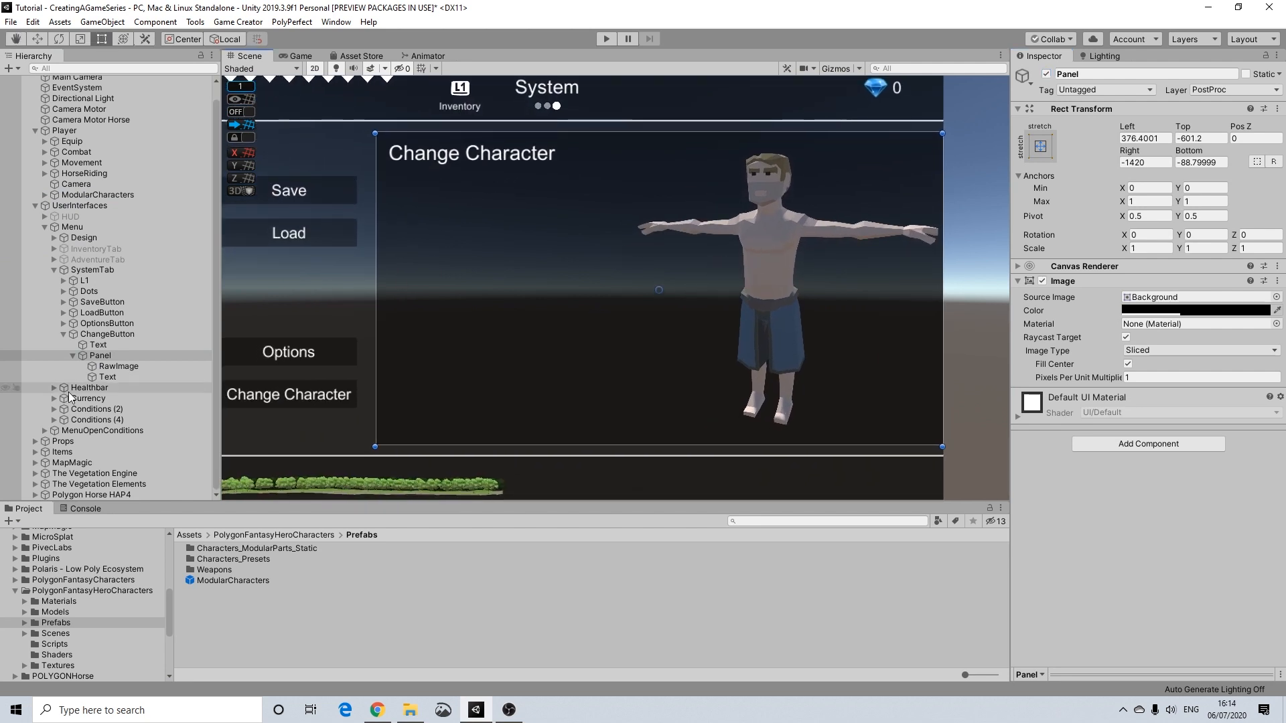
# Step: Inspect the RawImage and Text objects inside ChangeButton's Panel and their placement in the Change Character layout
pyautogui.click(107, 366)
pyautogui.click(105, 377)
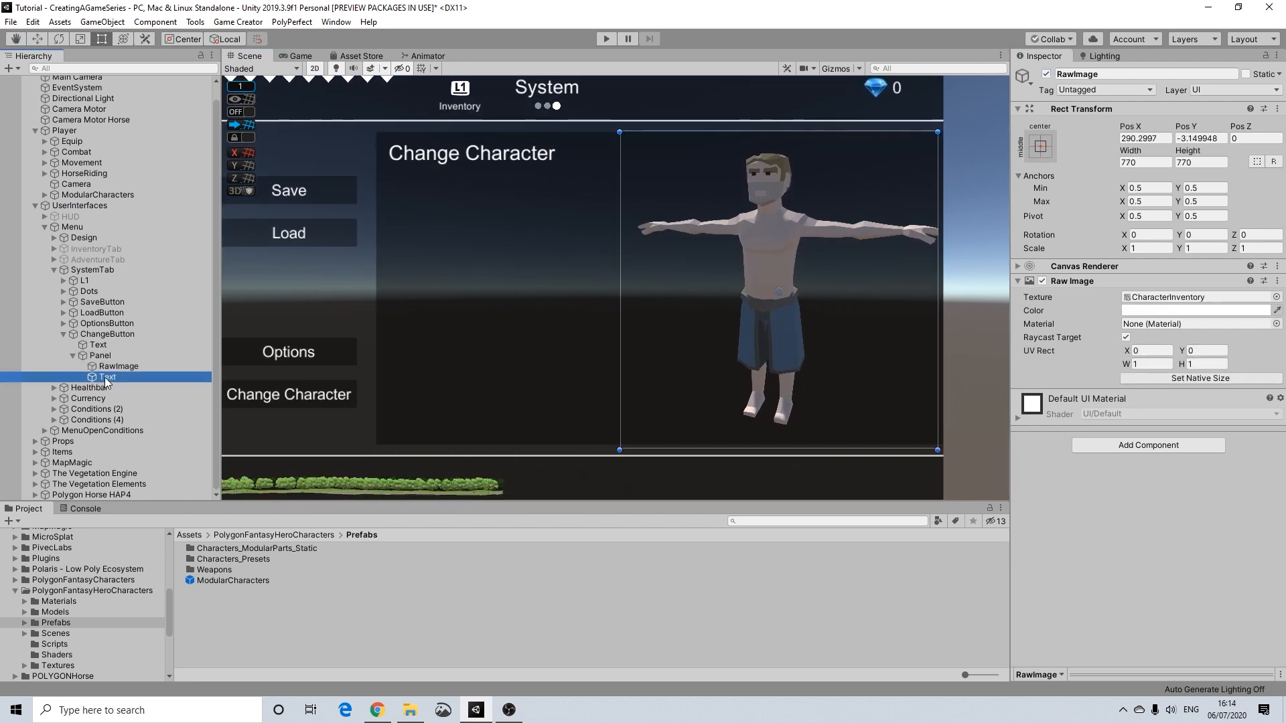
pyautogui.click(117, 367)
pyautogui.scroll(-2, 800, 241)
pyautogui.moveTo(893, 247); pyautogui.dragTo(857, 223, button='middle')
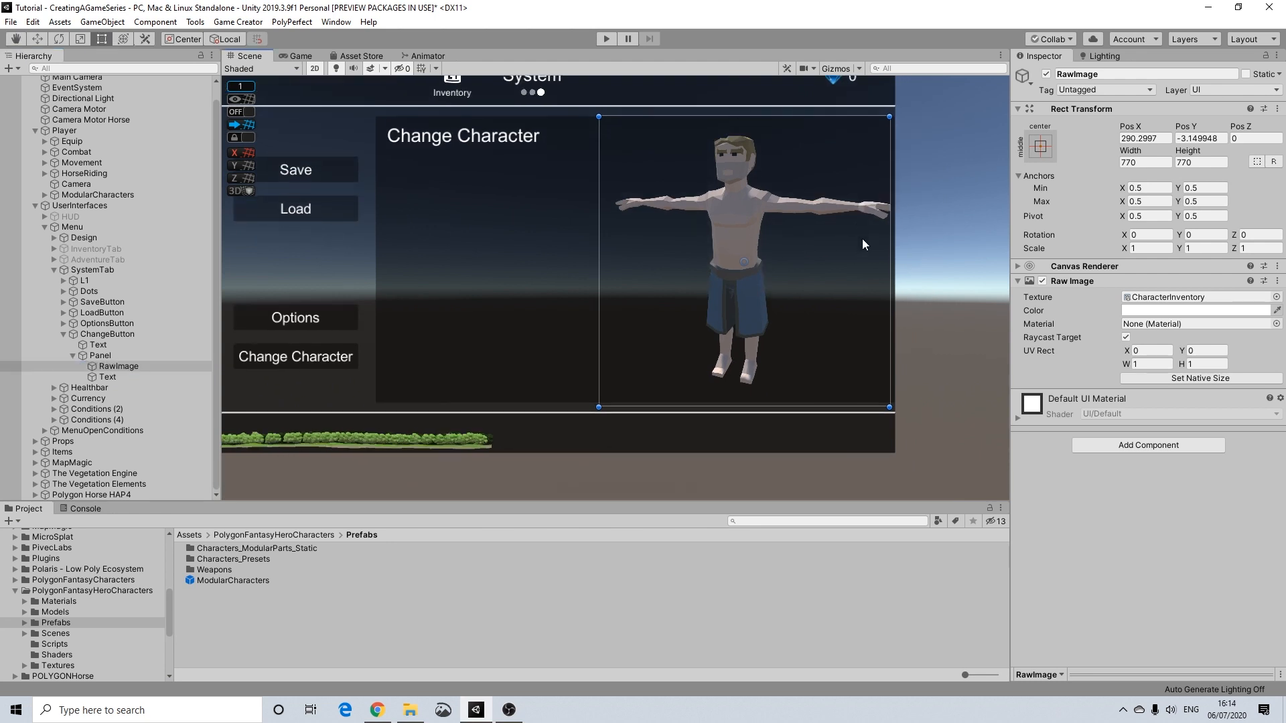
pyautogui.click(918, 220)
pyautogui.moveTo(608, 167); pyautogui.dragTo(682, 177, button='middle')
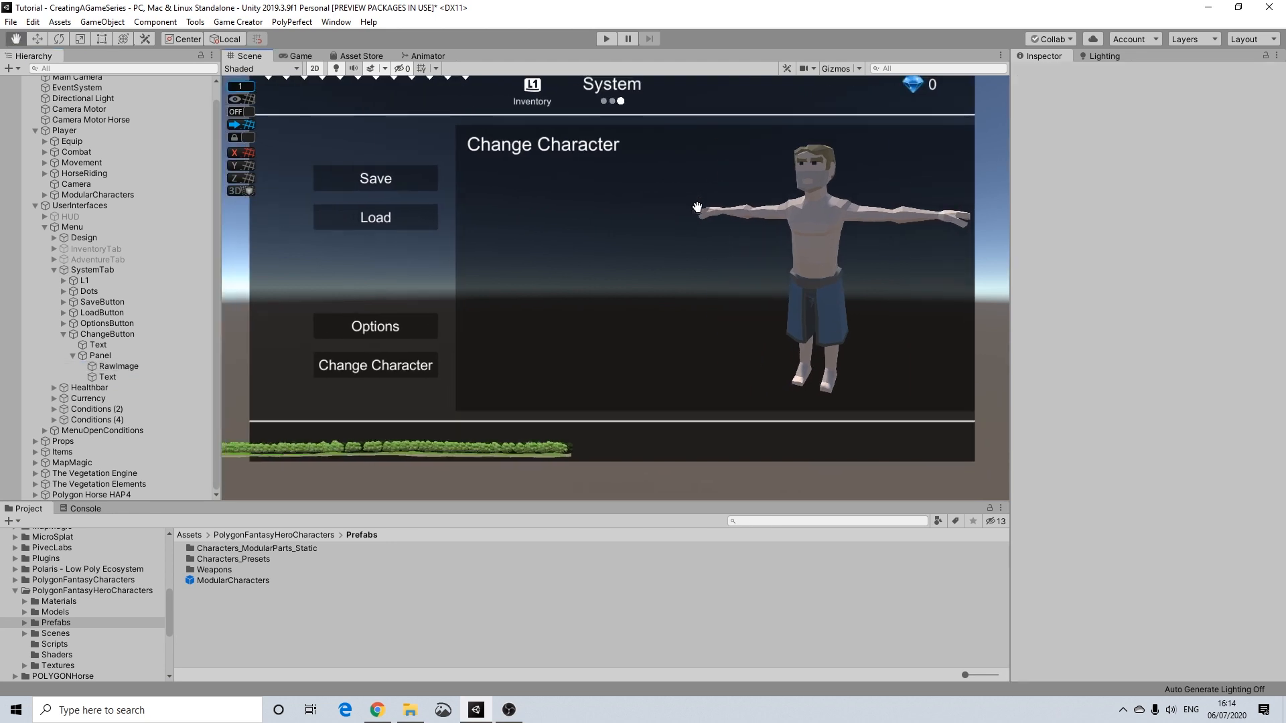
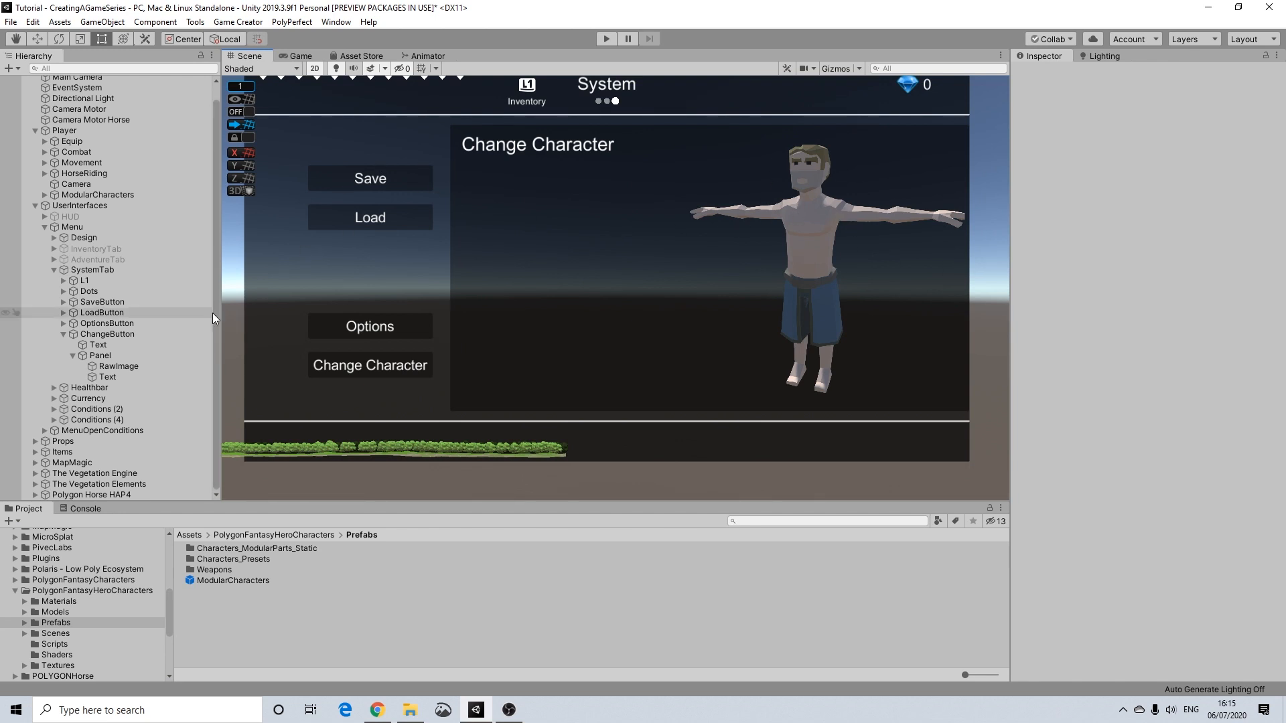
# Step: Create an empty child object in ChangeButton's Panel and fit it below the heading as a row about 593 wide and 100 high
pyautogui.click(97, 355)
pyautogui.click(73, 356)
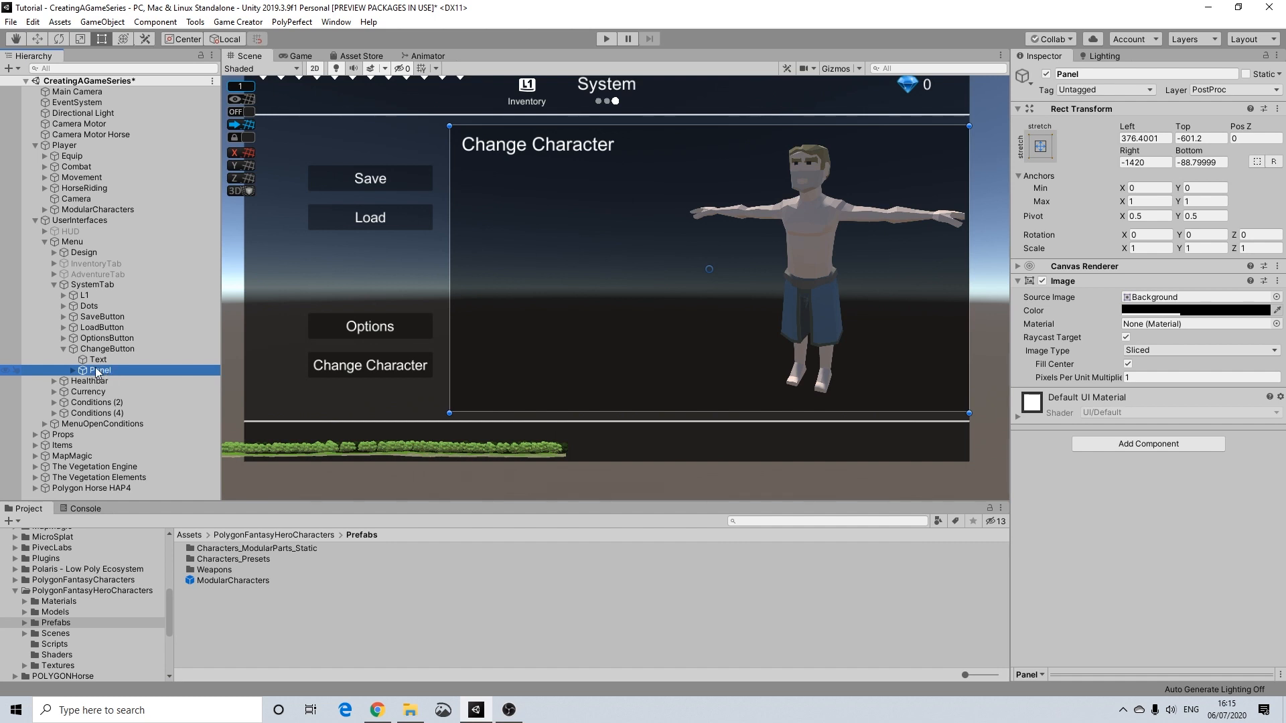
pyautogui.click(73, 371)
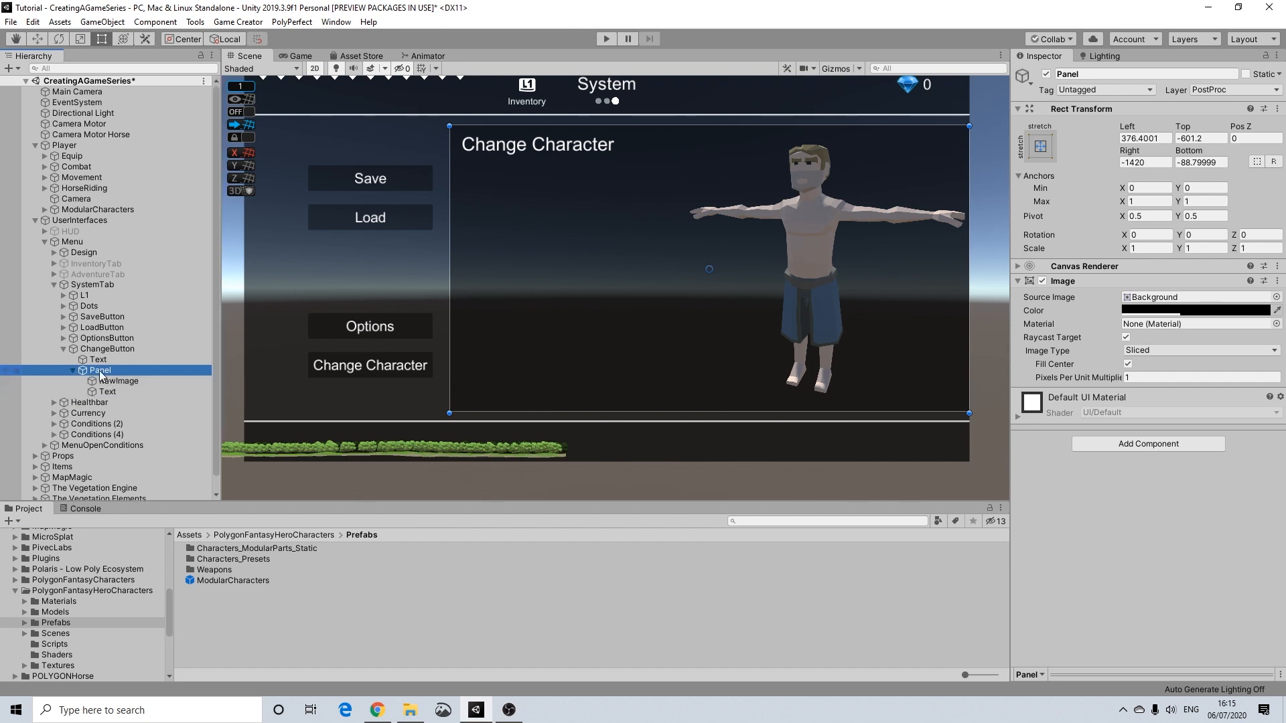
pyautogui.rightClick(100, 375)
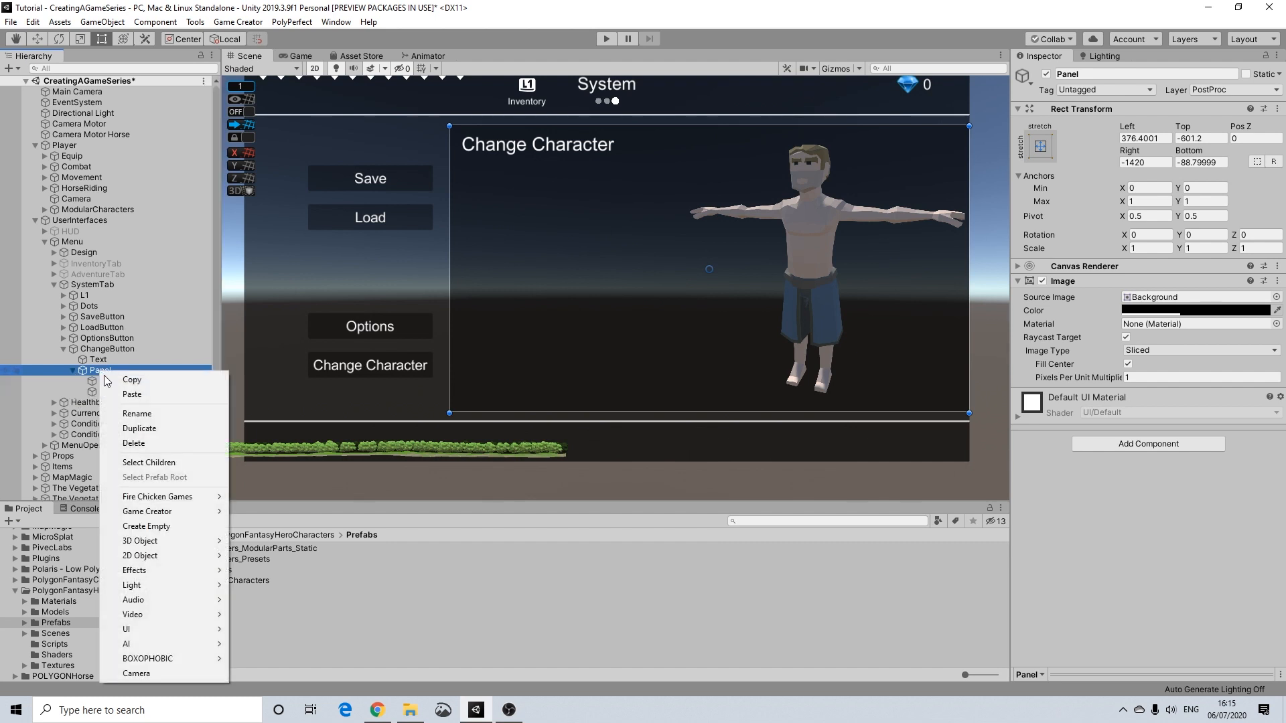
pyautogui.click(154, 526)
pyautogui.moveTo(720, 276); pyautogui.dragTo(477, 203)
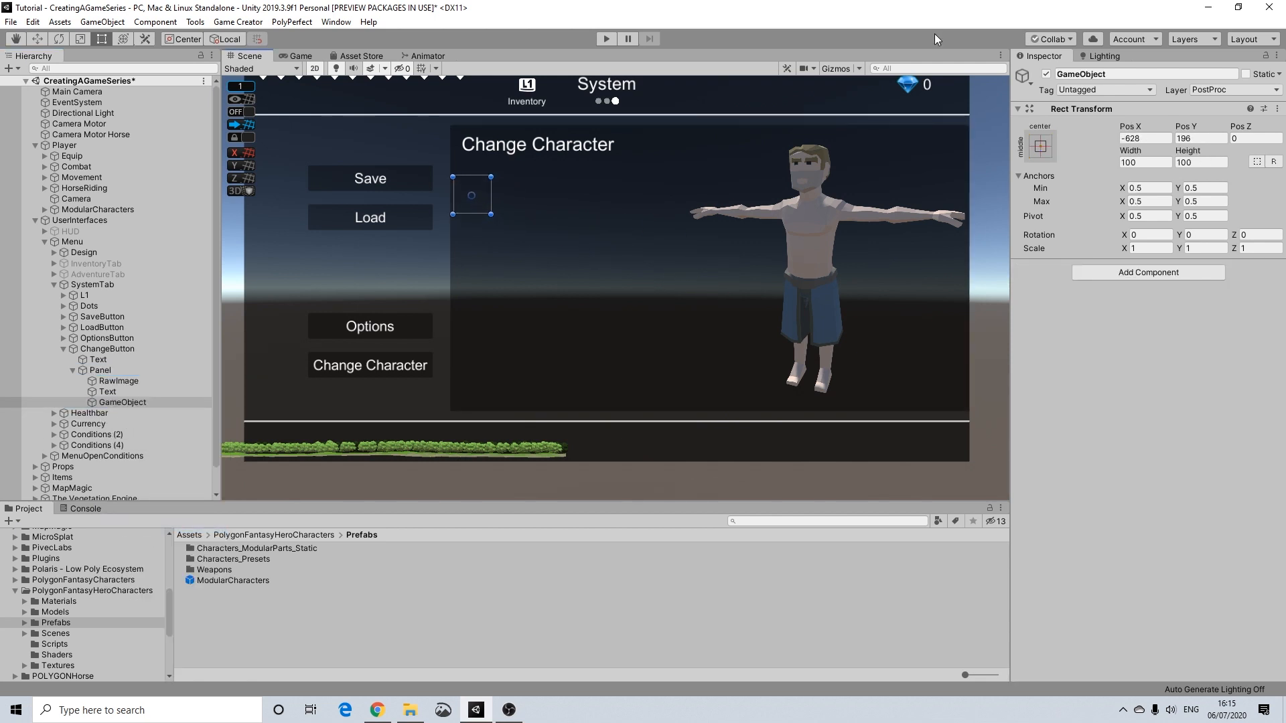
pyautogui.click(837, 69)
pyautogui.moveTo(474, 209); pyautogui.dragTo(671, 191)
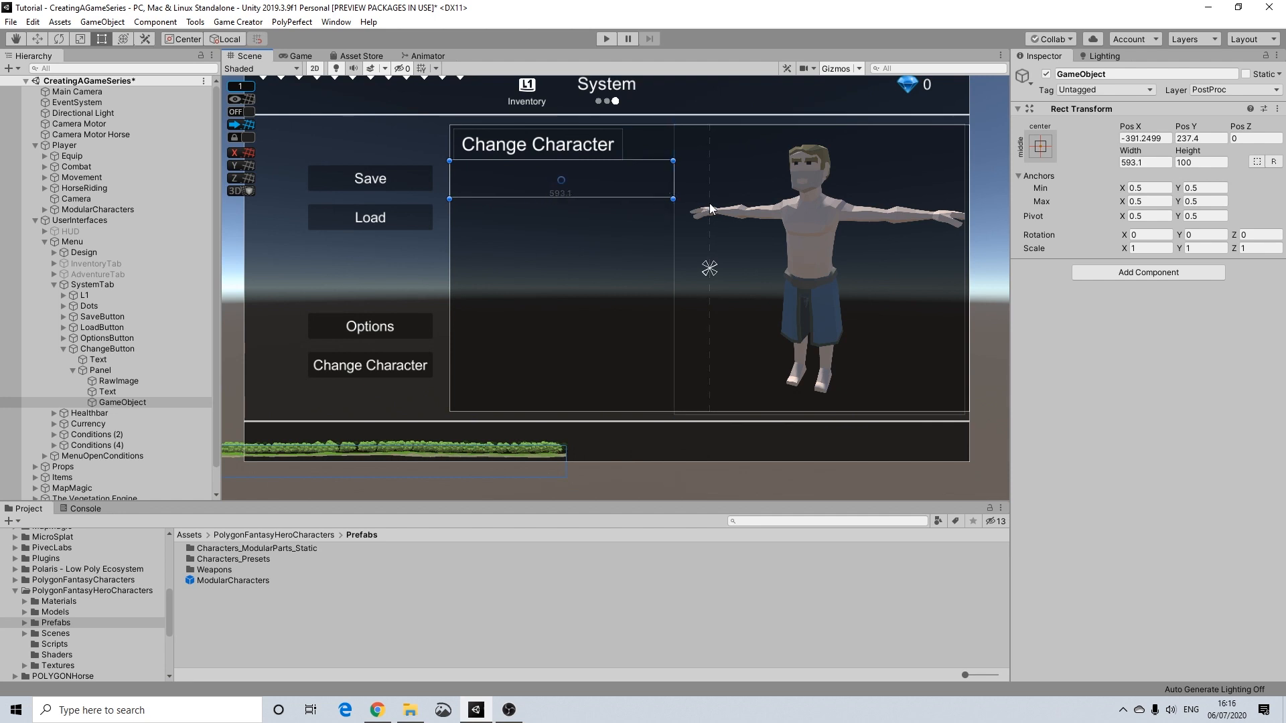
# Step: Widen the Change Character heading's text box to about 583 to span the row and left-align its text
pyautogui.click(616, 147)
pyautogui.moveTo(628, 148); pyautogui.dragTo(673, 147)
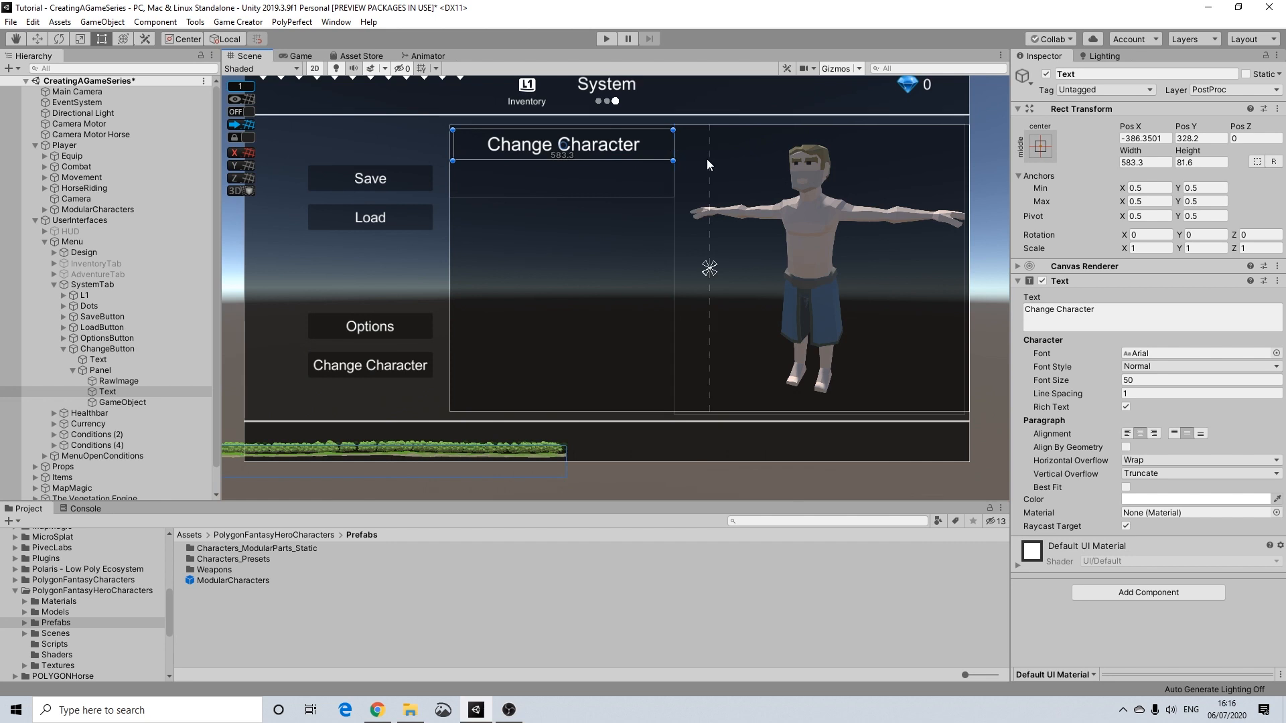
pyautogui.click(1127, 433)
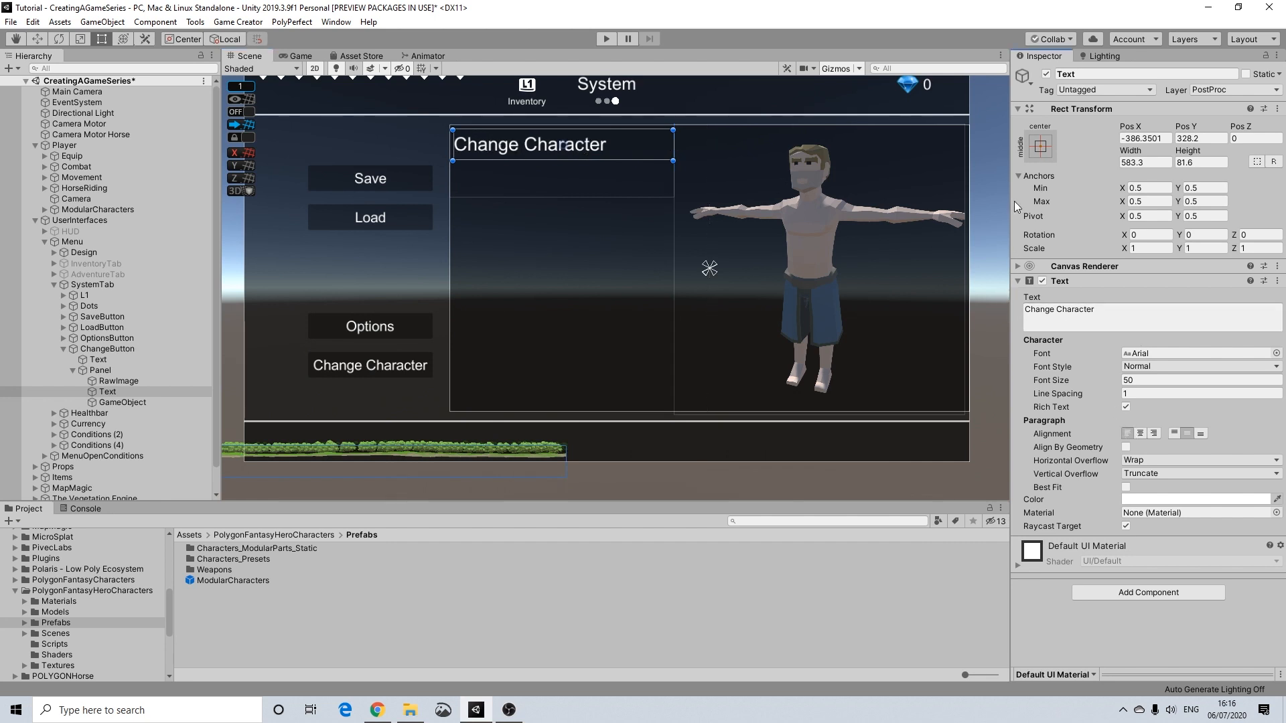
pyautogui.click(987, 195)
# Step: Rename the empty row object under the heading as Head
pyautogui.click(513, 172)
pyautogui.click(504, 174)
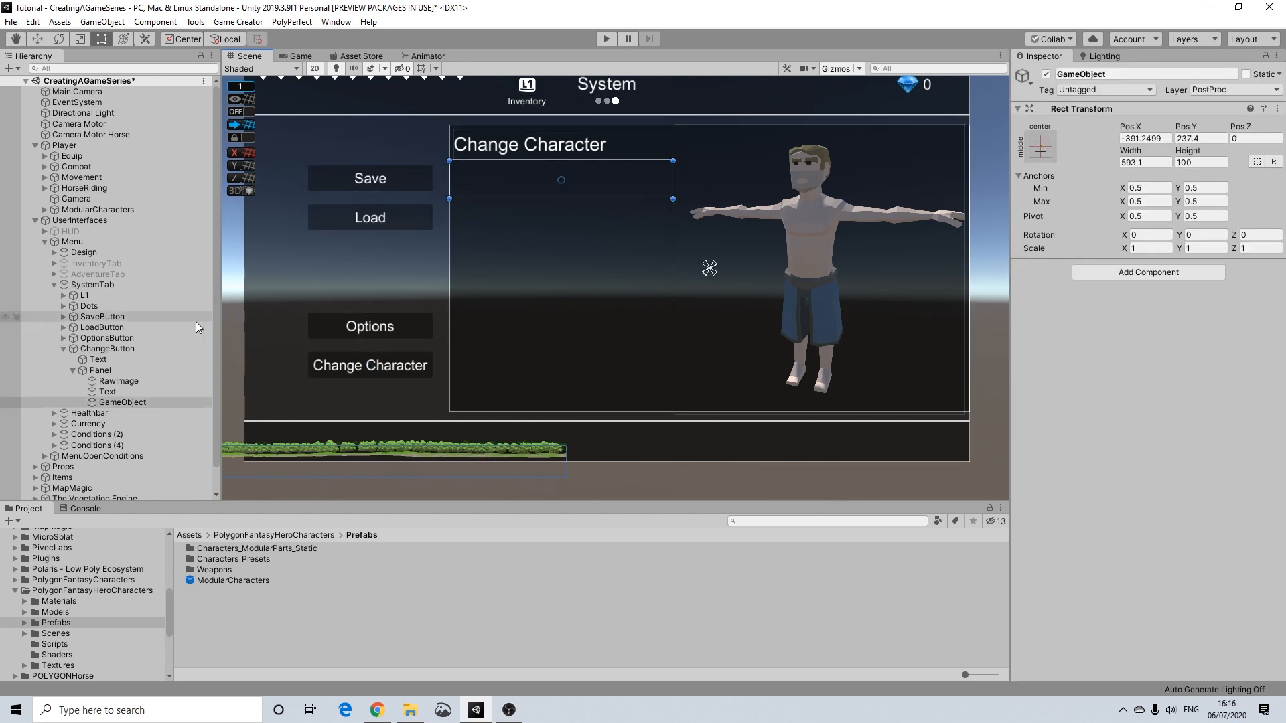
pyautogui.rightClick(119, 403)
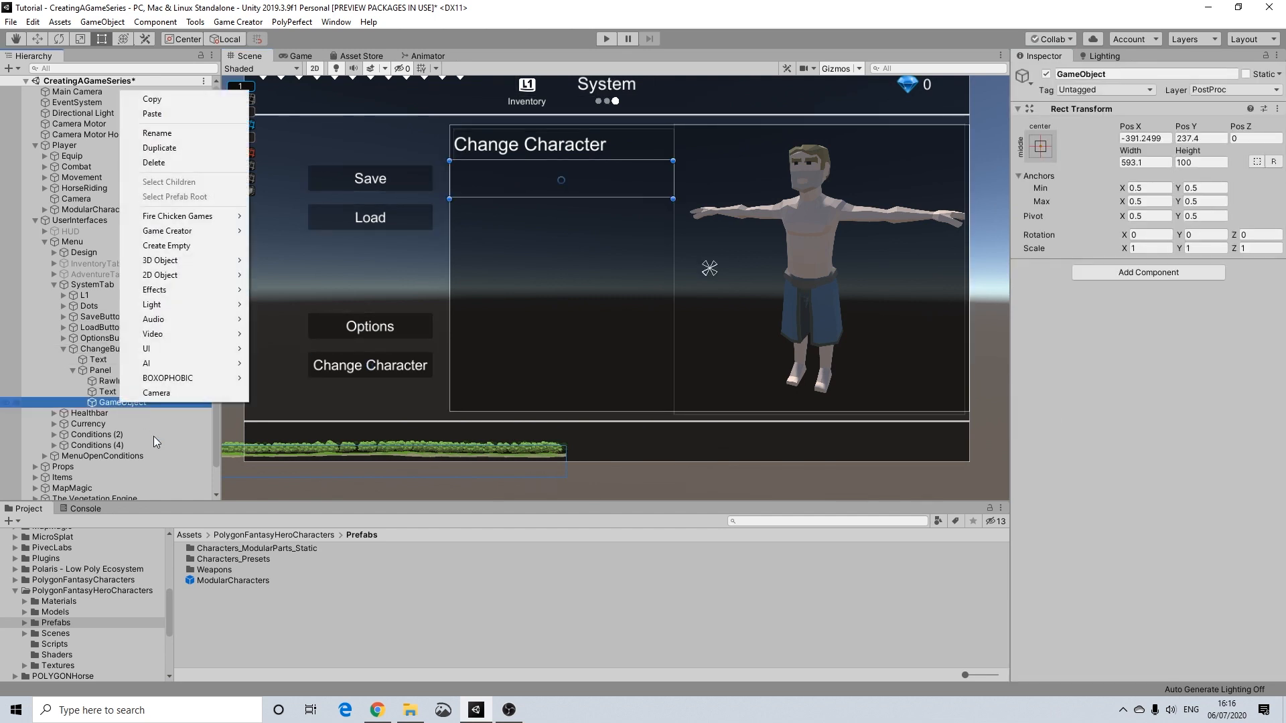
pyautogui.click(158, 130)
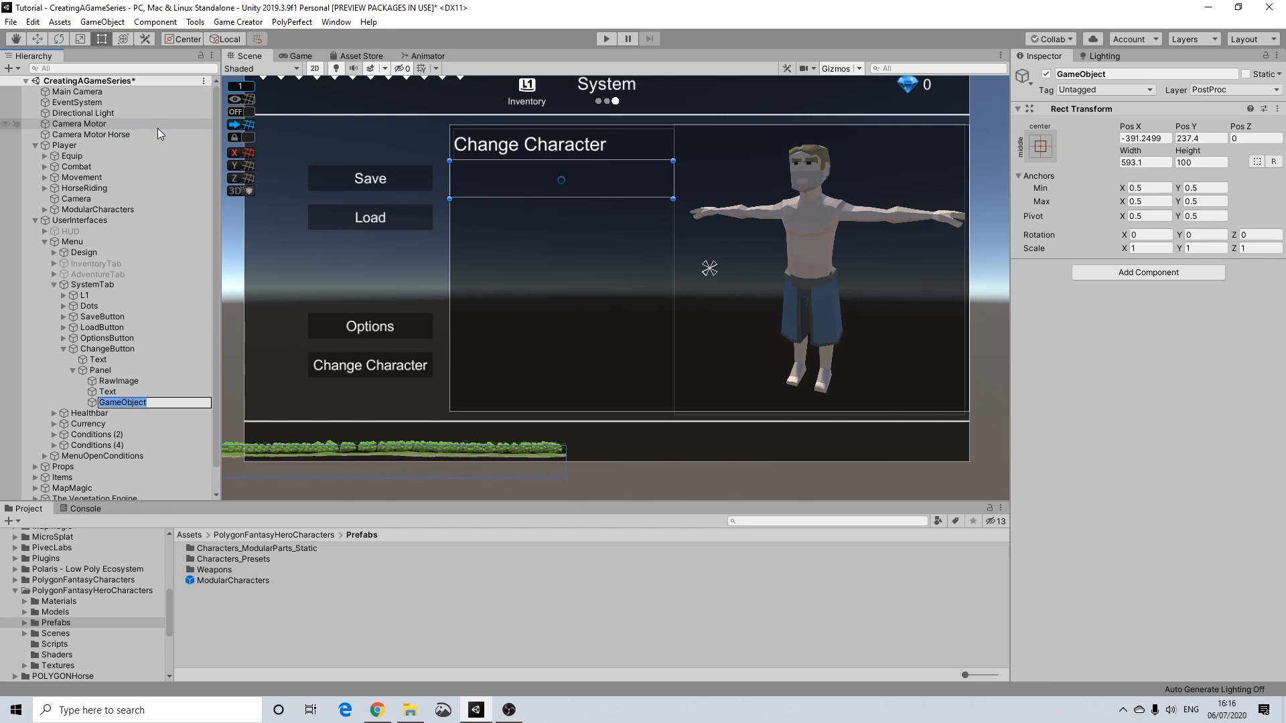
pyautogui.write('Head')
pyautogui.press('Return')
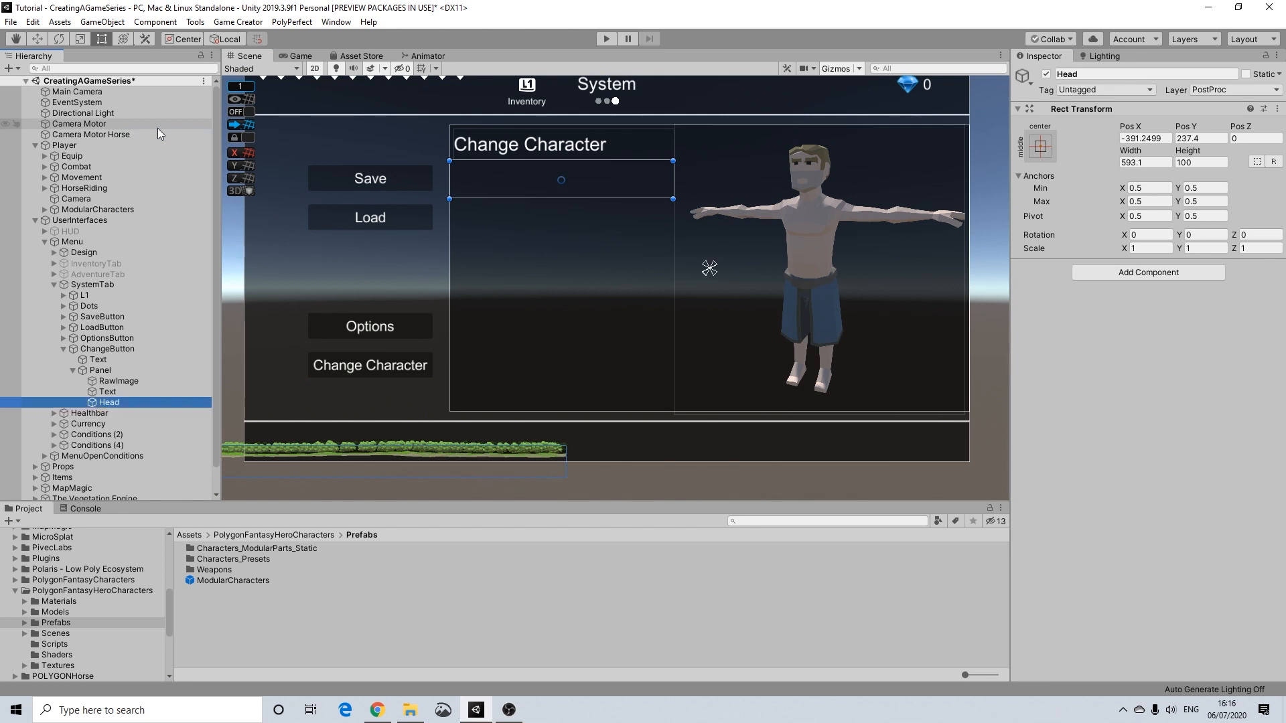
# Step: Add an Image component to Head and colour it black (000000) with an alpha of 30
pyautogui.click(1151, 272)
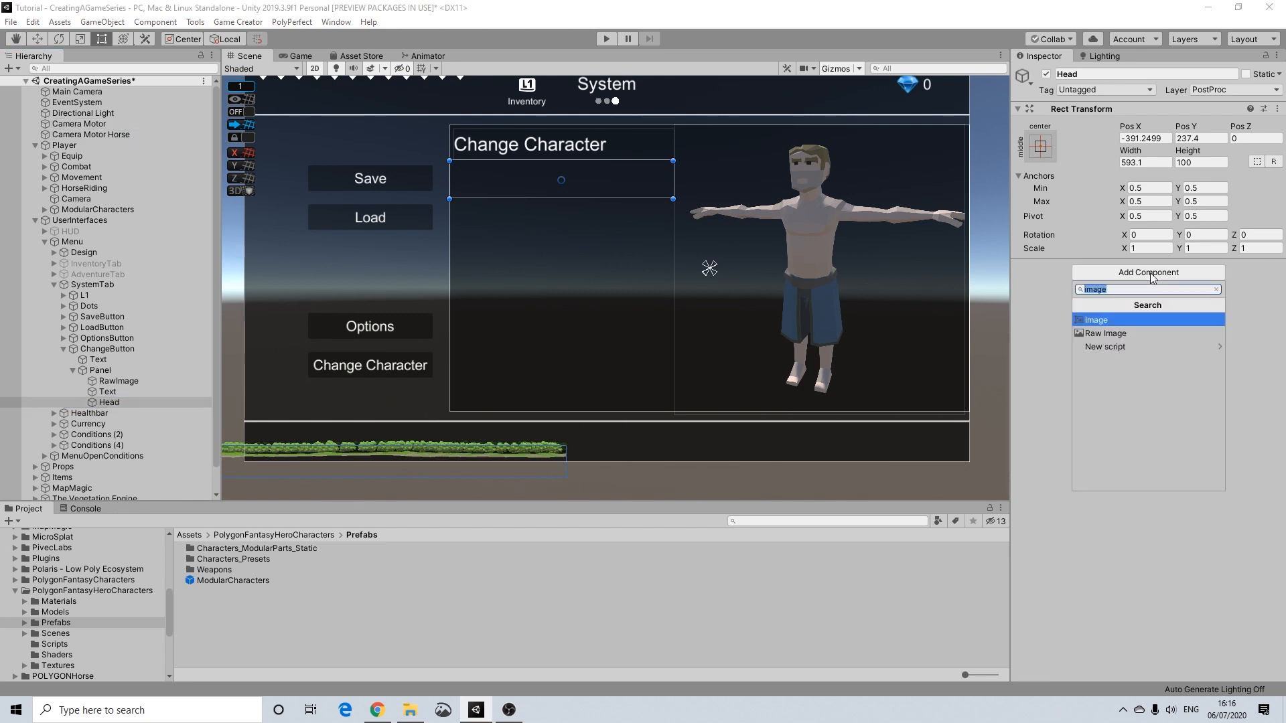
pyautogui.click(1095, 319)
pyautogui.click(1147, 311)
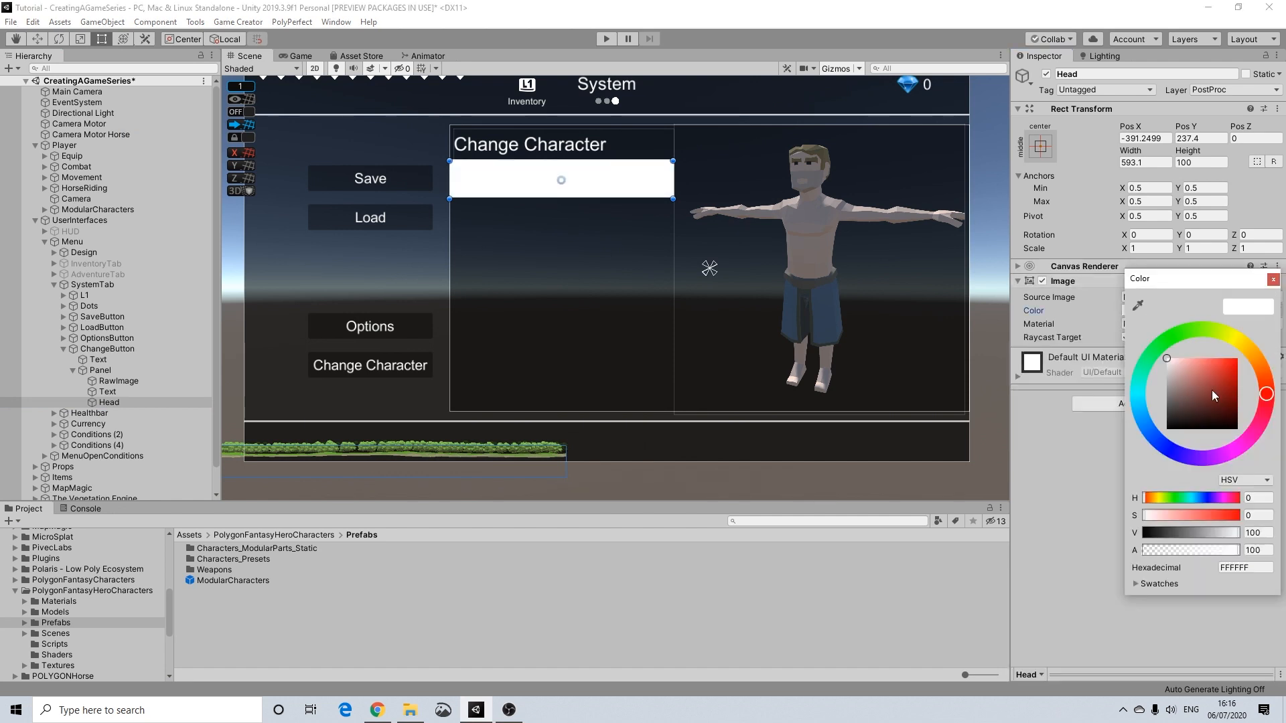
pyautogui.moveTo(1212, 390); pyautogui.dragTo(1139, 432)
pyautogui.moveTo(1204, 552); pyautogui.dragTo(1190, 551)
pyautogui.click(1246, 550)
pyautogui.write('30')
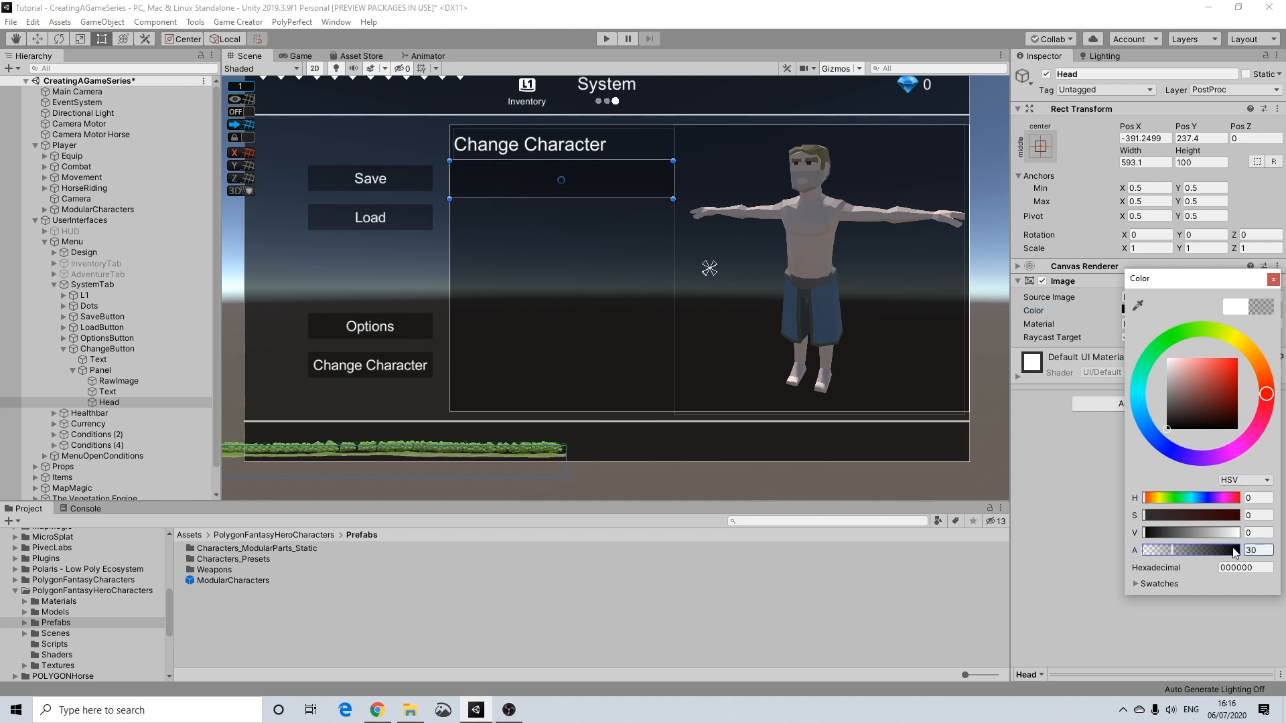
pyautogui.click(1062, 509)
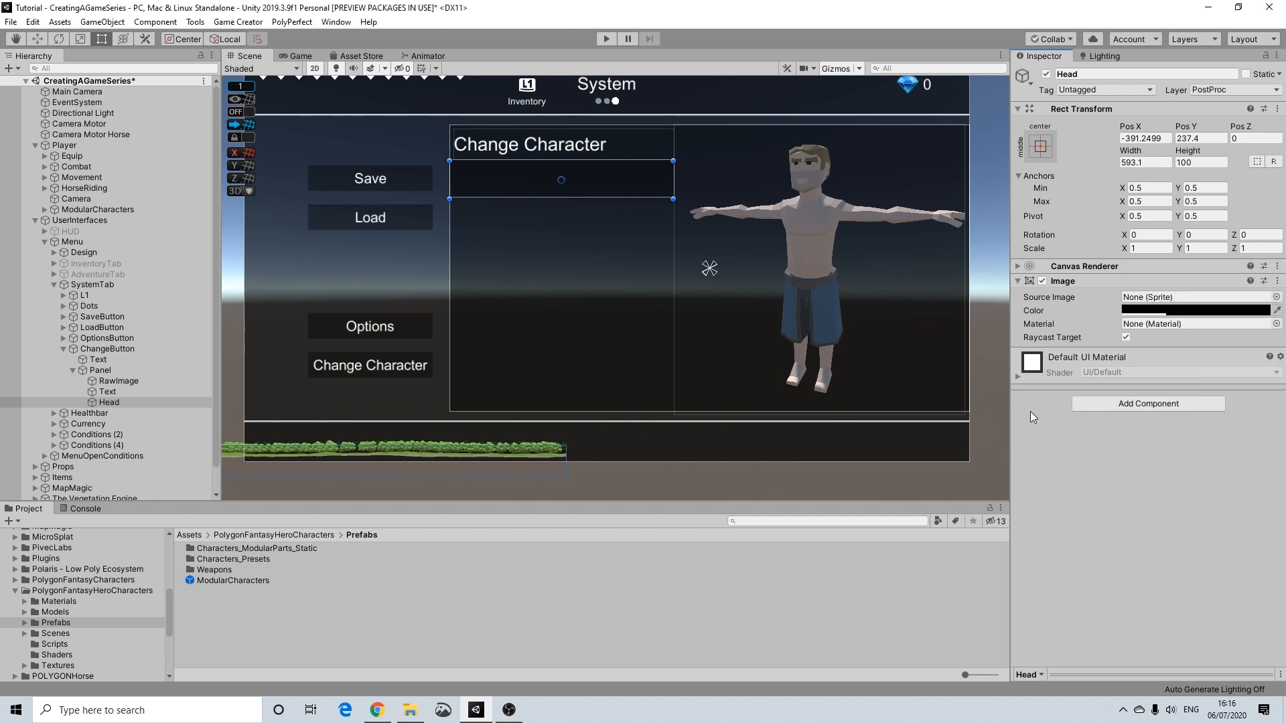
pyautogui.click(987, 309)
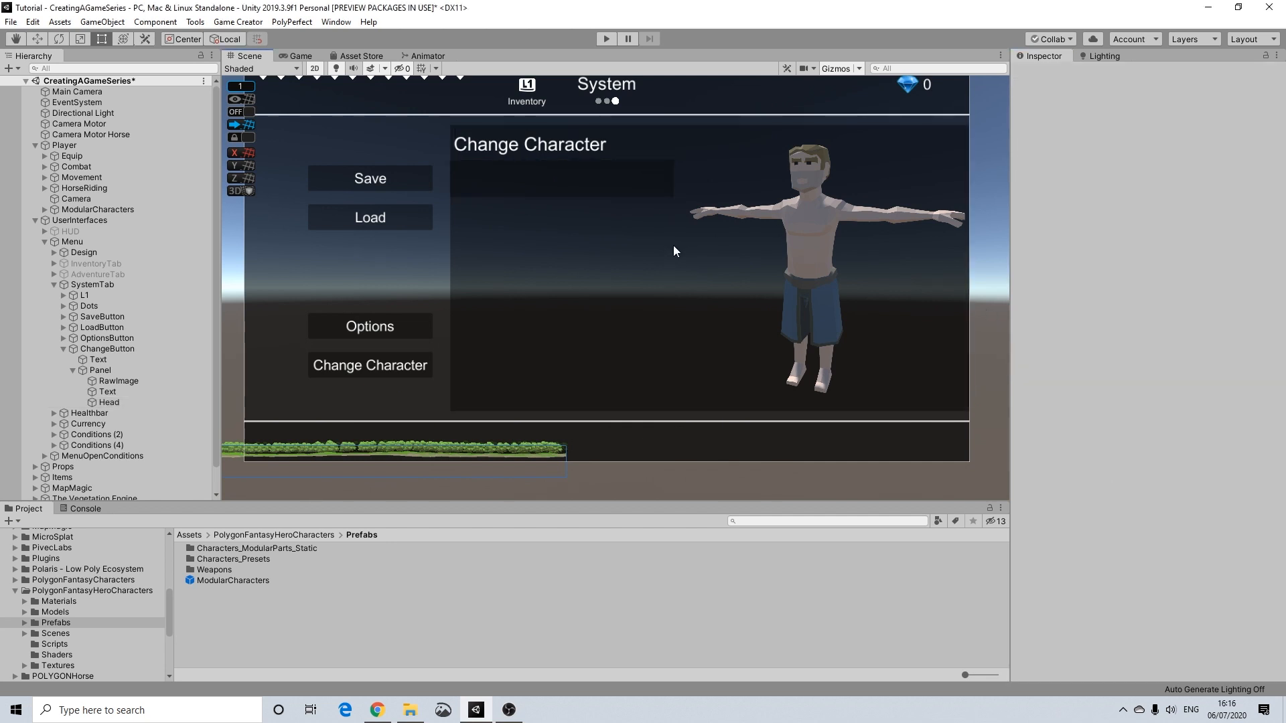
# Step: Pull Head's left edge slightly inward from the panel border so the row is about 590 wide
pyautogui.click(501, 183)
pyautogui.click(481, 179)
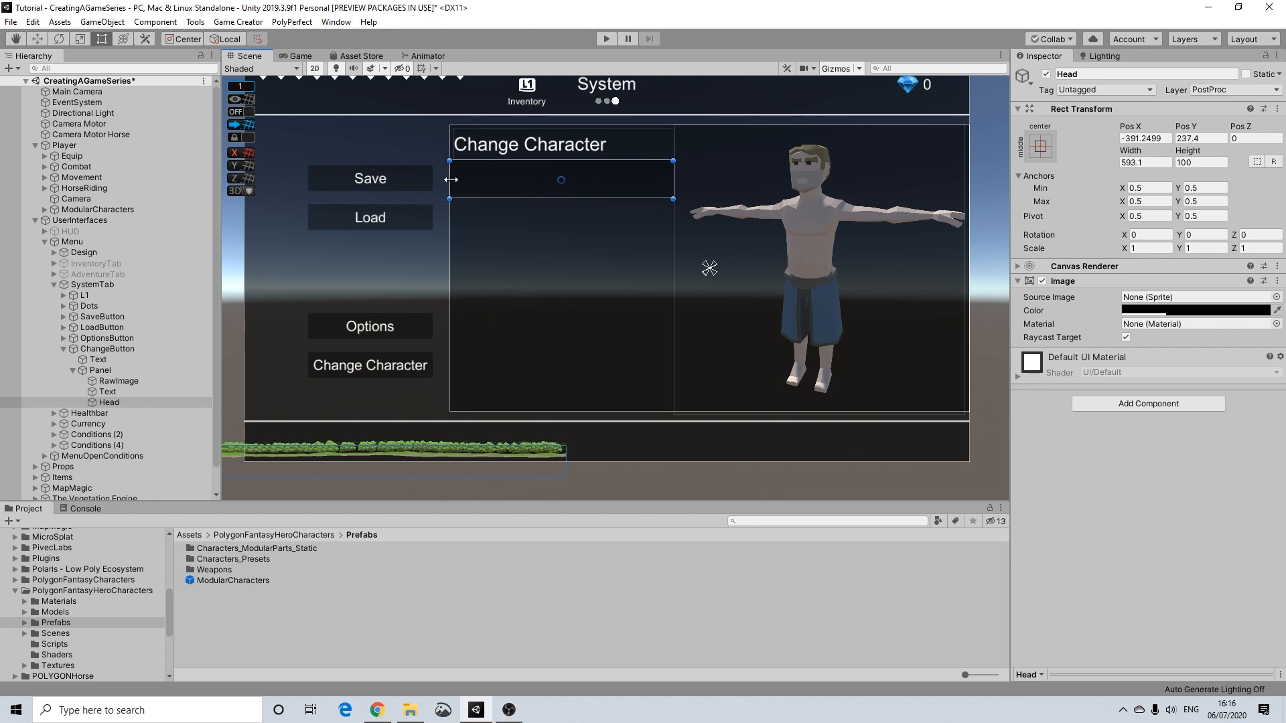
pyautogui.moveTo(452, 179); pyautogui.dragTo(449, 175)
pyautogui.scroll(6, 442, 167)
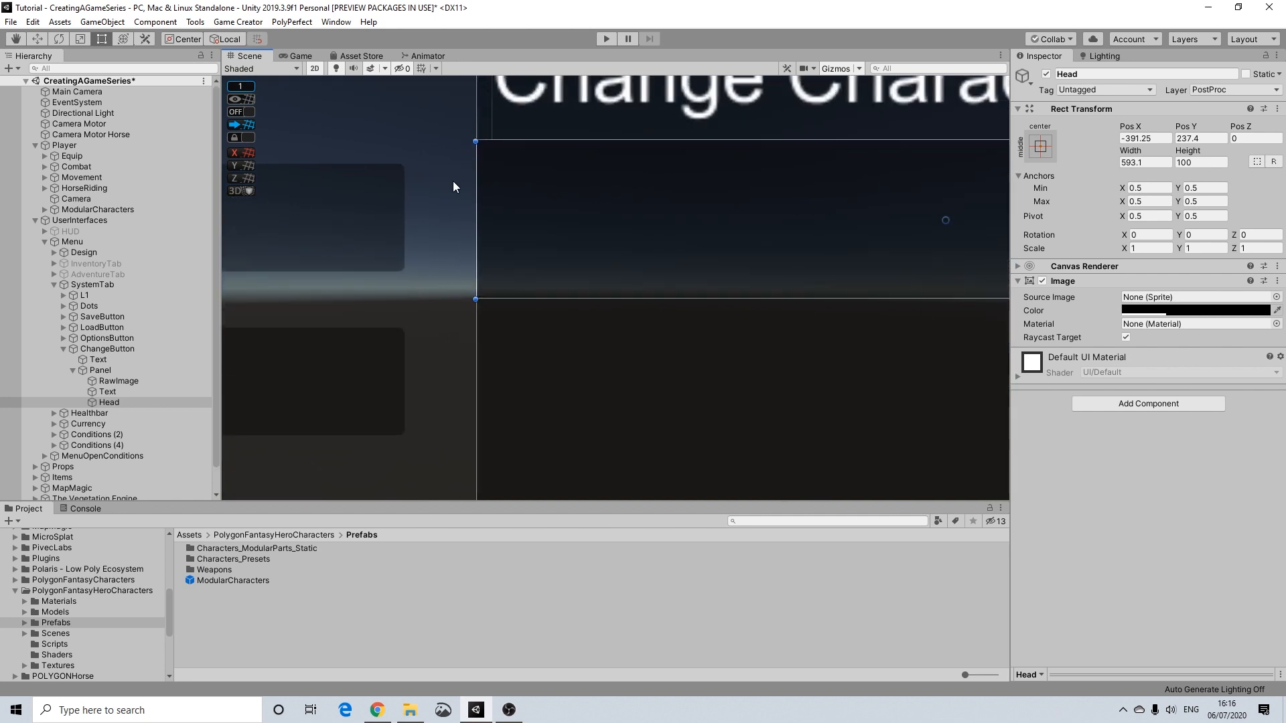
pyautogui.moveTo(479, 215); pyautogui.dragTo(484, 215)
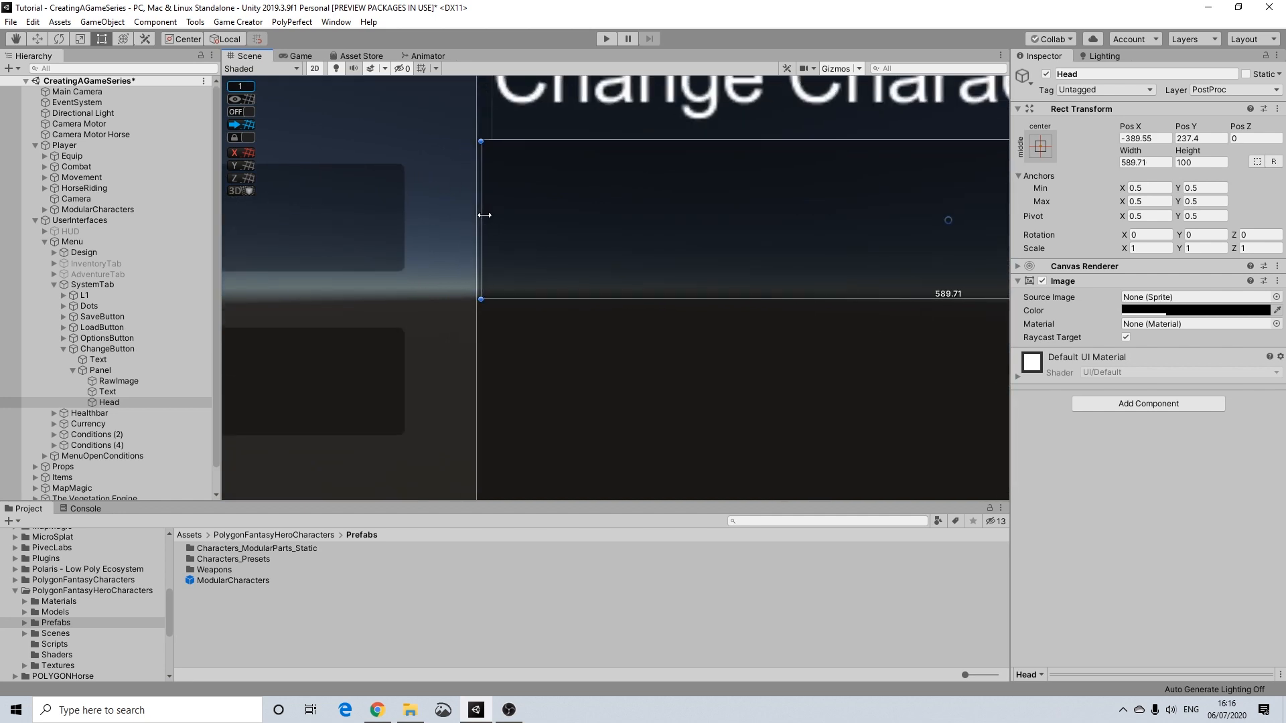
pyautogui.scroll(-6, 643, 359)
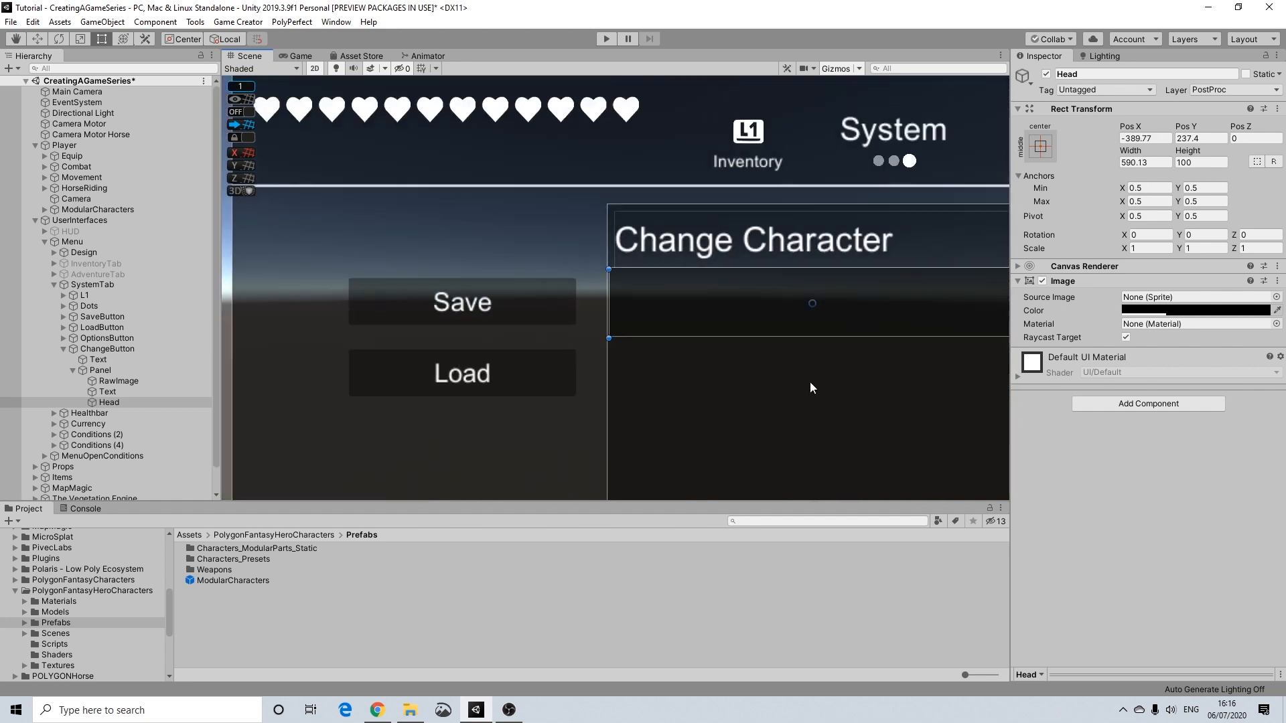
pyautogui.scroll(-4, 673, 323)
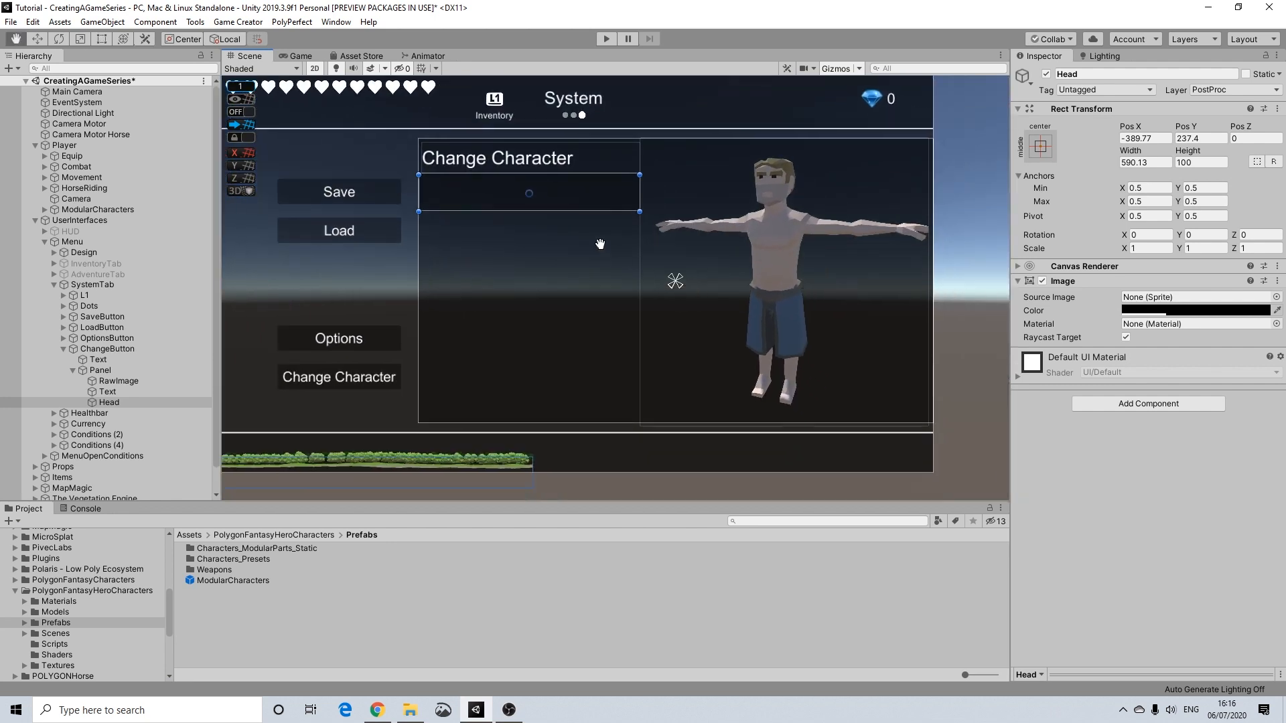
pyautogui.click(953, 199)
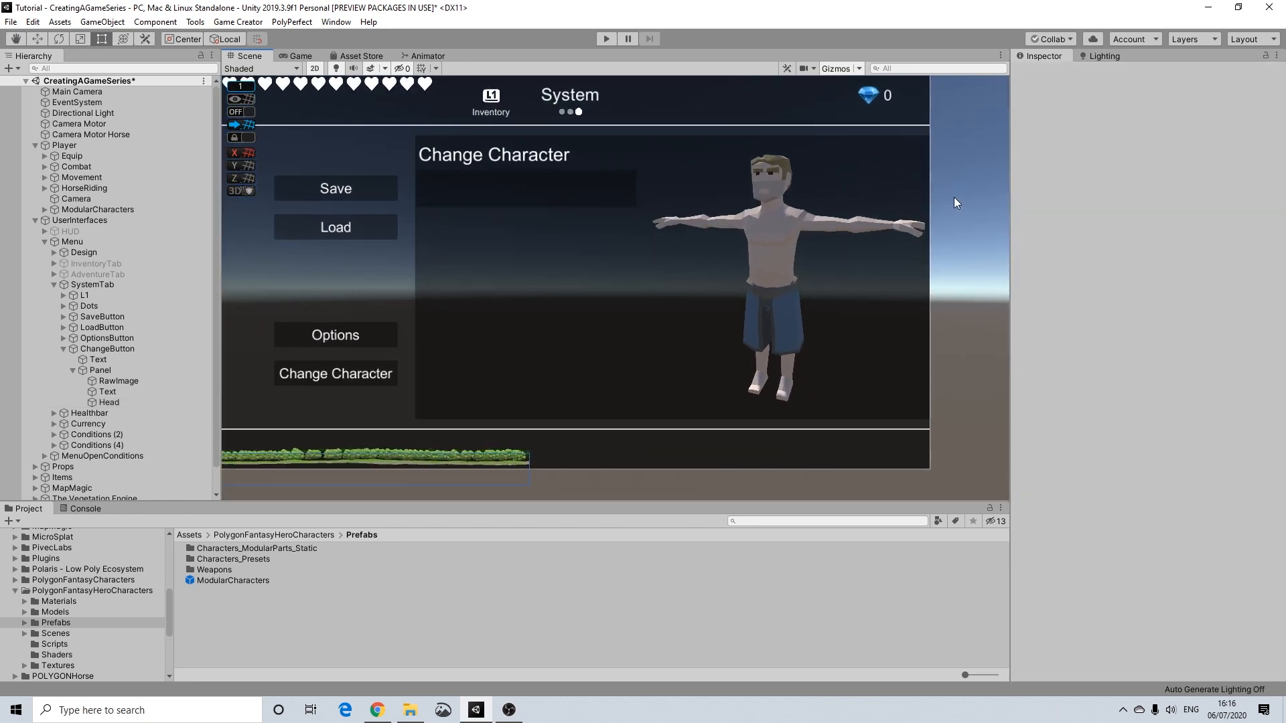
# Step: Add a UI Text object as a child of Head and name it Title
pyautogui.click(450, 194)
pyautogui.click(451, 194)
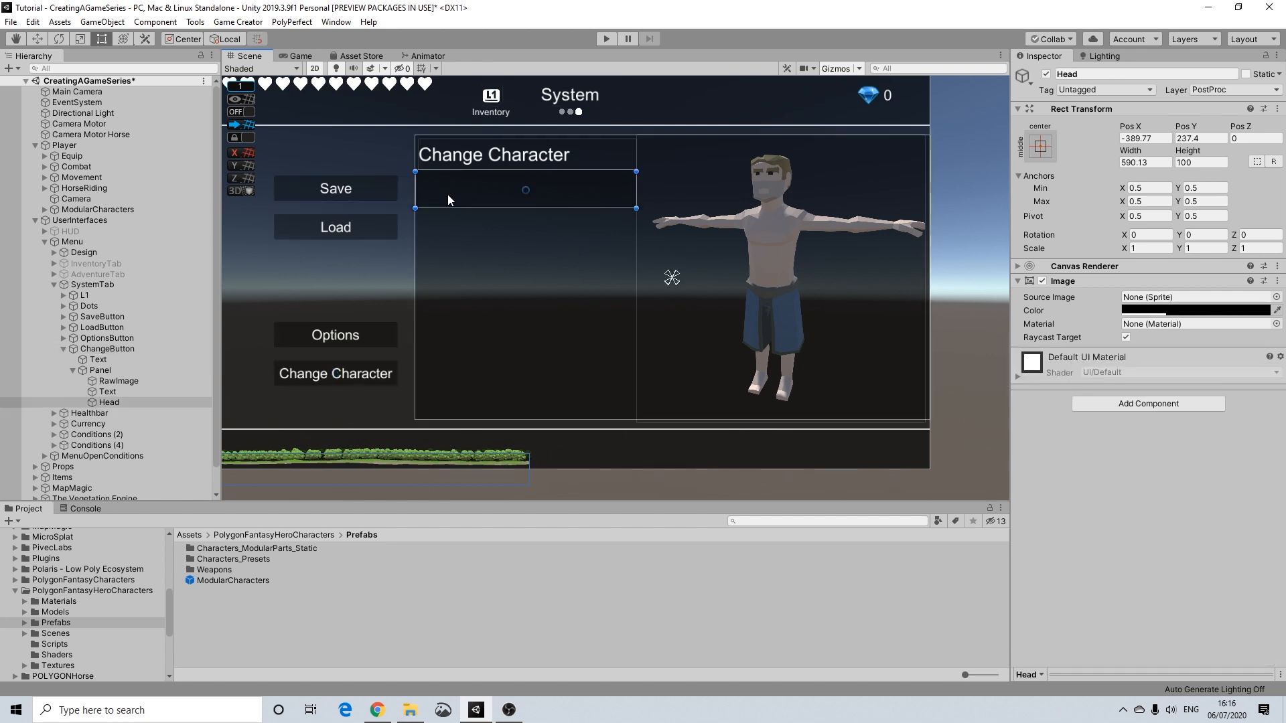
pyautogui.rightClick(114, 402)
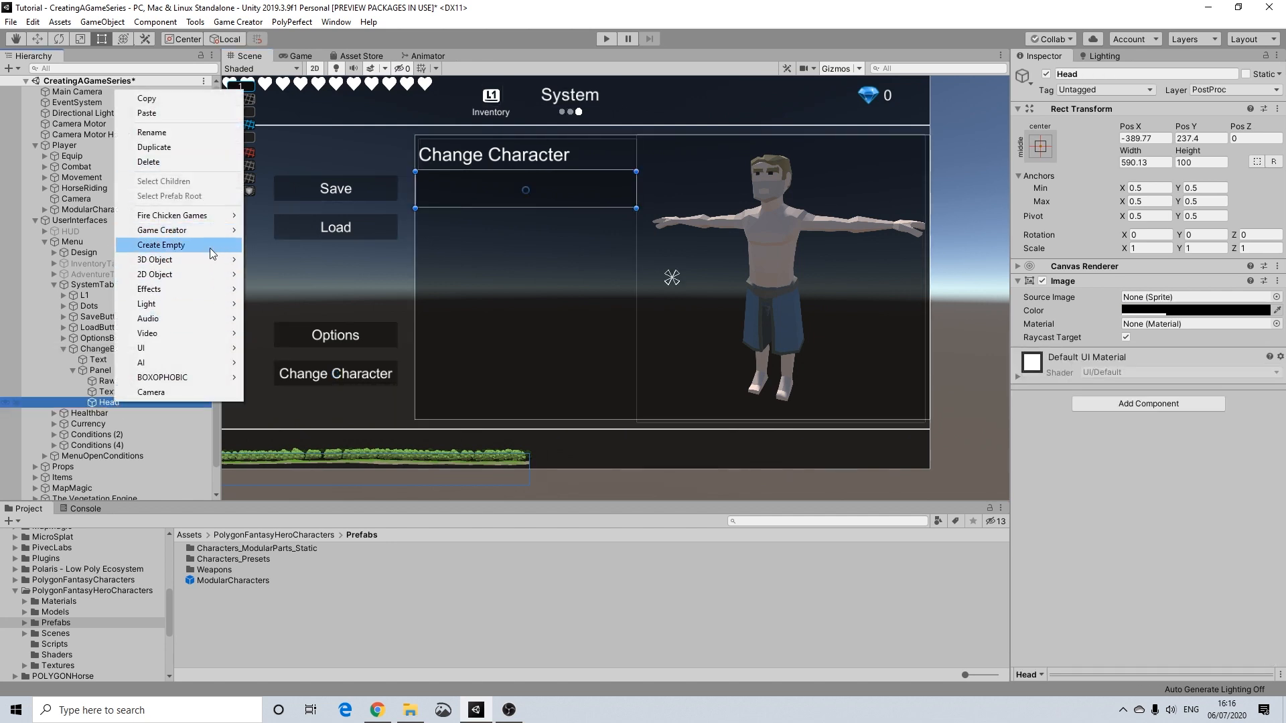
pyautogui.moveTo(207, 348)
pyautogui.click(268, 349)
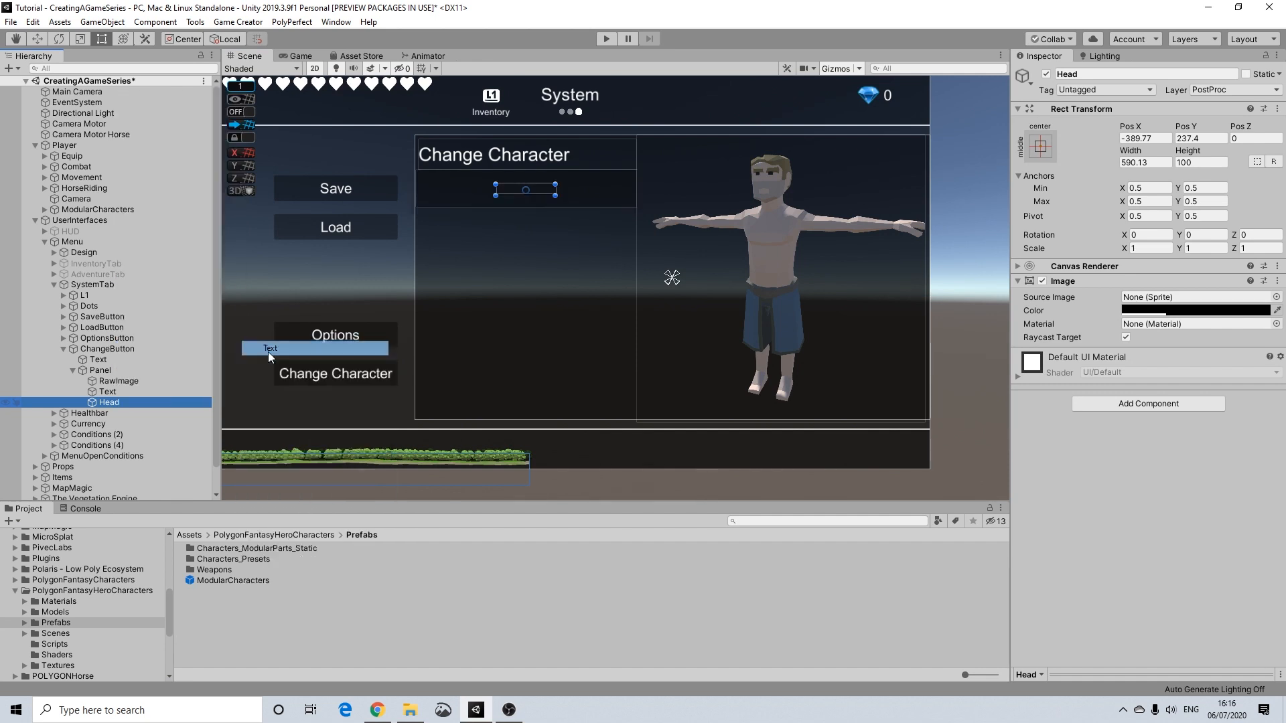
pyautogui.rightClick(118, 413)
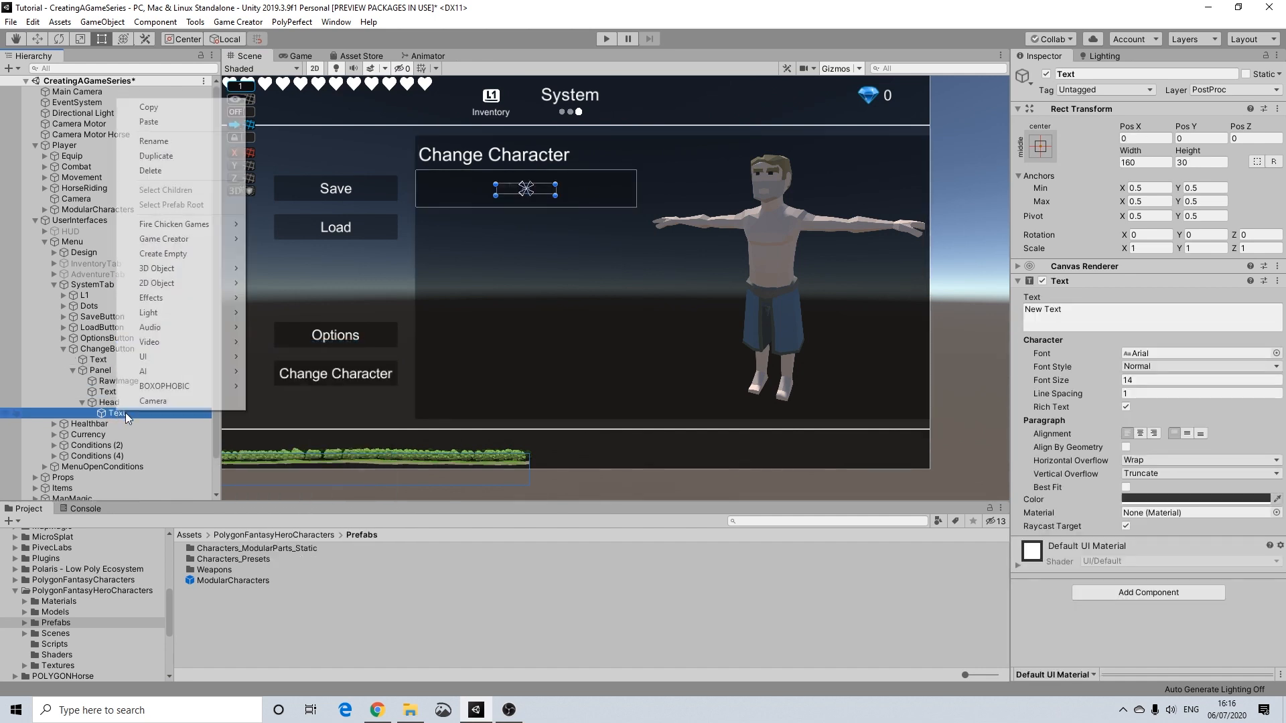
pyautogui.click(155, 146)
pyautogui.write('Titl')
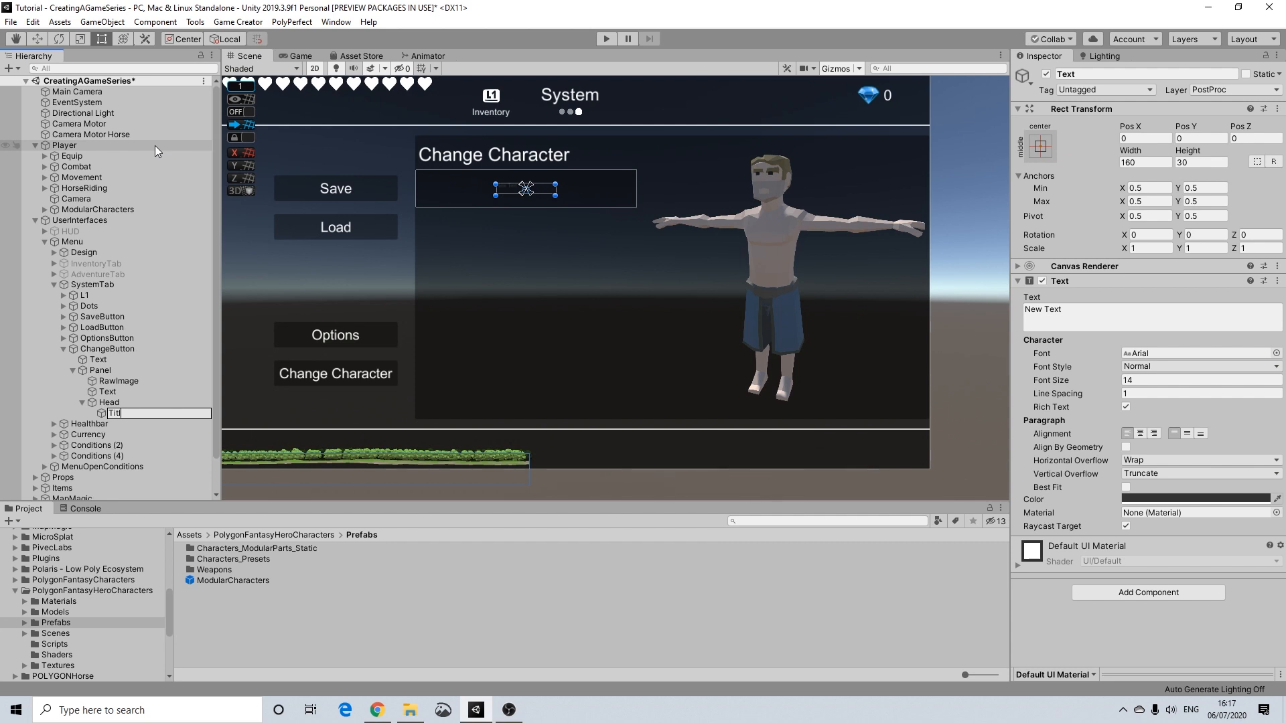
pyautogui.write('e')
pyautogui.press('Return')
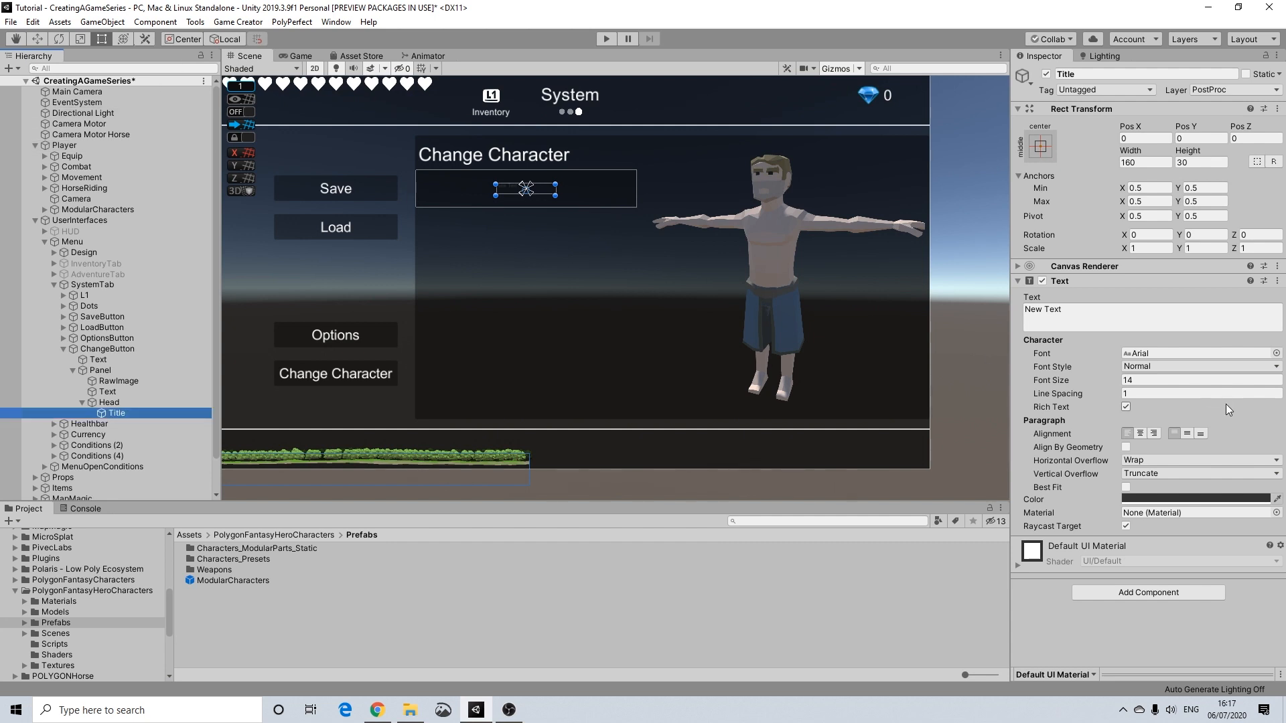
# Step: Set Title's font size to 40, its horizontal overflow to Overflow and its text colour to white (FFFFFF)
pyautogui.click(1111, 384)
pyautogui.write('40')
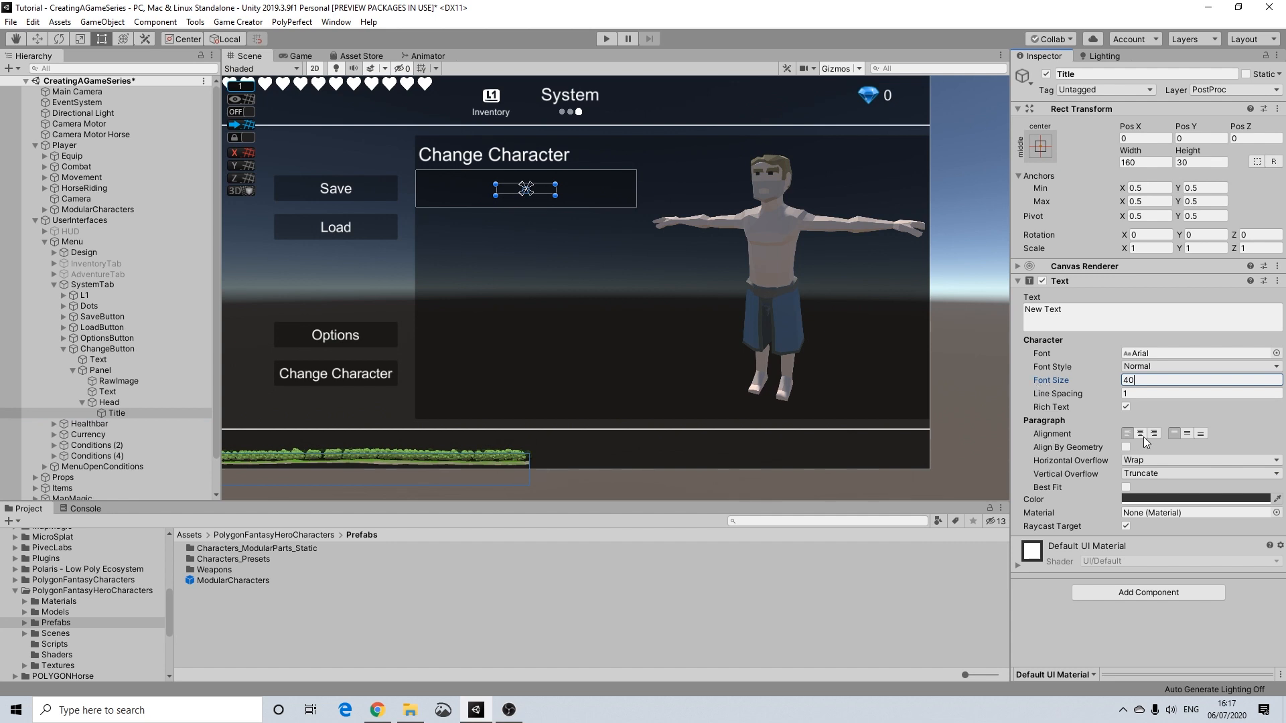
pyautogui.click(1147, 460)
pyautogui.click(1149, 495)
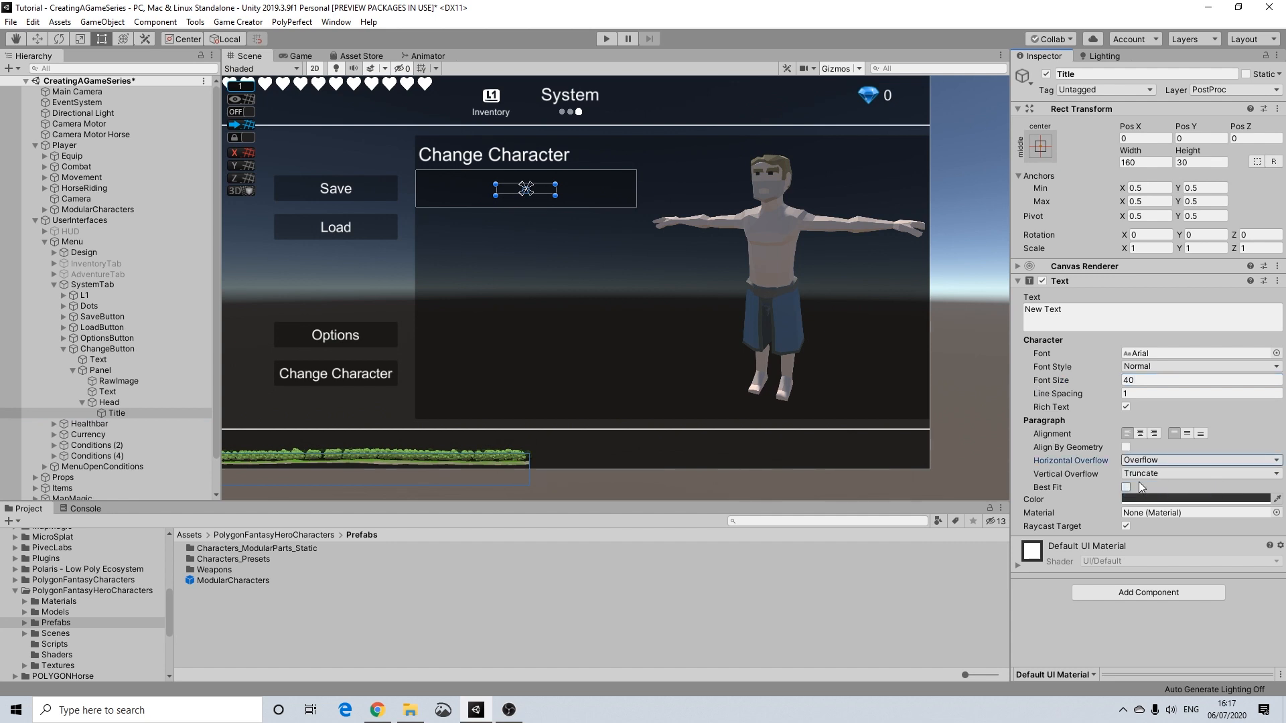
pyautogui.click(1150, 499)
pyautogui.moveTo(1183, 383); pyautogui.dragTo(1038, 281)
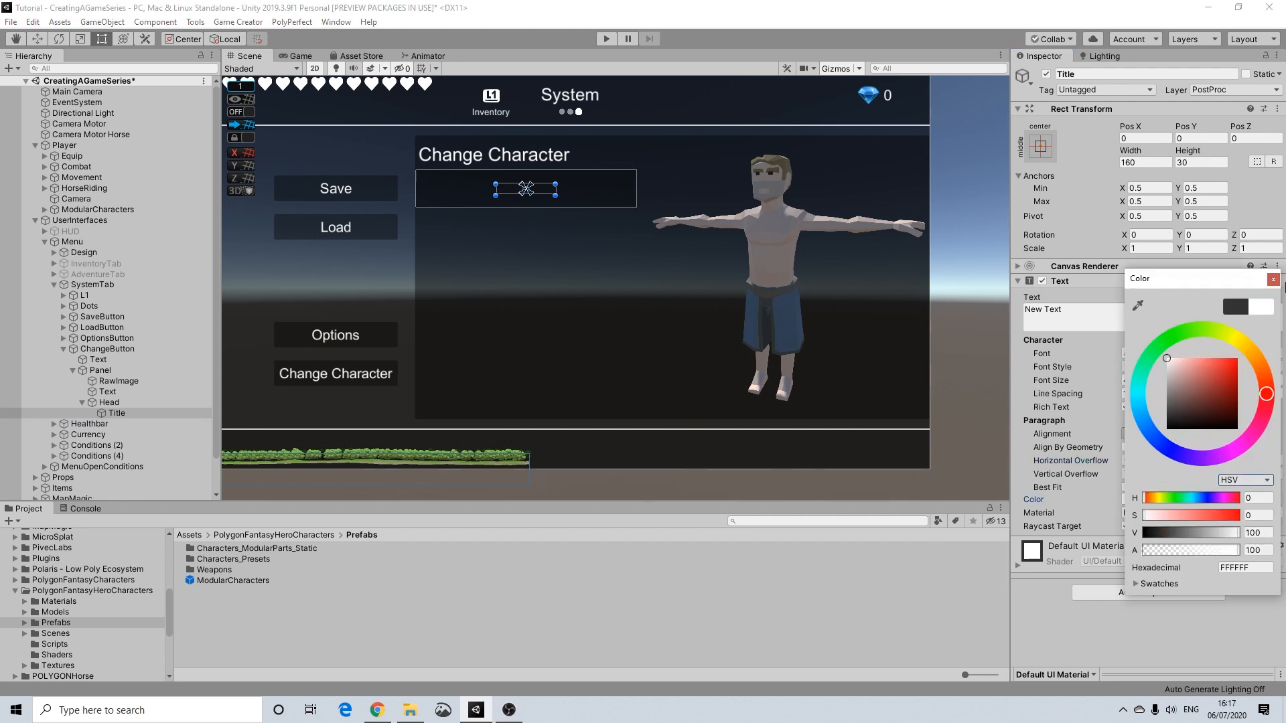
# Step: Fit Title into the left part of the Head row, about 212 by 71, and centre its text horizontally and vertically
pyautogui.click(1272, 281)
pyautogui.moveTo(562, 198); pyautogui.dragTo(468, 204)
pyautogui.click(1141, 433)
pyautogui.click(1186, 433)
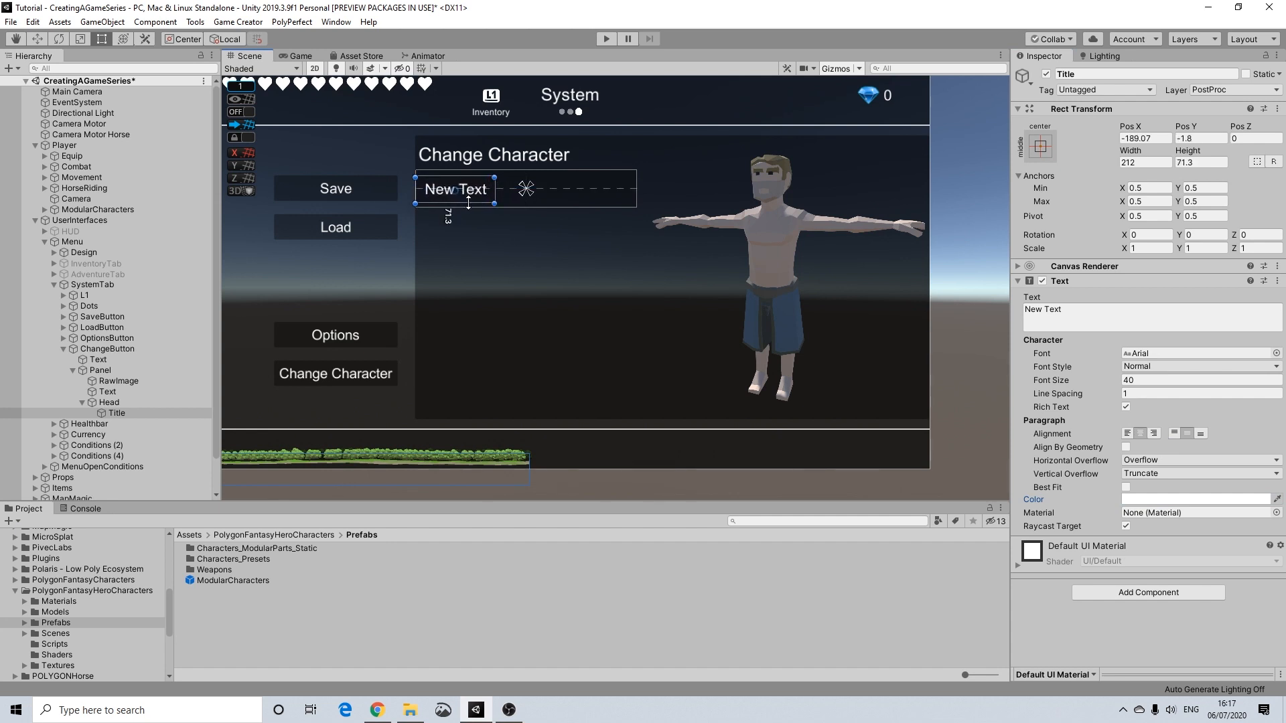
# Step: Set Title's text to Face and align it left
pyautogui.click(1079, 307)
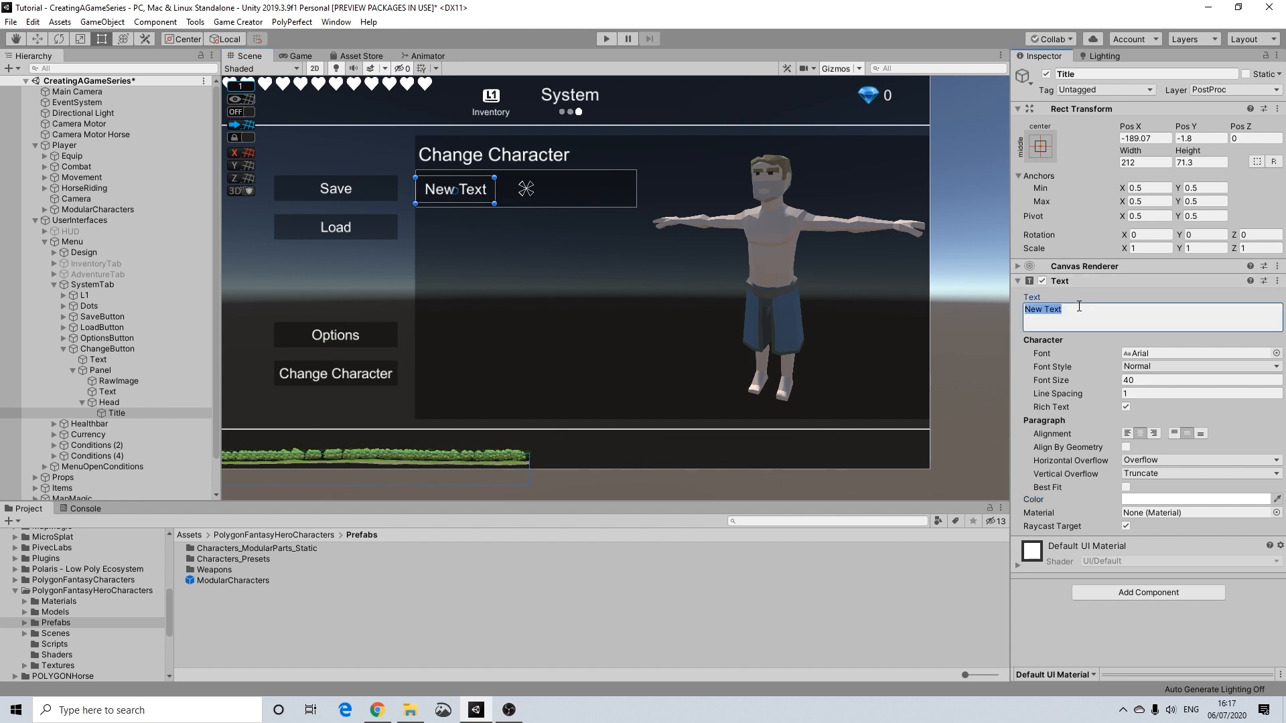
pyautogui.write('Face')
pyautogui.click(1128, 434)
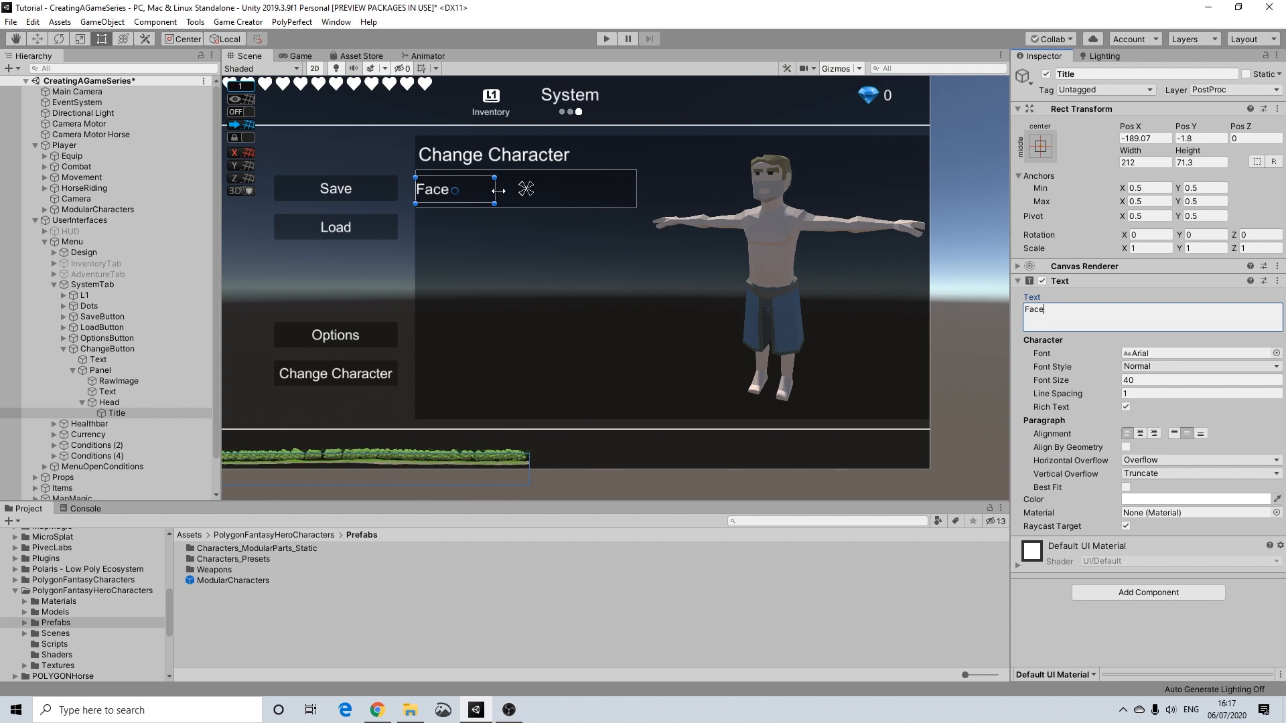
# Step: Narrow Title to about 184.5 wide, insetting its left edge slightly so Face lines up with the Change Character heading
pyautogui.moveTo(494, 191); pyautogui.dragTo(488, 191)
pyautogui.click(918, 203)
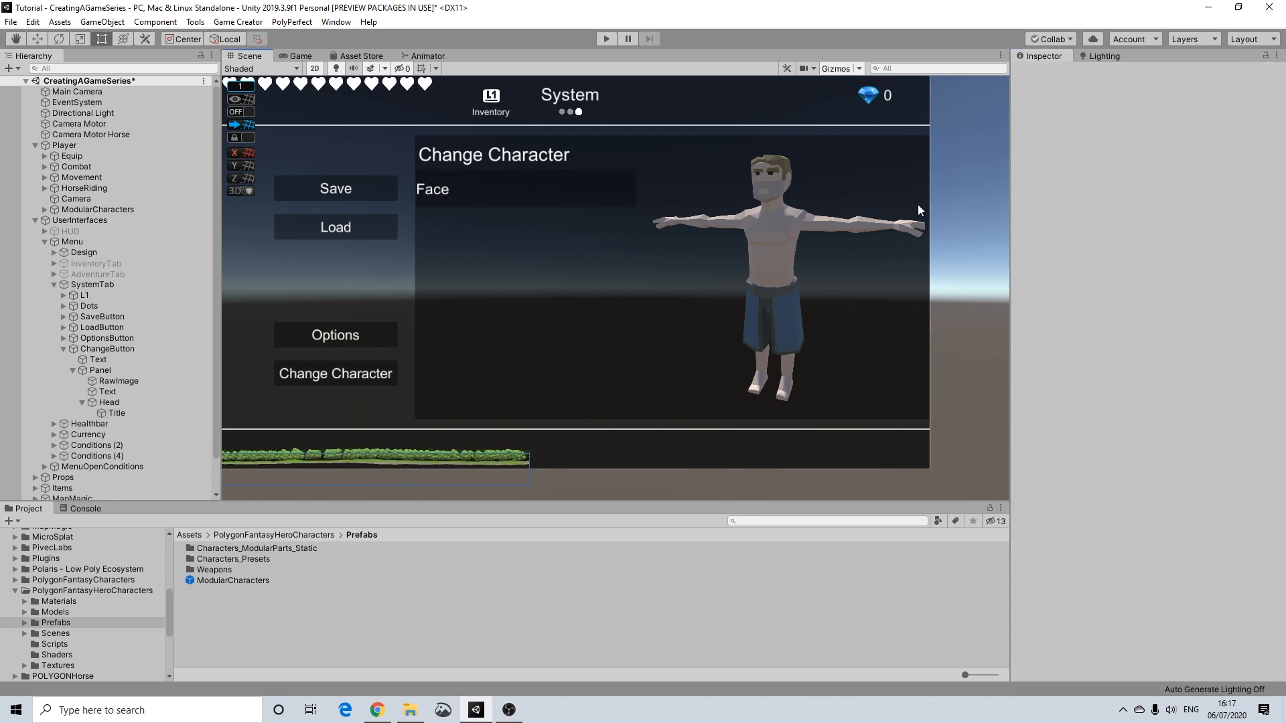
pyautogui.scroll(1, 515, 190)
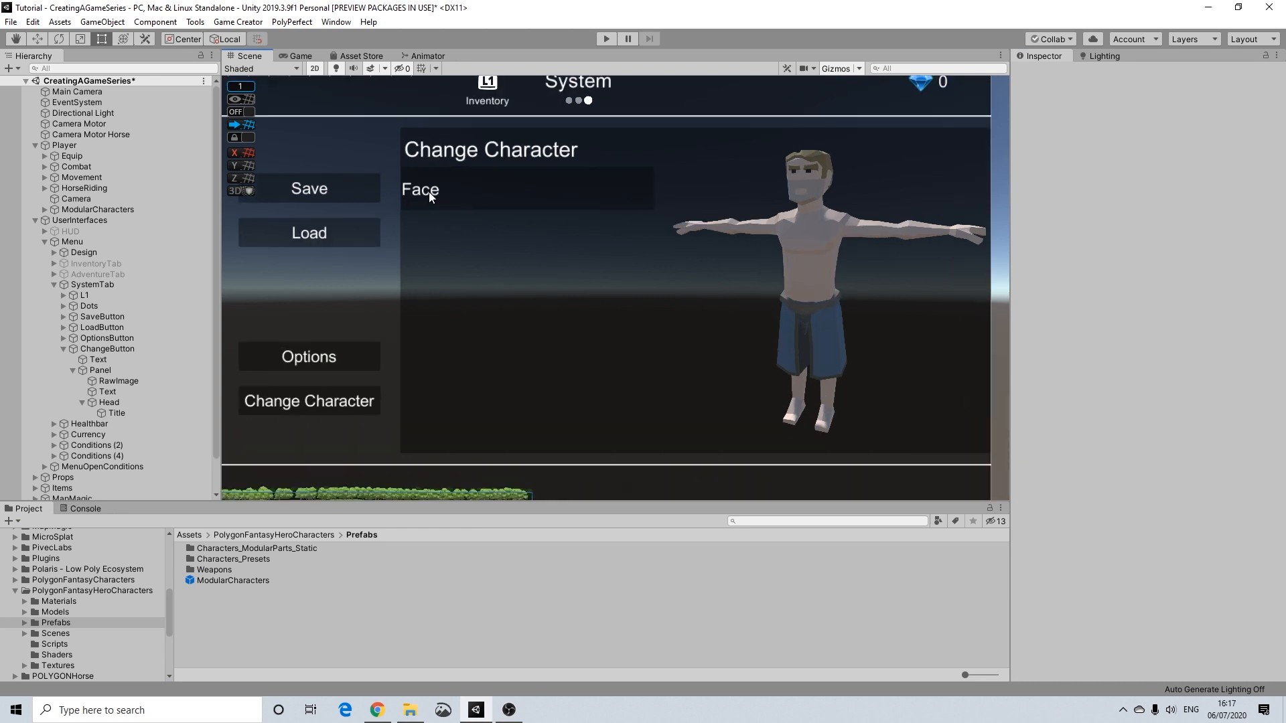
pyautogui.click(429, 193)
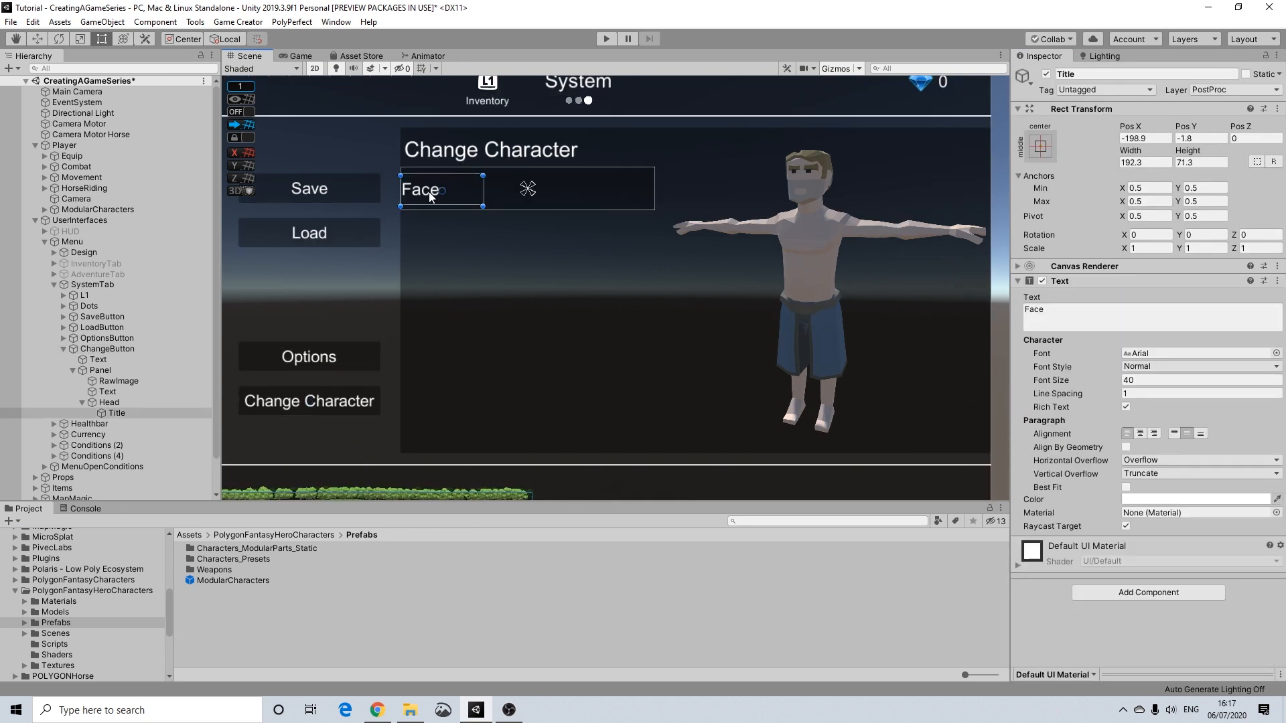
pyautogui.moveTo(400, 189); pyautogui.dragTo(405, 189)
pyautogui.click(999, 248)
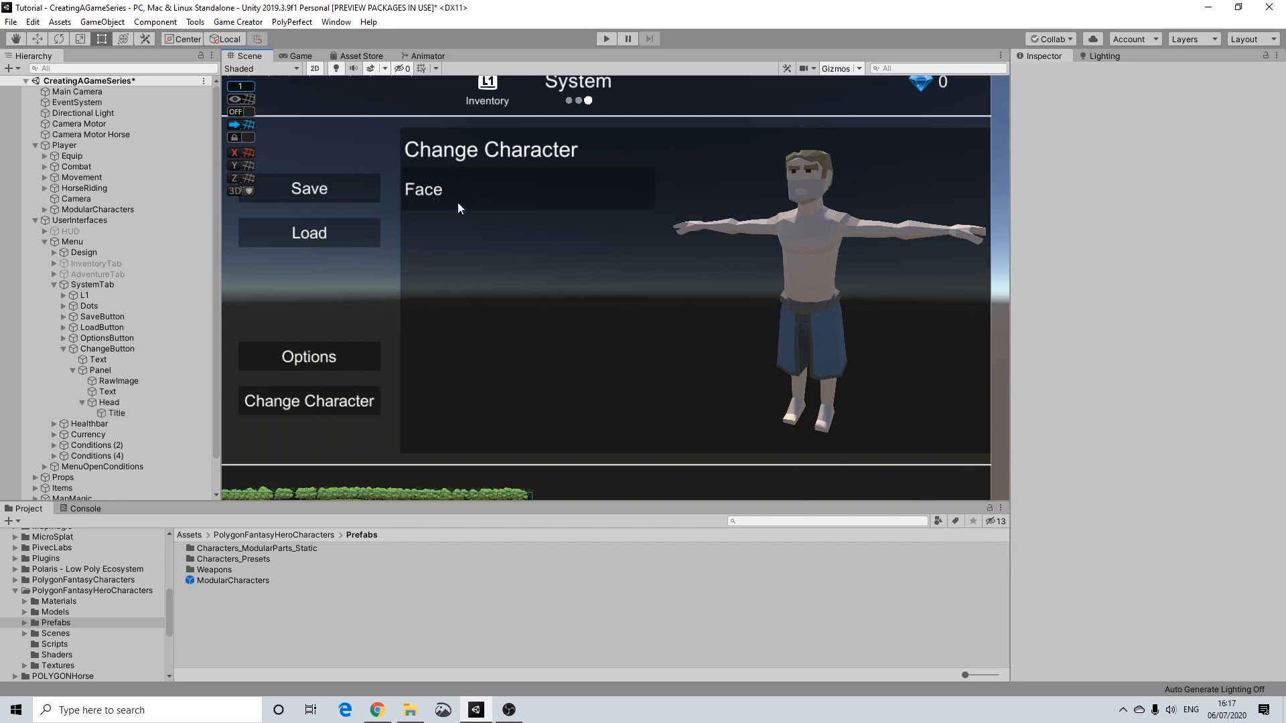
pyautogui.click(431, 193)
pyautogui.click(432, 193)
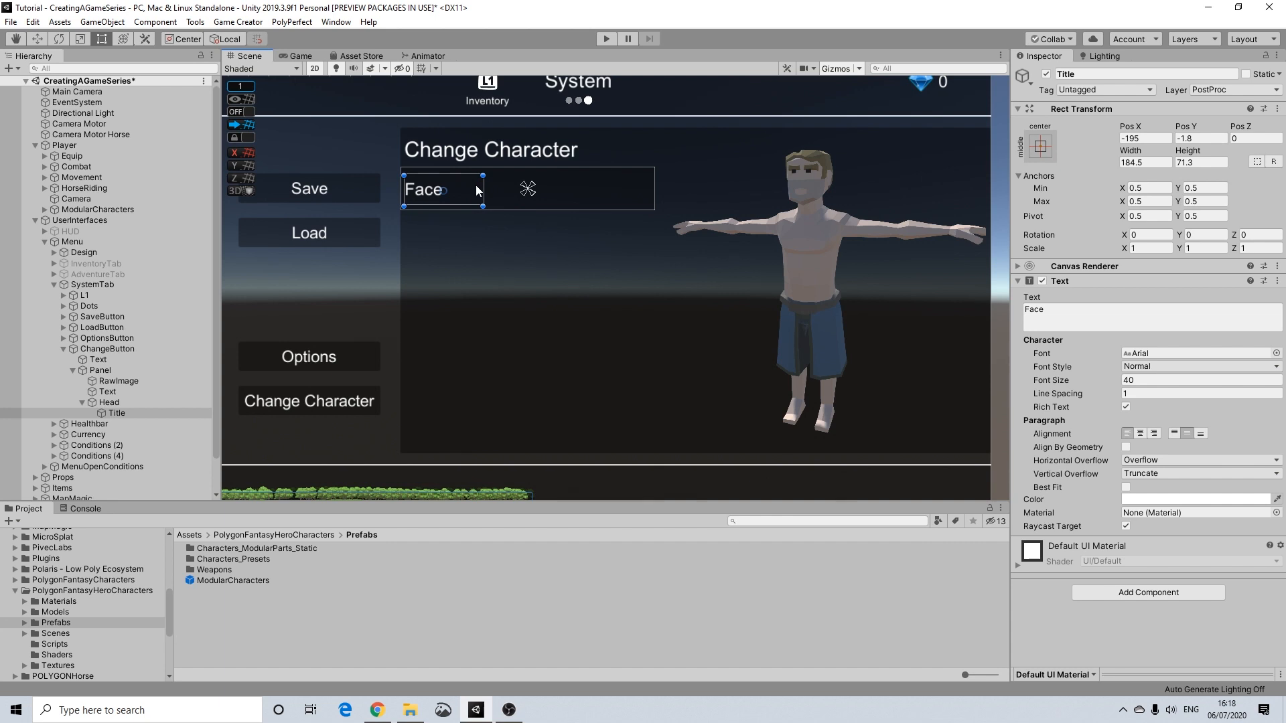
# Step: Add a Game Creator Text (Variable) as a child of Head and fit it beside Face, about 271 by 71
pyautogui.rightClick(109, 402)
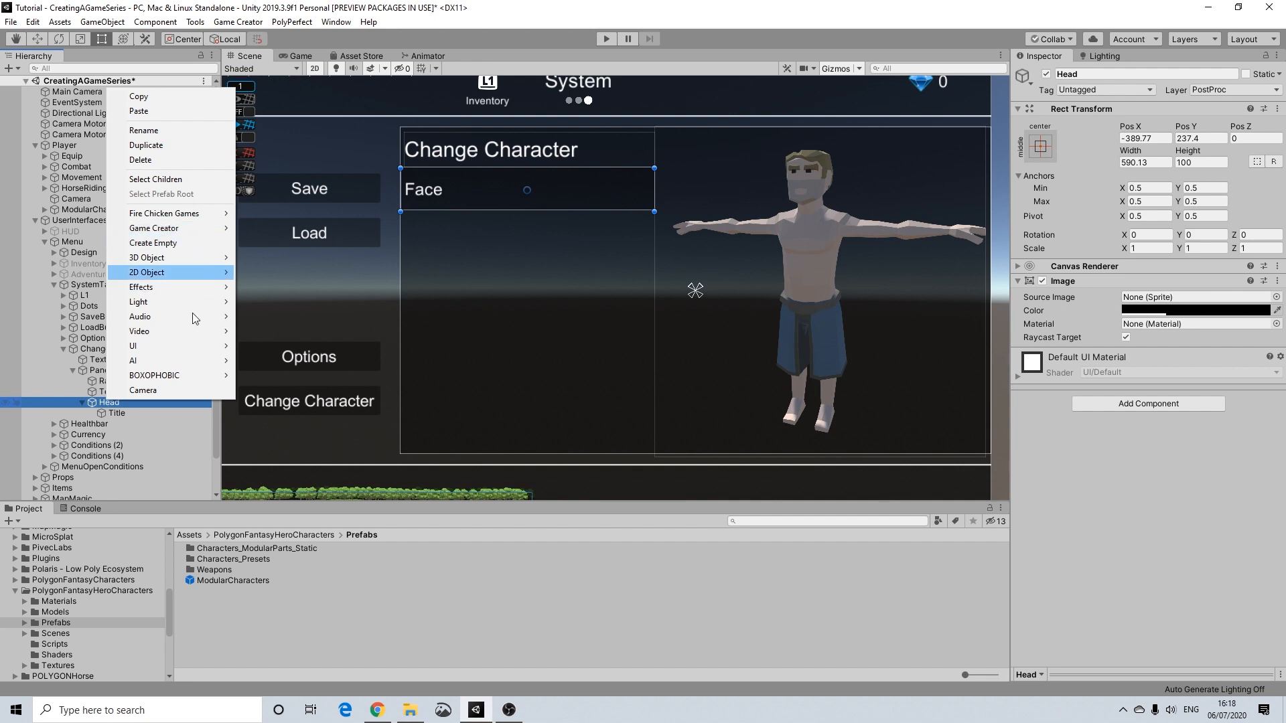
pyautogui.moveTo(201, 229)
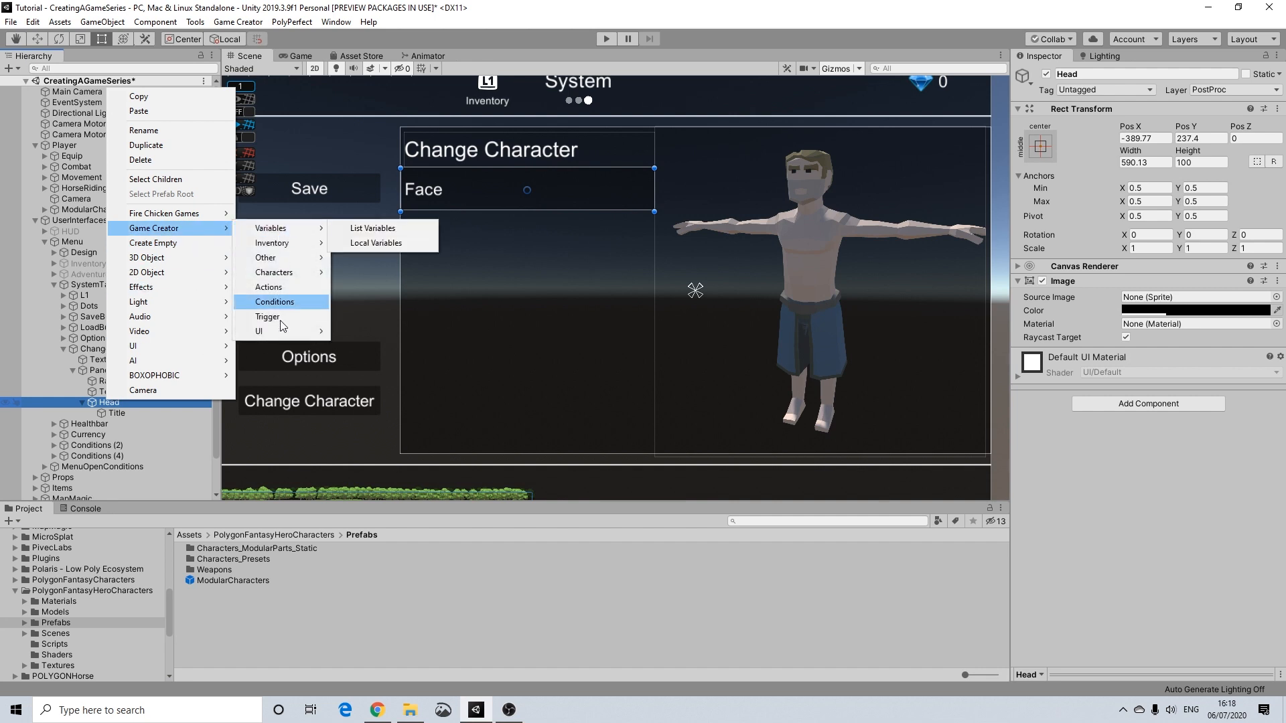
pyautogui.moveTo(288, 331)
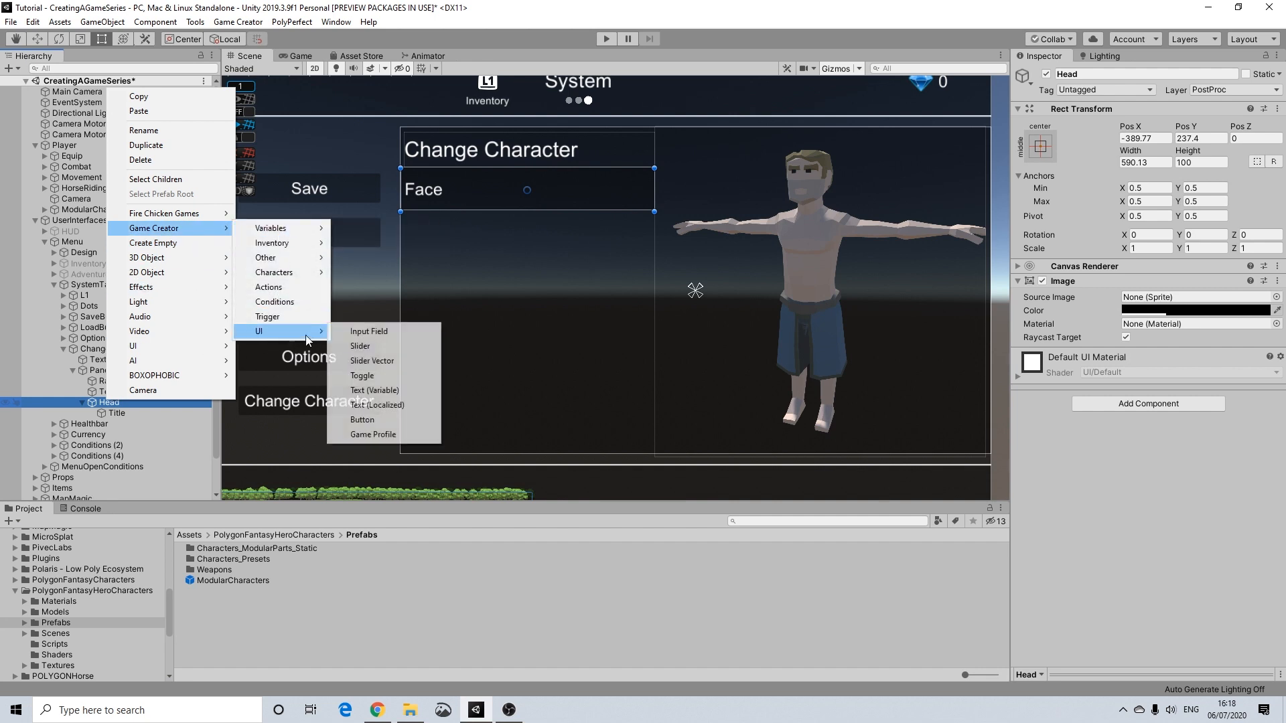
pyautogui.click(383, 390)
pyautogui.moveTo(588, 284); pyautogui.dragTo(496, 191)
pyautogui.moveTo(78, 467); pyautogui.dragTo(109, 402)
pyautogui.moveTo(507, 194); pyautogui.dragTo(654, 190)
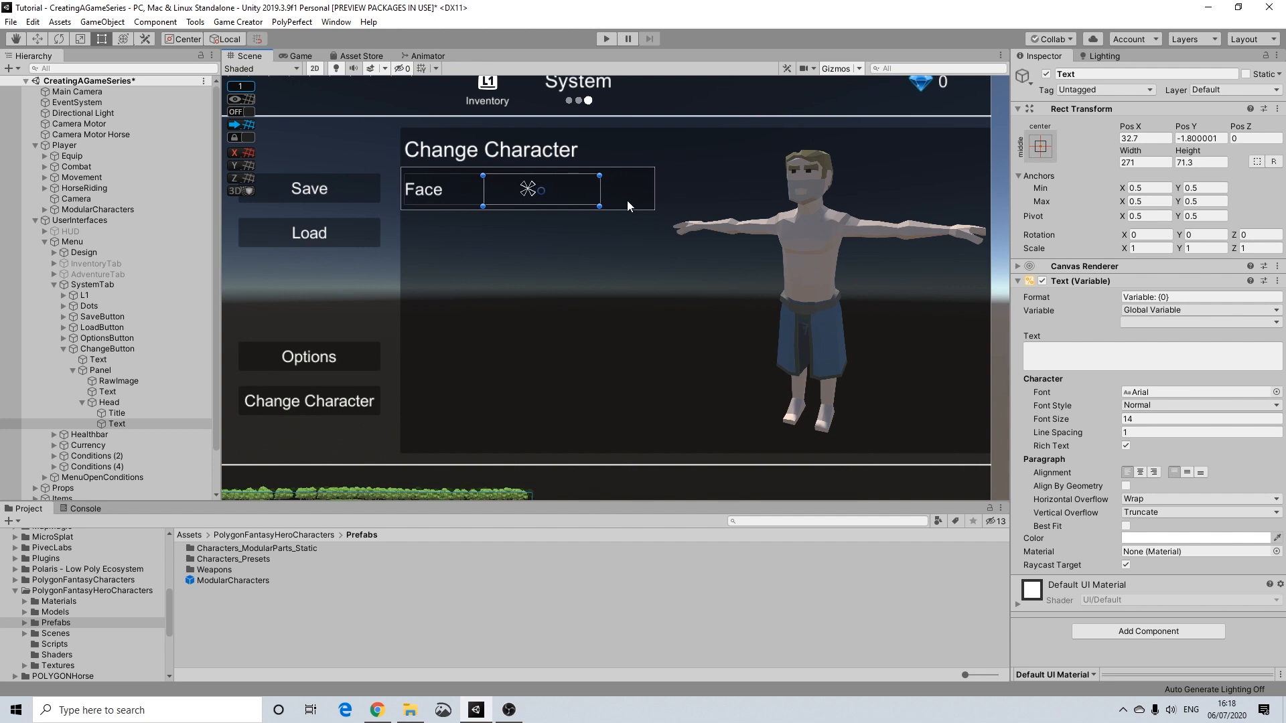
# Step: Widen the Head row to about 653 and move Title back to the row's left edge, at X -225
pyautogui.click(107, 402)
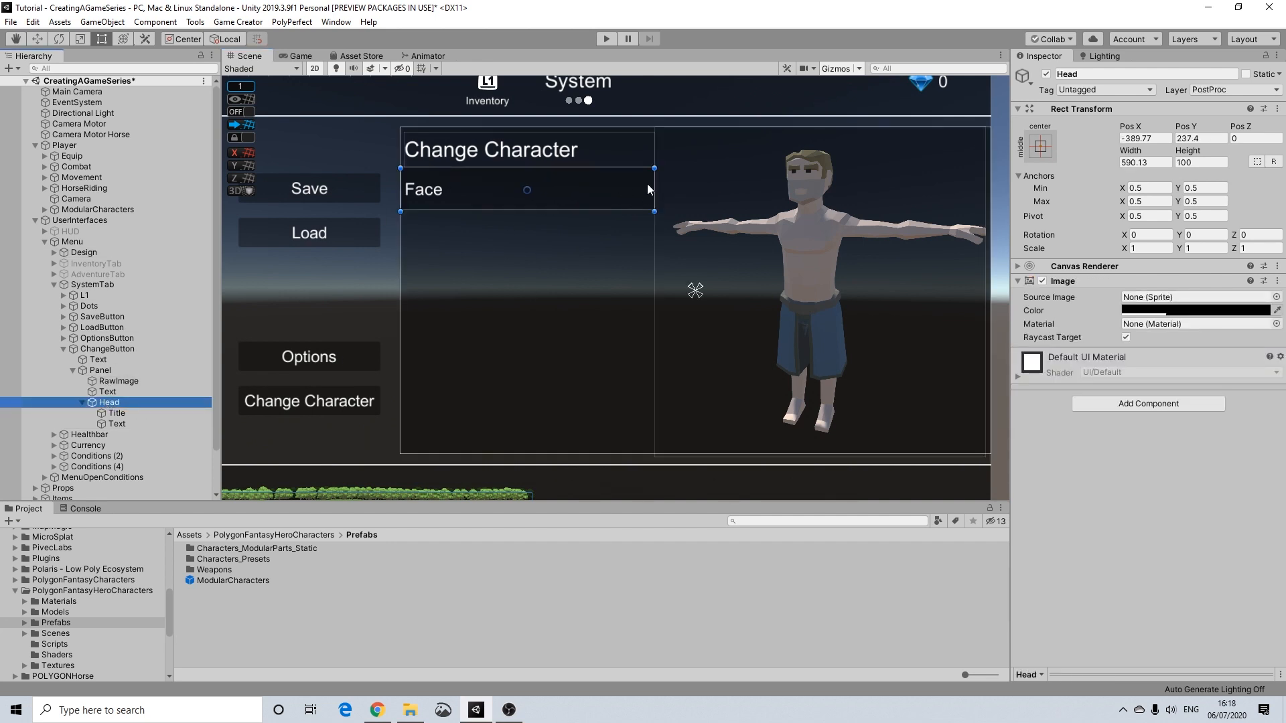
pyautogui.moveTo(657, 190); pyautogui.dragTo(681, 150)
pyautogui.click(626, 150)
pyautogui.click(628, 151)
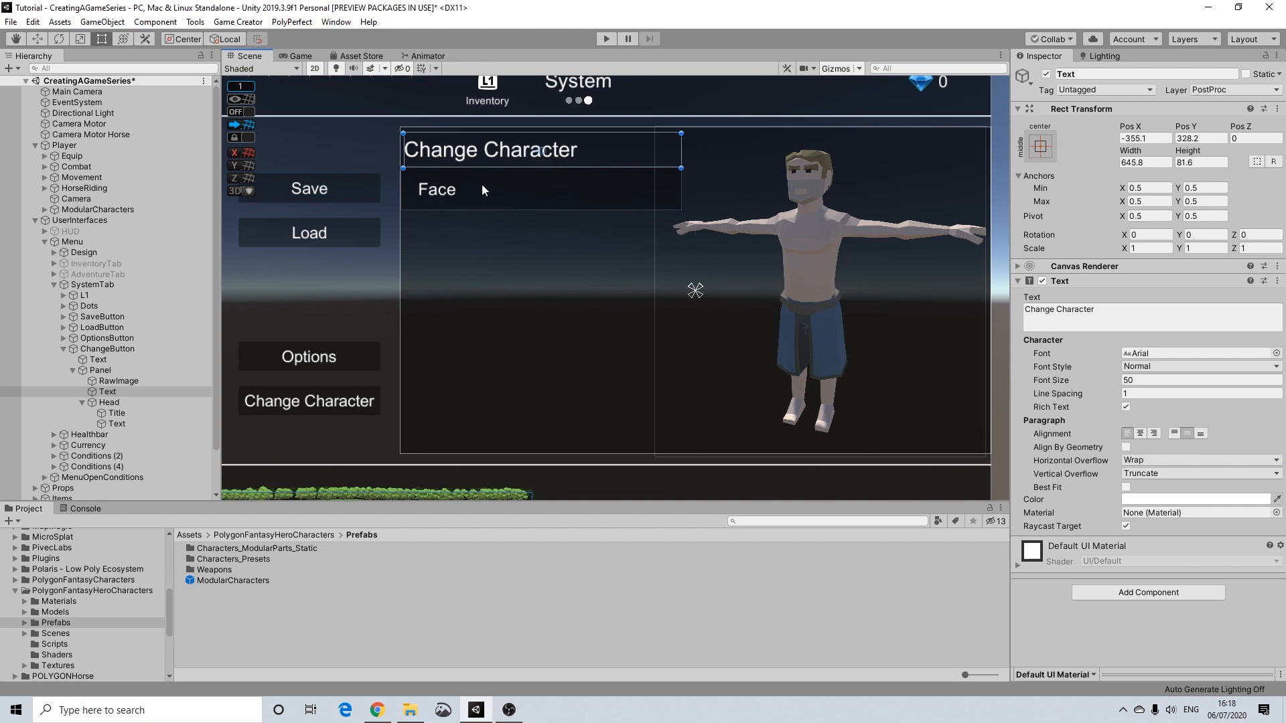
pyautogui.click(452, 191)
pyautogui.click(453, 194)
pyautogui.moveTo(457, 190); pyautogui.dragTo(443, 192)
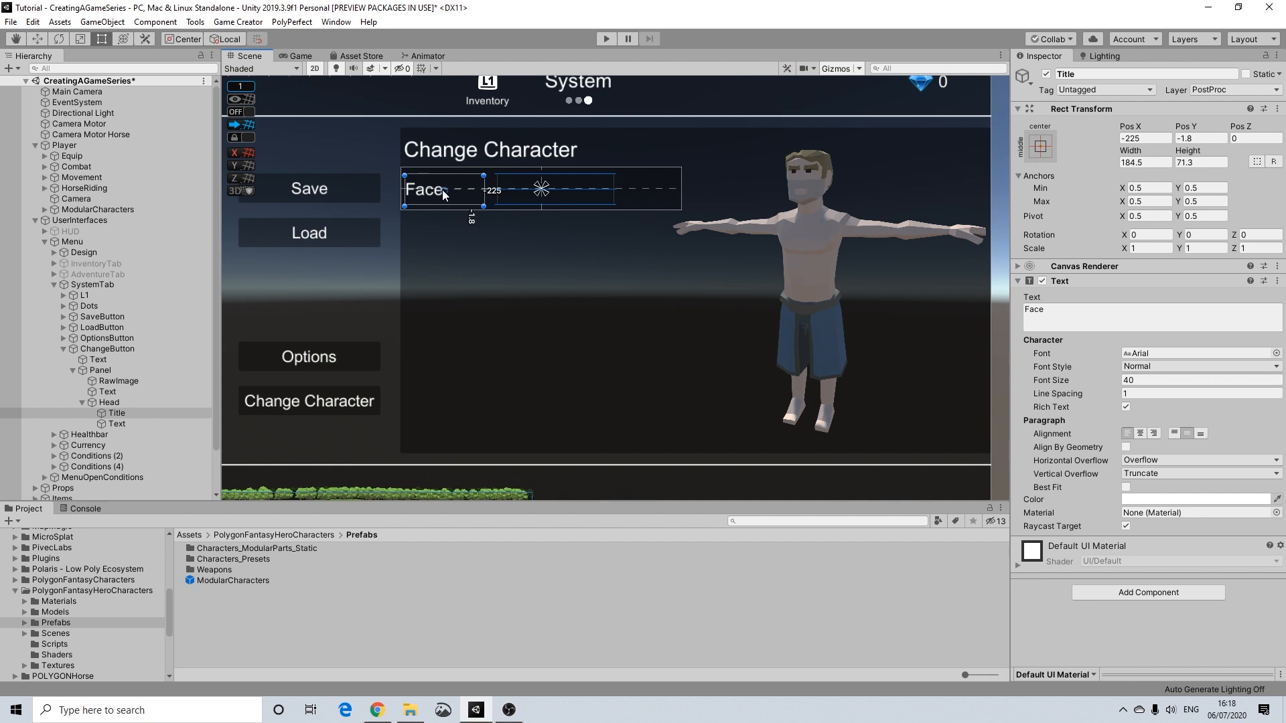
# Step: Move the variable text next to Title, widen it to about 301 and rename it Display
pyautogui.click(523, 193)
pyautogui.click(522, 193)
pyautogui.moveTo(513, 193); pyautogui.dragTo(507, 193)
pyautogui.moveTo(603, 188); pyautogui.dragTo(615, 189)
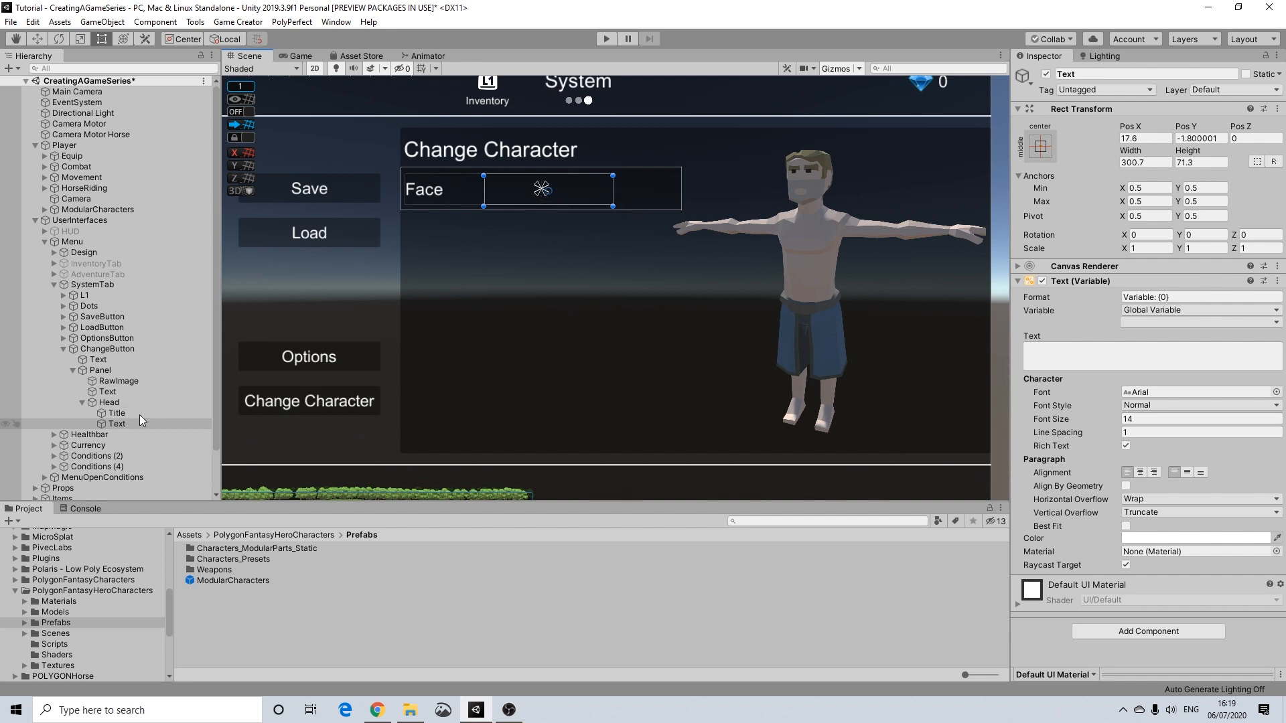
pyautogui.click(1090, 74)
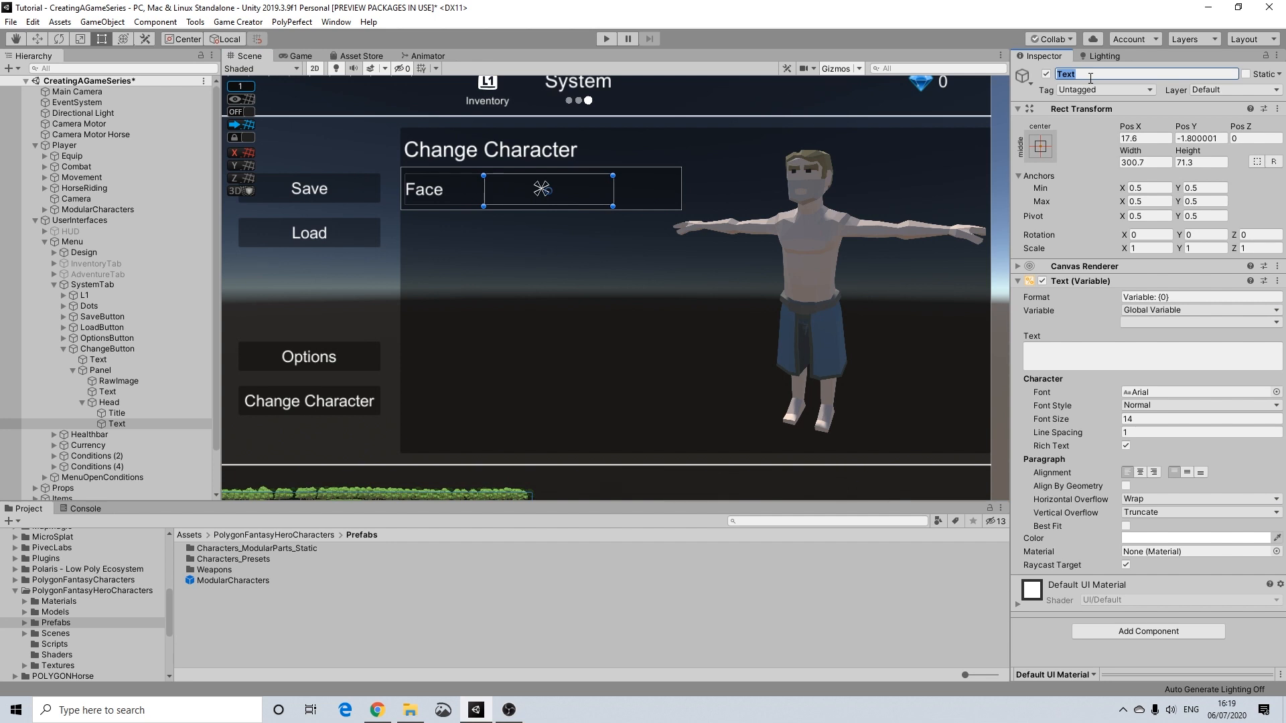
pyautogui.write('Di')
pyautogui.press('Return')
# Step: Add a Game Creator UI Button, position it just below the Head row and make it a child of Head
pyautogui.rightClick(109, 400)
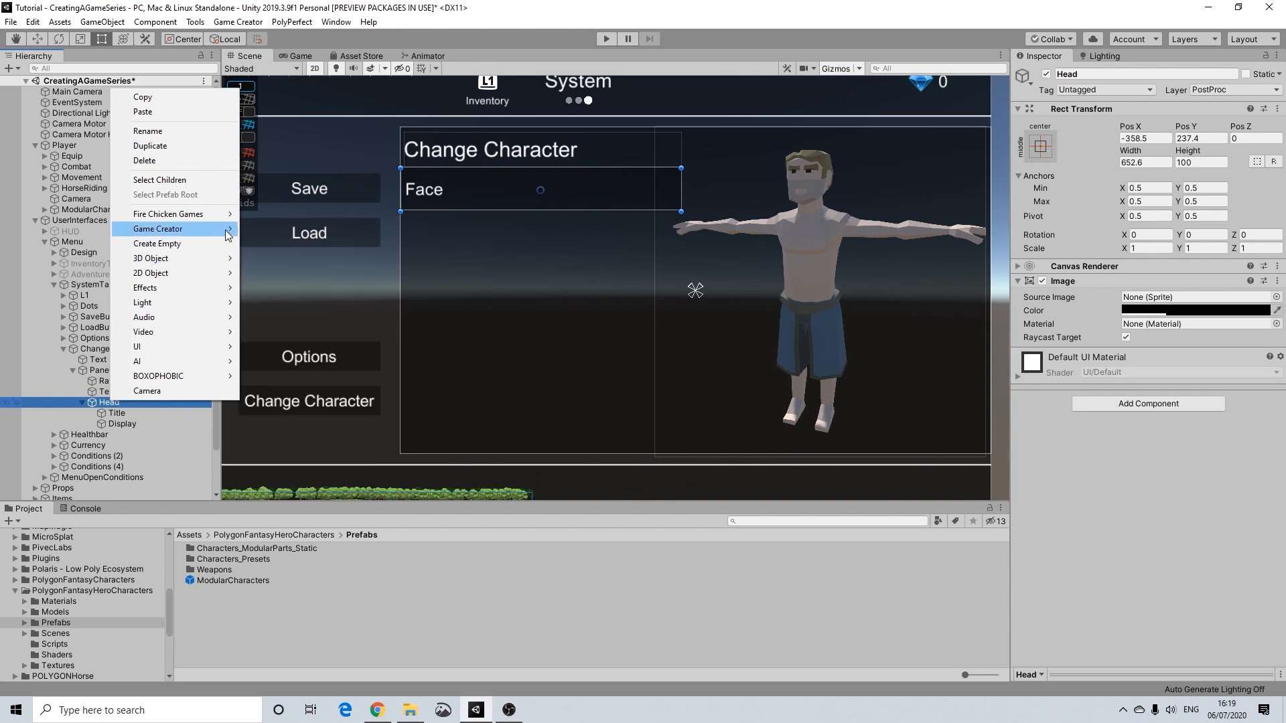
pyautogui.moveTo(227, 234)
pyautogui.moveTo(315, 332)
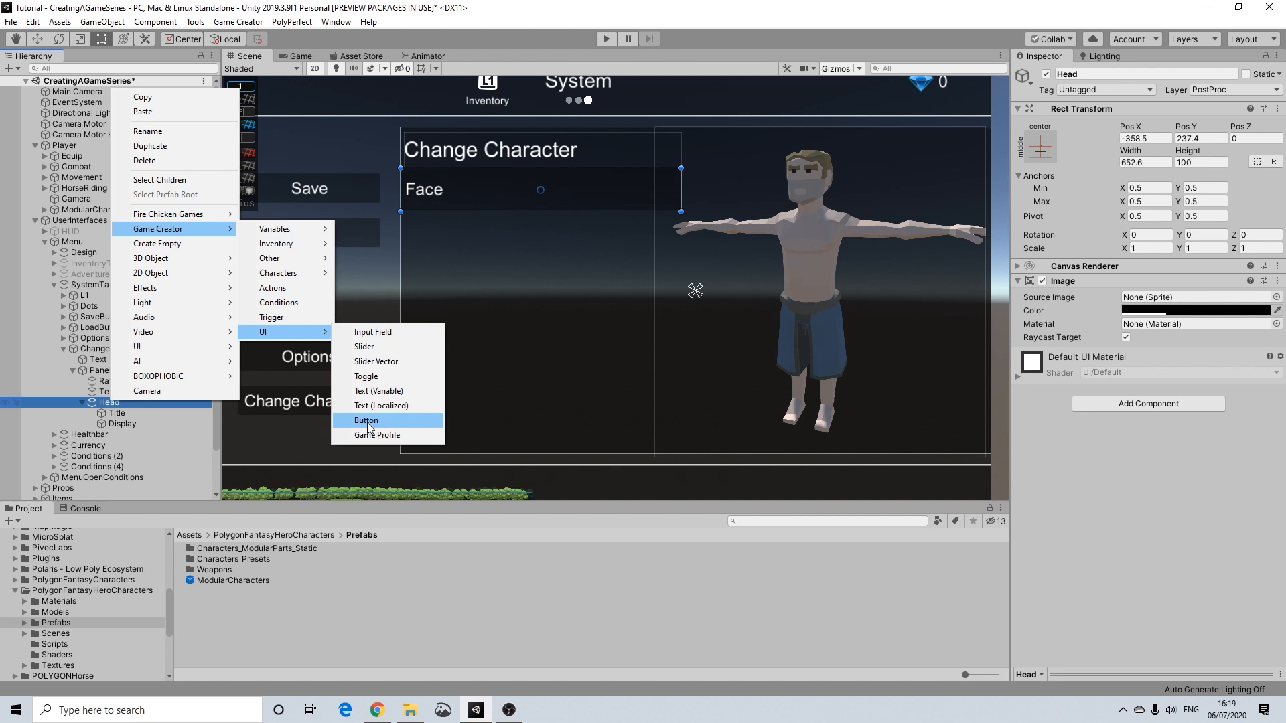
pyautogui.click(367, 422)
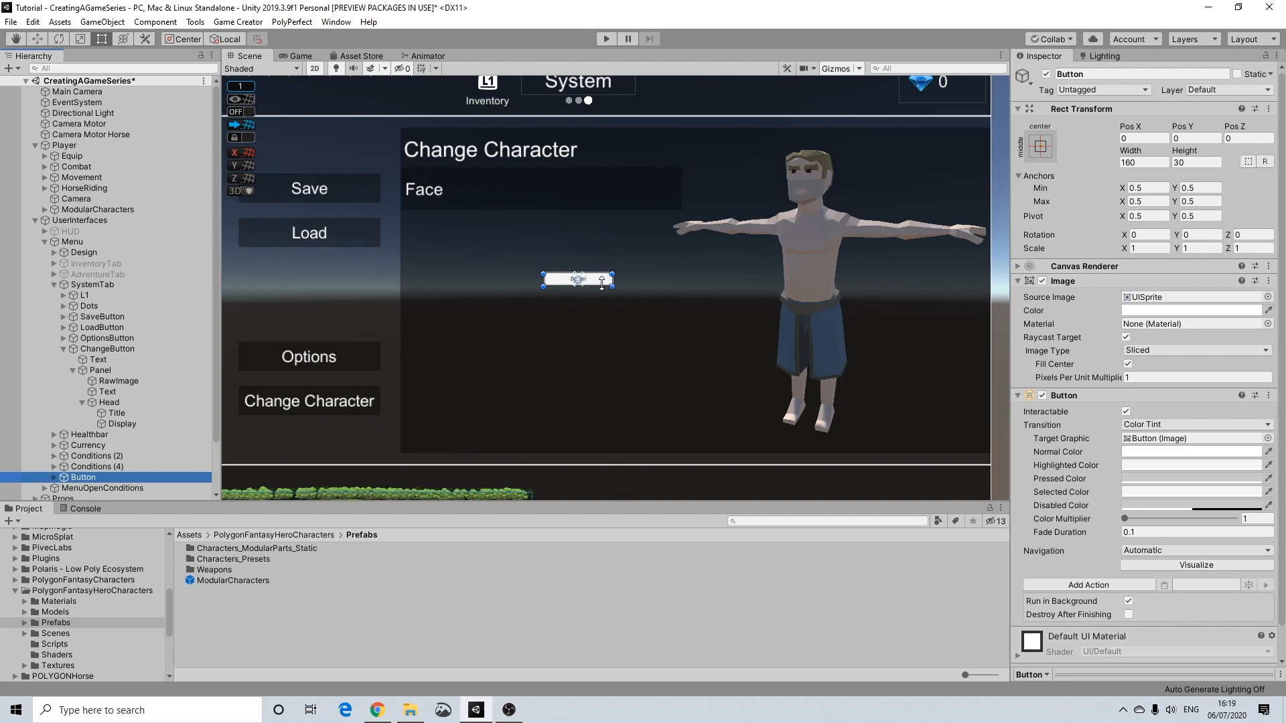
pyautogui.click(602, 281)
pyautogui.moveTo(603, 281); pyautogui.dragTo(621, 225)
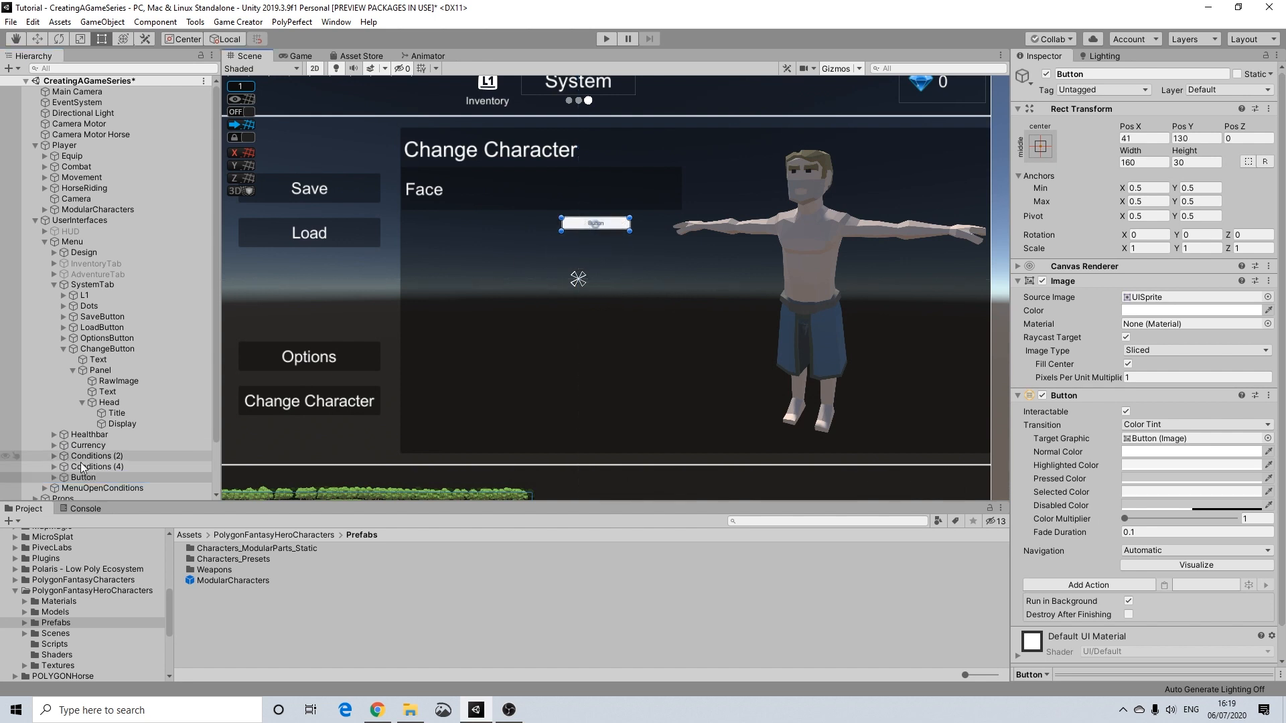
pyautogui.moveTo(83, 478); pyautogui.dragTo(111, 432)
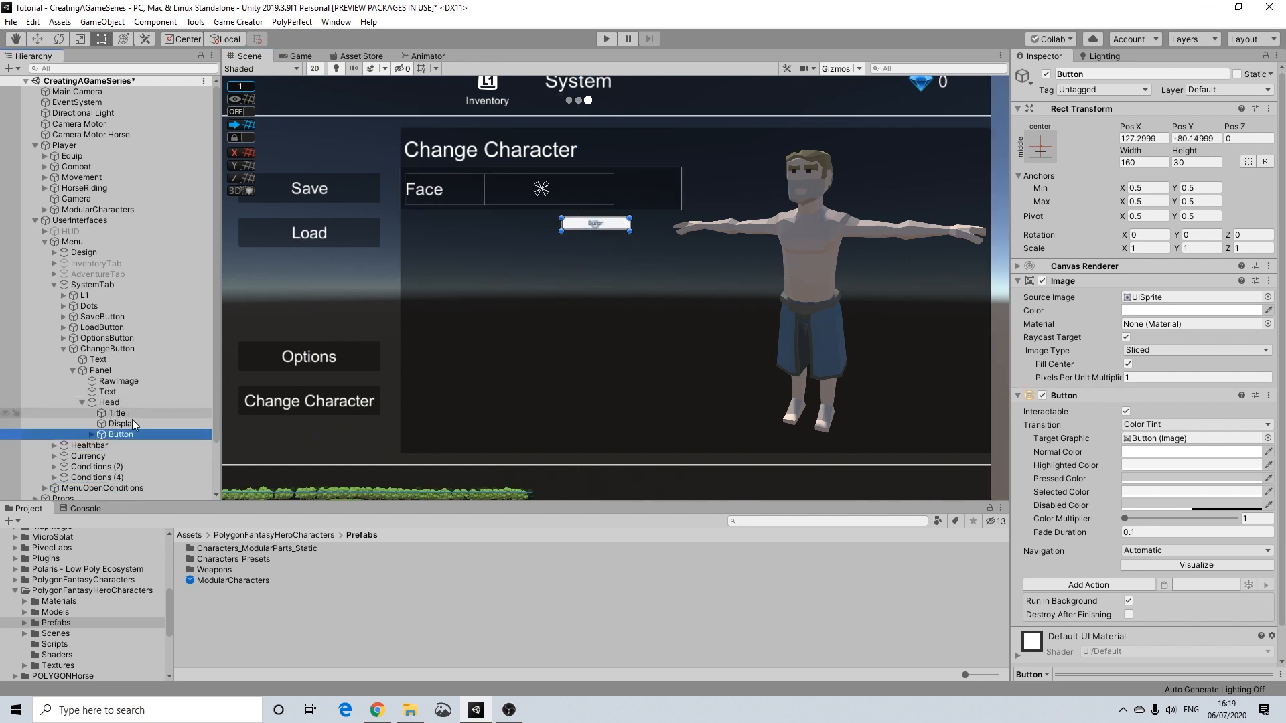
# Step: Fit the button into the Head row as a 71.3 by 71.3 square directly beside Display
pyautogui.moveTo(621, 225); pyautogui.dragTo(678, 202)
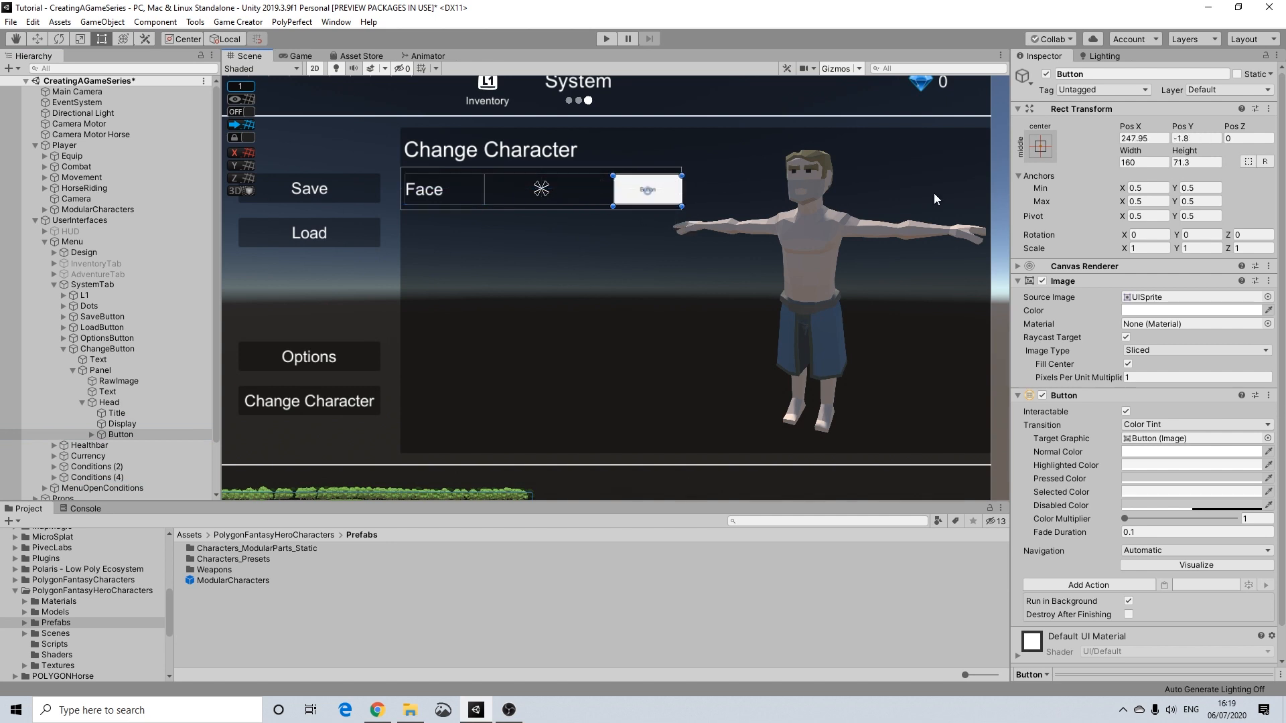
pyautogui.click(1197, 163)
pyautogui.moveTo(1198, 163); pyautogui.dragTo(1152, 164)
pyautogui.hotkey('ctrl', 'c')
pyautogui.click(1146, 162)
pyautogui.hotkey('ctrl', 'v')
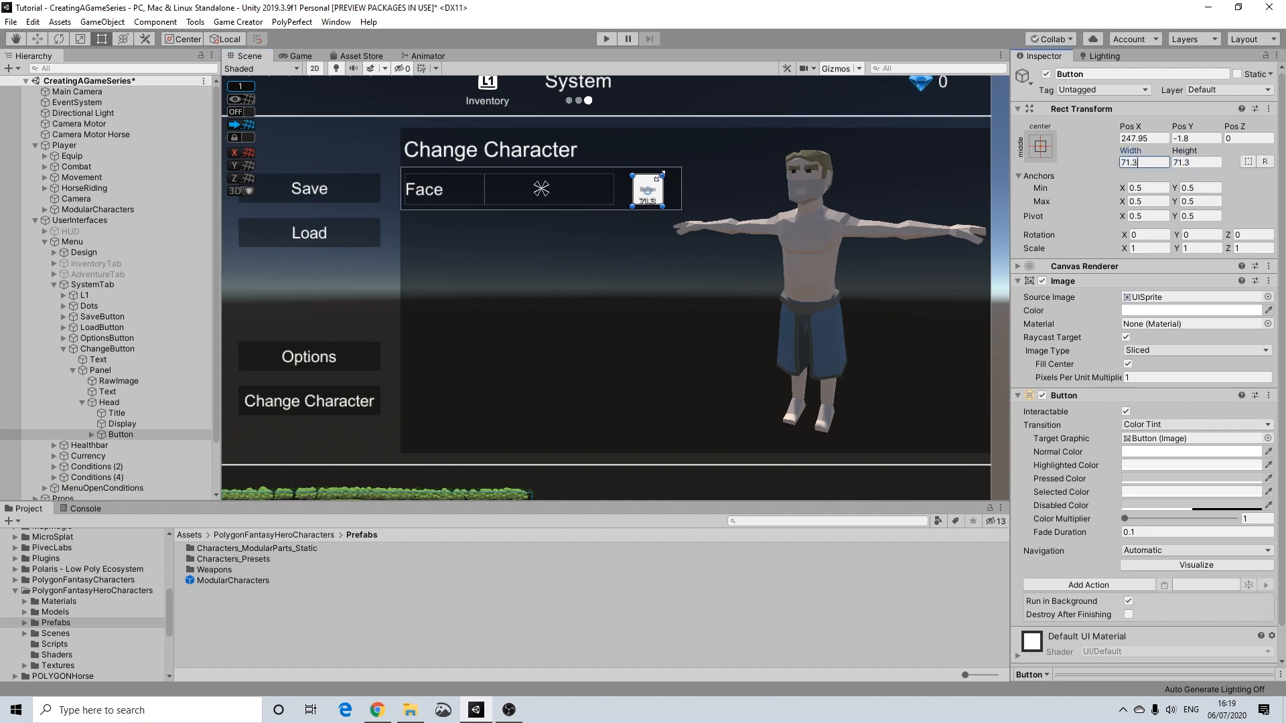
pyautogui.moveTo(657, 186); pyautogui.dragTo(638, 188)
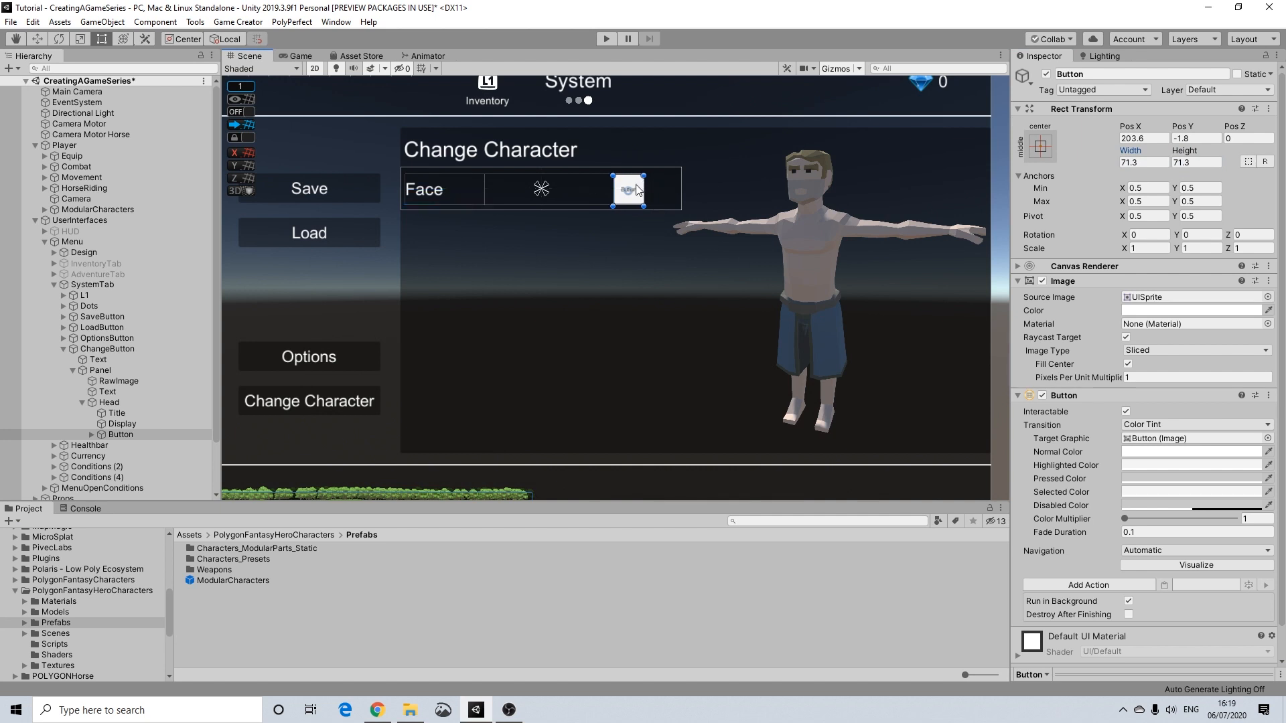
# Step: Rename Head's new button to Left
pyautogui.rightClick(112, 434)
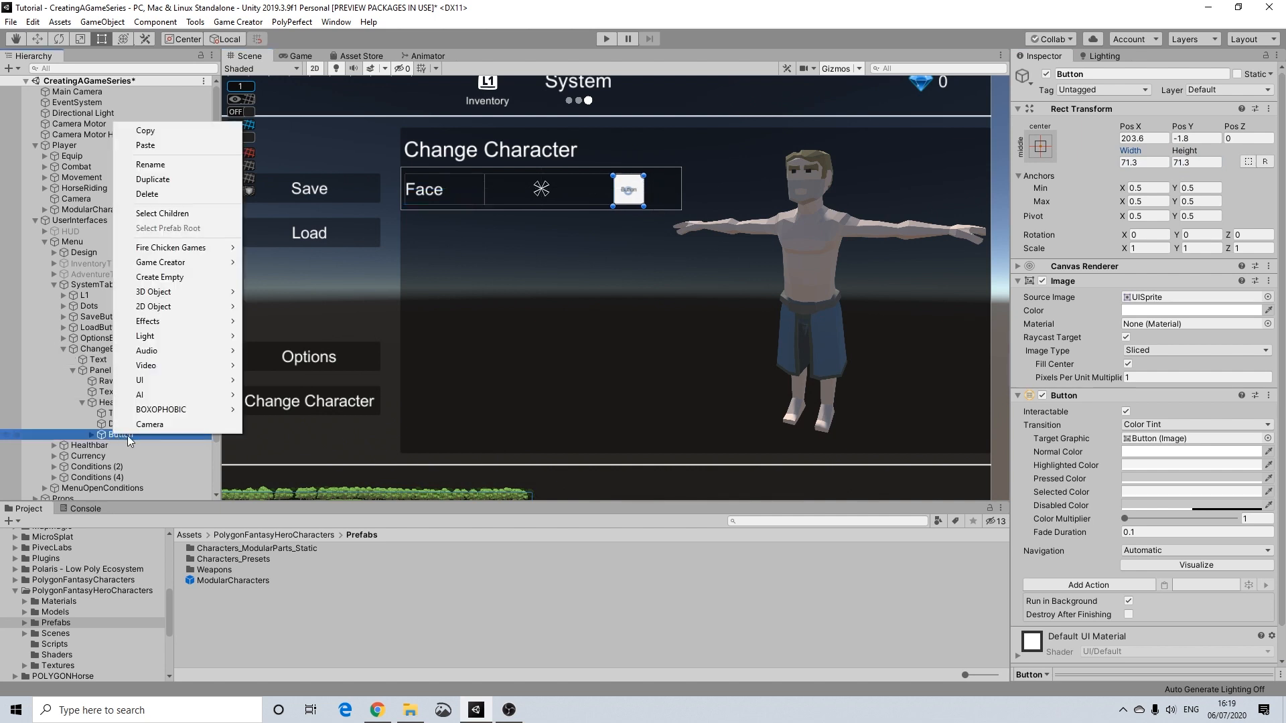
pyautogui.click(166, 164)
pyautogui.write('LEft')
pyautogui.press('BackSpace')
pyautogui.press('BackSpace')
pyautogui.press('BackSpace')
pyautogui.write('eft')
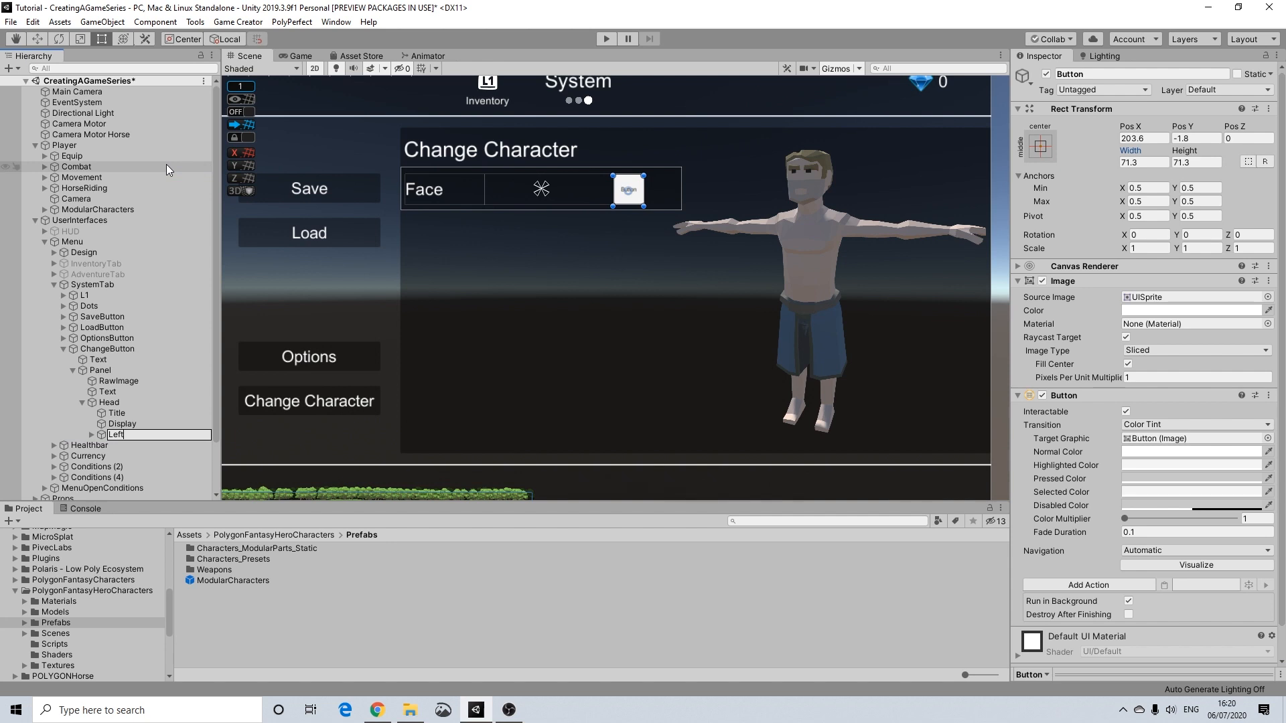
pyautogui.press('Return')
# Step: Delete the text child of the Left button
pyautogui.click(92, 434)
pyautogui.click(117, 445)
pyautogui.press('Delete')
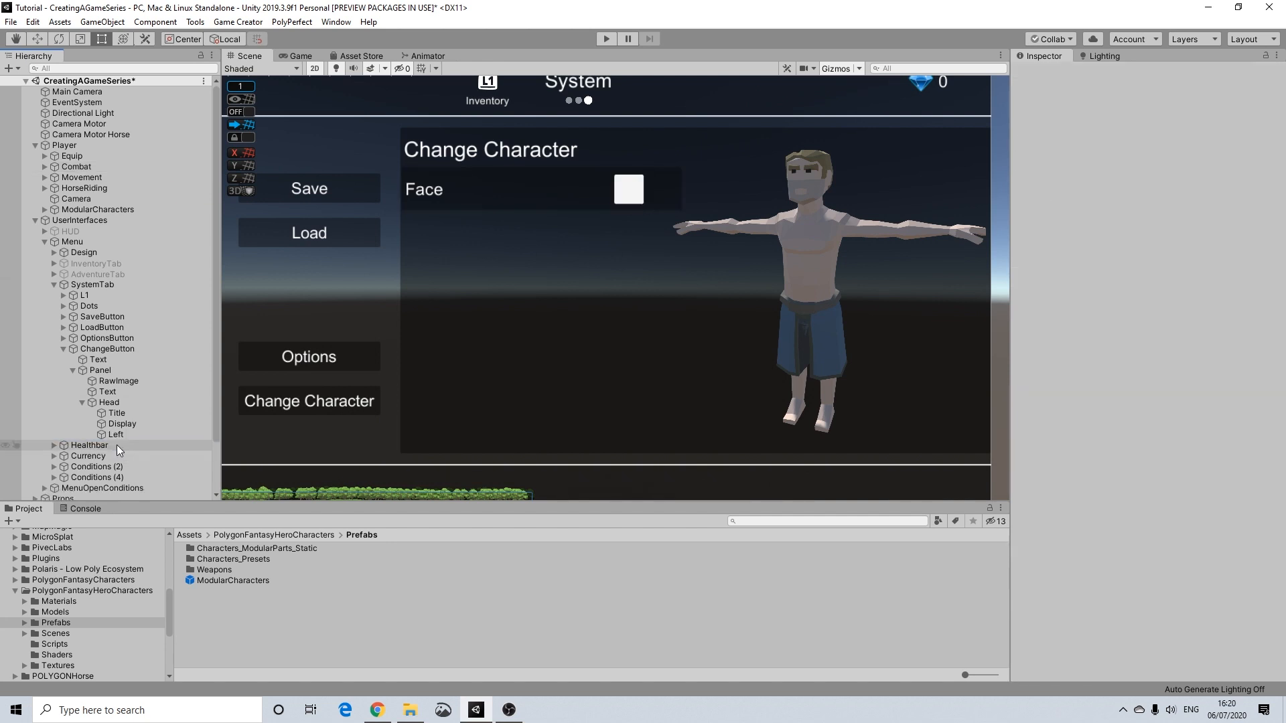
# Step: Set the Left button's source image to the UI_Icon_PlayBackwards sprite
pyautogui.click(129, 436)
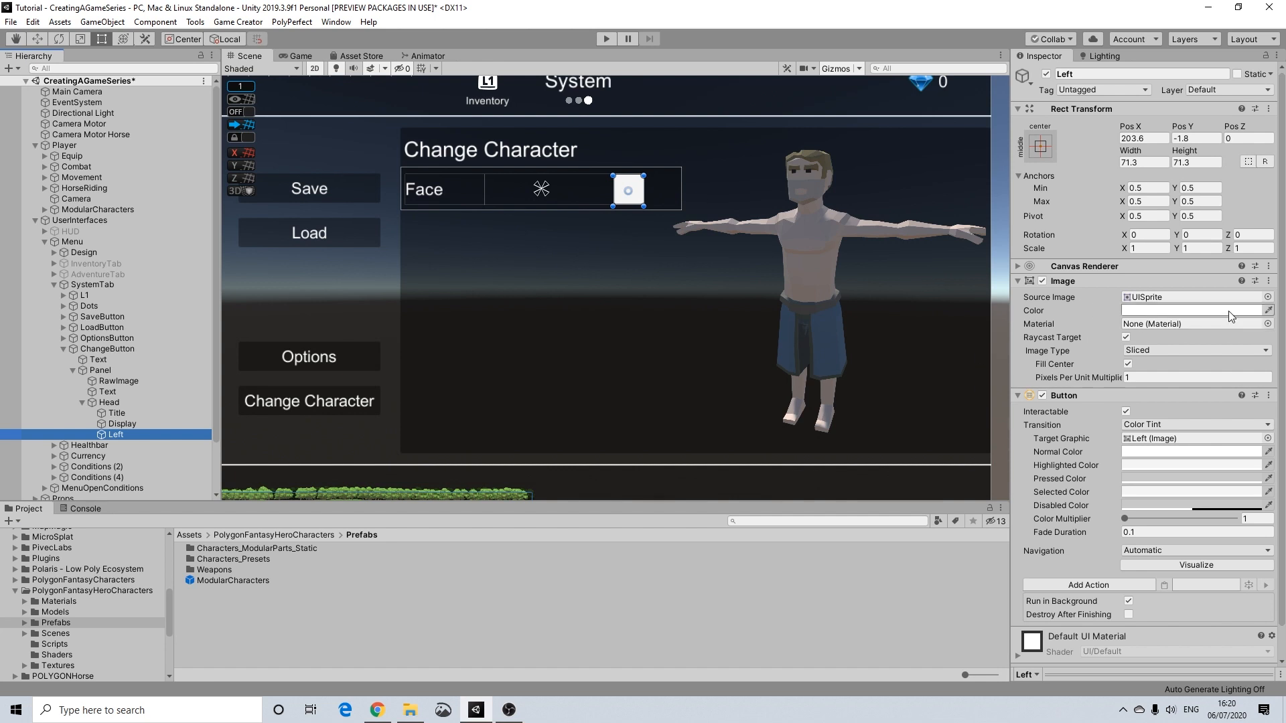
pyautogui.click(1267, 297)
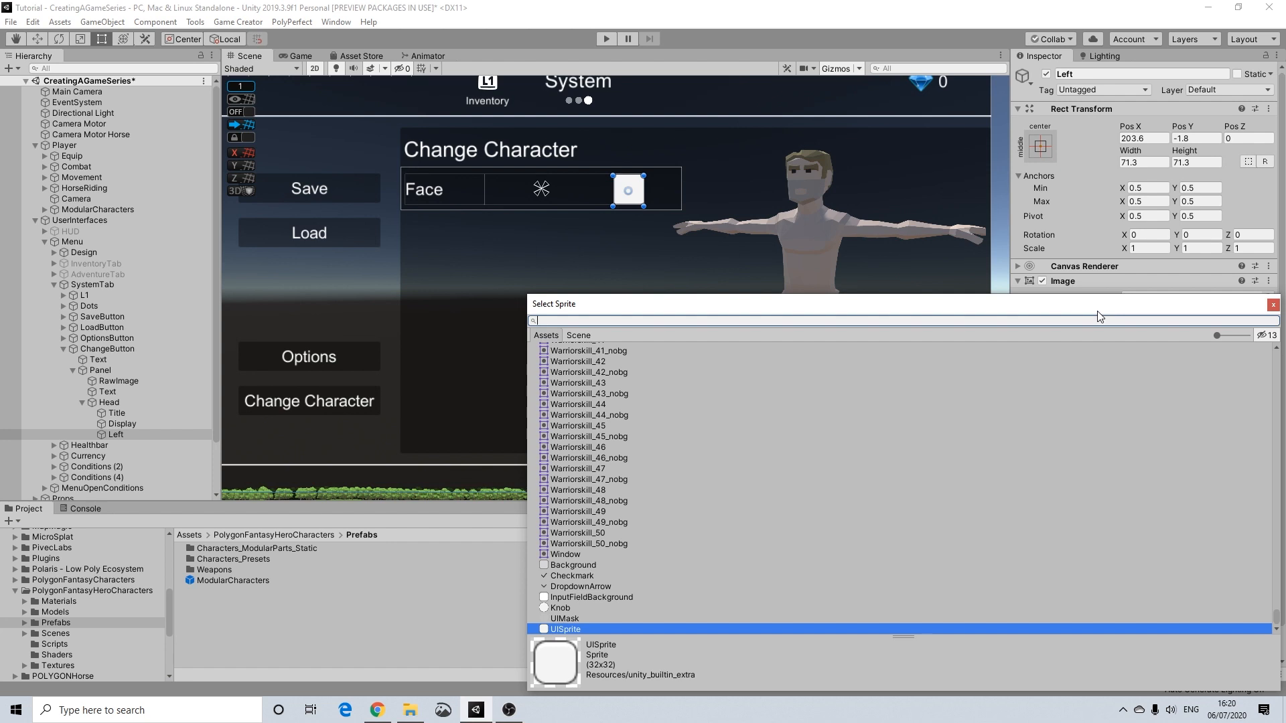
pyautogui.write('uic')
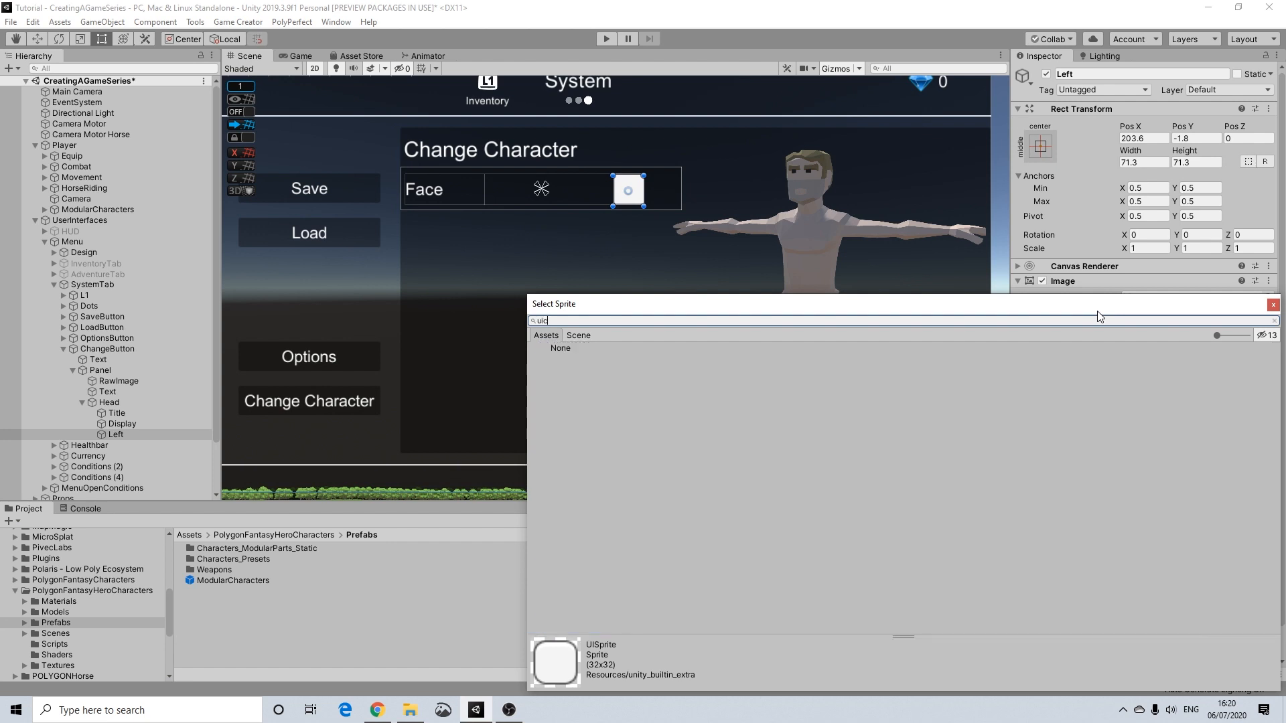
pyautogui.press('BackSpace')
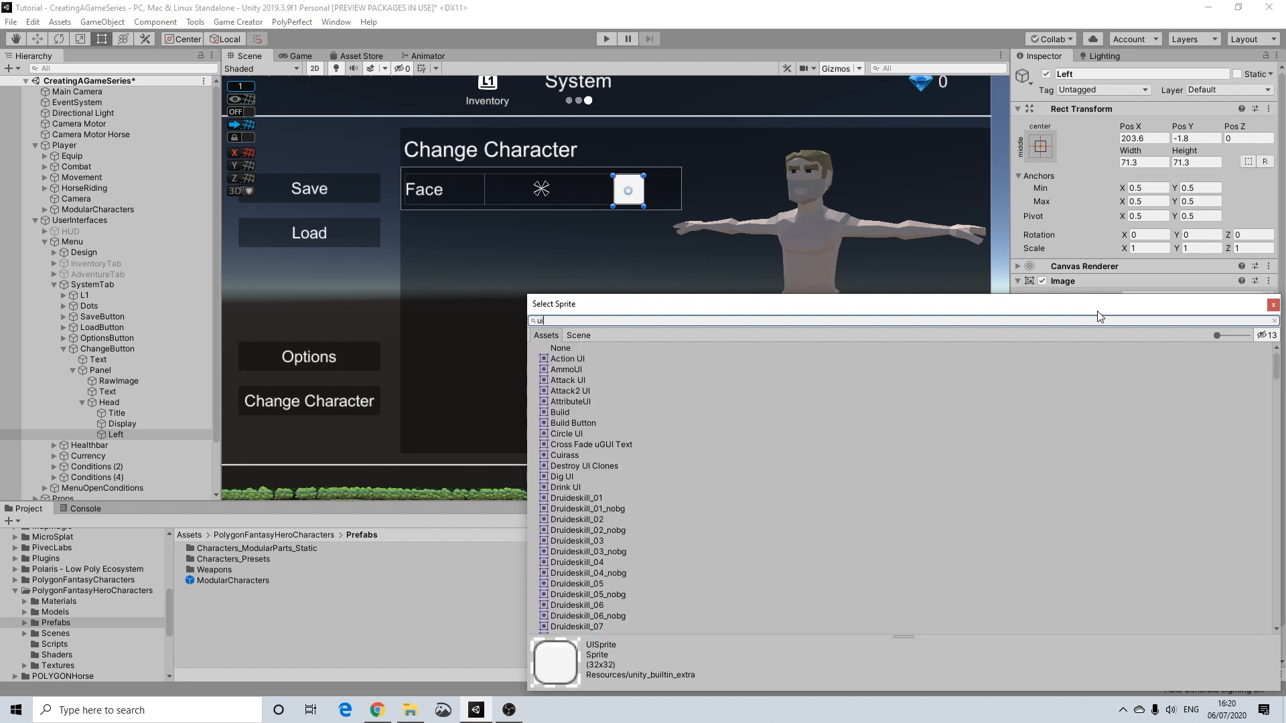
pyautogui.write('_icon')
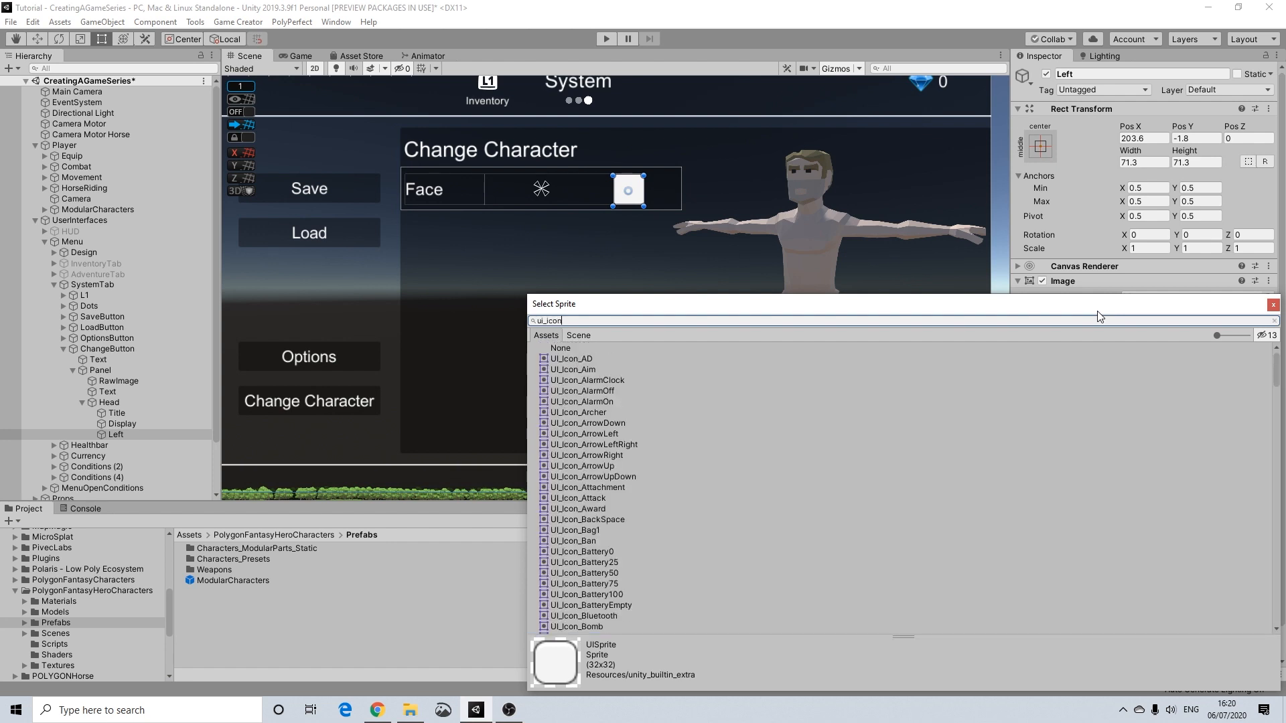
pyautogui.write('_play')
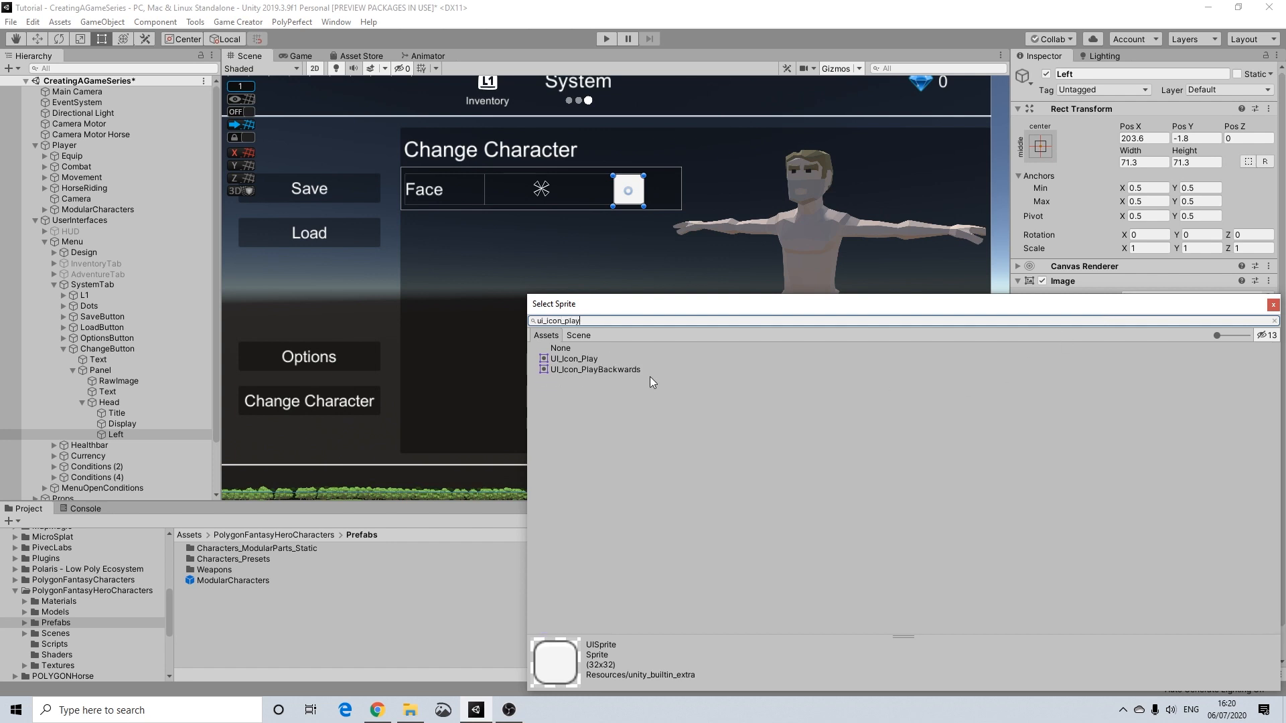
pyautogui.click(635, 369)
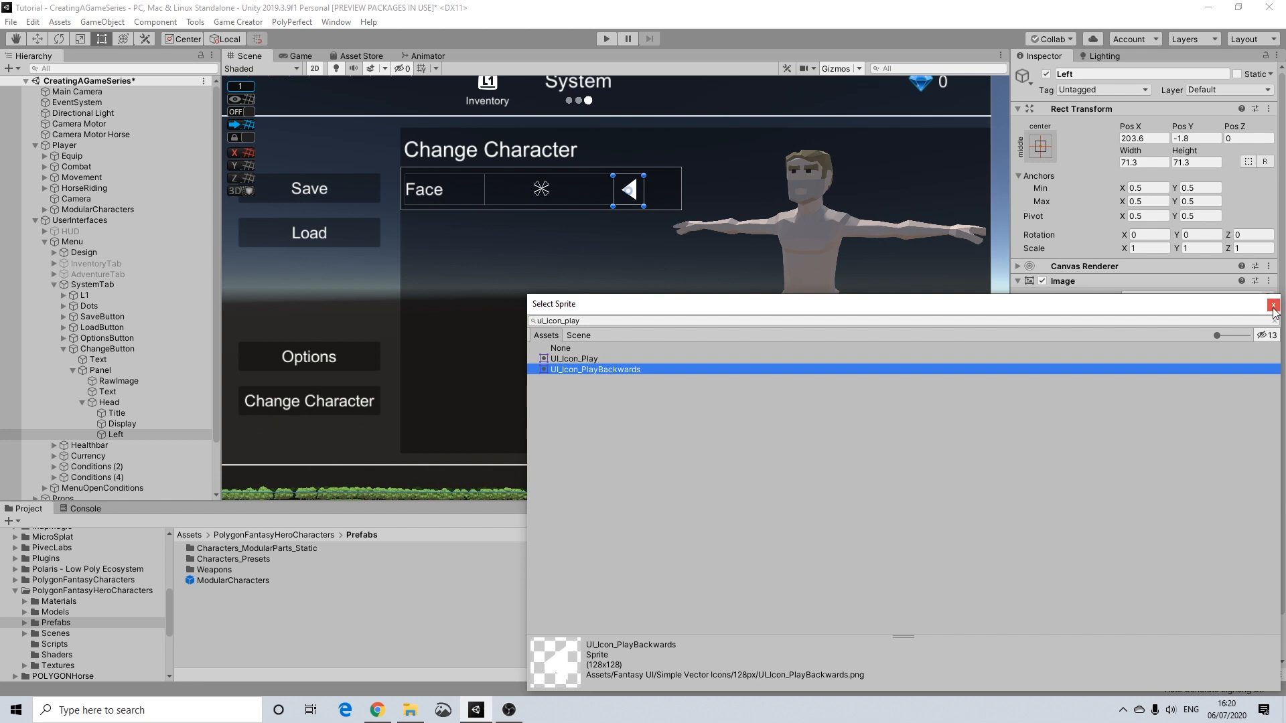
# Step: Close the sprite picker and review the Left button's Image and Button component settings
pyautogui.click(1272, 306)
pyautogui.click(519, 219)
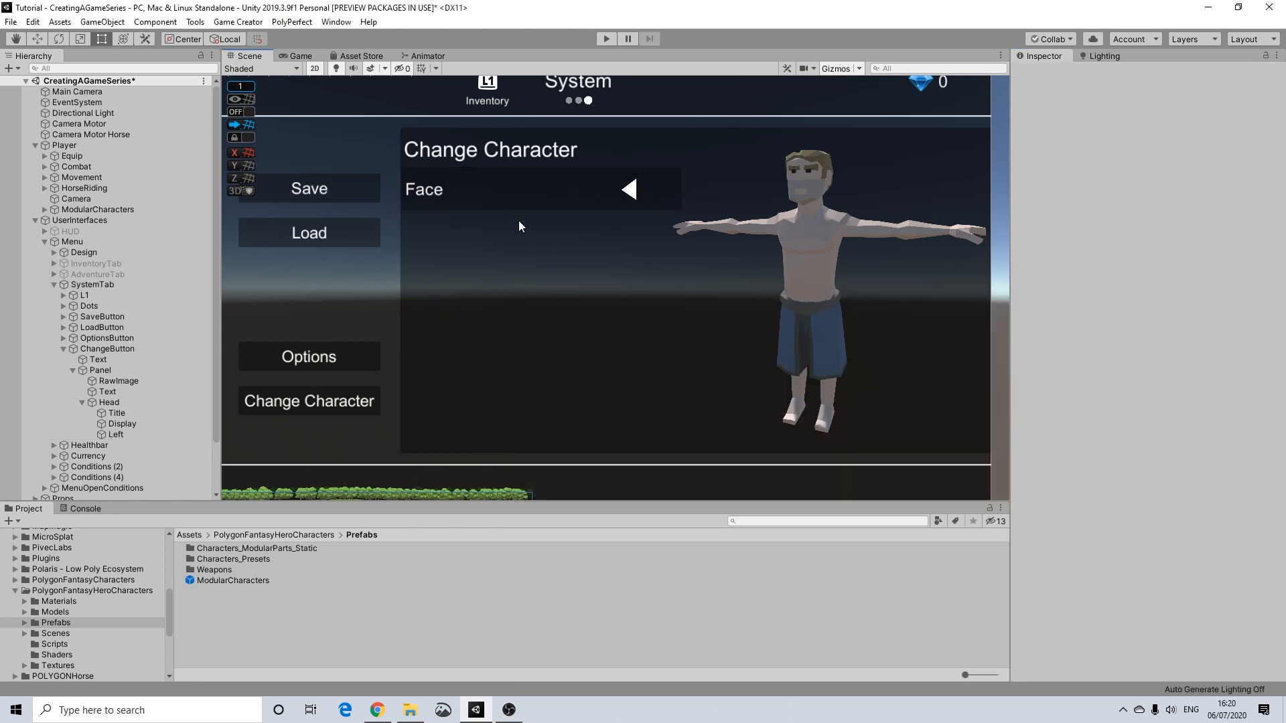
pyautogui.click(632, 190)
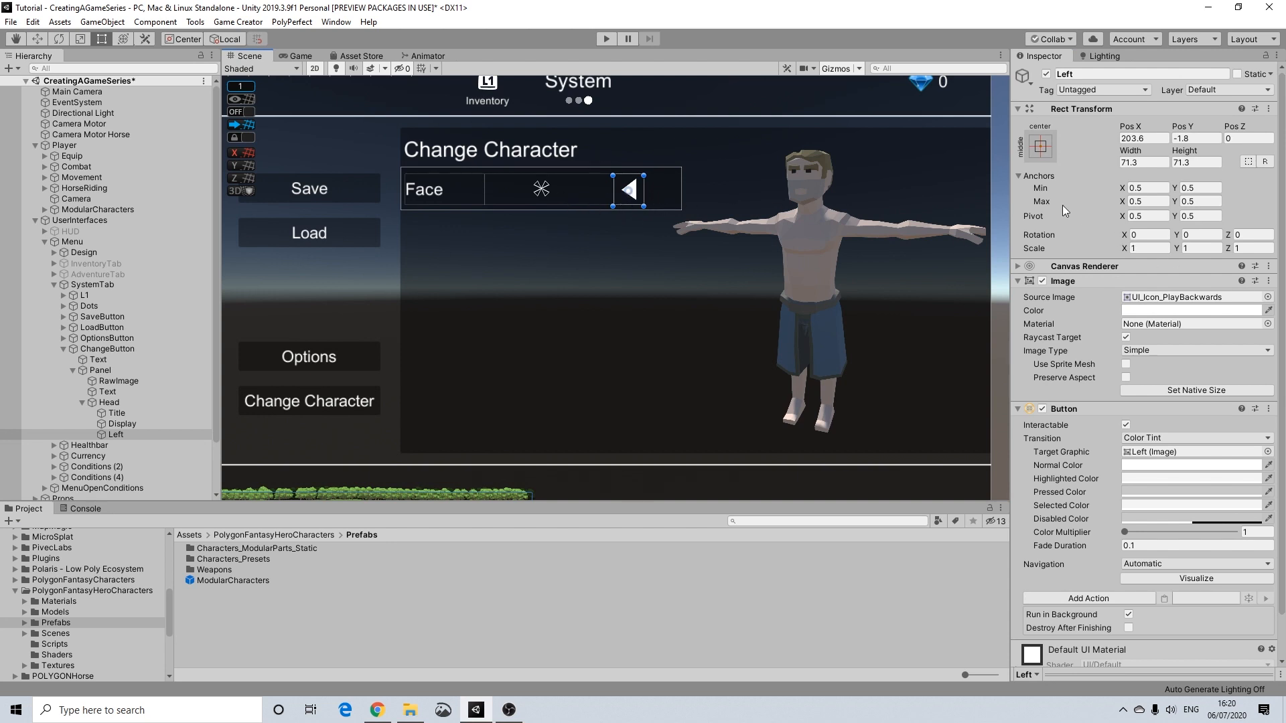
pyautogui.click(1003, 179)
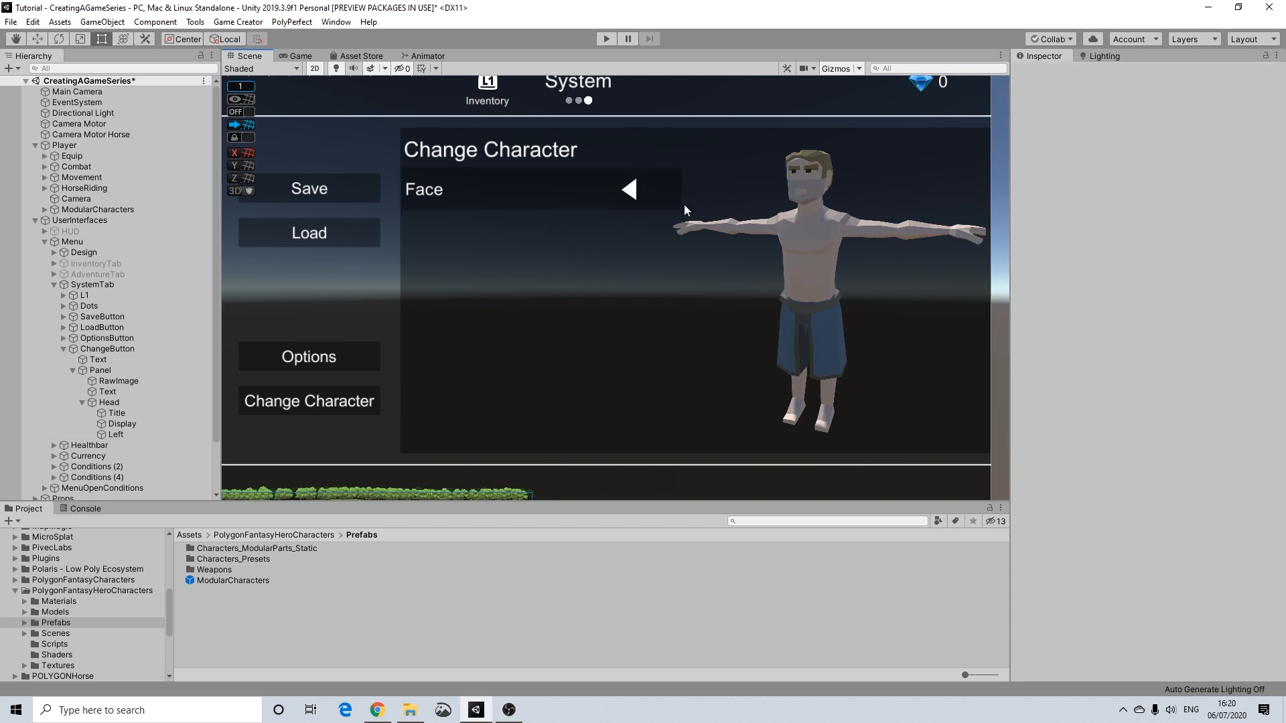
pyautogui.click(500, 192)
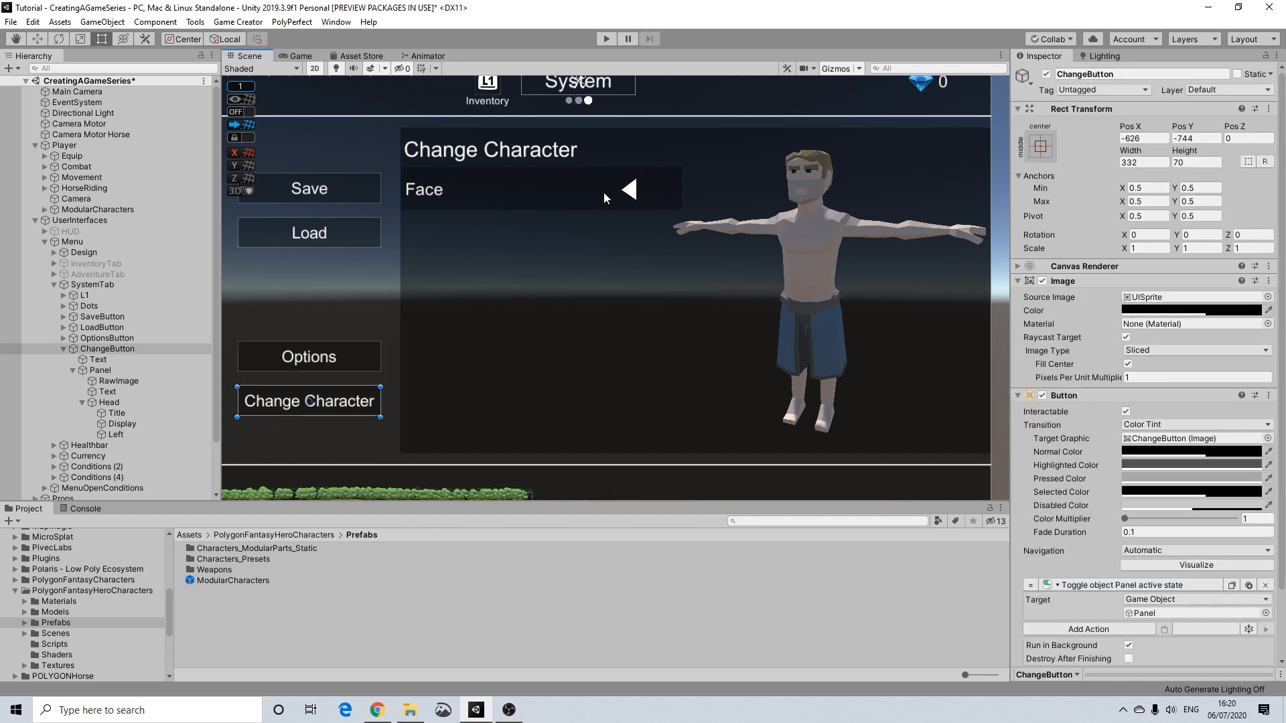
pyautogui.click(628, 190)
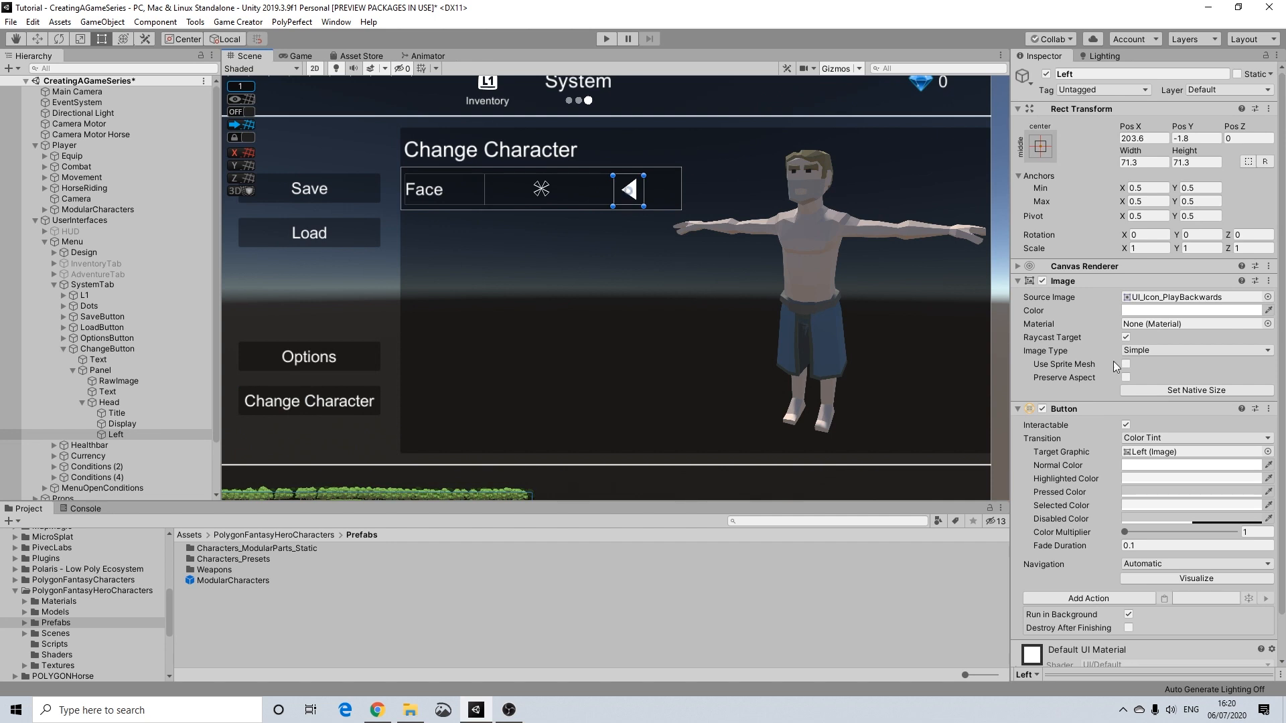
pyautogui.scroll(-2, 1212, 489)
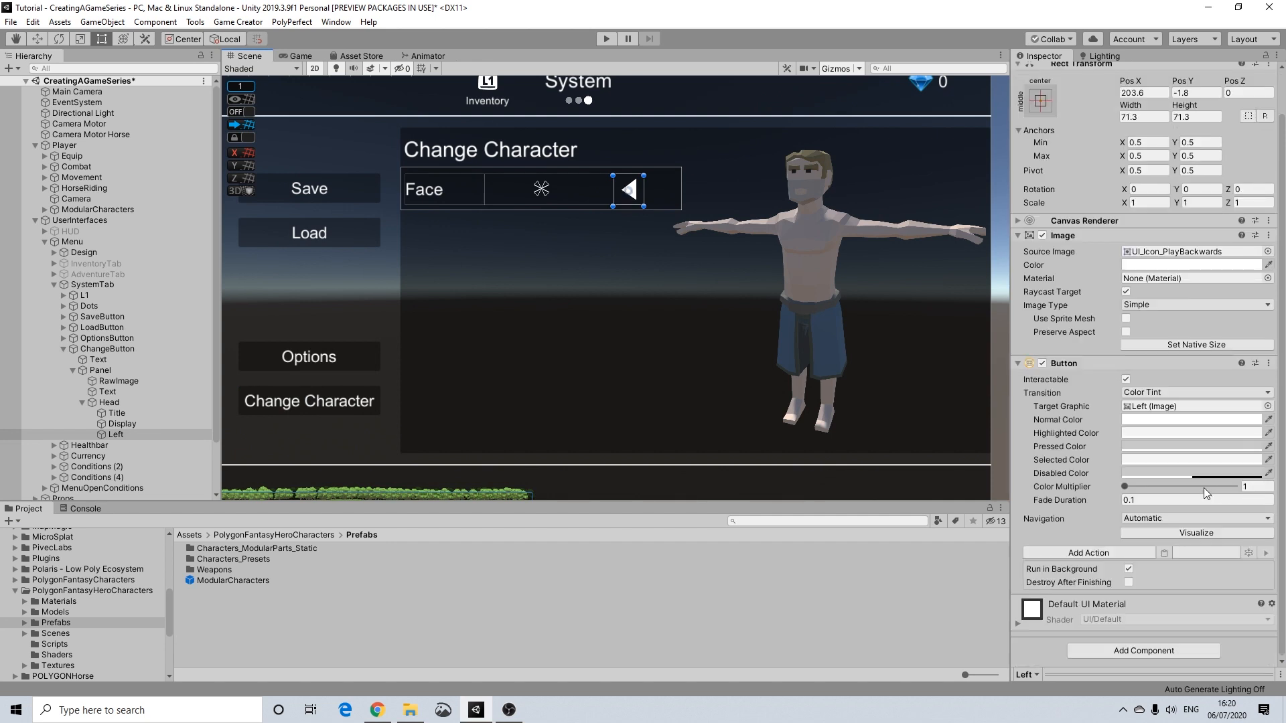
# Step: Create a Game Creator List Variables object as a child of Head
pyautogui.rightClick(101, 400)
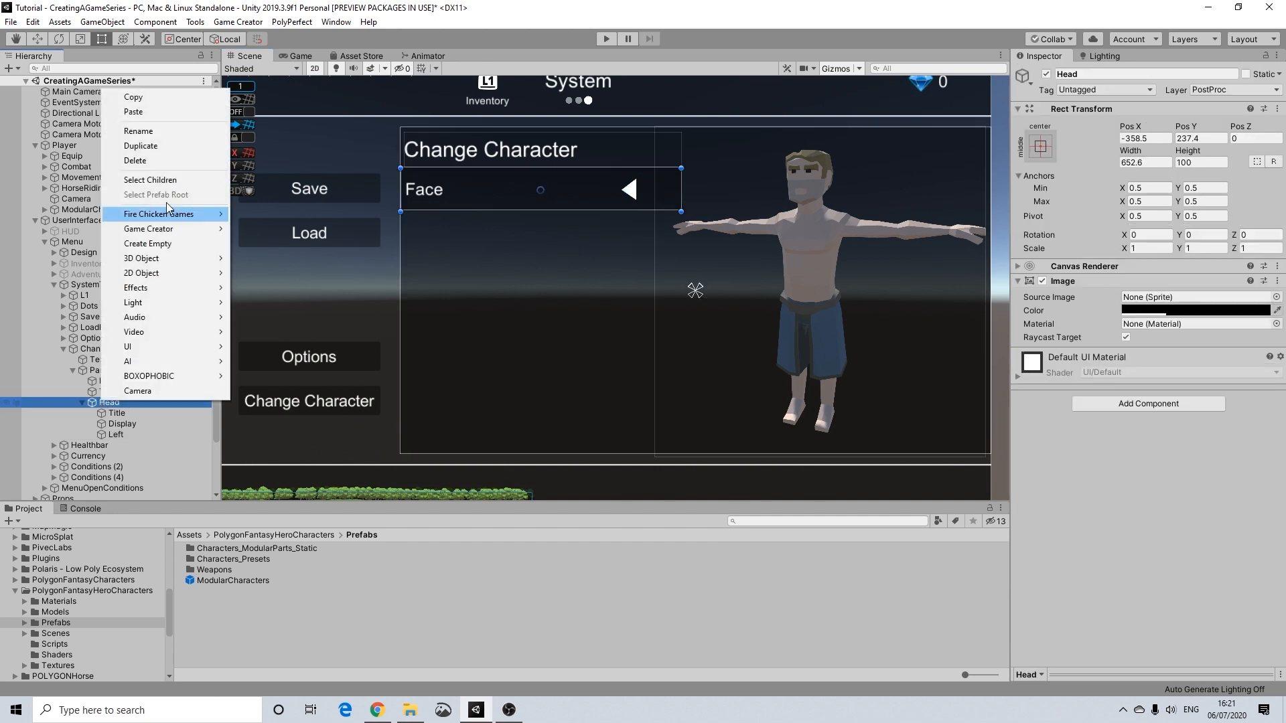
pyautogui.moveTo(192, 231)
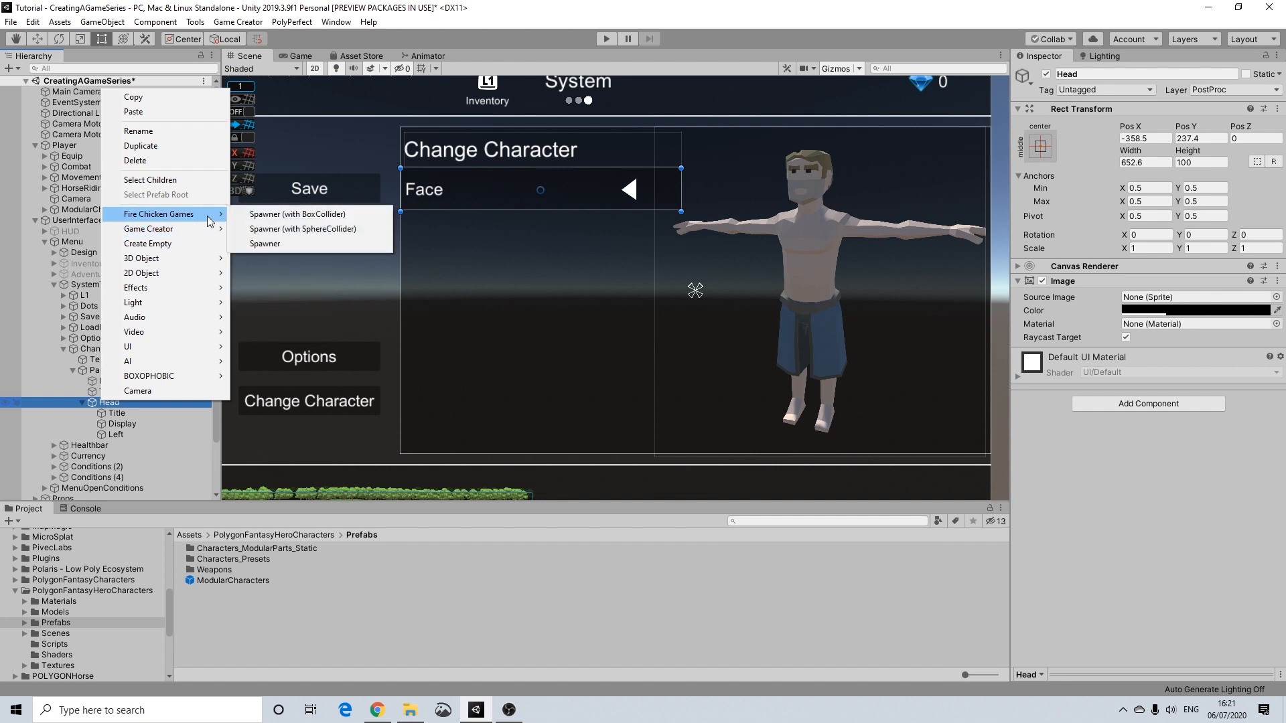
pyautogui.moveTo(275, 229)
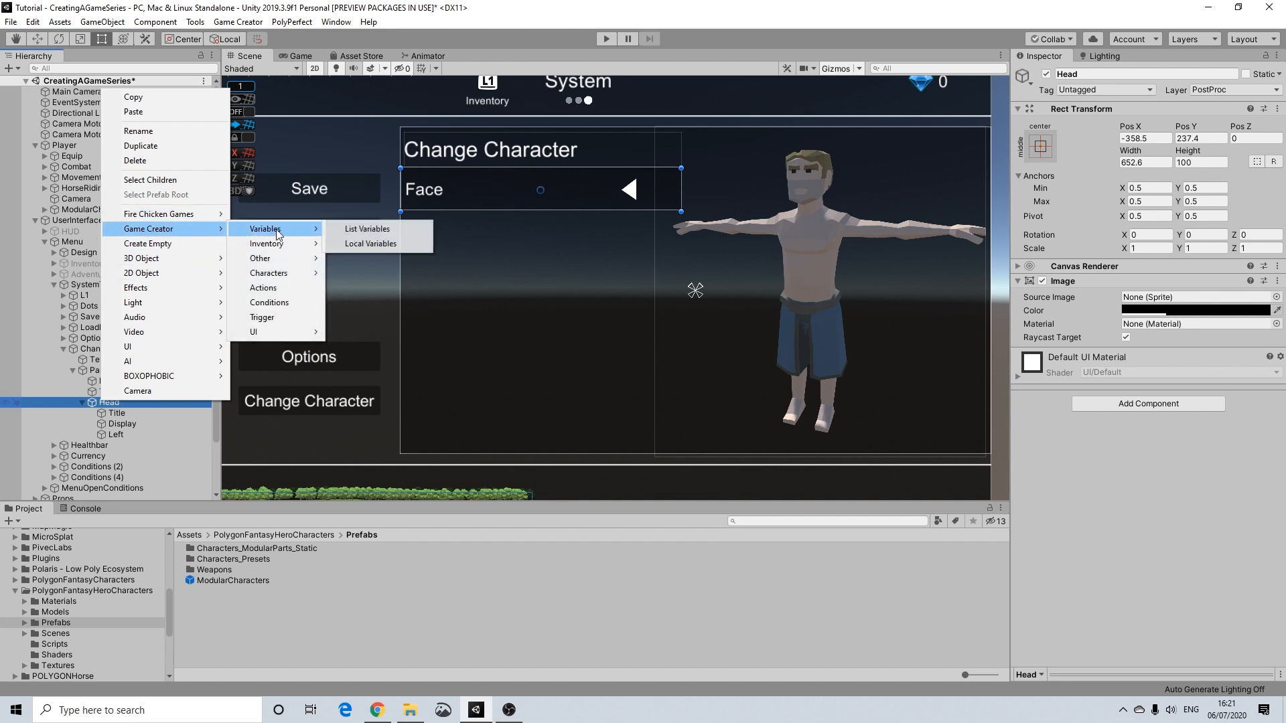
pyautogui.click(367, 229)
# Step: Rename Head's new List Variables object to Head List Variable Options
pyautogui.rightClick(137, 448)
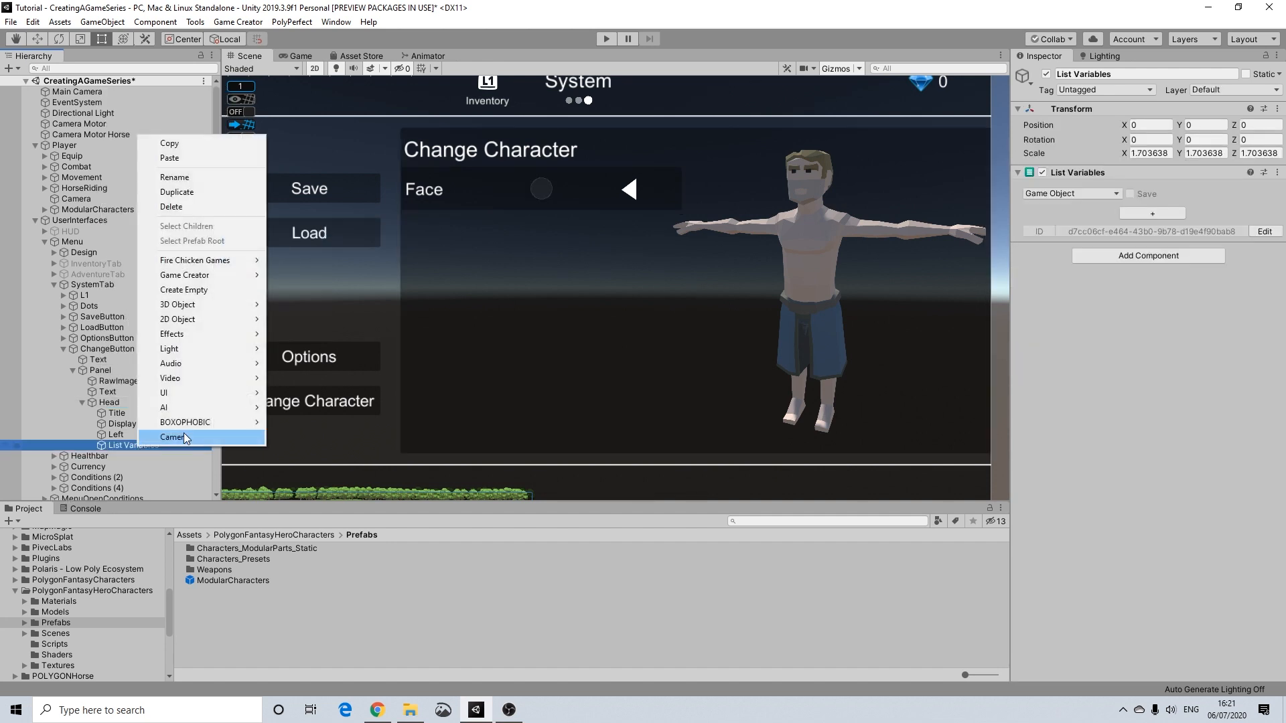
pyautogui.click(183, 178)
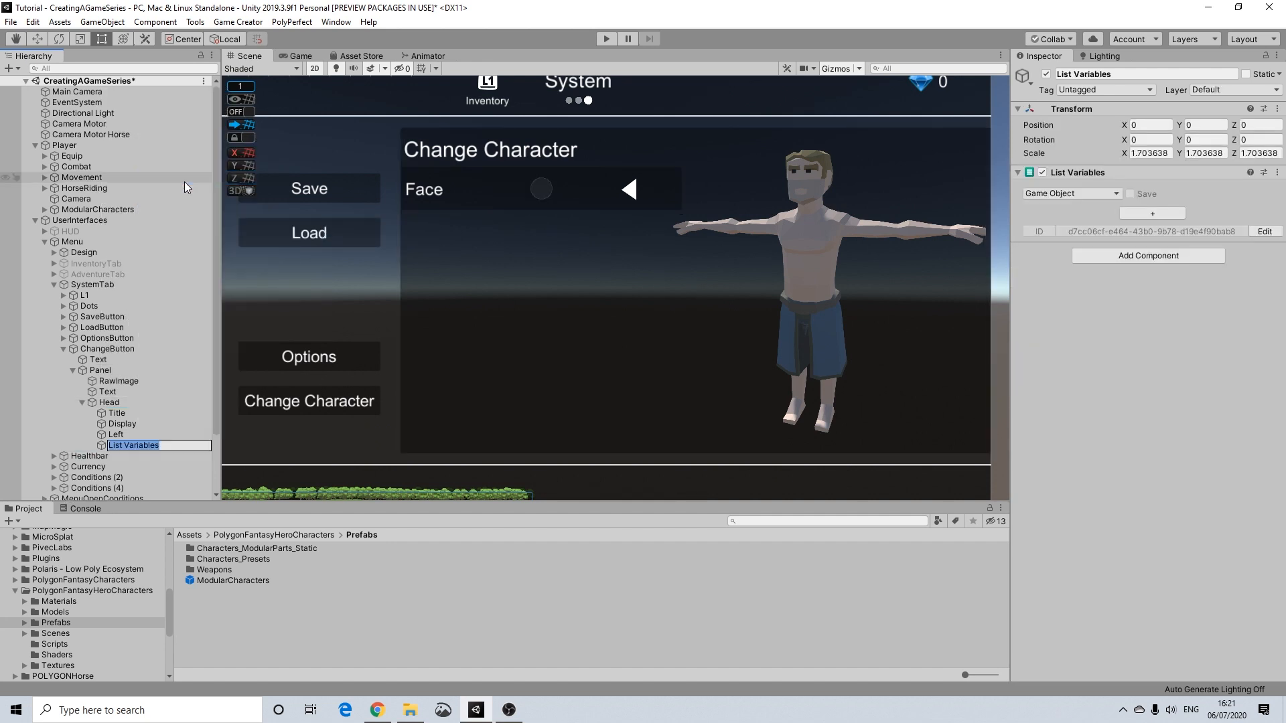
pyautogui.write('Head List Variable Option')
pyautogui.press('Return')
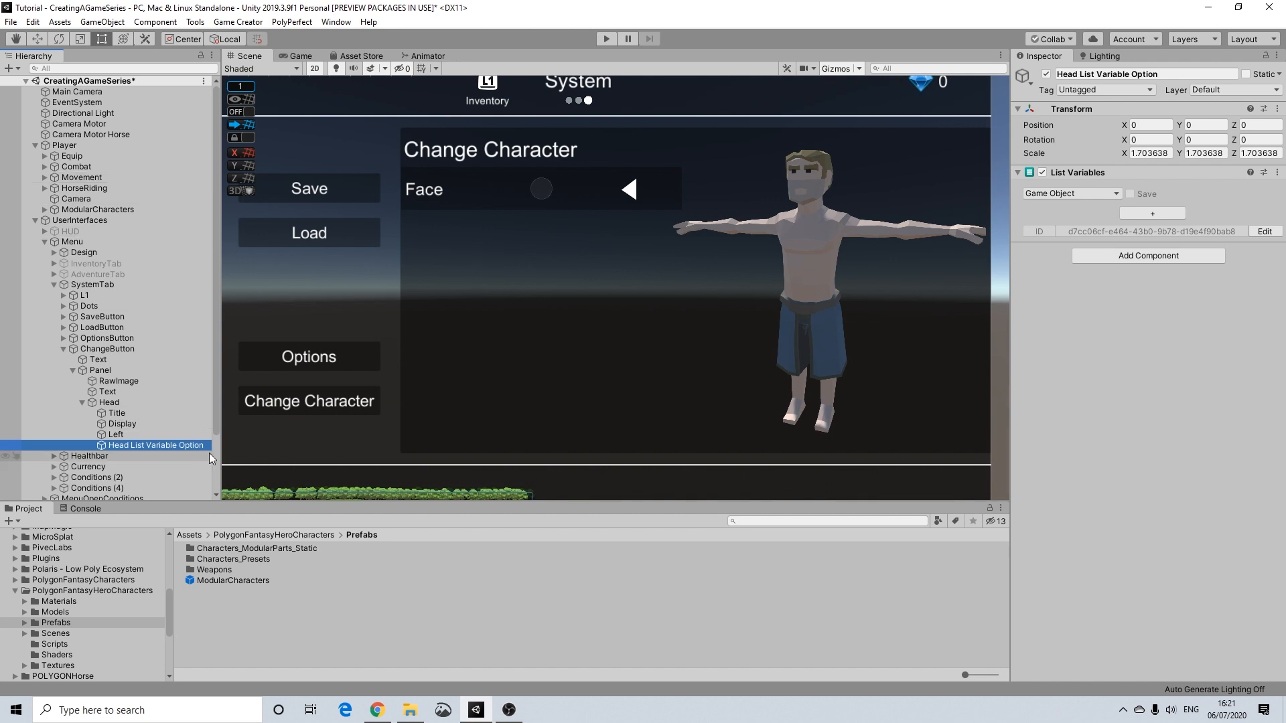
pyautogui.click(1182, 73)
pyautogui.click(1181, 74)
pyautogui.write('s')
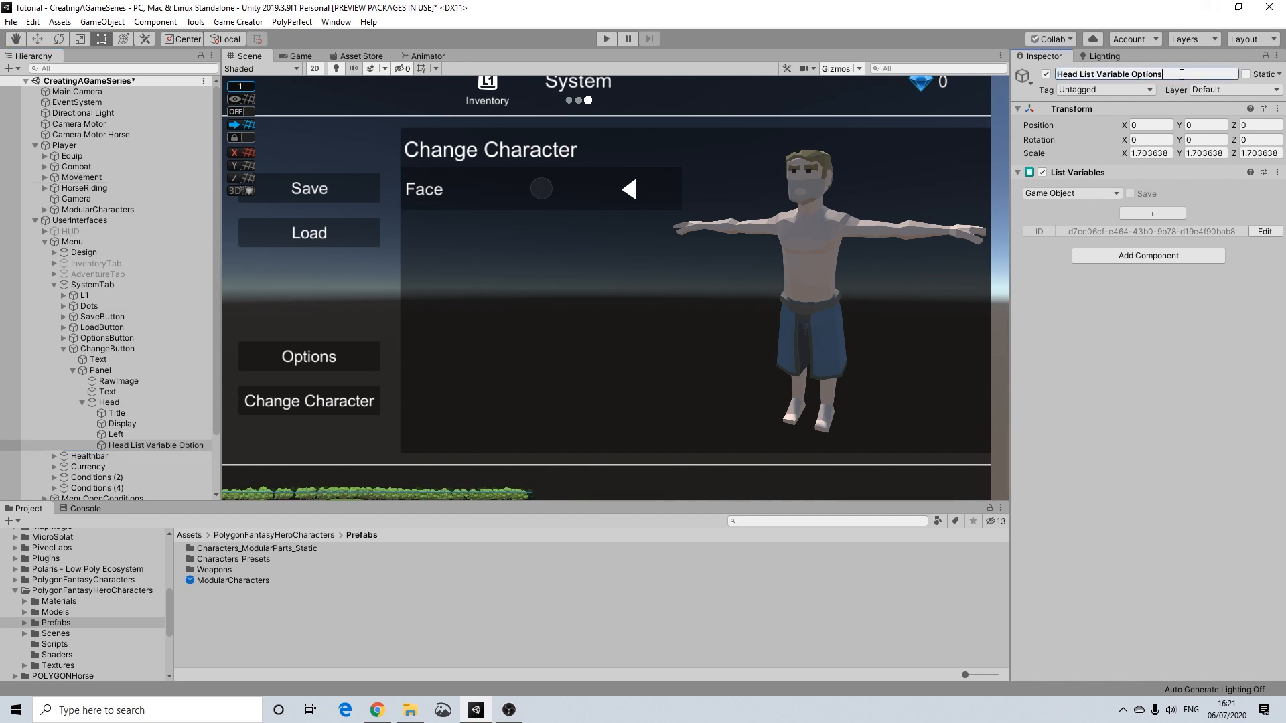
# Step: Add a Game Creator List Variables object as a child of Head
pyautogui.rightClick(102, 402)
pyautogui.moveTo(203, 229)
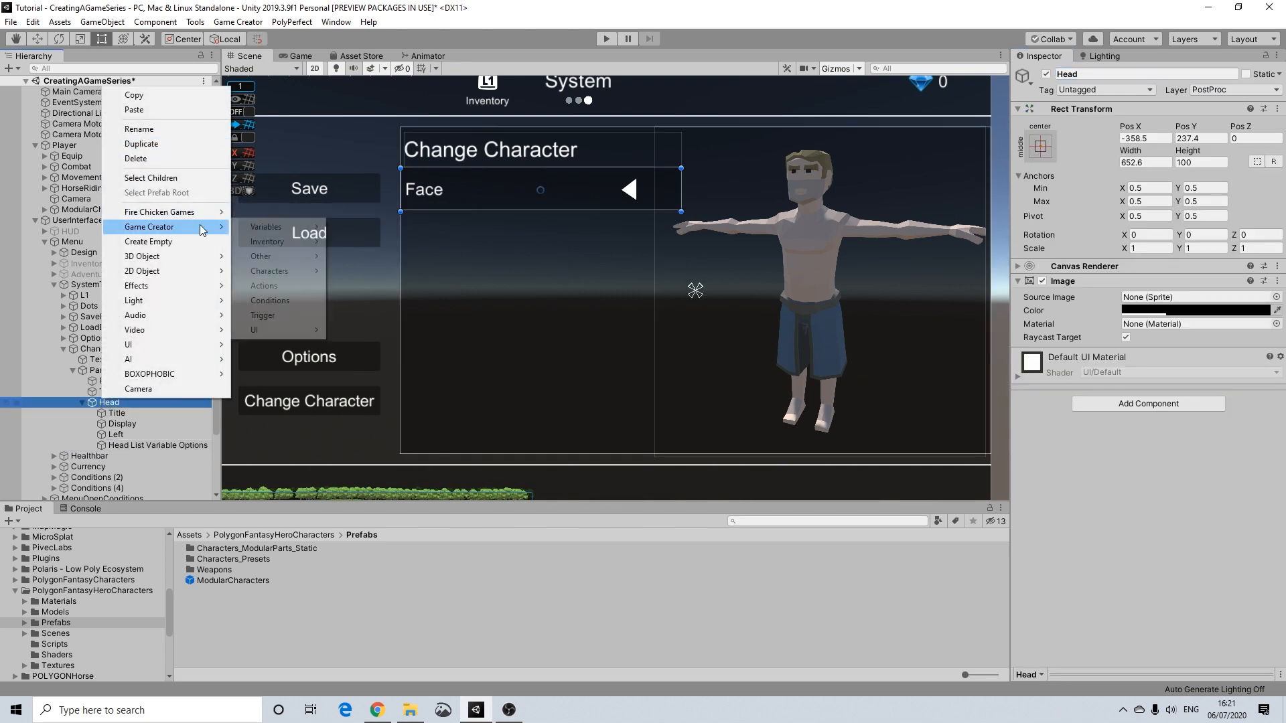
pyautogui.moveTo(265, 229)
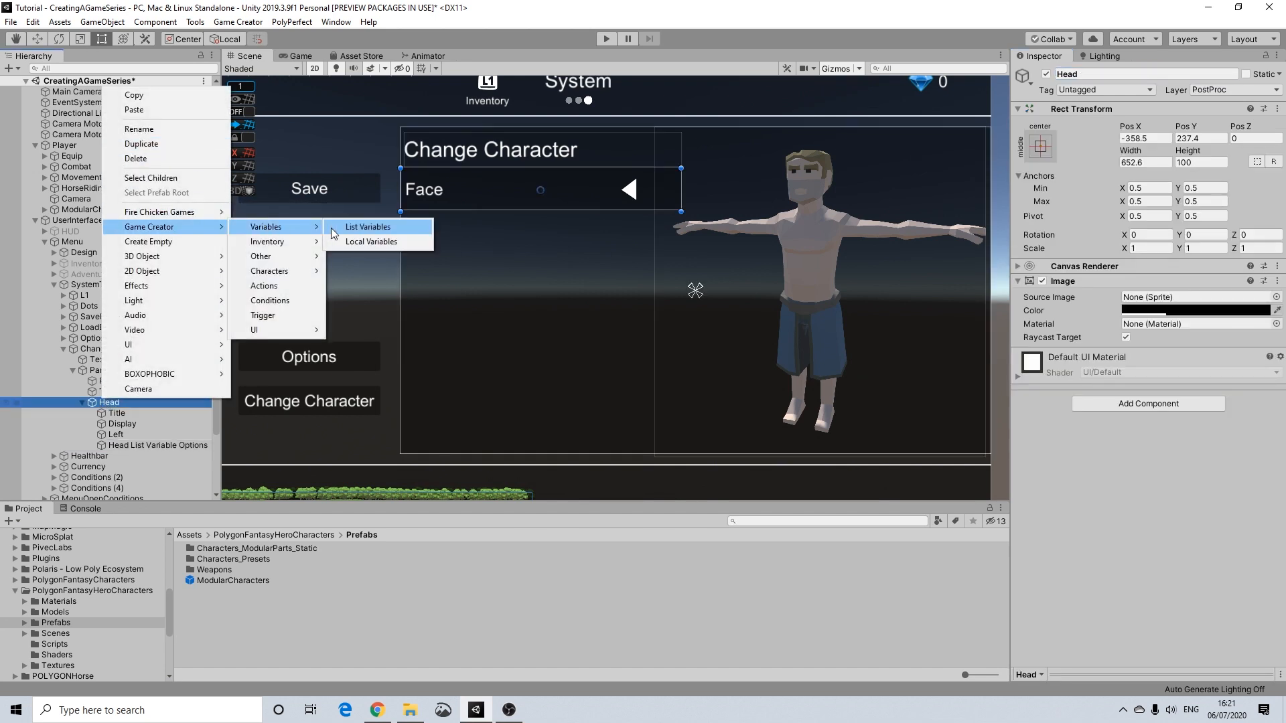
pyautogui.click(370, 228)
# Step: Rename the new List Variables object under Head as "Head List Variable Text", reusing the name of Head List Variable Options
pyautogui.rightClick(139, 455)
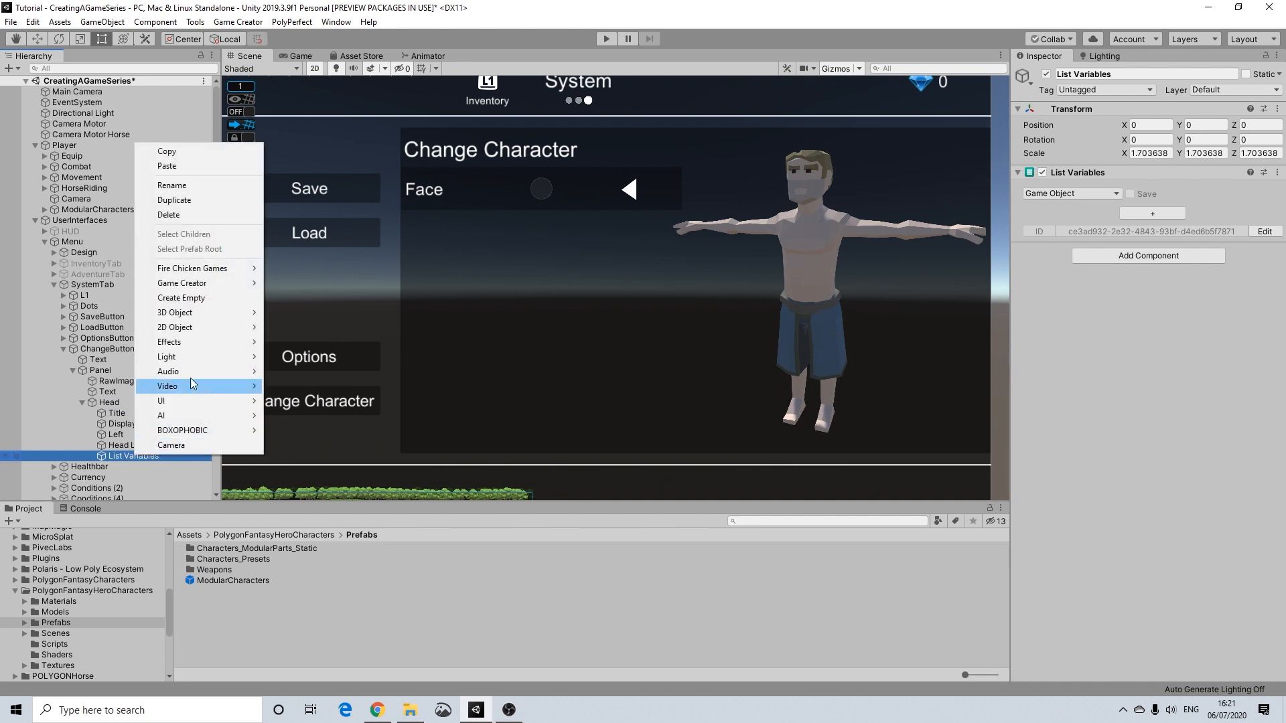
pyautogui.rightClick(121, 442)
pyautogui.click(122, 446)
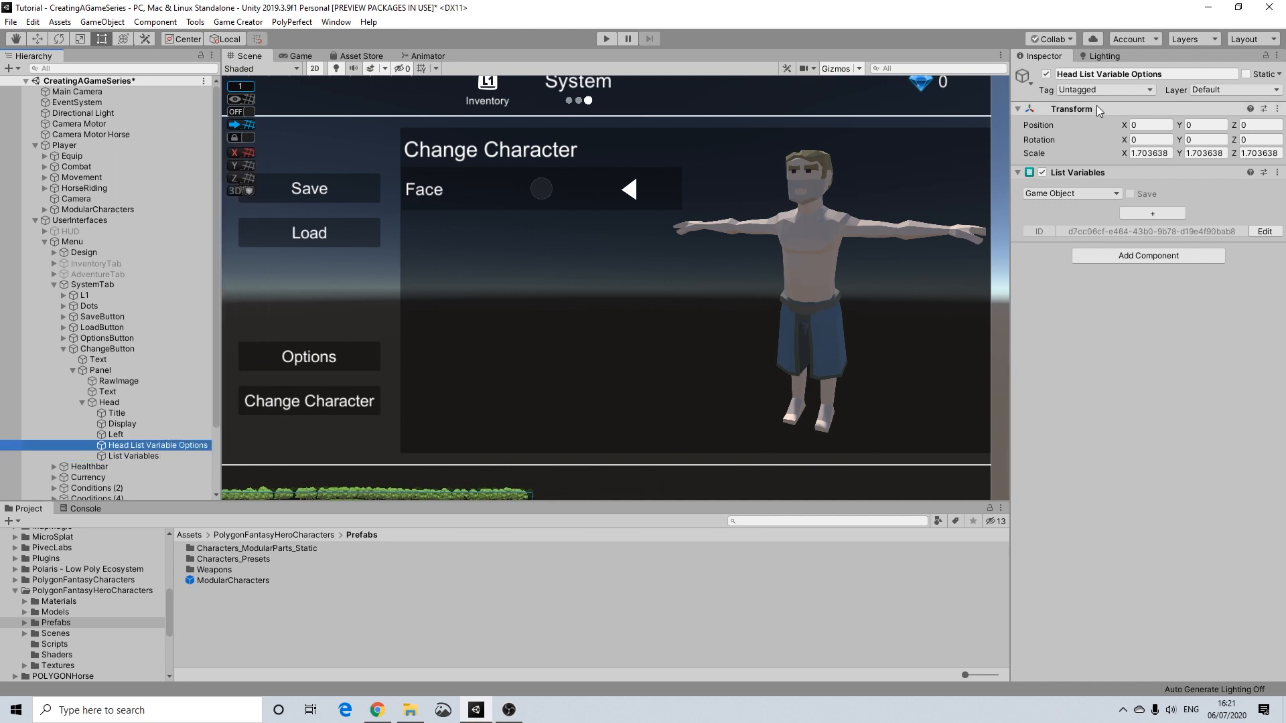
pyautogui.click(1139, 74)
pyautogui.hotkey('ctrl', 'c')
pyautogui.click(176, 455)
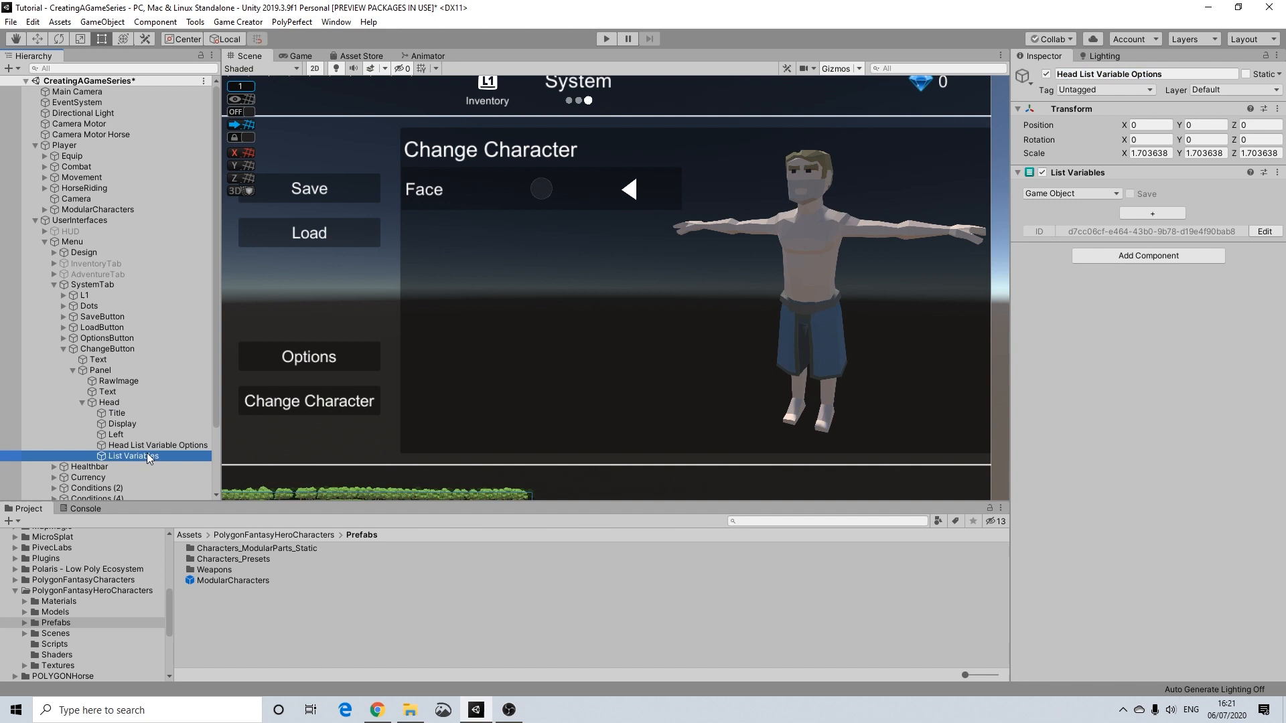
pyautogui.click(1167, 75)
pyautogui.hotkey('ctrl', 'v')
pyautogui.moveTo(1166, 75); pyautogui.dragTo(1137, 75)
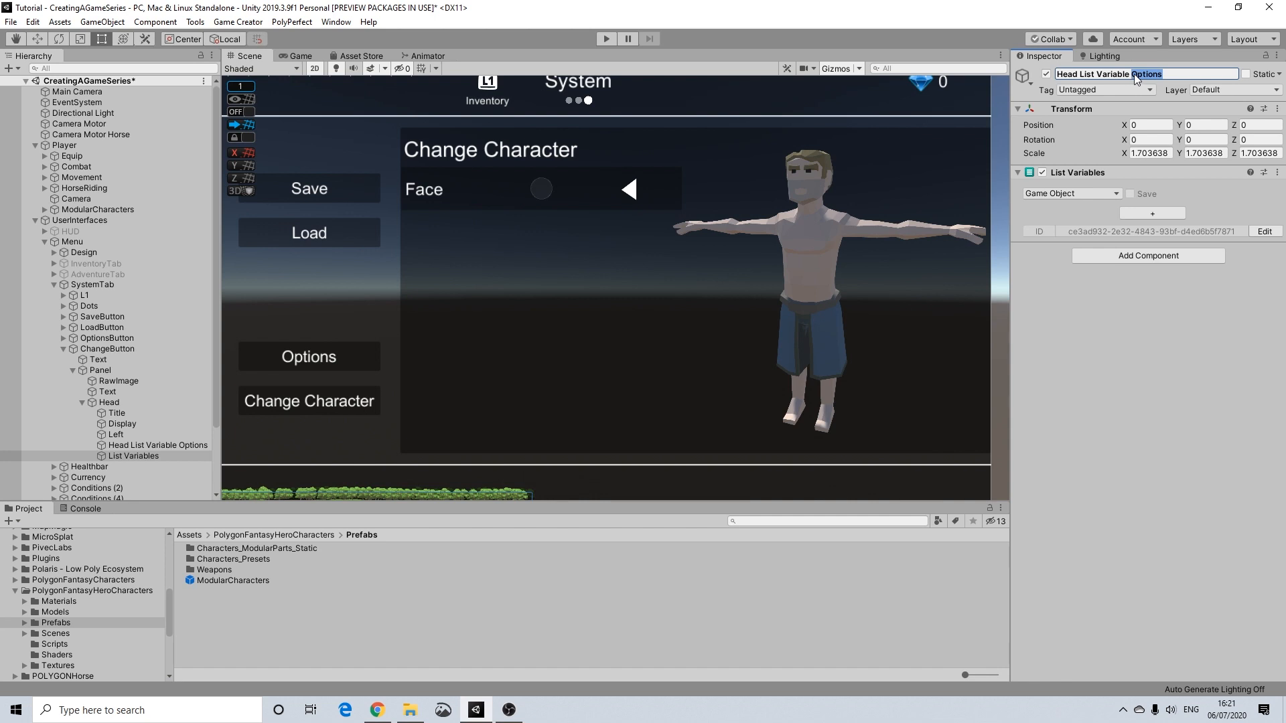
pyautogui.write('Tex')
pyautogui.press('Return')
# Step: Add a third Game Creator List Variables object under Head
pyautogui.rightClick(110, 405)
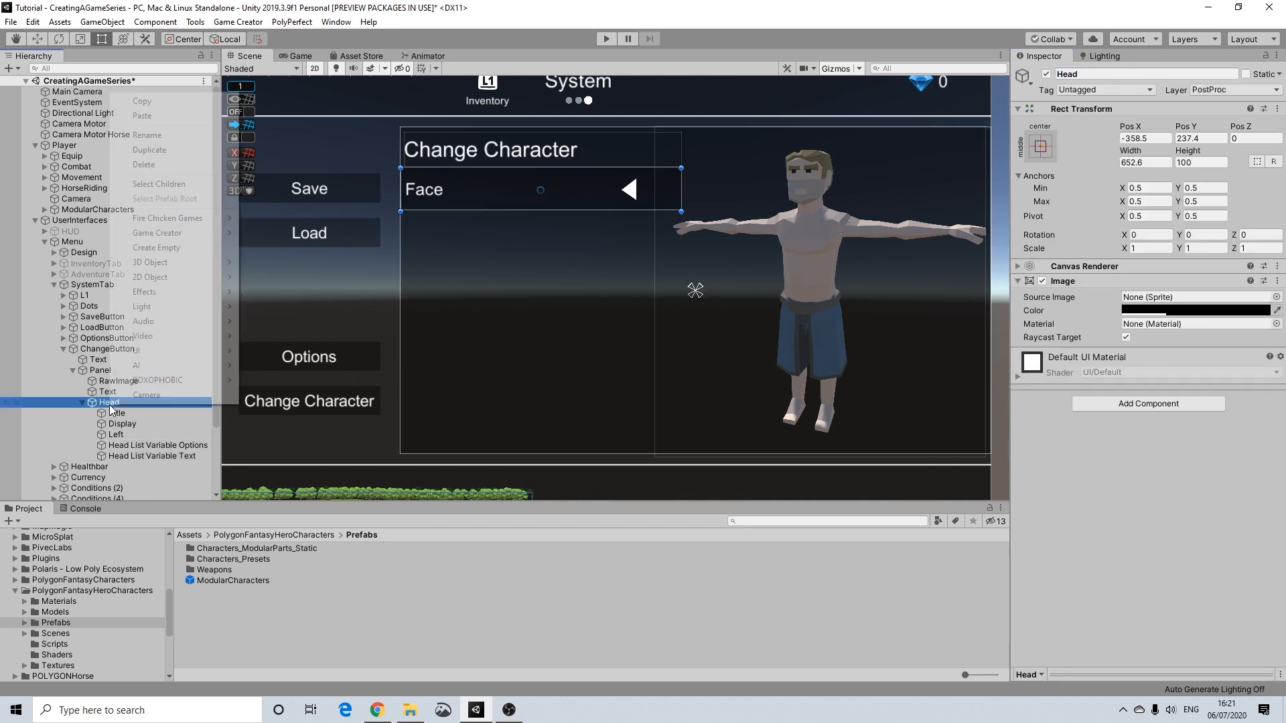
pyautogui.moveTo(228, 232)
pyautogui.moveTo(285, 233)
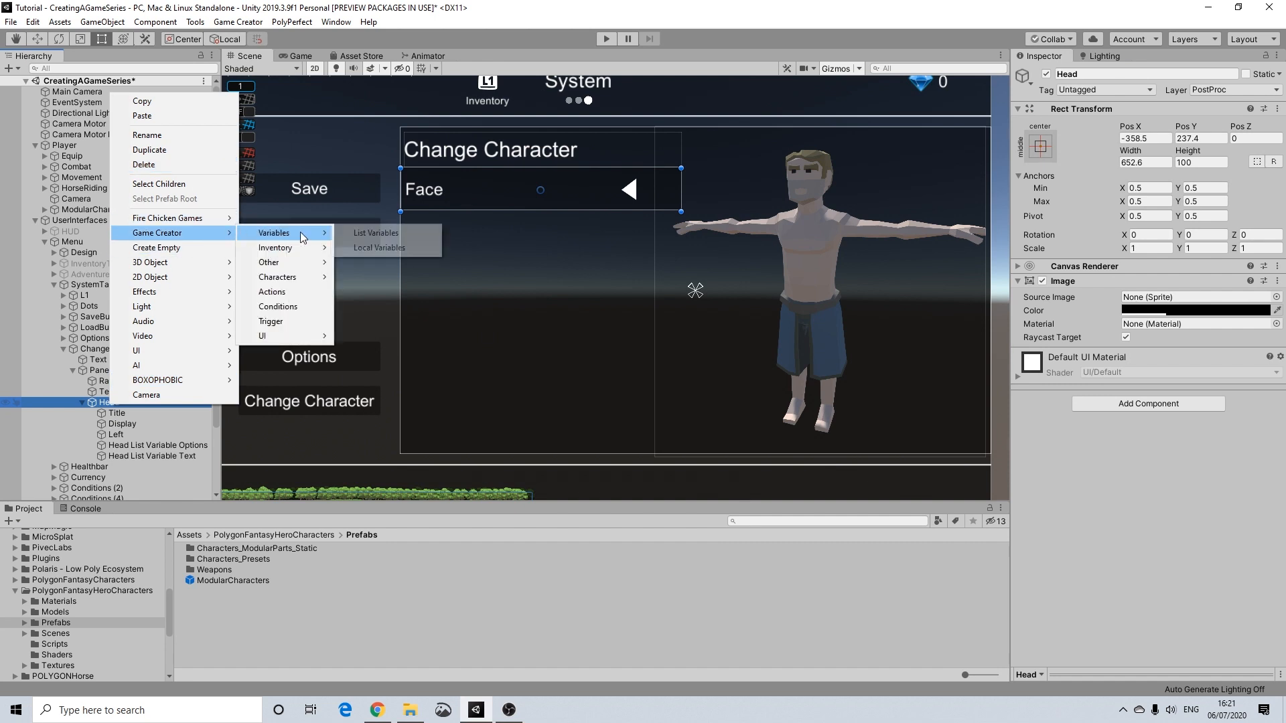
pyautogui.click(362, 233)
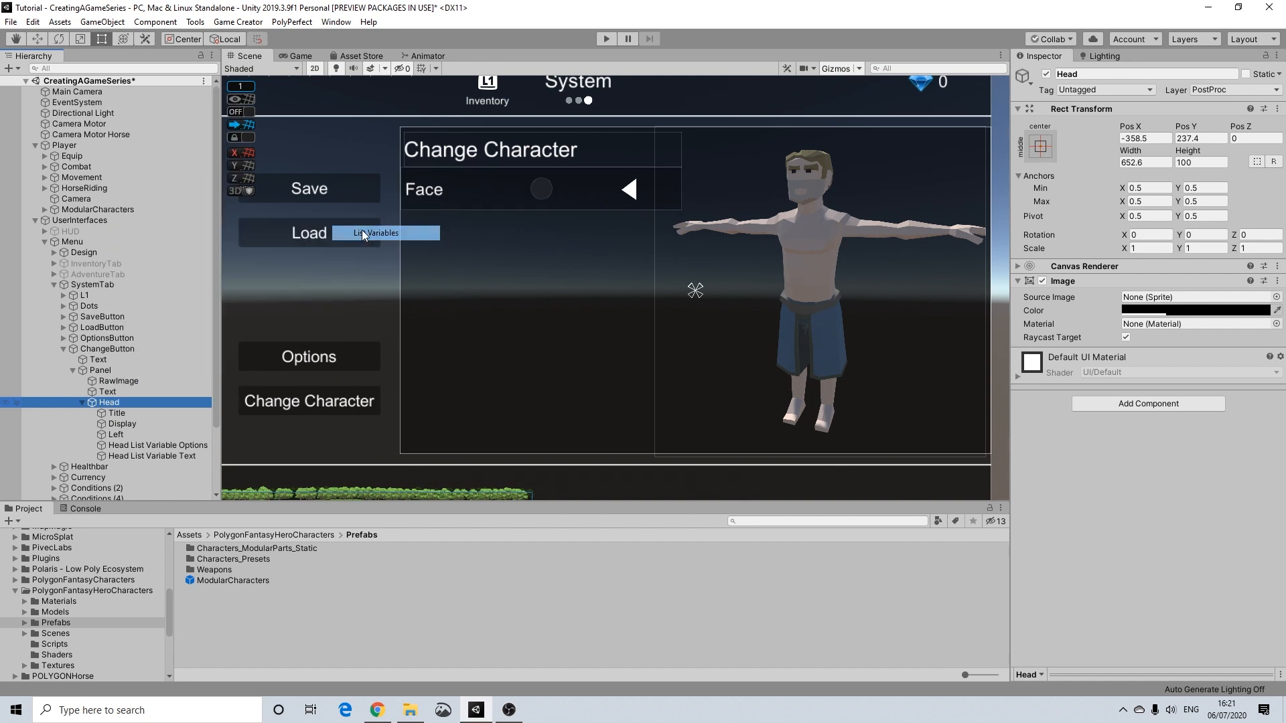
# Step: Rename the third list object as "Head List Variable Display", basing it on the copied Head List Variable Text name
pyautogui.click(153, 455)
pyautogui.click(1179, 74)
pyautogui.hotkey('ctrl', 'c')
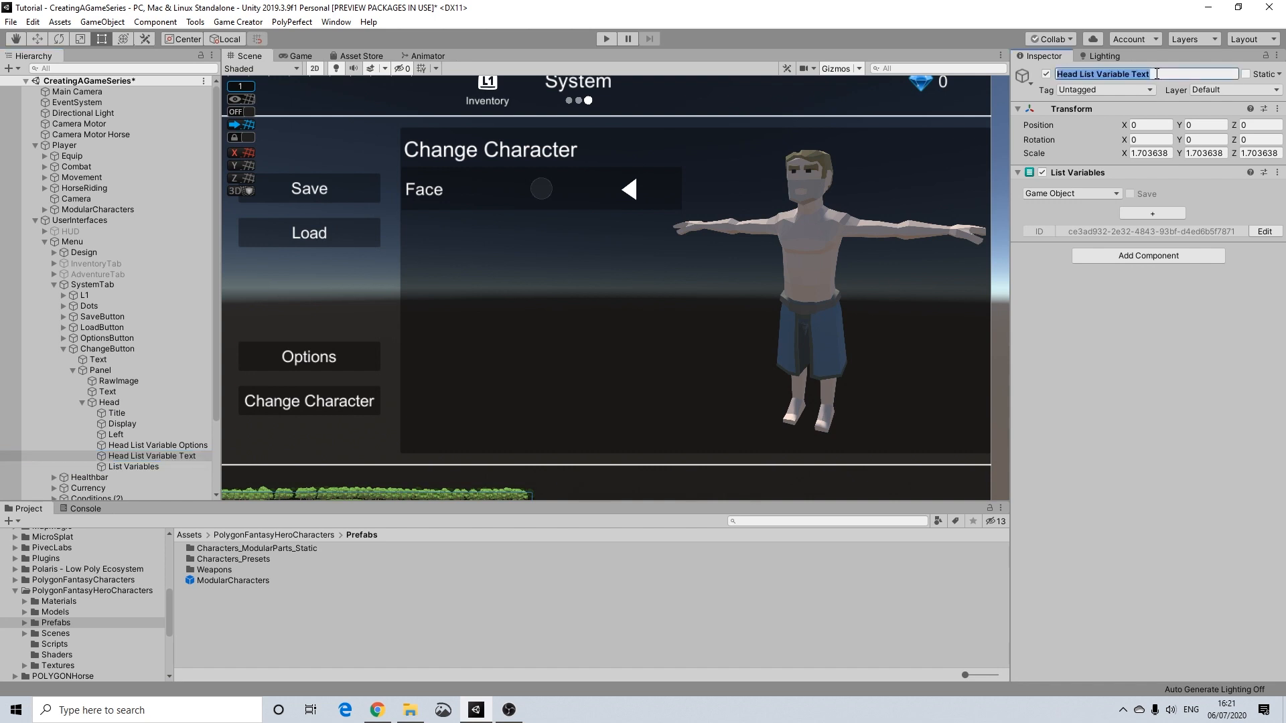
pyautogui.click(133, 466)
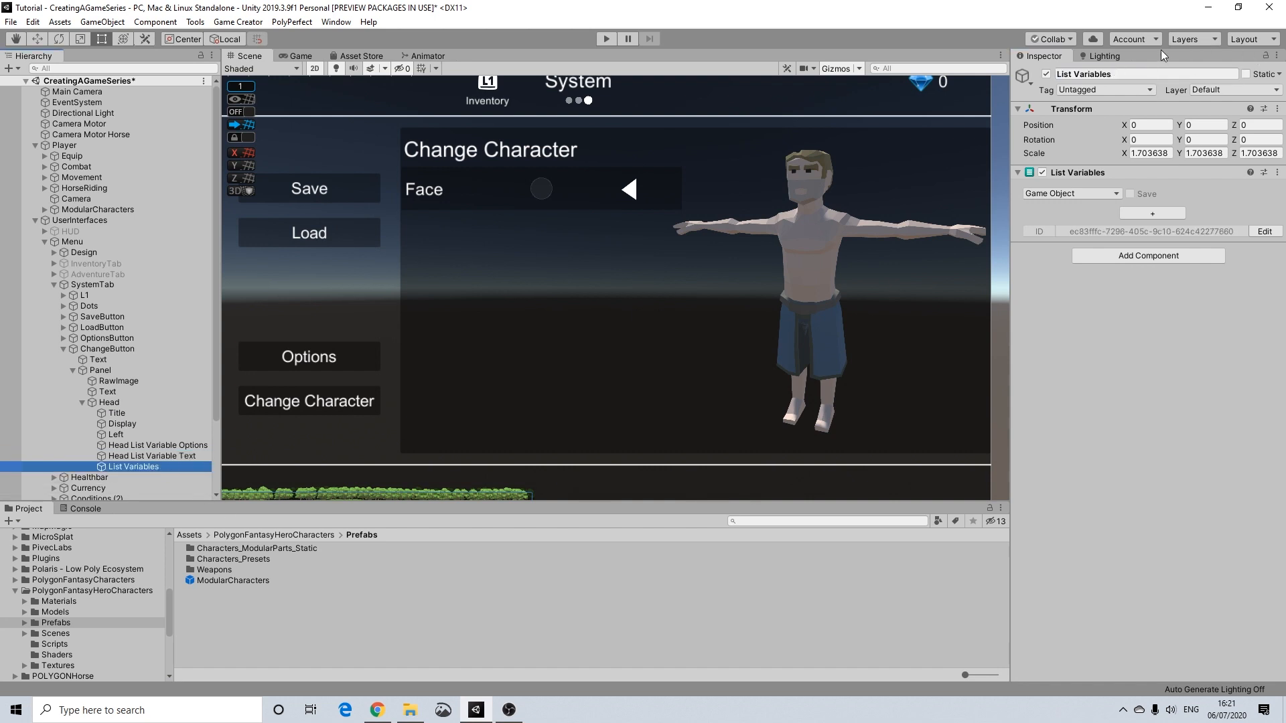
pyautogui.click(1148, 74)
pyautogui.hotkey('ctrl', 'v')
pyautogui.moveTo(1148, 73); pyautogui.dragTo(1133, 73)
pyautogui.write('Display')
pyautogui.press('Return')
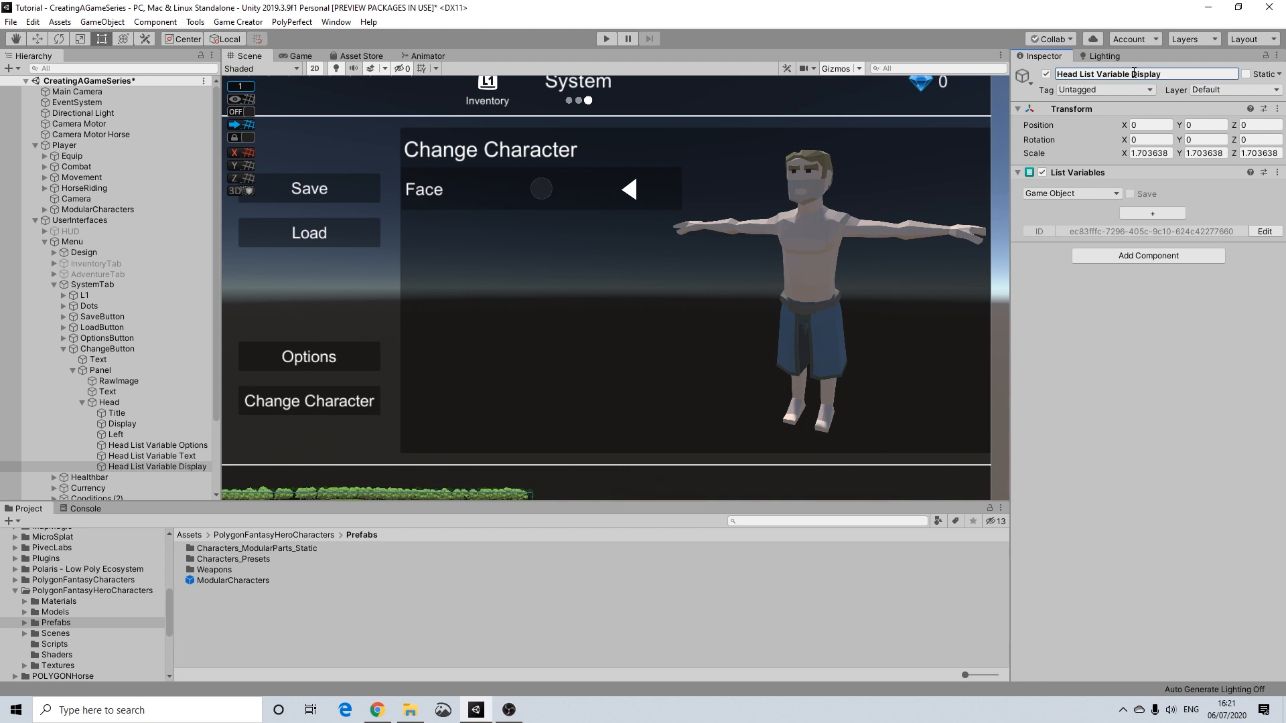
# Step: Add a fourth List Variables object under Head and name it "Head List Variable Choice"
pyautogui.rightClick(111, 402)
pyautogui.moveTo(226, 215)
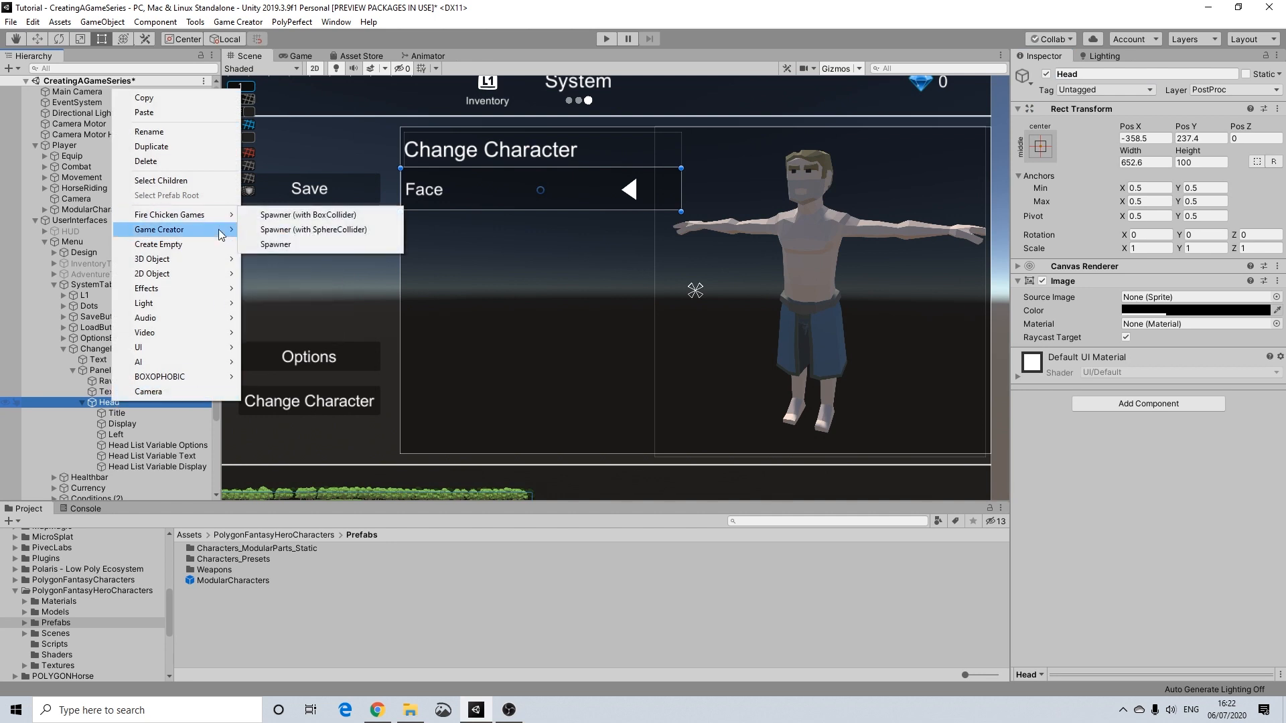
pyautogui.moveTo(287, 231)
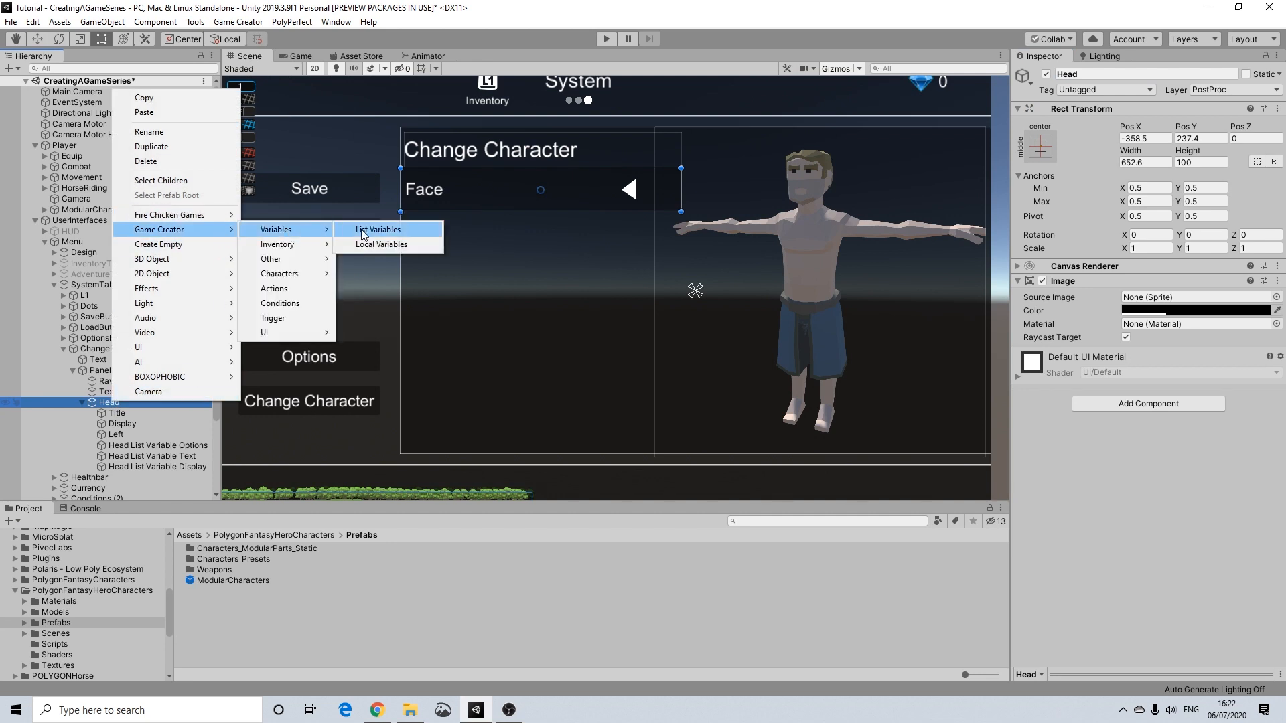
pyautogui.click(365, 230)
pyautogui.click(1132, 74)
pyautogui.hotkey('ctrl', 'v')
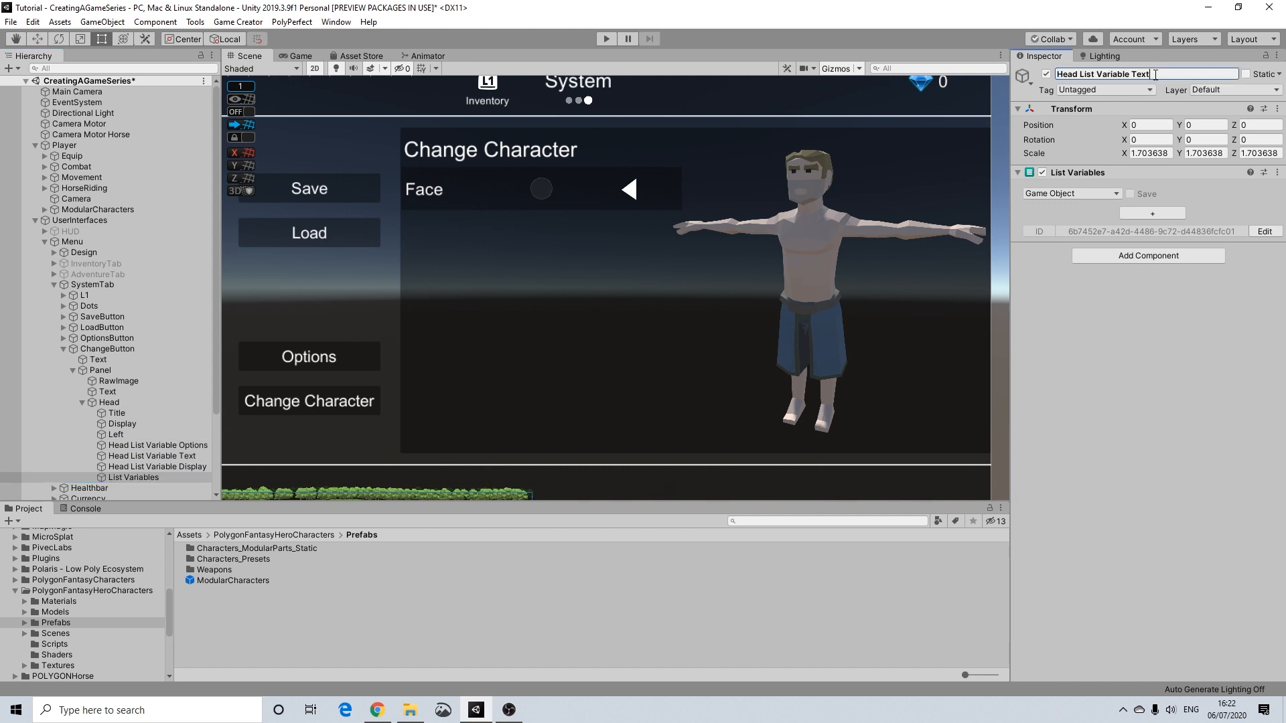
pyautogui.doubleClick(1138, 74)
pyautogui.write('Choice')
pyautogui.press('Return')
# Step: Create a Game Creator Actions object under Head and name it "Set Action"
pyautogui.rightClick(111, 403)
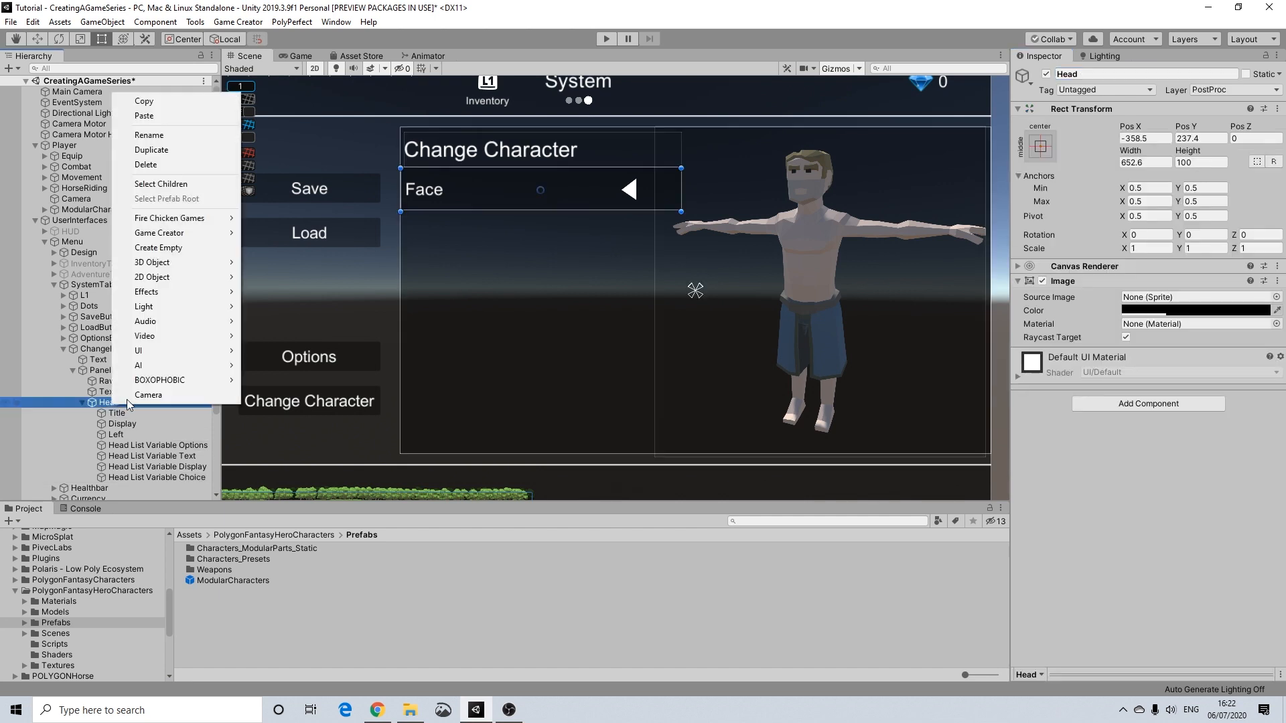
pyautogui.moveTo(227, 235)
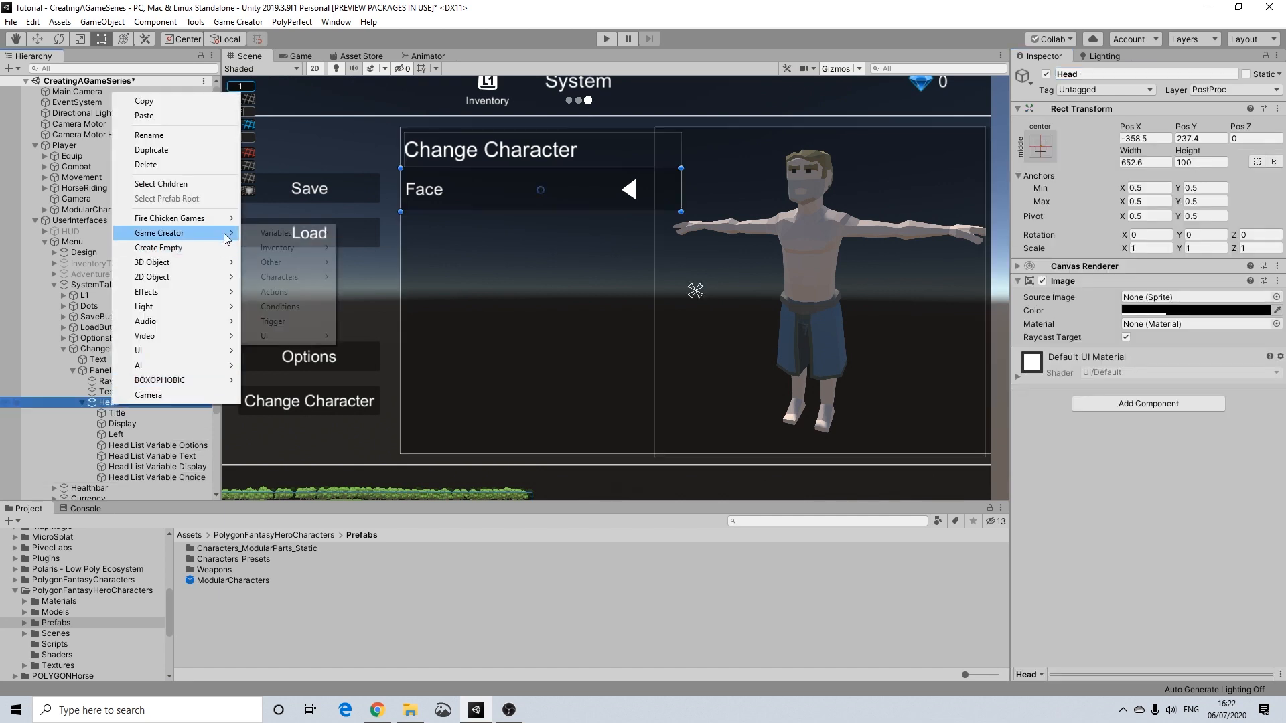
pyautogui.click(320, 293)
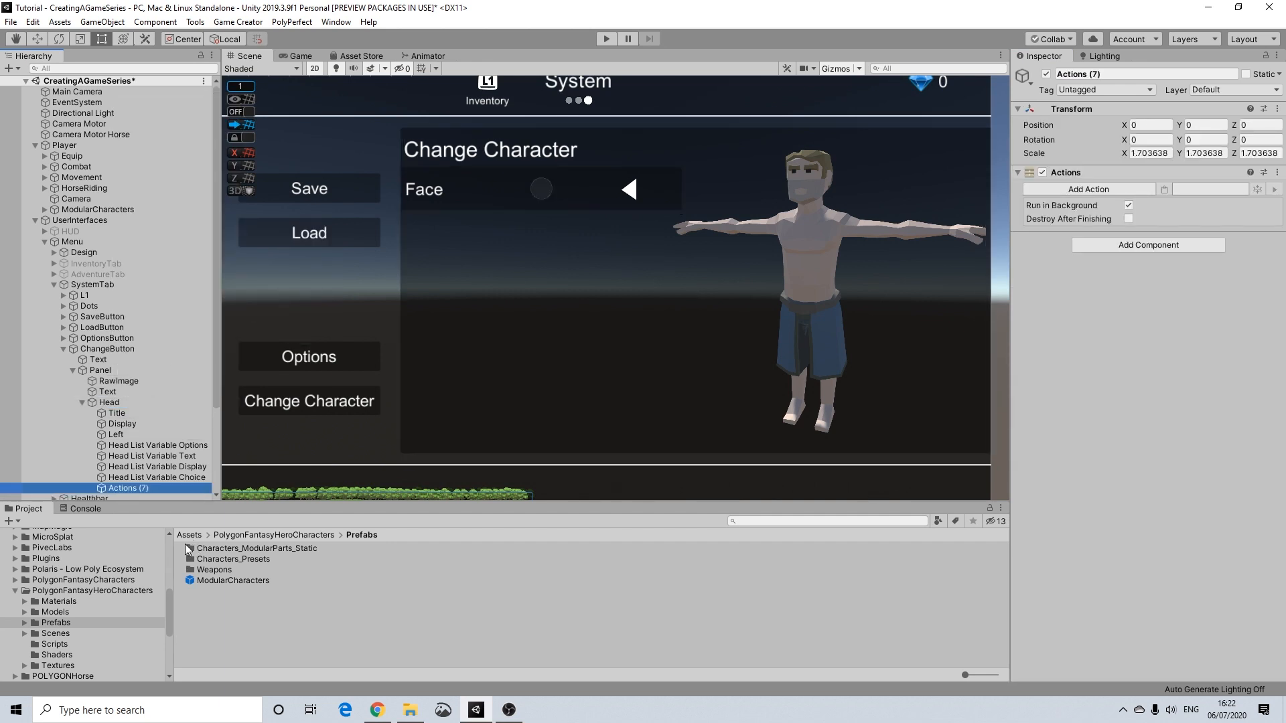
pyautogui.click(1107, 73)
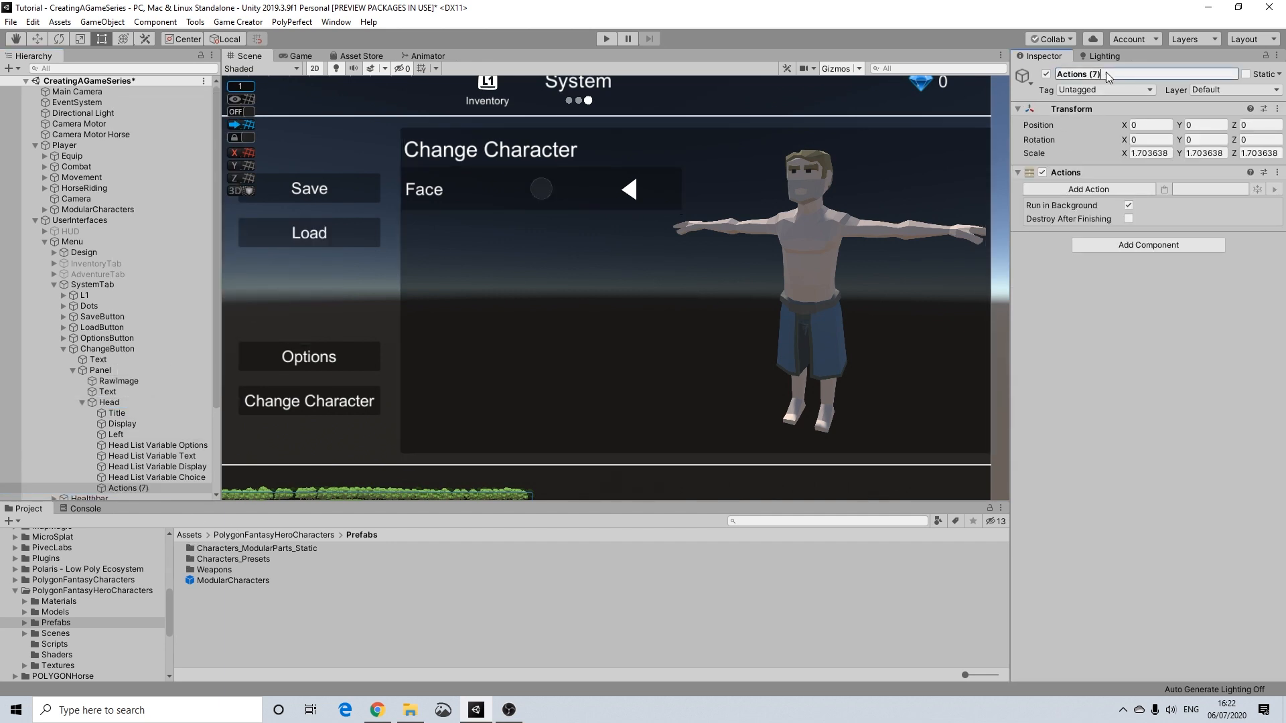
pyautogui.write('Set Action')
# Step: Duplicate the Set Action object and rename the copy "Clear Action"
pyautogui.click(118, 488)
pyautogui.hotkey('ctrl', 'd')
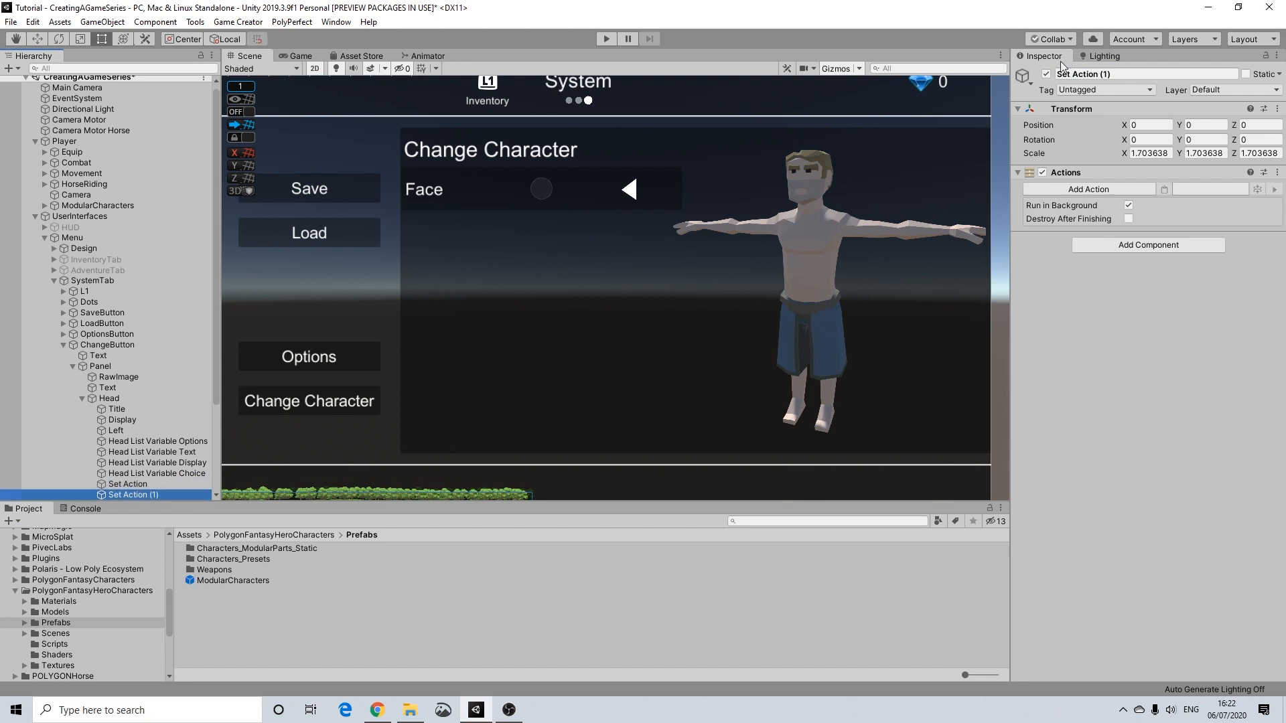
pyautogui.click(1131, 74)
pyautogui.write('Clear Action')
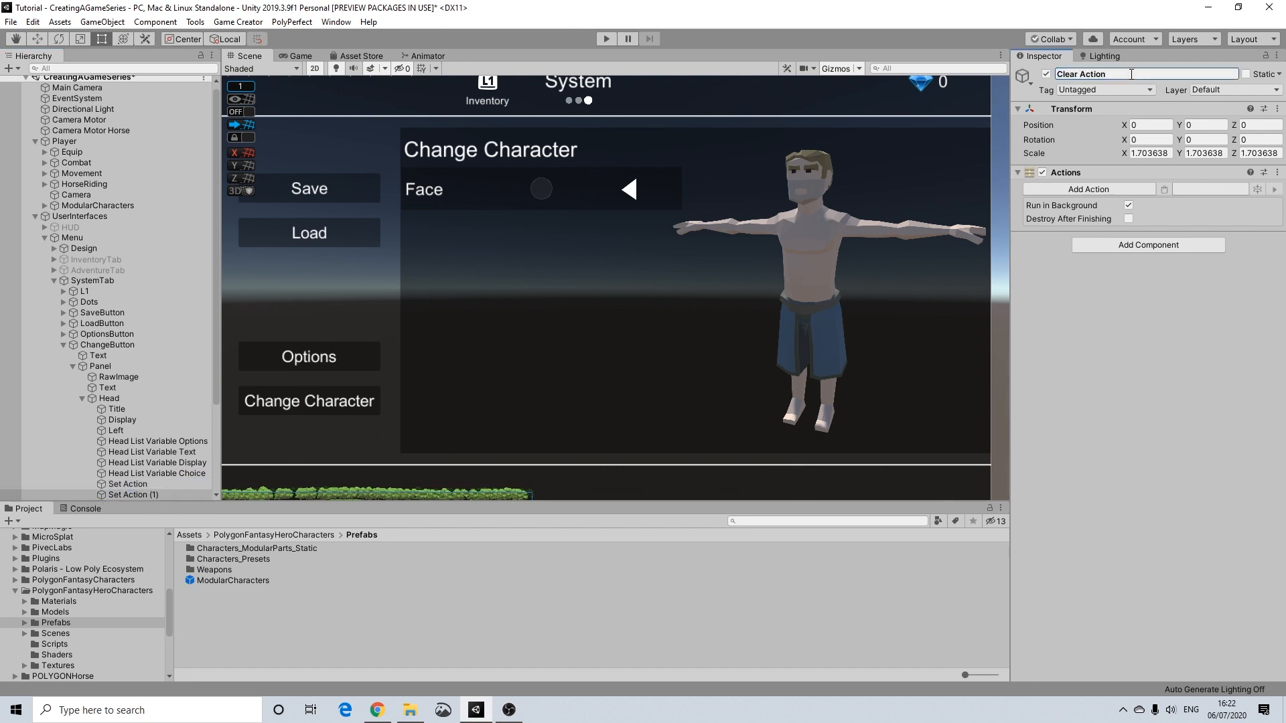
pyautogui.press('Return')
pyautogui.scroll(-2, 140, 430)
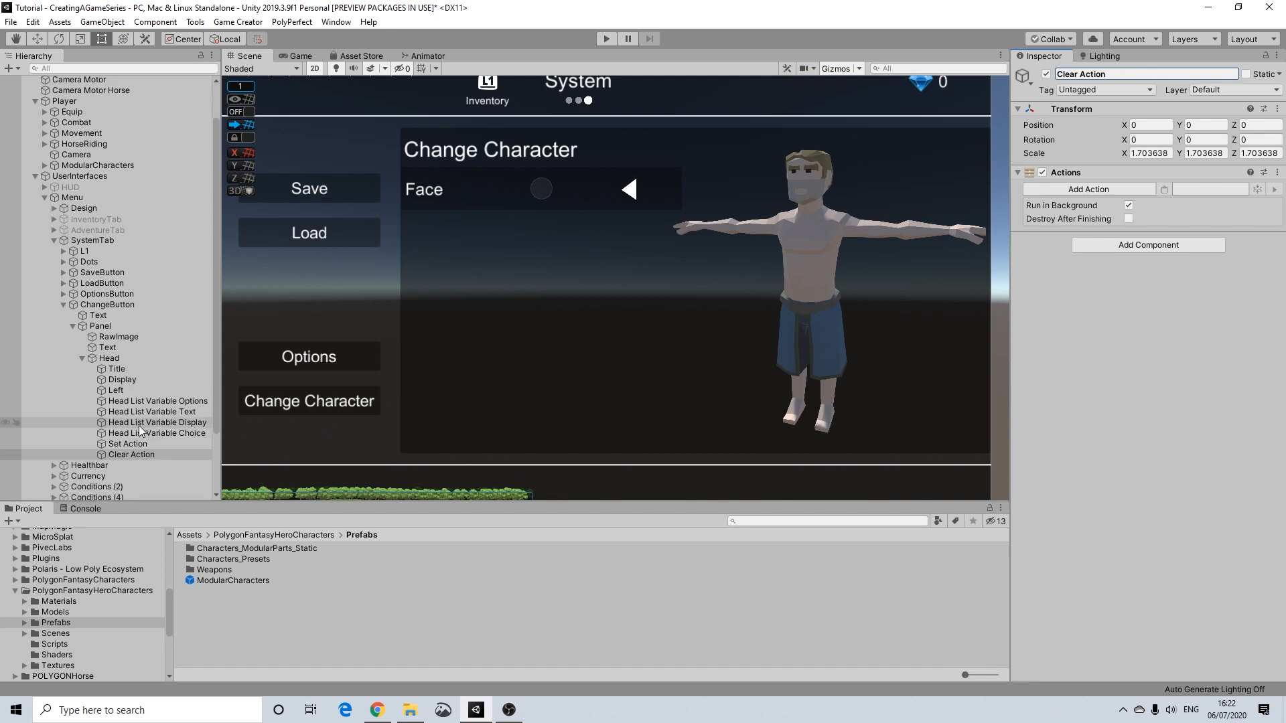
pyautogui.click(129, 380)
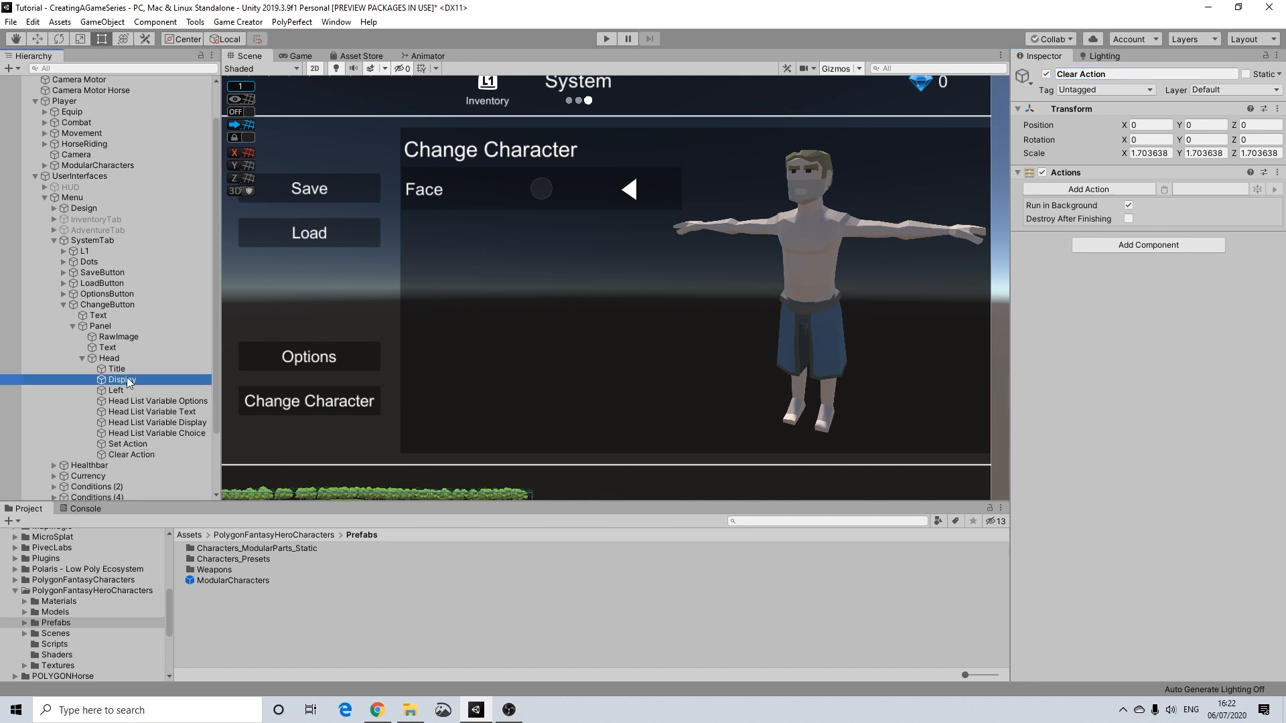
pyautogui.click(130, 360)
pyautogui.moveTo(630, 249)
pyautogui.mouseDown(button='middle')
pyautogui.moveTo(570, 261)
pyautogui.moveTo(627, 274)
pyautogui.mouseUp(button='middle')
pyautogui.moveTo(703, 282); pyautogui.dragTo(630, 253, button='middle')
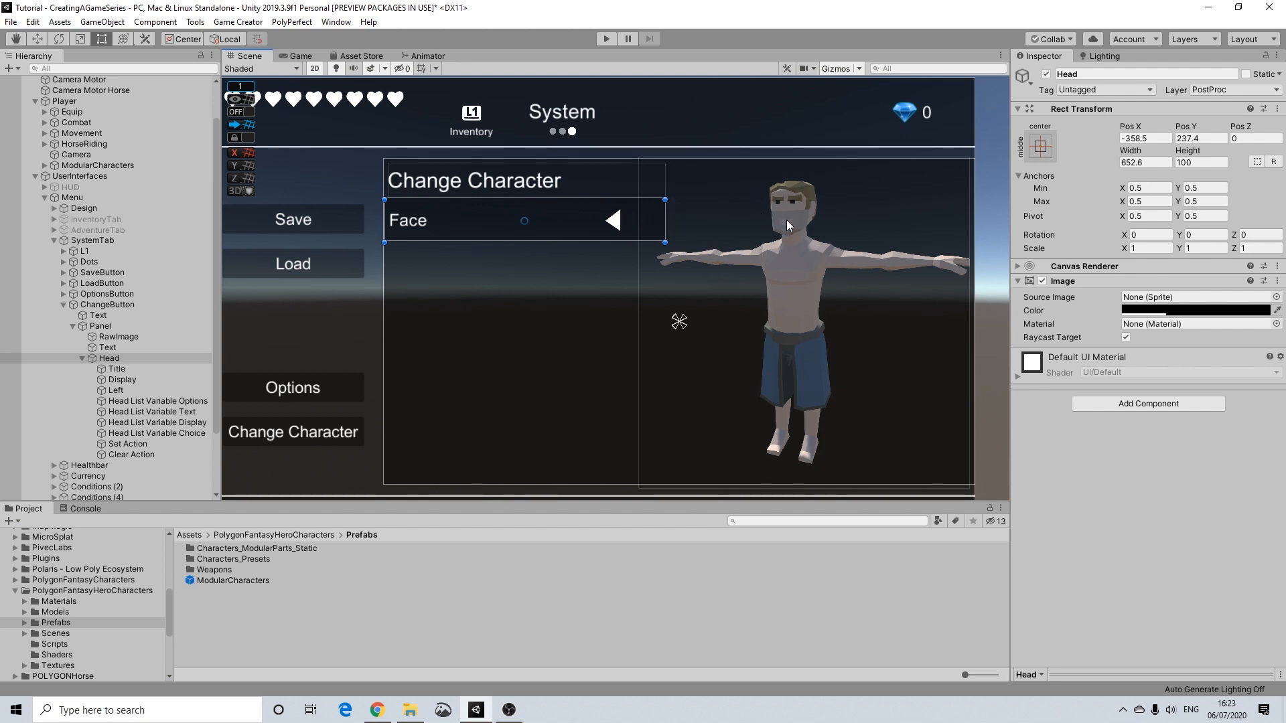
pyautogui.scroll(1, 484, 223)
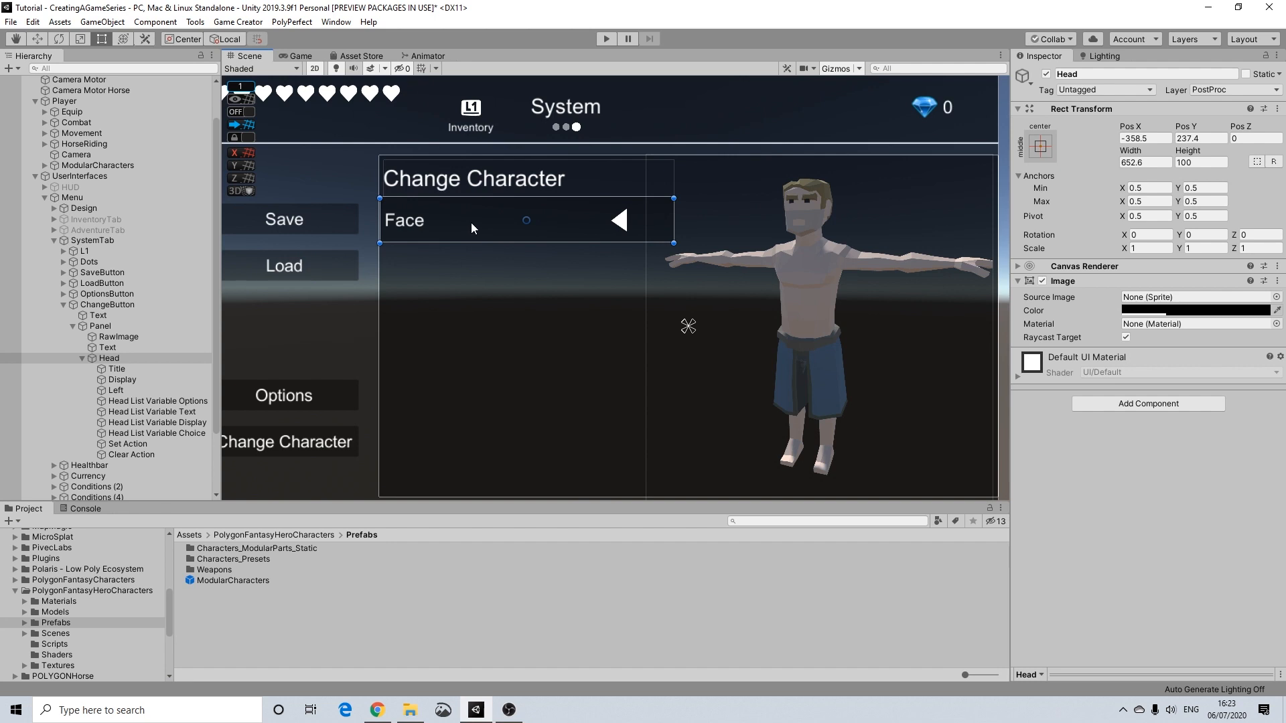
pyautogui.click(117, 370)
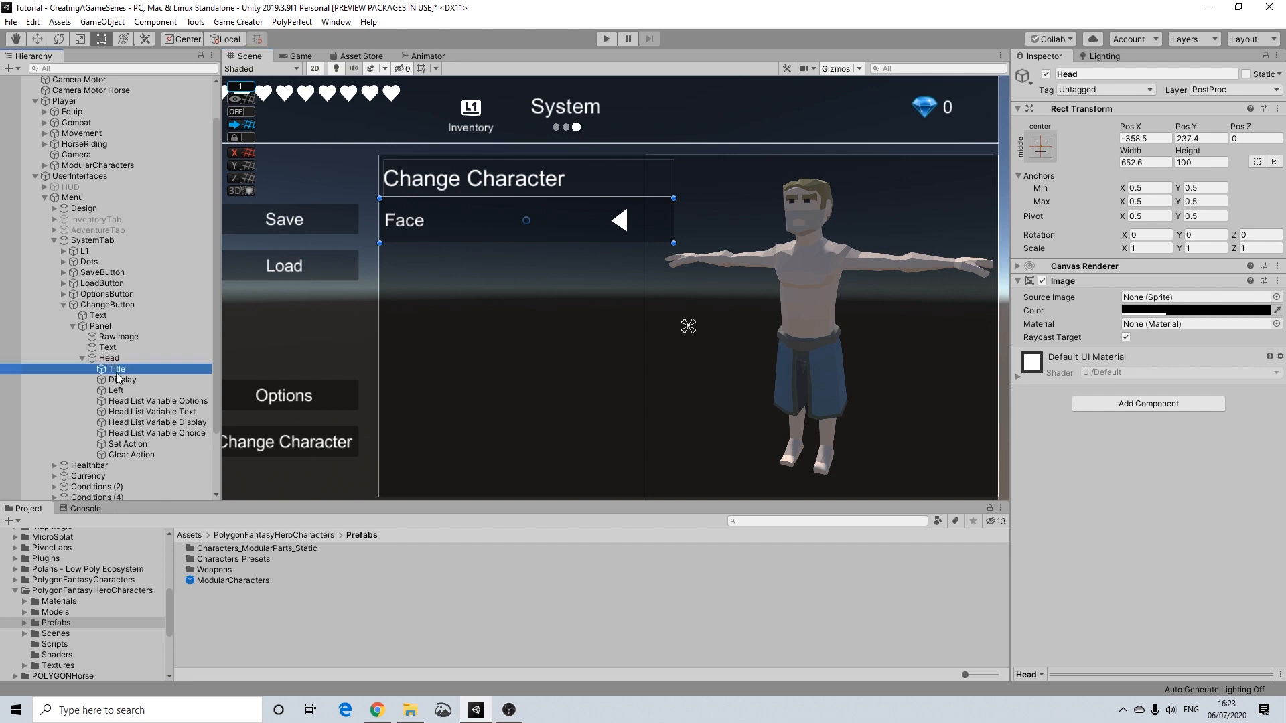
# Step: Set the Display text's format to {0} and its variable type to List Variable
pyautogui.click(119, 380)
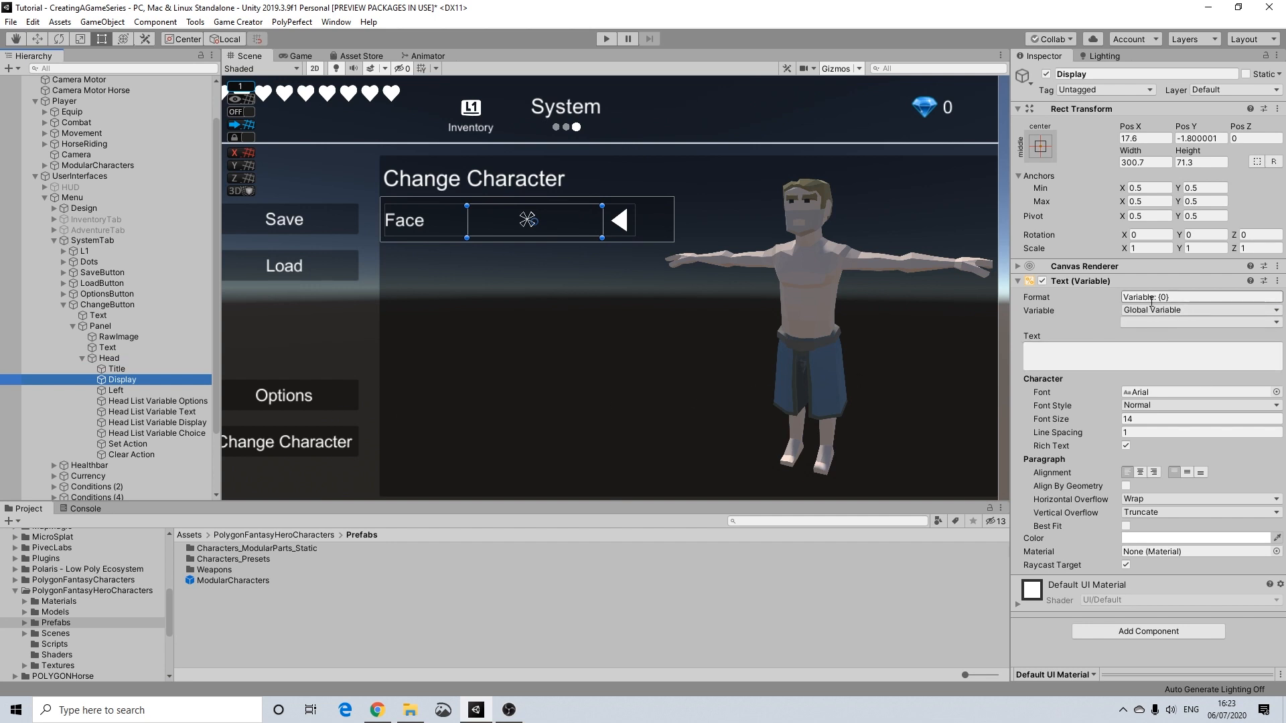
pyautogui.moveTo(1157, 297); pyautogui.dragTo(1048, 297)
pyautogui.press('BackSpace')
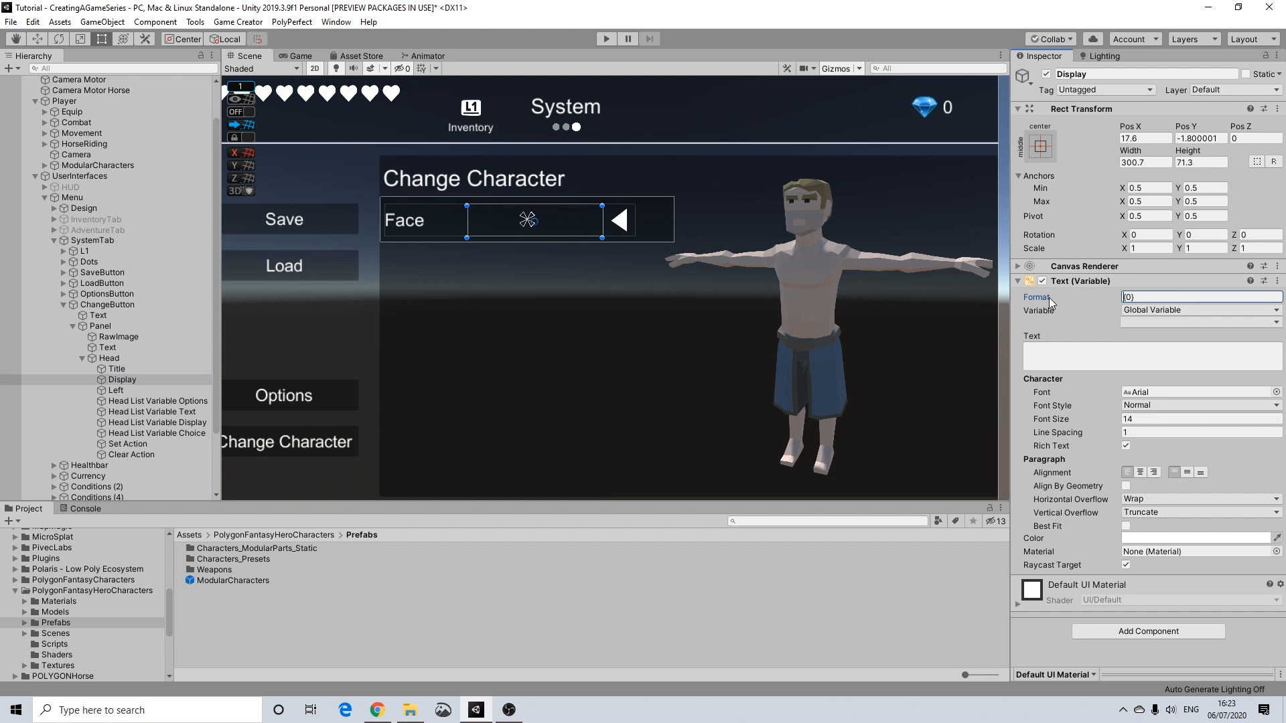
pyautogui.moveTo(1138, 297); pyautogui.dragTo(1107, 295)
pyautogui.click(1143, 309)
pyautogui.click(1166, 354)
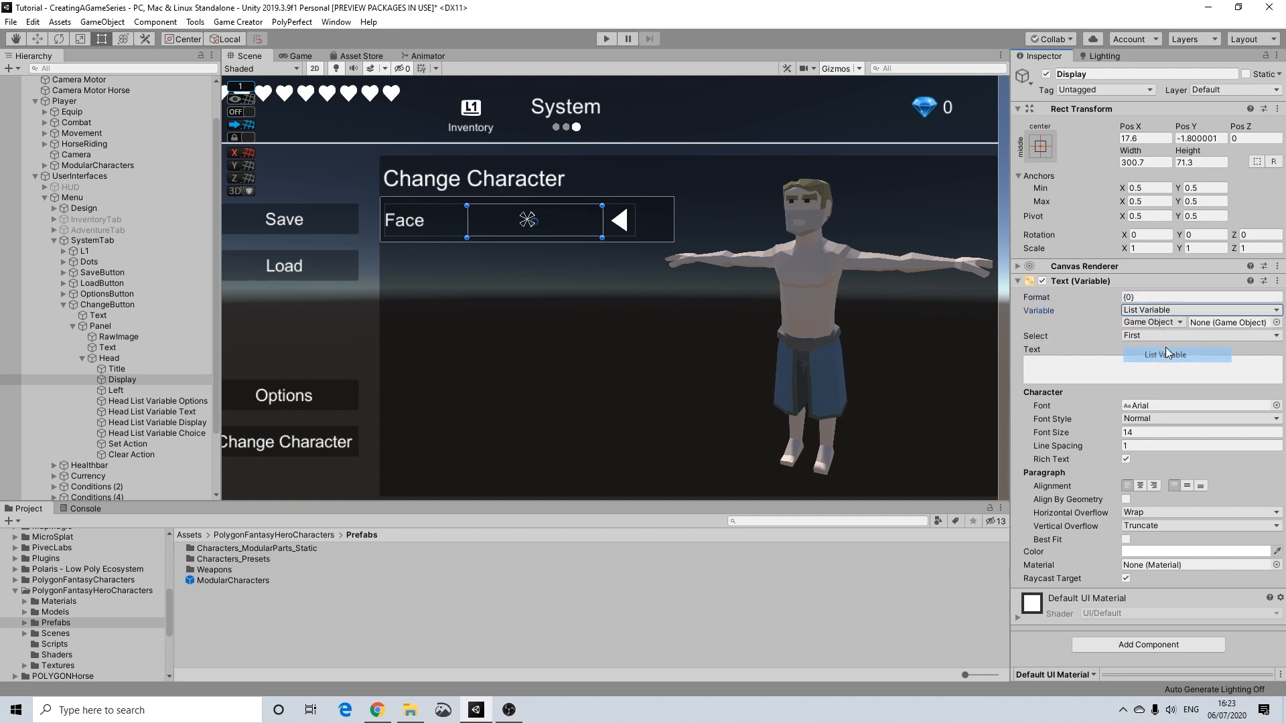
pyautogui.click(1137, 359)
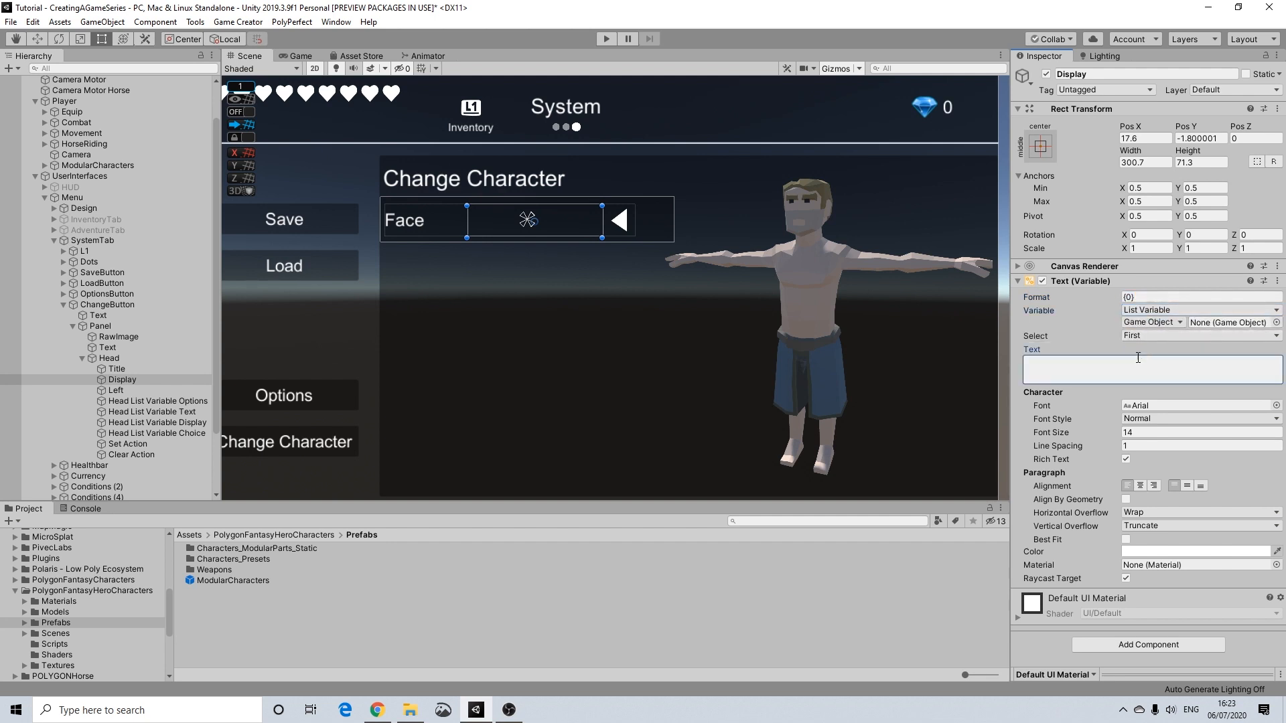
# Step: Make the Display text select its list entry by Index and assign Head List Variable Display as its source object
pyautogui.click(1143, 336)
pyautogui.click(1143, 349)
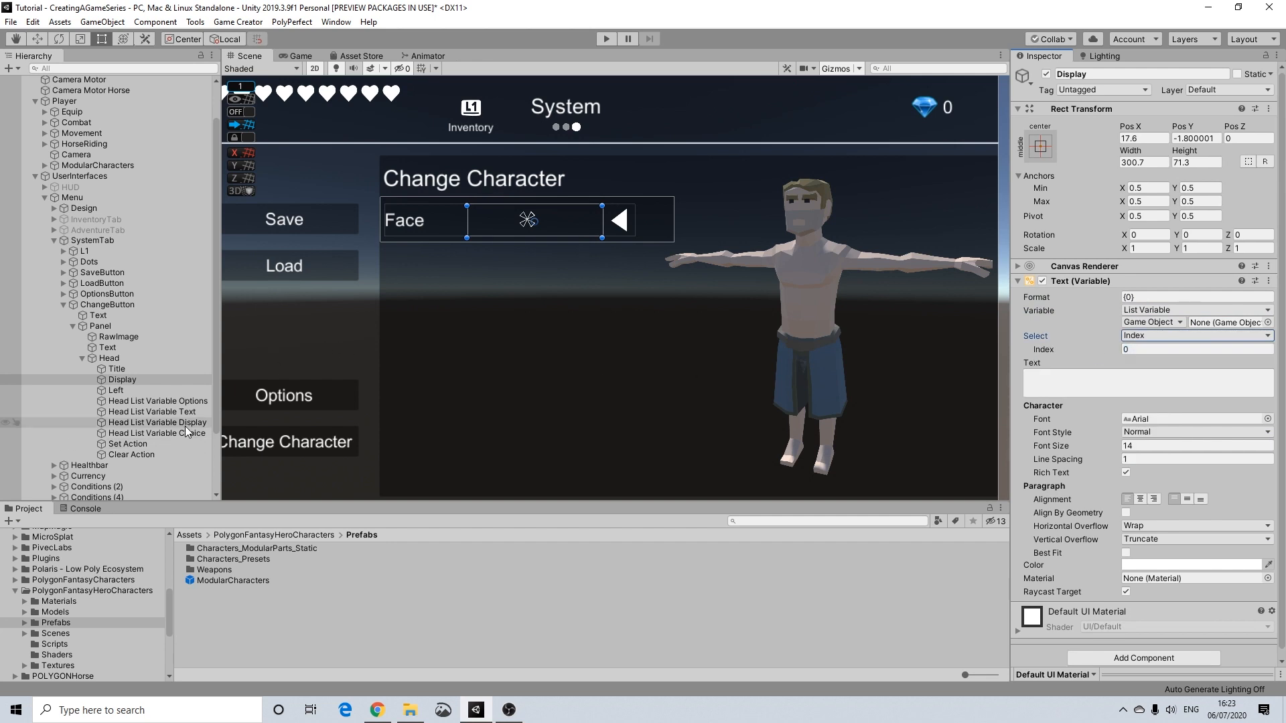
pyautogui.moveTo(183, 426); pyautogui.dragTo(1226, 326)
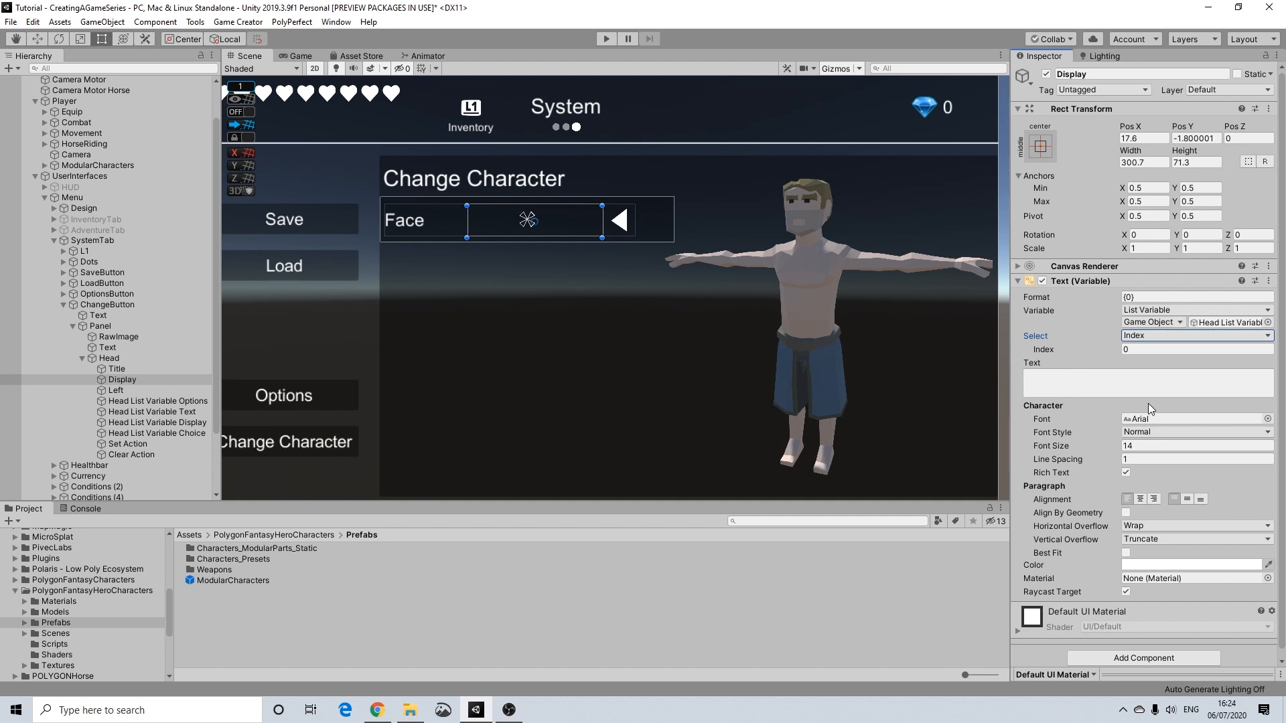
pyautogui.scroll(-1, 1149, 416)
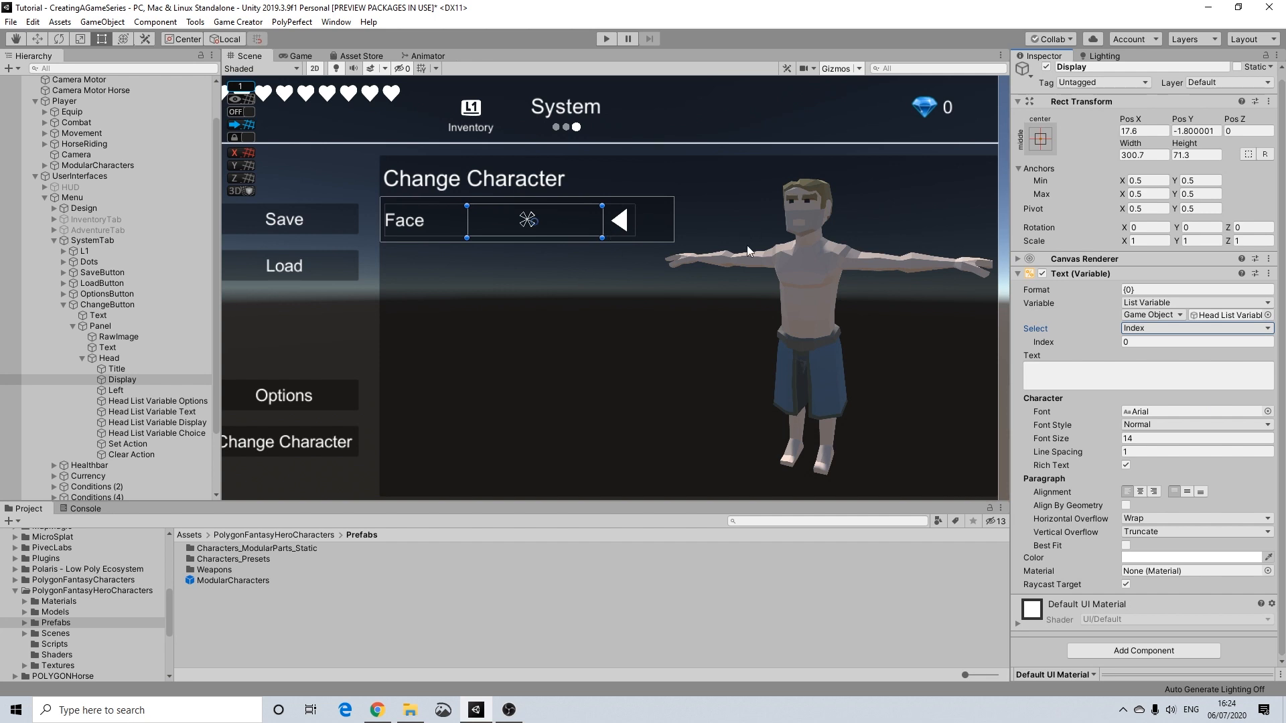
# Step: Add an Execute Actions action to the Left button and assign Clear Action as the actions it runs
pyautogui.click(129, 394)
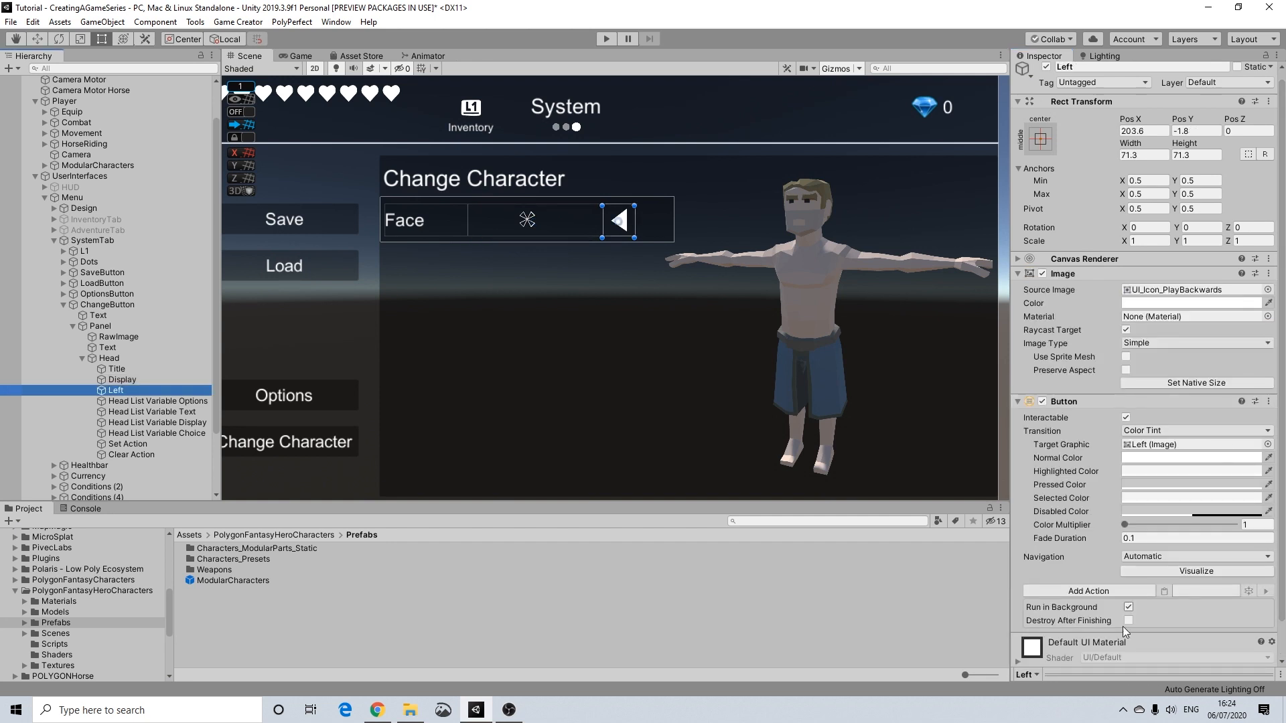
pyautogui.scroll(-2, 1151, 572)
pyautogui.click(1081, 555)
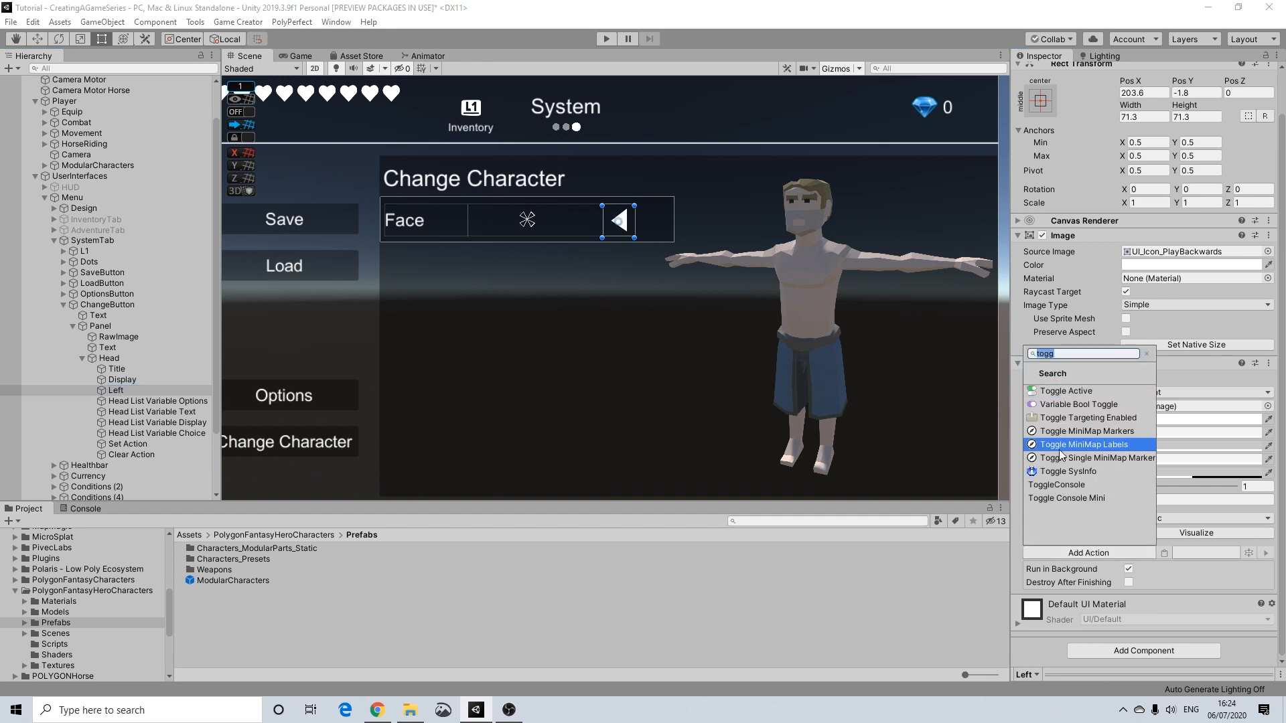
pyautogui.write('e')
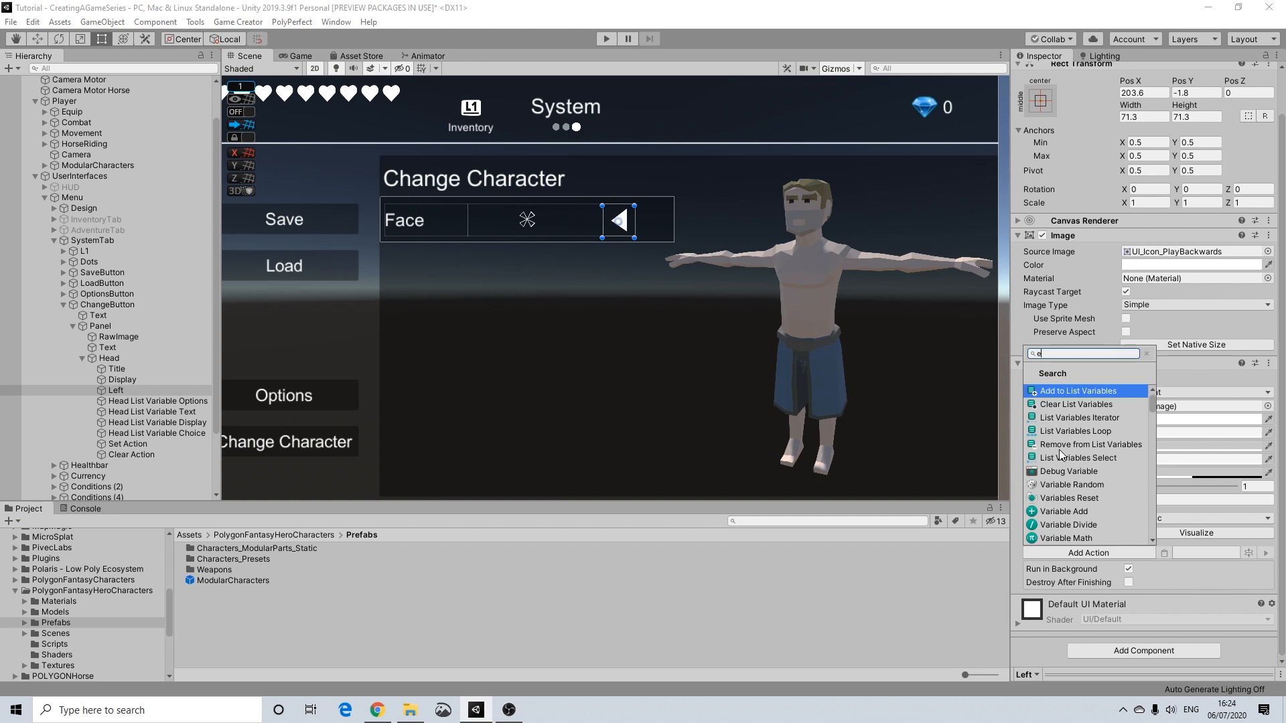
pyautogui.write('xec')
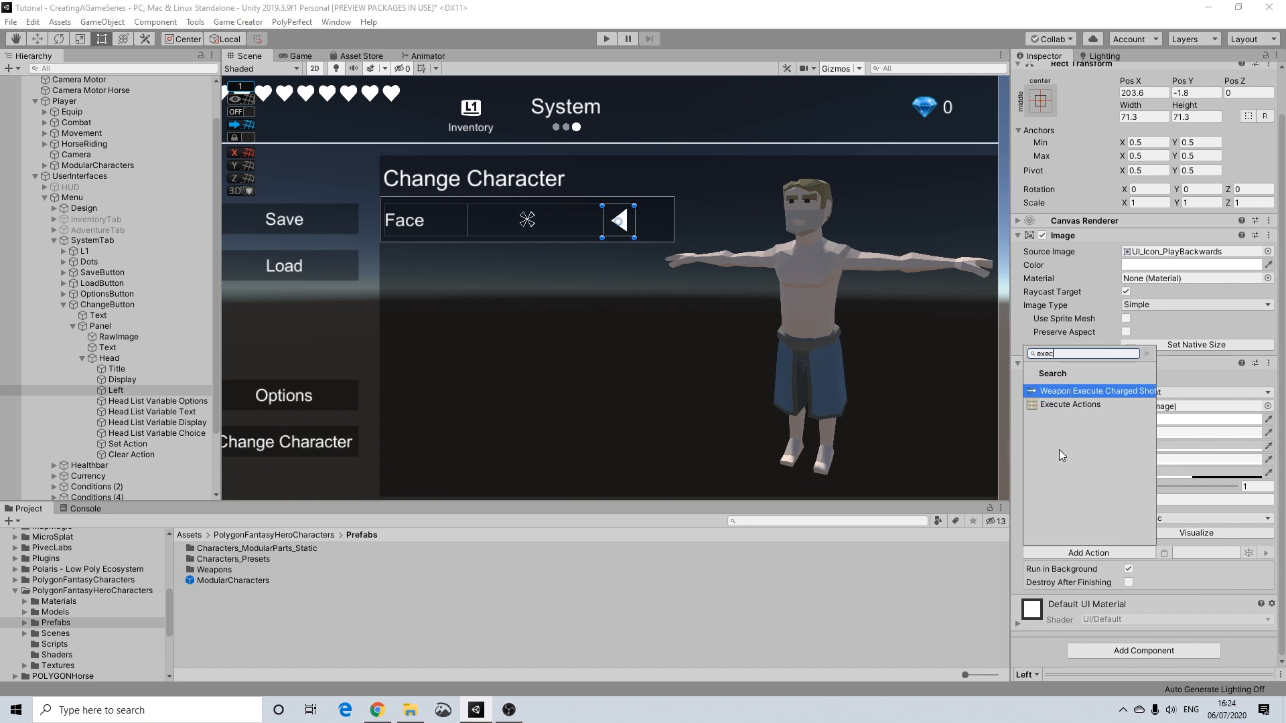
pyautogui.click(1070, 406)
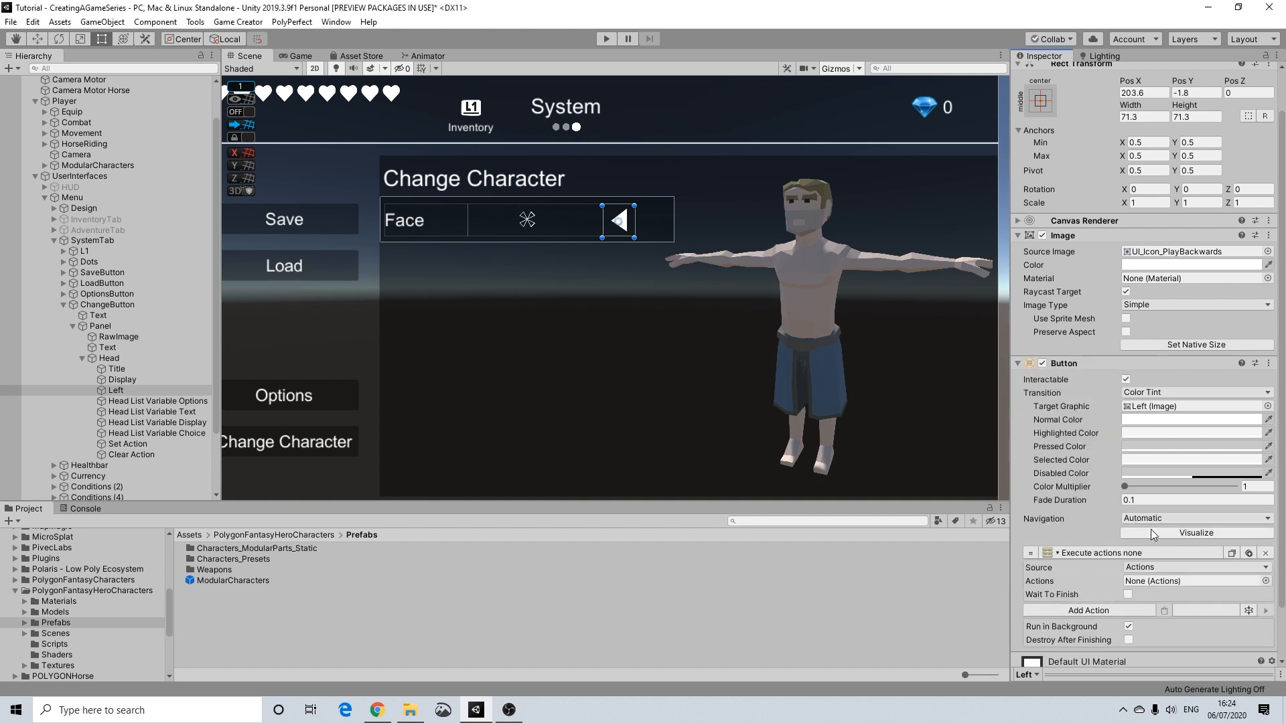
pyautogui.scroll(-2, 1142, 533)
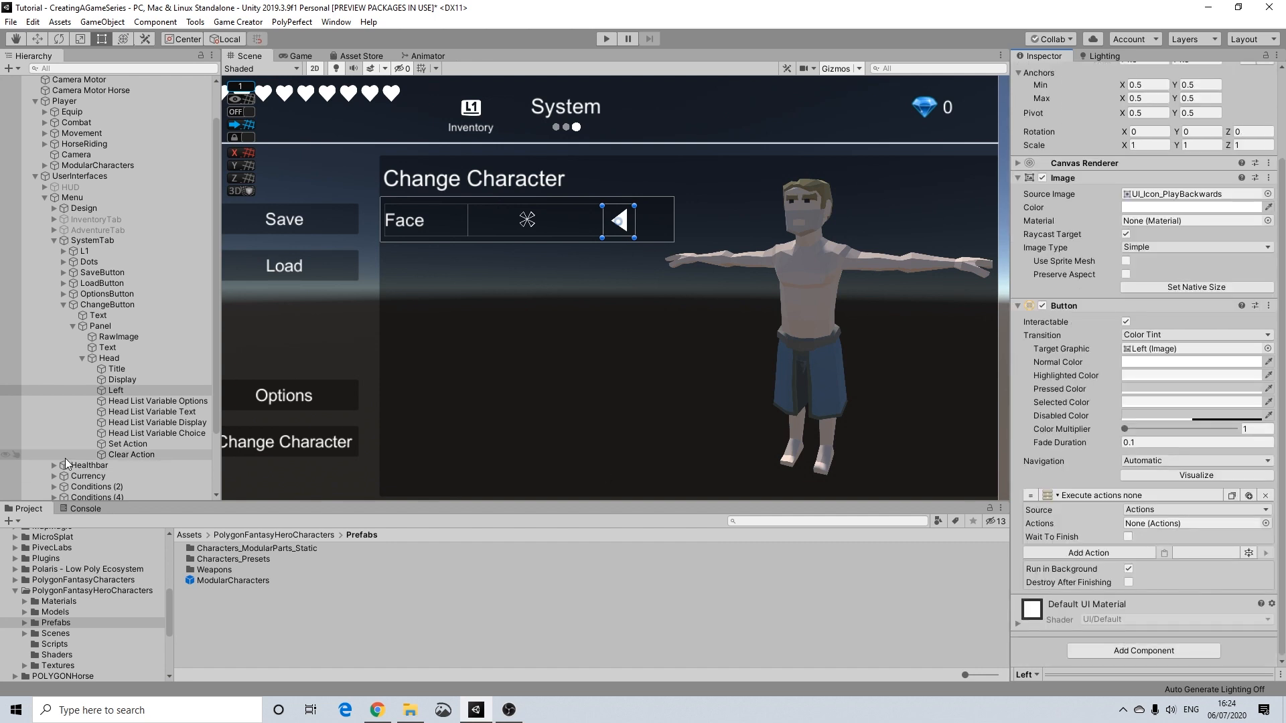
pyautogui.moveTo(144, 456); pyautogui.dragTo(1139, 524)
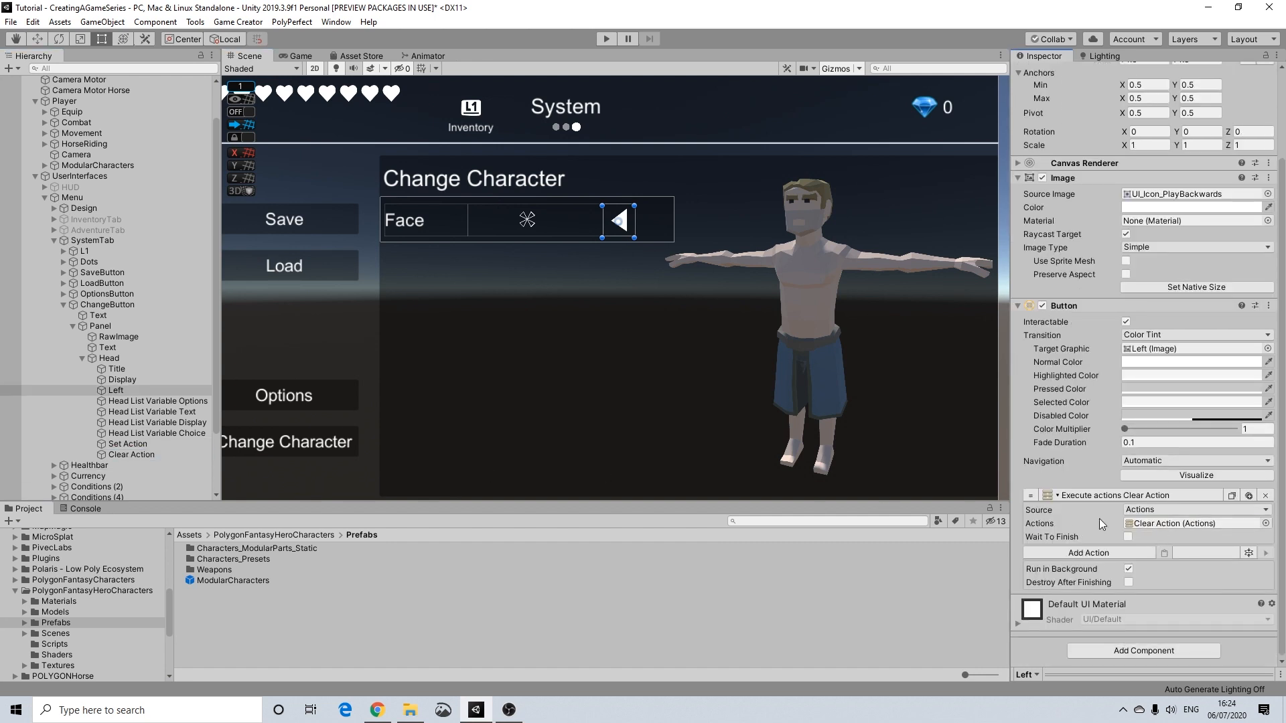
# Step: Add a Variable GameObject action to the Left button and set its target variable type to List Variable
pyautogui.click(1092, 554)
pyautogui.write('assi')
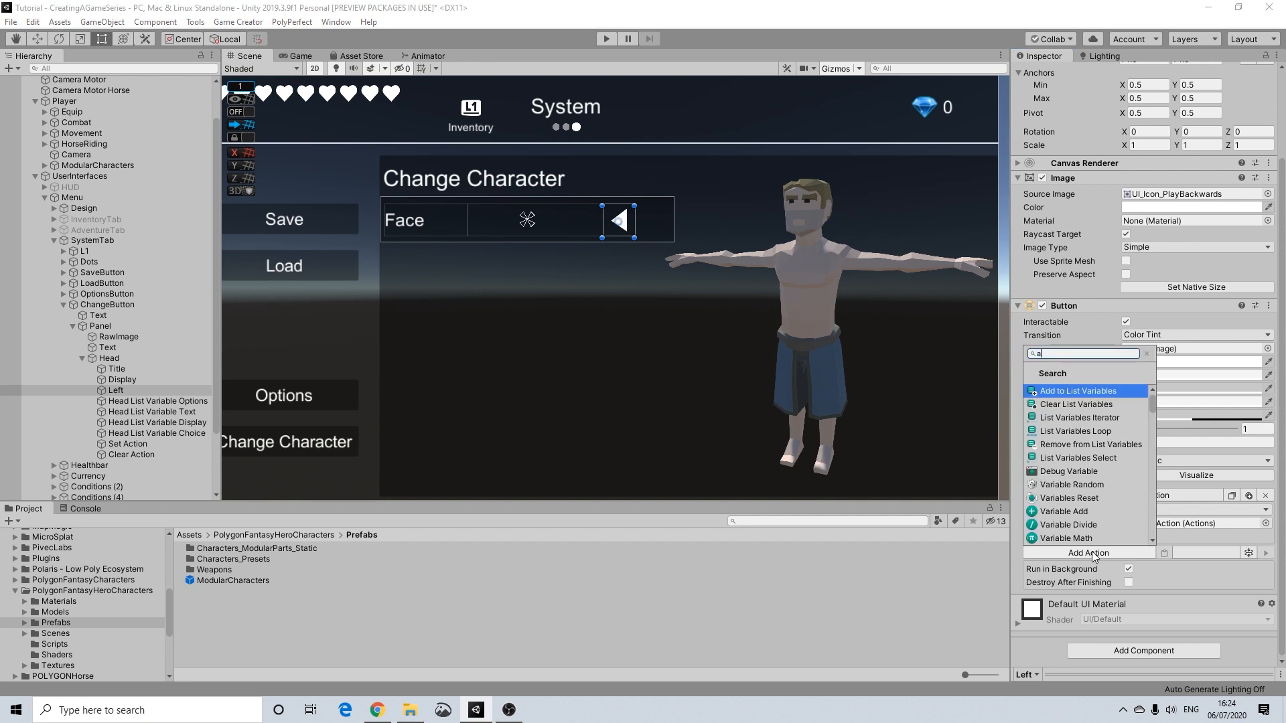
pyautogui.press('BackSpace')
pyautogui.press('BackSpace')
pyautogui.press('BackSpace')
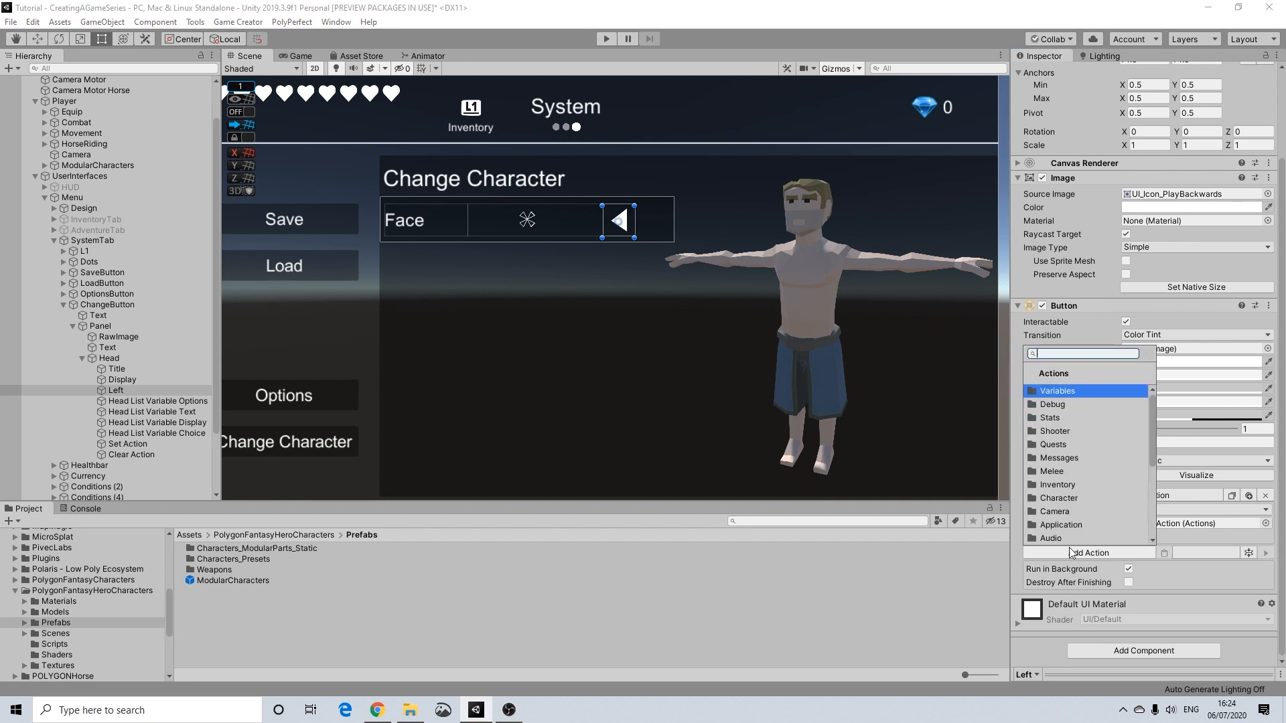
pyautogui.click(1079, 392)
pyautogui.scroll(-3, 1108, 477)
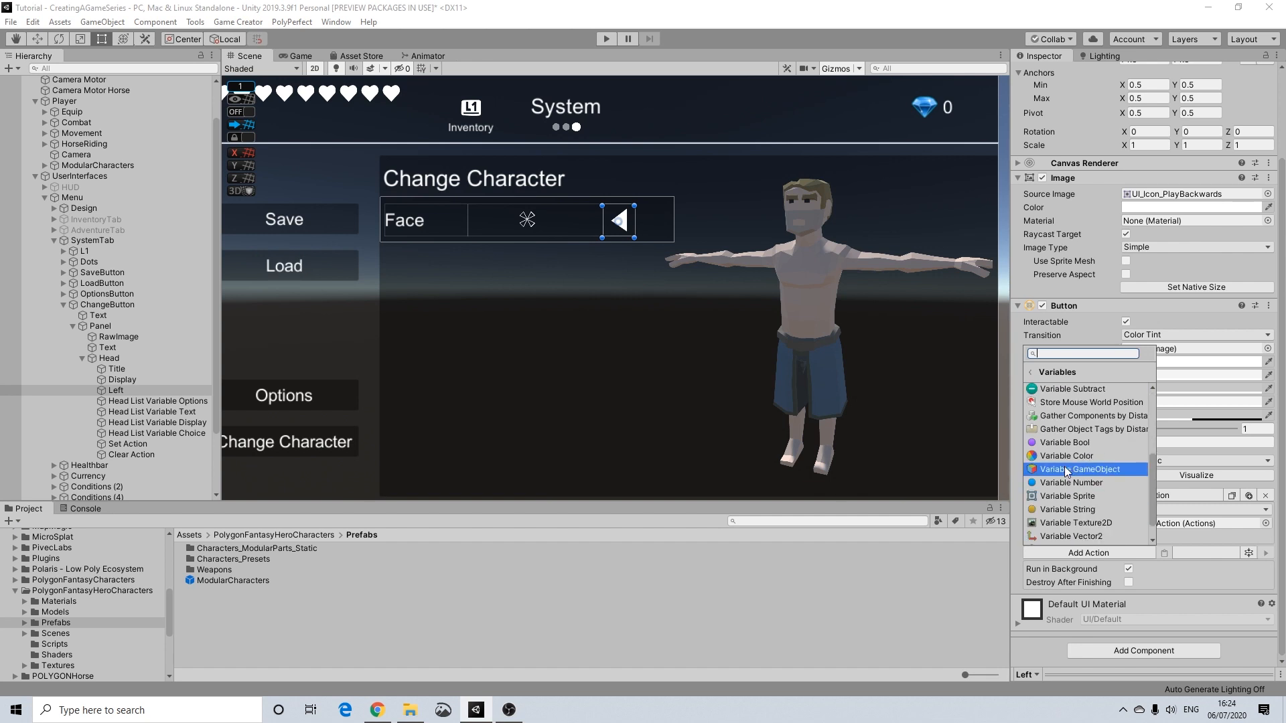
pyautogui.click(1063, 464)
pyautogui.scroll(-3, 1138, 536)
pyautogui.click(1151, 493)
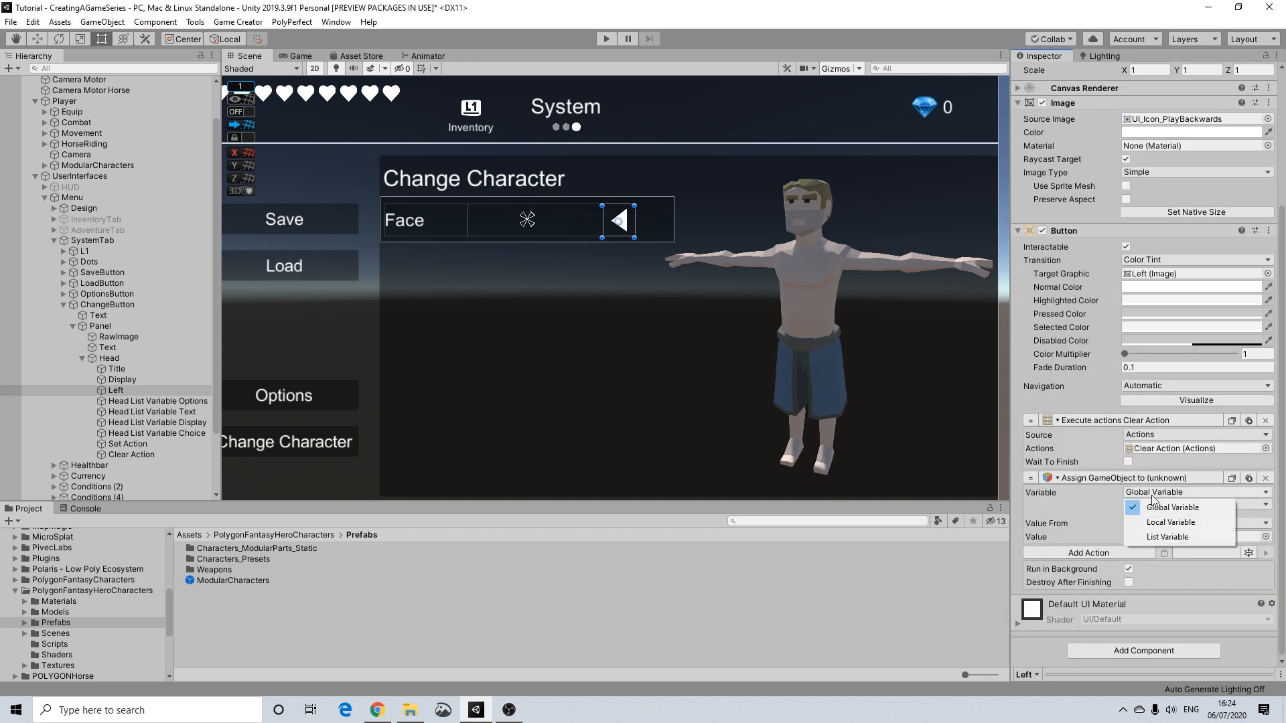
pyautogui.click(1165, 535)
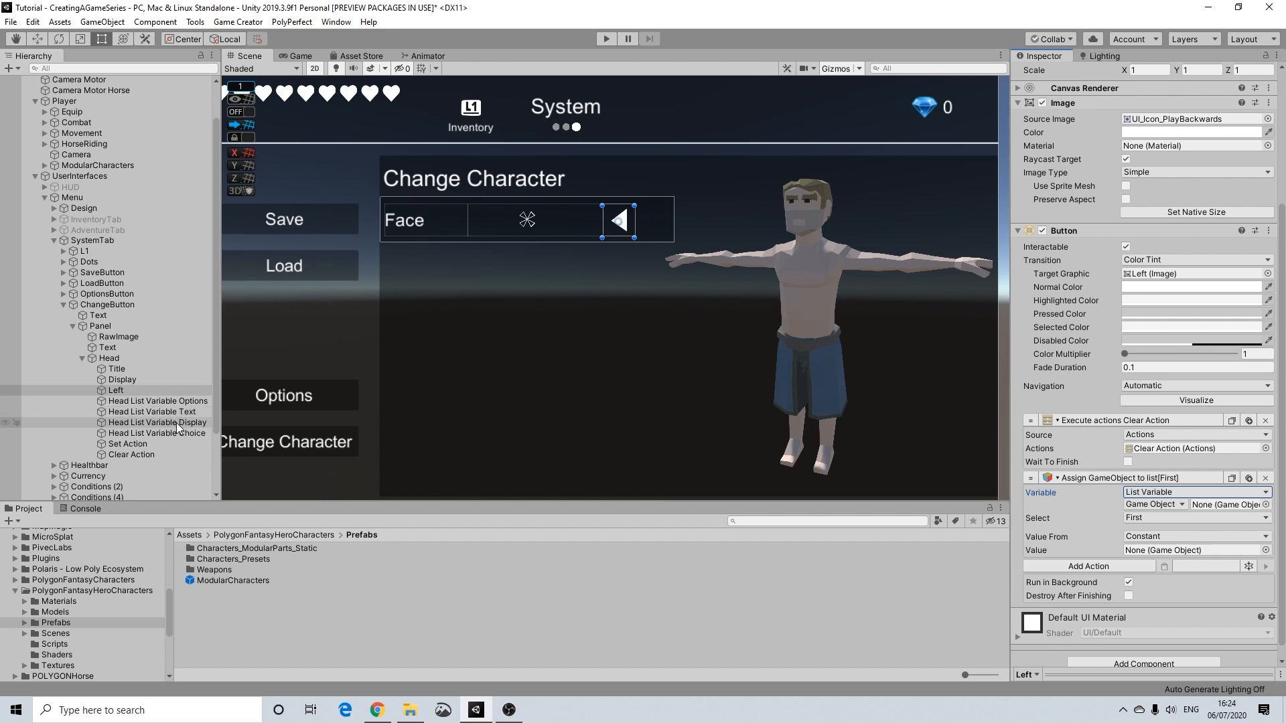
# Step: Set the GameObject action's target list to Head List Variable Choice and select its entry by Index
pyautogui.moveTo(157, 400); pyautogui.dragTo(1242, 505)
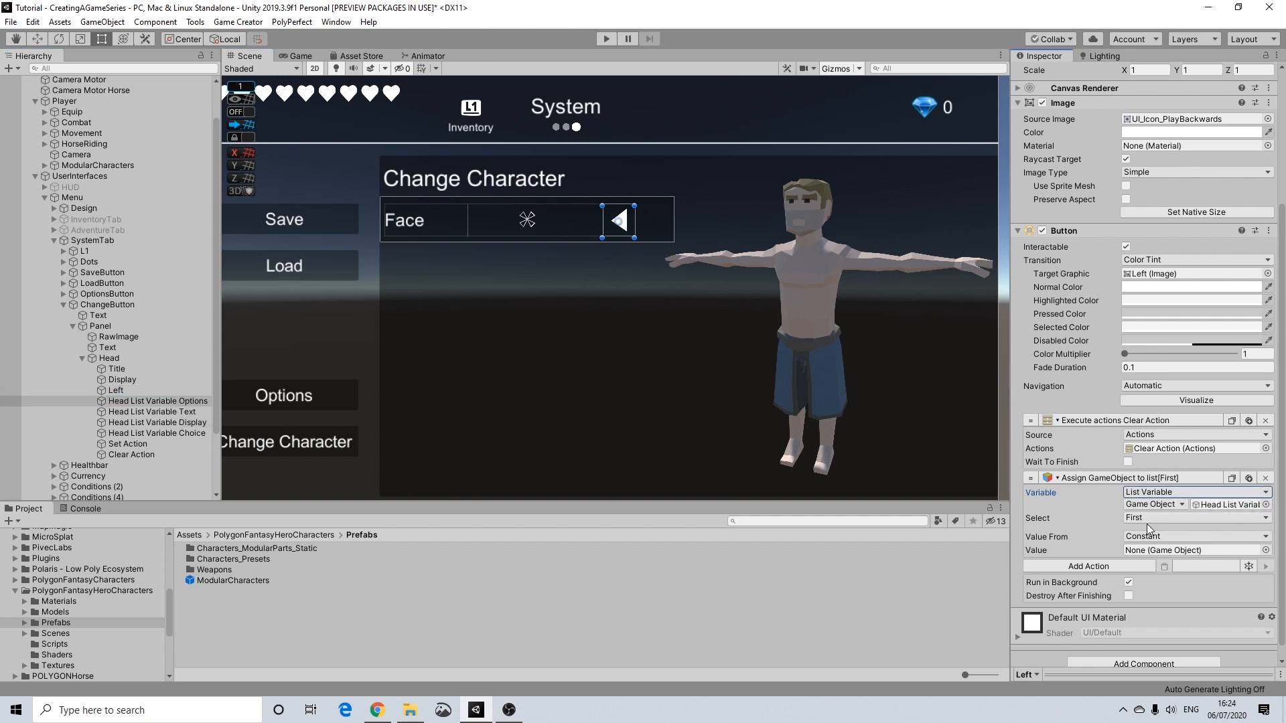
pyautogui.click(1146, 522)
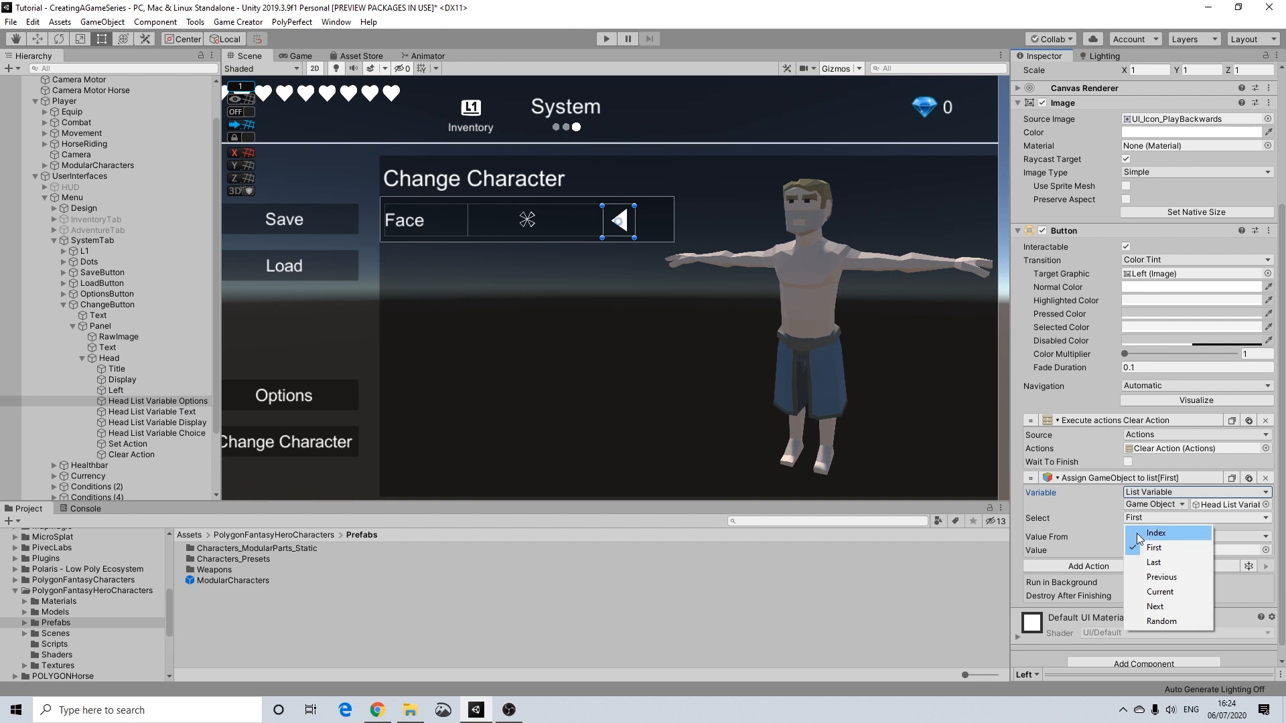
pyautogui.click(1143, 558)
pyautogui.click(1142, 551)
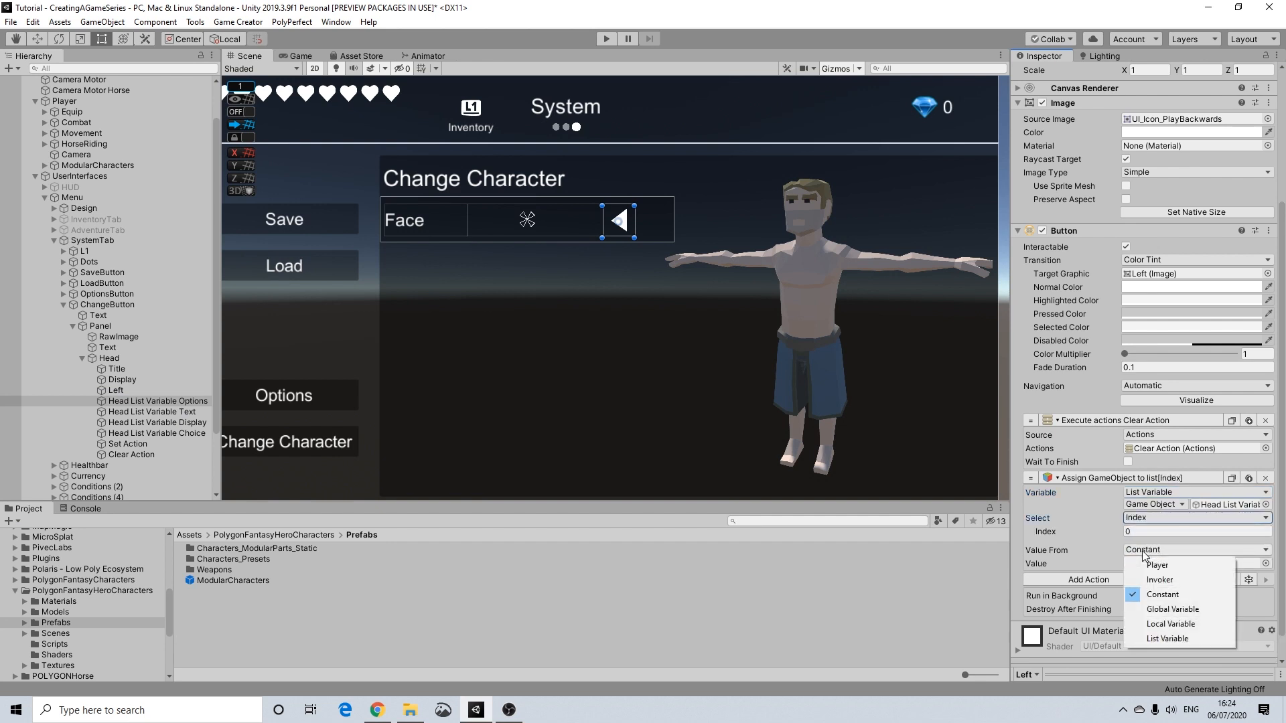
pyautogui.click(1143, 552)
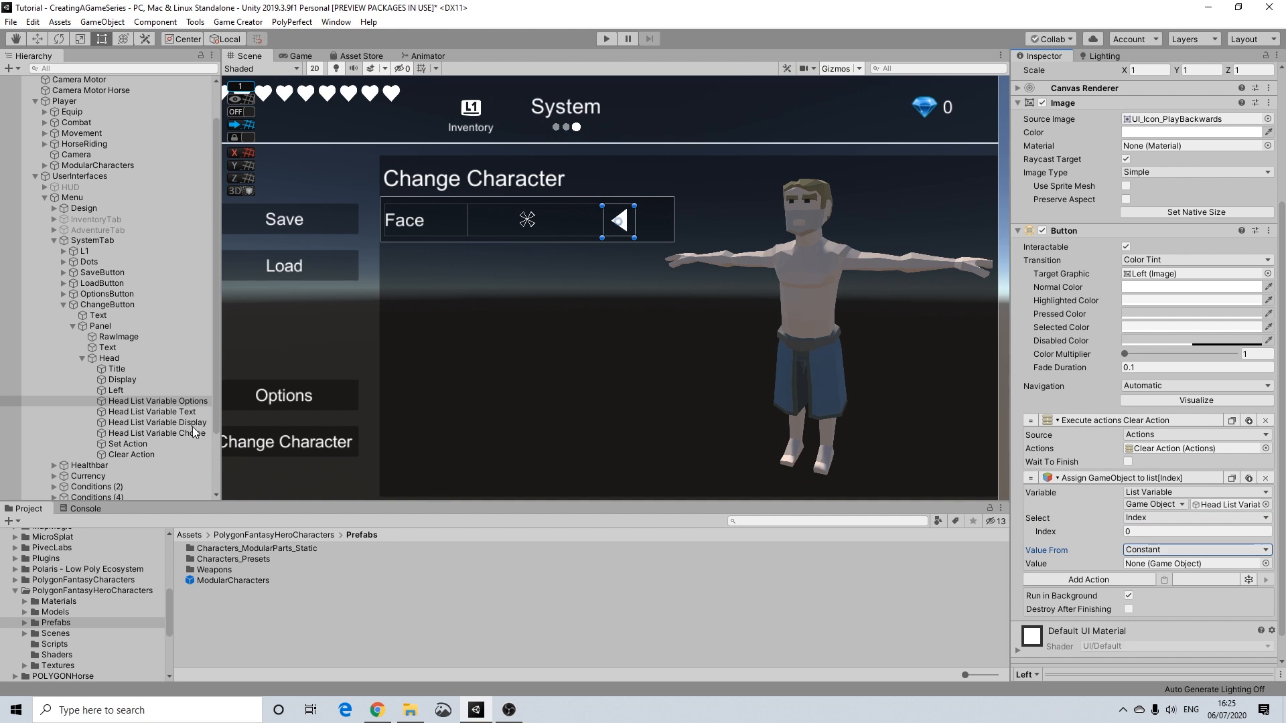
pyautogui.moveTo(193, 435); pyautogui.dragTo(1244, 516)
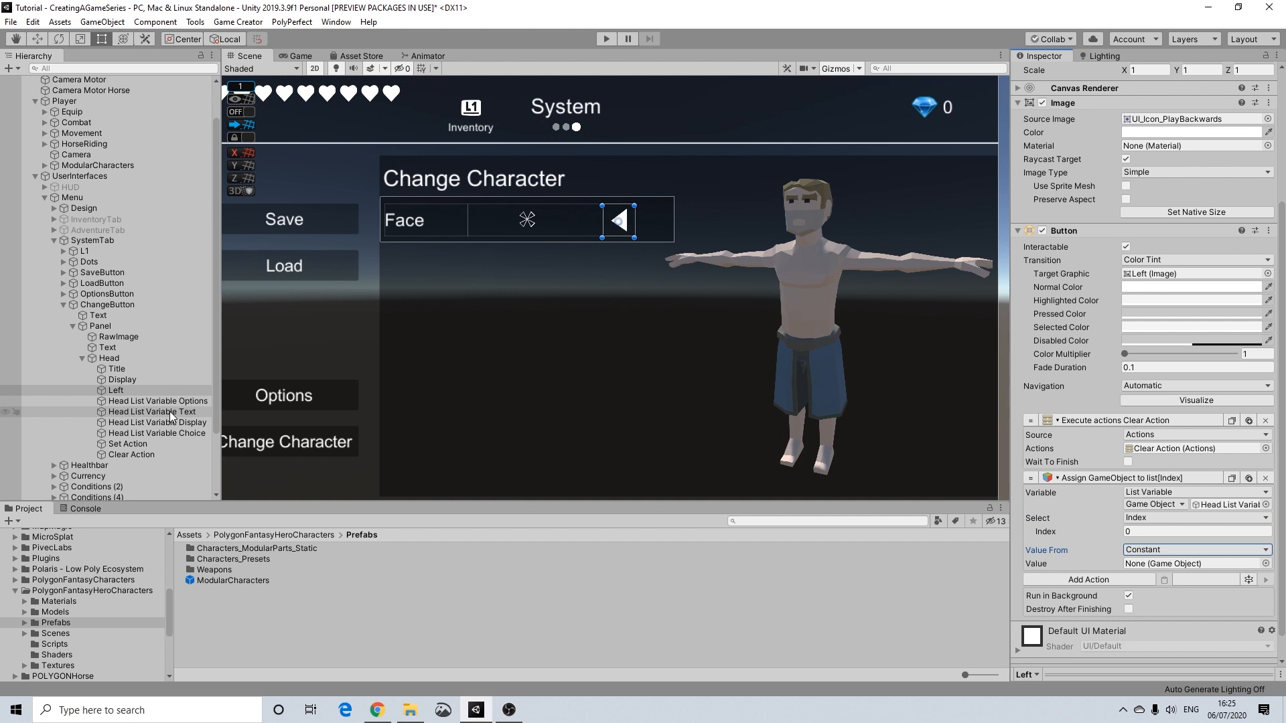
# Step: Take the GameObject action's value from a List Variable, using the Previous entry of Head List Variable Options
pyautogui.click(1142, 550)
pyautogui.click(1151, 637)
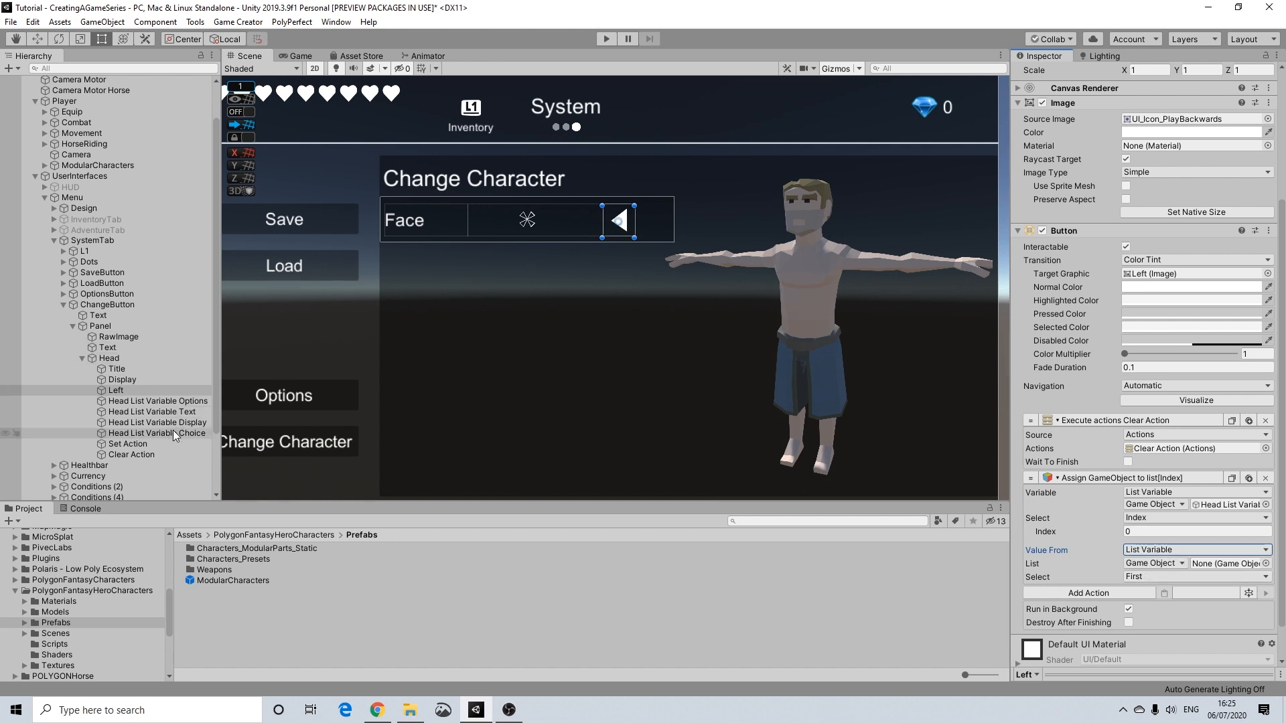
pyautogui.moveTo(191, 402); pyautogui.dragTo(1225, 565)
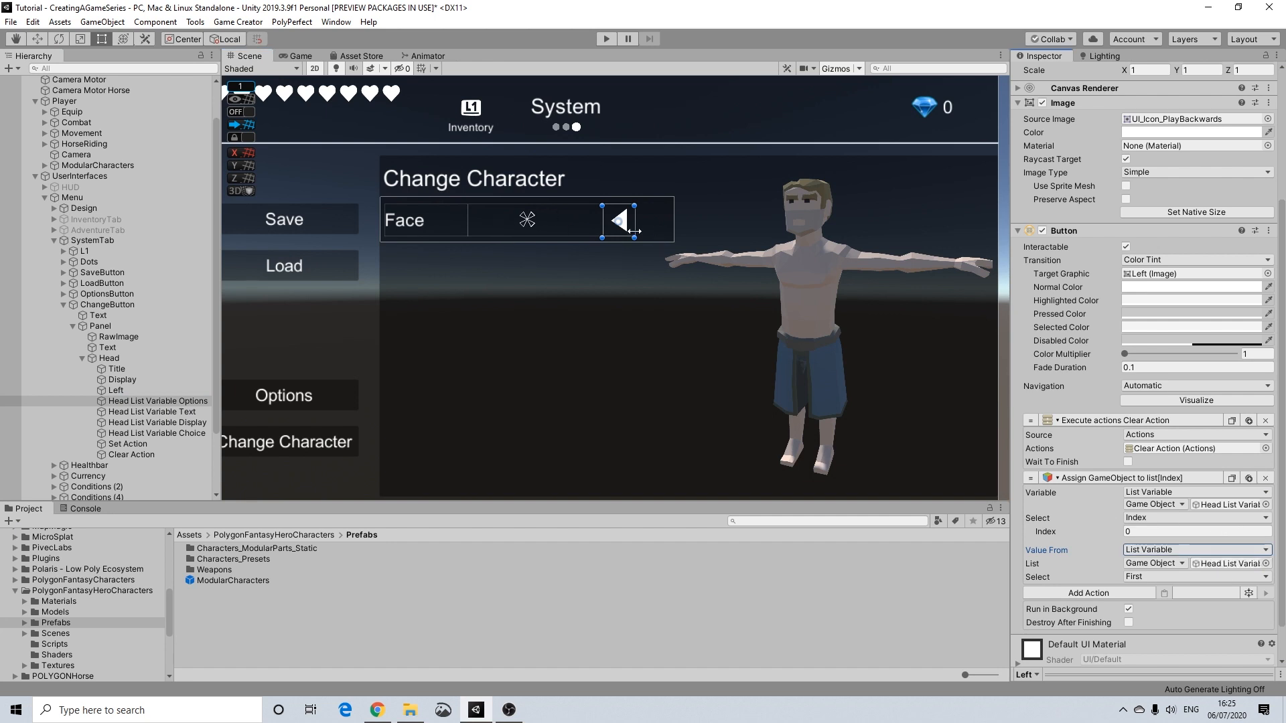
pyautogui.click(1131, 577)
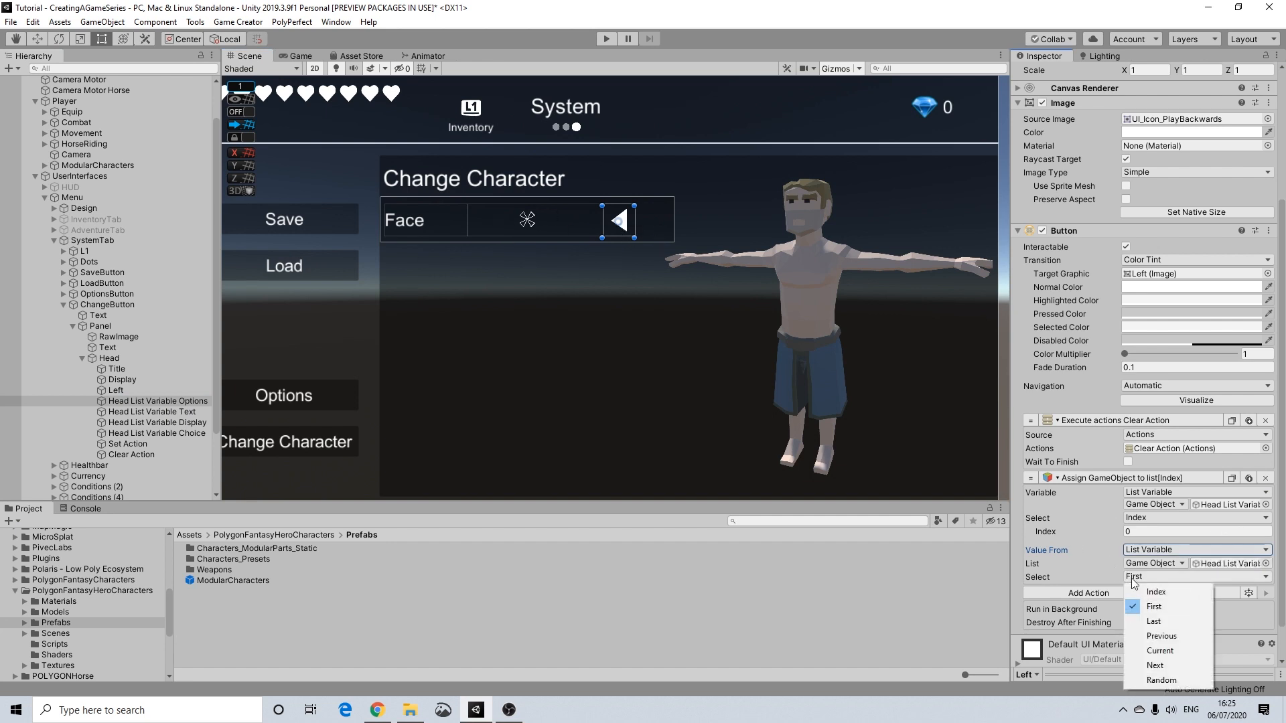
pyautogui.click(1161, 636)
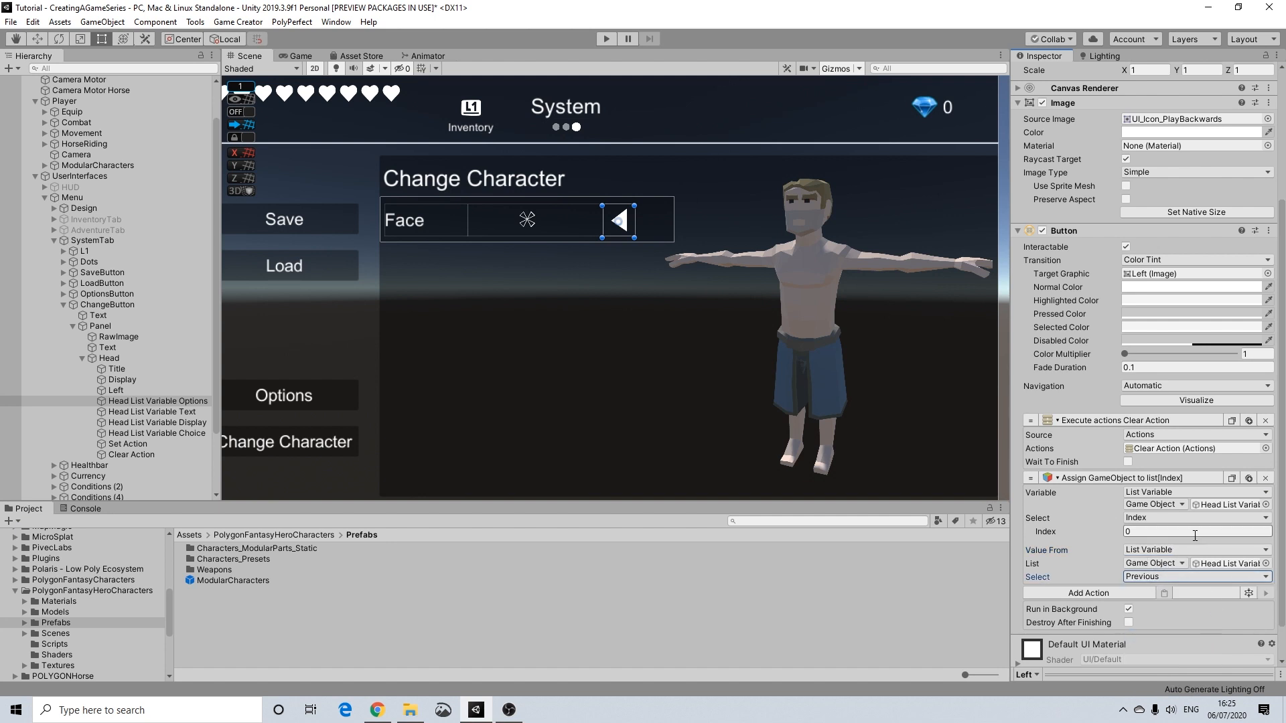
# Step: Add a Variable String action to the Left button and set its target variable type to List Variable
pyautogui.click(1080, 593)
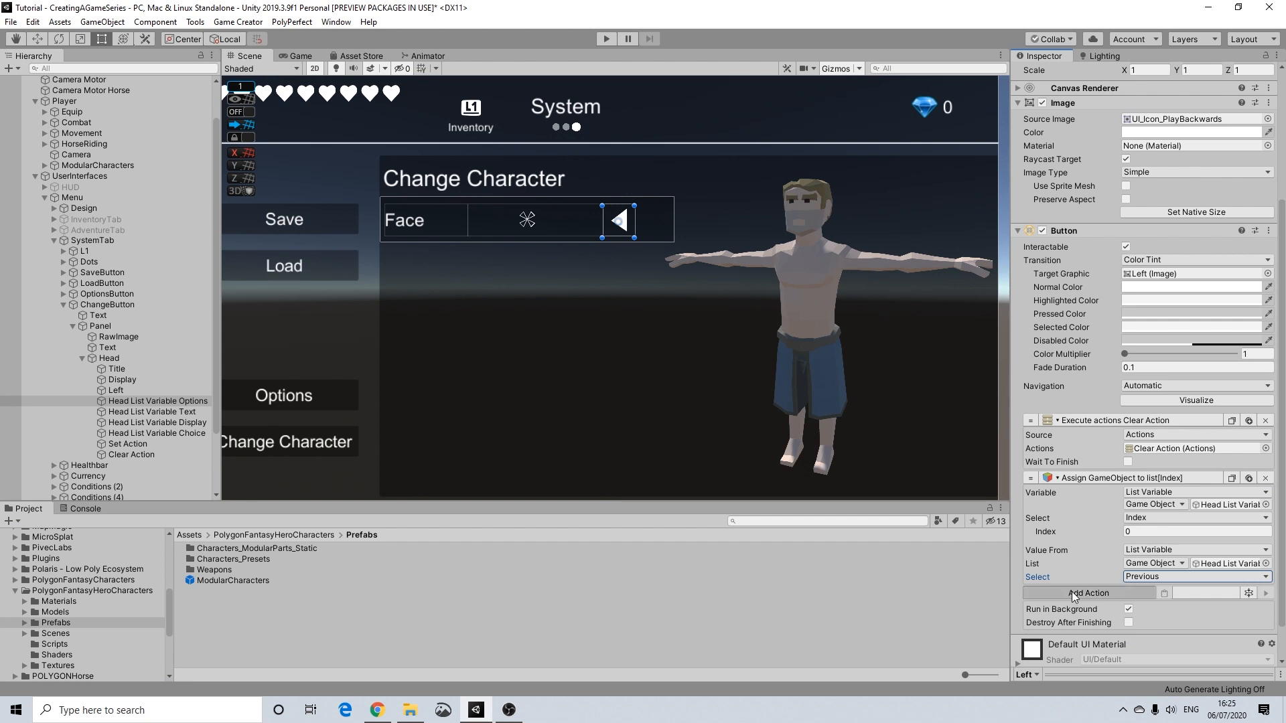
pyautogui.click(1063, 432)
pyautogui.scroll(-3, 1086, 503)
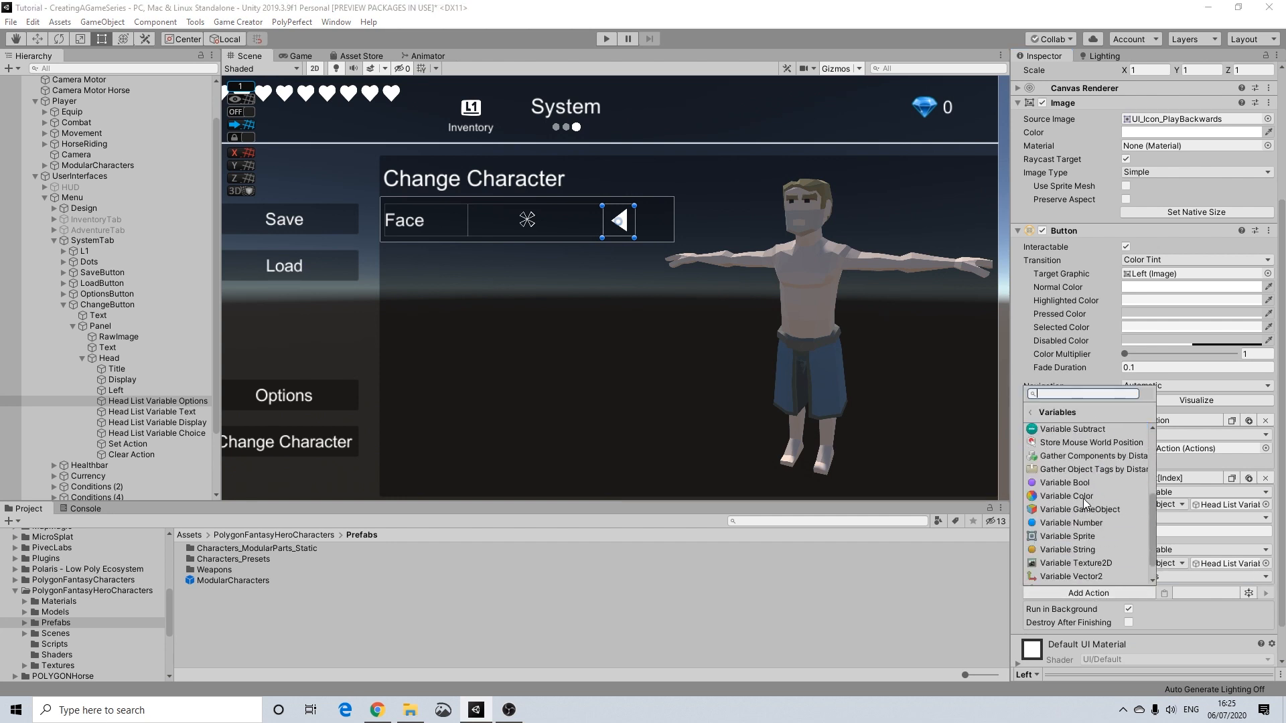
pyautogui.click(1066, 550)
pyautogui.scroll(-3, 1221, 524)
pyautogui.click(1132, 493)
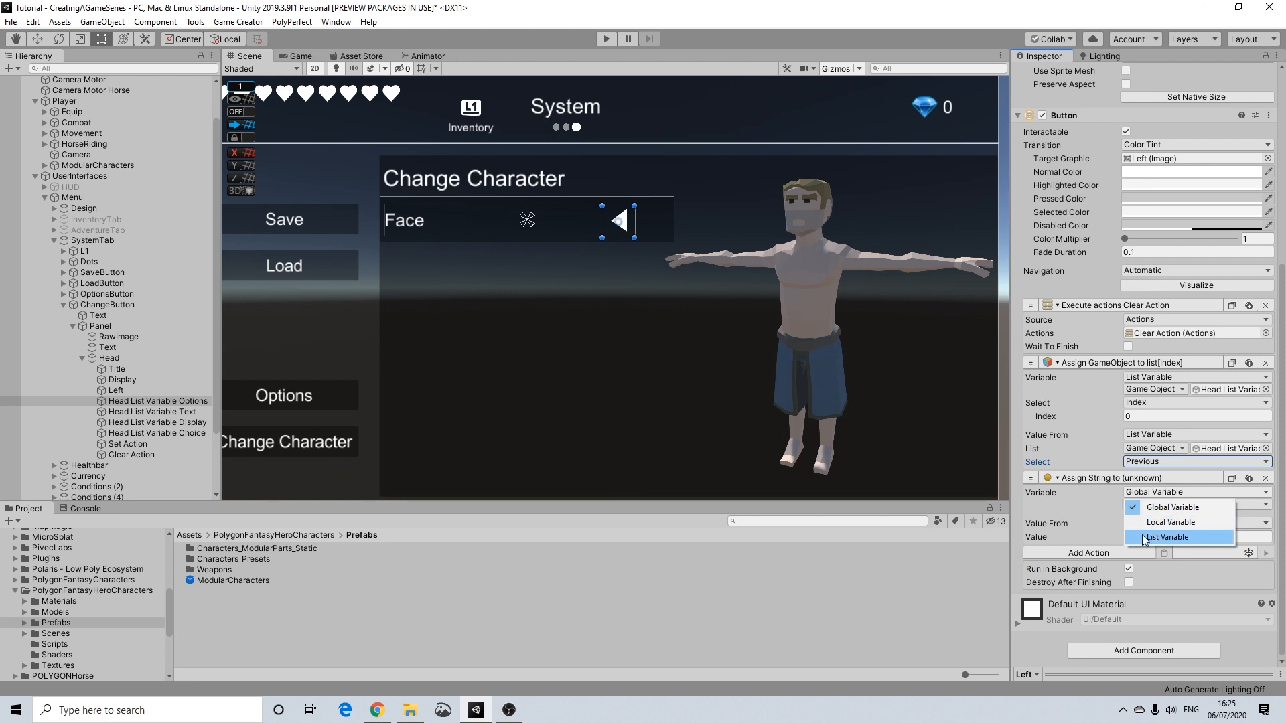
pyautogui.click(1166, 537)
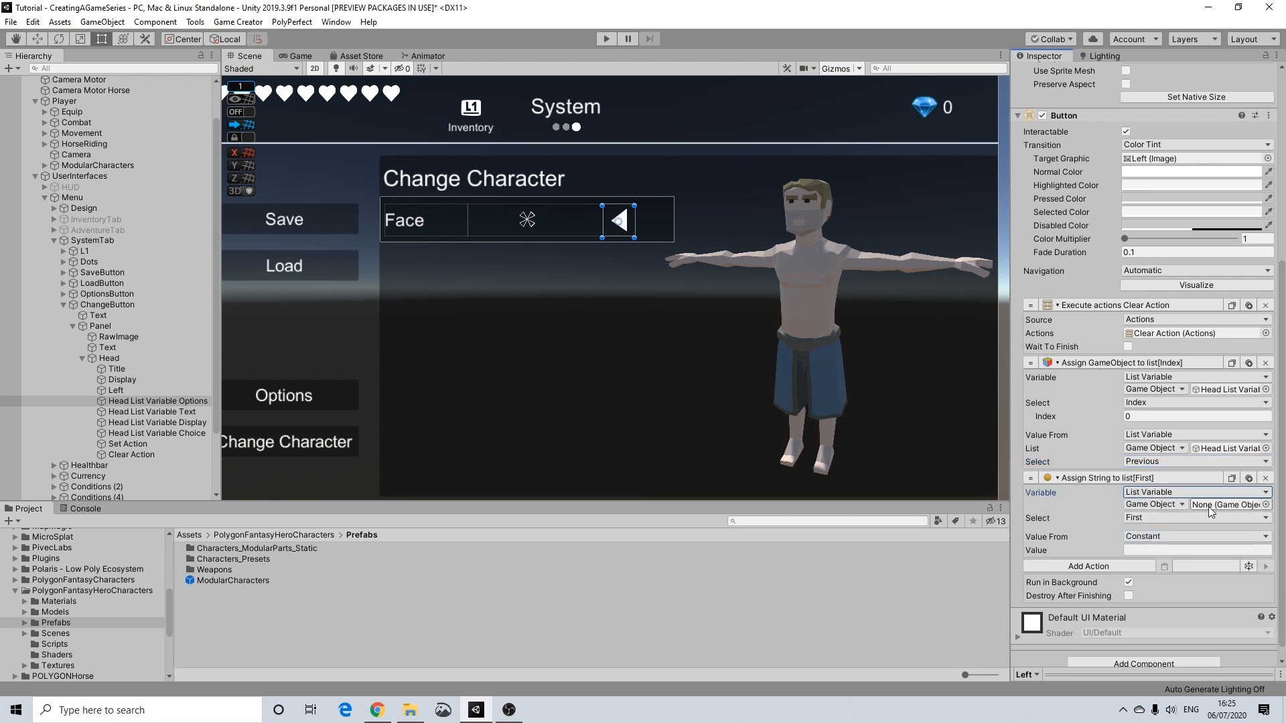
# Step: Make the String action select its target entry by Index and assign Head List Variable Display as the target list
pyautogui.click(1131, 519)
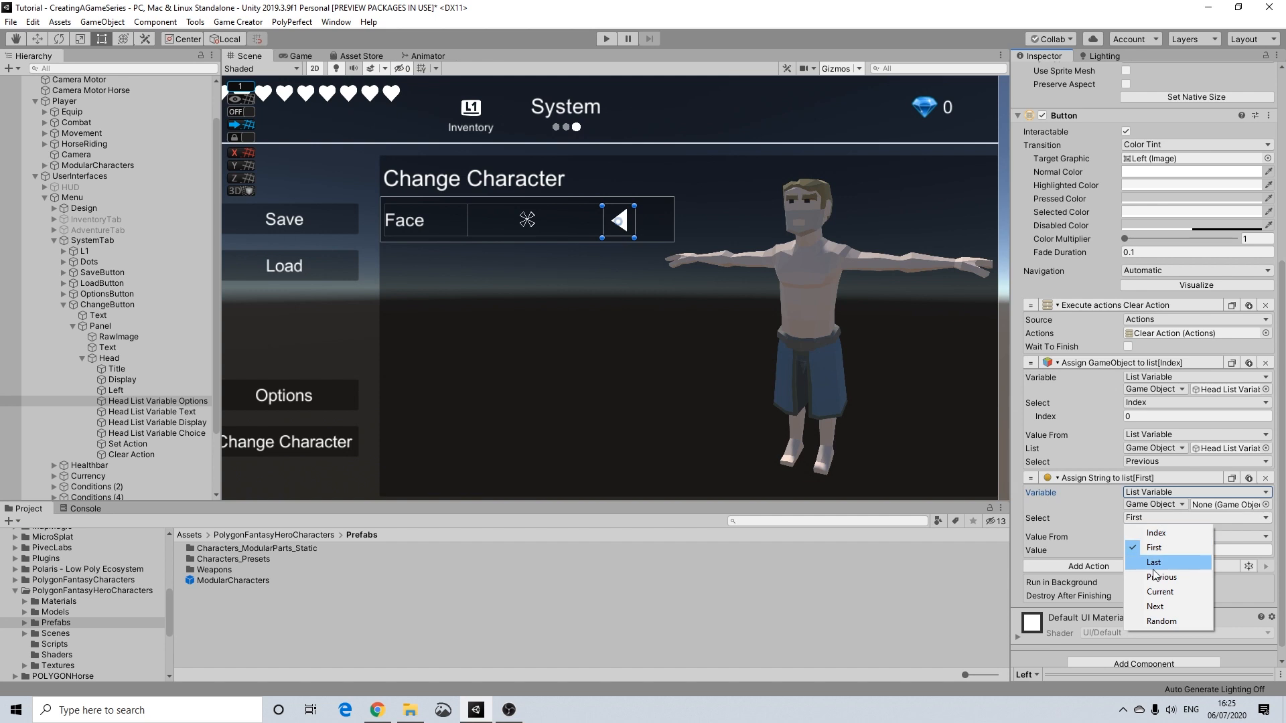
pyautogui.click(1156, 533)
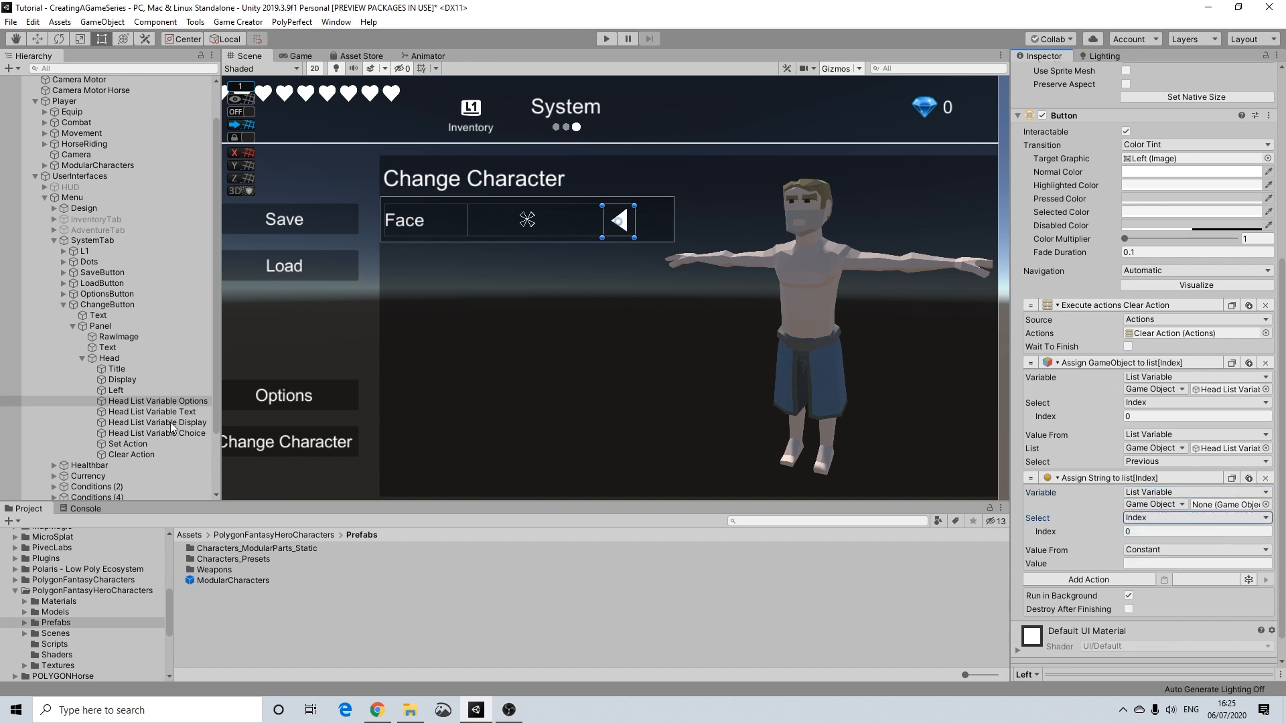
pyautogui.moveTo(115, 390); pyautogui.dragTo(1213, 516)
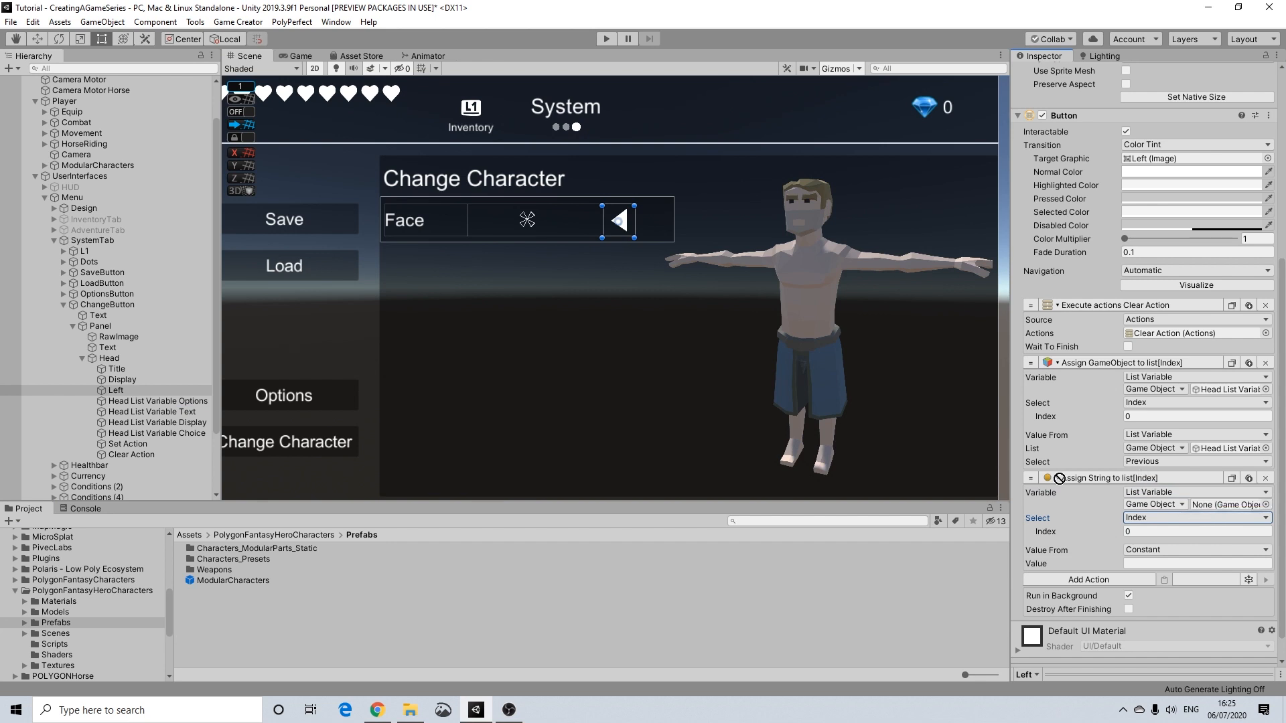
pyautogui.moveTo(182, 426); pyautogui.dragTo(1220, 505)
# Step: Take the String action's value from a List Variable, using the Previous entry of Head List Variable Text
pyautogui.click(1138, 549)
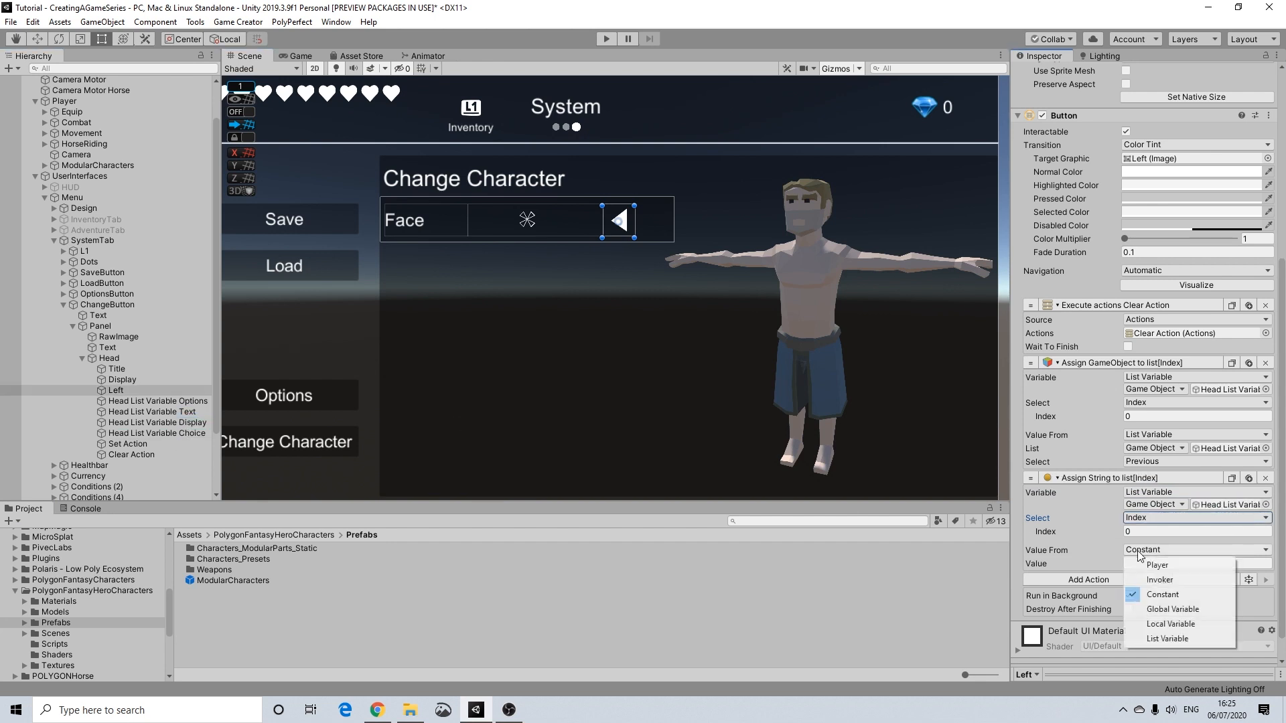
pyautogui.click(1171, 633)
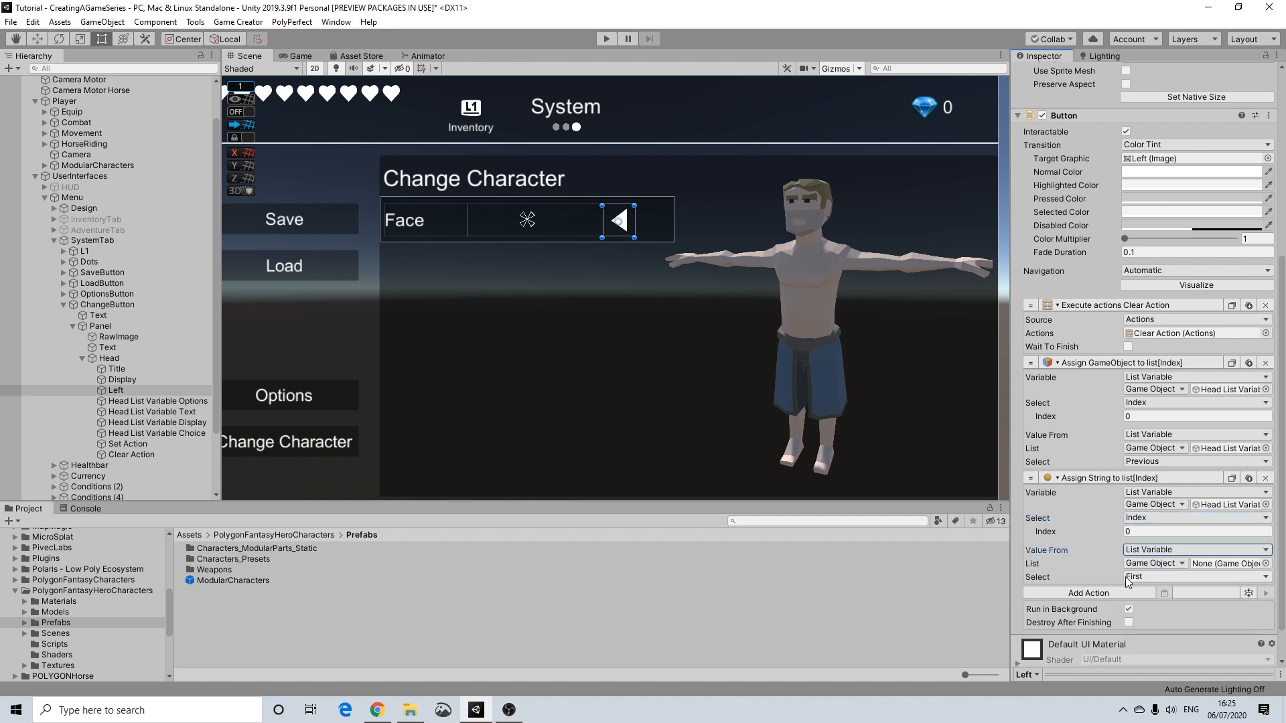
pyautogui.click(1134, 577)
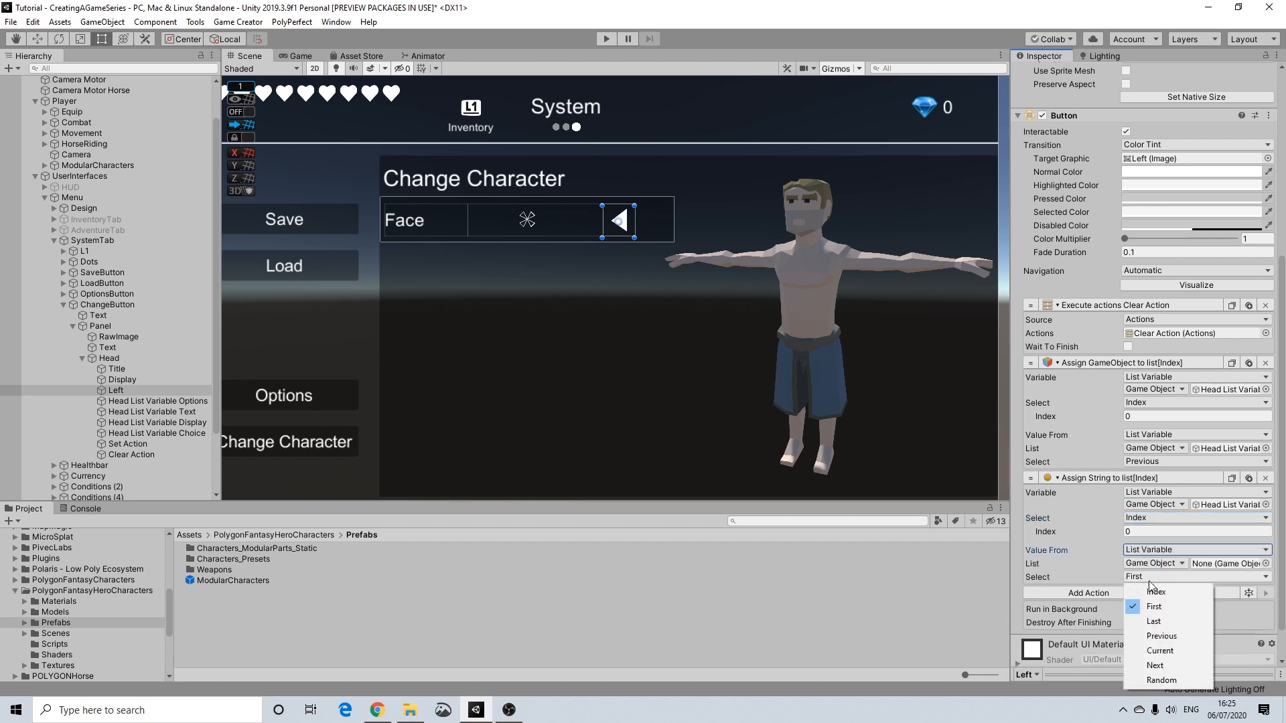
pyautogui.click(1153, 631)
pyautogui.moveTo(178, 413); pyautogui.dragTo(1210, 567)
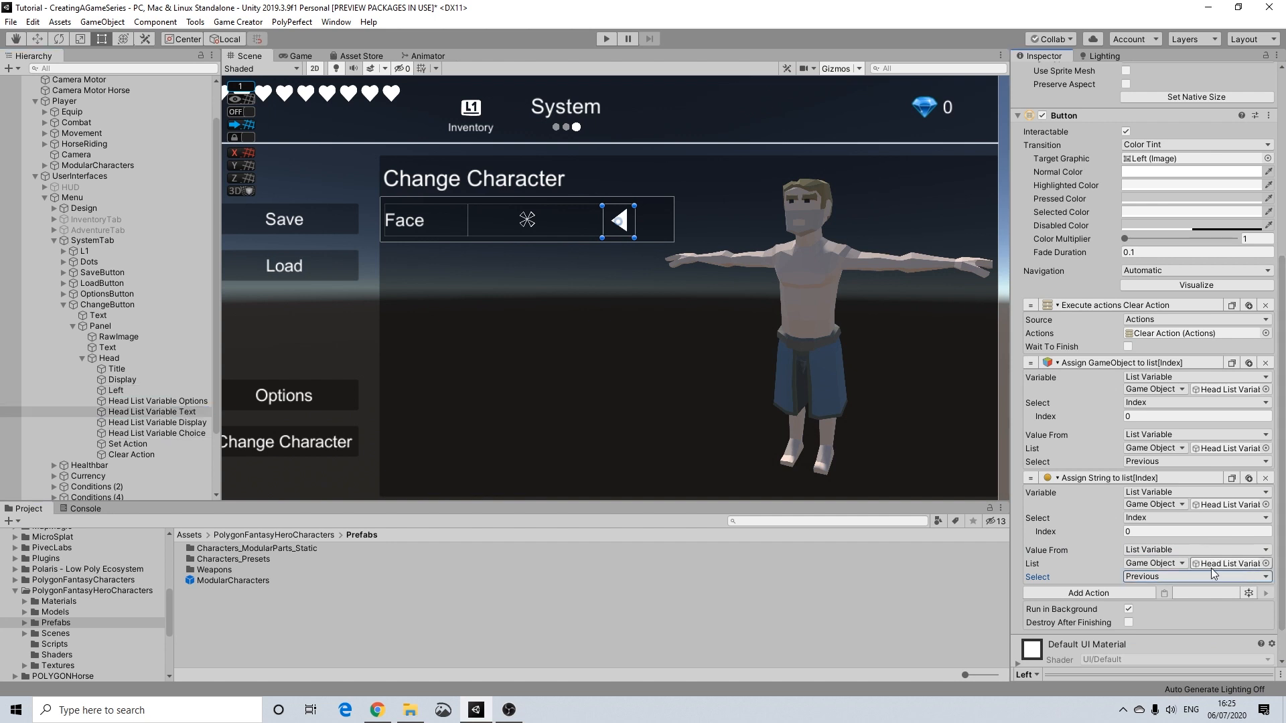
# Step: Add an Execute Actions action to the end of the Left button's action list and assign Set Action to it
pyautogui.click(1073, 592)
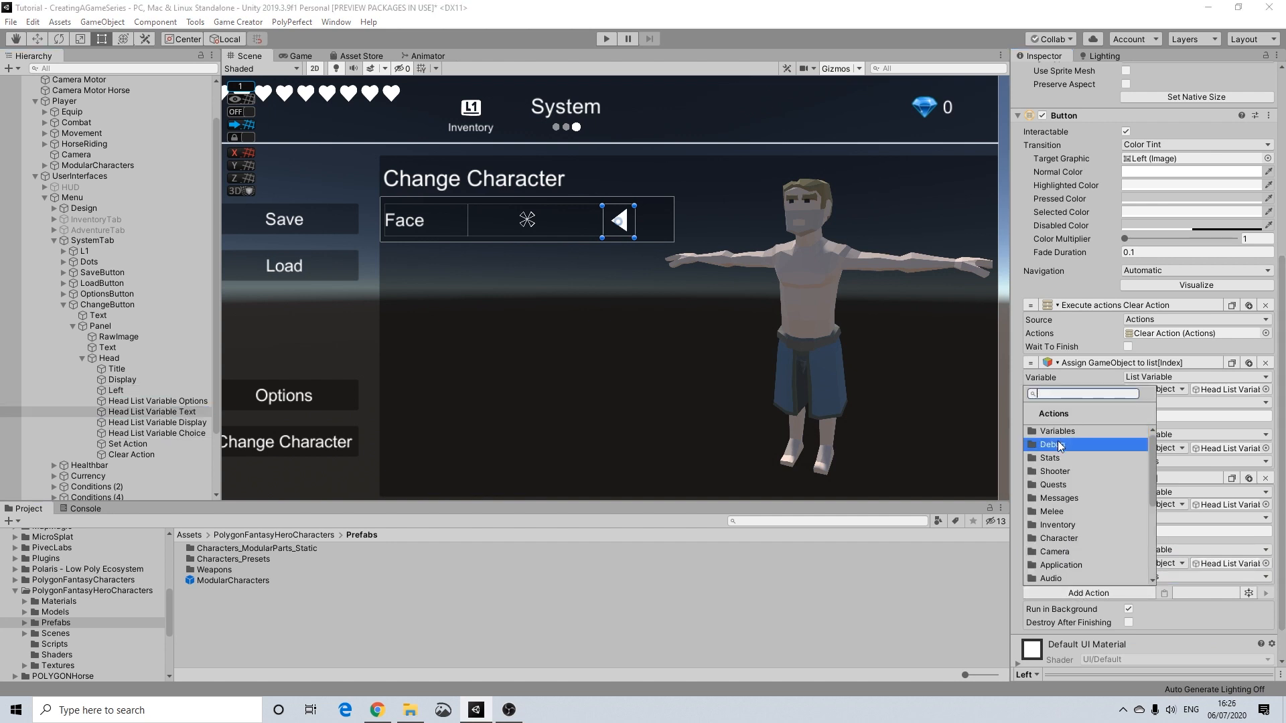
pyautogui.write('rc')
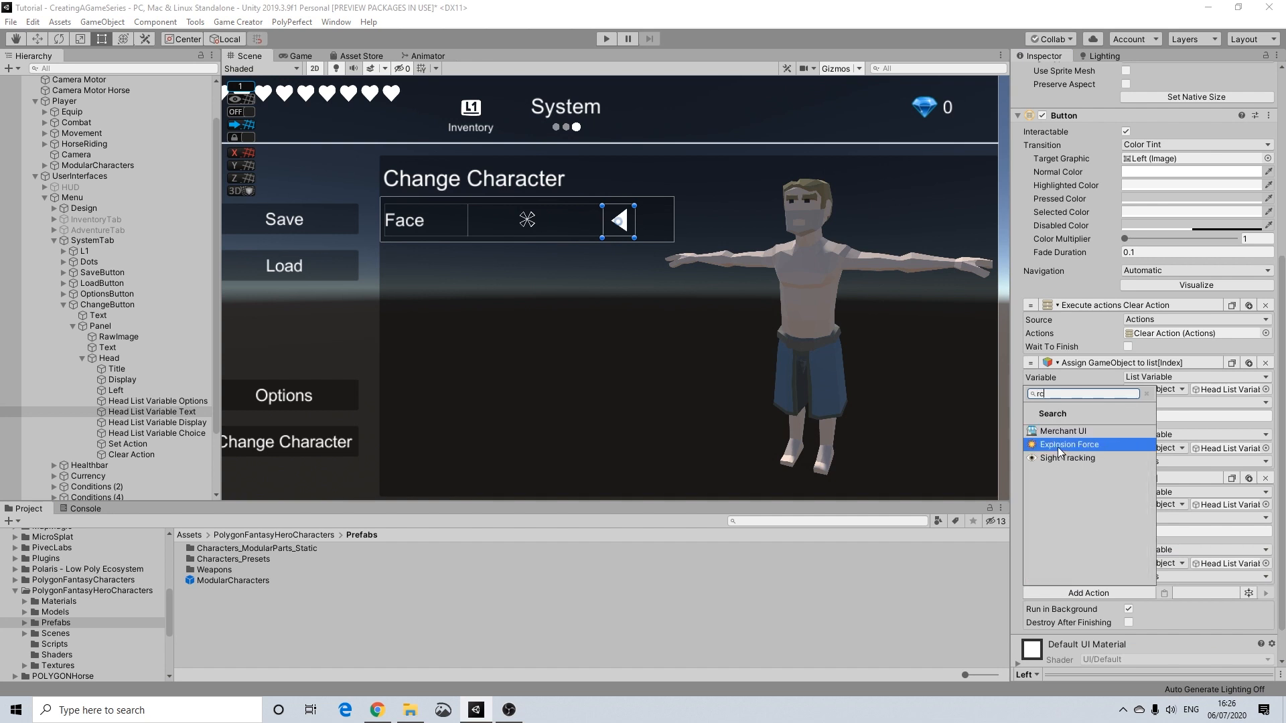
pyautogui.press('BackSpace')
pyautogui.press('BackSpace')
pyautogui.write('exe')
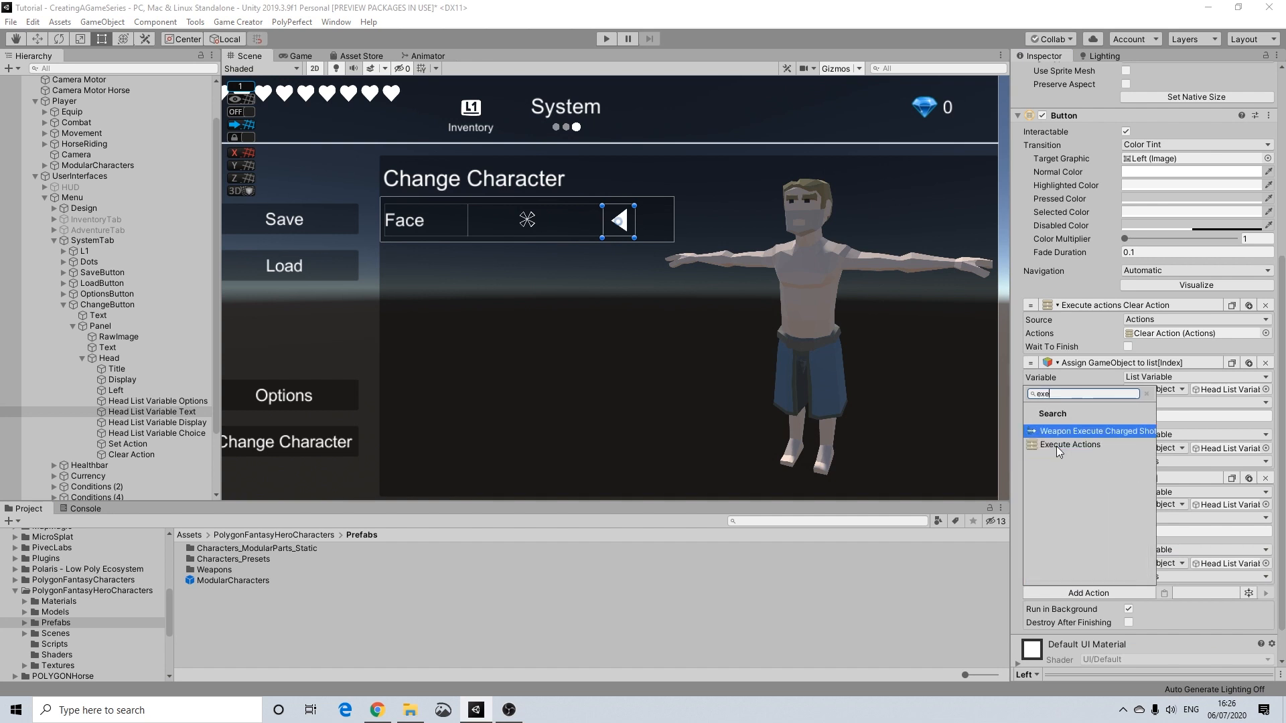
pyautogui.click(1057, 447)
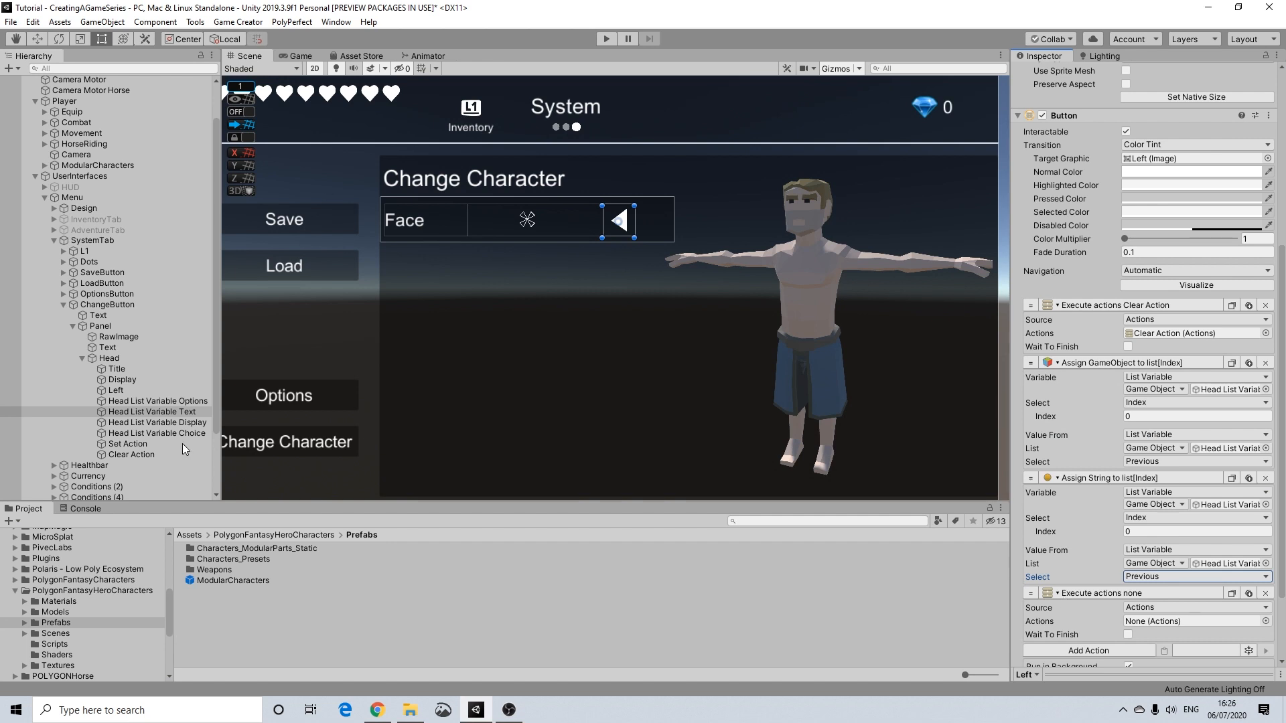
pyautogui.moveTo(138, 445); pyautogui.dragTo(1147, 630)
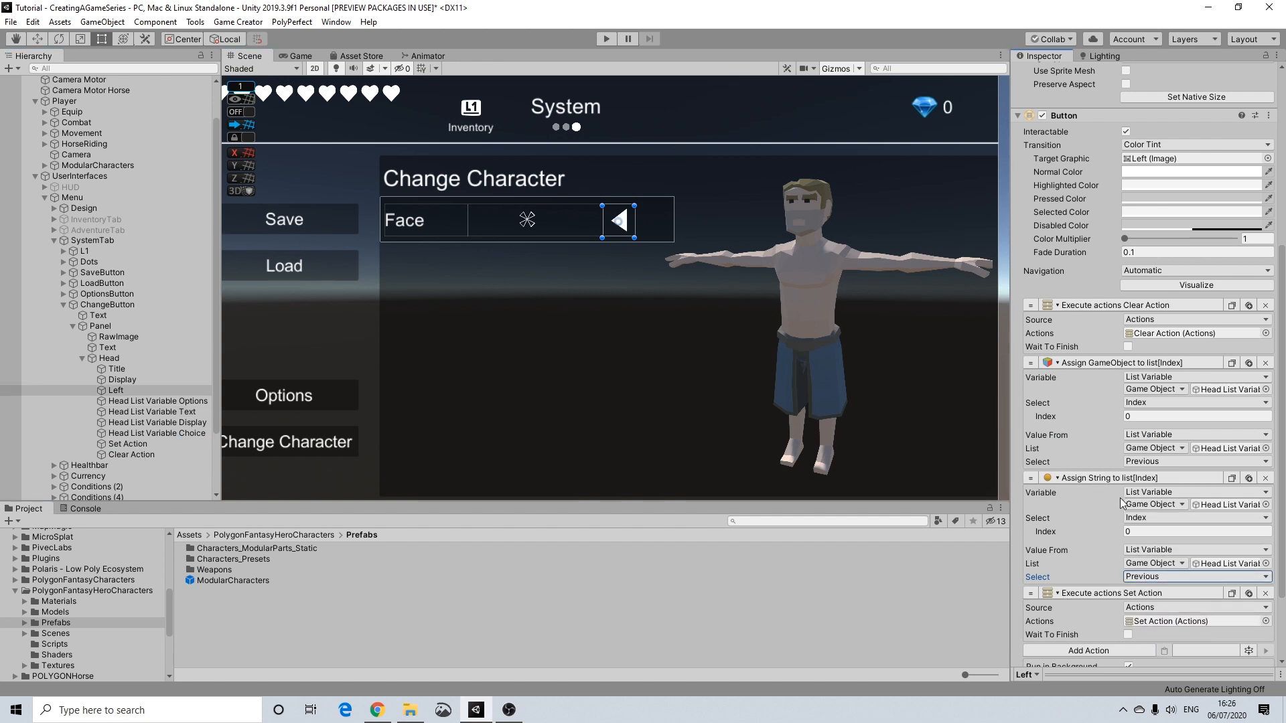
pyautogui.scroll(-3, 1082, 508)
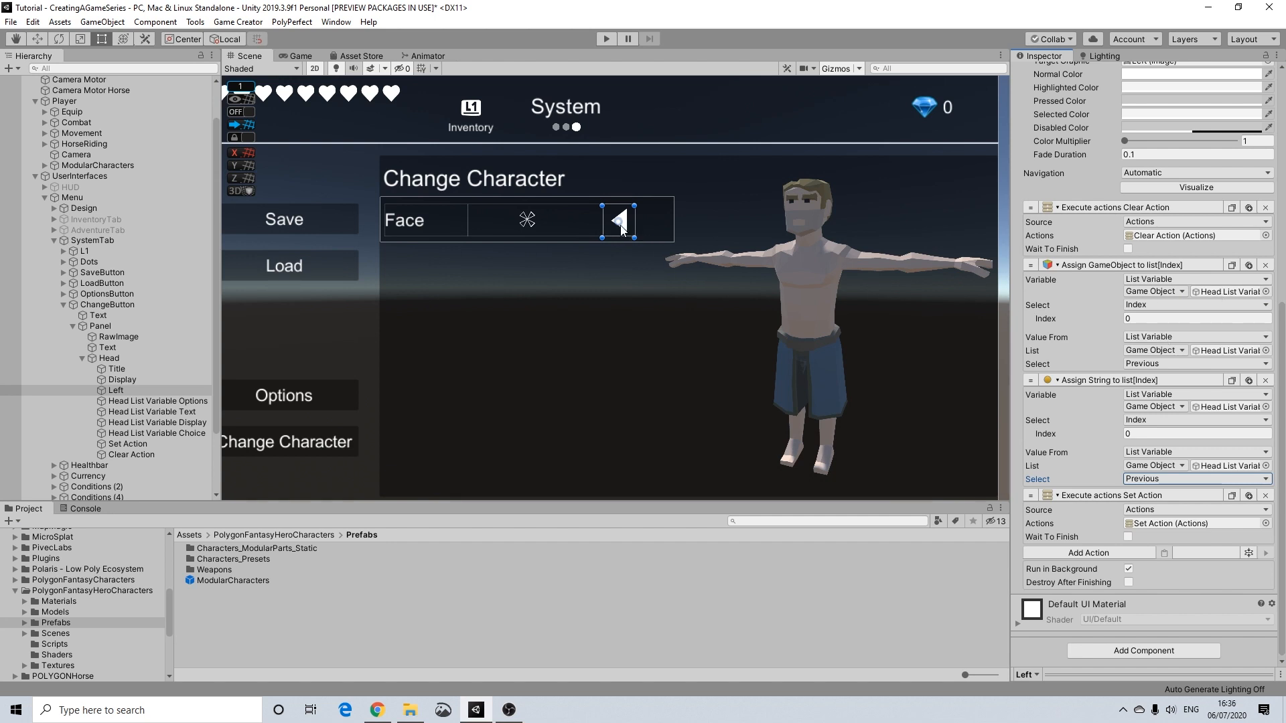
# Step: Duplicate the Left button, place the copy directly below Left in the Head group, and rename it Right
pyautogui.click(113, 392)
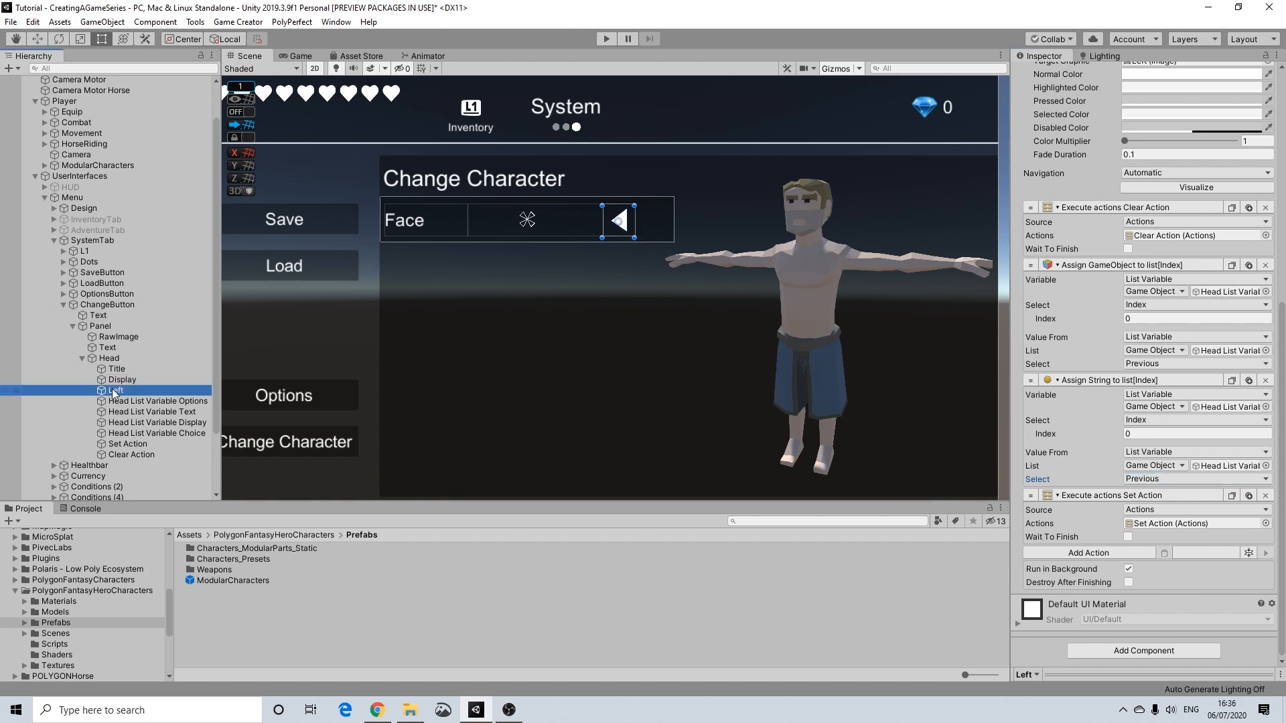
pyautogui.hotkey('ctrl', 'd')
pyautogui.moveTo(121, 467); pyautogui.dragTo(123, 400)
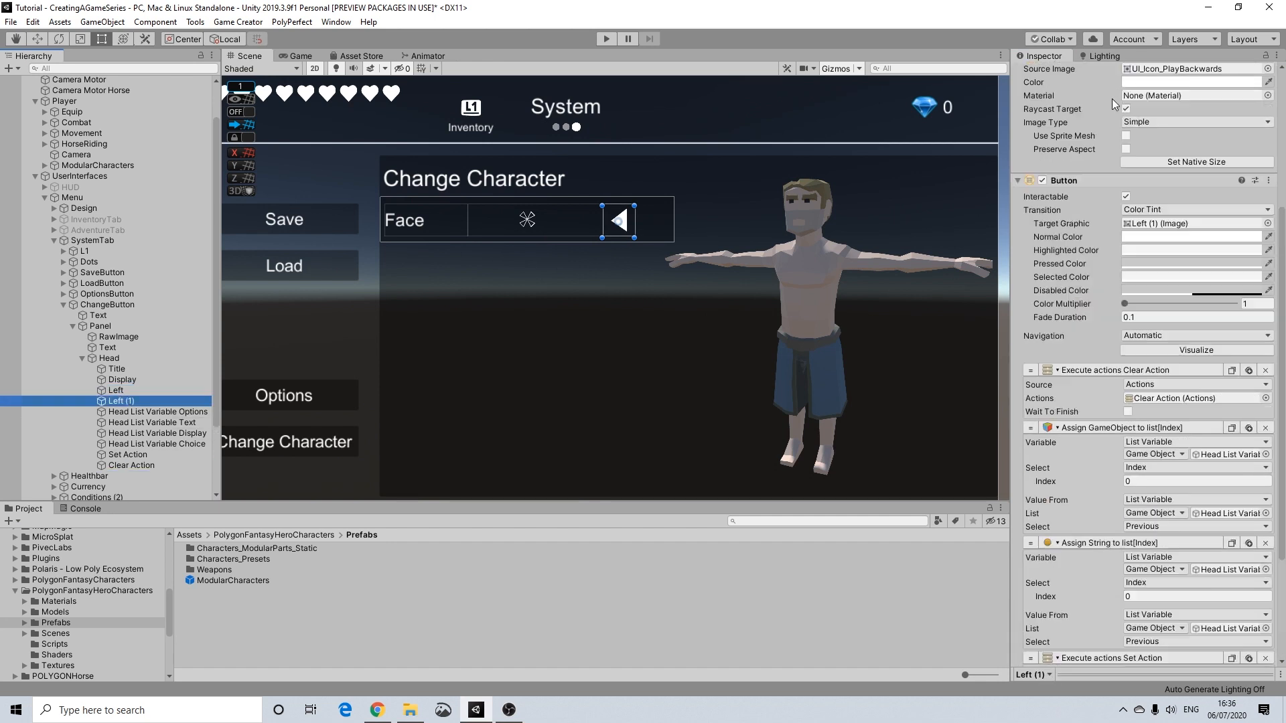
pyautogui.scroll(8, 1138, 94)
pyautogui.click(1086, 73)
pyautogui.write('Right')
pyautogui.press('Return')
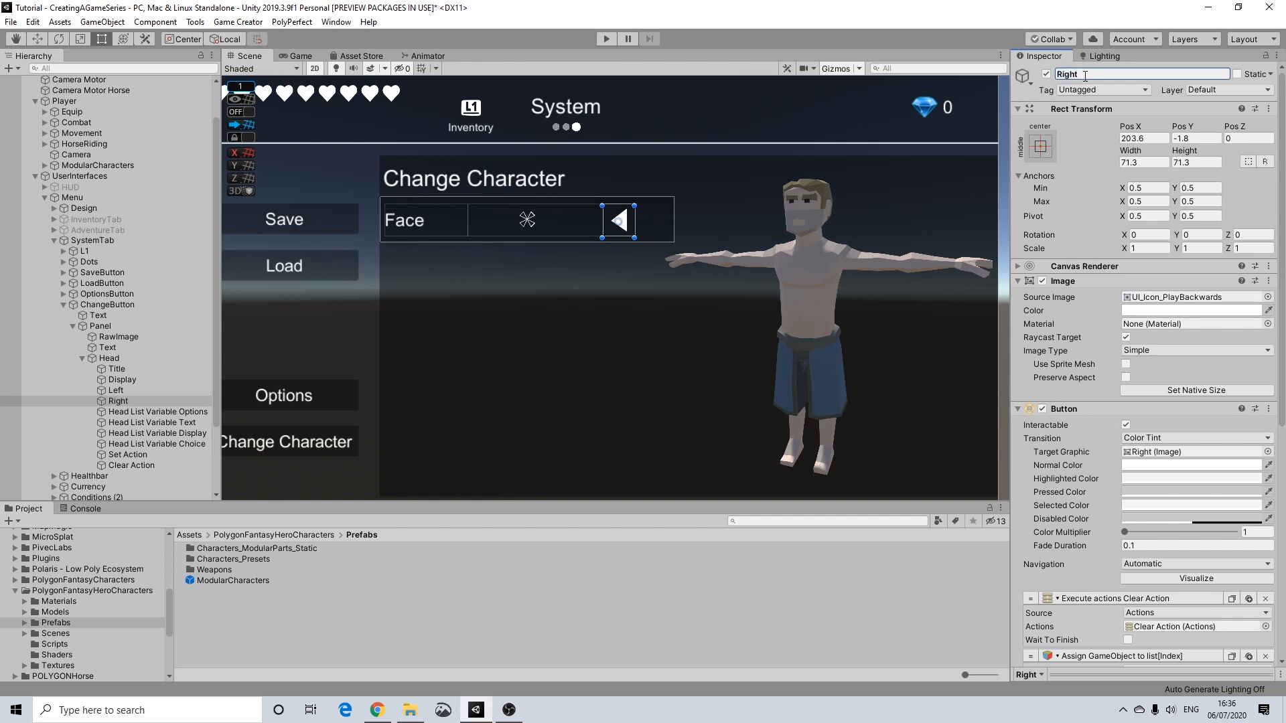
# Step: Set the Right button's source image to UI_Icon_Play and move it beside the left arrow, at about Pos X 274.9
pyautogui.click(1267, 296)
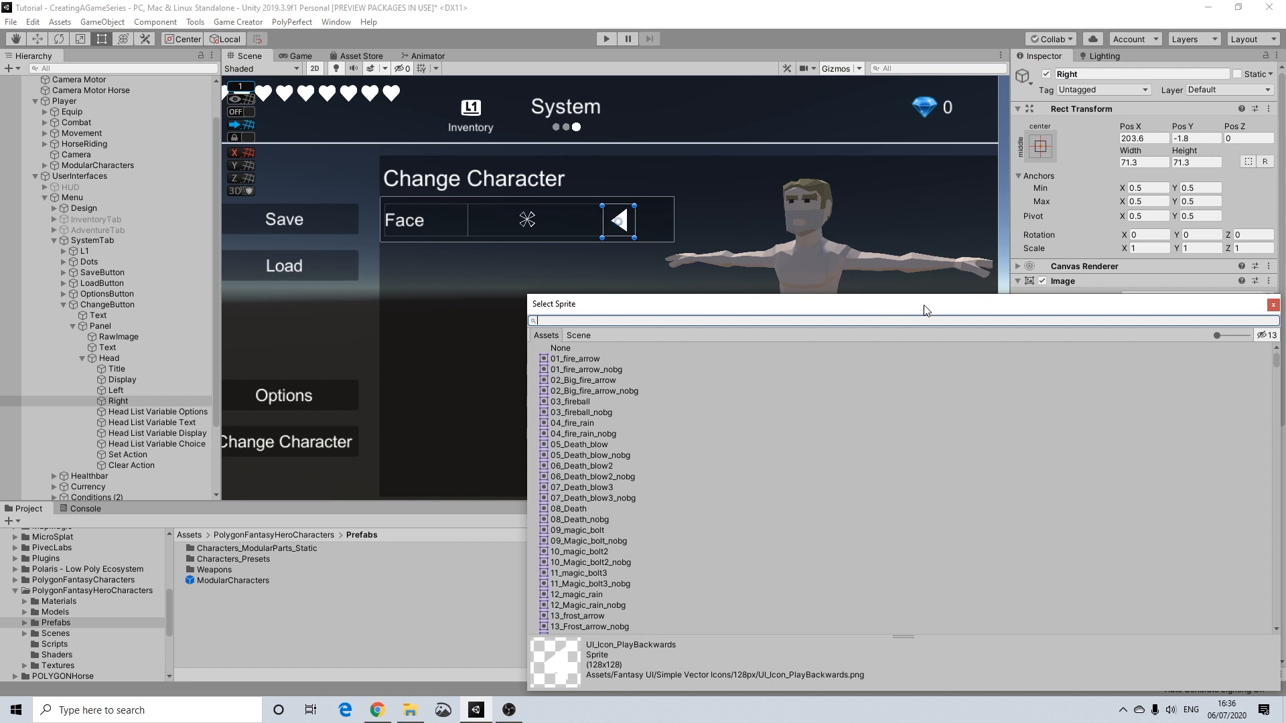
pyautogui.moveTo(922, 305); pyautogui.dragTo(812, 295)
pyautogui.click(1164, 299)
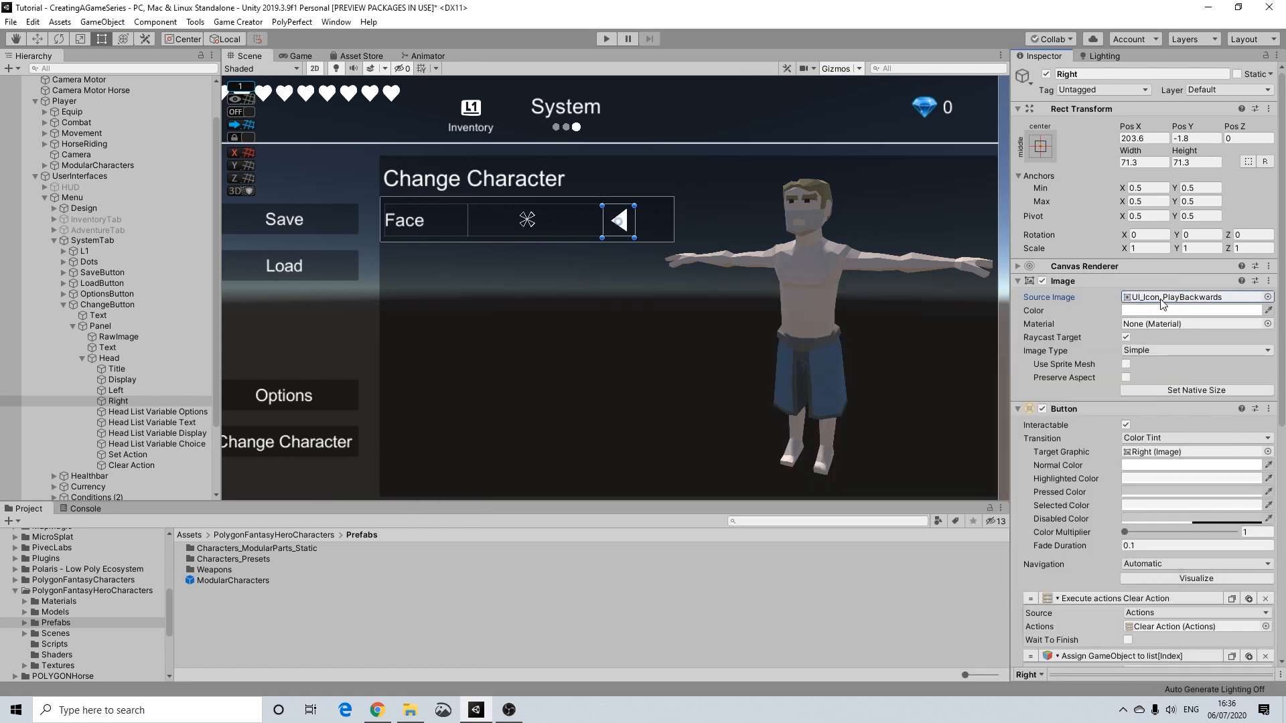
pyautogui.moveTo(271, 596); pyautogui.dragTo(1180, 306)
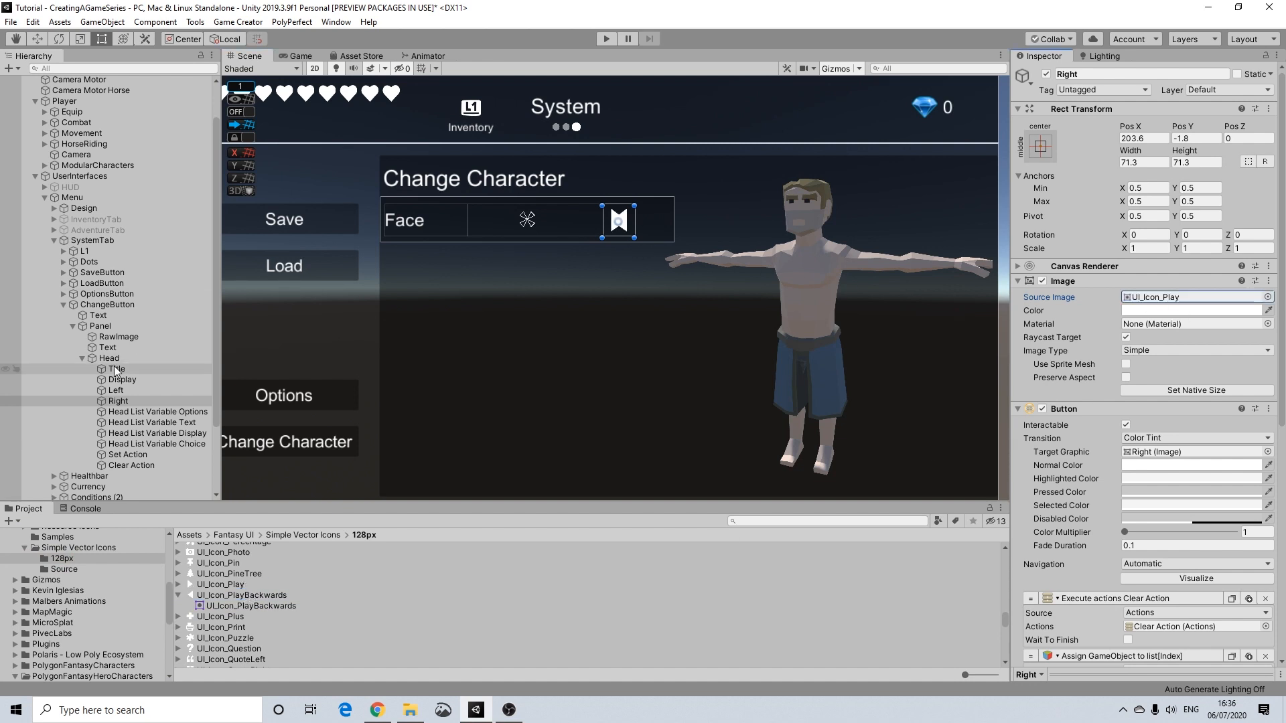
pyautogui.moveTo(621, 224); pyautogui.dragTo(647, 226)
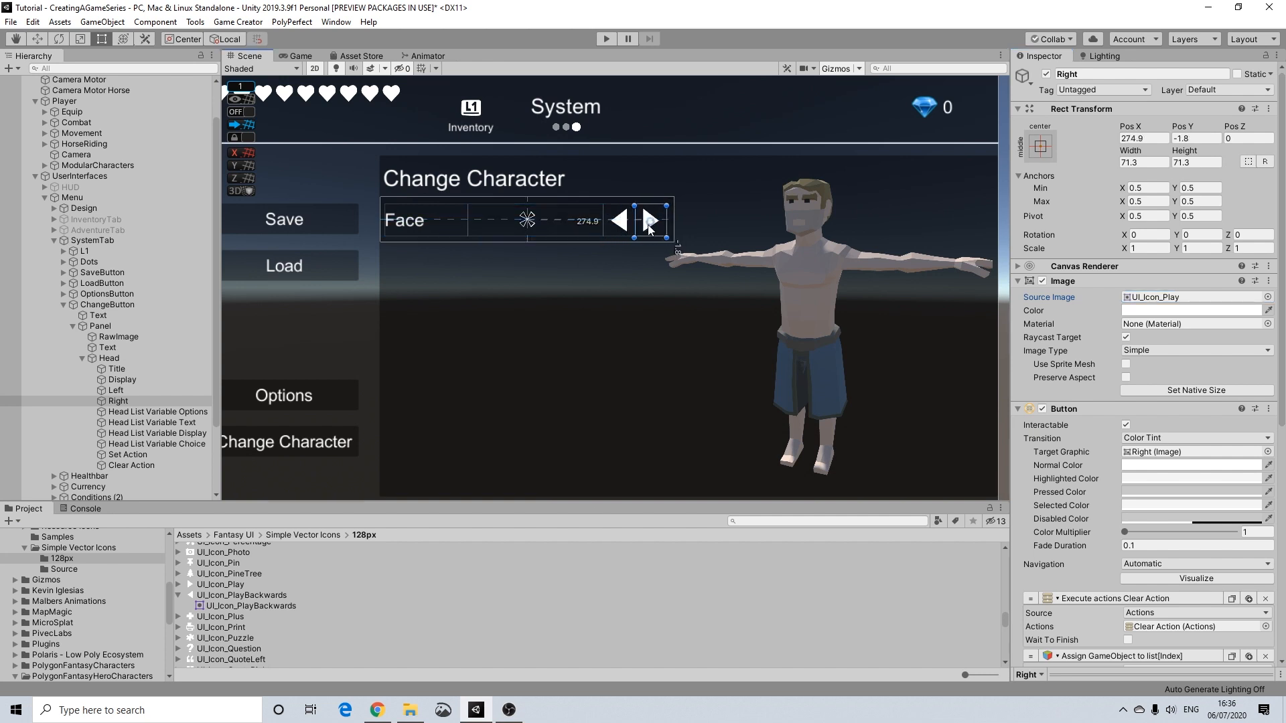
pyautogui.click(1003, 110)
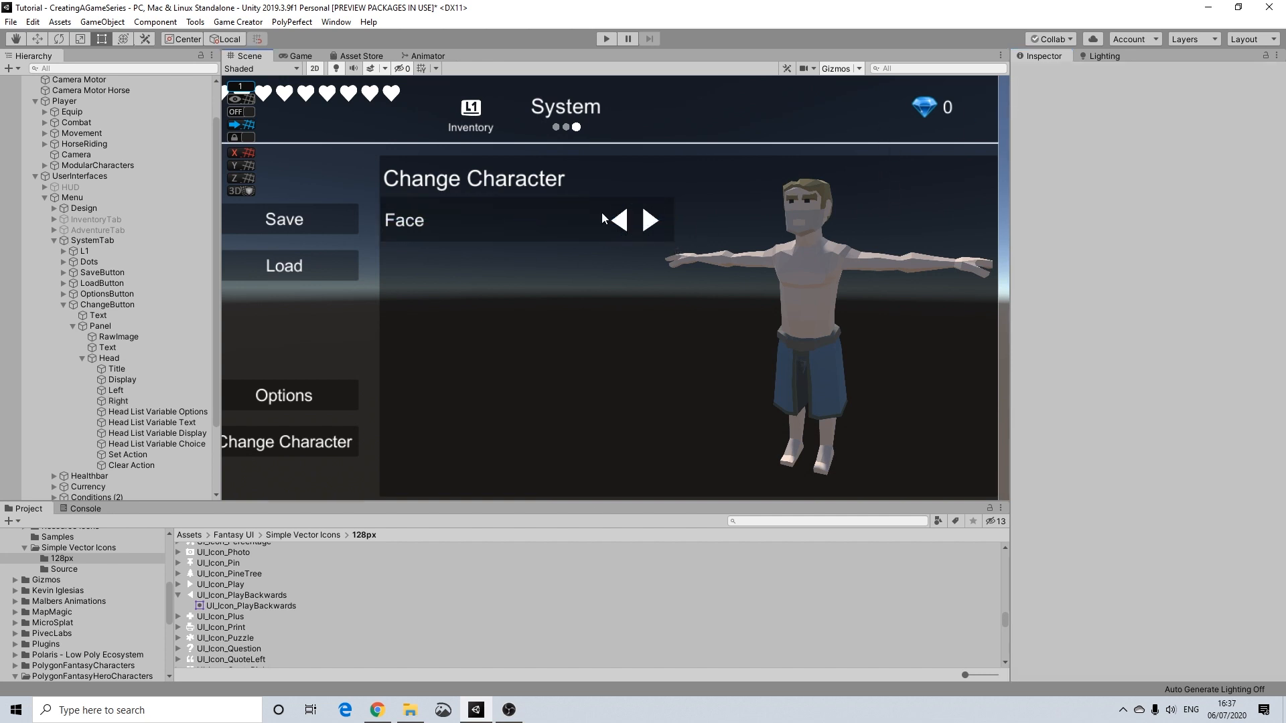
# Step: Make the Right button's GameObject and String actions take the Next entry from their source lists, and compare with the Left button
pyautogui.click(656, 225)
pyautogui.scroll(-10, 1192, 469)
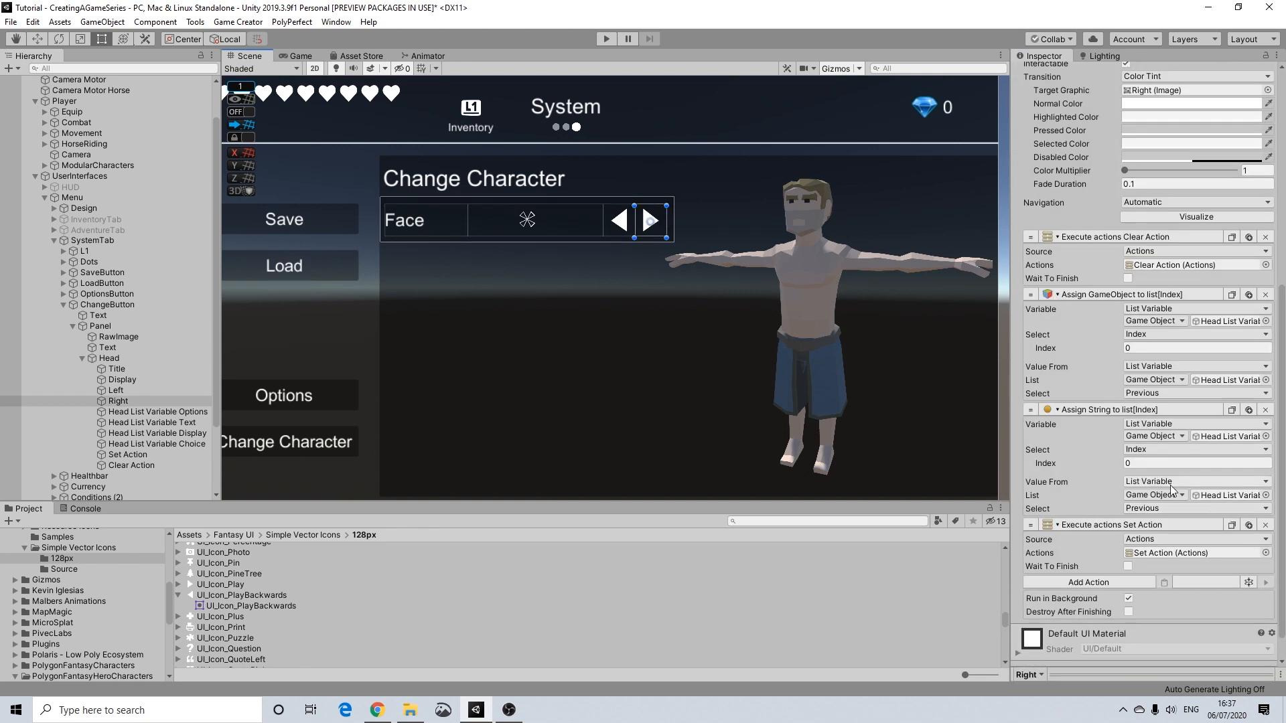
pyautogui.click(1151, 396)
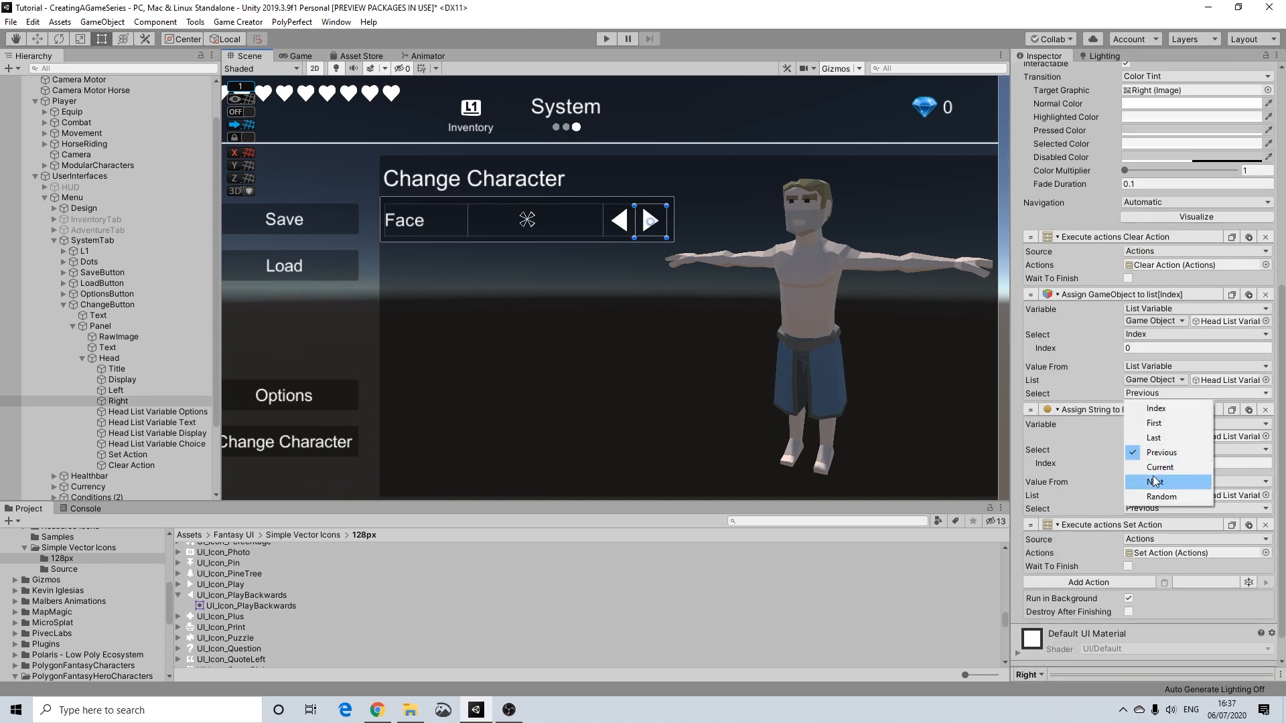
pyautogui.click(1154, 493)
pyautogui.click(1152, 508)
pyautogui.click(1154, 596)
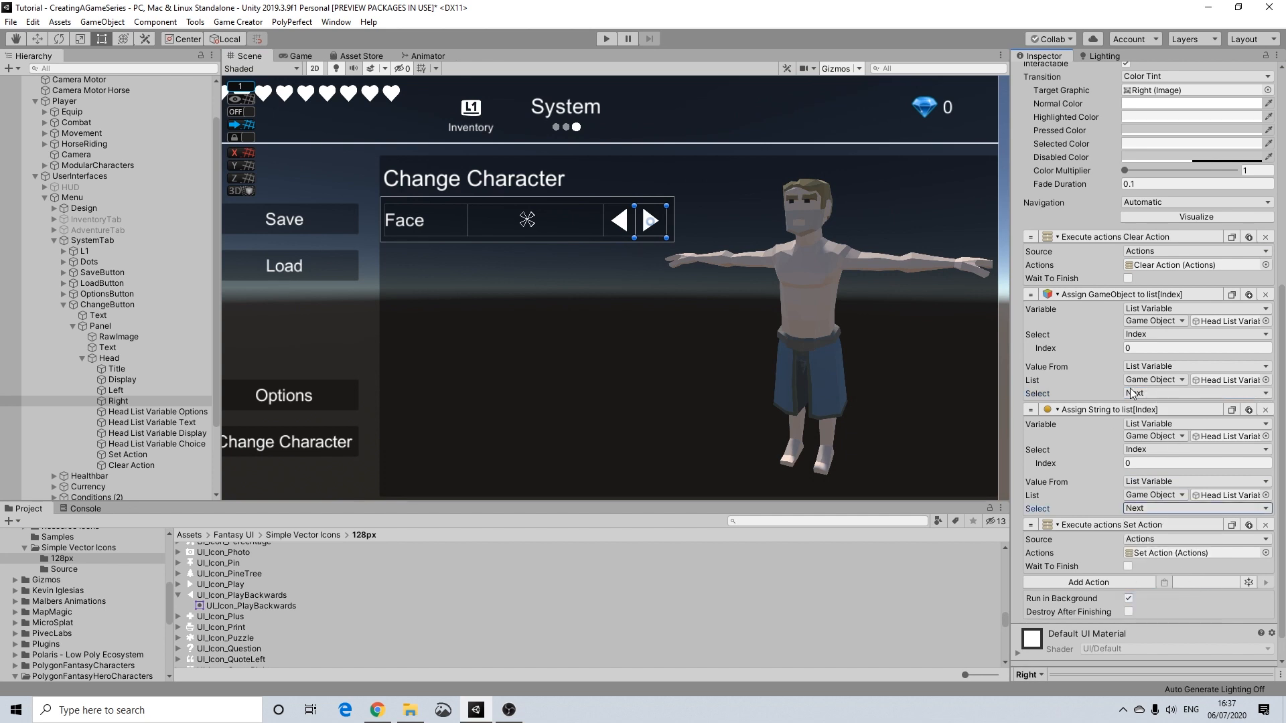
pyautogui.click(621, 235)
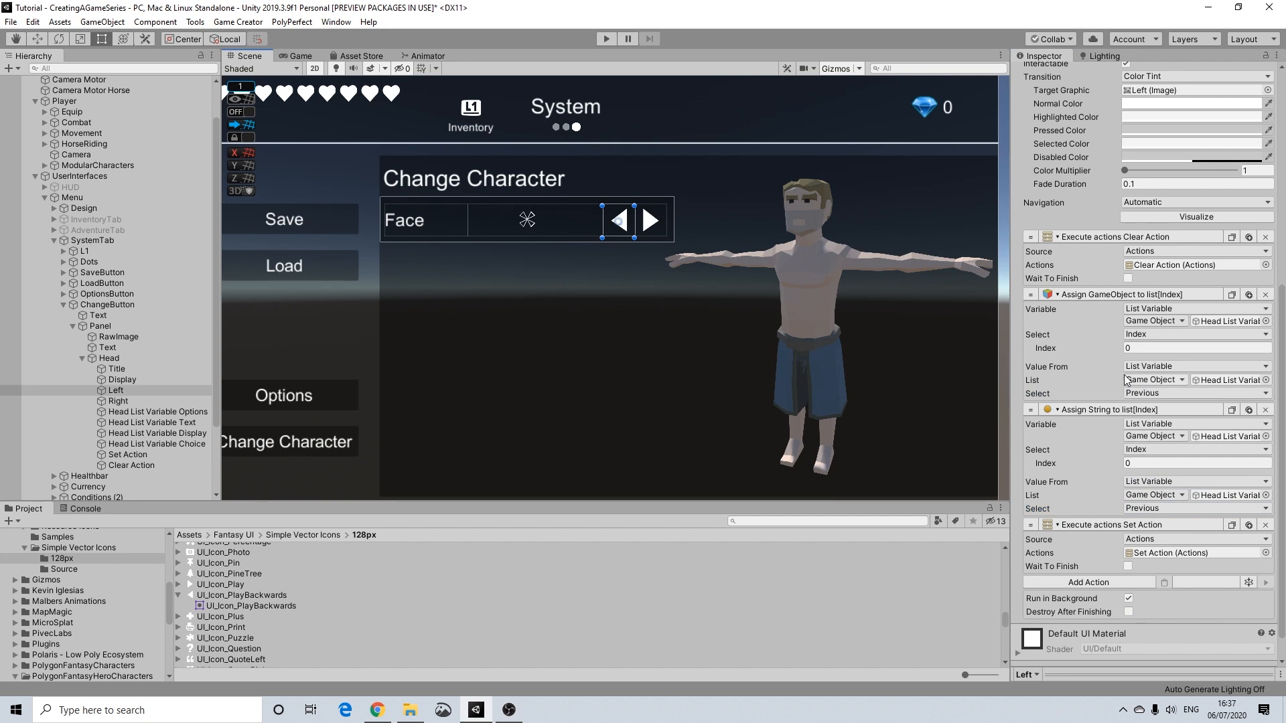
pyautogui.scroll(1, 608, 253)
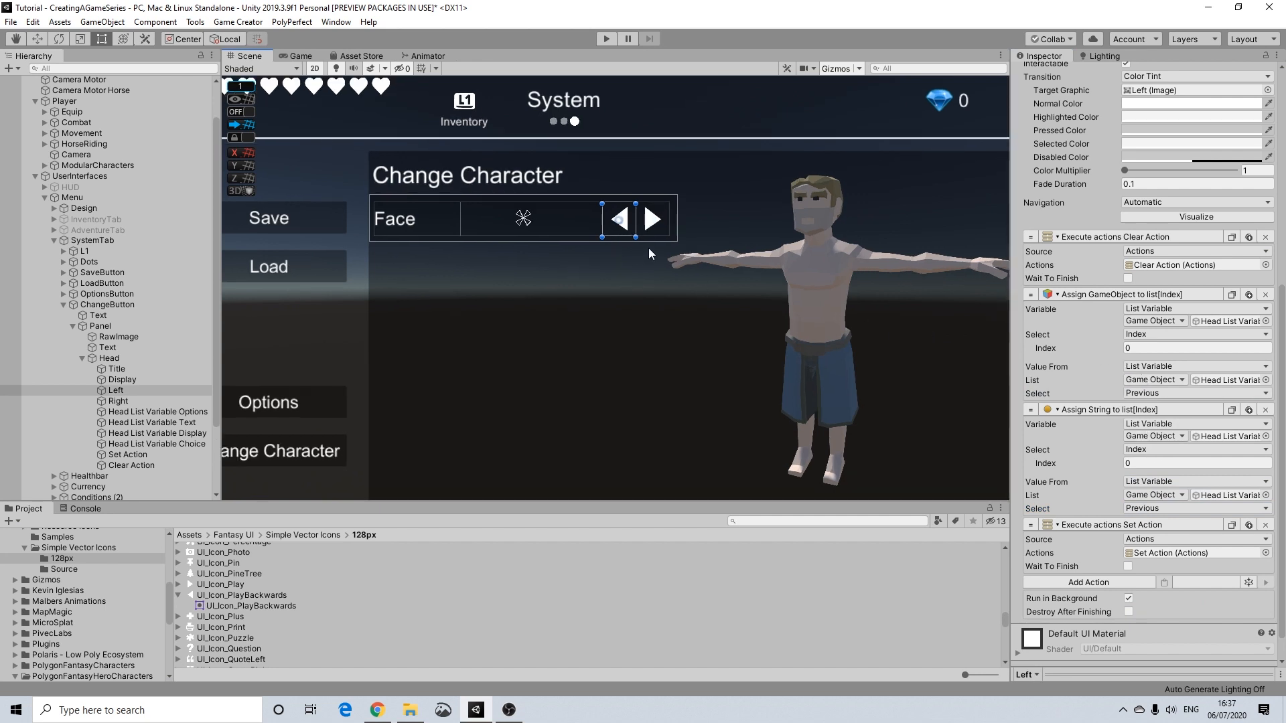
# Step: Add eleven empty Game Object items, Item 0 to Item 10, to Head List Variable Options
pyautogui.click(147, 422)
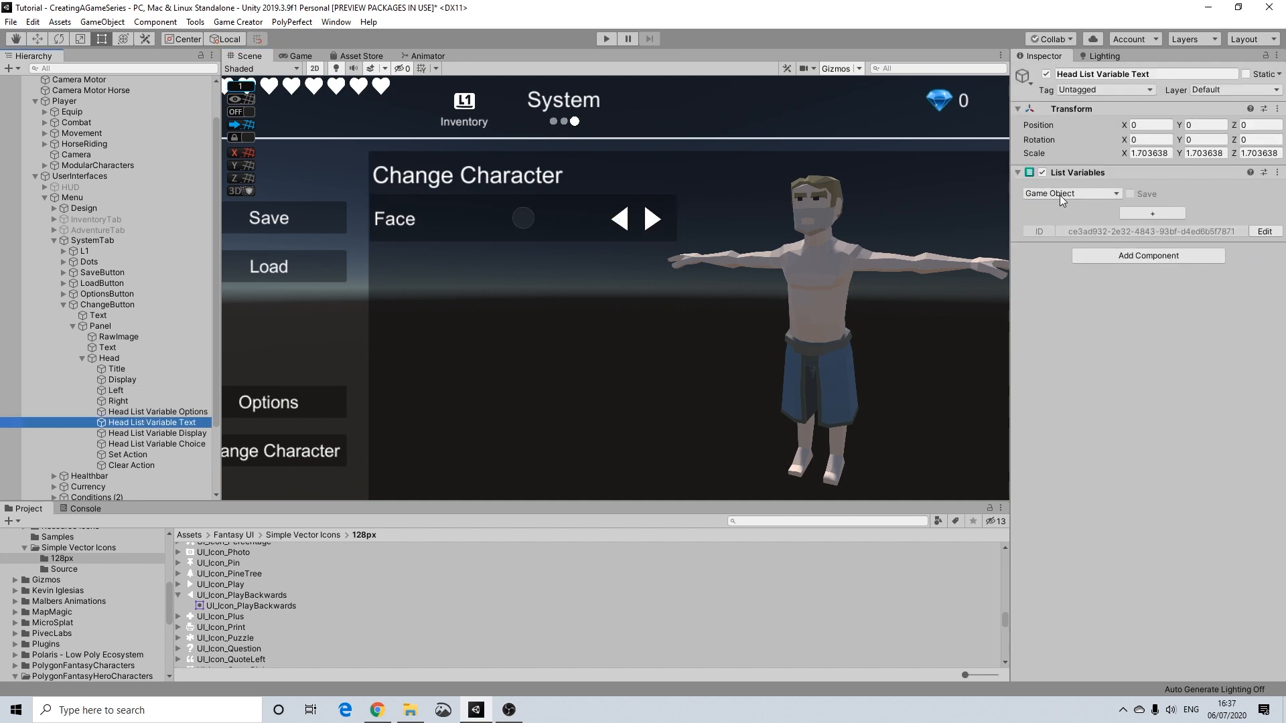
pyautogui.click(209, 413)
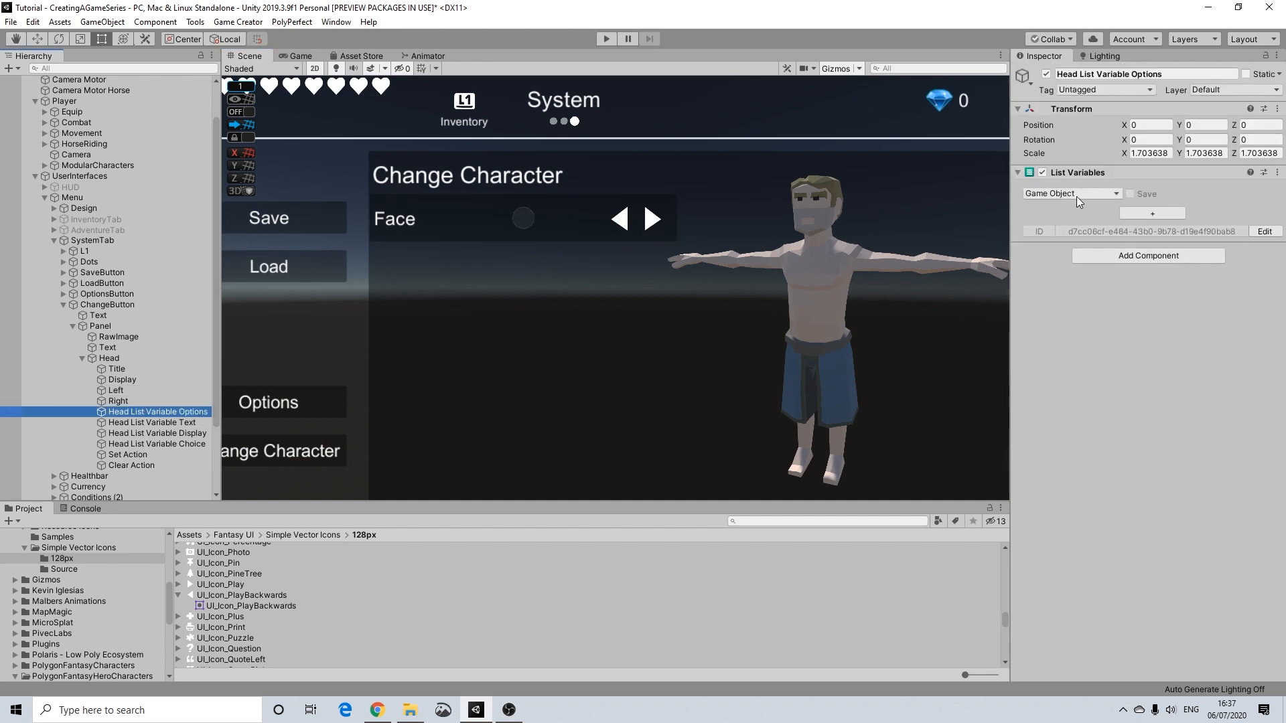
pyautogui.click(1075, 196)
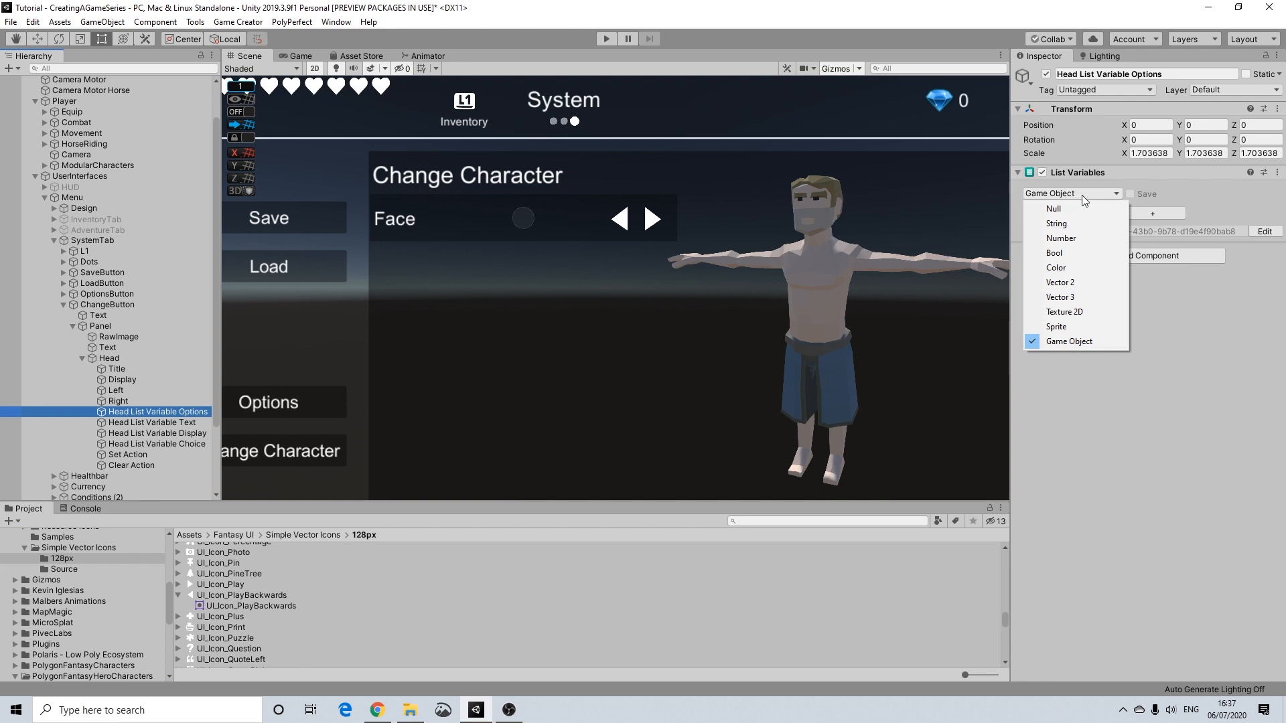
pyautogui.click(1154, 219)
pyautogui.click(1152, 215)
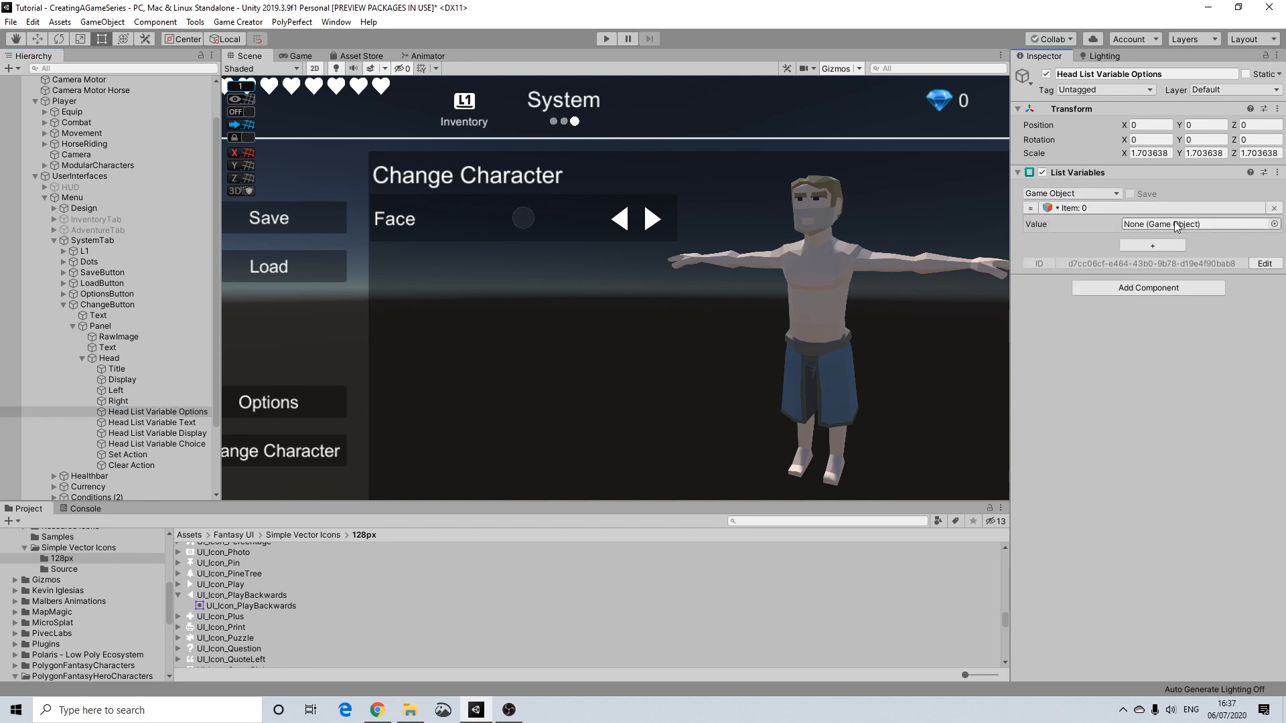
pyautogui.click(1149, 245)
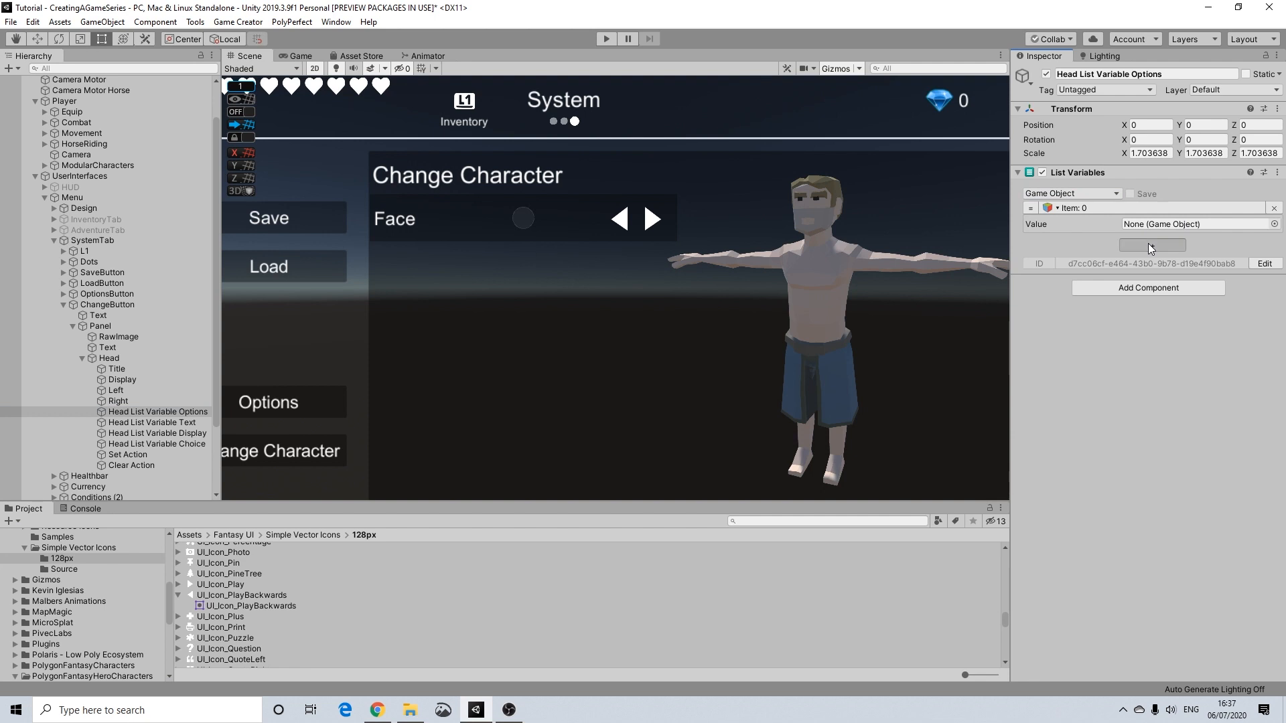
pyautogui.click(1143, 281)
pyautogui.click(1142, 313)
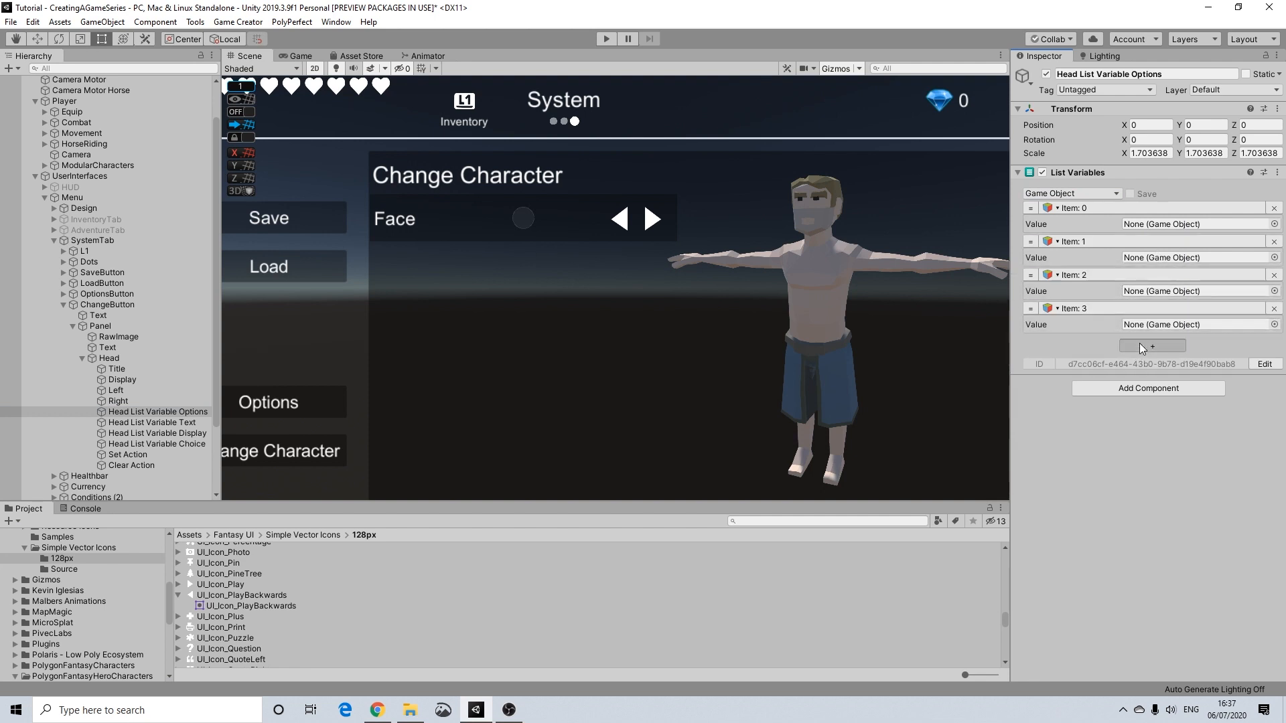
pyautogui.click(1141, 345)
pyautogui.click(1141, 378)
pyautogui.click(1139, 411)
pyautogui.click(1143, 445)
pyautogui.click(1152, 475)
pyautogui.click(1152, 510)
pyautogui.click(1154, 543)
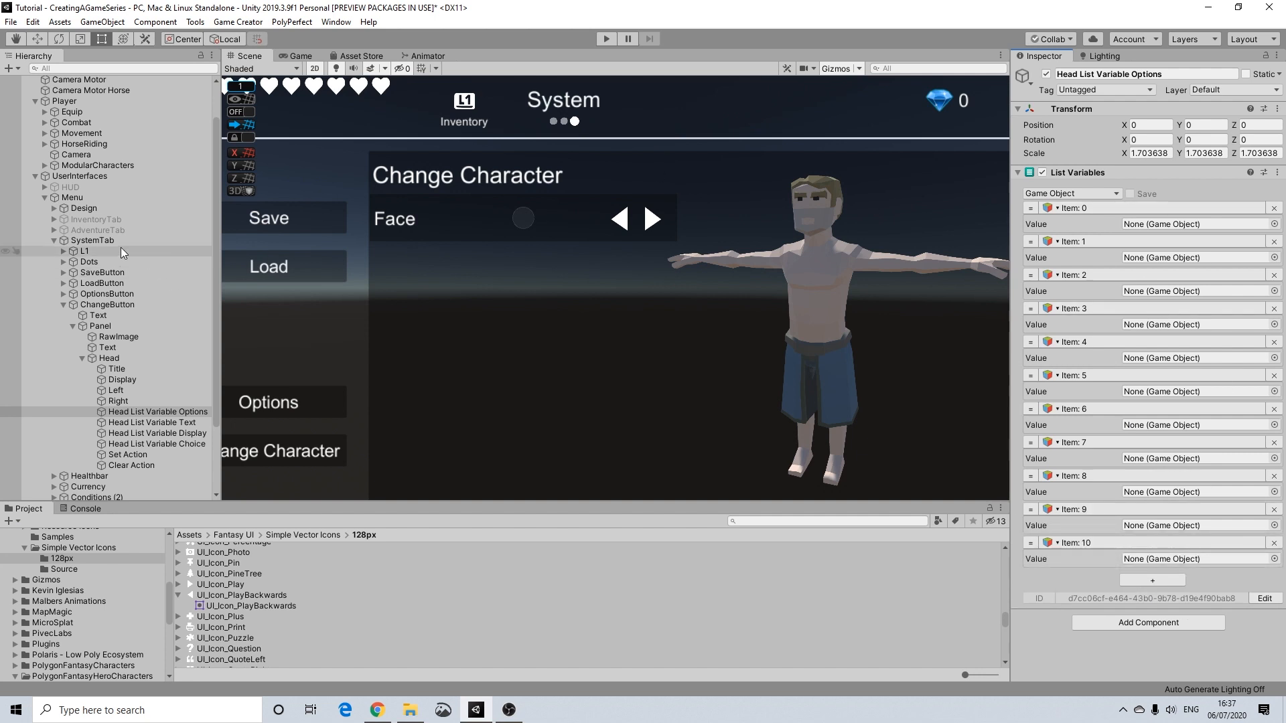
# Step: Assign Chr_Head_Male_00 from the player's Male_Head_All_Elements group to Item 0 of Head List Variable Options
pyautogui.scroll(3, 144, 311)
pyautogui.scroll(1, 150, 307)
pyautogui.click(45, 209)
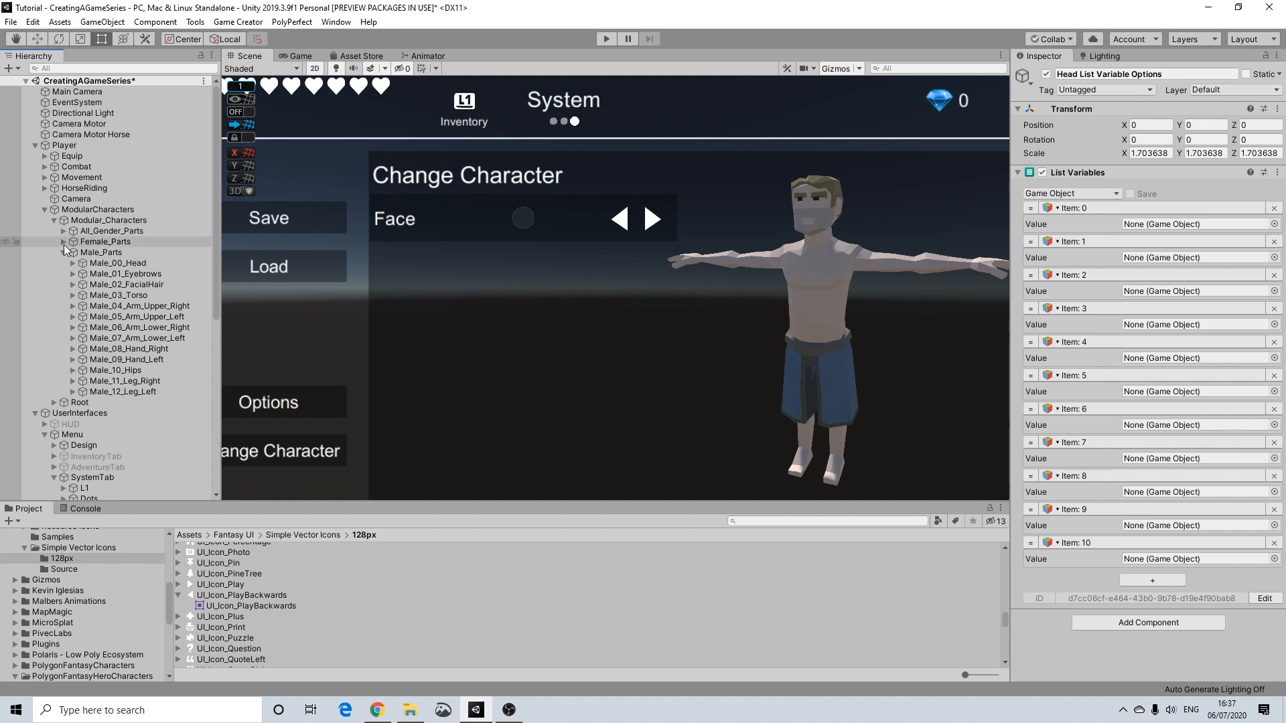
pyautogui.click(73, 263)
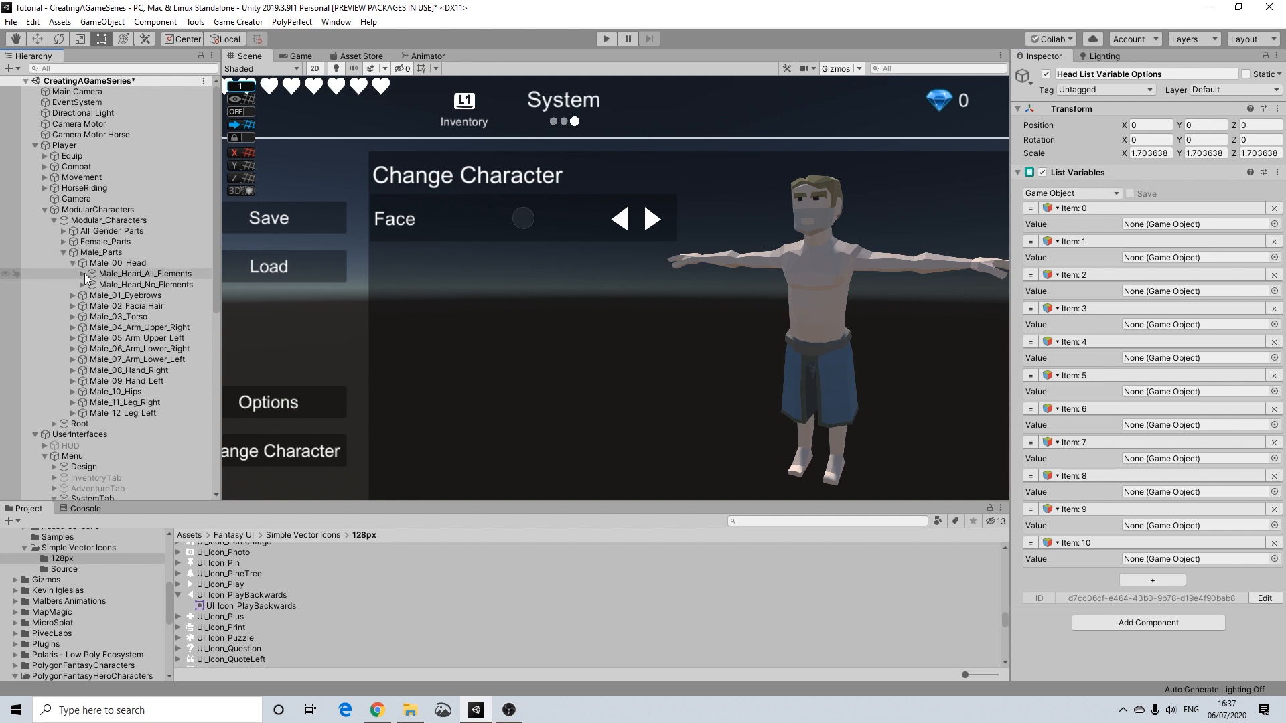
pyautogui.click(83, 274)
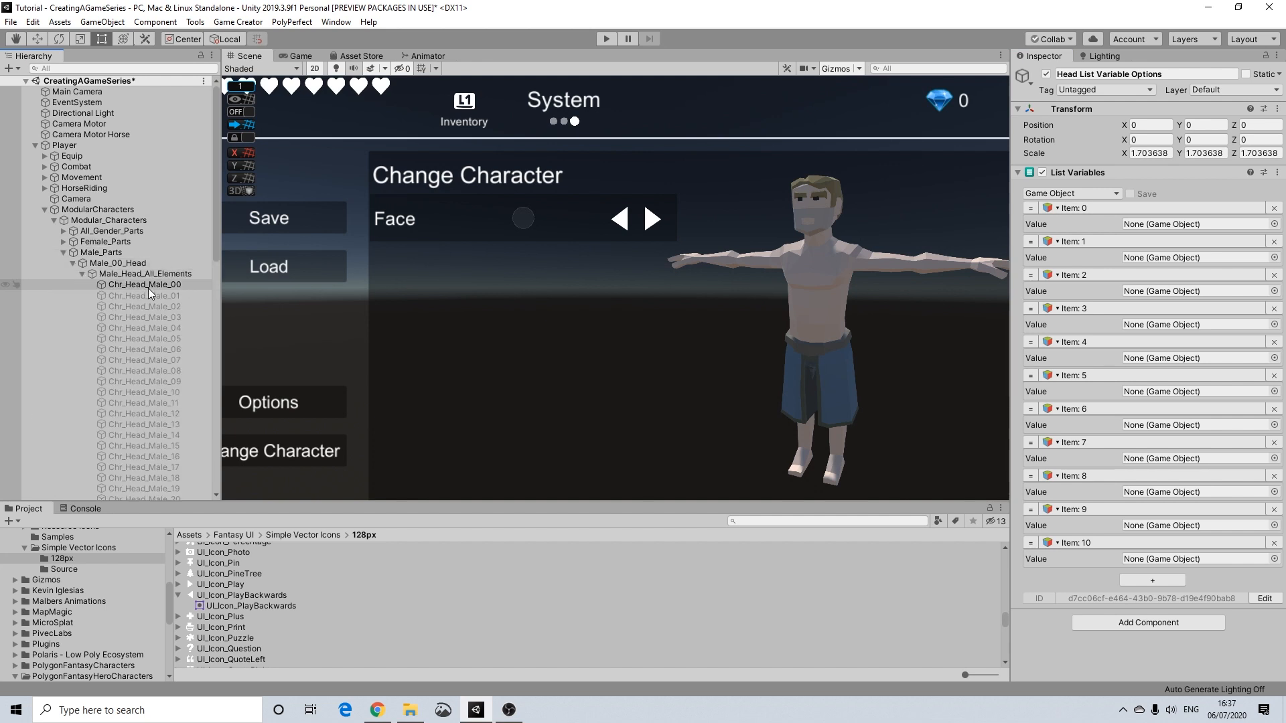
pyautogui.moveTo(149, 287); pyautogui.dragTo(1164, 229)
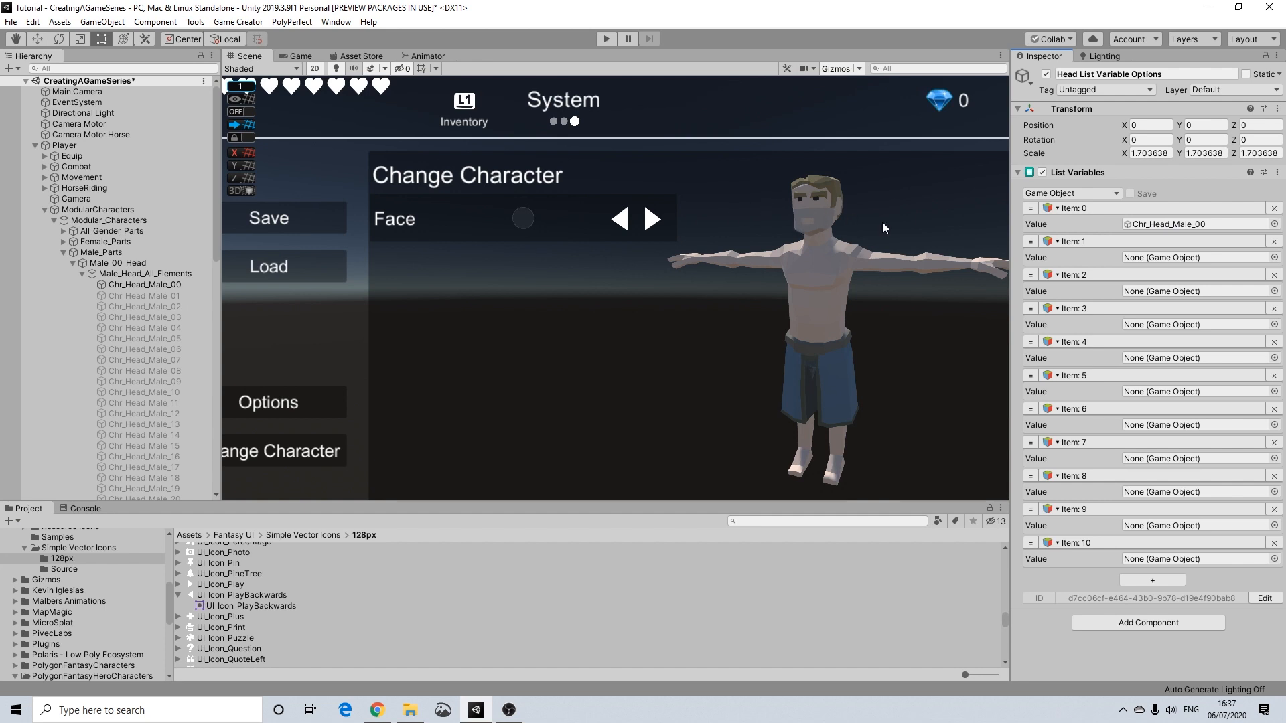
# Step: Assign Chr_Head_Male_01, Chr_Head_Male_02, Chr_Head_Male_04 and Chr_Head_Male_05 to Items 1 to 4 of Head List Variable Options
pyautogui.click(179, 295)
pyautogui.moveTo(169, 295); pyautogui.dragTo(1191, 258)
pyautogui.moveTo(158, 306); pyautogui.dragTo(1155, 291)
pyautogui.moveTo(171, 318); pyautogui.dragTo(1165, 324)
pyautogui.moveTo(172, 328); pyautogui.dragTo(1166, 328)
pyautogui.moveTo(170, 341); pyautogui.dragTo(1169, 359)
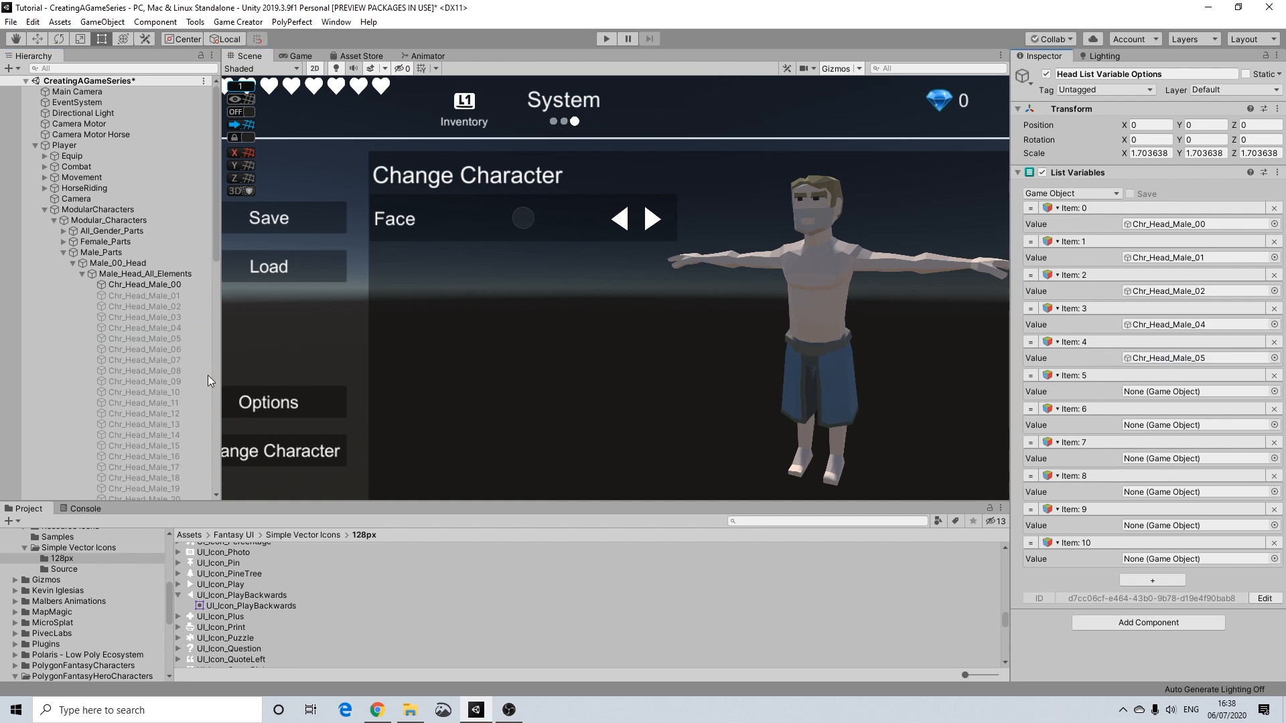
# Step: Set Items 4, 5 and 6 of Head List Variable Options to Chr_Head_Male_06, Chr_Head_Male_07 and Chr_Head_Male_08
pyautogui.moveTo(147, 351); pyautogui.dragTo(1160, 362)
pyautogui.moveTo(163, 360); pyautogui.dragTo(1169, 393)
pyautogui.moveTo(174, 373); pyautogui.dragTo(1168, 424)
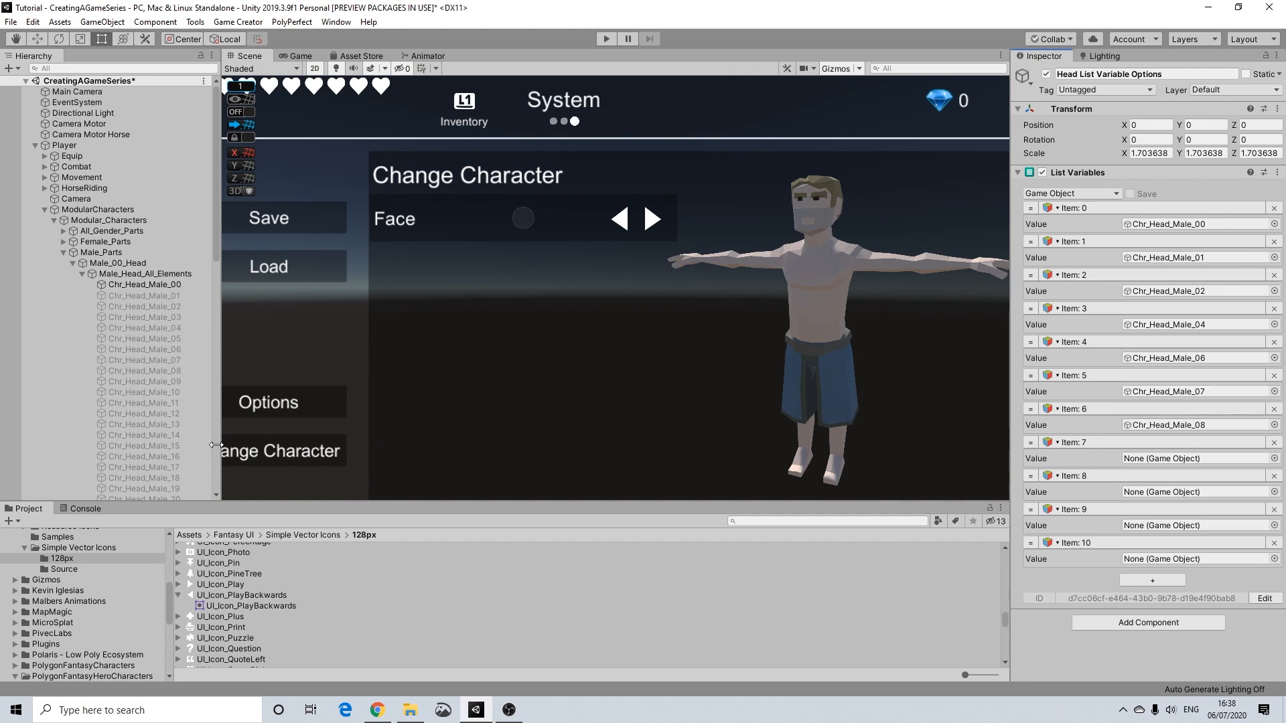
# Step: Fill Items 7, 8 and 9 of Head List Variable Options with Chr_Head_Male_09, Chr_Head_Male_10 and Chr_Head_Male_11
pyautogui.scroll(-3, 147, 391)
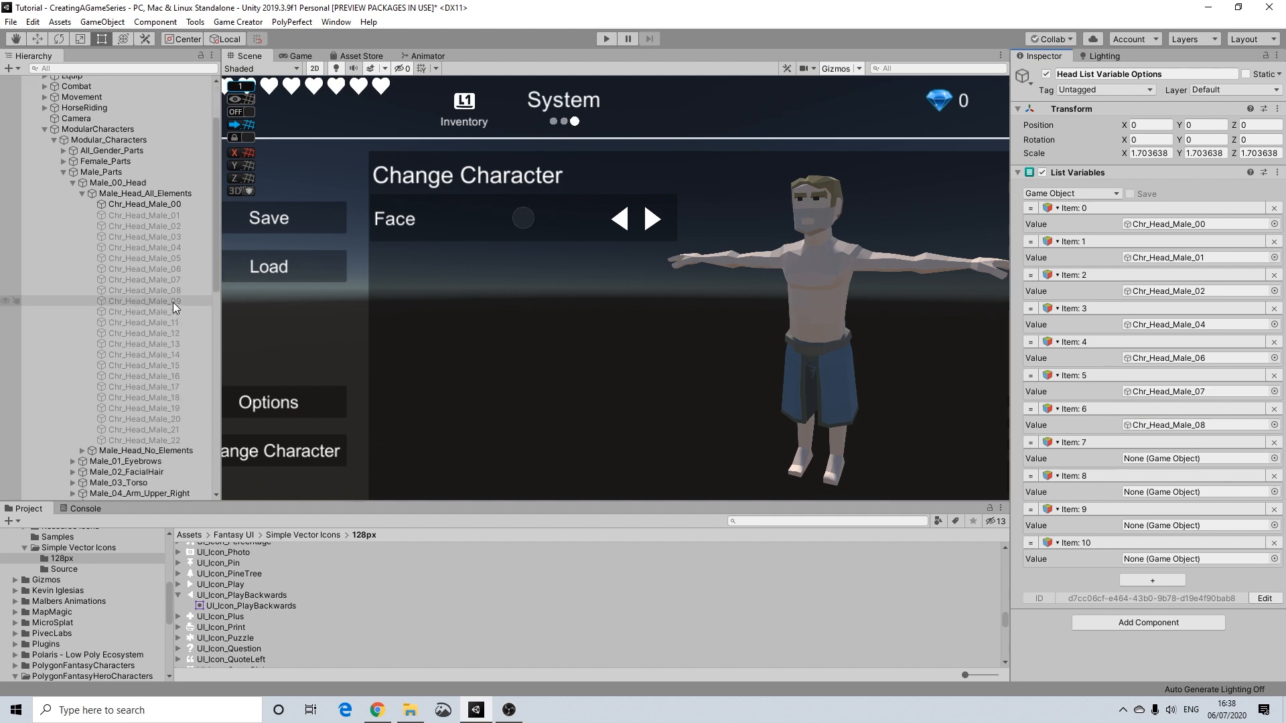
pyautogui.moveTo(171, 303); pyautogui.dragTo(1186, 458)
pyautogui.moveTo(167, 312); pyautogui.dragTo(1201, 491)
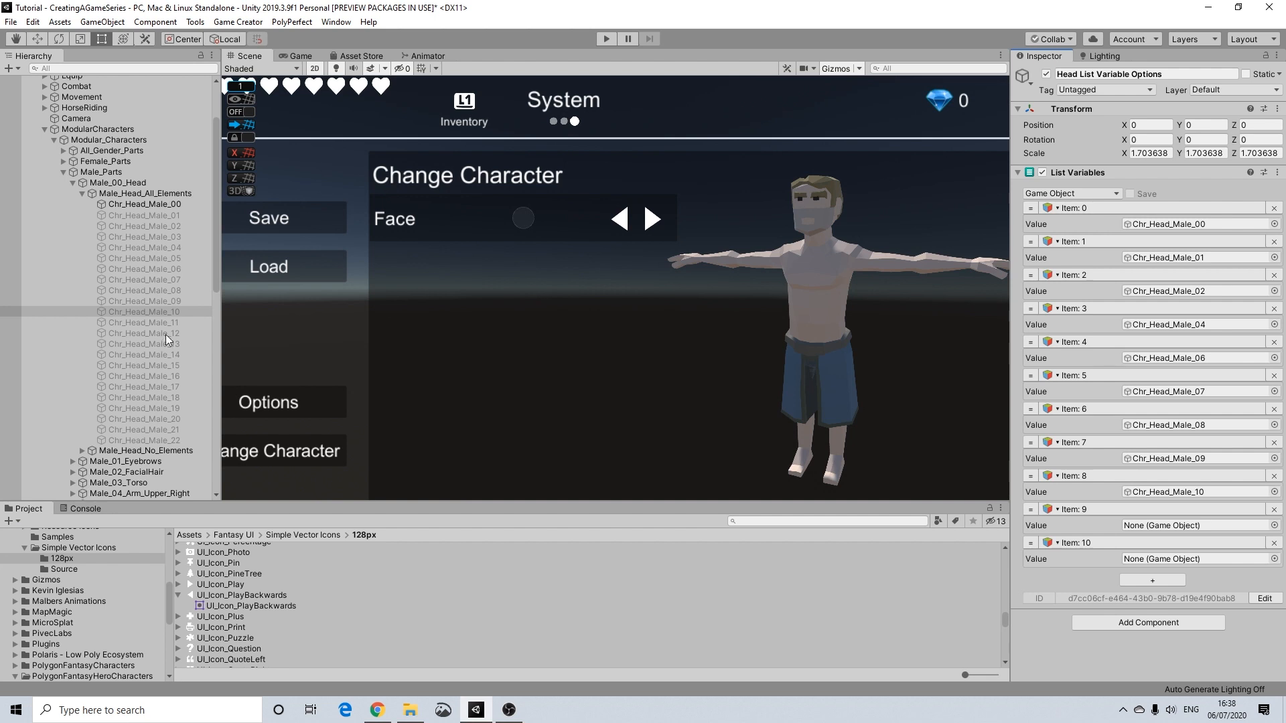
pyautogui.moveTo(171, 323); pyautogui.dragTo(1151, 528)
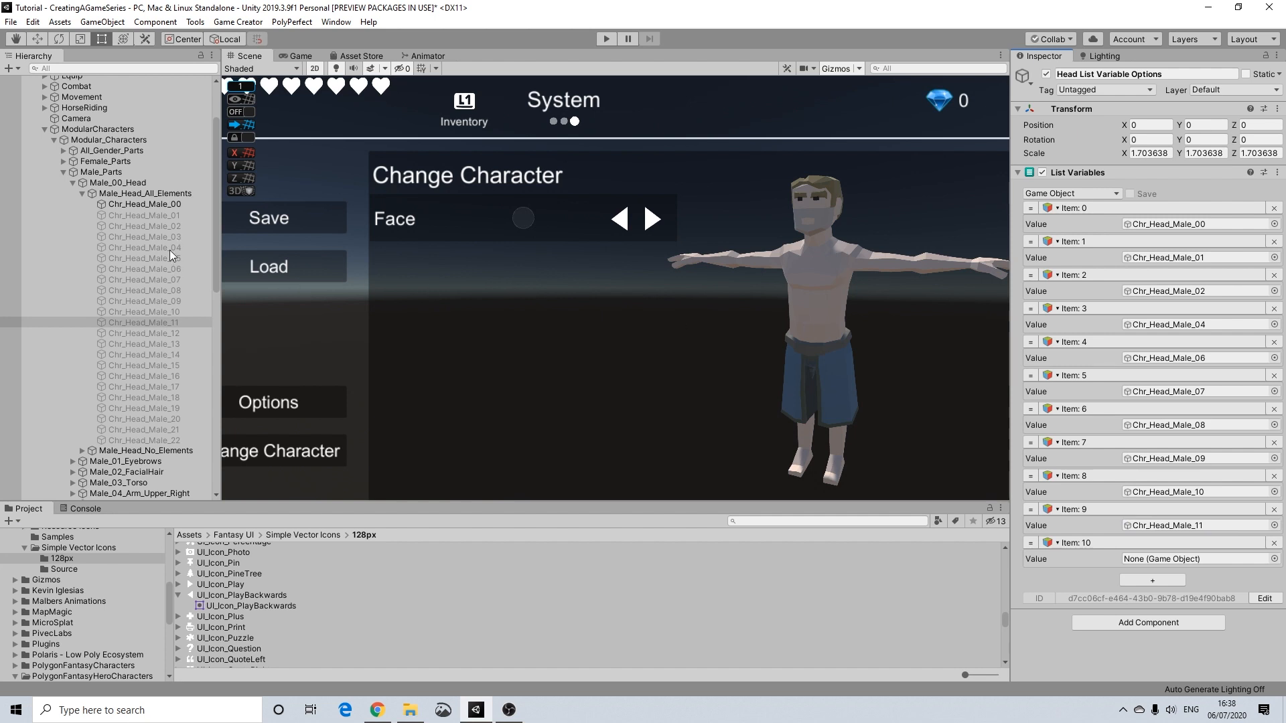
# Step: Add Chr_Head_Male_03 and Chr_Head_Male_05 to Head List Variable Options and move them into numerical order as Items 3 and 5
pyautogui.moveTo(174, 238); pyautogui.dragTo(1199, 560)
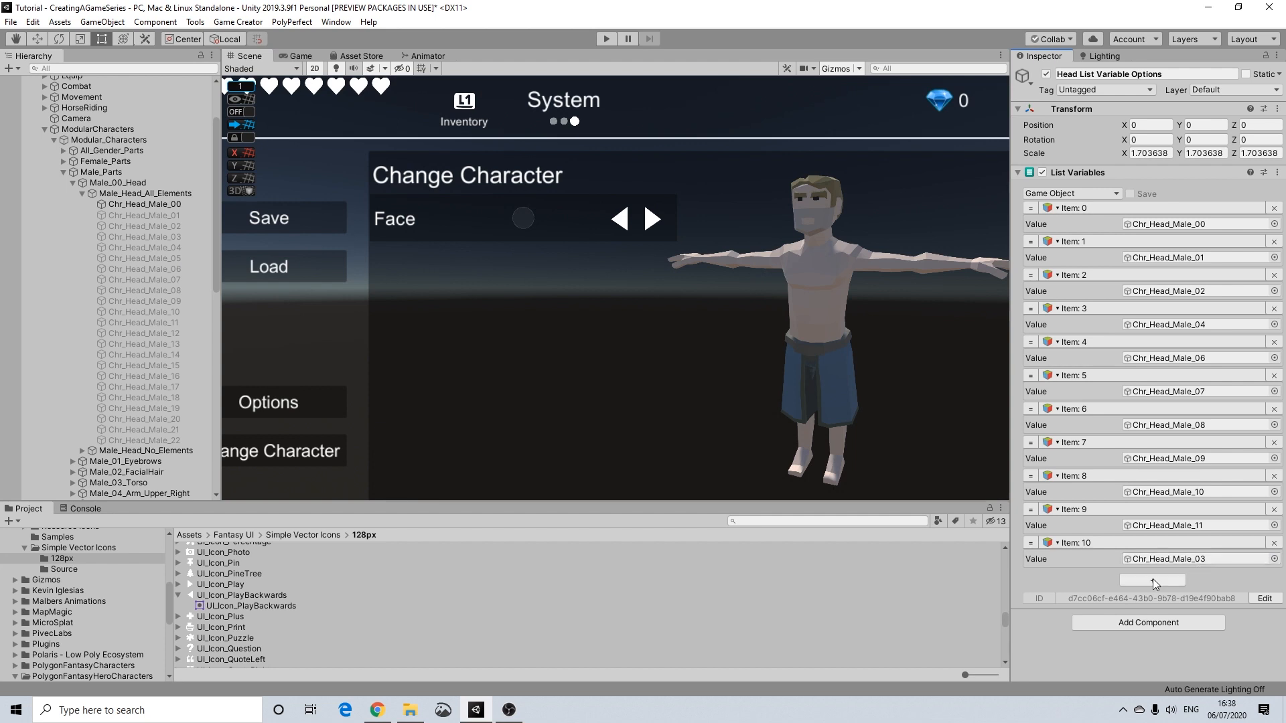
pyautogui.click(1151, 580)
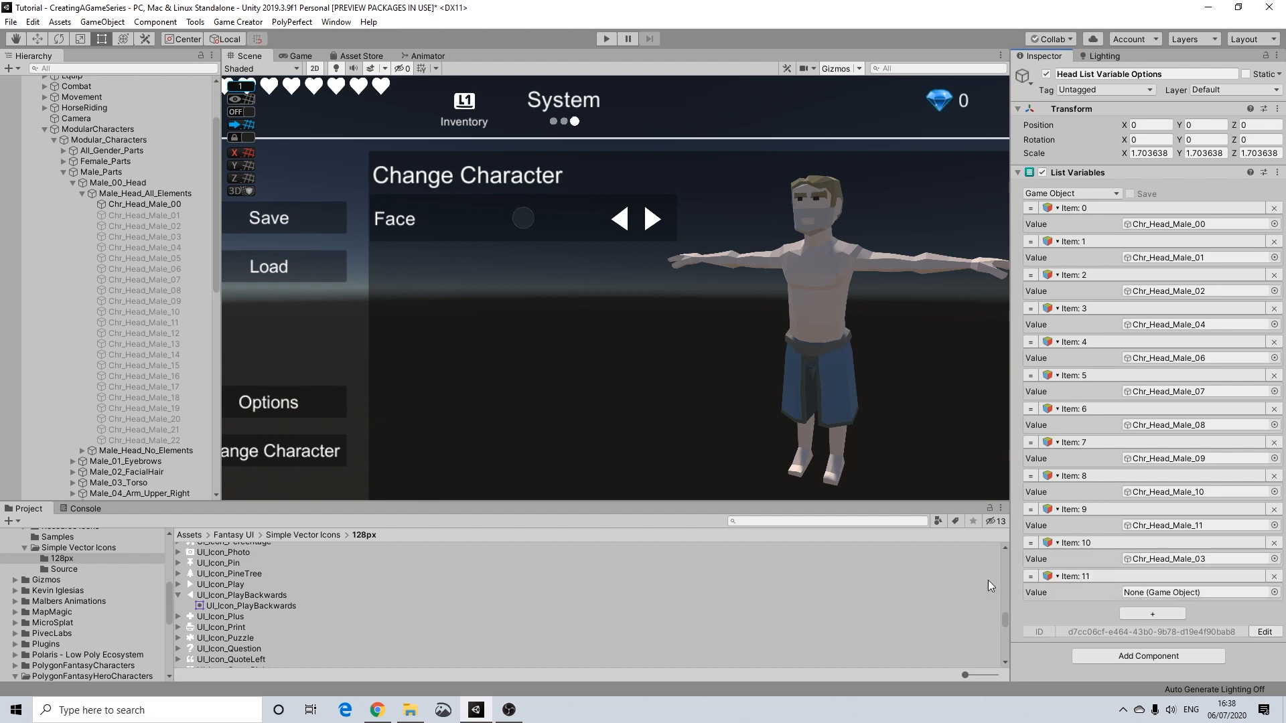
pyautogui.click(170, 258)
pyautogui.moveTo(170, 259); pyautogui.dragTo(1203, 593)
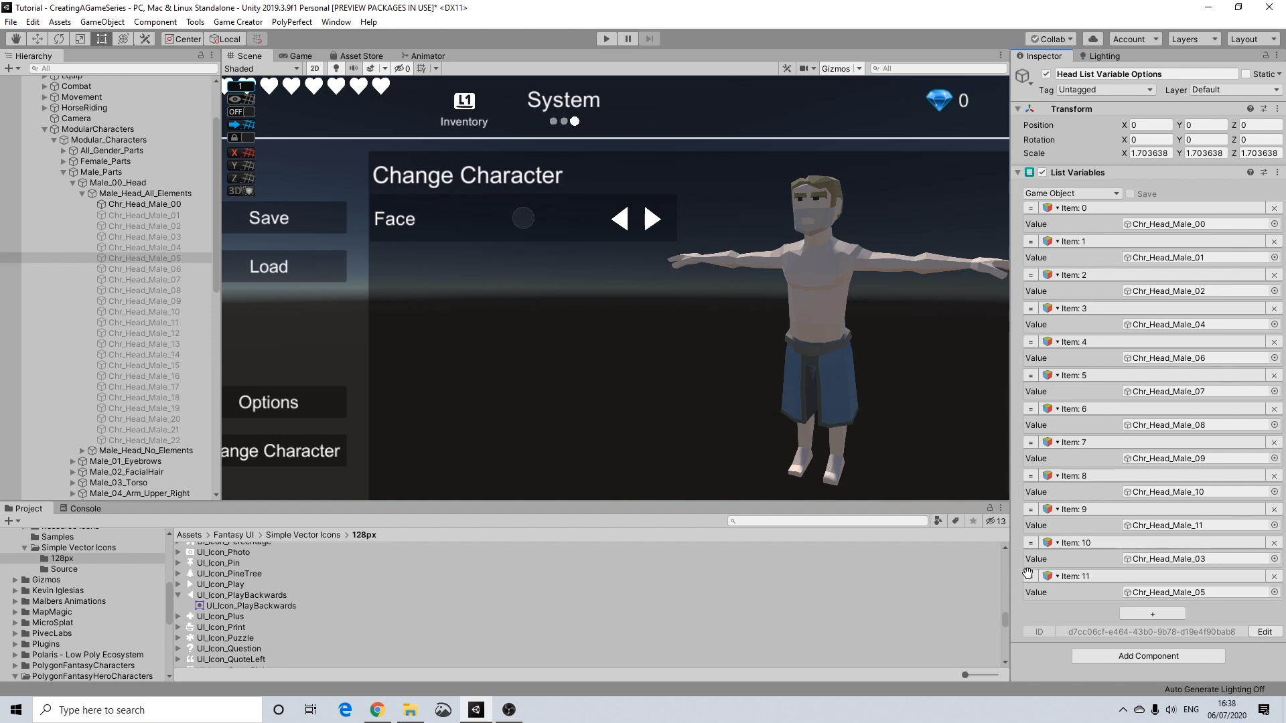
pyautogui.moveTo(1036, 323); pyautogui.dragTo(1039, 306)
pyautogui.moveTo(1037, 379); pyautogui.dragTo(1036, 371)
# Step: Add empty Items 12 to 22 to the Head List Variable Options list
pyautogui.click(1154, 611)
pyautogui.scroll(-1, 1220, 527)
pyautogui.click(1157, 621)
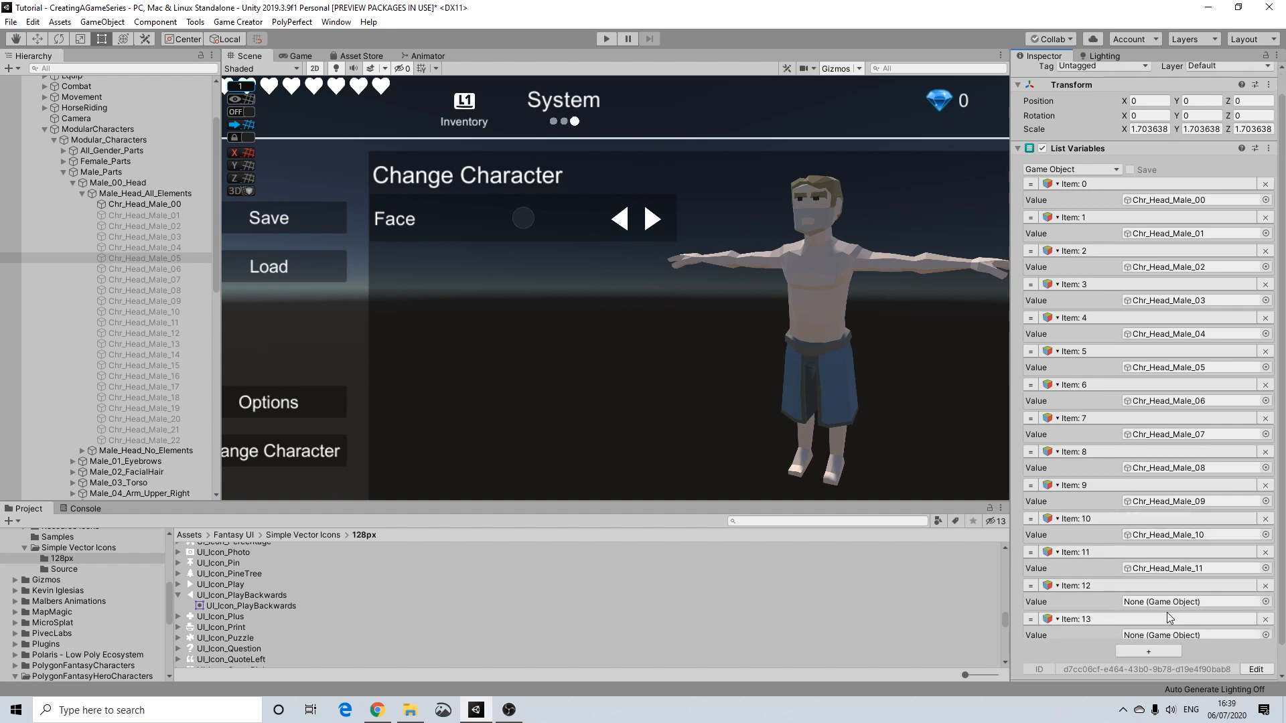
pyautogui.scroll(-1, 1152, 619)
pyautogui.click(1143, 623)
pyautogui.scroll(-1, 1143, 623)
pyautogui.click(1147, 623)
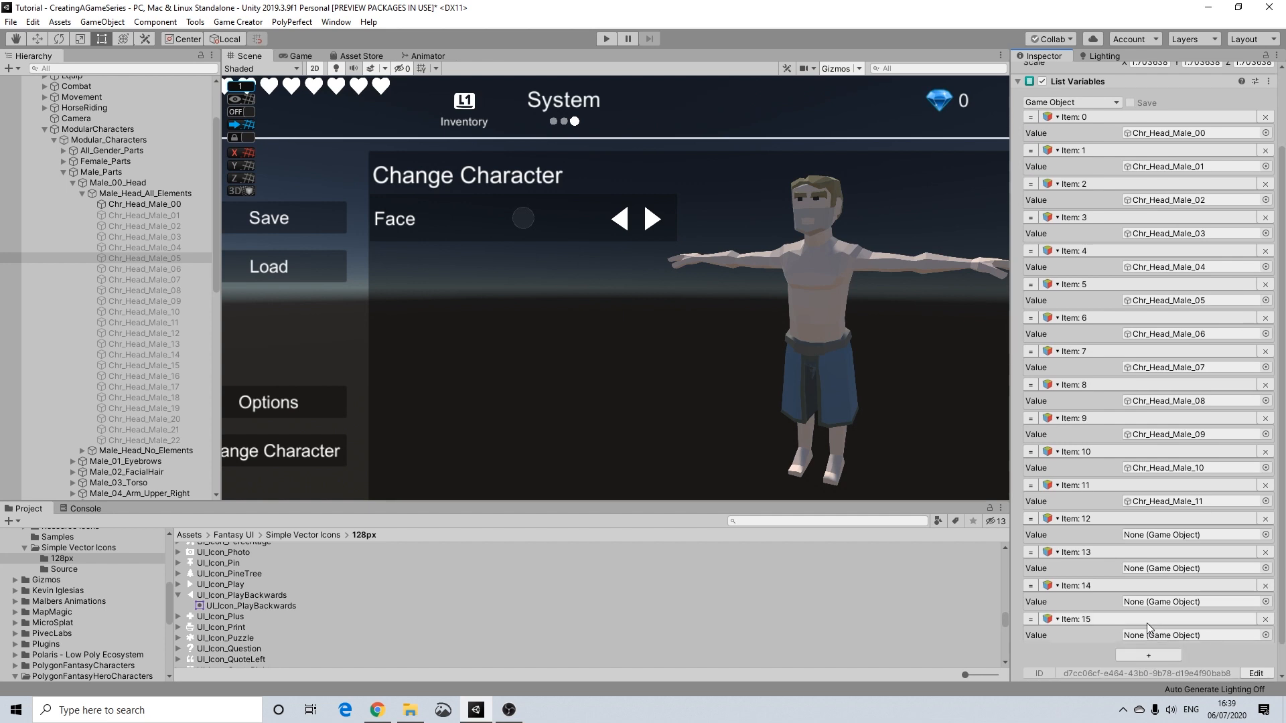
pyautogui.scroll(-1, 1146, 623)
pyautogui.click(1147, 623)
pyautogui.scroll(-1, 1146, 622)
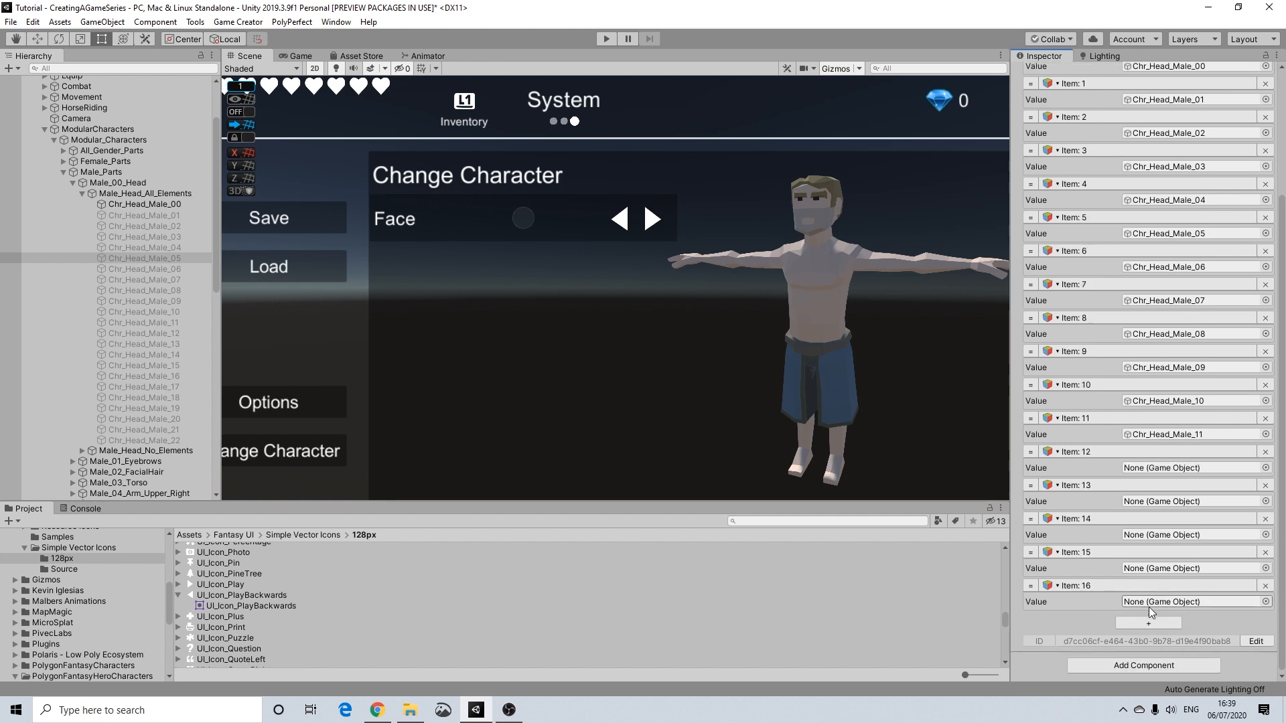
pyautogui.click(1146, 624)
pyautogui.scroll(-1, 1146, 625)
pyautogui.click(1147, 623)
pyautogui.scroll(-1, 1147, 622)
pyautogui.click(1146, 623)
pyautogui.scroll(-1, 1147, 621)
pyautogui.click(1147, 623)
pyautogui.scroll(-1, 1147, 620)
pyautogui.click(1148, 623)
pyautogui.scroll(-1, 1147, 621)
pyautogui.click(1148, 624)
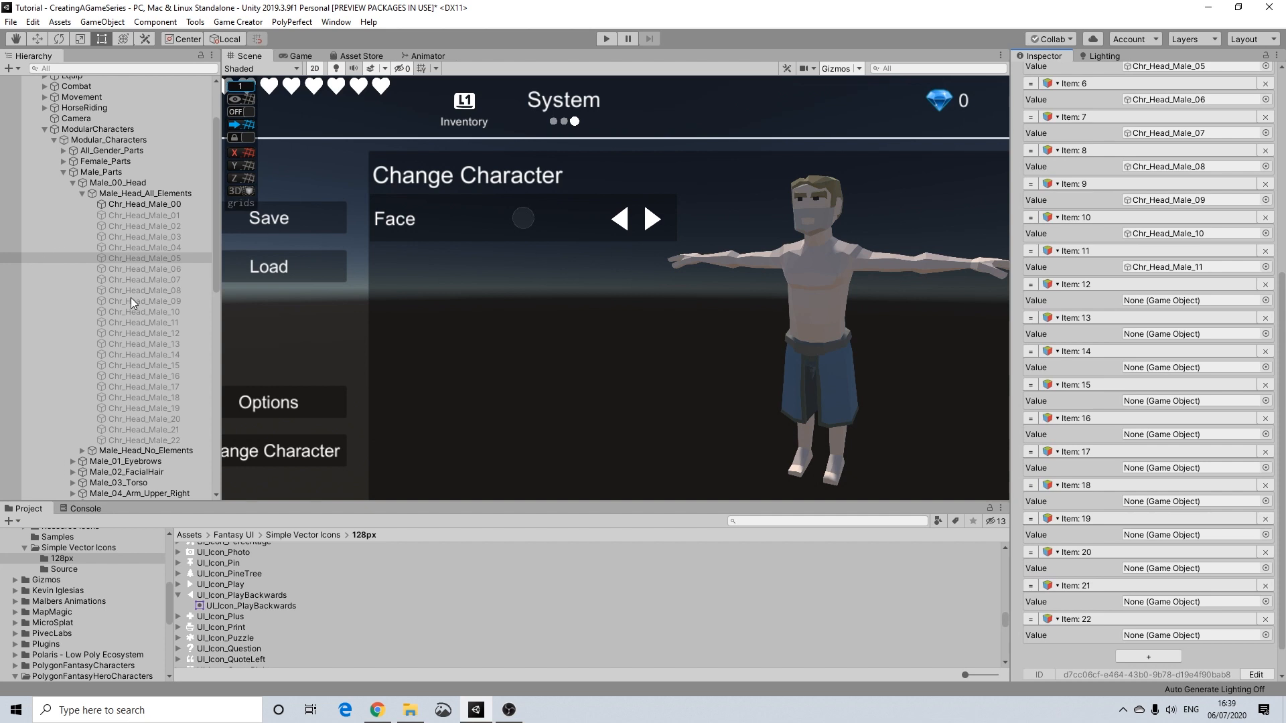
# Step: Assign Chr_Head_Male_12 through Chr_Head_Male_17 to Items 12 to 17 of Head List Variable Options
pyautogui.moveTo(166, 333); pyautogui.dragTo(1165, 304)
pyautogui.moveTo(176, 343); pyautogui.dragTo(1152, 333)
pyautogui.moveTo(142, 355); pyautogui.dragTo(1163, 371)
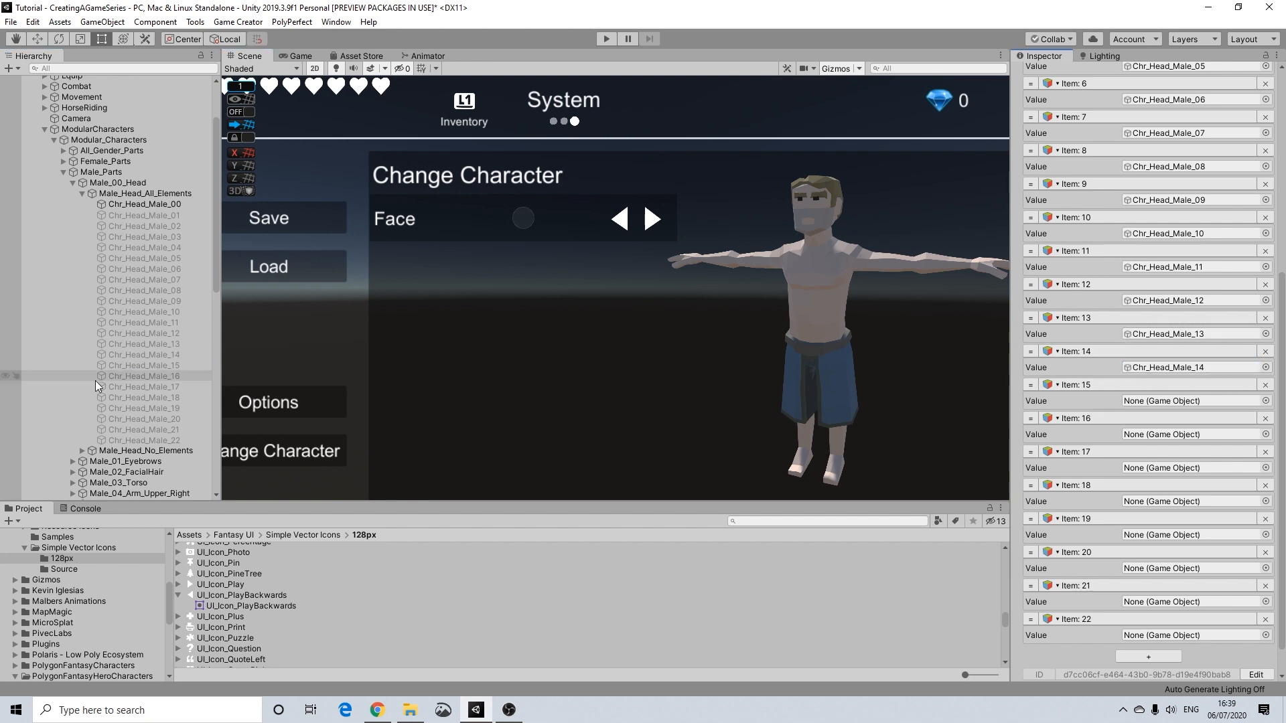
pyautogui.moveTo(159, 366); pyautogui.dragTo(1152, 401)
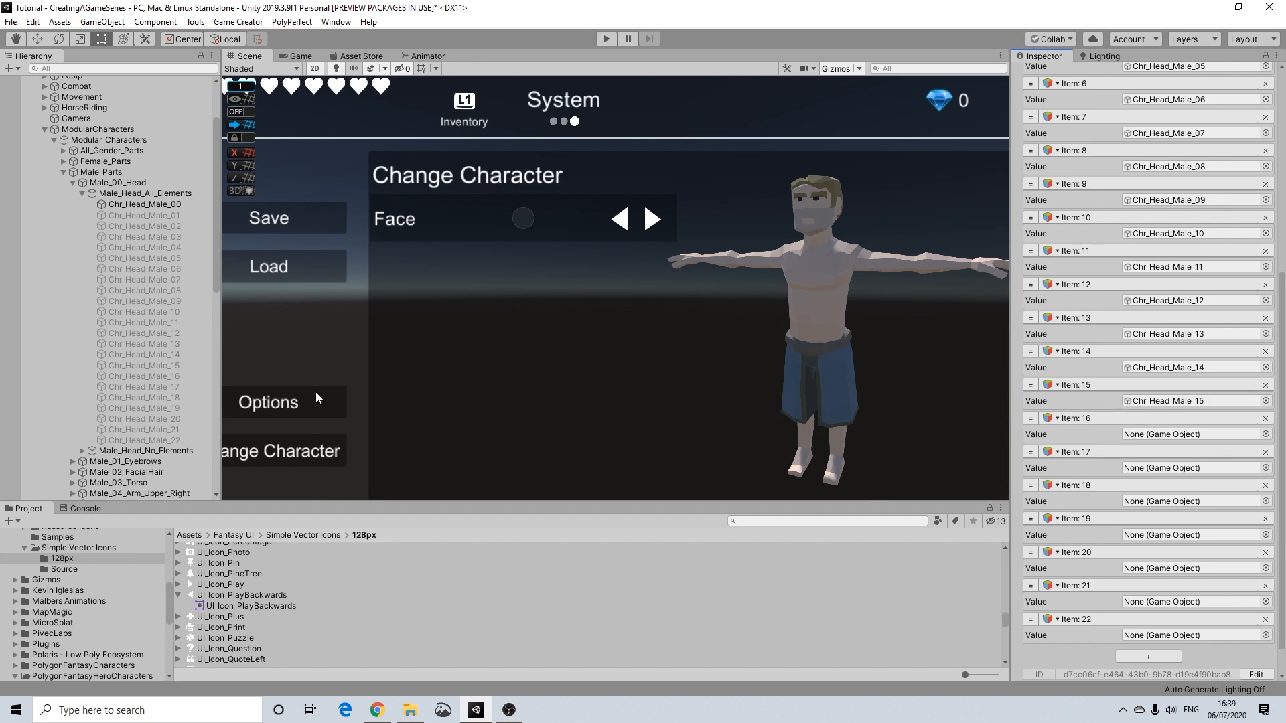
pyautogui.moveTo(163, 377); pyautogui.dragTo(1157, 436)
pyautogui.moveTo(134, 388); pyautogui.dragTo(1157, 469)
# Step: Assign Chr_Head_Male_18 through Chr_Head_Male_22 to Items 18 to 22 of Head List Variable Options
pyautogui.moveTo(158, 396); pyautogui.dragTo(1164, 503)
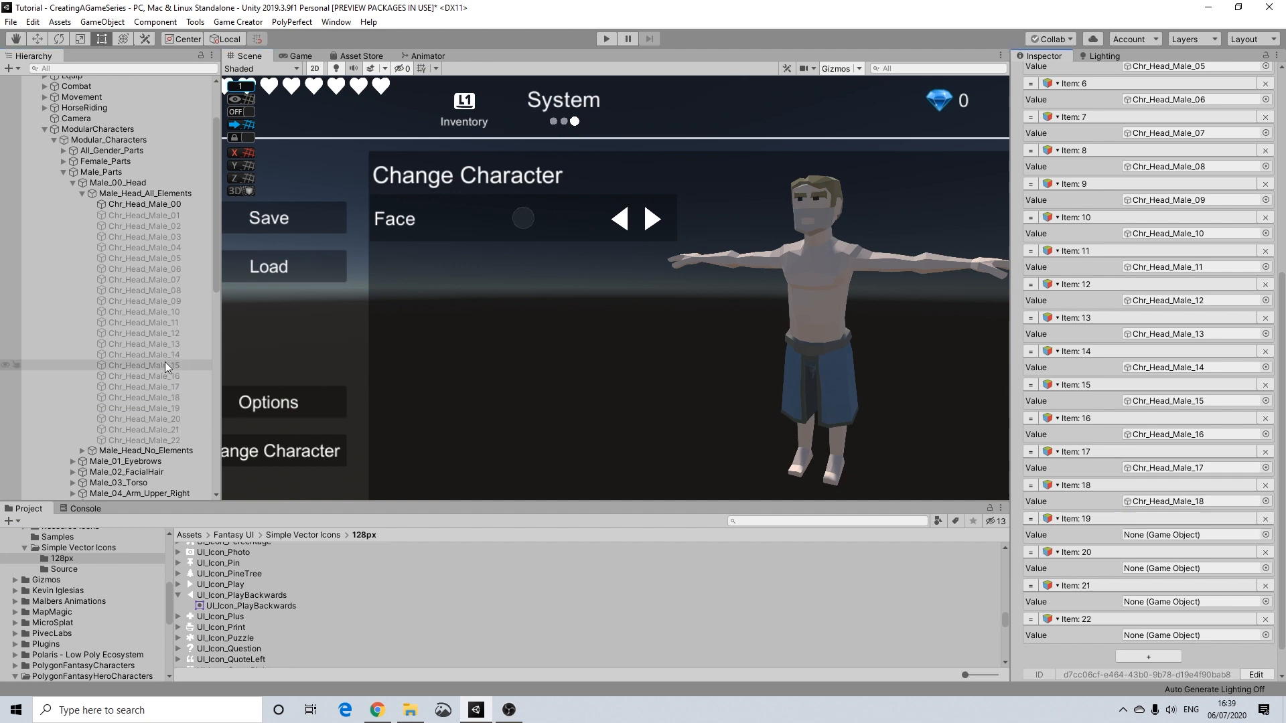
pyautogui.moveTo(159, 406); pyautogui.dragTo(1145, 534)
pyautogui.moveTo(151, 417); pyautogui.dragTo(1165, 573)
pyautogui.moveTo(138, 430); pyautogui.dragTo(1157, 603)
pyautogui.moveTo(161, 439); pyautogui.dragTo(1156, 637)
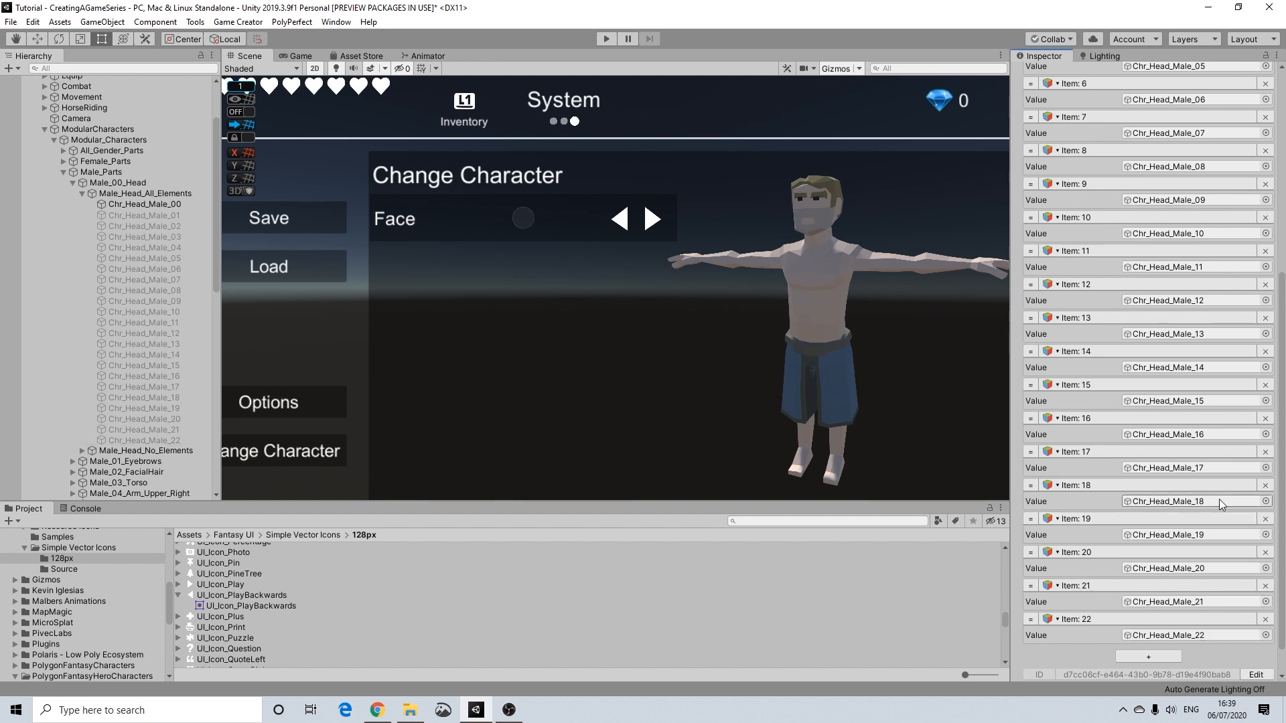
# Step: Collapse the Male_00_Head group and review Items 0 to 22 of Head List Variable Options against their assigned heads
pyautogui.scroll(8, 1178, 526)
pyautogui.scroll(-6, 1225, 460)
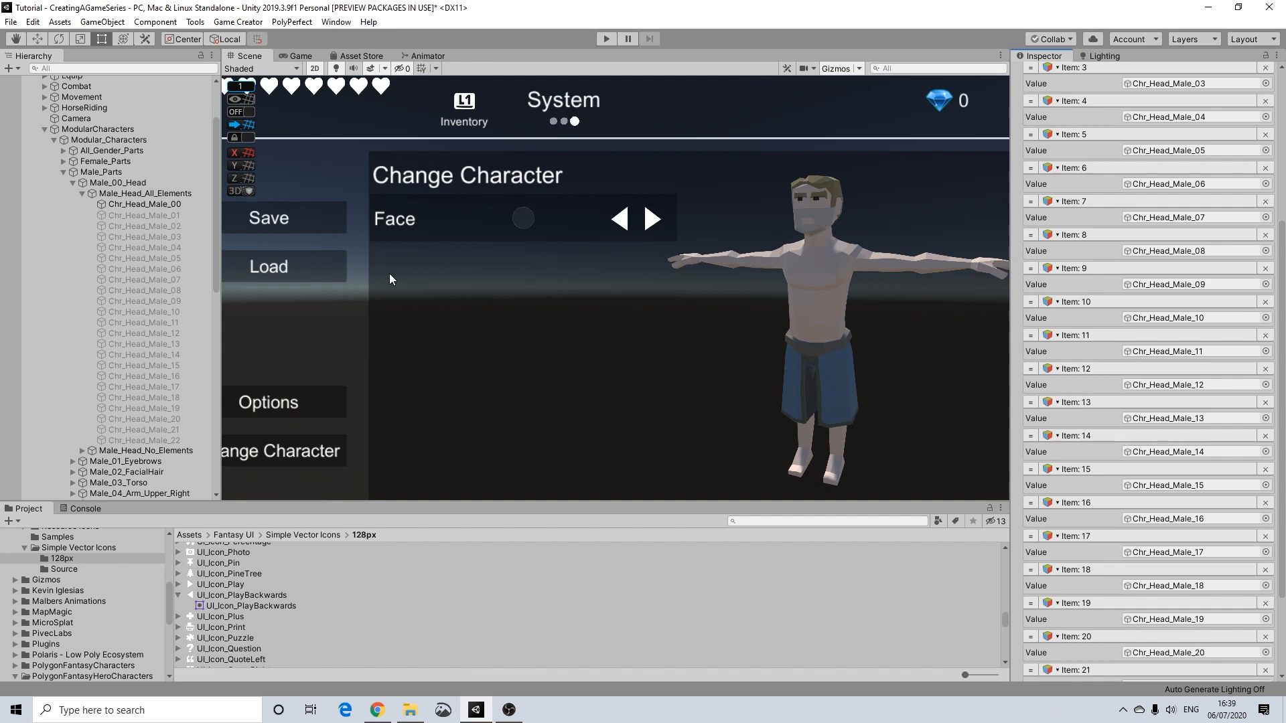
pyautogui.click(83, 194)
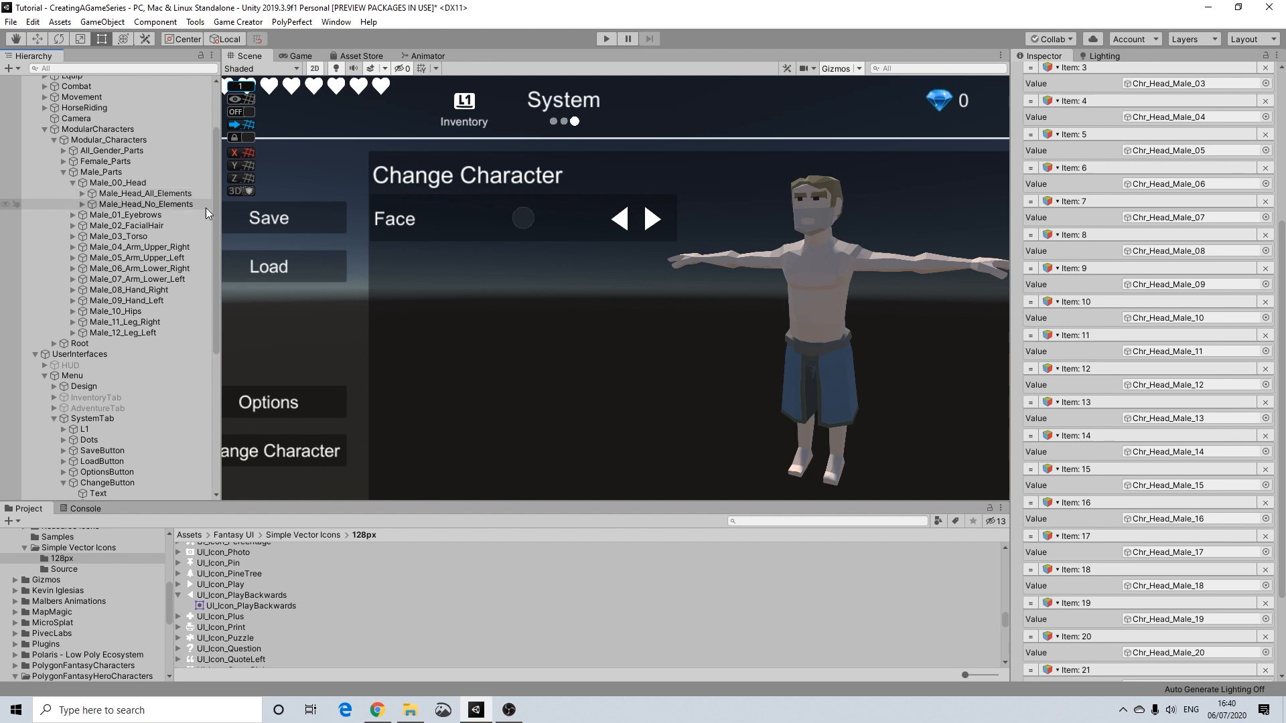
pyautogui.scroll(-1, 869, 306)
pyautogui.moveTo(869, 306); pyautogui.dragTo(833, 303, button='middle')
pyautogui.moveTo(750, 291); pyautogui.dragTo(792, 286, button='middle')
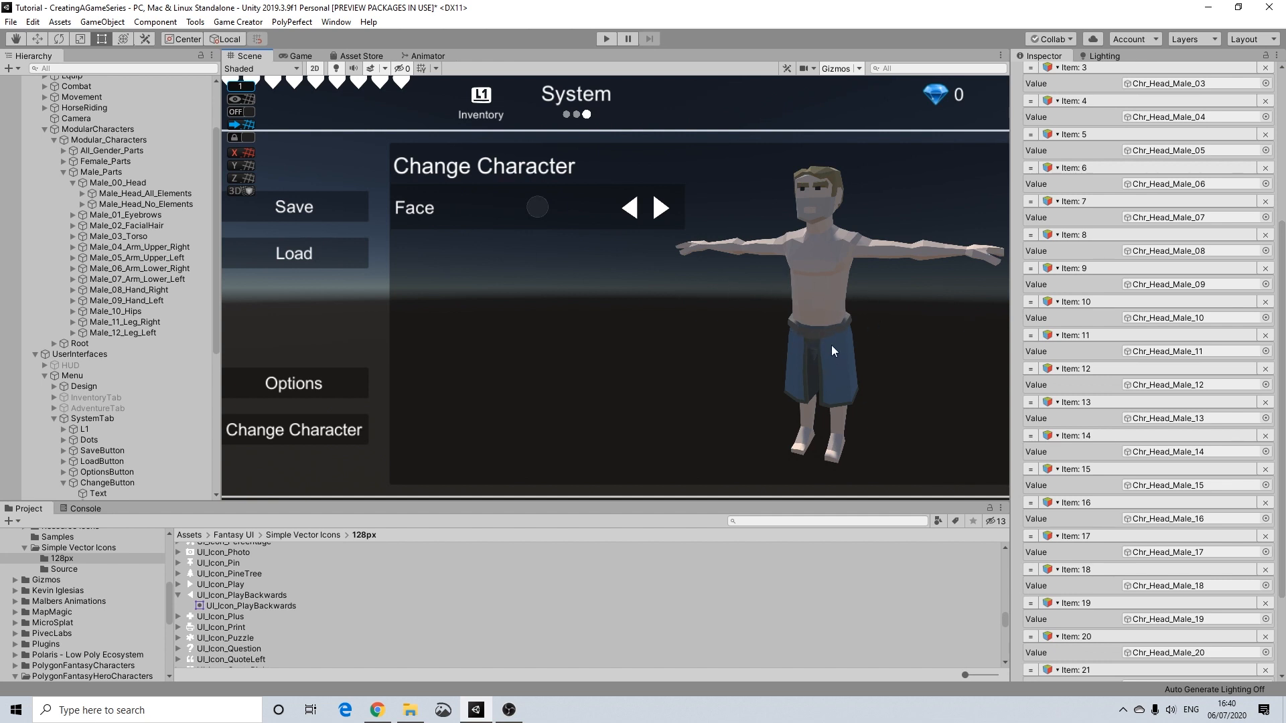
pyautogui.click(74, 183)
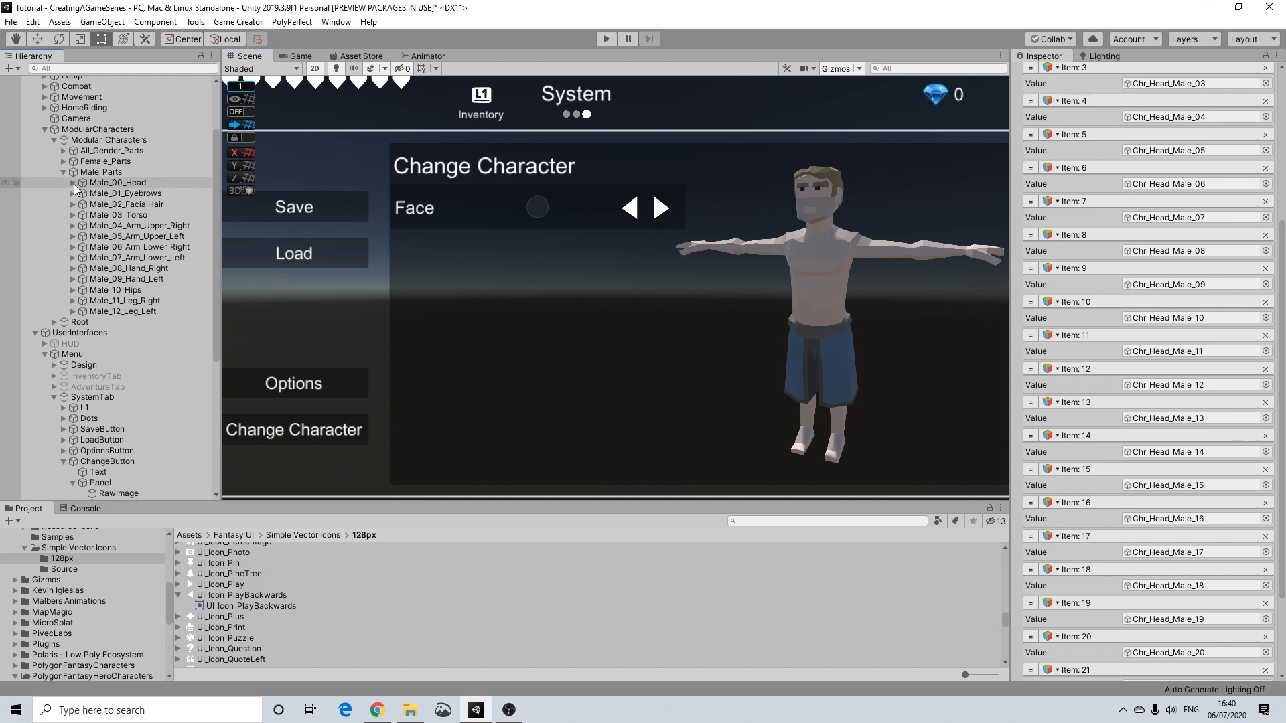
pyautogui.scroll(-5, 1143, 303)
pyautogui.scroll(5, 1143, 303)
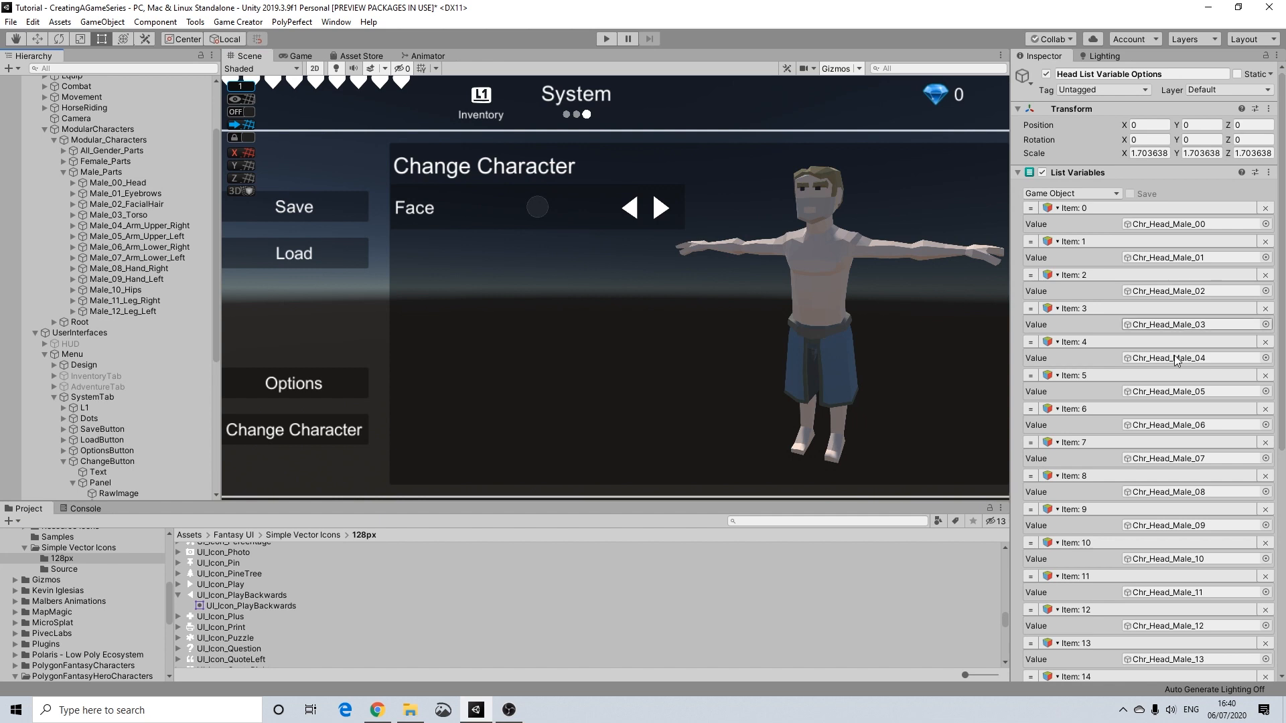
pyautogui.scroll(-5, 1174, 355)
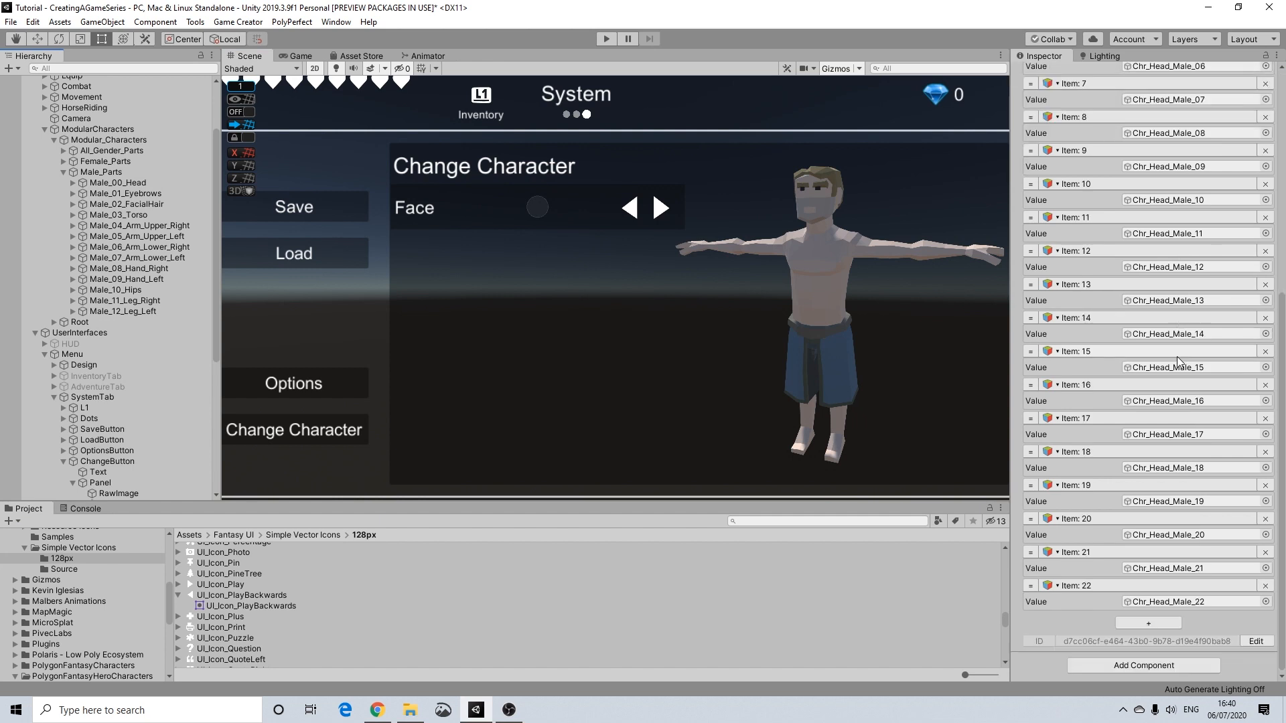
pyautogui.scroll(5, 1130, 284)
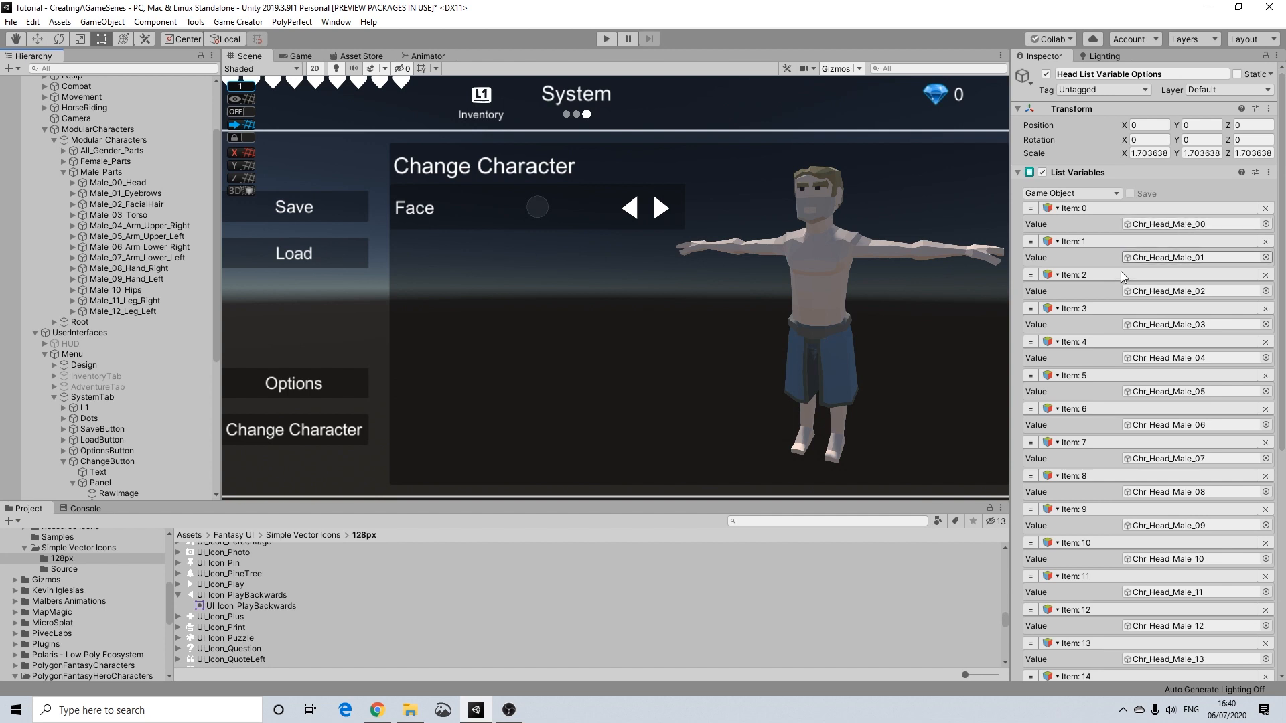
pyautogui.scroll(-3, 1138, 288)
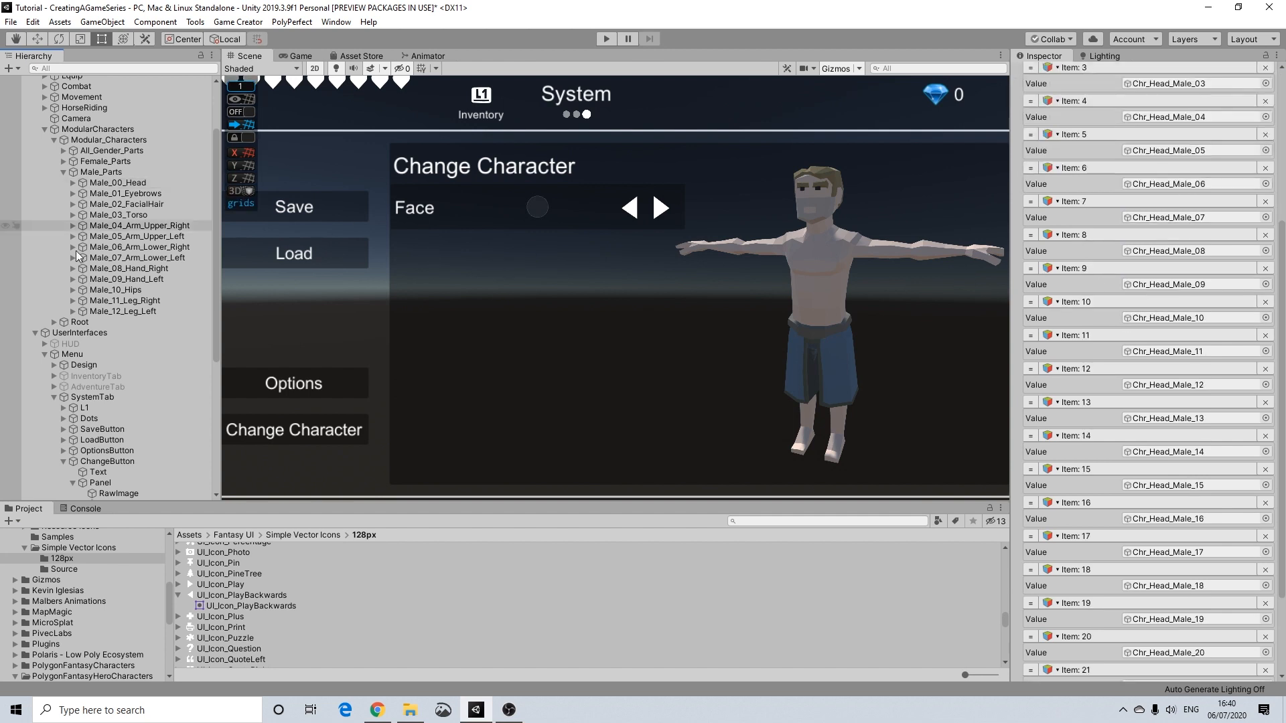
# Step: Set the list type of Head List Variable Text to String and enable saving for it
pyautogui.scroll(-3, 162, 428)
pyautogui.scroll(-1, 165, 428)
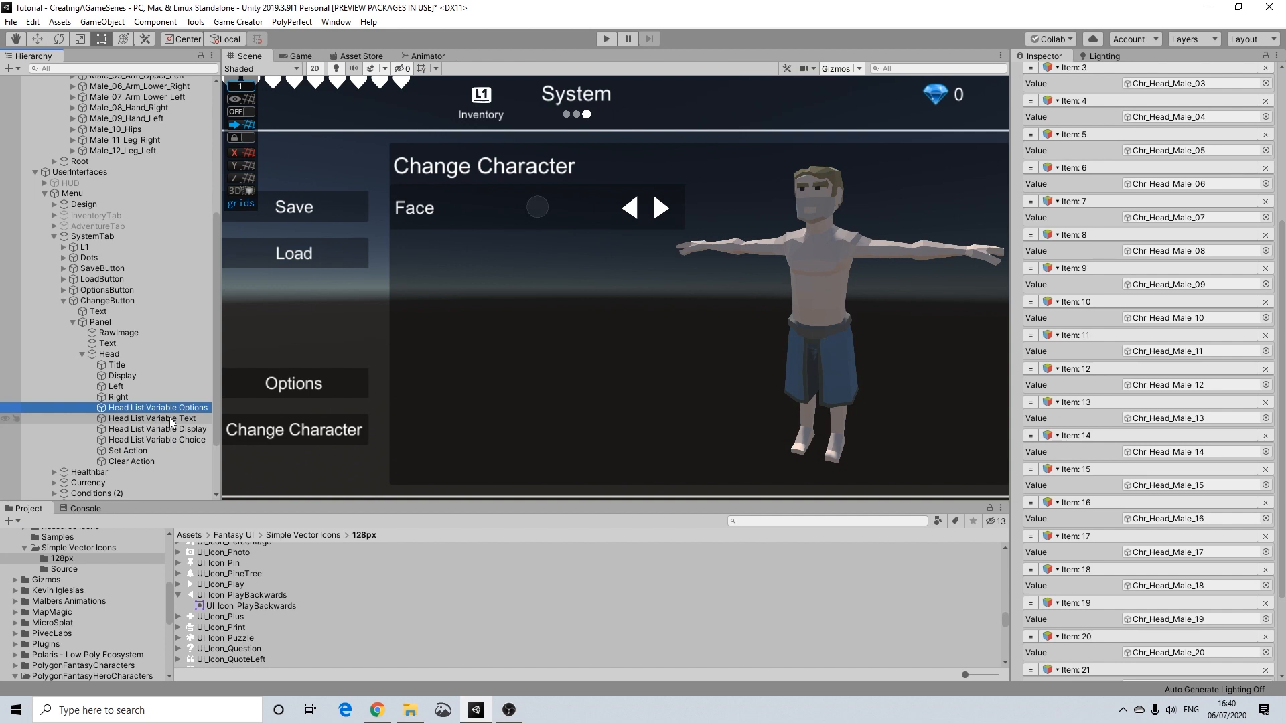
pyautogui.click(170, 418)
pyautogui.click(1059, 193)
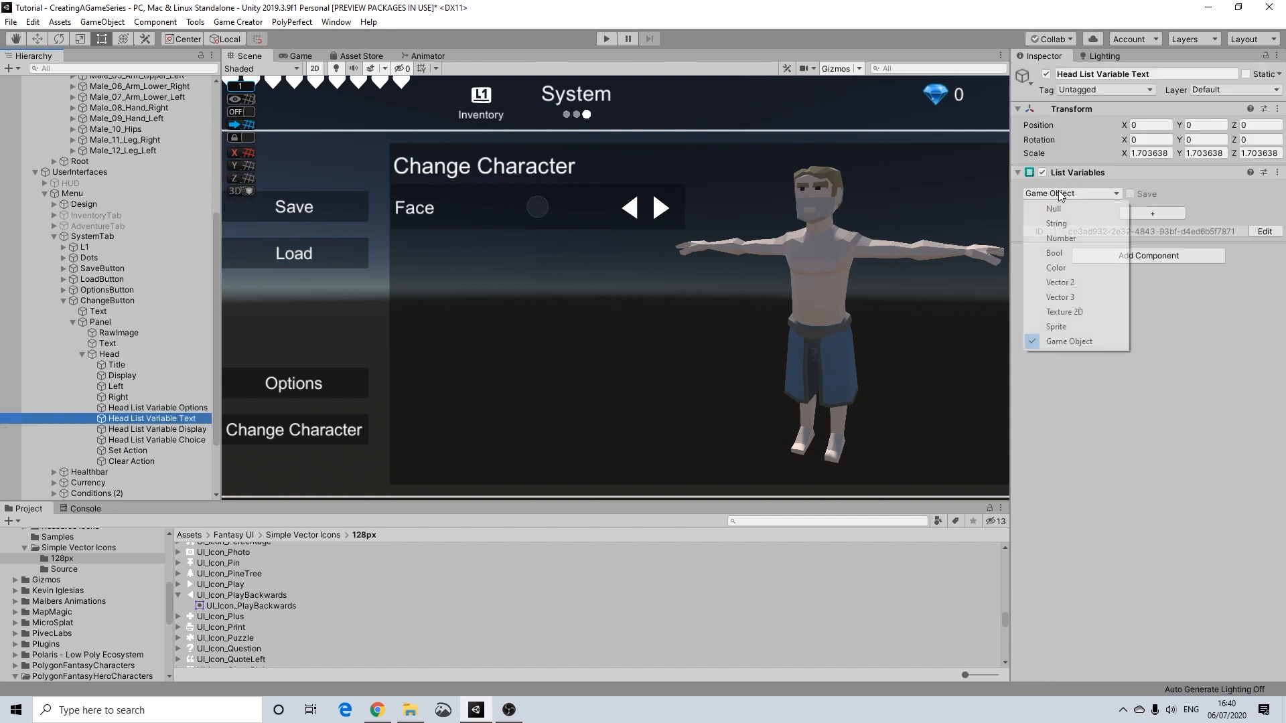
pyautogui.click(1060, 225)
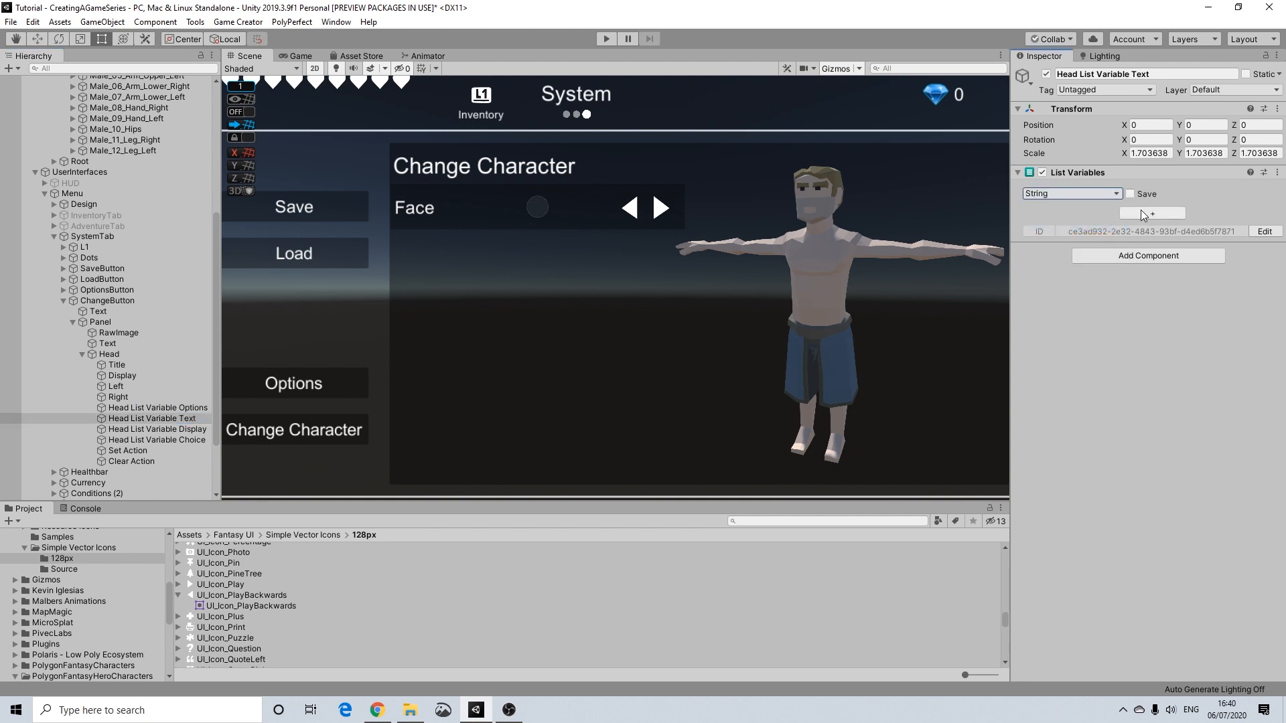
pyautogui.click(1135, 197)
# Step: Add Items 0 and 1 to Head List Variable Text with the values Face 00 and Face 01
pyautogui.click(1147, 213)
pyautogui.click(1141, 223)
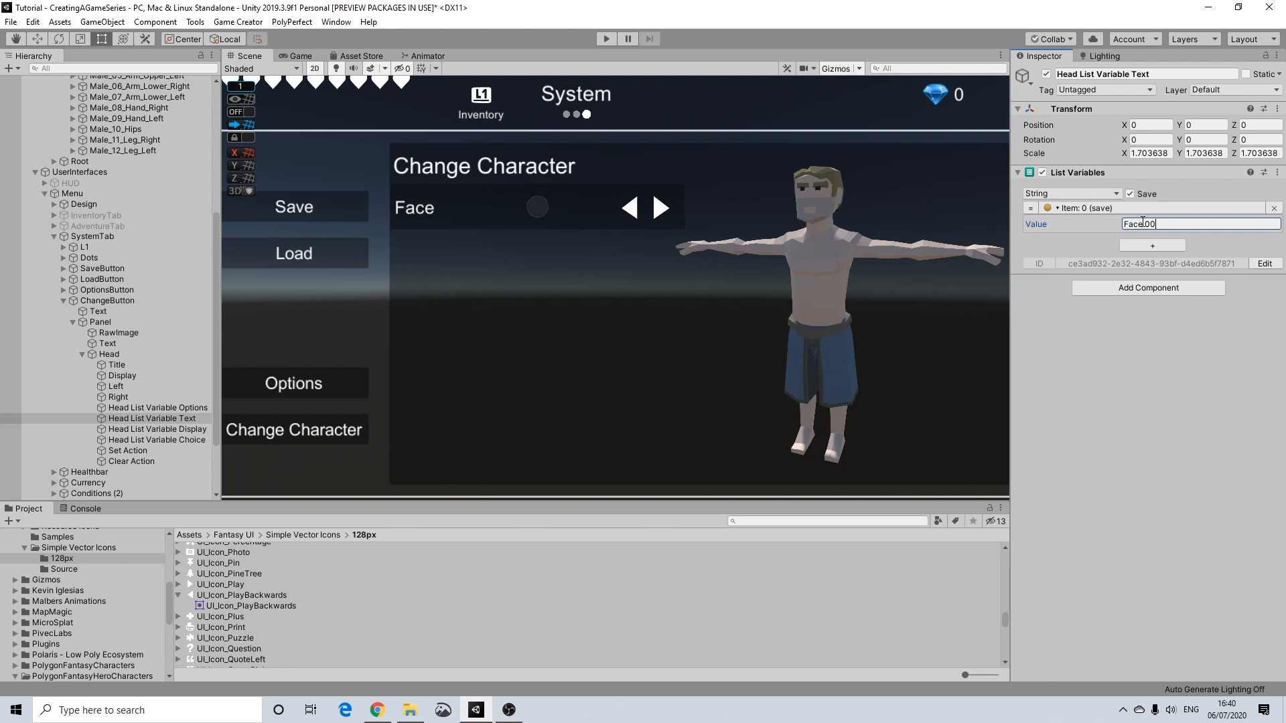
pyautogui.click(1152, 246)
pyautogui.click(1145, 256)
pyautogui.write('Face 01')
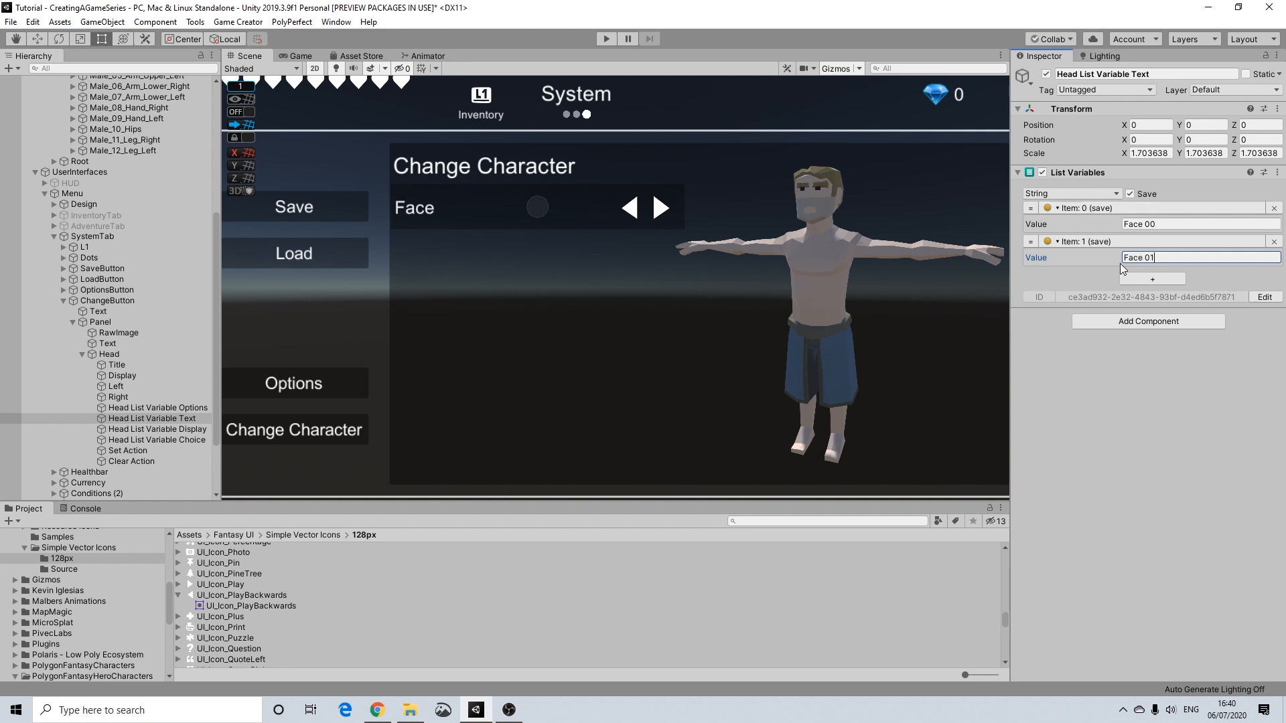
# Step: Add Items 2 and 3 to Head List Variable Text with the values Face 02 and Face 03
pyautogui.click(1152, 279)
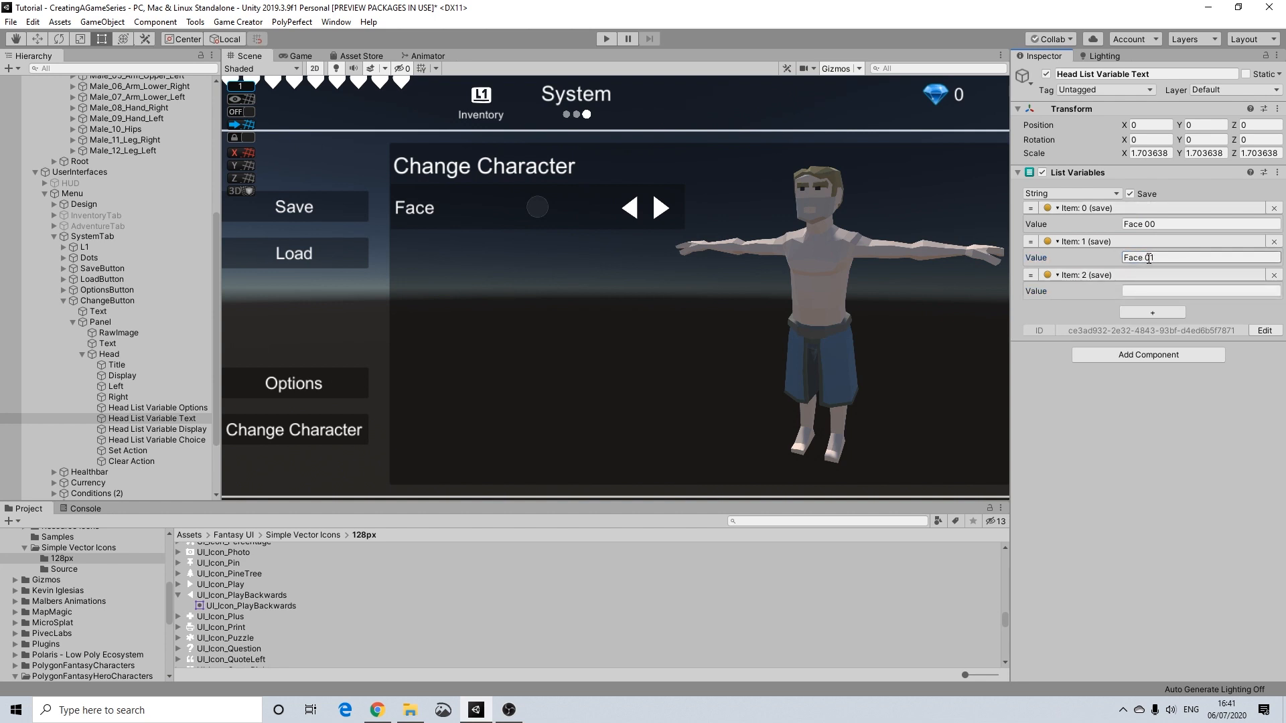
pyautogui.click(1144, 290)
pyautogui.write('Face 0')
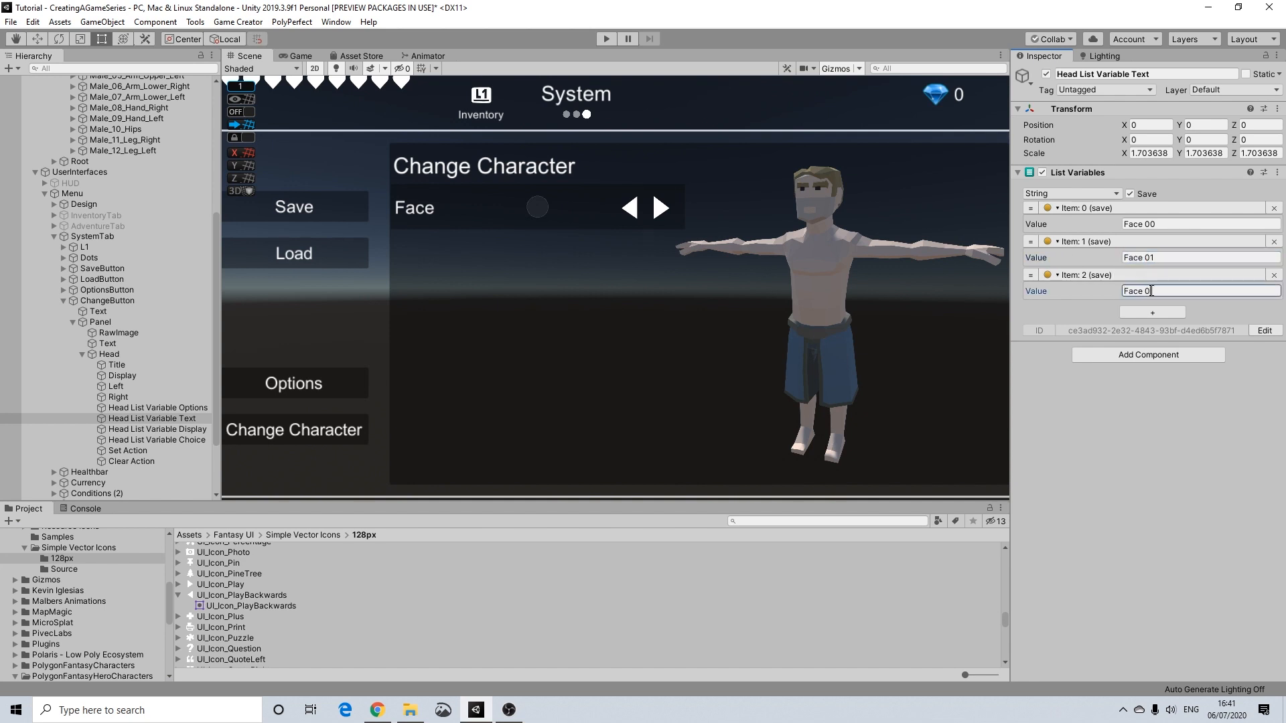
pyautogui.click(1153, 312)
pyautogui.click(1198, 325)
pyautogui.write('Face 03')
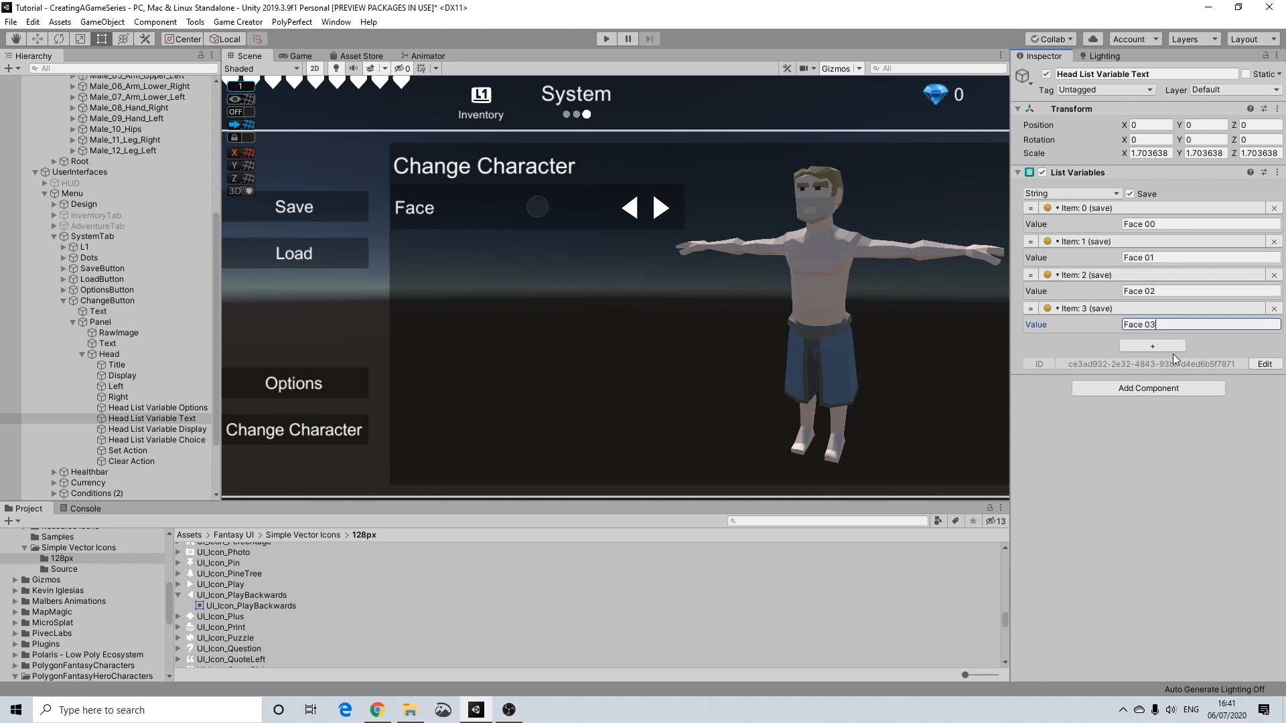
# Step: Add Items 4 and 5 to Head List Variable Text with the values Face 04 and Face 05
pyautogui.click(1171, 348)
pyautogui.write('04')
pyautogui.click(1139, 380)
pyautogui.click(1155, 392)
pyautogui.write('Face 05')
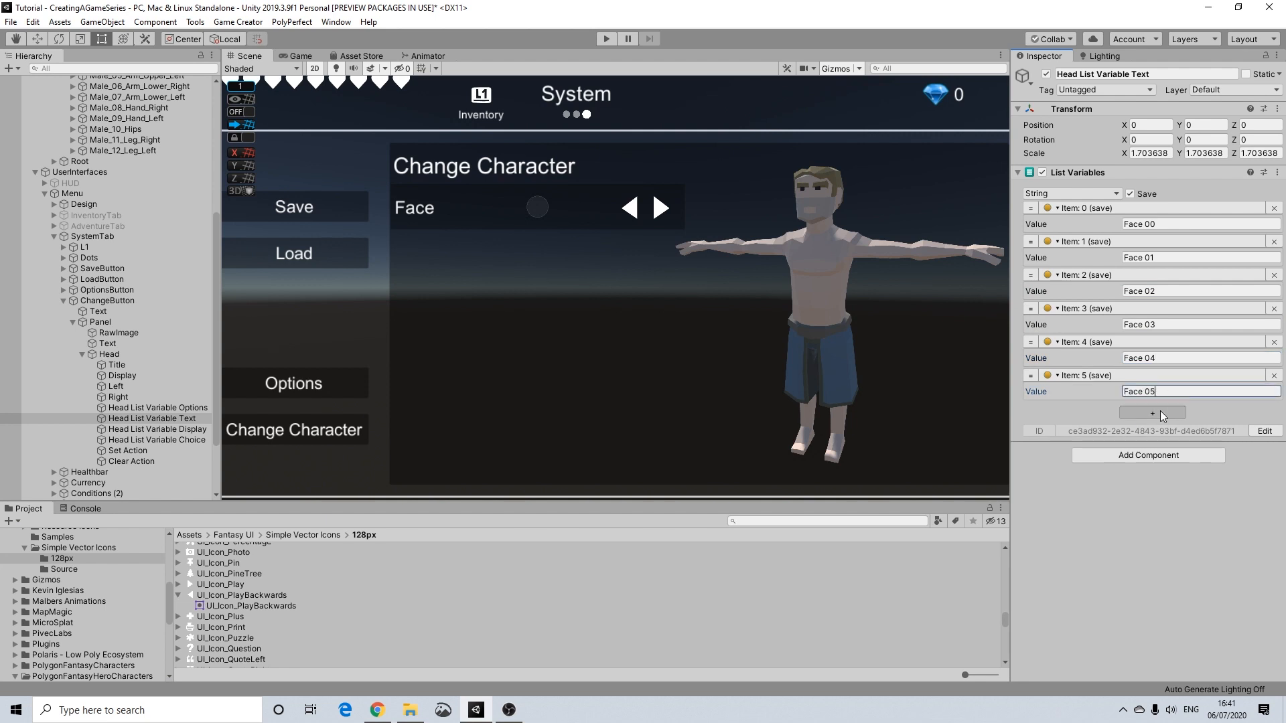
# Step: Add Items 6 and 7 to Head List Variable Text with the values Face 06 and Face 07
pyautogui.click(1160, 411)
pyautogui.click(1148, 425)
pyautogui.write('Face 06')
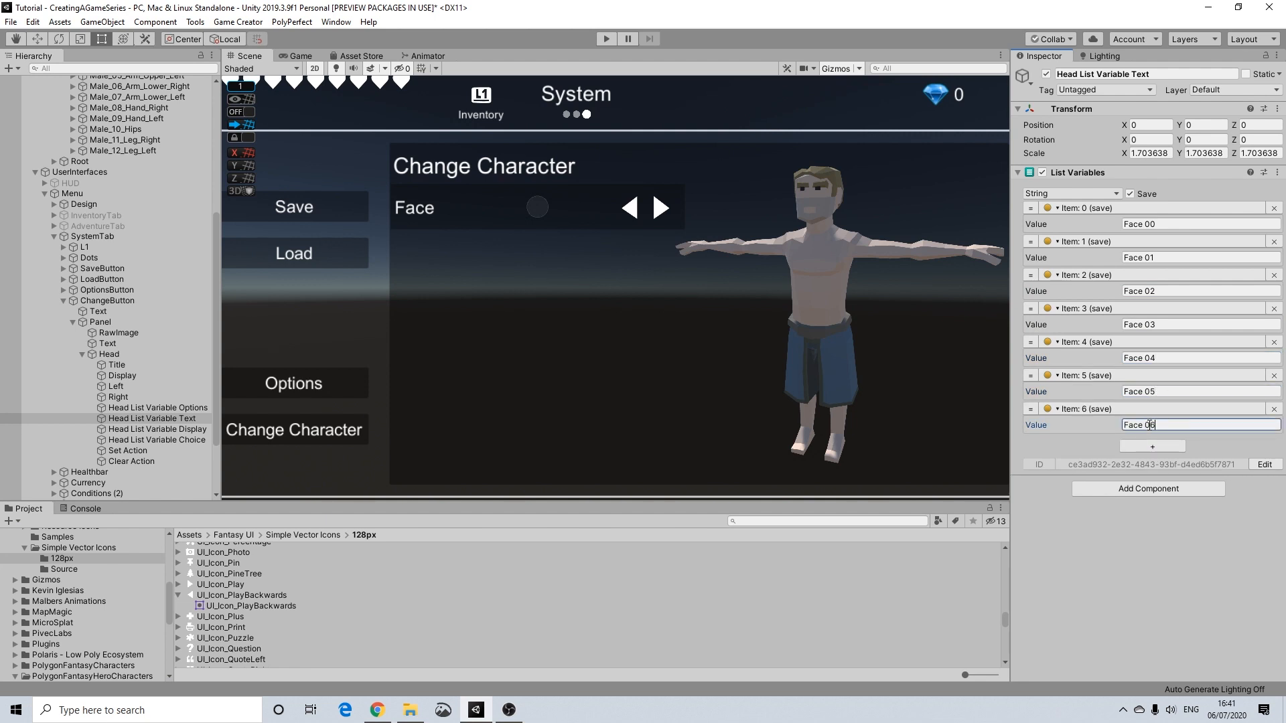
pyautogui.click(1151, 446)
pyautogui.click(1163, 459)
pyautogui.write('Face ')
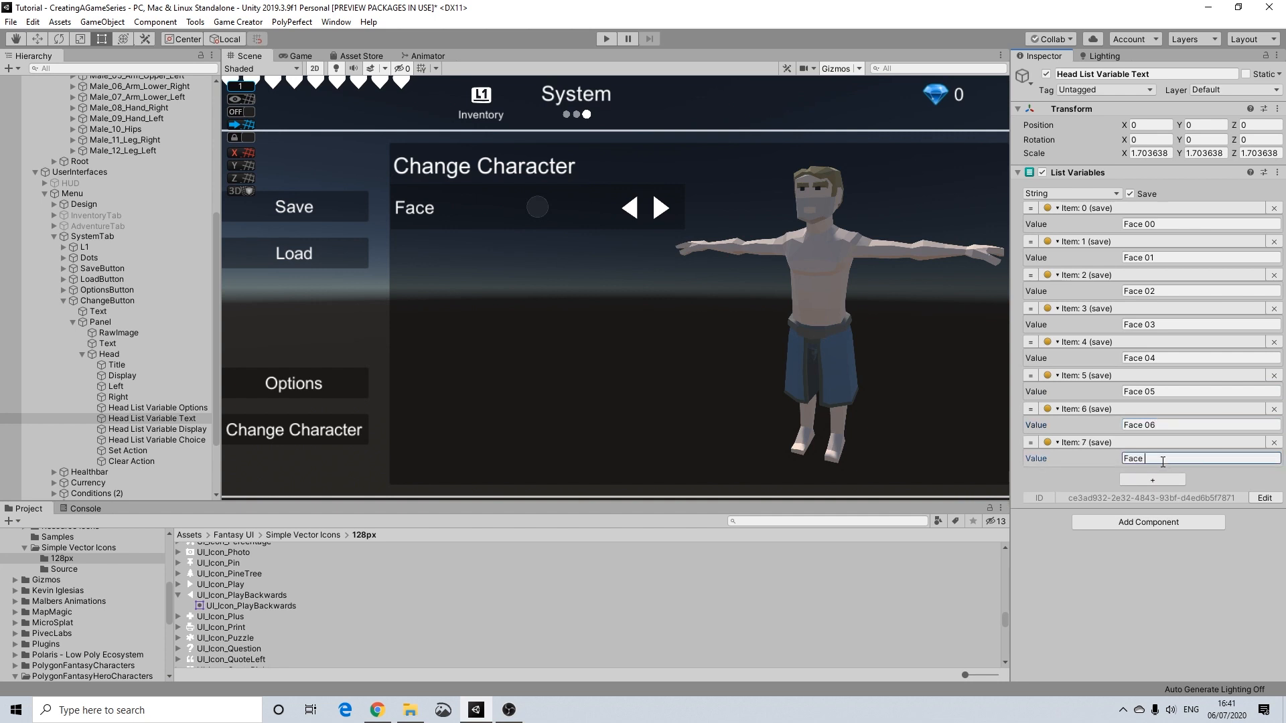
pyautogui.write('07')
# Step: Add Items 8 and 9 to Head List Variable Text with the values Face 08 and Face 09
pyautogui.click(1158, 481)
pyautogui.click(1156, 493)
pyautogui.write('Face 08')
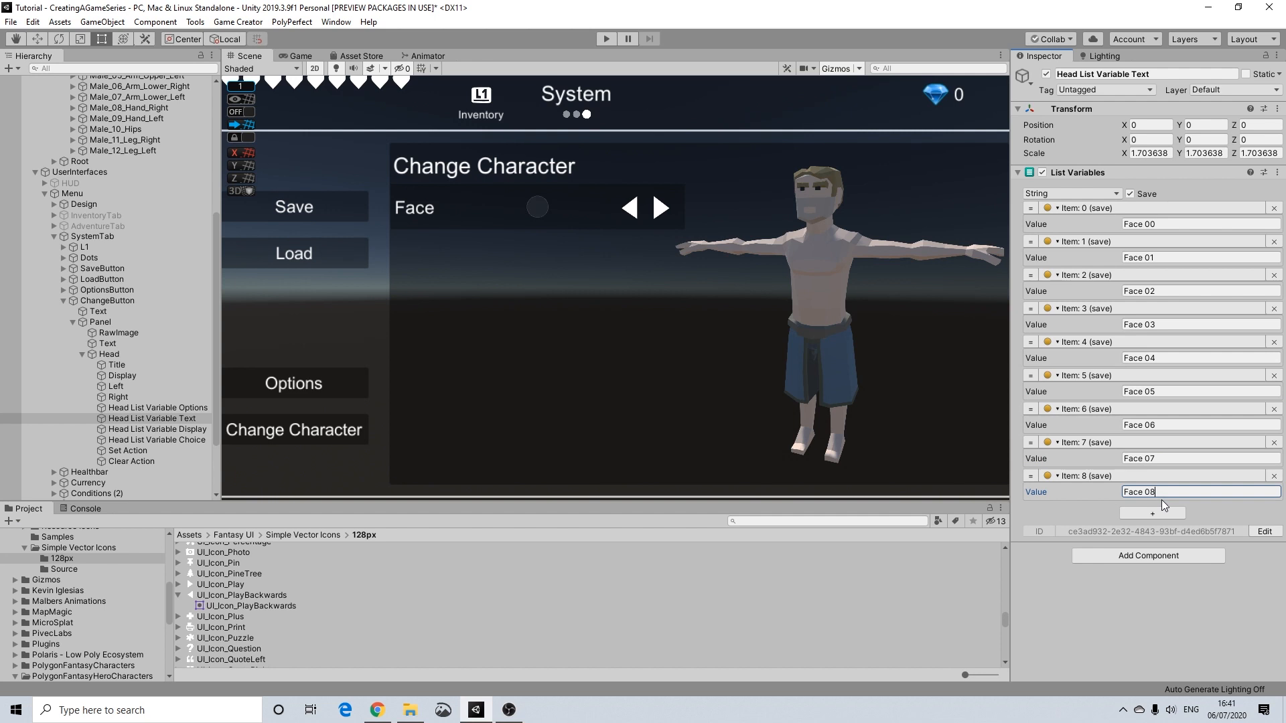
pyautogui.click(1159, 513)
pyautogui.click(1158, 526)
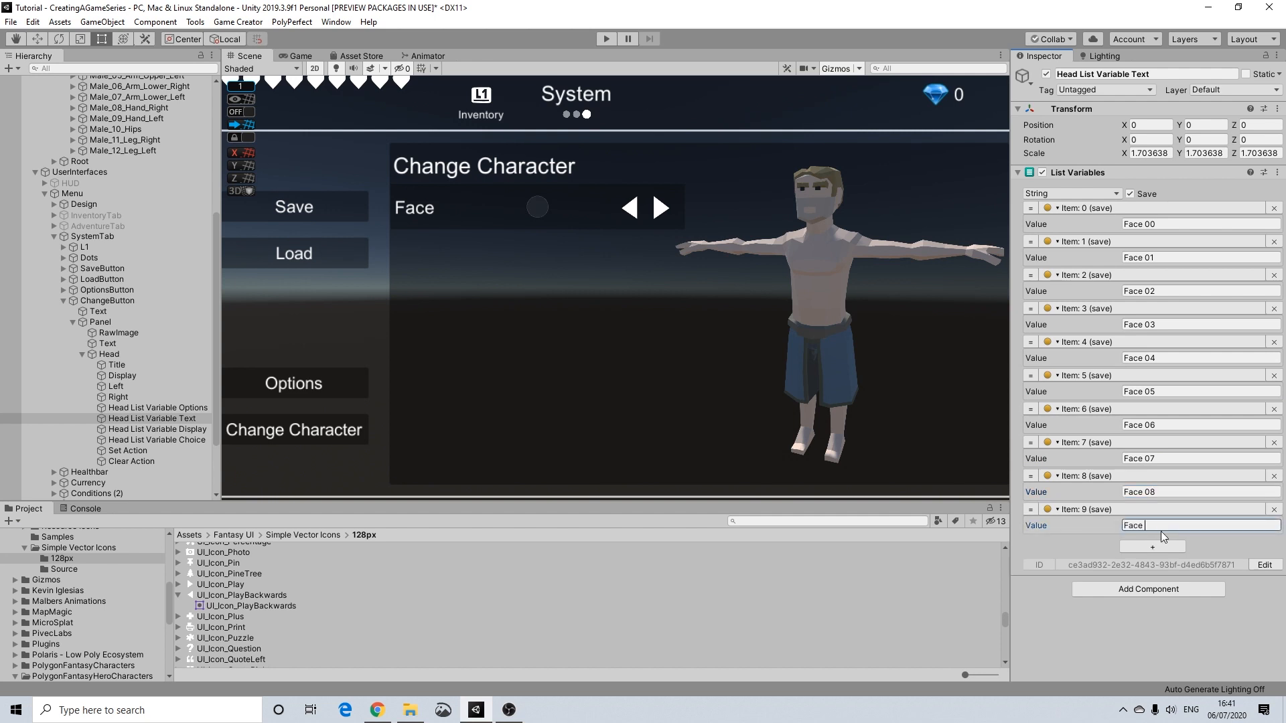
# Step: Add Items 10 and 11 to Head List Variable Text with the values Face 10 and Face 11
pyautogui.click(1161, 546)
pyautogui.click(1139, 560)
pyautogui.write('Face 0')
pyautogui.press('BackSpace')
pyautogui.write('10')
pyautogui.click(1157, 581)
pyautogui.click(1162, 593)
pyautogui.write('Face 11')
# Step: Add Items 12 and 13 to Head List Variable Text with the values Face 12 and Face 13
pyautogui.click(1151, 613)
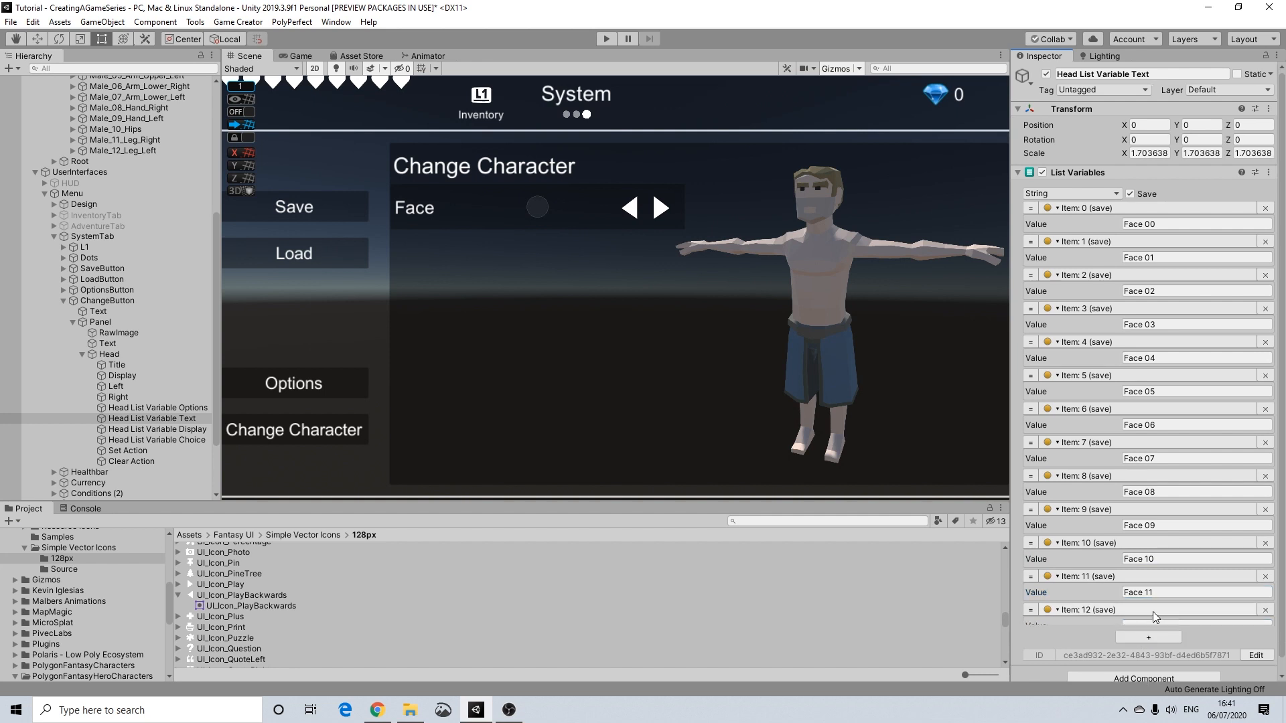
pyautogui.click(1145, 626)
pyautogui.write('Face 12')
pyautogui.click(1147, 645)
pyautogui.click(1146, 600)
pyautogui.write('Face 13')
# Step: Add Items 14 and 15 to Head List Variable Text with the values Face 14 and Face 15
pyautogui.click(1158, 621)
pyautogui.click(1148, 635)
pyautogui.write('Face 14')
pyautogui.scroll(-1, 1167, 634)
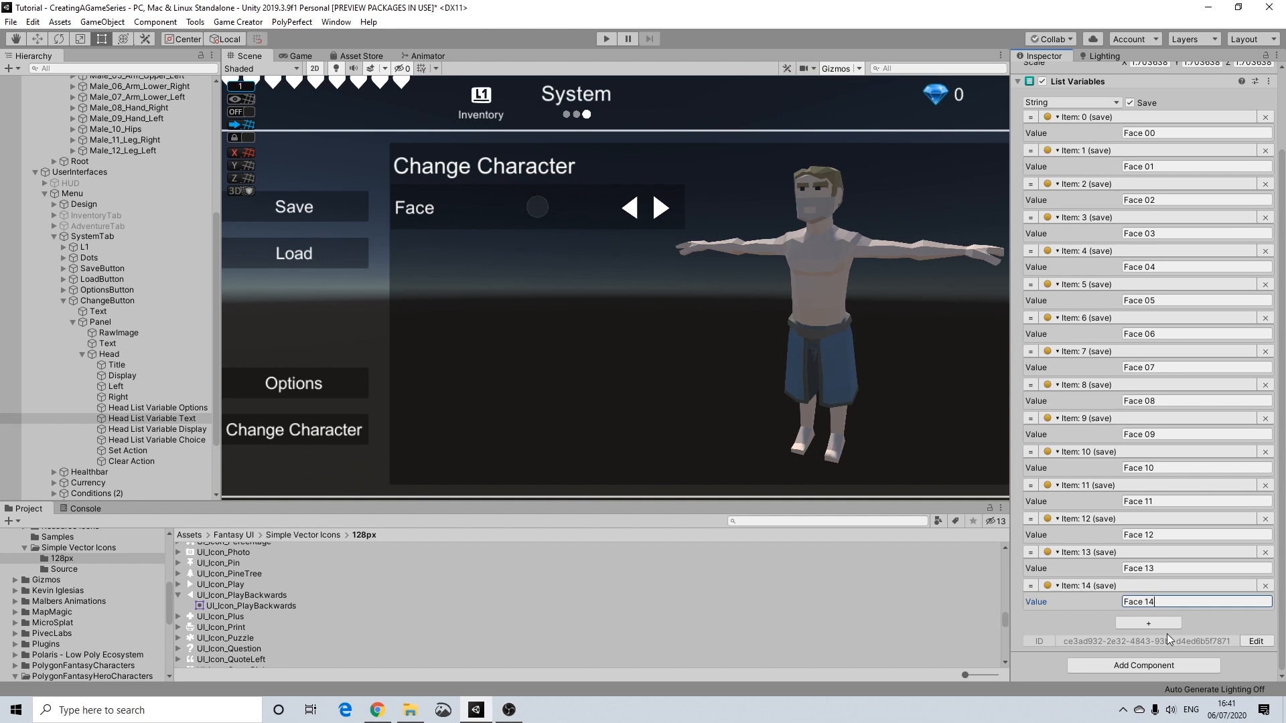
pyautogui.click(1168, 624)
pyautogui.click(1167, 635)
pyautogui.write('Face 15')
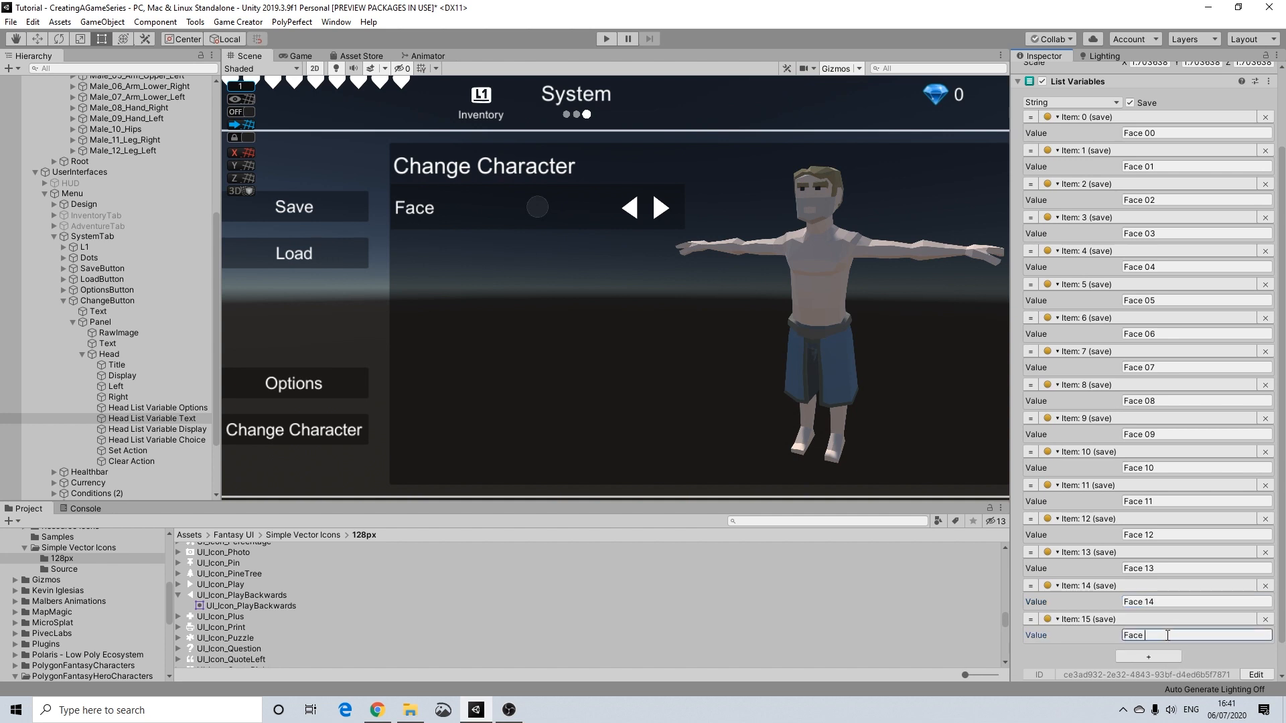
# Step: Add Items 16 and 17 to Head List Variable Text with the values Face 16 and Face 17
pyautogui.click(1149, 657)
pyautogui.scroll(-2, 1168, 643)
pyautogui.click(1145, 602)
pyautogui.write('Face 15')
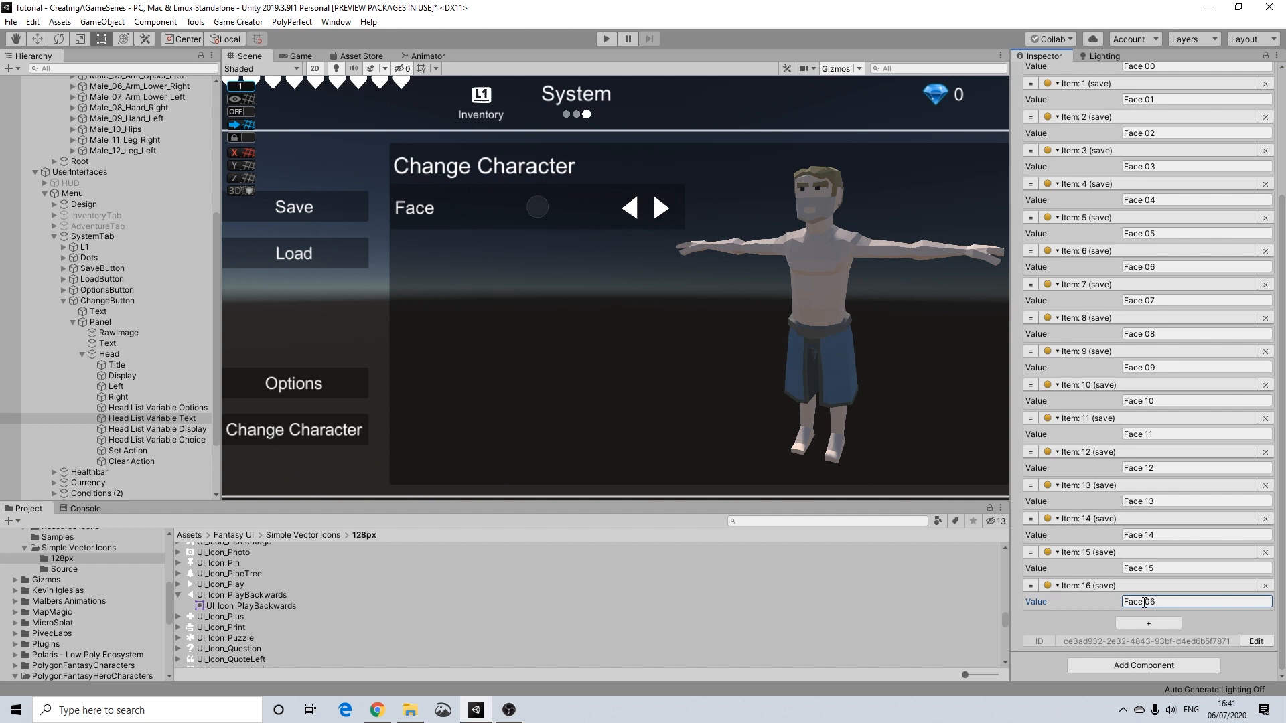
pyautogui.click(1145, 623)
pyautogui.doubleClick(1146, 602)
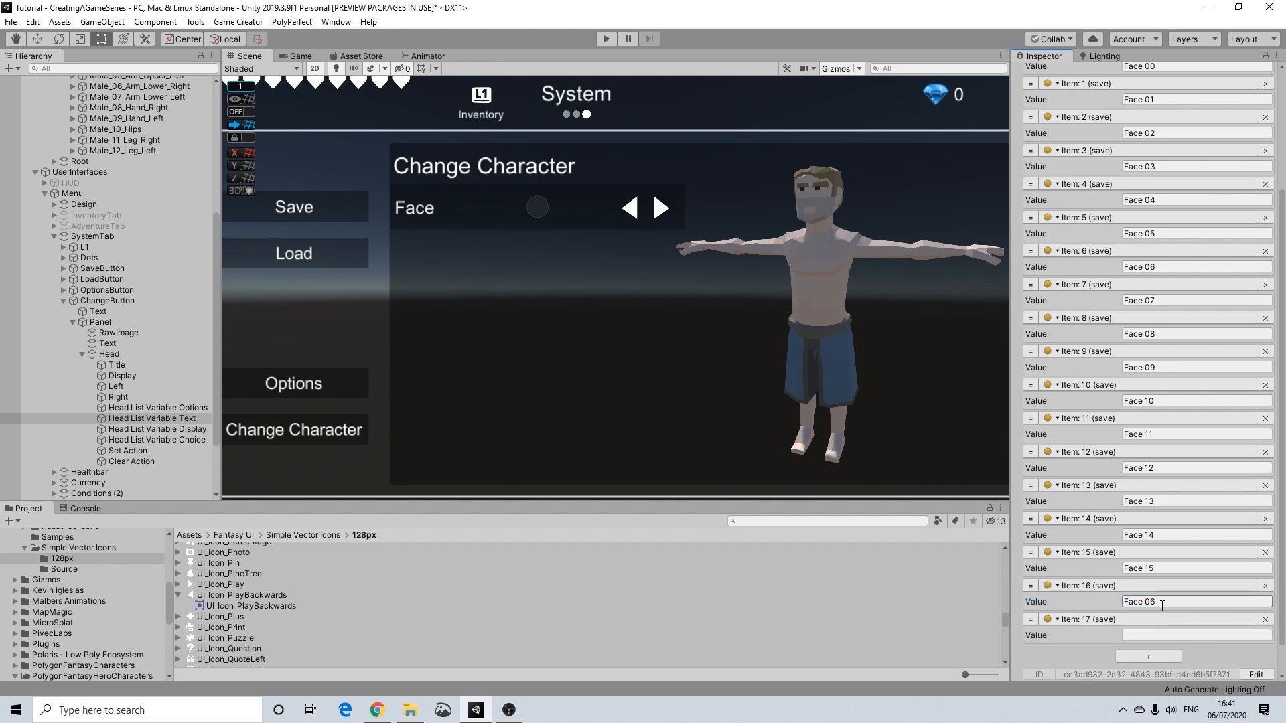
pyautogui.write('16')
pyautogui.click(1130, 635)
pyautogui.write('Face 17')
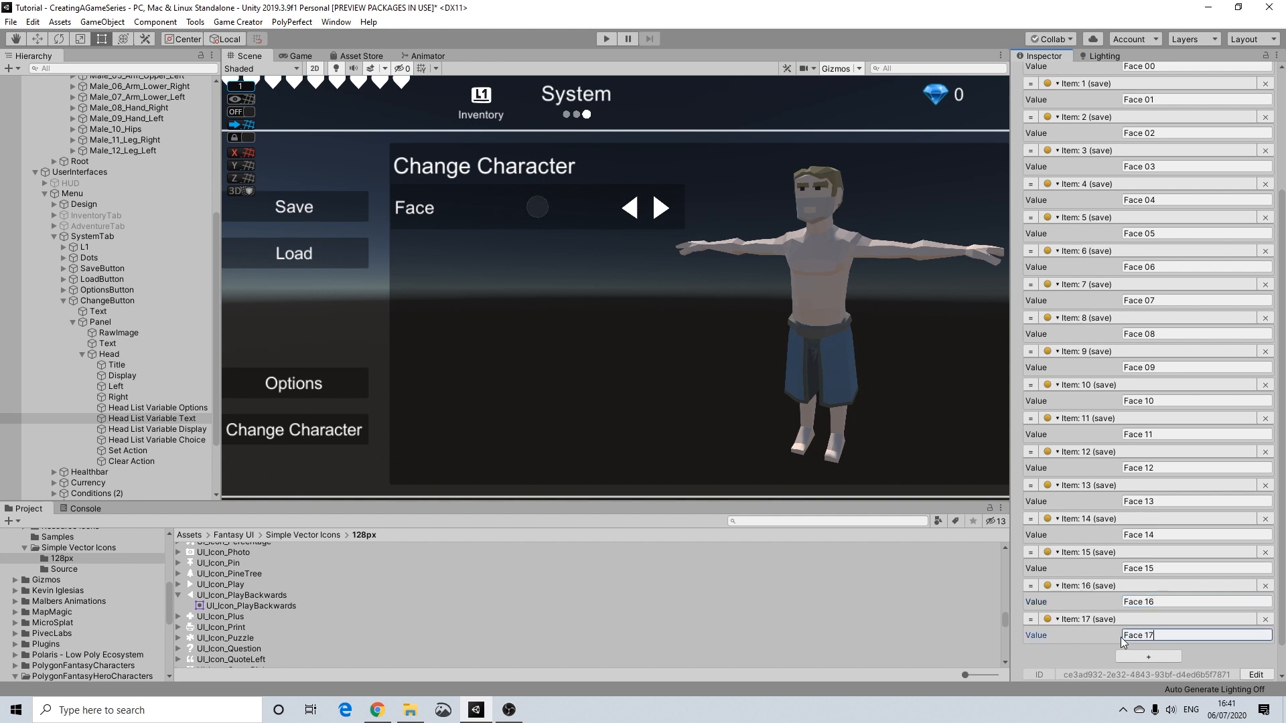
# Step: Add Items 18 and 19 to Head List Variable Text with the values Face 18 and Face 19
pyautogui.click(1141, 659)
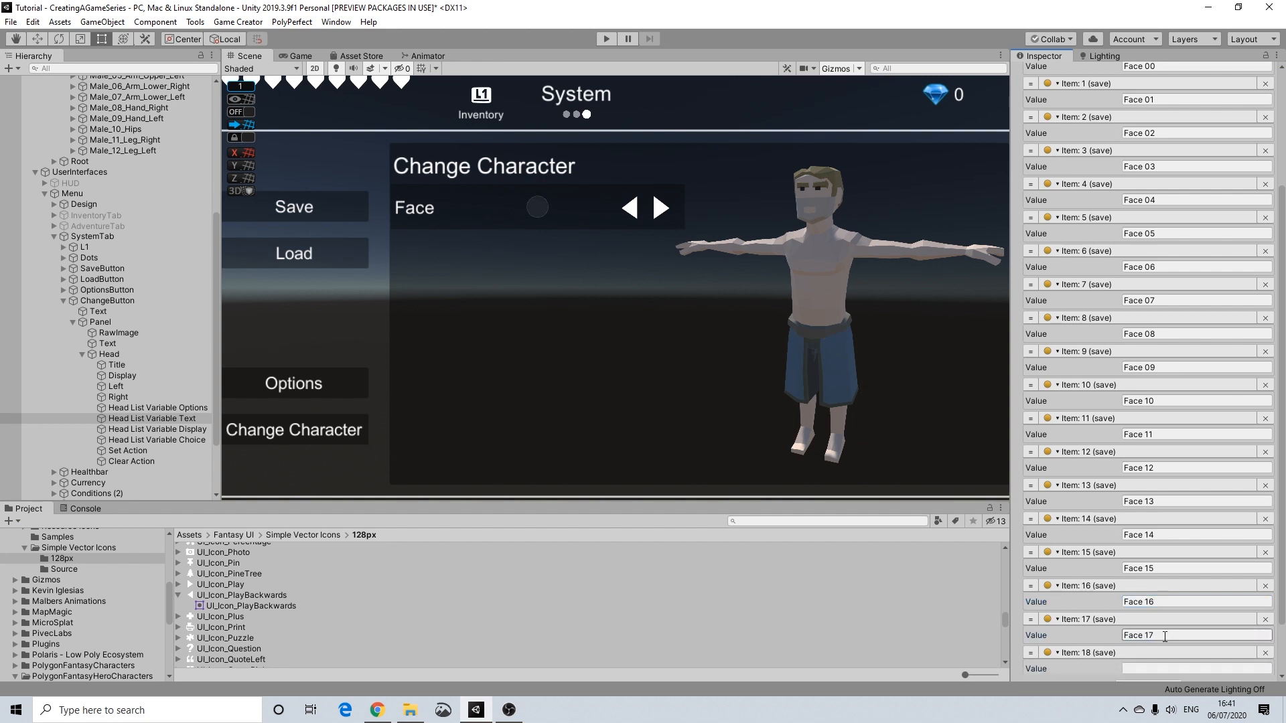
pyautogui.scroll(-2, 1143, 636)
pyautogui.click(1139, 603)
pyautogui.write('Face 18')
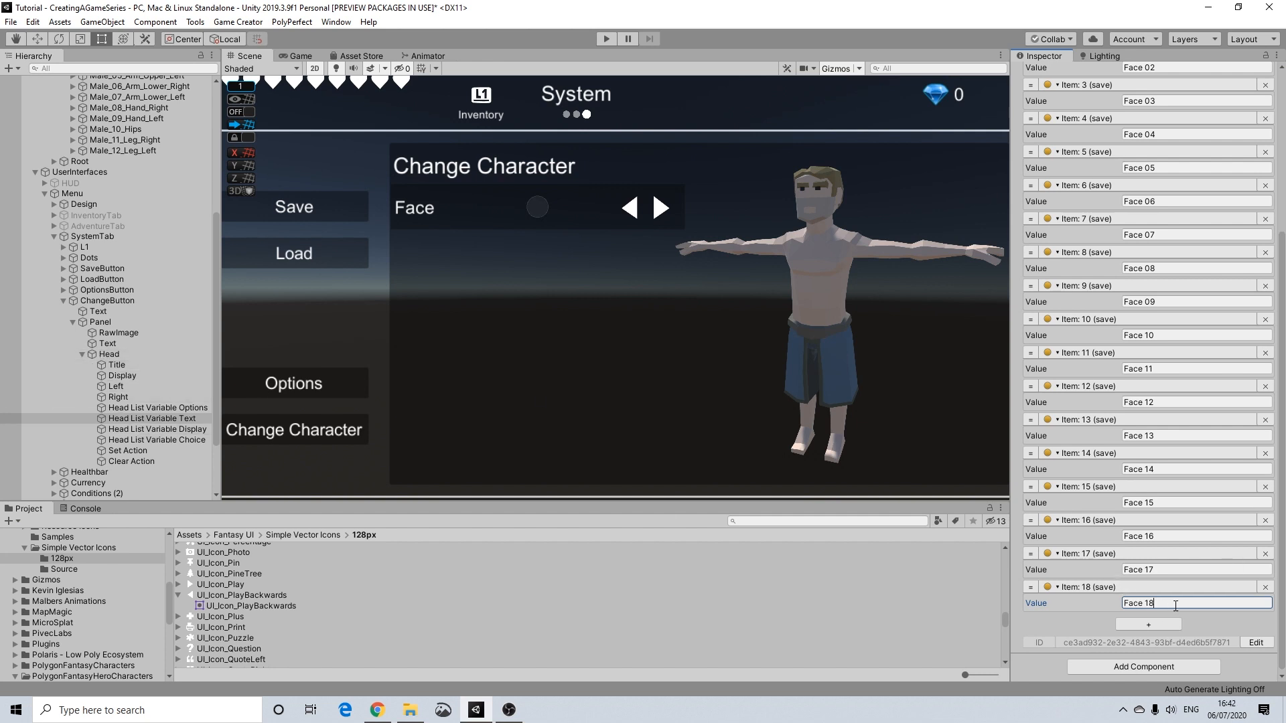
pyautogui.click(1147, 624)
pyautogui.click(1144, 637)
pyautogui.write('Face 19')
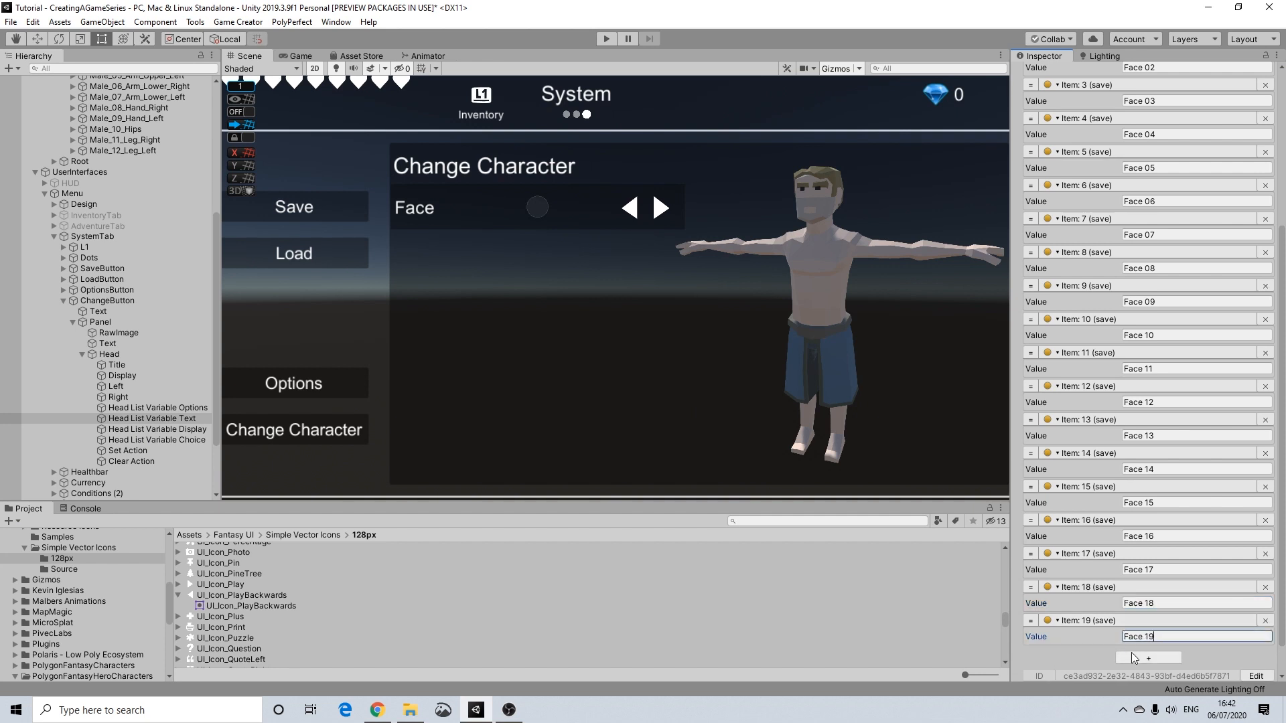
# Step: Add Items 20 and 21 to Head List Variable Text with the values Face 20 and Face 21
pyautogui.click(1137, 656)
pyautogui.click(1154, 601)
pyautogui.write('Face 2')
pyautogui.click(1145, 622)
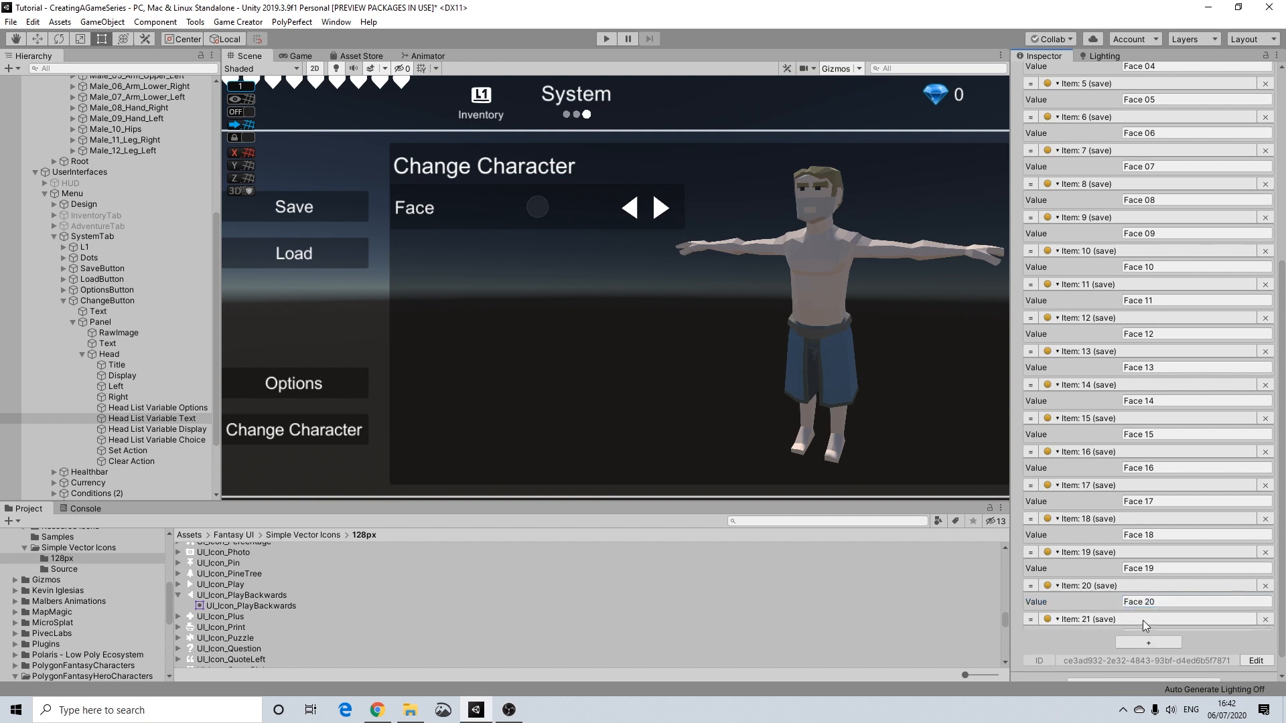
pyautogui.click(1130, 635)
pyautogui.write('Face 21')
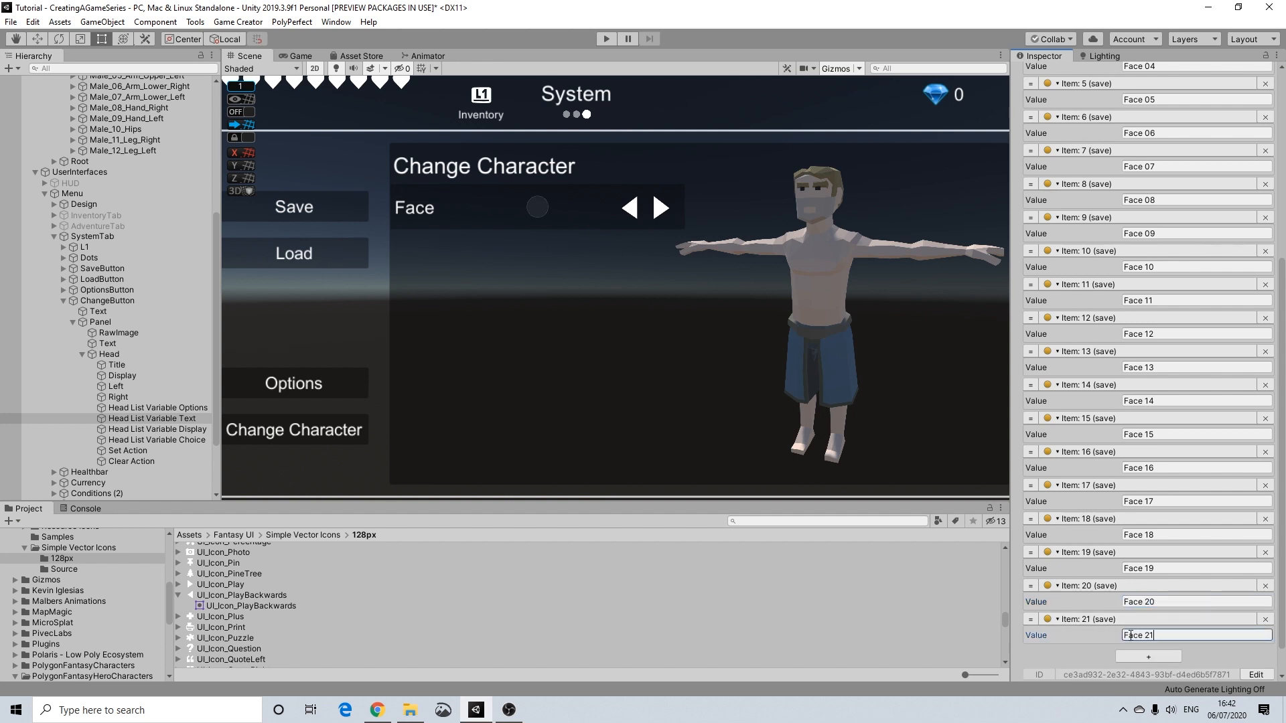
# Step: Add Item 22 to Head List Variable Text with the value Face 22 and compare the list with Head List Variable Options
pyautogui.click(1144, 657)
pyautogui.click(1138, 667)
pyautogui.write('Face 22')
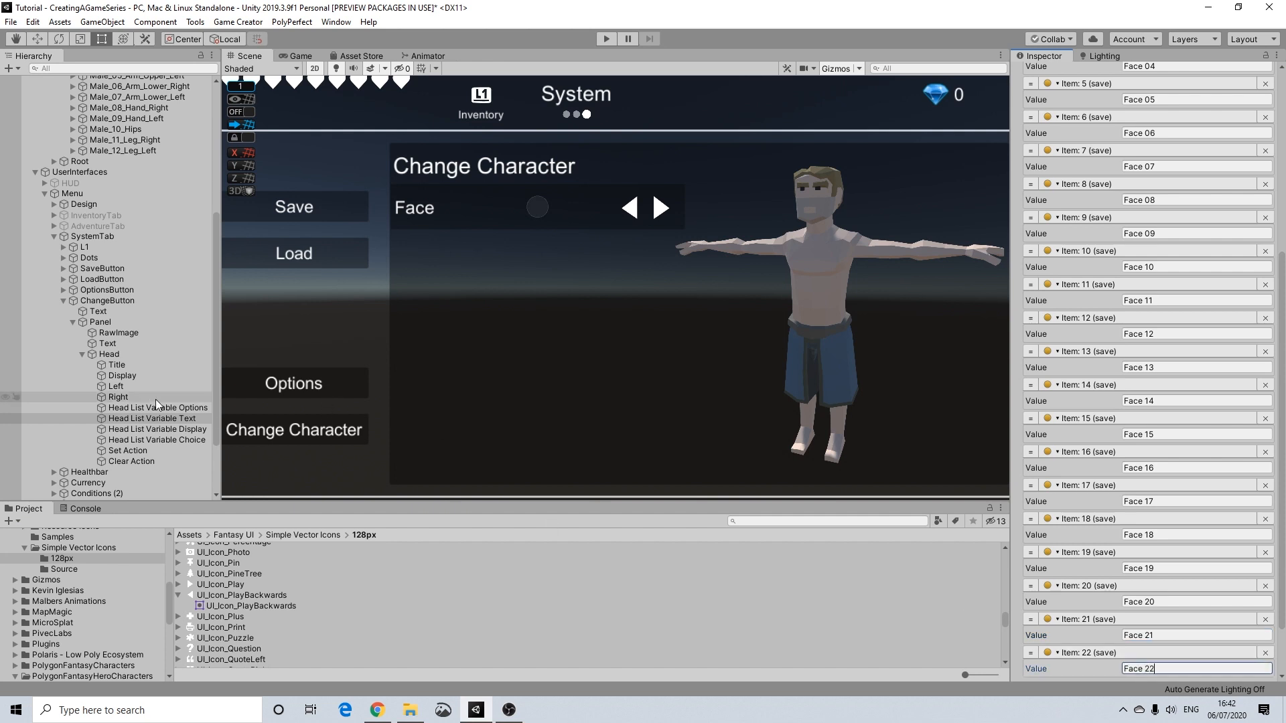
pyautogui.click(164, 415)
pyautogui.click(171, 408)
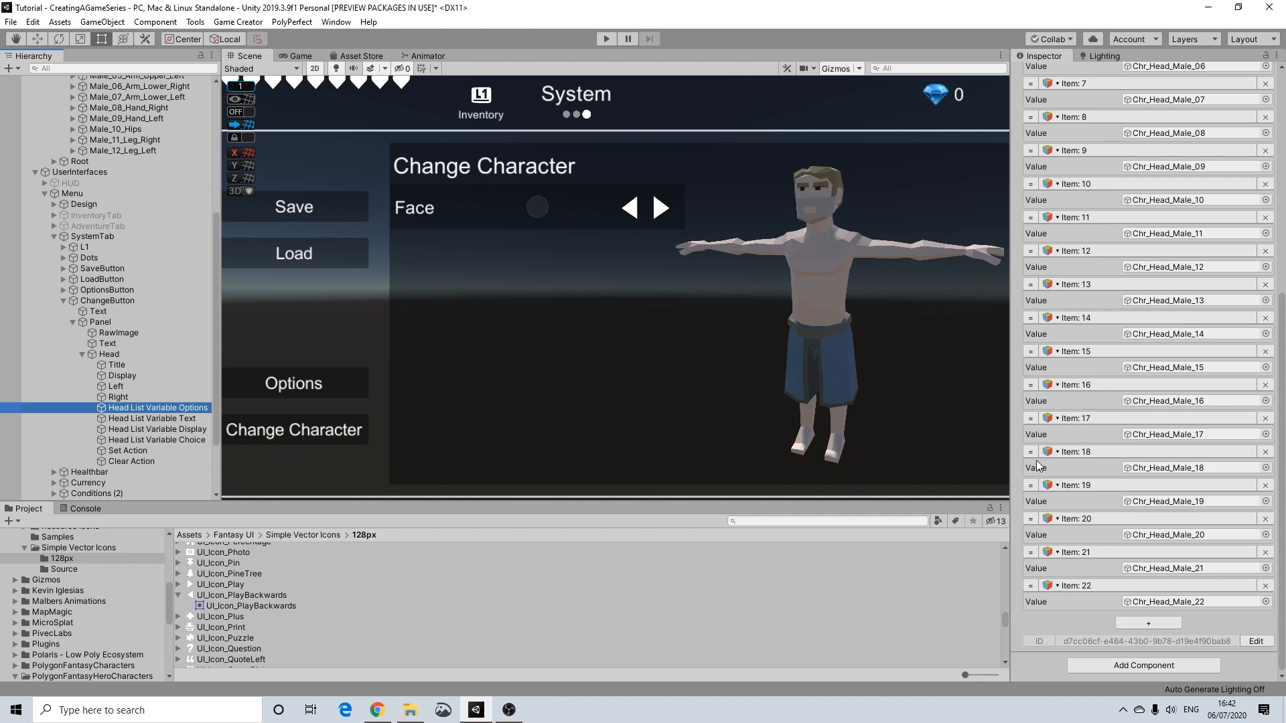
pyautogui.click(162, 418)
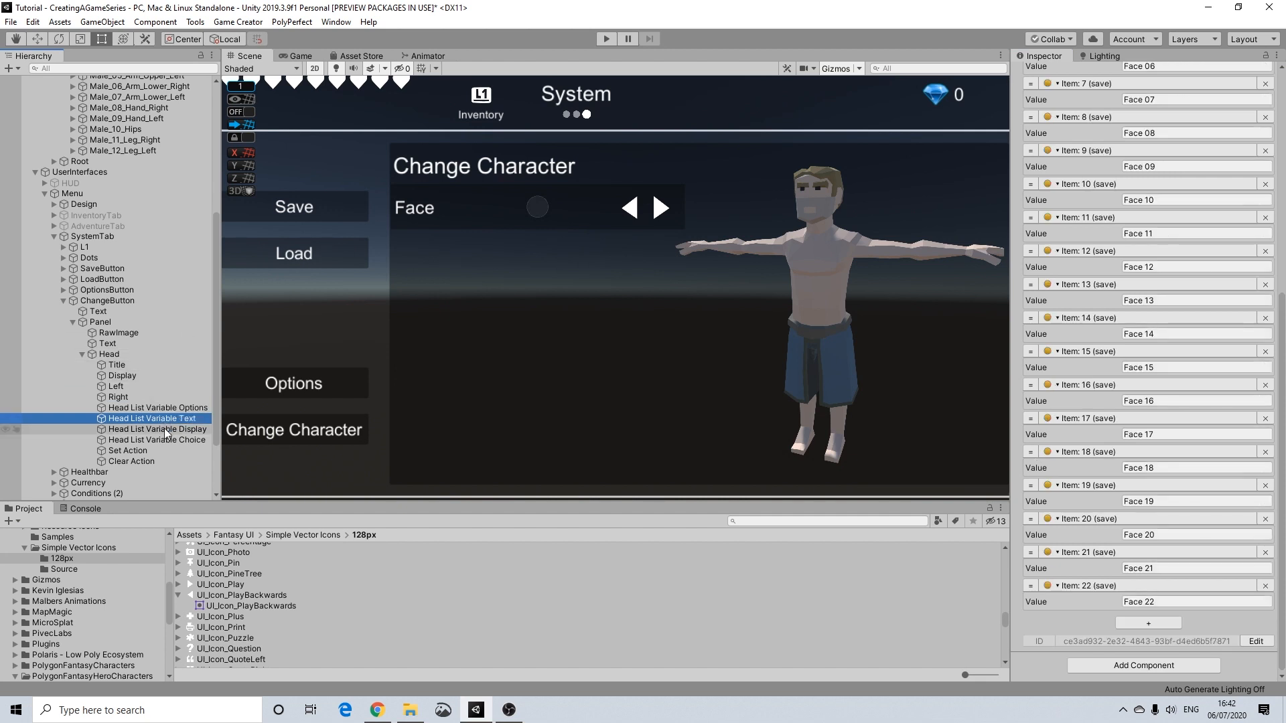
# Step: Set Head List Variable Display to the String type and add Item 0 with the value Face 00
pyautogui.click(164, 428)
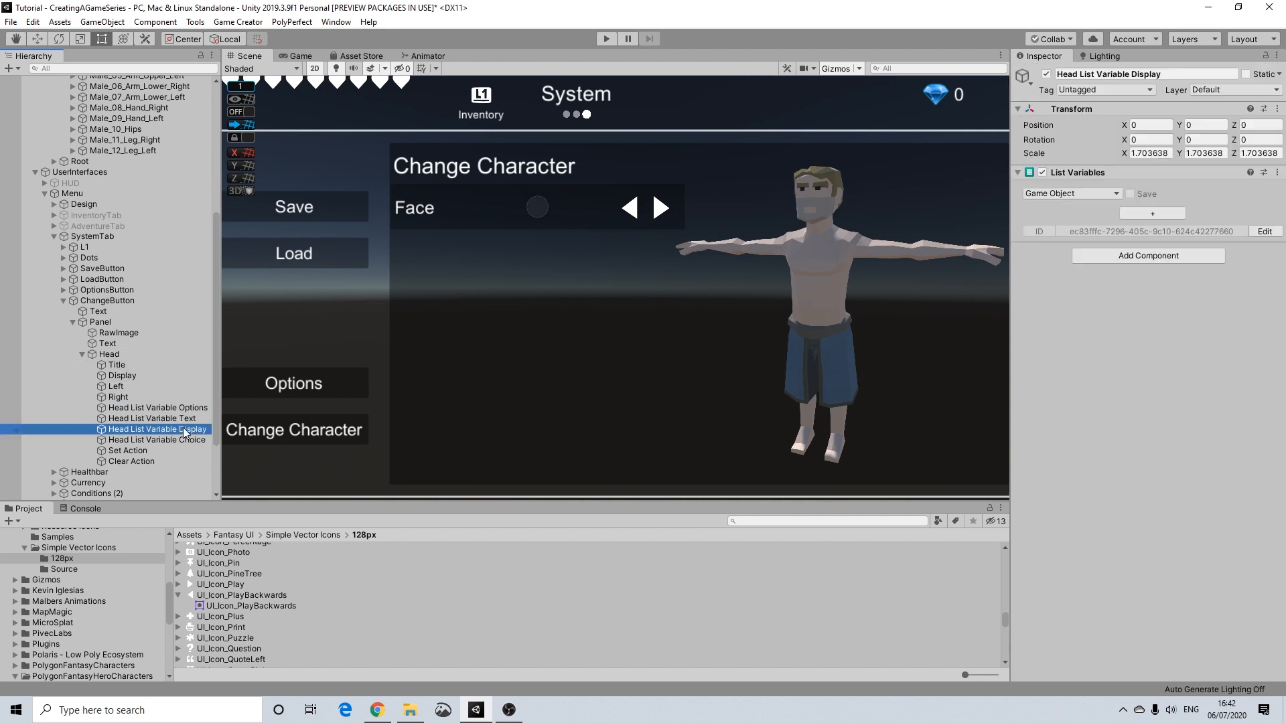
pyautogui.click(1091, 193)
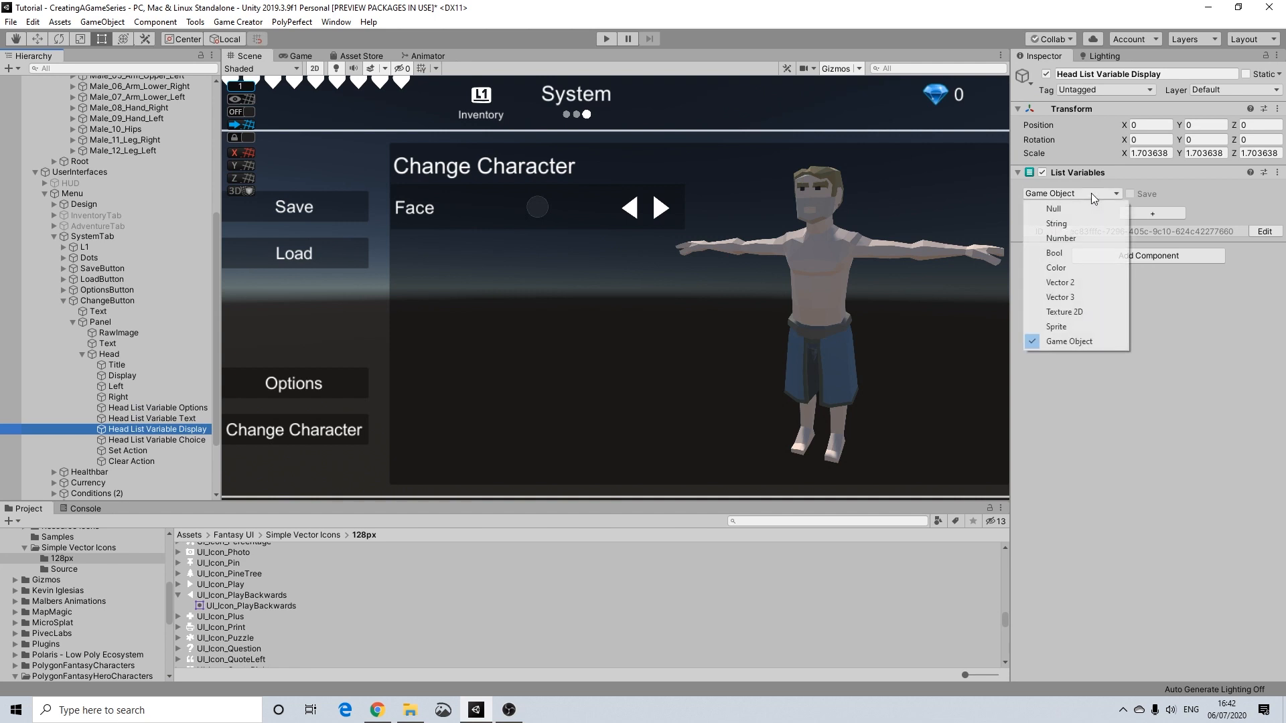
pyautogui.click(1067, 225)
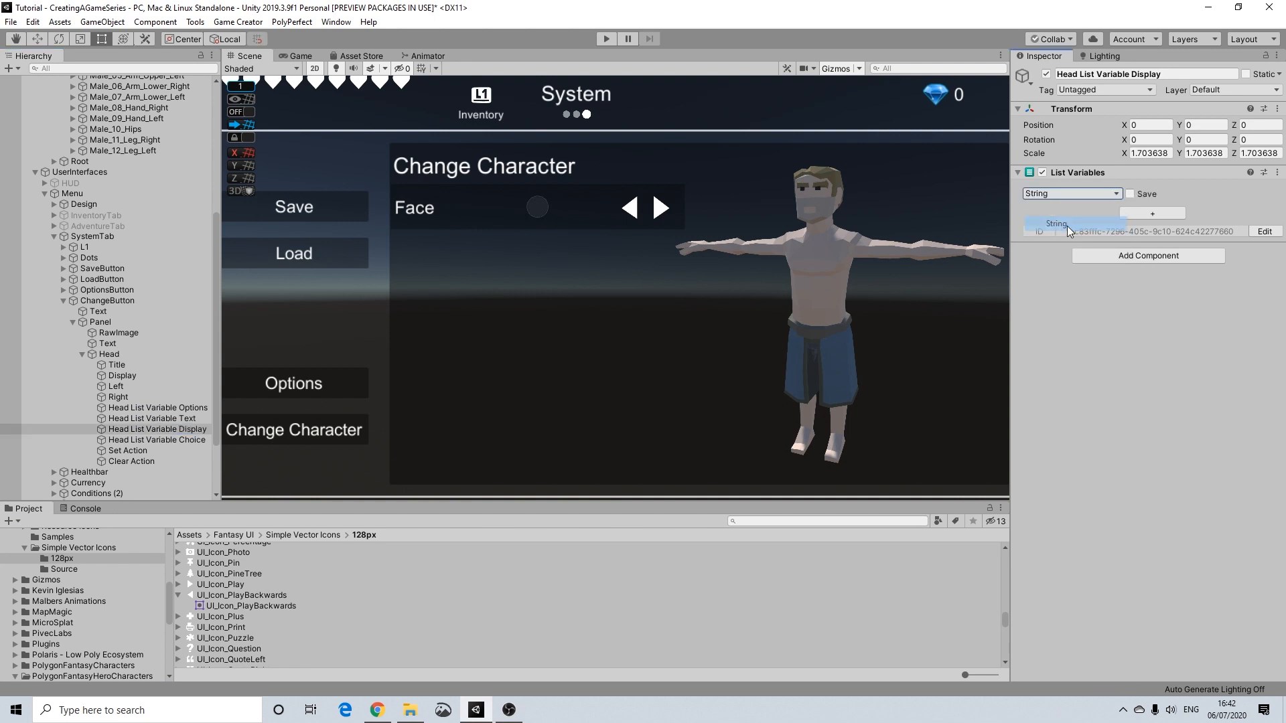
pyautogui.click(1082, 195)
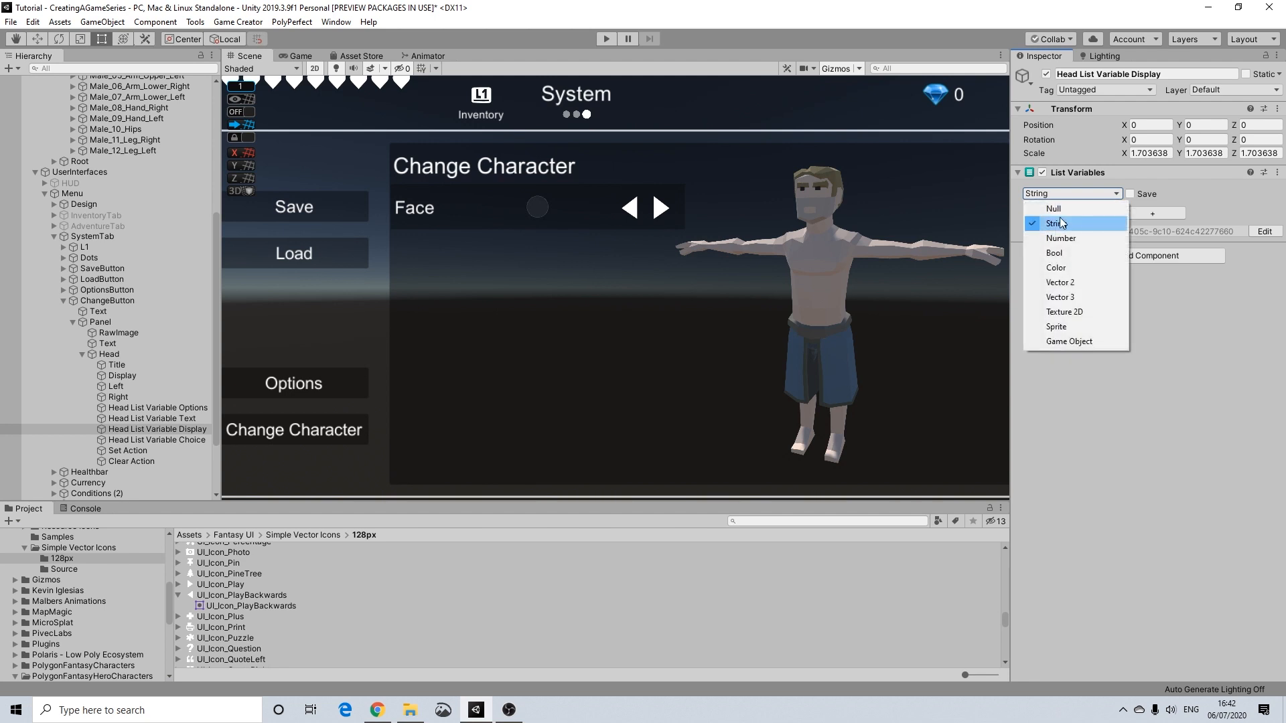
pyautogui.click(1228, 300)
pyautogui.click(1152, 213)
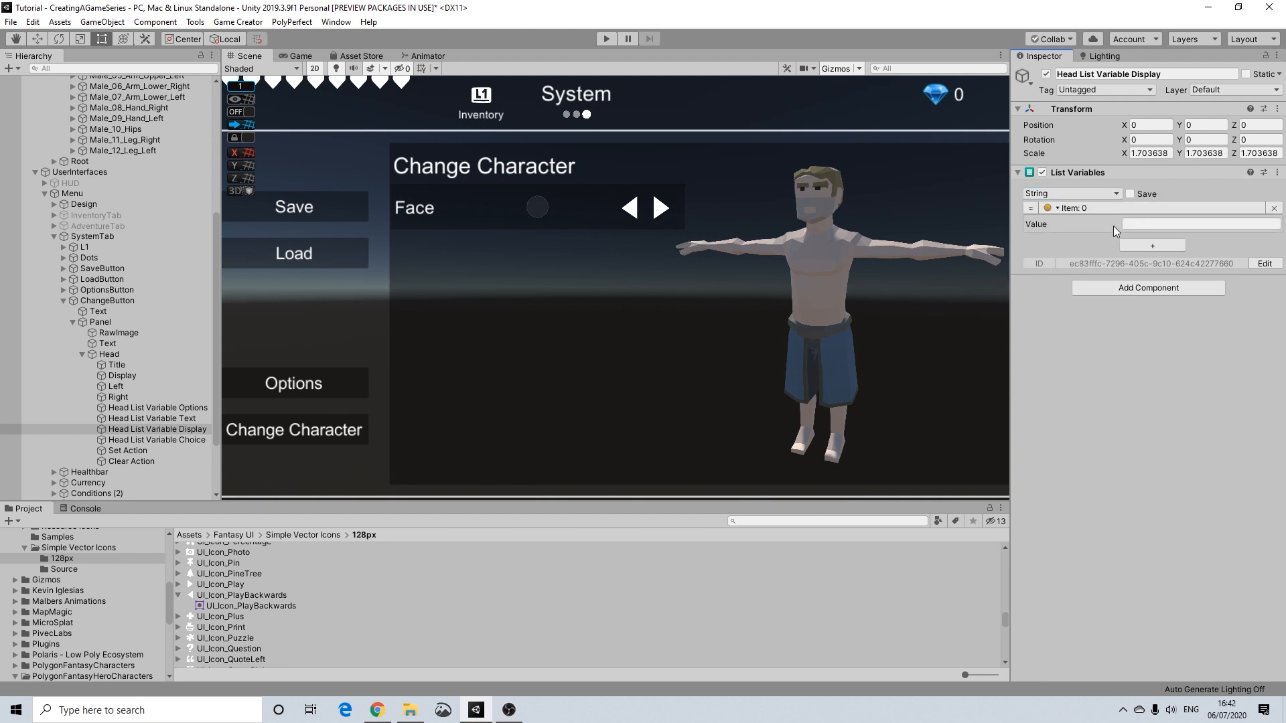
pyautogui.click(1149, 224)
pyautogui.write('Face 00')
# Step: Add Item 0 to Head List Variable Choice and assign the player's Chr_Head_Male_00 object from Male_Head_All_Elements as its value
pyautogui.click(190, 440)
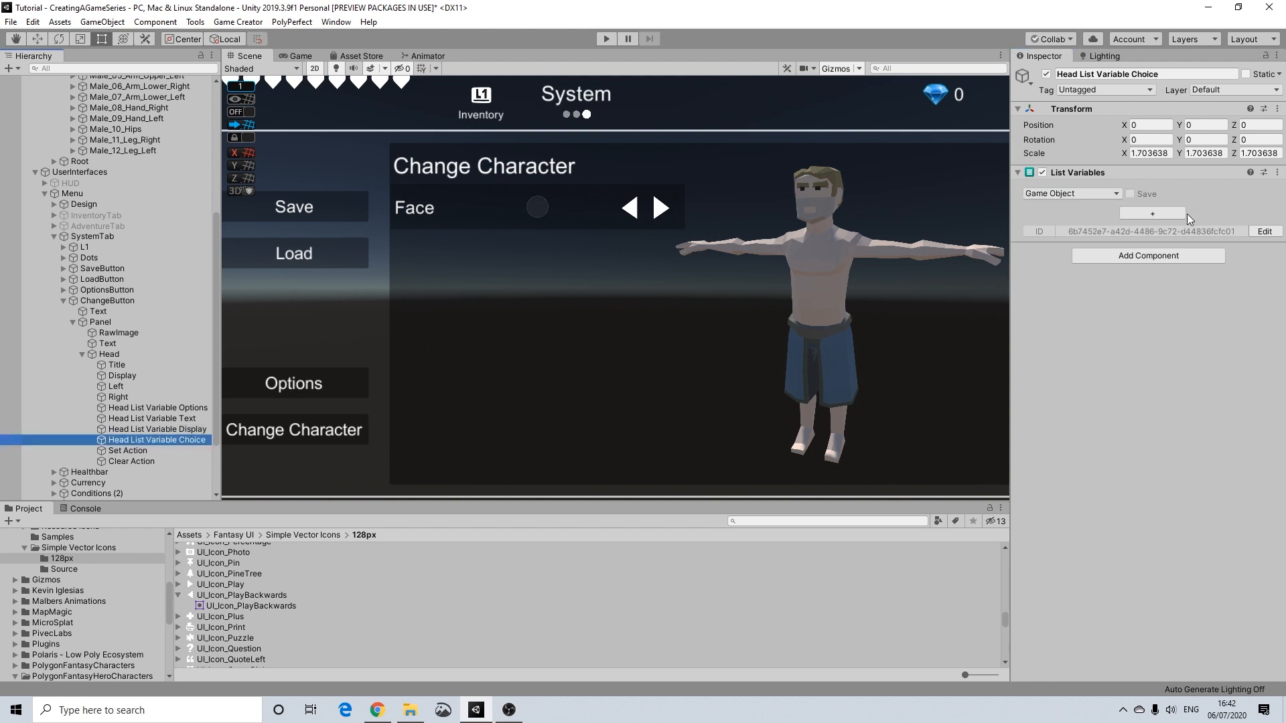
pyautogui.click(1152, 213)
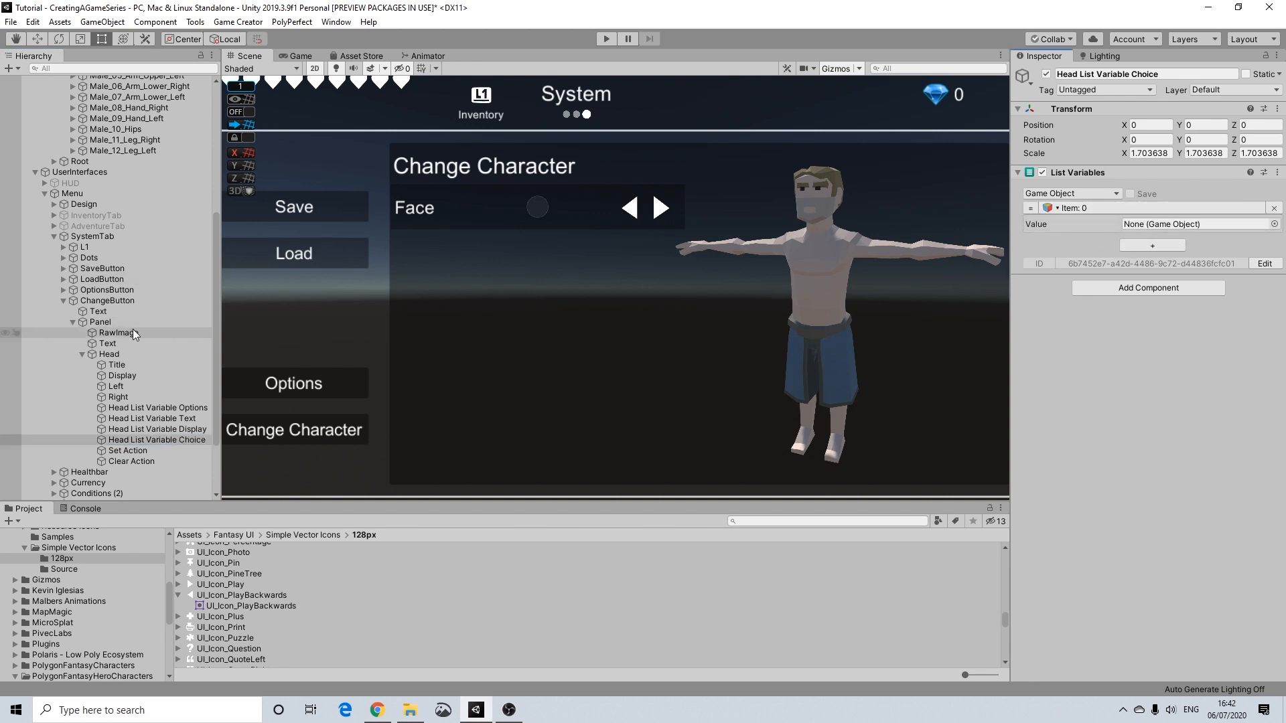
pyautogui.scroll(5, 173, 315)
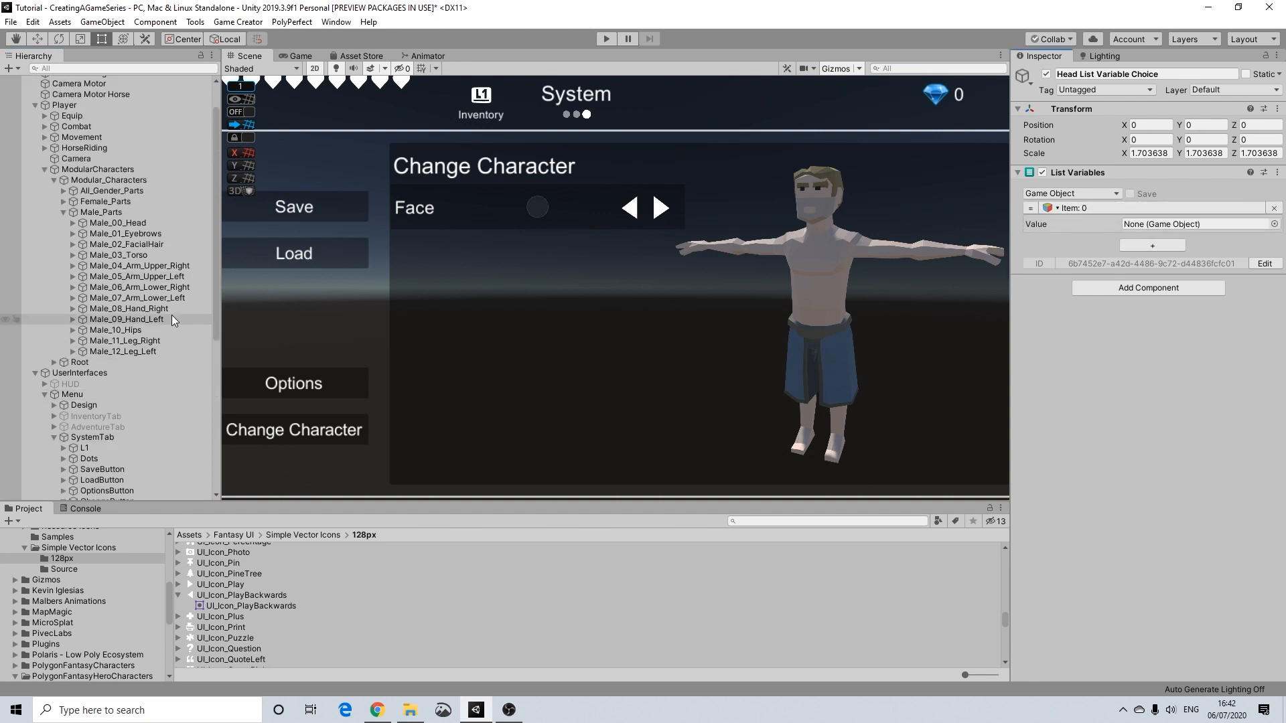
pyautogui.click(72, 223)
pyautogui.click(83, 234)
pyautogui.moveTo(146, 247); pyautogui.dragTo(1191, 223)
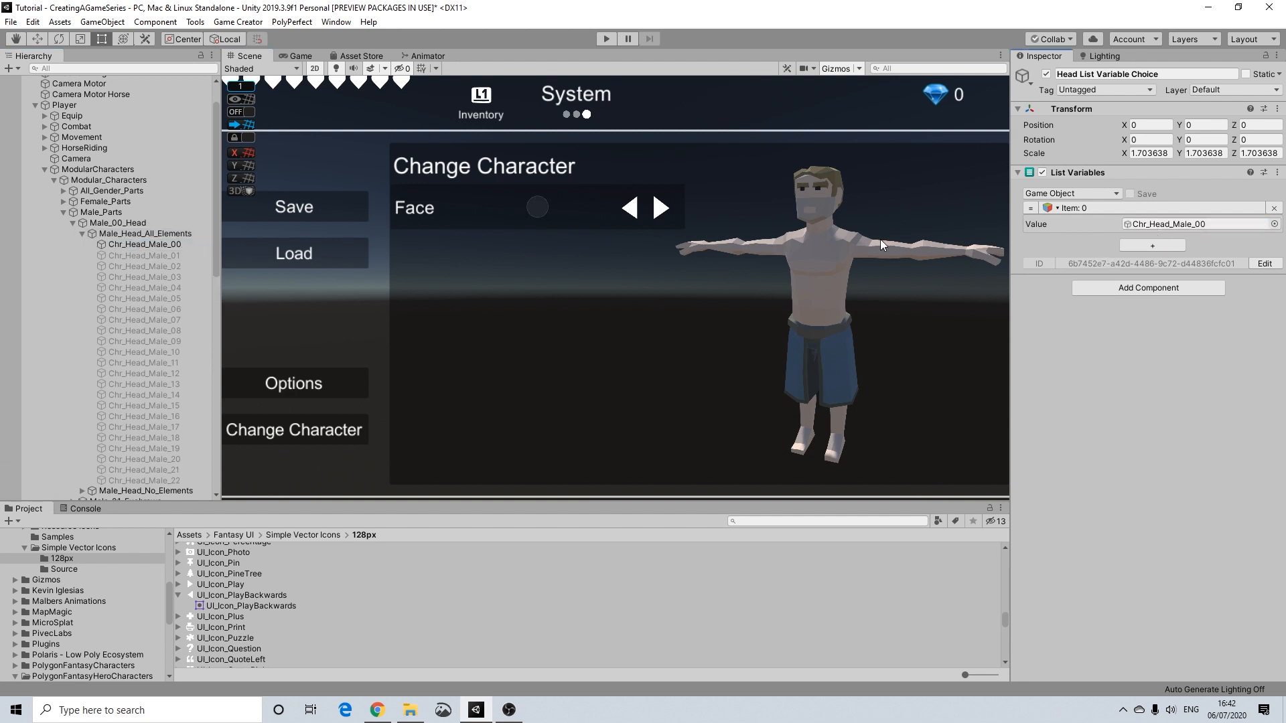
pyautogui.click(83, 234)
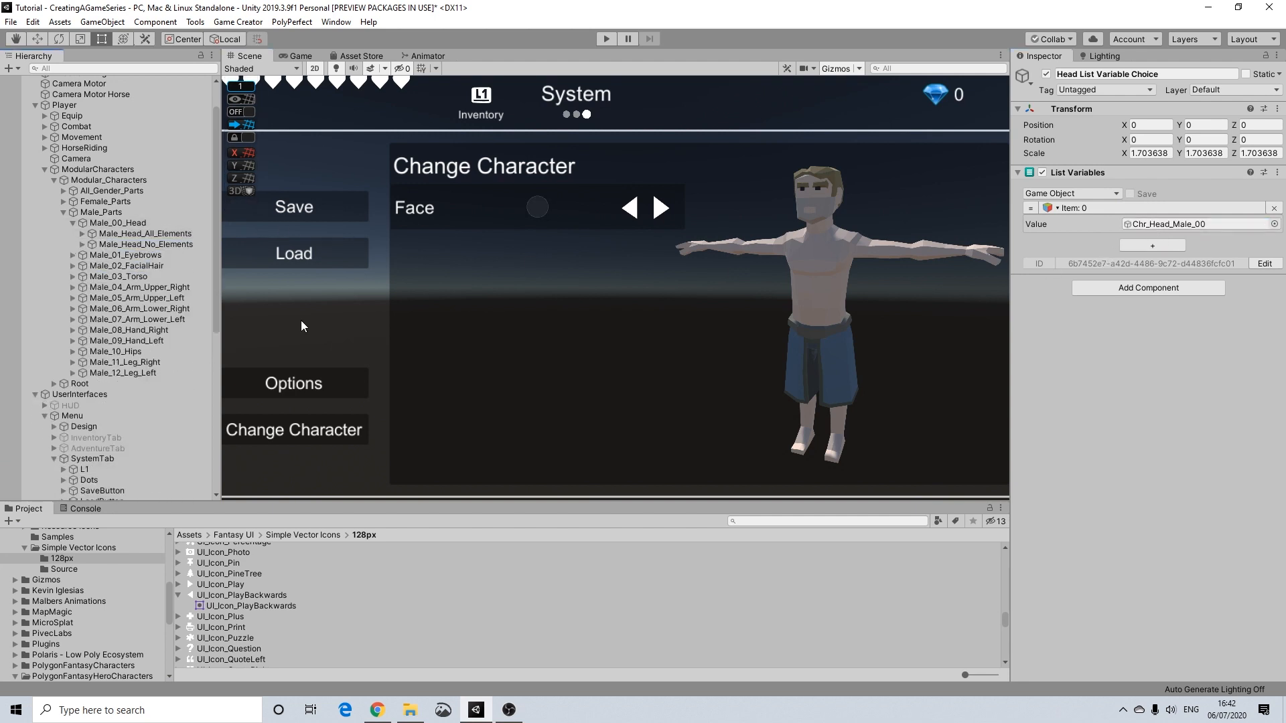
# Step: Enable the Save option for the list variables of Head List Variable Display
pyautogui.scroll(-5, 131, 402)
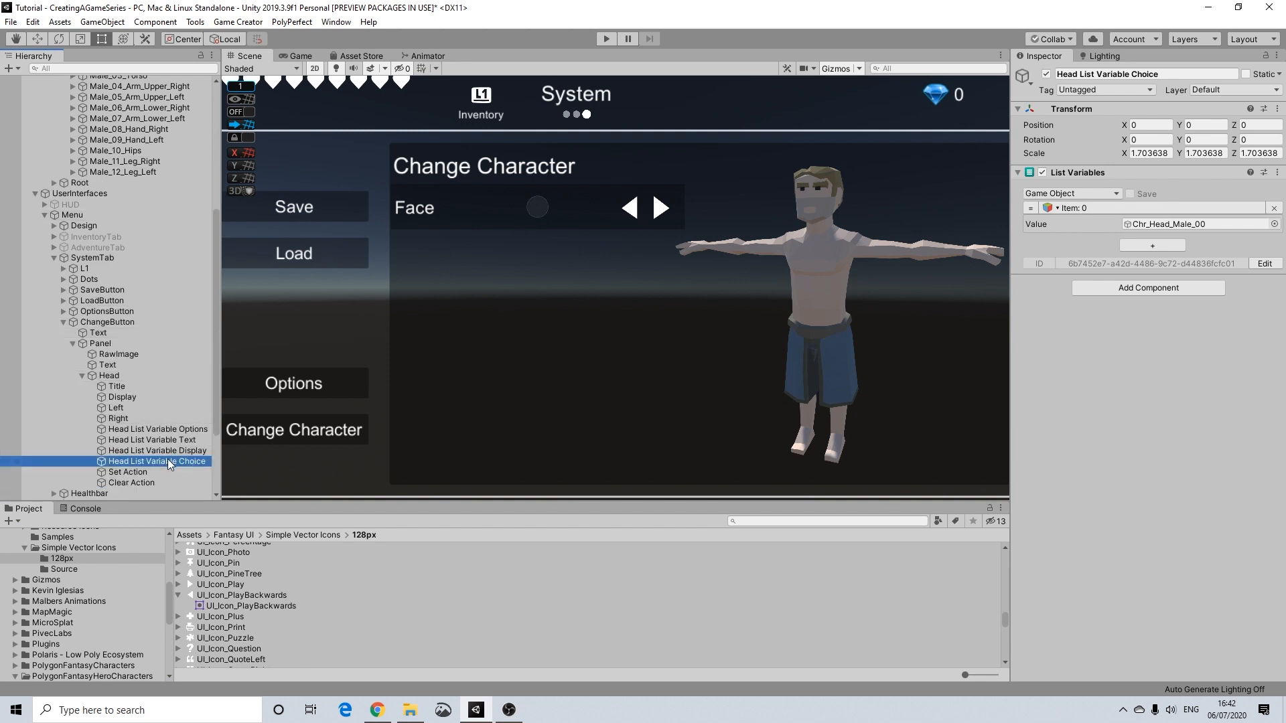
pyautogui.click(188, 450)
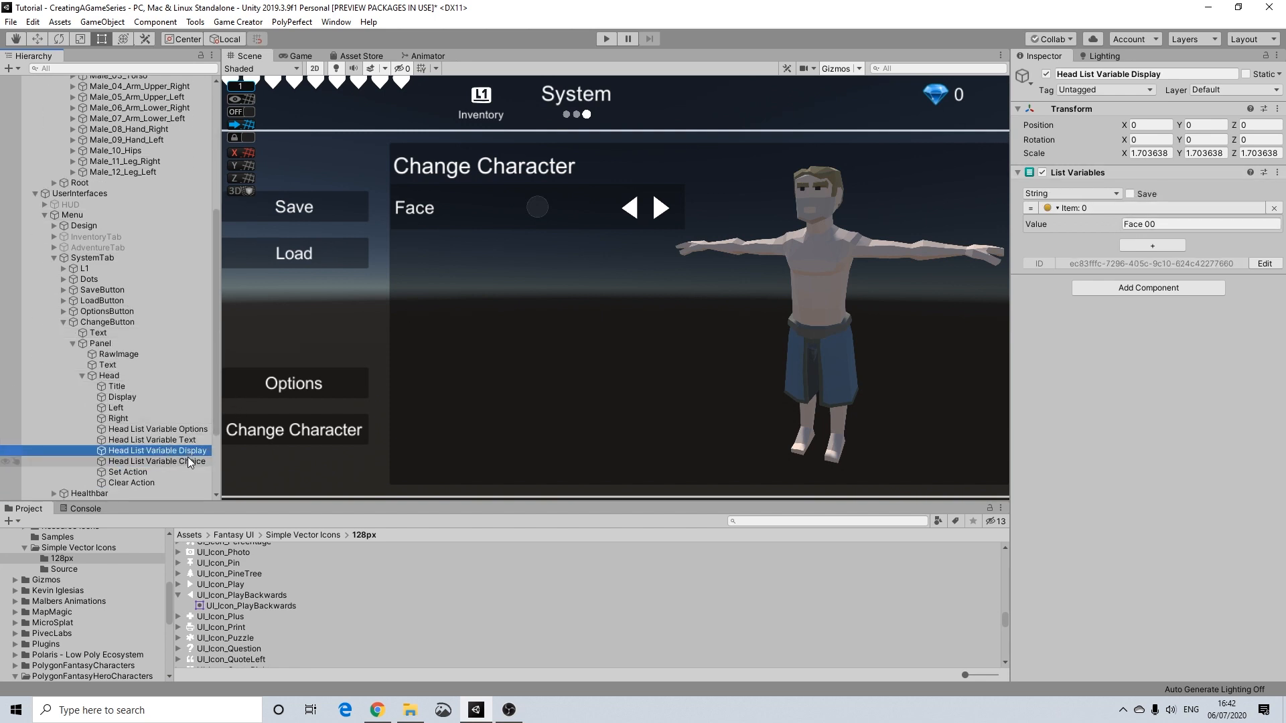
pyautogui.click(1129, 193)
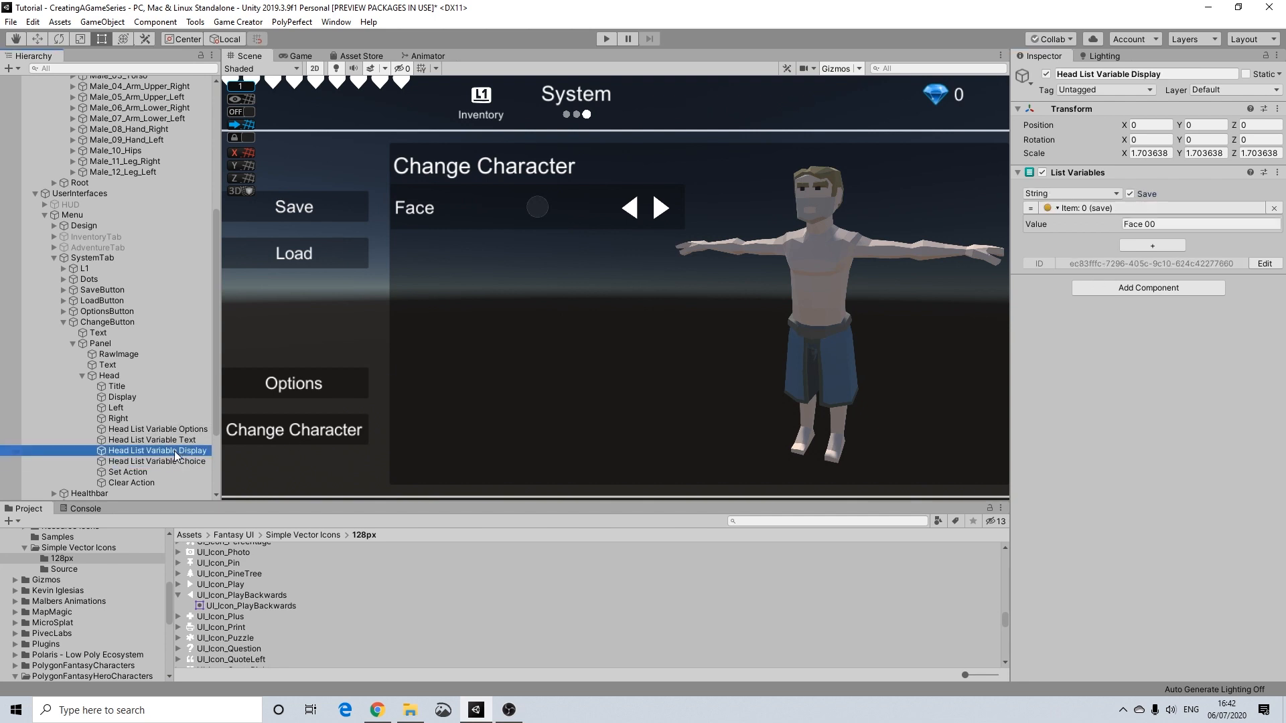
pyautogui.click(147, 463)
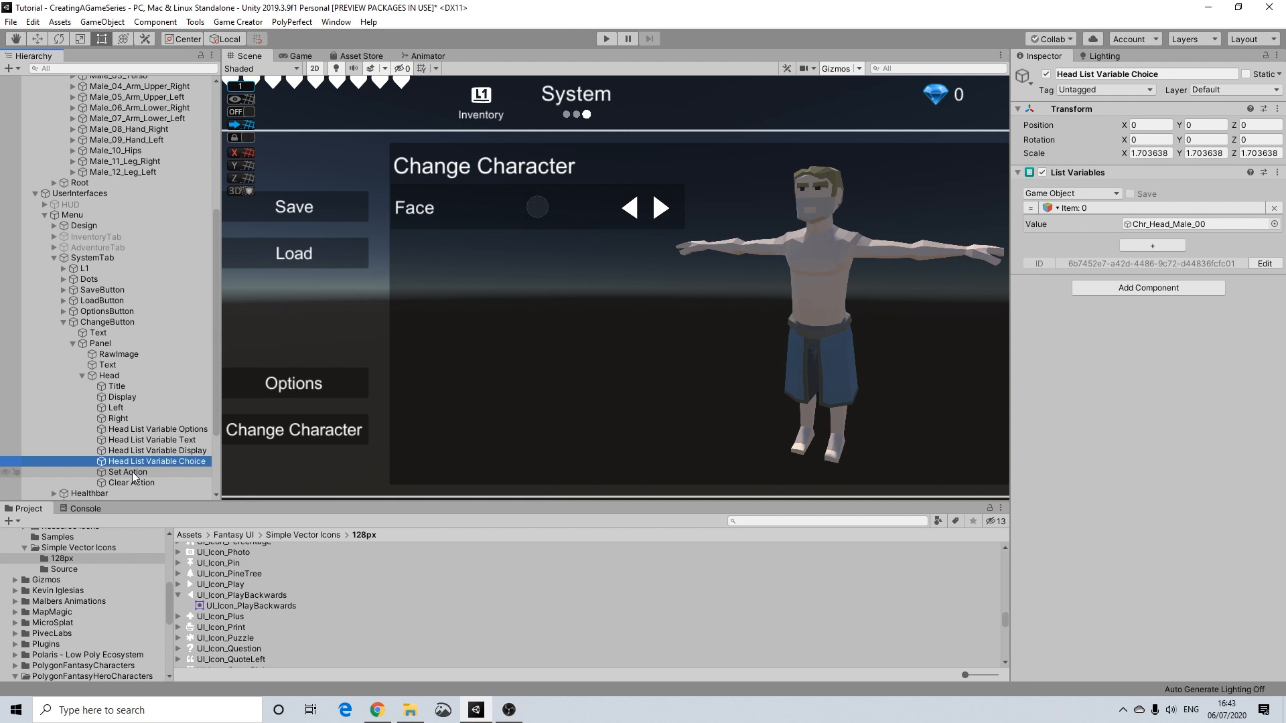
# Step: Add a Set Active action to the Set Action object and set its target to List Variable
pyautogui.click(134, 473)
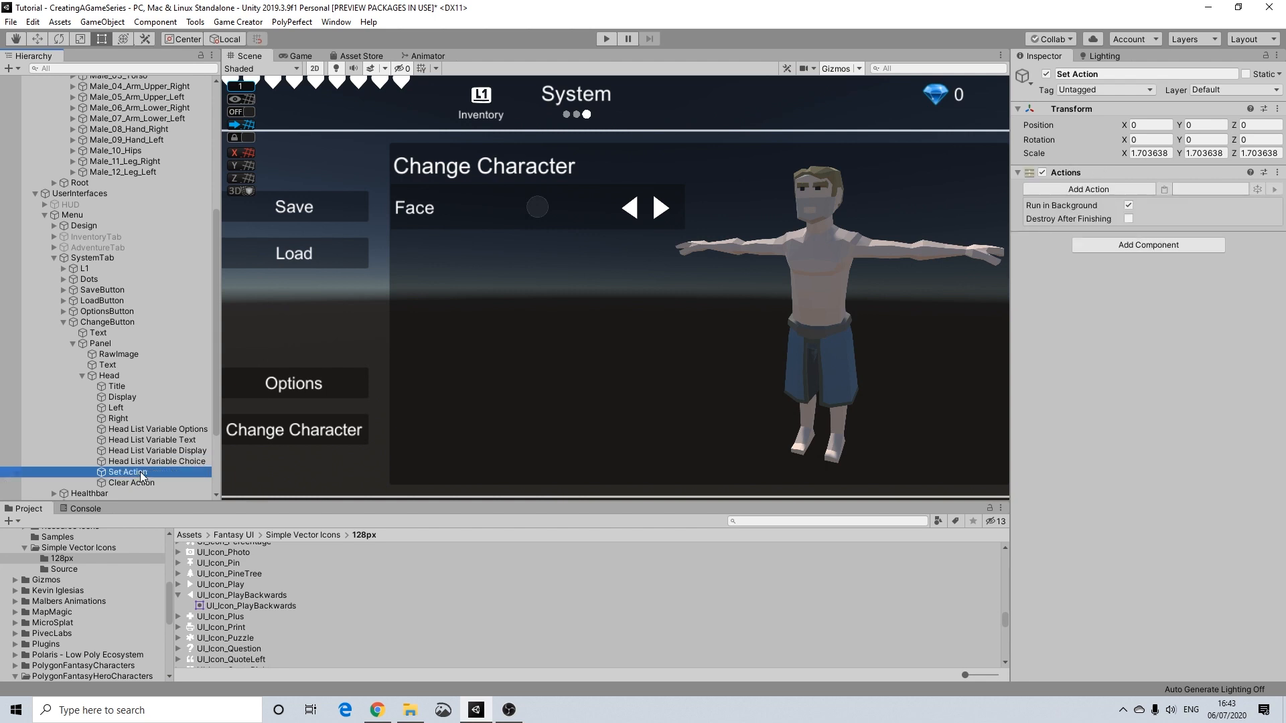
pyautogui.click(1106, 191)
pyautogui.write('set')
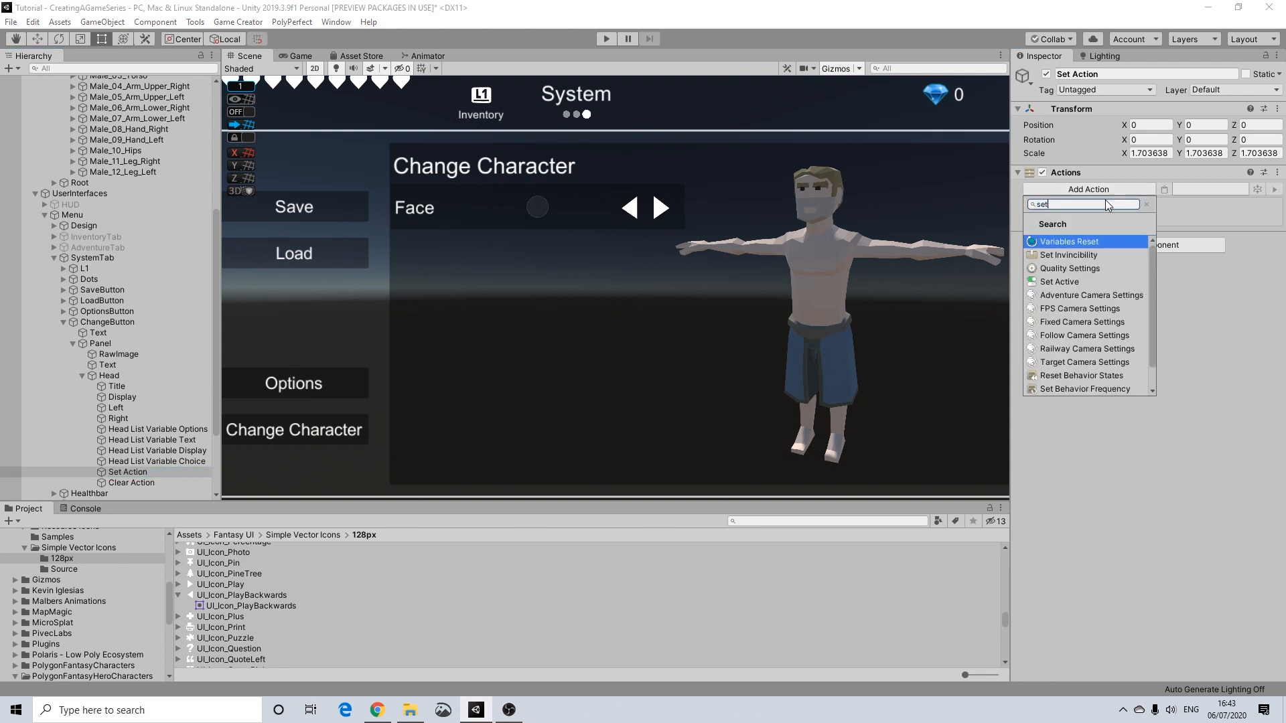
pyautogui.click(1068, 282)
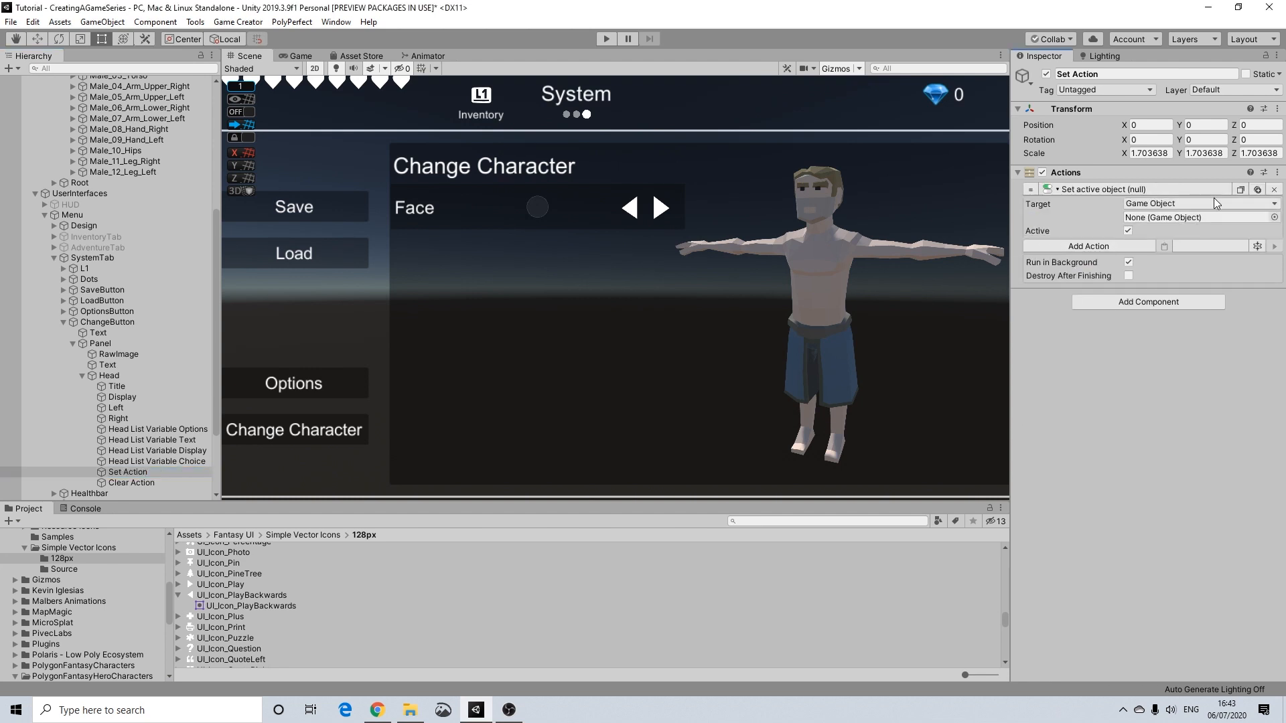
pyautogui.click(1160, 200)
pyautogui.click(1158, 293)
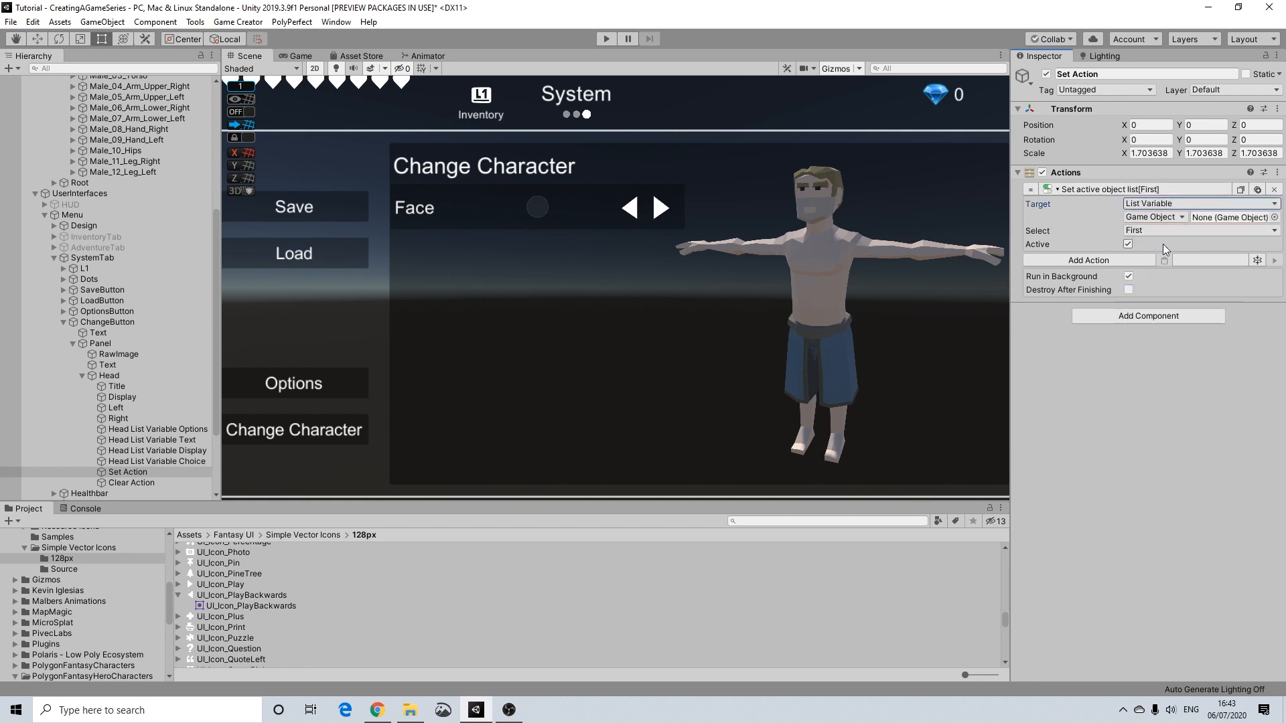
# Step: Make the Set Active action select by Index and assign Head List Variable Choice as its list
pyautogui.click(1156, 232)
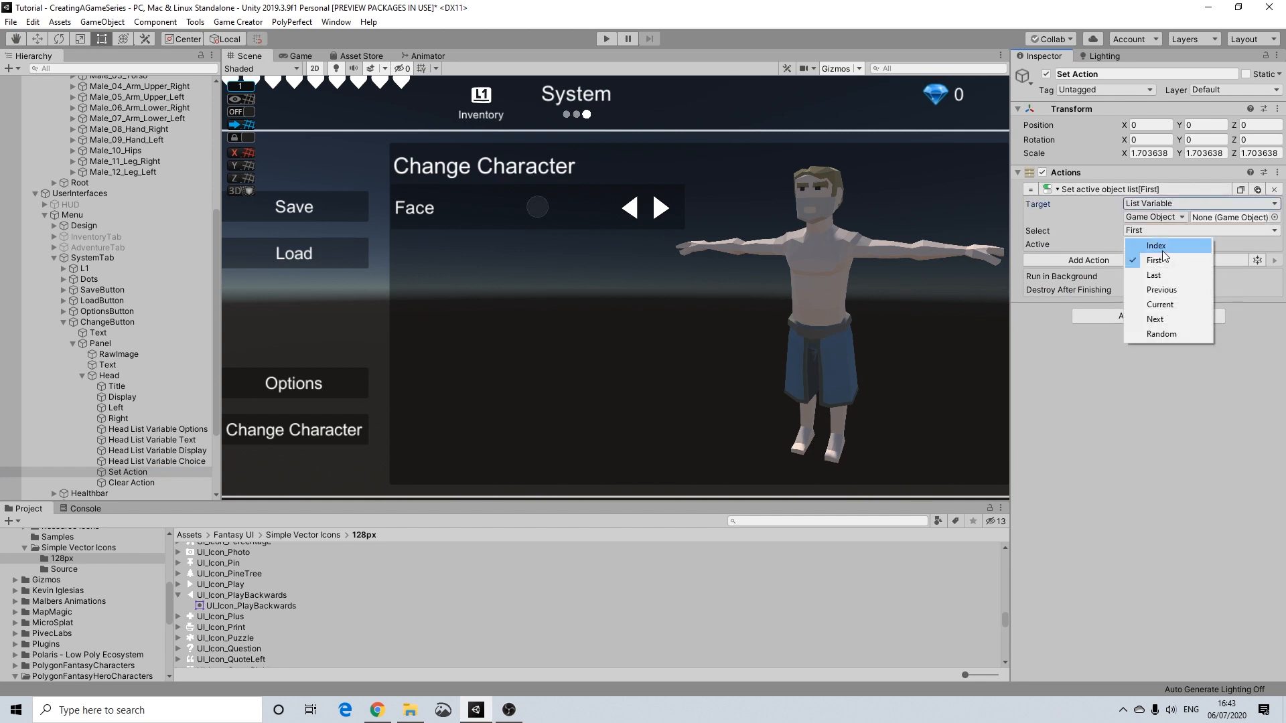
pyautogui.click(1158, 252)
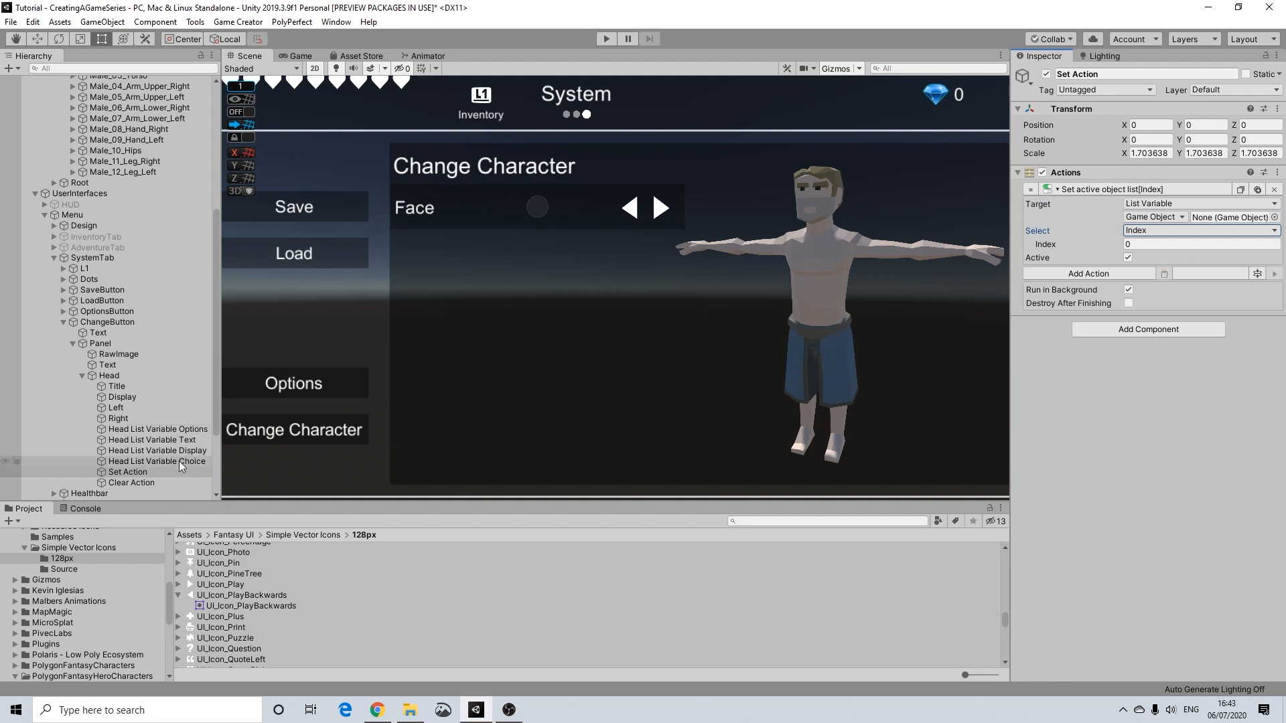
pyautogui.moveTo(178, 460); pyautogui.dragTo(1235, 217)
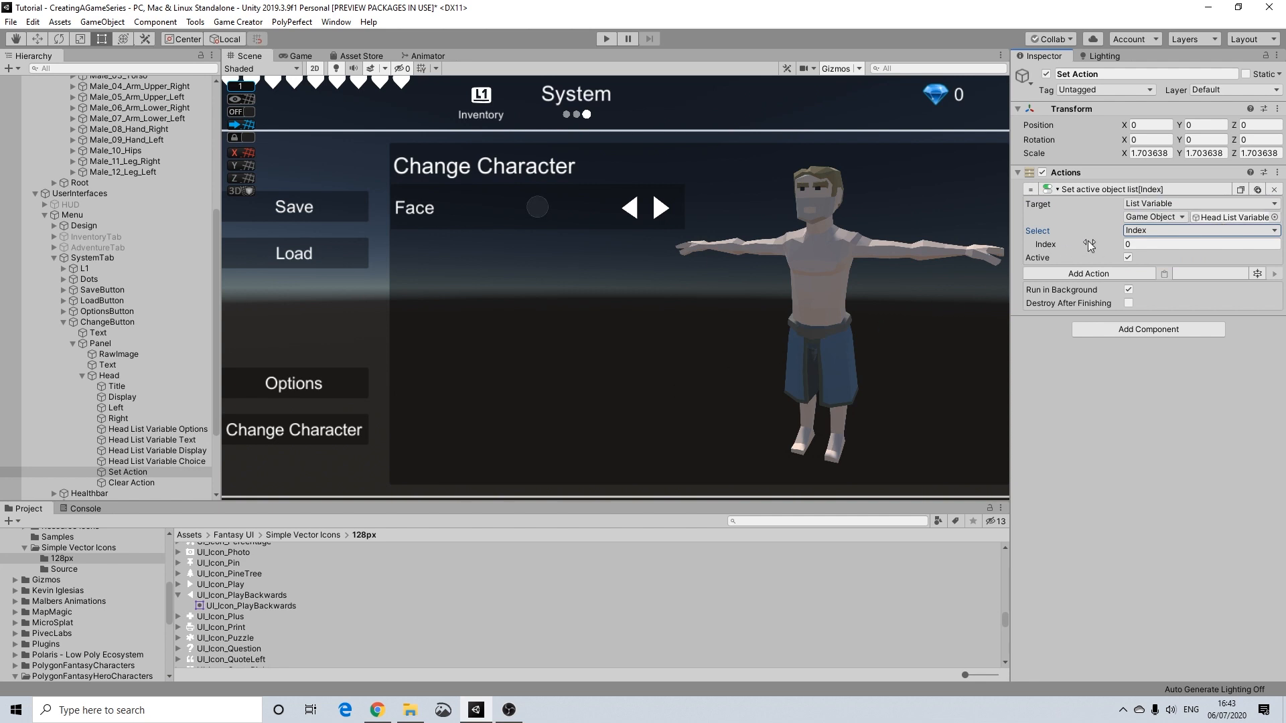
# Step: Copy the Set Active action from Set Action into Clear Action and disable its Active option
pyautogui.click(133, 482)
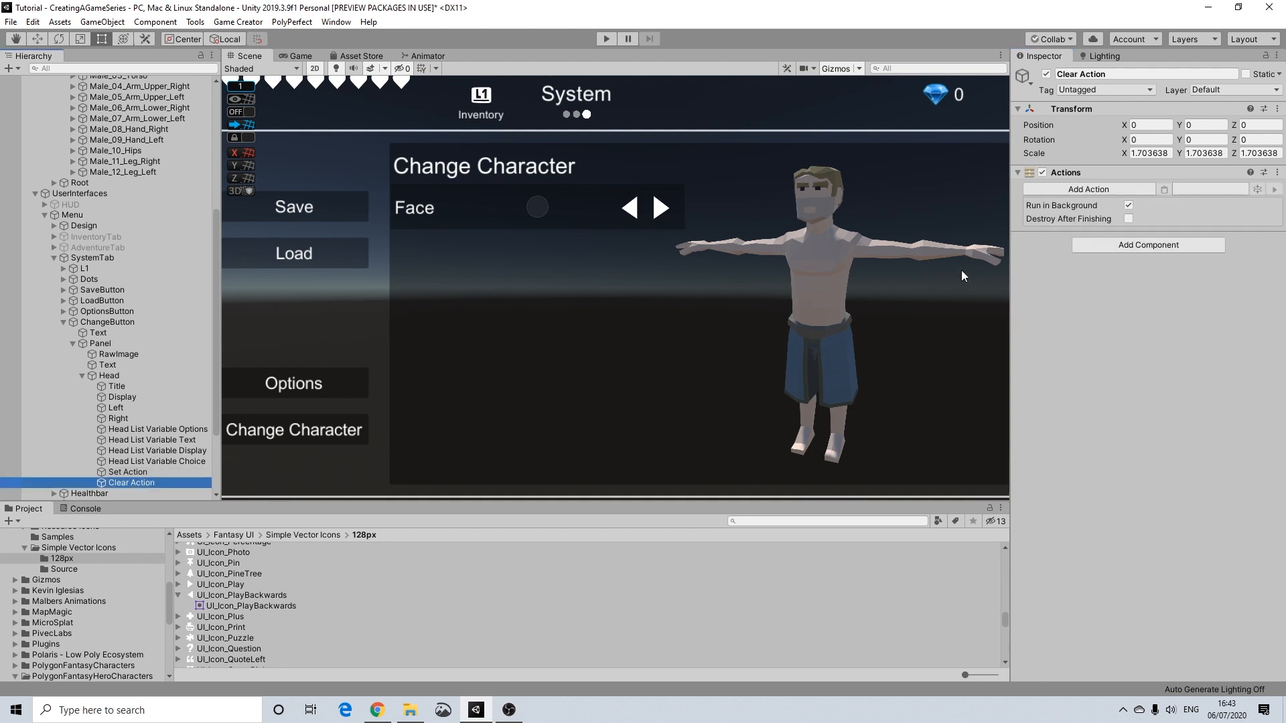
pyautogui.click(159, 470)
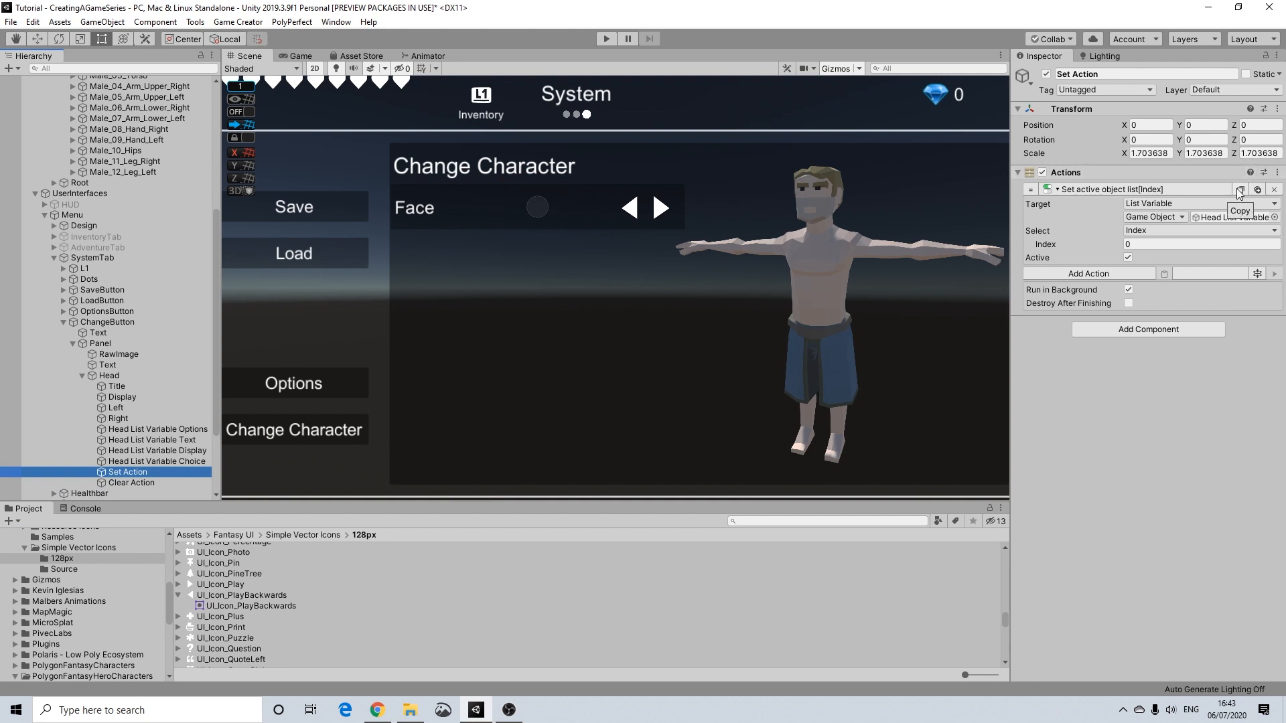
pyautogui.click(1239, 190)
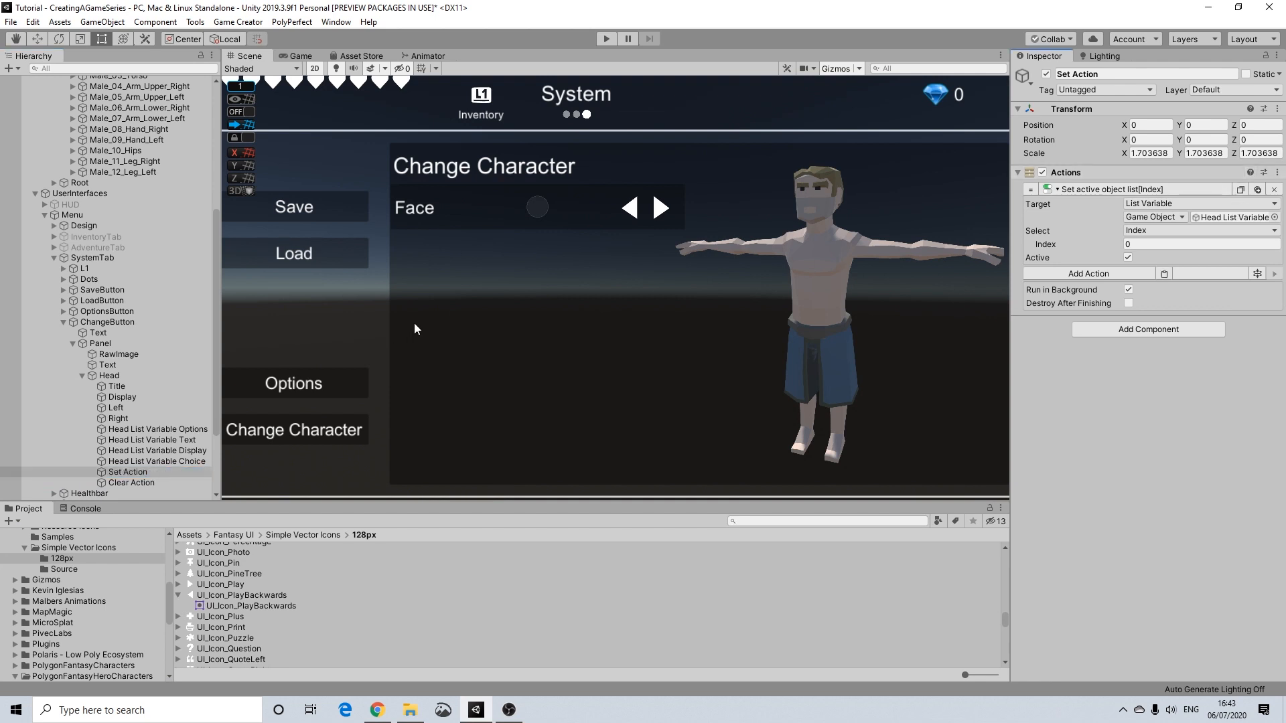
pyautogui.click(126, 482)
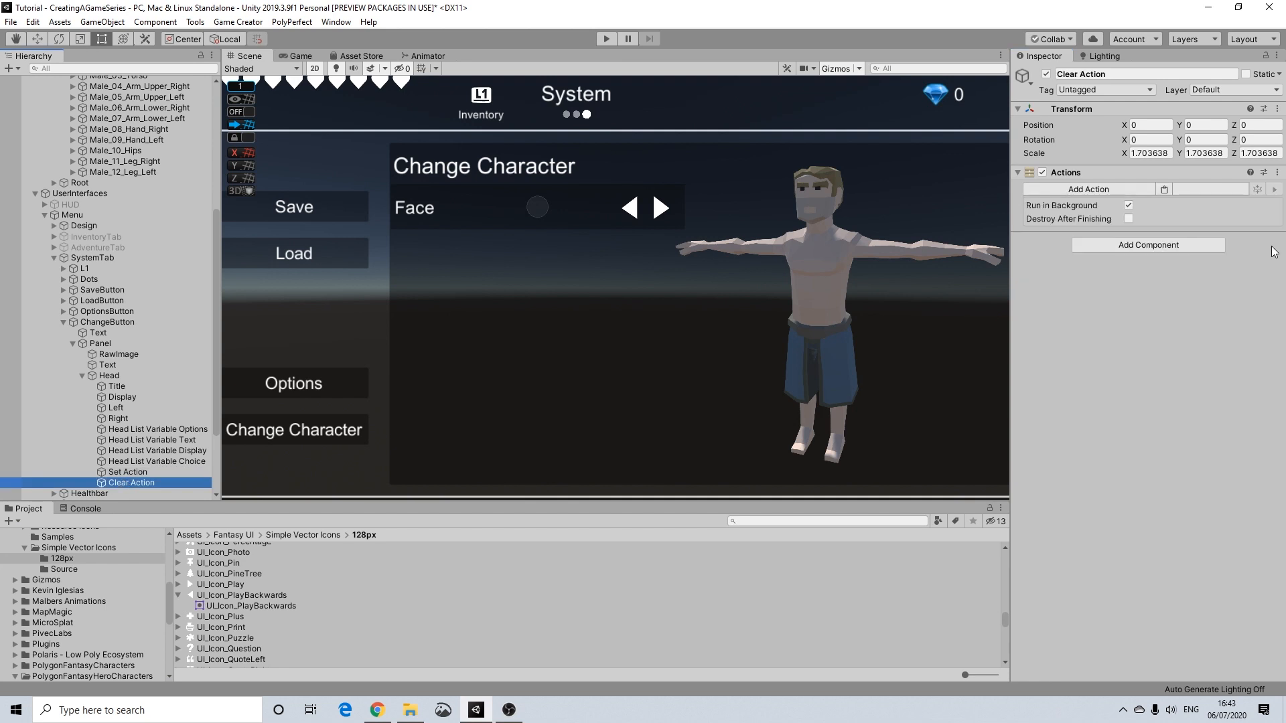
pyautogui.click(1171, 191)
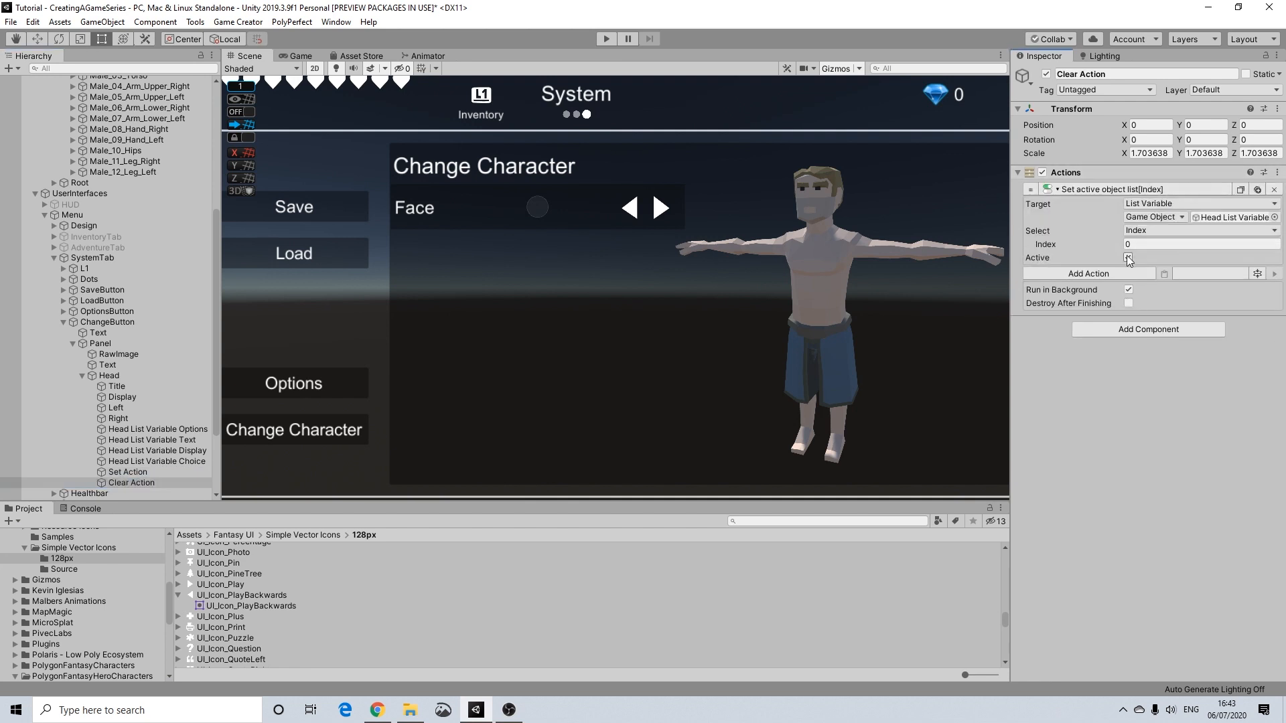
pyautogui.click(1129, 257)
# Step: Duplicate Clear Action's inactive action for head list indexes 1 and 2
pyautogui.click(1258, 191)
pyautogui.click(1138, 328)
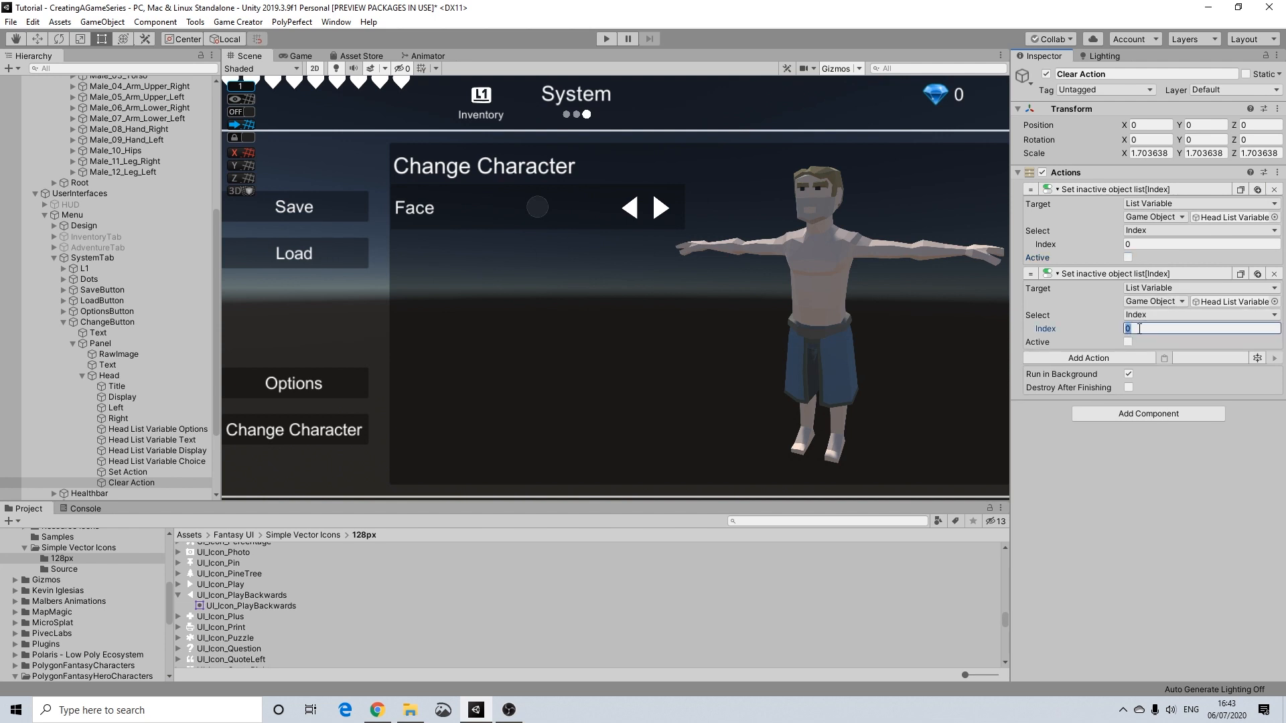
pyautogui.write('1')
pyautogui.click(1257, 274)
pyautogui.click(1146, 412)
pyautogui.write('2')
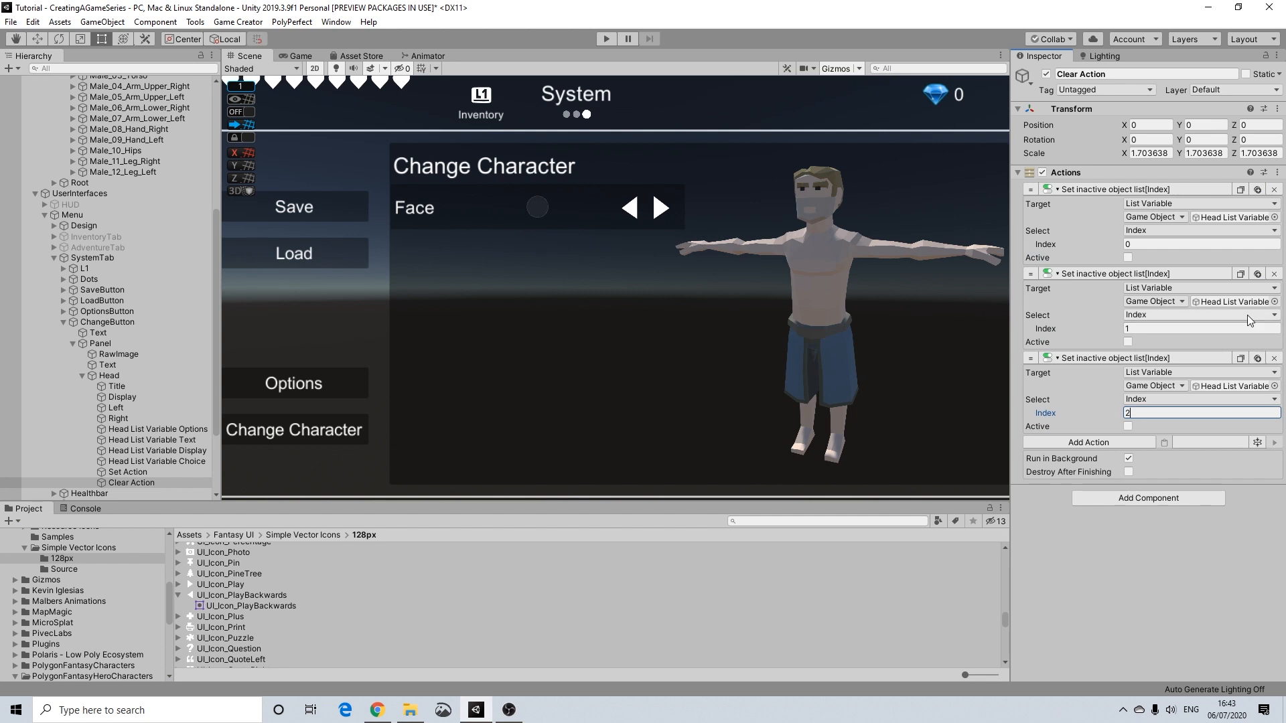
# Step: Add further duplicates of the inactive action to Clear Action for indexes 3, 4 and 5
pyautogui.click(1257, 359)
pyautogui.click(1131, 497)
pyautogui.write('3')
pyautogui.click(1256, 443)
pyautogui.click(1092, 586)
pyautogui.write('4')
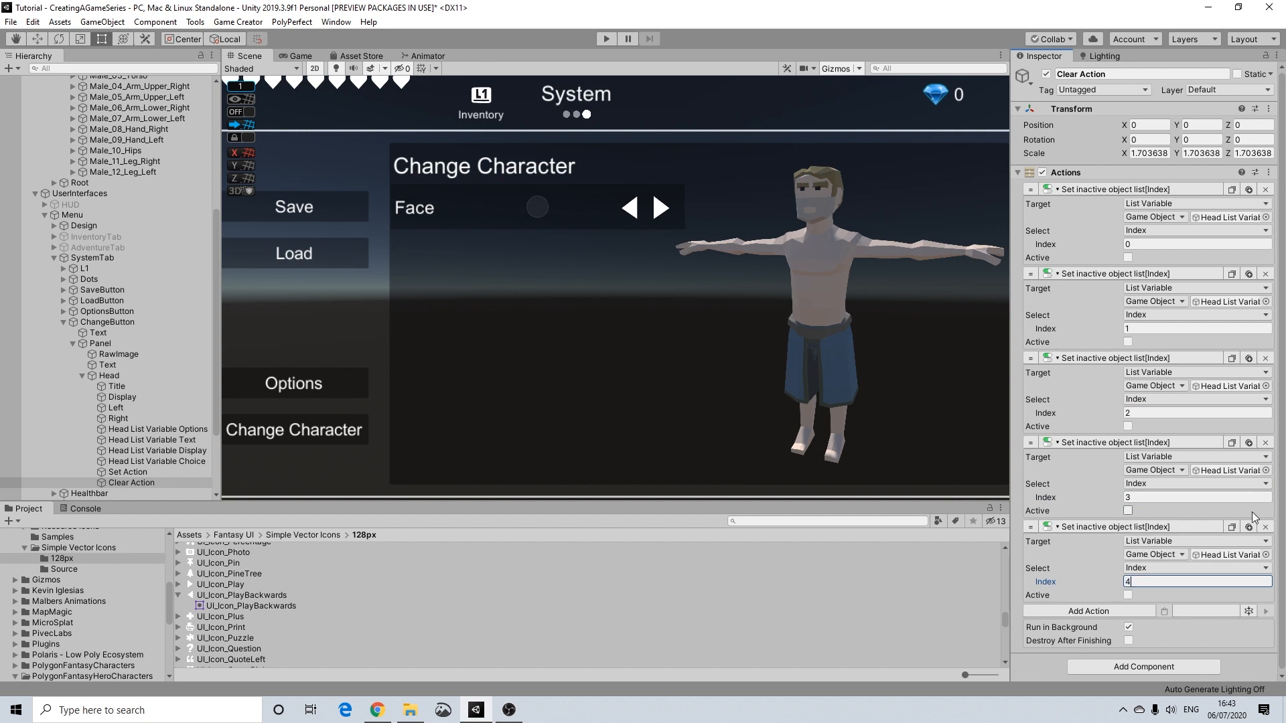
pyautogui.click(1248, 527)
pyautogui.moveTo(1135, 667); pyautogui.dragTo(1113, 665)
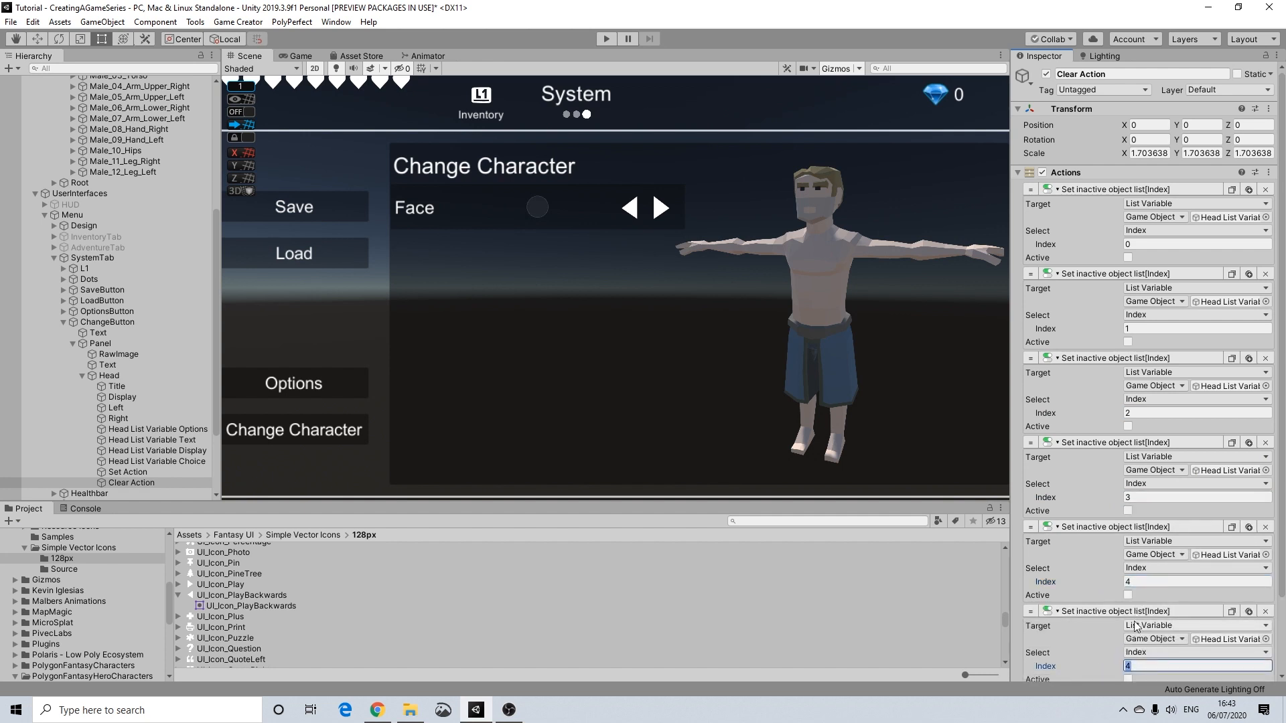
pyautogui.write('5')
# Step: Duplicate the last inactive action in Clear Action twice, setting the copies to indexes 6 and 7
pyautogui.scroll(-3, 1175, 594)
pyautogui.click(1248, 527)
pyautogui.scroll(-3, 1178, 582)
pyautogui.moveTo(1134, 582); pyautogui.dragTo(1108, 582)
pyautogui.write('6')
pyautogui.click(1249, 526)
pyautogui.moveTo(1135, 664); pyautogui.dragTo(1102, 663)
pyautogui.write('7')
# Step: Duplicate the last inactive action in Clear Action three times, setting the copies to indexes 8, 9 and 10
pyautogui.click(1249, 610)
pyautogui.scroll(-3, 1184, 606)
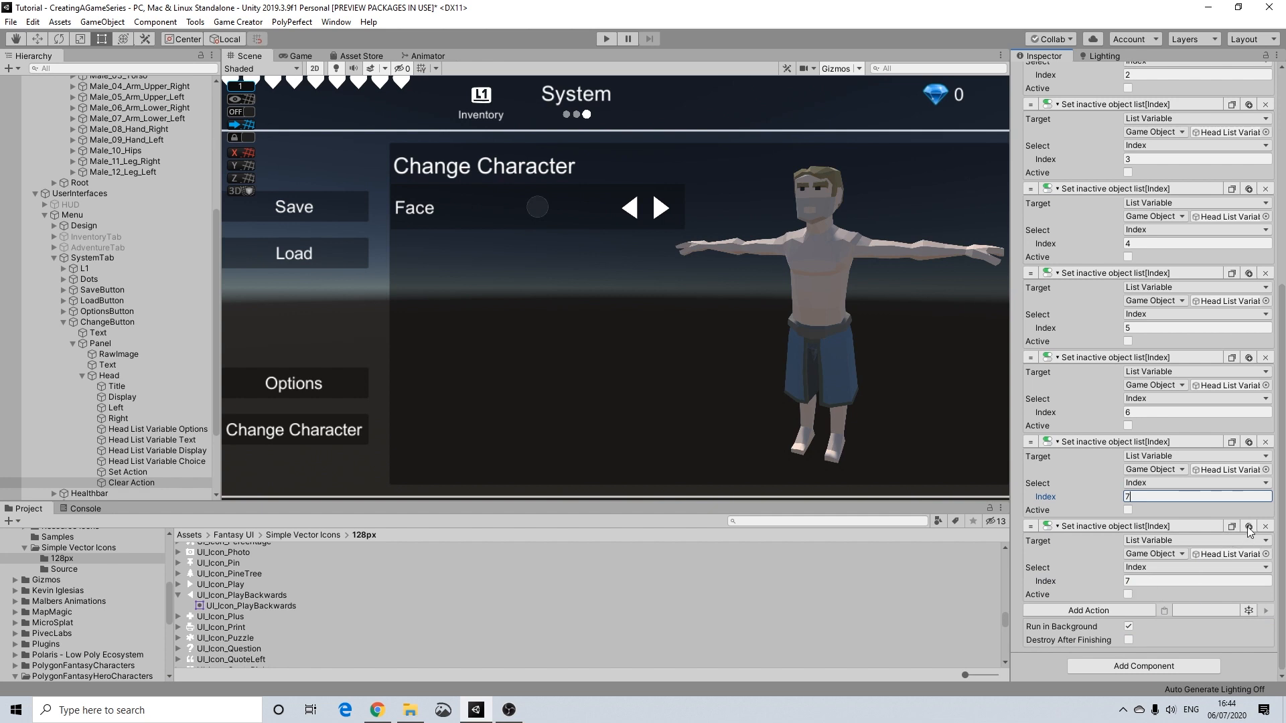
pyautogui.moveTo(1135, 581); pyautogui.dragTo(1116, 583)
pyautogui.write('8')
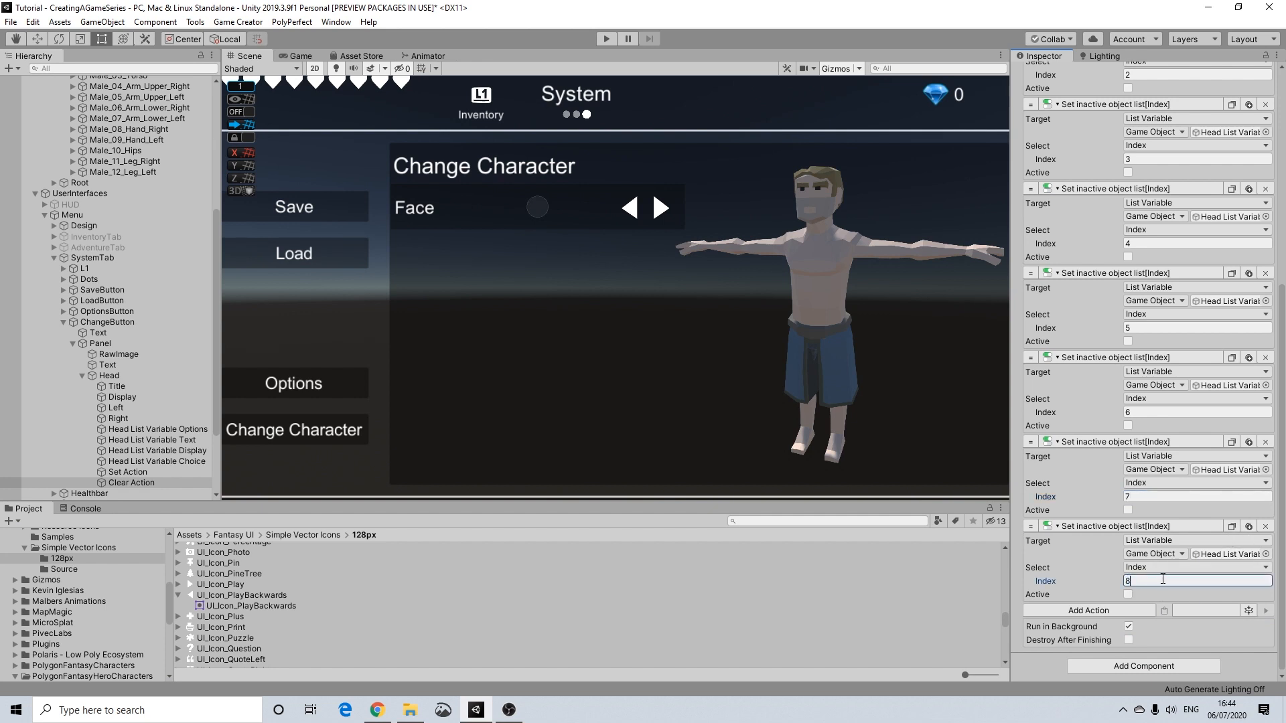
pyautogui.click(1248, 526)
pyautogui.scroll(-2, 1179, 569)
pyautogui.click(1097, 582)
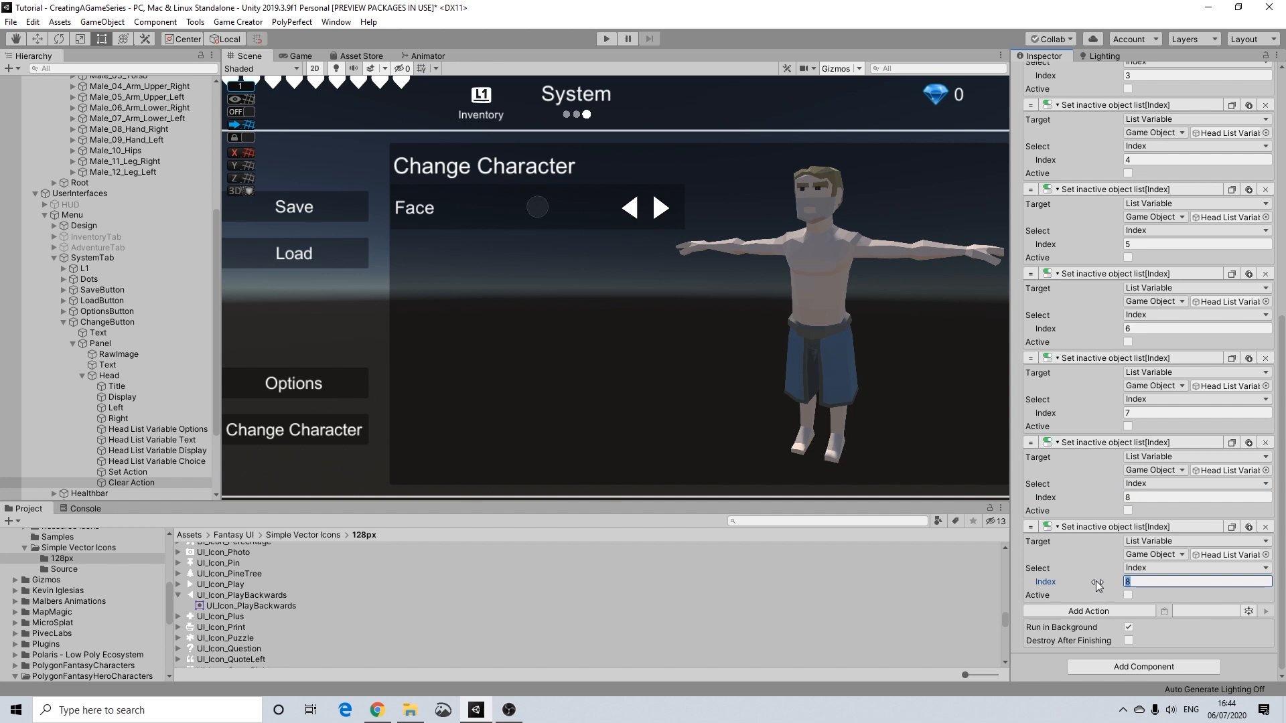
pyautogui.click(1248, 527)
pyautogui.click(1136, 664)
pyautogui.write('1')
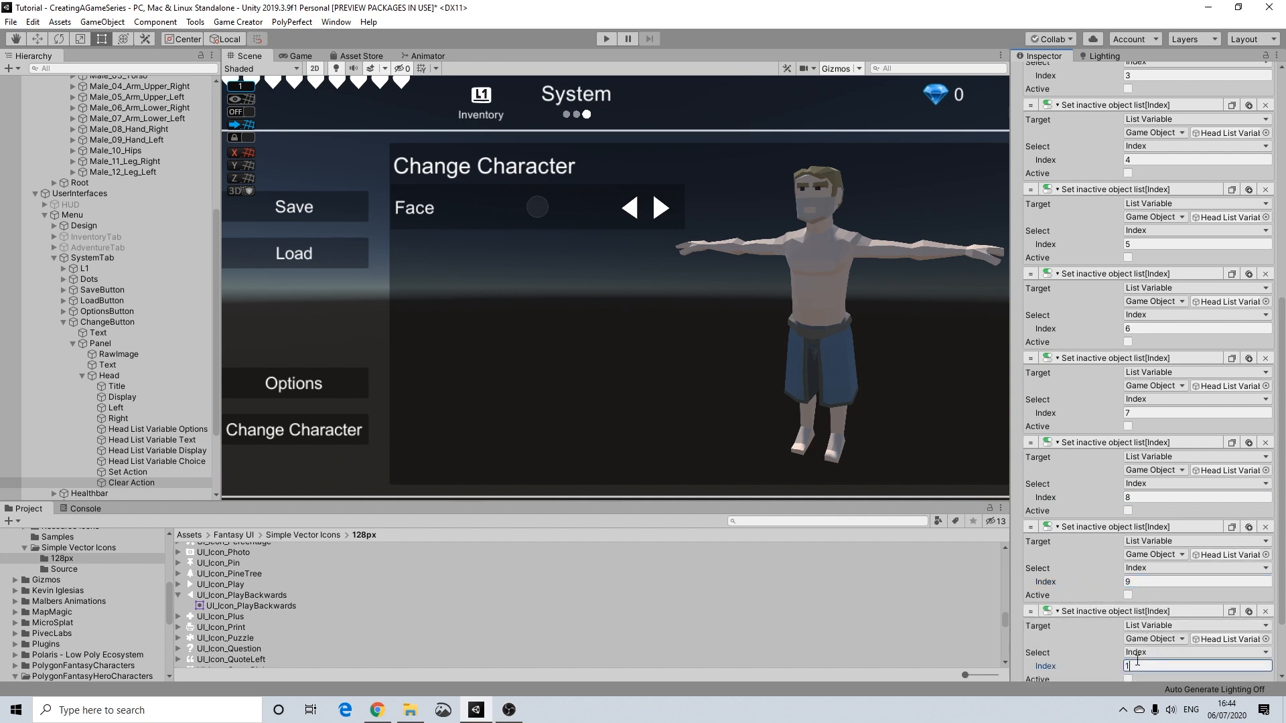
pyautogui.write('0')
# Step: Duplicate the last inactive action in Clear Action twice, setting the copies to indexes 11 and 12
pyautogui.scroll(-2, 1153, 615)
pyautogui.click(1249, 527)
pyautogui.scroll(-2, 1170, 581)
pyautogui.click(1141, 582)
pyautogui.write('11')
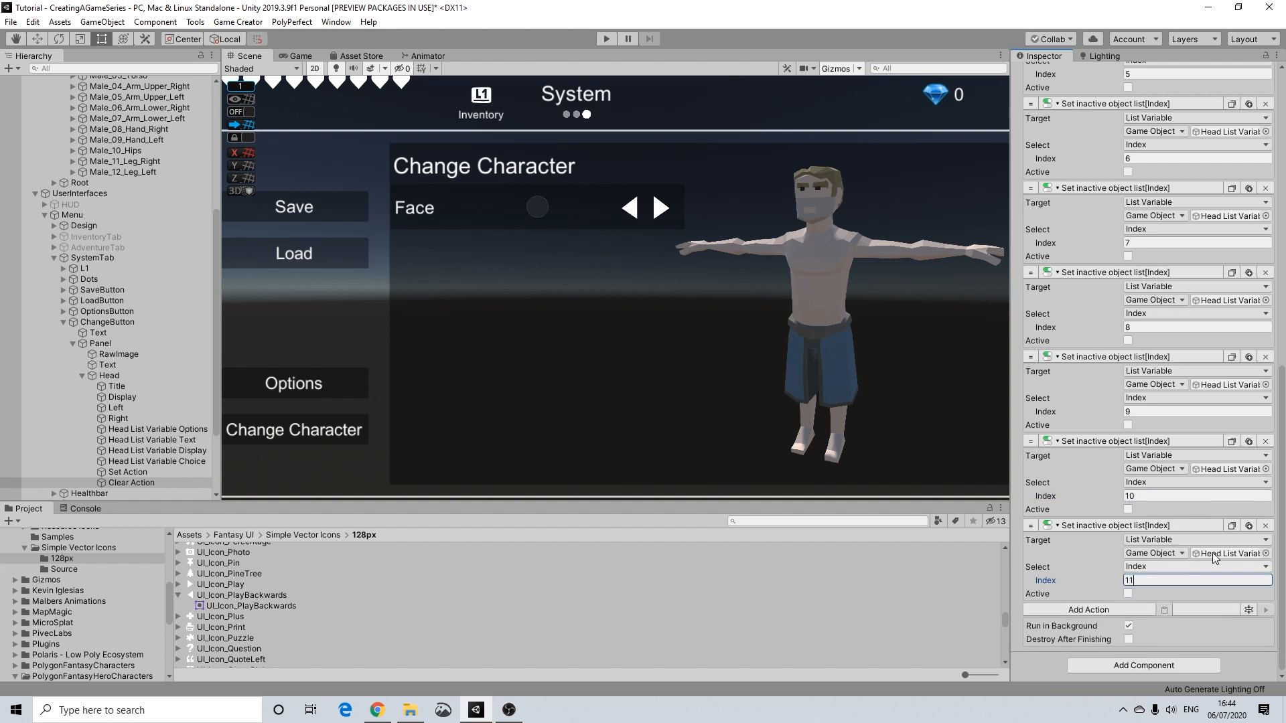
pyautogui.click(1248, 526)
pyautogui.click(1086, 664)
pyautogui.write('12')
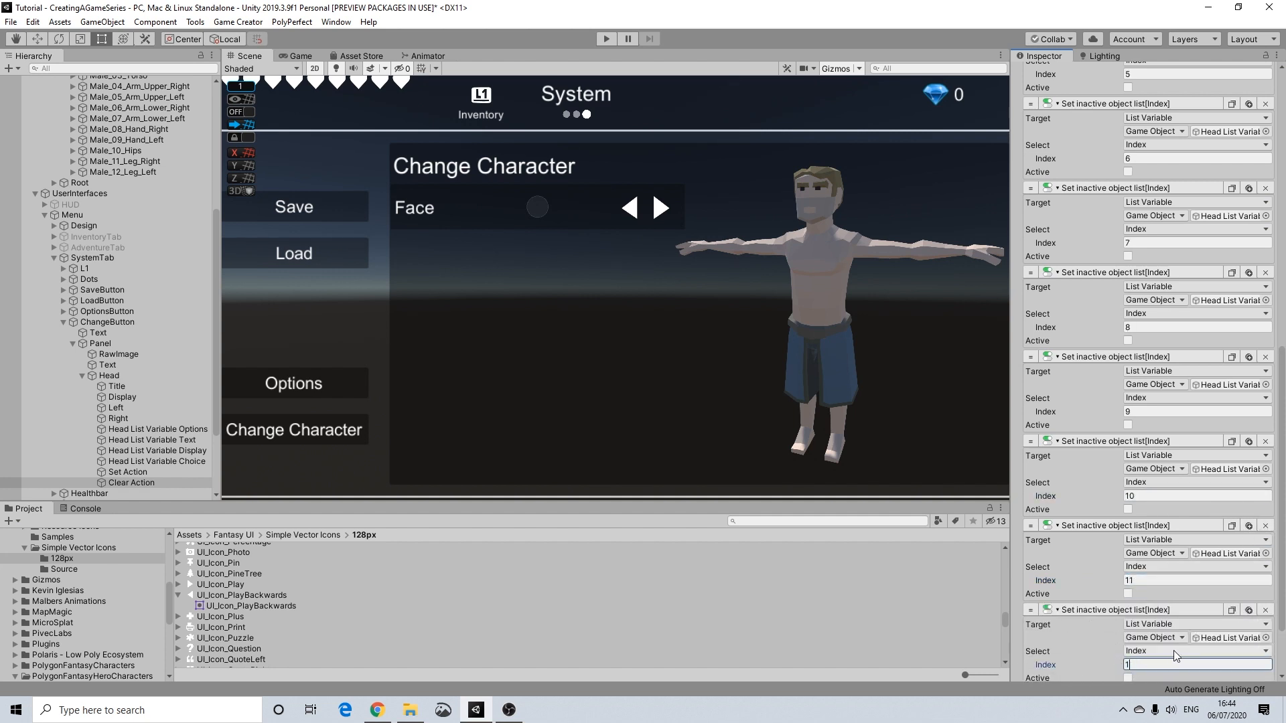
# Step: Add duplicates of Clear Action's last inactive action for indexes 13 and 14, keeping Select on Index
pyautogui.scroll(-2, 1192, 629)
pyautogui.click(1249, 526)
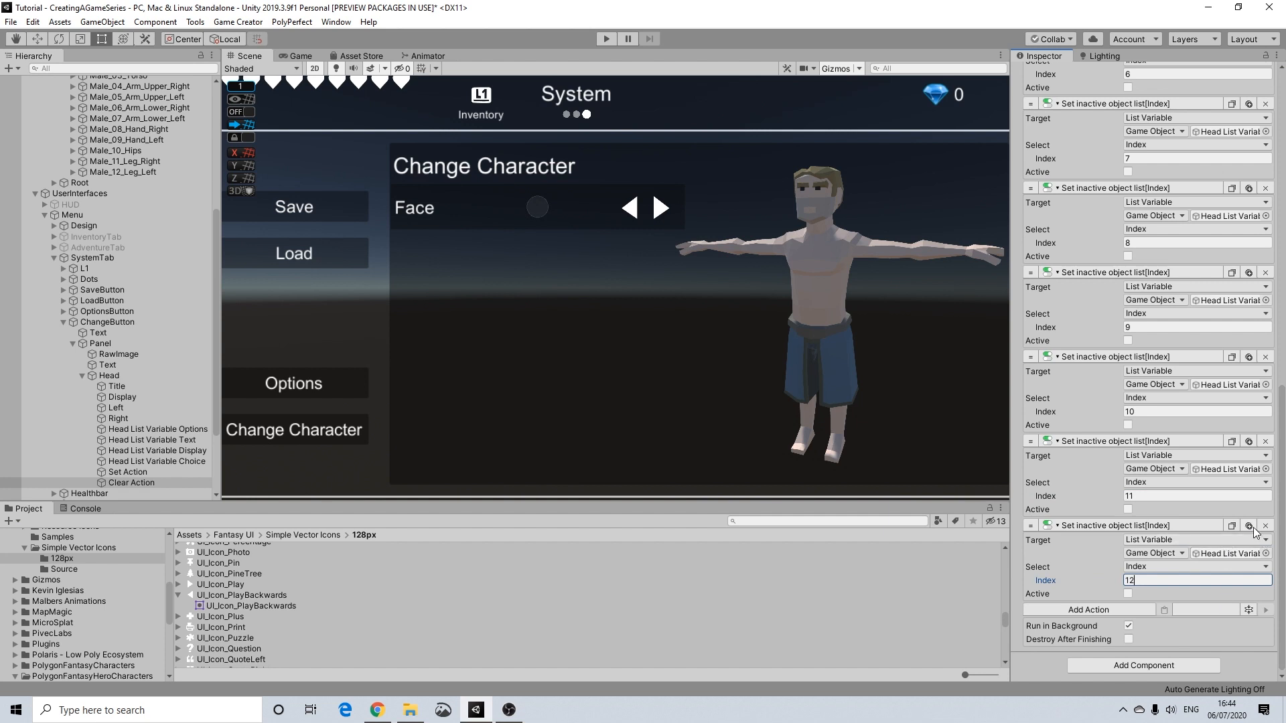
pyautogui.scroll(-2, 1165, 604)
pyautogui.click(1144, 581)
pyautogui.write('13')
pyautogui.click(1154, 568)
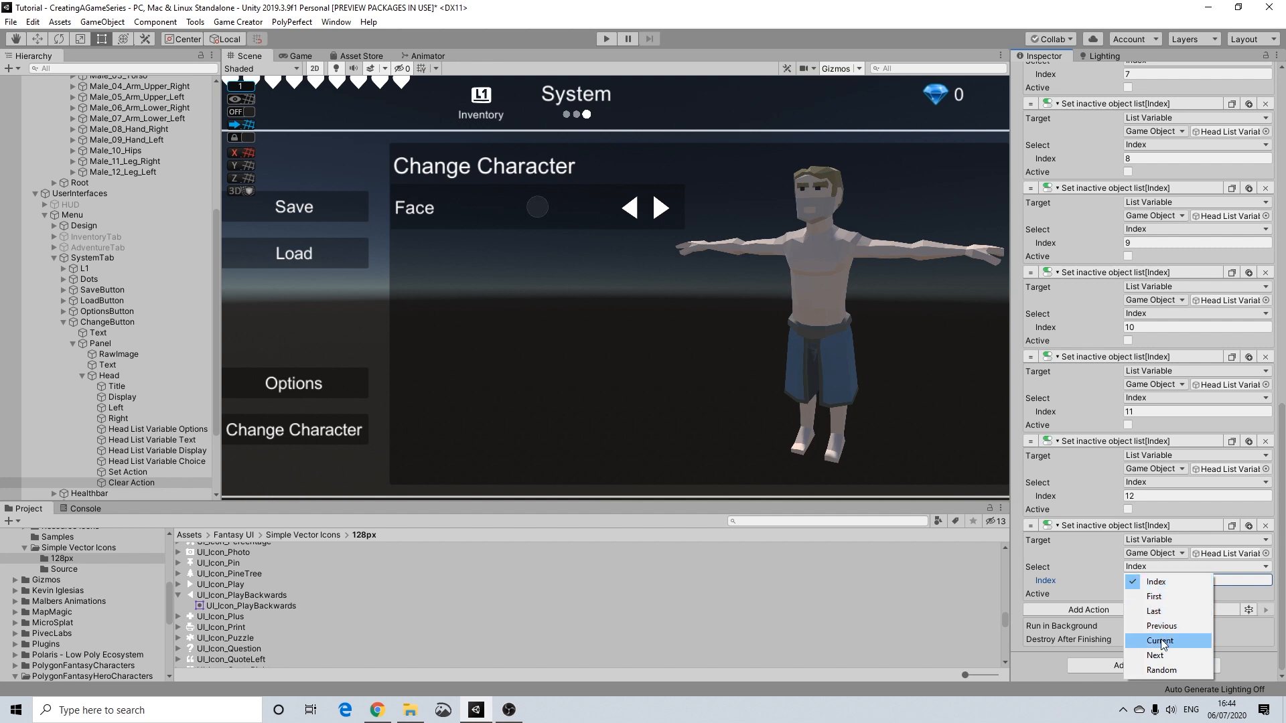
pyautogui.click(1082, 586)
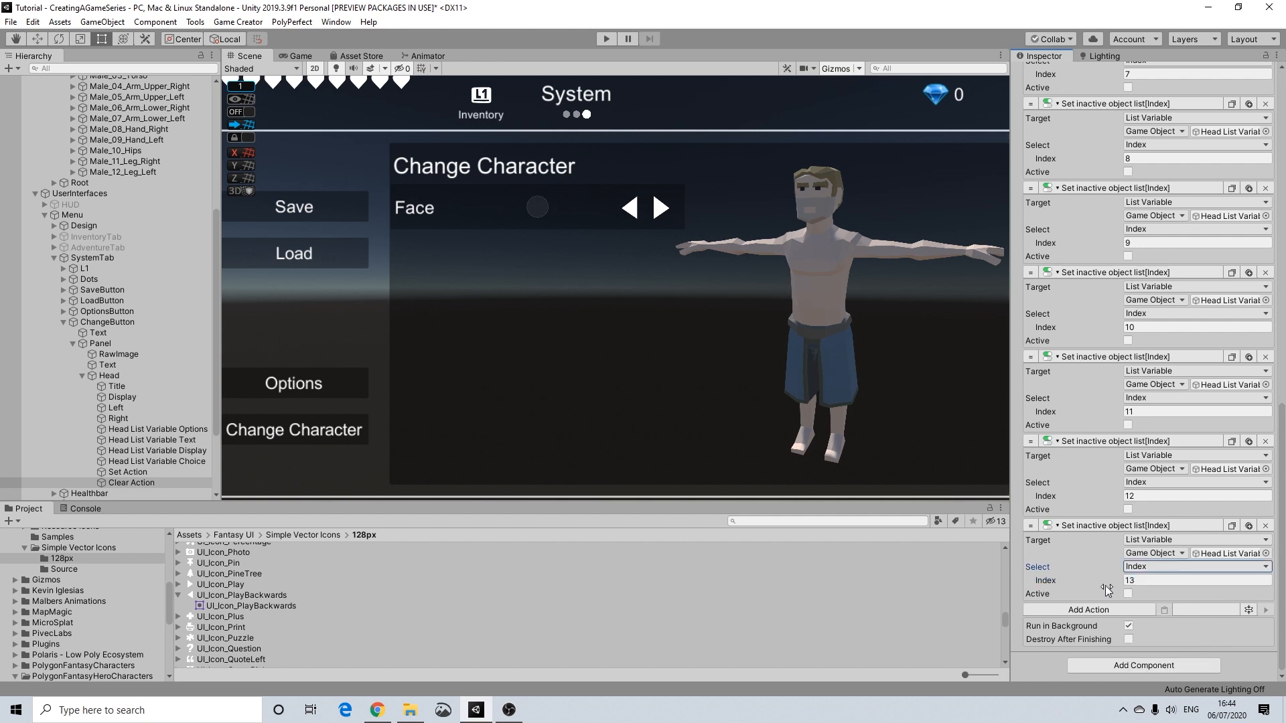
pyautogui.click(1248, 527)
pyautogui.click(1085, 663)
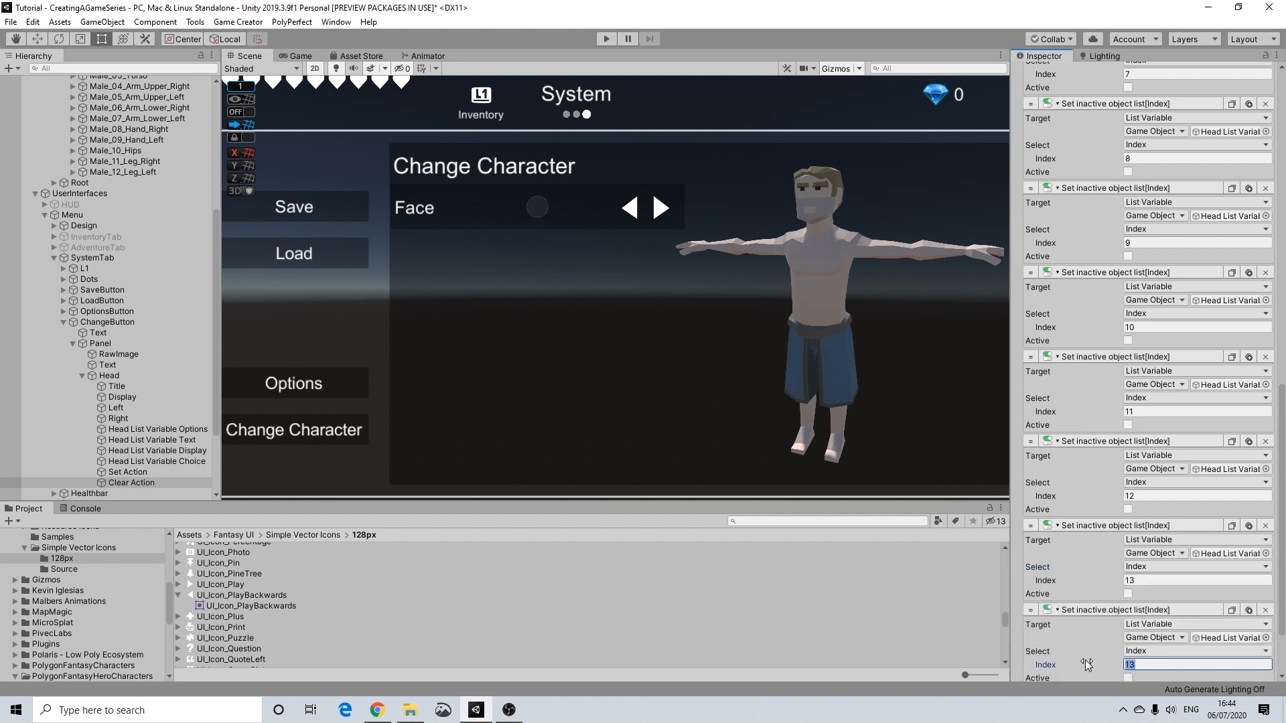
pyautogui.write('14')
# Step: Duplicate the last inactive action in Clear Action twice, setting the copies to indexes 15 and 16
pyautogui.scroll(-2, 1171, 603)
pyautogui.click(1247, 527)
pyautogui.click(1094, 663)
pyautogui.write('15')
pyautogui.scroll(-2, 1148, 653)
pyautogui.click(1247, 526)
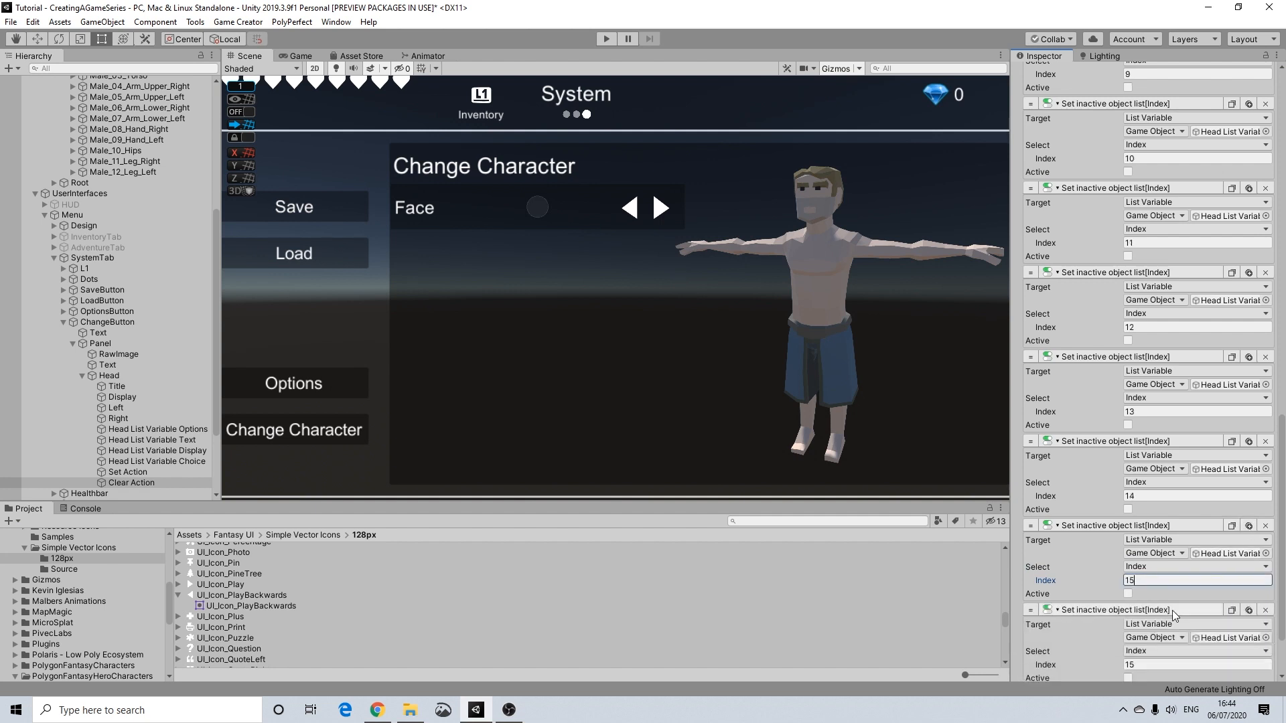
pyautogui.click(1098, 662)
pyautogui.write('16')
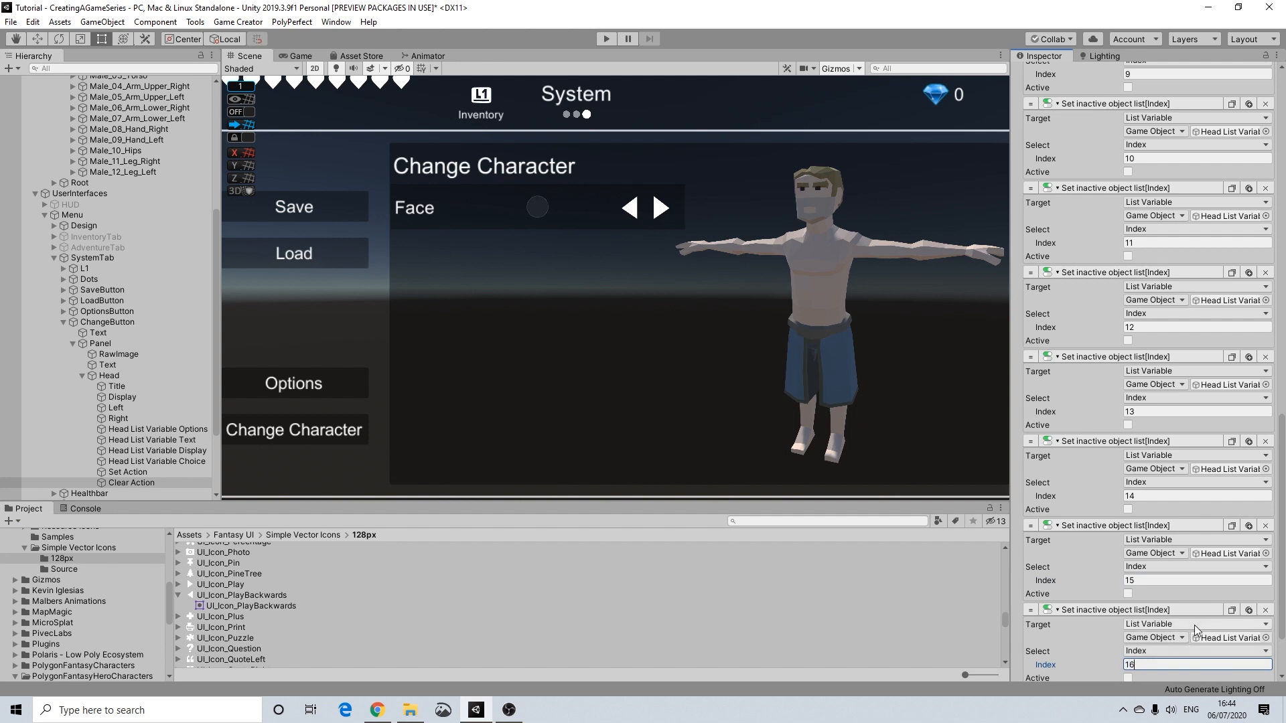
# Step: Duplicate the last inactive action in Clear Action twice, setting the copies to indexes 17 and 18
pyautogui.click(1247, 611)
pyautogui.scroll(-2, 1192, 612)
pyautogui.click(1093, 581)
pyautogui.write('17')
pyautogui.click(1248, 526)
pyautogui.scroll(-2, 1141, 606)
pyautogui.click(1095, 582)
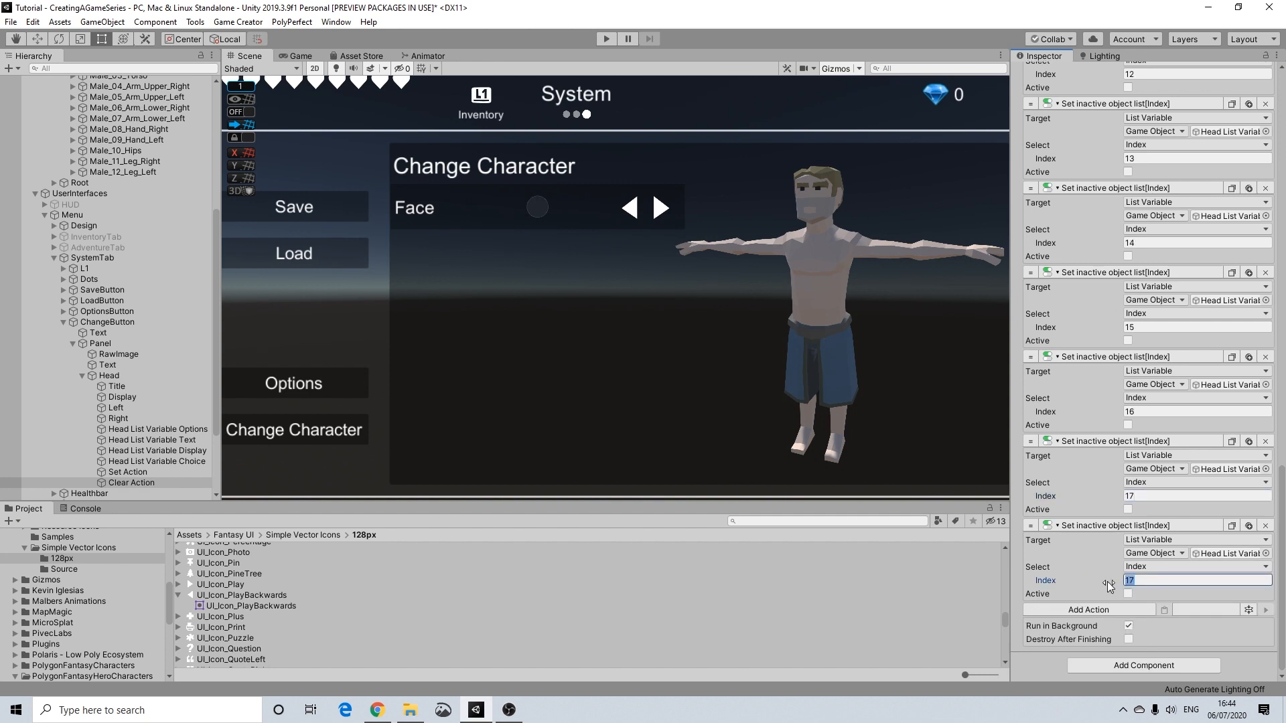
pyautogui.write('18')
# Step: Duplicate the last inactive action in Clear Action twice, setting the copies to indexes 19 and 20
pyautogui.click(1248, 526)
pyautogui.click(1125, 663)
pyautogui.write('19')
pyautogui.click(1248, 610)
pyautogui.scroll(-3, 1159, 652)
pyautogui.click(1146, 580)
pyautogui.write('20')
# Step: Duplicate the last inactive action in Clear Action twice, setting the copies to indexes 21 and 22
pyautogui.click(1248, 526)
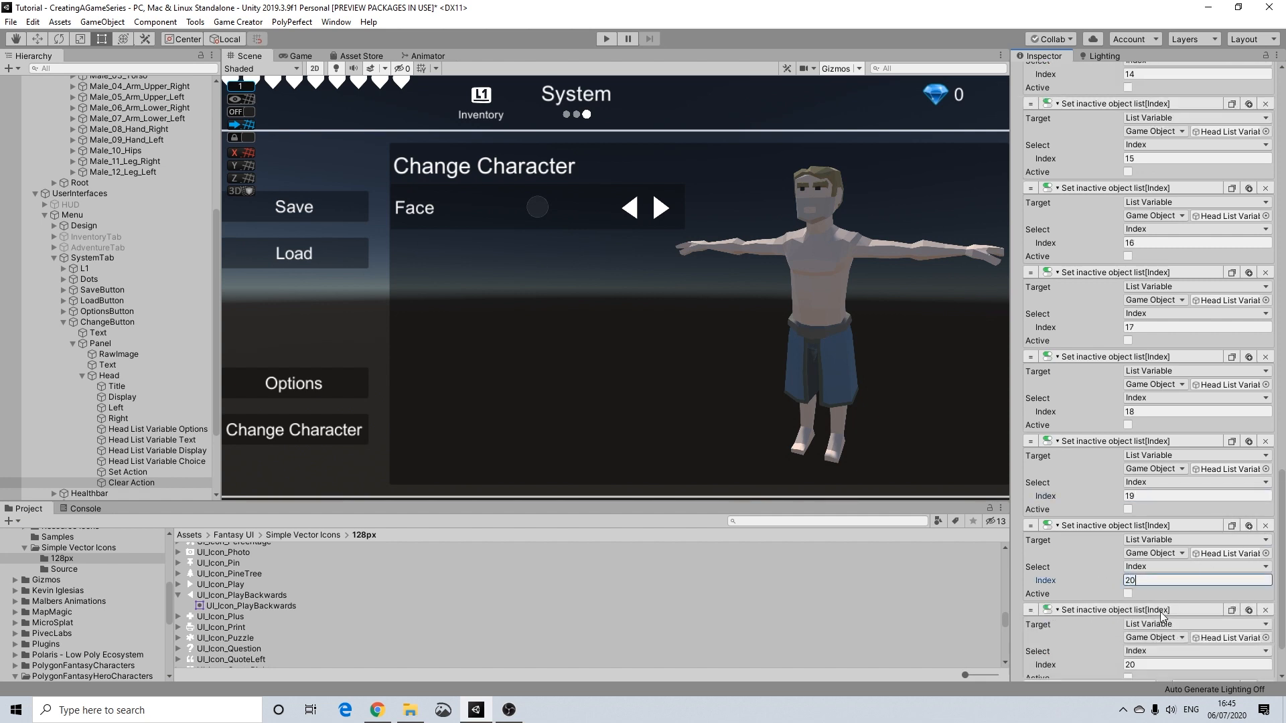
pyautogui.click(1125, 664)
pyautogui.write('21')
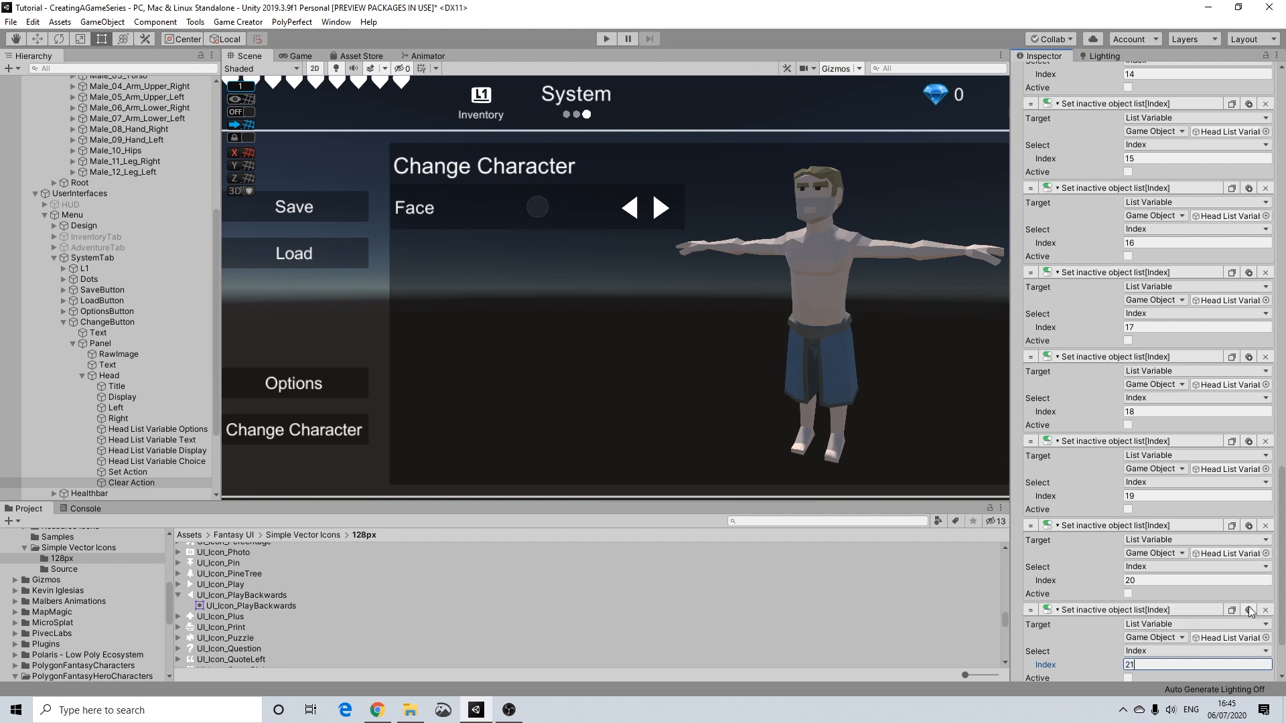
pyautogui.click(1248, 610)
pyautogui.scroll(-3, 1160, 625)
pyautogui.click(1147, 580)
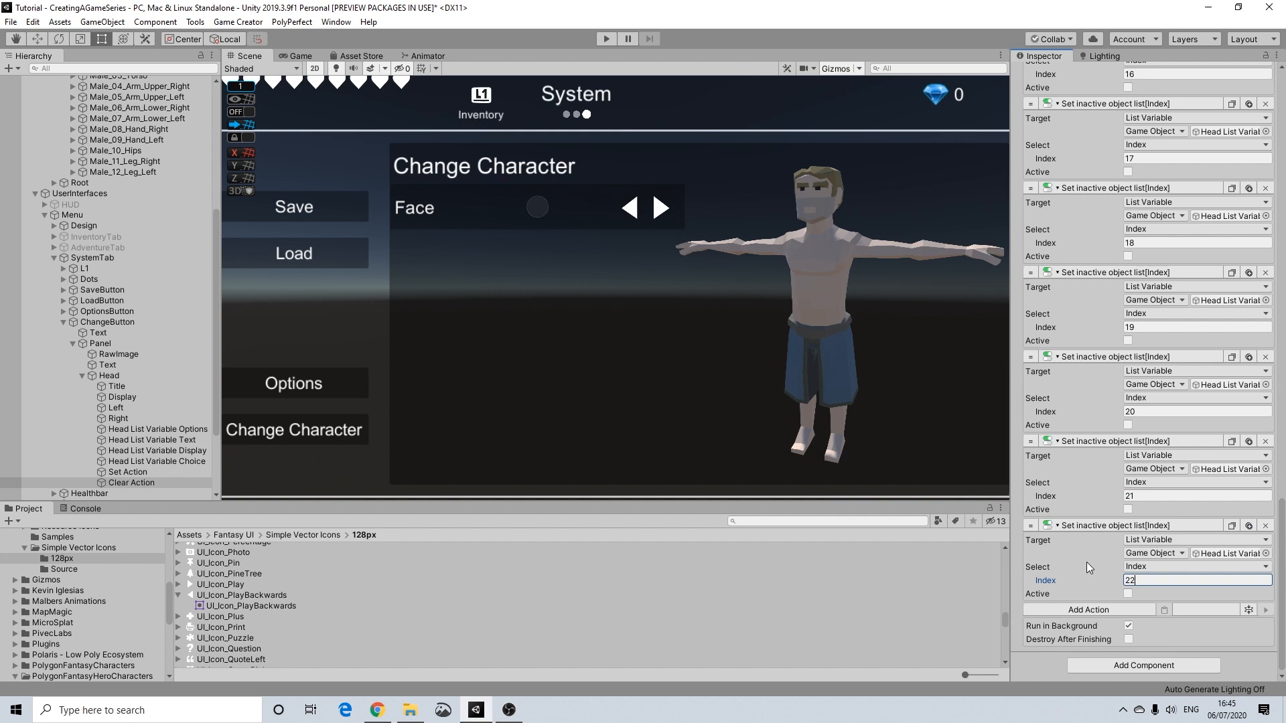
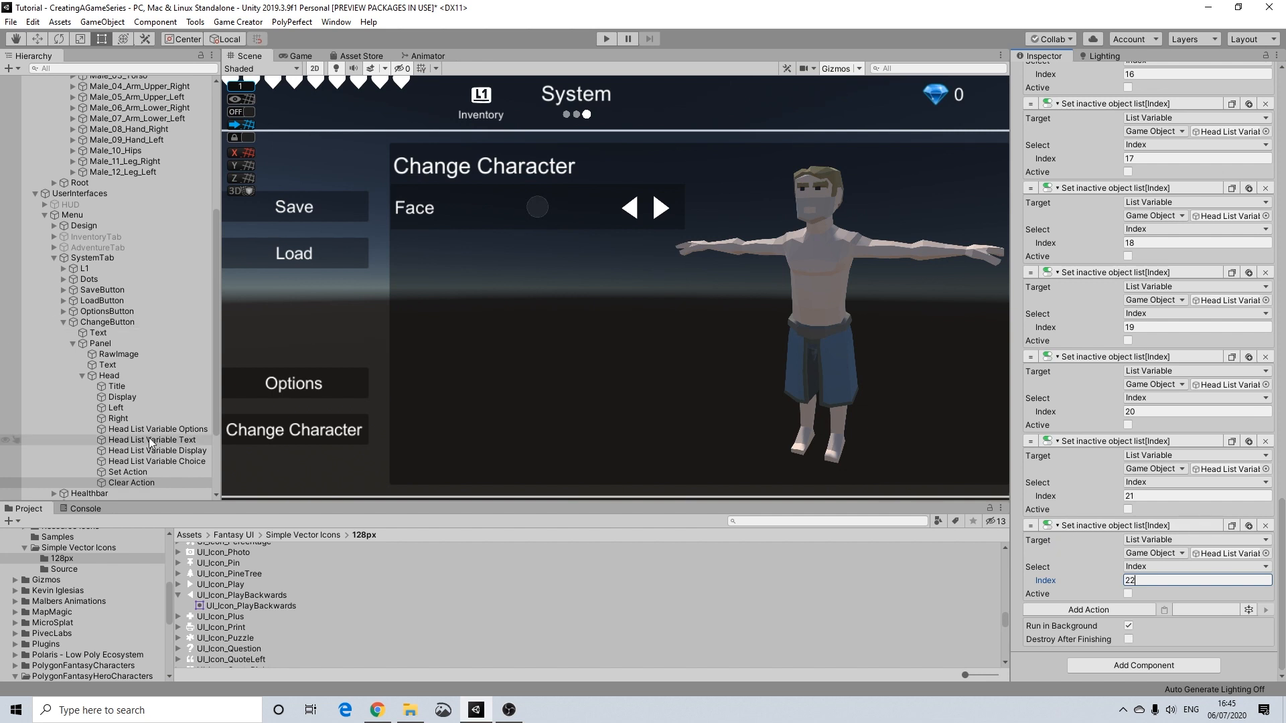
# Step: Select the Head object and save the scene
pyautogui.click(115, 379)
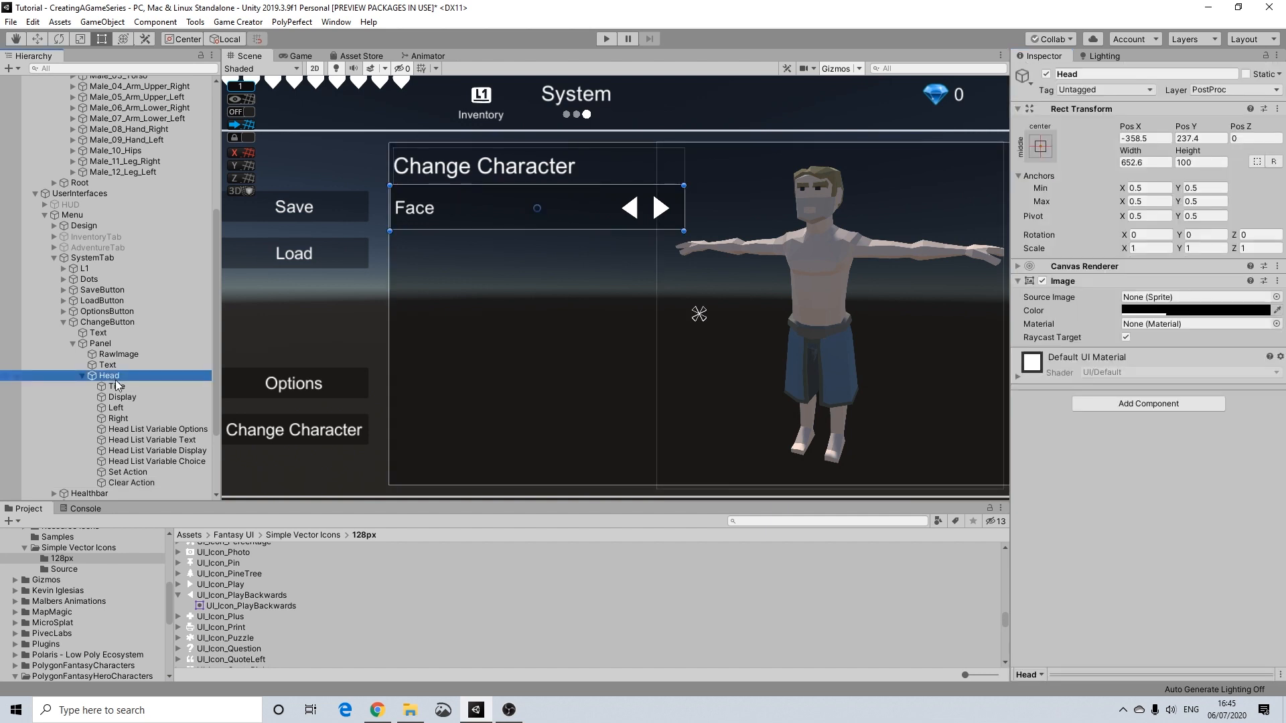
pyautogui.click(10, 22)
pyautogui.click(31, 69)
# Step: Run the game and cycle forward through the faces with the Face selector's next arrow
pyautogui.click(605, 38)
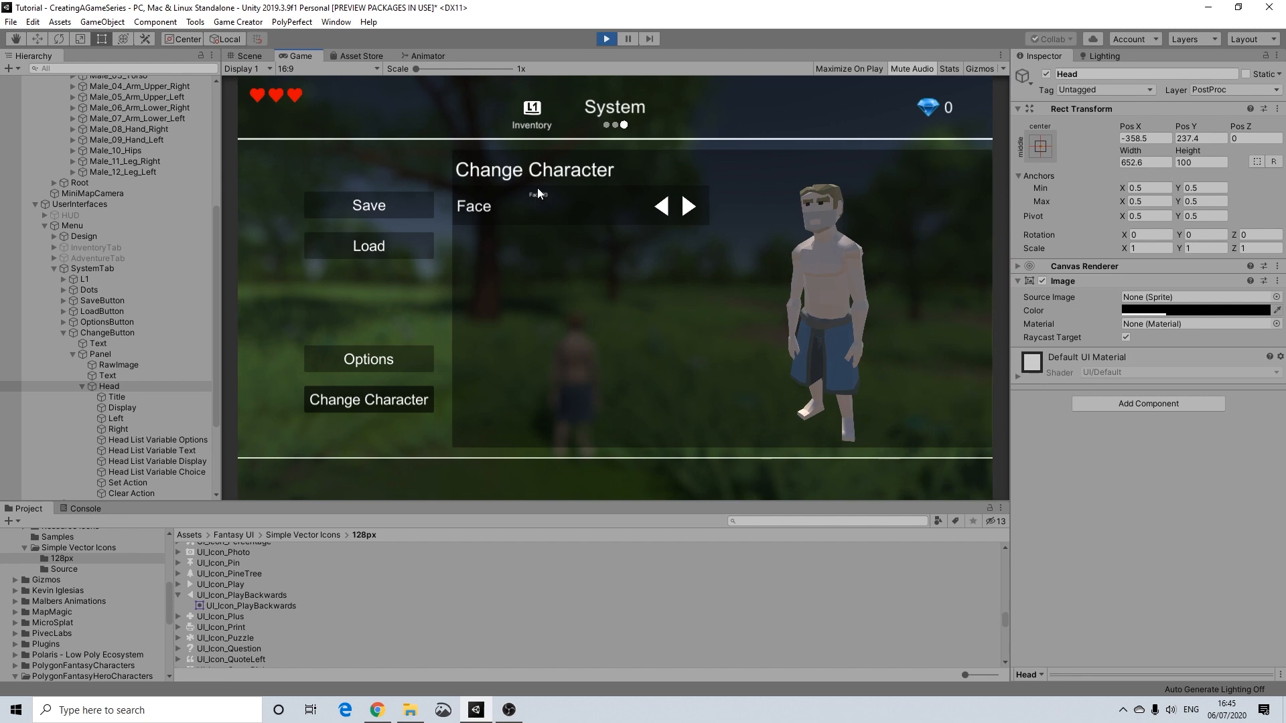
pyautogui.click(686, 205)
pyautogui.click(686, 206)
pyautogui.click(686, 206)
pyautogui.click(689, 207)
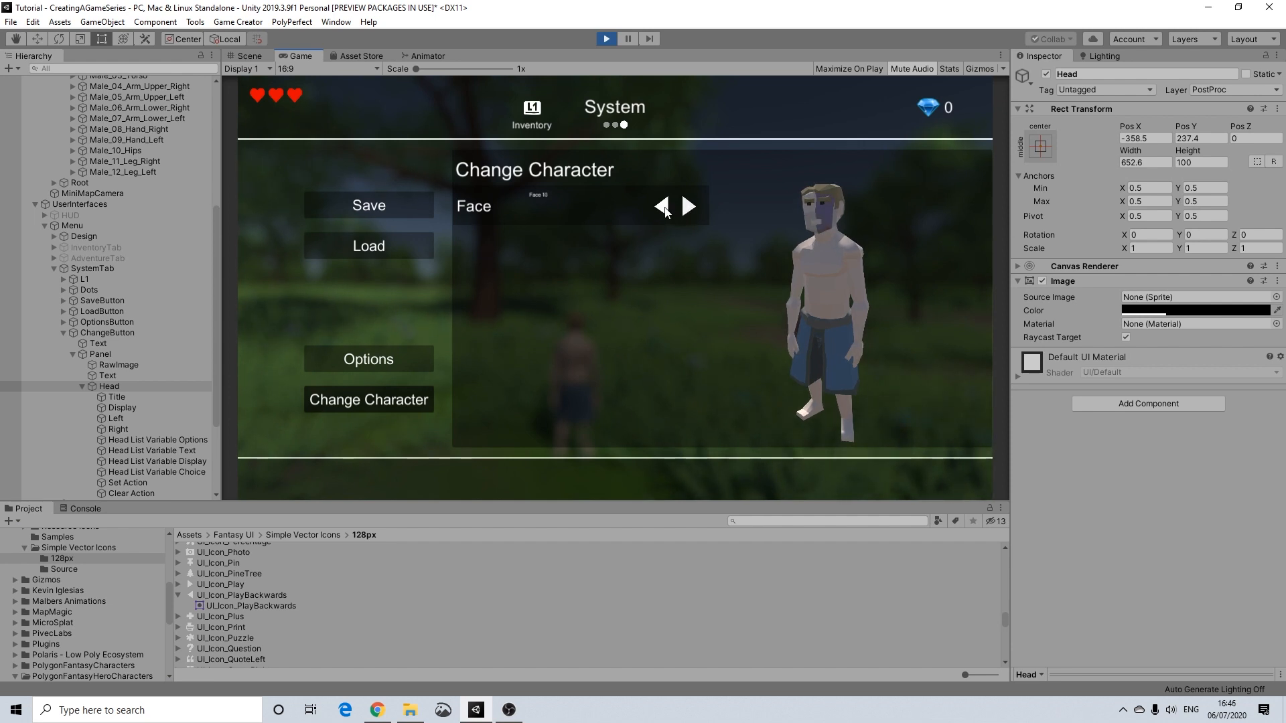
pyautogui.click(688, 207)
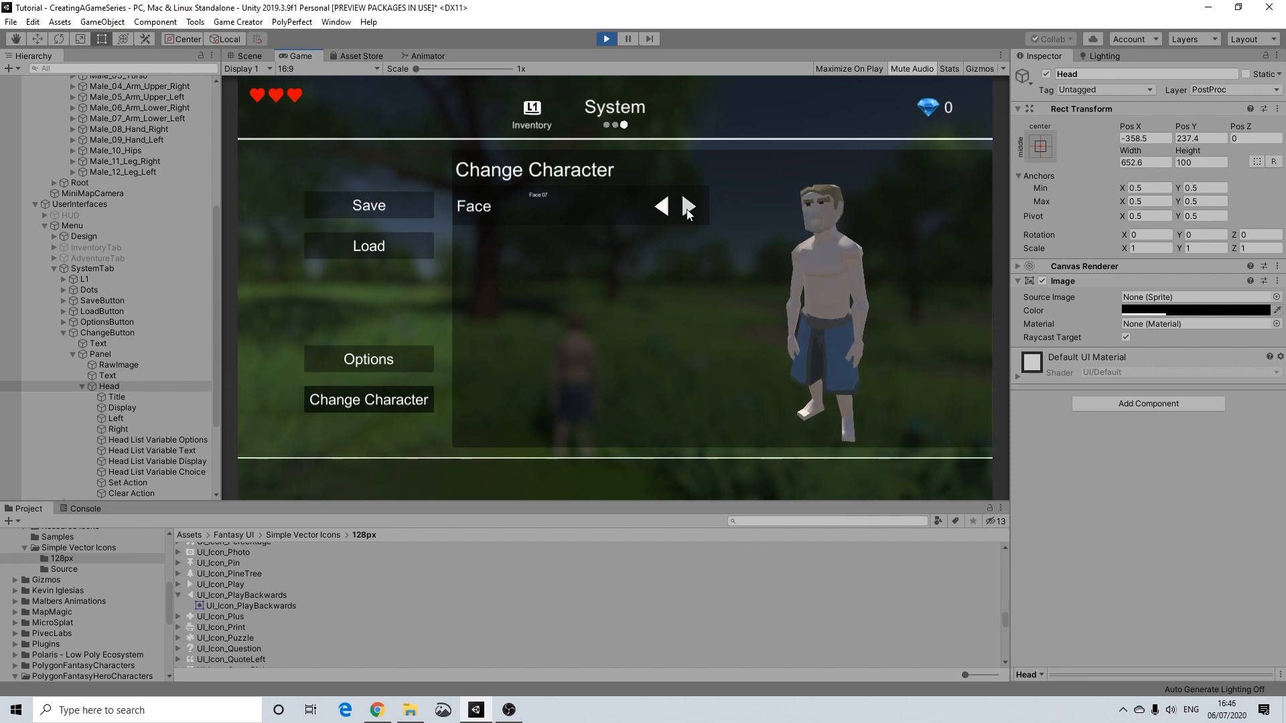
pyautogui.click(688, 209)
pyautogui.click(687, 209)
pyautogui.click(687, 209)
pyautogui.click(687, 209)
pyautogui.click(687, 209)
pyautogui.click(687, 209)
pyautogui.click(687, 209)
pyautogui.click(687, 209)
pyautogui.click(687, 209)
pyautogui.click(687, 209)
pyautogui.click(687, 209)
pyautogui.click(687, 208)
pyautogui.click(687, 209)
pyautogui.click(687, 209)
pyautogui.click(687, 209)
pyautogui.click(687, 209)
# Step: Cycle back through the faces with the Face selector's previous arrow, and stop the game
pyautogui.click(663, 209)
pyautogui.click(663, 209)
pyautogui.click(663, 209)
pyautogui.click(663, 209)
pyautogui.click(666, 211)
pyautogui.click(665, 210)
pyautogui.click(666, 210)
pyautogui.click(665, 210)
pyautogui.click(666, 211)
pyautogui.click(666, 211)
pyautogui.click(666, 211)
pyautogui.click(666, 210)
pyautogui.click(666, 210)
pyautogui.click(665, 211)
pyautogui.click(665, 210)
pyautogui.click(665, 210)
pyautogui.click(665, 210)
pyautogui.click(666, 211)
pyautogui.click(607, 39)
# Step: Select the Display text in the Face row and set its font size to 40
pyautogui.click(500, 207)
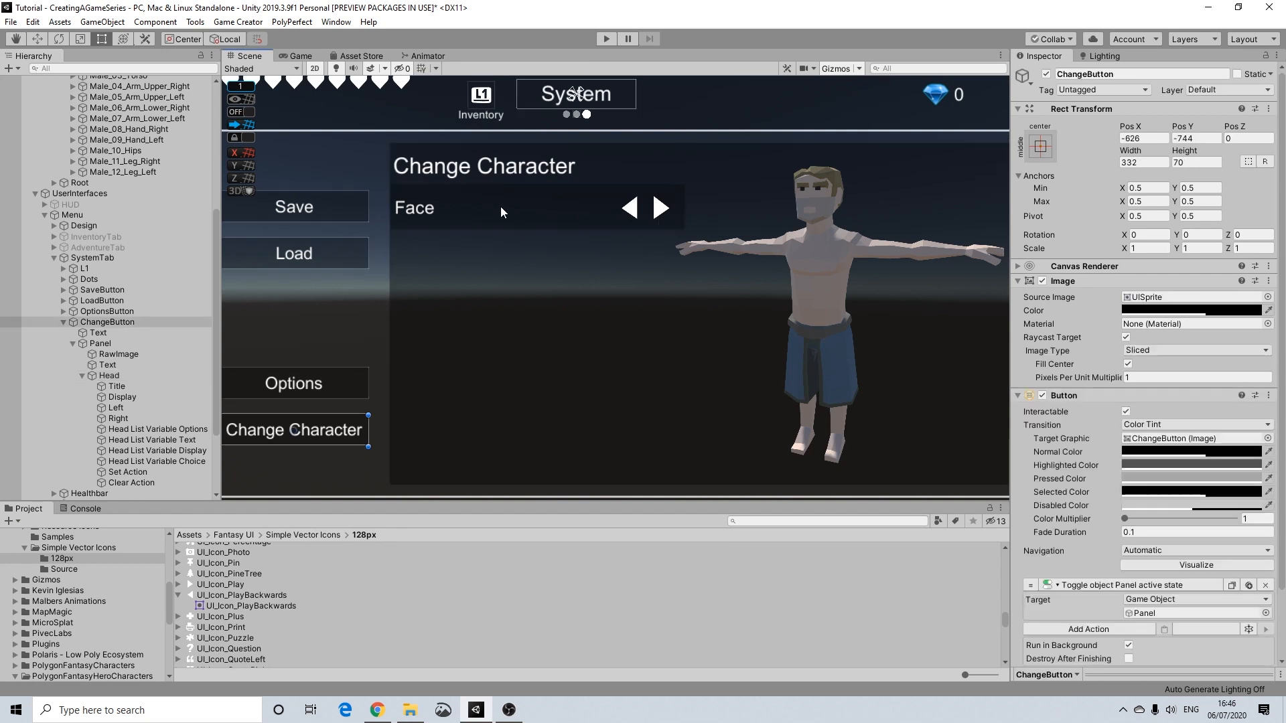
pyautogui.click(455, 214)
pyautogui.click(448, 206)
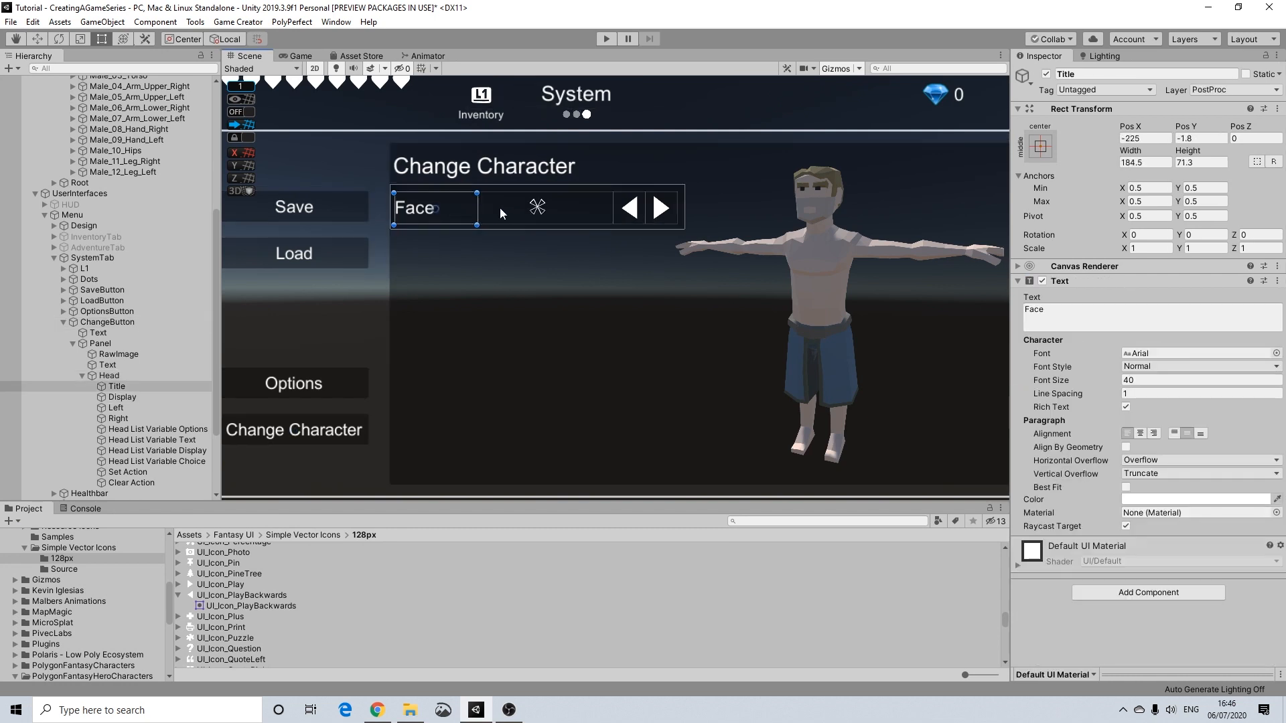
pyautogui.click(500, 208)
pyautogui.click(1097, 447)
pyautogui.write('40')
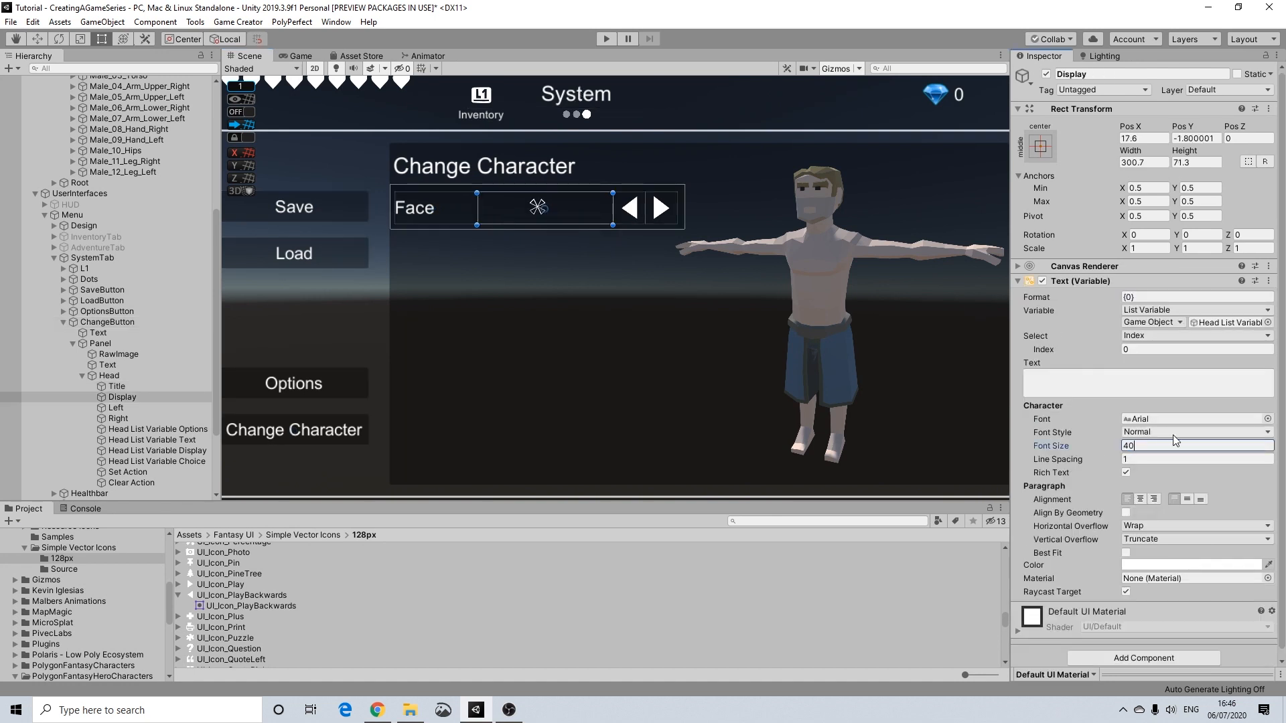
# Step: Set the Display text's horizontal overflow to Overflow and center its alignment horizontally and vertically
pyautogui.click(1148, 525)
pyautogui.click(1160, 555)
pyautogui.click(1140, 499)
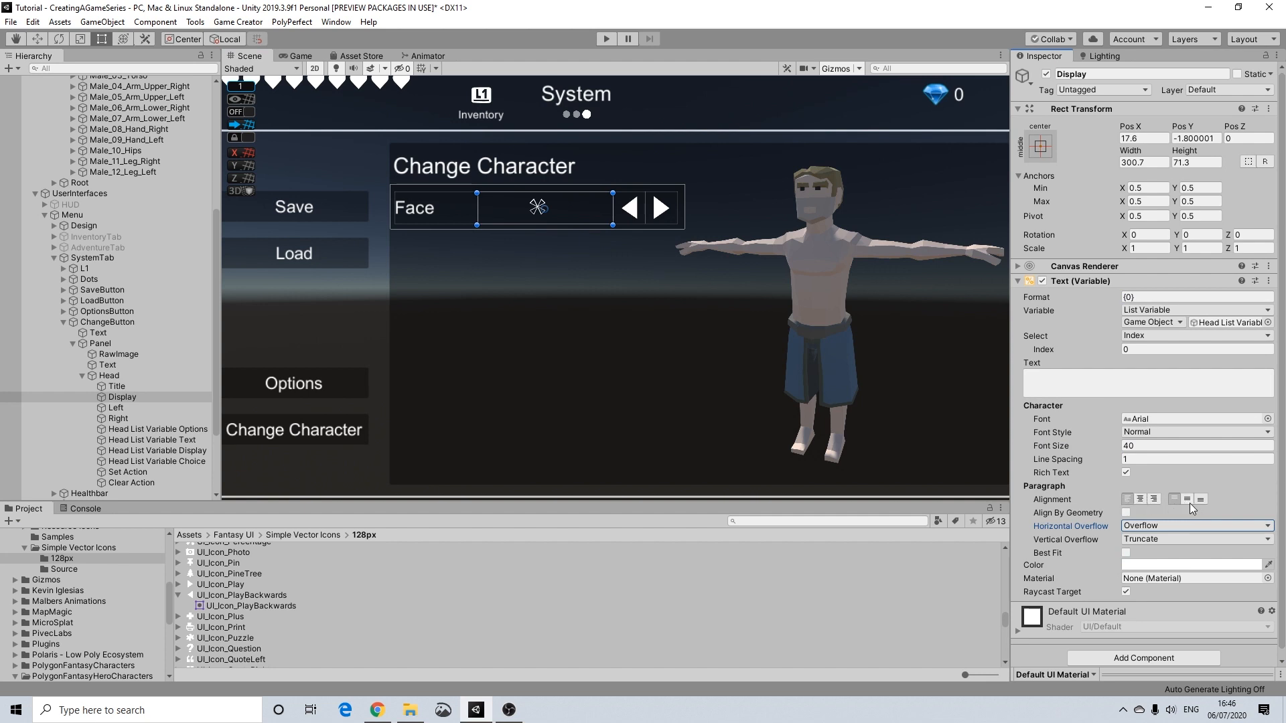
pyautogui.click(1189, 500)
# Step: Set the Face row's Display text color to light grey, E0E0E0
pyautogui.click(1136, 565)
pyautogui.moveTo(1165, 361); pyautogui.dragTo(1165, 367)
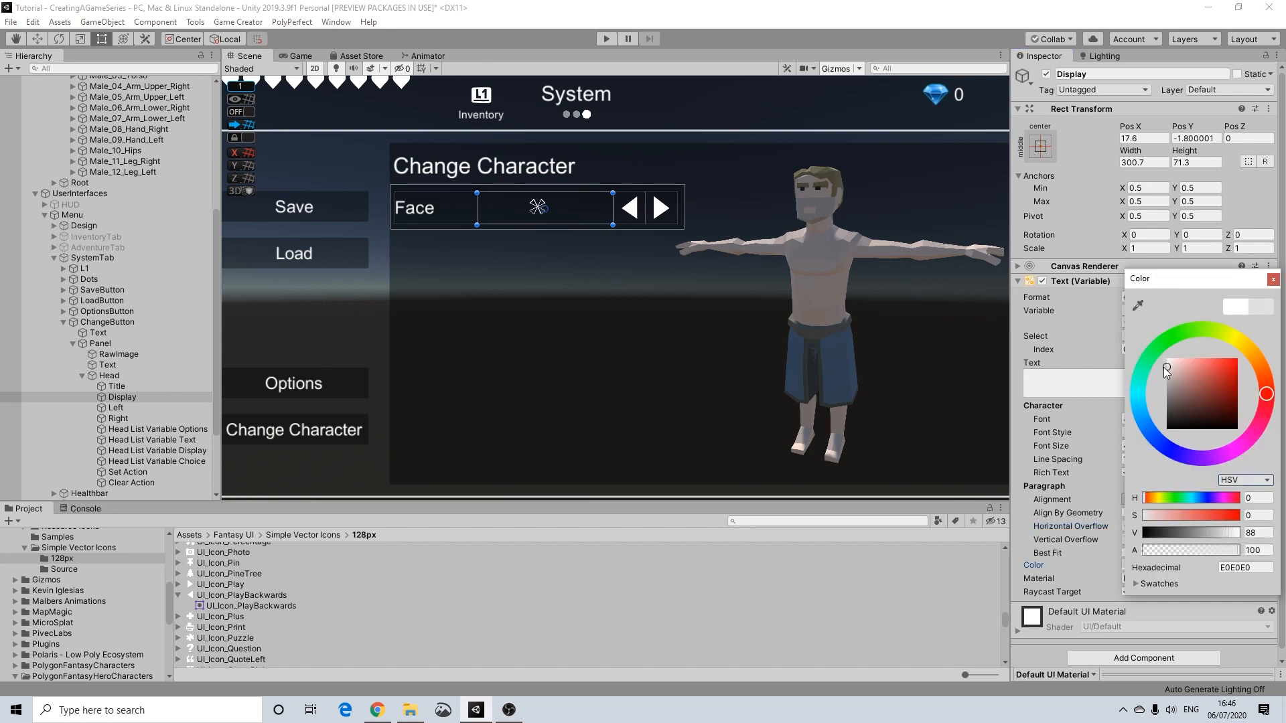
pyautogui.click(1272, 279)
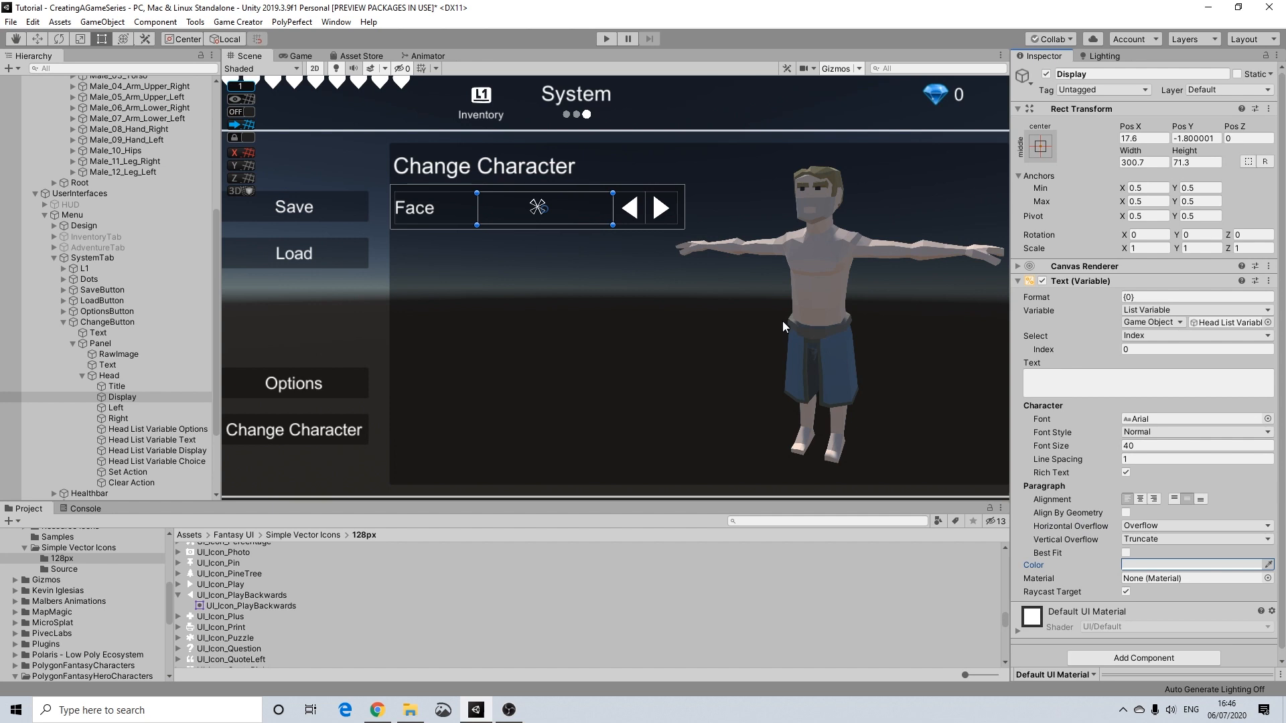
pyautogui.scroll(-2, 782, 320)
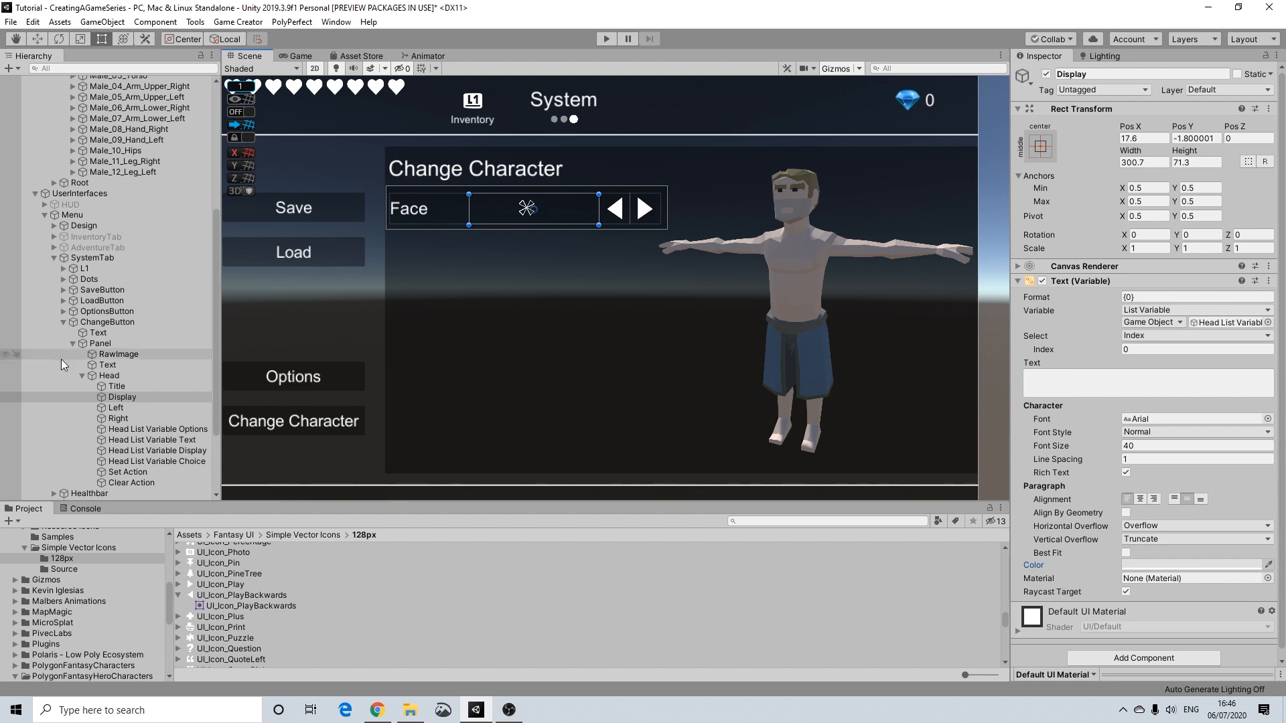
# Step: Duplicate the Head row in the Change Character panel and place the copy directly below the original, at Pos Y 137.4
pyautogui.click(102, 375)
pyautogui.click(83, 375)
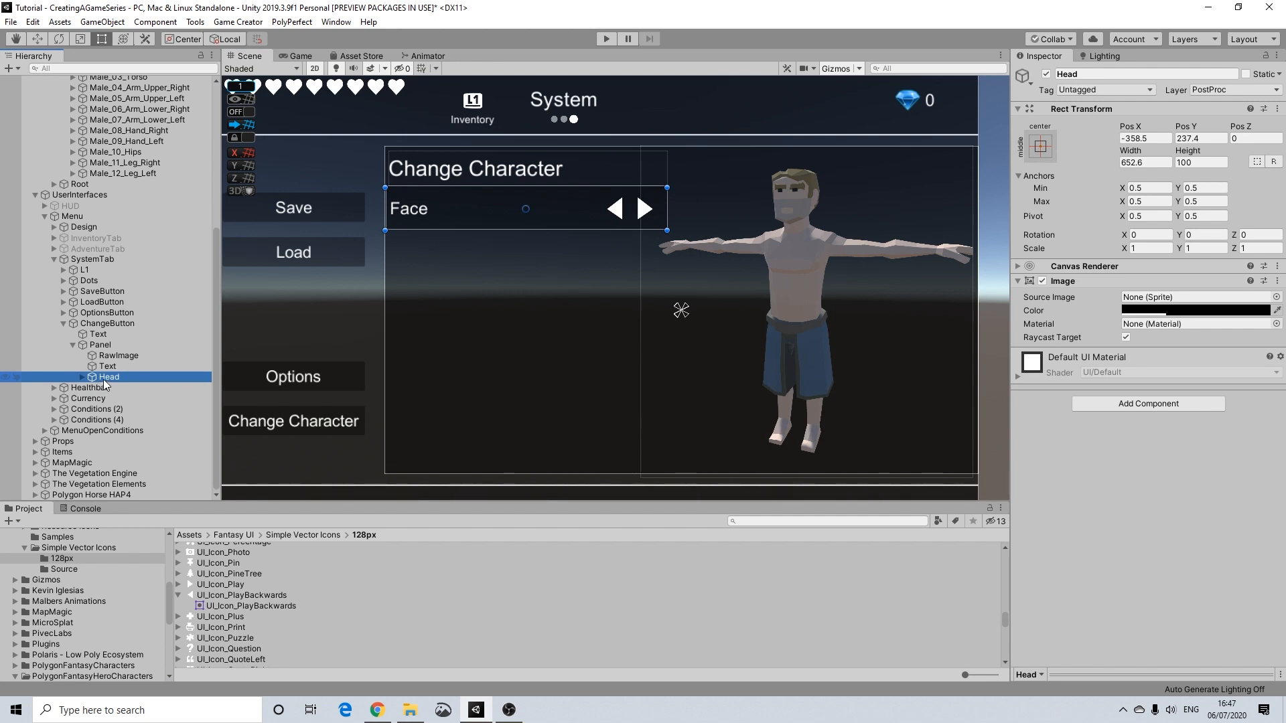
pyautogui.hotkey('ctrl', 'd')
pyautogui.moveTo(497, 206); pyautogui.dragTo(484, 253)
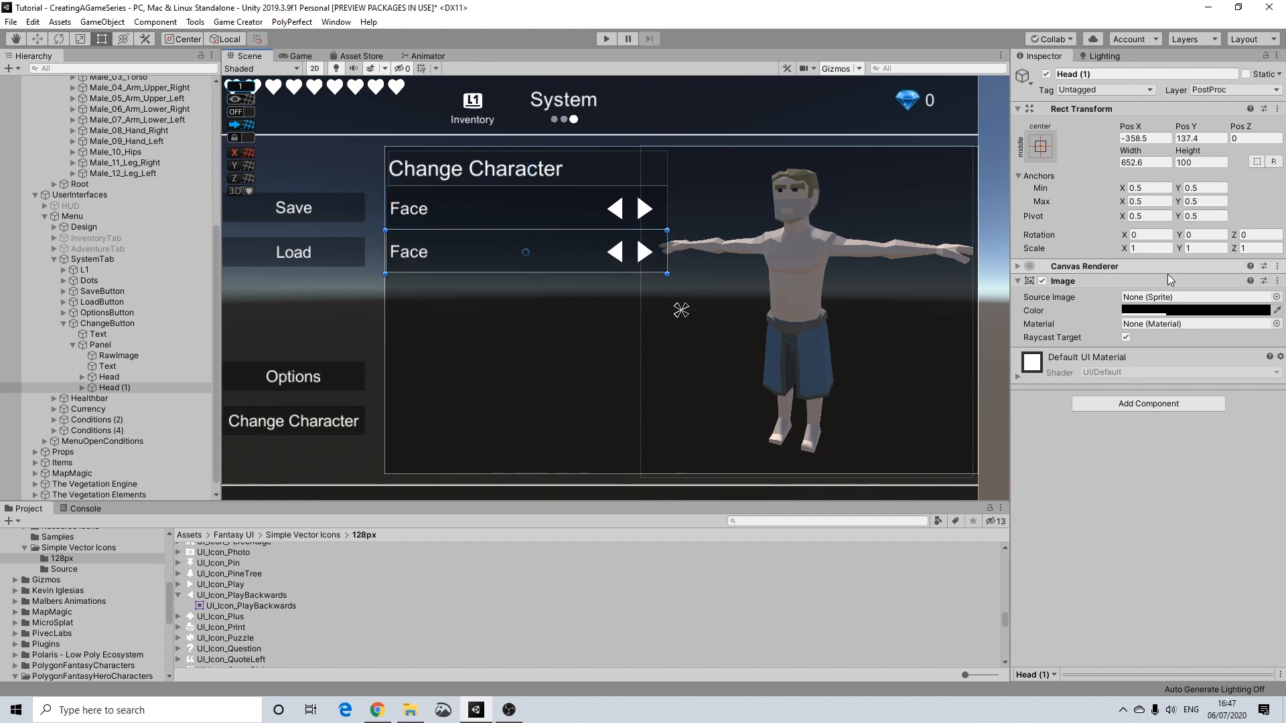
# Step: Rename the duplicated row object as Hair
pyautogui.click(1093, 73)
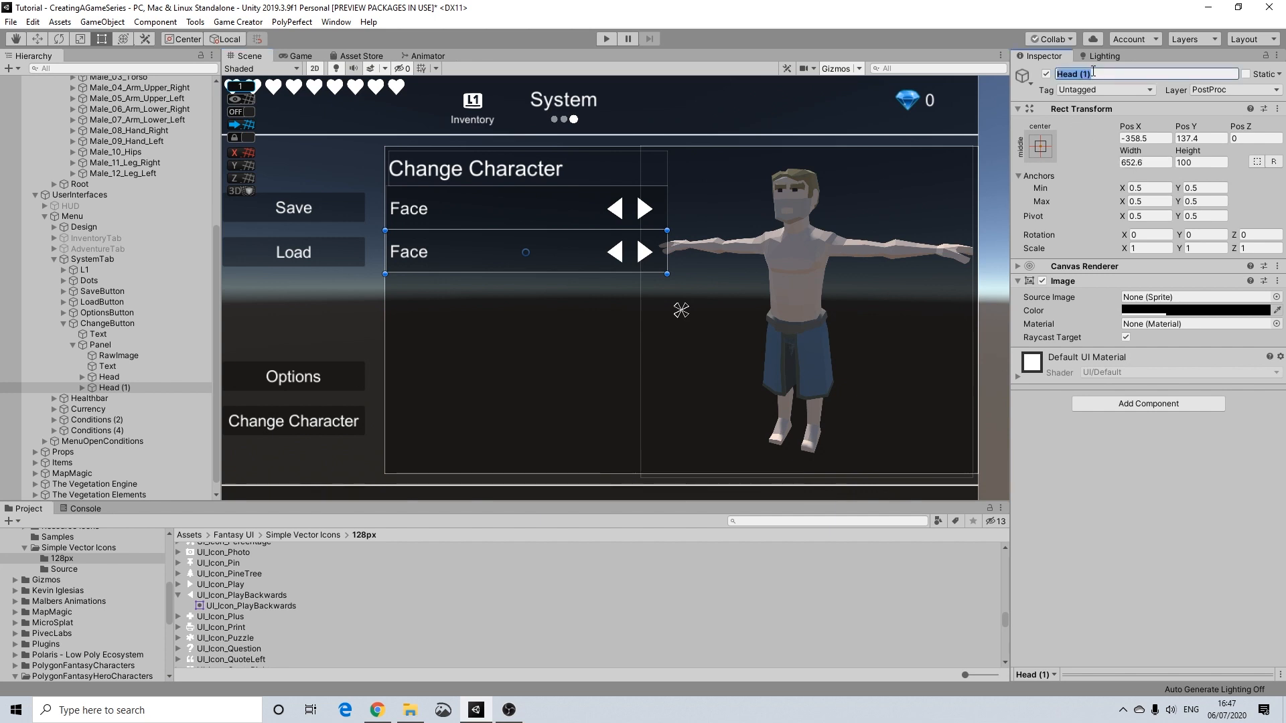
pyautogui.write('Hair')
pyautogui.press('Return')
# Step: Rename the Hair row's Head List Variable Options object as Hair List Variable Options
pyautogui.click(101, 387)
pyautogui.click(82, 387)
pyautogui.scroll(-3, 137, 424)
pyautogui.click(140, 400)
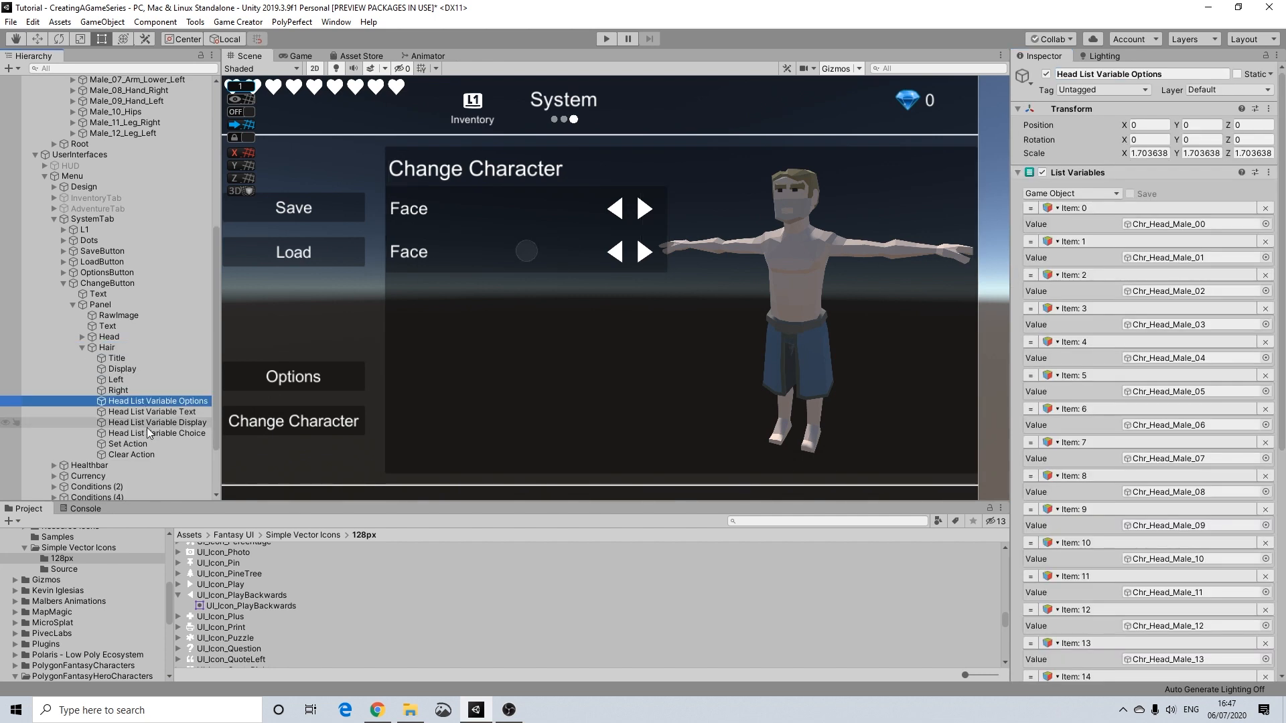
pyautogui.doubleClick(1067, 73)
pyautogui.write('Hiar')
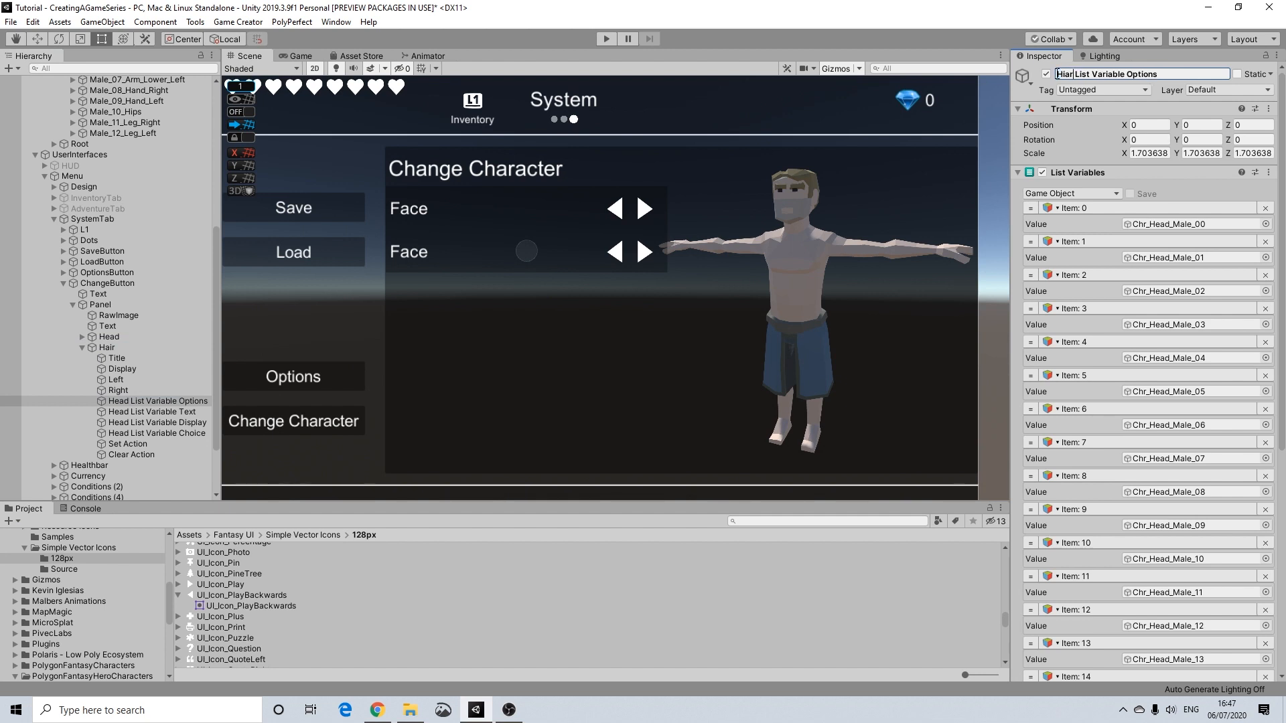
pyautogui.press('BackSpace')
pyautogui.press('BackSpace')
pyautogui.press('BackSpace')
pyautogui.write('a')
pyautogui.write('or')
pyautogui.press('BackSpace')
pyautogui.press('BackSpace')
pyautogui.write('ir')
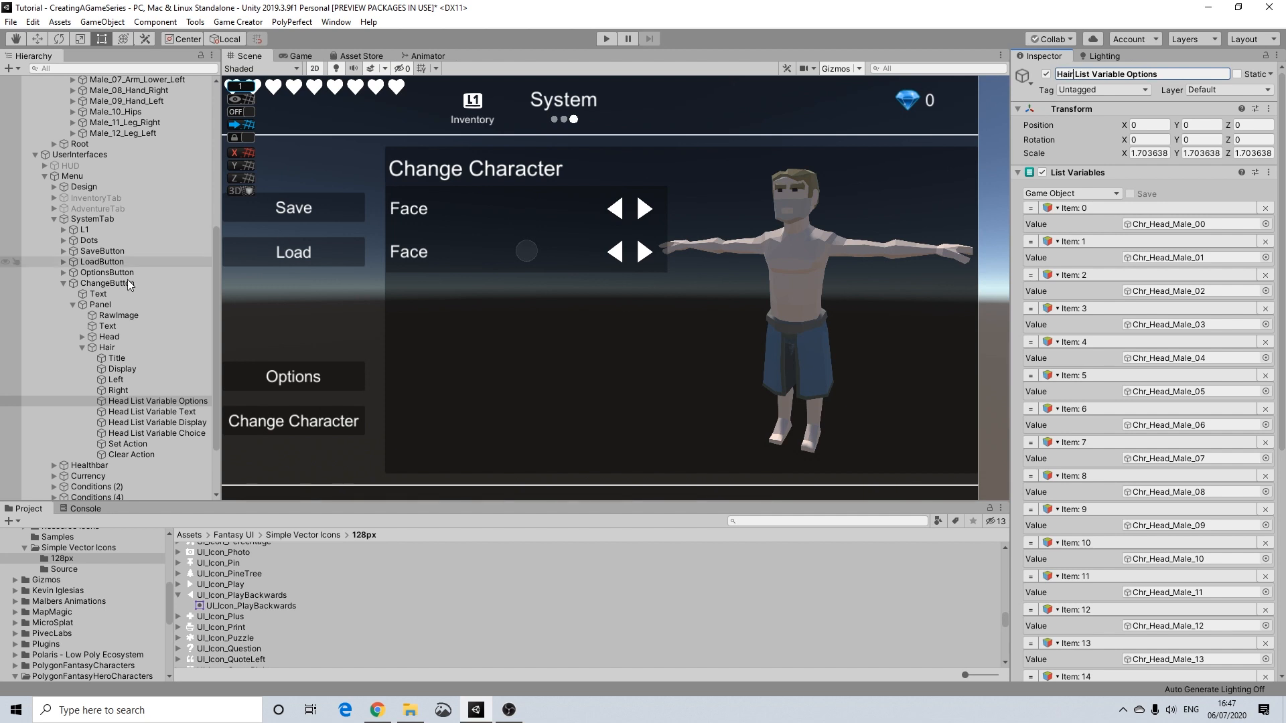
# Step: Rename the Hair row's text and display lists as Hair List Variable Text and Hair List Variable Display
pyautogui.click(152, 412)
pyautogui.click(1077, 74)
pyautogui.doubleClick(1071, 74)
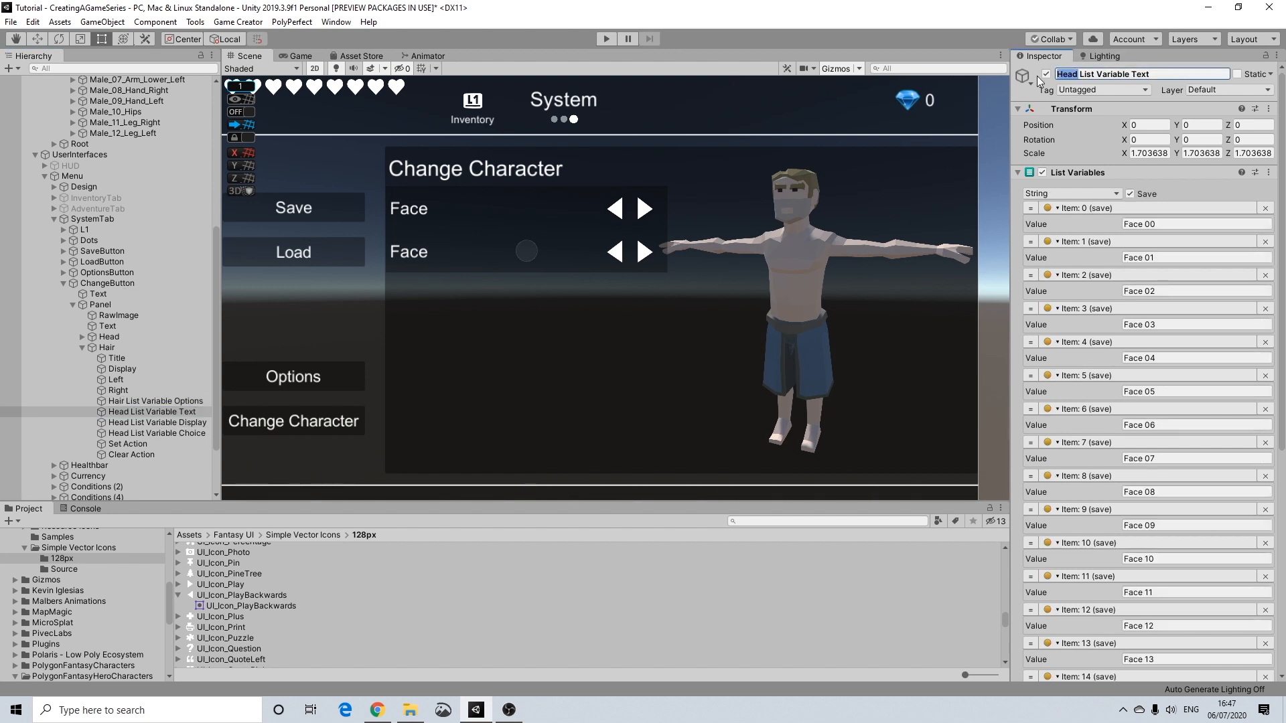
pyautogui.write('Hair')
pyautogui.click(181, 423)
pyautogui.doubleClick(1068, 74)
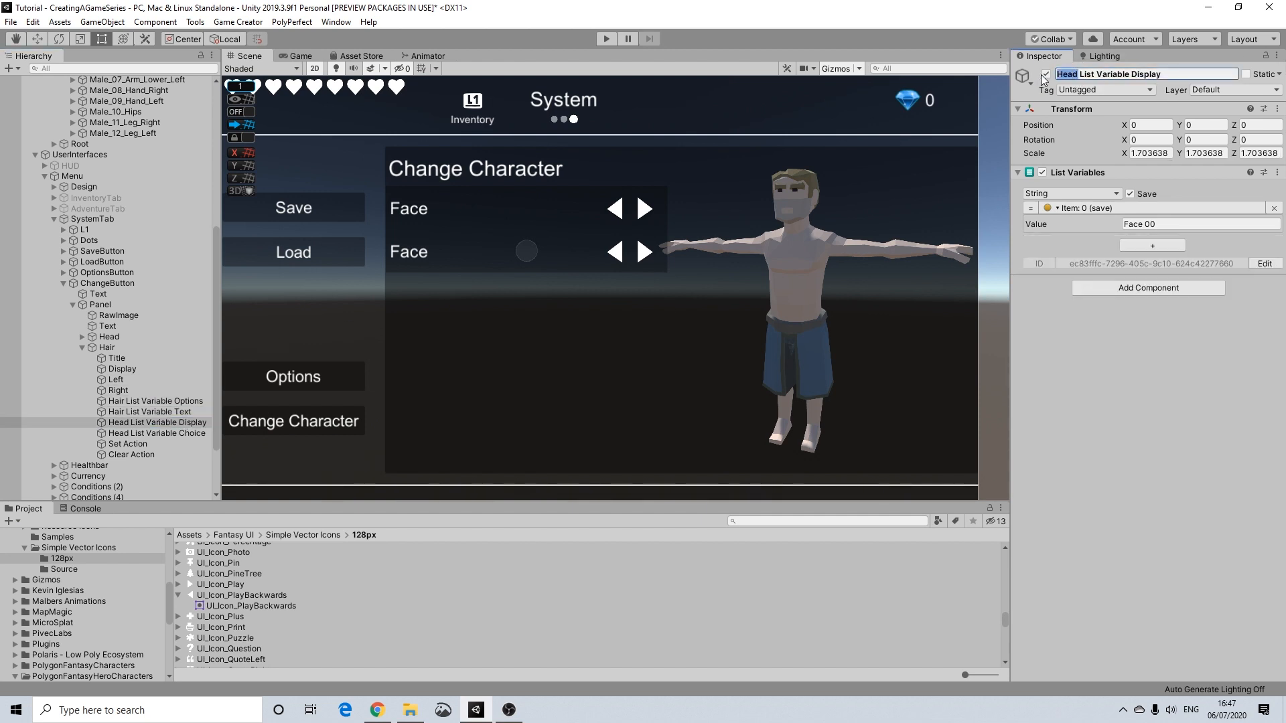
pyautogui.write('Hair')
# Step: Rename the Hair row's Head List Variable Choice object as Hair List Variable Choice
pyautogui.click(186, 427)
pyautogui.click(186, 433)
pyautogui.doubleClick(1066, 74)
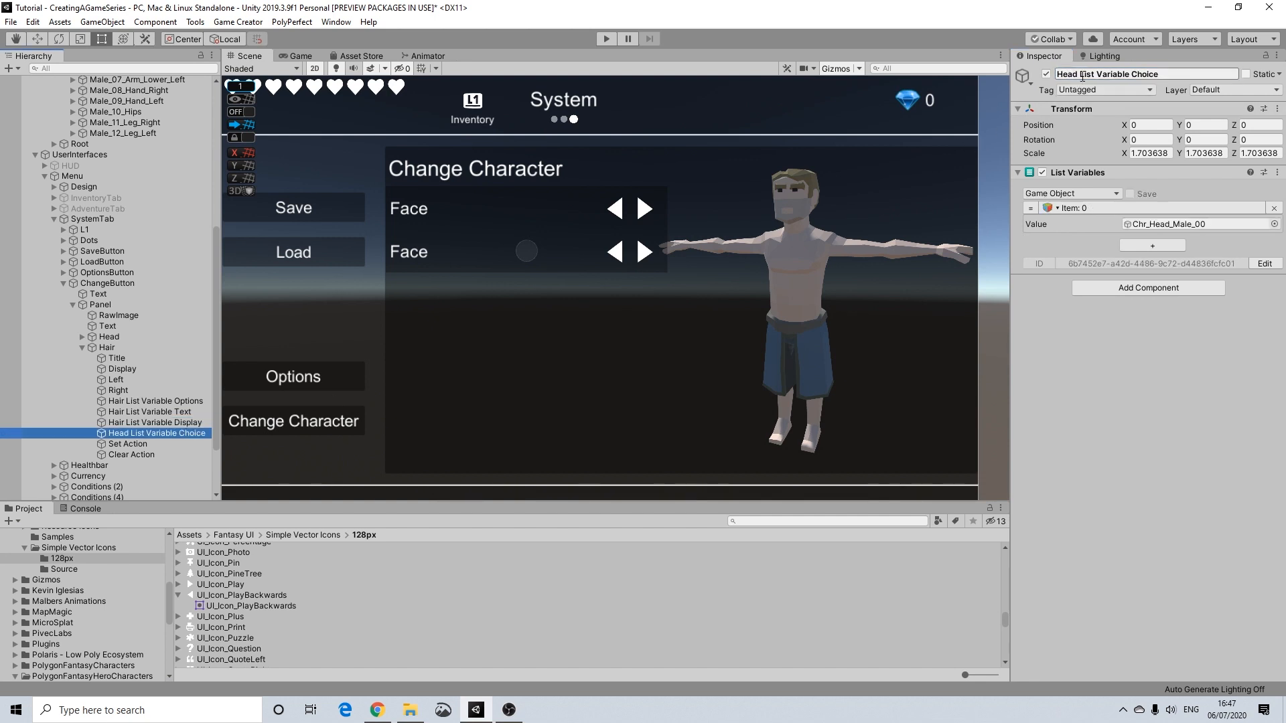
pyautogui.write('Hair')
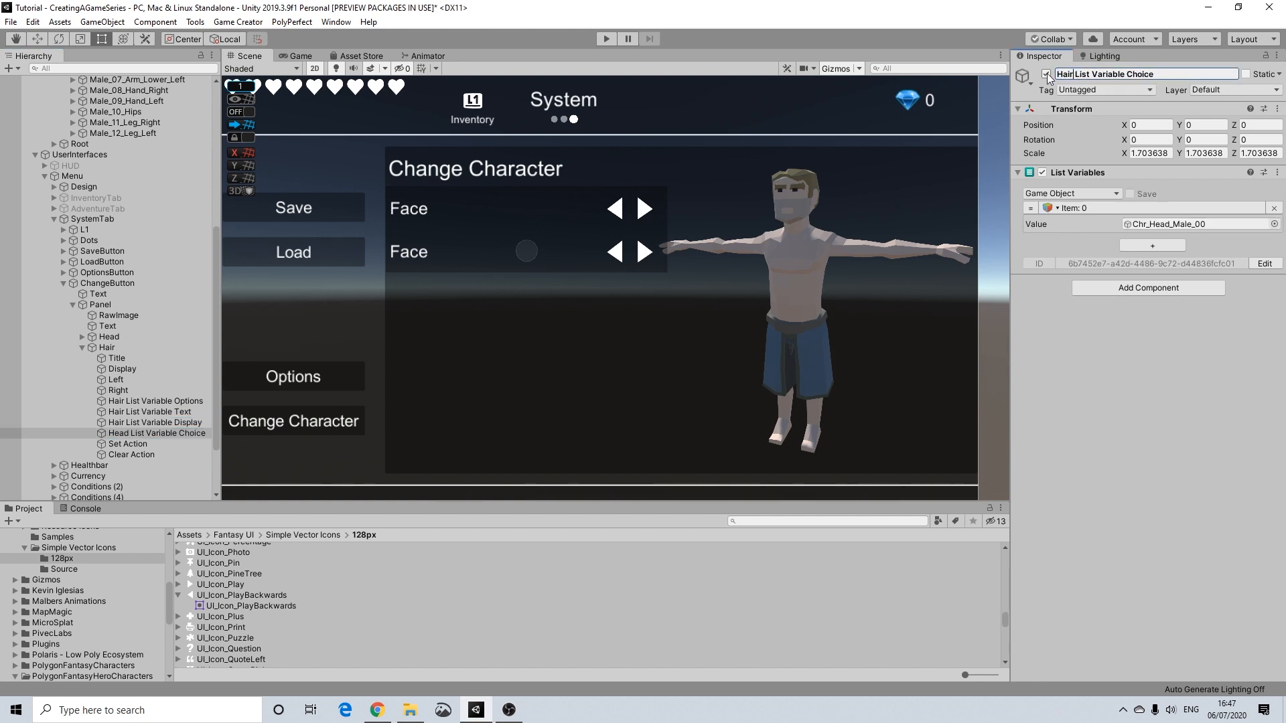
# Step: Check which list variables the Hair row's Set Action and Clear Action entries target
pyautogui.click(160, 444)
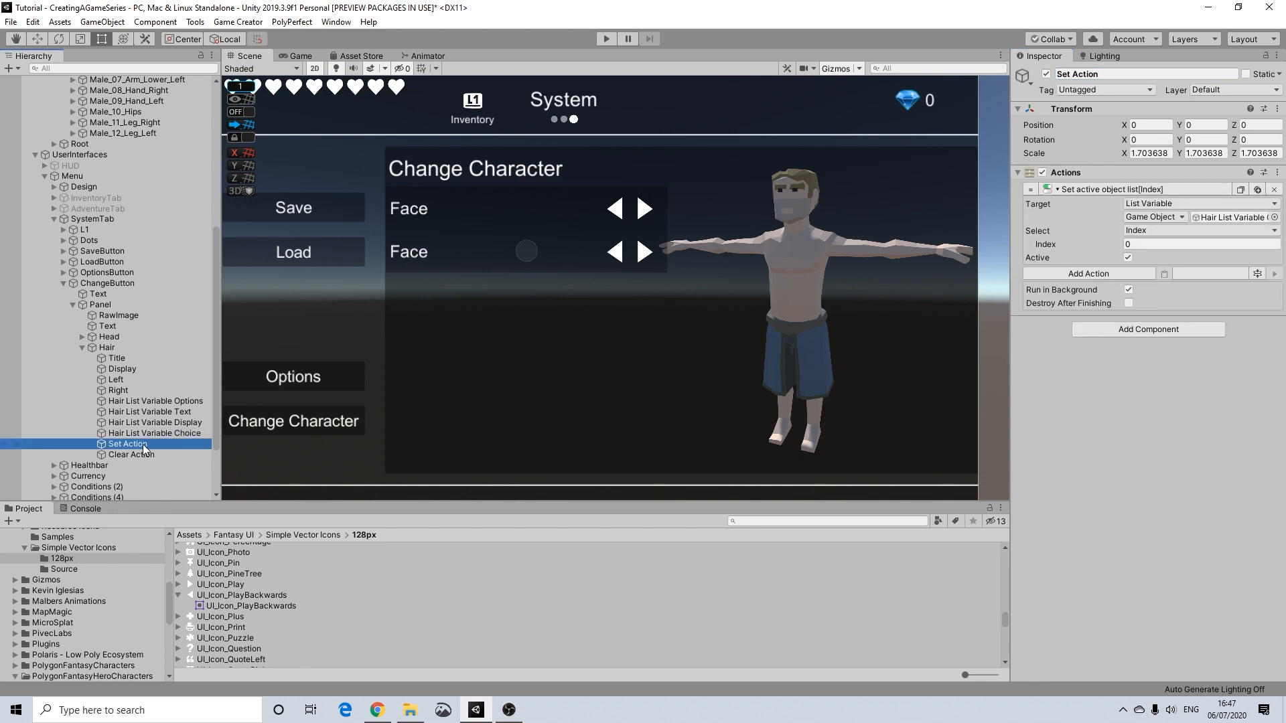
pyautogui.click(132, 454)
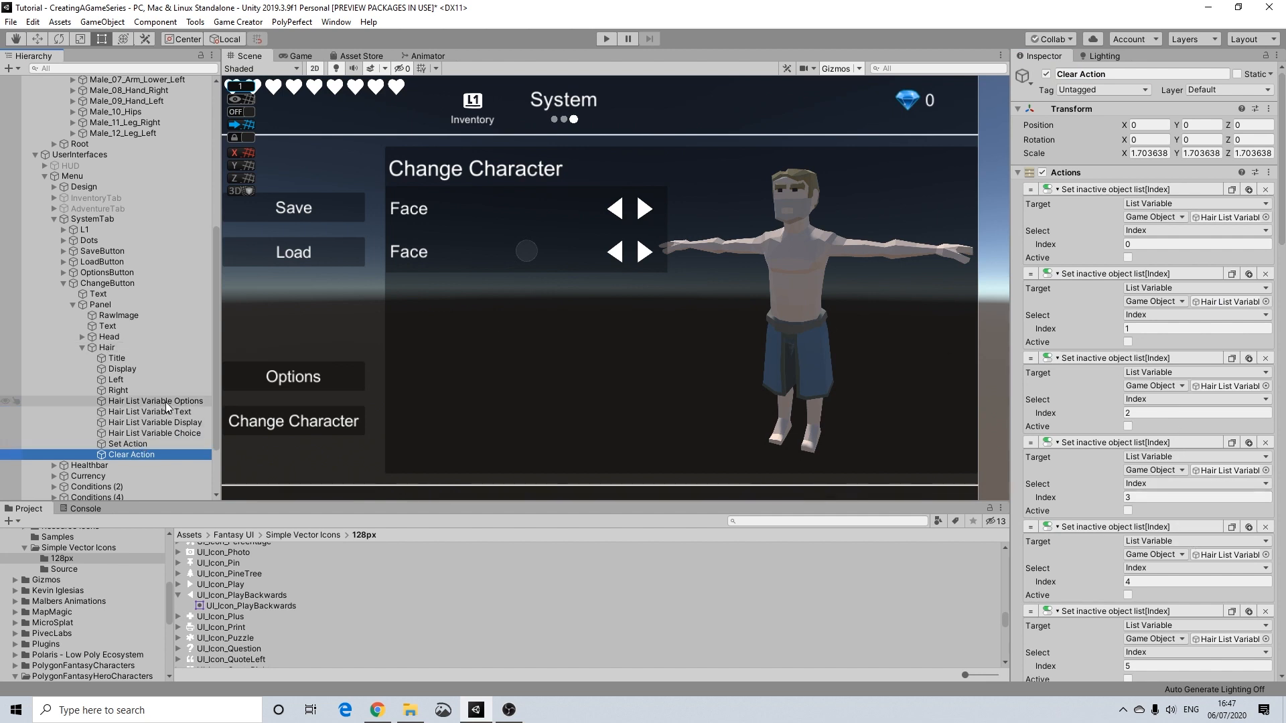
pyautogui.click(134, 447)
pyautogui.click(132, 453)
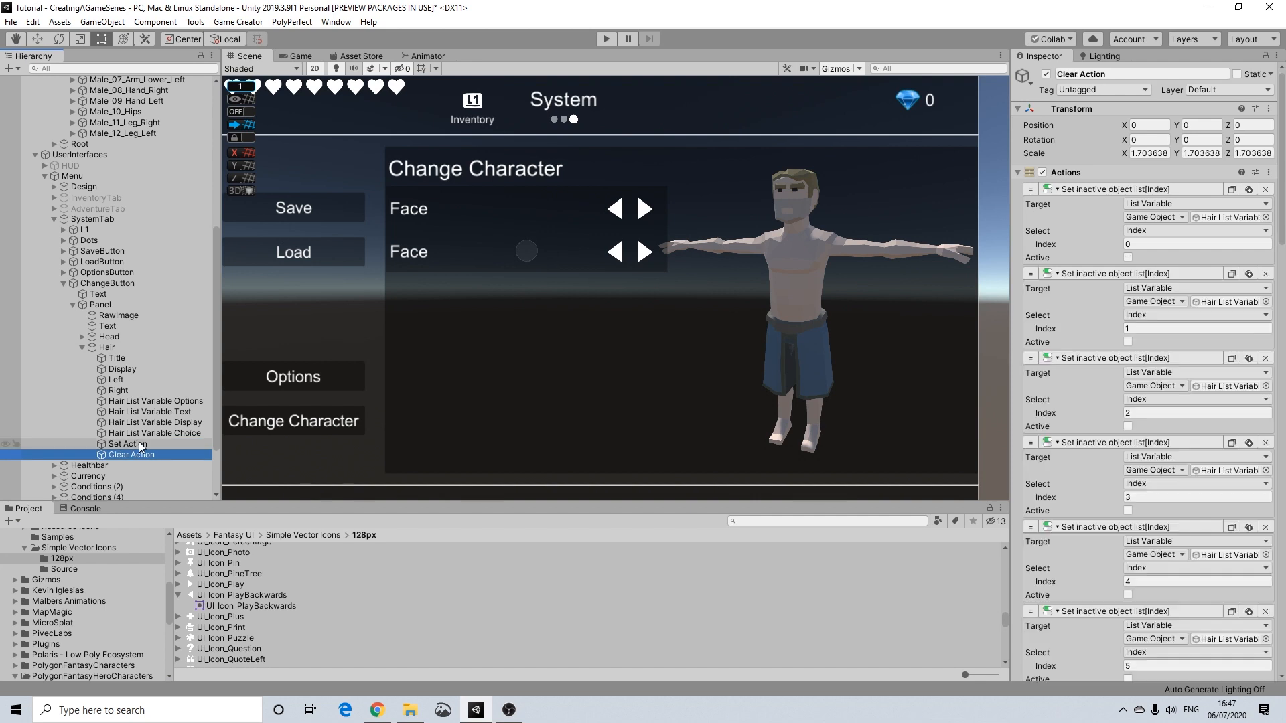
pyautogui.scroll(-5, 1170, 259)
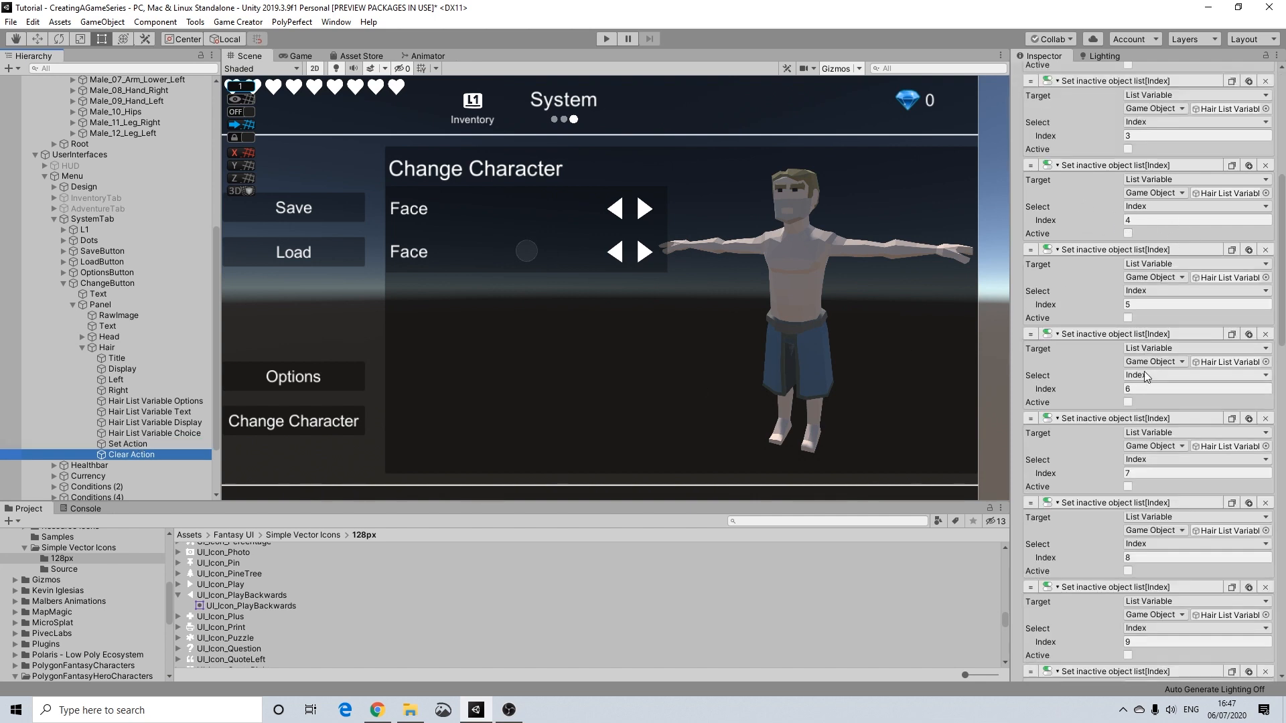
pyautogui.scroll(-5, 1162, 368)
pyautogui.scroll(-3, 1177, 399)
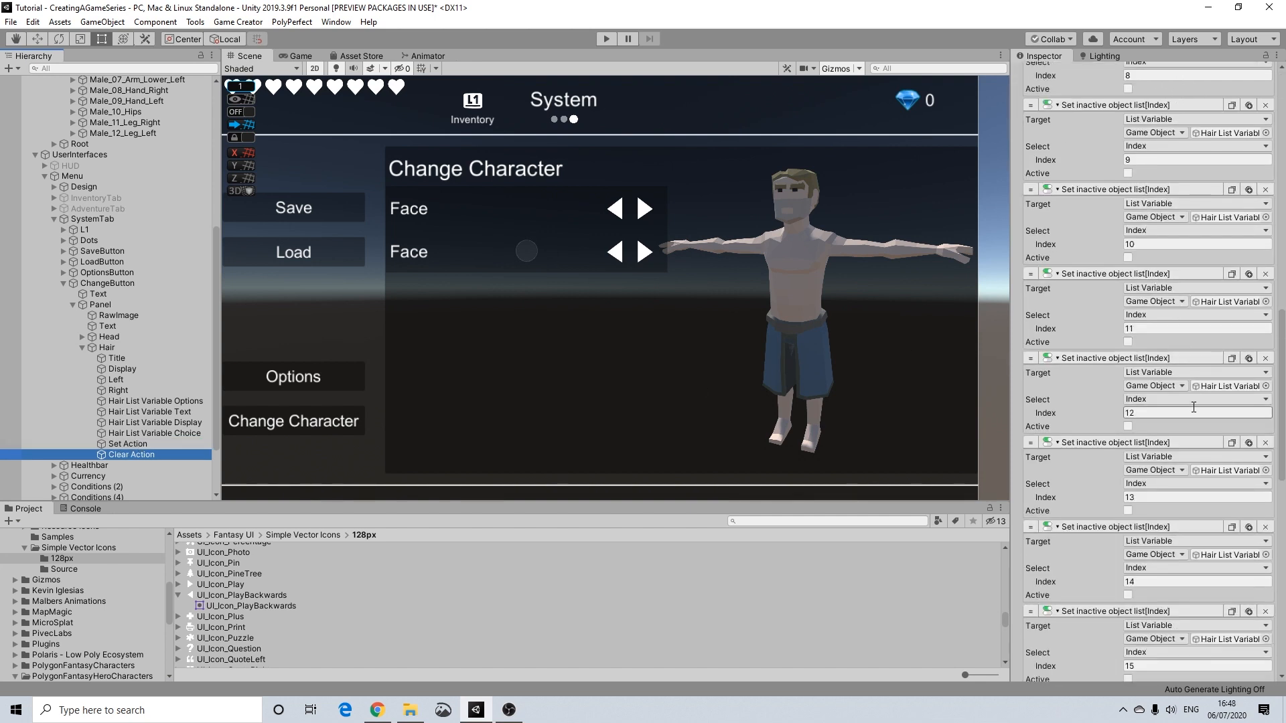
# Step: In Hair List Variable Options, assign Chr_Hair_00 to Chr_Hair_02 from the player's All_01_Hair group to items 0 to 2
pyautogui.click(156, 404)
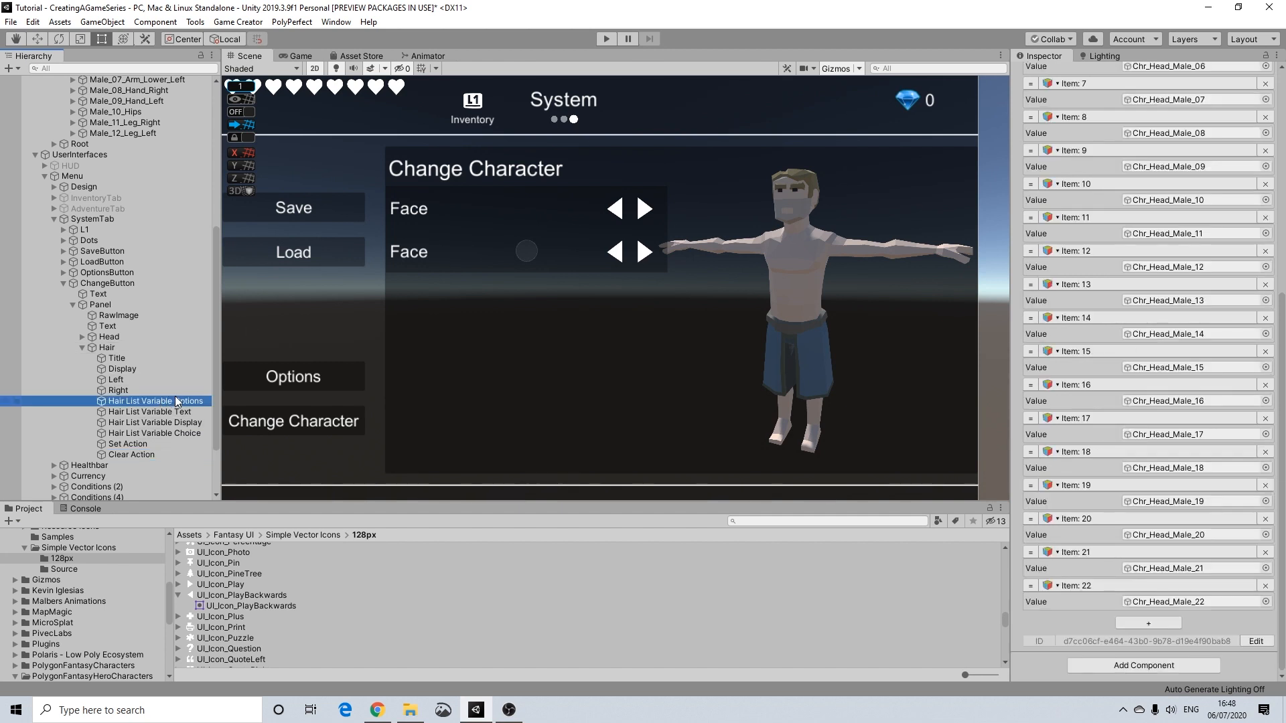
pyautogui.scroll(10, 1185, 221)
pyautogui.scroll(-10, 1185, 319)
pyautogui.scroll(10, 1184, 320)
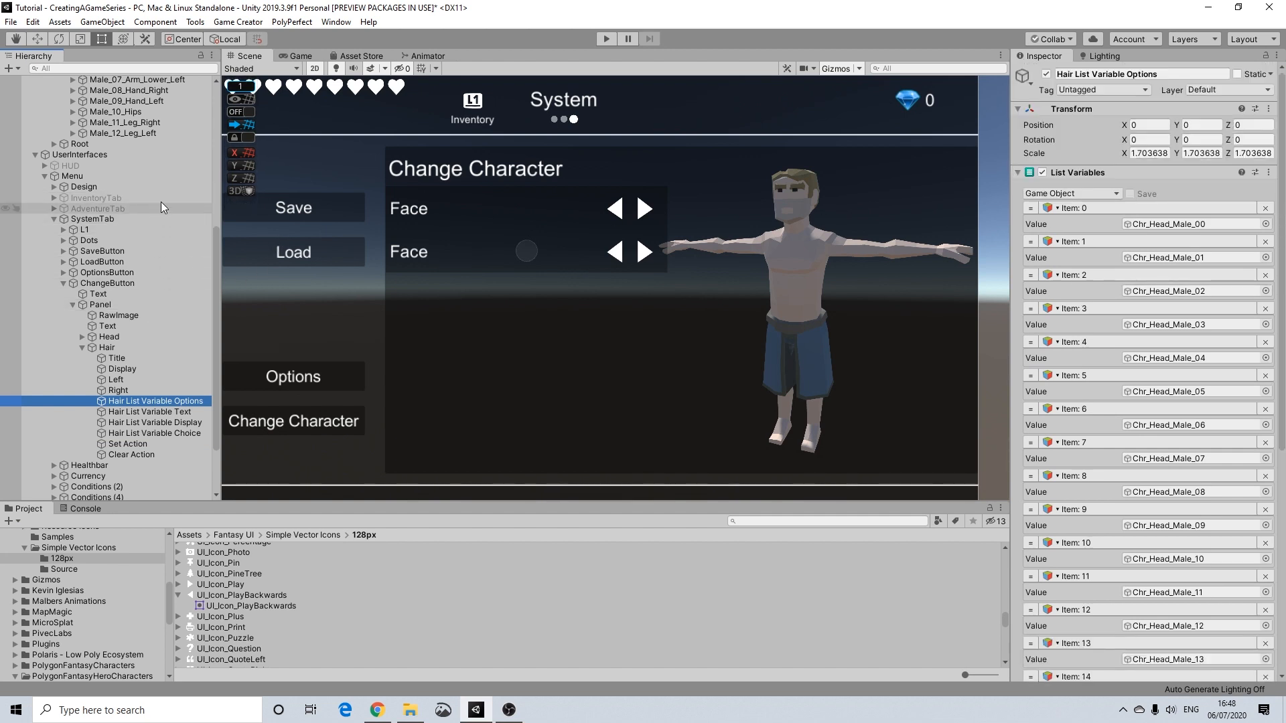
pyautogui.scroll(7, 160, 202)
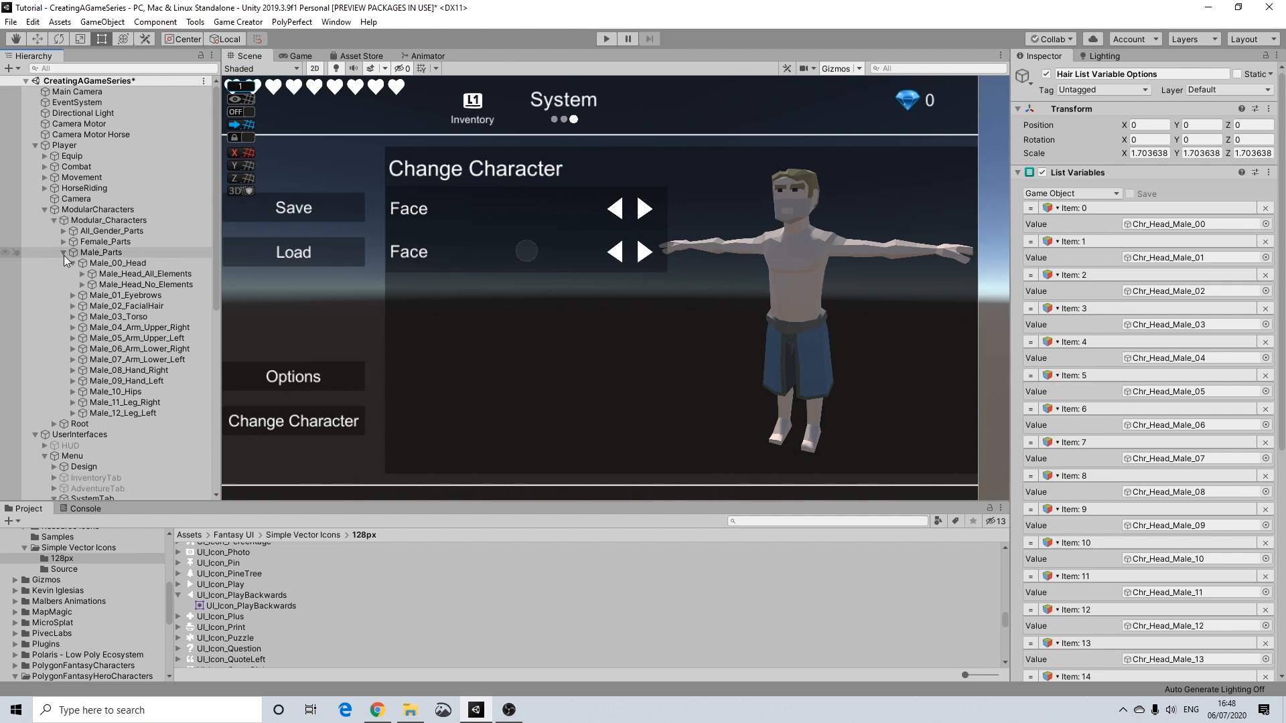
pyautogui.click(72, 262)
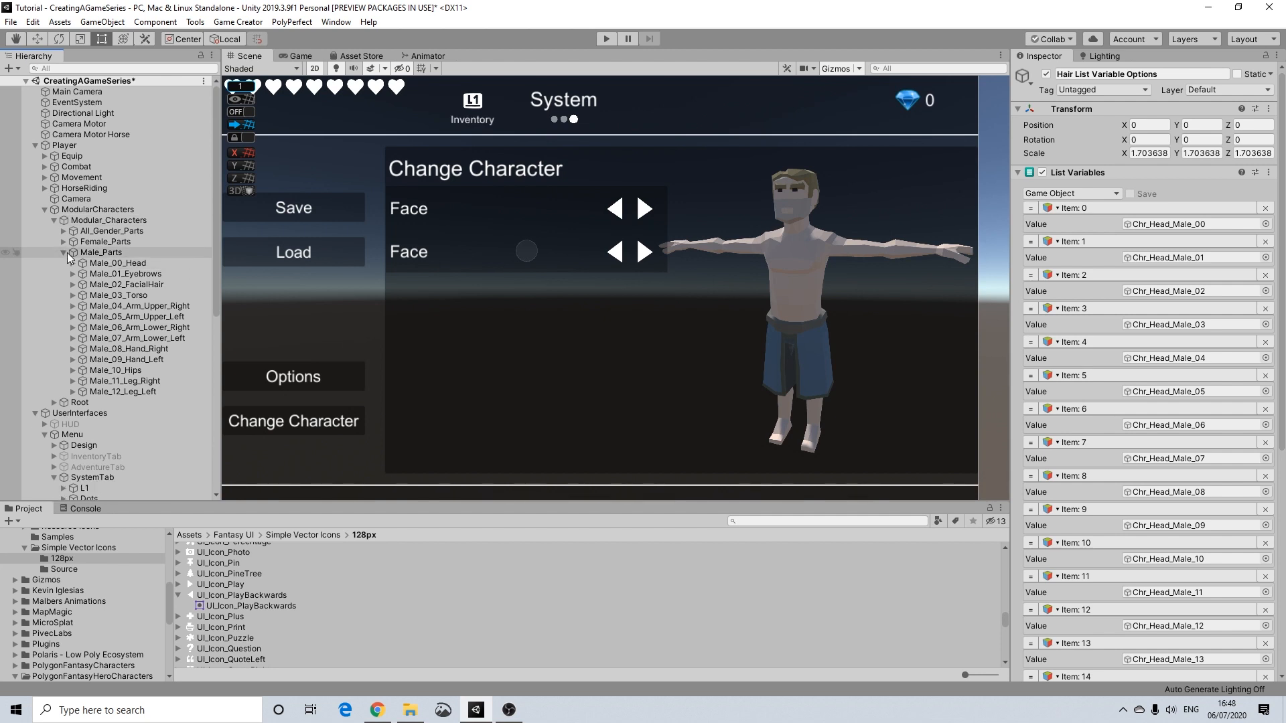
pyautogui.click(64, 230)
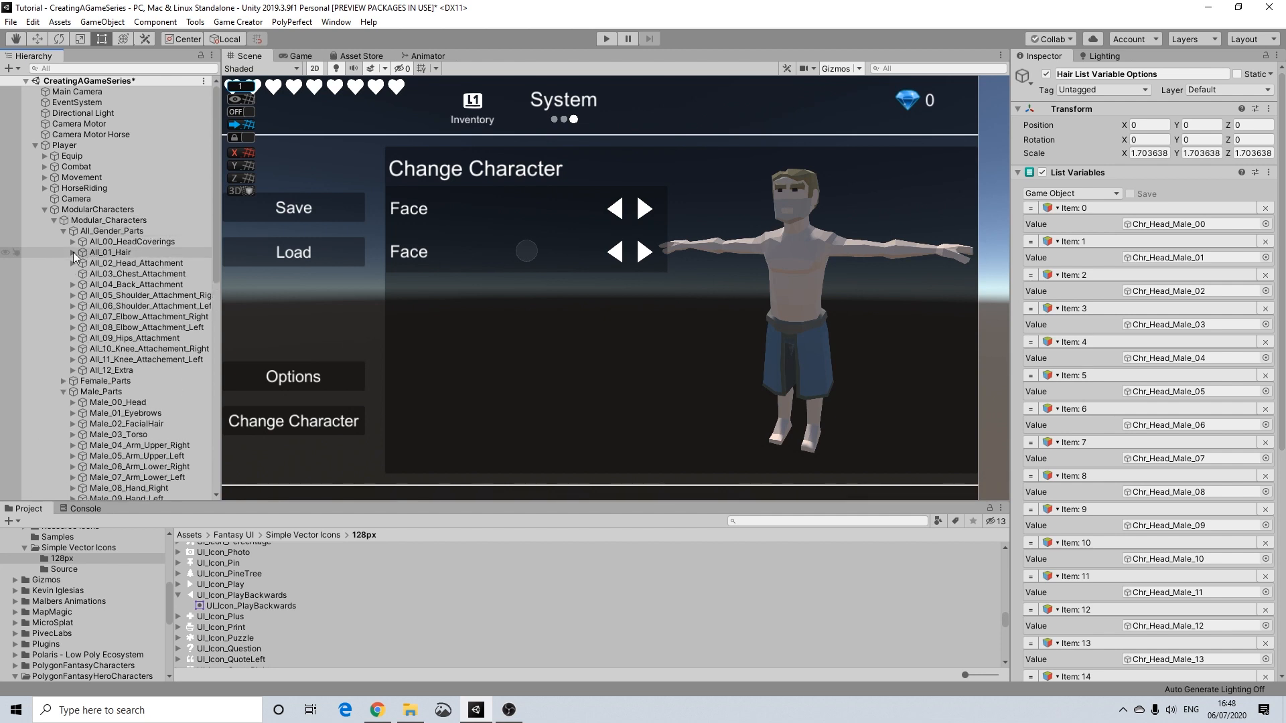
pyautogui.click(74, 252)
pyautogui.scroll(-4, 119, 275)
pyautogui.moveTo(135, 142); pyautogui.dragTo(1192, 231)
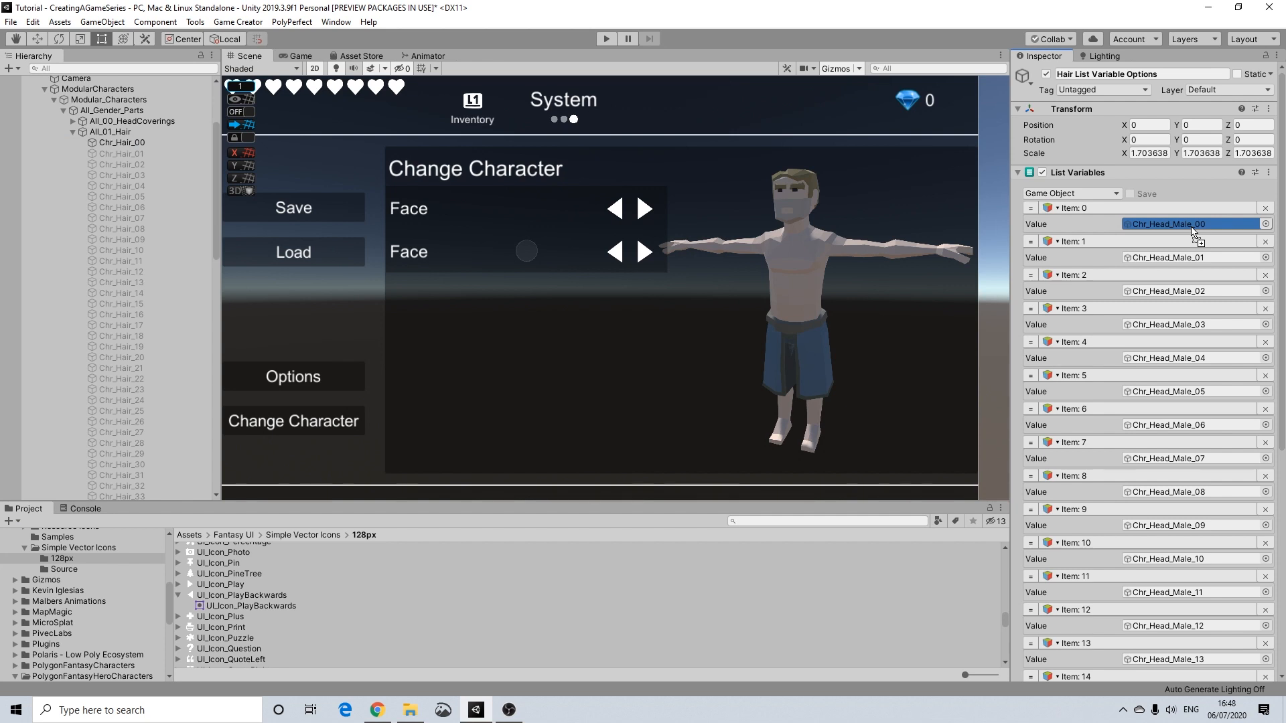
pyautogui.moveTo(1191, 227); pyautogui.dragTo(1185, 227)
pyautogui.moveTo(132, 154); pyautogui.dragTo(1192, 257)
pyautogui.moveTo(123, 165); pyautogui.dragTo(1171, 290)
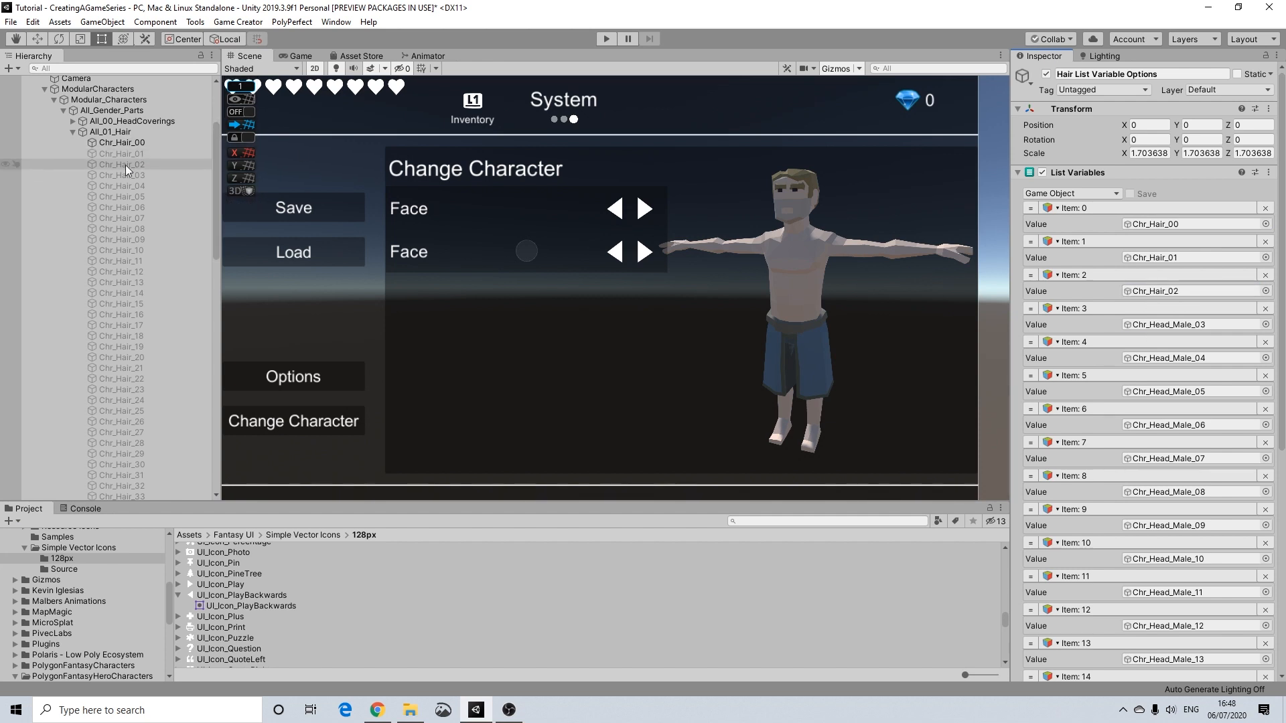
# Step: Assign Chr_Hair_03 to Chr_Hair_08 to items 3 to 8 of Hair List Variable Options, matching each number
pyautogui.moveTo(126, 172); pyautogui.dragTo(1179, 333)
pyautogui.moveTo(144, 186); pyautogui.dragTo(1129, 396)
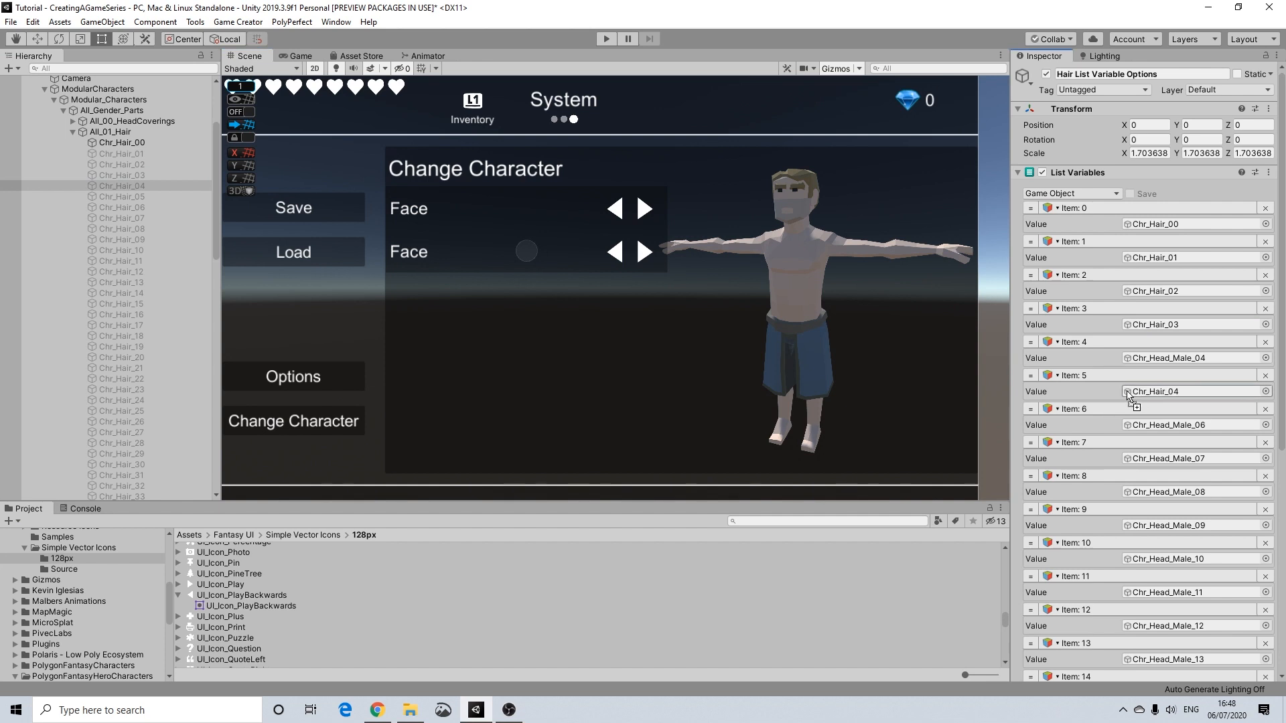
pyautogui.moveTo(123, 188); pyautogui.dragTo(1212, 364)
pyautogui.moveTo(149, 199); pyautogui.dragTo(1189, 393)
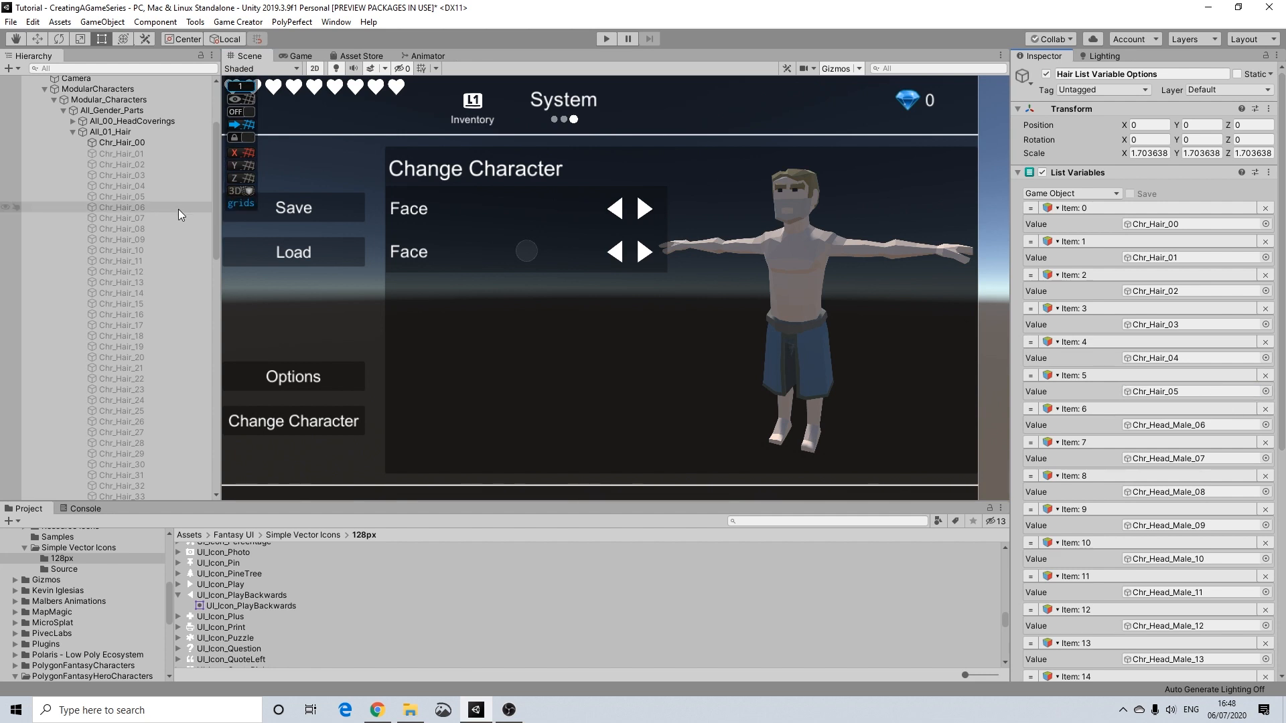
pyautogui.moveTo(131, 207); pyautogui.dragTo(1153, 429)
pyautogui.moveTo(127, 218); pyautogui.dragTo(1178, 460)
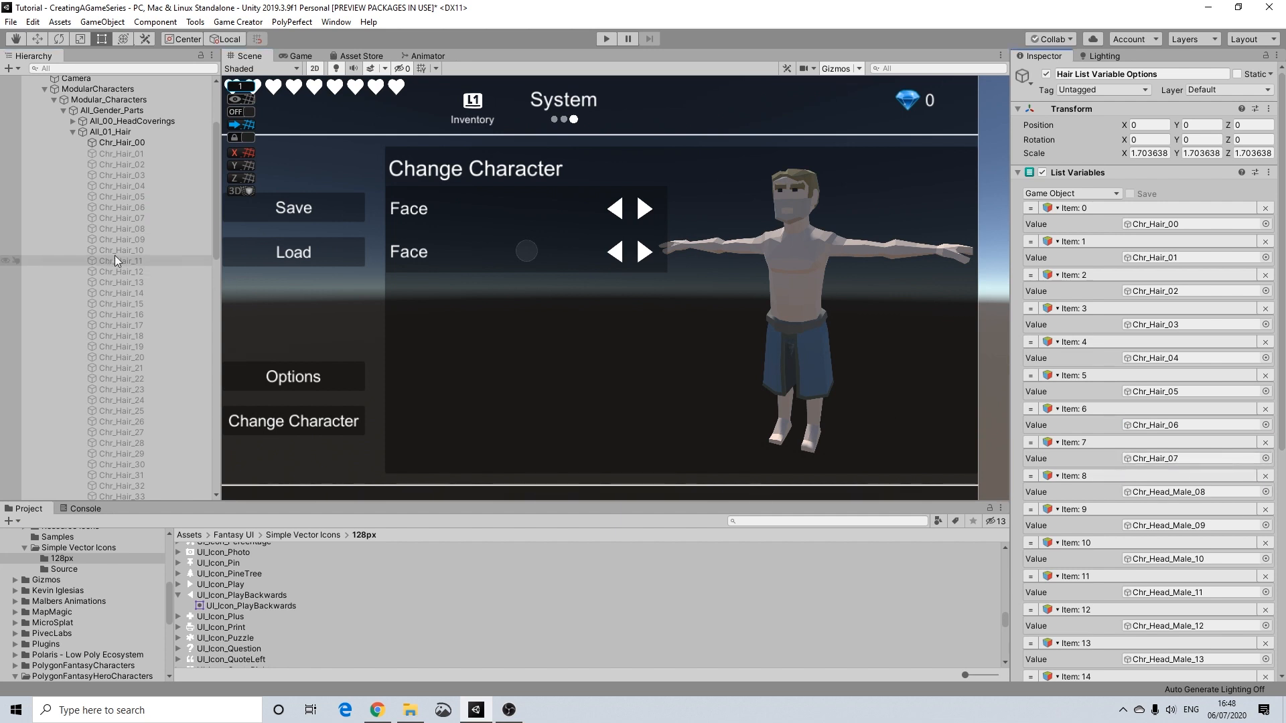
pyautogui.moveTo(124, 228); pyautogui.dragTo(1177, 499)
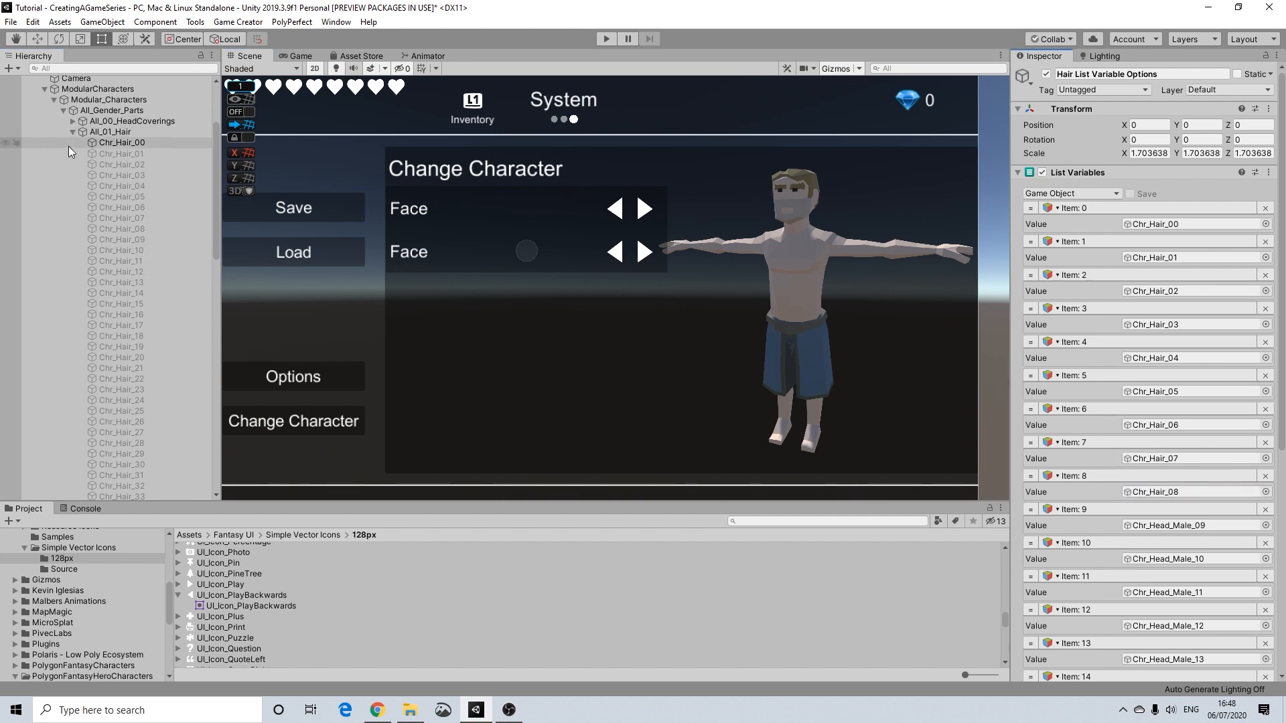
# Step: Assign Chr_Hair_09 to Chr_Hair_12 to items 9 to 12 of Hair List Variable Options
pyautogui.moveTo(124, 240); pyautogui.dragTo(1107, 453)
pyautogui.moveTo(1191, 537); pyautogui.dragTo(1169, 521)
pyautogui.moveTo(123, 250); pyautogui.dragTo(1151, 561)
pyautogui.scroll(-10, 1175, 555)
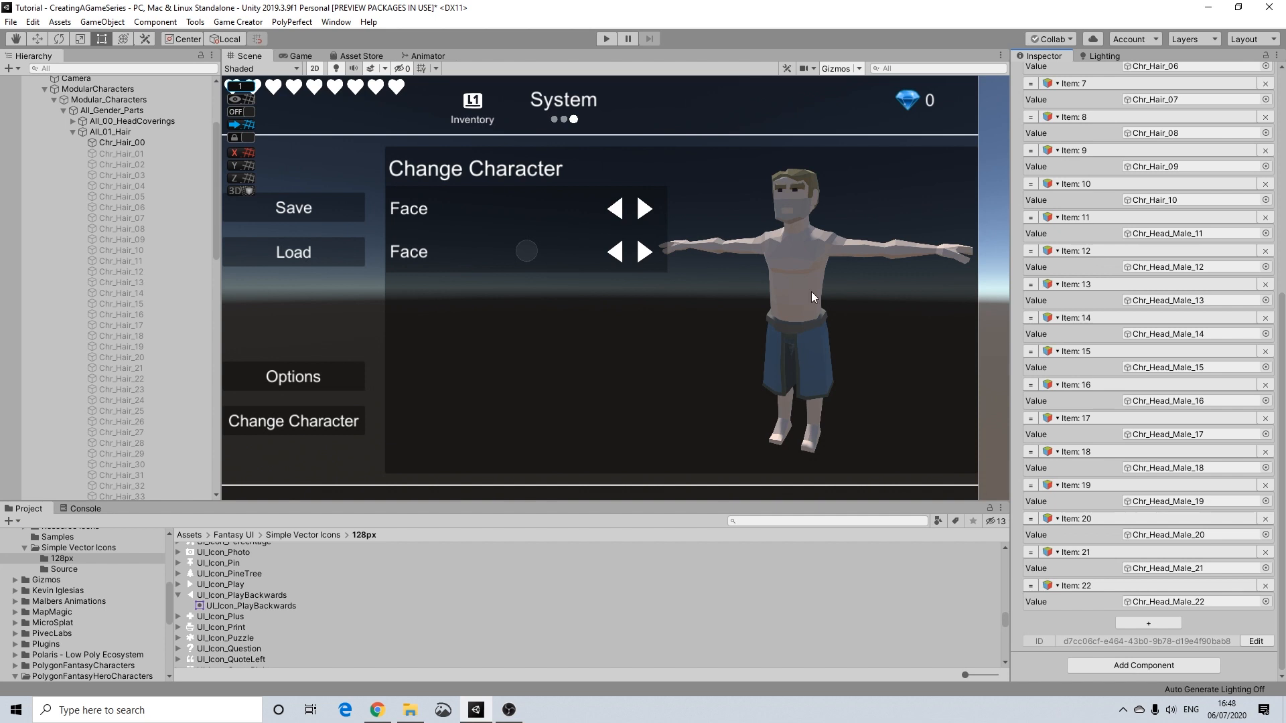
pyautogui.moveTo(124, 260); pyautogui.dragTo(1175, 235)
pyautogui.moveTo(124, 272); pyautogui.dragTo(1175, 267)
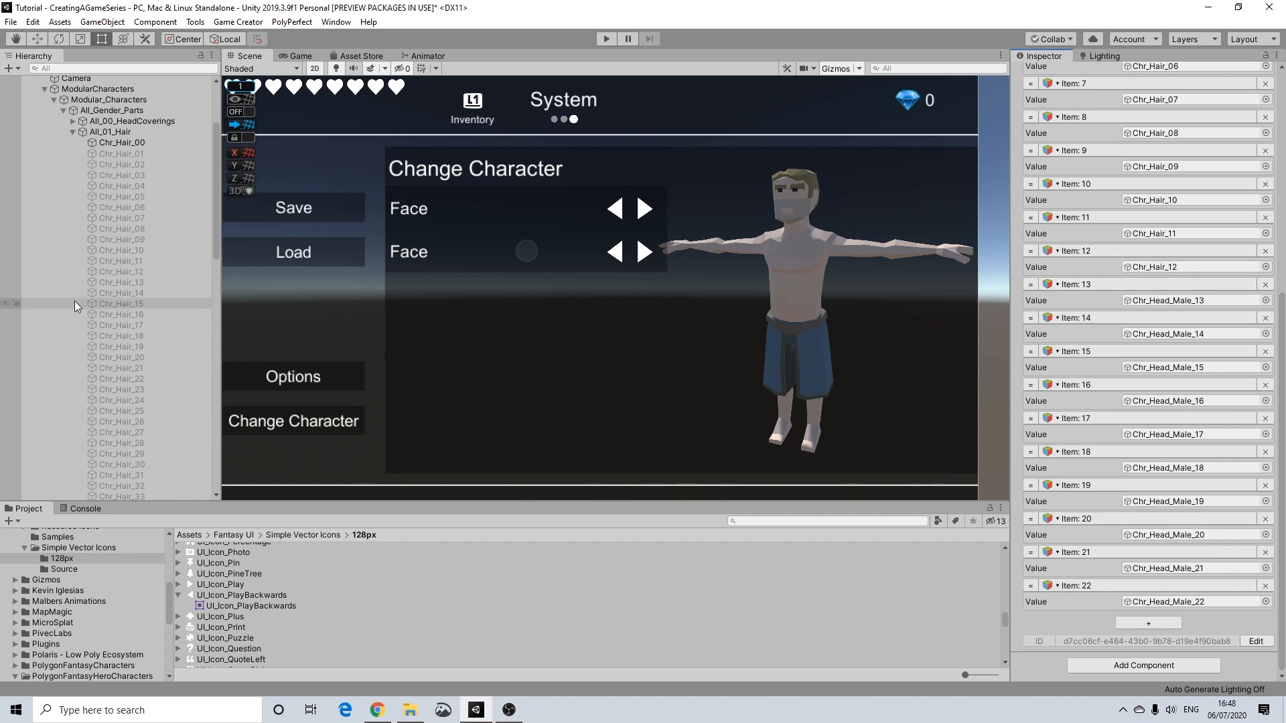
# Step: Assign Chr_Hair_13 to Chr_Hair_17 to items 13 to 17 of Hair List Variable Options
pyautogui.moveTo(120, 282); pyautogui.dragTo(1168, 301)
pyautogui.moveTo(117, 293); pyautogui.dragTo(1173, 334)
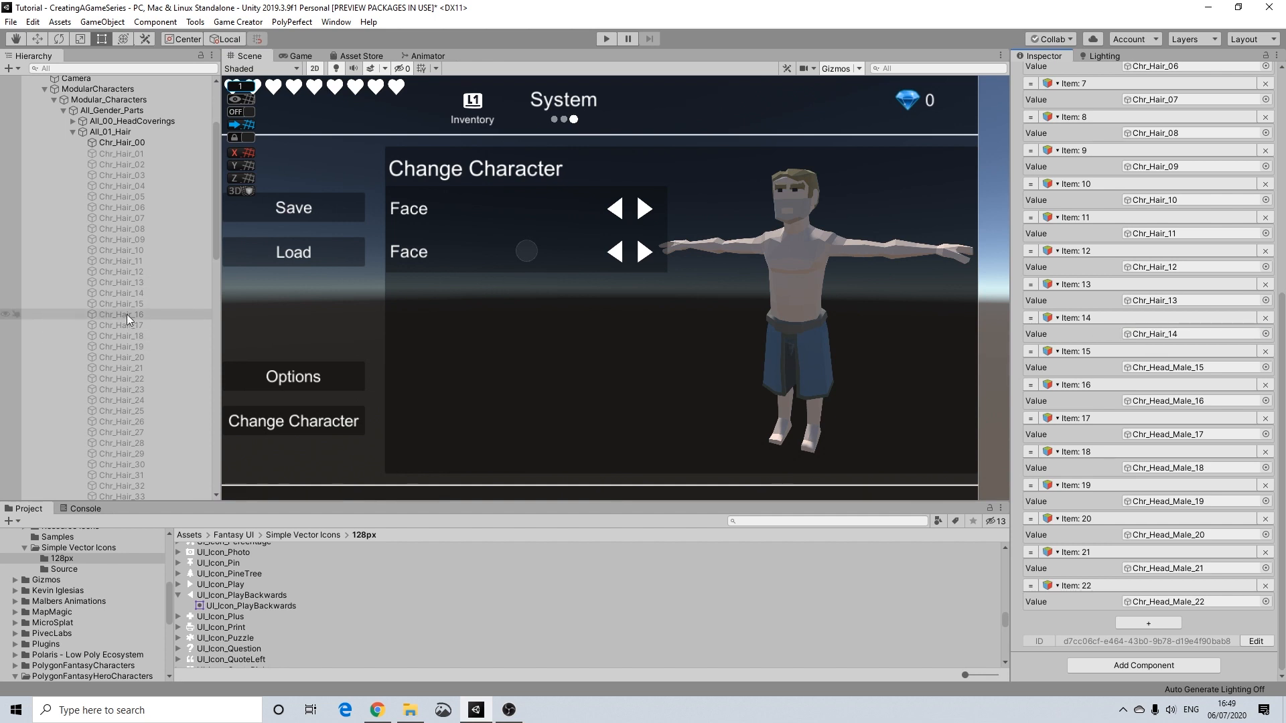
pyautogui.moveTo(130, 305); pyautogui.dragTo(1182, 366)
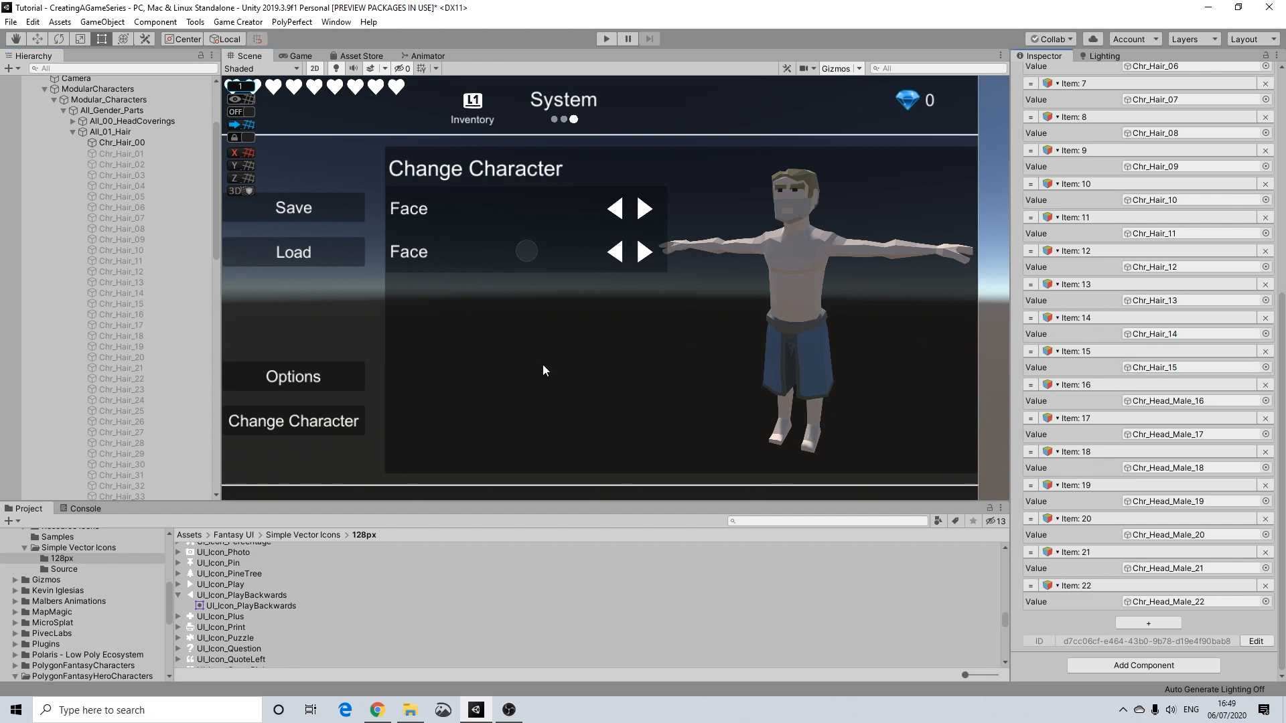
pyautogui.moveTo(129, 315); pyautogui.dragTo(1204, 408)
pyautogui.moveTo(120, 325); pyautogui.dragTo(1166, 434)
# Step: Assign Chr_Hair_18 to Chr_Hair_22 to items 18 to 22 of Hair List Variable Options
pyautogui.moveTo(116, 337); pyautogui.dragTo(1156, 508)
pyautogui.moveTo(130, 357); pyautogui.dragTo(1158, 535)
pyautogui.moveTo(123, 371); pyautogui.dragTo(1159, 567)
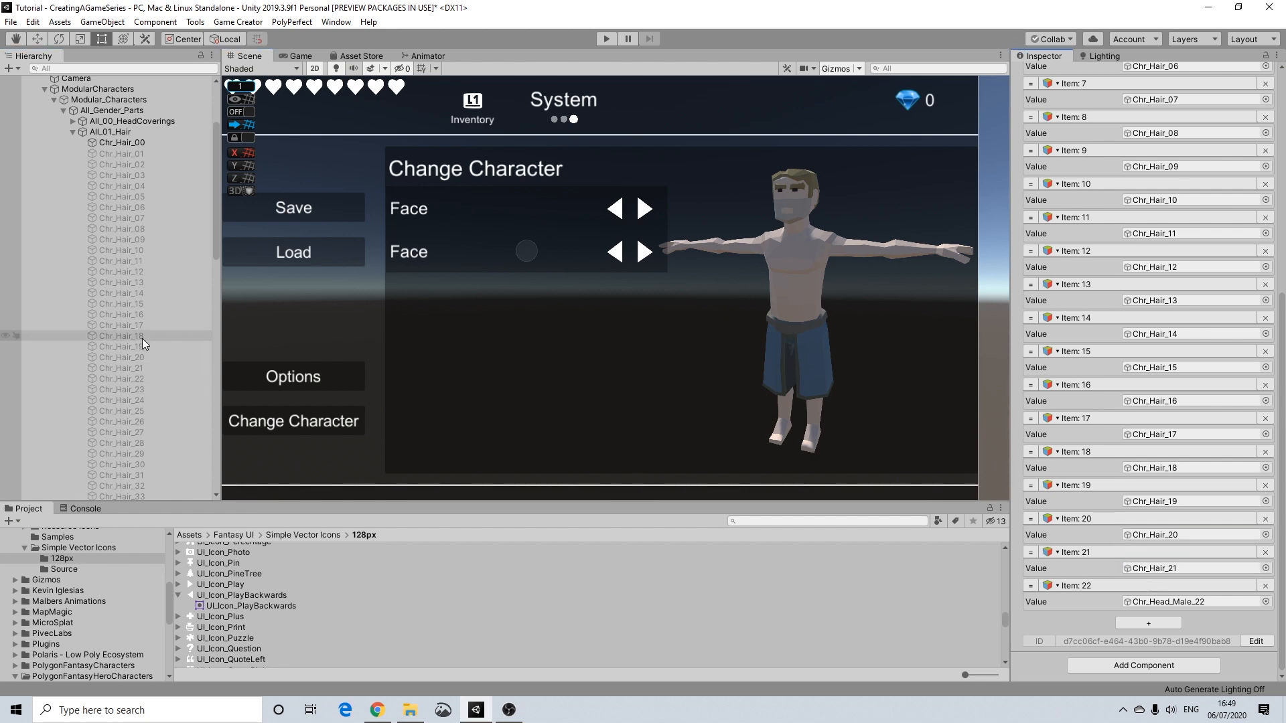
pyautogui.moveTo(122, 376); pyautogui.dragTo(1161, 601)
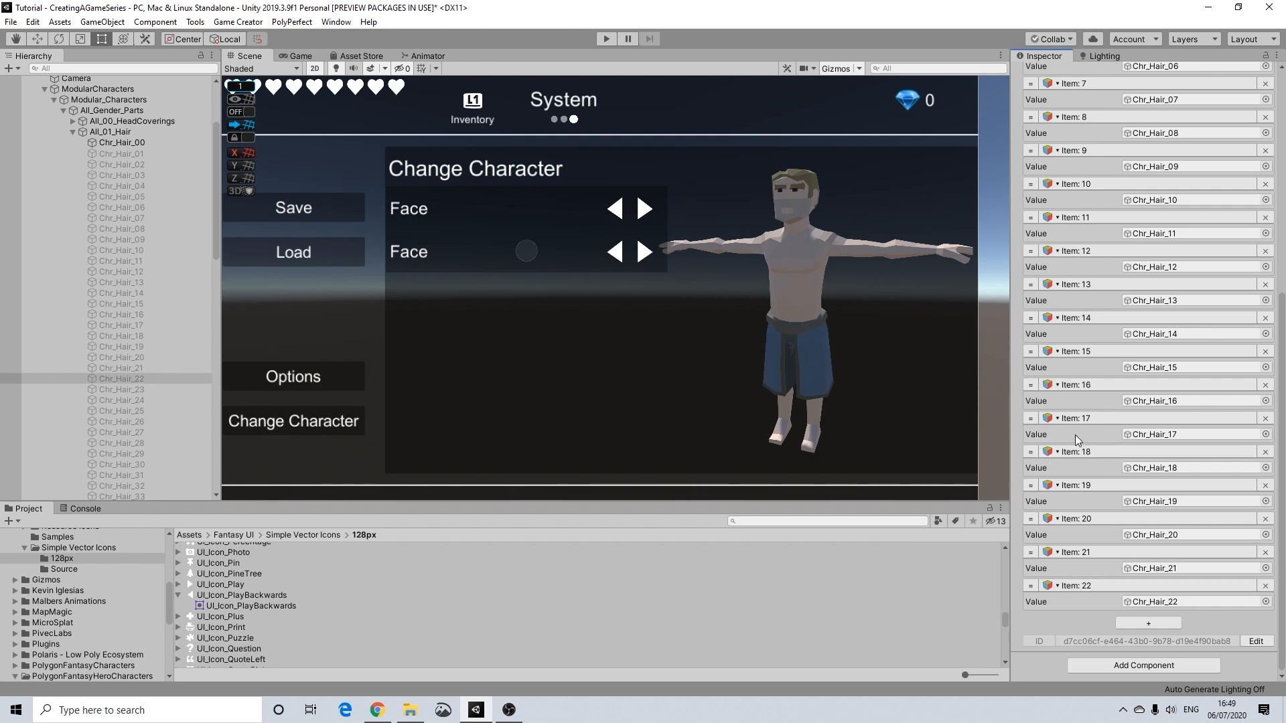
# Step: Set the Title text of the second selector row to Hair
pyautogui.scroll(10, 1099, 388)
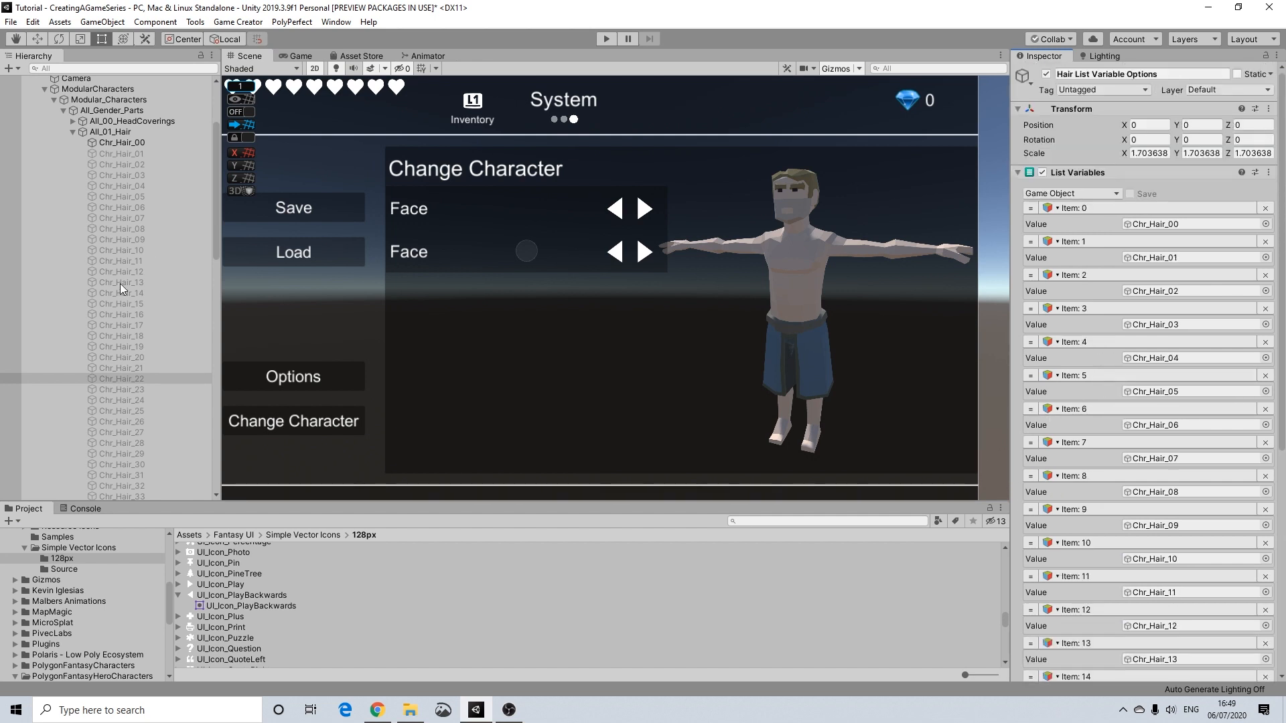
pyautogui.scroll(-2, 130, 376)
pyautogui.scroll(2, 137, 375)
pyautogui.scroll(-2, 138, 404)
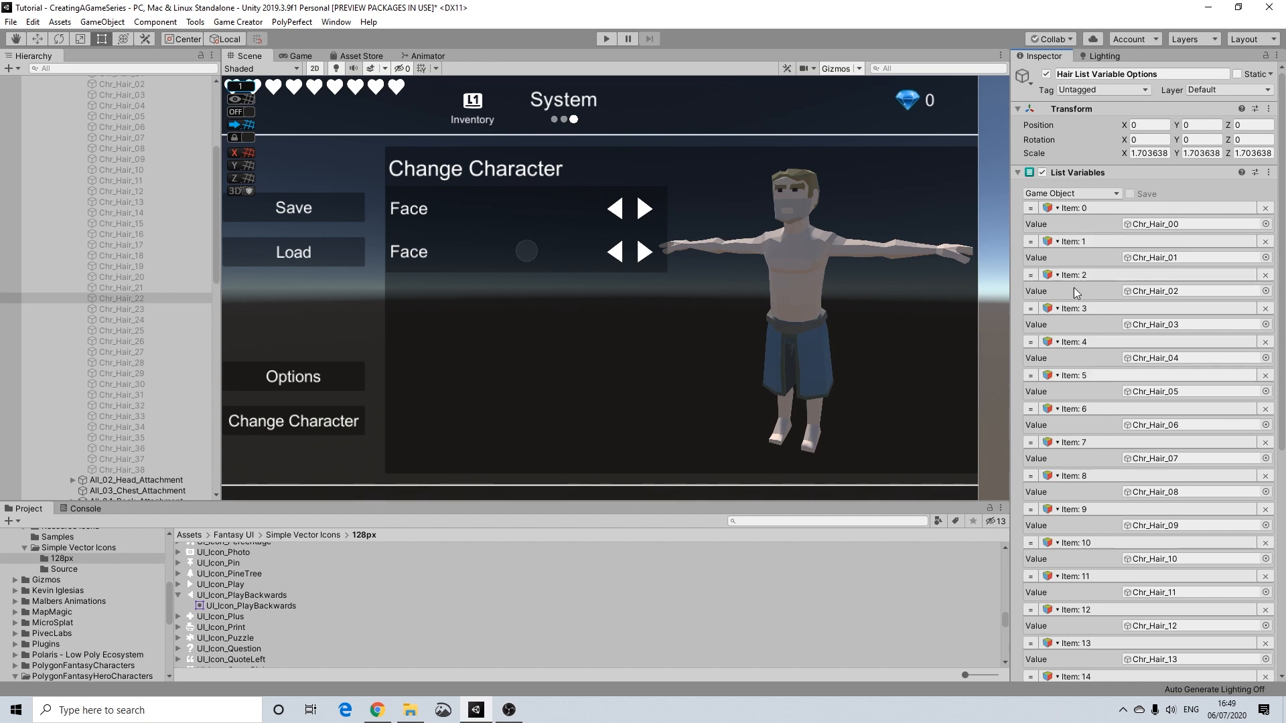
pyautogui.click(420, 258)
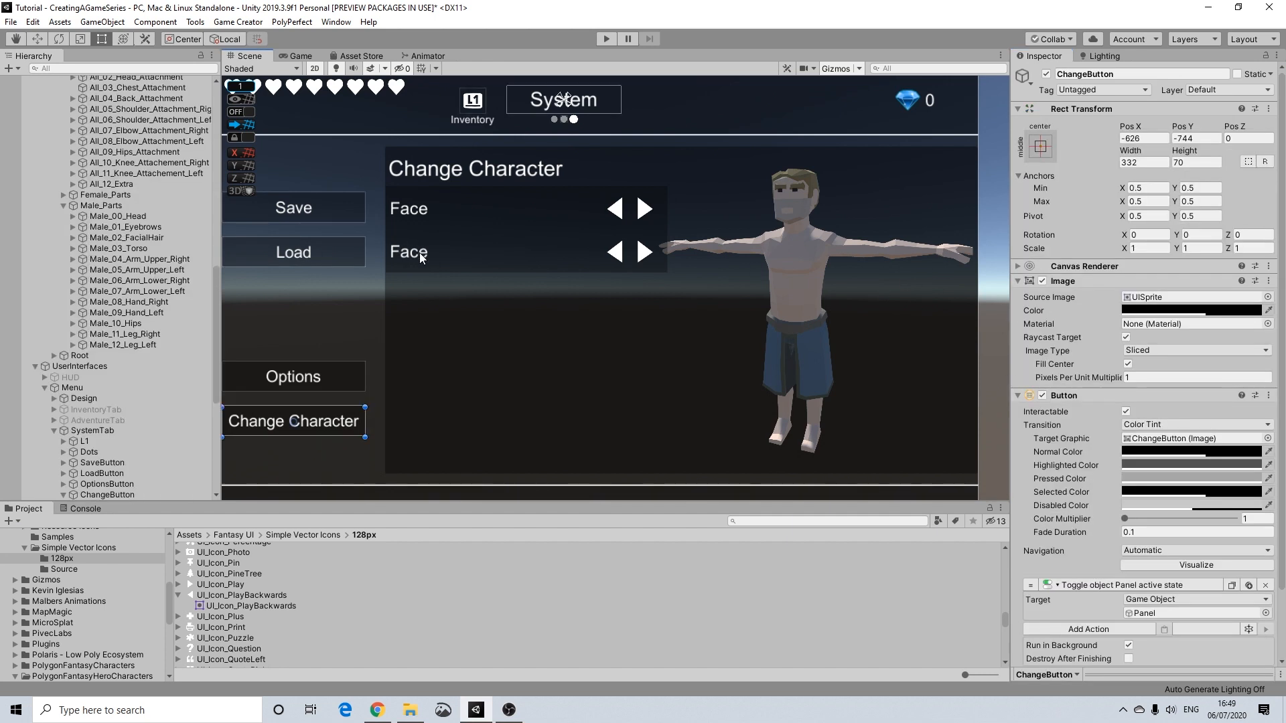
pyautogui.scroll(-1, 337, 279)
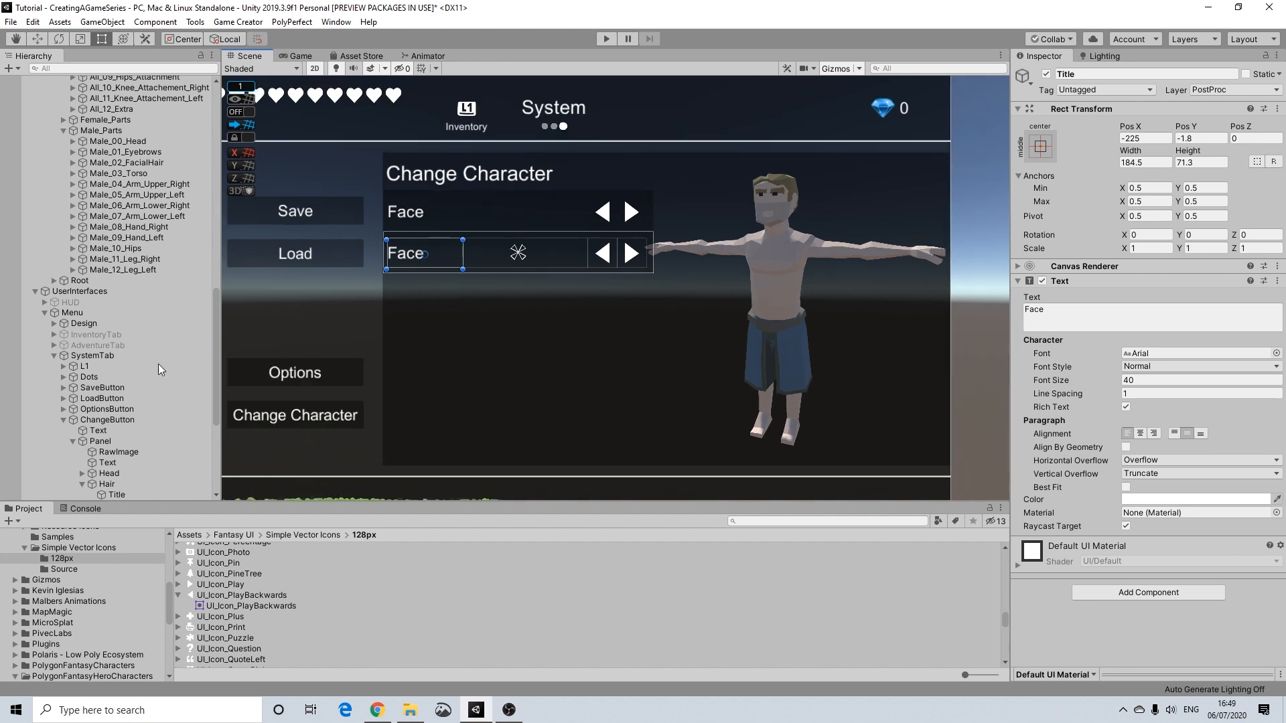
pyautogui.scroll(-2, 134, 352)
pyautogui.scroll(3, 134, 352)
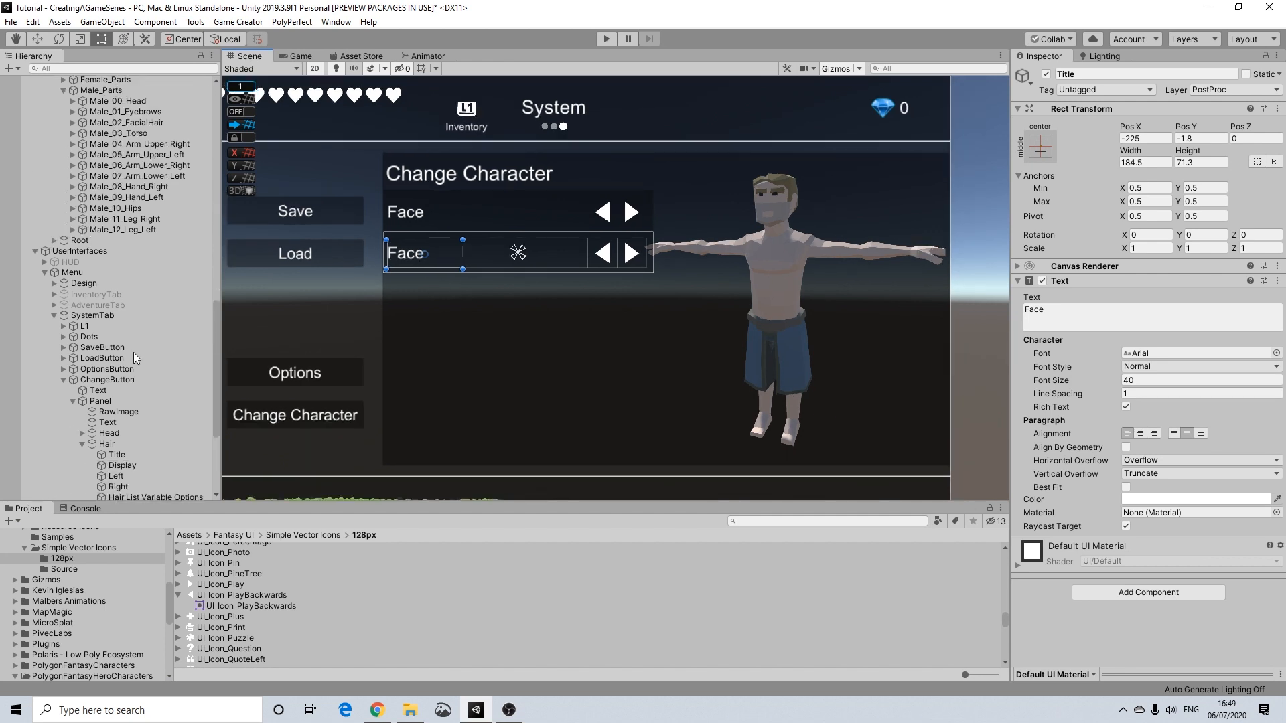
pyautogui.scroll(-6, 134, 353)
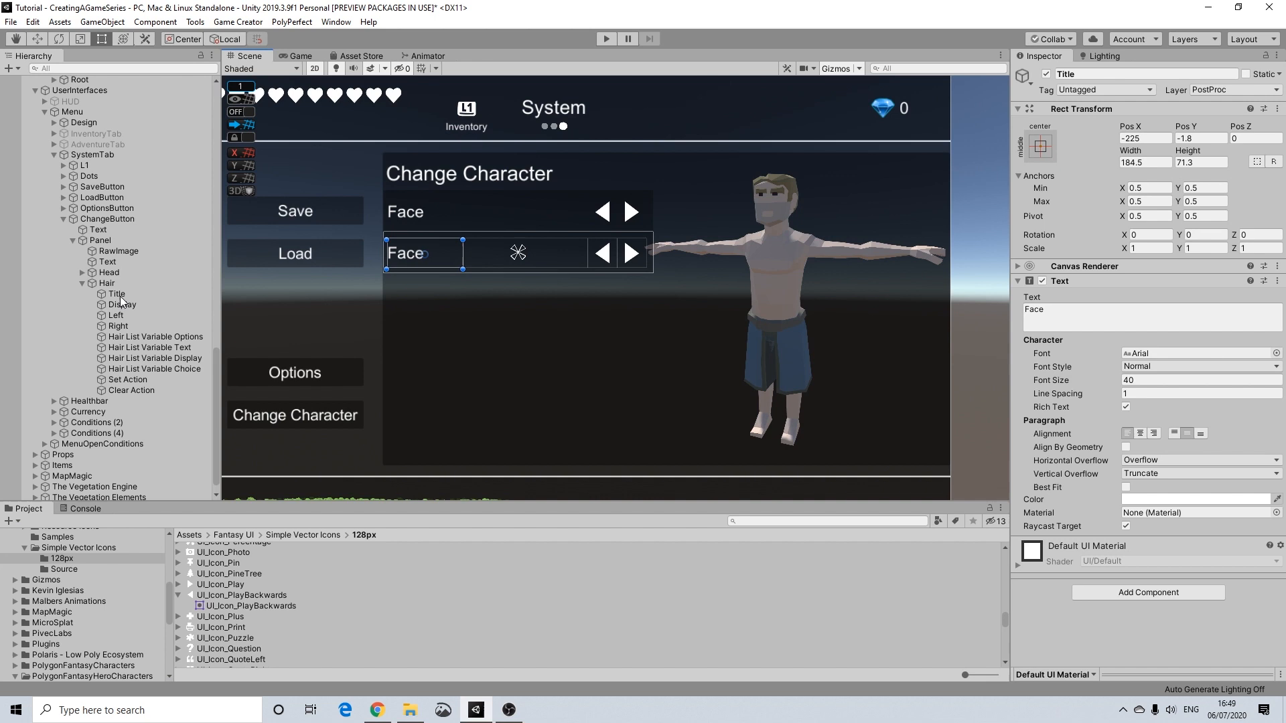
pyautogui.click(119, 296)
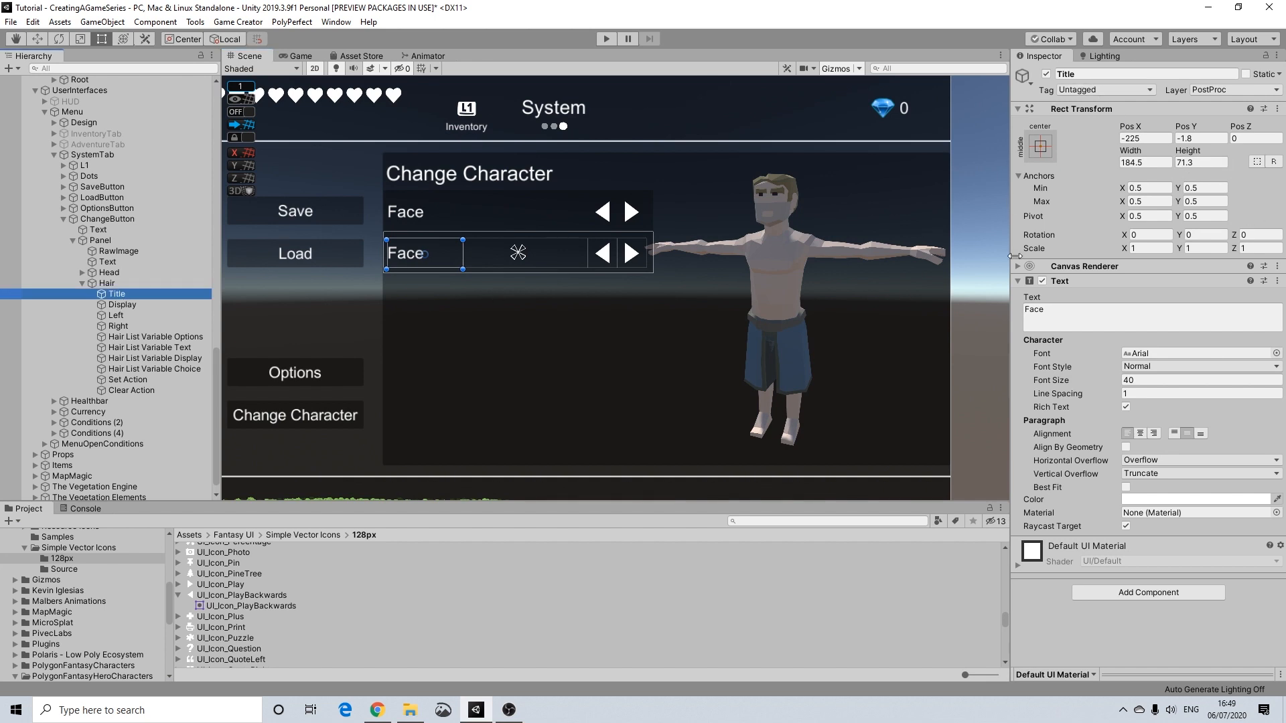
pyautogui.click(1024, 310)
pyautogui.write('Hair')
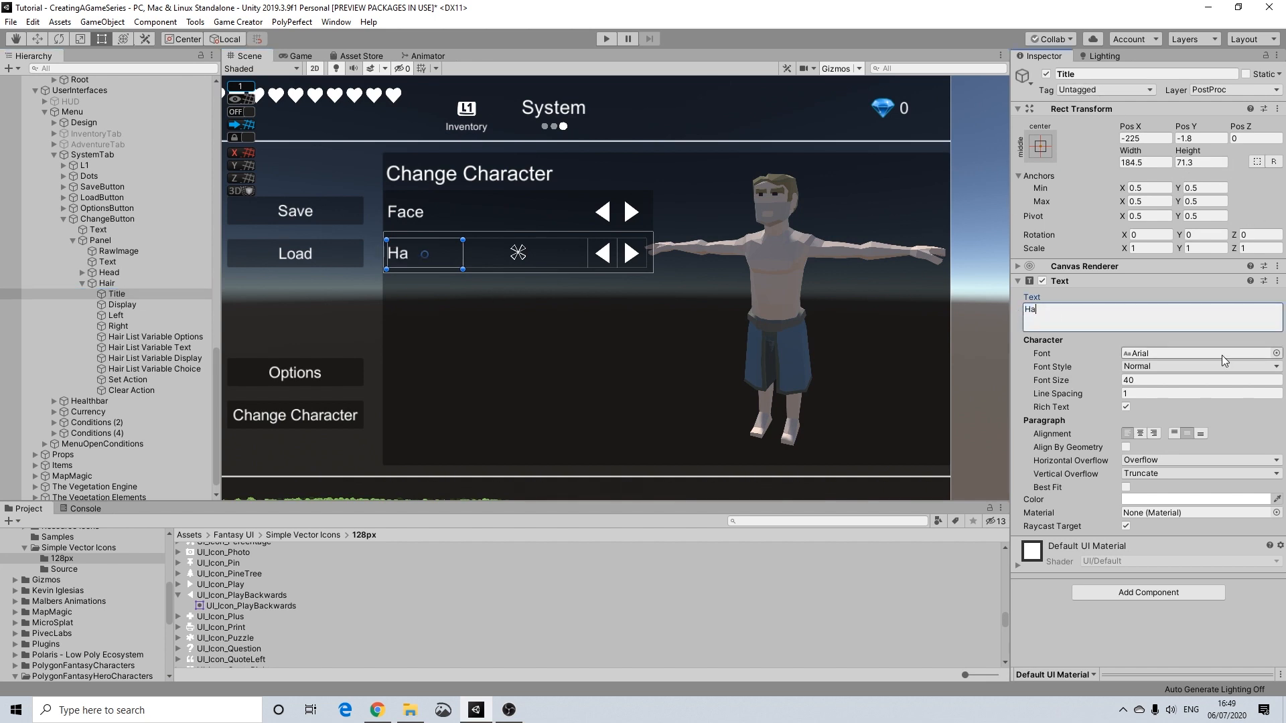
# Step: Examine the Hair selector's Display variable reference and the list and action references on its Left button
pyautogui.click(115, 304)
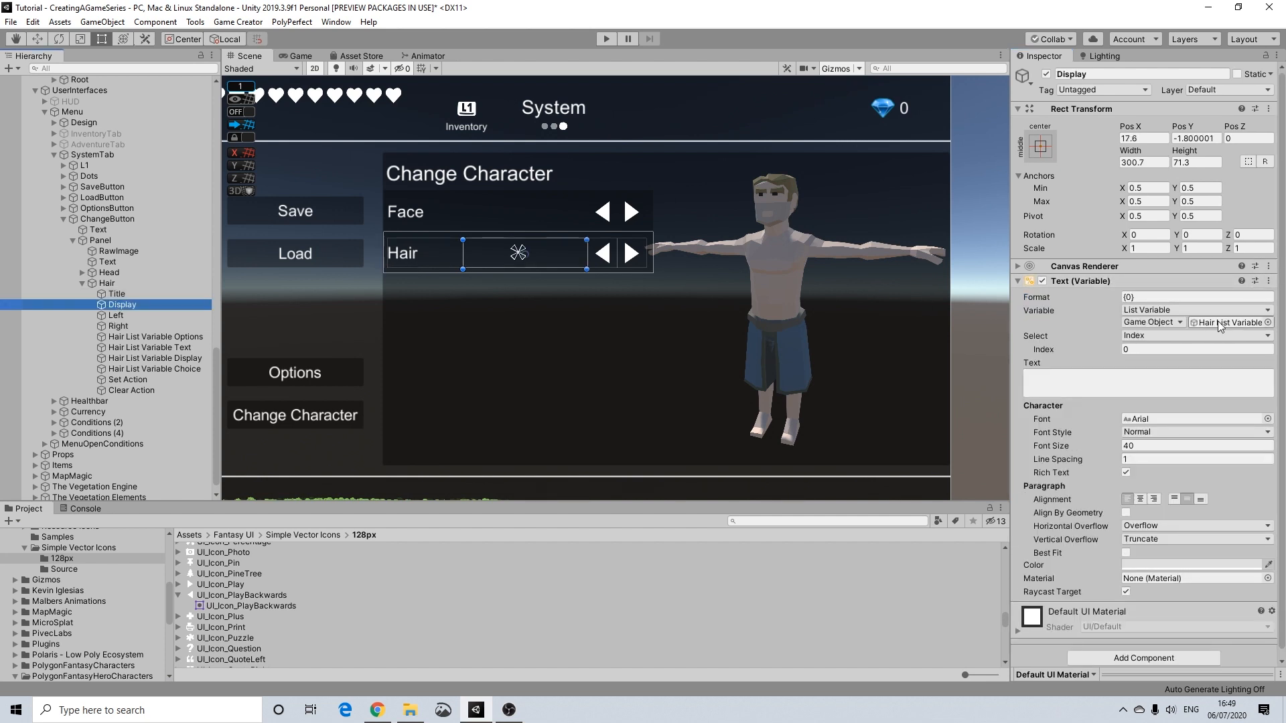
pyautogui.scroll(-1, 1219, 326)
pyautogui.click(118, 316)
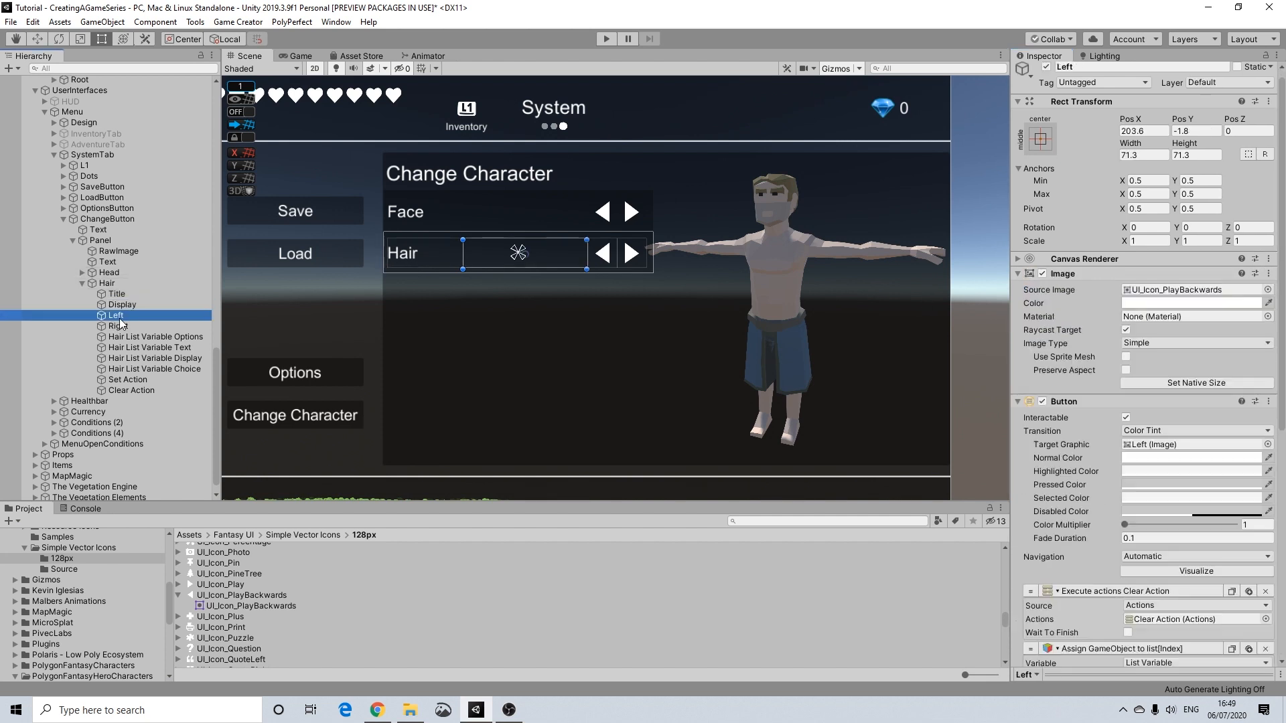
pyautogui.scroll(-3, 1219, 509)
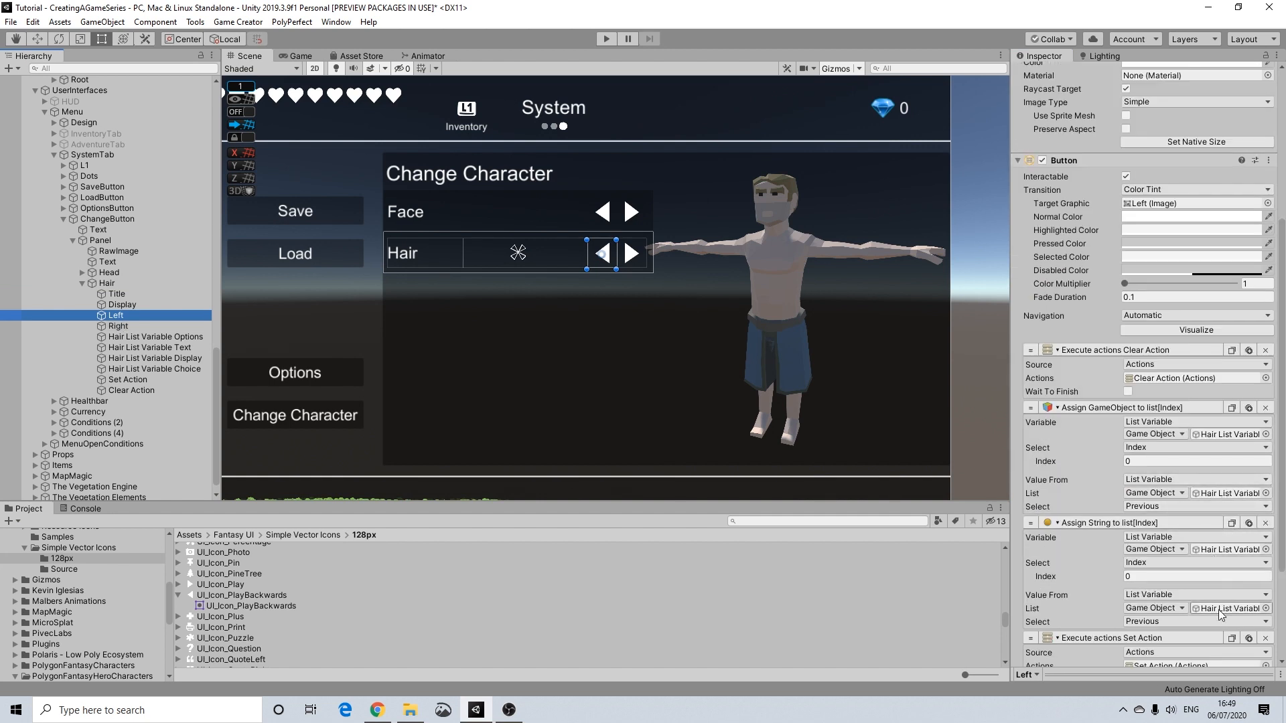
pyautogui.scroll(-2, 1209, 589)
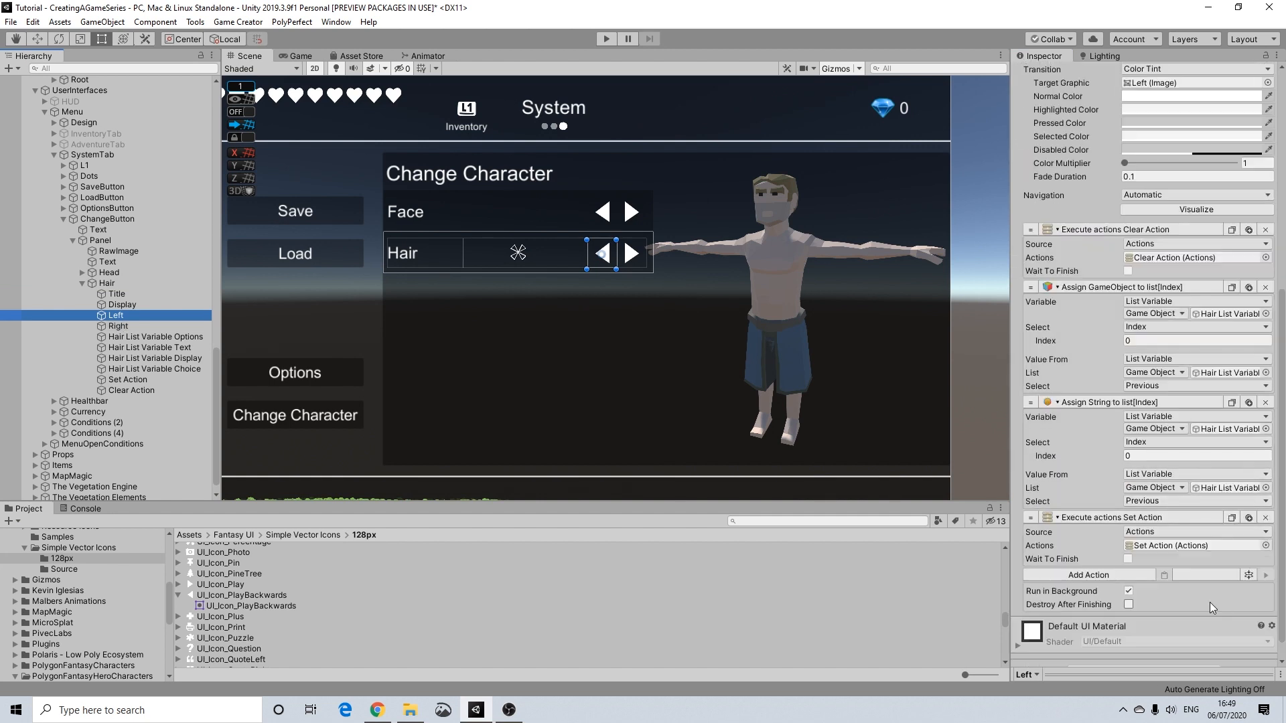
pyautogui.click(1179, 547)
pyautogui.click(1160, 258)
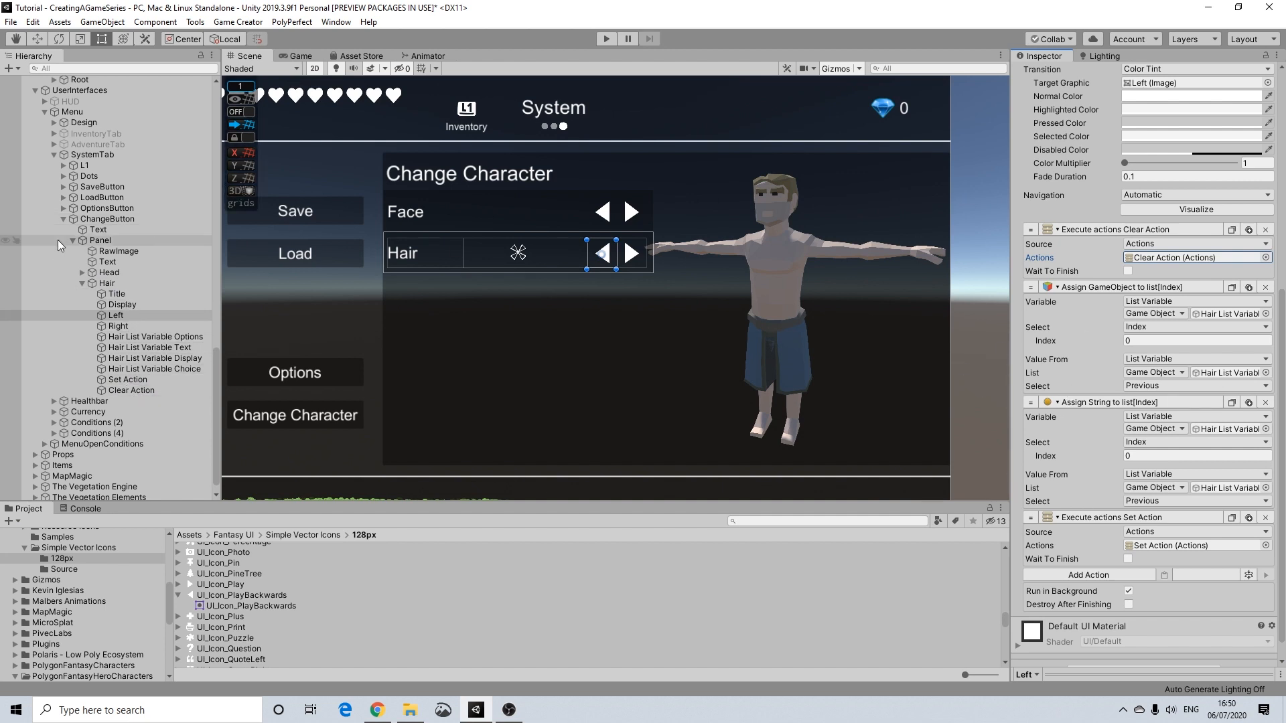
# Step: Set items 0 to 5 of Hair List Variable Text to Hair 00 through Hair 05
pyautogui.scroll(3, 90, 345)
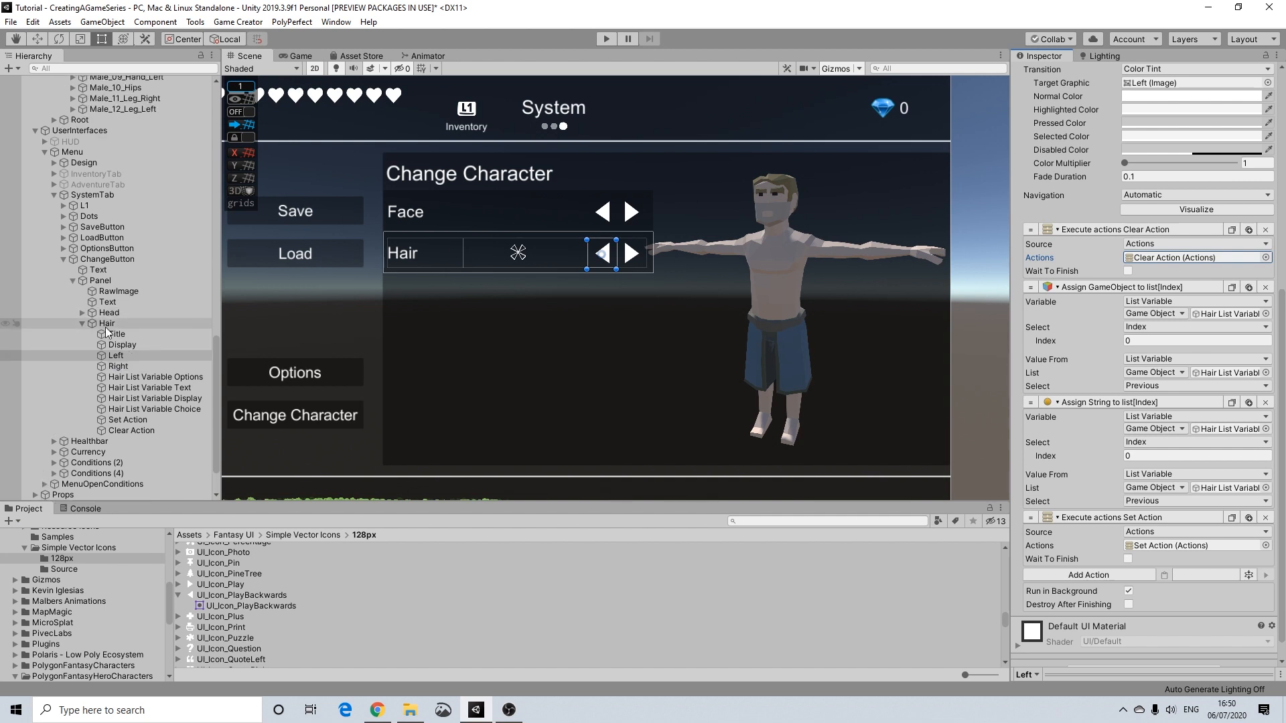
pyautogui.click(106, 323)
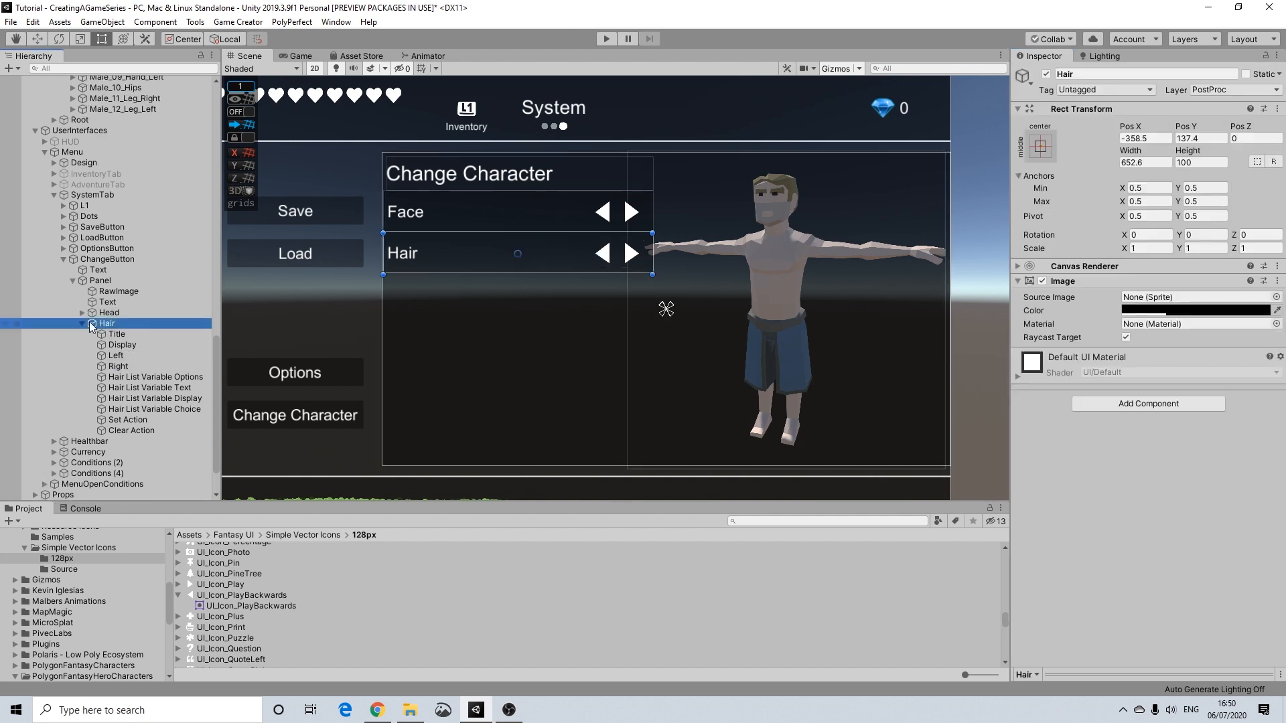
pyautogui.click(159, 389)
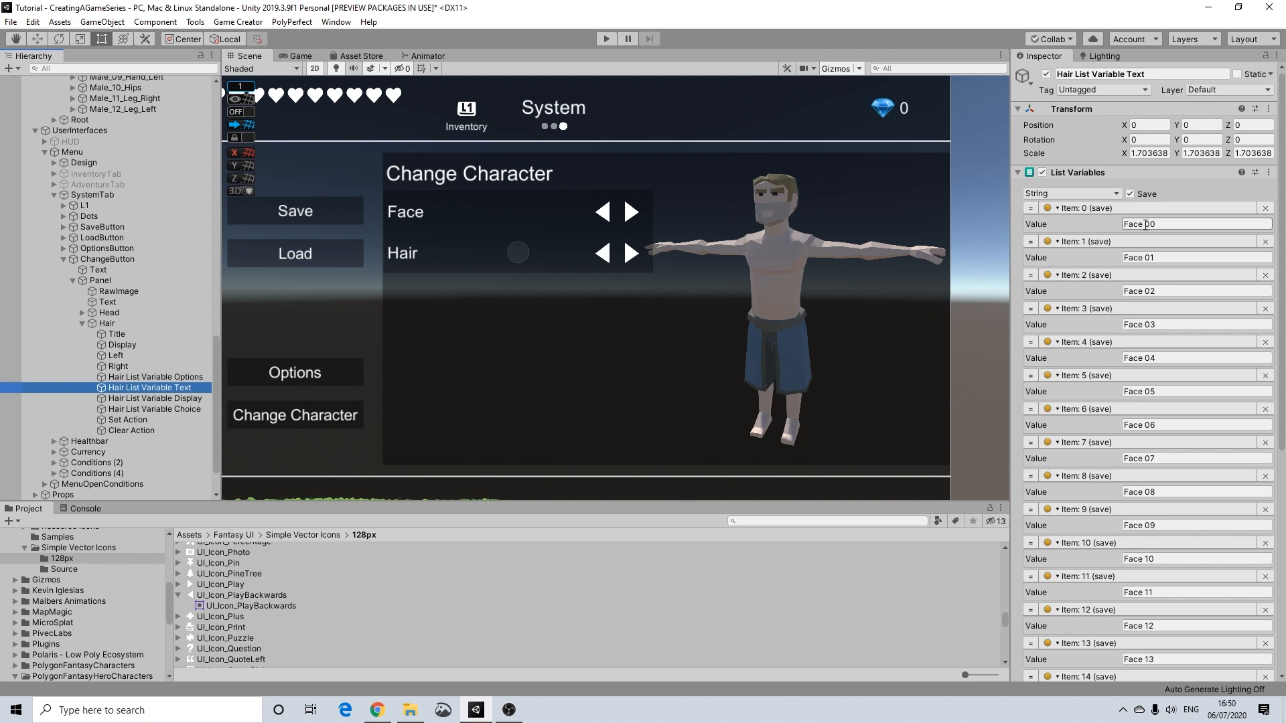
pyautogui.click(1144, 225)
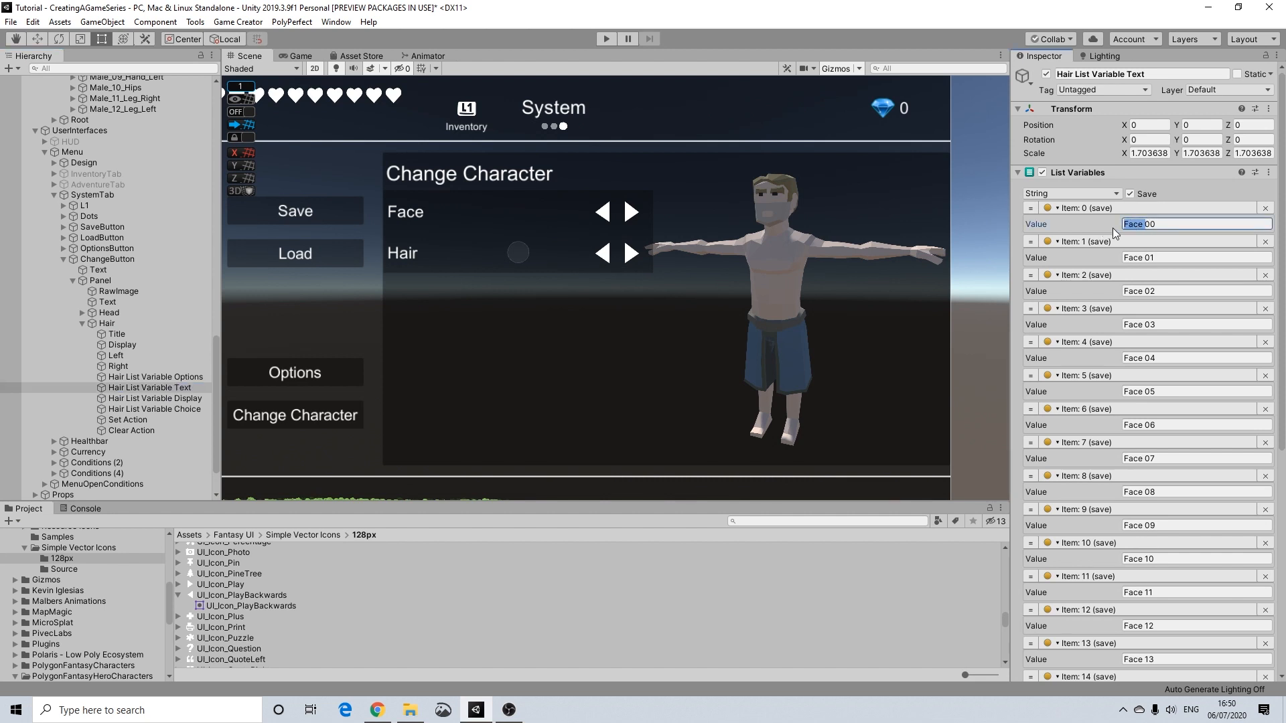
pyautogui.write('Hair')
pyautogui.moveTo(1143, 257); pyautogui.dragTo(1111, 267)
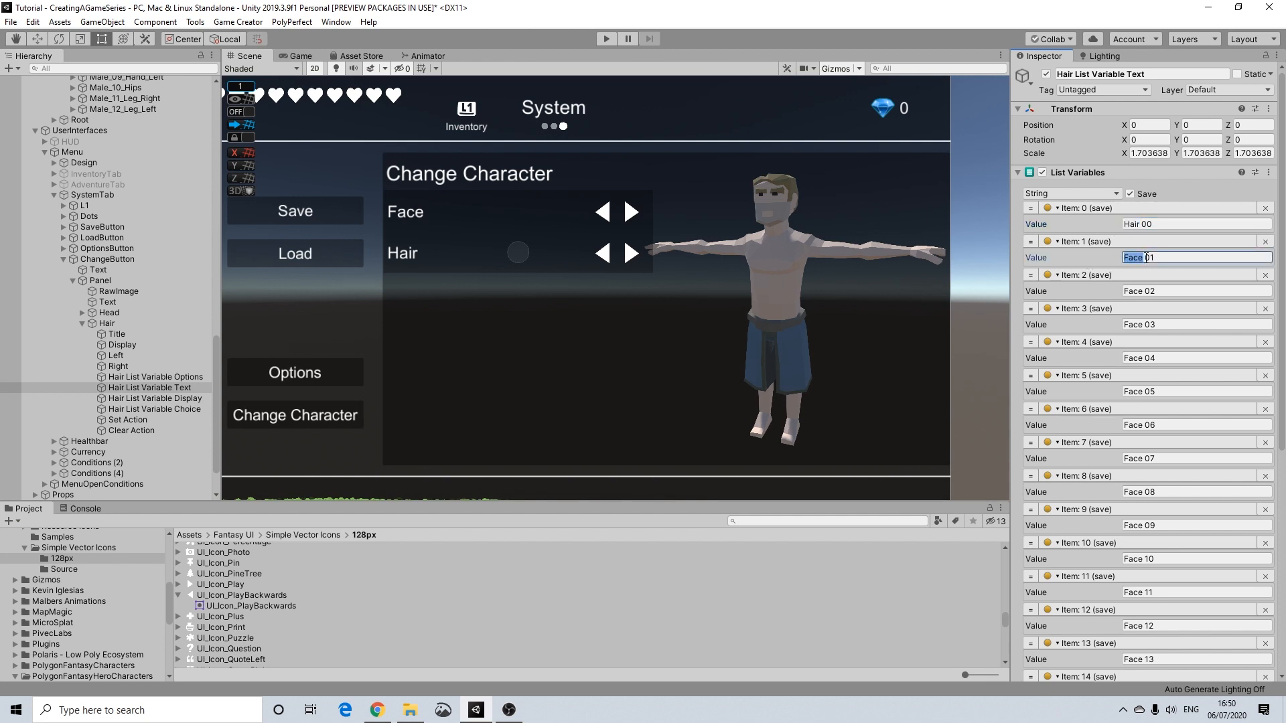
pyautogui.write('Hair')
pyautogui.moveTo(1145, 292); pyautogui.dragTo(1077, 398)
pyautogui.write('Hair')
pyautogui.write('Hair')
pyautogui.write('Hair')
pyautogui.write('Hair')
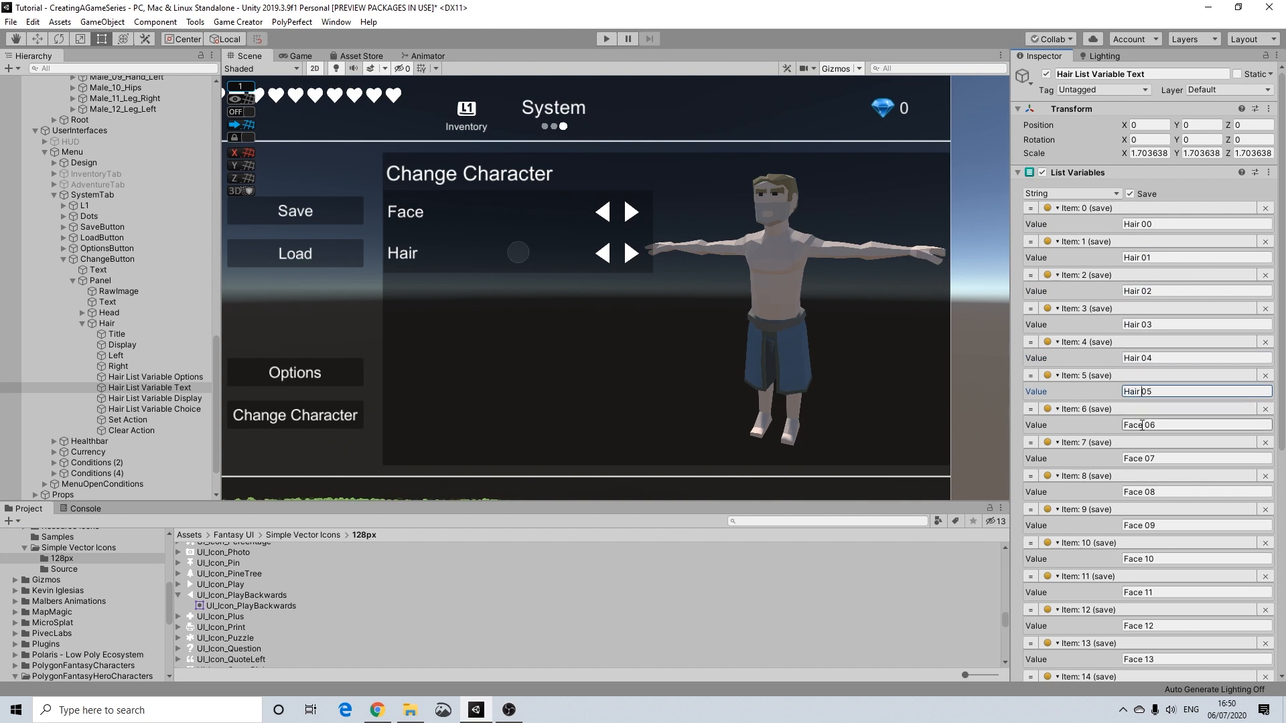
# Step: Set items 6 to 9 of Hair List Variable Text to Hair 06 through Hair 09
pyautogui.moveTo(1144, 426); pyautogui.dragTo(1105, 432)
pyautogui.write('Hair')
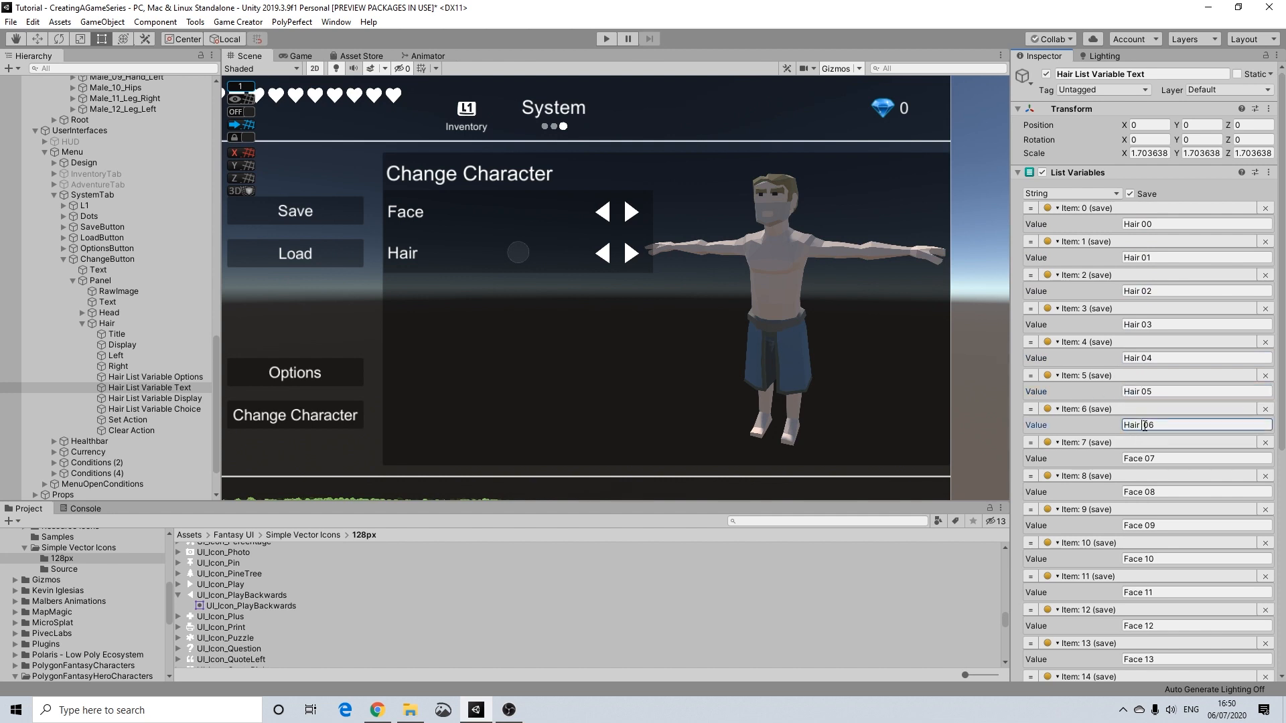
pyautogui.moveTo(1146, 460); pyautogui.dragTo(1081, 465)
pyautogui.write('Hair')
pyautogui.click(1146, 493)
pyautogui.moveTo(1146, 495); pyautogui.dragTo(1105, 665)
pyautogui.write('Hair')
pyautogui.write('Hair')
# Step: Set items 10 to 13 of Hair List Variable Text to Hair 10 through Hair 13
pyautogui.click(1146, 560)
pyautogui.write('Hair')
pyautogui.click(1145, 593)
pyautogui.write('Hair')
pyautogui.click(1146, 627)
pyautogui.write('Hair')
pyautogui.click(1149, 658)
pyautogui.write('Hair')
# Step: Set items 14 to 18 of Hair List Variable Text to Hair 14 through Hair 18
pyautogui.scroll(-10, 1155, 536)
pyautogui.click(1145, 334)
pyautogui.moveTo(1145, 335); pyautogui.dragTo(1073, 346)
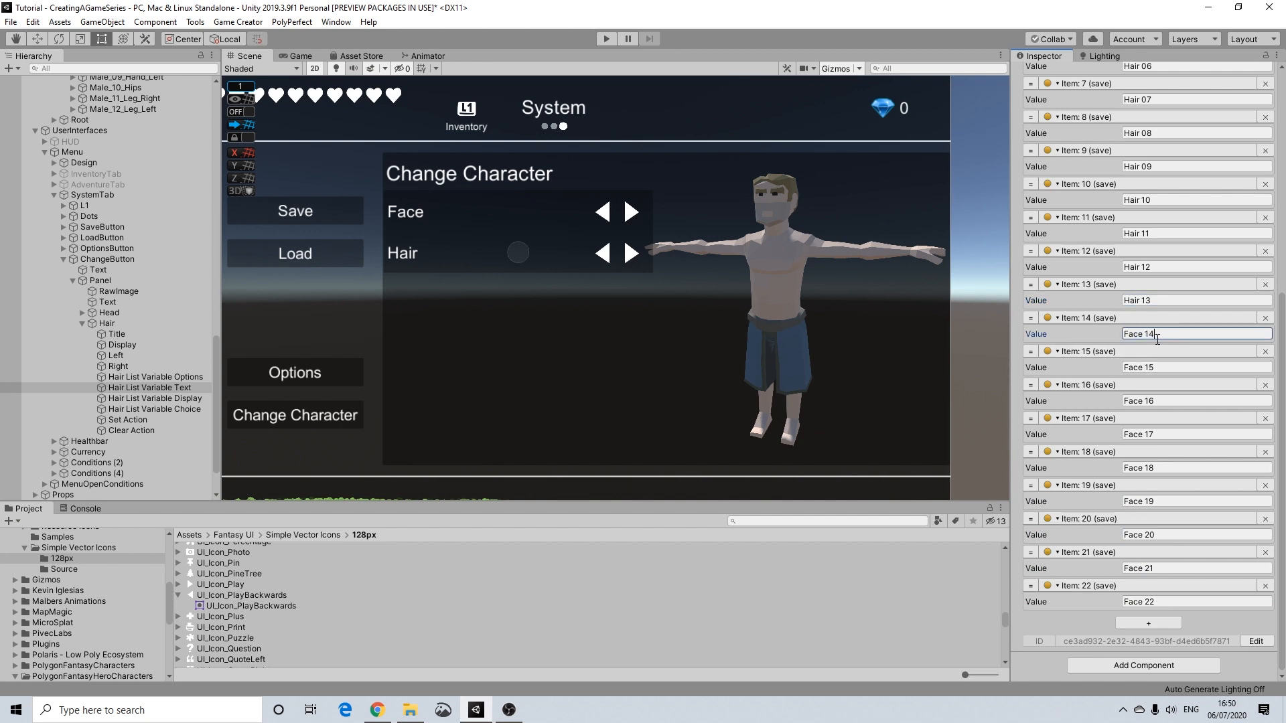
pyautogui.write('Hair')
pyautogui.click(1146, 367)
pyautogui.moveTo(1147, 368); pyautogui.dragTo(1073, 477)
pyautogui.write('Hair')
pyautogui.click(1146, 401)
pyautogui.write('Hair')
pyautogui.click(1146, 434)
pyautogui.write('Hair')
pyautogui.click(1145, 468)
pyautogui.write('Hair')
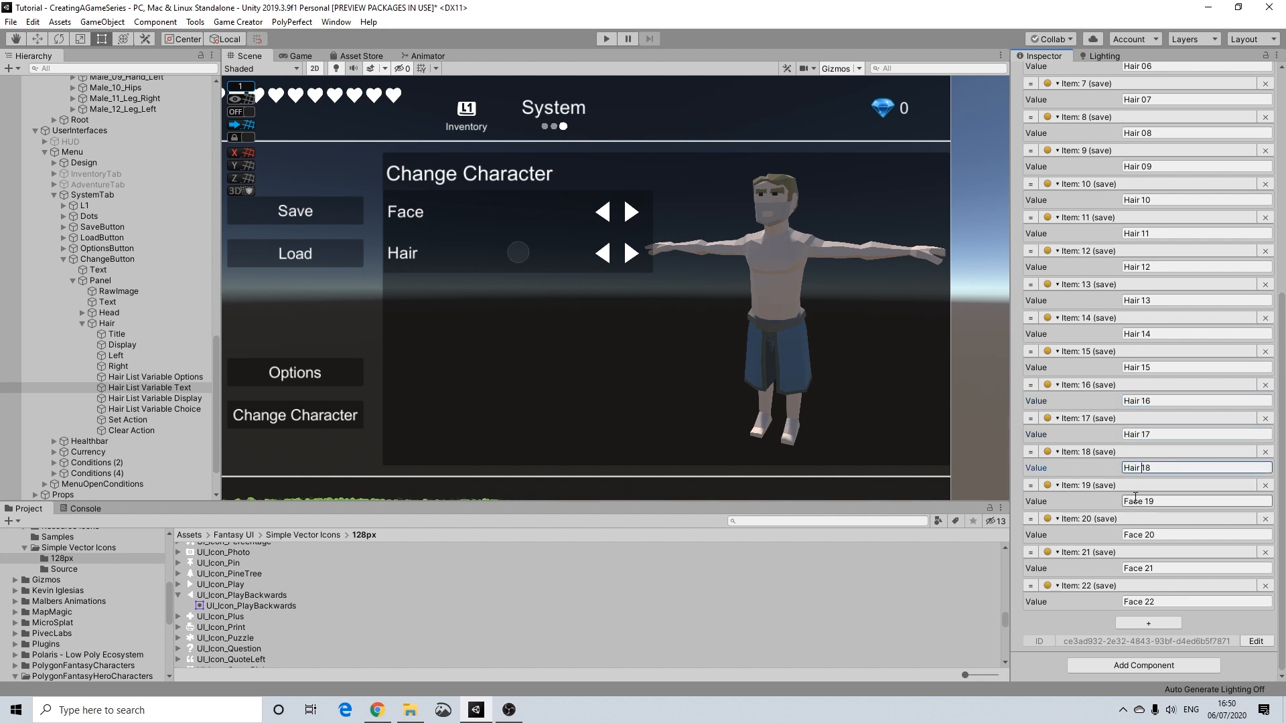
# Step: Set items 19 to 22 of Hair List Variable Text to Hair 19 through Hair 22
pyautogui.click(1146, 501)
pyautogui.write('Hair')
pyautogui.moveTo(1146, 502); pyautogui.dragTo(1084, 601)
pyautogui.click(1147, 535)
pyautogui.write('Hair')
pyautogui.click(1147, 568)
pyautogui.write('Hair')
pyautogui.click(1145, 602)
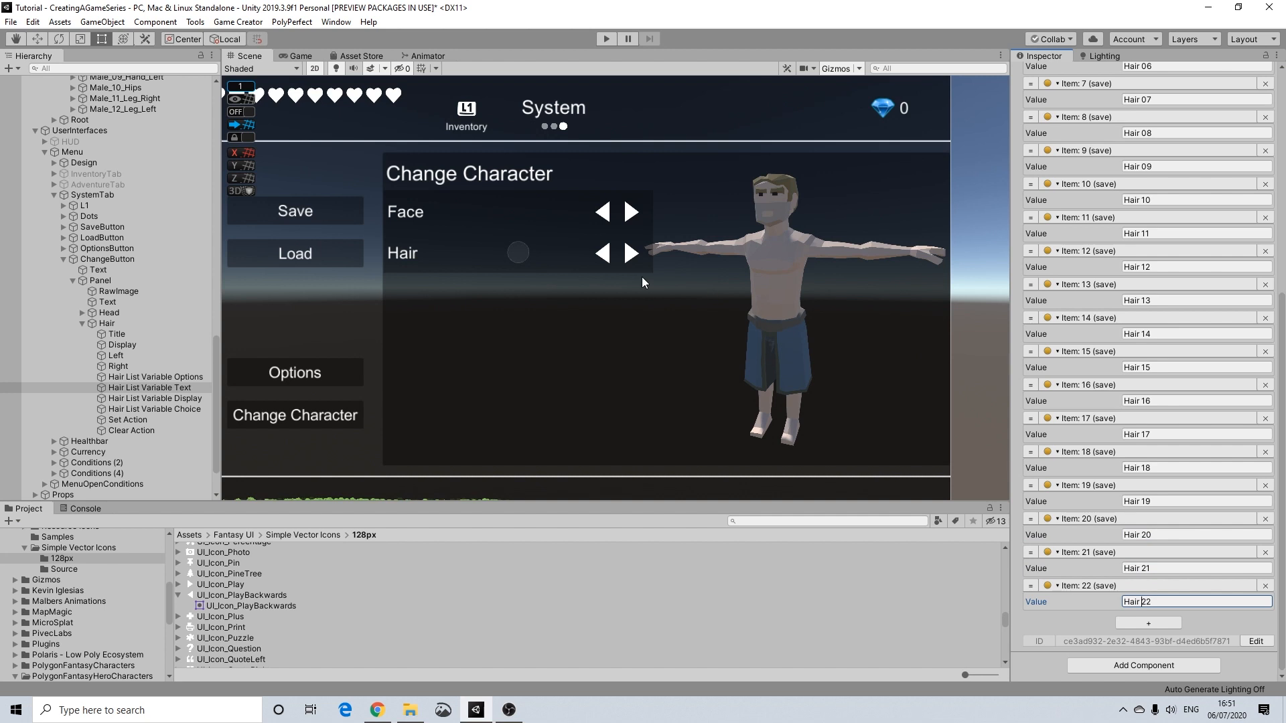
# Step: Duplicate the Hair selector, place the copy directly below it at about Pos Y 37.4, and name it Brow
pyautogui.click(94, 325)
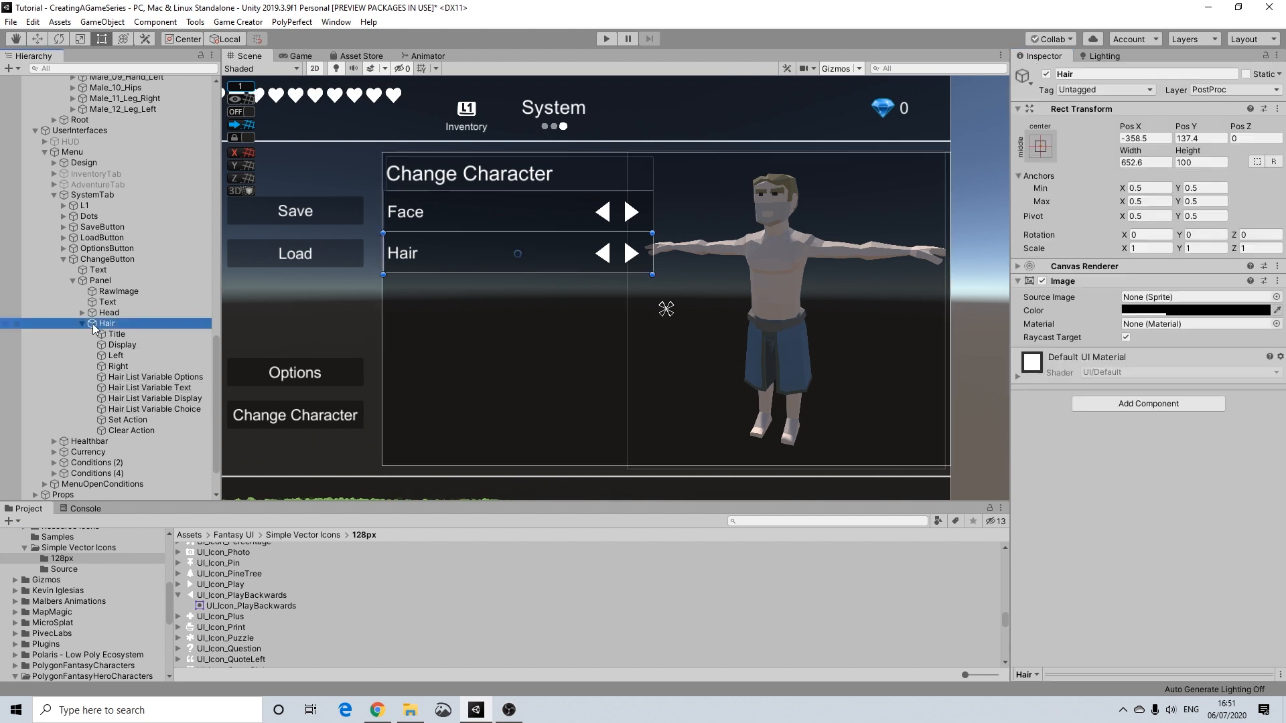
pyautogui.click(83, 323)
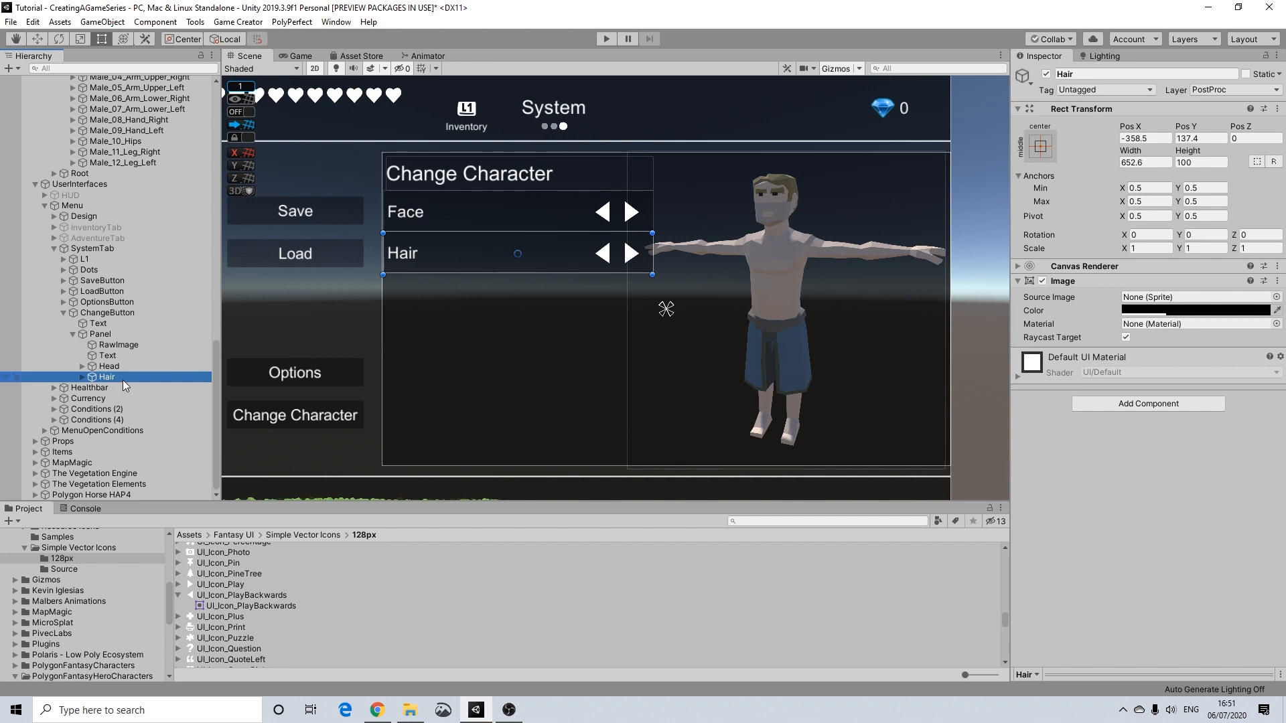
pyautogui.hotkey('ctrl', 'd')
pyautogui.moveTo(445, 255); pyautogui.dragTo(445, 292)
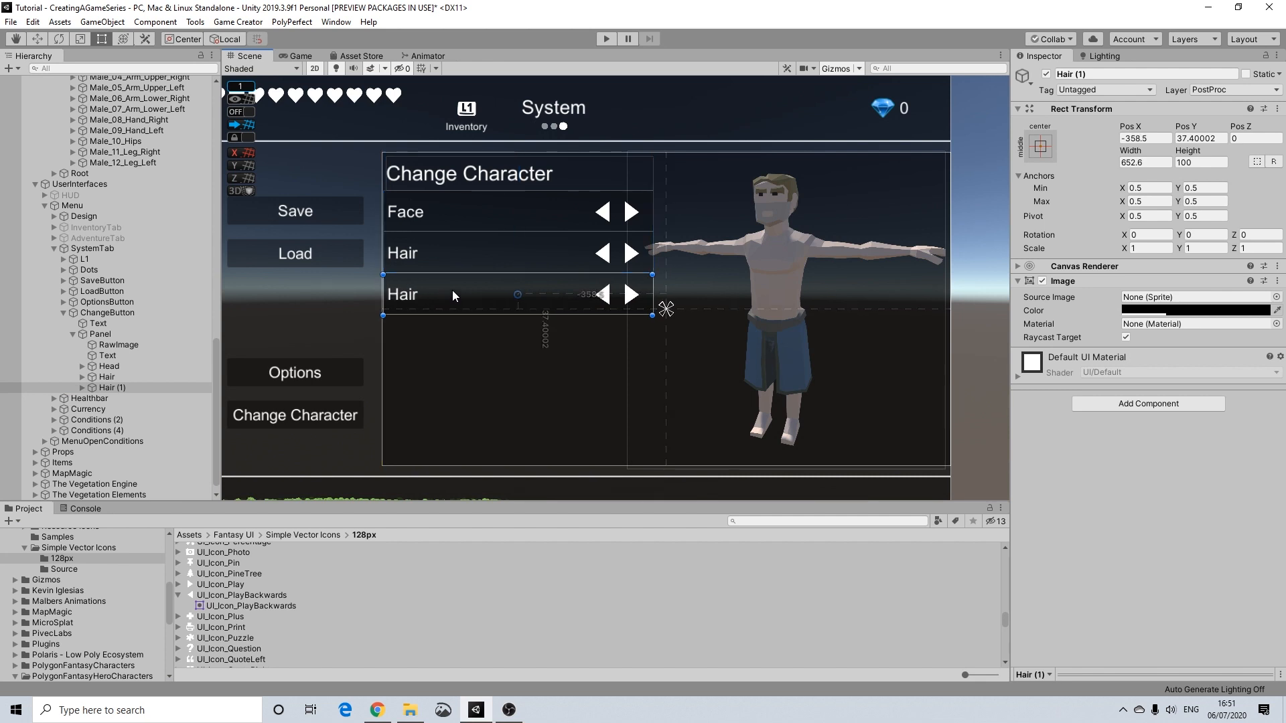
pyautogui.click(1061, 74)
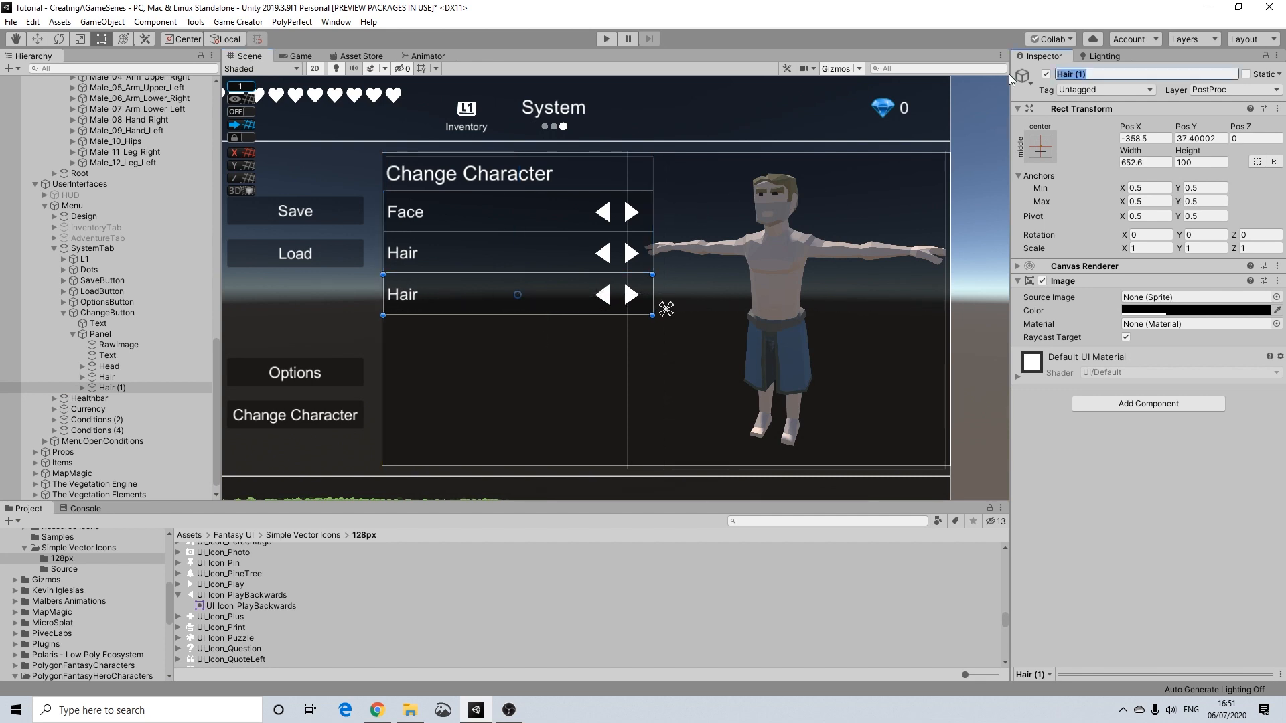
pyautogui.write('Brow')
# Step: Set the Title text of the Brow selector to Brow
pyautogui.click(83, 388)
pyautogui.click(117, 401)
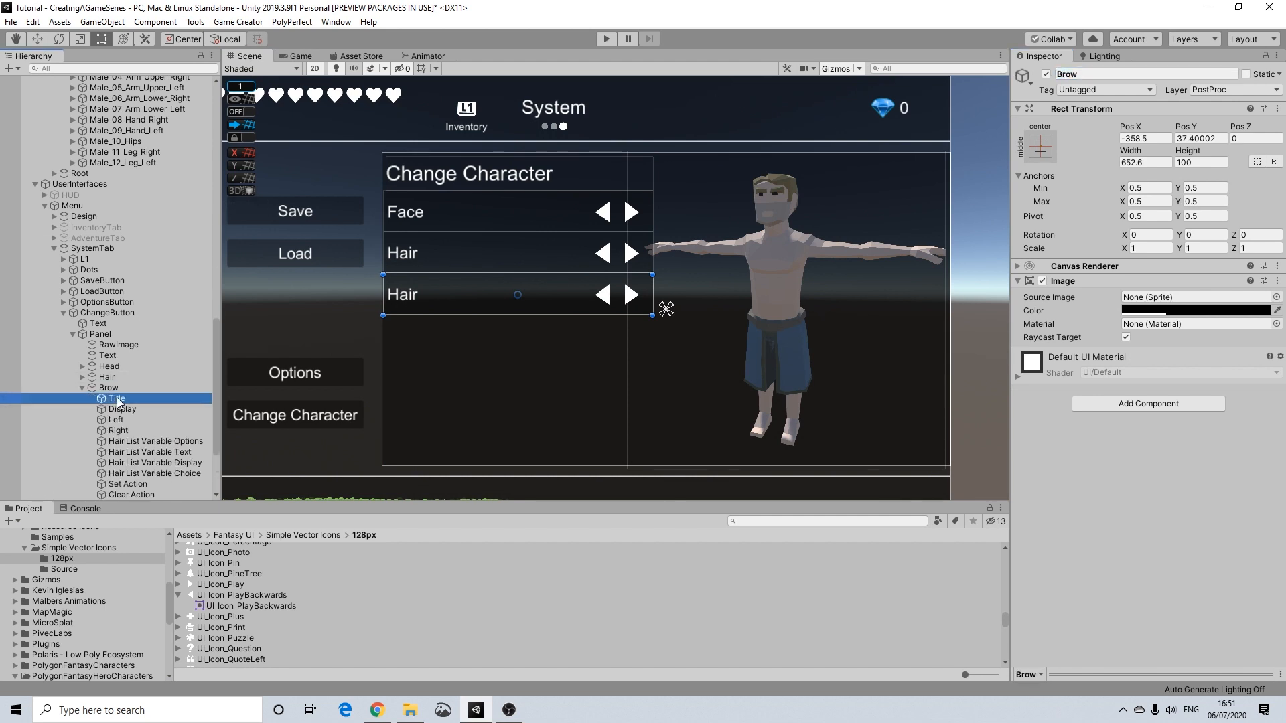
pyautogui.click(1092, 75)
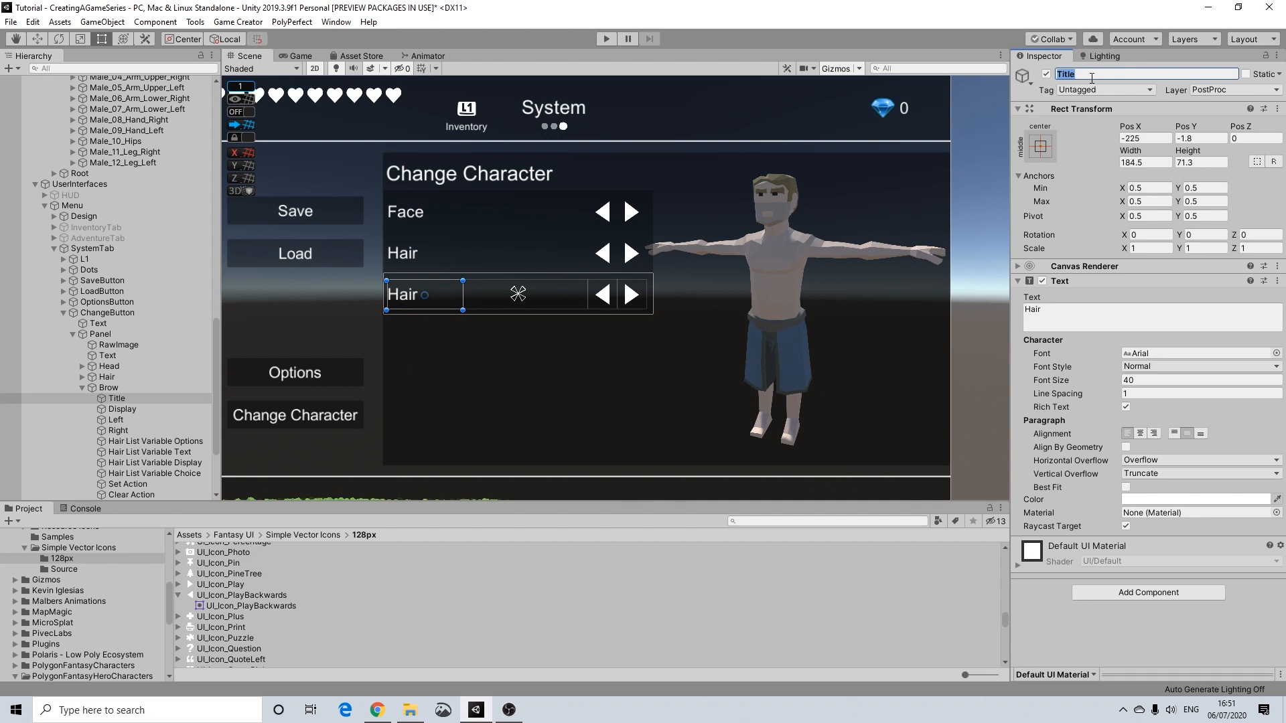
pyautogui.click(1064, 311)
pyautogui.write('Brow')
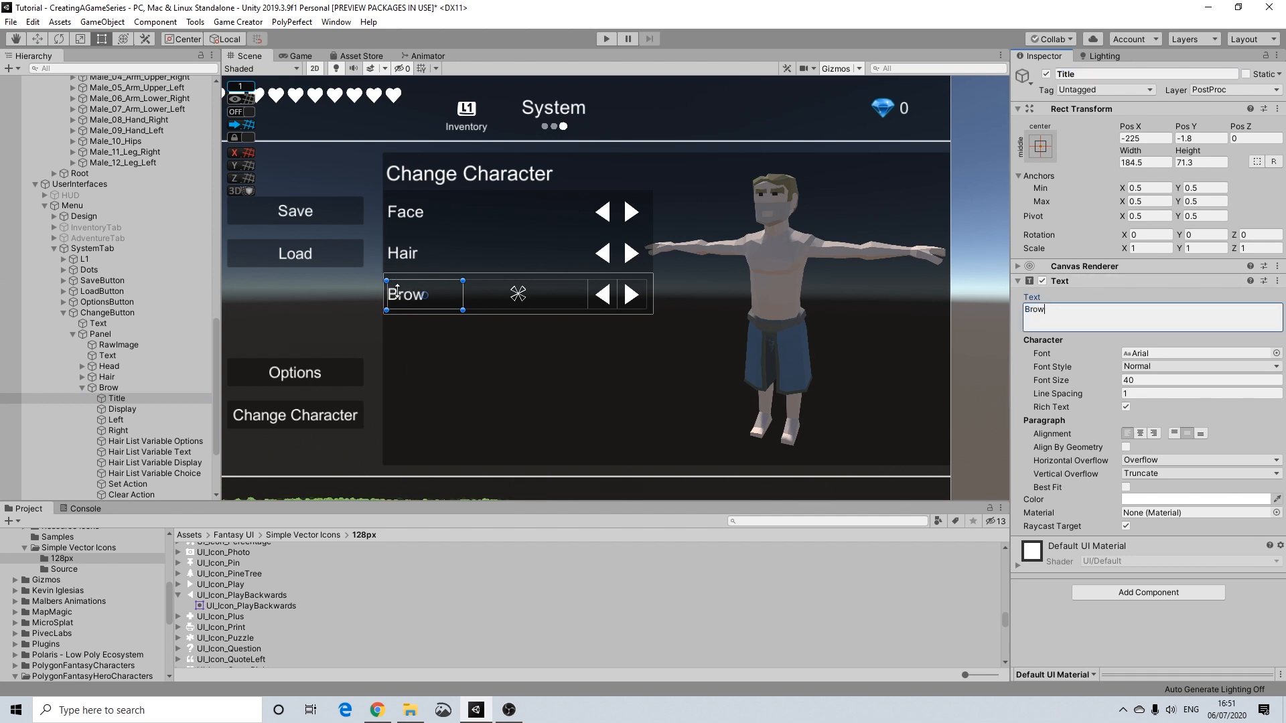
# Step: Rename the Brow selector's options and text lists to Brow List Variable Options and Brow List Variable Text
pyautogui.click(137, 441)
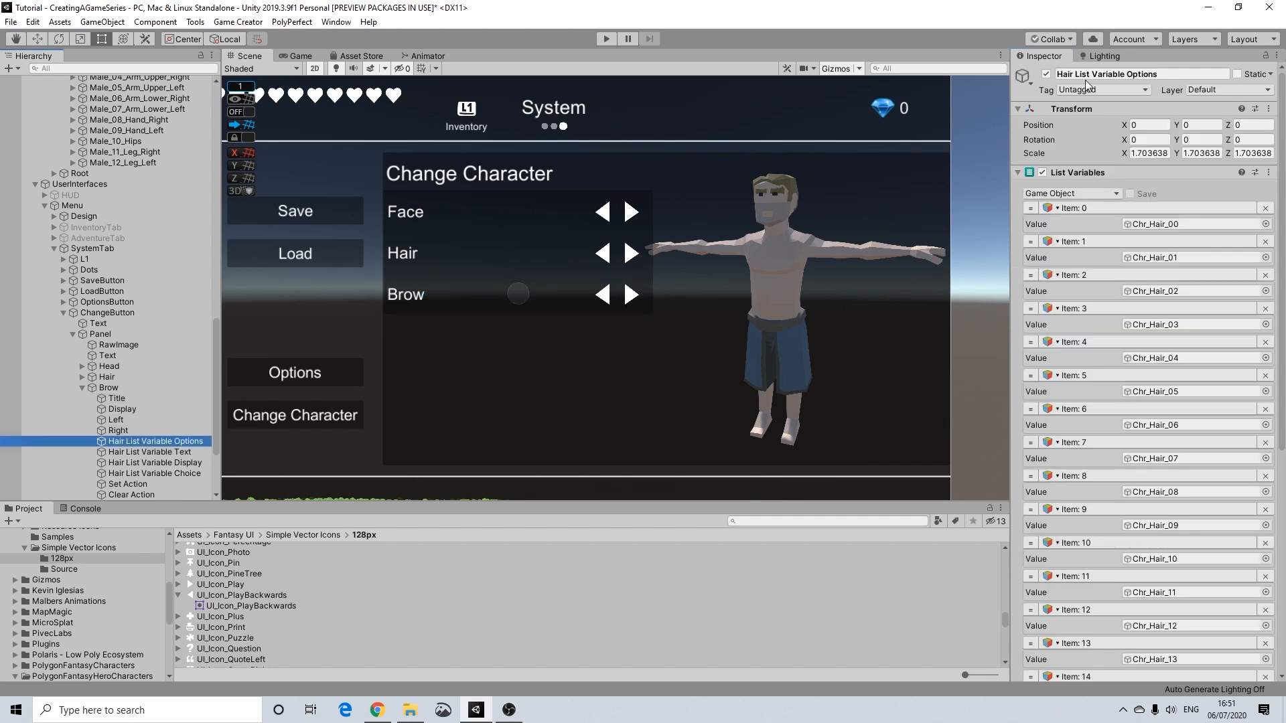
pyautogui.doubleClick(1063, 74)
pyautogui.write('Brow')
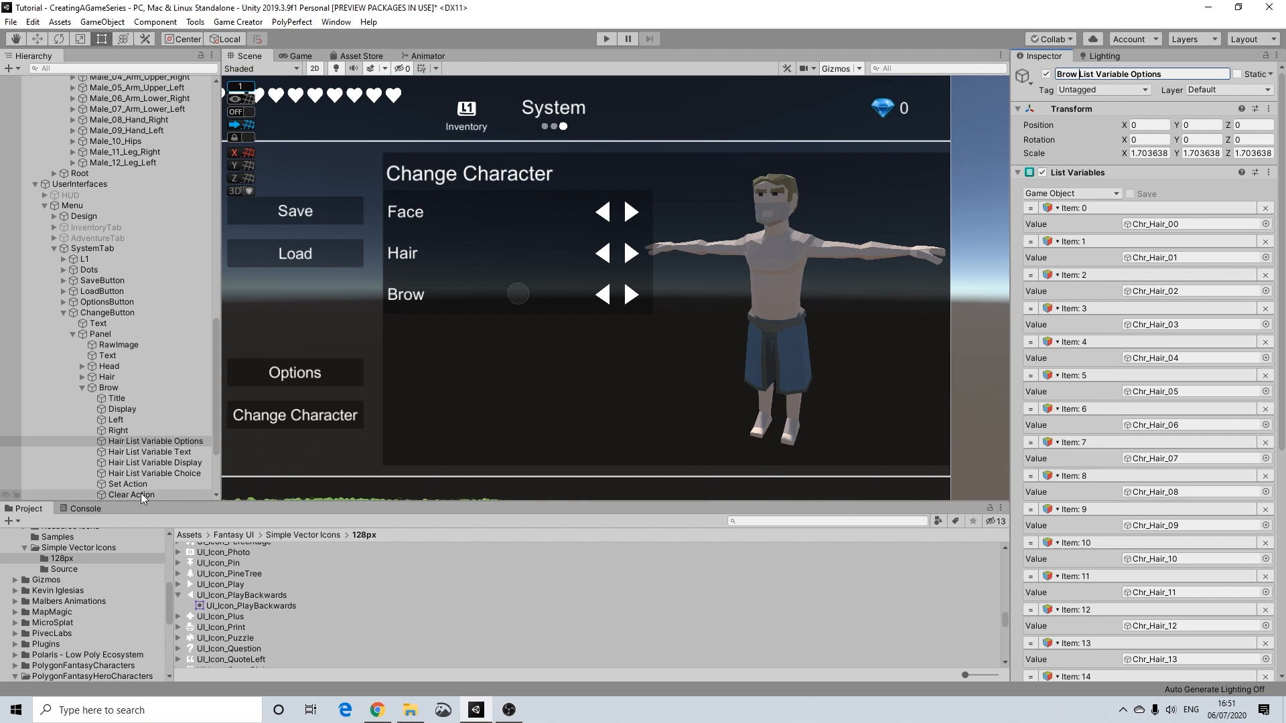
pyautogui.click(141, 452)
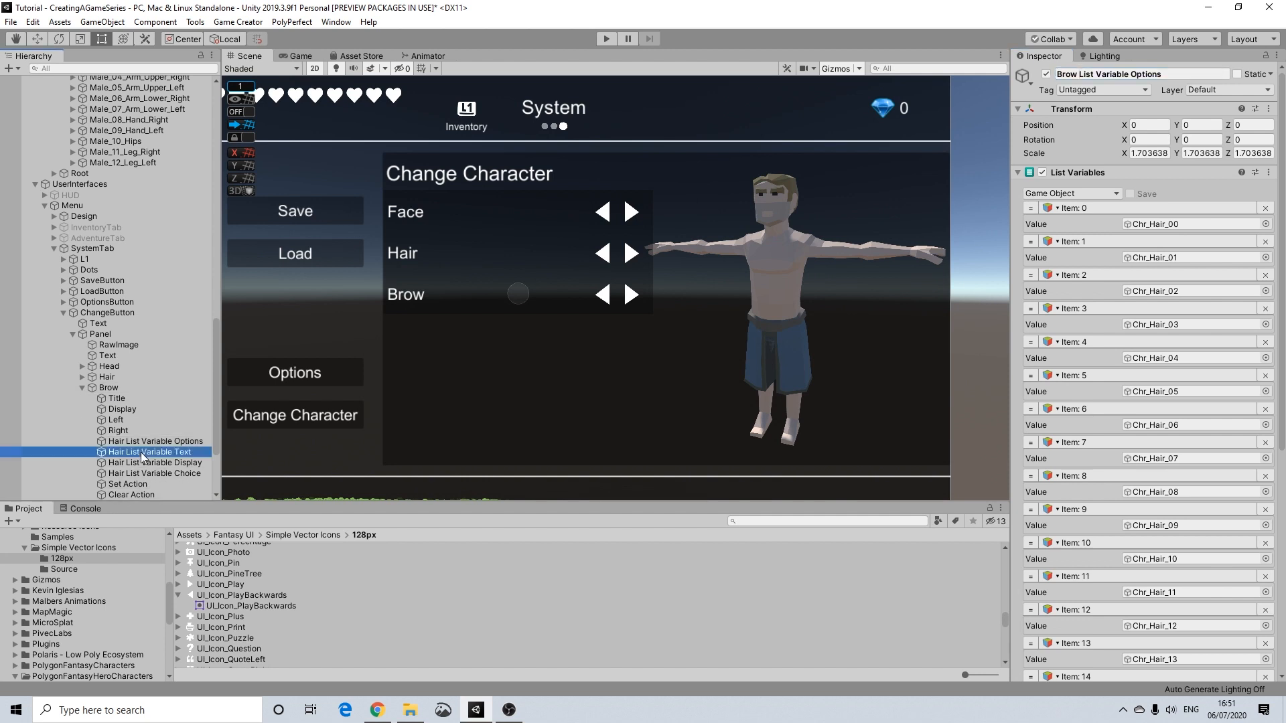
pyautogui.doubleClick(1066, 73)
pyautogui.write('Brow')
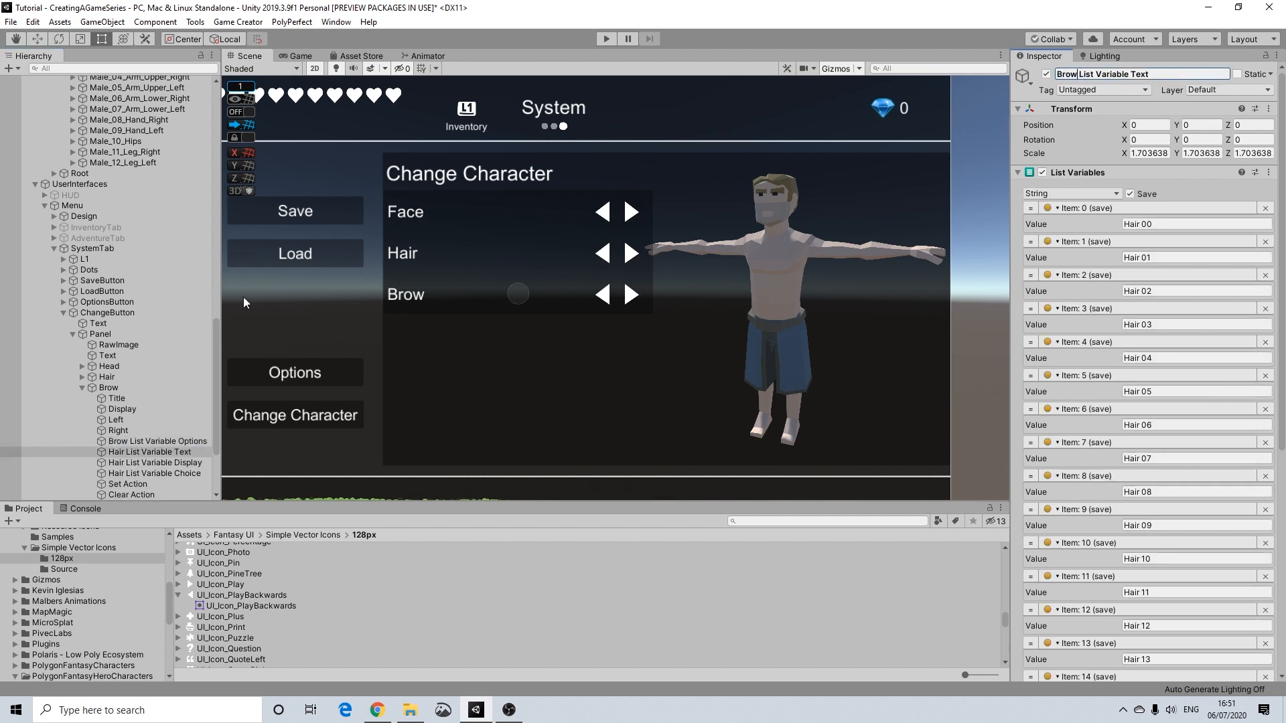
# Step: Rename the Brow selector's display and choice lists to Brow List Variable Display and Brow List Variable Choice
pyautogui.click(166, 454)
pyautogui.click(164, 462)
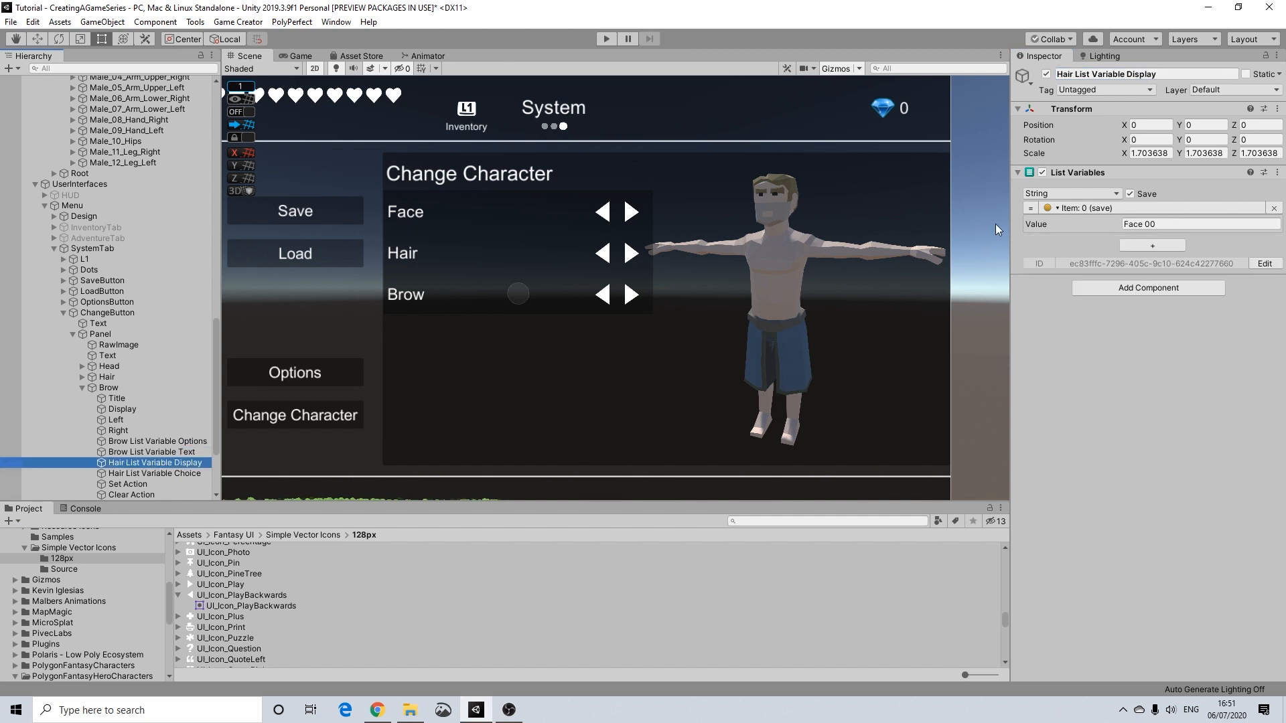
pyautogui.doubleClick(1066, 74)
pyautogui.write('Brow')
pyautogui.click(158, 475)
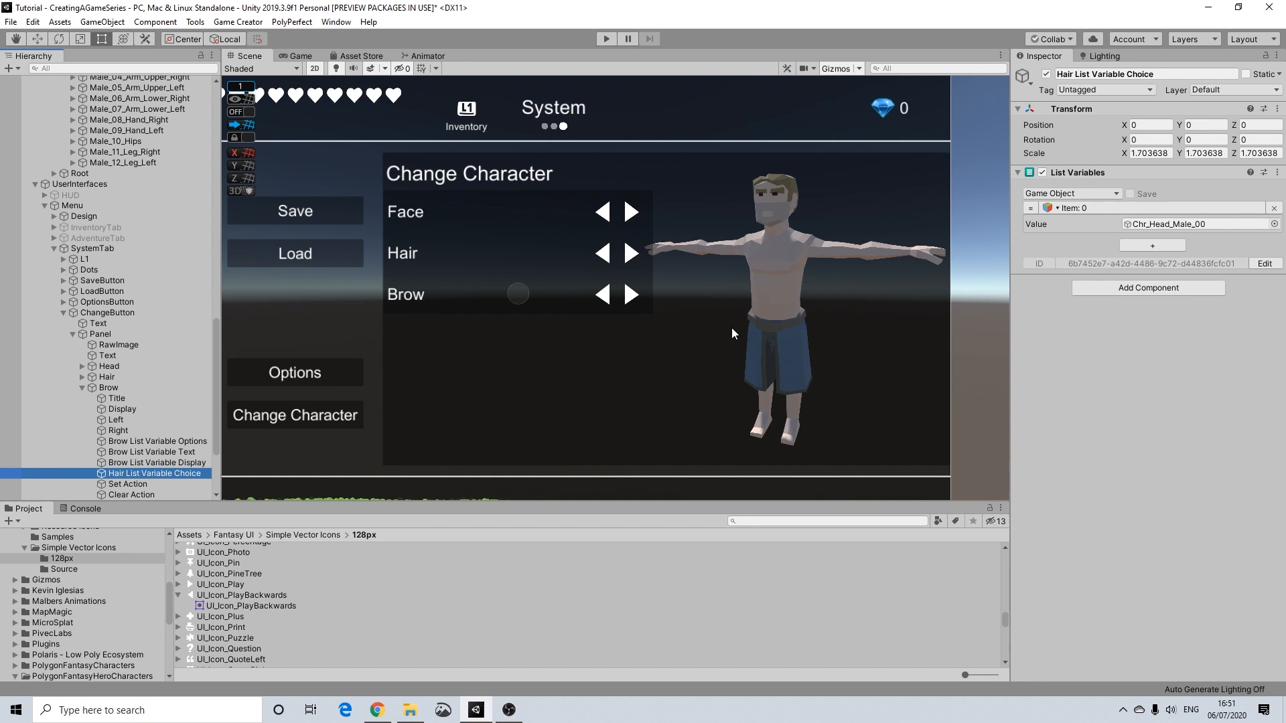
pyautogui.doubleClick(1066, 73)
pyautogui.write('Brow')
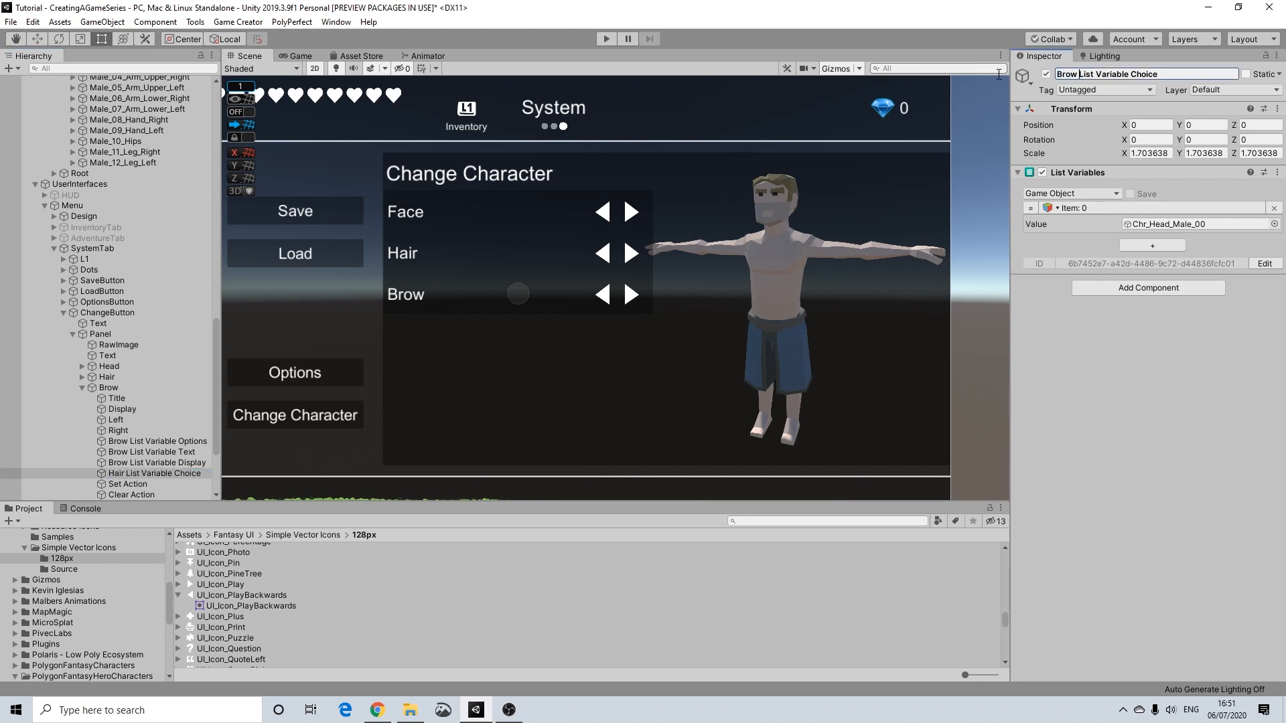
pyautogui.click(1125, 364)
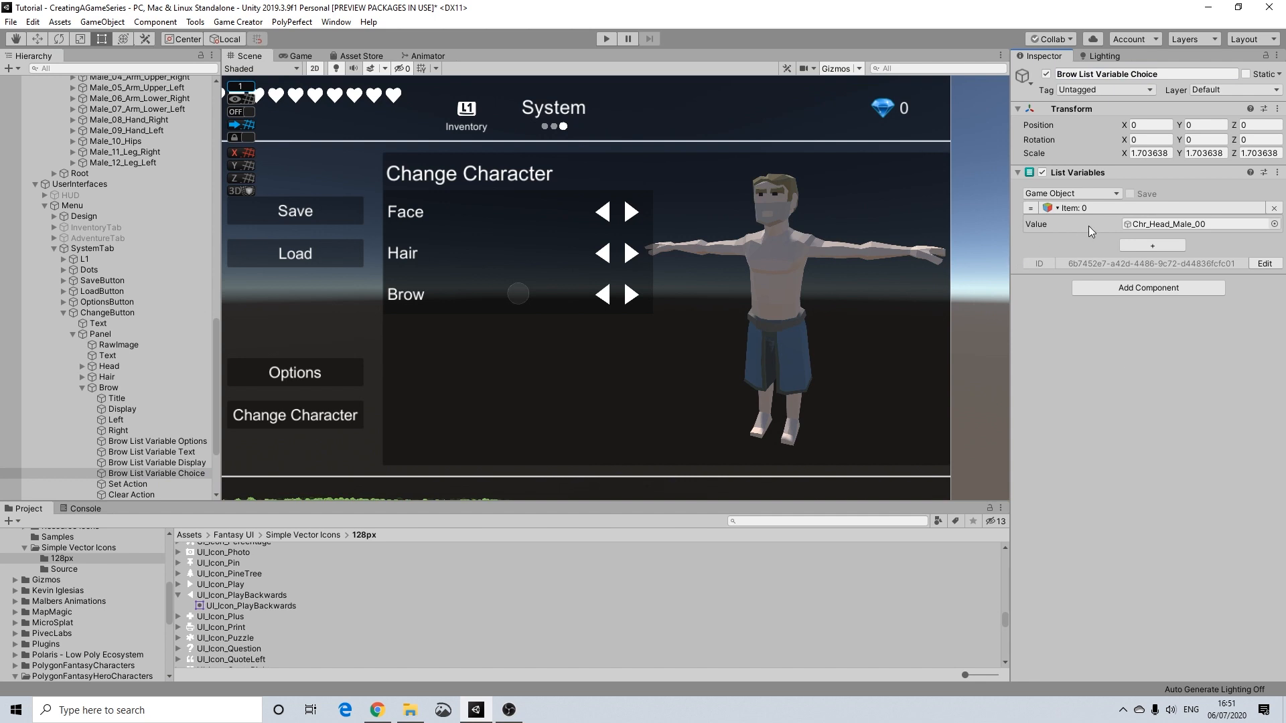
# Step: Replace Face with Hair in the item 0 value of Hair List Variable Display
pyautogui.click(83, 377)
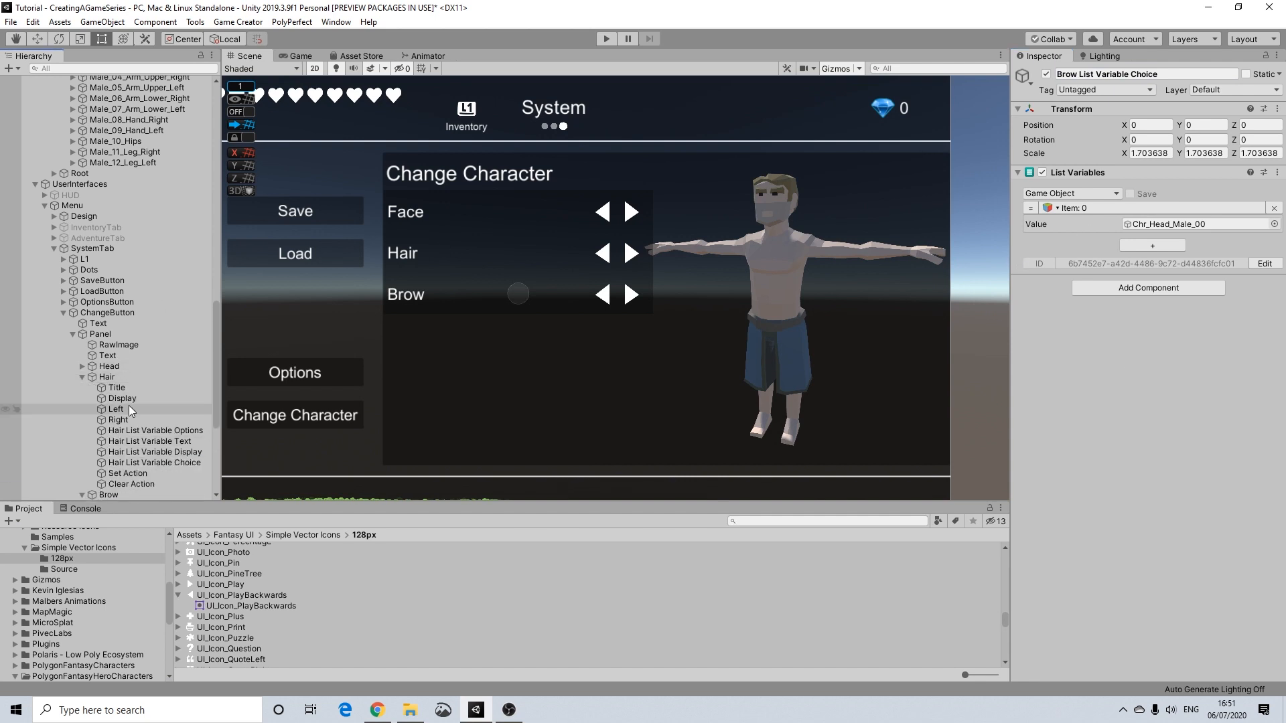
pyautogui.click(150, 462)
pyautogui.click(159, 453)
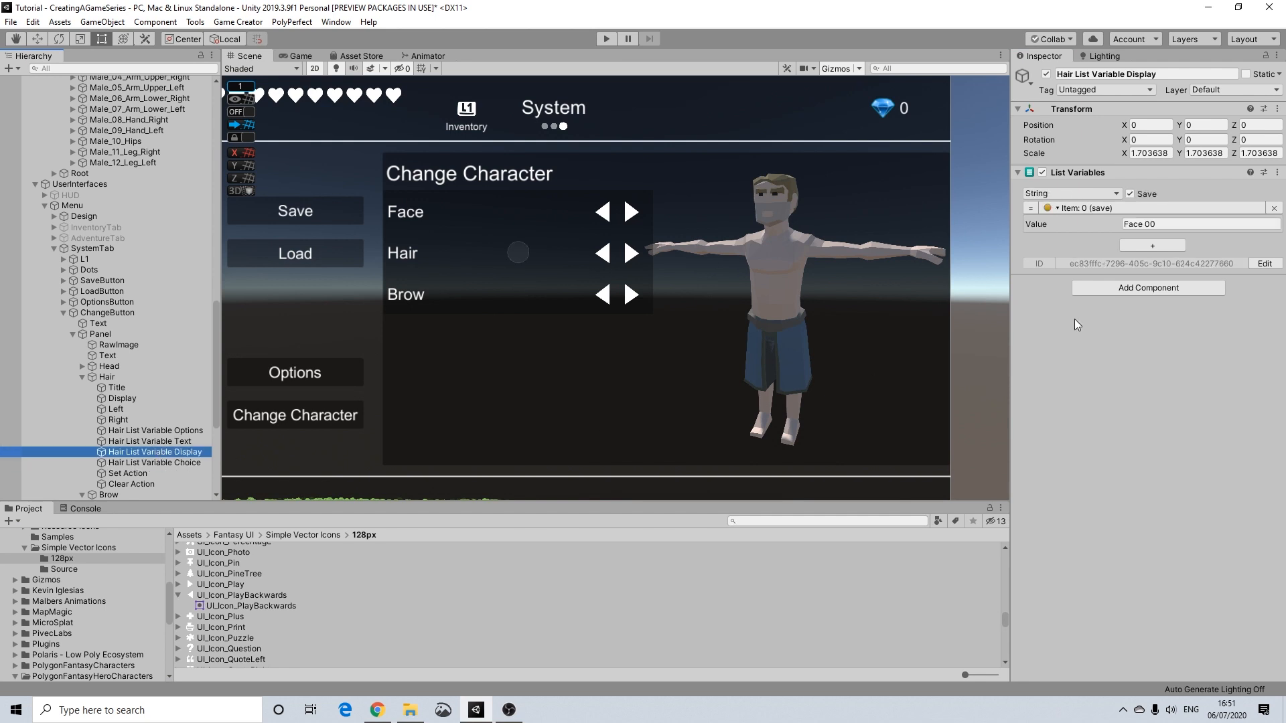
pyautogui.moveTo(1145, 224); pyautogui.dragTo(1101, 227)
pyautogui.write('Hair')
# Step: Assign Chr_Hair_00 as the item 0 value of Hair List Variable Choice
pyautogui.click(181, 463)
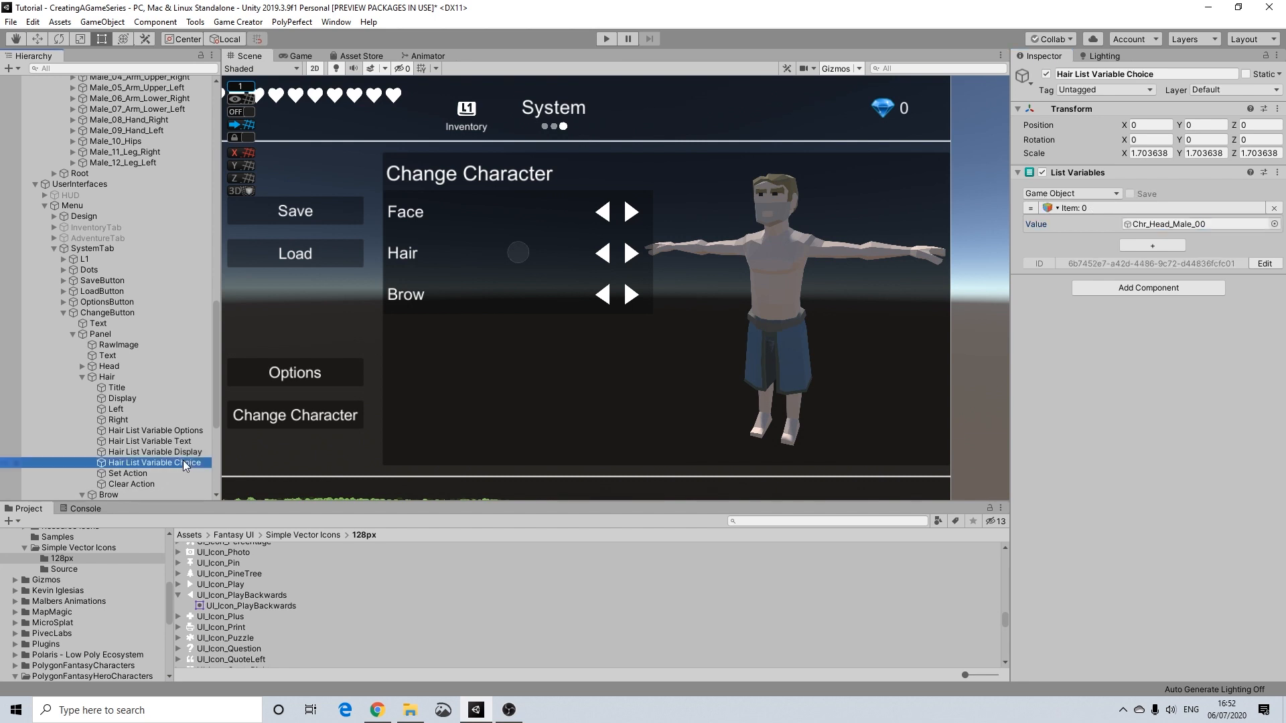
pyautogui.scroll(10, 130, 240)
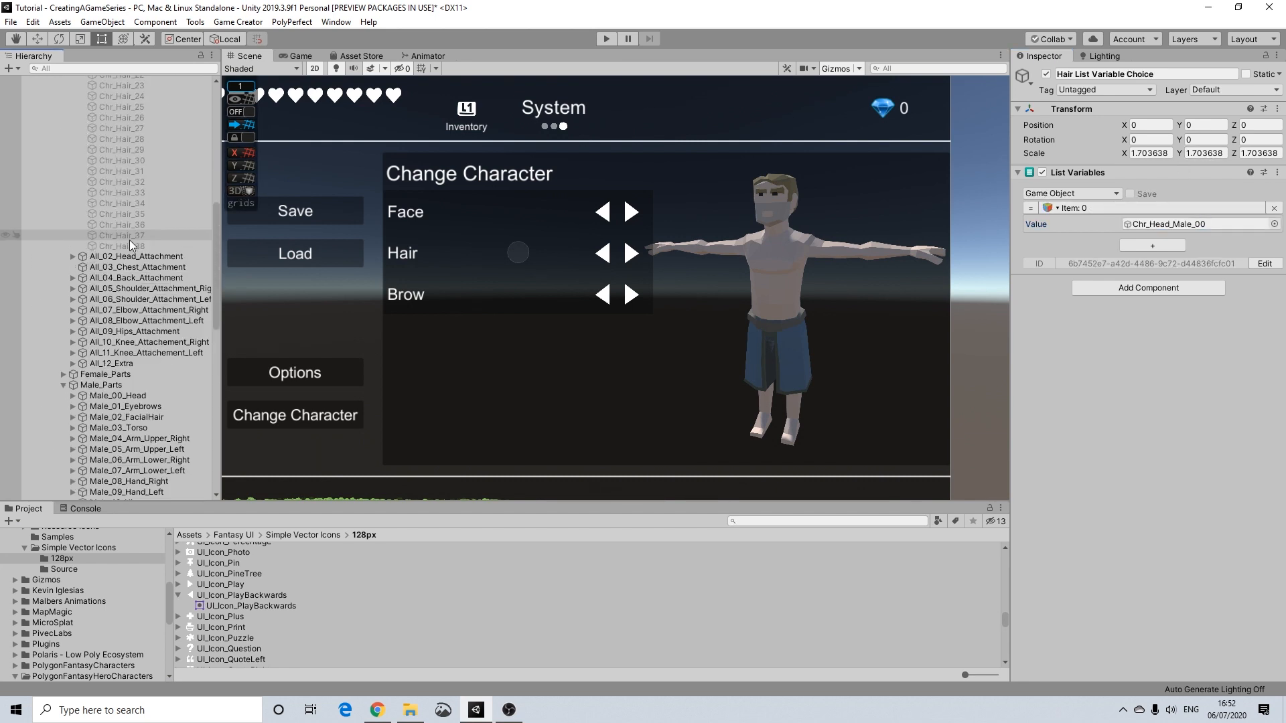
pyautogui.scroll(5, 130, 234)
pyautogui.moveTo(134, 159); pyautogui.dragTo(1190, 220)
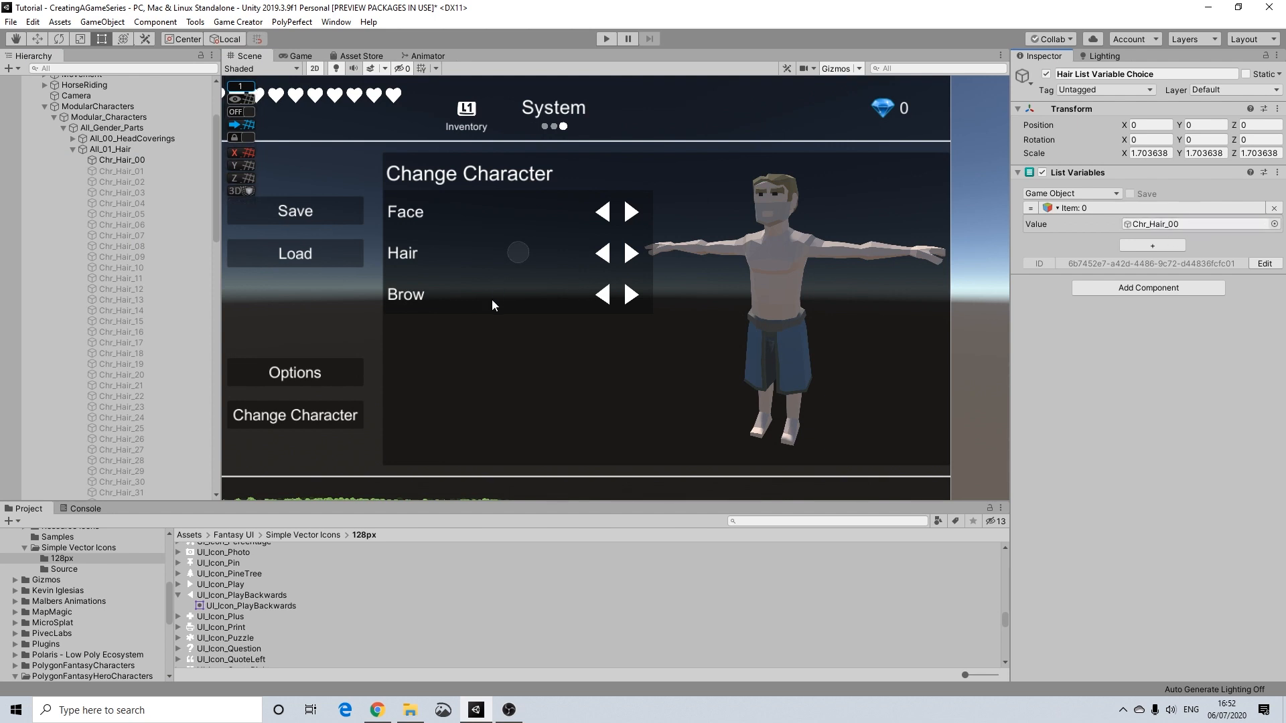
# Step: Collapse the All_01_Hair and All_Gender_Parts groups and expand Male_01_Eyebrows under Male_Parts
pyautogui.click(74, 148)
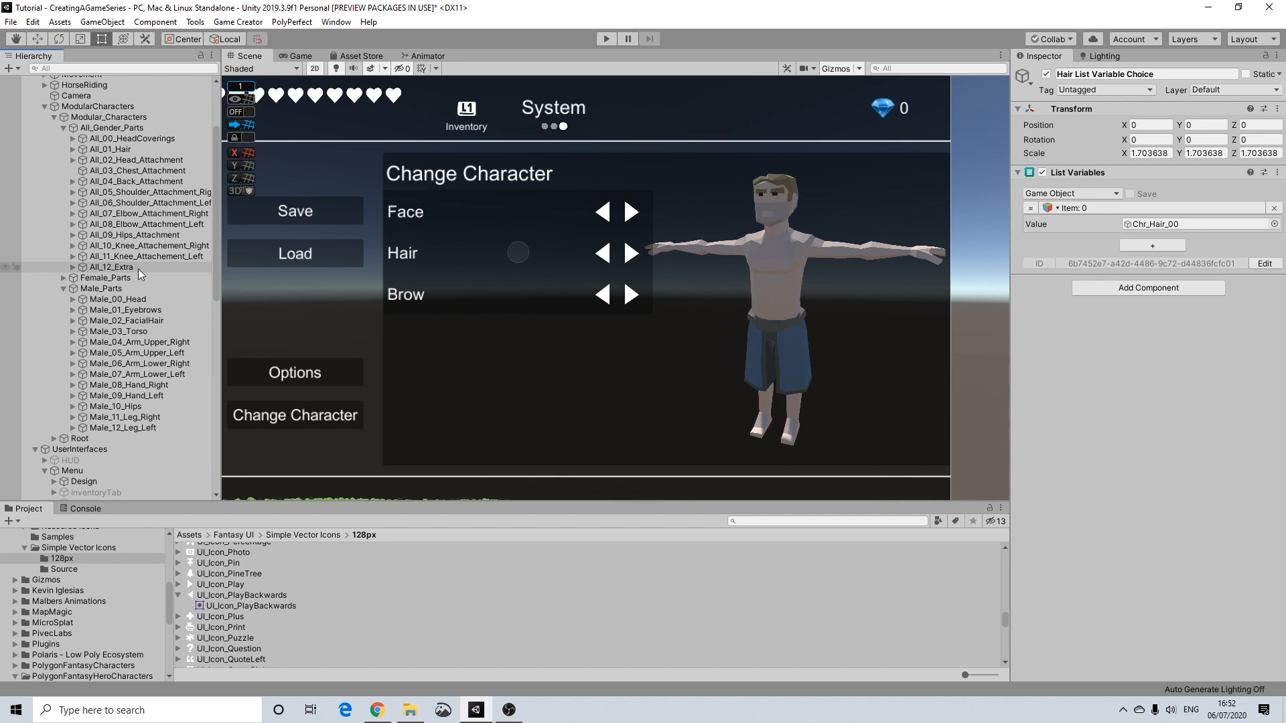
pyautogui.click(63, 127)
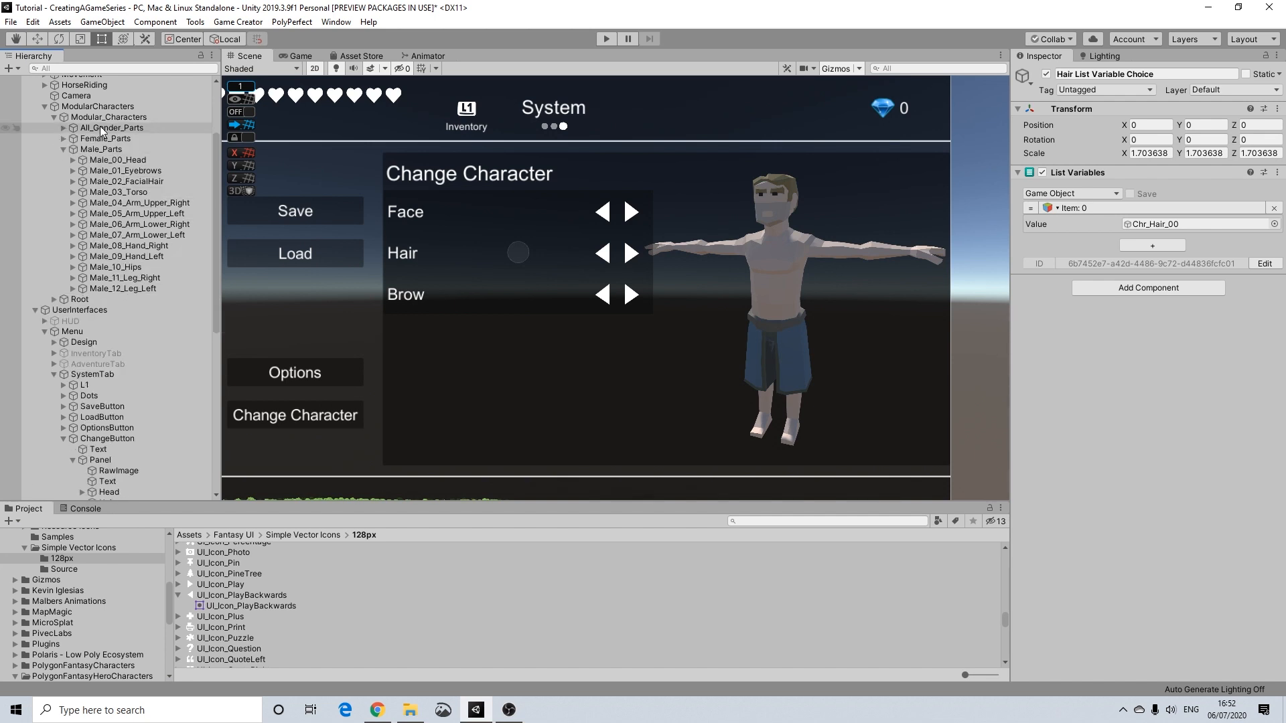
pyautogui.click(63, 127)
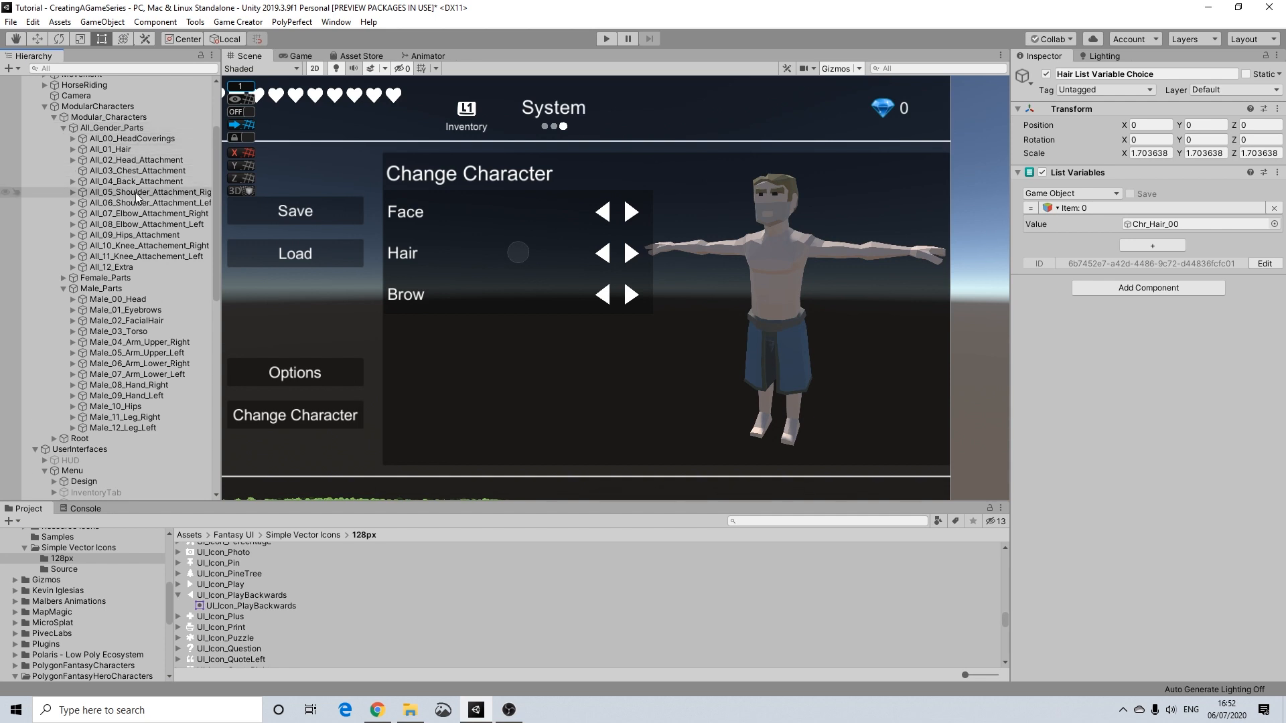
pyautogui.click(64, 128)
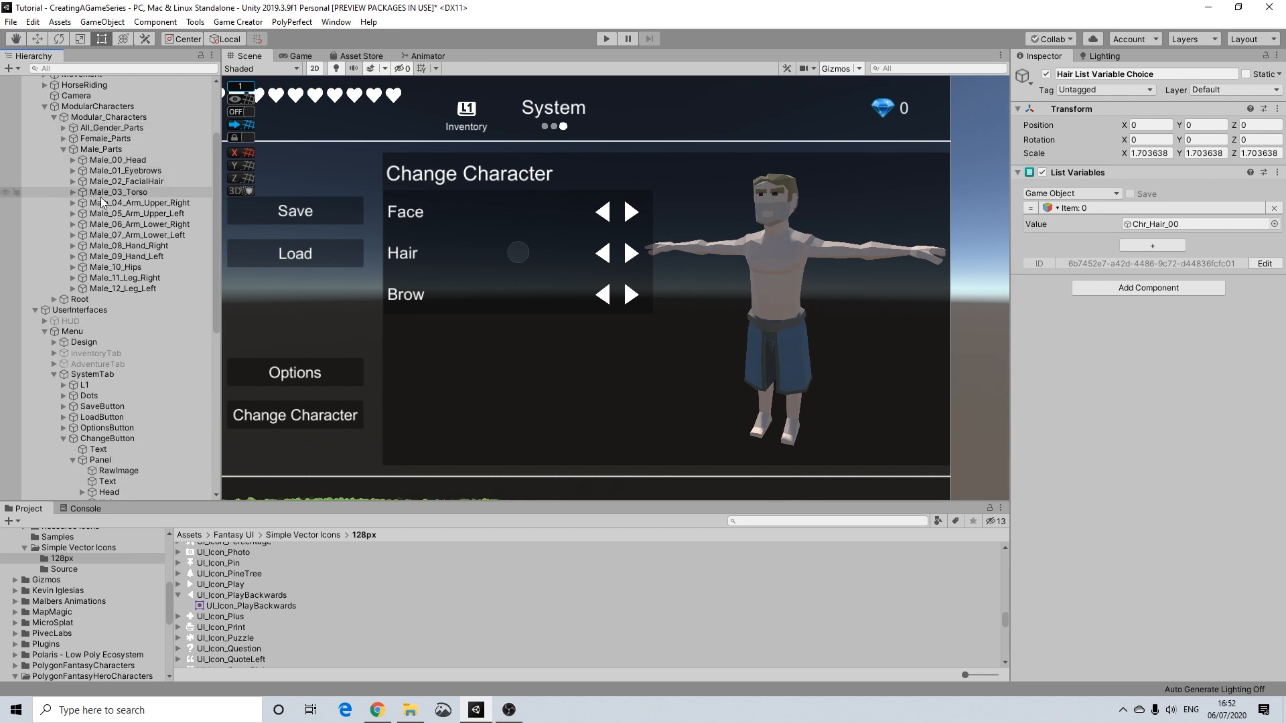
pyautogui.click(85, 181)
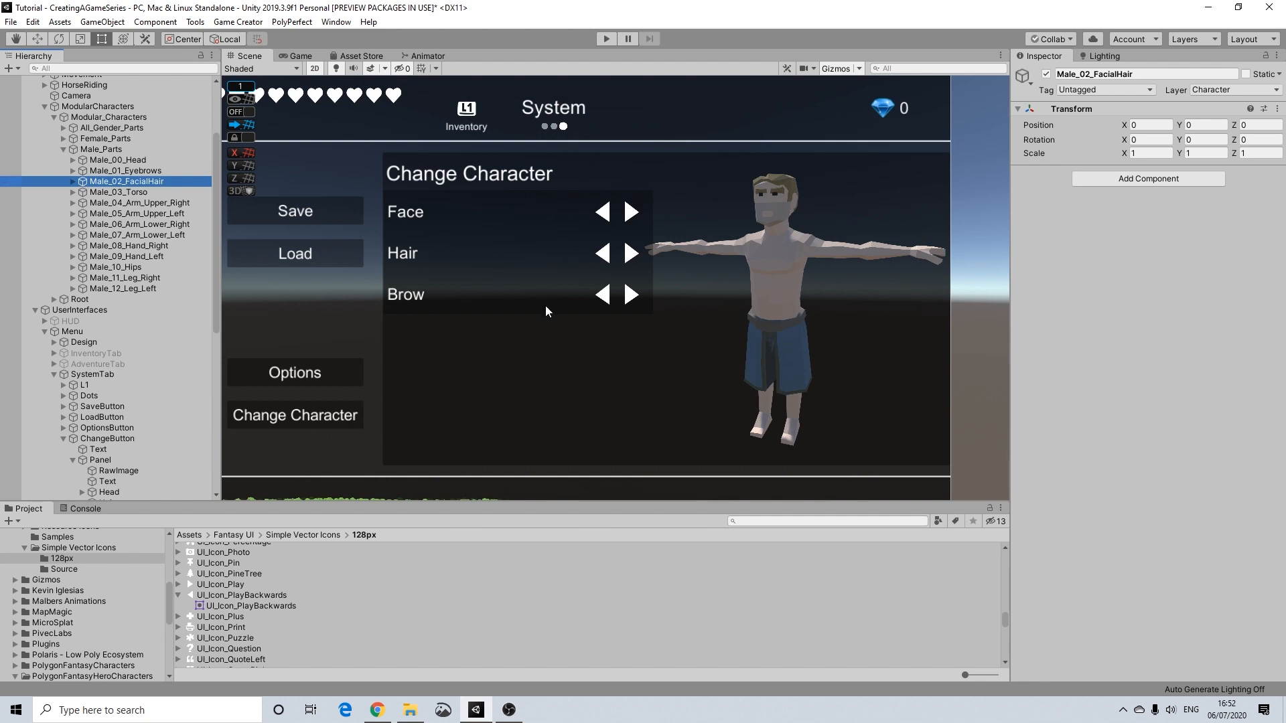
pyautogui.click(73, 170)
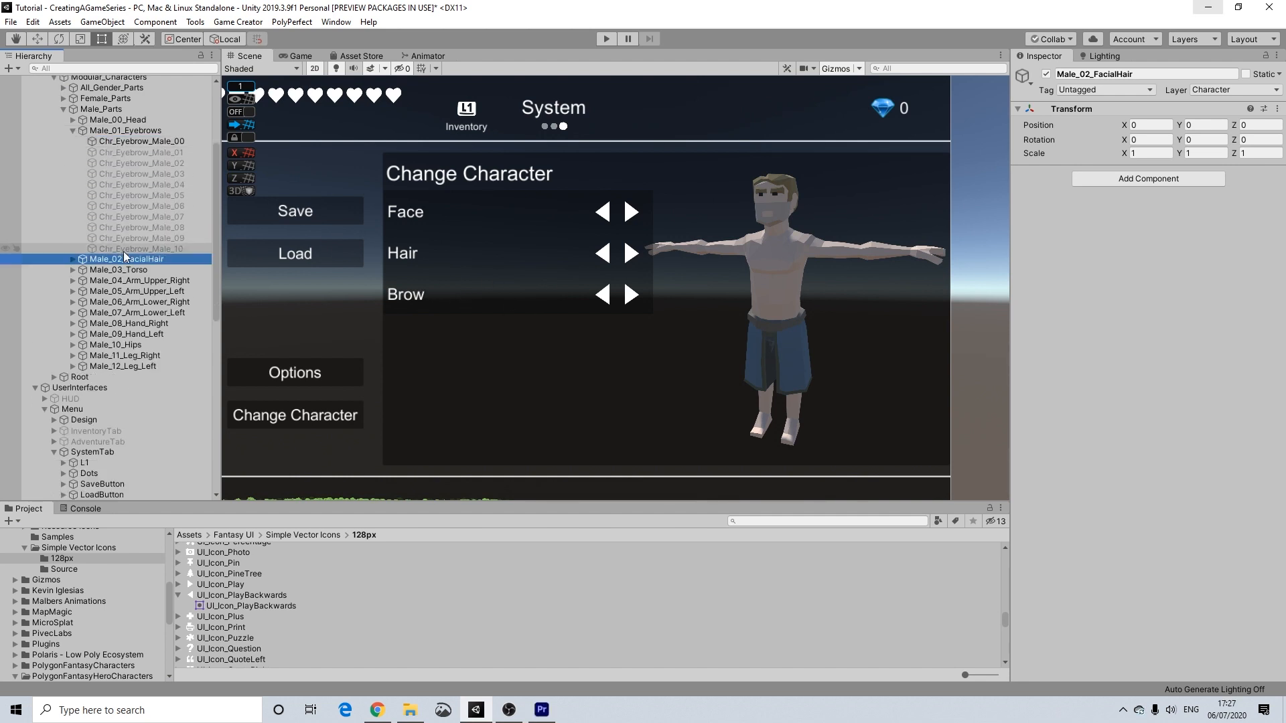
# Step: Assign Chr_Eyebrow_Male_00 through Chr_Eyebrow_Male_05 to items 0 to 5 of Brow List Variable Options
pyautogui.scroll(-7, 136, 343)
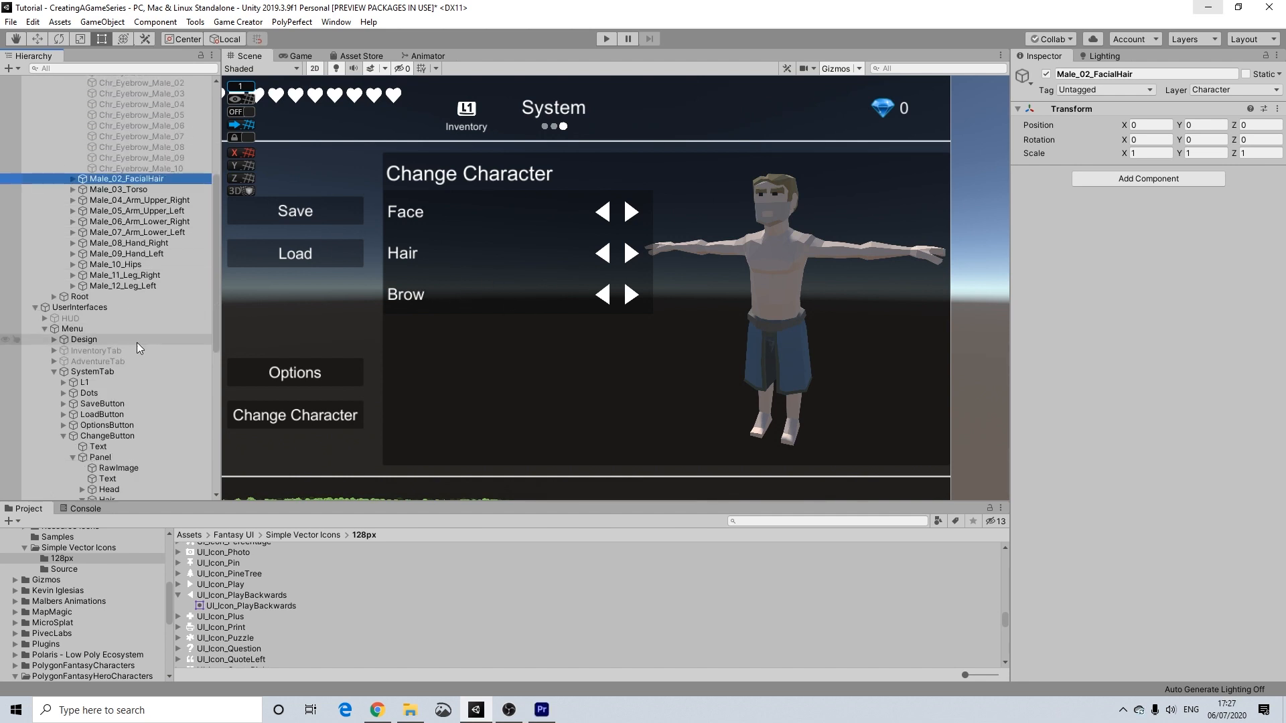
pyautogui.scroll(-3, 138, 434)
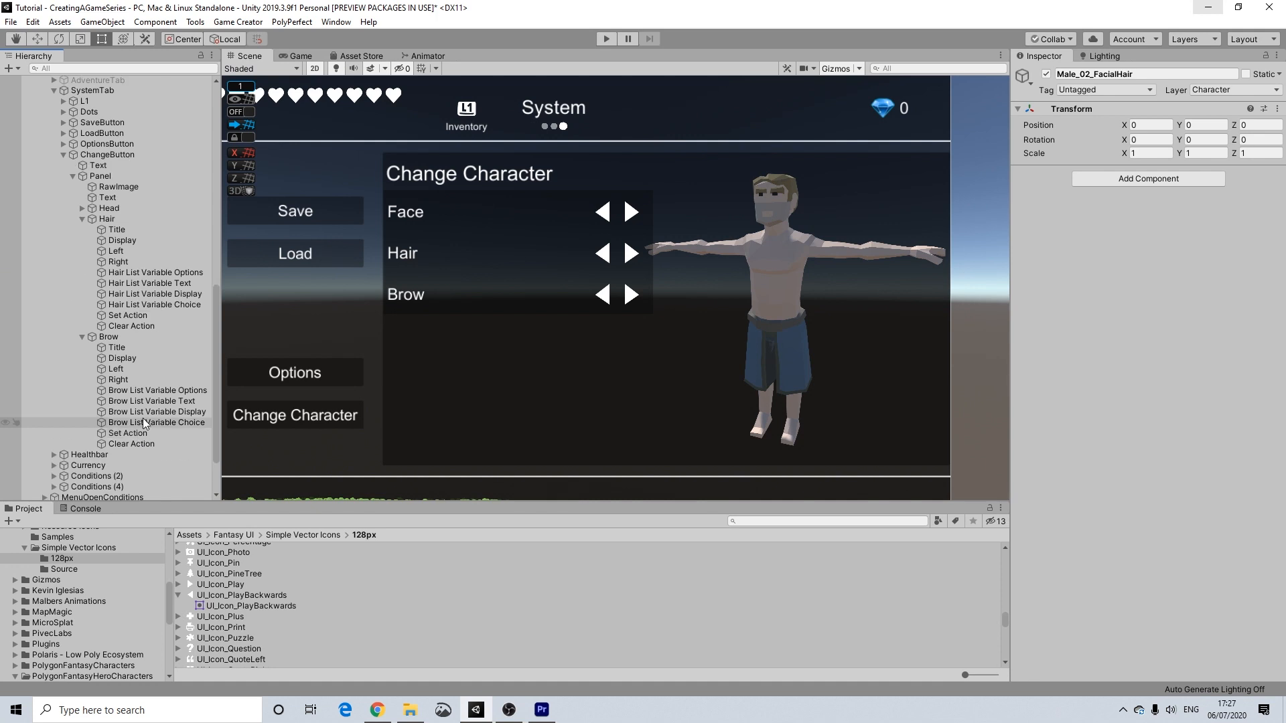
pyautogui.click(163, 389)
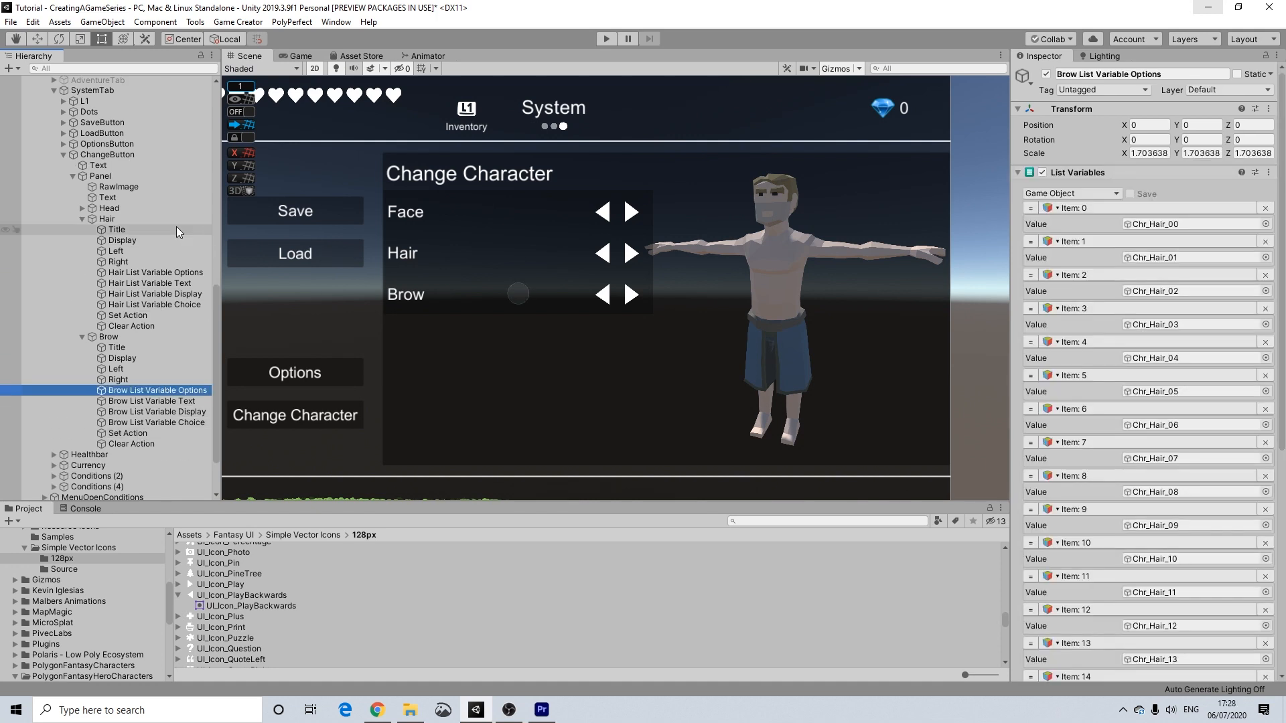
pyautogui.scroll(9, 172, 214)
pyautogui.scroll(2, 171, 205)
pyautogui.moveTo(154, 222); pyautogui.dragTo(1189, 256)
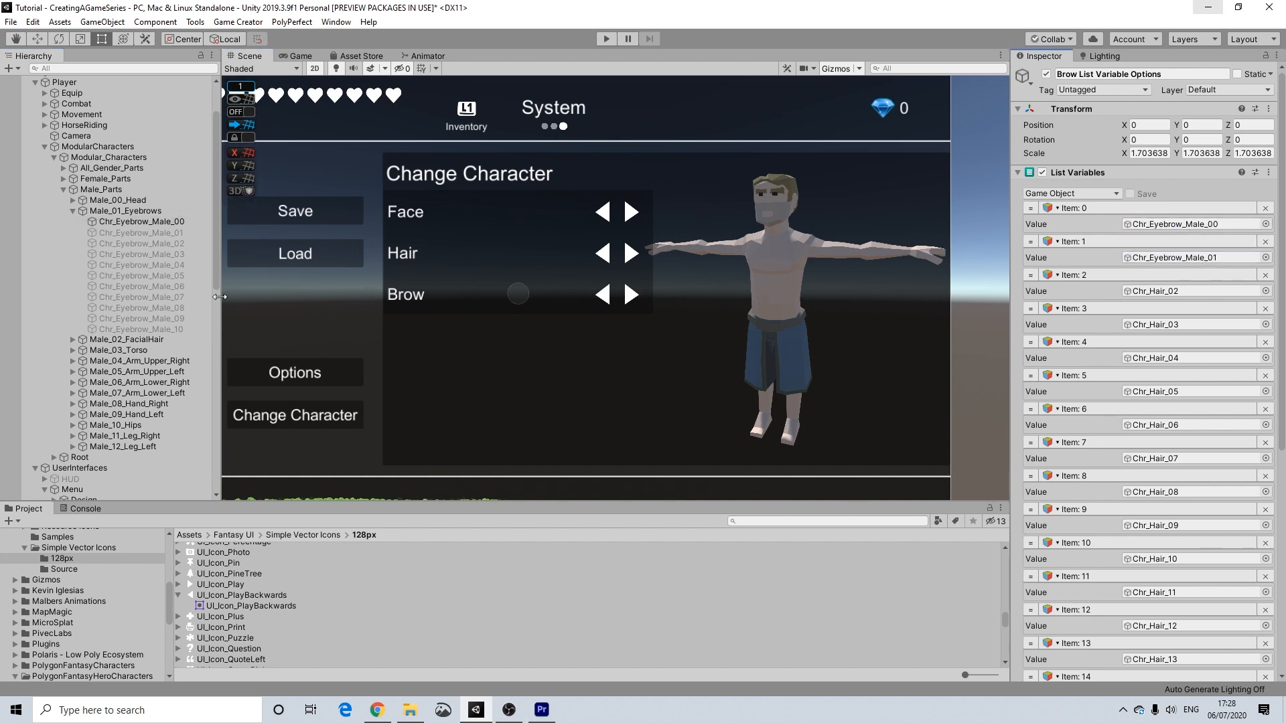
pyautogui.moveTo(170, 243); pyautogui.dragTo(1190, 291)
pyautogui.moveTo(169, 255); pyautogui.dragTo(1185, 359)
pyautogui.moveTo(171, 275); pyautogui.dragTo(1180, 399)
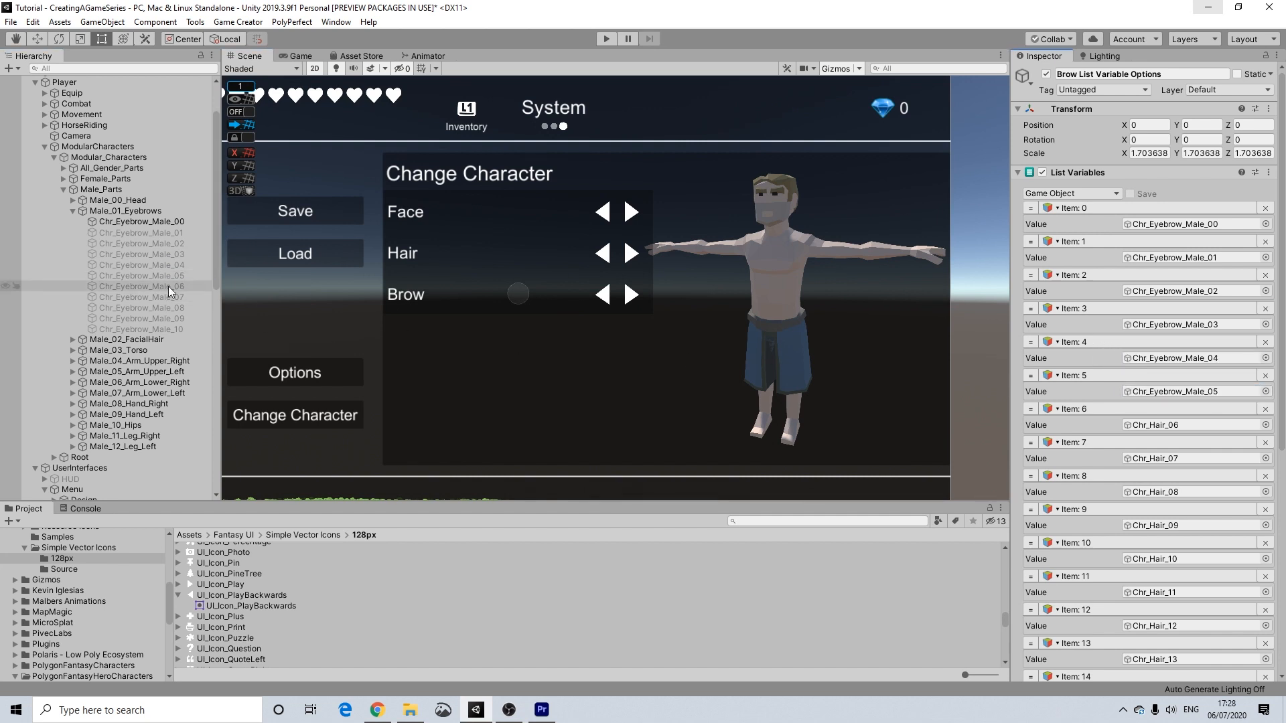
# Step: Assign Chr_Eyebrow_Male_06 through Chr_Eyebrow_Male_10 to items 6 to 10 of Brow List Variable Options
pyautogui.moveTo(167, 286); pyautogui.dragTo(1162, 423)
pyautogui.moveTo(142, 296); pyautogui.dragTo(1202, 459)
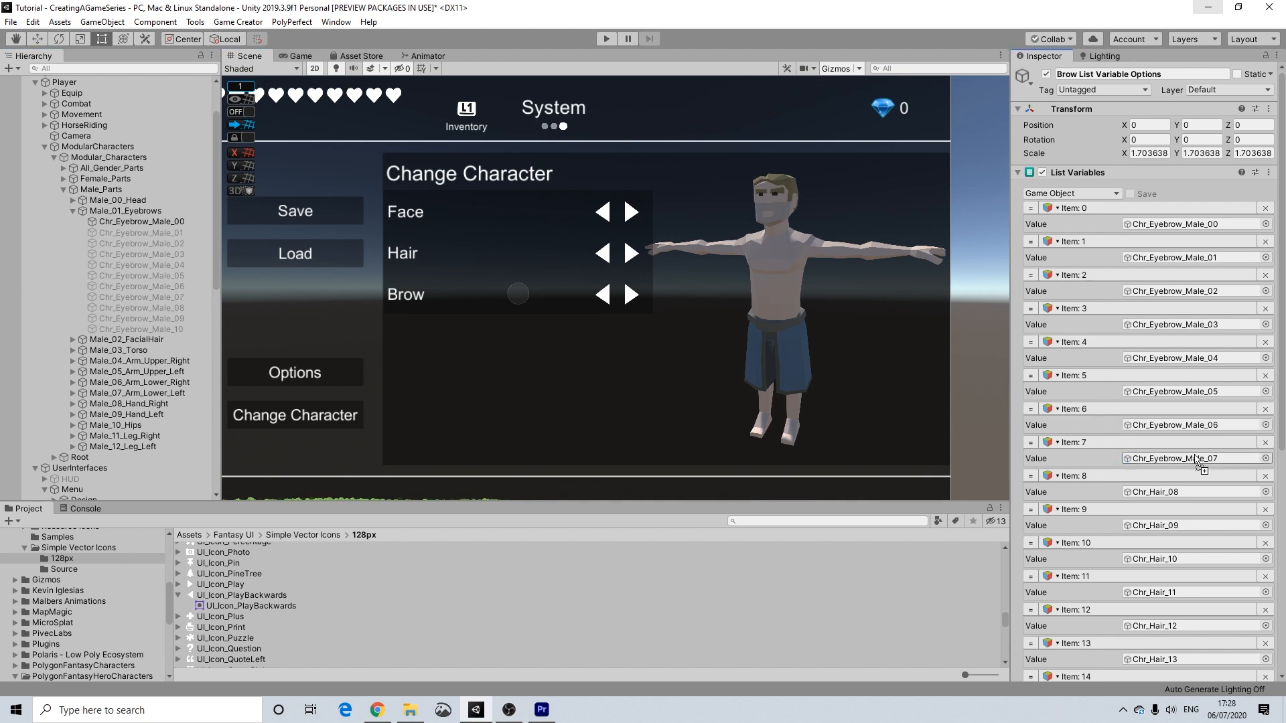
pyautogui.moveTo(152, 307); pyautogui.dragTo(1228, 494)
pyautogui.moveTo(166, 315); pyautogui.dragTo(1163, 525)
pyautogui.moveTo(159, 329); pyautogui.dragTo(1160, 560)
# Step: Delete all leftover hair items from item 11 onward in Brow List Variable Options
pyautogui.scroll(-4, 1231, 545)
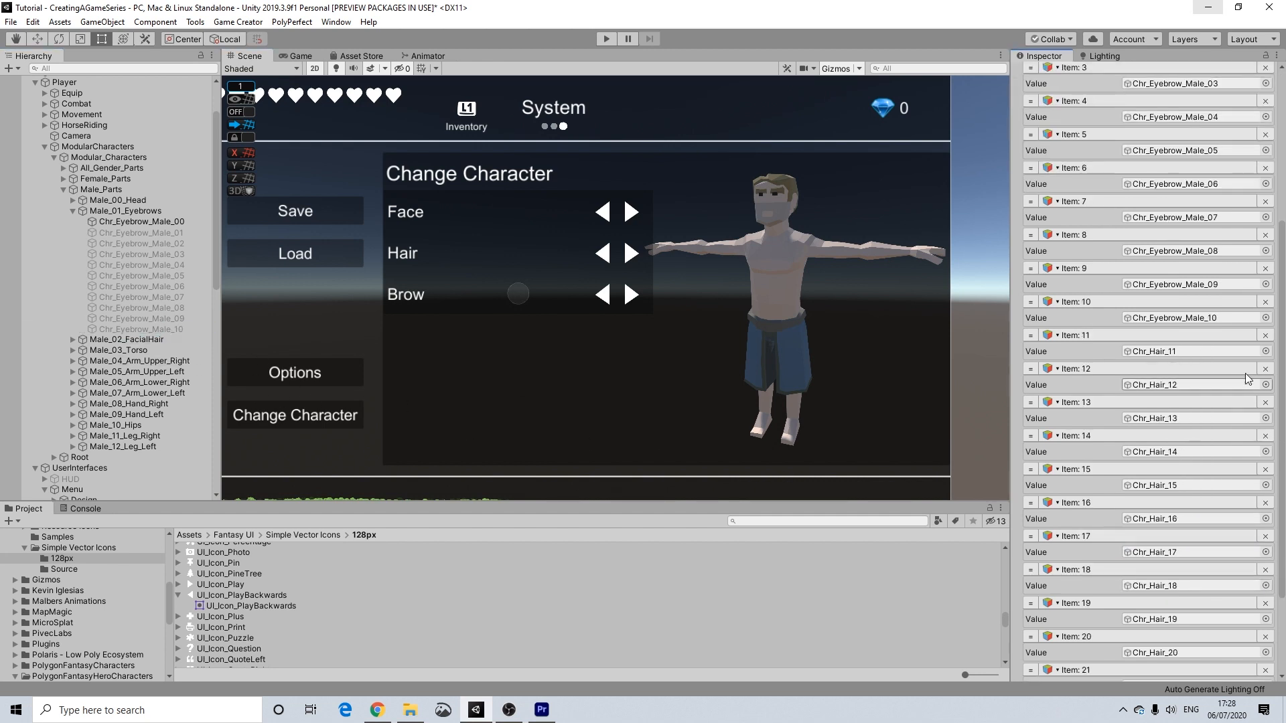
pyautogui.click(1267, 339)
pyautogui.click(1267, 339)
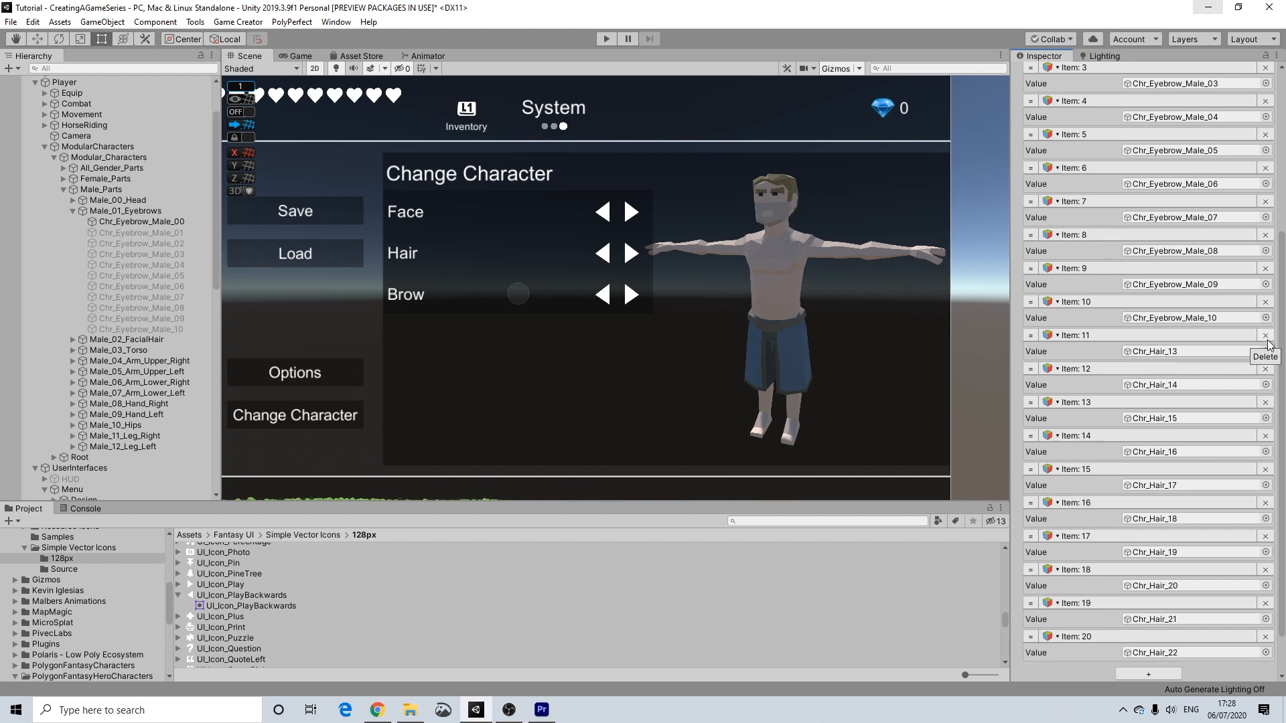
pyautogui.click(1267, 339)
pyautogui.click(1267, 339)
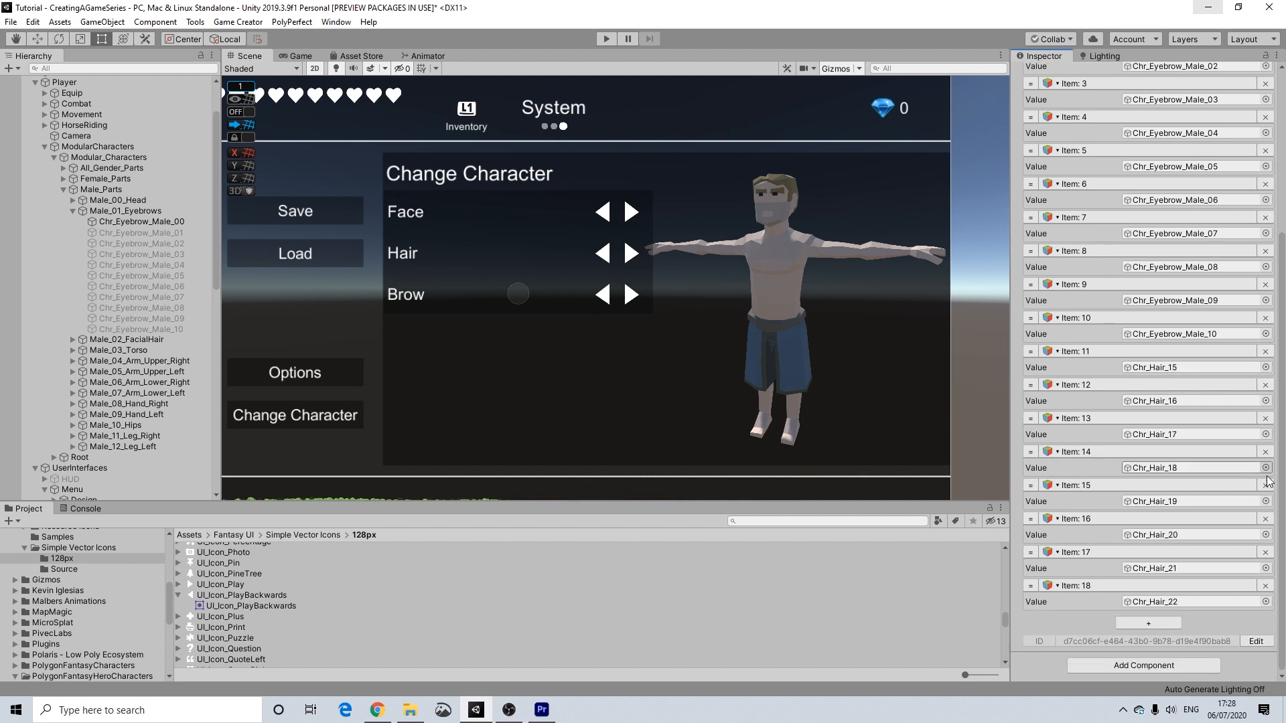
pyautogui.click(1265, 350)
pyautogui.click(1265, 385)
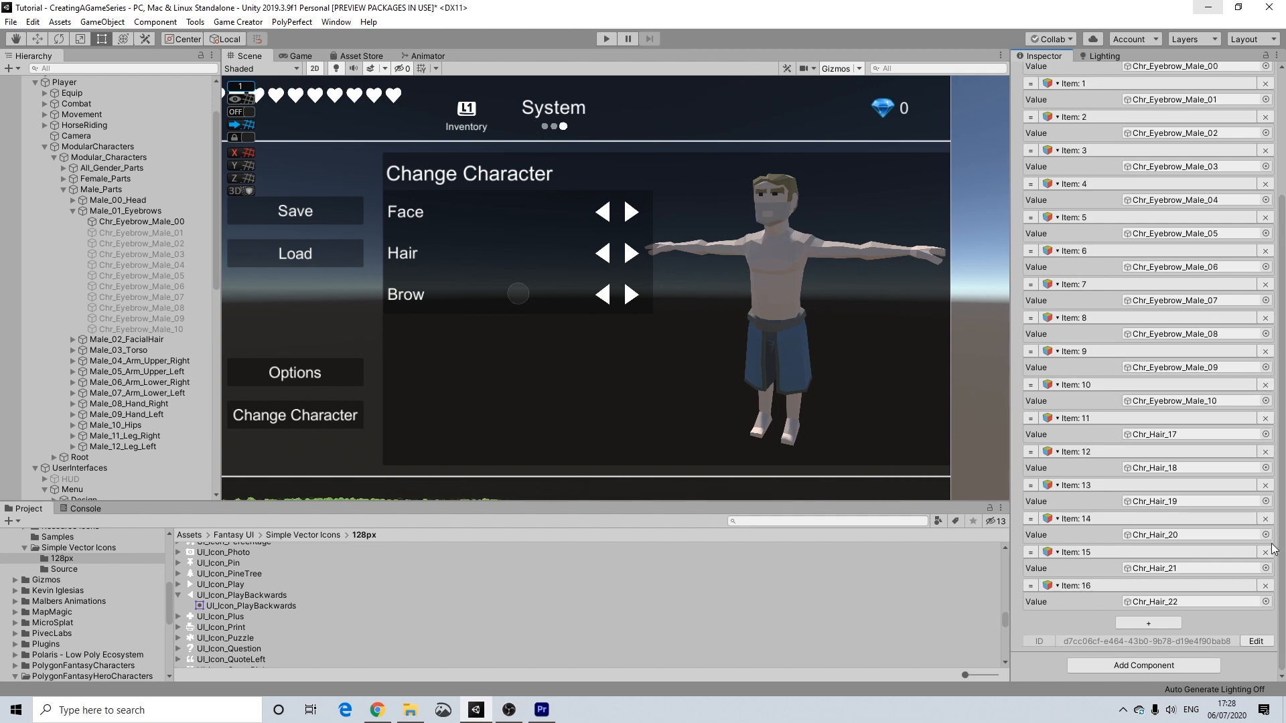
pyautogui.click(1265, 586)
pyautogui.click(1265, 587)
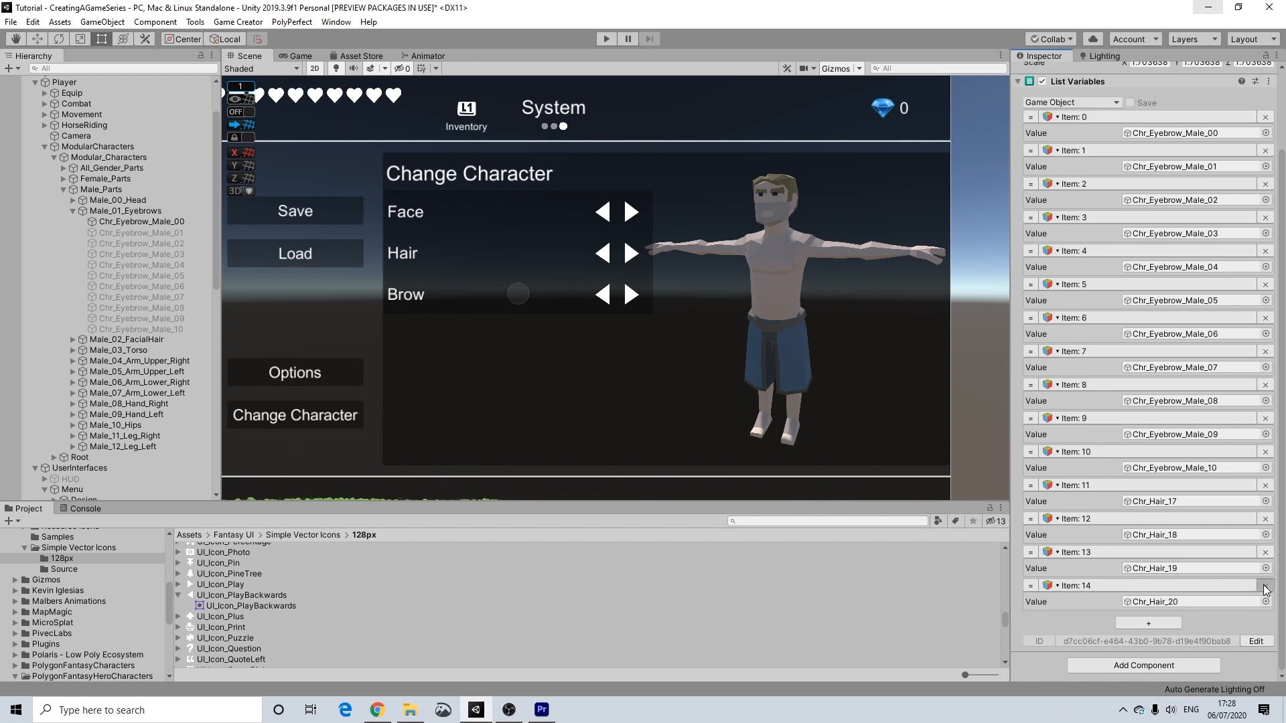
pyautogui.click(1265, 586)
pyautogui.click(1265, 586)
pyautogui.click(1265, 587)
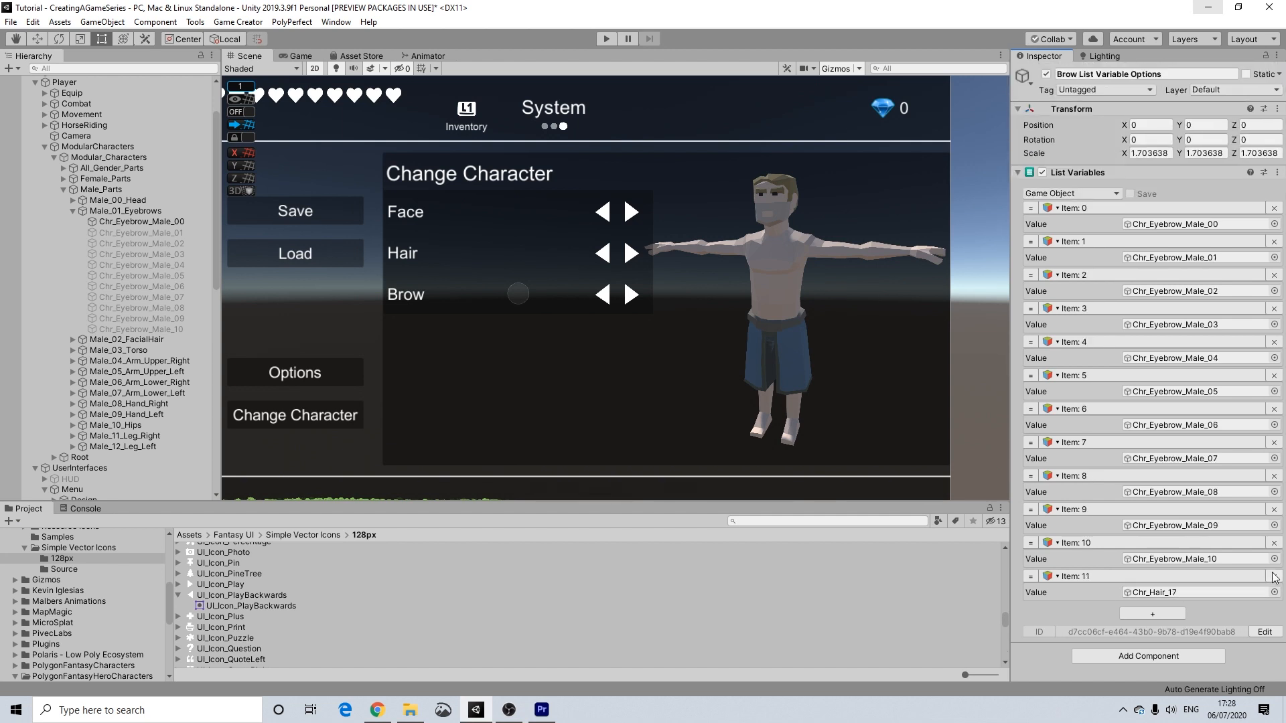
pyautogui.click(1273, 575)
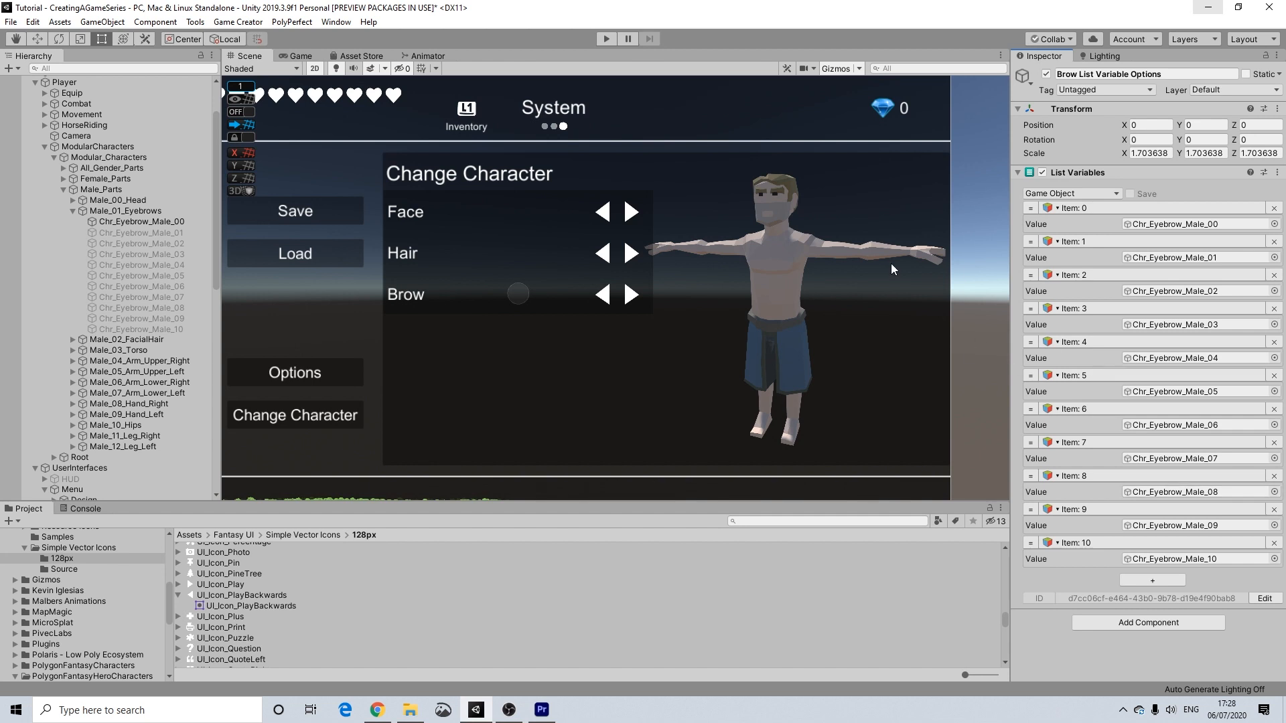
# Step: Relabel items 0 to 3 of Brow List Variable Text as Brow 00, Brow 01, Brow 02 and Brow 03
pyautogui.scroll(-9, 142, 385)
pyautogui.click(161, 481)
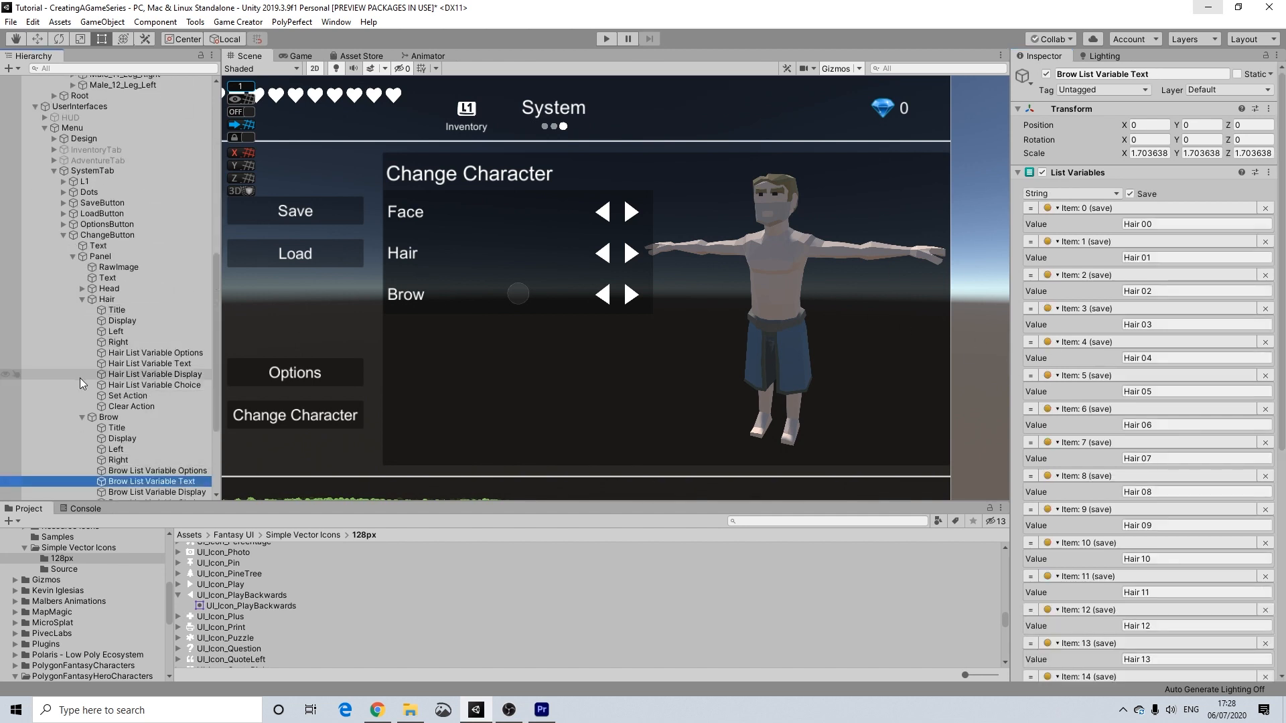
pyautogui.click(1142, 225)
pyautogui.click(1142, 225)
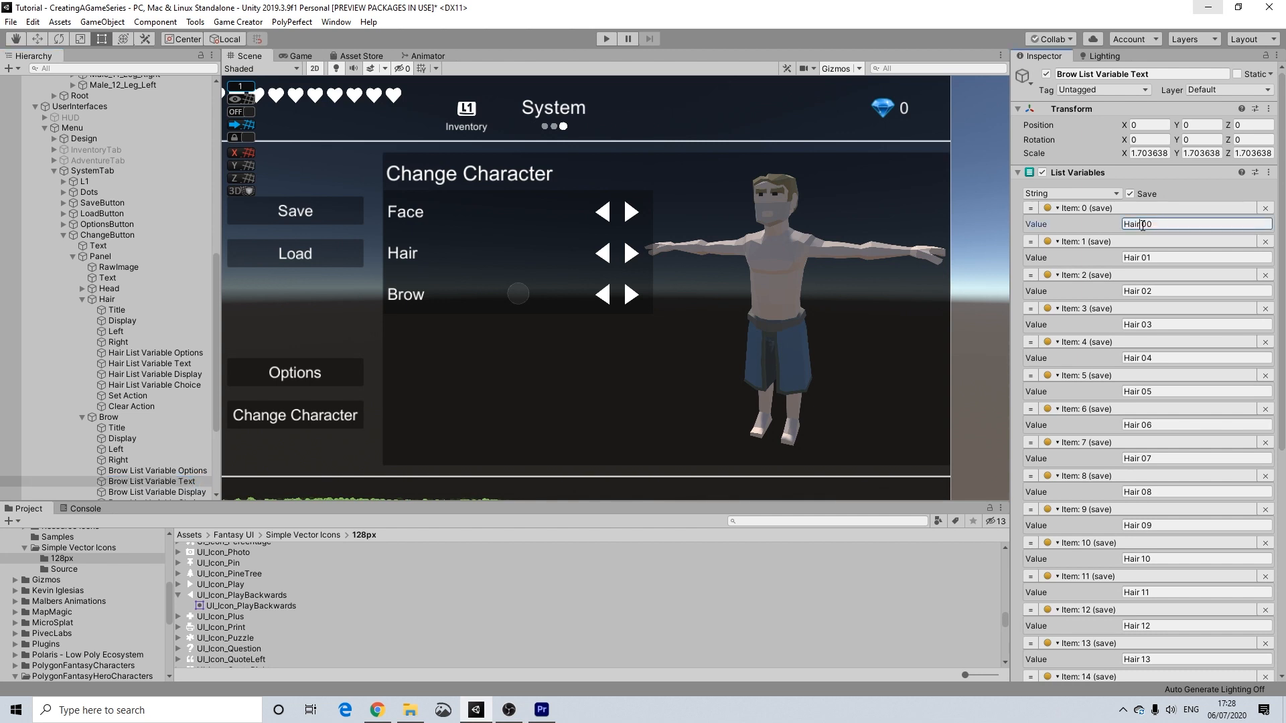
pyautogui.write('Brow')
pyautogui.click(1144, 257)
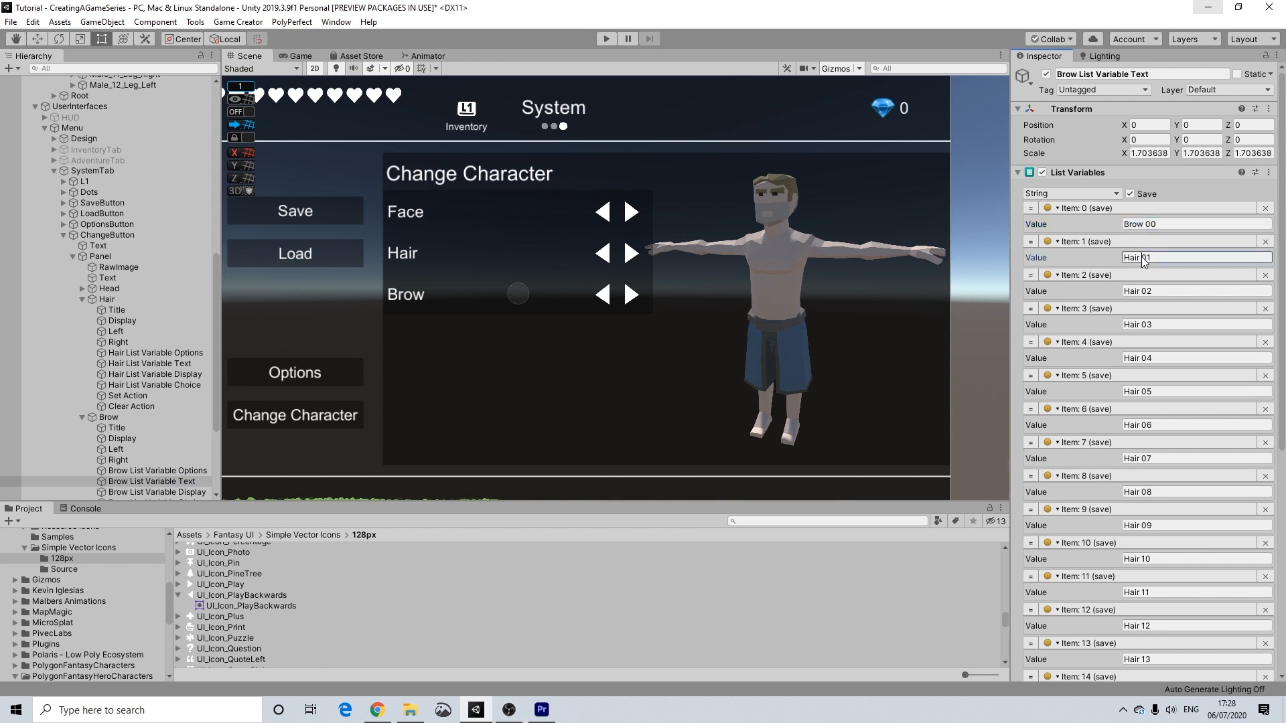
pyautogui.doubleClick(1141, 257)
pyautogui.write('Brow')
pyautogui.doubleClick(1141, 291)
pyautogui.write('Brow')
pyautogui.click(1141, 325)
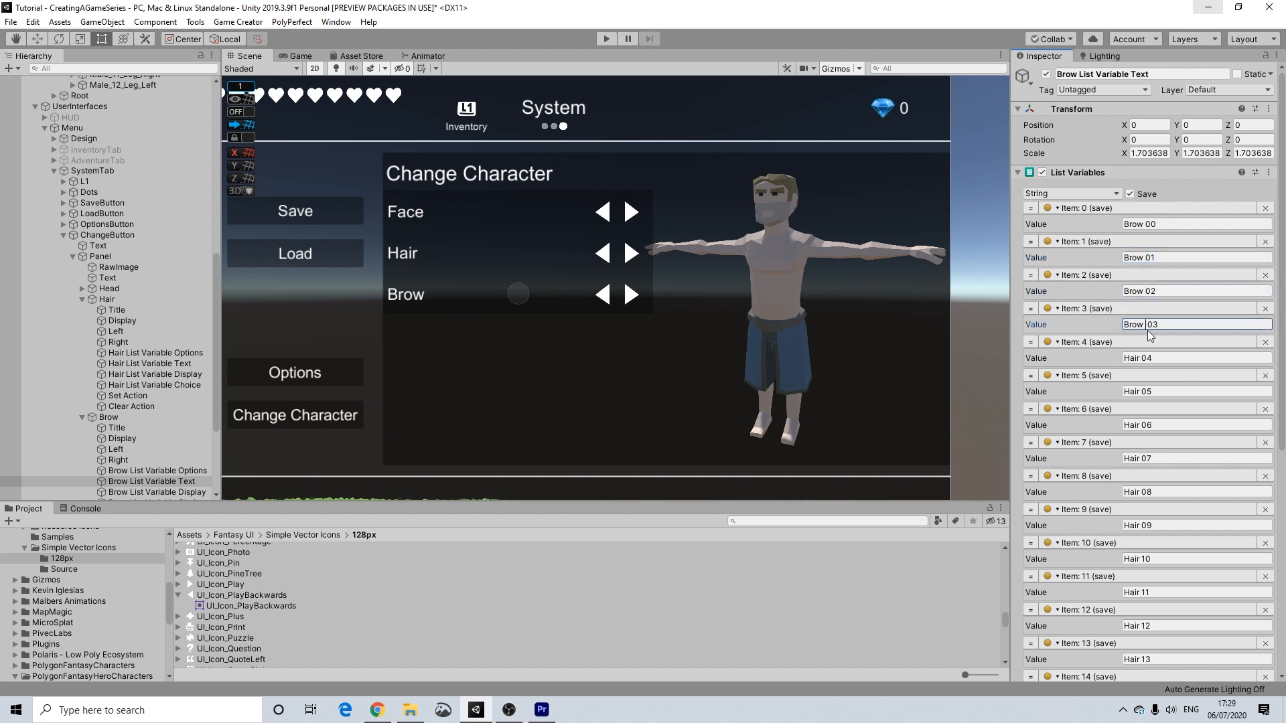
# Step: Relabel items 4 to 7 of Brow List Variable Text as Brow 04, Brow 05, Brow 06 and Brow 07
pyautogui.doubleClick(1141, 359)
pyautogui.write('Brow')
pyautogui.click(1142, 391)
pyautogui.write('Brow')
pyautogui.doubleClick(1133, 424)
pyautogui.write('Brow')
pyautogui.doubleClick(1136, 458)
pyautogui.write('Brow')
# Step: Relabel items 8 to 10 of Brow List Variable Text as Brow 08, Brow 09 and Brow 10
pyautogui.click(1131, 492)
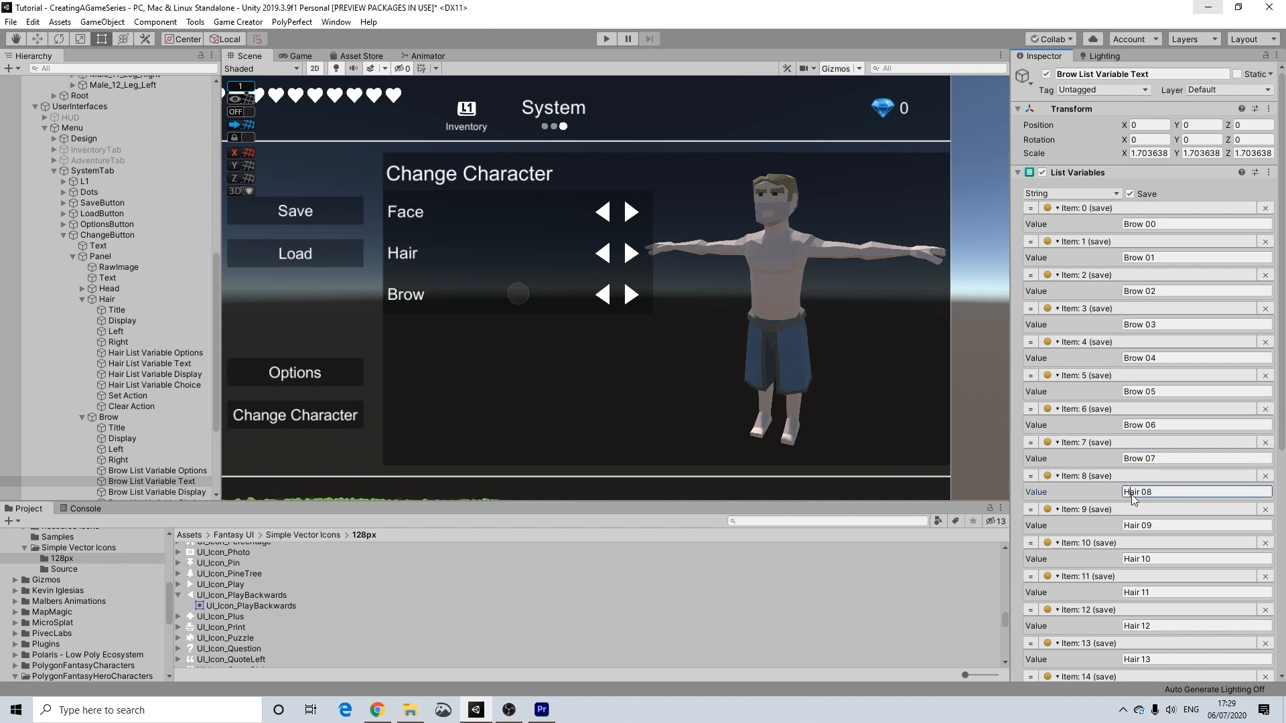
pyautogui.write('Brow')
pyautogui.doubleClick(1135, 525)
pyautogui.write('Brow')
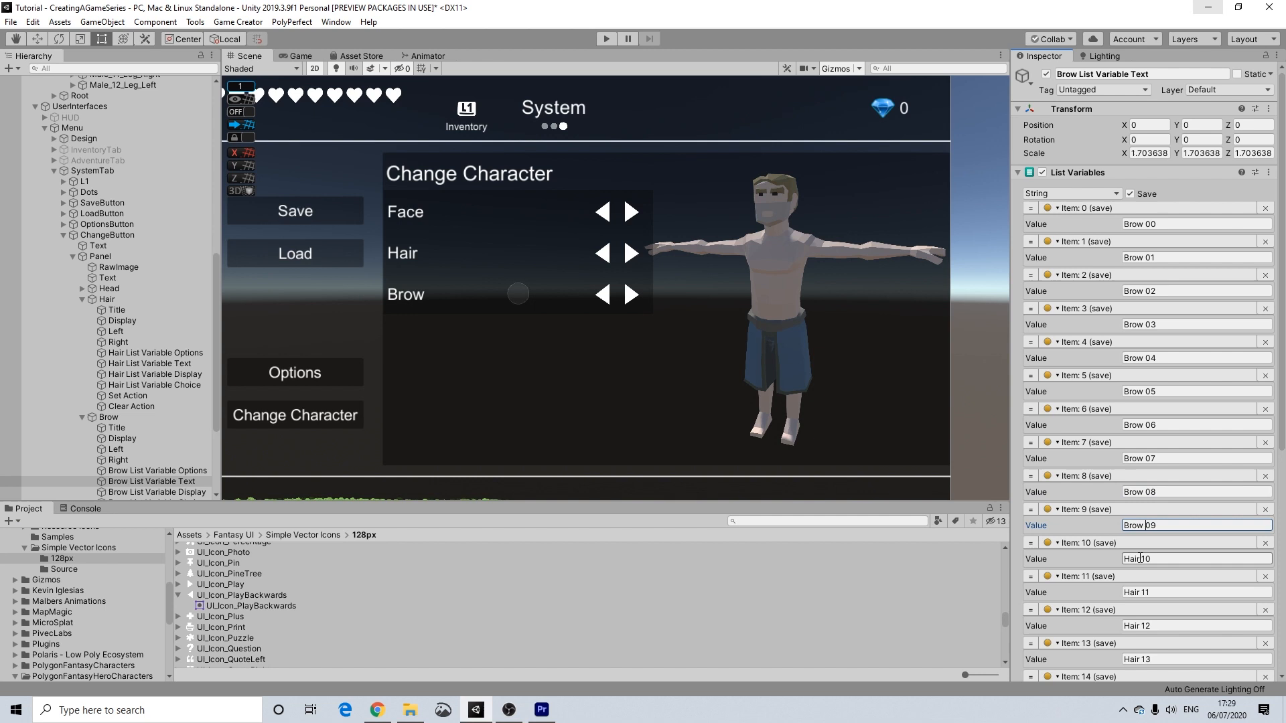
pyautogui.doubleClick(1139, 559)
# Step: Relabel items 11 to 13 of Brow List Variable Text as Brow 11, Brow 12 and Brow 13
pyautogui.doubleClick(1137, 592)
pyautogui.write('Brow')
pyautogui.doubleClick(1129, 626)
pyautogui.write('Brow')
pyautogui.doubleClick(1139, 659)
pyautogui.write('Brow')
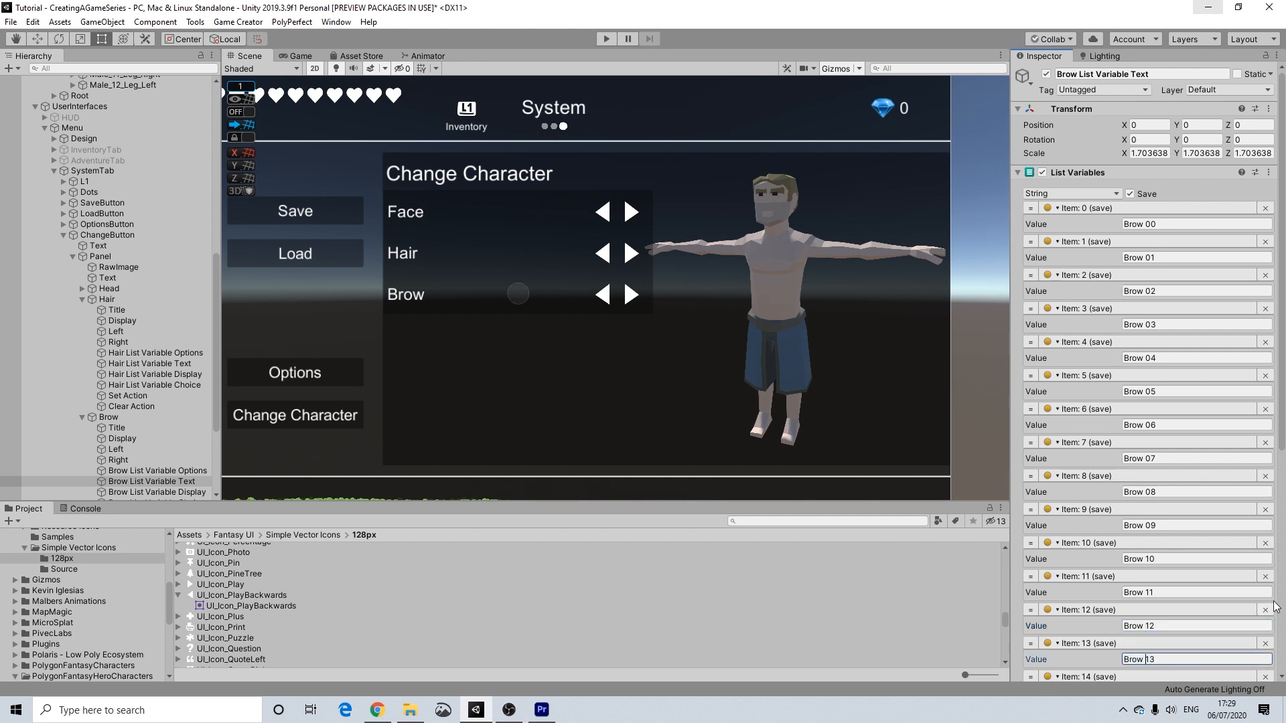
# Step: Delete all surplus items from item 11 onward in Brow List Variable Text
pyautogui.scroll(-8, 1263, 617)
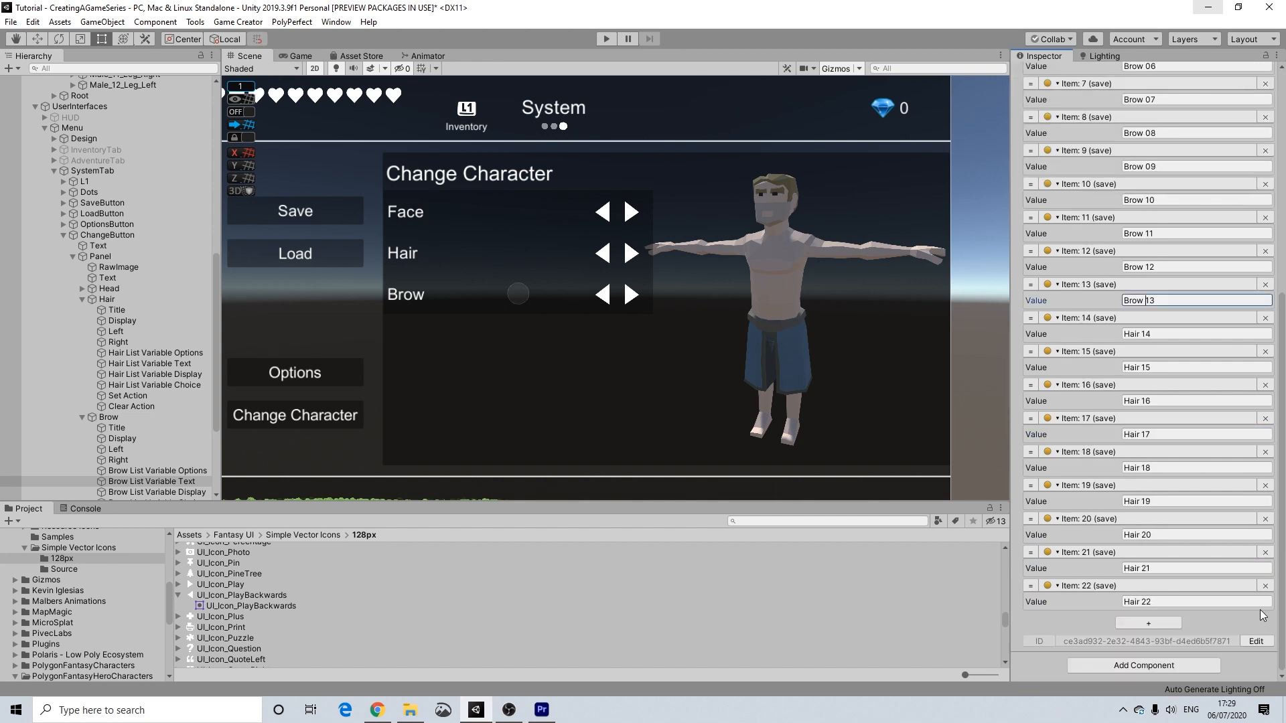
pyautogui.scroll(4, 1270, 594)
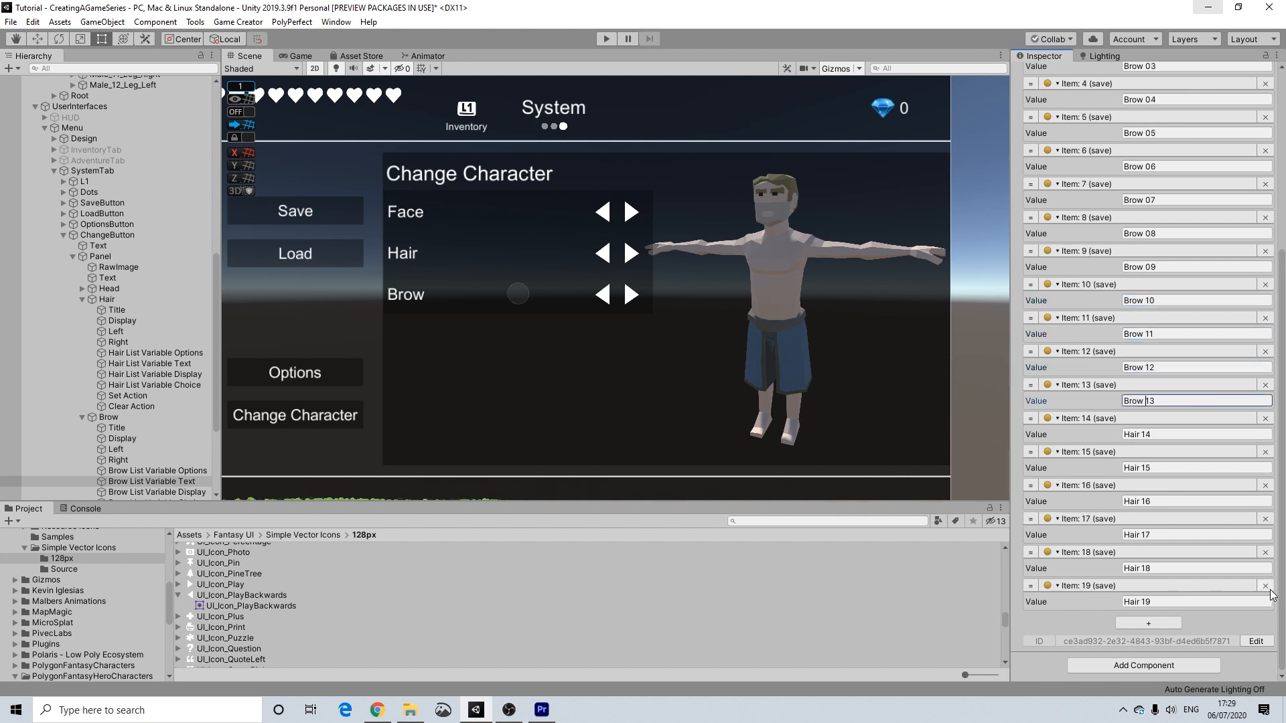
pyautogui.click(1268, 588)
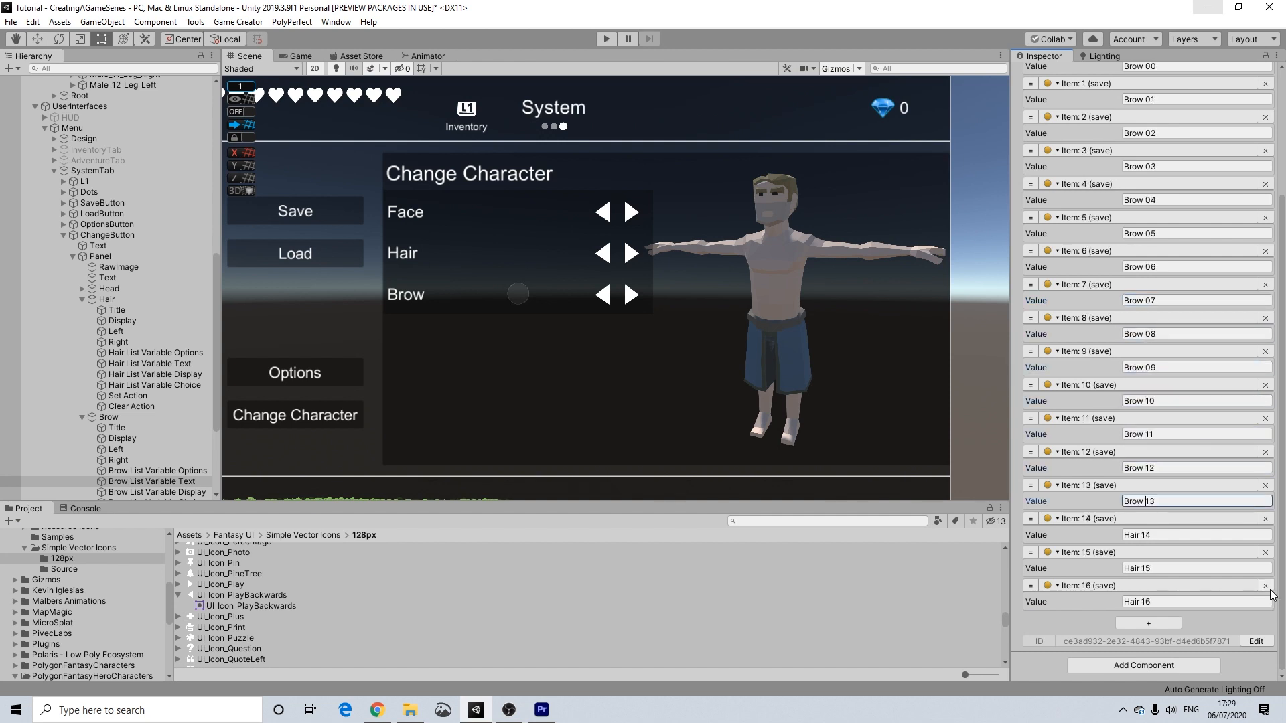
pyautogui.click(1268, 588)
pyautogui.click(1268, 588)
pyautogui.click(1267, 588)
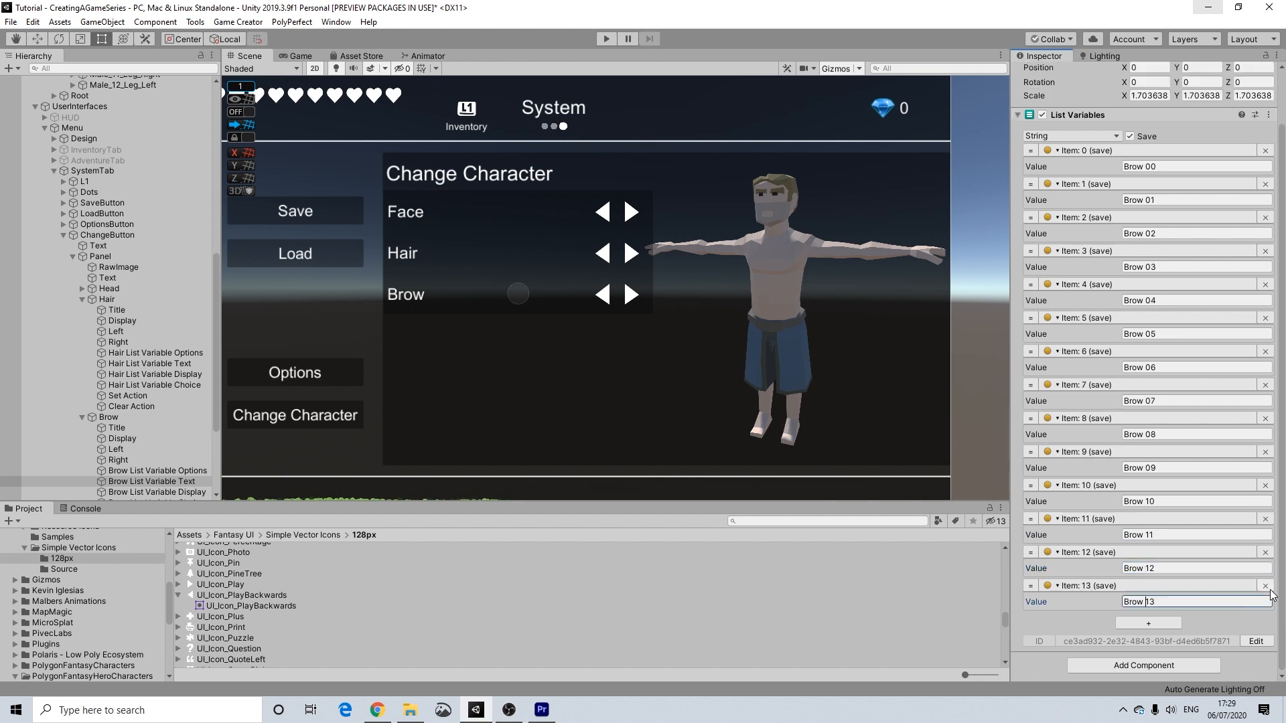
pyautogui.click(1268, 588)
pyautogui.click(1266, 587)
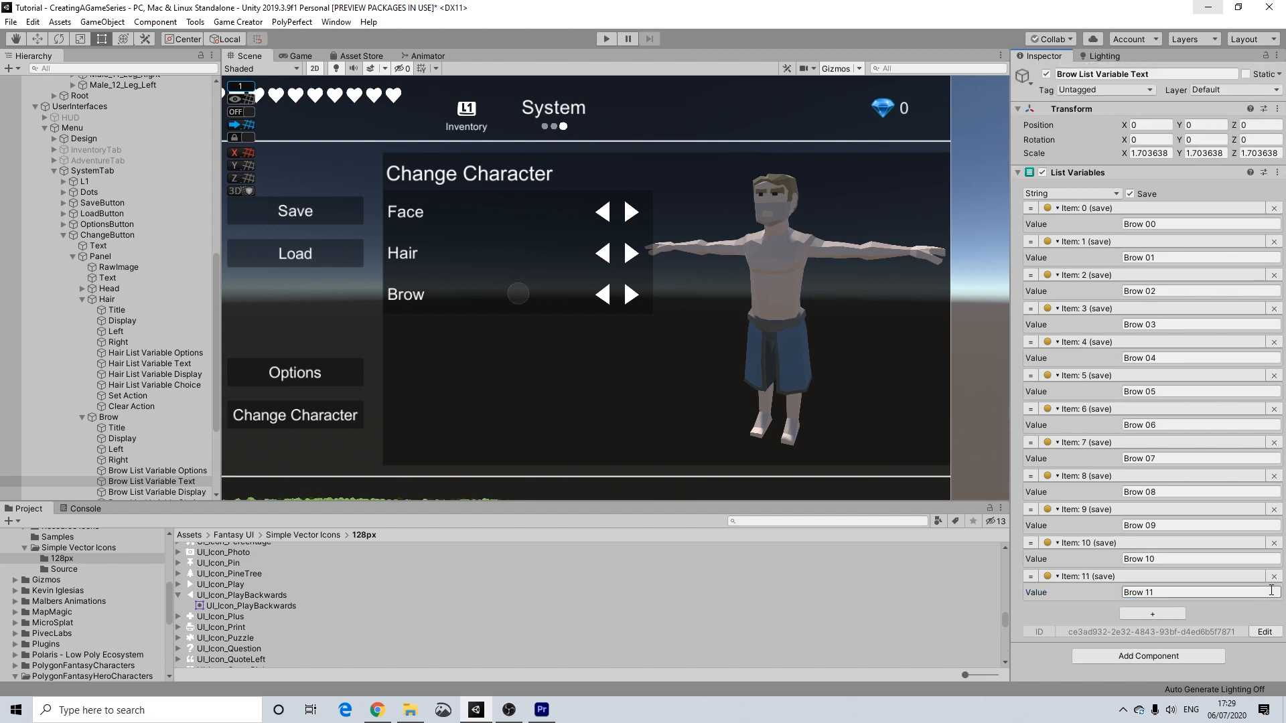
pyautogui.click(1273, 577)
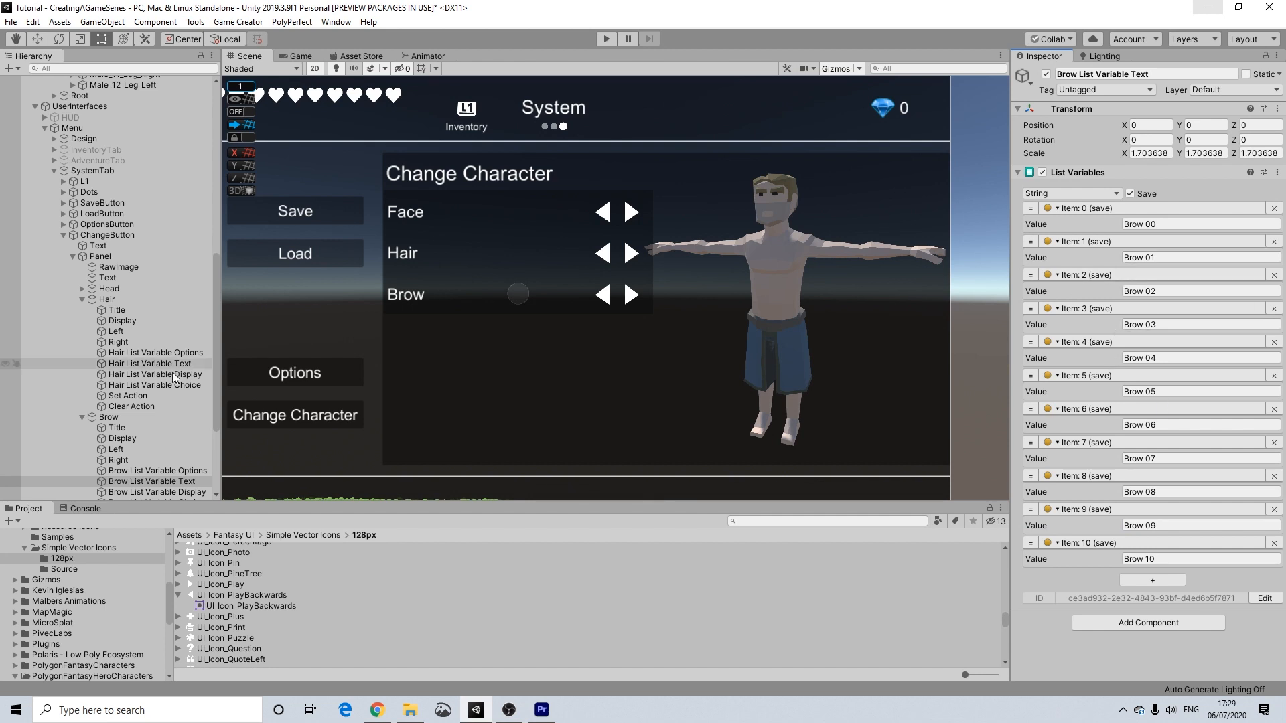
# Step: Set item 0 of Brow List Variable Display to Brow 00
pyautogui.scroll(-3, 191, 460)
pyautogui.click(192, 454)
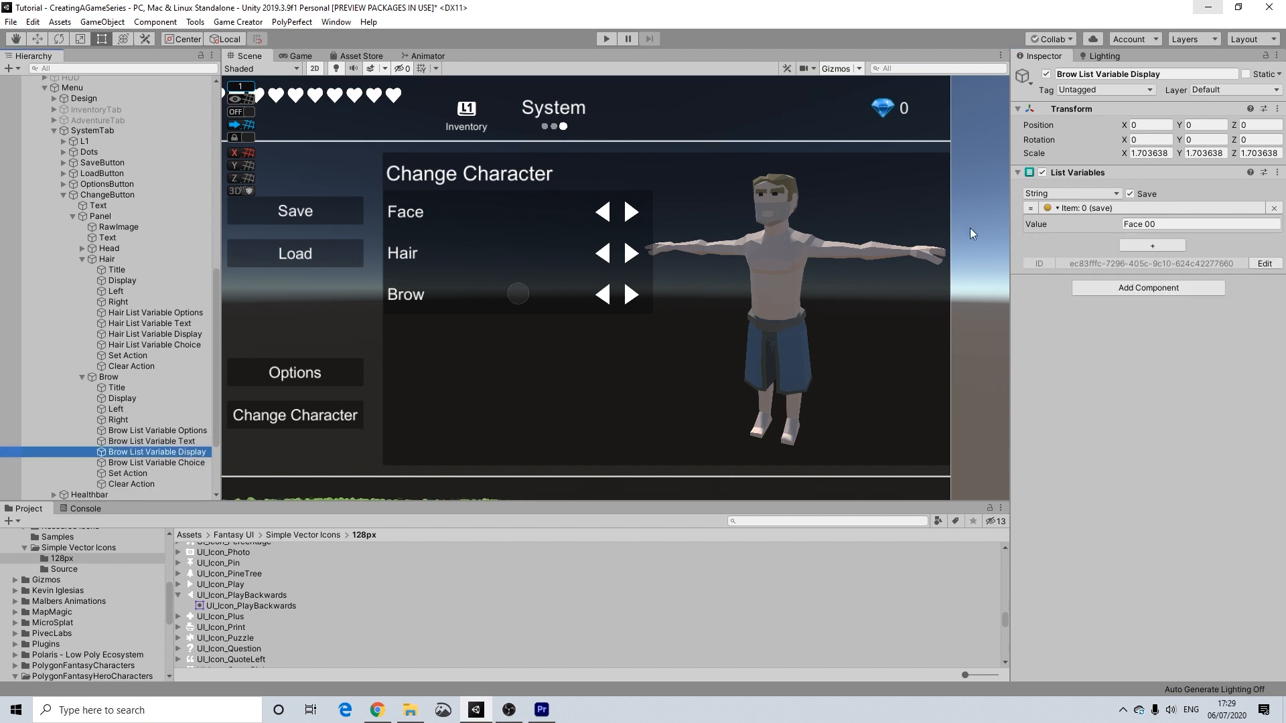
pyautogui.moveTo(1144, 223); pyautogui.dragTo(1108, 231)
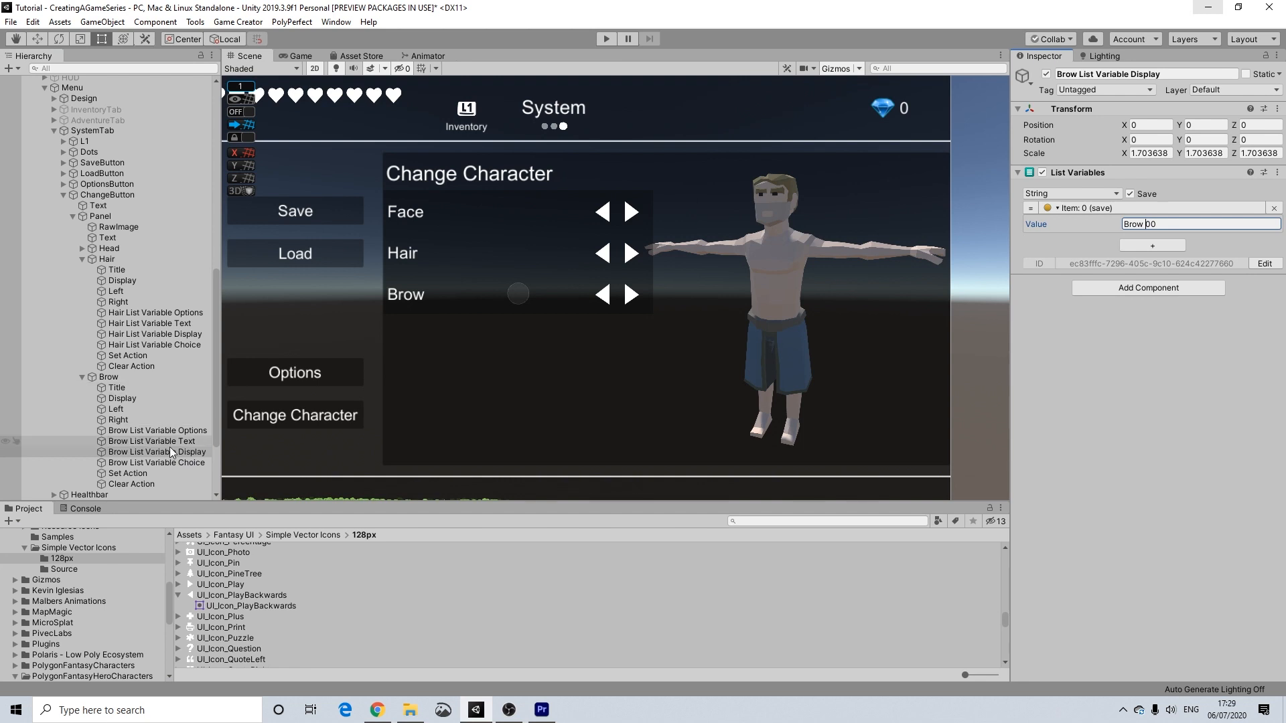
# Step: Assign Chr_Eyebrow_Male_00 to item 0 of Brow List Variable Choice
pyautogui.click(190, 462)
pyautogui.scroll(20, 135, 258)
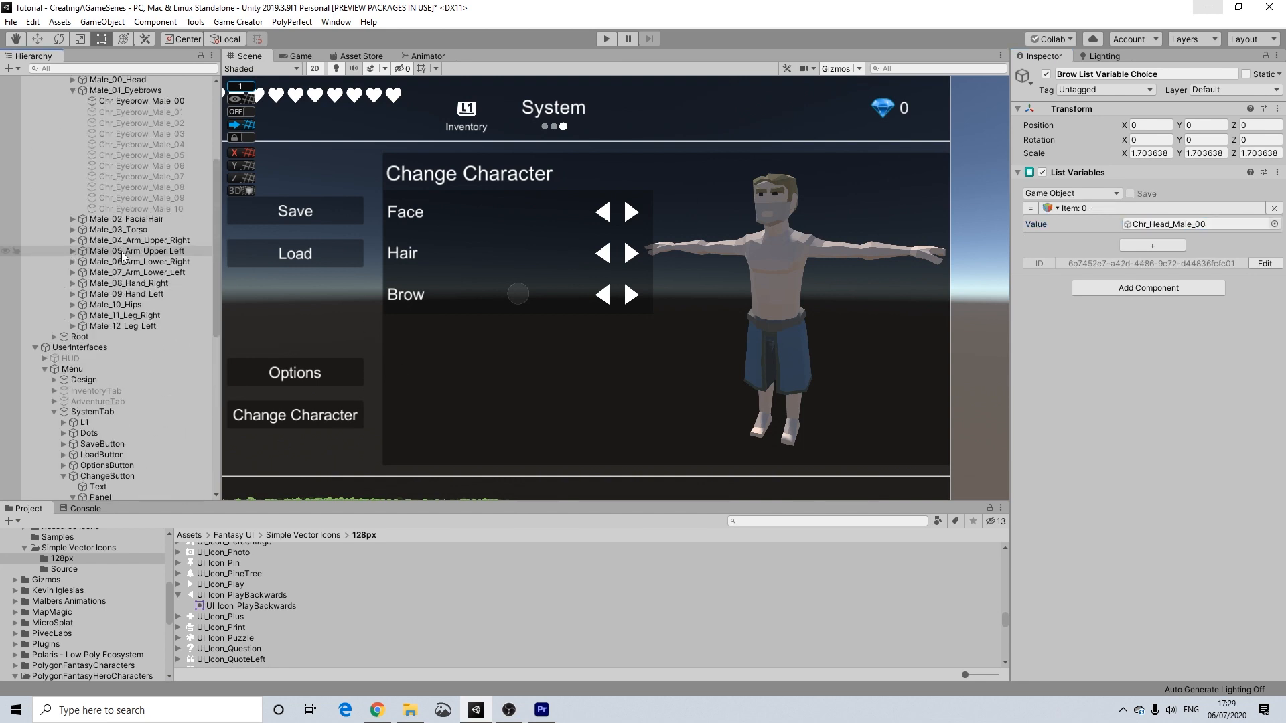
pyautogui.moveTo(157, 183); pyautogui.dragTo(1178, 225)
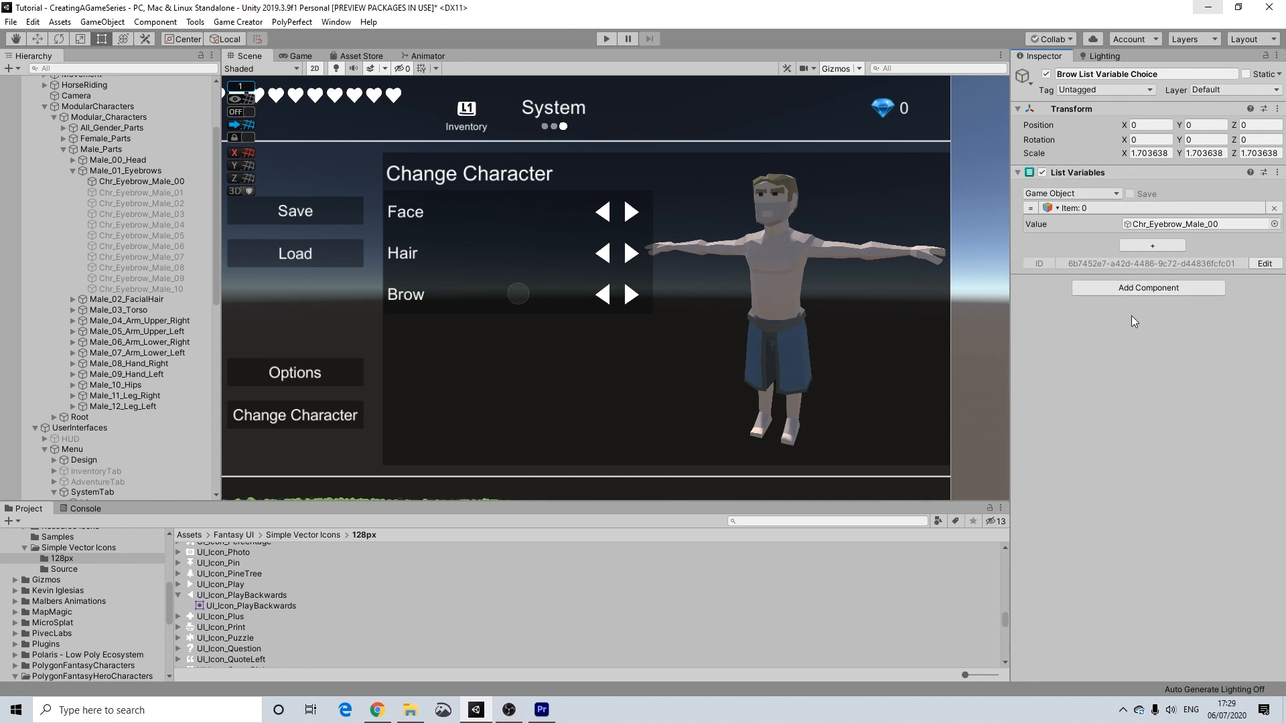
# Step: Review the variable and action references on the Display, Left and Right objects of the Brow selector
pyautogui.scroll(-20, 88, 239)
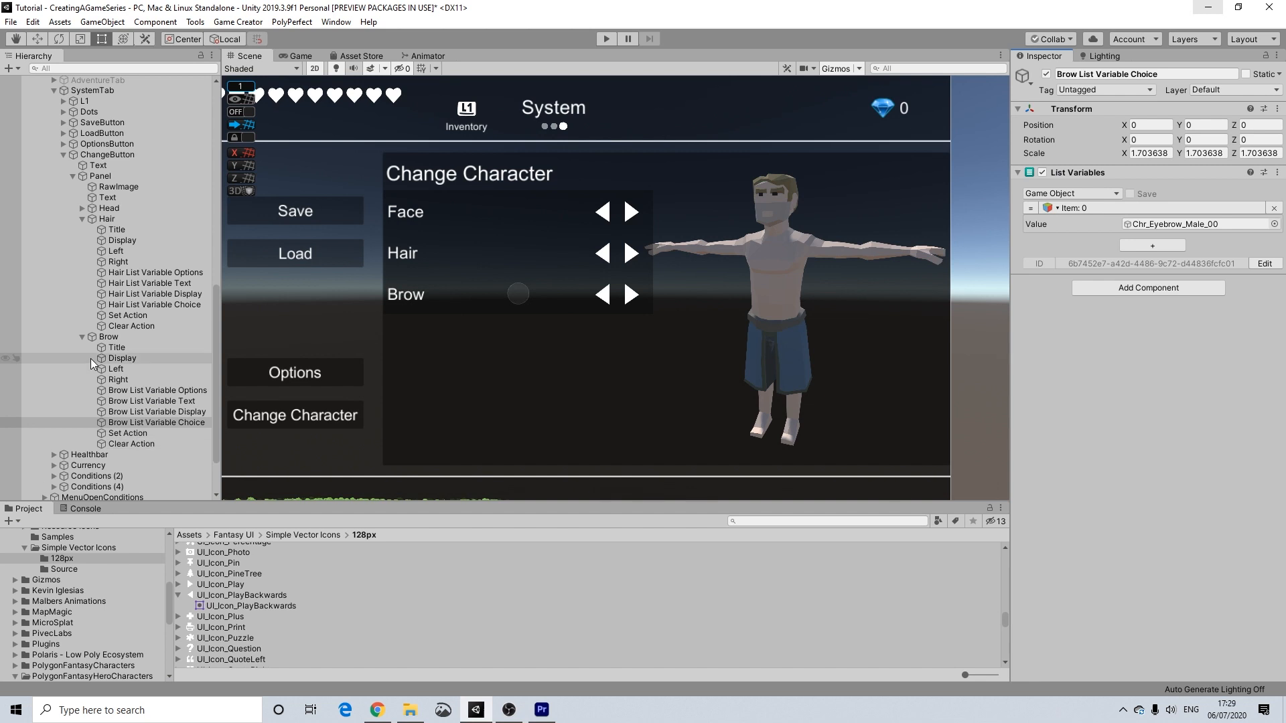
pyautogui.click(119, 359)
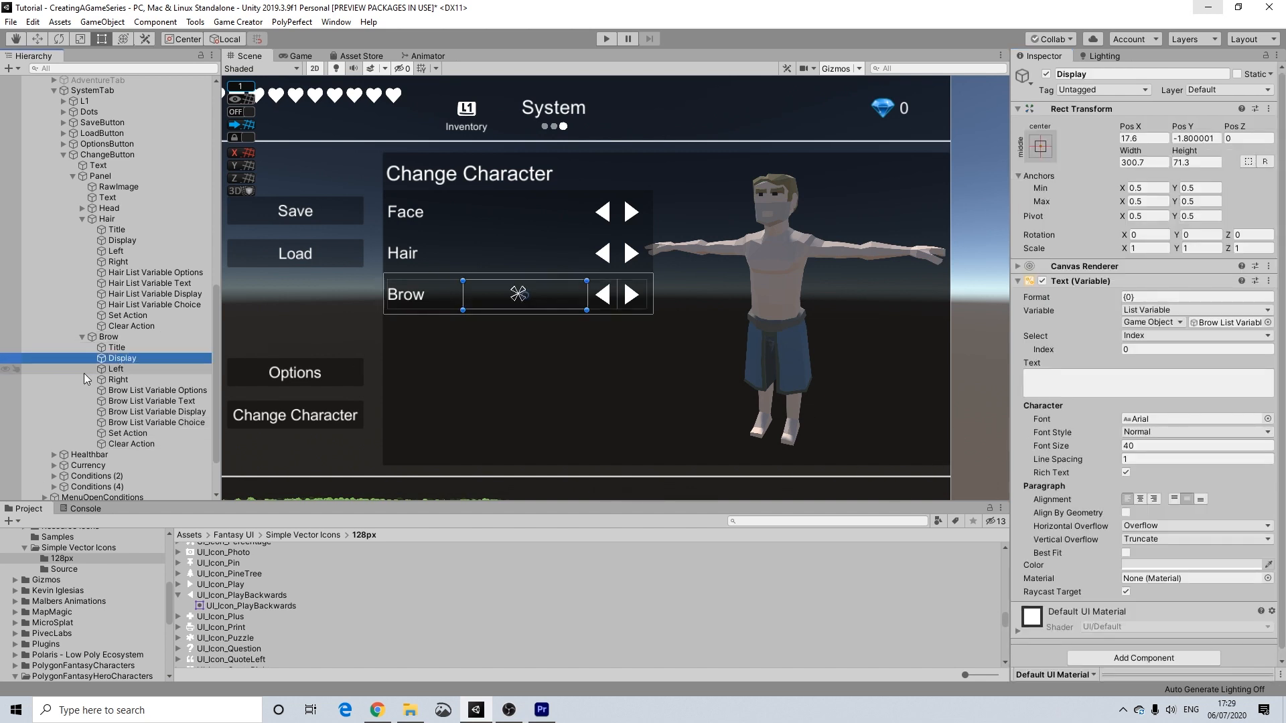
pyautogui.click(116, 369)
pyautogui.click(117, 380)
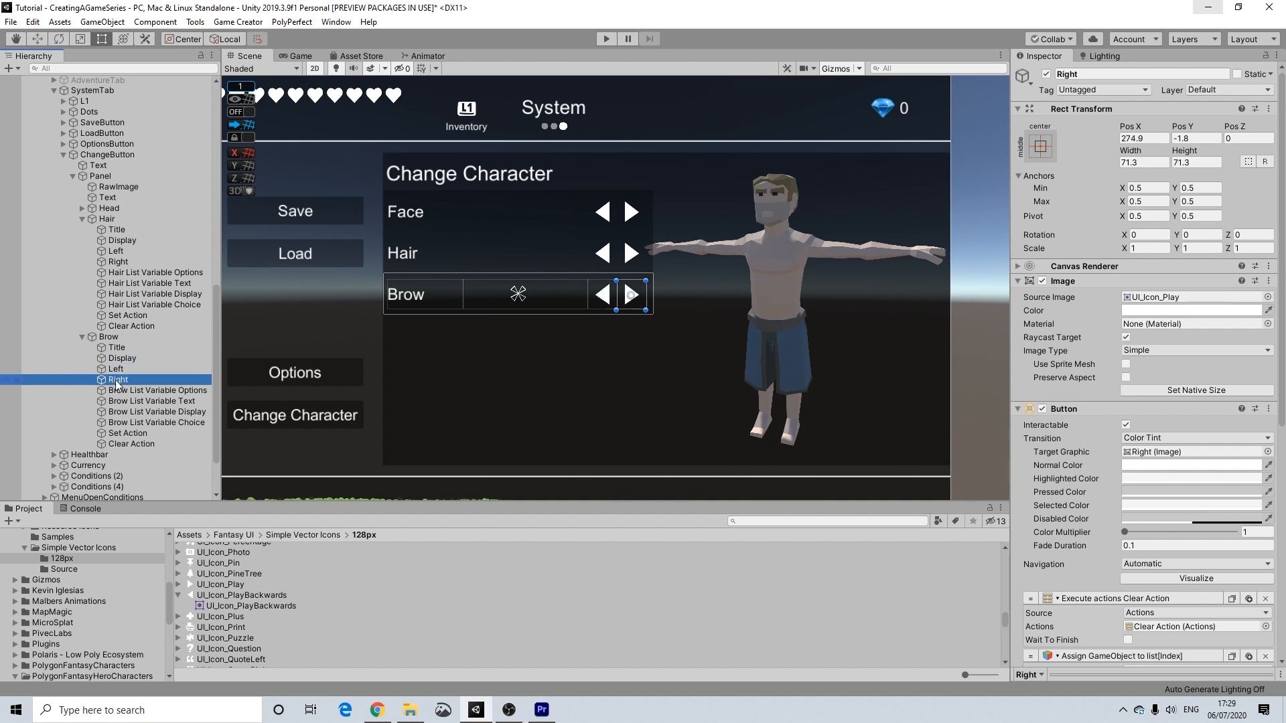
pyautogui.scroll(-5, 1054, 392)
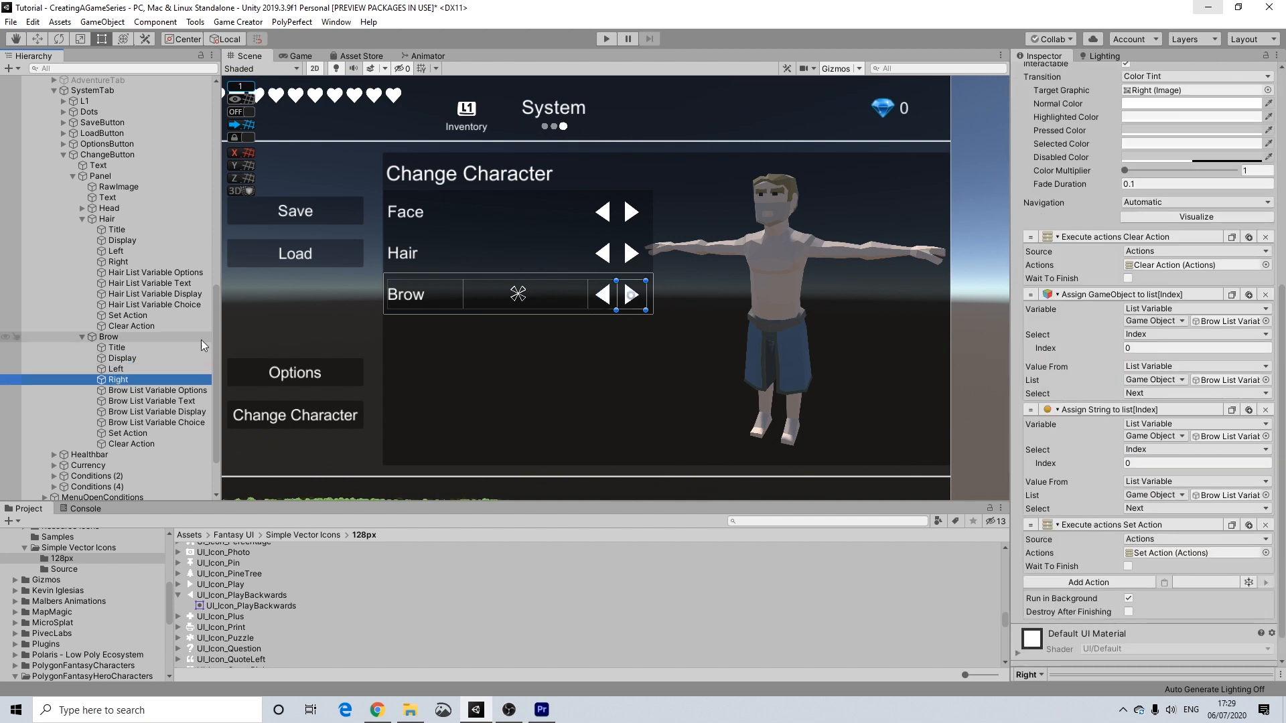
pyautogui.click(112, 338)
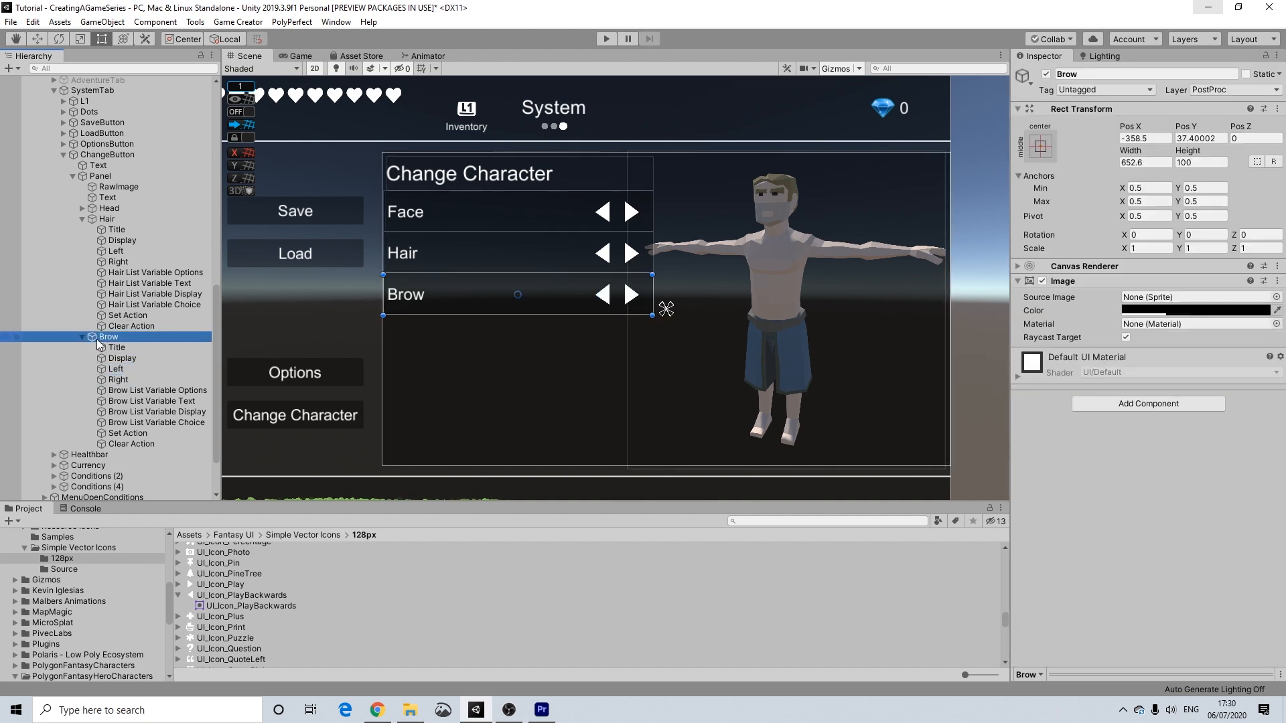
# Step: Collapse the Male_01_Eyebrows group and expand Male_02_FacialHair under Male_Parts
pyautogui.scroll(15, 118, 331)
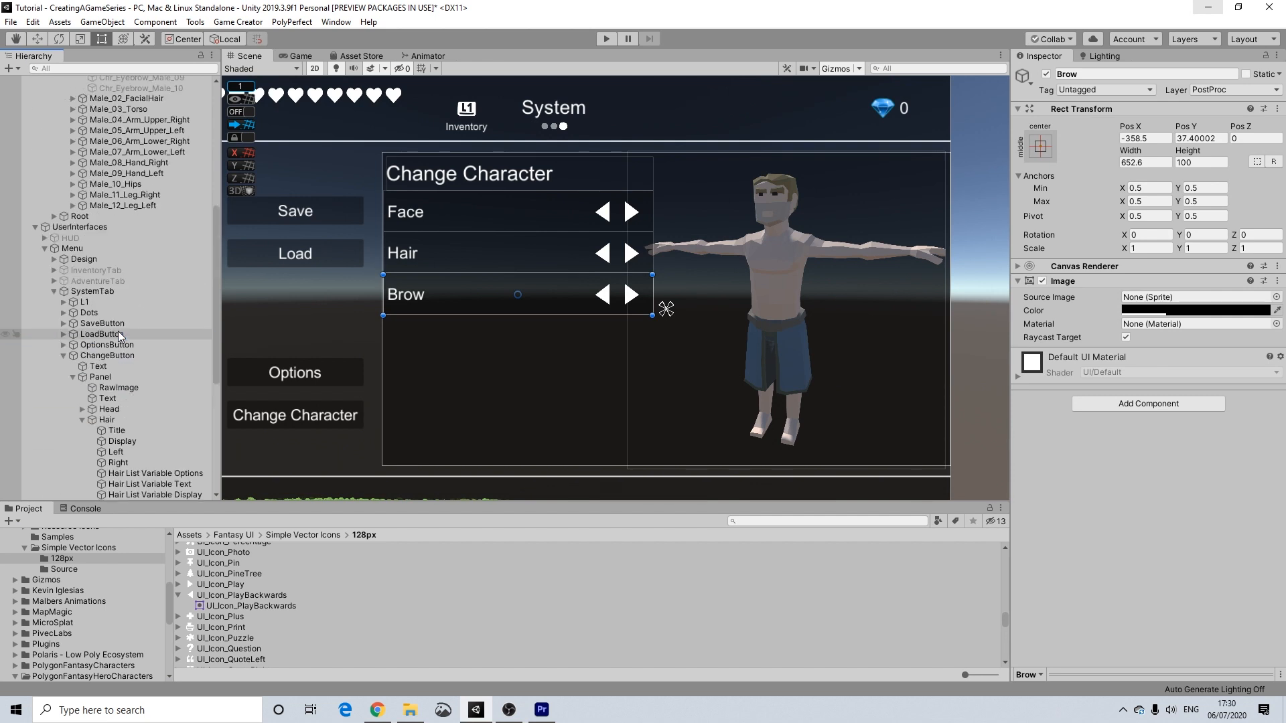
pyautogui.click(72, 253)
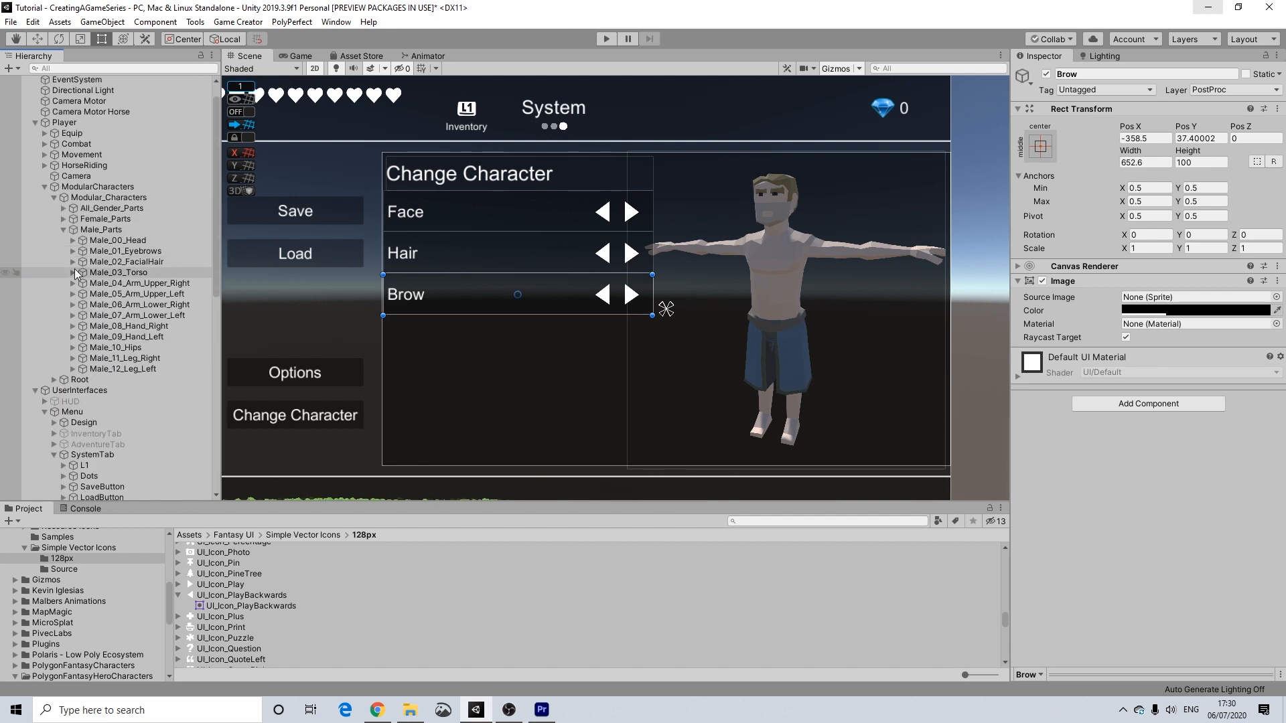
pyautogui.click(73, 262)
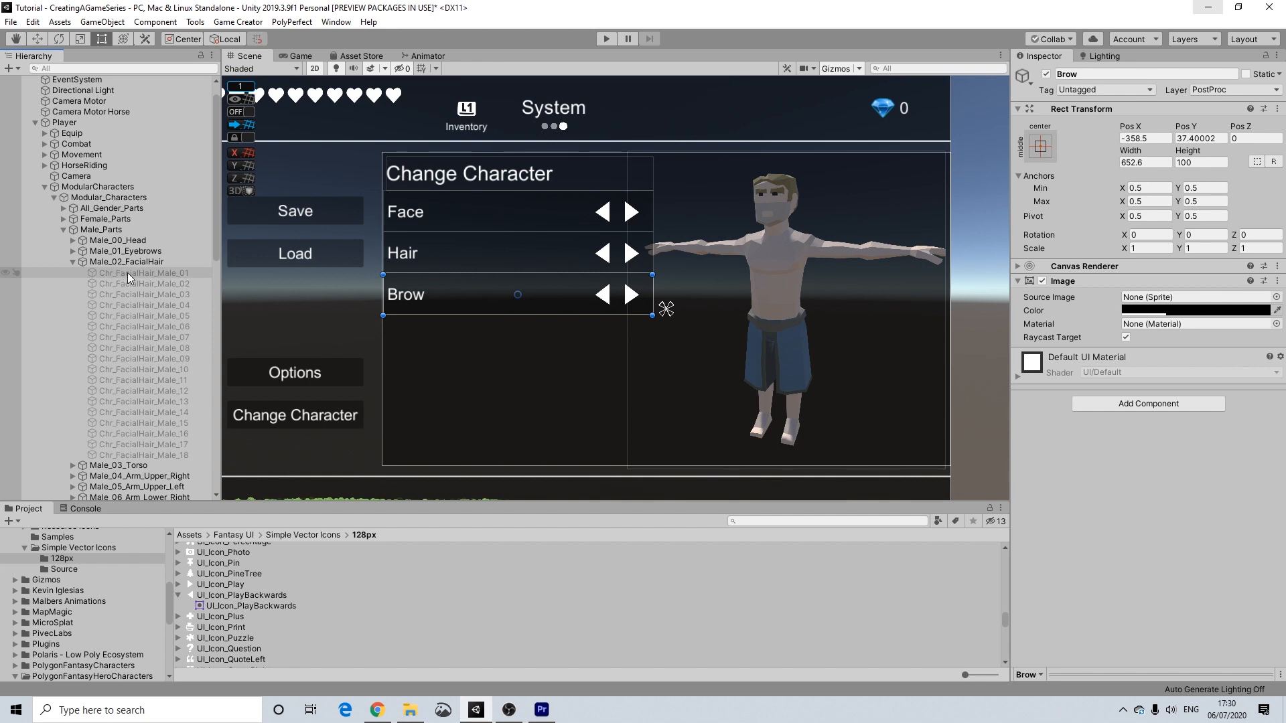
pyautogui.scroll(-8, 136, 349)
pyautogui.scroll(5, 136, 371)
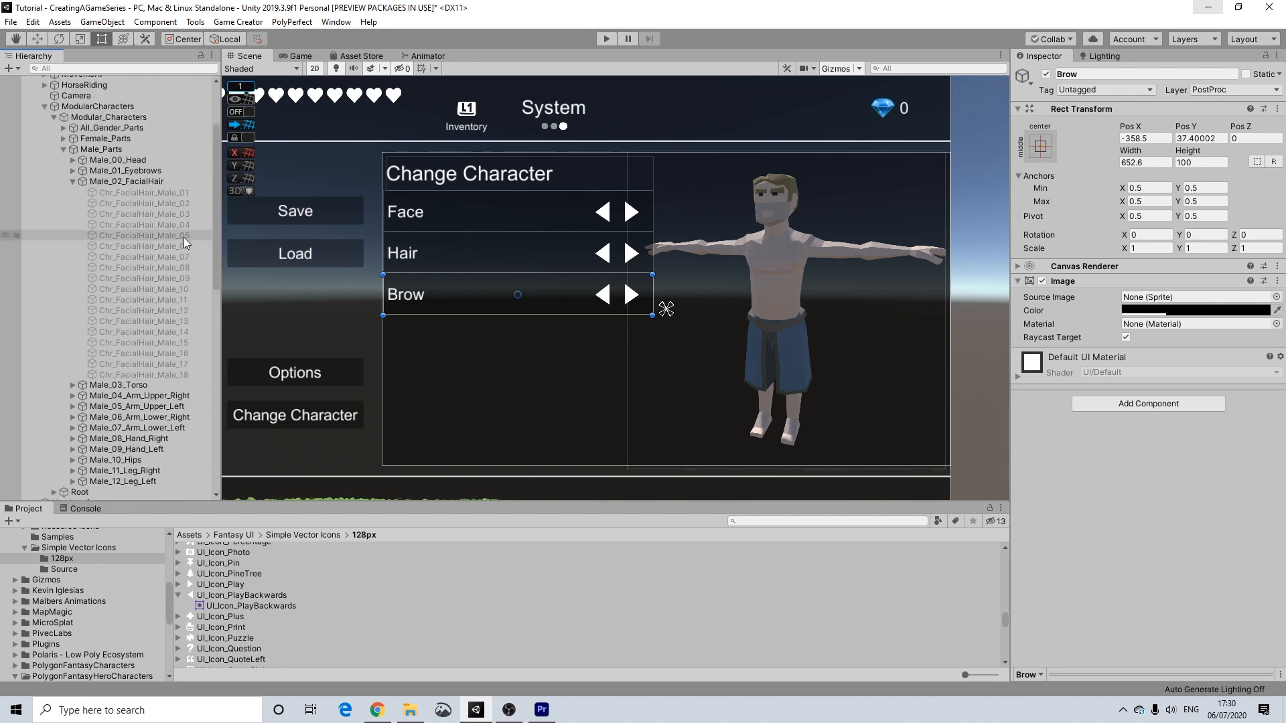
# Step: Preview Chr_FacialHair_Male_01 on the character by activating it briefly and deactivating it again
pyautogui.click(165, 193)
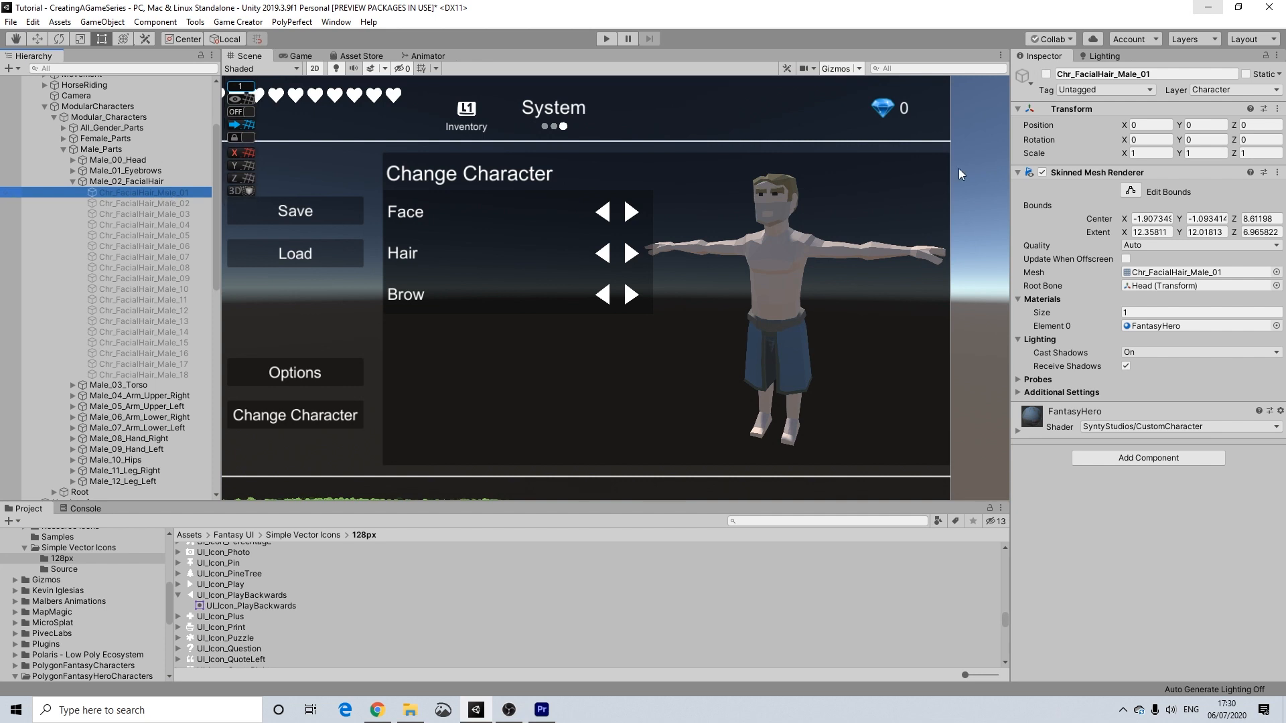
pyautogui.click(1050, 74)
pyautogui.click(1049, 74)
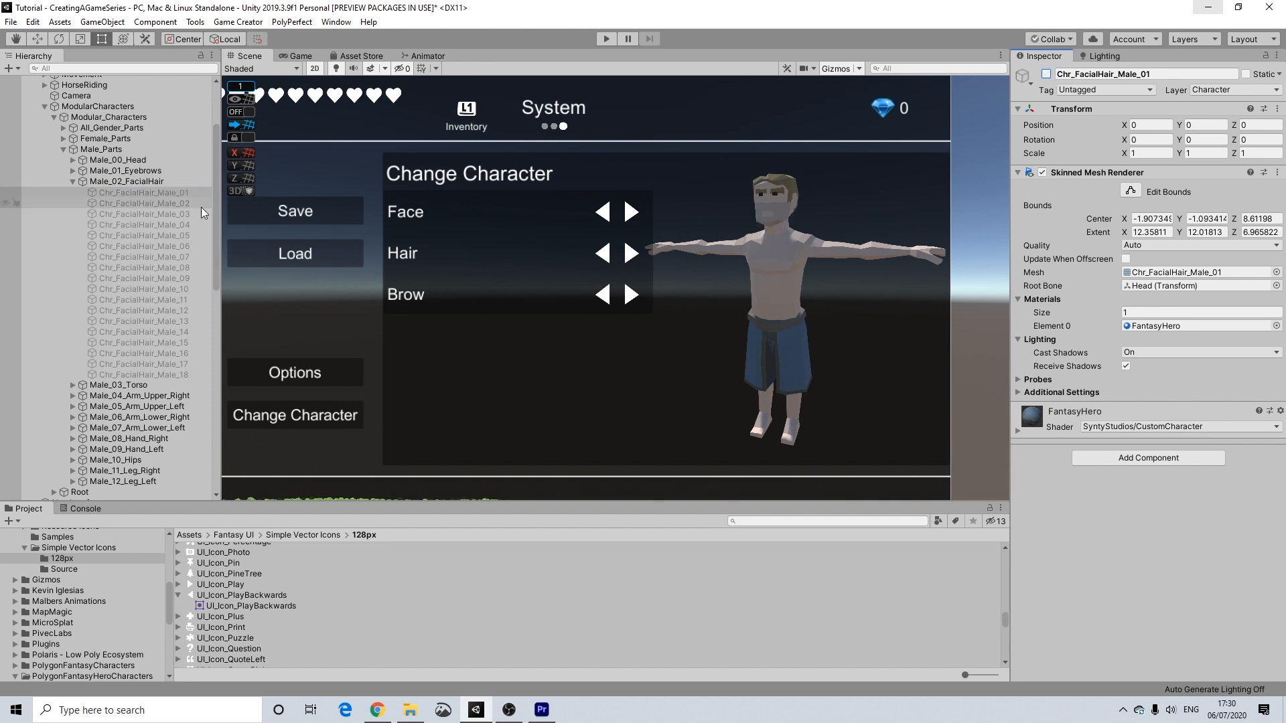
# Step: Duplicate Chr_FacialHair_Male_01, place the copy first in Male_02_FacialHair and rename it Chr_FacialHair_Male_00
pyautogui.click(175, 192)
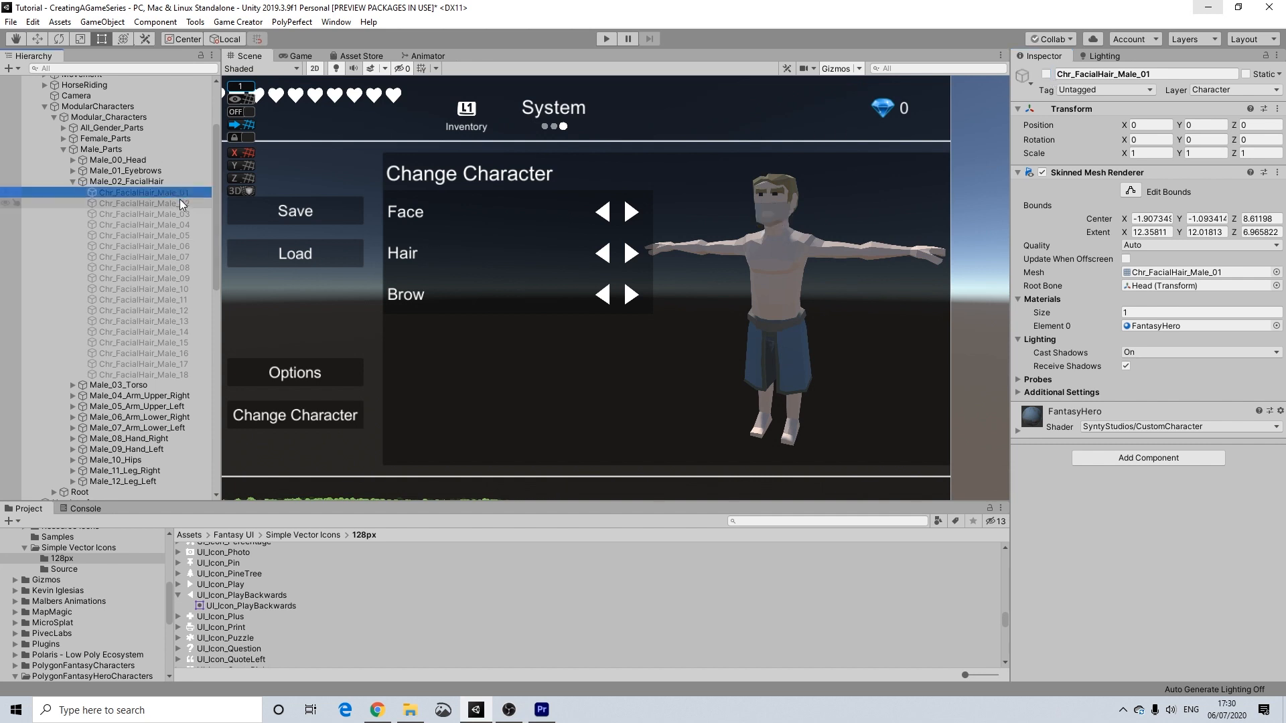
pyautogui.hotkey('ctrl', 'd')
pyautogui.moveTo(157, 385); pyautogui.dragTo(167, 188)
pyautogui.rightClick(183, 192)
pyautogui.click(213, 237)
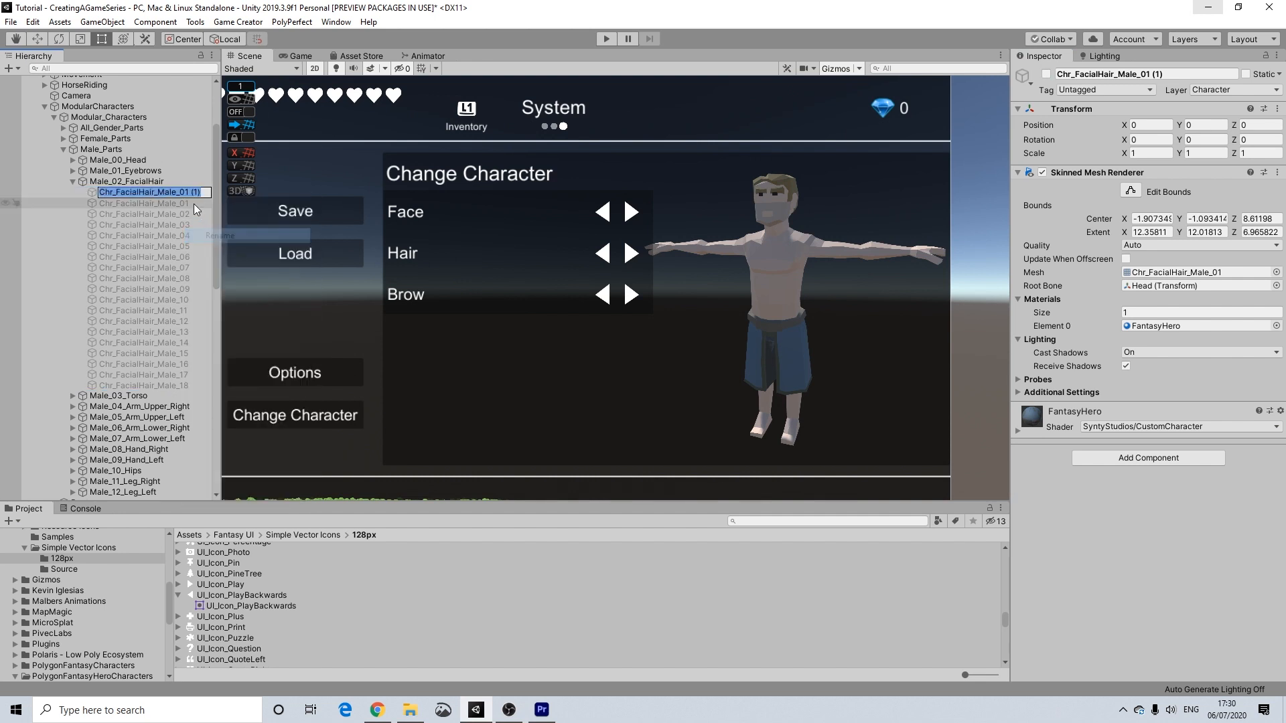
pyautogui.write('0')
pyautogui.press('Return')
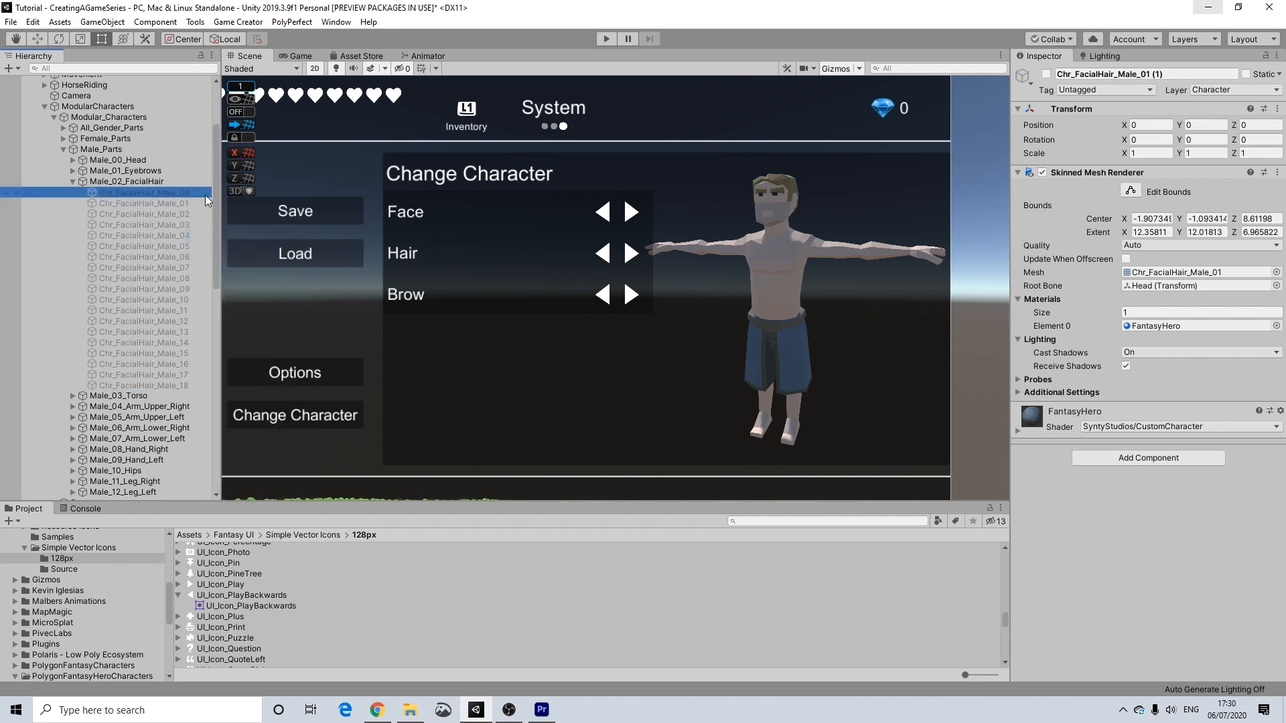
# Step: Remove the Skinned Mesh Renderer component from Chr_FacialHair_Male_00 and activate the object
pyautogui.click(1276, 173)
pyautogui.click(1210, 208)
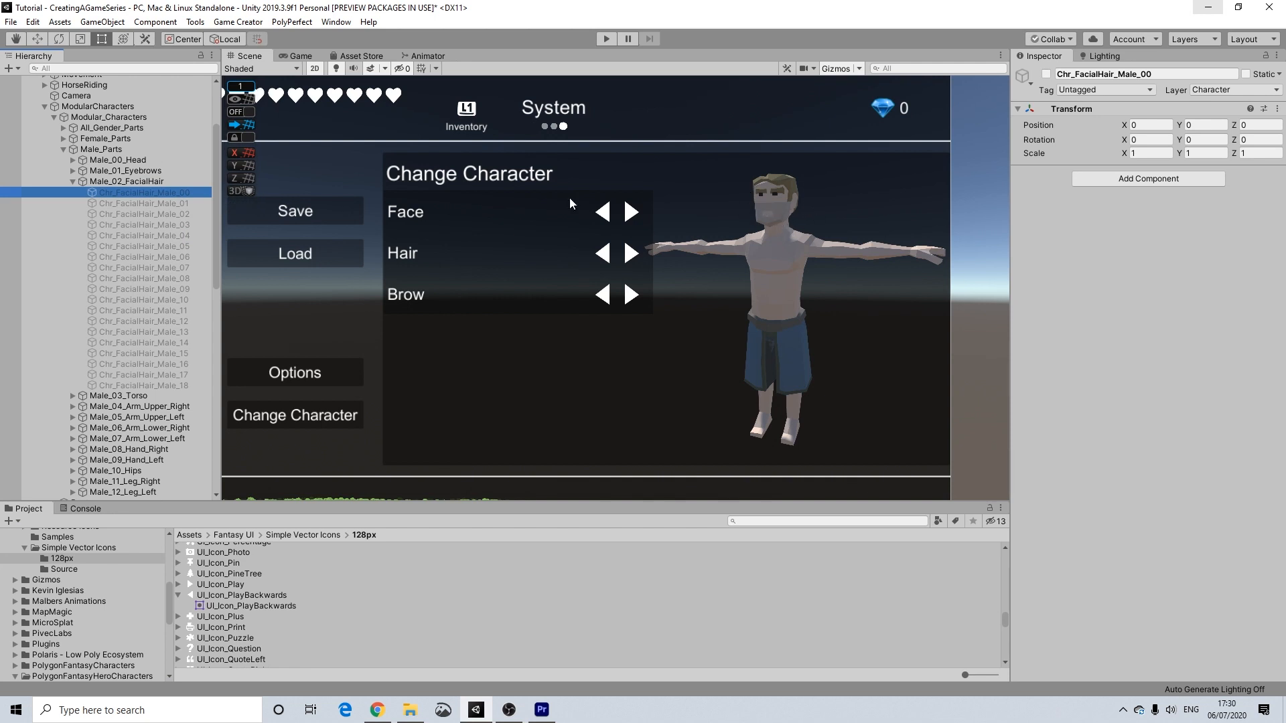
pyautogui.click(1046, 74)
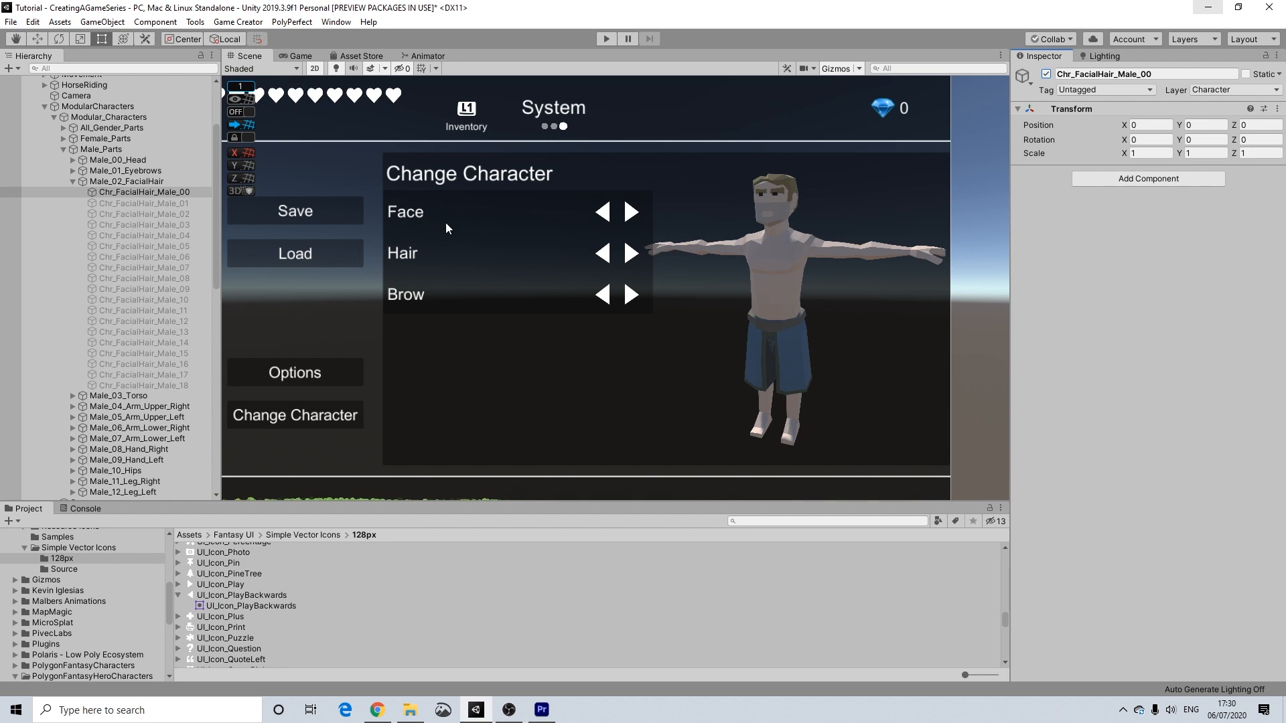
pyautogui.scroll(-5, 150, 292)
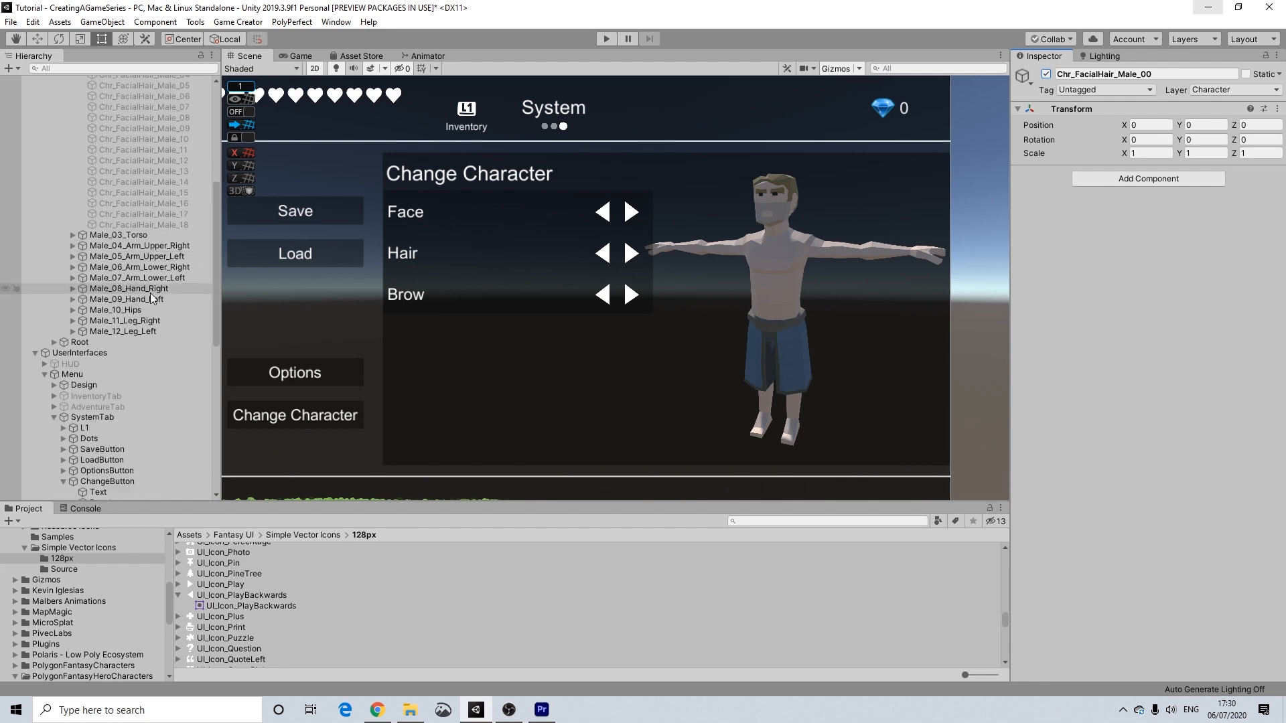
pyautogui.scroll(3, 150, 292)
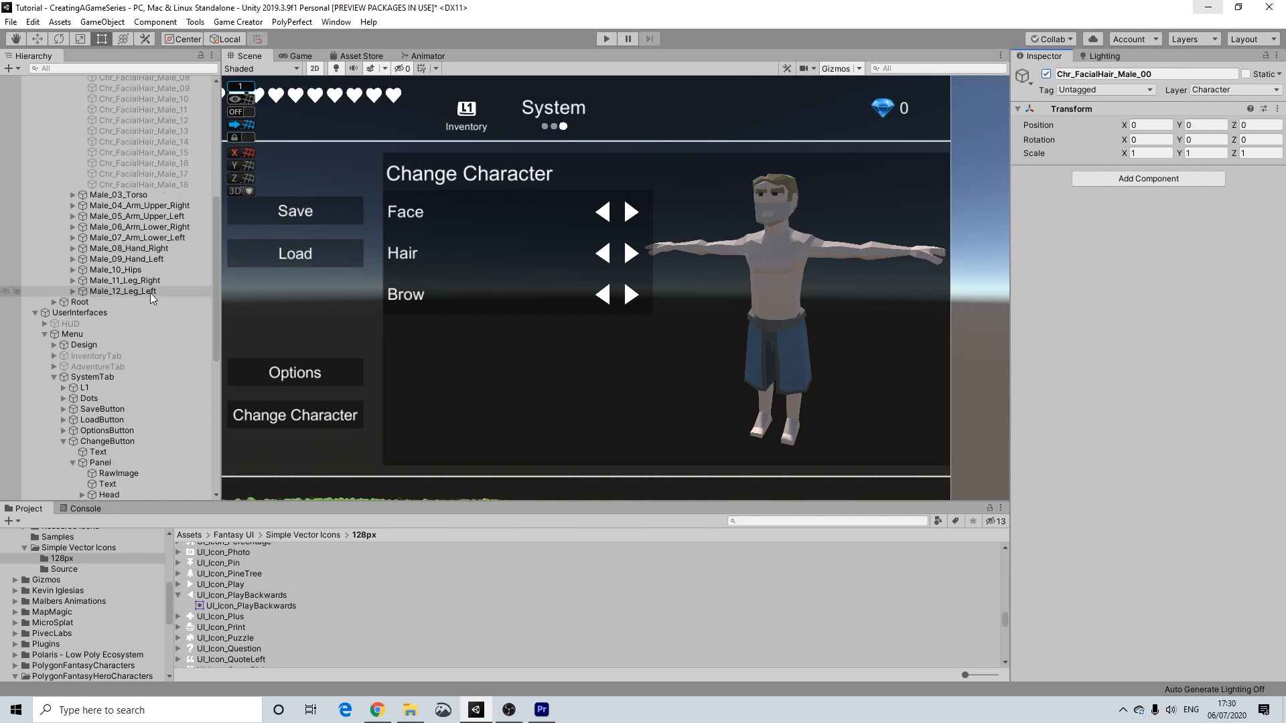
# Step: Duplicate the Brow selector under the Change Character panel and rename the copy Beards
pyautogui.scroll(-6, 152, 270)
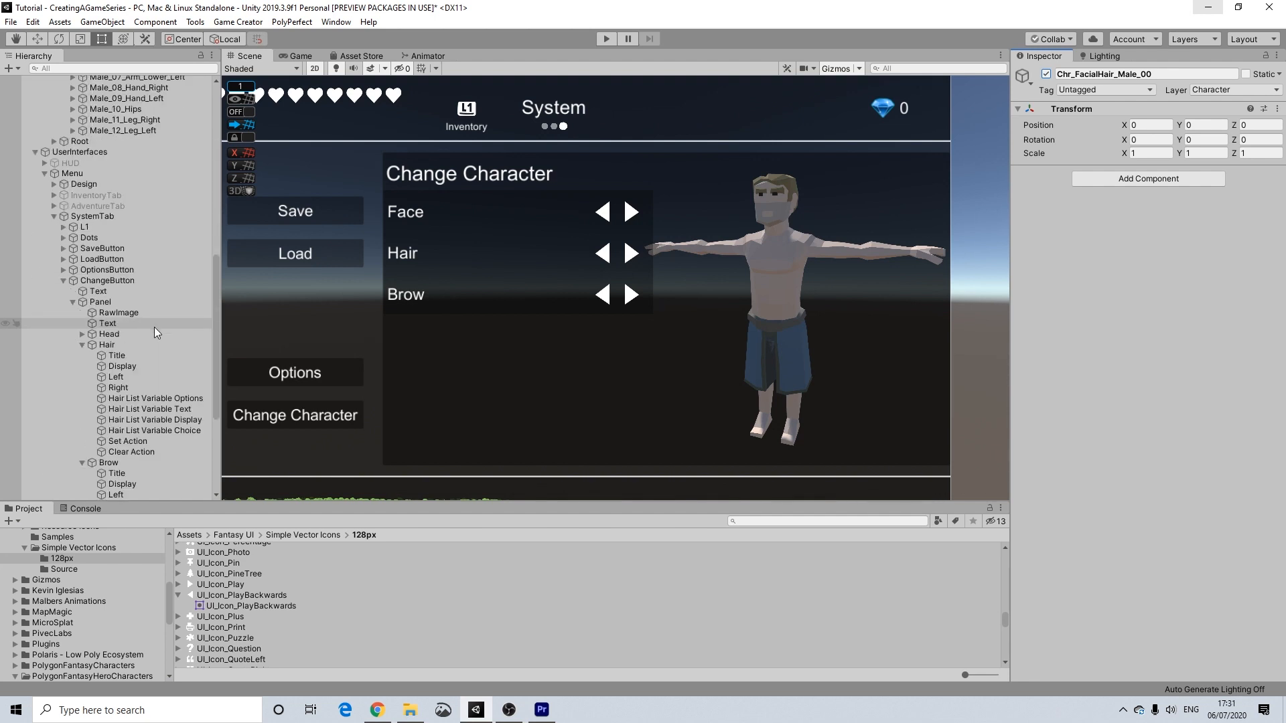
pyautogui.scroll(-5, 118, 400)
pyautogui.click(107, 382)
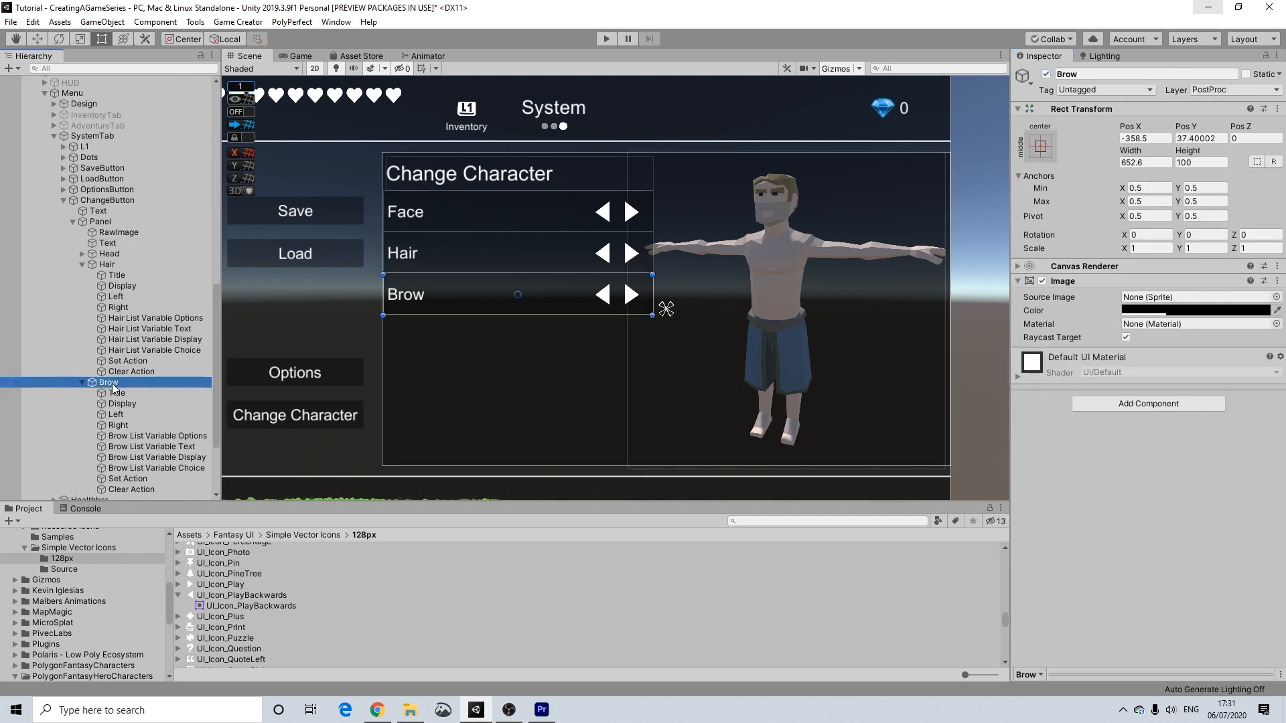
pyautogui.hotkey('ctrl', 'd')
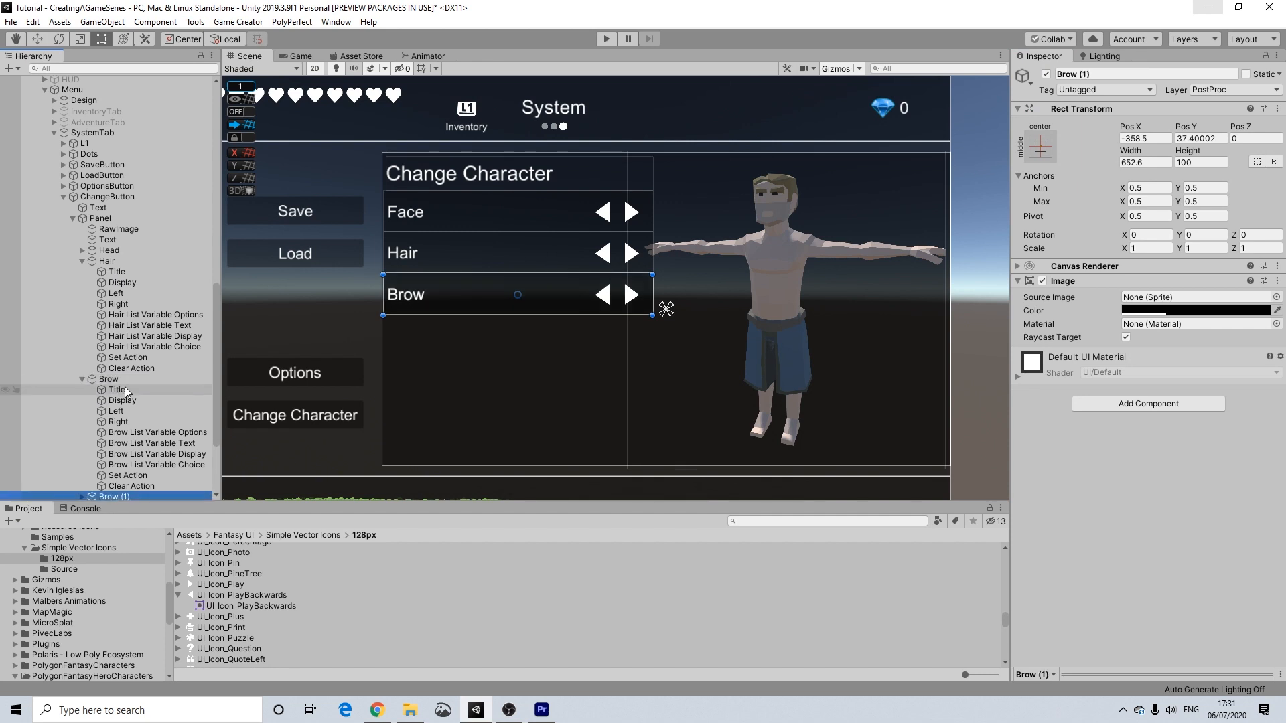
pyautogui.click(1111, 74)
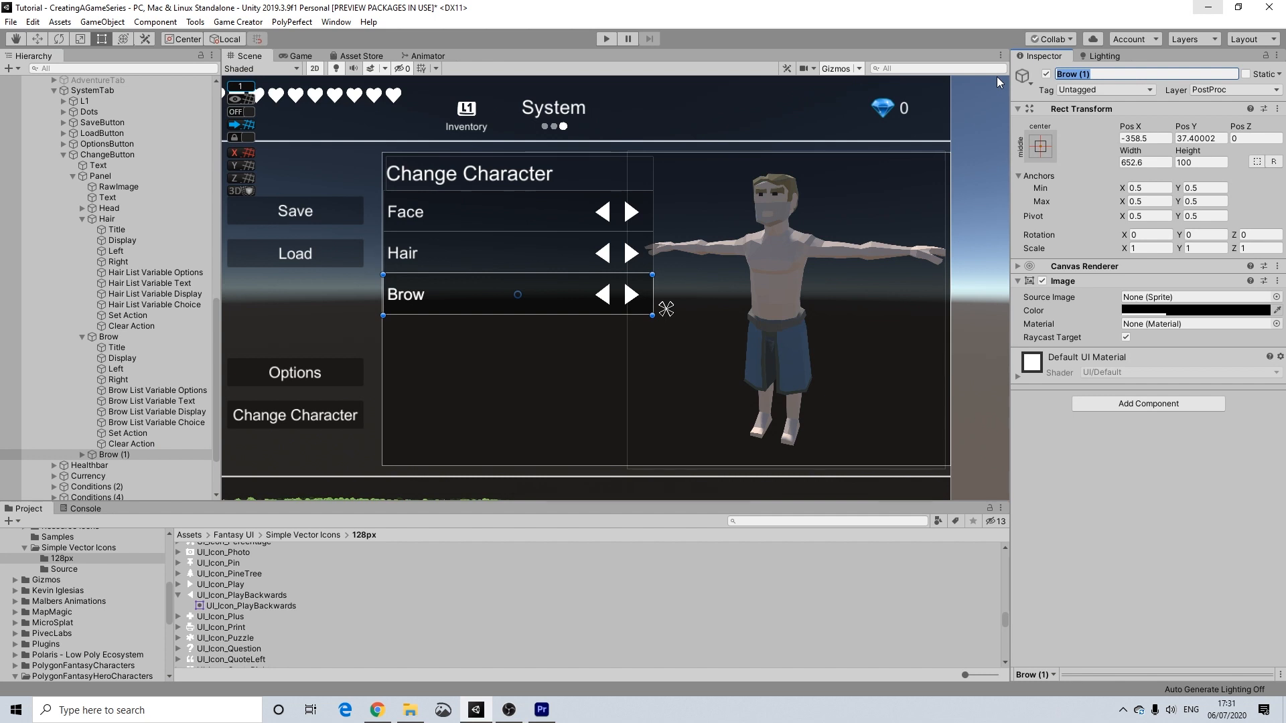
pyautogui.write('Bear')
pyautogui.press('BackSpace')
pyautogui.press('BackSpace')
pyautogui.press('BackSpace')
pyautogui.press('BackSpace')
pyautogui.write('Beards')
# Step: Expand the Beards group and select its Title object
pyautogui.click(105, 456)
pyautogui.click(81, 455)
pyautogui.click(94, 465)
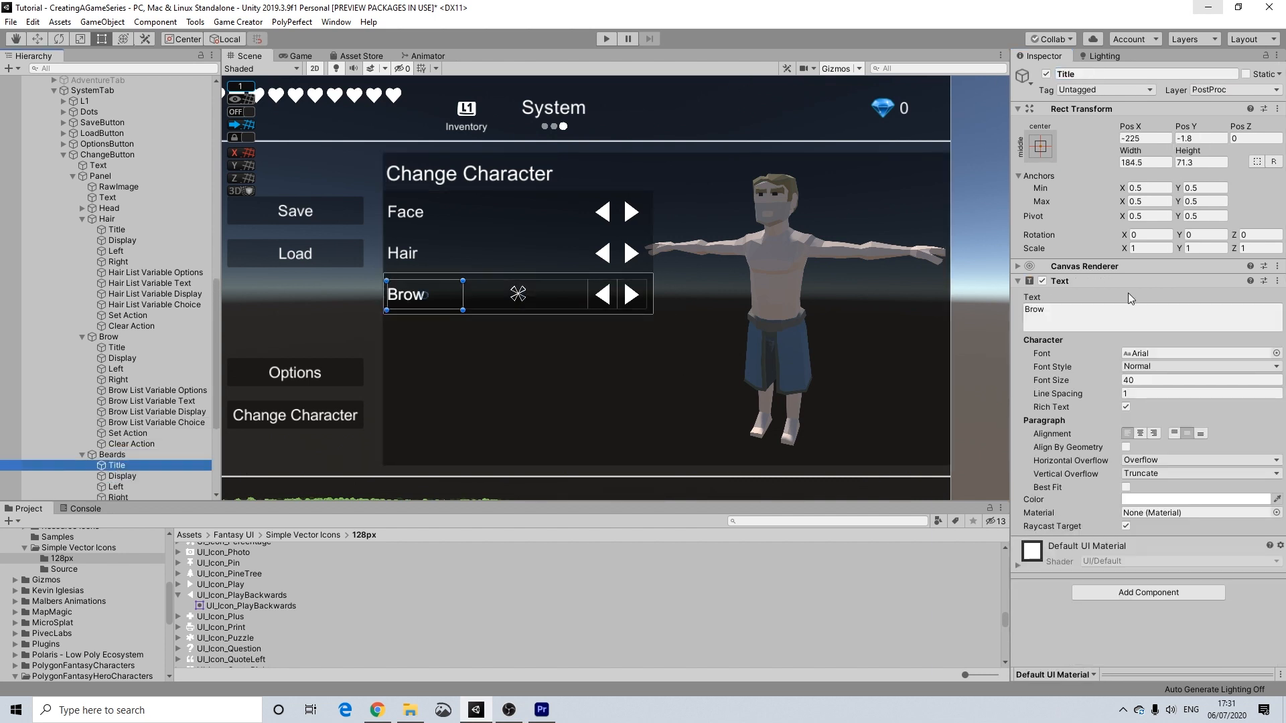
pyautogui.click(1072, 74)
pyautogui.write('B')
pyautogui.press('BackSpace')
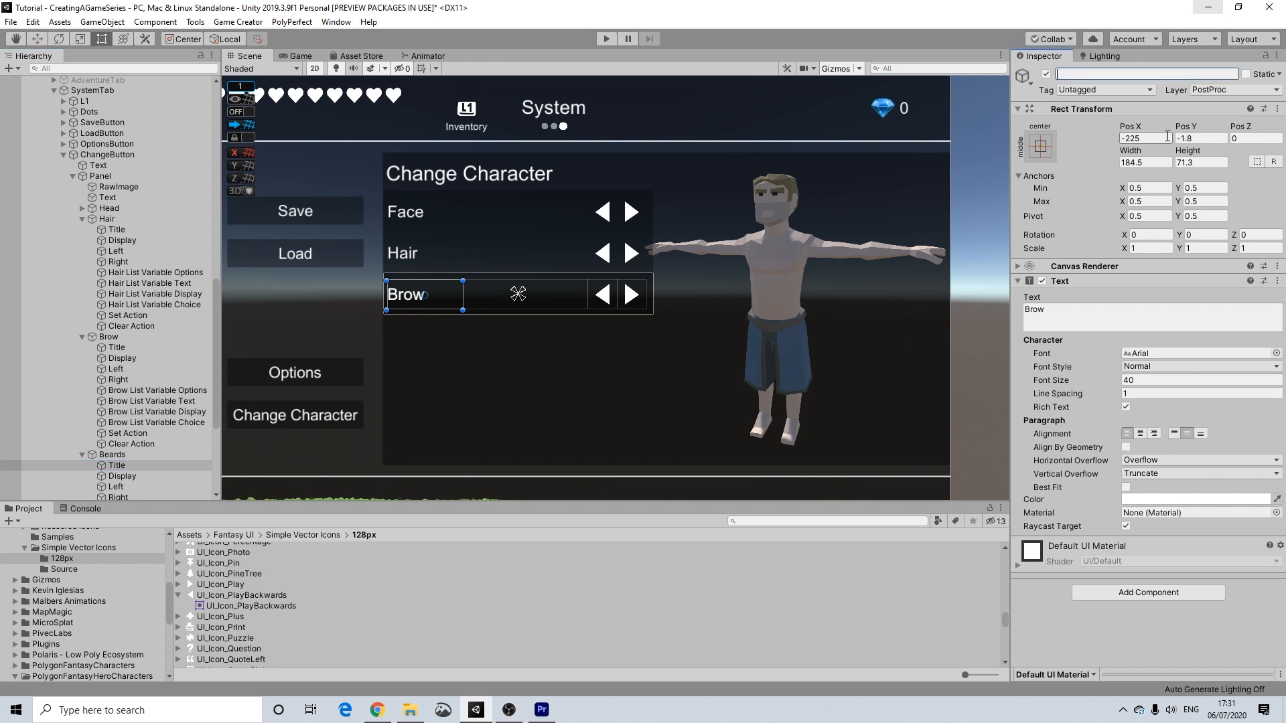
pyautogui.hotkey('ctrl', 'z')
# Step: Set the text of the Beards Title to Beards and move the Beards row directly below Brow, at Pos Y about -62.6
pyautogui.click(116, 467)
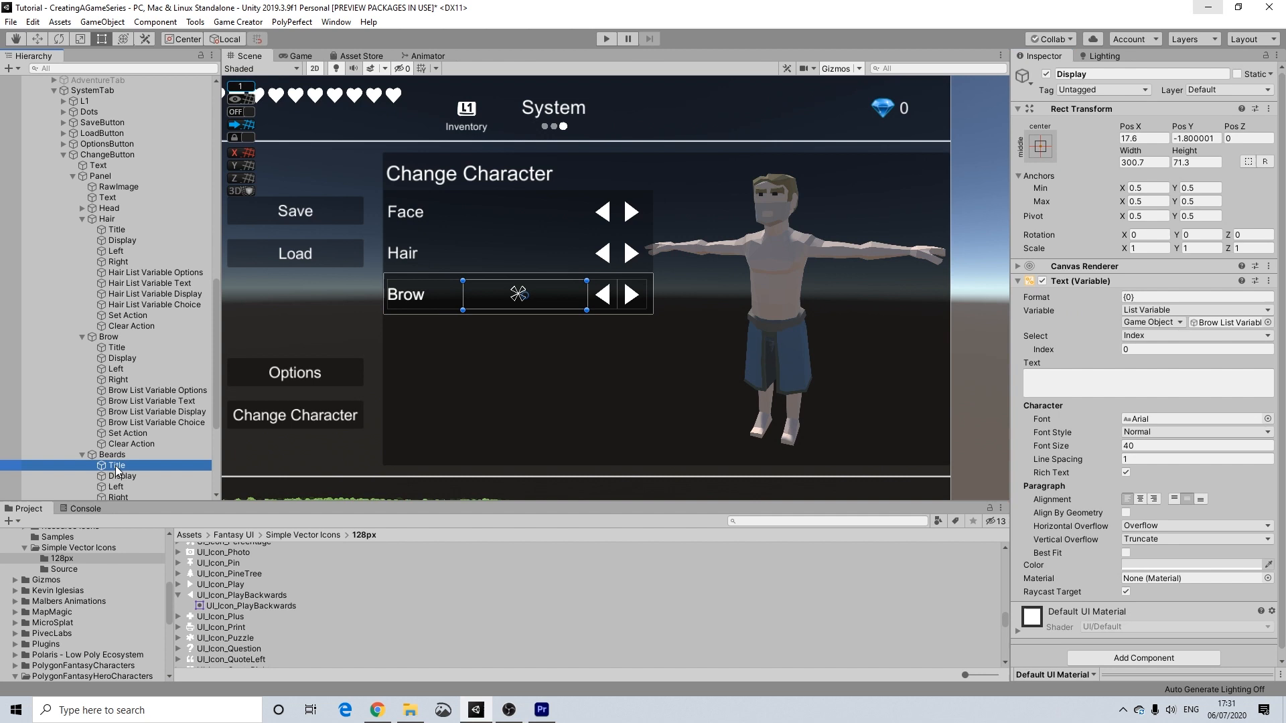
pyautogui.moveTo(1062, 308); pyautogui.dragTo(985, 308)
pyautogui.write('Beards')
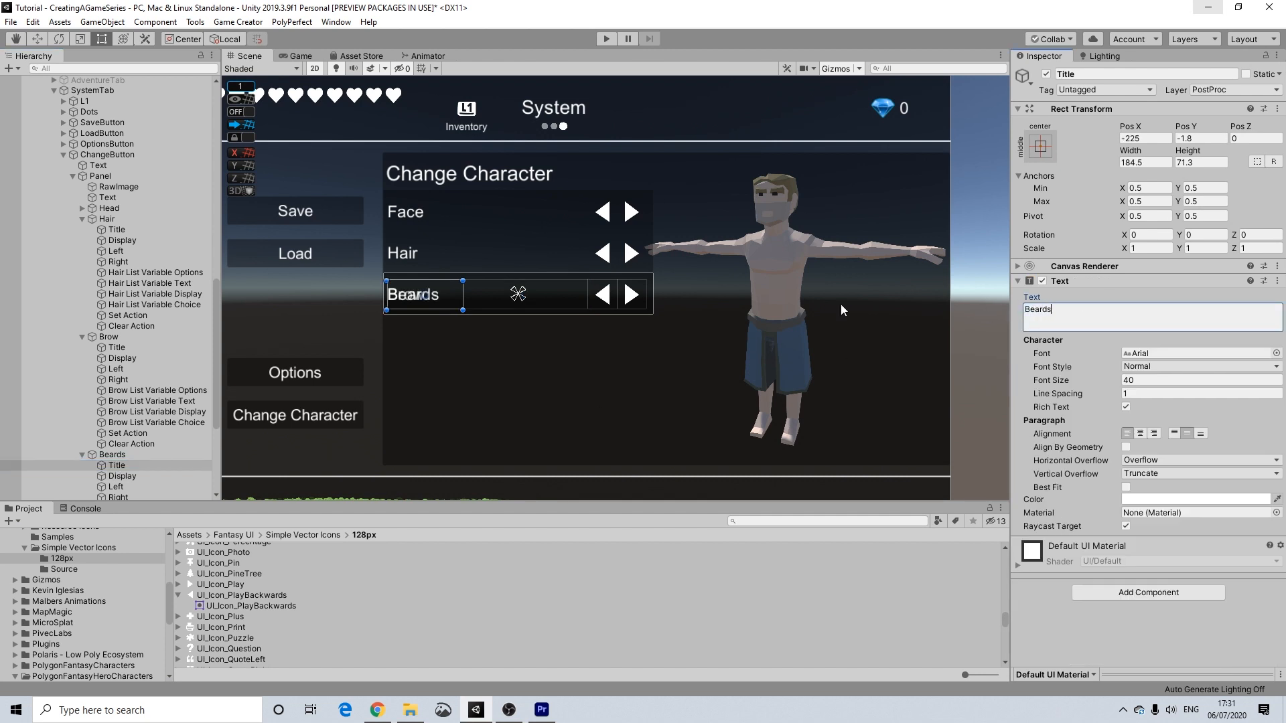
pyautogui.click(115, 455)
pyautogui.moveTo(543, 288); pyautogui.dragTo(544, 335)
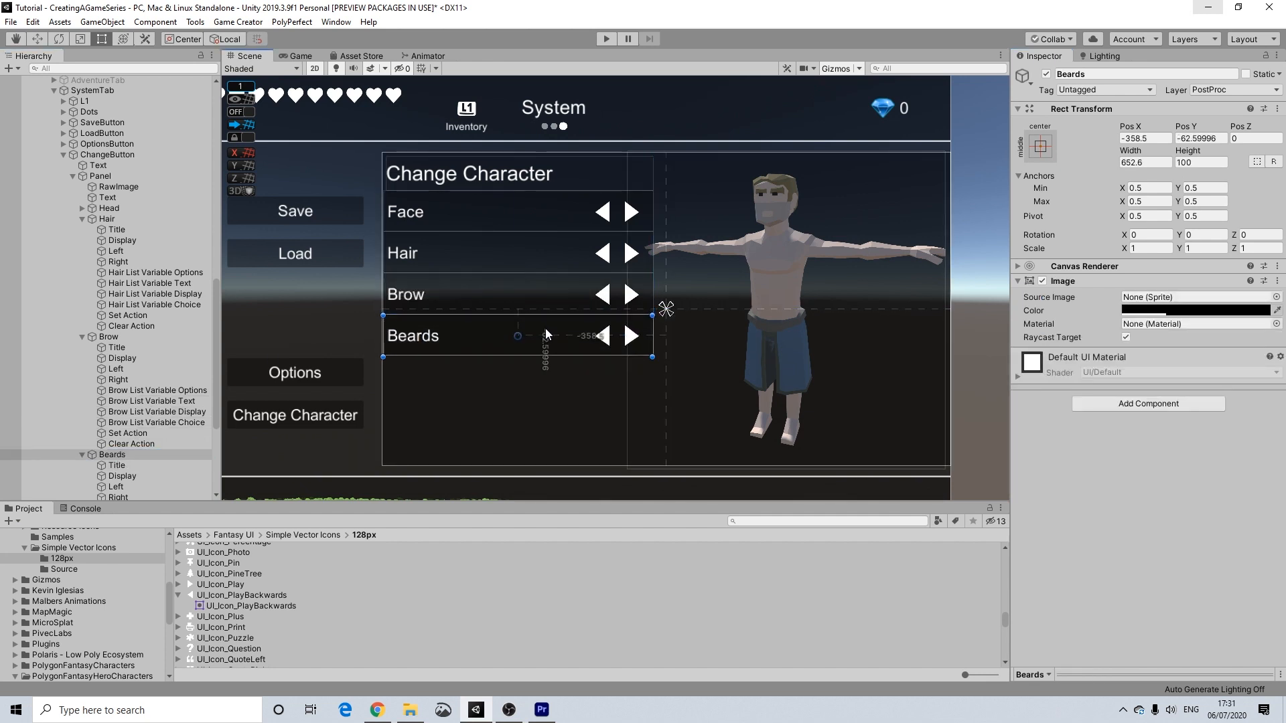
# Step: Rename Brow List Variable Options in the Beards group as Beards List Variable Options and copy the new prefix
pyautogui.click(125, 464)
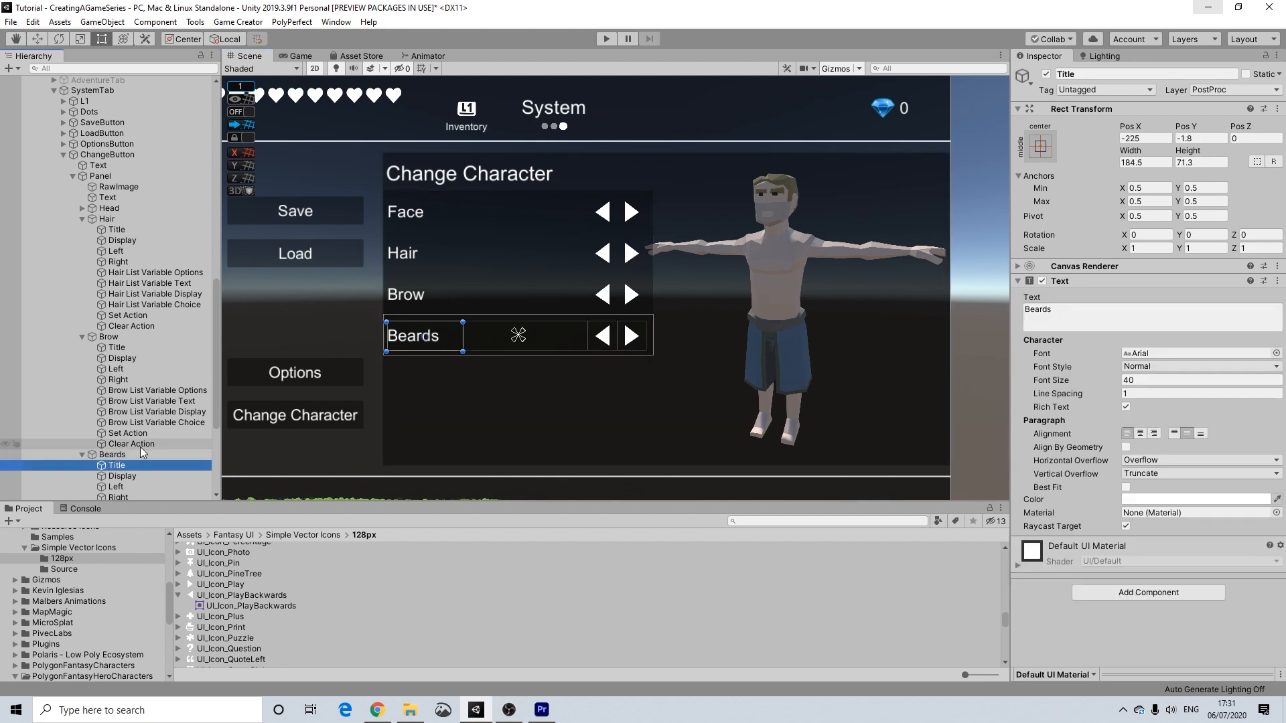
pyautogui.scroll(-3, 146, 445)
pyautogui.click(125, 398)
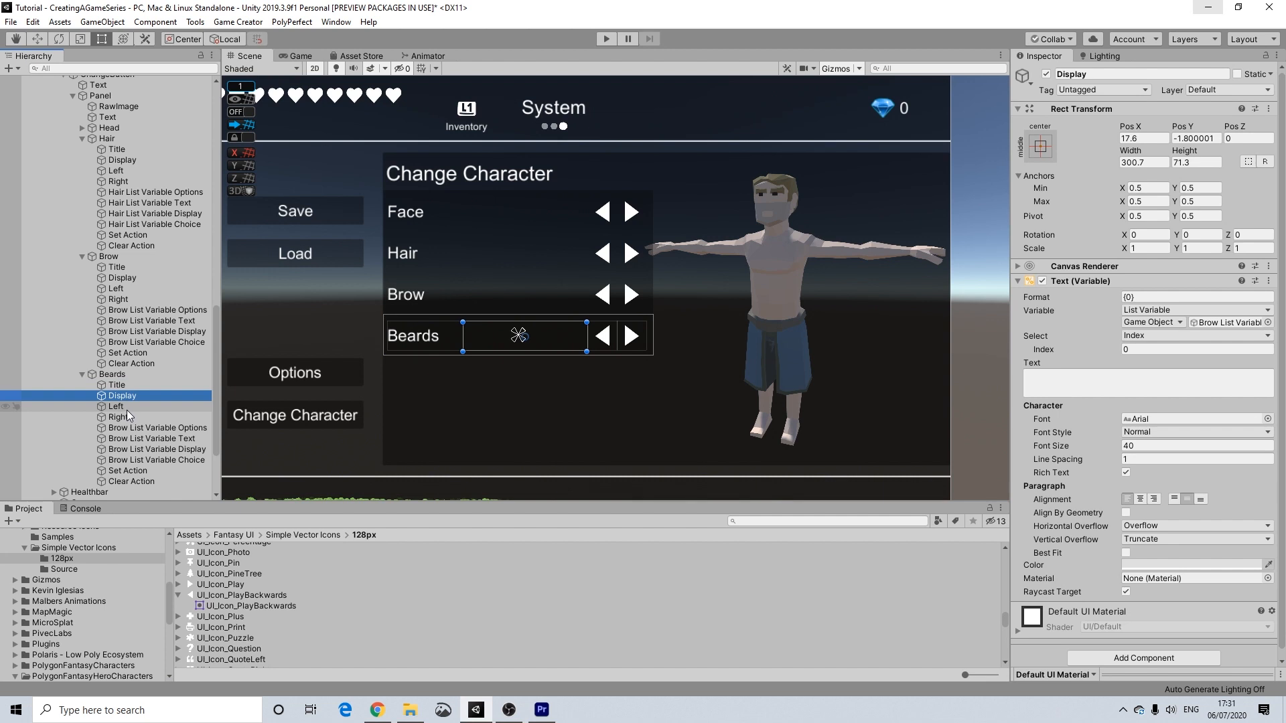
pyautogui.click(127, 410)
pyautogui.click(122, 428)
pyautogui.click(1078, 74)
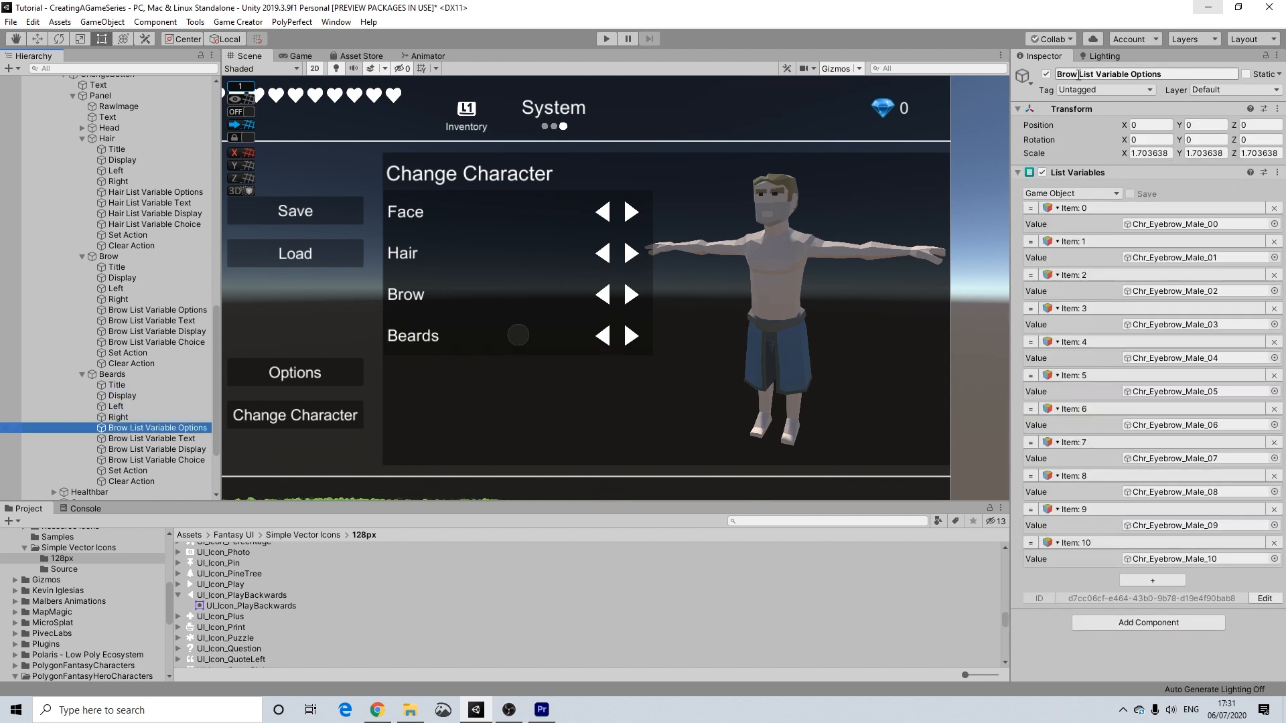
pyautogui.click(1054, 73)
pyautogui.write('Beards')
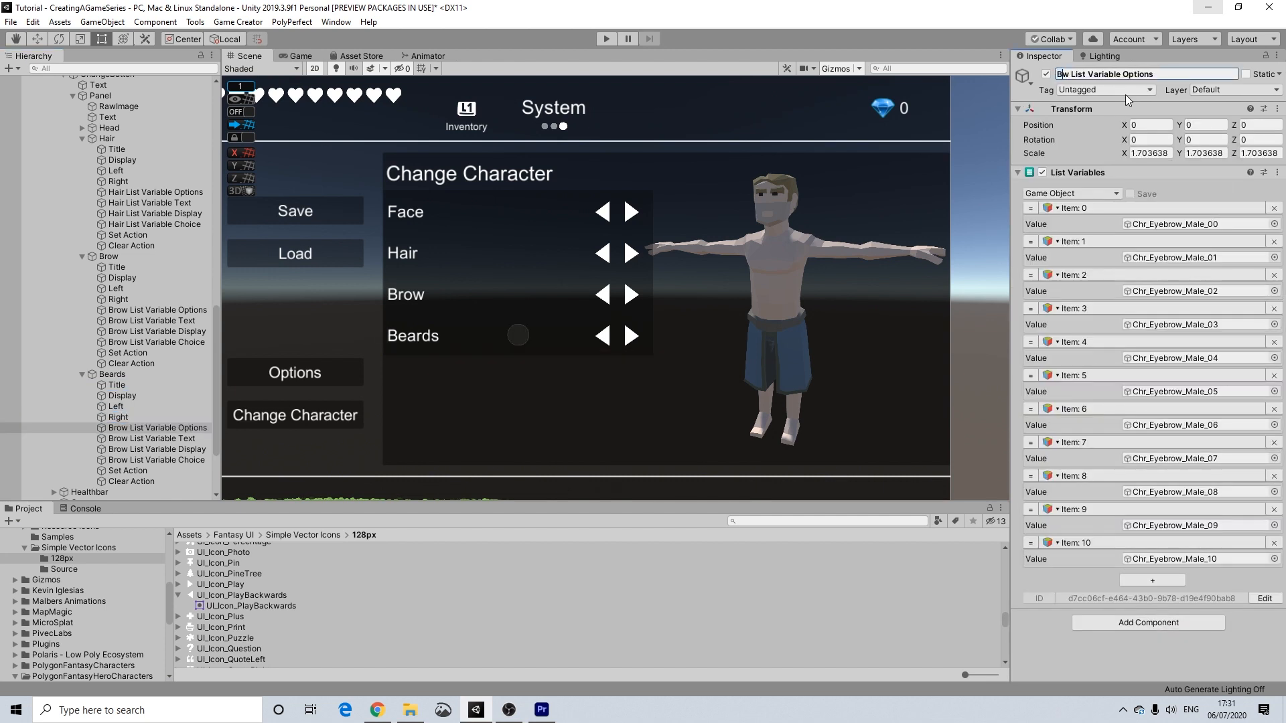
pyautogui.press('Delete')
pyautogui.moveTo(1086, 74); pyautogui.dragTo(1056, 76)
pyautogui.hotkey('ctrl', 'c')
# Step: Replace the Brow prefix with Beards in the names of the group's List Variable Text, Display and Choice objects
pyautogui.click(177, 438)
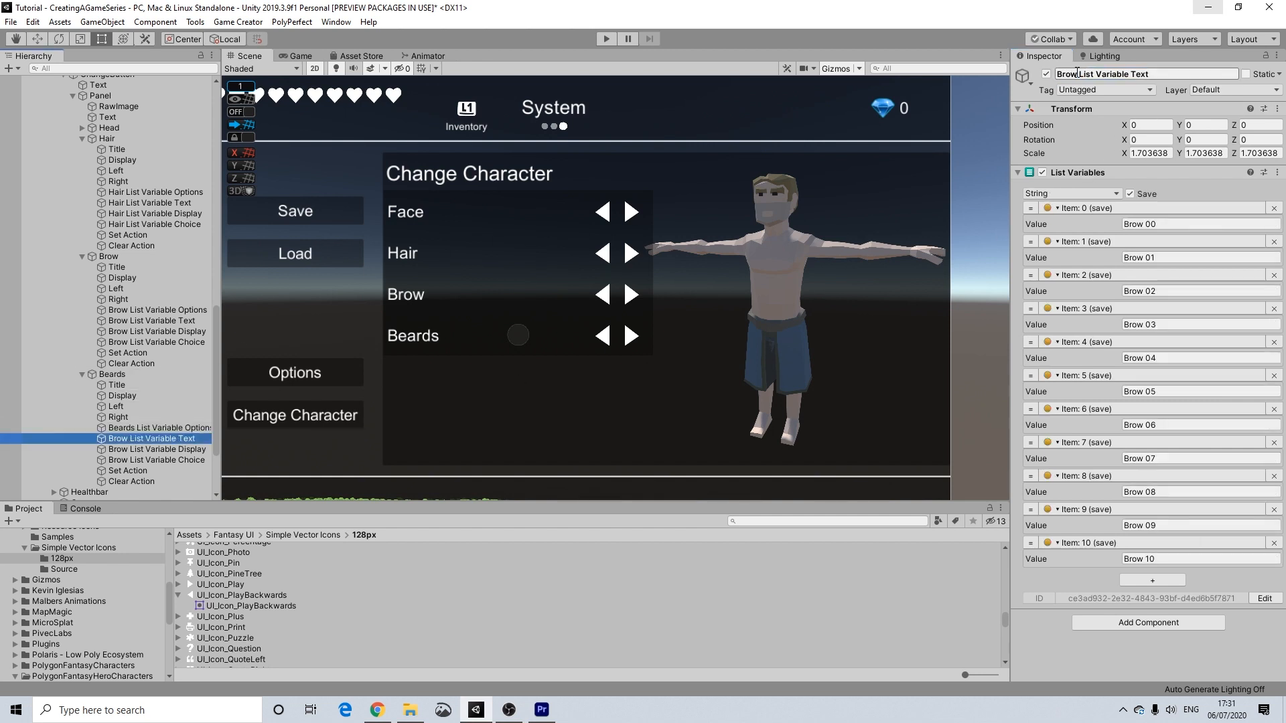
pyautogui.moveTo(1079, 74); pyautogui.dragTo(1056, 75)
pyautogui.hotkey('ctrl', 'v')
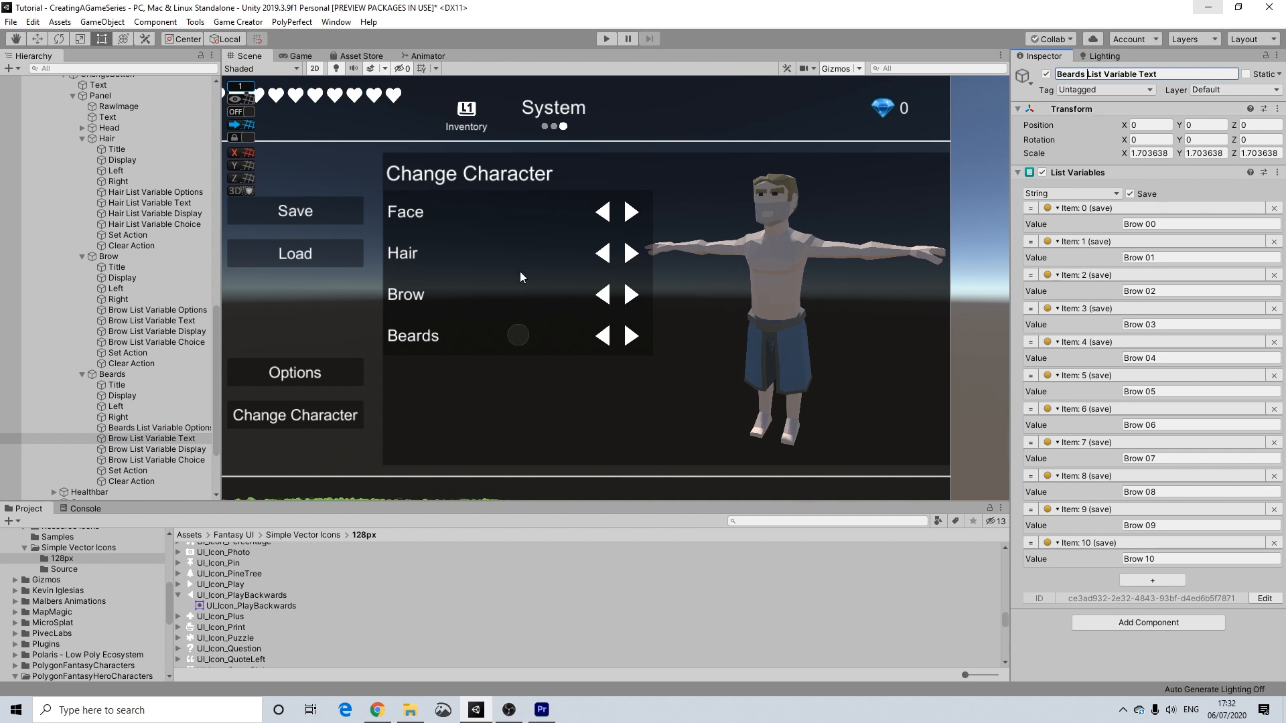
pyautogui.click(150, 447)
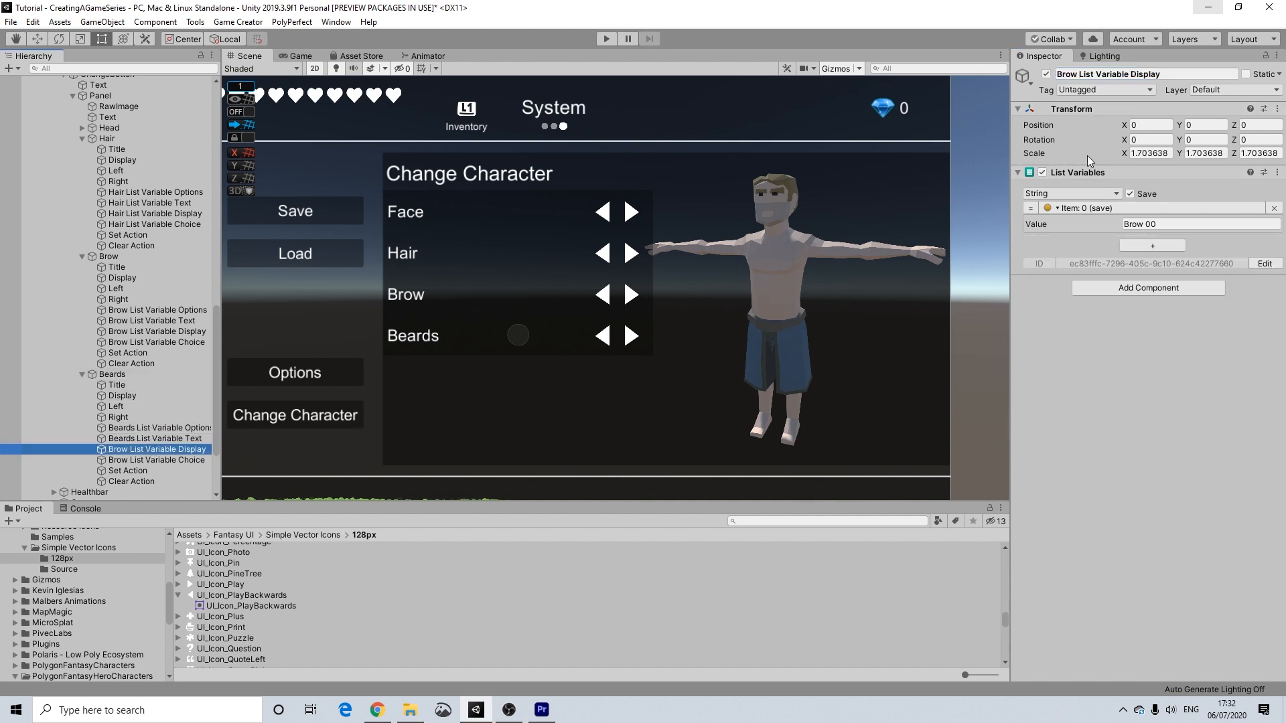
pyautogui.moveTo(1078, 74); pyautogui.dragTo(1056, 74)
pyautogui.hotkey('ctrl', 'v')
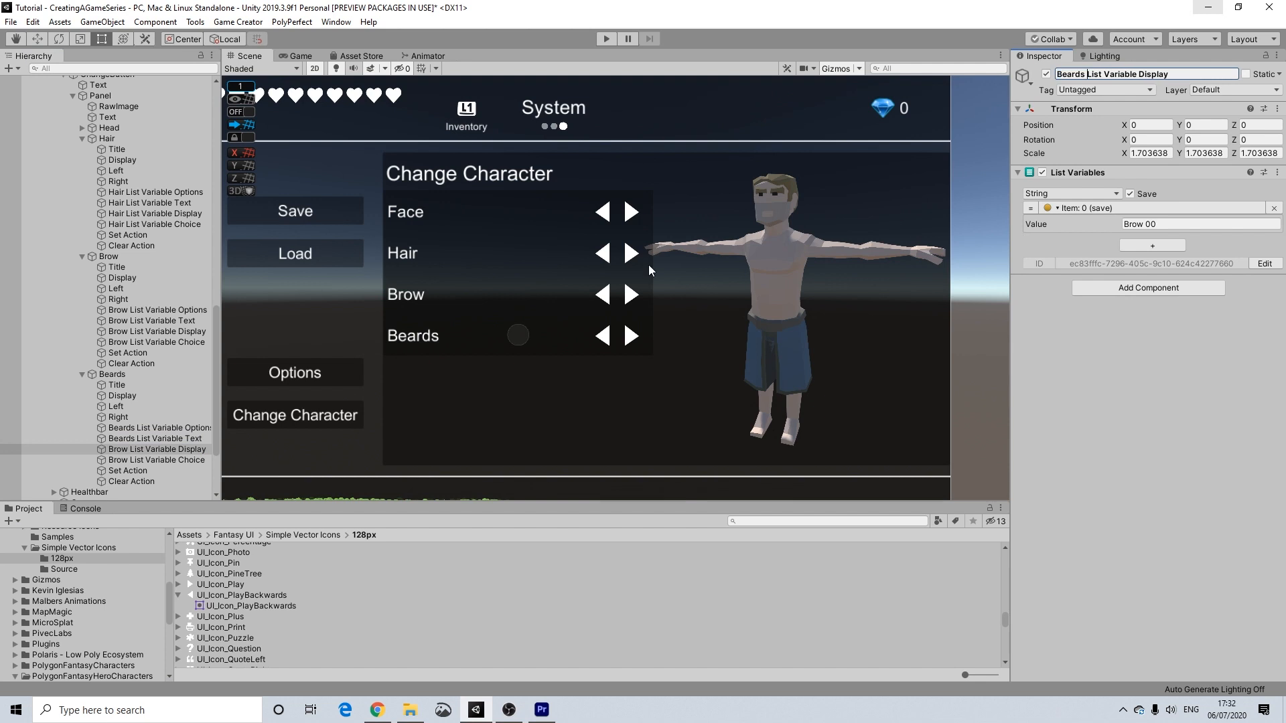
pyautogui.click(150, 458)
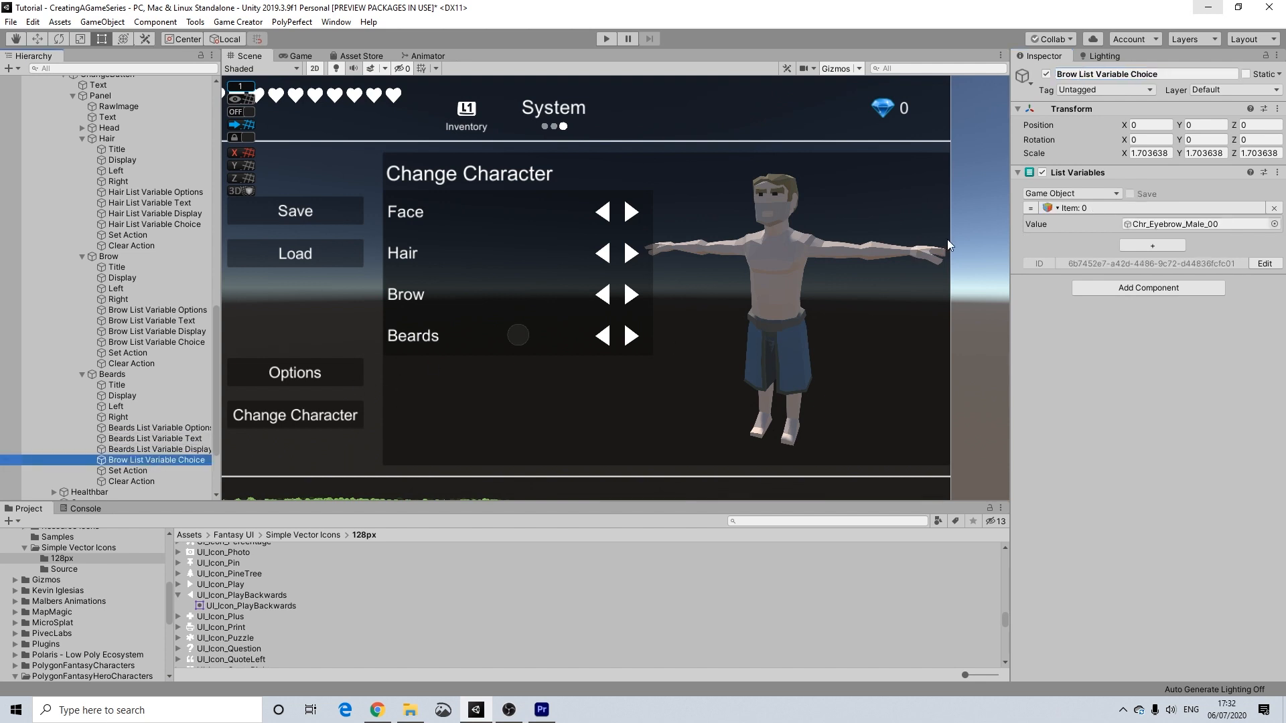
pyautogui.moveTo(1078, 75); pyautogui.dragTo(1057, 75)
pyautogui.hotkey('ctrl', 'v')
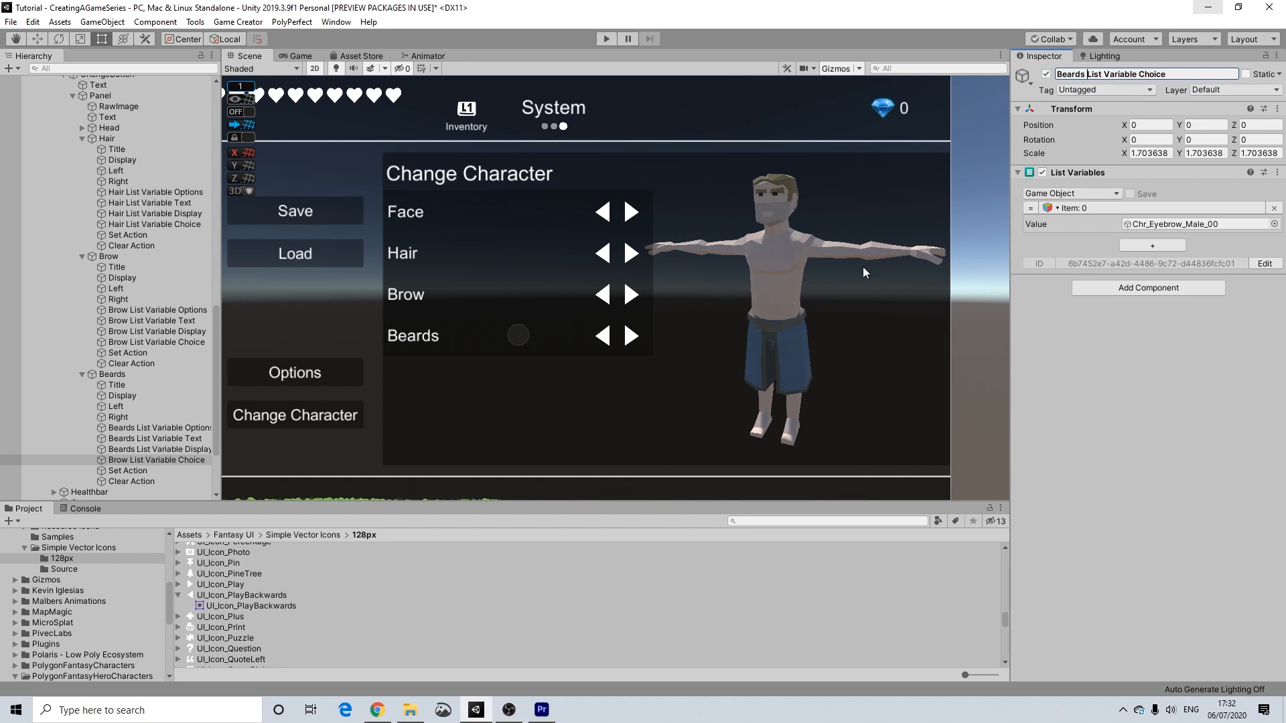
# Step: Assign Chr_FacialHair_Male_00 as the Item 0 value of Beards List Variable Choice
pyautogui.scroll(5, 115, 242)
pyautogui.scroll(10, 115, 242)
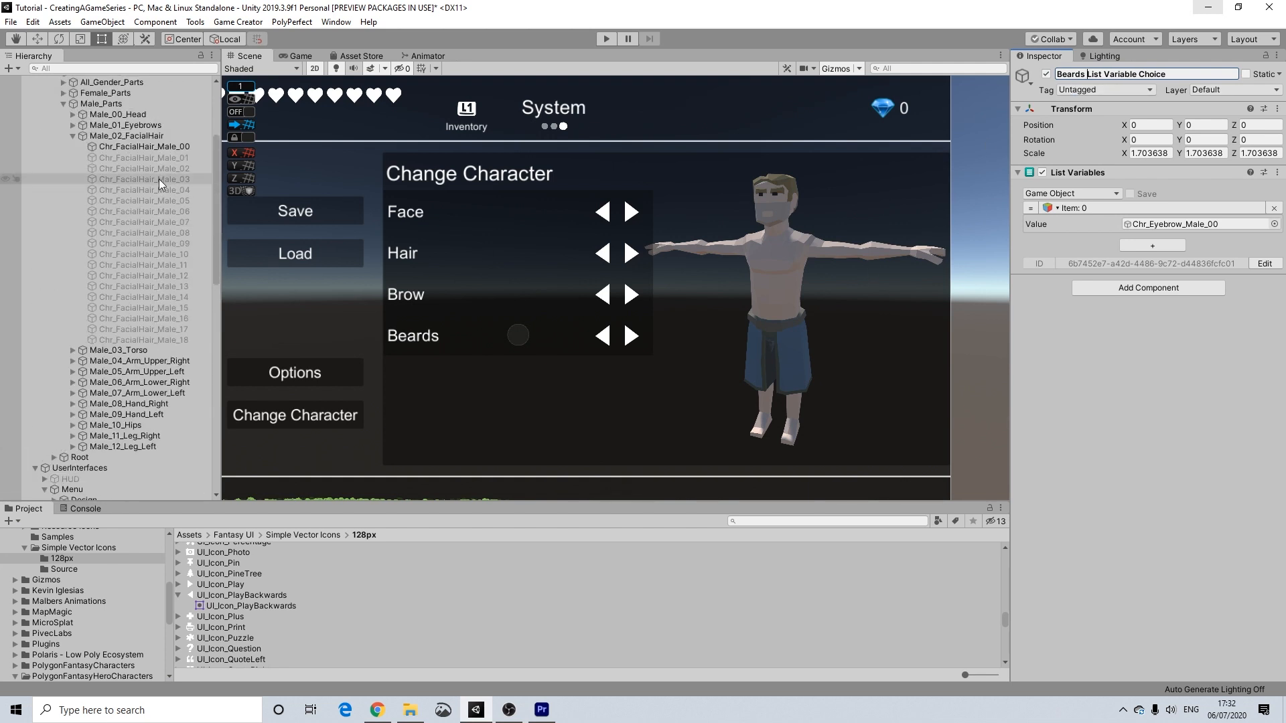
pyautogui.moveTo(893, 175); pyautogui.dragTo(1187, 231)
# Step: Set the Item 0 value of Beards List Variable Display to Beard 00
pyautogui.scroll(-20, 139, 380)
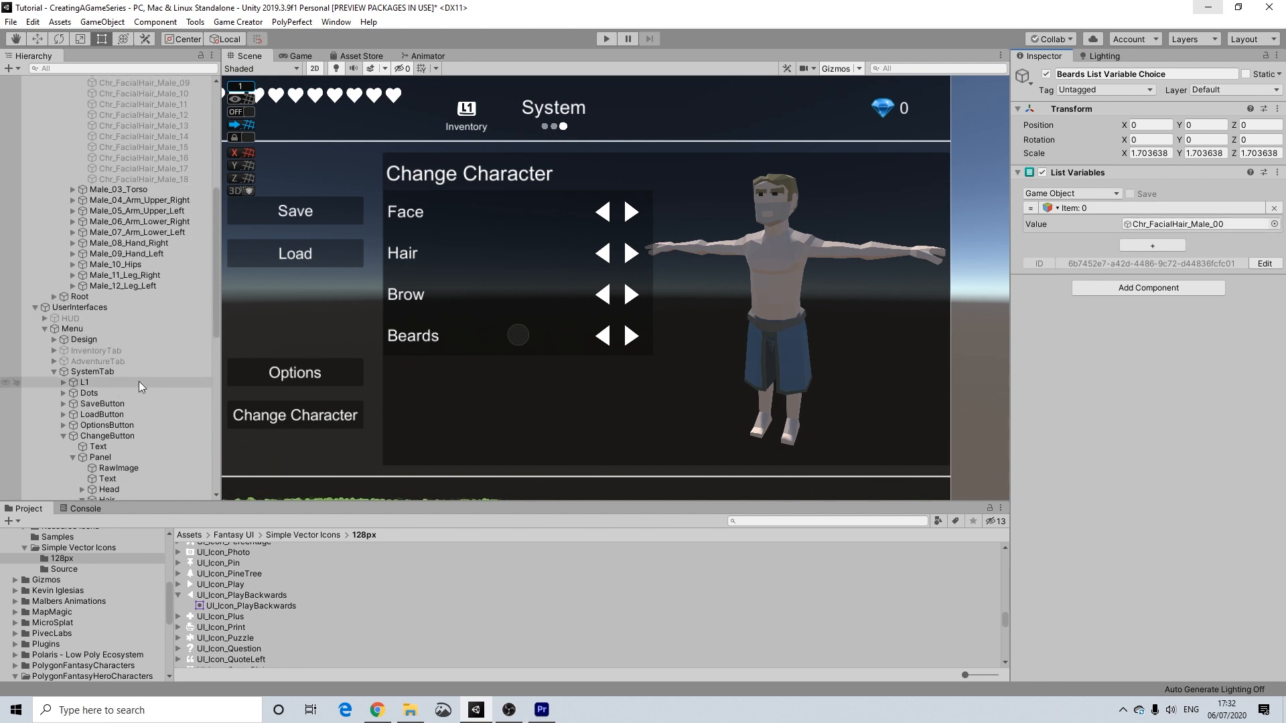
pyautogui.click(160, 368)
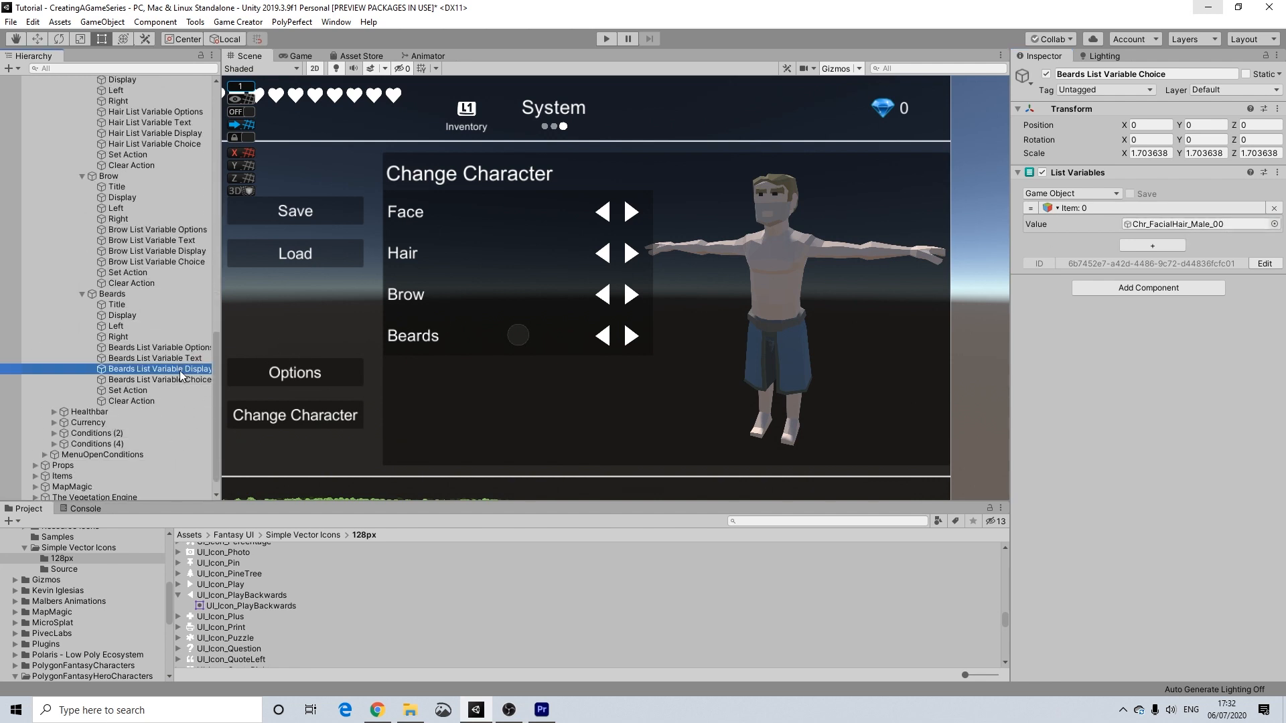
pyautogui.moveTo(1146, 225); pyautogui.dragTo(1106, 227)
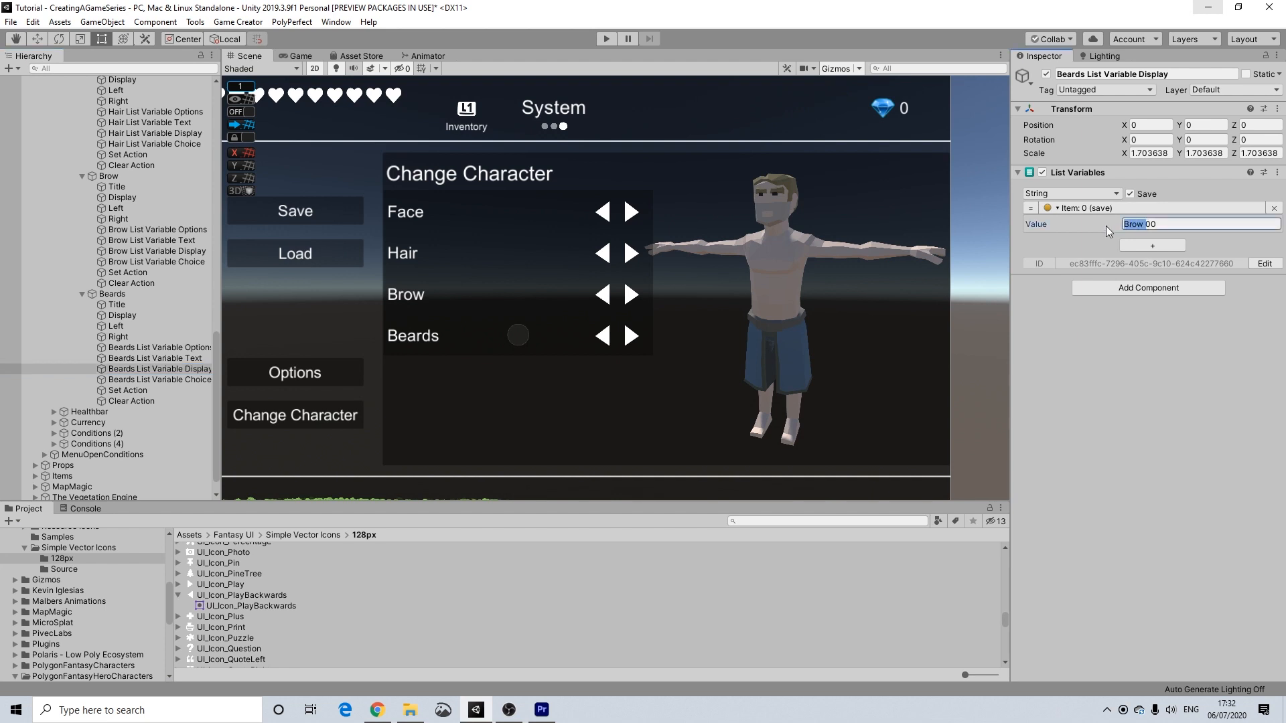
pyautogui.write('Beard_')
# Step: Replace Brow with Beard in Items 0 to 10 of Beards List Variable Text, giving Beard 00 to Beard 10
pyautogui.moveTo(1148, 225); pyautogui.dragTo(1094, 219)
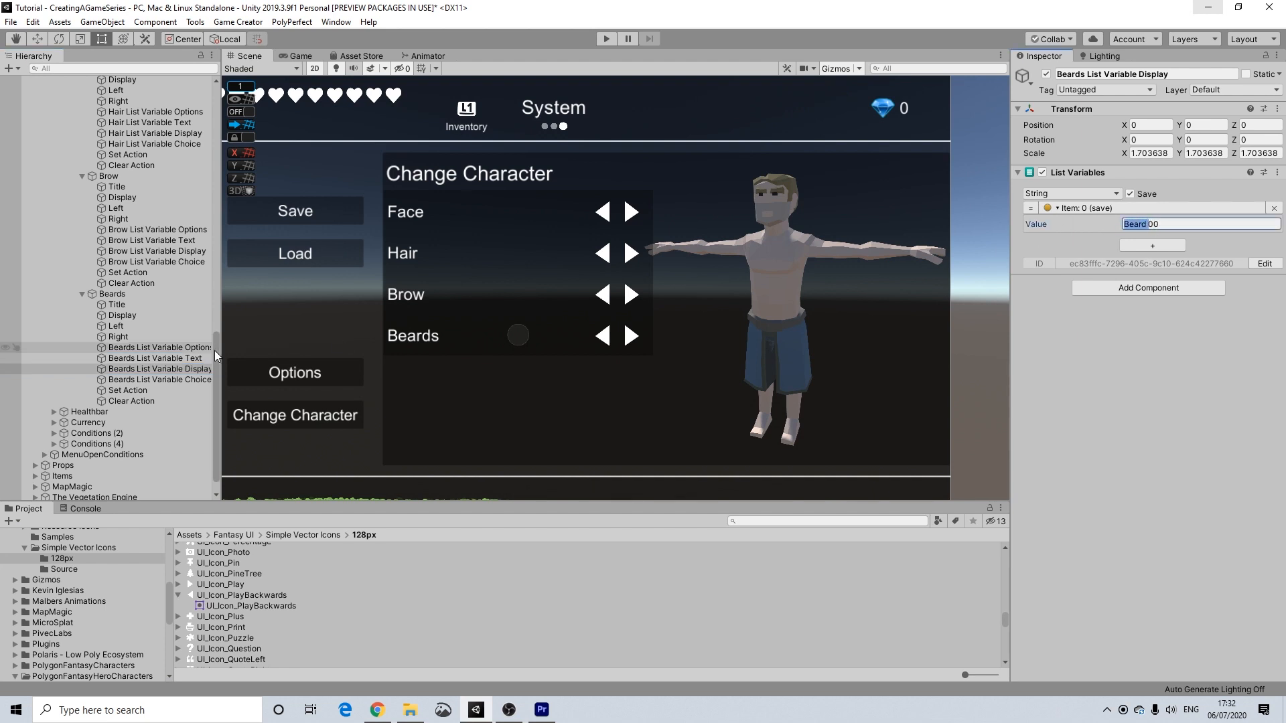
pyautogui.click(161, 358)
pyautogui.moveTo(1144, 226); pyautogui.dragTo(1090, 360)
pyautogui.write('Beard')
pyautogui.write('Beard')
pyautogui.write('Beard')
pyautogui.write('Beard')
pyautogui.write('Beard')
pyautogui.moveTo(1147, 391); pyautogui.dragTo(1087, 392)
pyautogui.write('Beard')
pyautogui.moveTo(1149, 426); pyautogui.dragTo(1087, 494)
pyautogui.write('BeardBeardBeard')
pyautogui.moveTo(1147, 525); pyautogui.dragTo(1076, 525)
pyautogui.write('Beard')
pyautogui.moveTo(1148, 558); pyautogui.dragTo(1091, 559)
pyautogui.write('Beard')
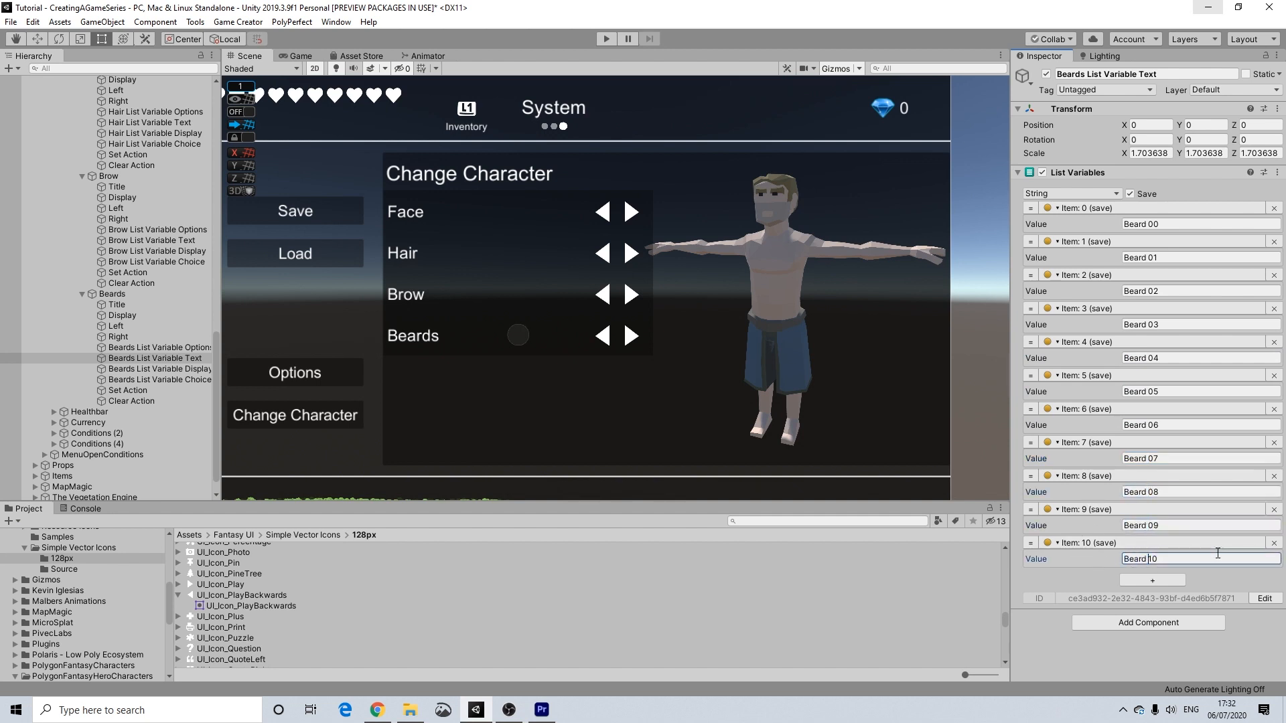
# Step: Add items 11 and 12 to the Beards List Variable Text list with the values Beard 11 and Beard 12
pyautogui.click(1152, 580)
pyautogui.click(1148, 592)
pyautogui.write('Beard ')
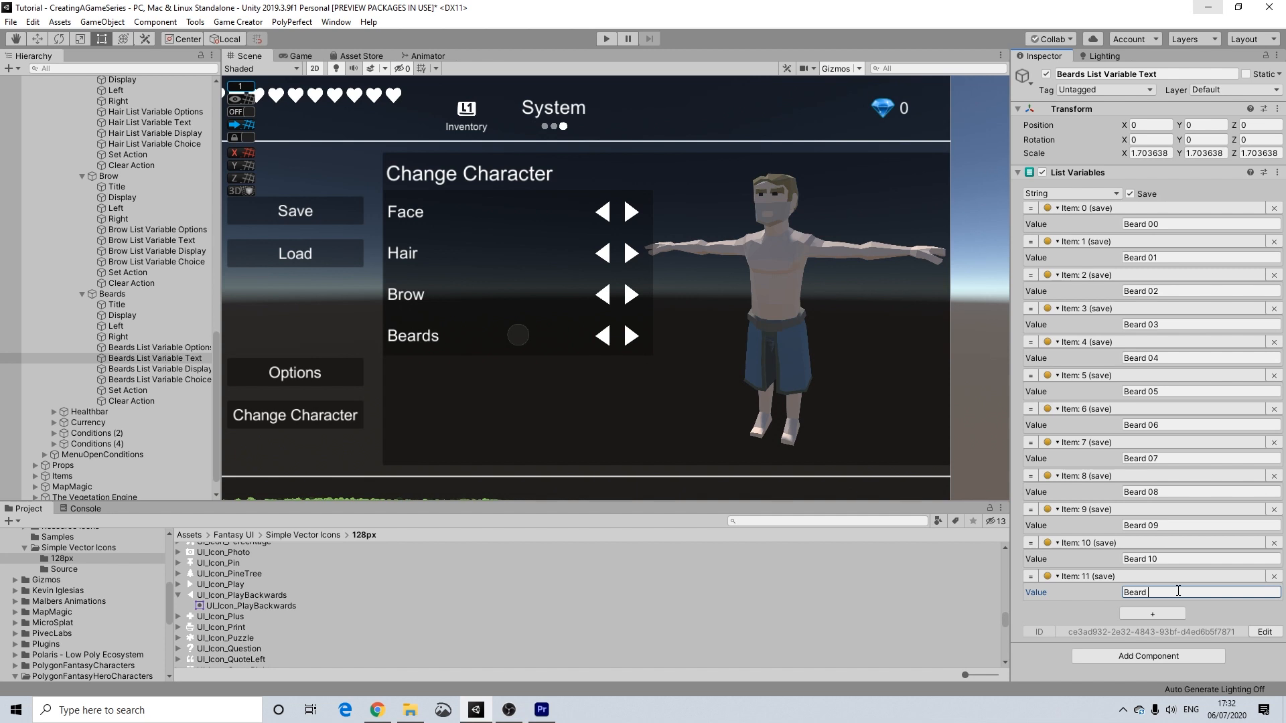
pyautogui.write('11')
pyautogui.click(1160, 613)
pyautogui.click(1158, 626)
pyautogui.write('Beard 12')
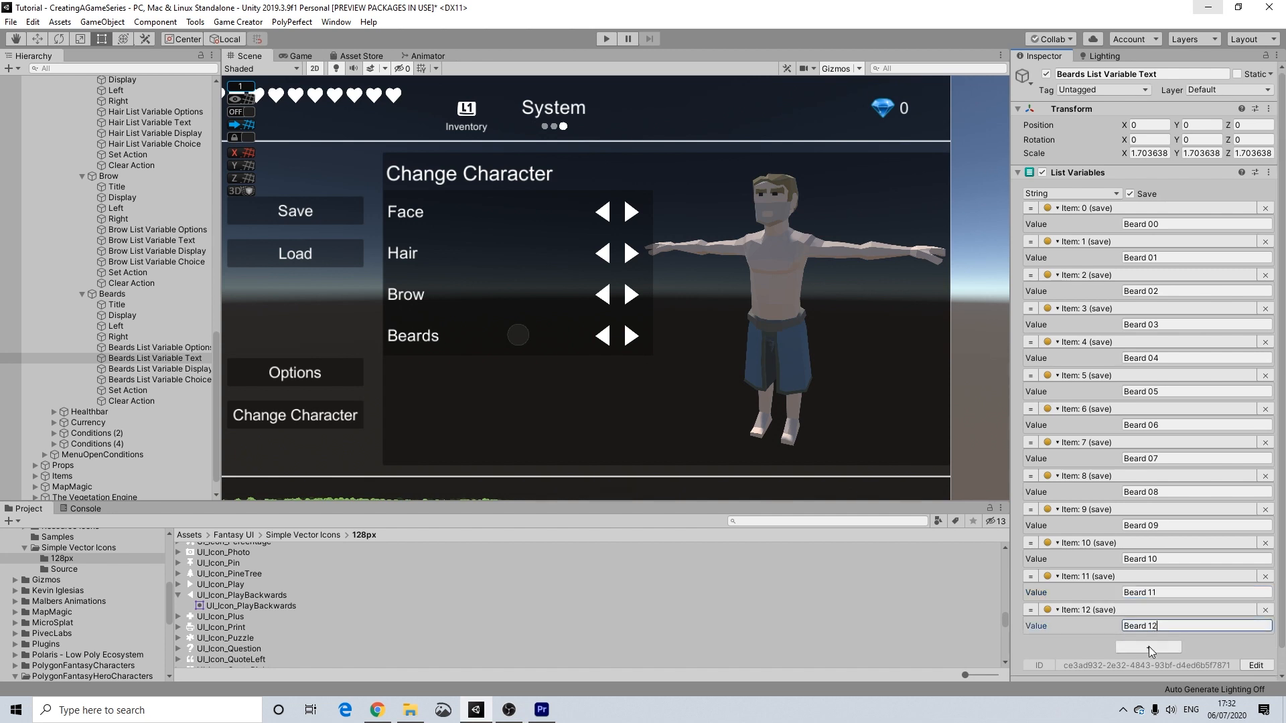
# Step: Add items 13 and 14 to the beard text list with the values Beard 13 and Beard 14
pyautogui.click(1148, 645)
pyautogui.click(1161, 659)
pyautogui.write('Beard 13')
pyautogui.scroll(-2, 1171, 642)
pyautogui.click(1148, 624)
pyautogui.click(1157, 634)
pyautogui.write('Beard 14')
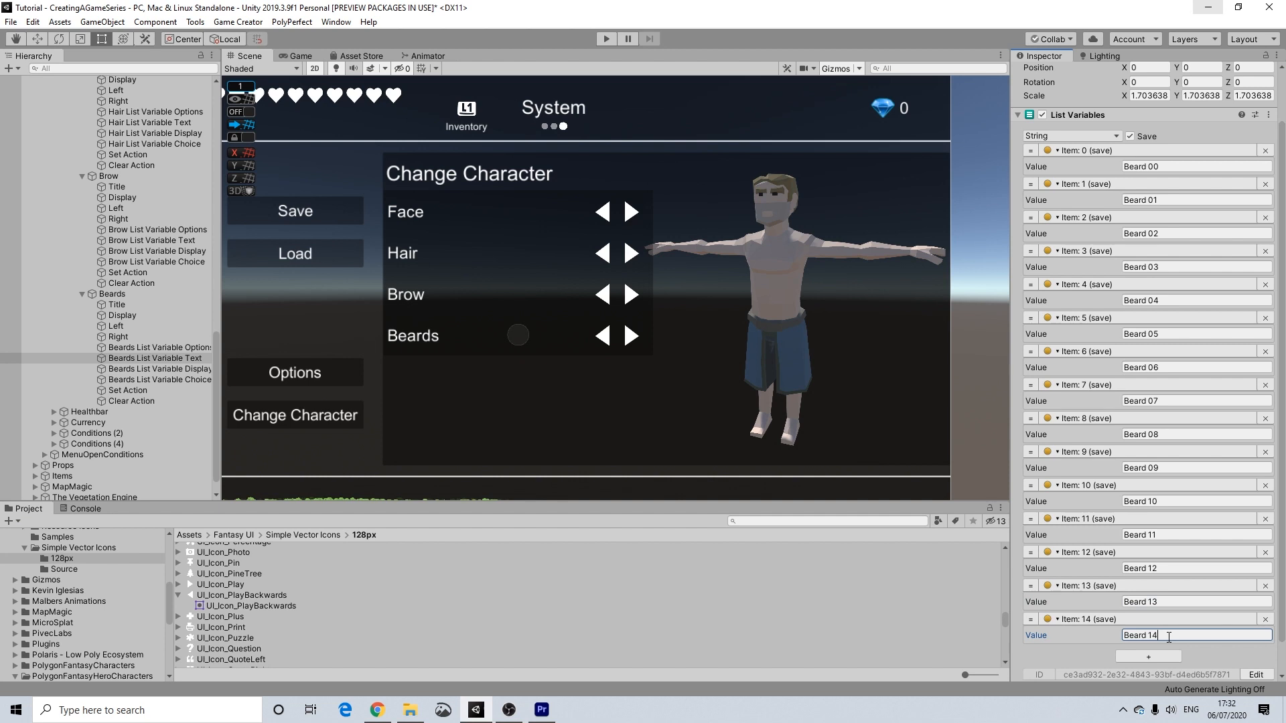
# Step: Add items 15 and 16 to the beard text list with the values Beard 15 and Beard 16
pyautogui.click(1158, 655)
pyautogui.click(1161, 668)
pyautogui.write('Beard ')
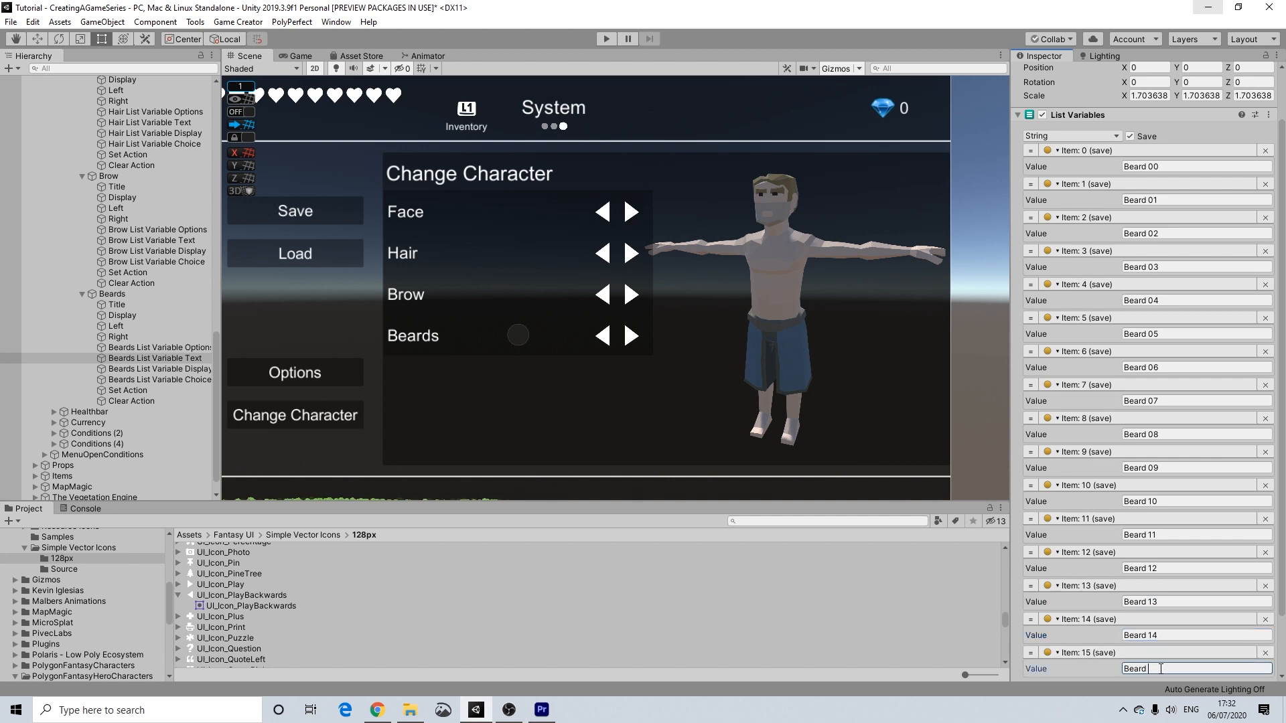
pyautogui.write('15')
pyautogui.scroll(-2, 1157, 601)
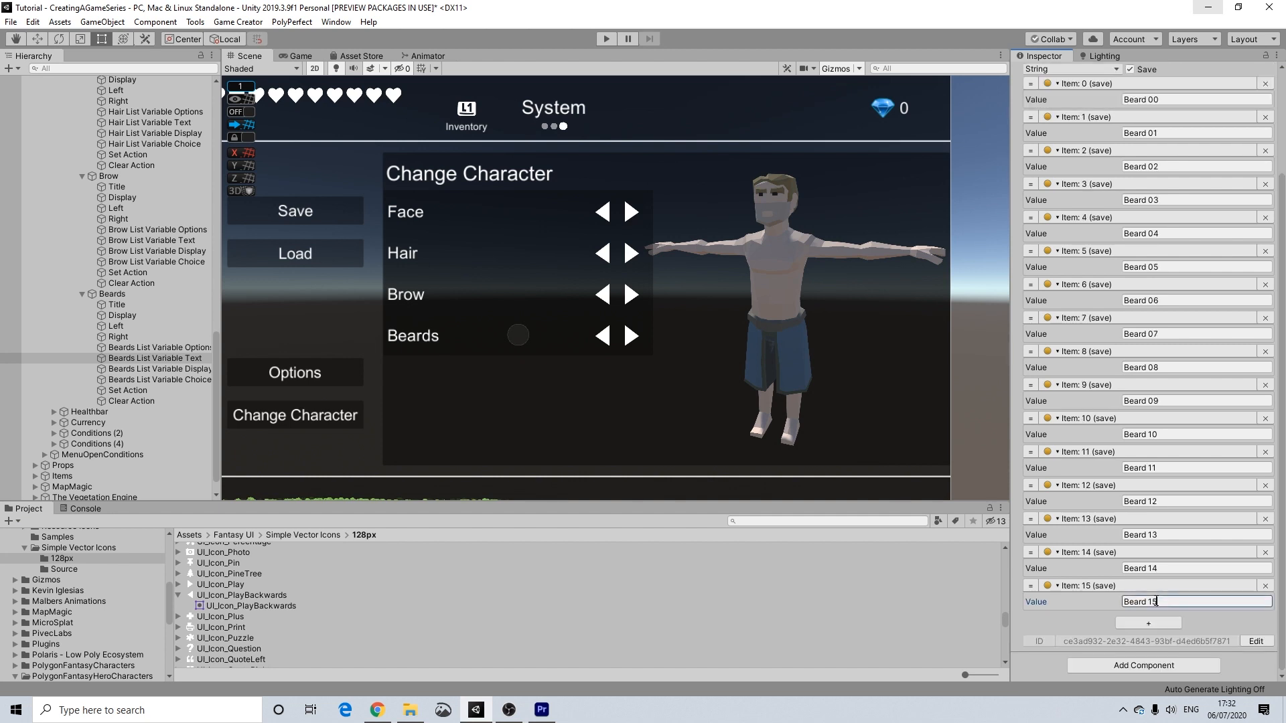
pyautogui.click(1148, 622)
pyautogui.click(1159, 635)
pyautogui.write('Beard 16')
# Step: Add items 17 and 18 to the beard text list with the values Beard 17 and Beard 18
pyautogui.click(1144, 653)
pyautogui.click(1145, 668)
pyautogui.write('Beard 17')
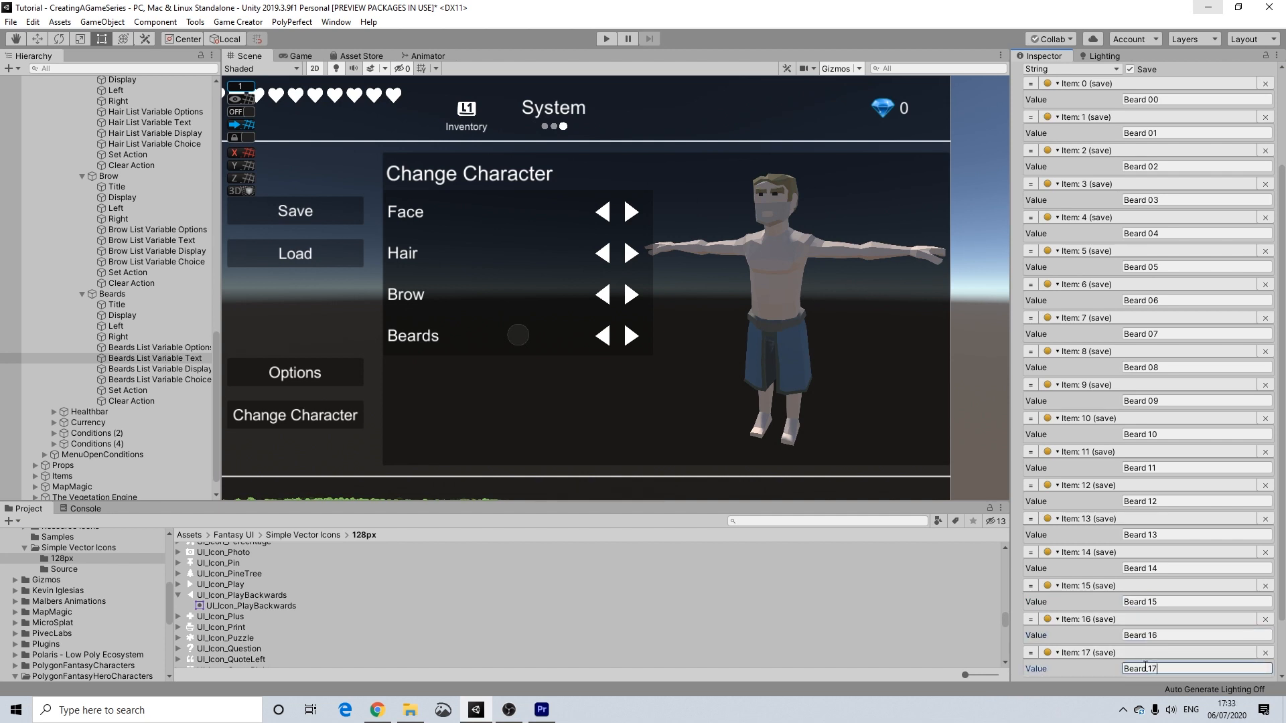
pyautogui.scroll(-2, 1150, 666)
pyautogui.click(1151, 623)
pyautogui.click(1150, 632)
pyautogui.write('Beard 18')
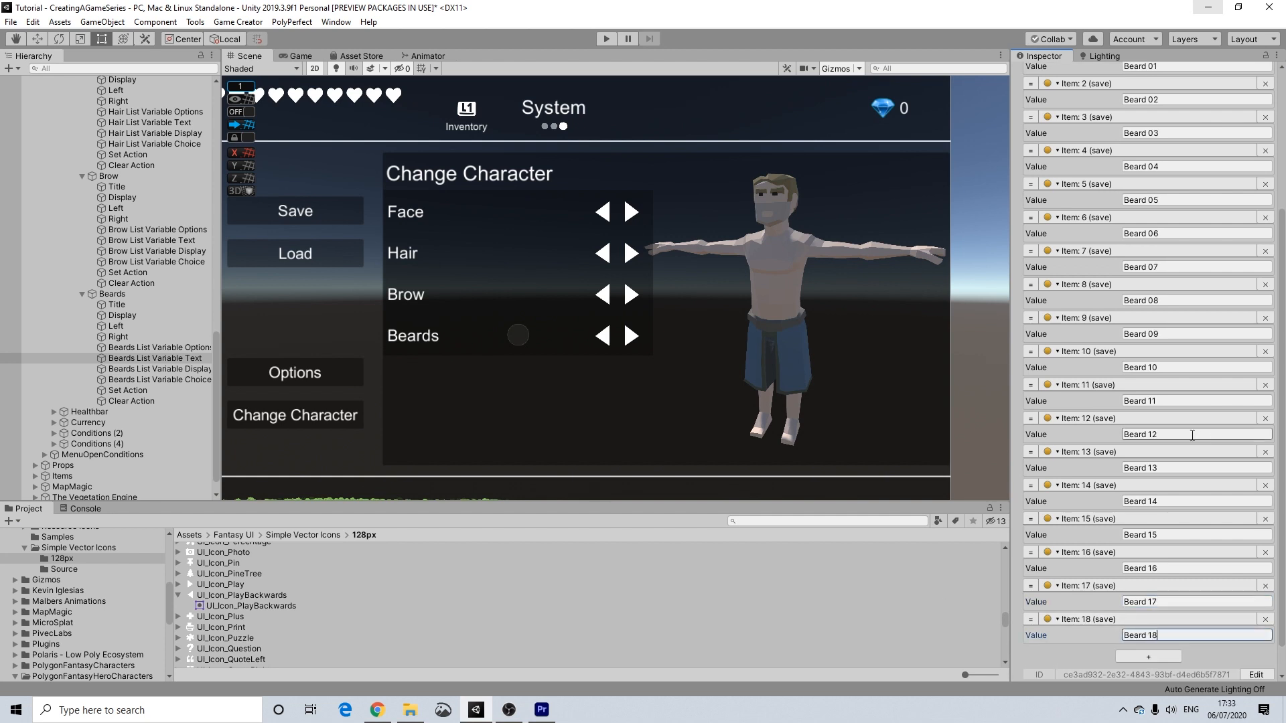
pyautogui.scroll(6, 1042, 449)
# Step: Add empty game object items 11 through 18 to the Beards List Variable Options list
pyautogui.click(137, 347)
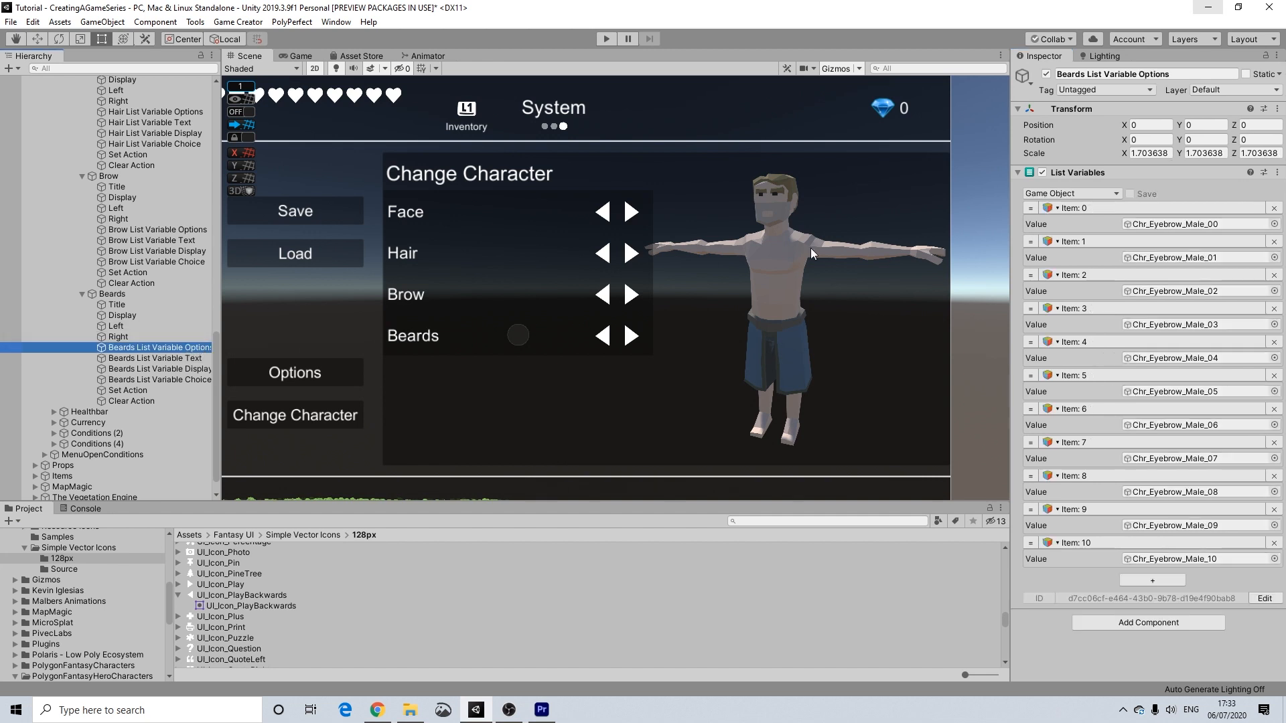
pyautogui.click(1151, 580)
pyautogui.click(1151, 614)
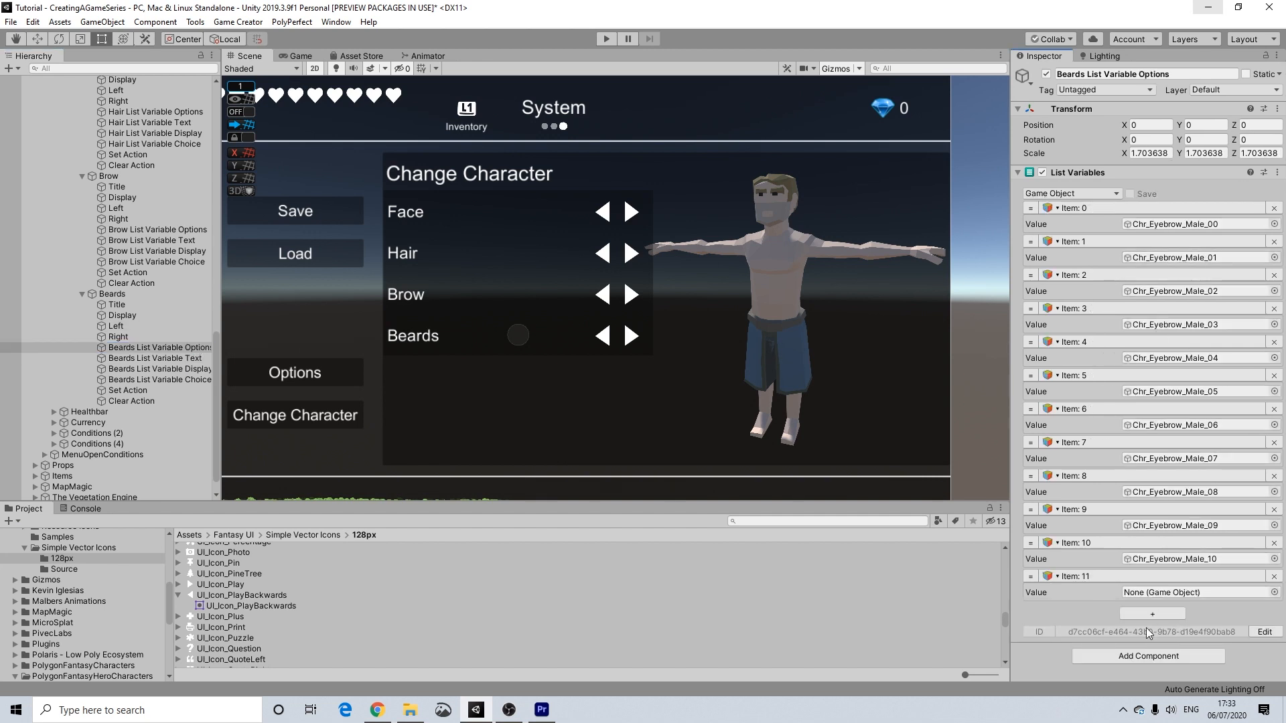
pyautogui.click(1153, 644)
pyautogui.click(1148, 672)
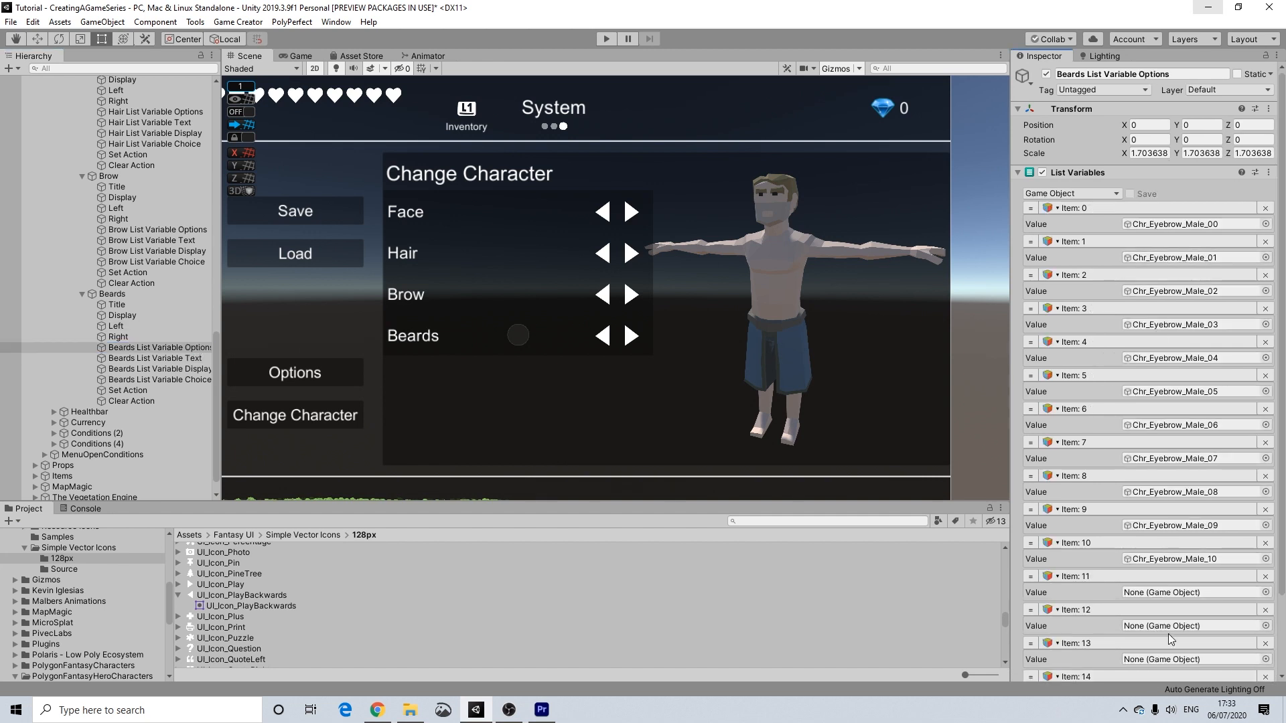
pyautogui.scroll(-3, 1168, 633)
pyautogui.click(1149, 621)
pyautogui.click(1152, 640)
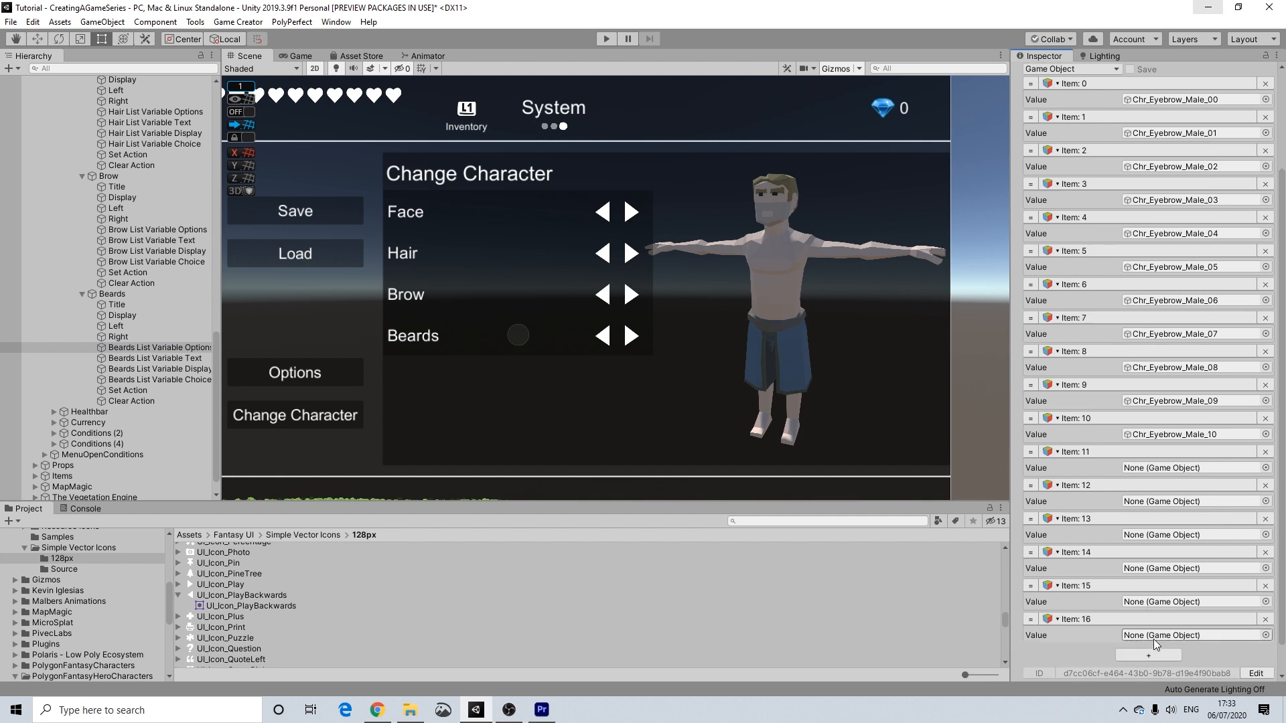
pyautogui.click(1146, 655)
pyautogui.click(1142, 624)
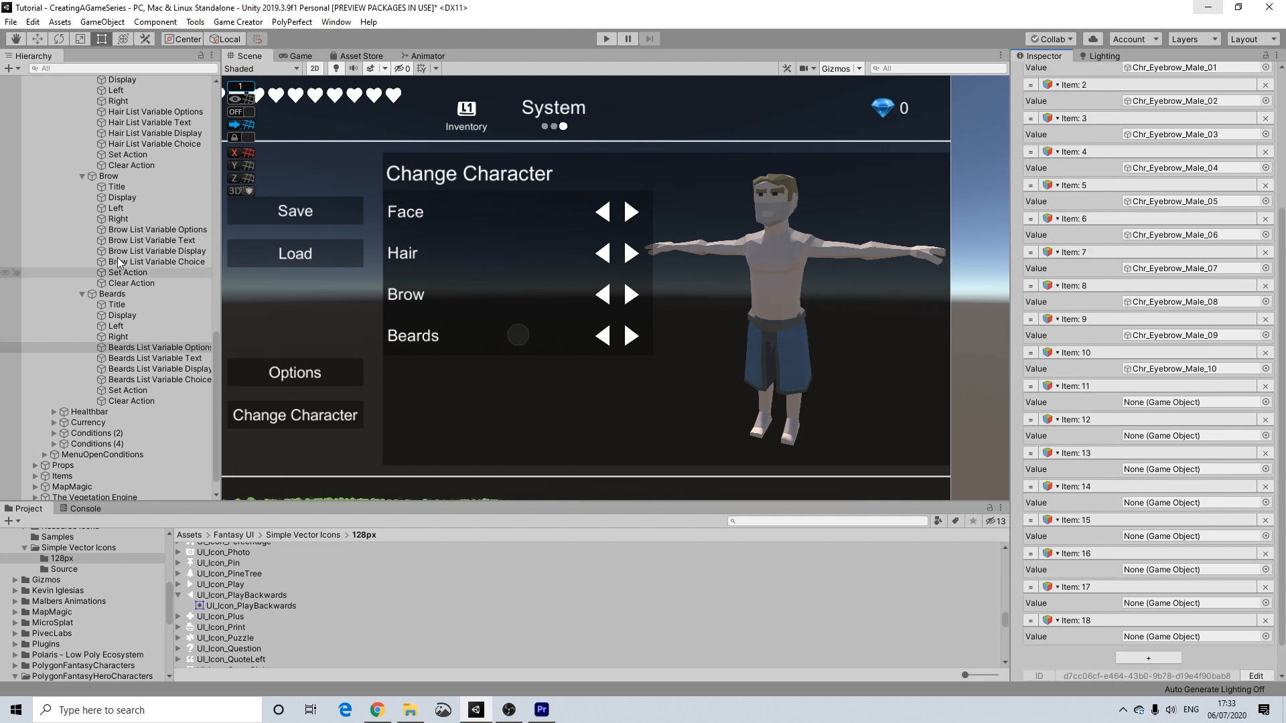
# Step: Assign Chr_FacialHair_Male_00 through Chr_FacialHair_Male_03 from the character's Male_02_FacialHair group to items 0 through 3 of the beard options list
pyautogui.scroll(5, 142, 239)
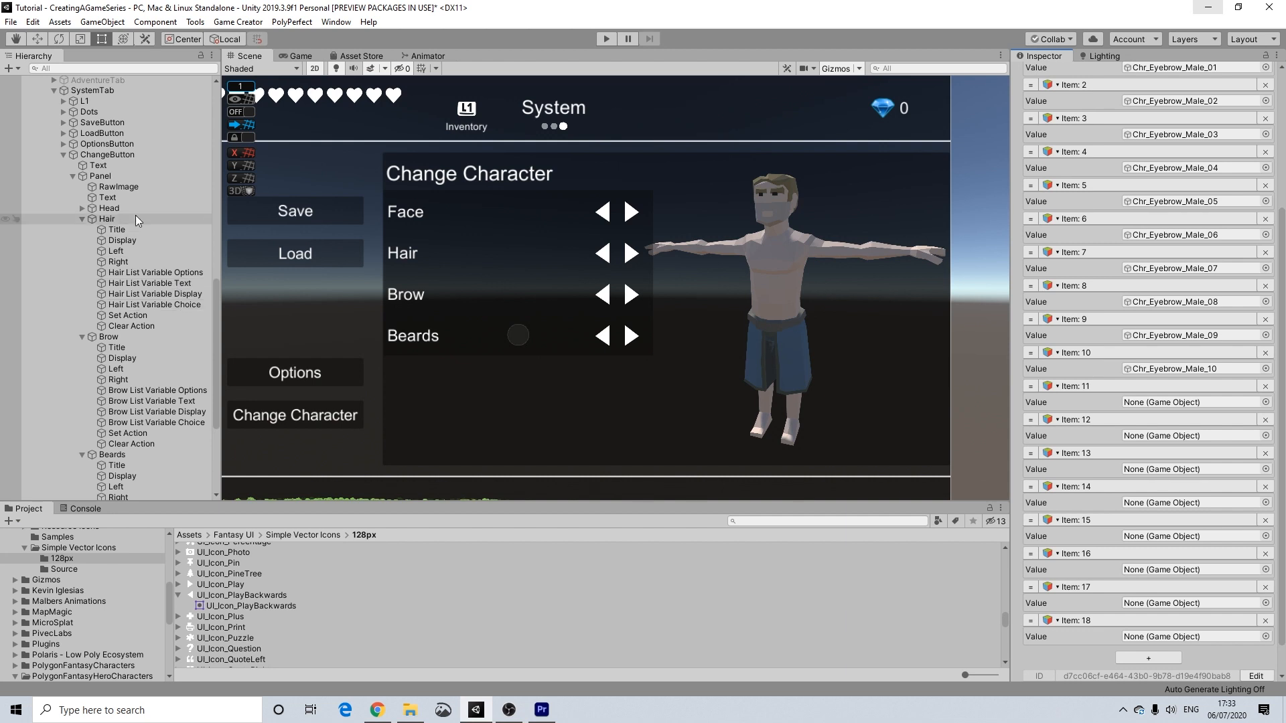
pyautogui.scroll(10, 151, 264)
pyautogui.scroll(1, 151, 264)
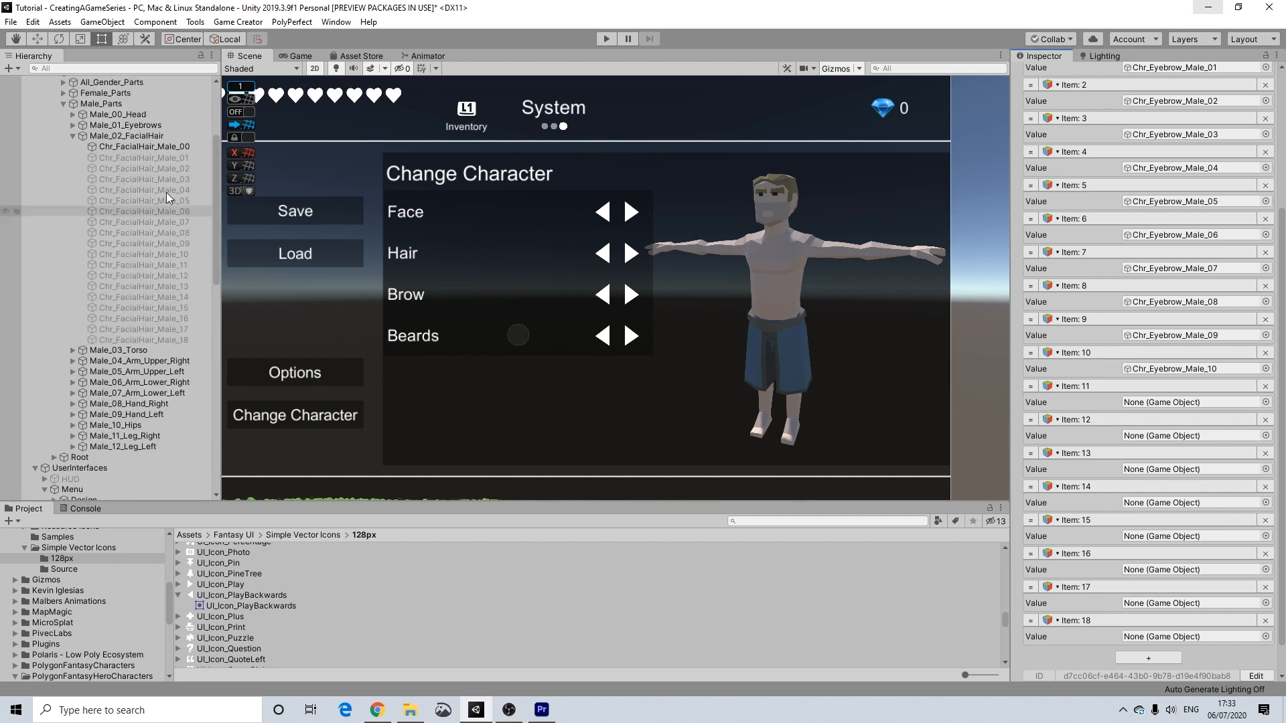
pyautogui.scroll(5, 1144, 261)
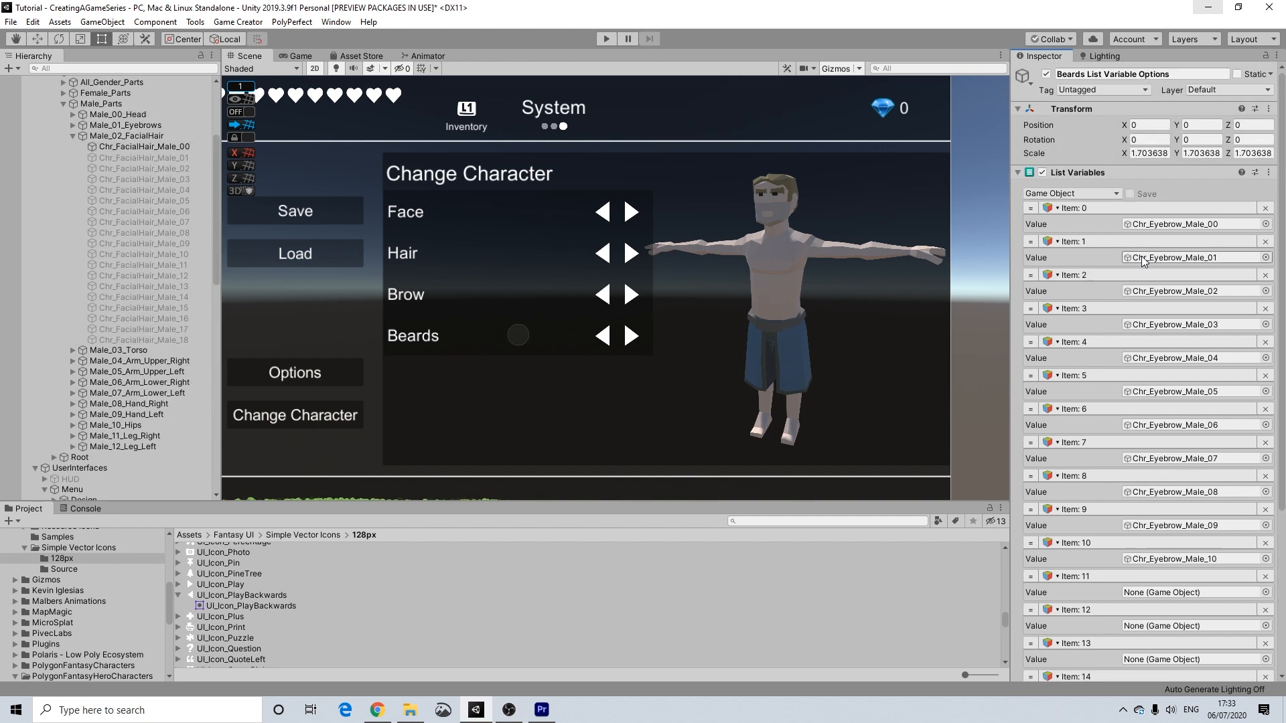
pyautogui.moveTo(137, 147); pyautogui.dragTo(1196, 231)
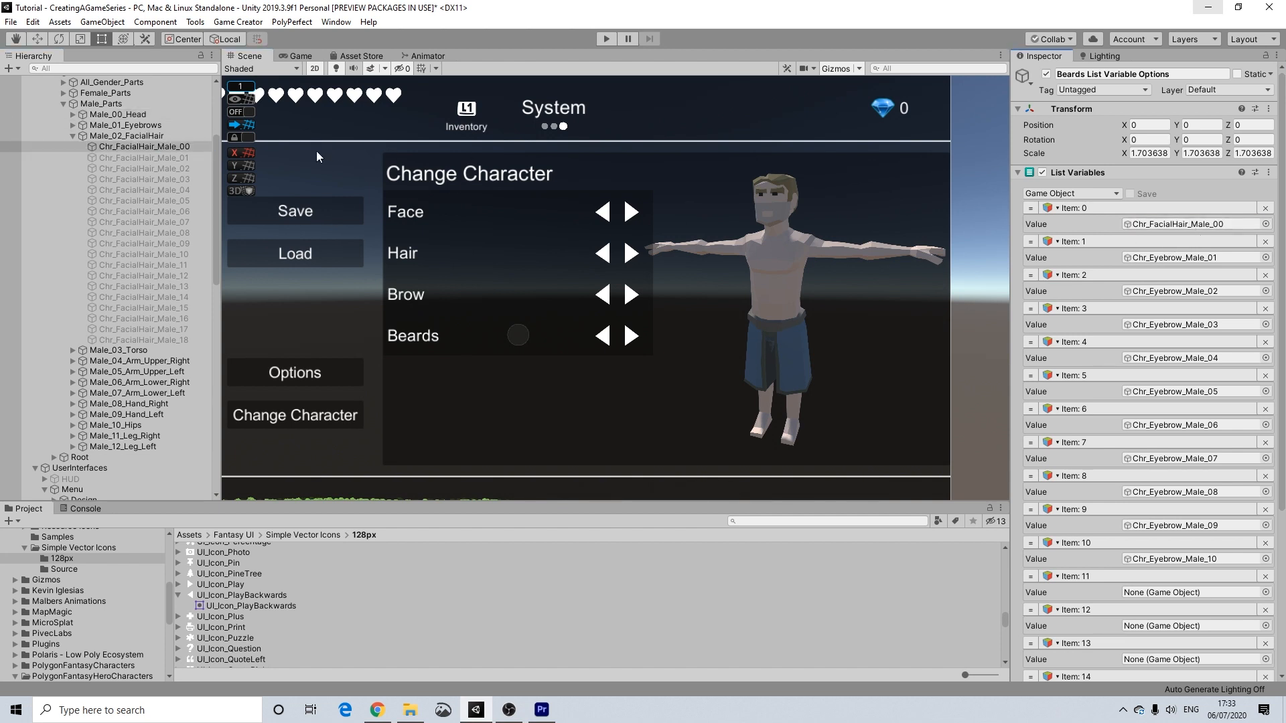
pyautogui.moveTo(180, 155); pyautogui.dragTo(1179, 258)
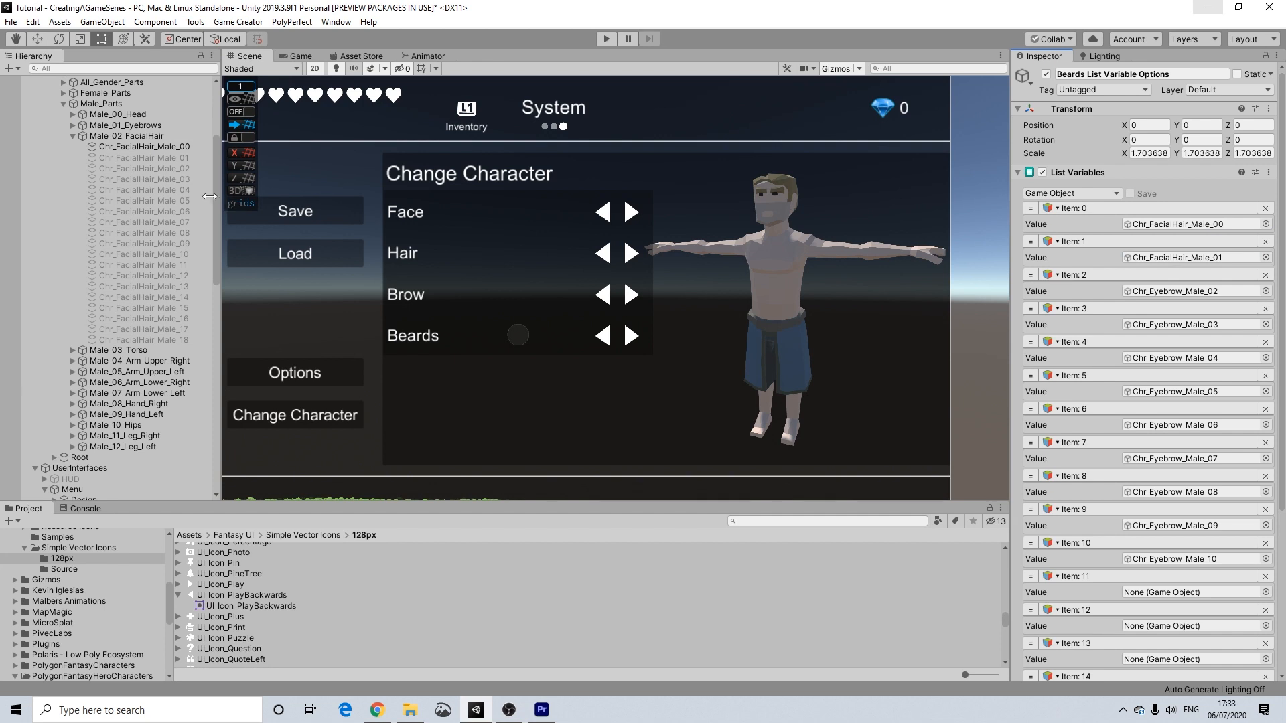
pyautogui.moveTo(167, 169); pyautogui.dragTo(1215, 294)
pyautogui.moveTo(167, 178); pyautogui.dragTo(1178, 325)
# Step: Assign Chr_FacialHair_Male_05 through Chr_FacialHair_Male_10 to items 5 through 10 of the beard options list
pyautogui.moveTo(171, 191); pyautogui.dragTo(1214, 393)
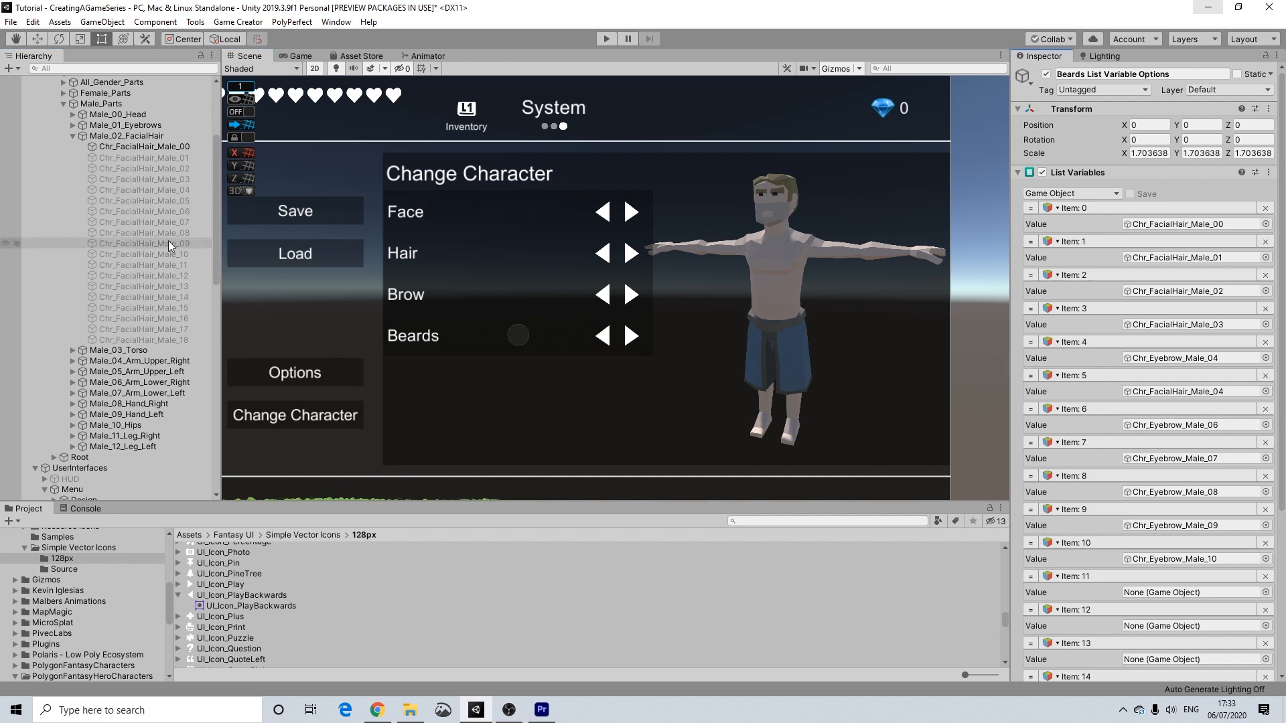
pyautogui.moveTo(182, 204); pyautogui.dragTo(1179, 391)
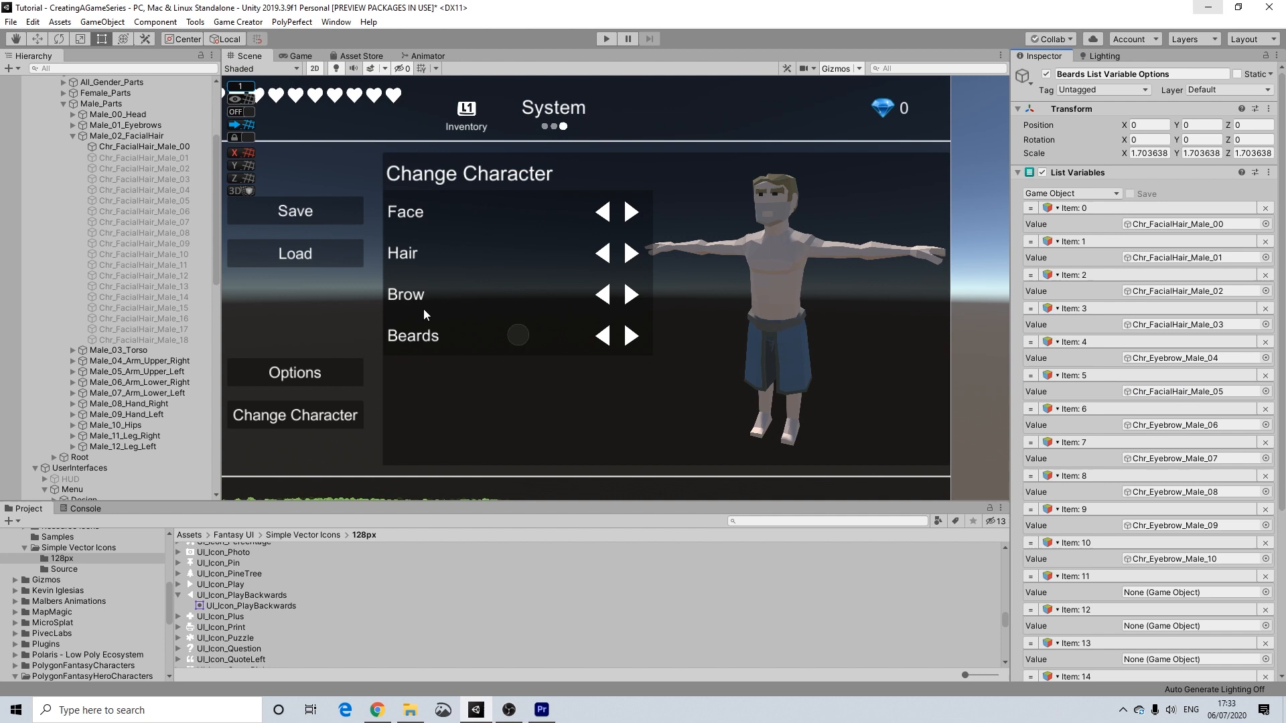
pyautogui.moveTo(161, 212); pyautogui.dragTo(1195, 432)
pyautogui.moveTo(137, 221); pyautogui.dragTo(1180, 462)
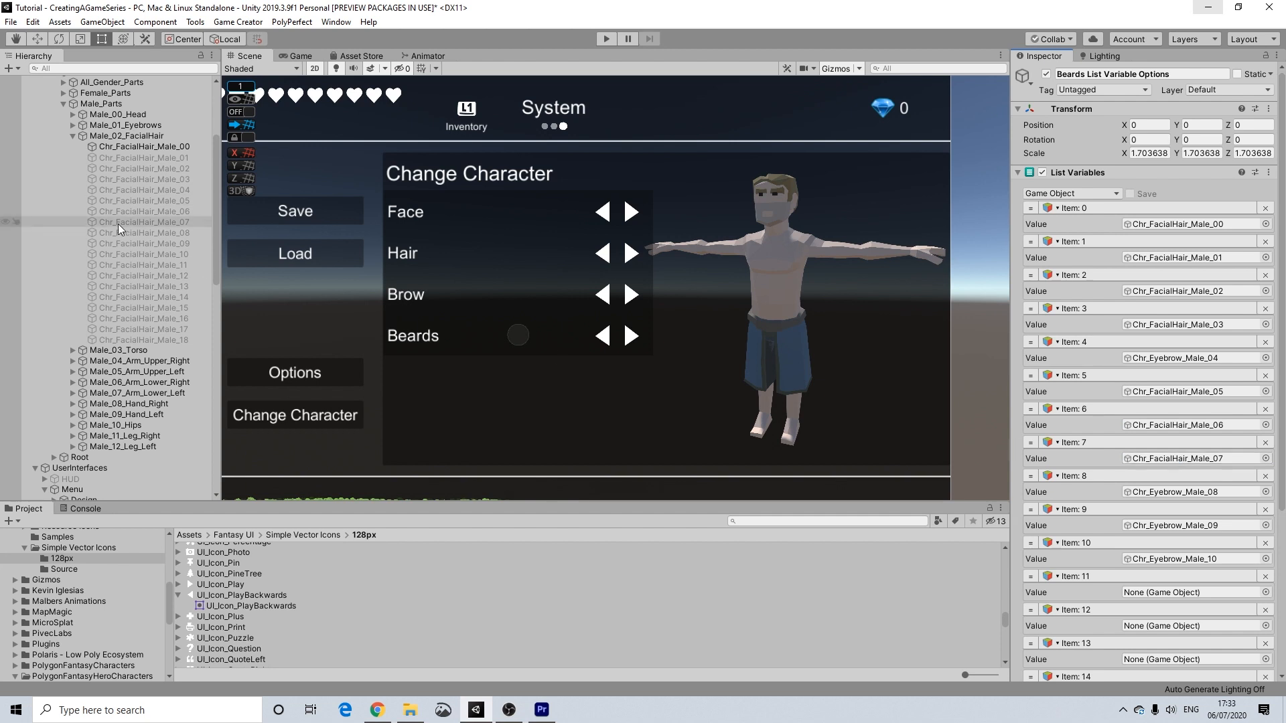
pyautogui.moveTo(151, 232); pyautogui.dragTo(1138, 492)
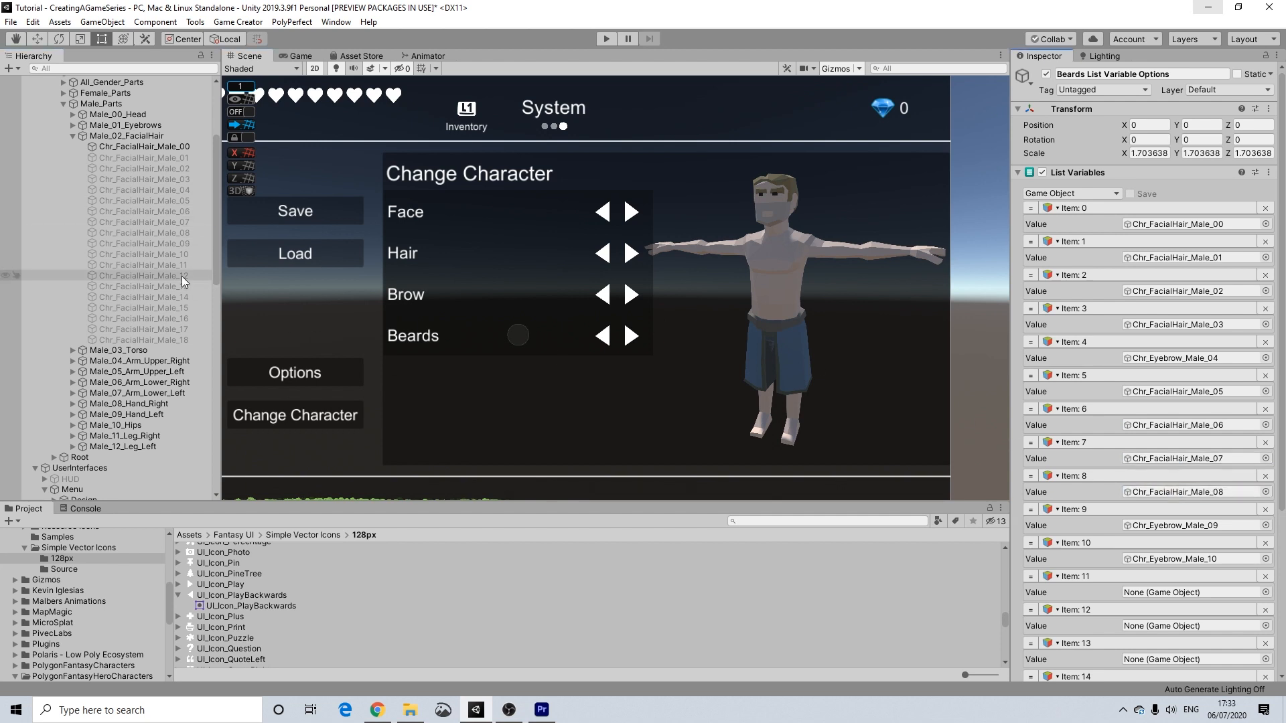
pyautogui.moveTo(176, 244); pyautogui.dragTo(1208, 529)
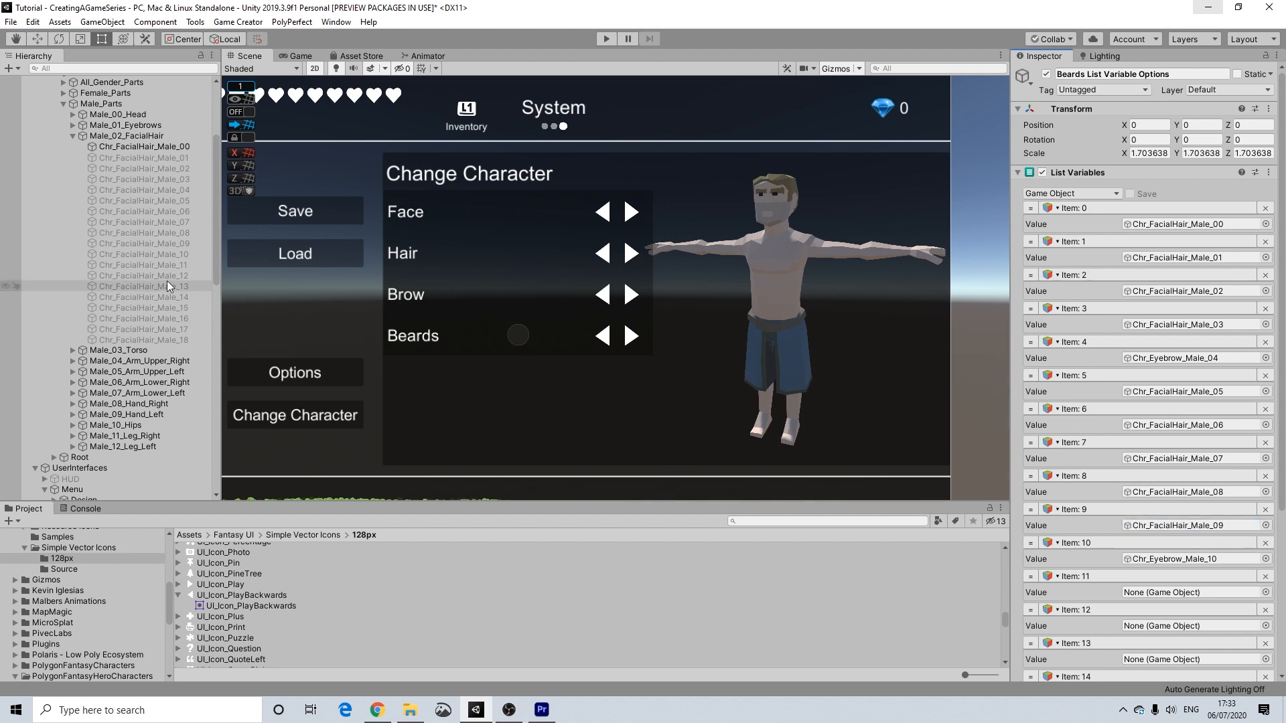
pyautogui.click(171, 253)
pyautogui.moveTo(171, 253); pyautogui.dragTo(1218, 560)
# Step: Assign Chr_FacialHair_Male_11 through Chr_FacialHair_Male_18 to items 11 through 18 of the beard options list
pyautogui.scroll(-5, 1219, 560)
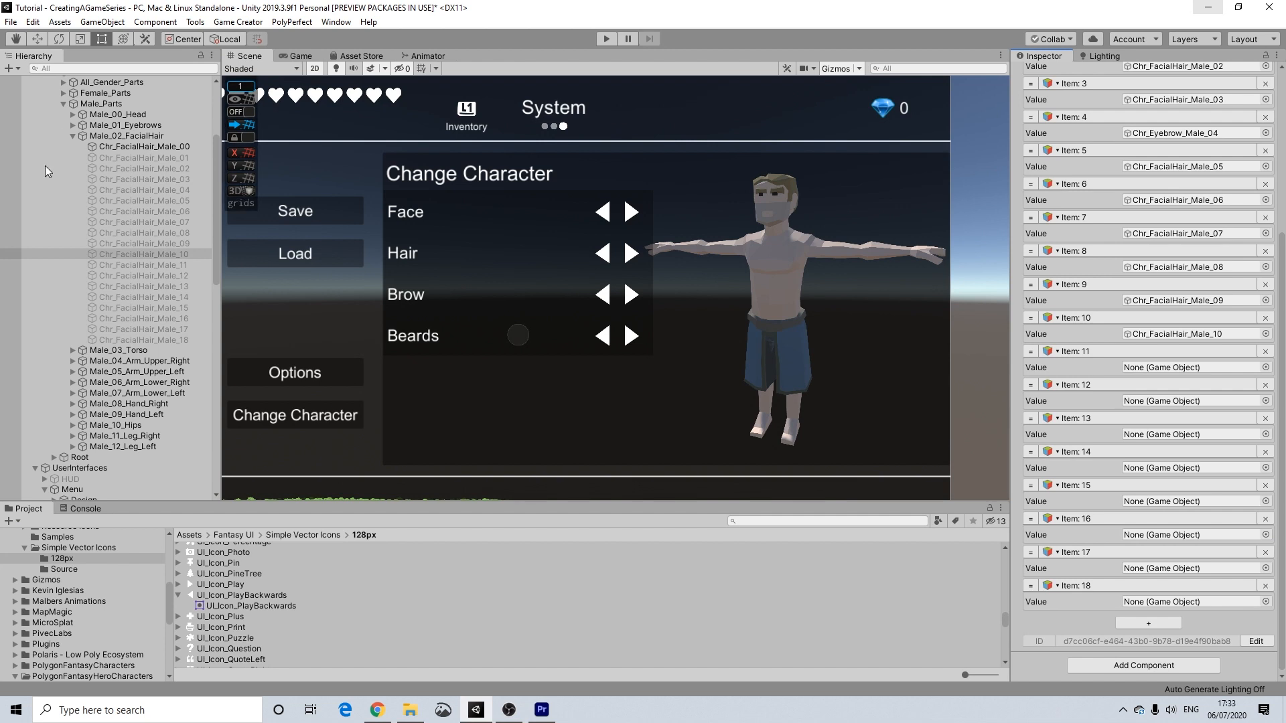
pyautogui.moveTo(151, 262); pyautogui.dragTo(1151, 375)
pyautogui.moveTo(167, 274); pyautogui.dragTo(1138, 409)
pyautogui.moveTo(141, 289); pyautogui.dragTo(1138, 434)
pyautogui.moveTo(150, 298); pyautogui.dragTo(1152, 469)
pyautogui.moveTo(166, 307); pyautogui.dragTo(1151, 501)
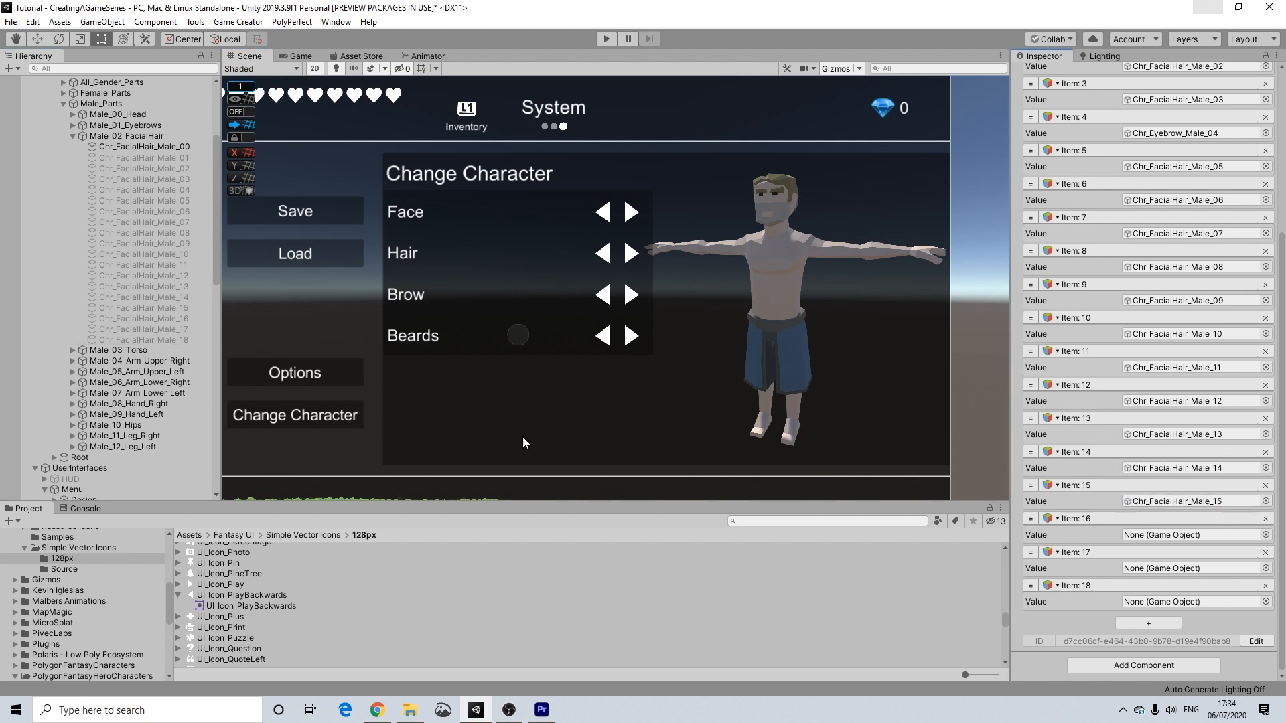
pyautogui.moveTo(145, 318); pyautogui.dragTo(1166, 535)
pyautogui.moveTo(170, 328); pyautogui.dragTo(1178, 568)
pyautogui.moveTo(166, 340); pyautogui.dragTo(1166, 601)
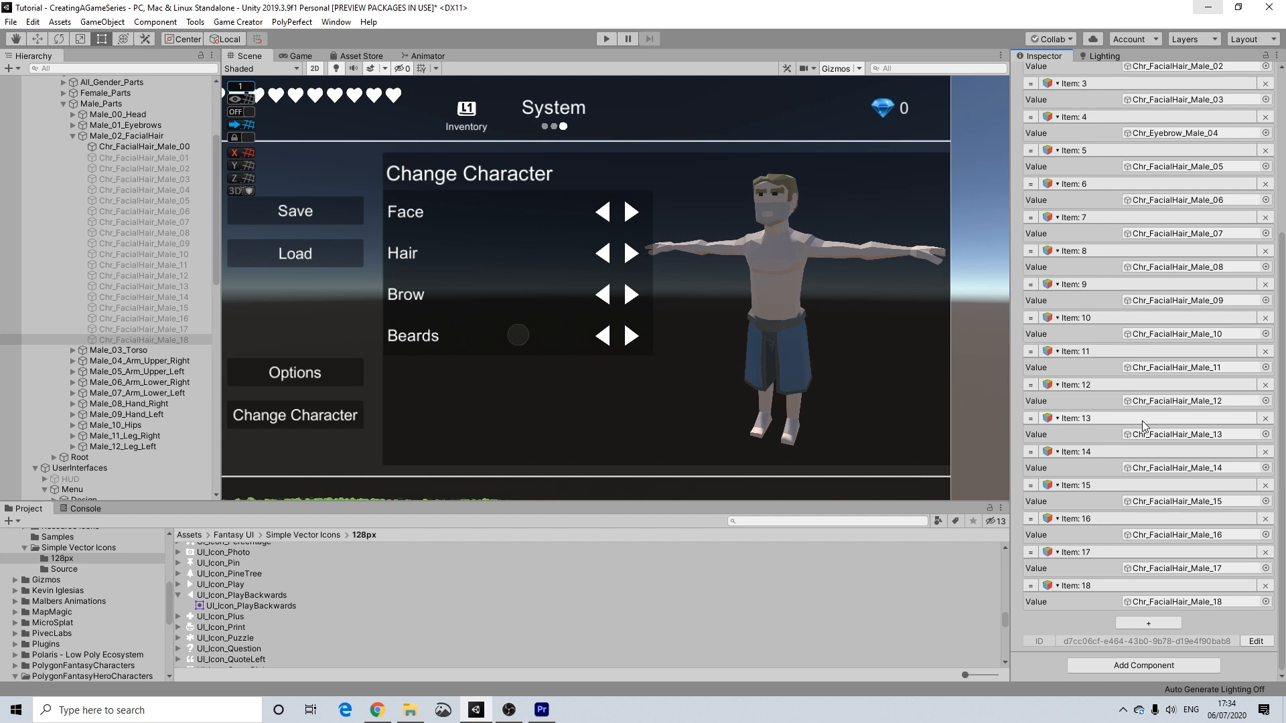
# Step: Run the game and test the Face selector in both directions, ending on Face 19
pyautogui.scroll(5, 1143, 421)
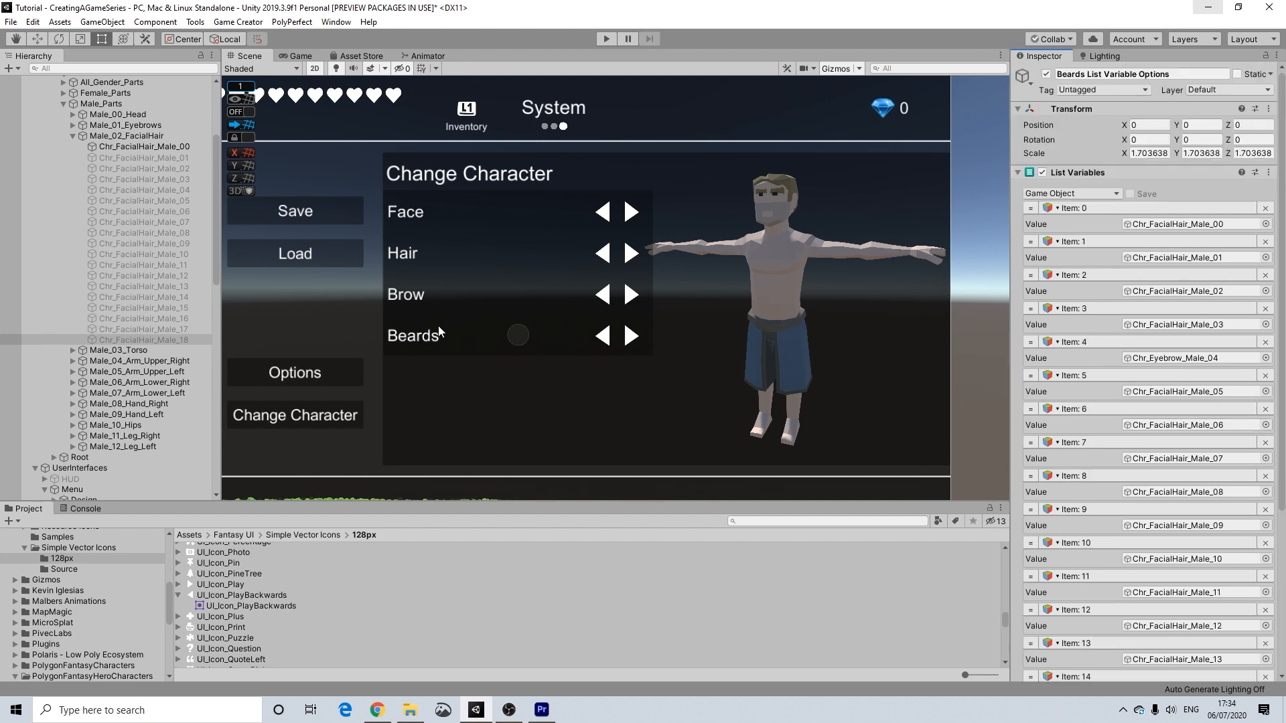
pyautogui.scroll(-2, 486, 299)
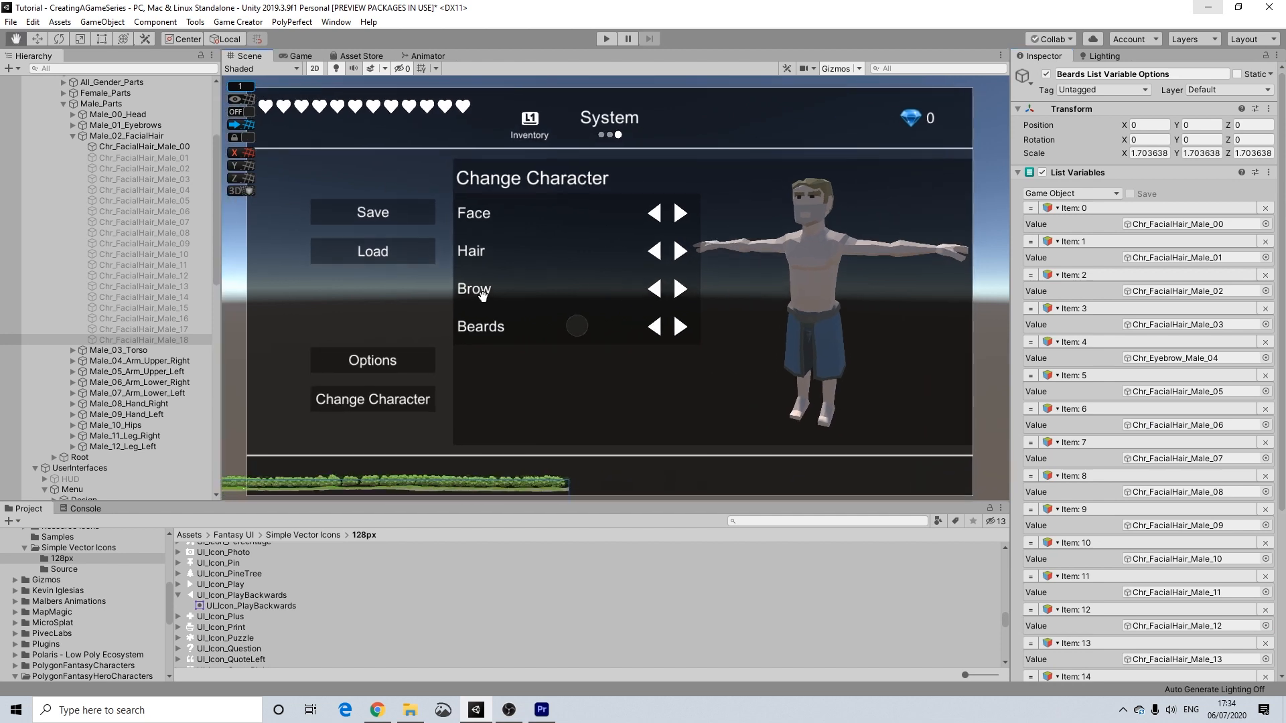
pyautogui.moveTo(483, 296); pyautogui.dragTo(483, 294, button='middle')
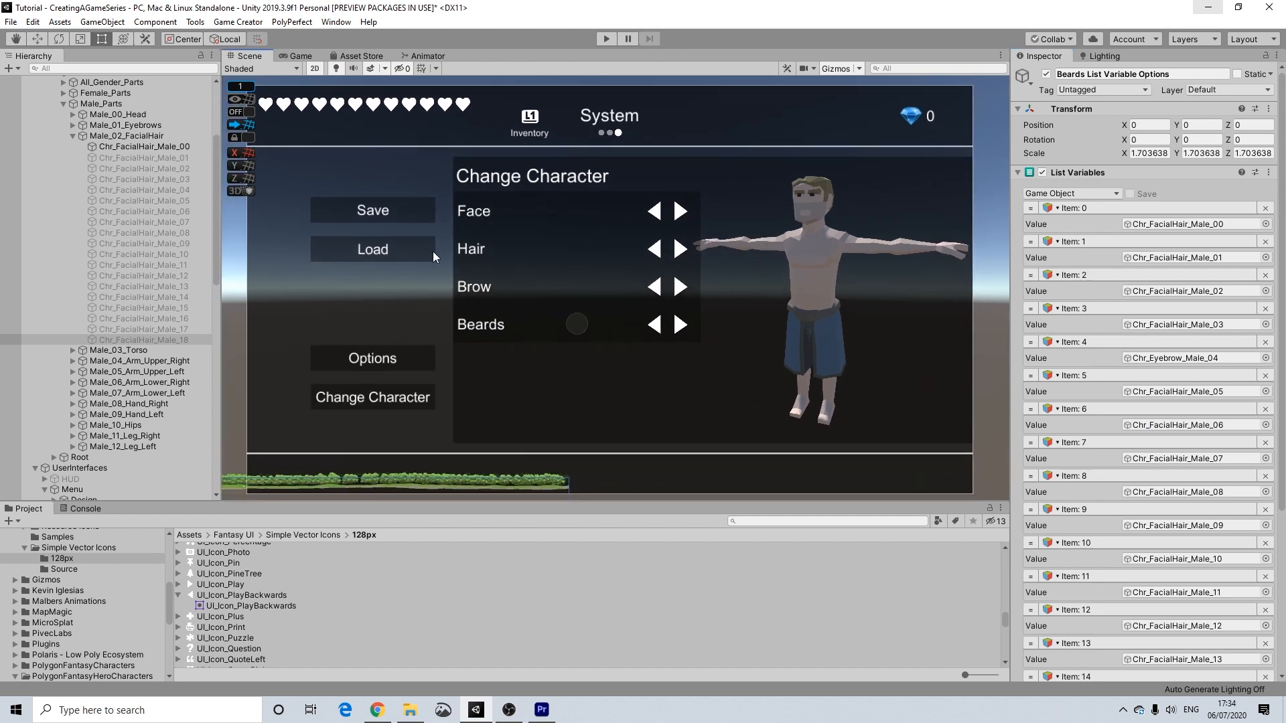
pyautogui.scroll(1, 478, 268)
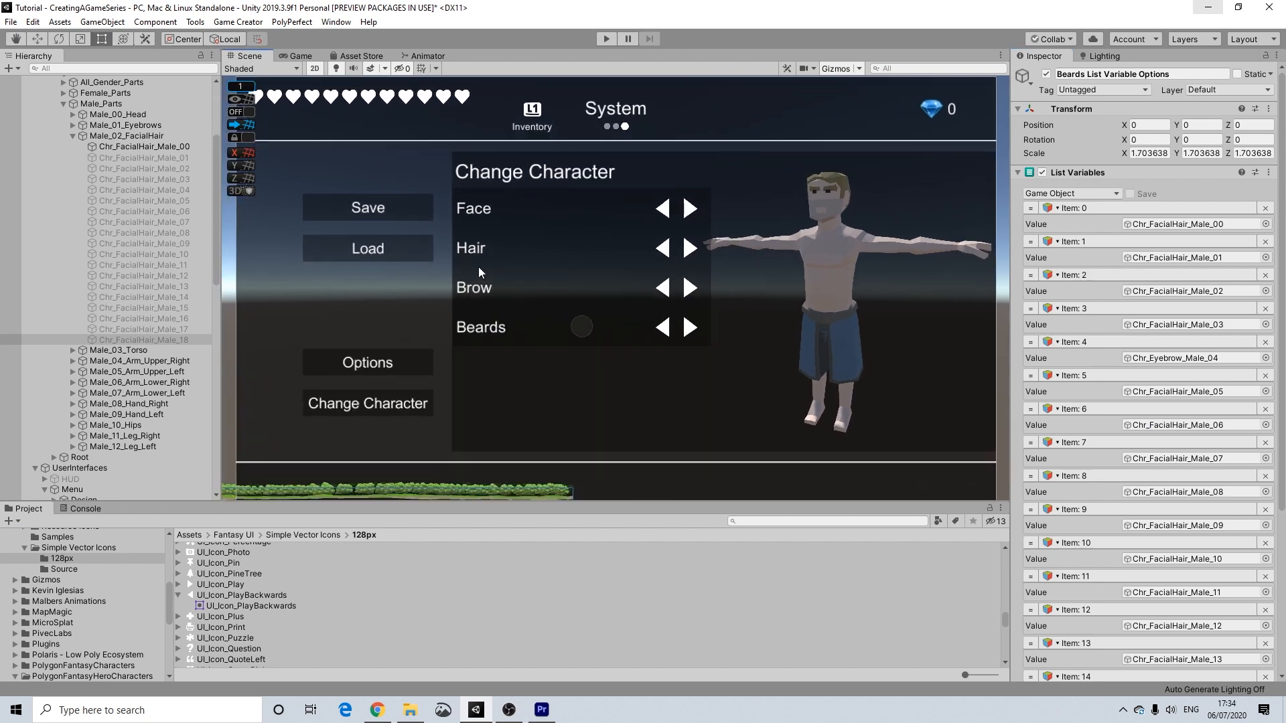
pyautogui.scroll(-1, 546, 232)
pyautogui.click(607, 39)
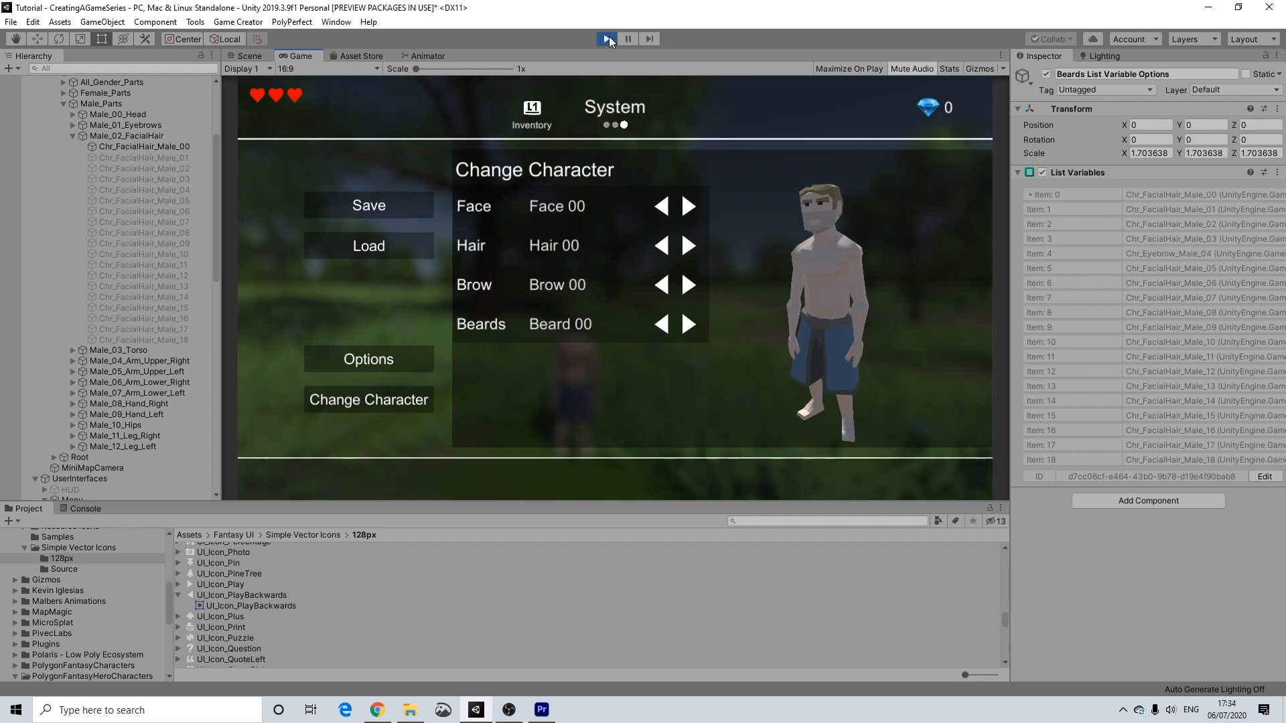
pyautogui.click(690, 206)
pyautogui.click(689, 205)
pyautogui.click(661, 207)
pyautogui.click(663, 207)
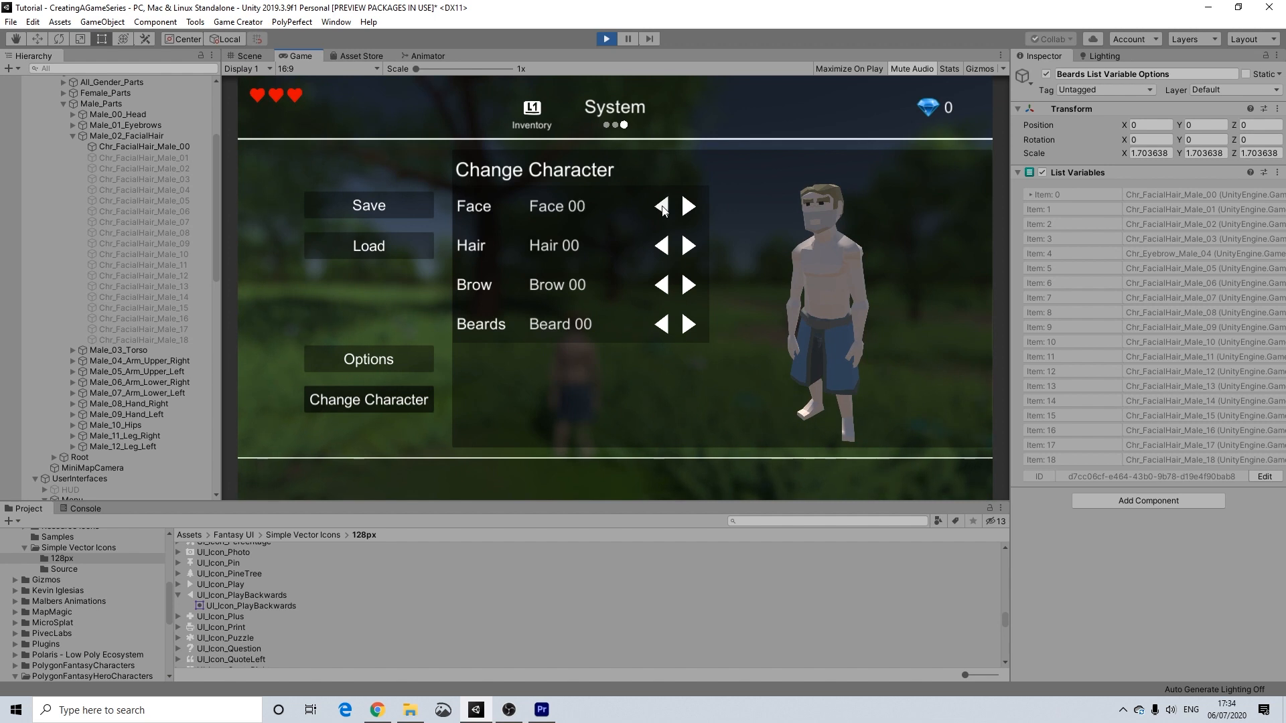
pyautogui.click(662, 207)
# Step: Test the Hair selector by stepping forward and then backward through the hair options to Hair 00
pyautogui.click(689, 246)
pyautogui.click(689, 247)
pyautogui.click(689, 246)
pyautogui.click(689, 247)
pyautogui.click(662, 247)
pyautogui.click(662, 247)
pyautogui.click(662, 246)
pyautogui.click(662, 246)
pyautogui.click(662, 246)
pyautogui.click(662, 246)
pyautogui.click(662, 246)
pyautogui.click(662, 247)
pyautogui.click(661, 246)
pyautogui.click(662, 247)
pyautogui.click(662, 246)
pyautogui.click(661, 247)
pyautogui.click(661, 246)
pyautogui.click(662, 246)
pyautogui.click(661, 246)
pyautogui.click(661, 247)
pyautogui.click(661, 246)
pyautogui.click(662, 247)
pyautogui.click(662, 246)
pyautogui.click(662, 247)
pyautogui.click(662, 247)
pyautogui.click(661, 247)
pyautogui.click(661, 247)
pyautogui.click(661, 246)
pyautogui.click(662, 247)
pyautogui.click(662, 246)
pyautogui.click(662, 246)
# Step: Test the Brow selector in both directions, ending on Brow 08
pyautogui.click(688, 284)
pyautogui.click(662, 285)
pyautogui.click(662, 284)
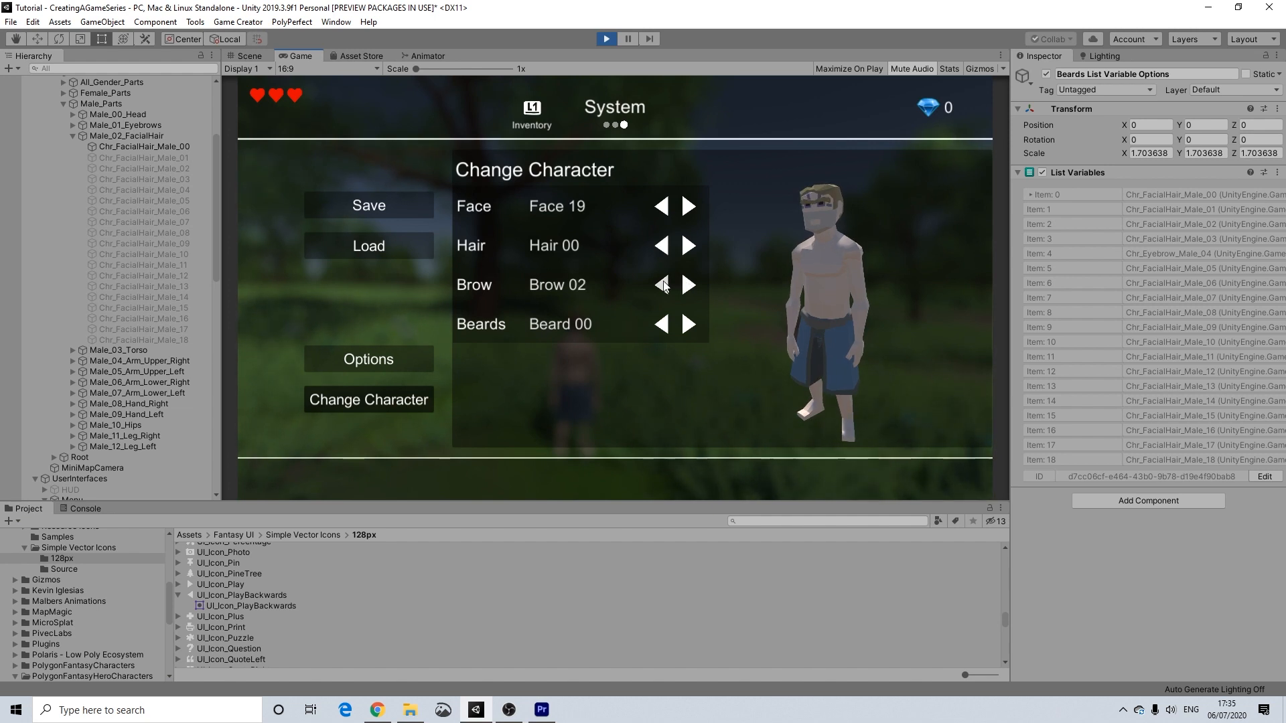
pyautogui.click(663, 284)
pyautogui.click(663, 285)
pyautogui.click(663, 285)
pyautogui.click(662, 285)
pyautogui.click(687, 286)
pyautogui.click(687, 286)
pyautogui.click(687, 286)
pyautogui.click(687, 286)
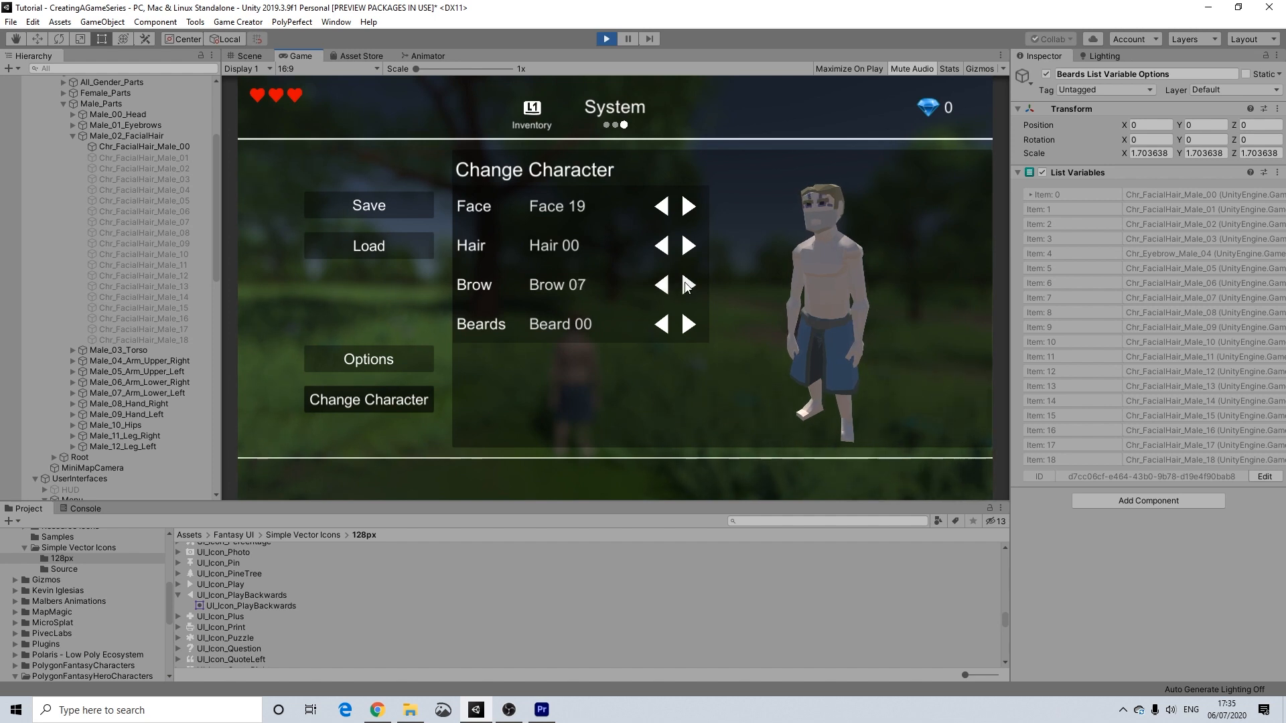
# Step: Test the Beards selector by cycling through the beard options in both directions, ending on Beard 02
pyautogui.click(688, 325)
pyautogui.click(689, 324)
pyautogui.click(689, 325)
pyautogui.click(688, 325)
pyautogui.click(689, 325)
pyautogui.click(688, 325)
pyautogui.click(688, 325)
pyautogui.click(688, 325)
pyautogui.click(688, 325)
pyautogui.click(688, 325)
pyautogui.click(689, 325)
pyautogui.click(688, 325)
pyautogui.click(688, 325)
pyautogui.click(688, 324)
pyautogui.click(688, 324)
pyautogui.click(689, 324)
pyautogui.click(688, 325)
pyautogui.click(689, 325)
pyautogui.click(688, 324)
pyautogui.click(689, 325)
pyautogui.click(689, 325)
pyautogui.click(688, 325)
pyautogui.click(688, 324)
pyautogui.click(662, 325)
pyautogui.click(662, 325)
pyautogui.click(662, 326)
pyautogui.click(662, 325)
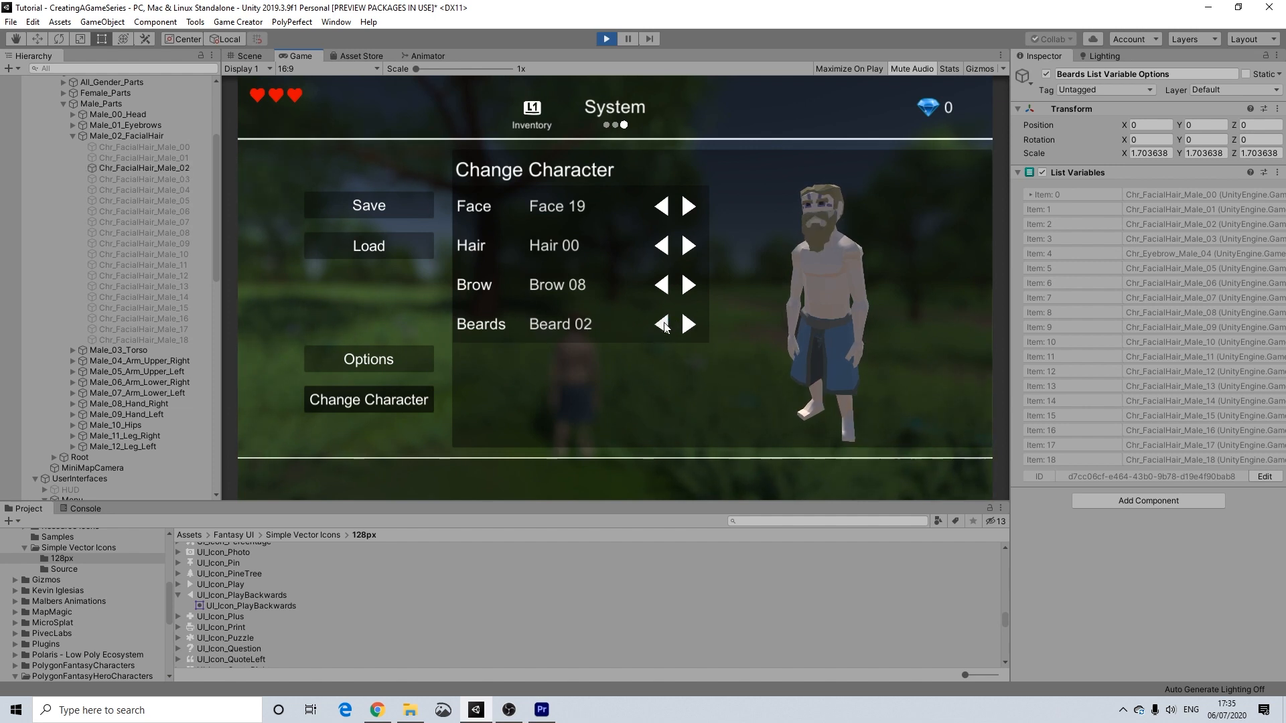
pyautogui.click(662, 325)
pyautogui.click(662, 325)
pyautogui.click(662, 326)
pyautogui.click(684, 326)
pyautogui.click(686, 326)
pyautogui.click(687, 325)
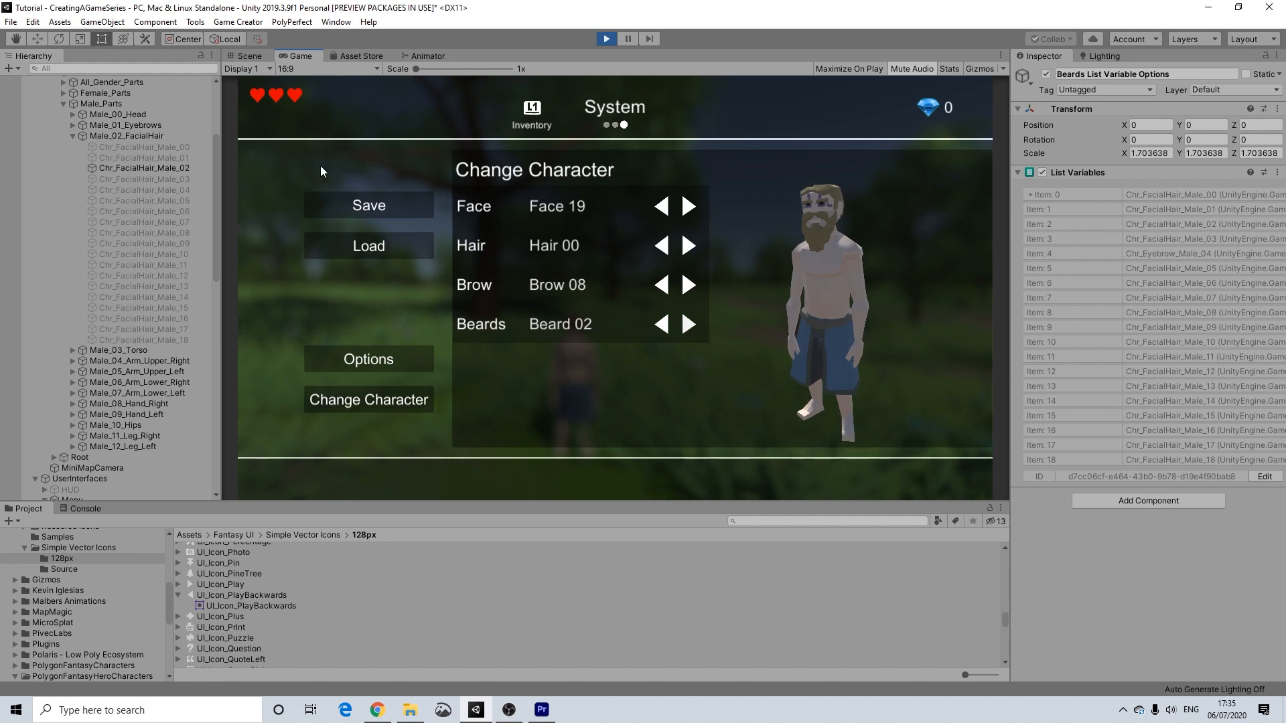
# Step: Stop the game and assign Chr_FacialHair_Male_04 to Item 4 of the Beards List Variable Options, checking the rest of the list
pyautogui.click(608, 39)
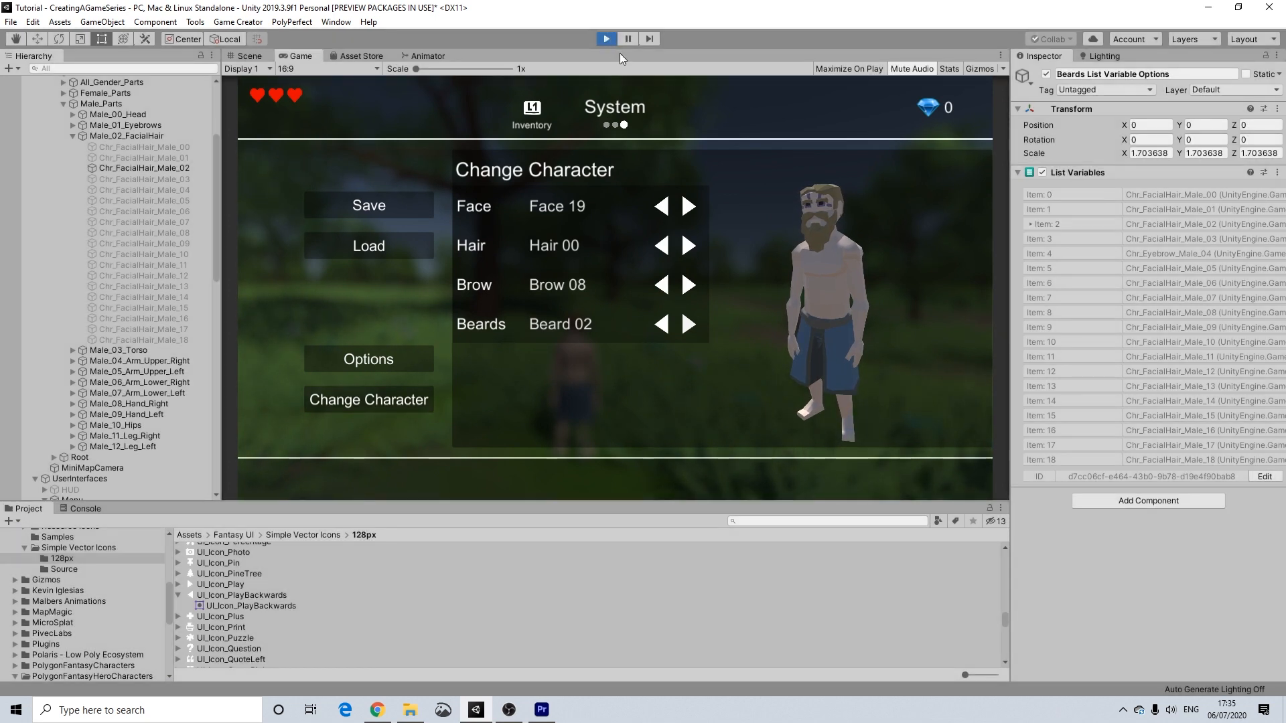
pyautogui.scroll(-10, 136, 355)
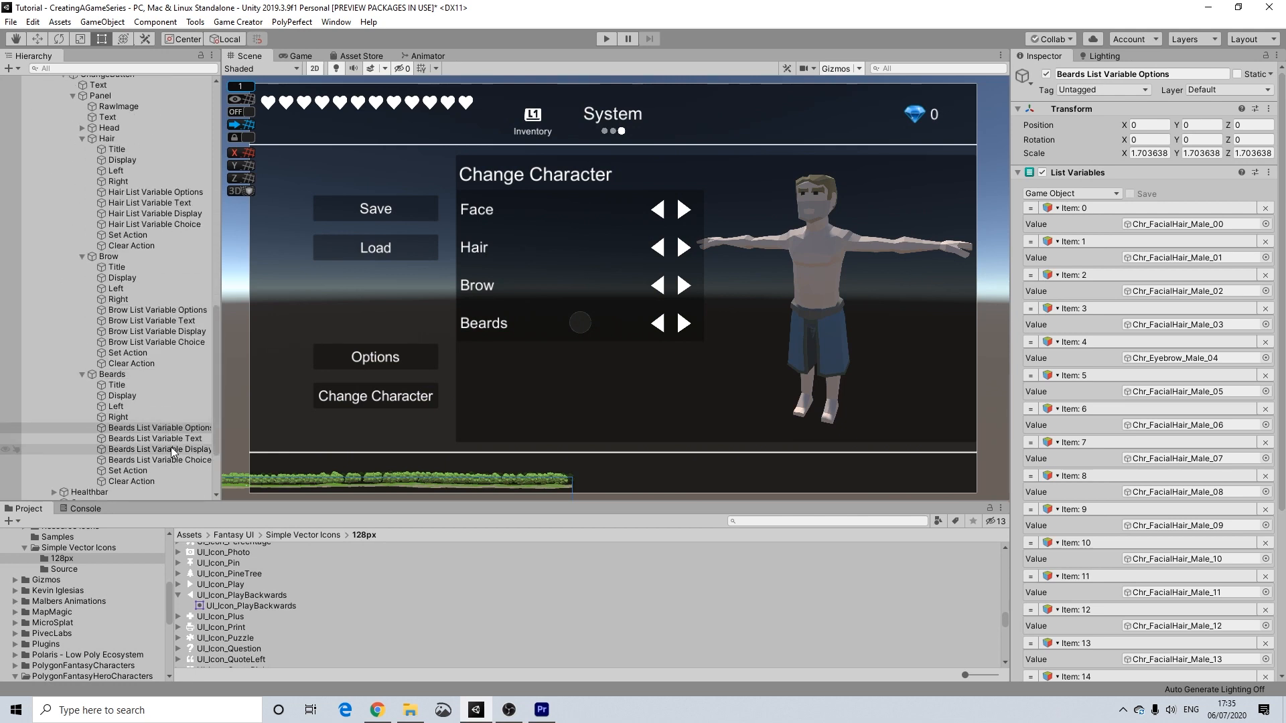
pyautogui.scroll(-5, 1134, 333)
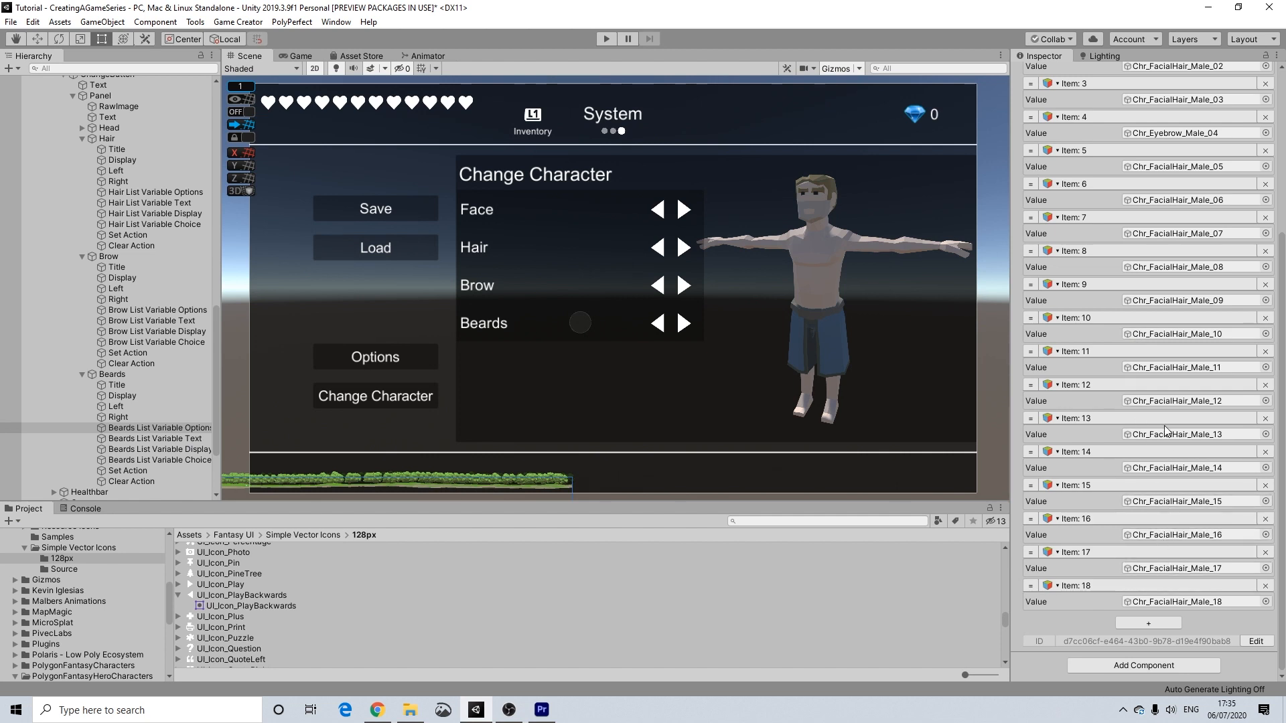
pyautogui.scroll(3, 1169, 347)
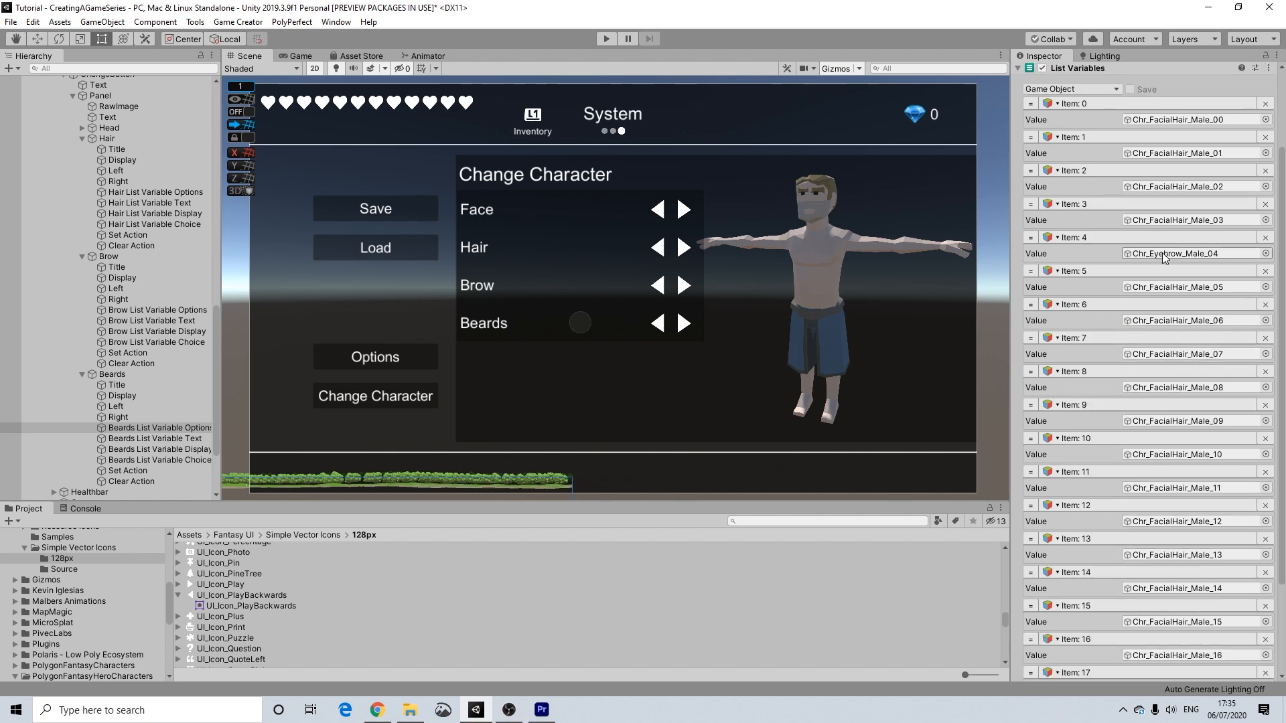
pyautogui.click(1162, 221)
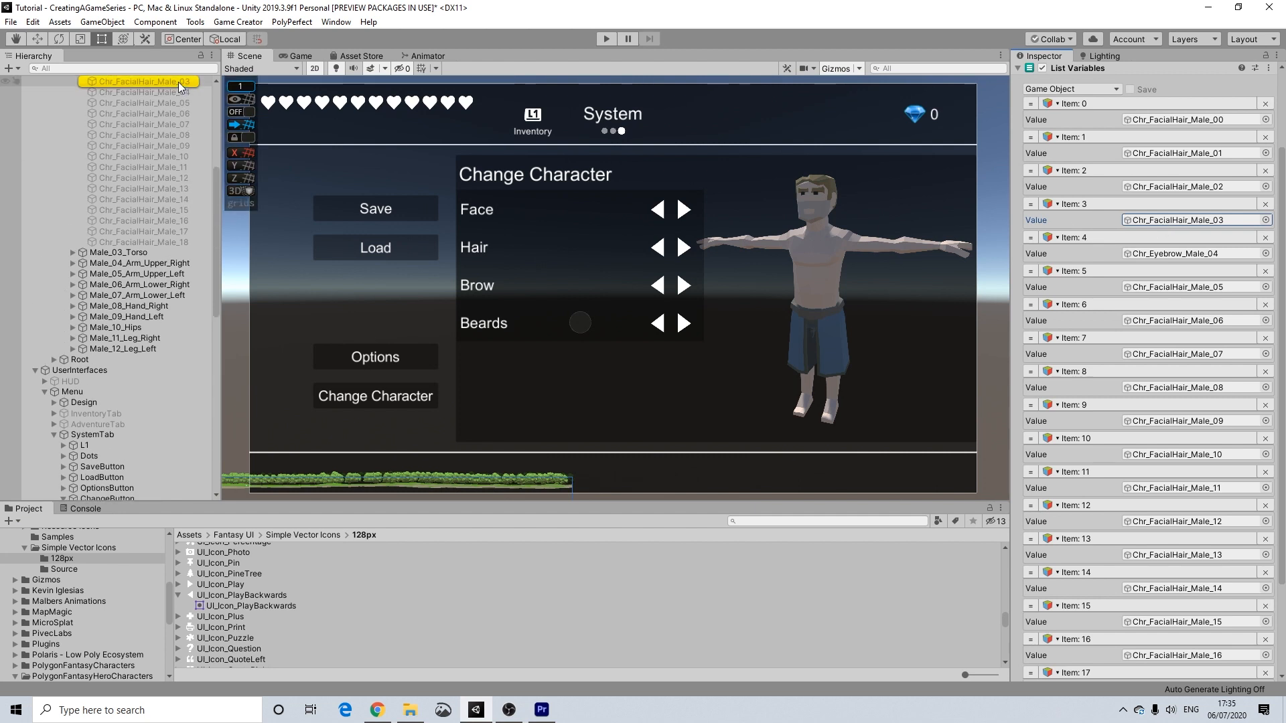
pyautogui.moveTo(163, 91); pyautogui.dragTo(1165, 259)
pyautogui.scroll(-3, 1149, 267)
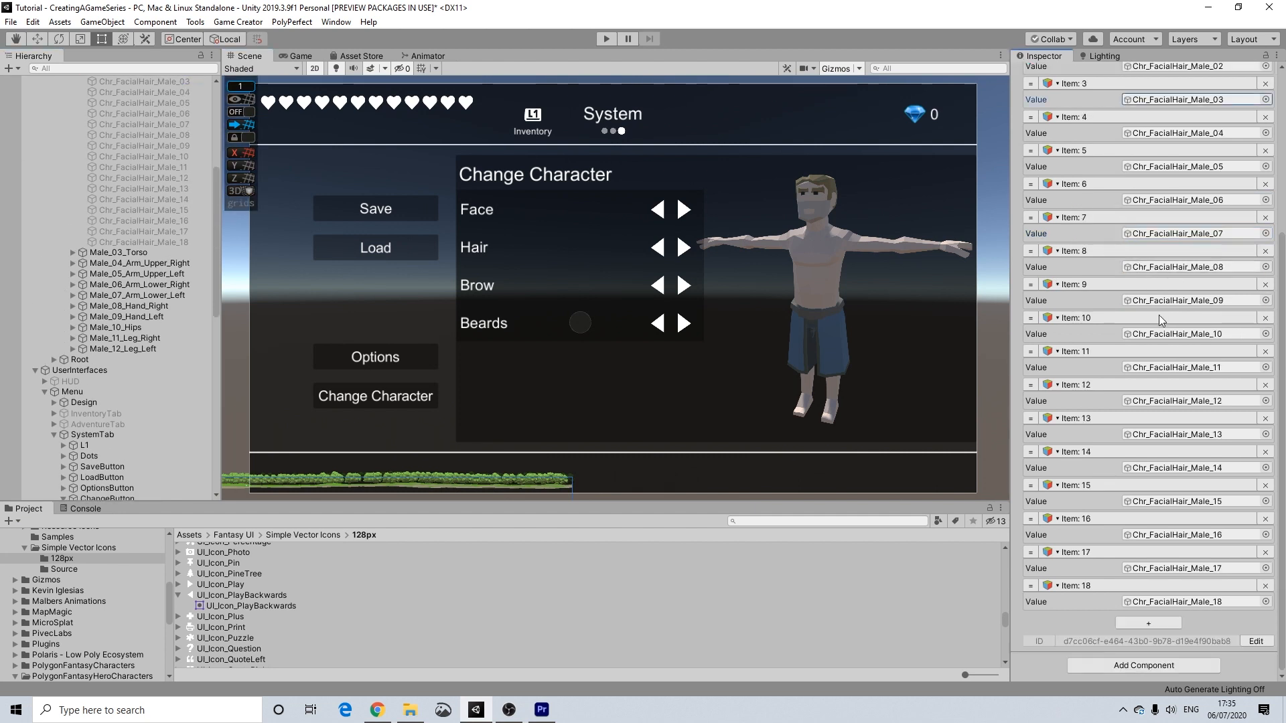
pyautogui.scroll(5, 1163, 469)
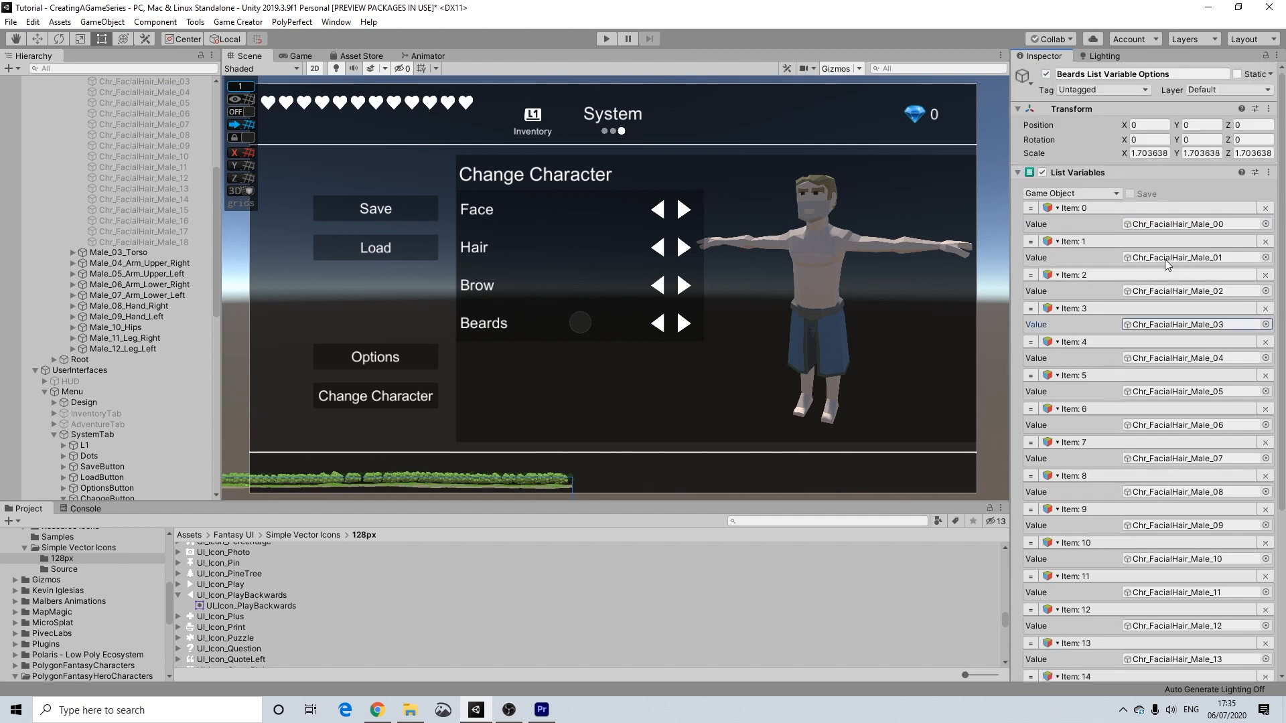
# Step: Collapse the Beards, Brow and Hair objects under the Change Character panel in the hierarchy
pyautogui.click(495, 315)
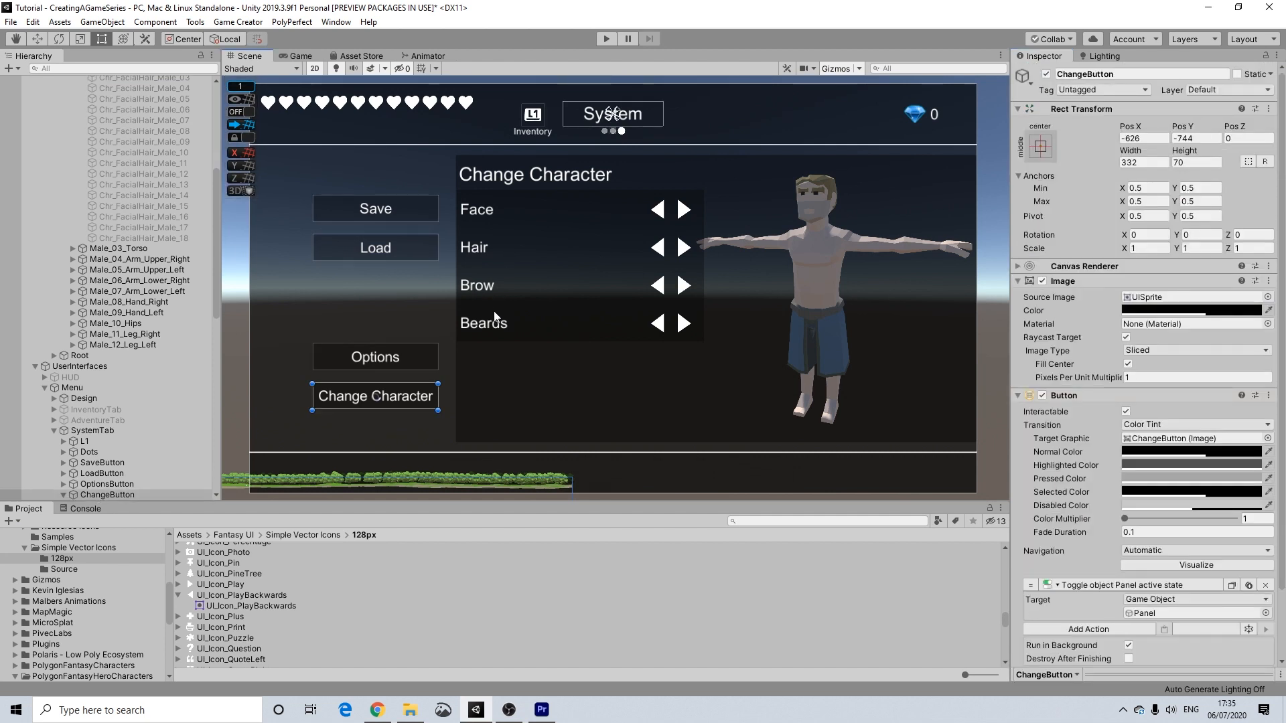
pyautogui.click(496, 313)
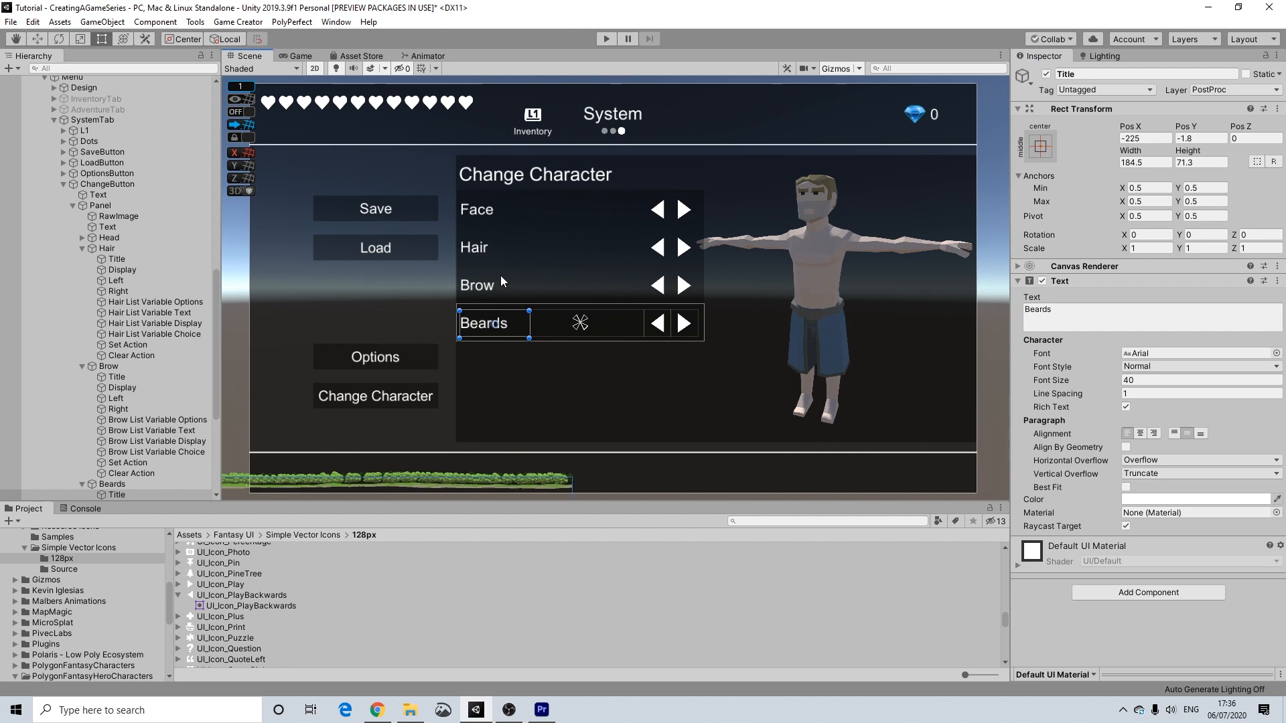
pyautogui.click(500, 275)
pyautogui.click(496, 280)
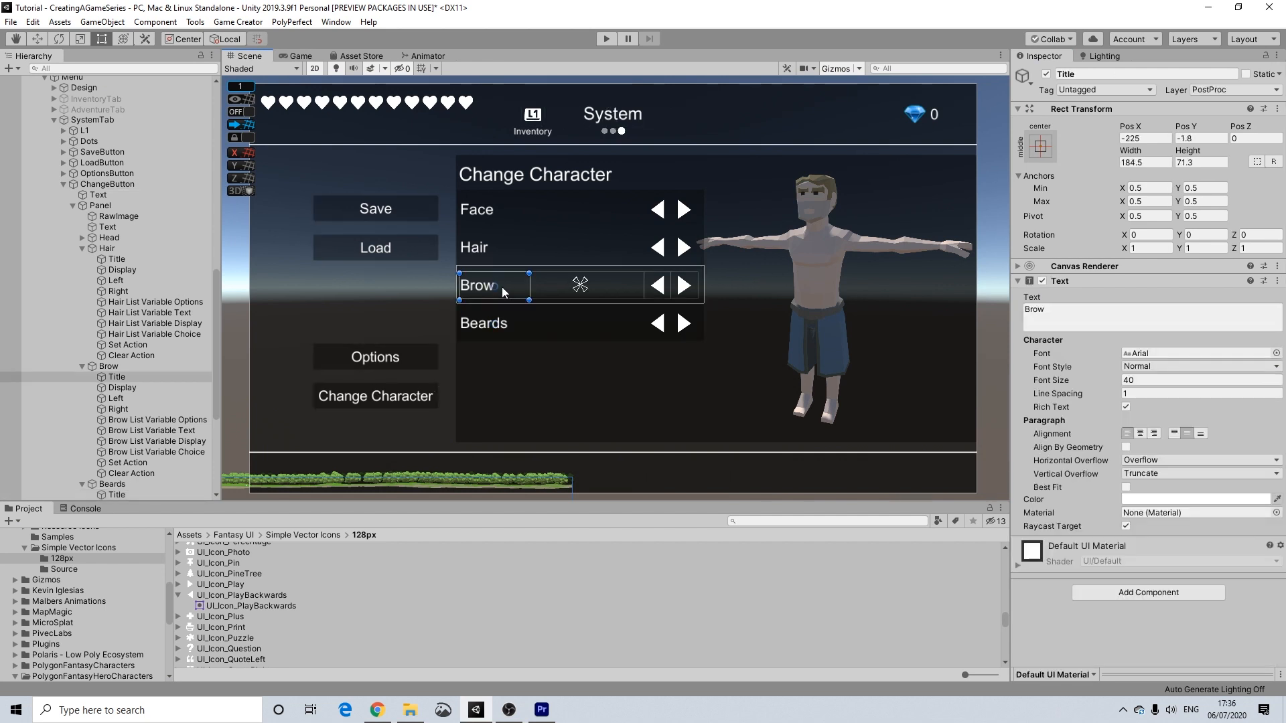
pyautogui.scroll(-3, 165, 432)
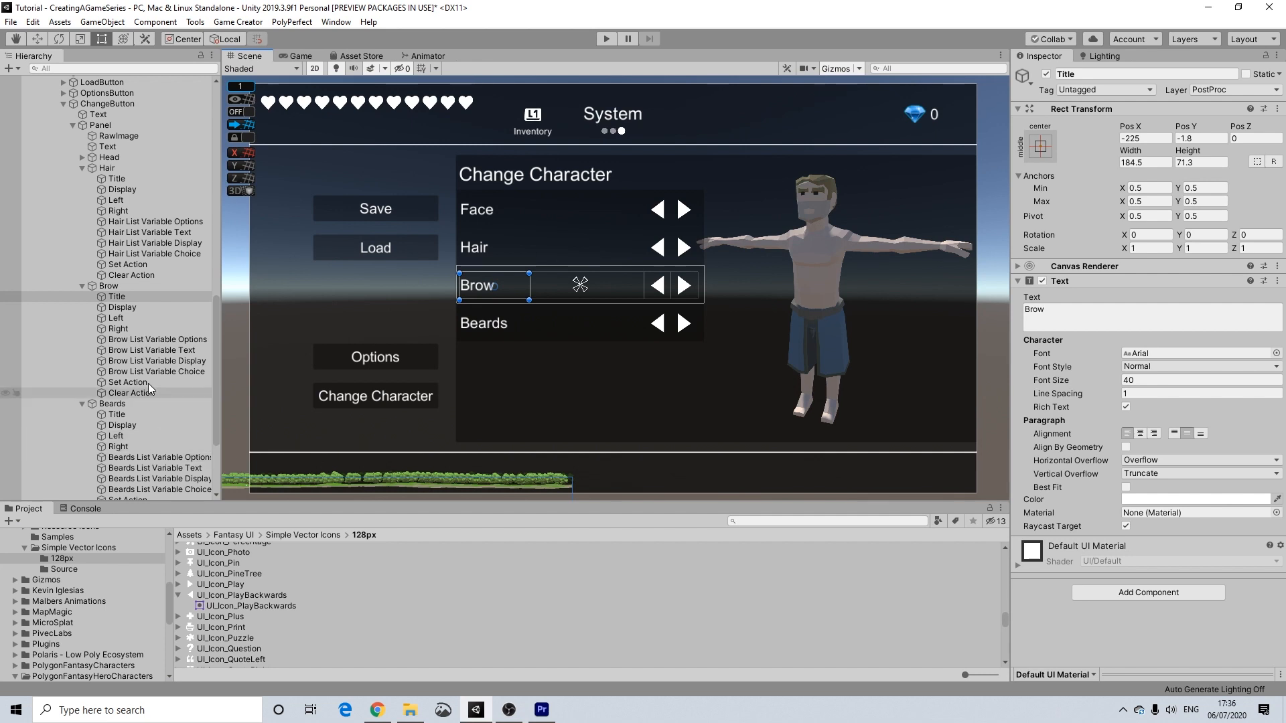
pyautogui.click(100, 406)
pyautogui.click(81, 404)
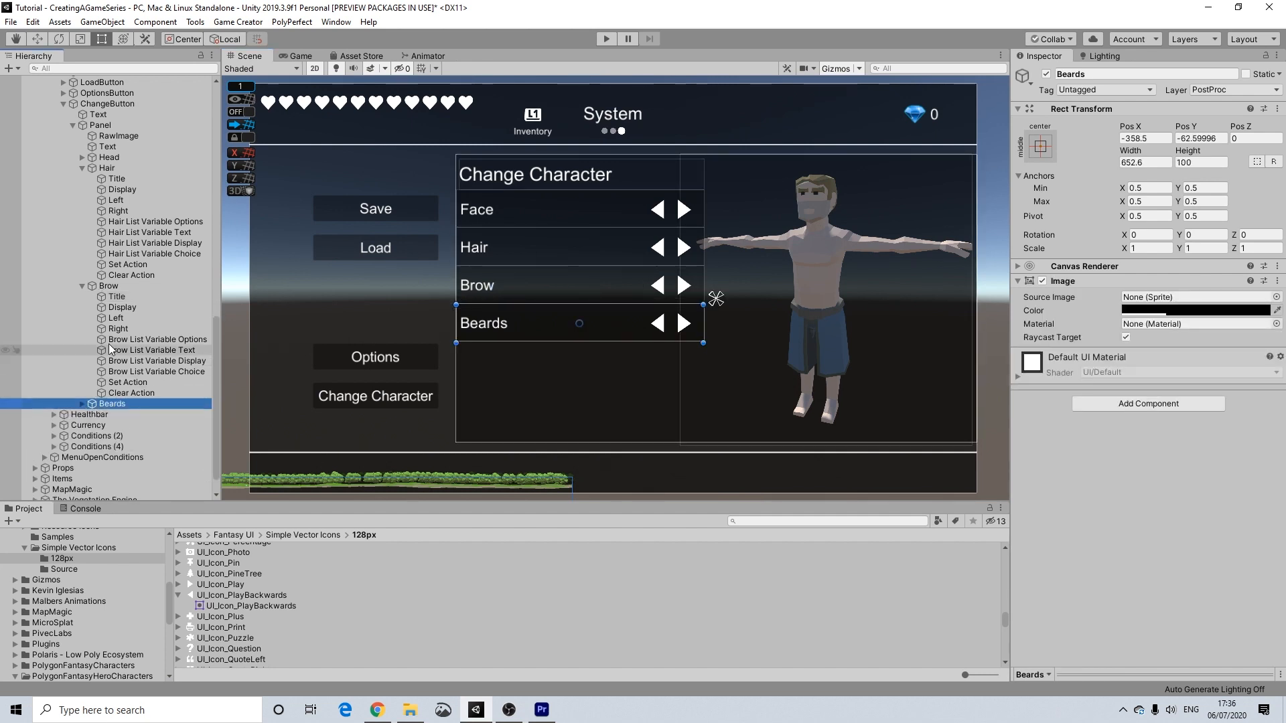
pyautogui.click(79, 284)
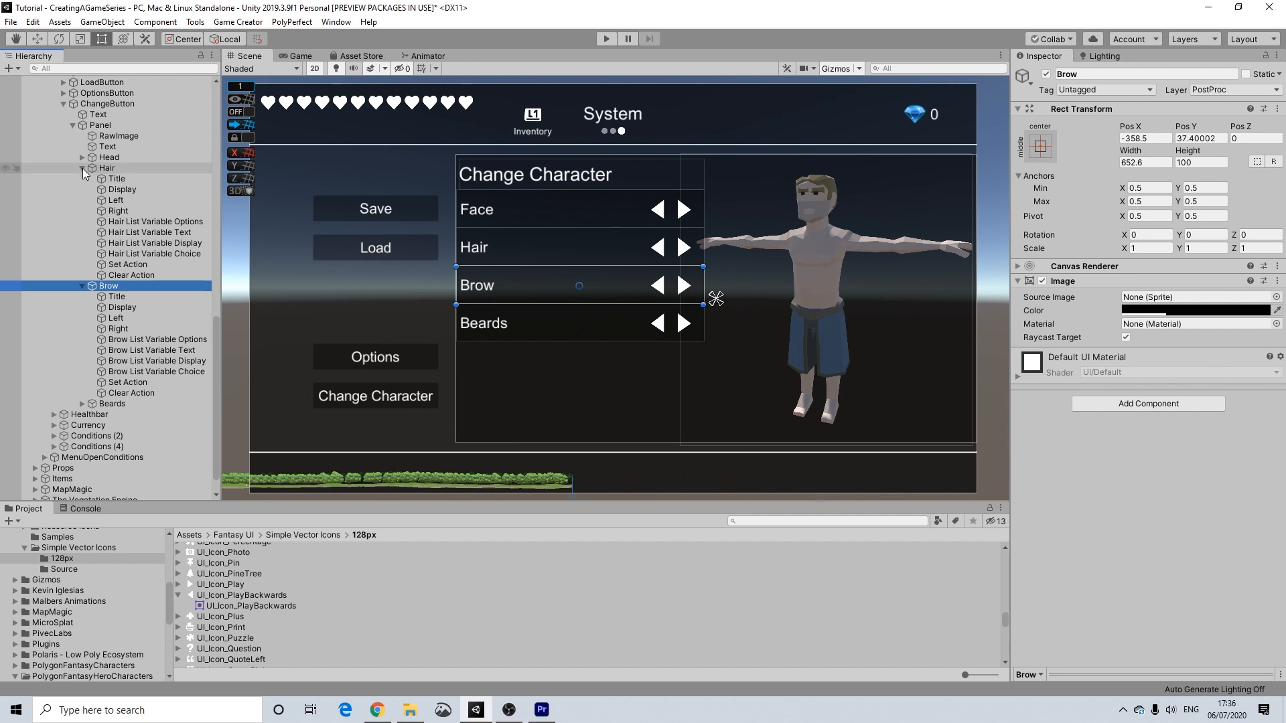
pyautogui.click(82, 168)
pyautogui.click(81, 259)
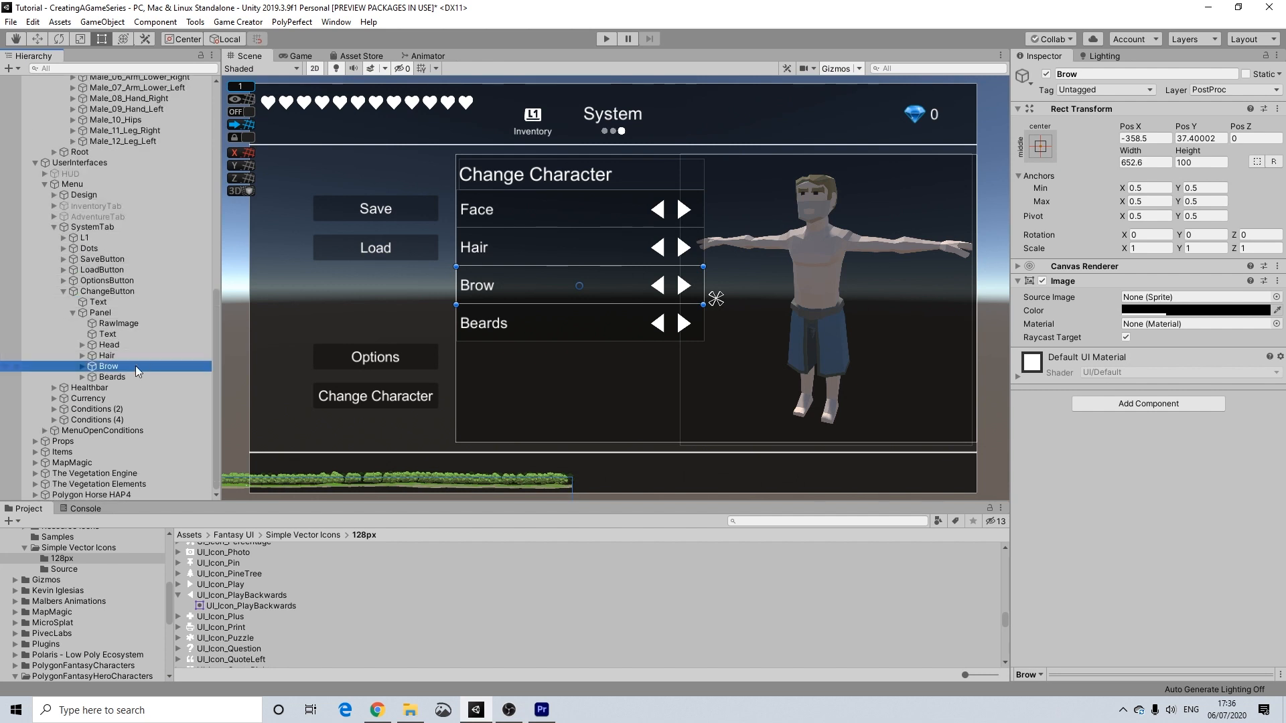
# Step: Move the Beards row down to the bottom of the Change Character panel and place the Brow row directly above it at Pos Y -216
pyautogui.click(583, 320)
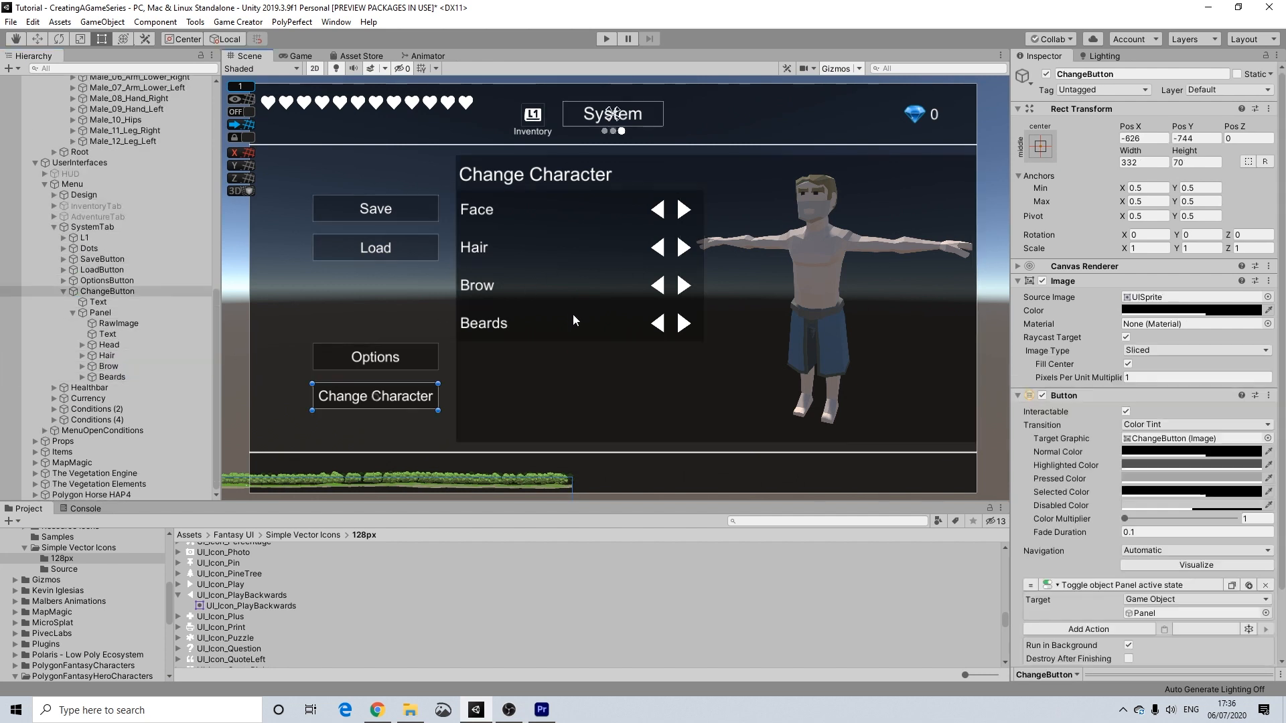
pyautogui.click(112, 377)
pyautogui.click(82, 377)
pyautogui.moveTo(604, 313); pyautogui.dragTo(604, 408)
pyautogui.click(528, 270)
pyautogui.click(528, 270)
pyautogui.moveTo(528, 270); pyautogui.dragTo(529, 371)
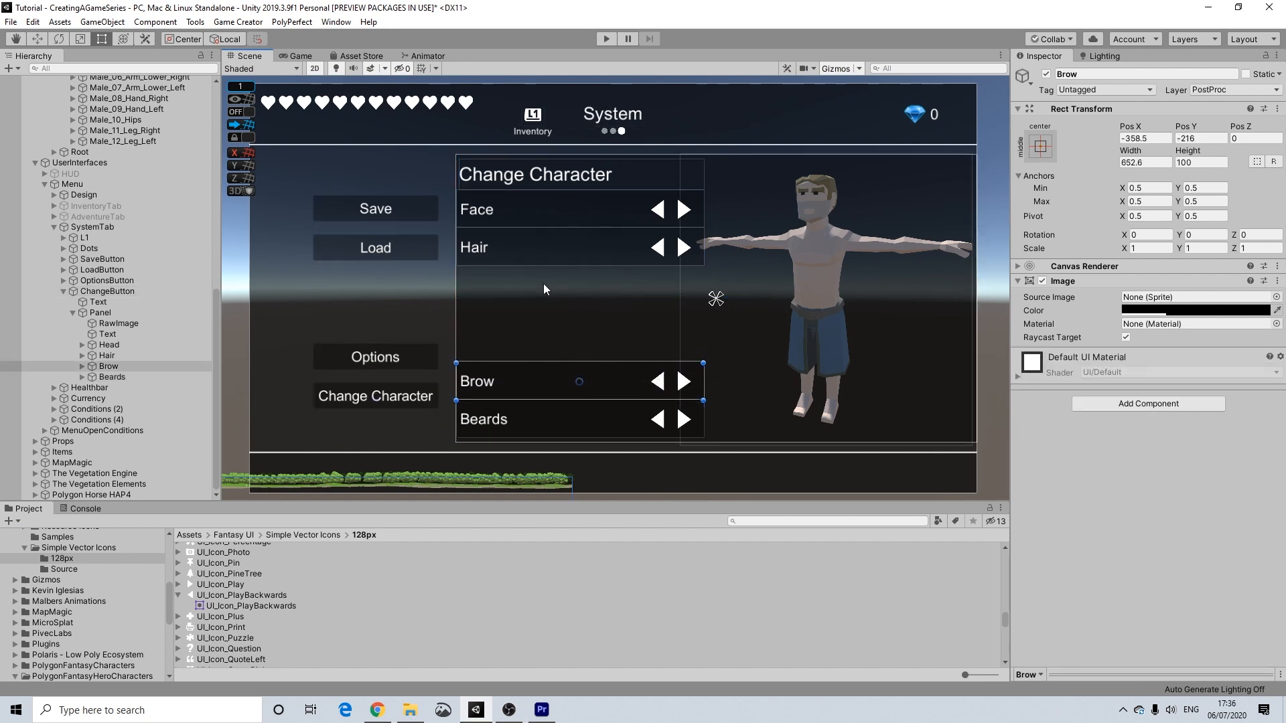
# Step: Move the Hair row down to leave a one-row gap below Face, and place the Brow row directly beneath Hair
pyautogui.click(538, 234)
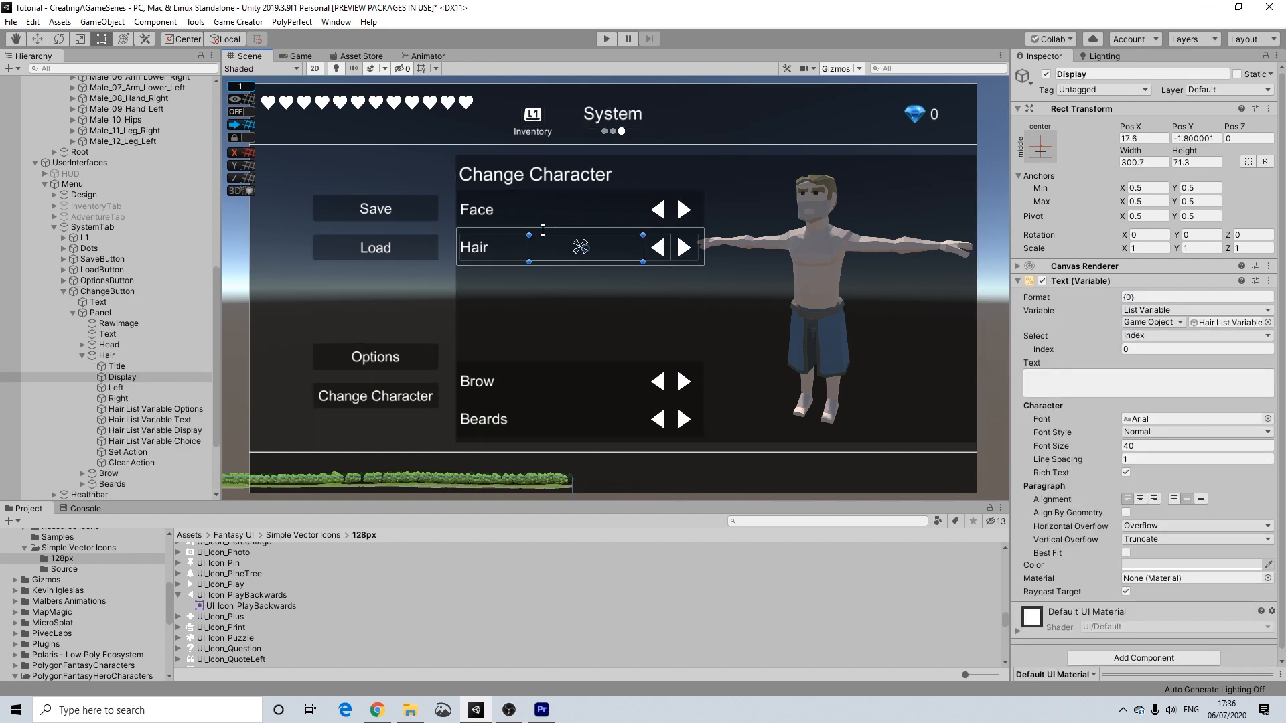
pyautogui.moveTo(514, 245); pyautogui.dragTo(514, 281)
pyautogui.click(516, 365)
pyautogui.click(516, 364)
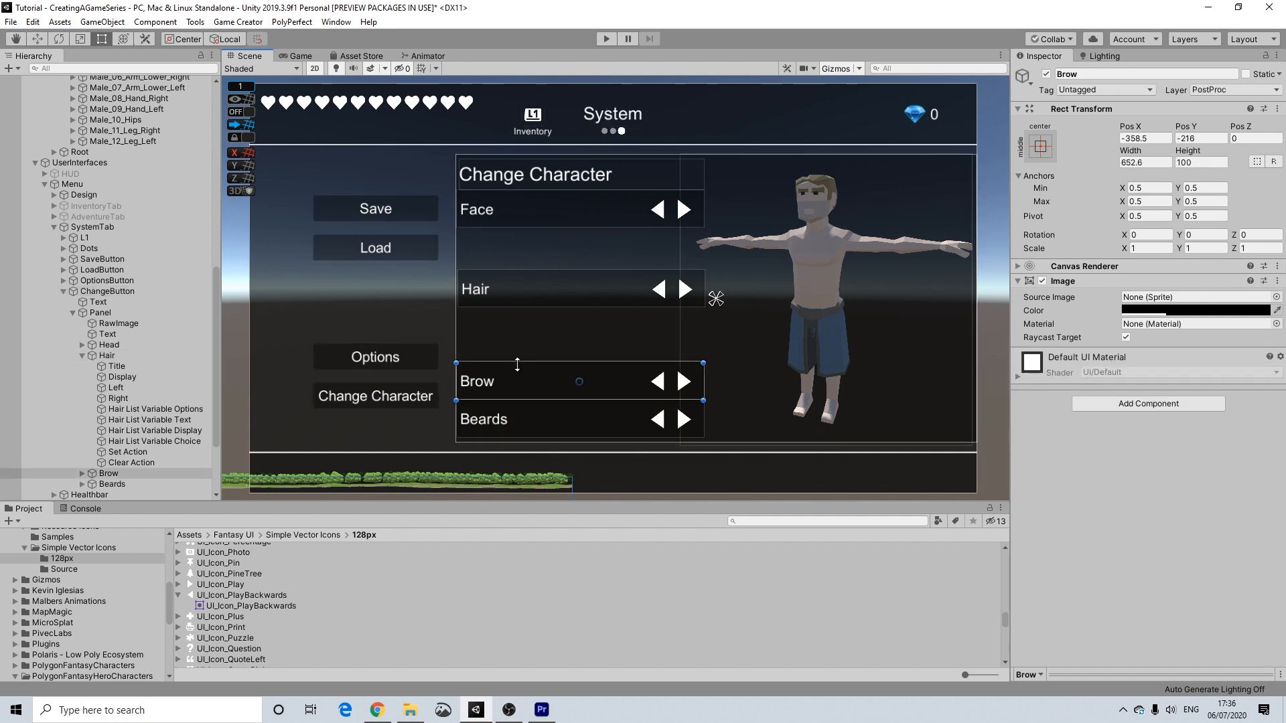
pyautogui.moveTo(520, 346); pyautogui.dragTo(519, 271)
# Step: Align the Brow row horizontally with the Face row at Pos X -358.5 and Pos Y about -73
pyautogui.click(517, 275)
pyautogui.click(519, 274)
pyautogui.click(521, 316)
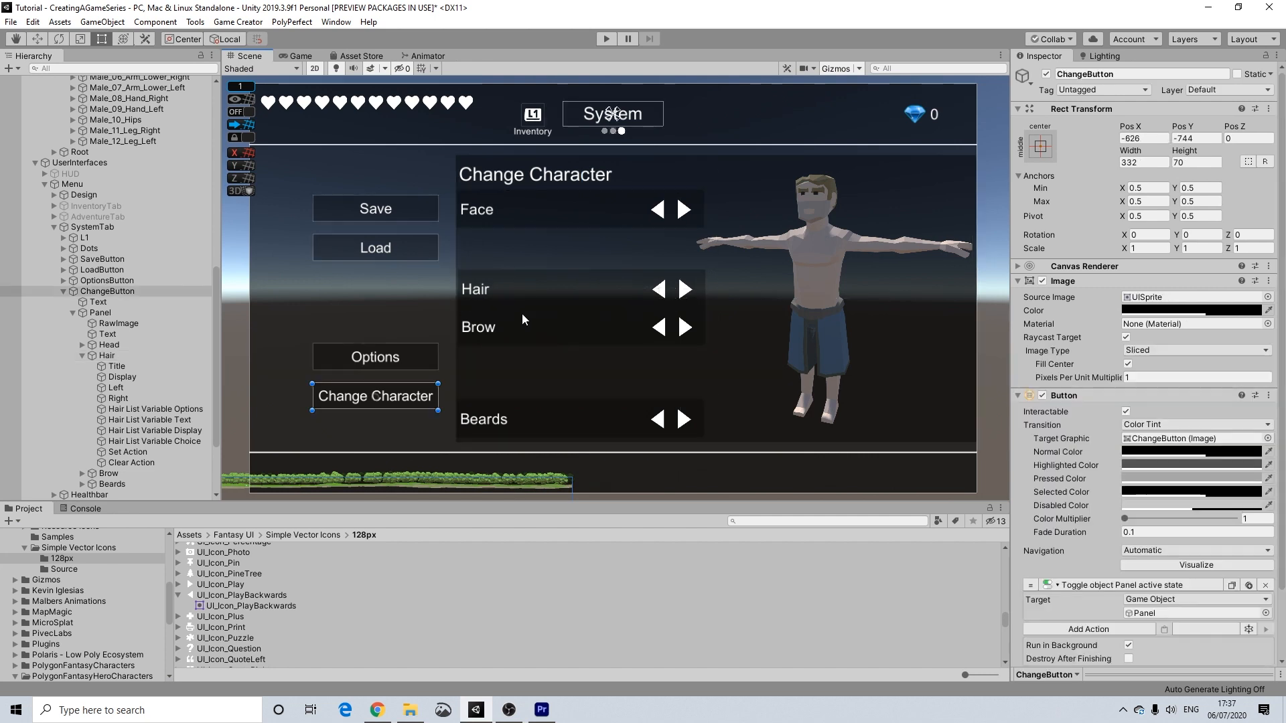
pyautogui.click(521, 313)
pyautogui.click(522, 313)
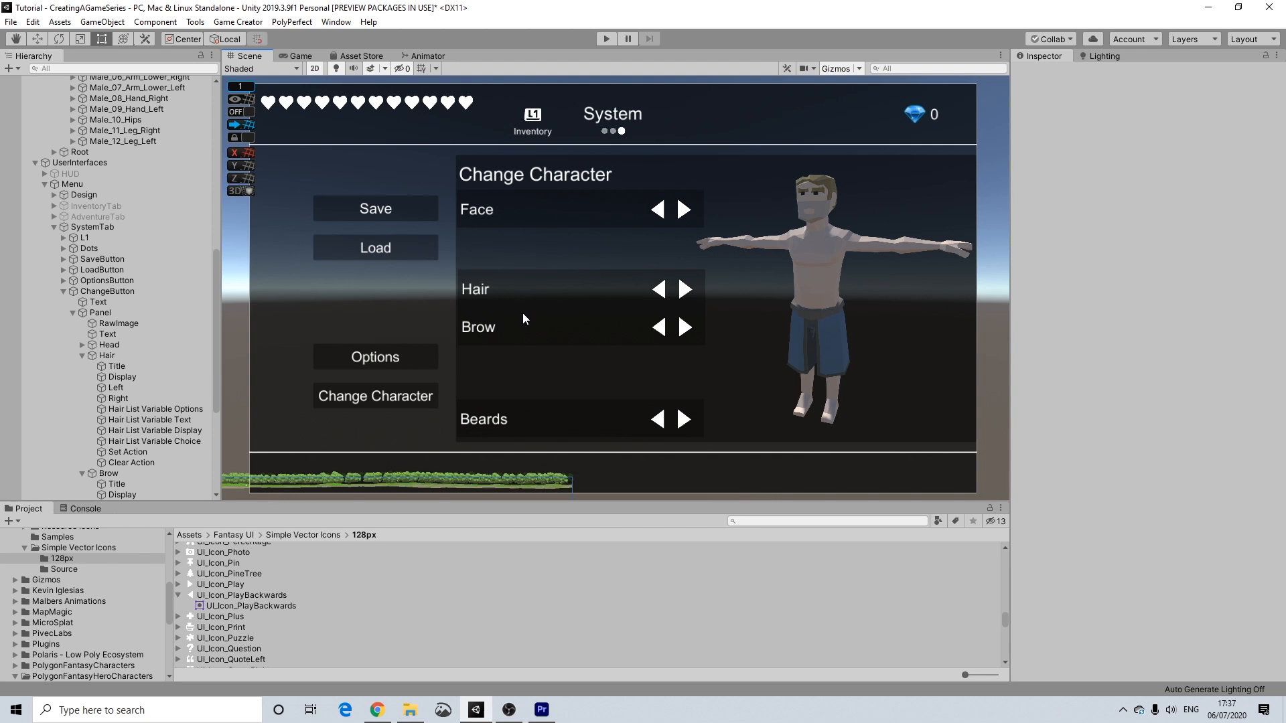
pyautogui.click(524, 312)
pyautogui.click(524, 312)
pyautogui.moveTo(520, 311); pyautogui.dragTo(519, 316)
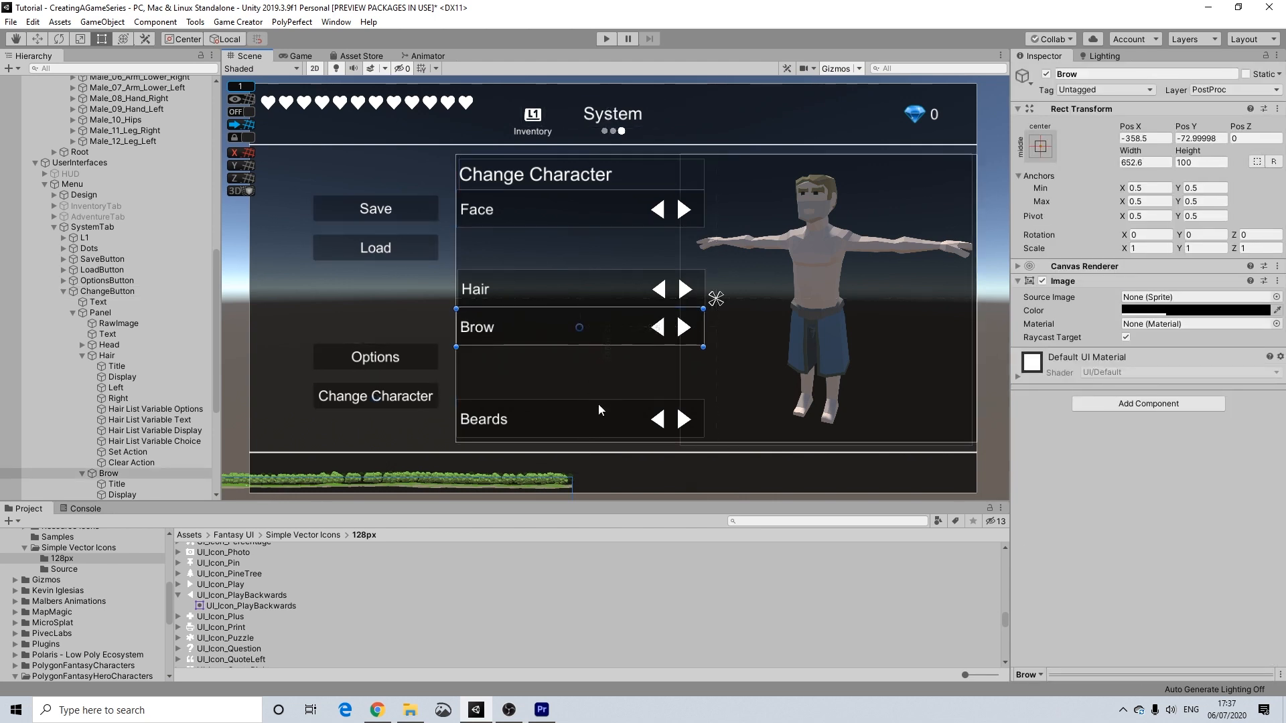
# Step: Move the Beards row up directly beneath the Brow row, at Pos X -358.5 and Pos Y -173
pyautogui.click(568, 405)
pyautogui.click(568, 405)
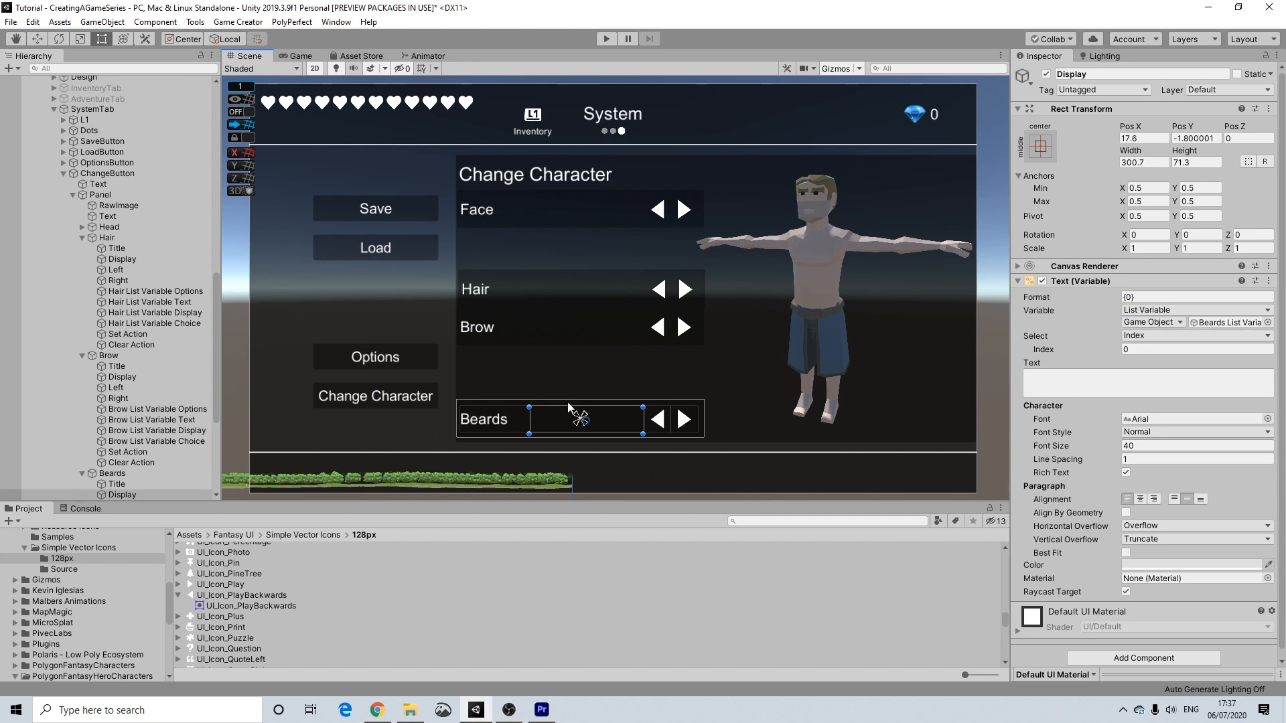
pyautogui.click(567, 405)
pyautogui.click(568, 405)
pyautogui.moveTo(563, 405); pyautogui.dragTo(561, 348)
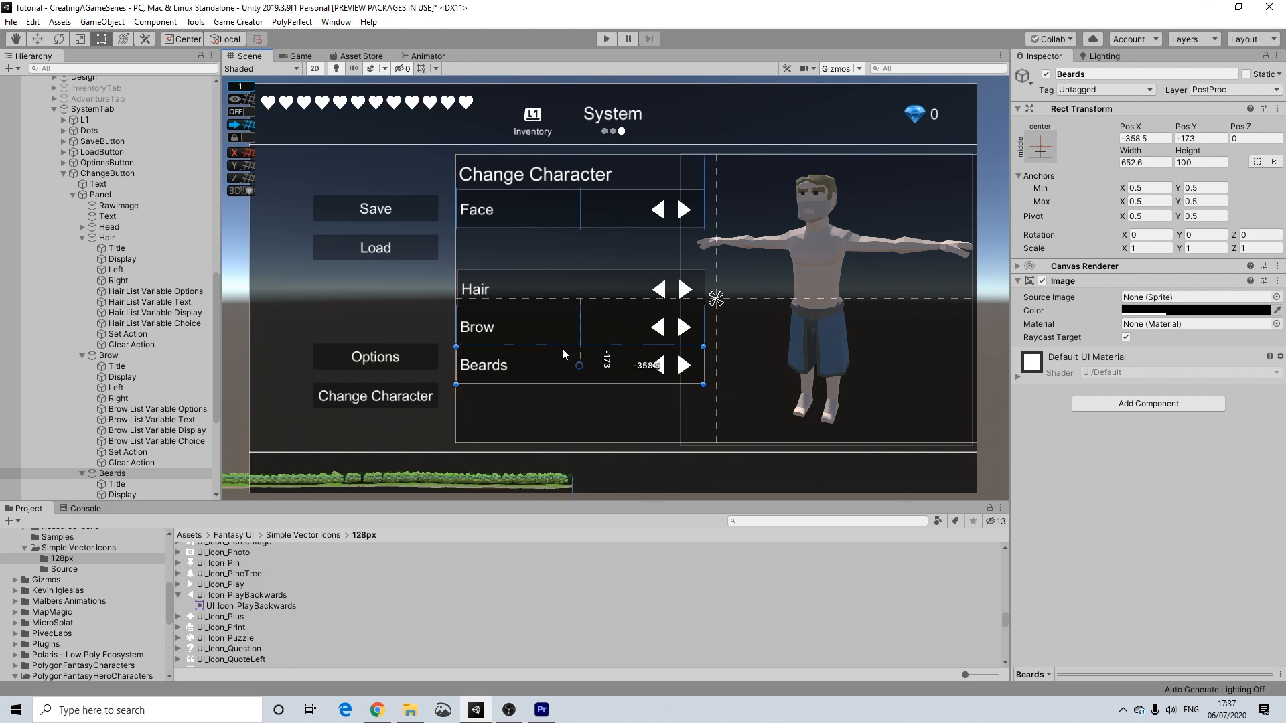
# Step: Align the Hair row with the rows beneath it at Pos X -358.5 and Pos Y 27, and clear the selection
pyautogui.click(504, 277)
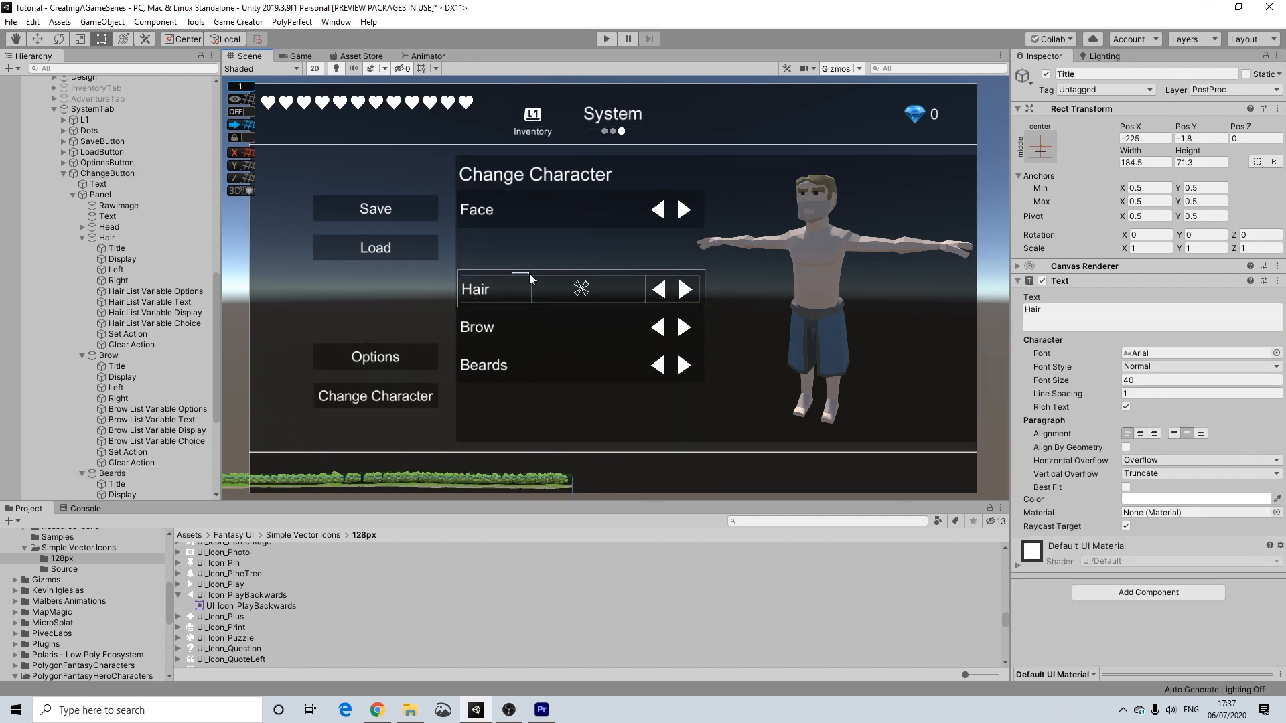
pyautogui.click(527, 274)
pyautogui.click(527, 274)
pyautogui.click(528, 273)
pyautogui.moveTo(524, 275); pyautogui.dragTo(528, 273)
pyautogui.click(985, 169)
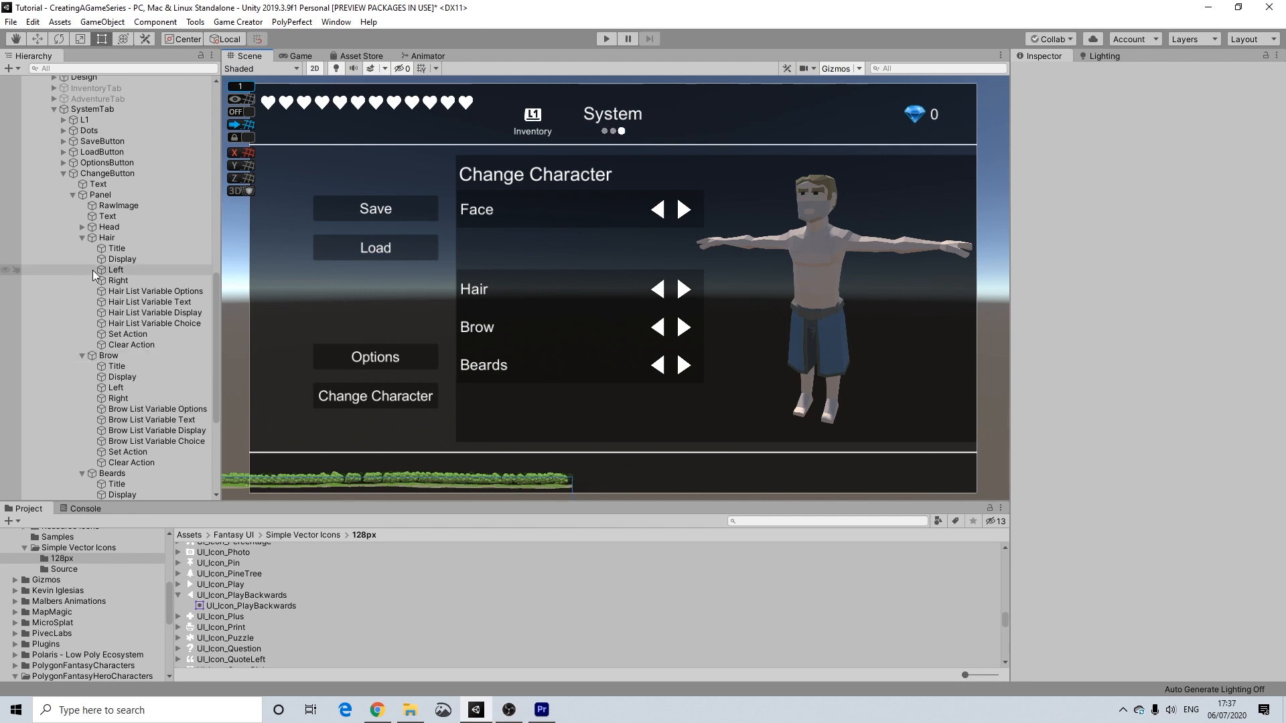
# Step: Collapse the Hair, Brow and Beards objects in the hierarchy and duplicate the Hair row
pyautogui.click(83, 238)
pyautogui.click(83, 248)
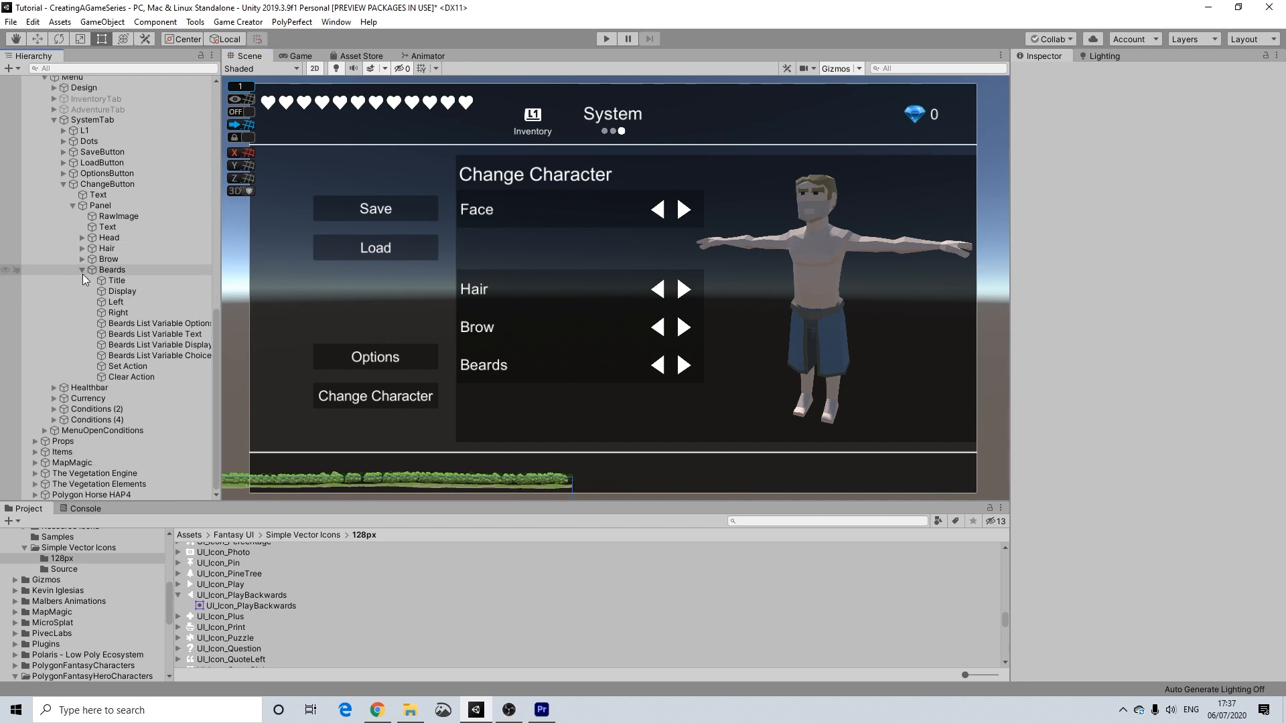
pyautogui.click(81, 270)
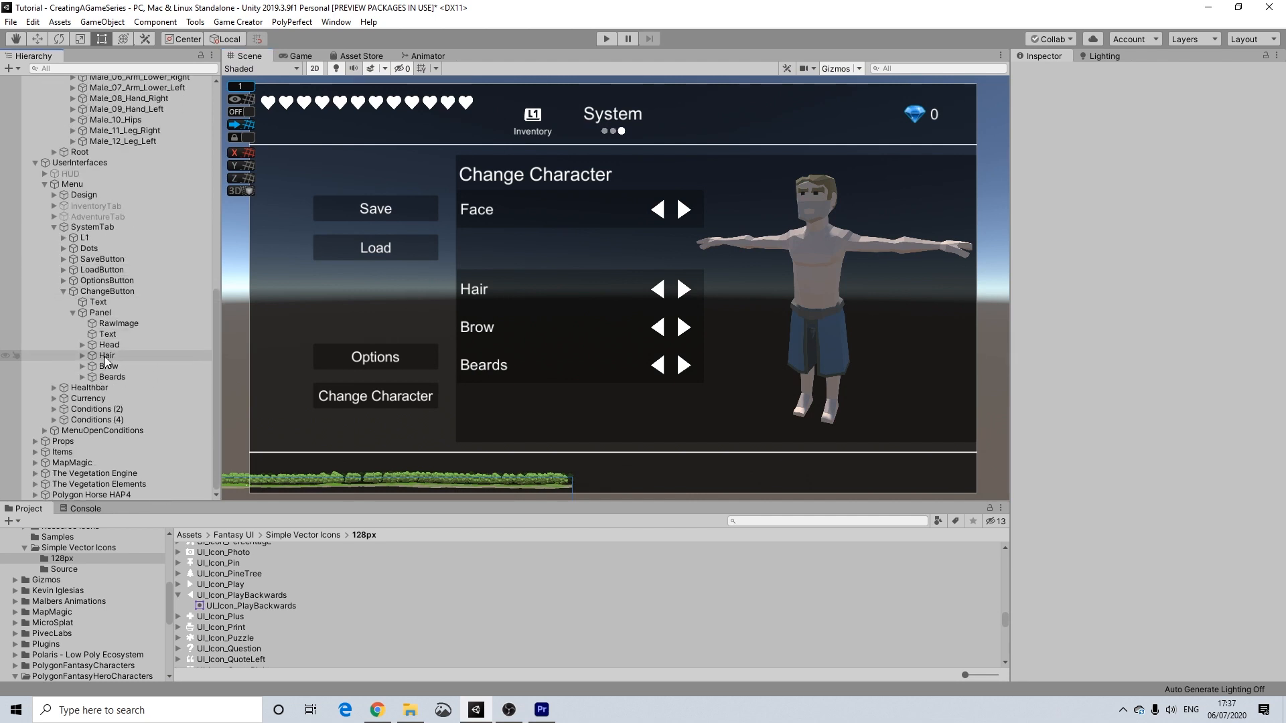
pyautogui.click(106, 355)
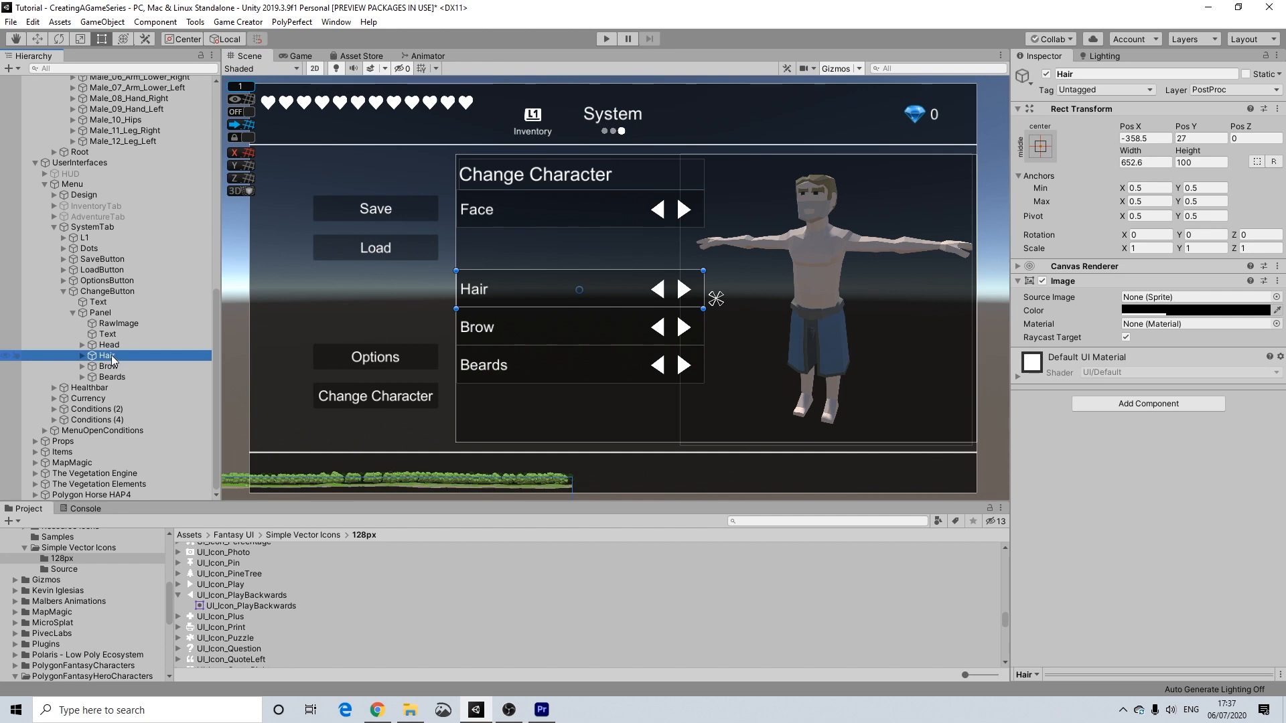
pyautogui.hotkey('ctrl', 'd')
# Step: Rename the duplicated row Hair Color and place it directly beneath the Beards row at Pos Y -273
pyautogui.rightClick(110, 387)
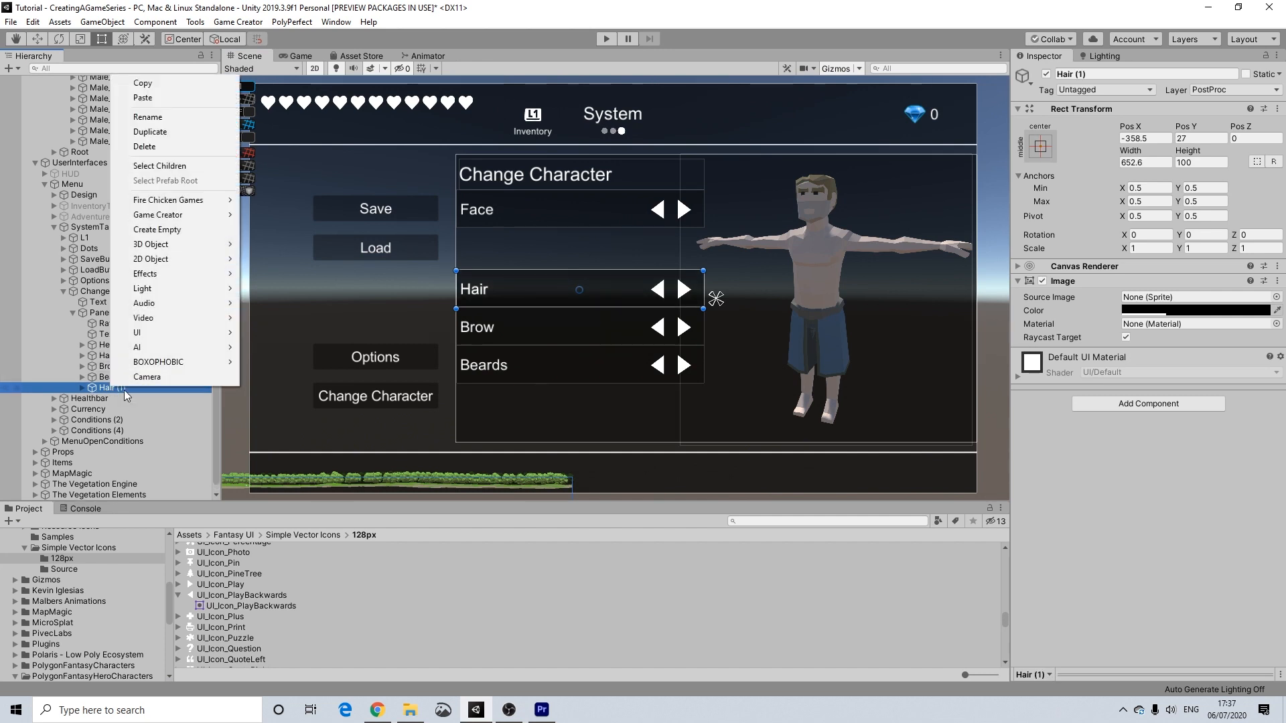
pyautogui.click(147, 117)
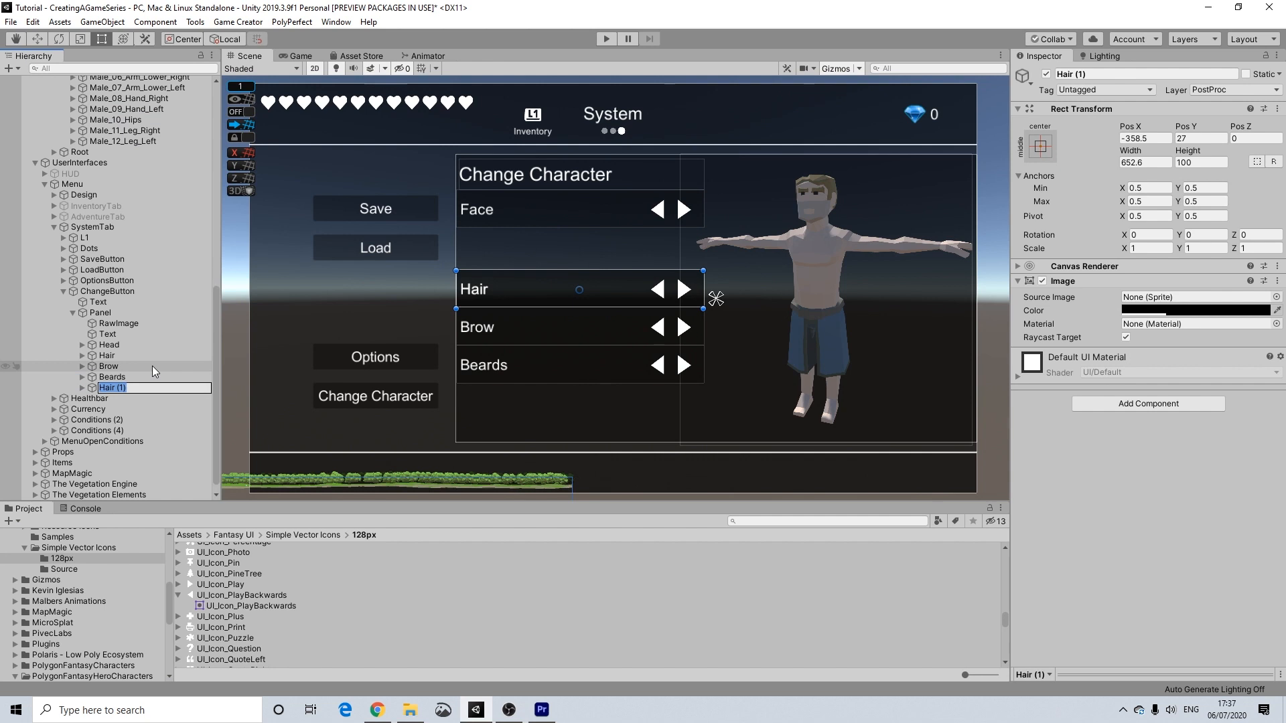
pyautogui.write('H')
pyautogui.write('A')
pyautogui.write('ir Color')
pyautogui.press('Return')
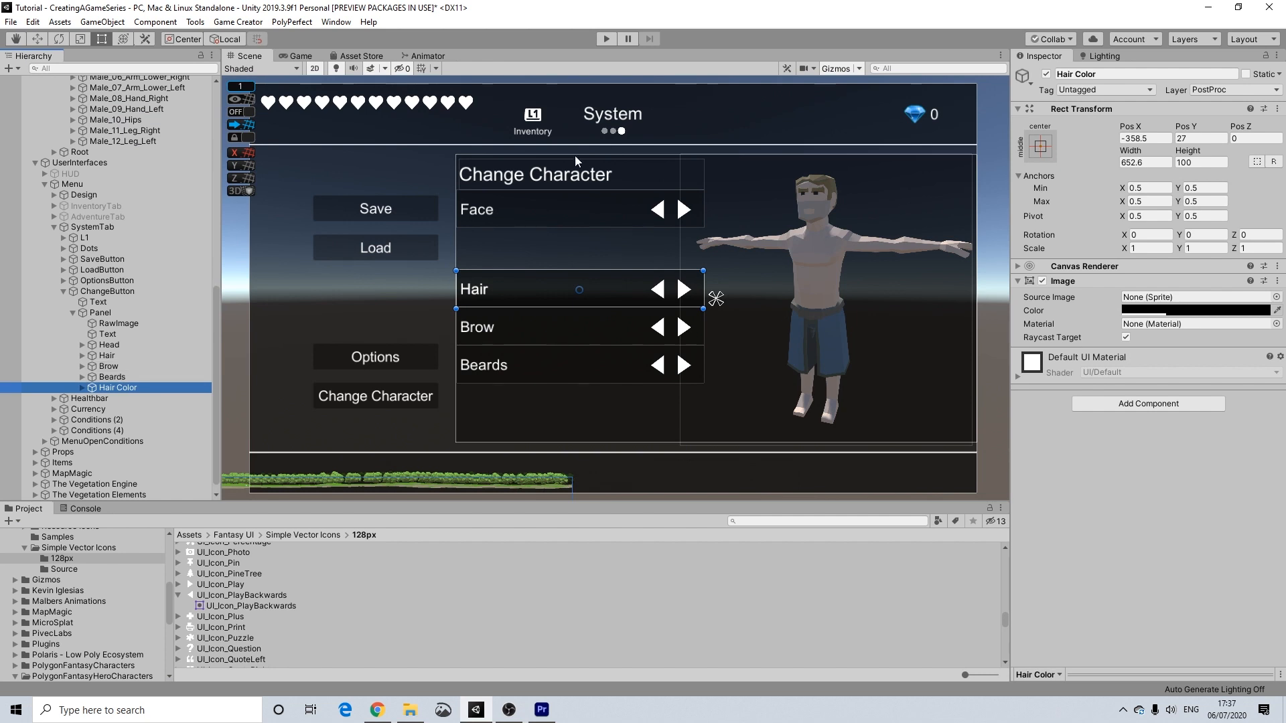
pyautogui.moveTo(504, 285); pyautogui.dragTo(507, 403)
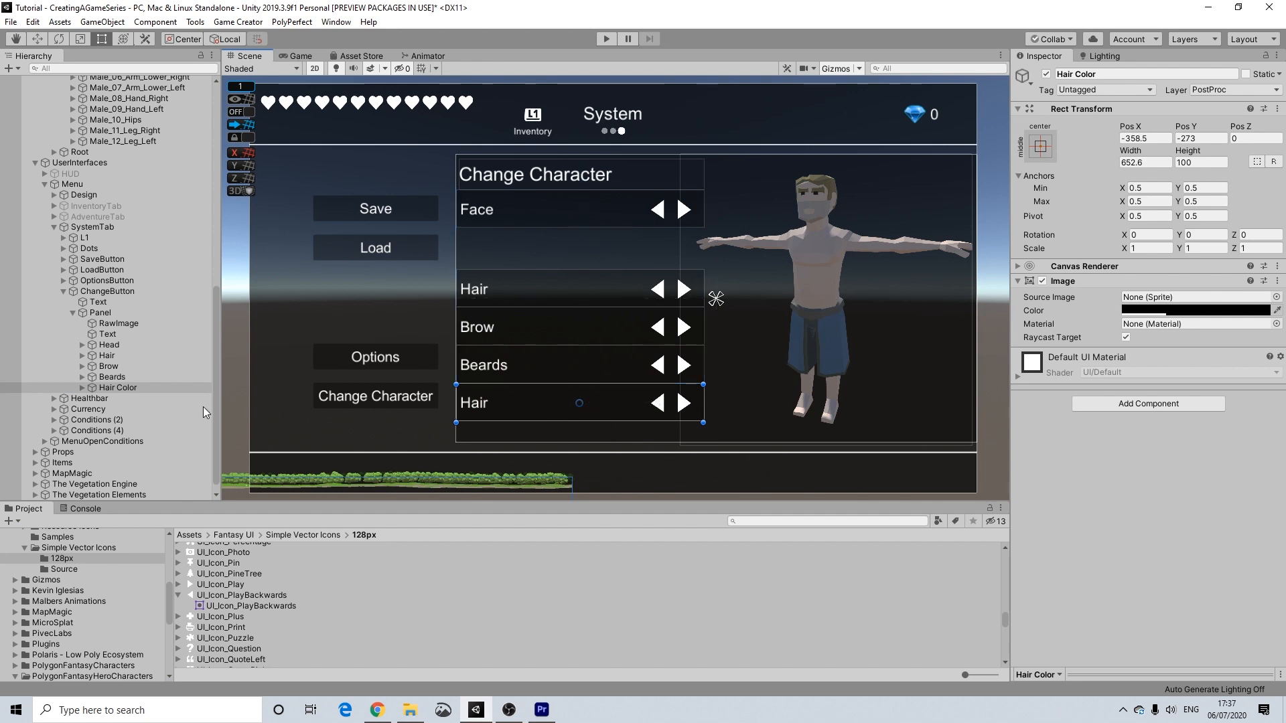
# Step: Delete all child objects of Hair Color from Display through Clear Action, keeping only its Title
pyautogui.click(83, 388)
pyautogui.click(125, 407)
pyautogui.scroll(-2, 134, 402)
pyautogui.scroll(-3, 142, 401)
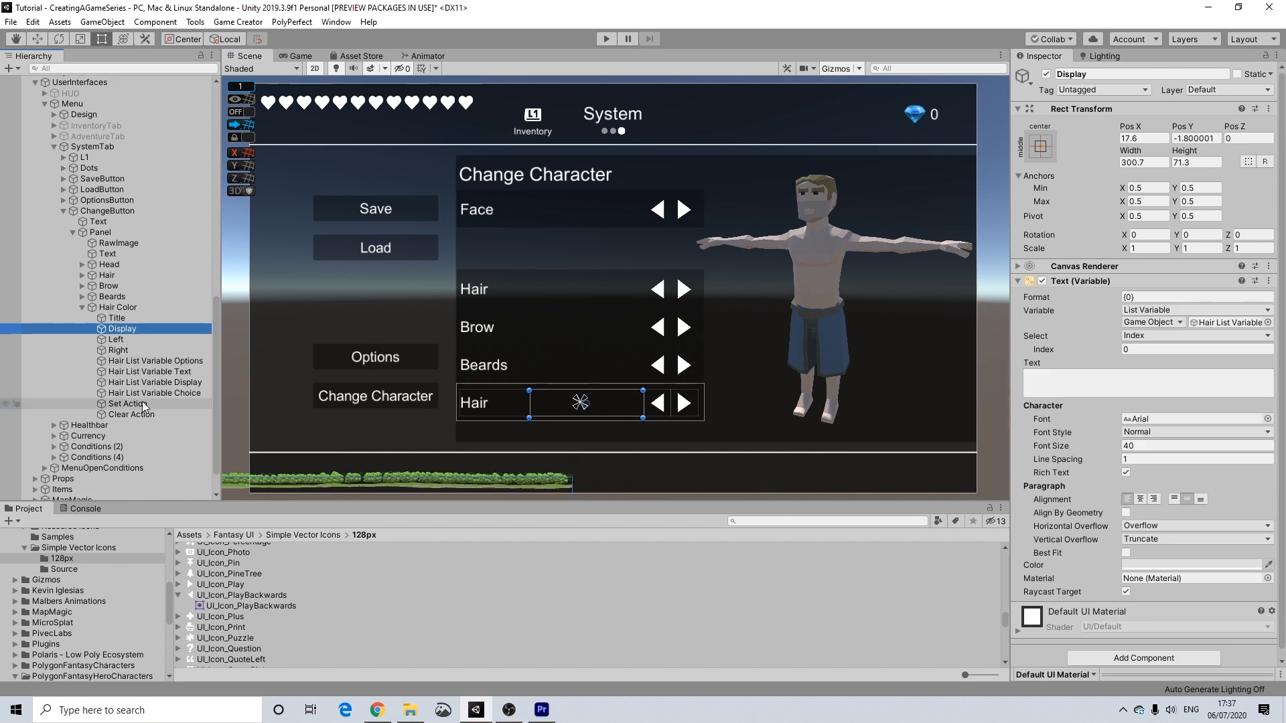
pyautogui.keyDown('shift'); pyautogui.click(131, 413); pyautogui.keyUp('shift')
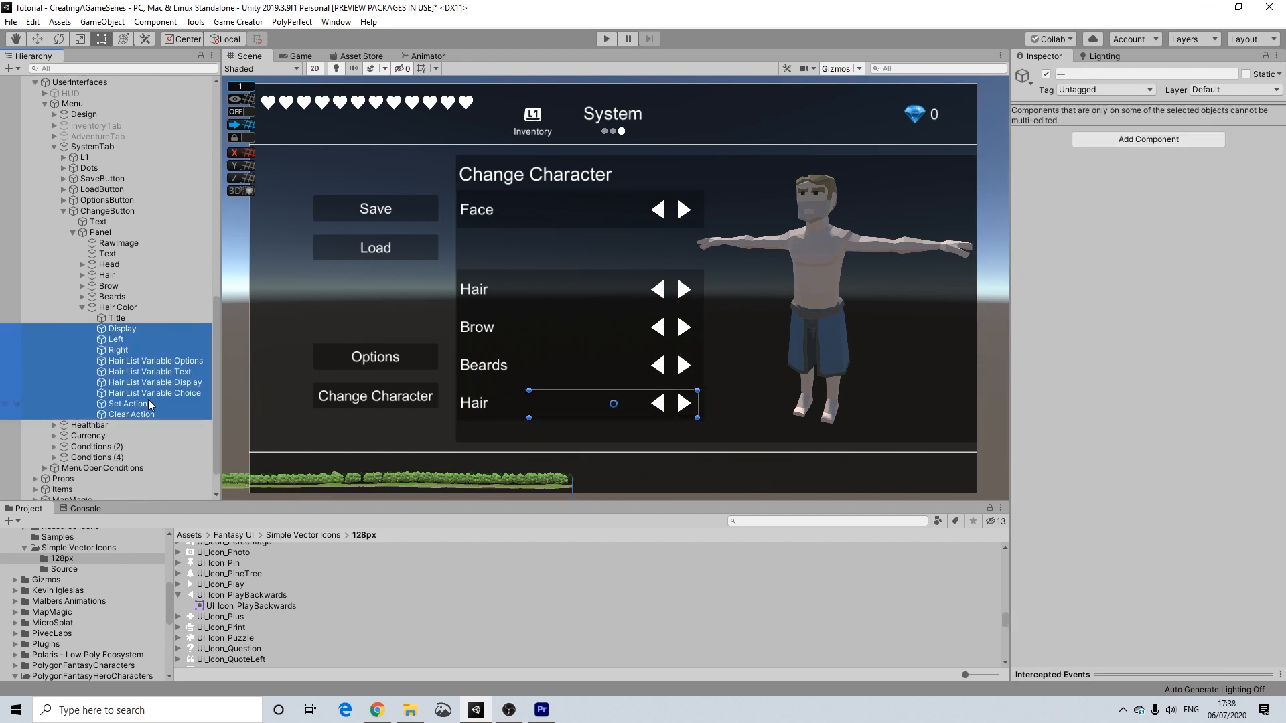
pyautogui.press('Delete')
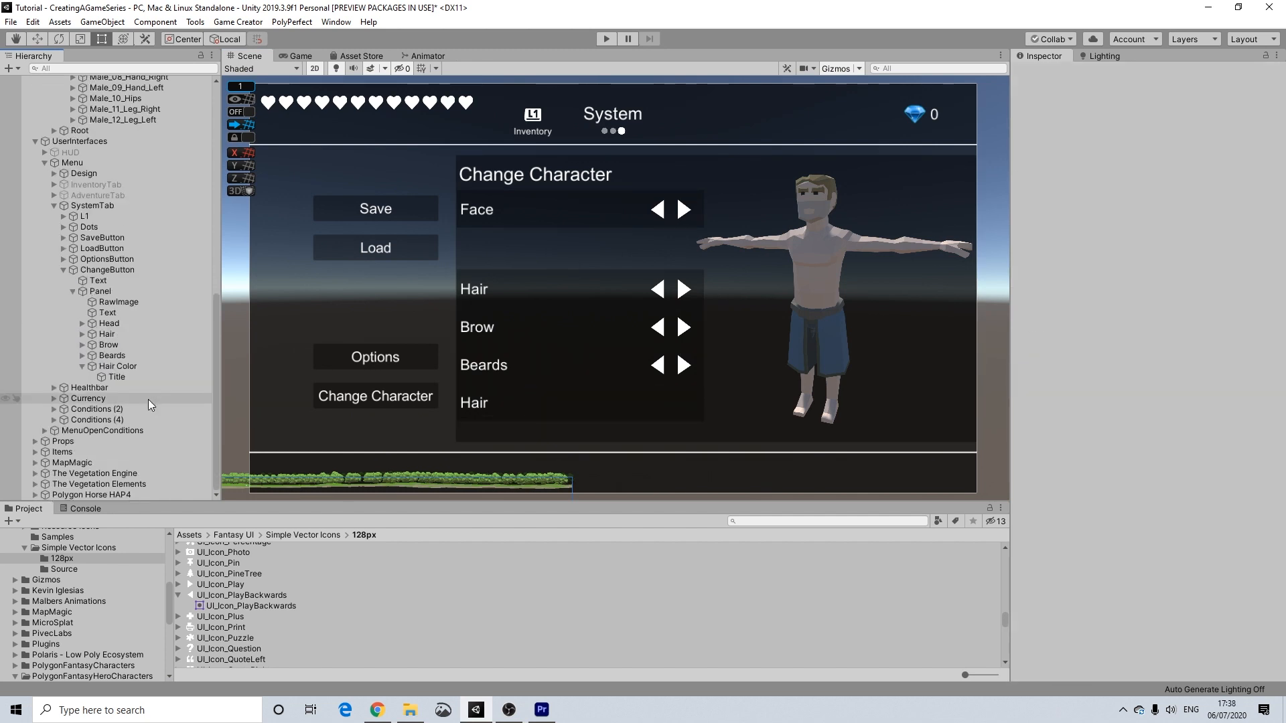
# Step: Set the Title text of the Hair Color row to Hair Color
pyautogui.click(115, 376)
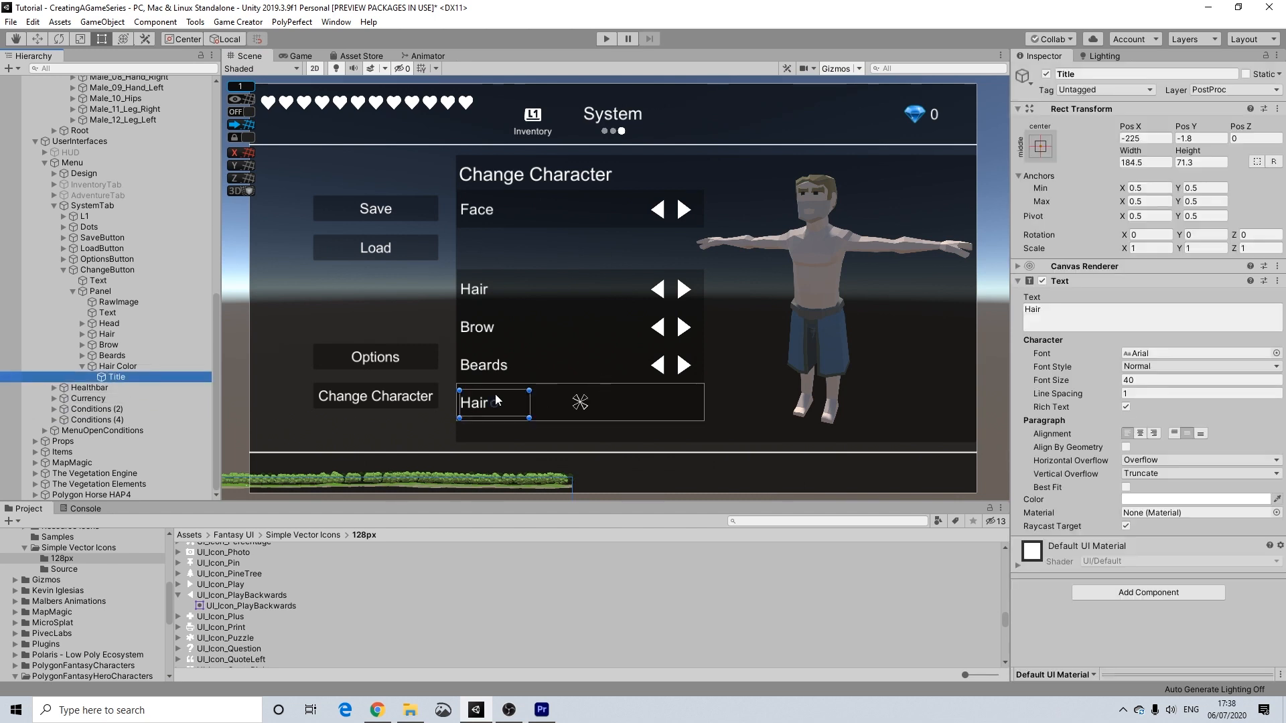
pyautogui.click(1053, 314)
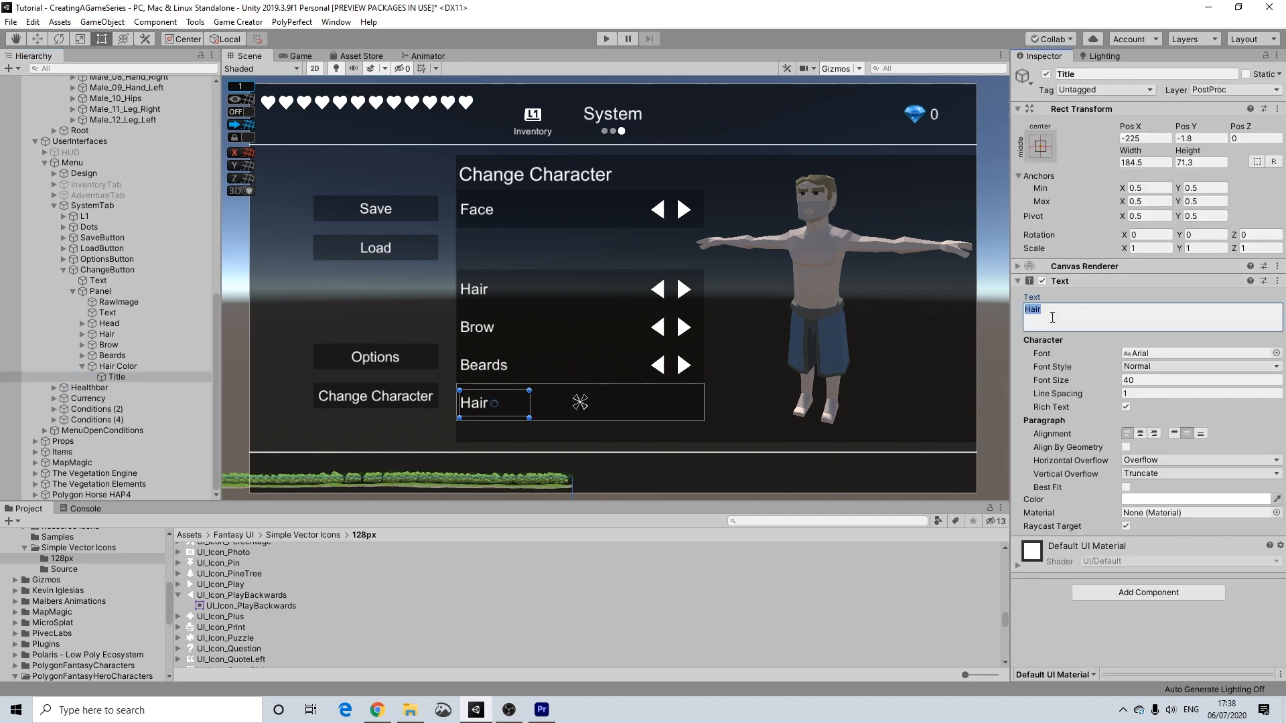
pyautogui.write('Color')
pyautogui.click(110, 368)
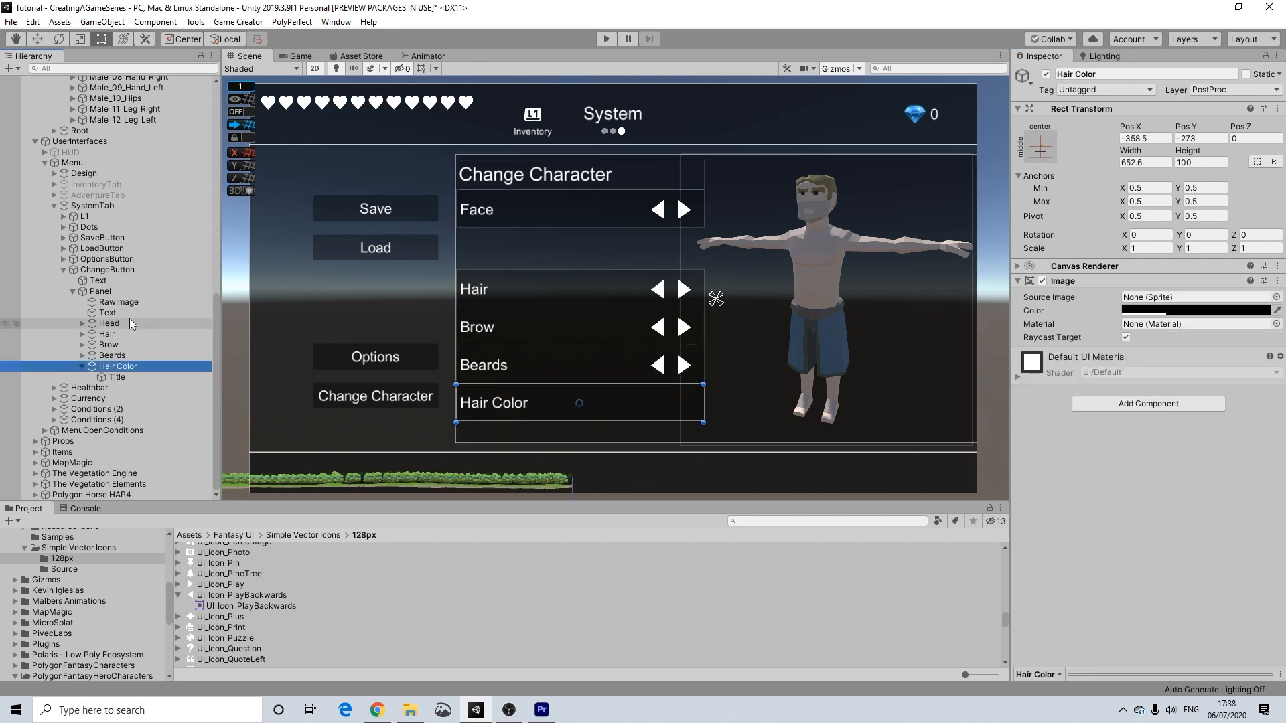
pyautogui.click(375, 396)
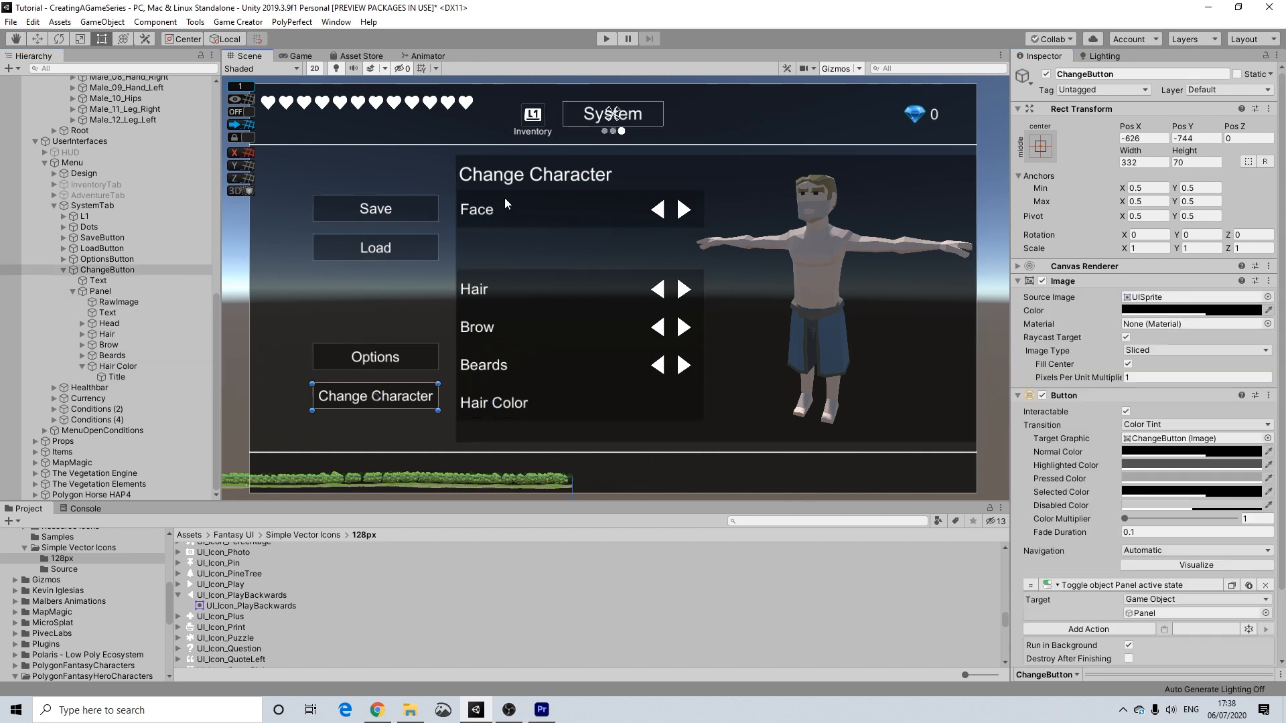
# Step: Add a Game Creator UI Button and place it just beside the Hair Color label at Pos X -80 and Pos Y -301
pyautogui.click(119, 368)
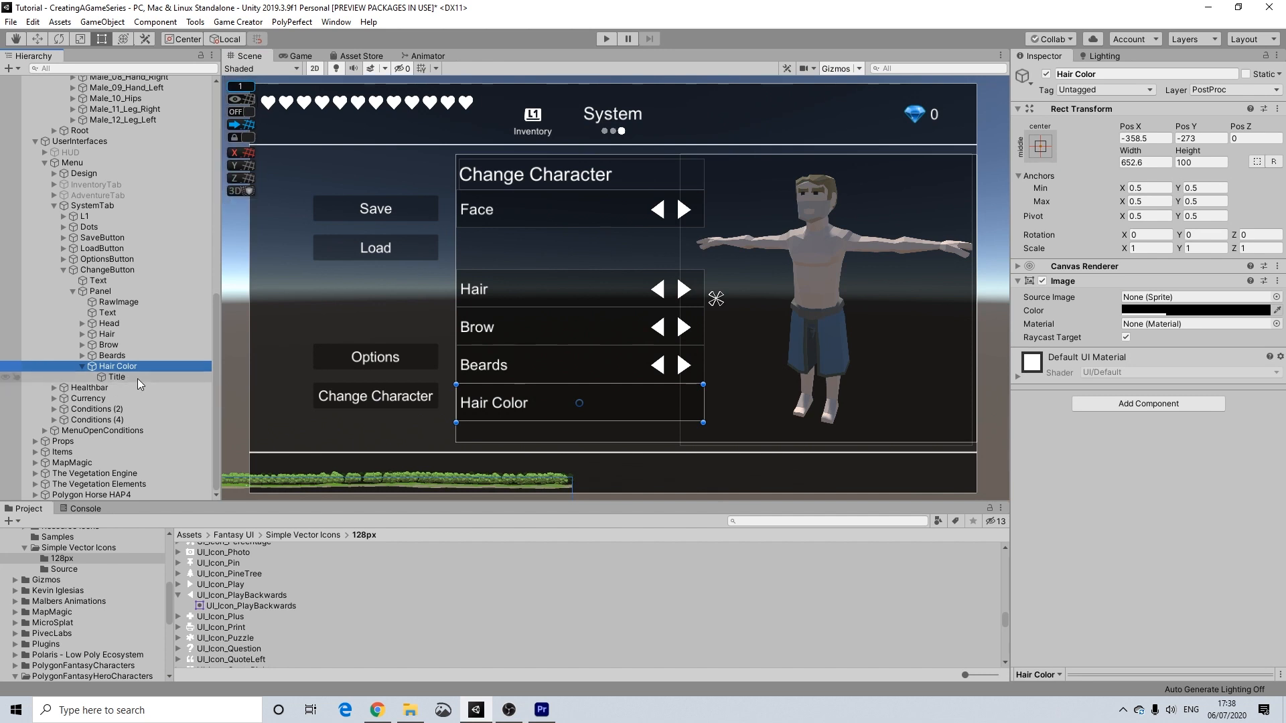
pyautogui.click(138, 379)
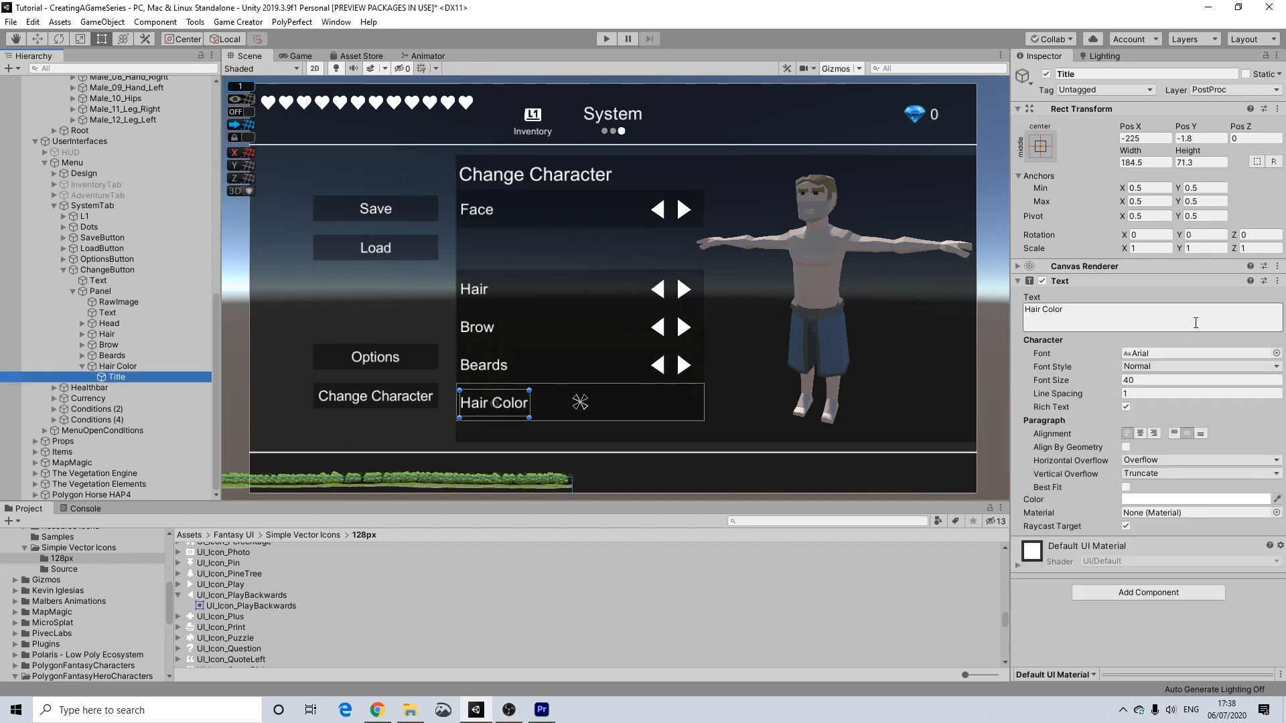
pyautogui.rightClick(117, 367)
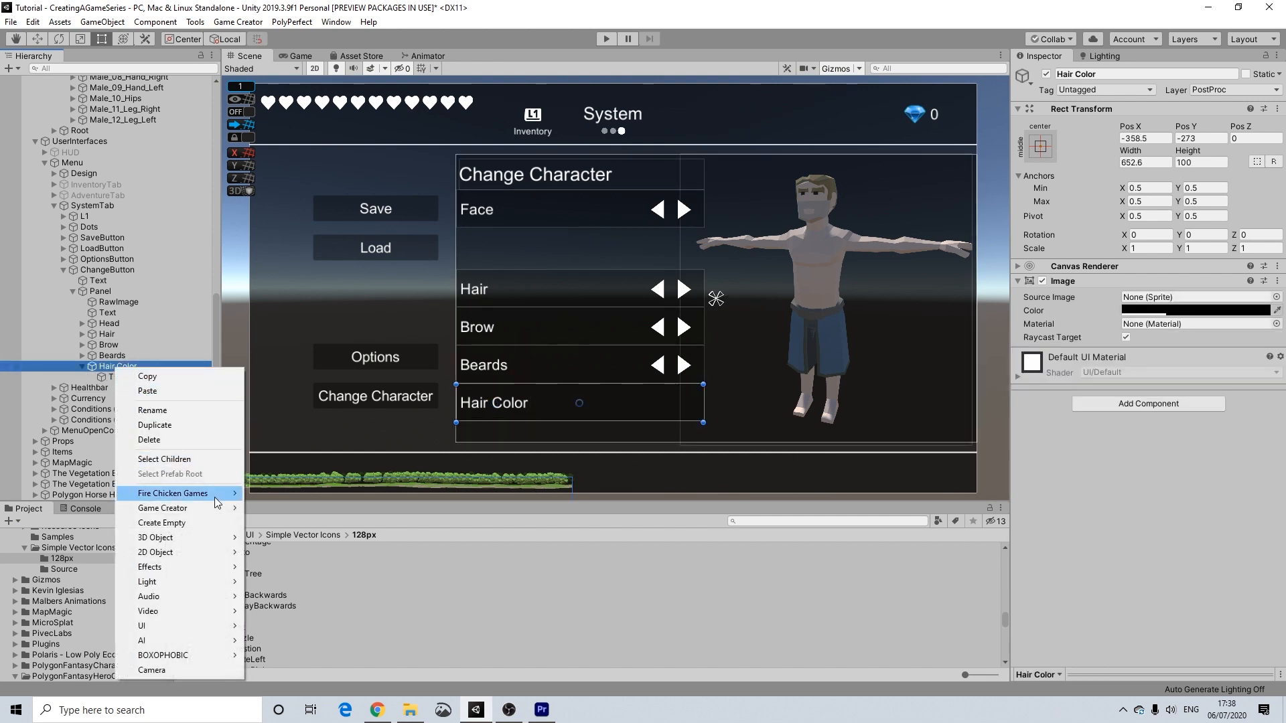
pyautogui.moveTo(222, 510)
pyautogui.moveTo(302, 529)
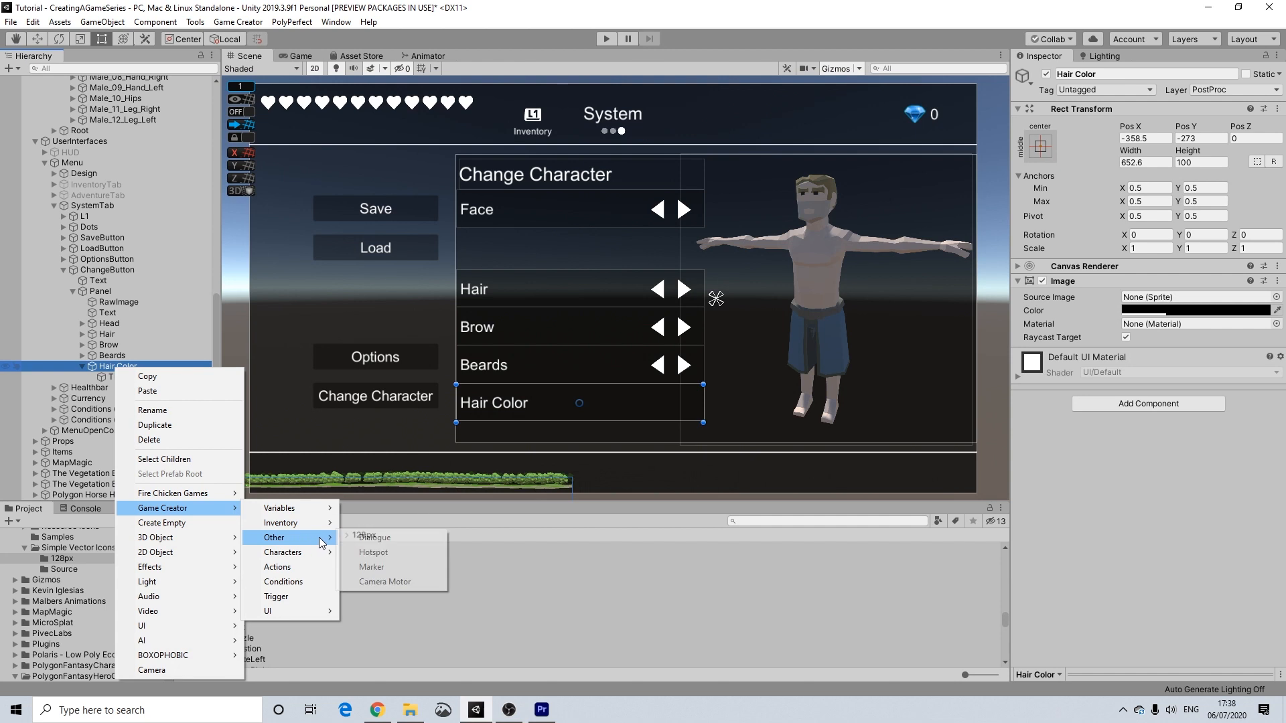
pyautogui.moveTo(298, 608)
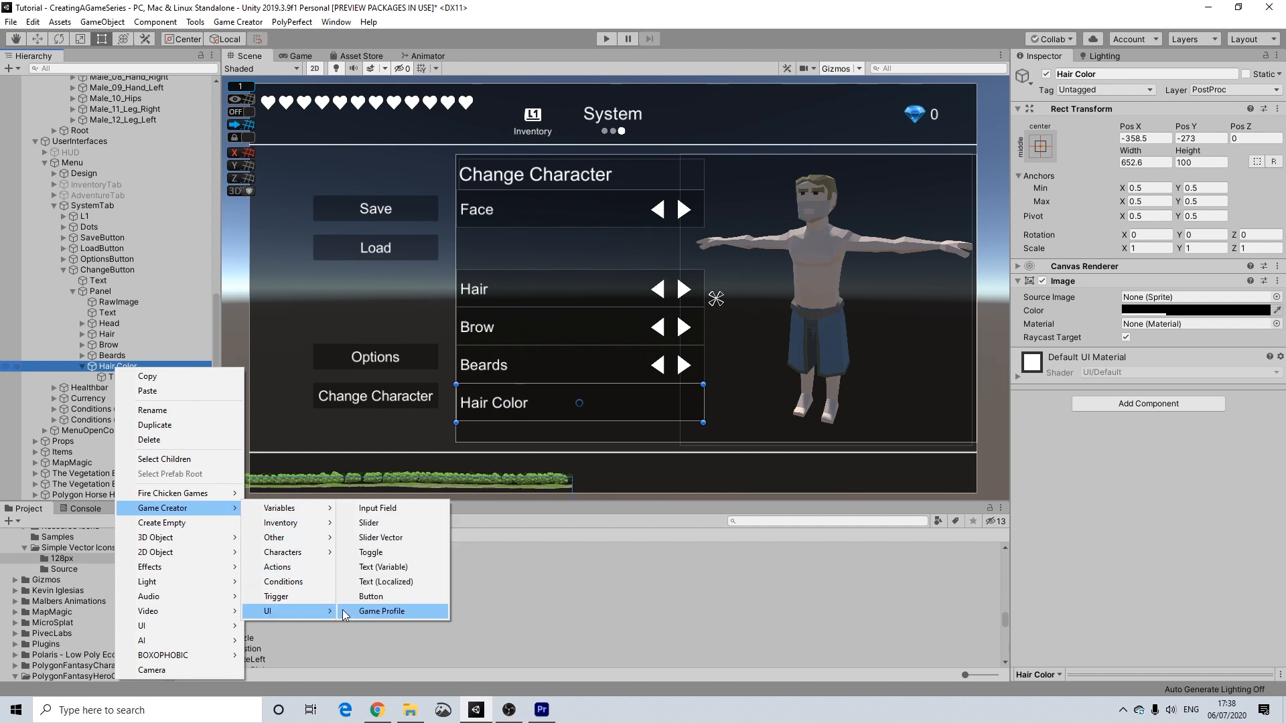
pyautogui.click(366, 597)
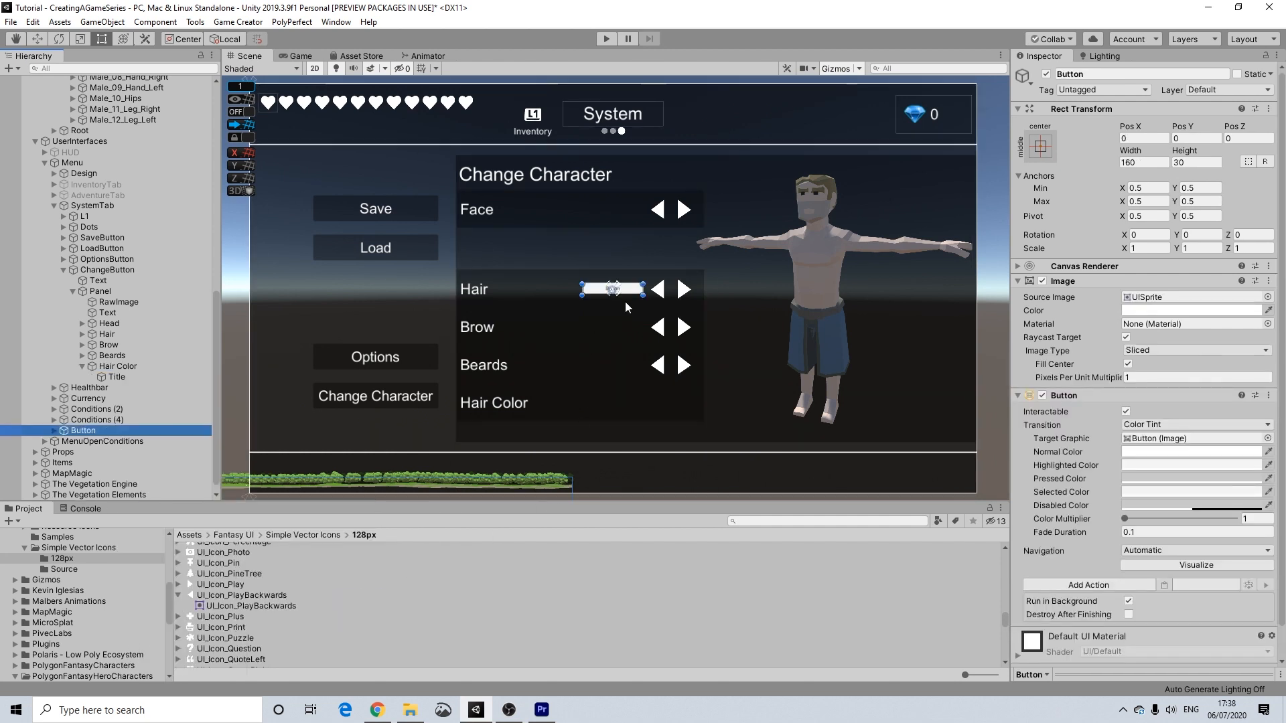
pyautogui.moveTo(623, 346); pyautogui.dragTo(598, 406)
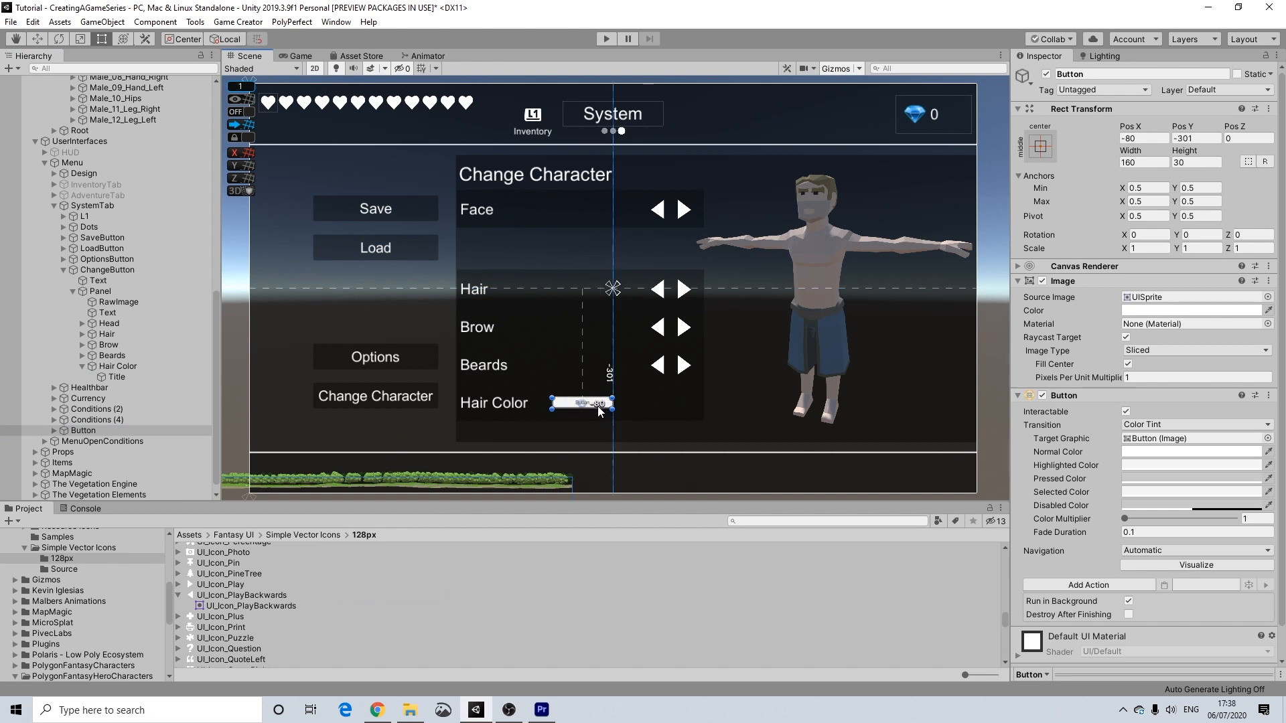
# Step: Nest the new Button under Hair Color in the hierarchy and remove its Text child
pyautogui.click(87, 430)
pyautogui.moveTo(87, 430); pyautogui.dragTo(116, 385)
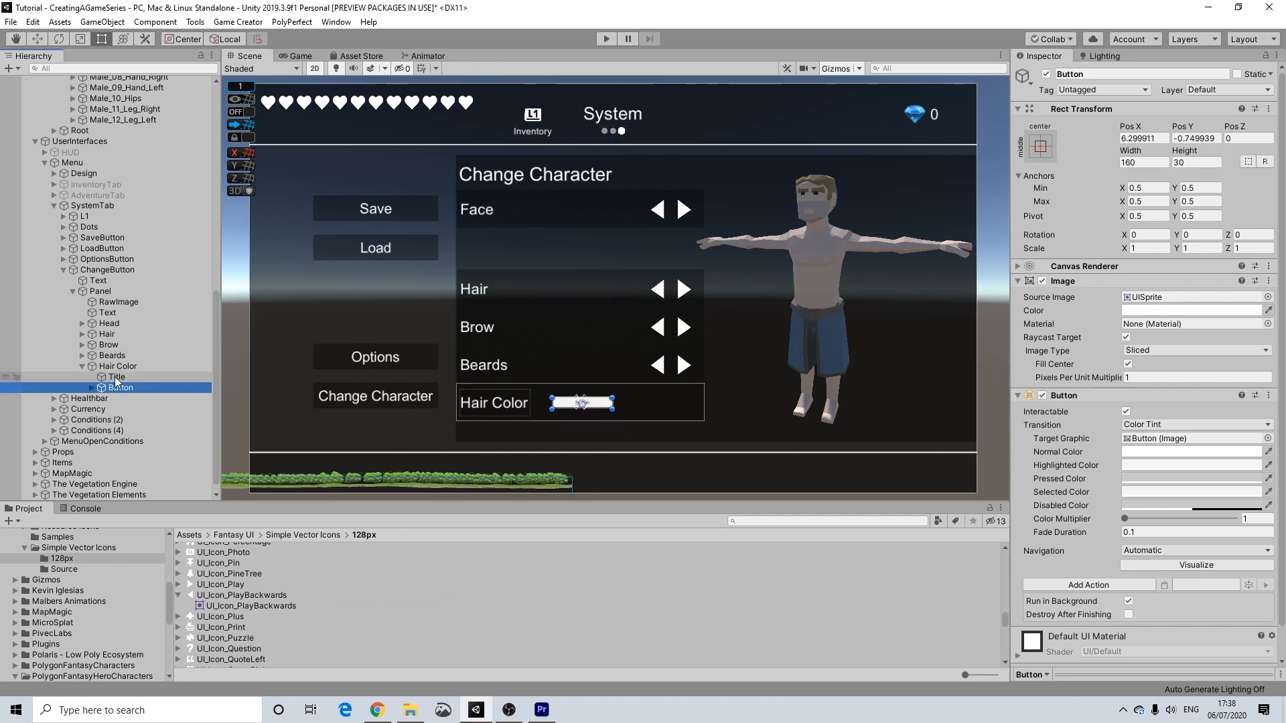
pyautogui.click(92, 387)
pyautogui.click(125, 399)
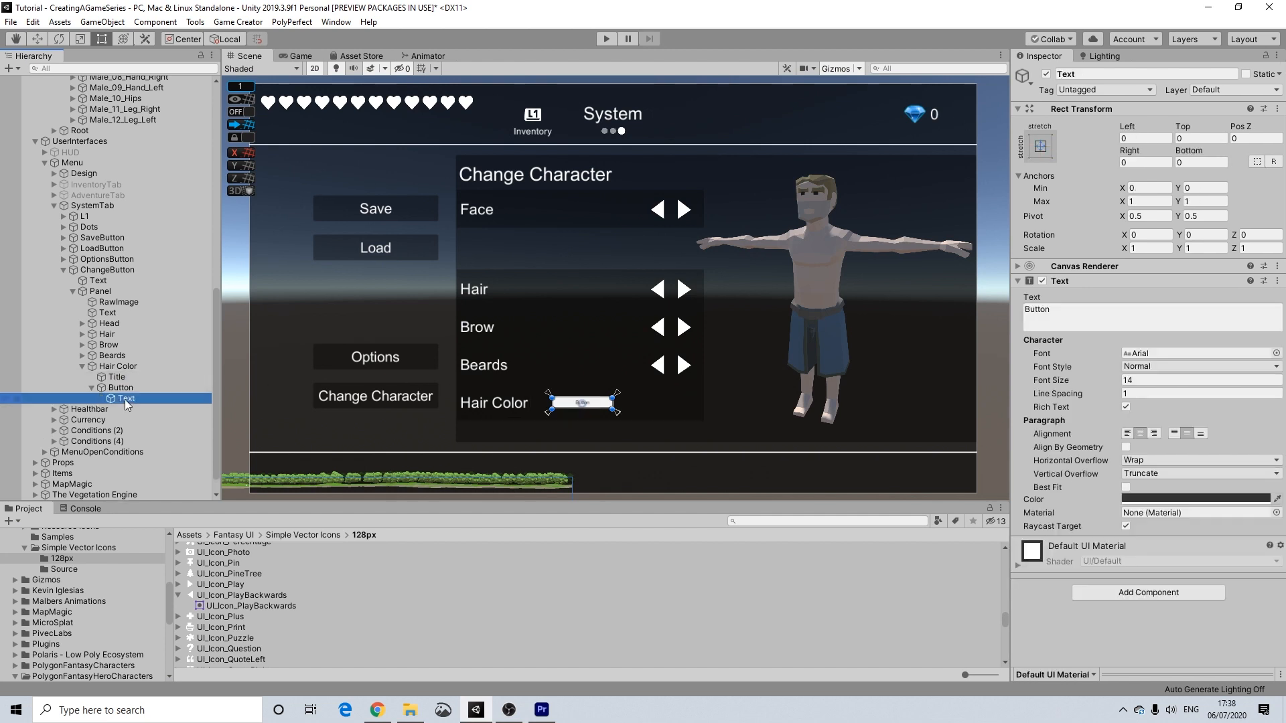
pyautogui.click(127, 387)
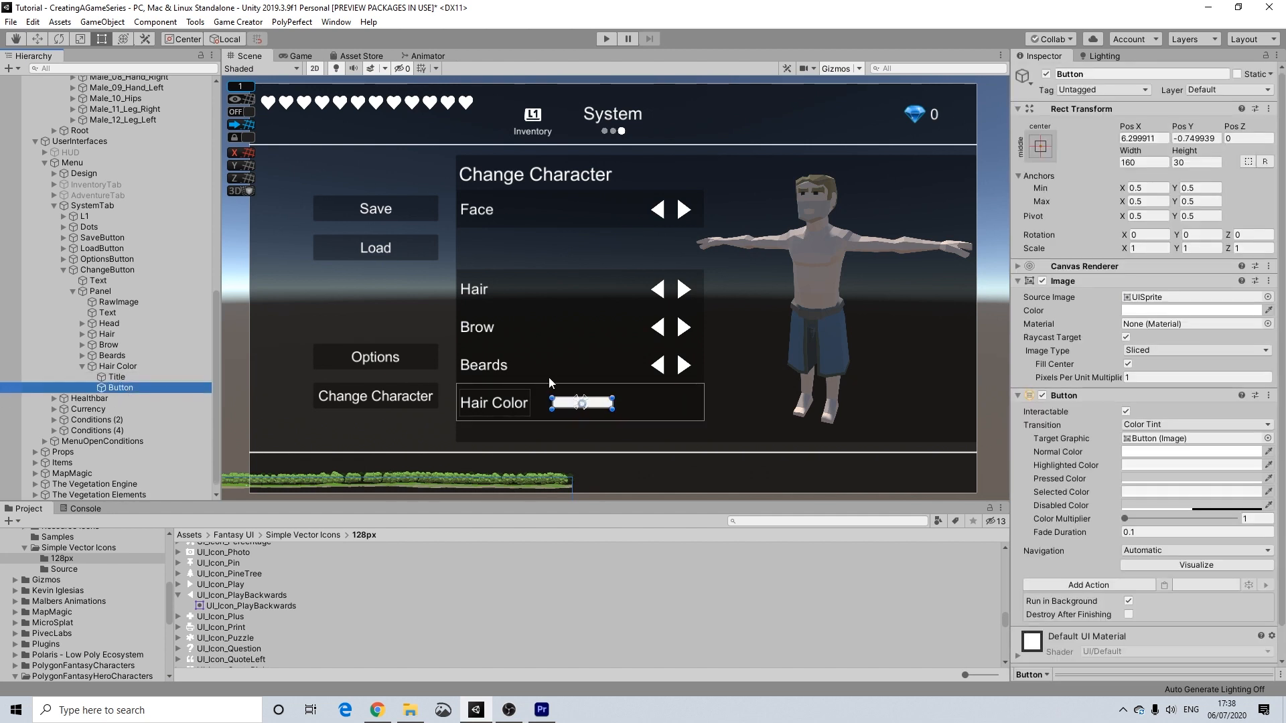
# Step: Make the Button a 71.3 by 71.3 square and position it beside the Hair Color label at Pos X -79 and Pos Y -1.8
pyautogui.moveTo(600, 408); pyautogui.dragTo(548, 420)
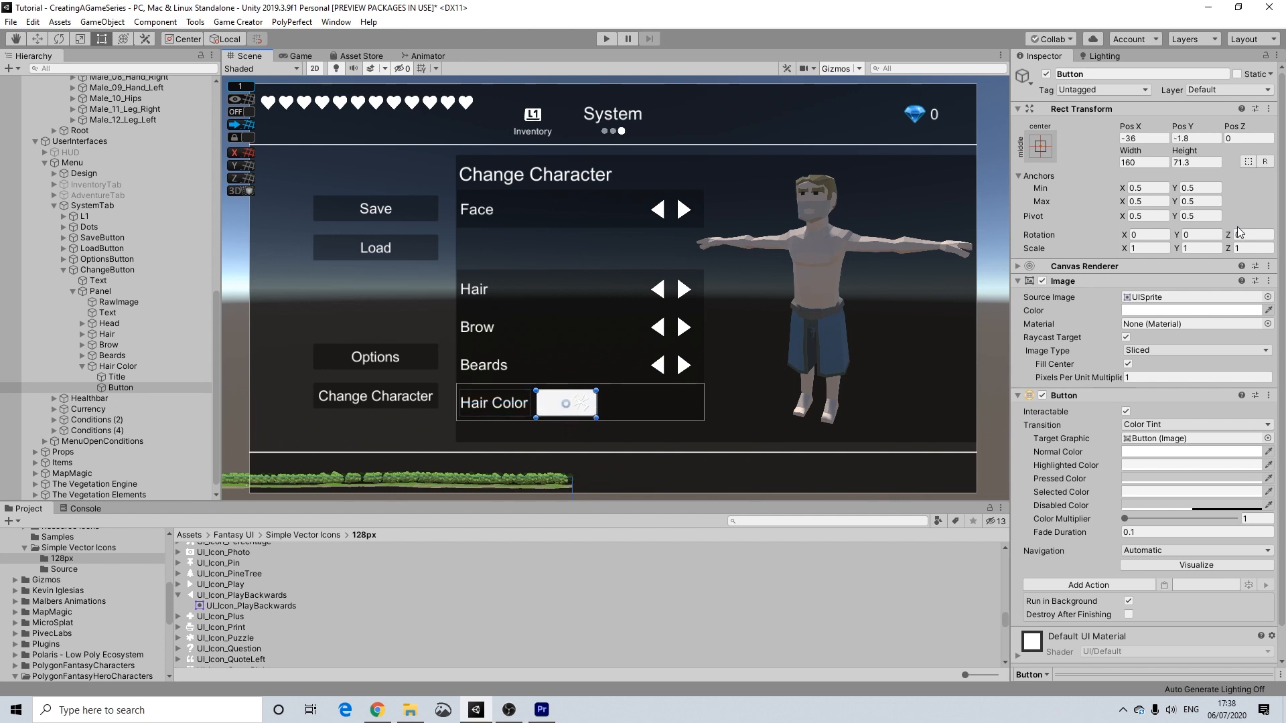
pyautogui.click(1208, 163)
pyautogui.hotkey('ctrl', 'c')
pyautogui.click(1154, 163)
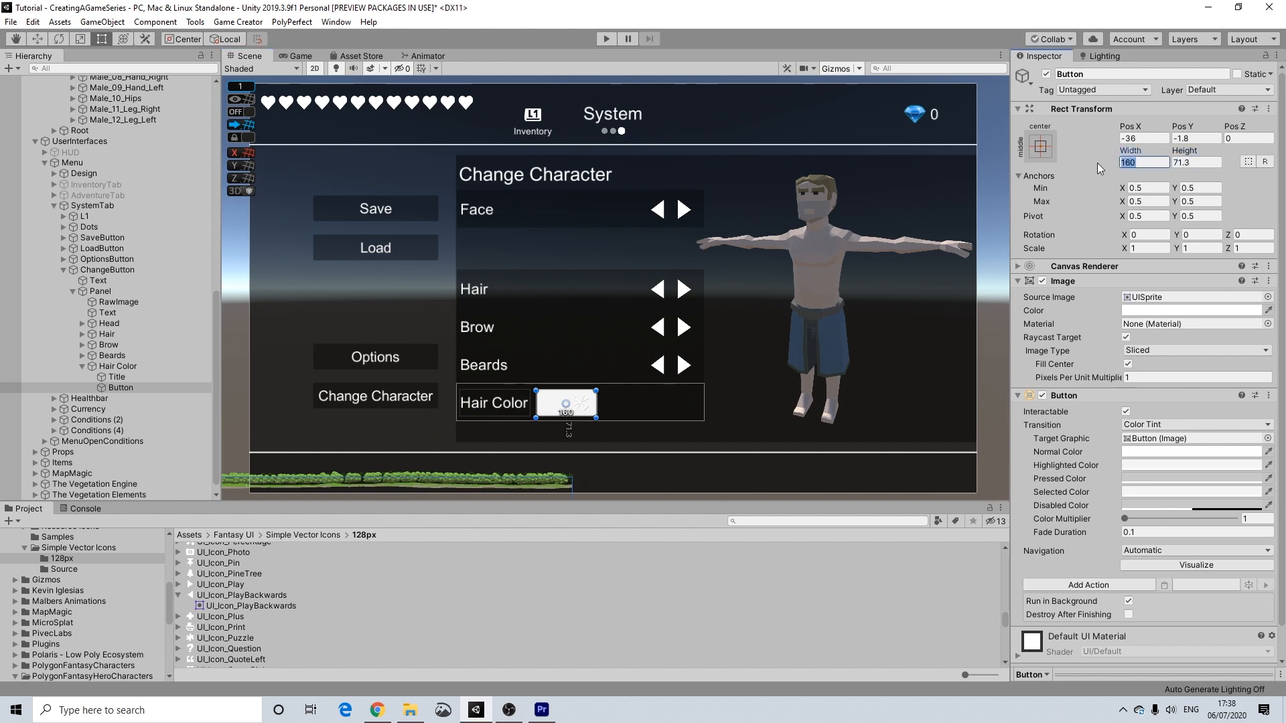
pyautogui.hotkey('ctrl', 'v')
pyautogui.moveTo(568, 395); pyautogui.dragTo(550, 400)
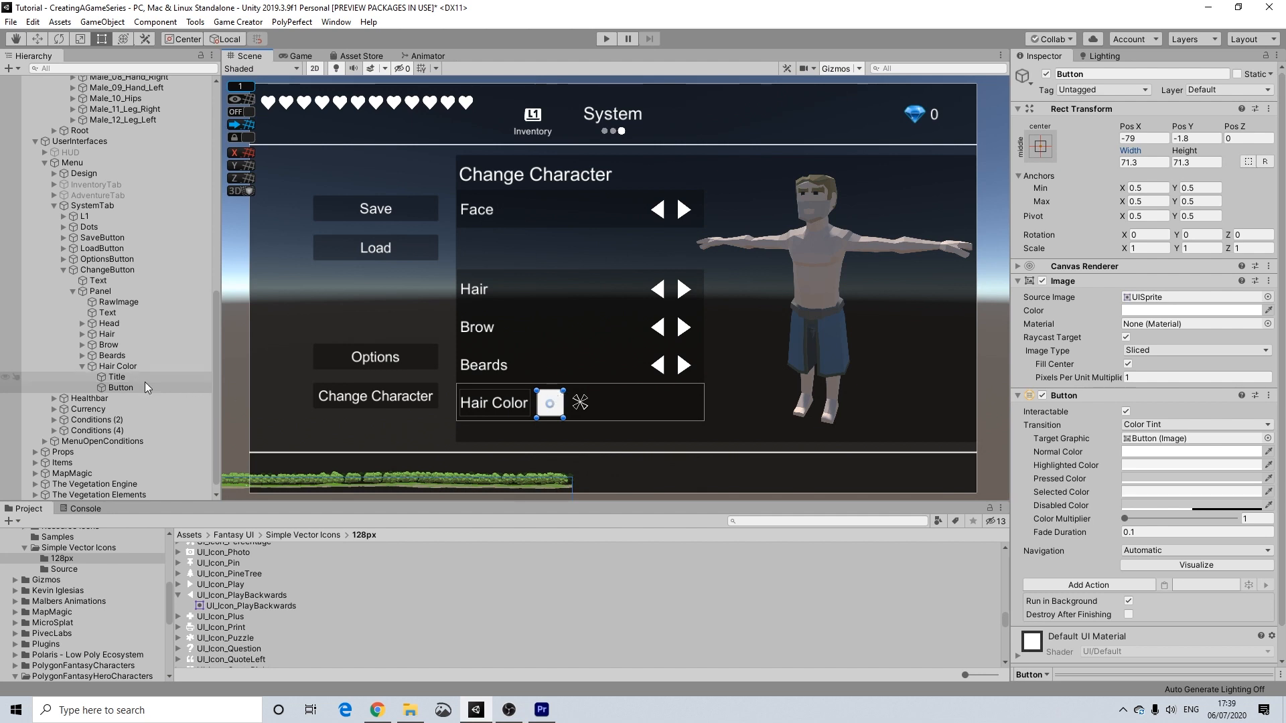
# Step: Add a Change Material action to the Hair Color row's Button
pyautogui.click(110, 386)
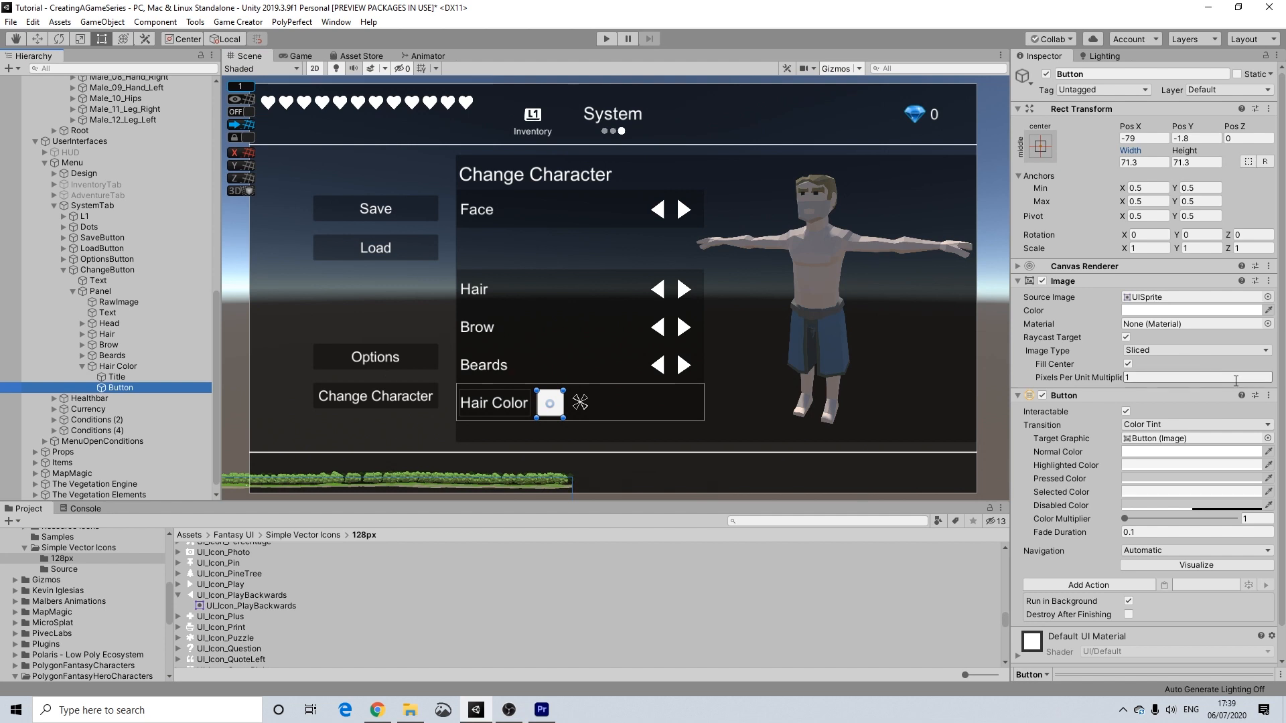
pyautogui.scroll(-2, 1235, 381)
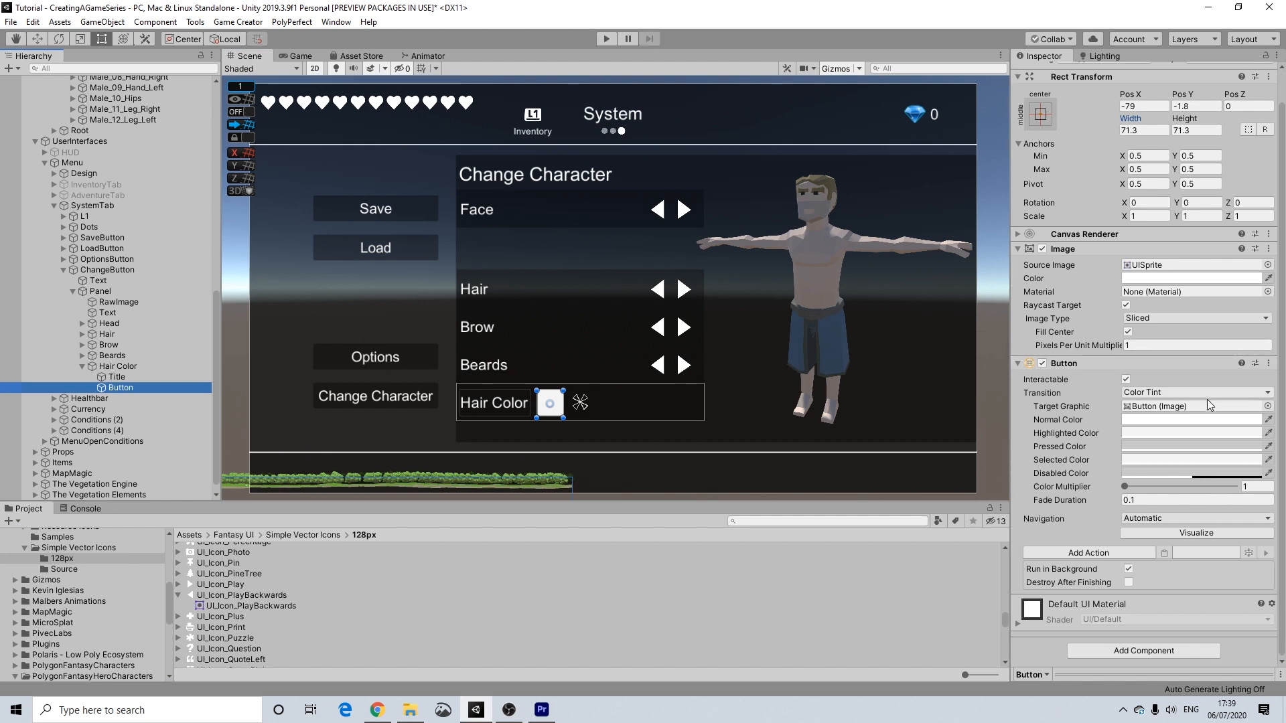
pyautogui.click(1077, 553)
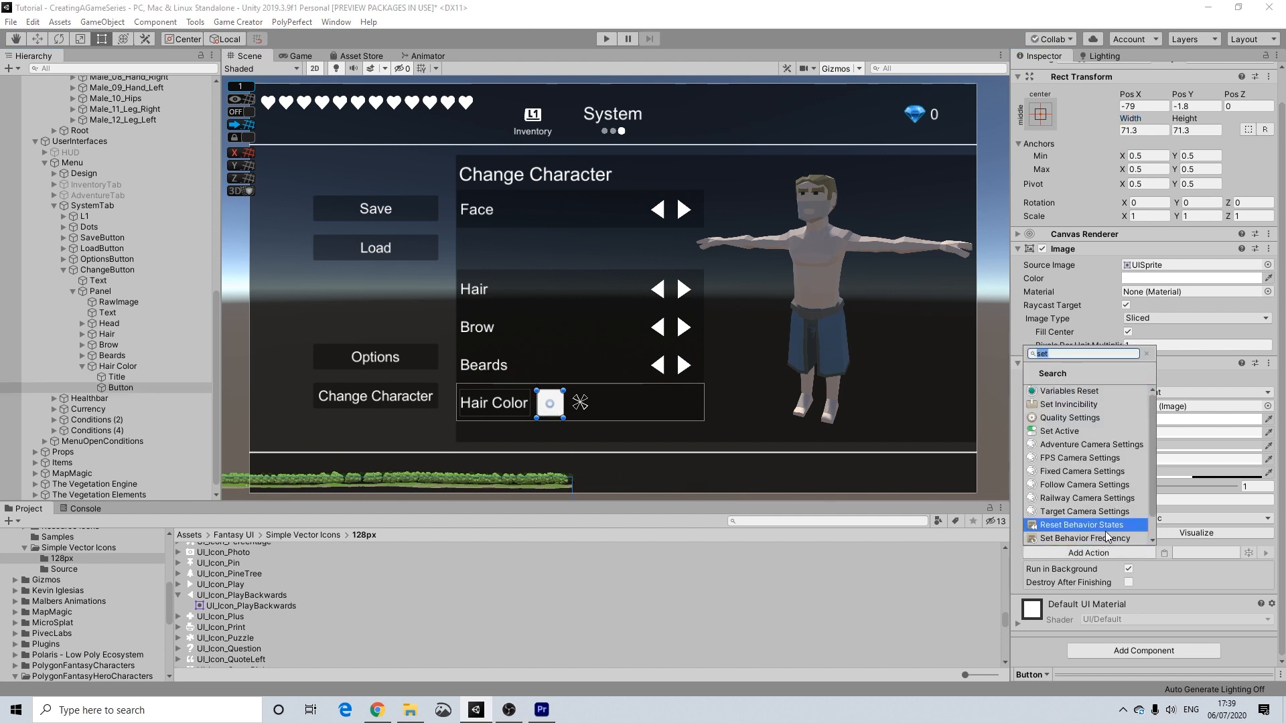
pyautogui.write('chang')
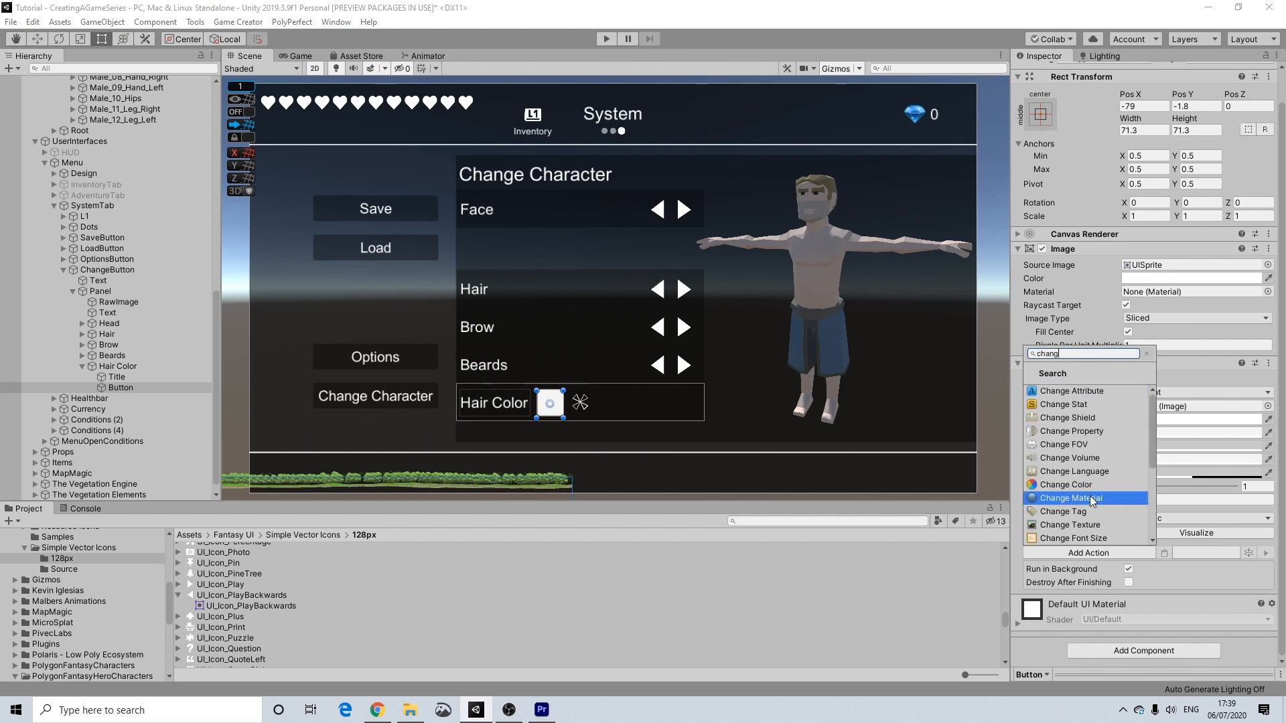
pyautogui.click(1090, 499)
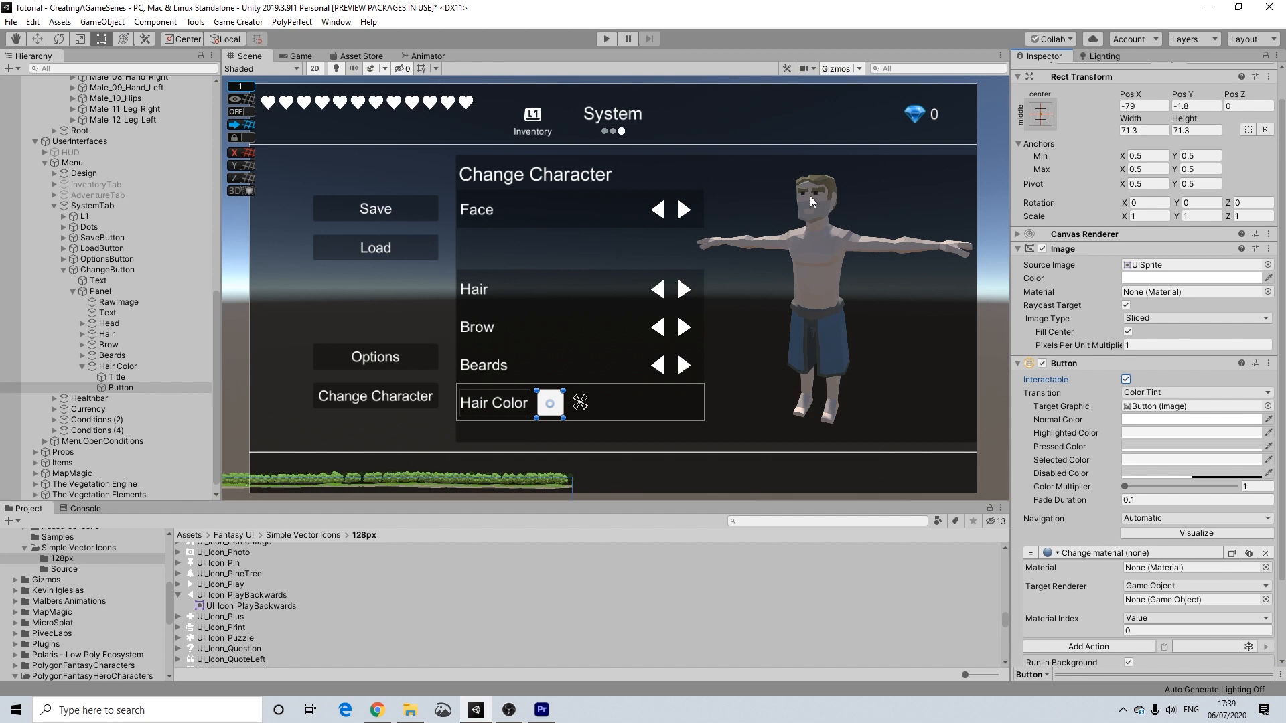
pyautogui.scroll(-3, 1075, 499)
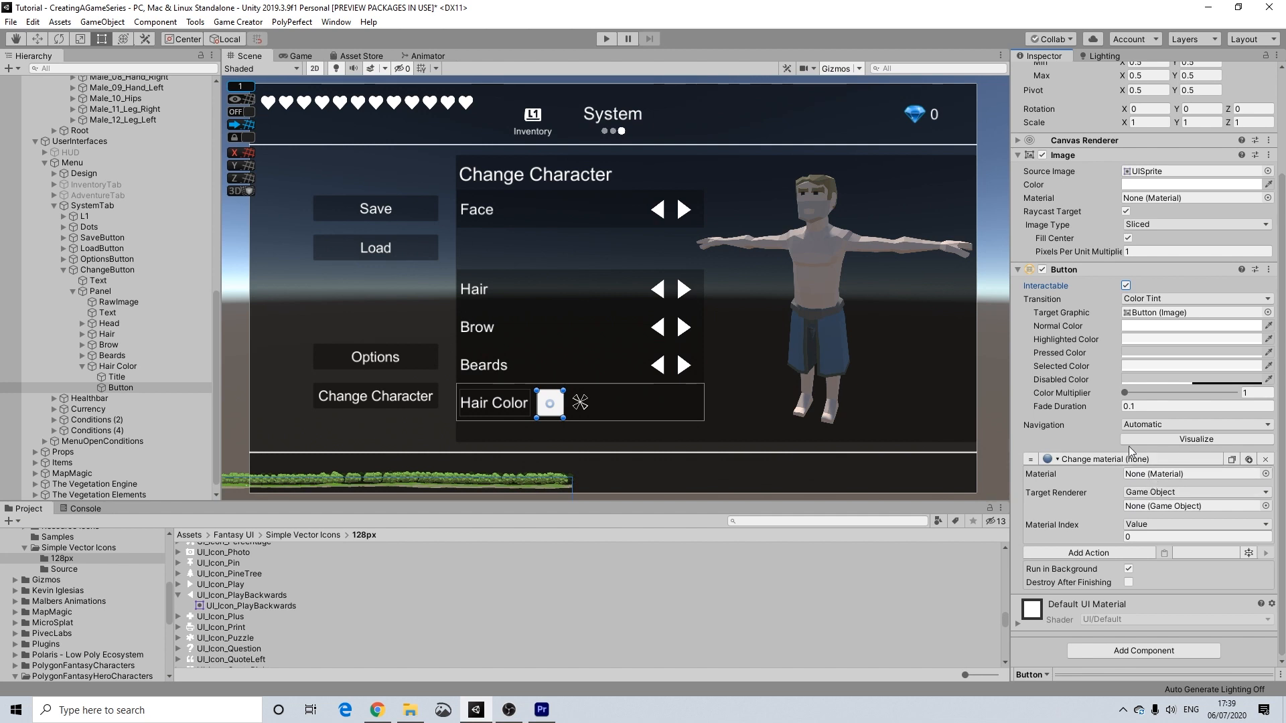
# Step: Unlock the Inspector for Chr_FacialHair_Male_01 and locate its FantasyHero material in the project files
pyautogui.scroll(10, 127, 185)
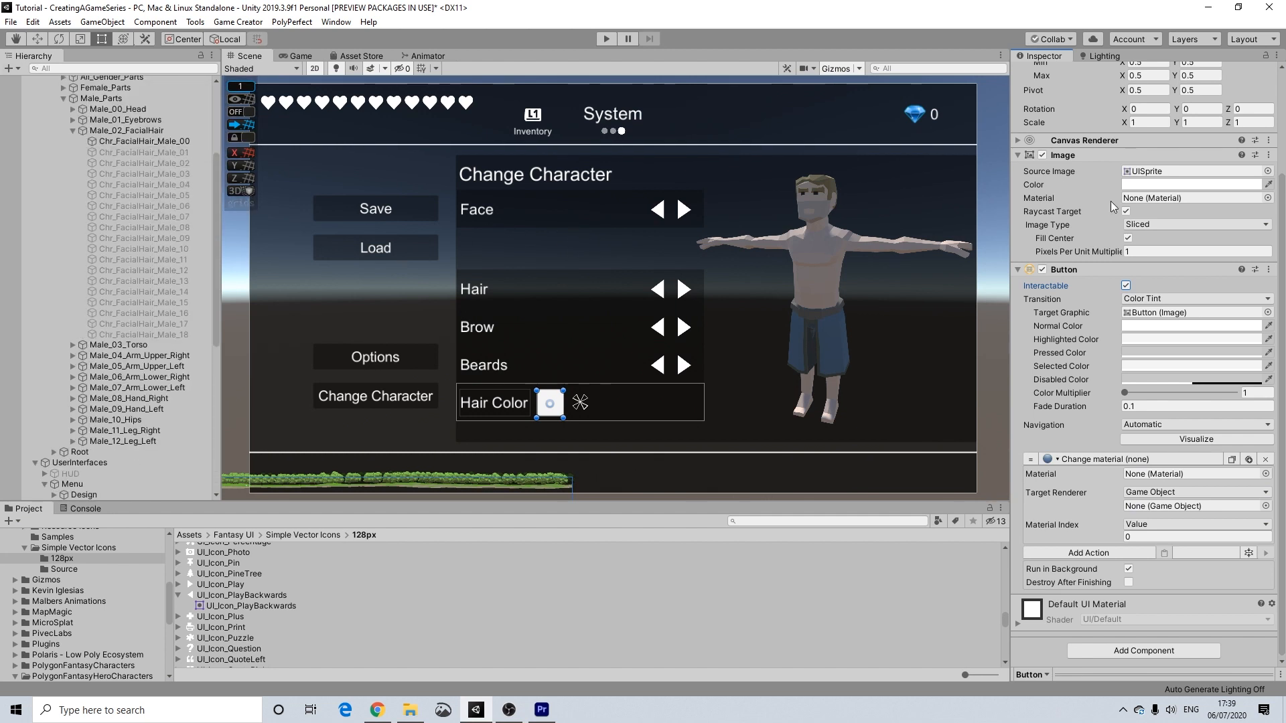
pyautogui.scroll(4, 1260, 79)
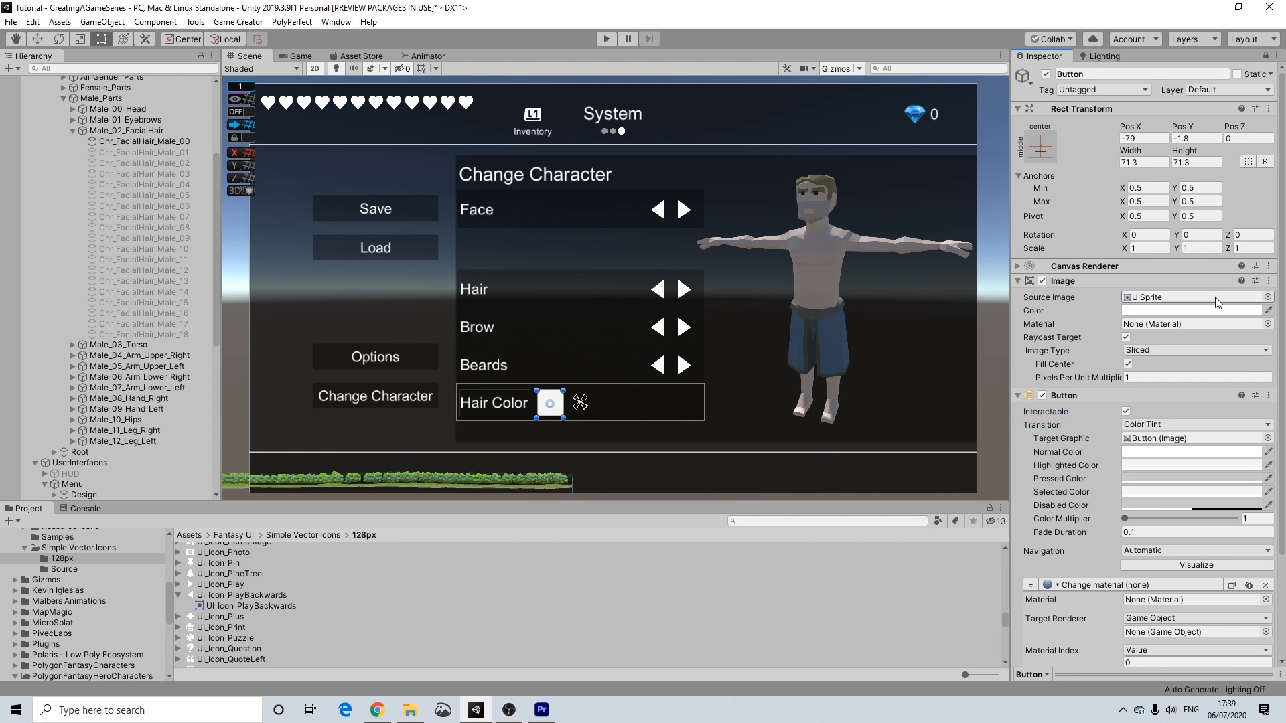
pyautogui.scroll(5, 181, 292)
pyautogui.click(154, 273)
pyautogui.click(1265, 55)
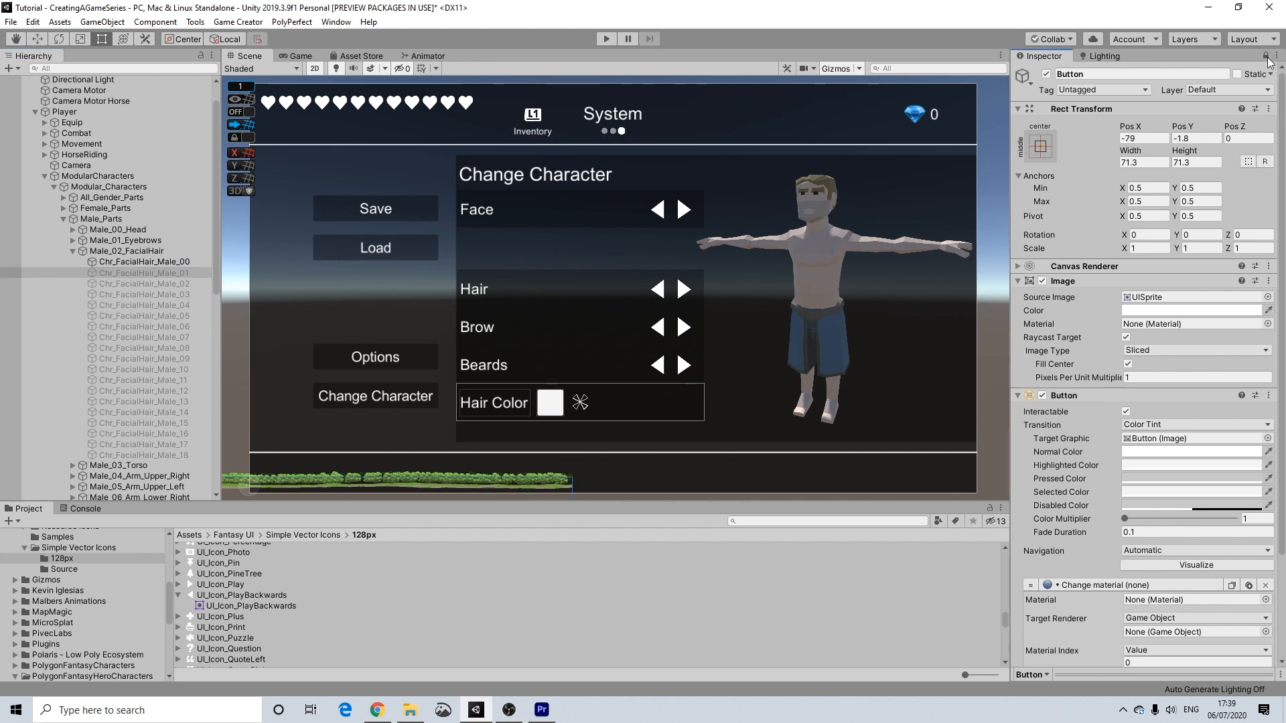
pyautogui.click(1152, 325)
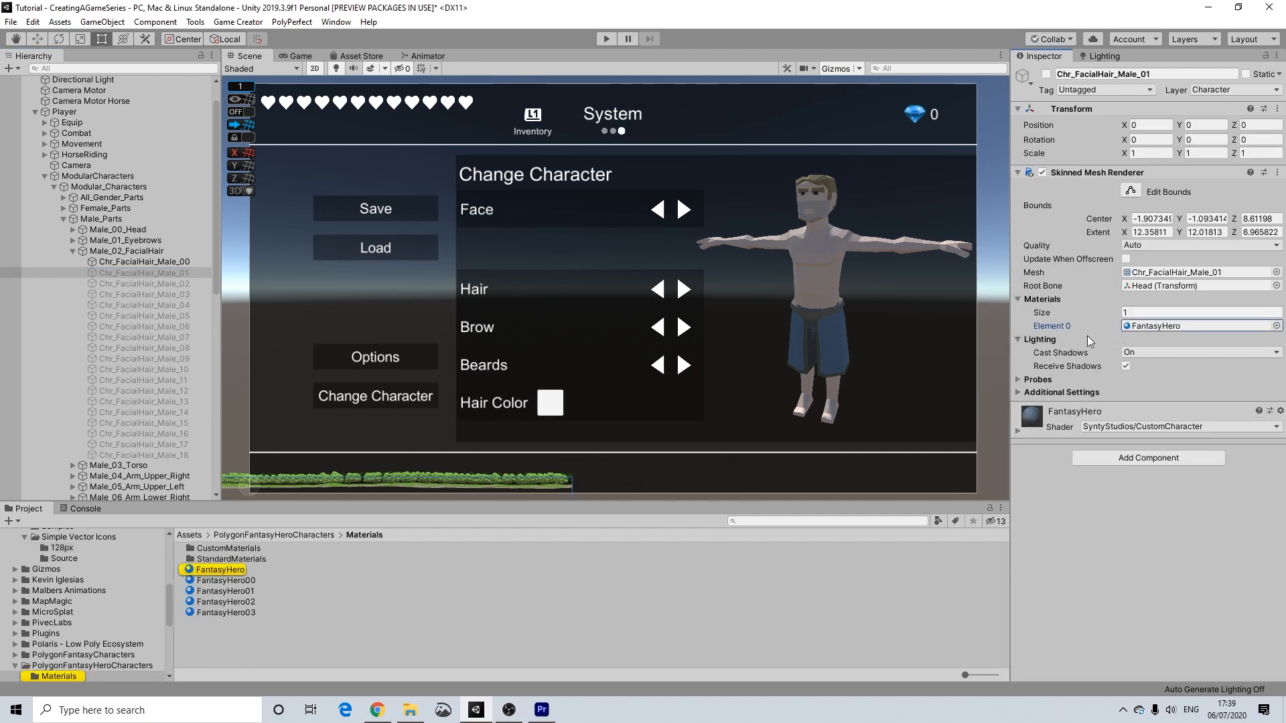
pyautogui.click(221, 569)
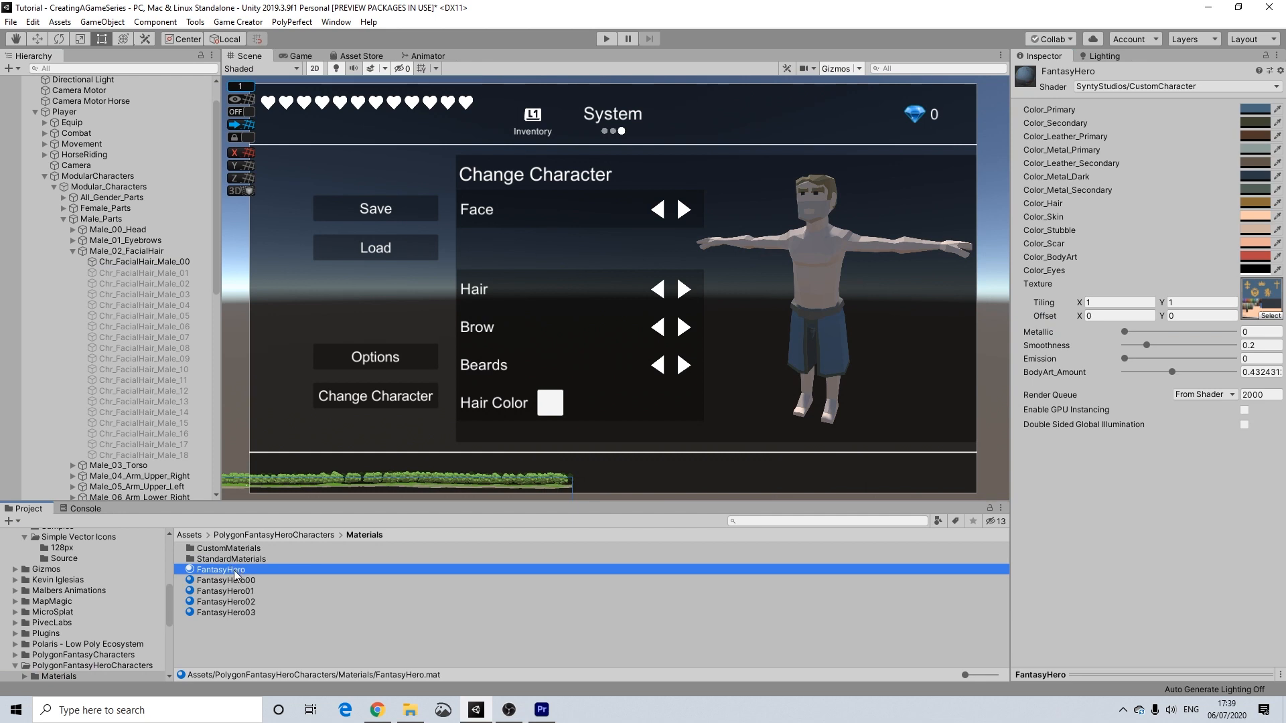
pyautogui.hotkey('ctrl', 'd')
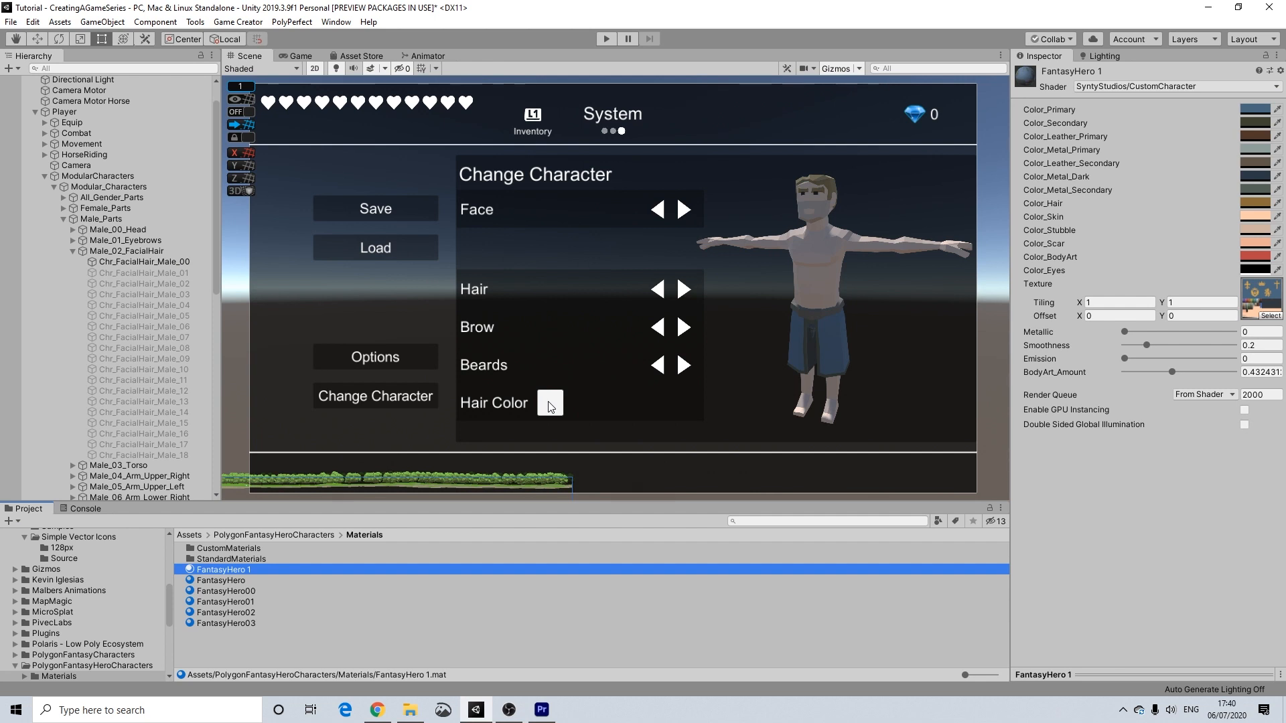
pyautogui.click(239, 592)
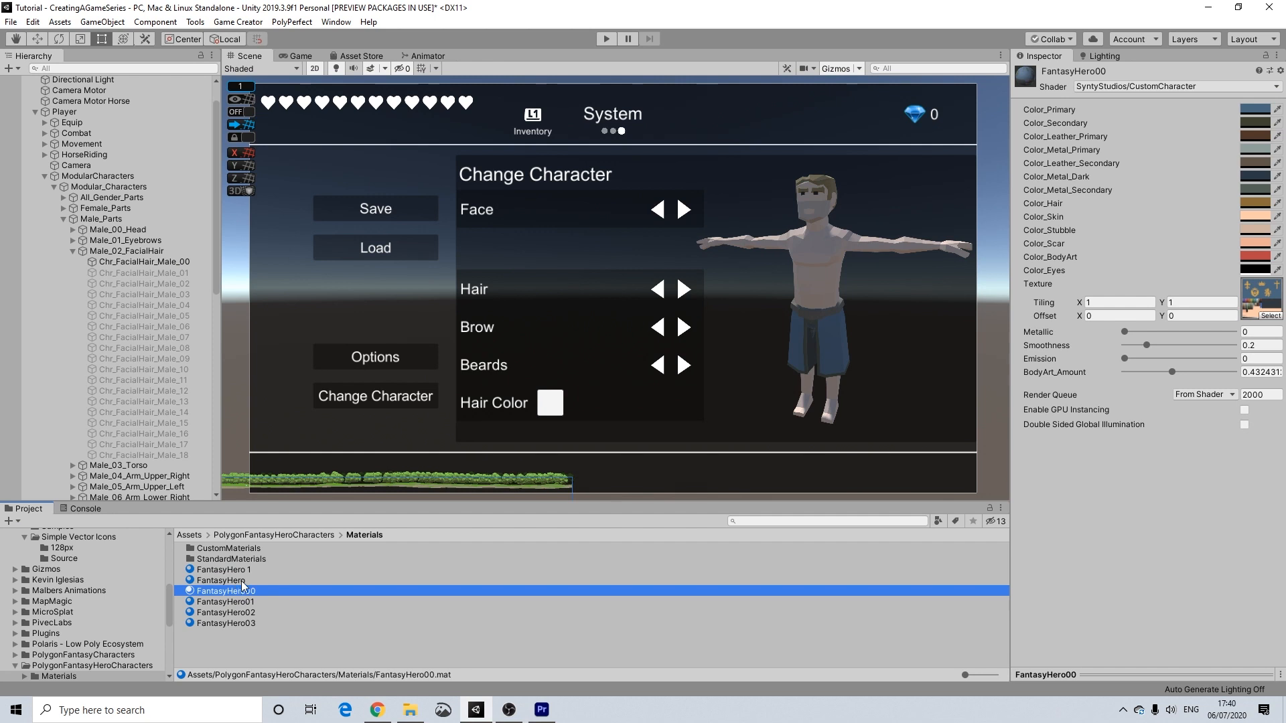
pyautogui.click(241, 573)
pyautogui.press('Delete')
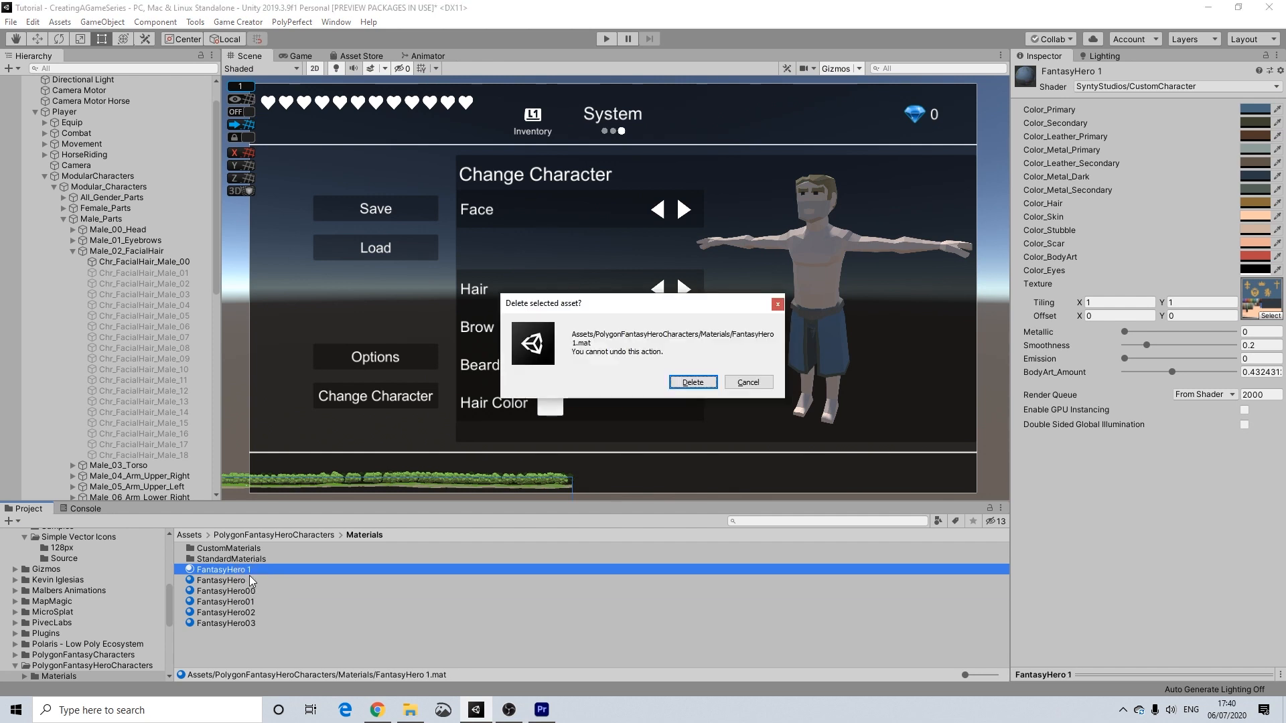
pyautogui.click(693, 385)
# Step: Compare the color properties of the FantasyHero00 and FantasyHero01 materials
pyautogui.click(240, 570)
pyautogui.click(239, 578)
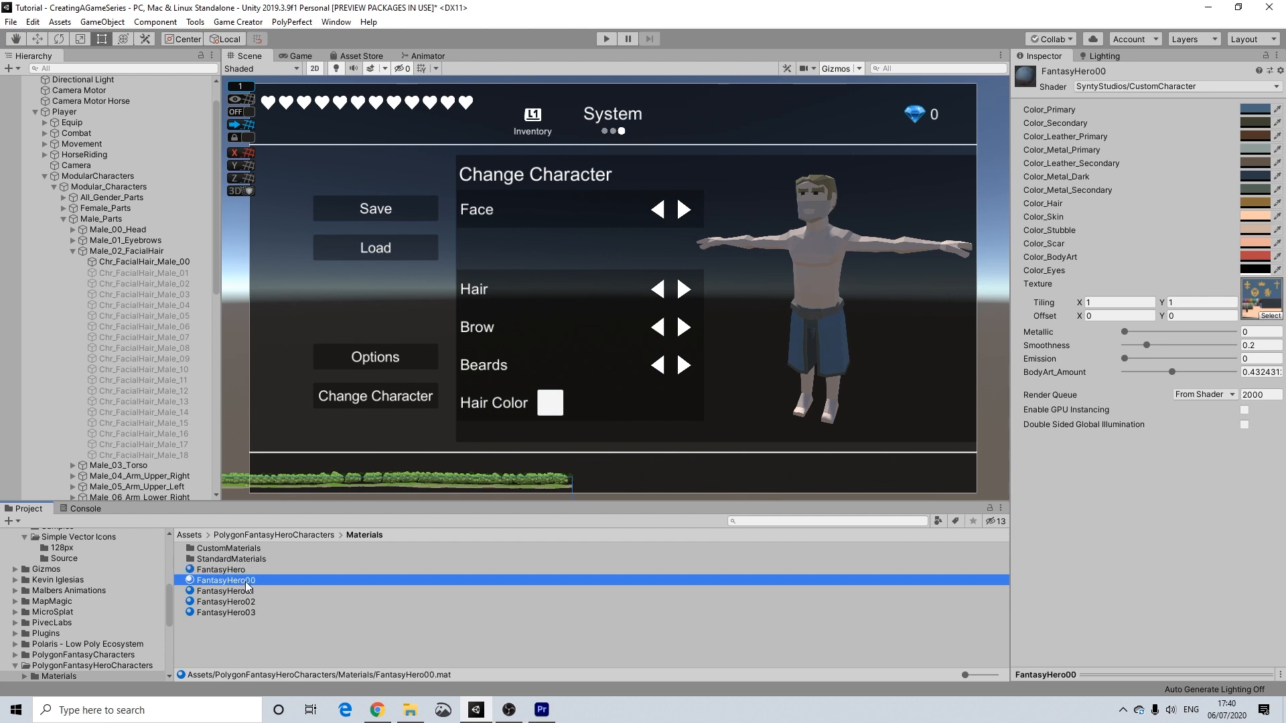
pyautogui.click(245, 592)
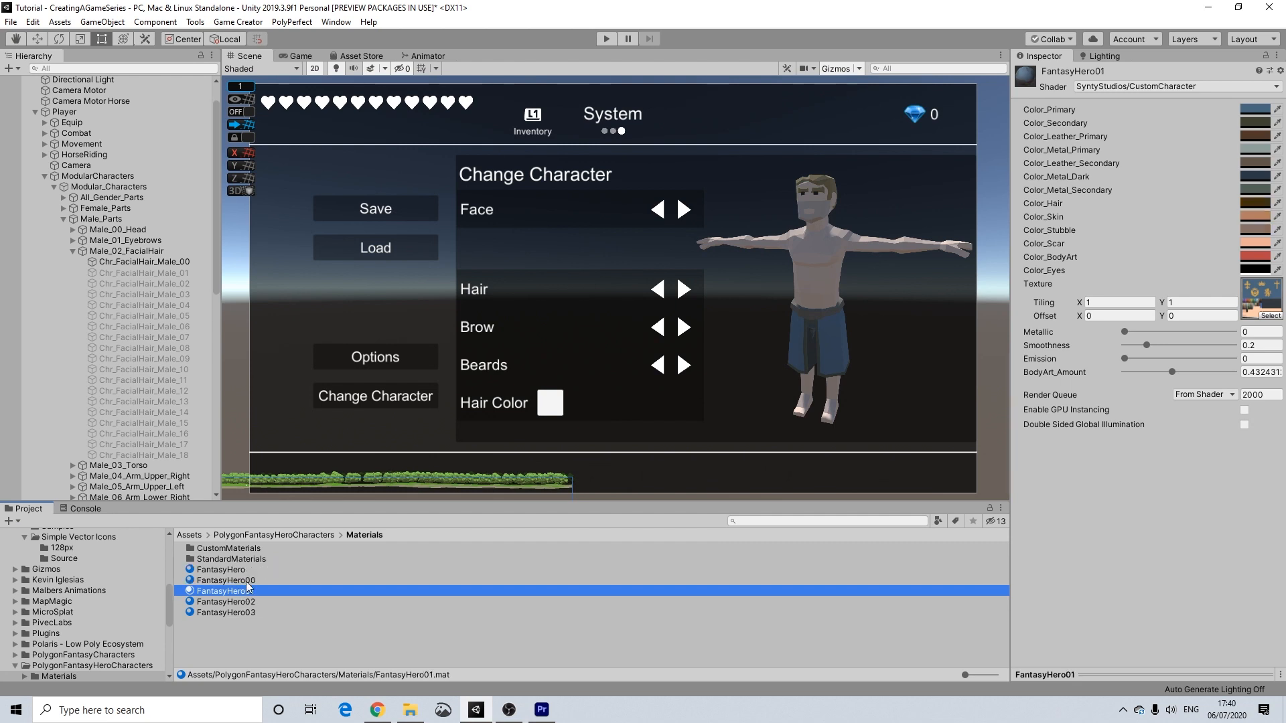
pyautogui.click(247, 580)
pyautogui.click(247, 588)
pyautogui.click(247, 581)
pyautogui.click(247, 591)
# Step: Inspect the Color_Hair values of the FantasyHero02 and FantasyHero03 materials in the color picker
pyautogui.click(248, 602)
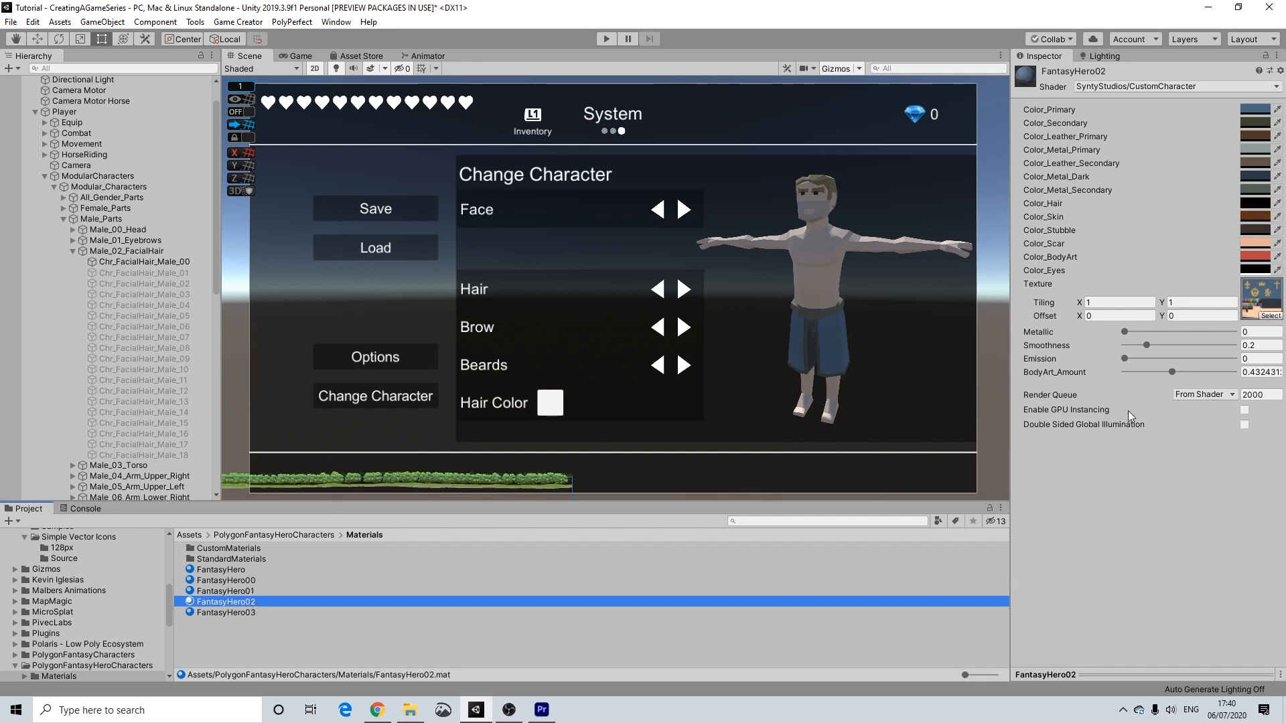
pyautogui.click(1254, 199)
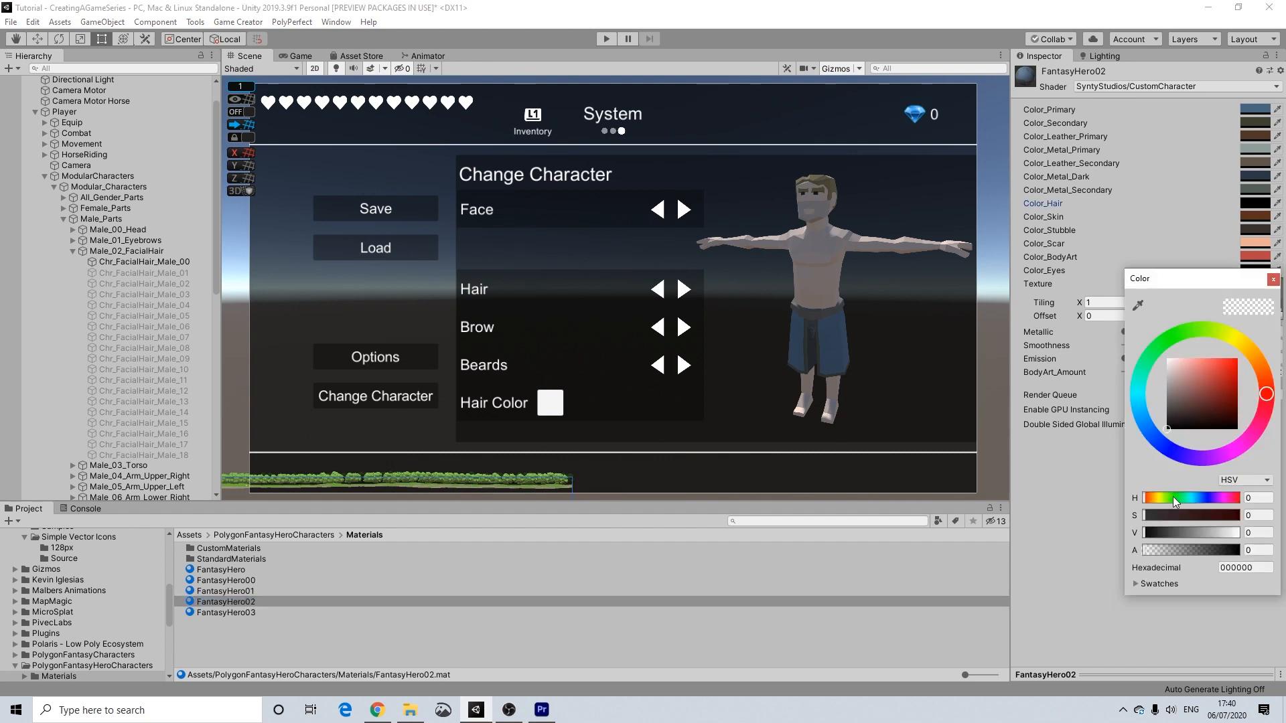
pyautogui.click(1273, 279)
pyautogui.click(239, 612)
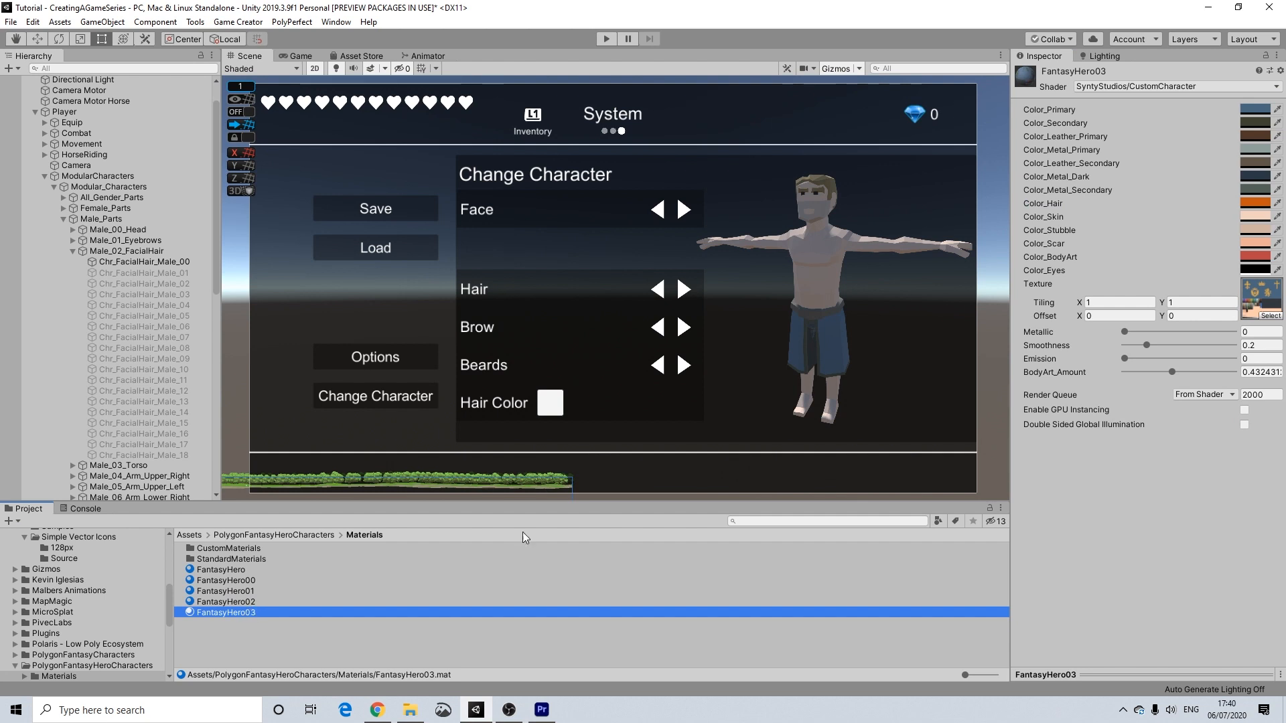
pyautogui.click(1255, 202)
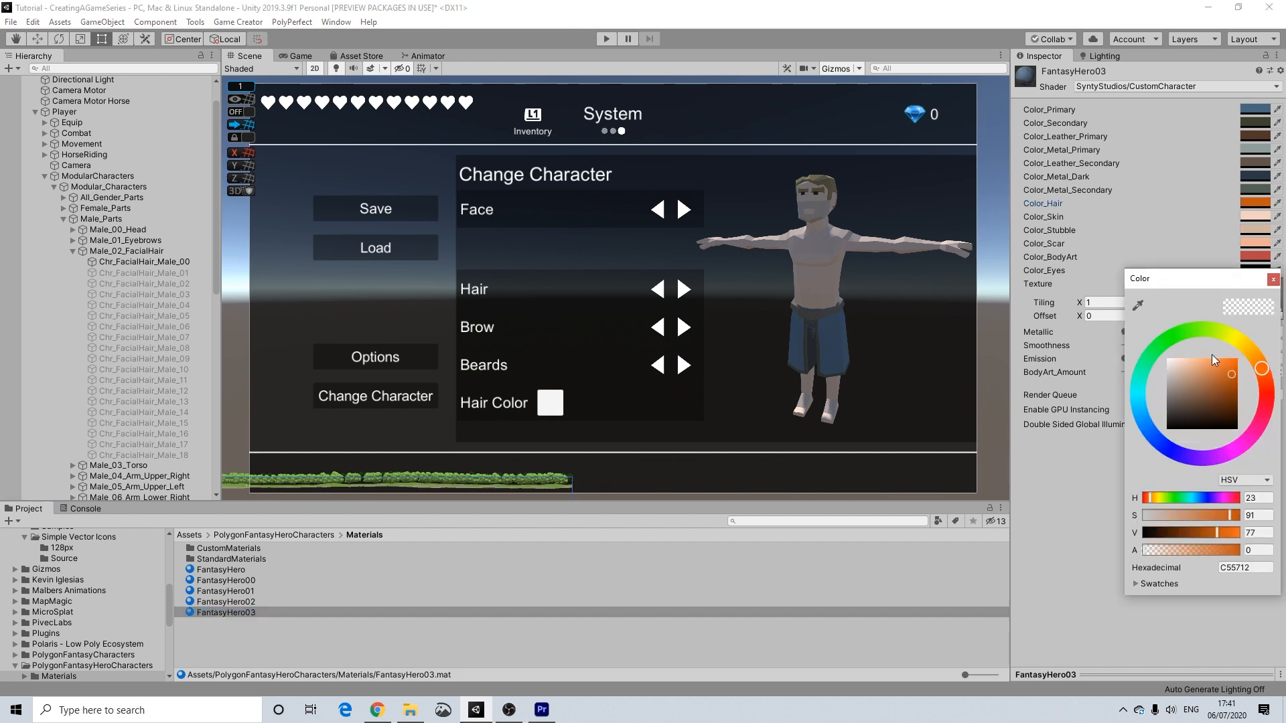
pyautogui.click(1273, 279)
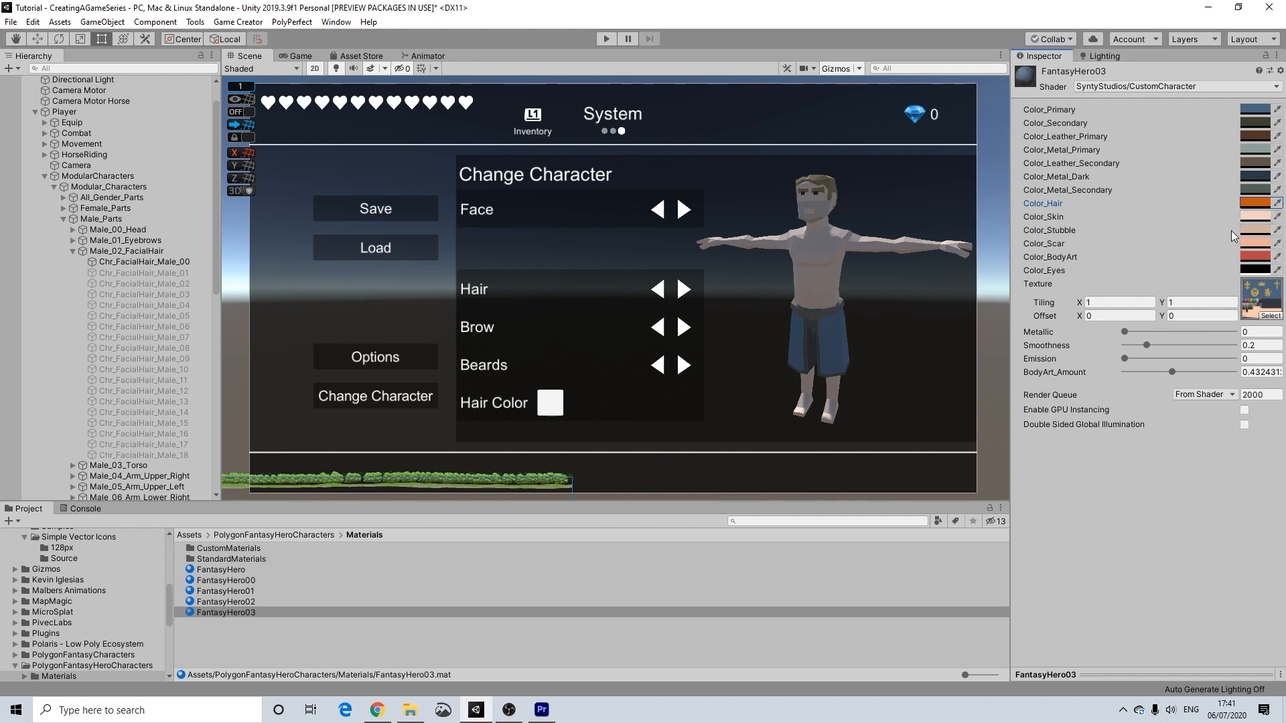
# Step: Compare the color properties across all four materials from FantasyHero00 to FantasyHero03
pyautogui.click(252, 582)
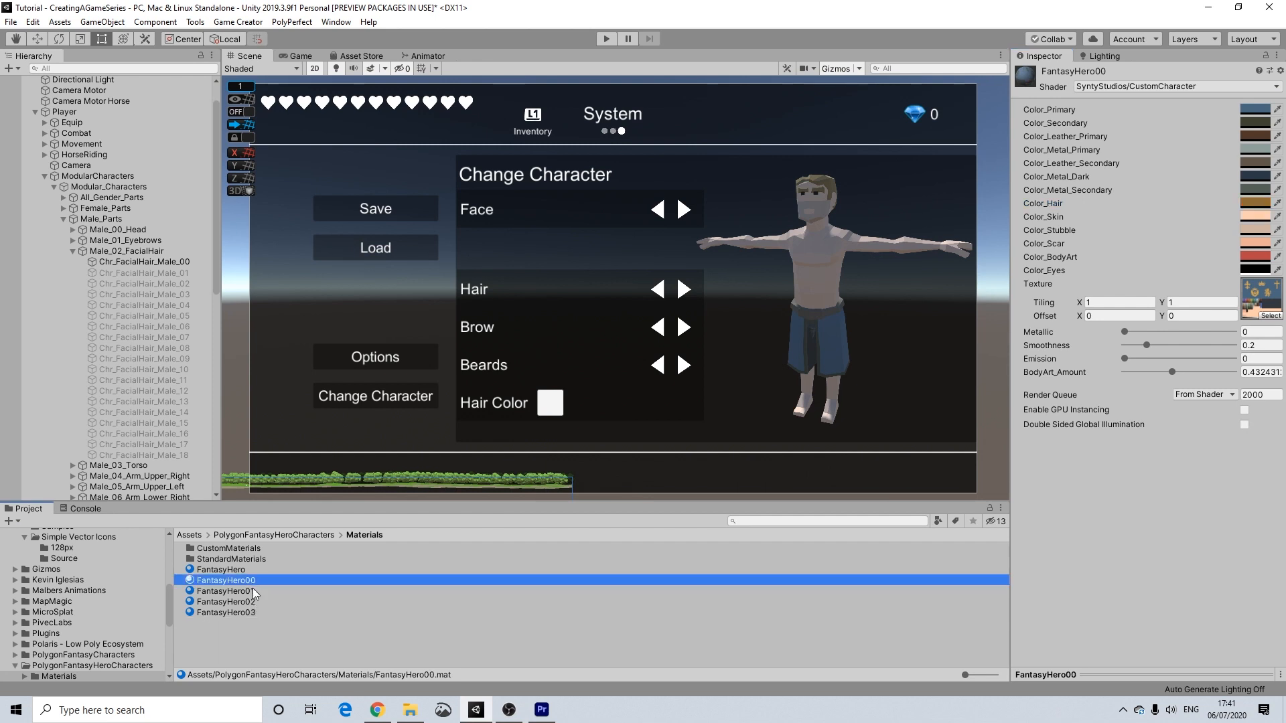
pyautogui.keyDown('shift'); pyautogui.click(244, 612); pyautogui.keyUp('shift')
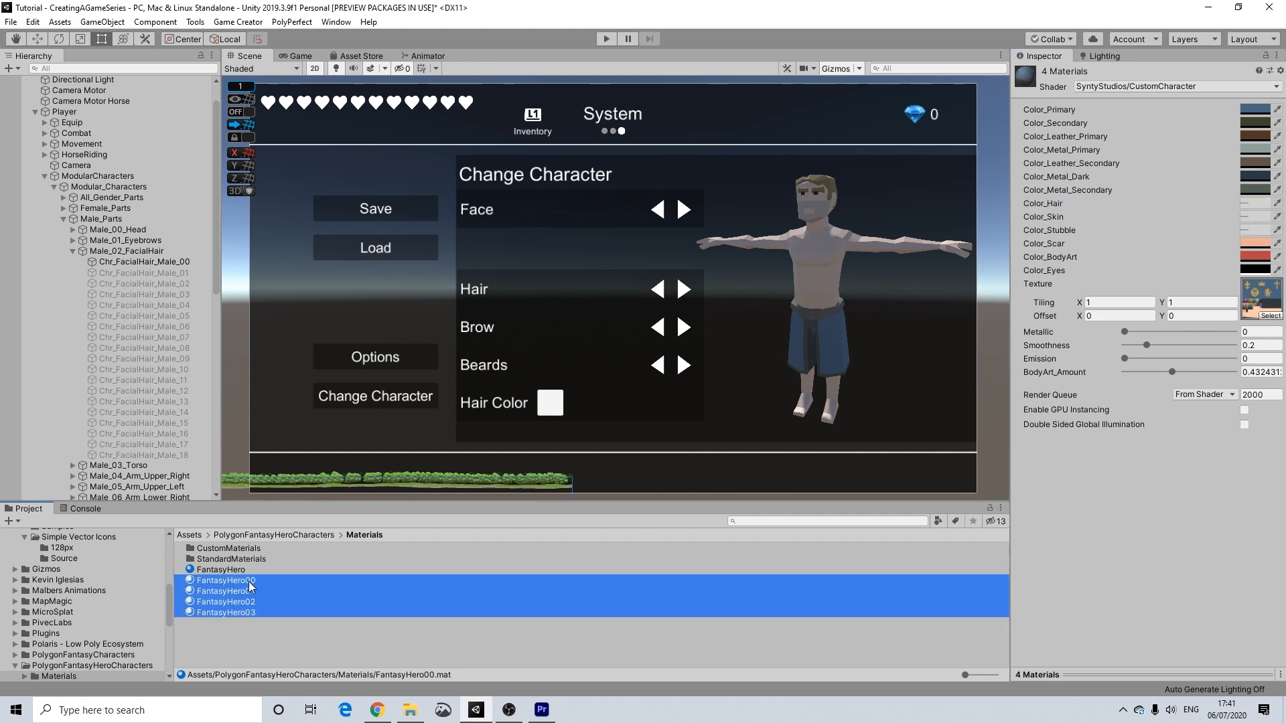
pyautogui.click(249, 581)
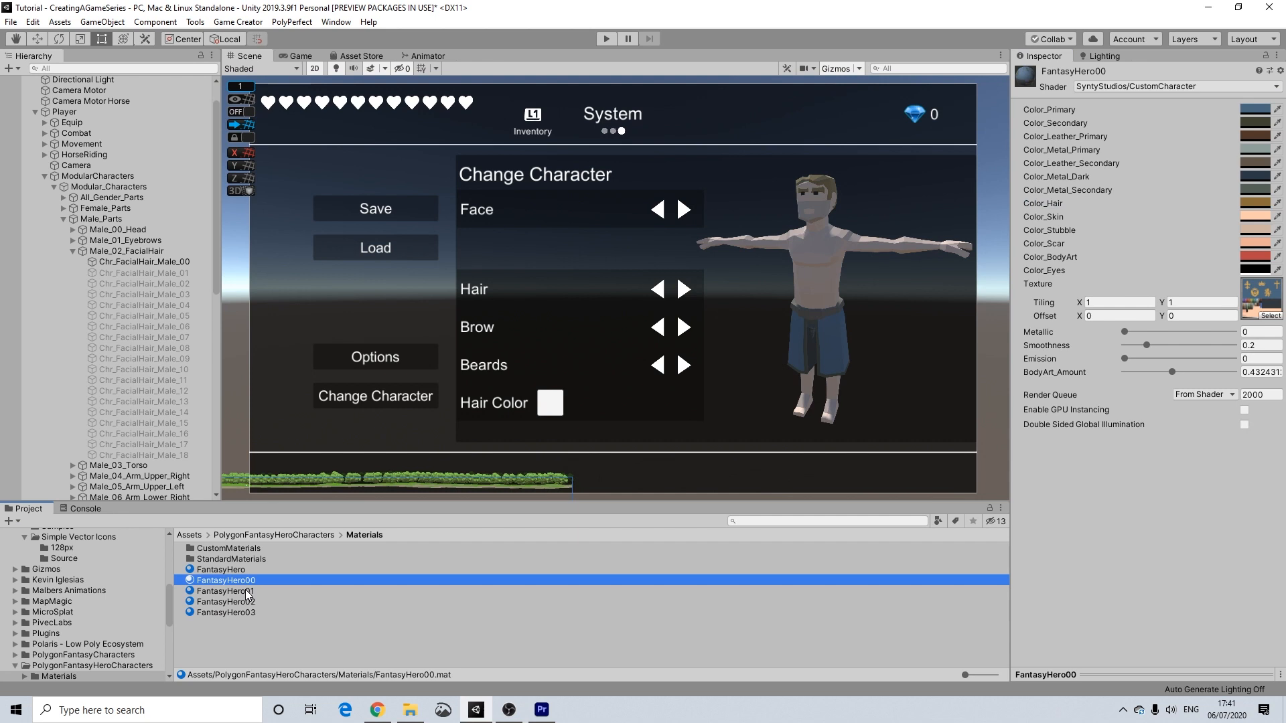
pyautogui.click(246, 592)
pyautogui.click(248, 602)
pyautogui.click(243, 612)
pyautogui.click(245, 602)
pyautogui.click(246, 581)
pyautogui.click(248, 592)
pyautogui.click(247, 602)
pyautogui.click(245, 612)
pyautogui.click(246, 581)
# Step: Inspect the Color_Skin values of FantasyHero00 and FantasyHero01, and review the remaining FantasyHero materials
pyautogui.click(1251, 215)
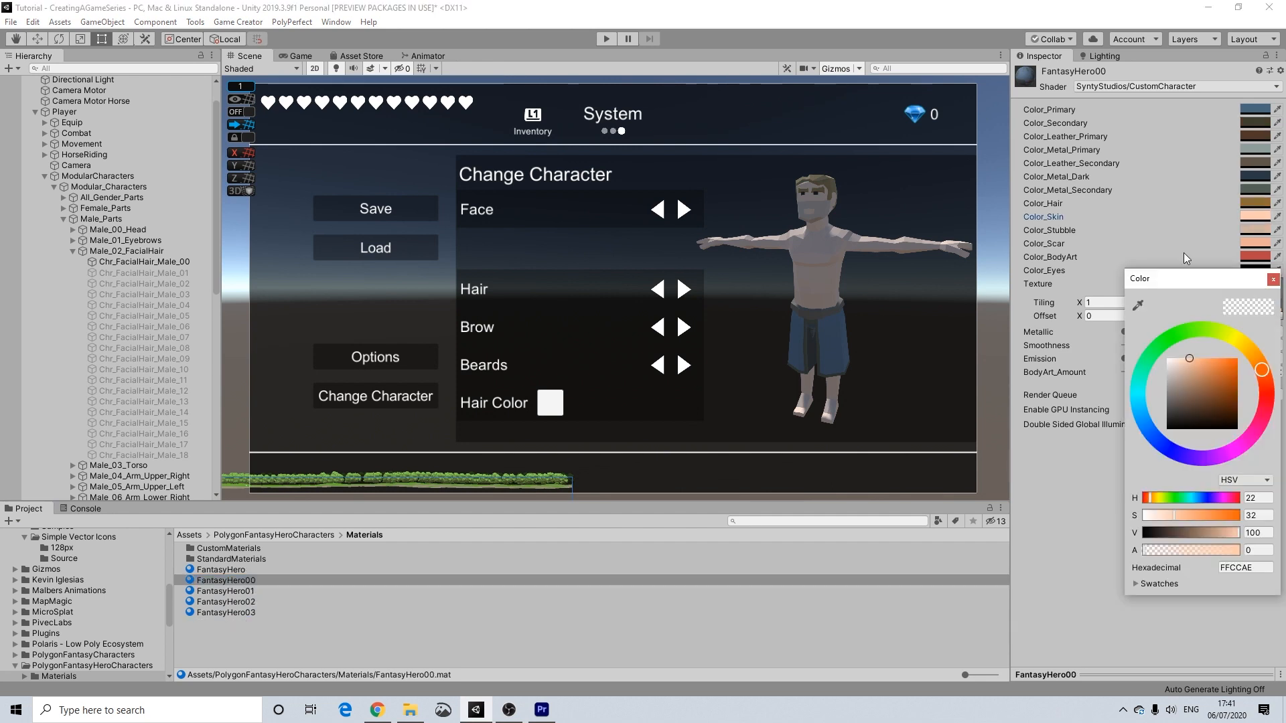
pyautogui.click(1272, 279)
pyautogui.press('Down')
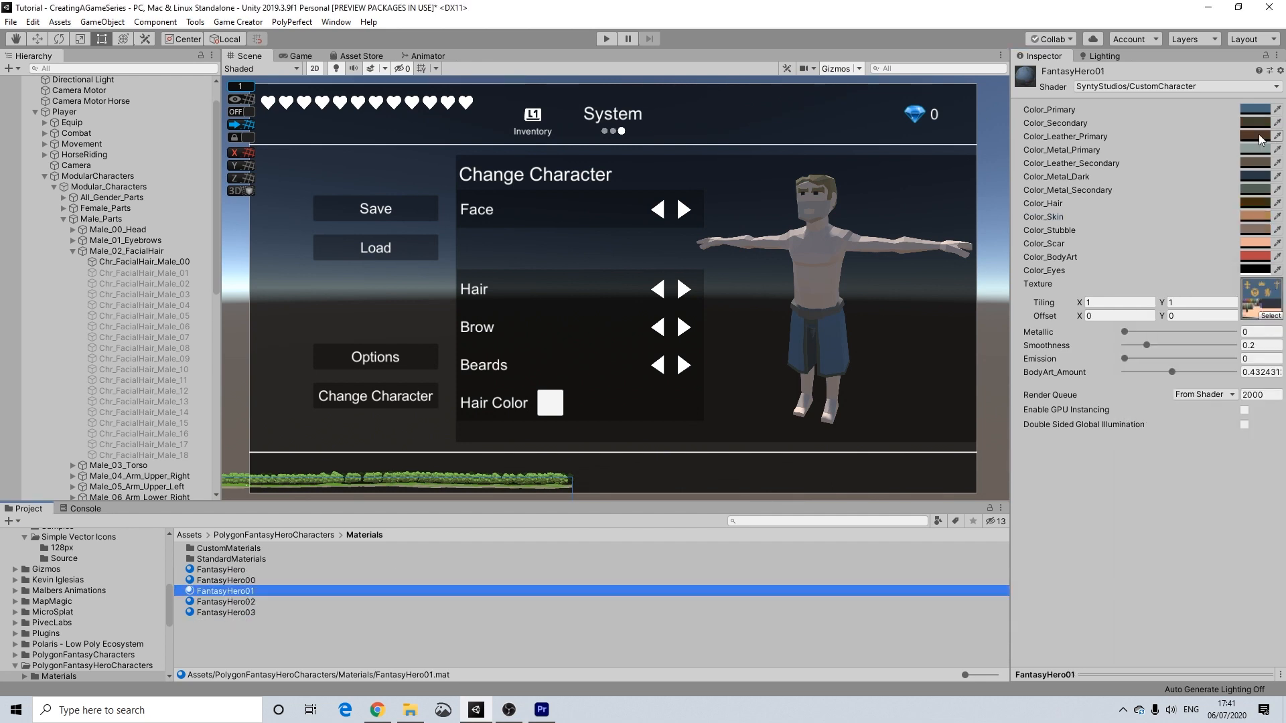
pyautogui.click(1253, 219)
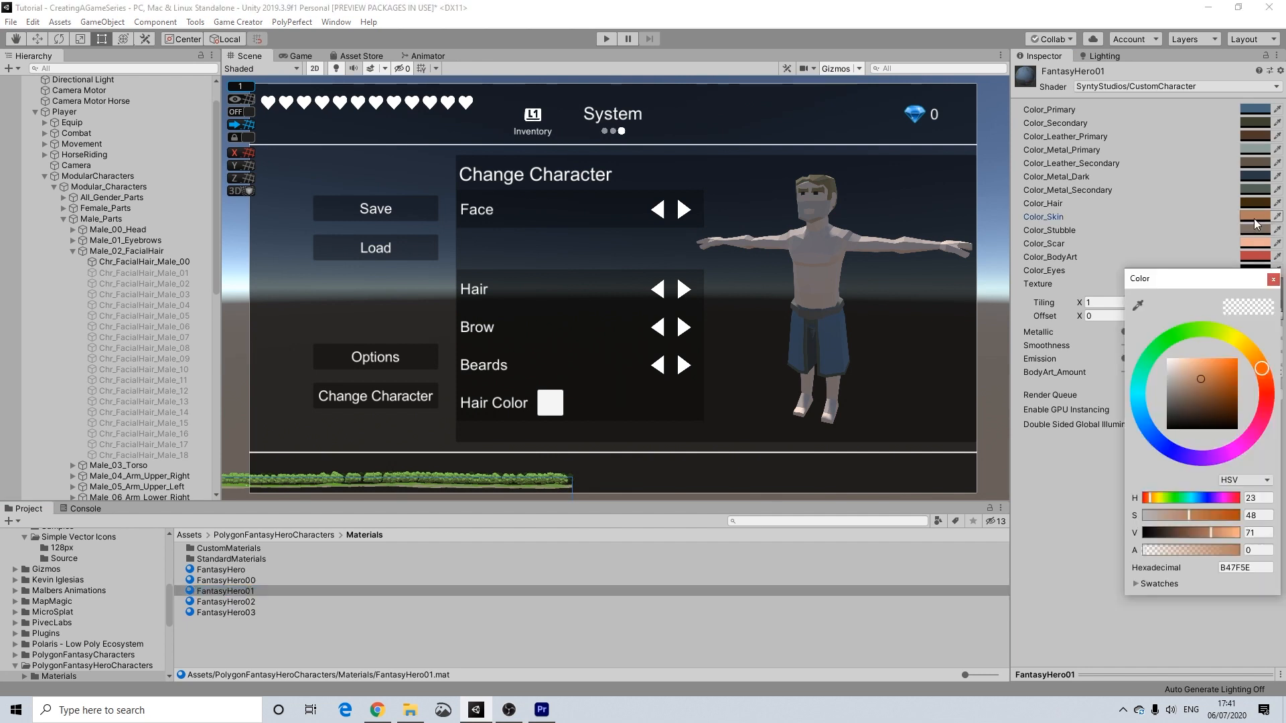
pyautogui.click(1272, 278)
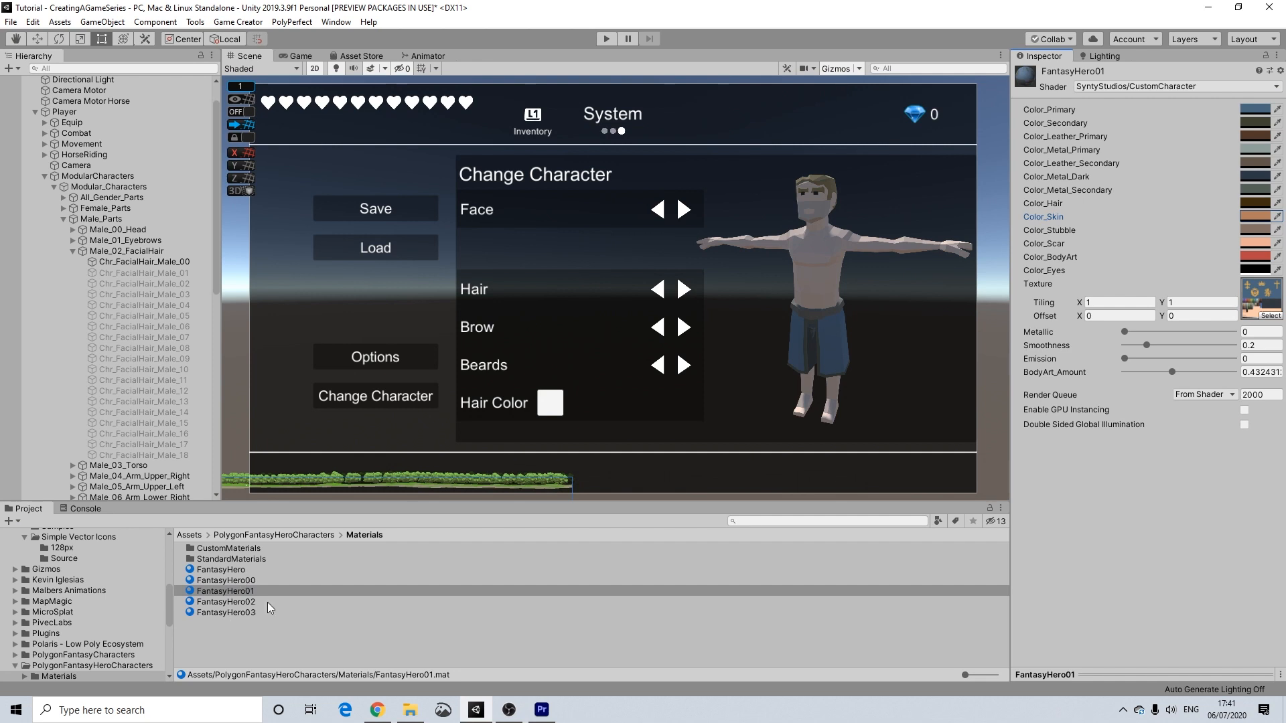
pyautogui.click(246, 580)
pyautogui.press('Down')
pyautogui.press('Down')
pyautogui.press('Down')
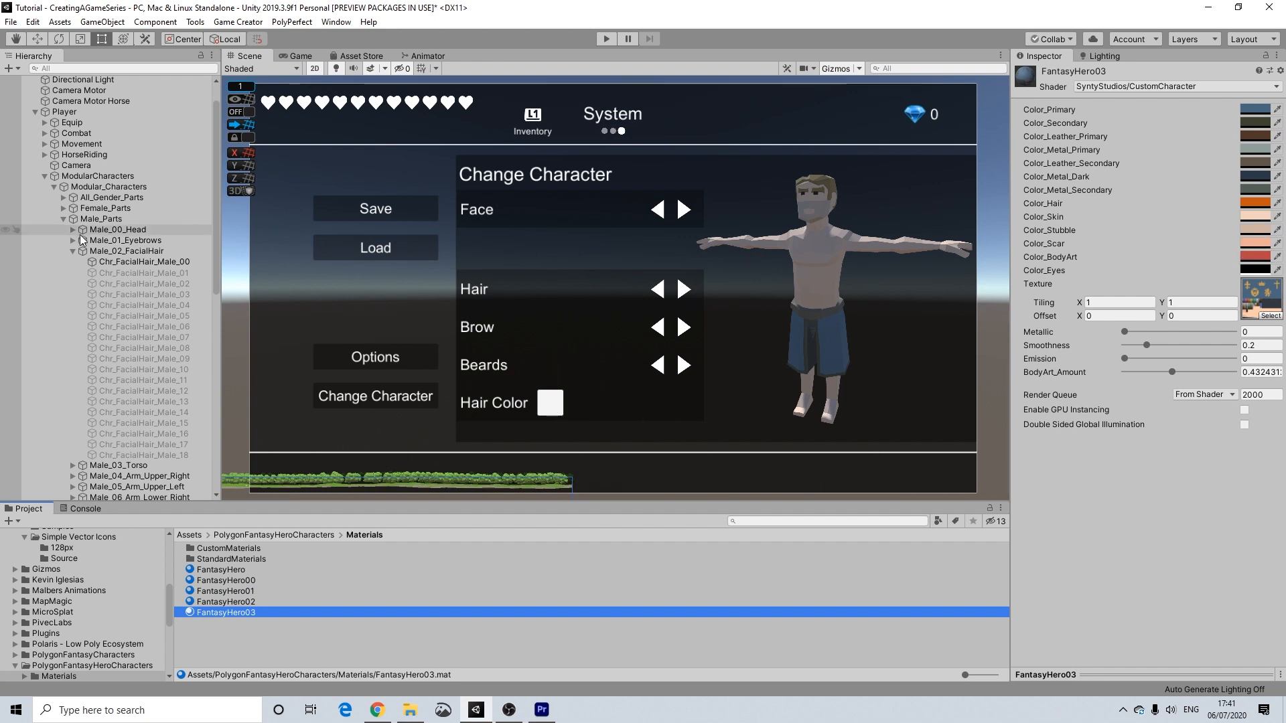
# Step: Assign FantasyHero00 as the material of the Change Material action on the Hair Color row's Button
pyautogui.scroll(-6, 142, 280)
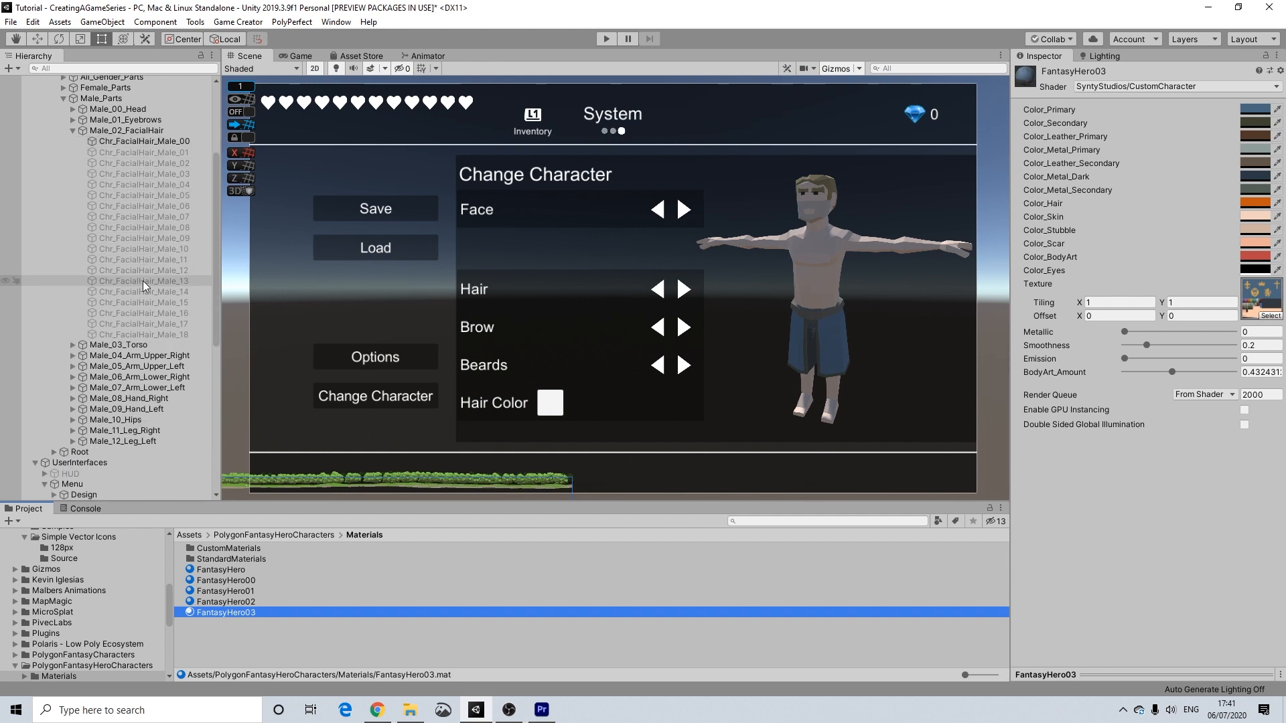
pyautogui.scroll(-3, 142, 314)
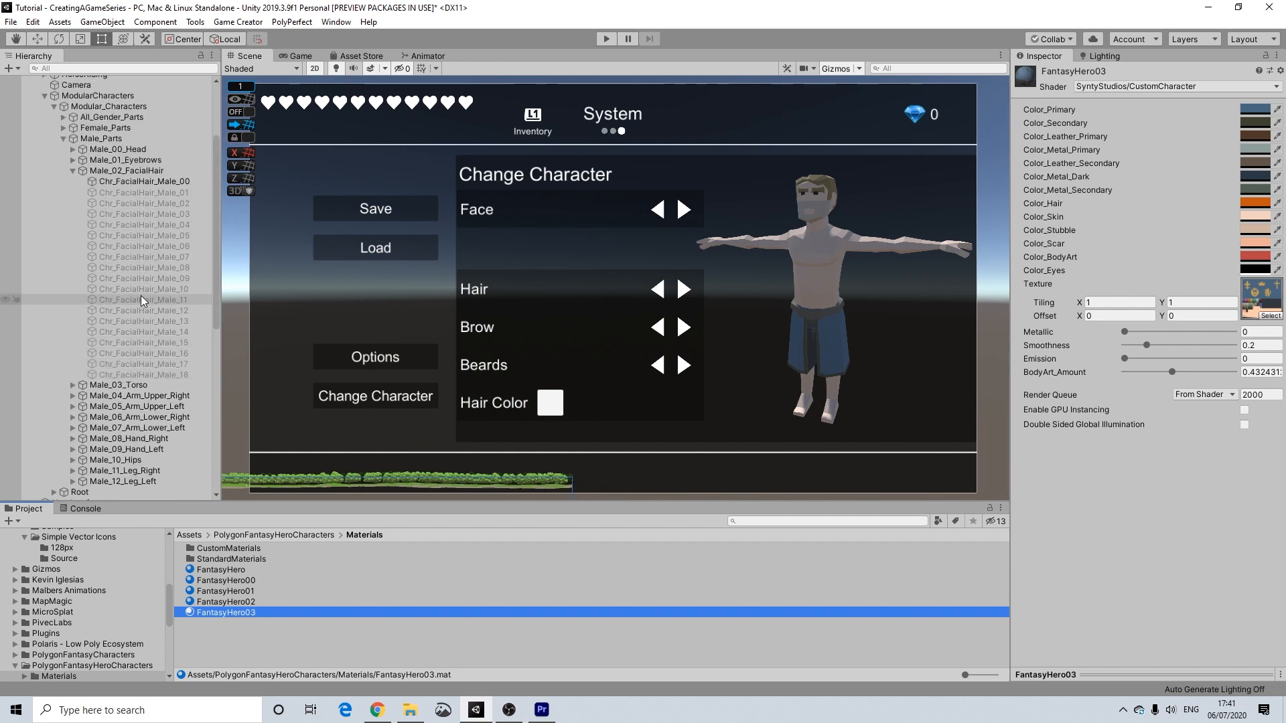
pyautogui.scroll(-6, 134, 355)
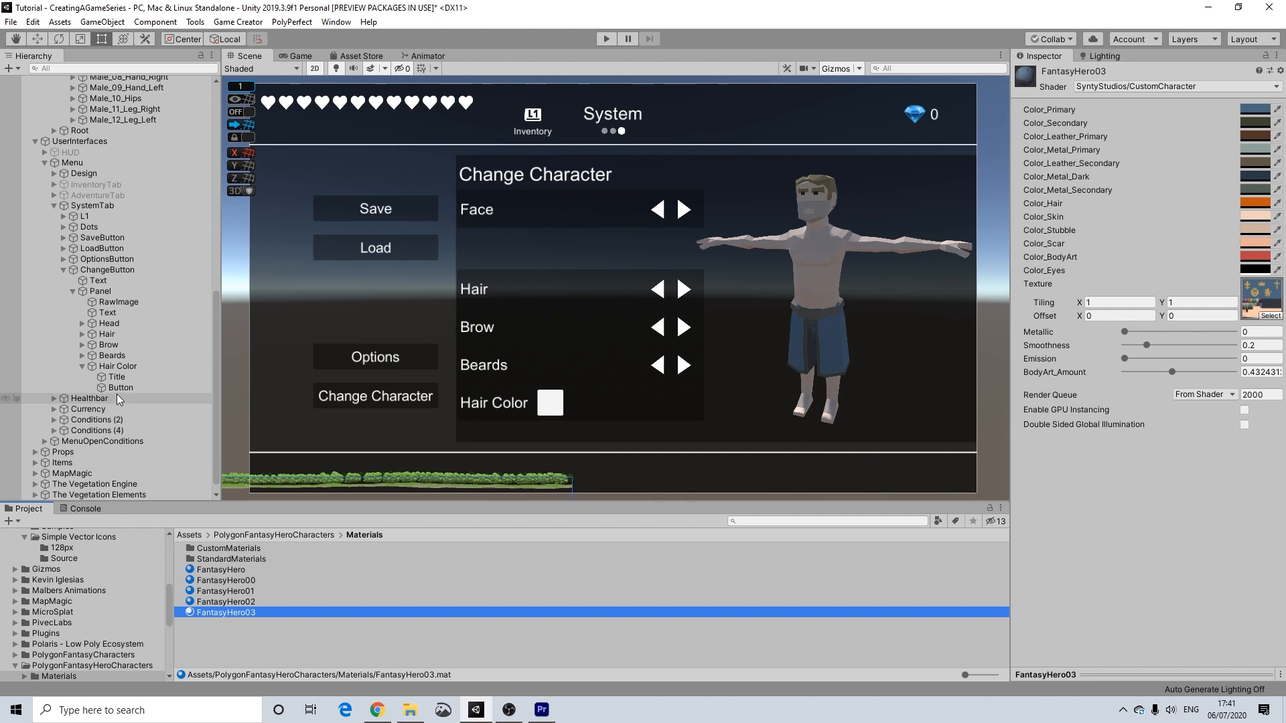
pyautogui.click(118, 387)
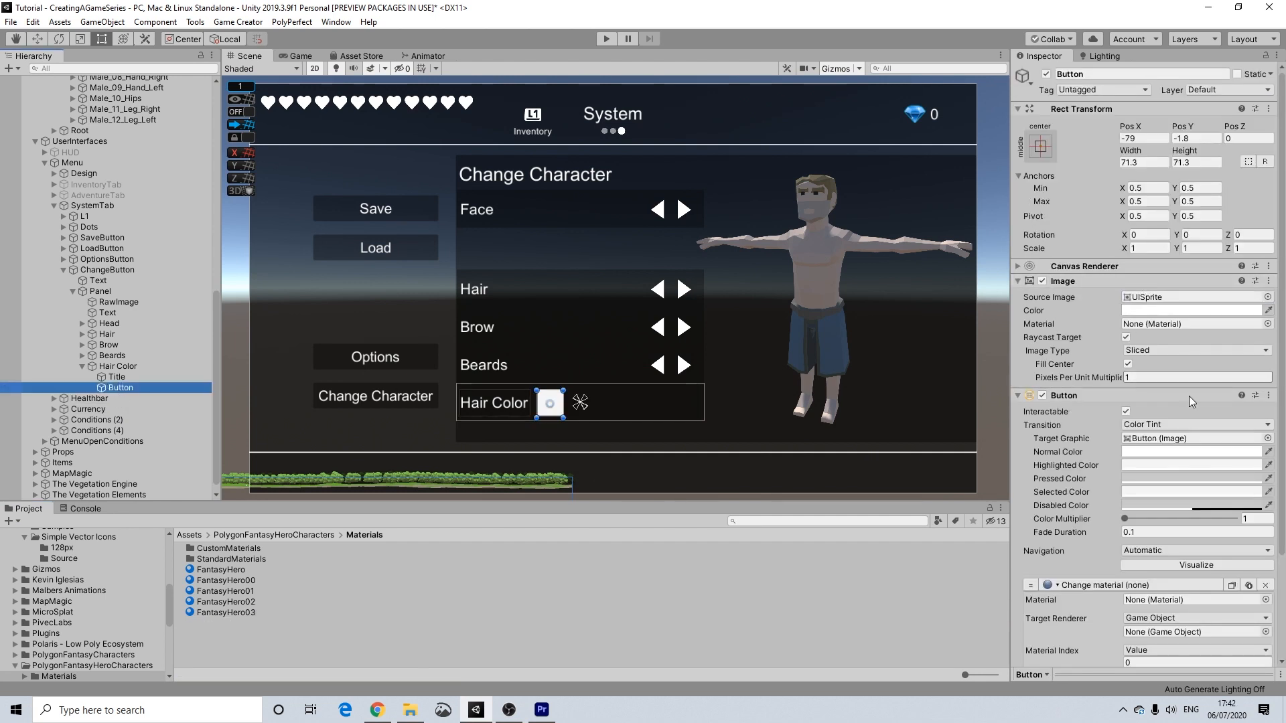
pyautogui.scroll(-5, 1147, 317)
pyautogui.moveTo(241, 582); pyautogui.dragTo(1170, 474)
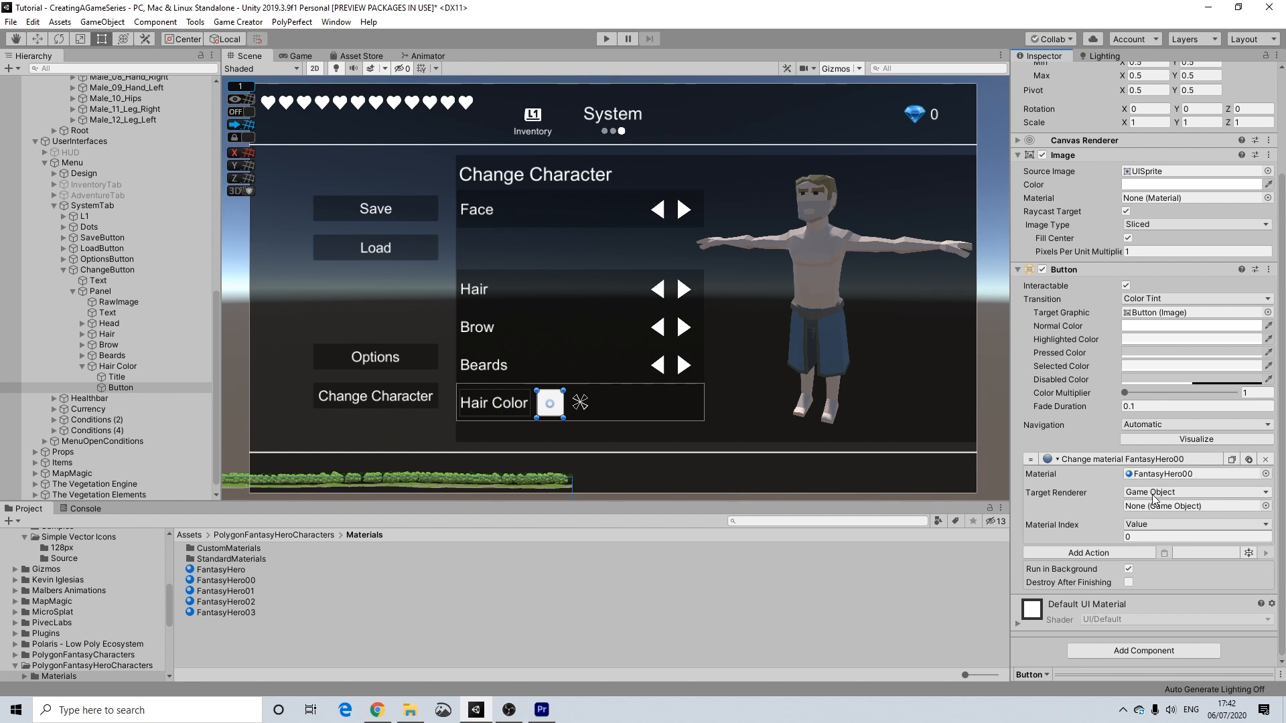
# Step: Set the action's Target Renderer to List Variable and its Select option to Current
pyautogui.click(1152, 493)
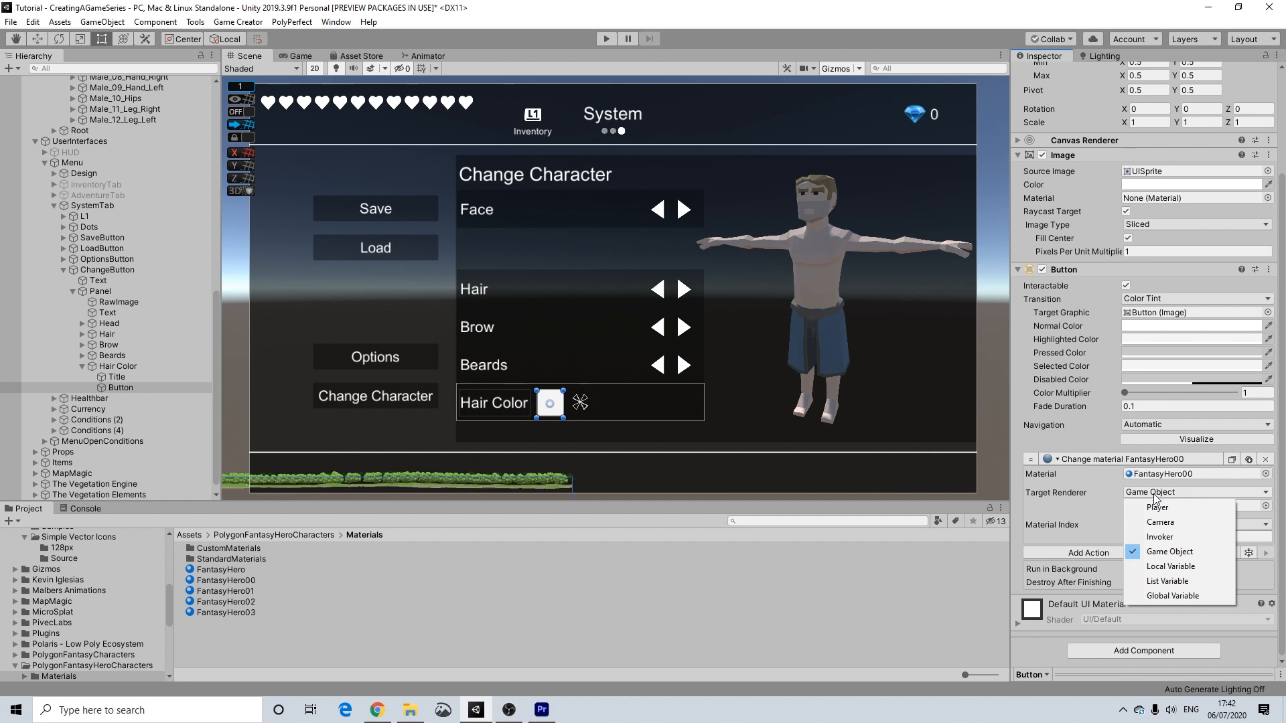
pyautogui.click(1153, 582)
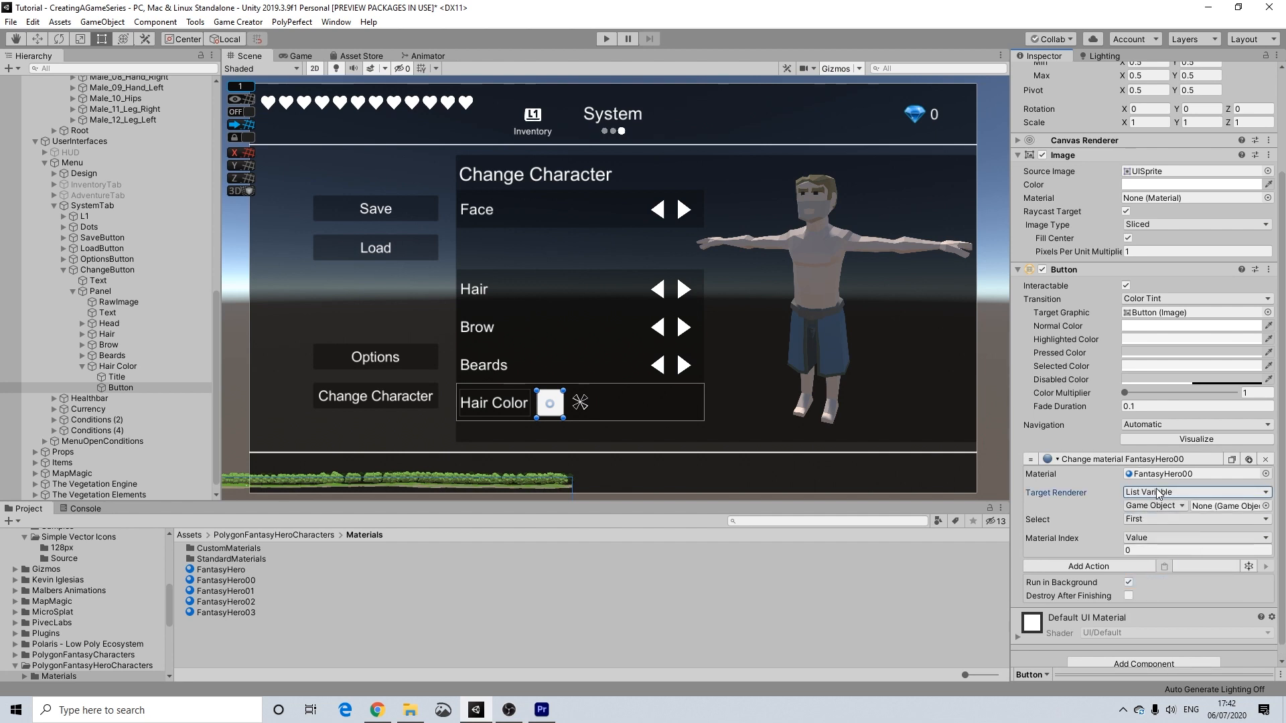
pyautogui.click(1156, 519)
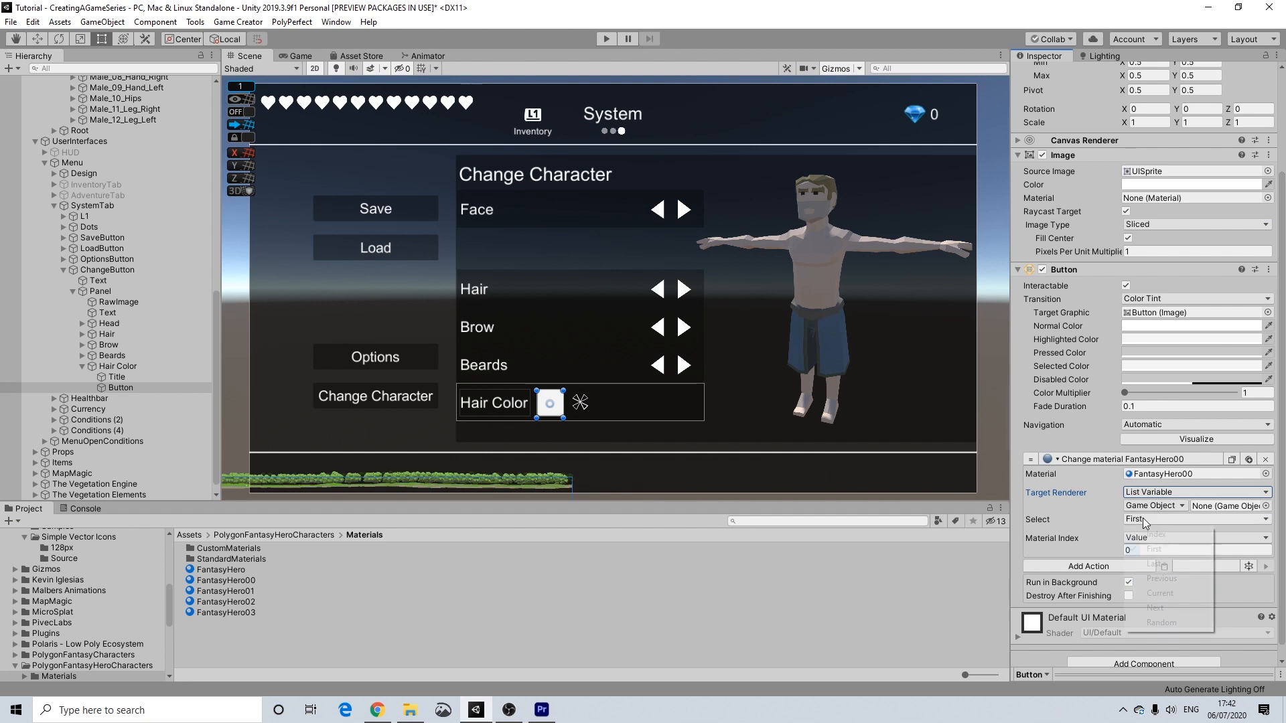
pyautogui.click(1153, 594)
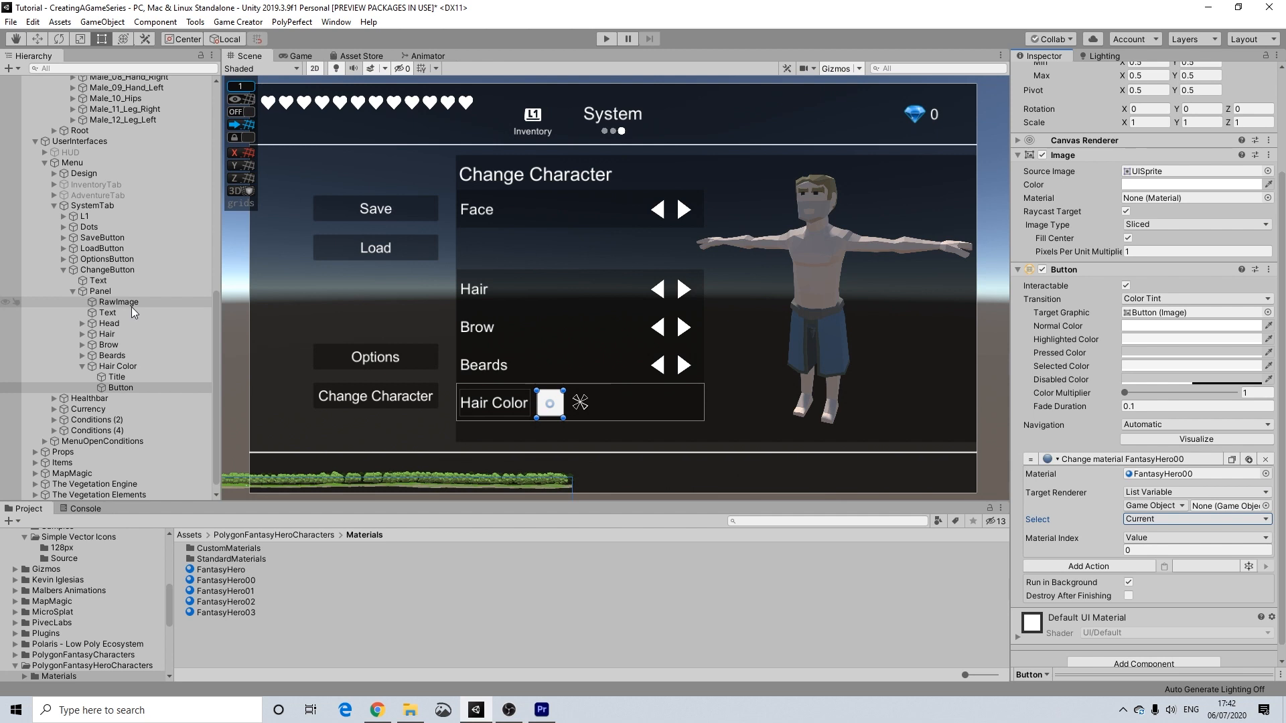
# Step: Try the Head row's Head List Variable Choice as the Change Material action's target list
pyautogui.scroll(6, 132, 307)
pyautogui.scroll(-3, 134, 307)
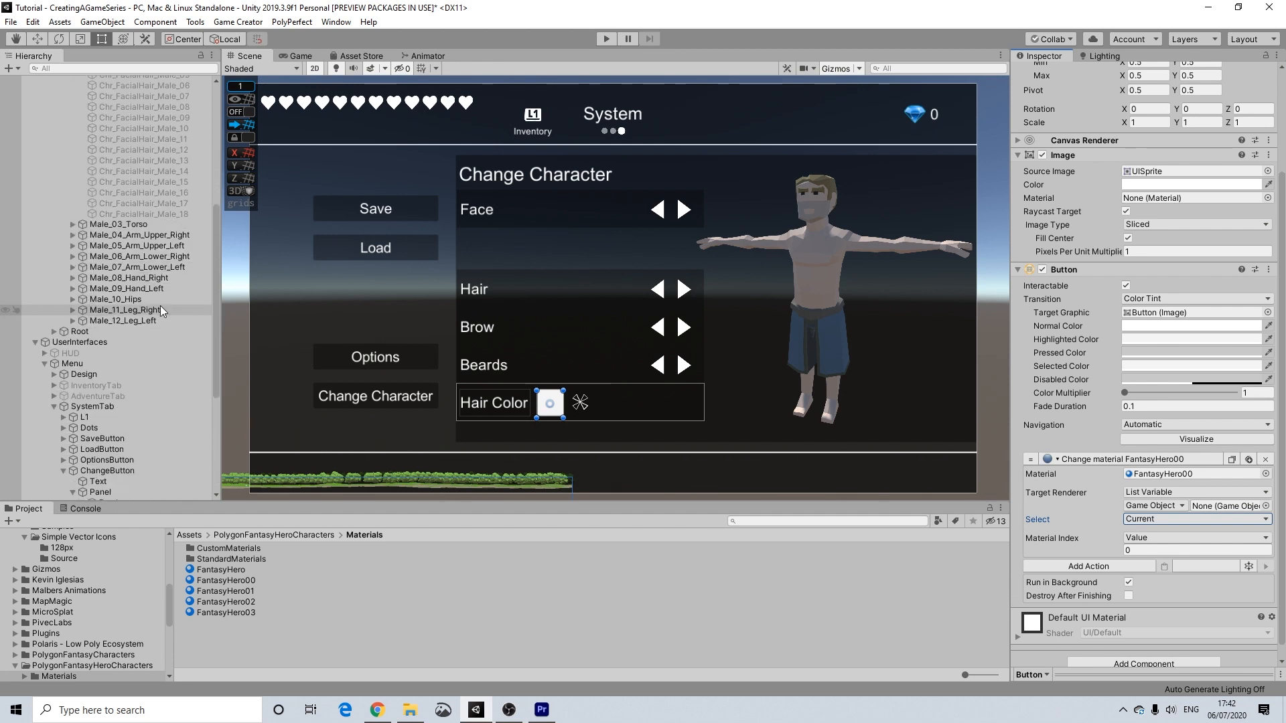
pyautogui.scroll(-2, 159, 305)
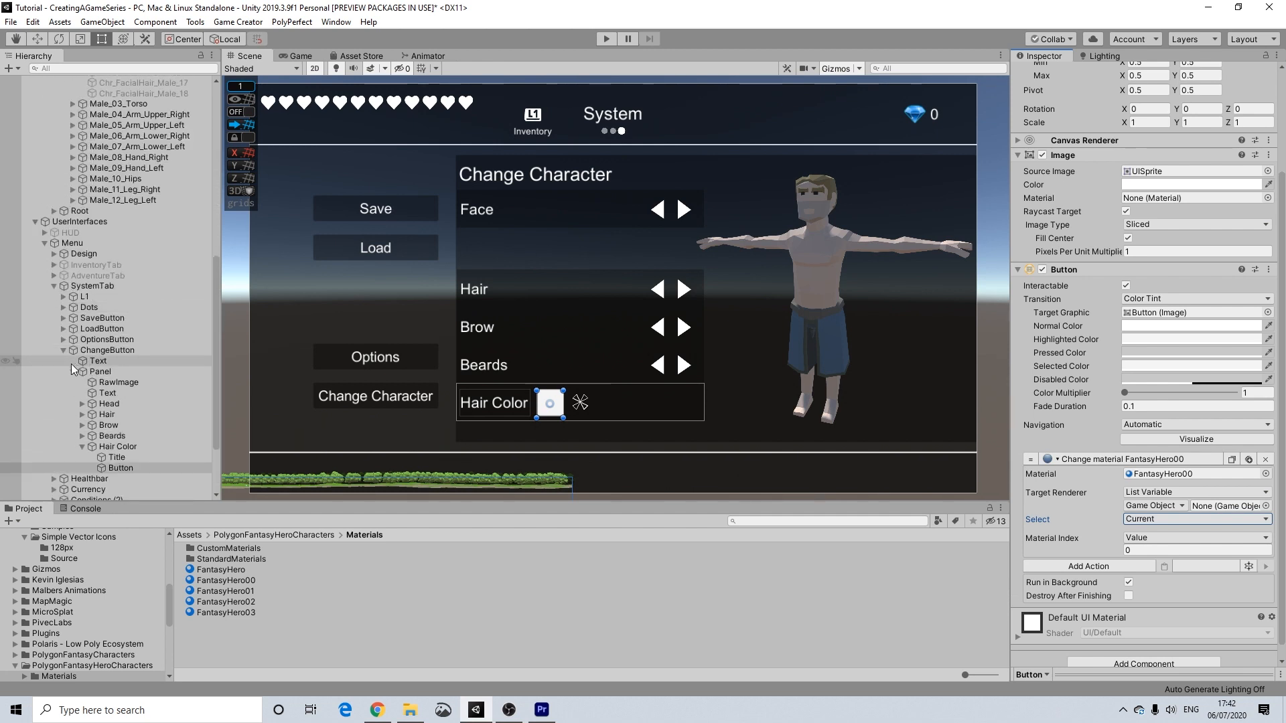
pyautogui.scroll(-1, 81, 368)
pyautogui.scroll(-1, 79, 294)
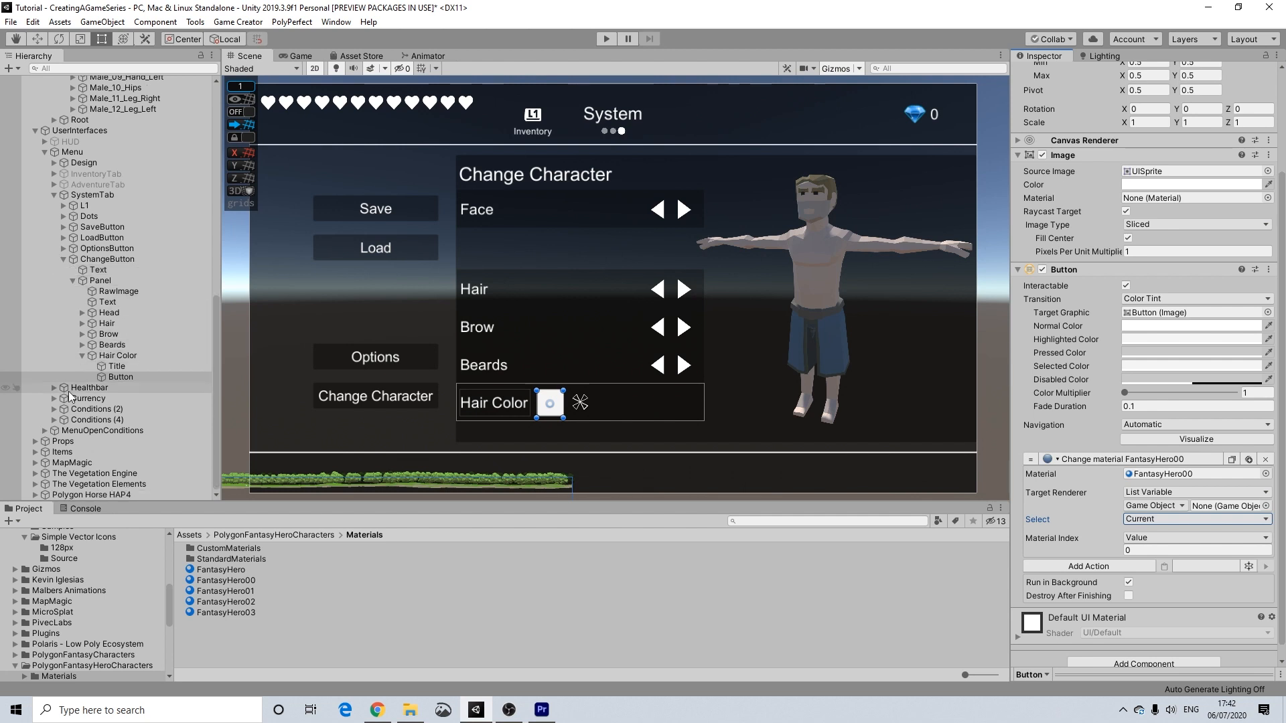
pyautogui.click(83, 313)
pyautogui.moveTo(179, 398); pyautogui.dragTo(1203, 510)
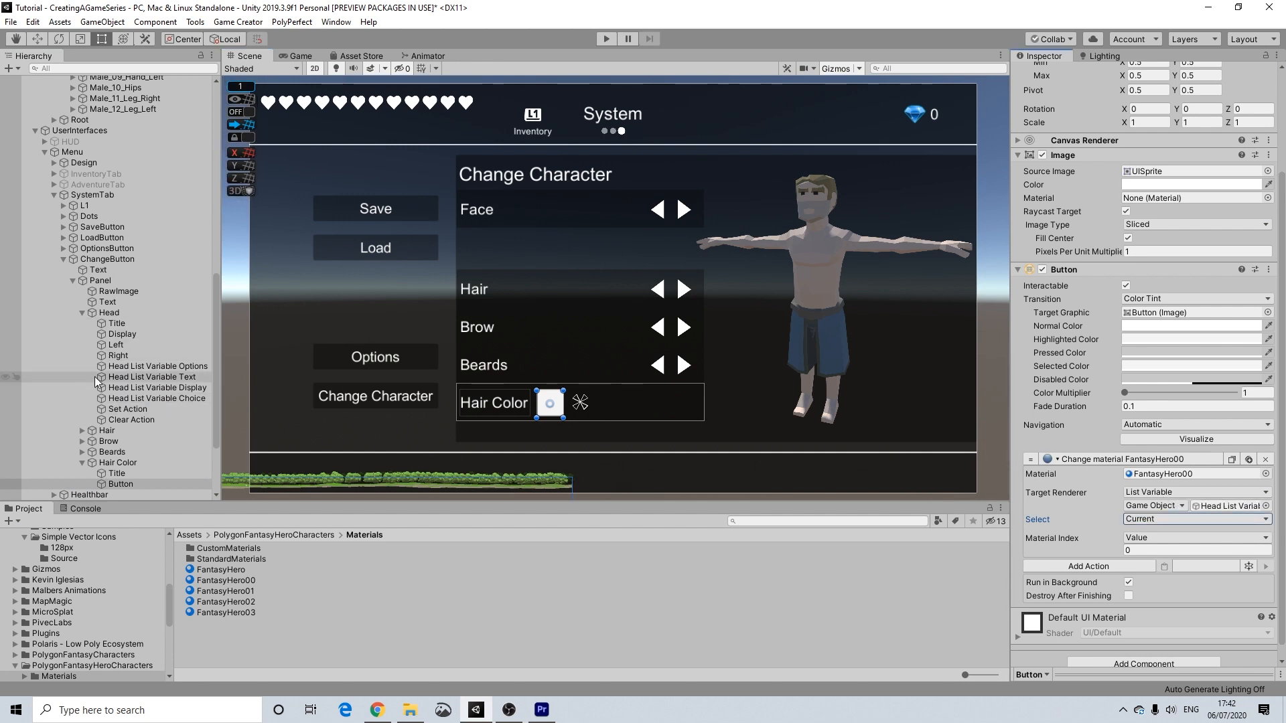
pyautogui.scroll(-3, 97, 380)
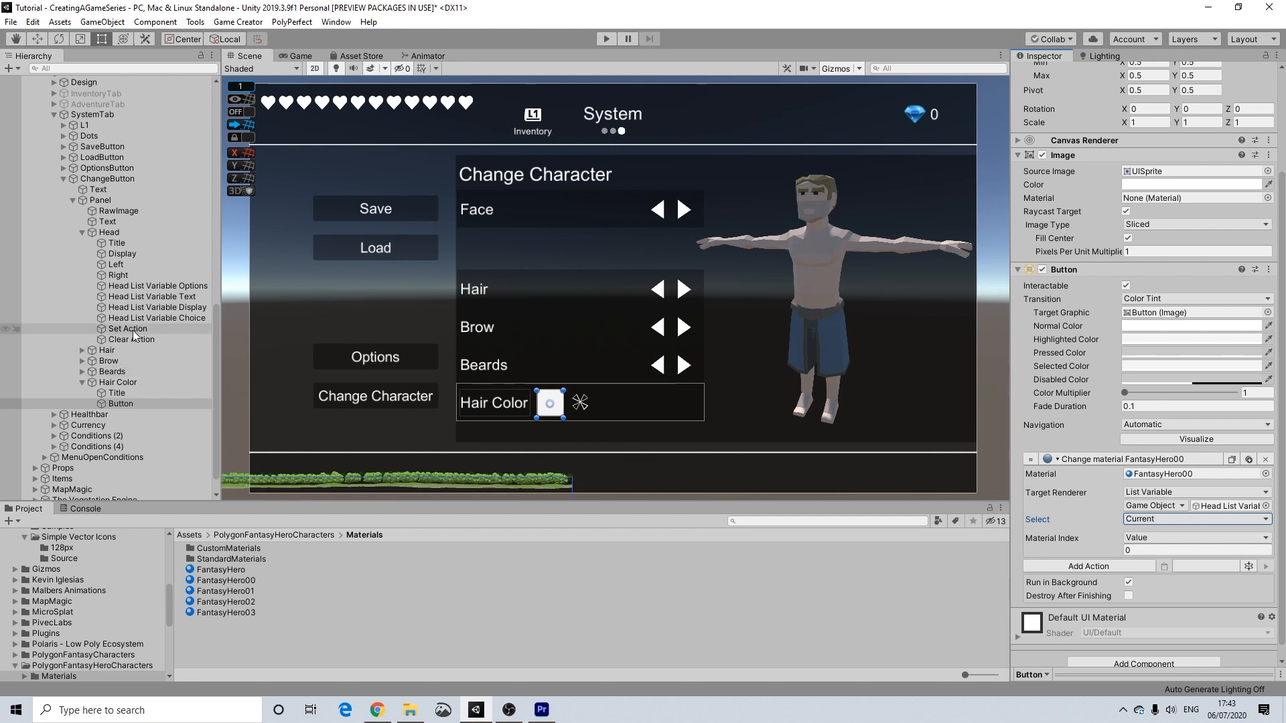
pyautogui.click(82, 232)
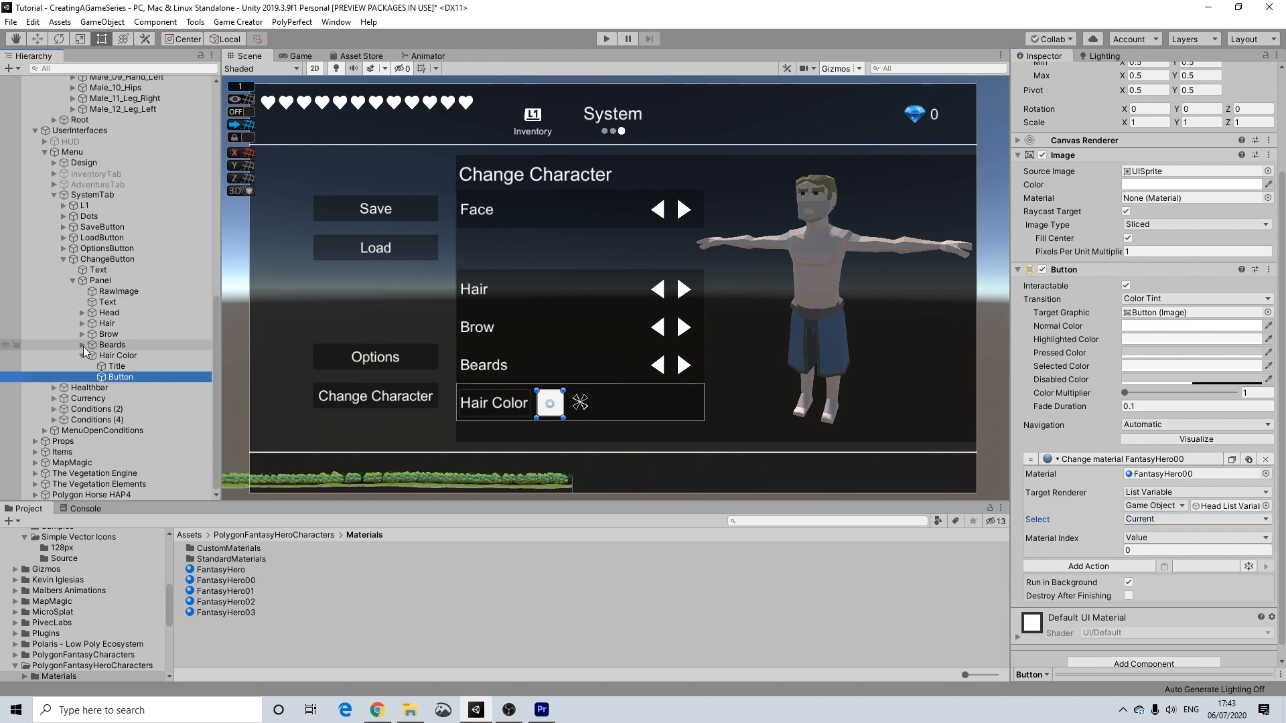
# Step: Assign the Hair row's Hair List Variable Choice as the Change Material action's target list
pyautogui.click(82, 323)
pyautogui.moveTo(170, 409); pyautogui.dragTo(1211, 512)
pyautogui.moveTo(175, 409); pyautogui.dragTo(1247, 502)
# Step: Duplicate the Change Material action and assign the Brow row's Brow List Variable Choice as the copy's target list
pyautogui.click(1248, 460)
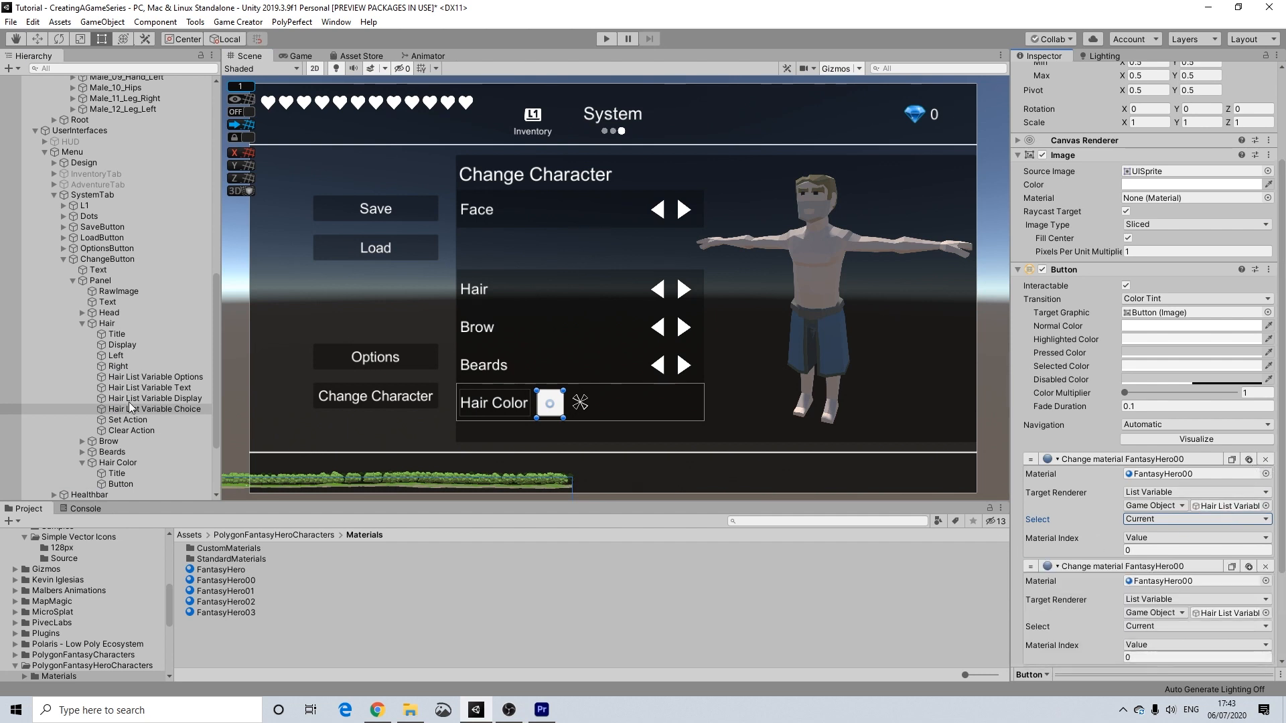
pyautogui.scroll(-1, 145, 401)
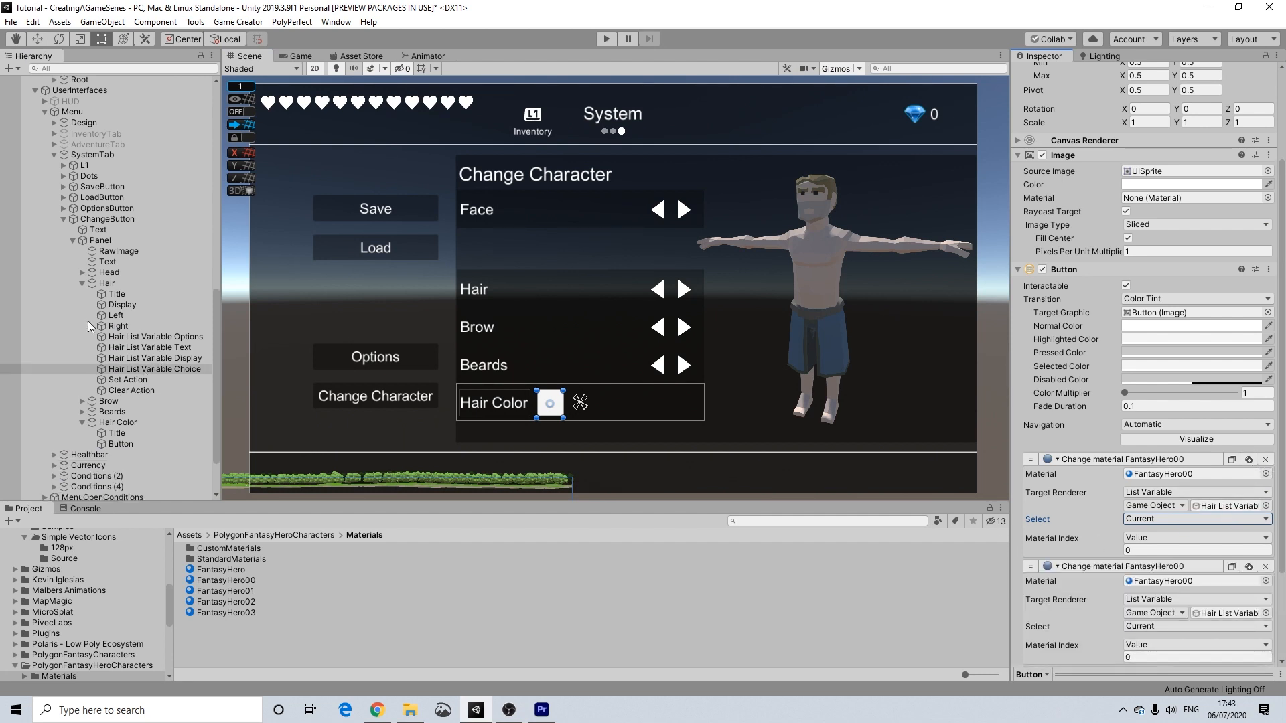
pyautogui.click(82, 284)
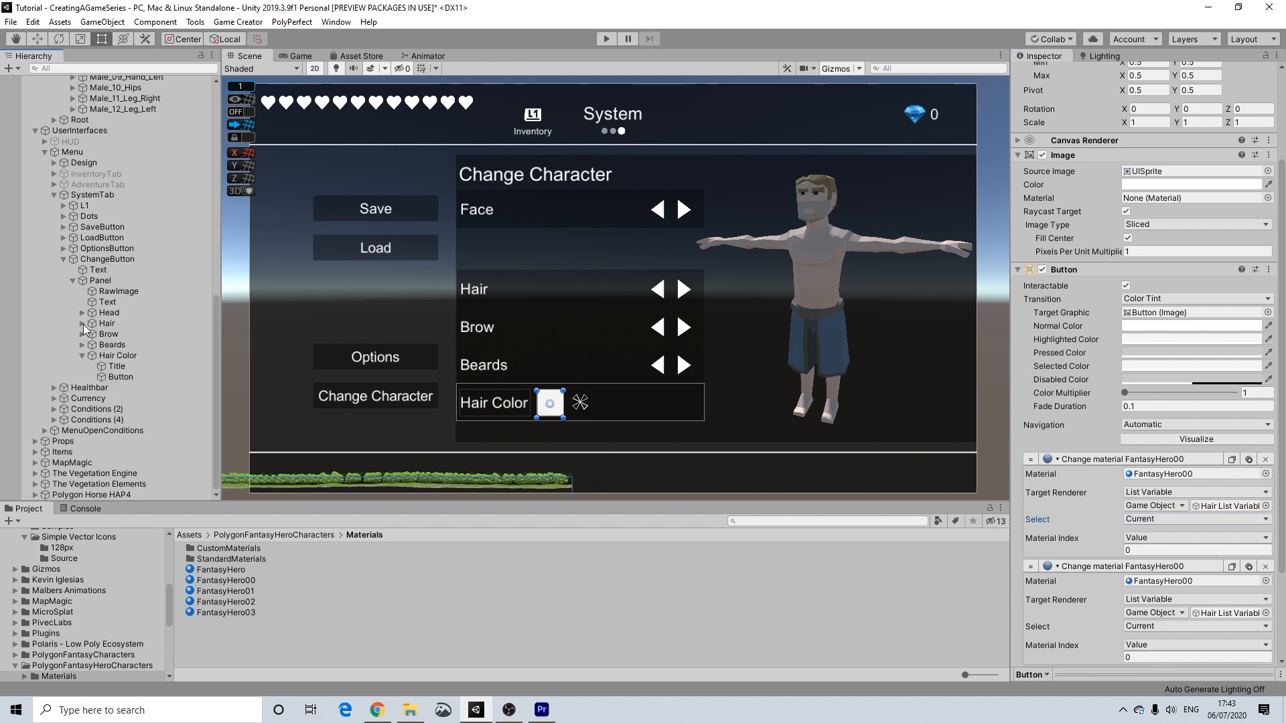
pyautogui.click(83, 334)
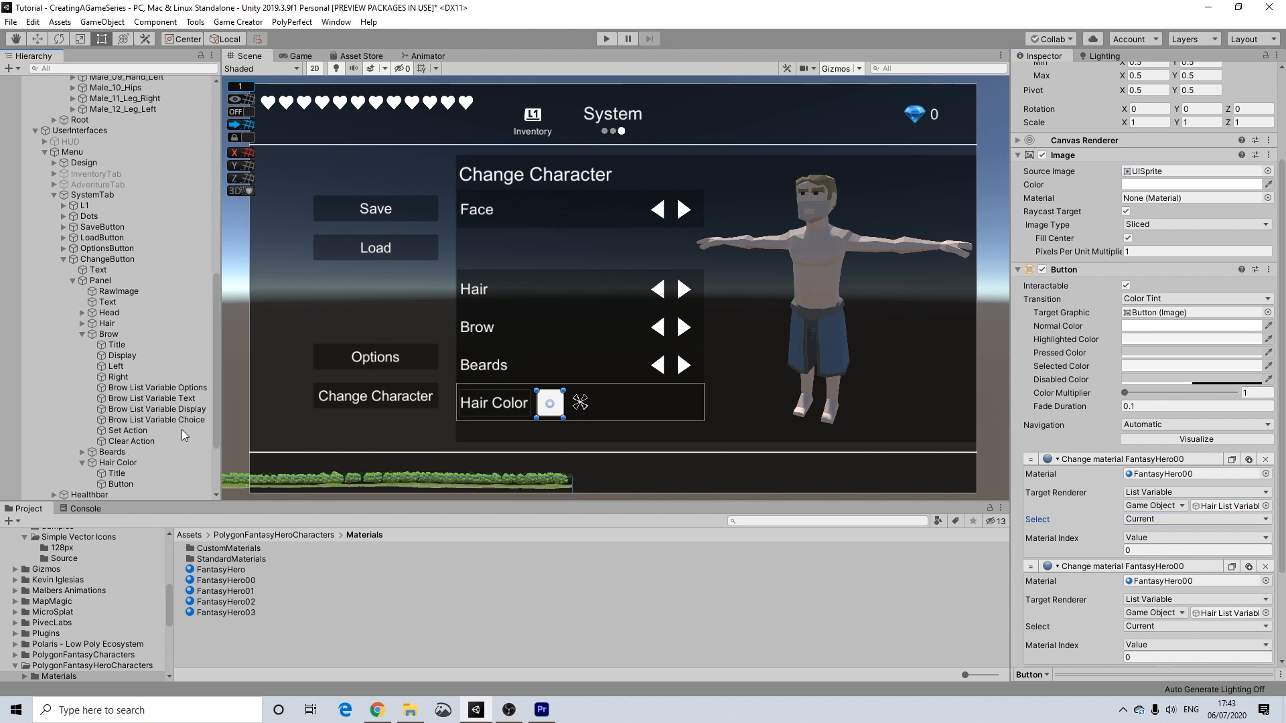
pyautogui.moveTo(278, 432); pyautogui.dragTo(1220, 614)
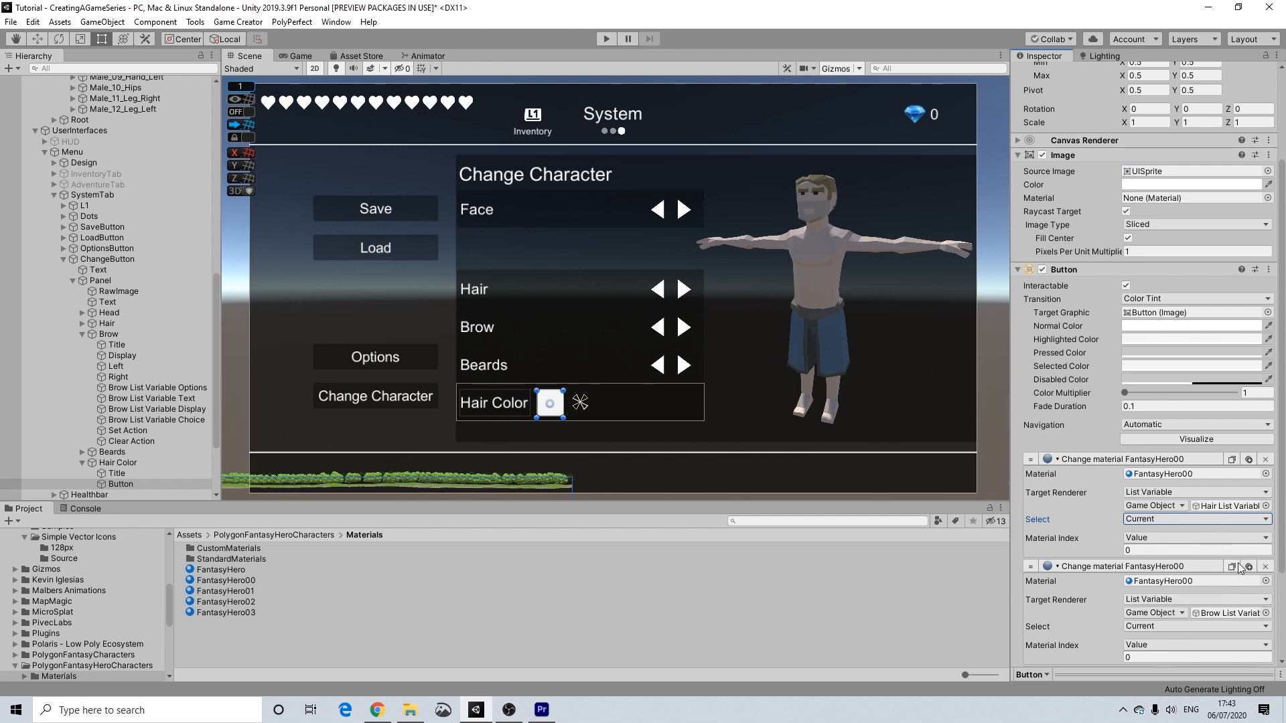
# Step: Duplicate the Brow Change Material action and assign the Beards row's Beards List Variable Choice as the copy's target list
pyautogui.scroll(-3, 1235, 559)
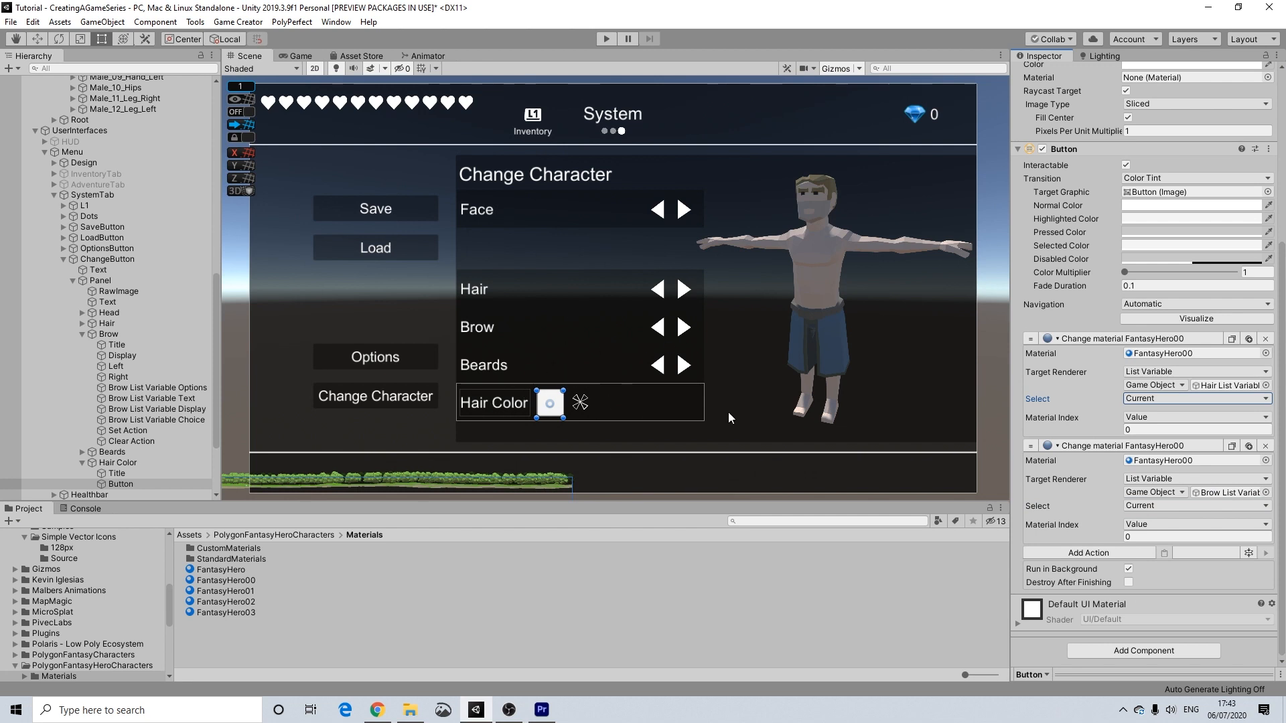
pyautogui.click(1249, 448)
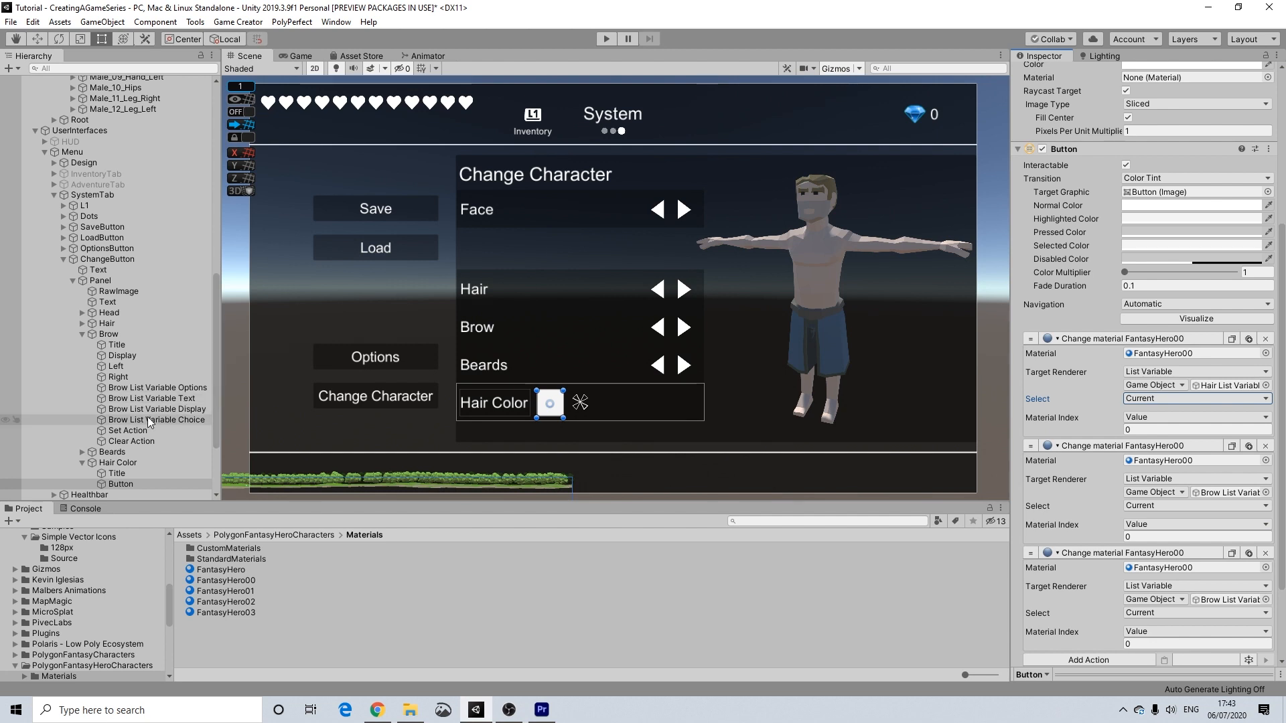
pyautogui.scroll(-3, 108, 350)
pyautogui.click(83, 293)
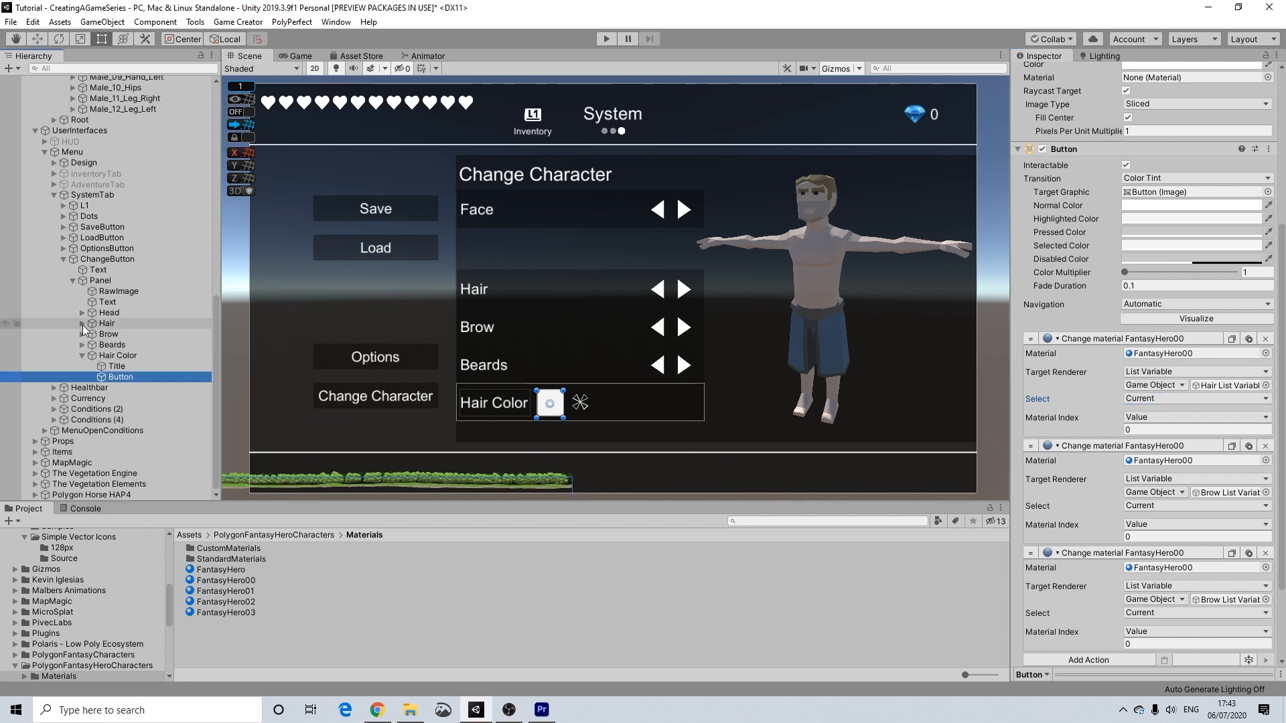
pyautogui.click(83, 346)
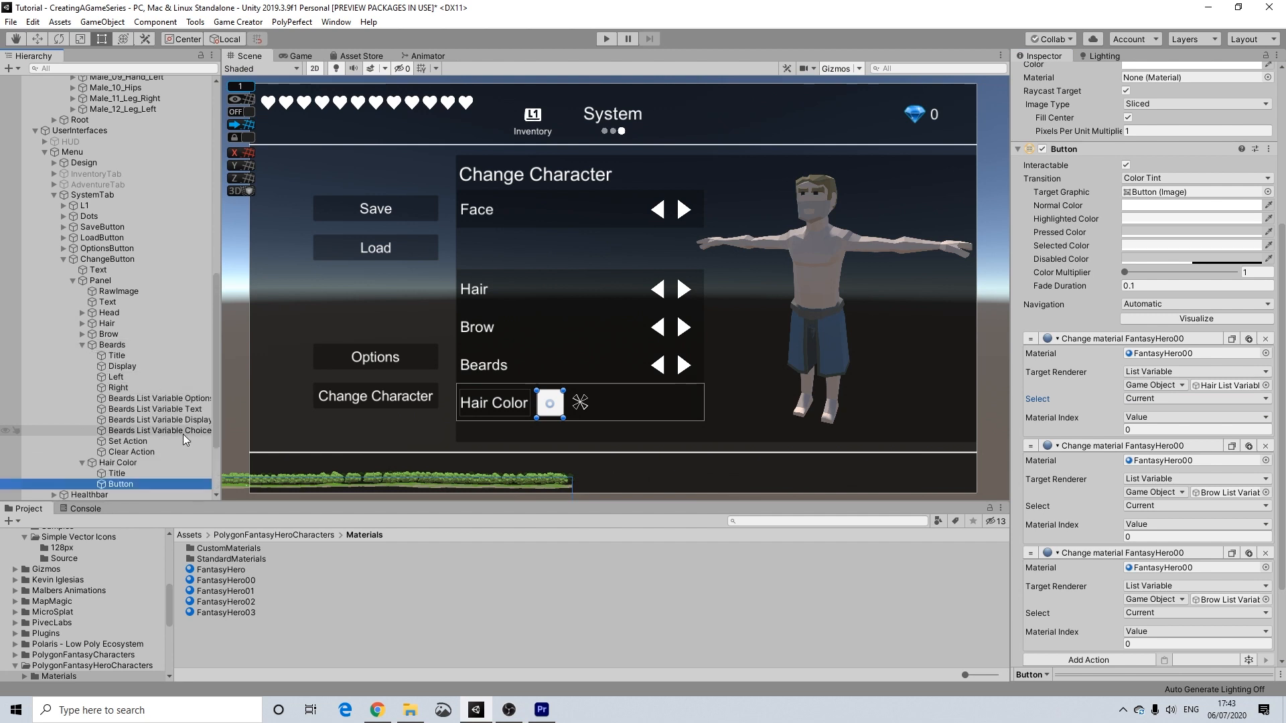
pyautogui.moveTo(342, 457); pyautogui.dragTo(1232, 595)
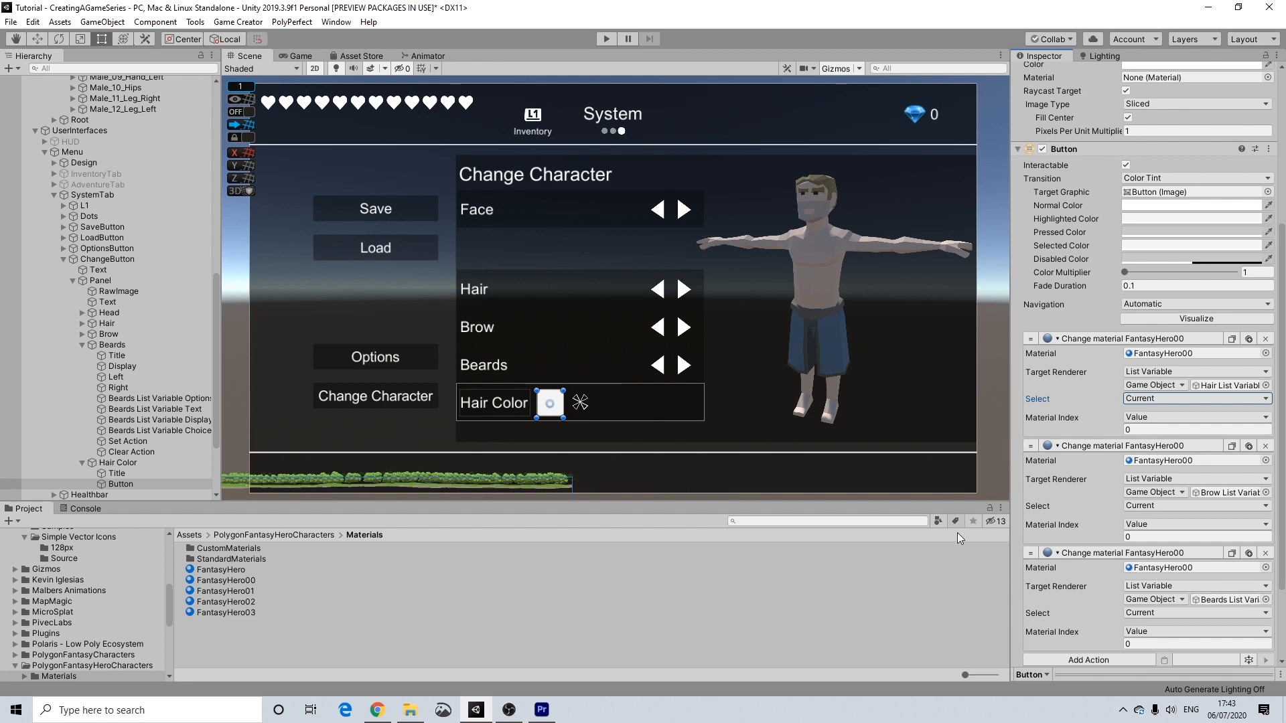
# Step: Duplicate the Hair Color button and set the material of the copy's three Change Material actions to FantasyHero01
pyautogui.scroll(-3, 1196, 551)
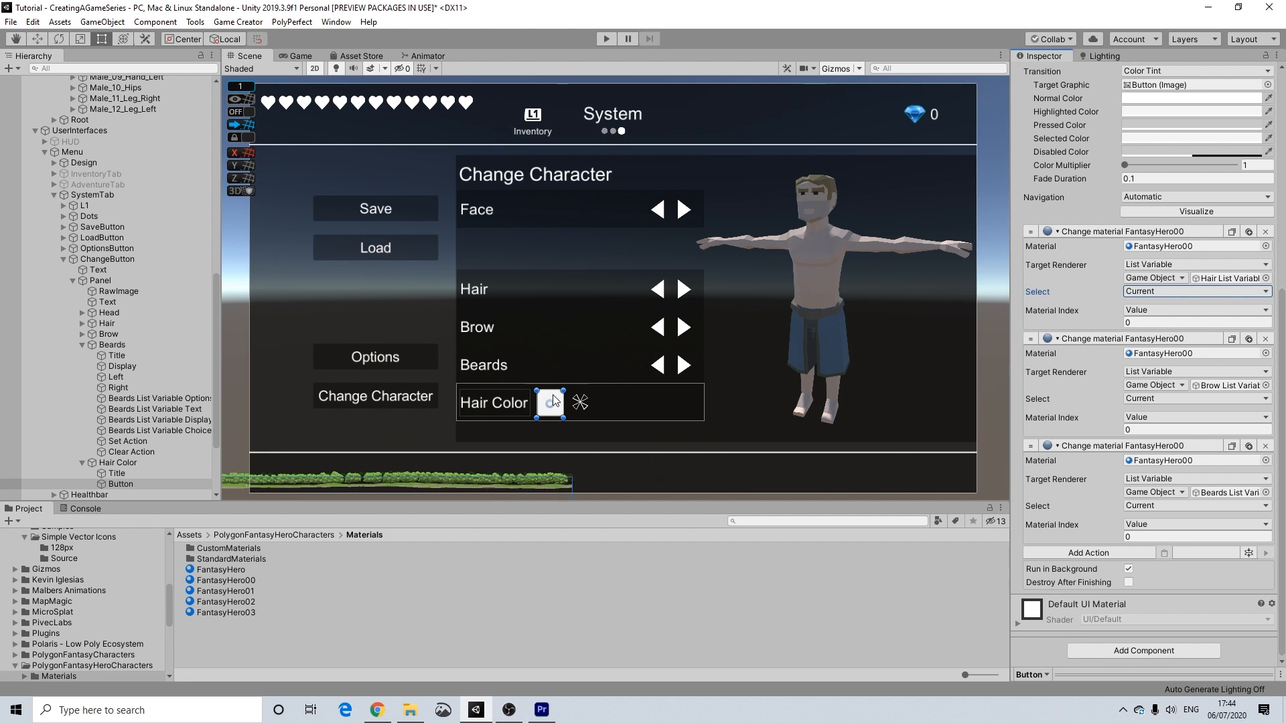
pyautogui.scroll(-3, 125, 468)
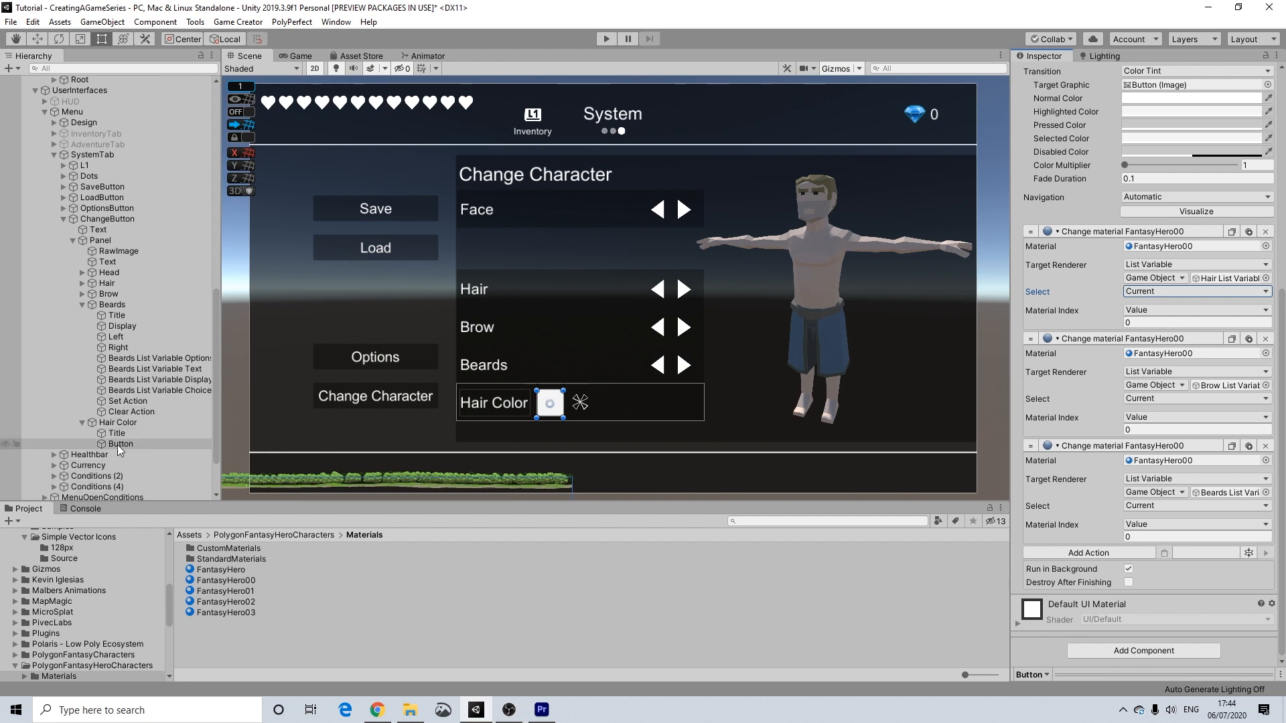
pyautogui.click(119, 444)
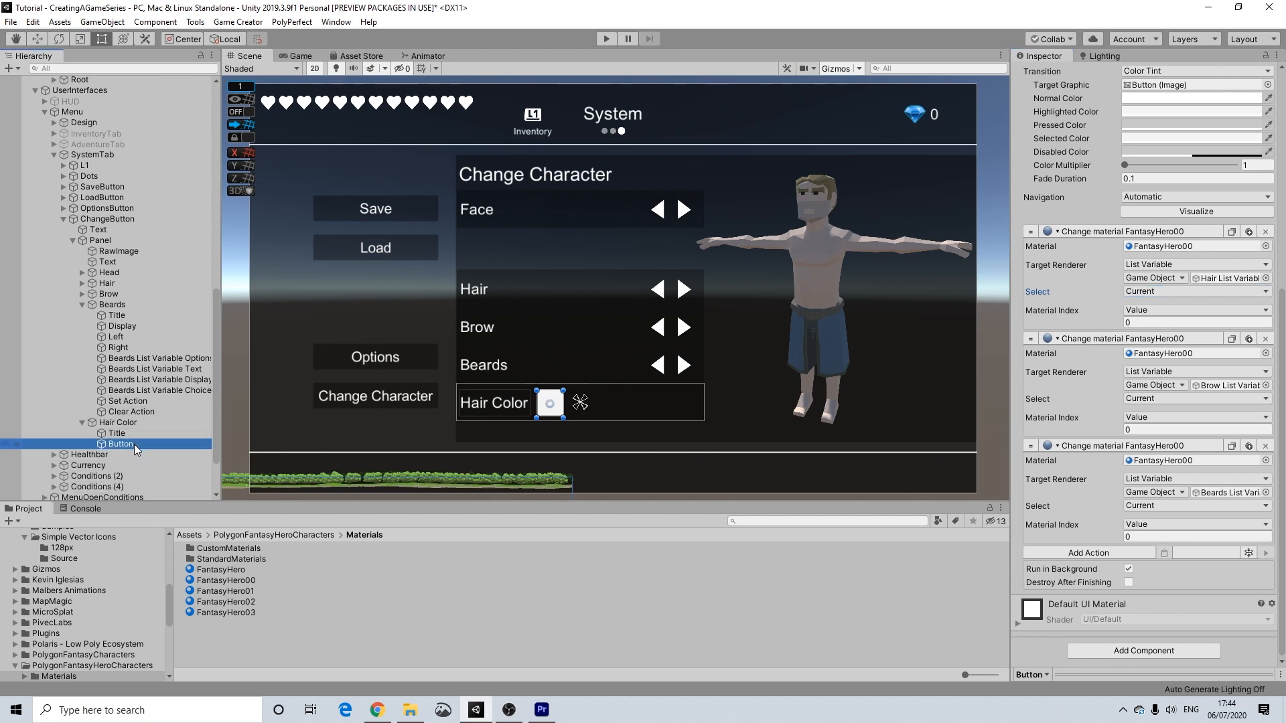
pyautogui.hotkey('ctrl', 'd')
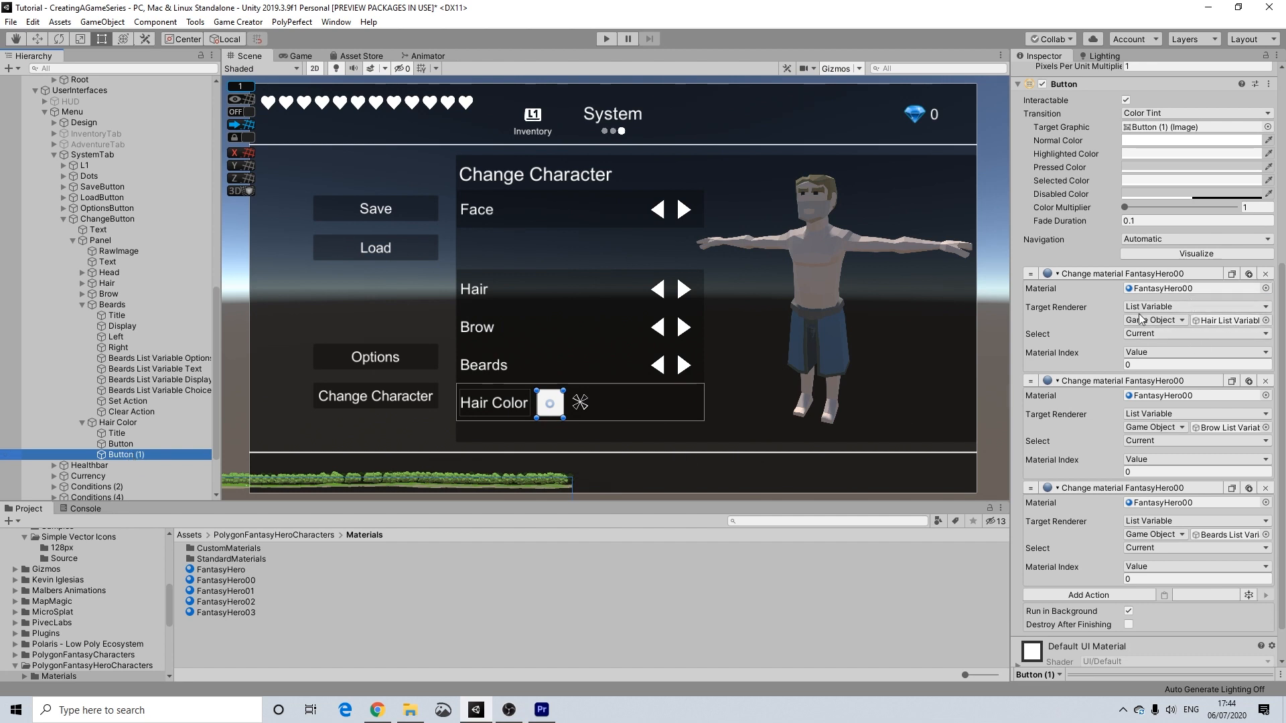
pyautogui.moveTo(245, 596); pyautogui.dragTo(1196, 289)
pyautogui.moveTo(243, 595); pyautogui.dragTo(1178, 397)
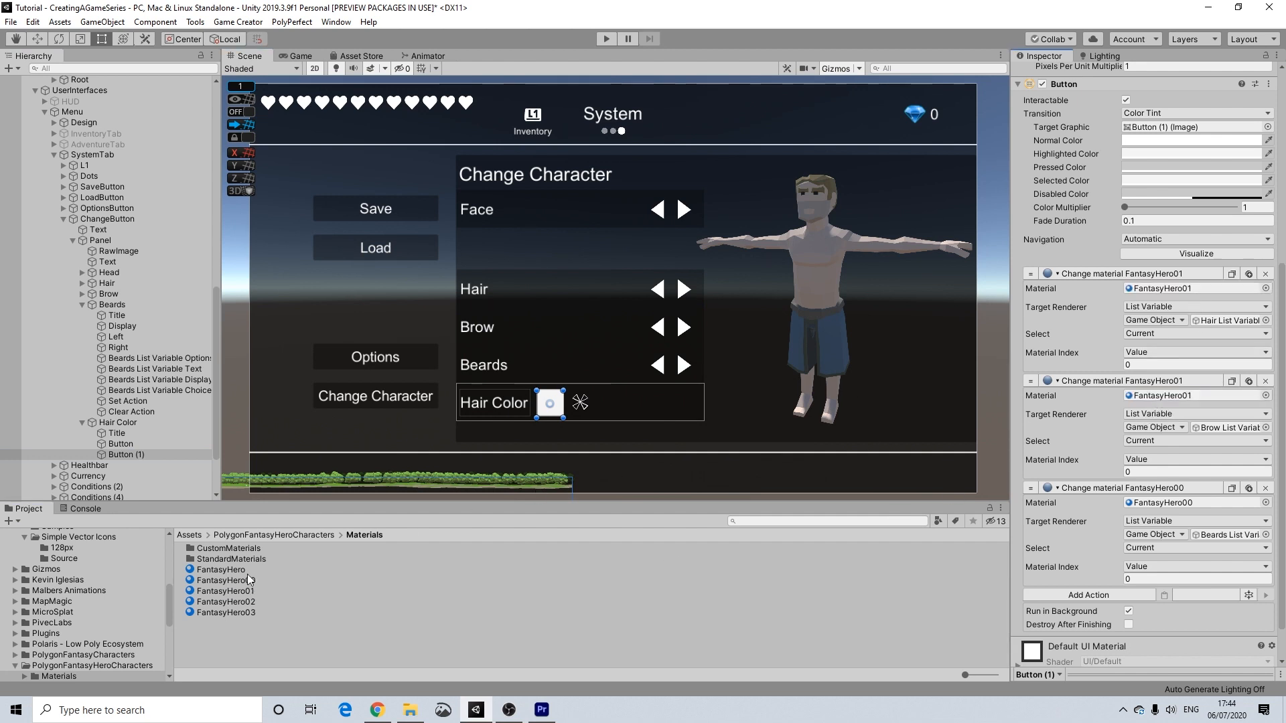
pyautogui.moveTo(241, 593); pyautogui.dragTo(1200, 504)
# Step: Duplicate Button (1) and set the material of the copy's three Change Material actions to FantasyHero02
pyautogui.click(114, 458)
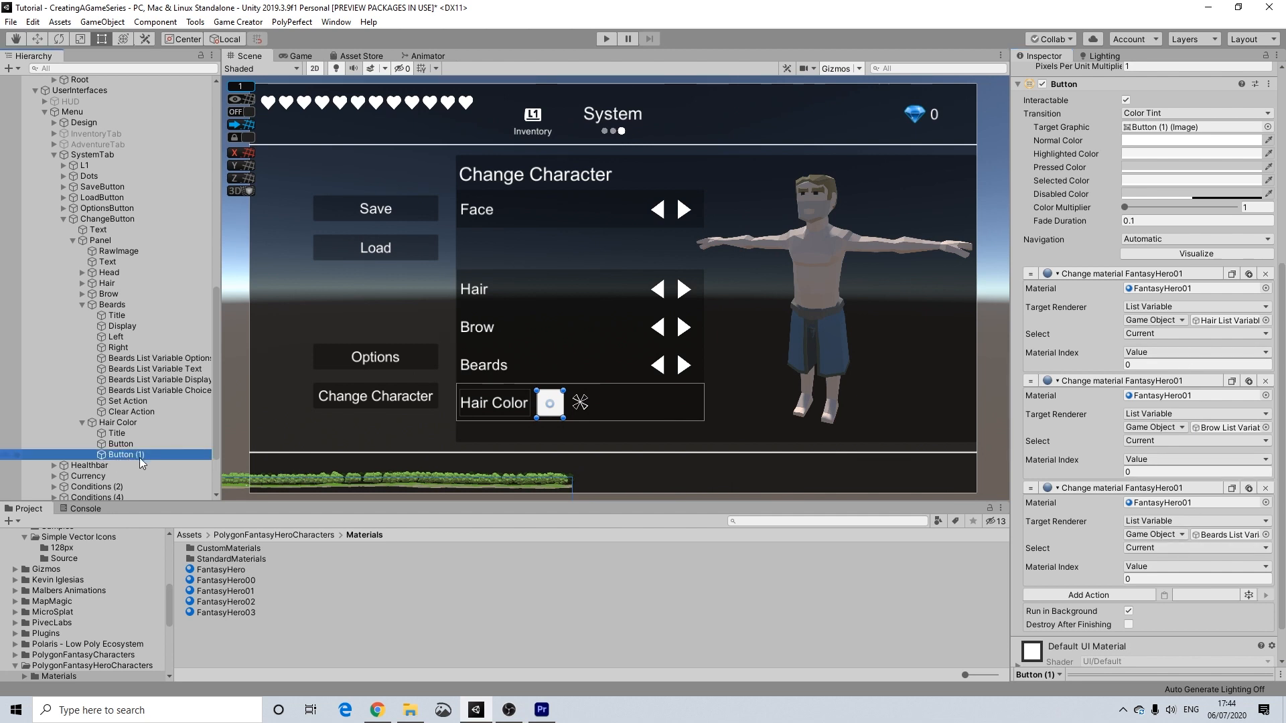
pyautogui.hotkey('ctrl', 'd')
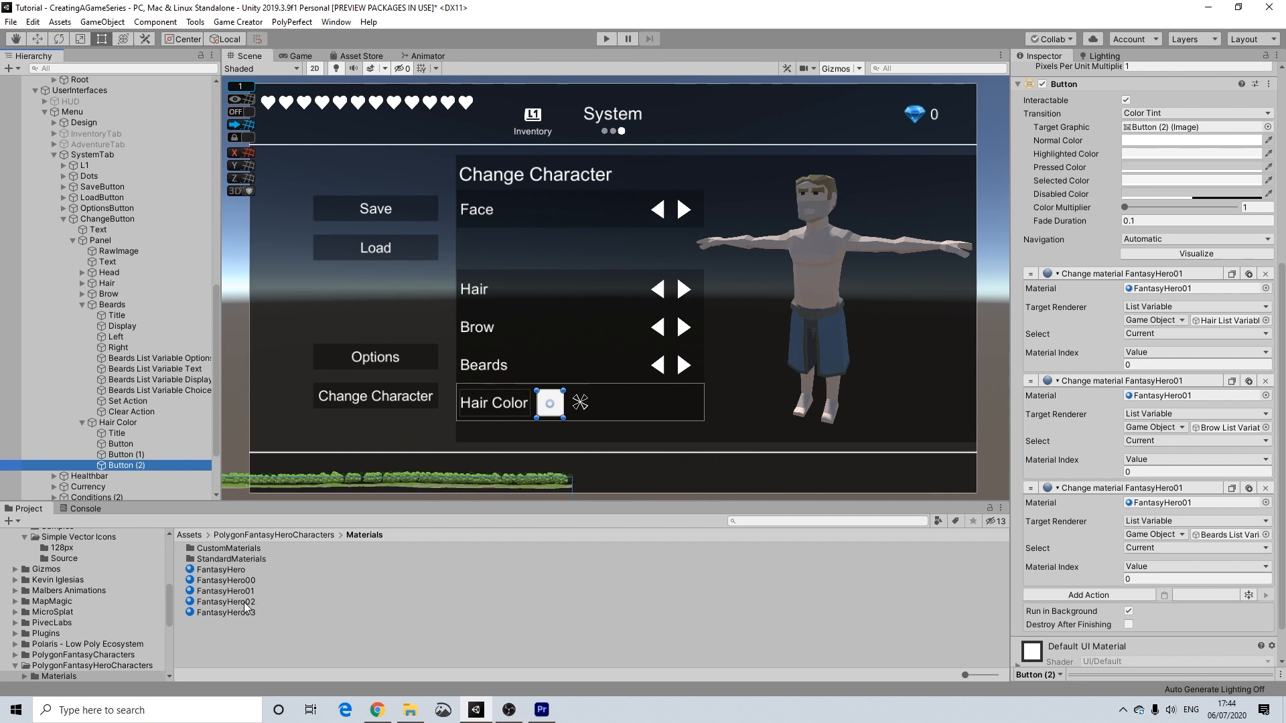
pyautogui.moveTo(248, 608); pyautogui.dragTo(1195, 289)
pyautogui.moveTo(241, 602); pyautogui.dragTo(1163, 395)
pyautogui.moveTo(251, 604); pyautogui.dragTo(1165, 504)
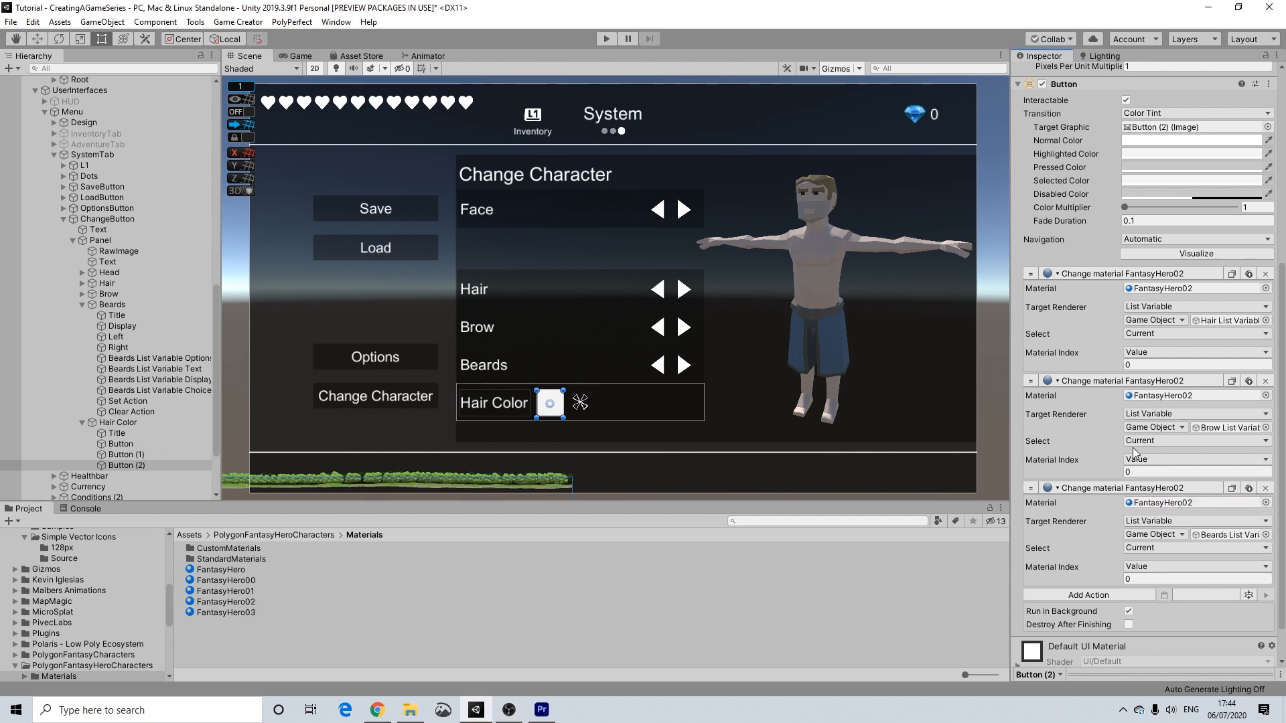
# Step: Duplicate Button (2)'s Beards Change Material action and set the material of all four actions to FantasyHero03
pyautogui.click(1248, 488)
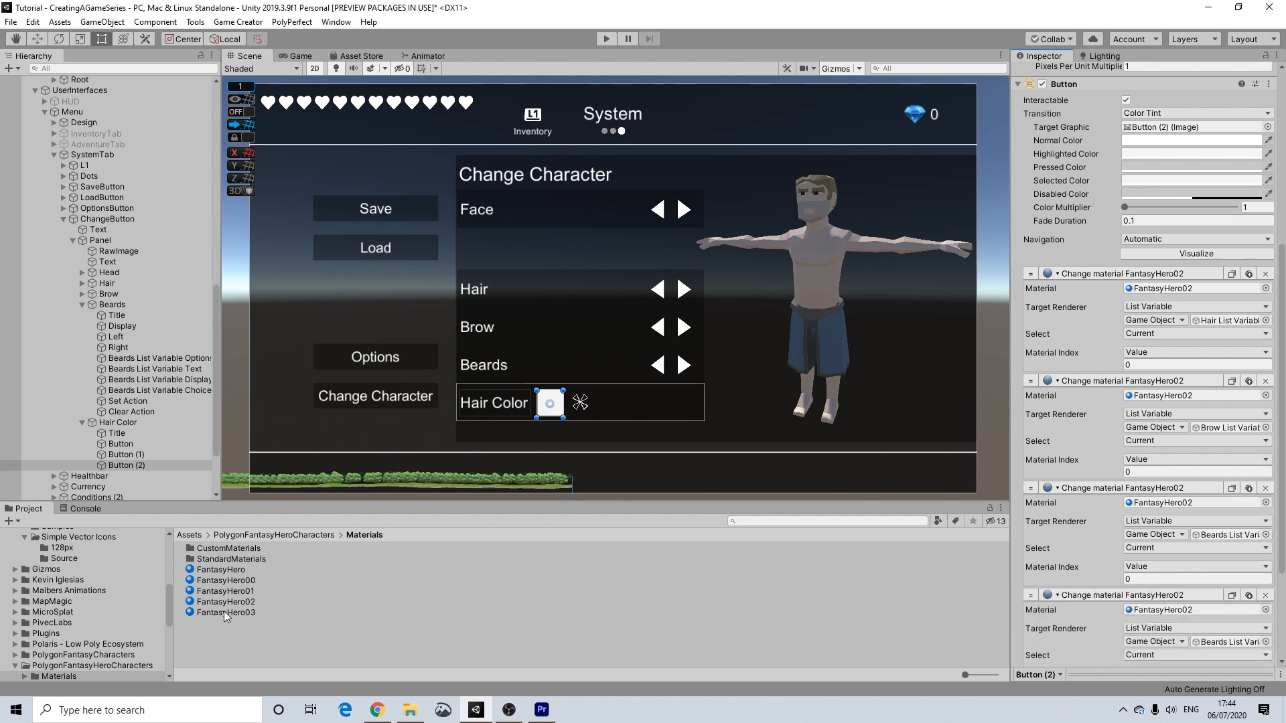
pyautogui.moveTo(222, 612); pyautogui.dragTo(1185, 610)
pyautogui.moveTo(257, 615); pyautogui.dragTo(1196, 509)
pyautogui.moveTo(240, 616); pyautogui.dragTo(1191, 400)
pyautogui.moveTo(240, 616); pyautogui.dragTo(1159, 290)
pyautogui.scroll(-3, 1060, 435)
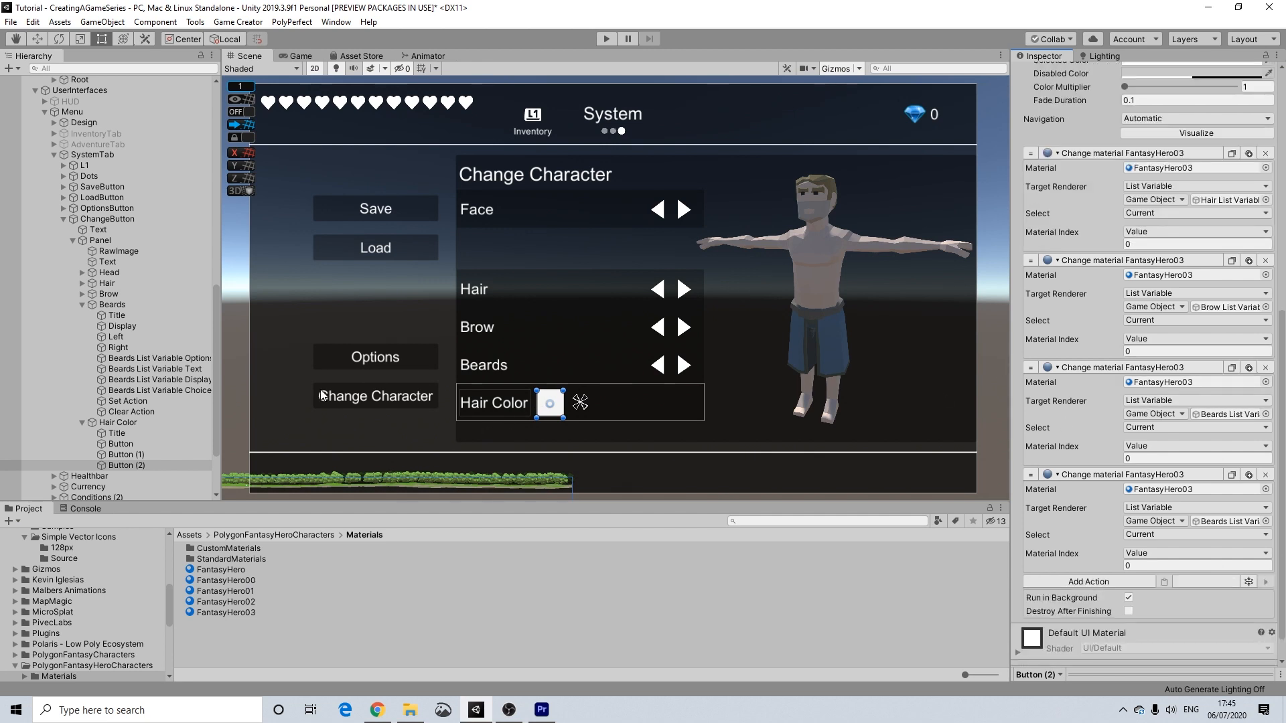
# Step: Compare the Change Material actions of the three Hair Color buttons to see which material each one applies
pyautogui.click(126, 423)
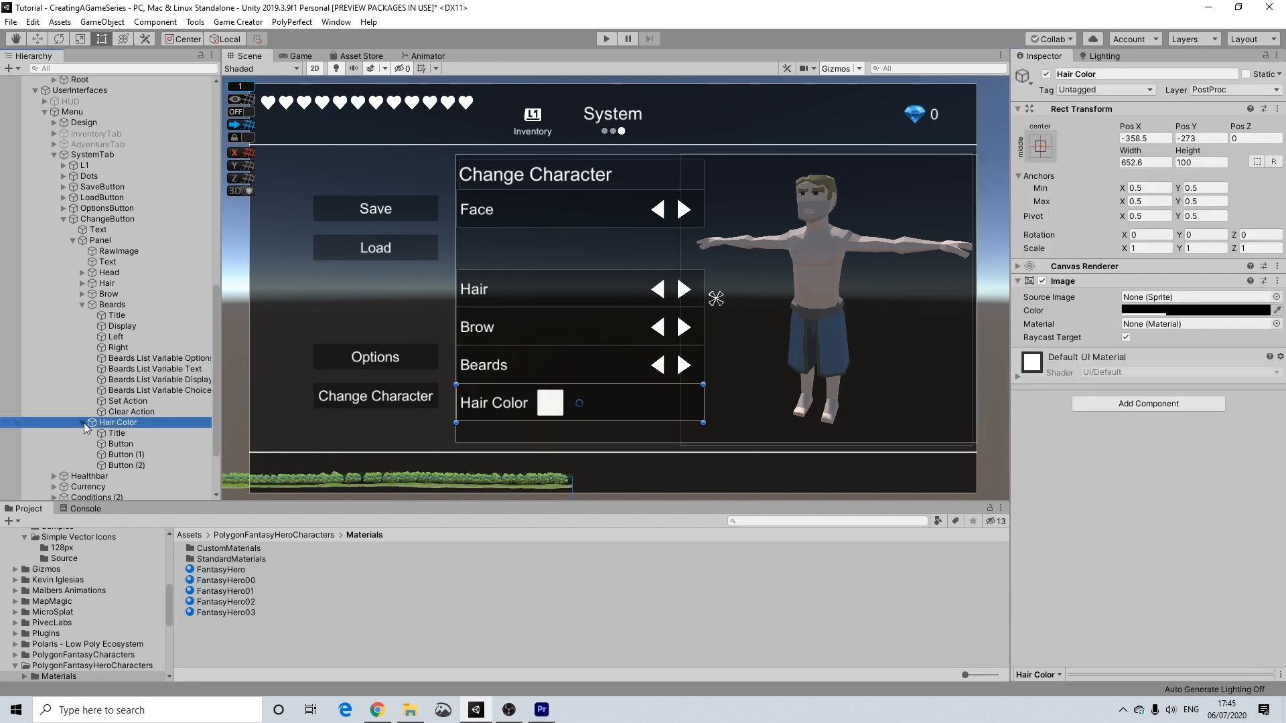
pyautogui.click(82, 422)
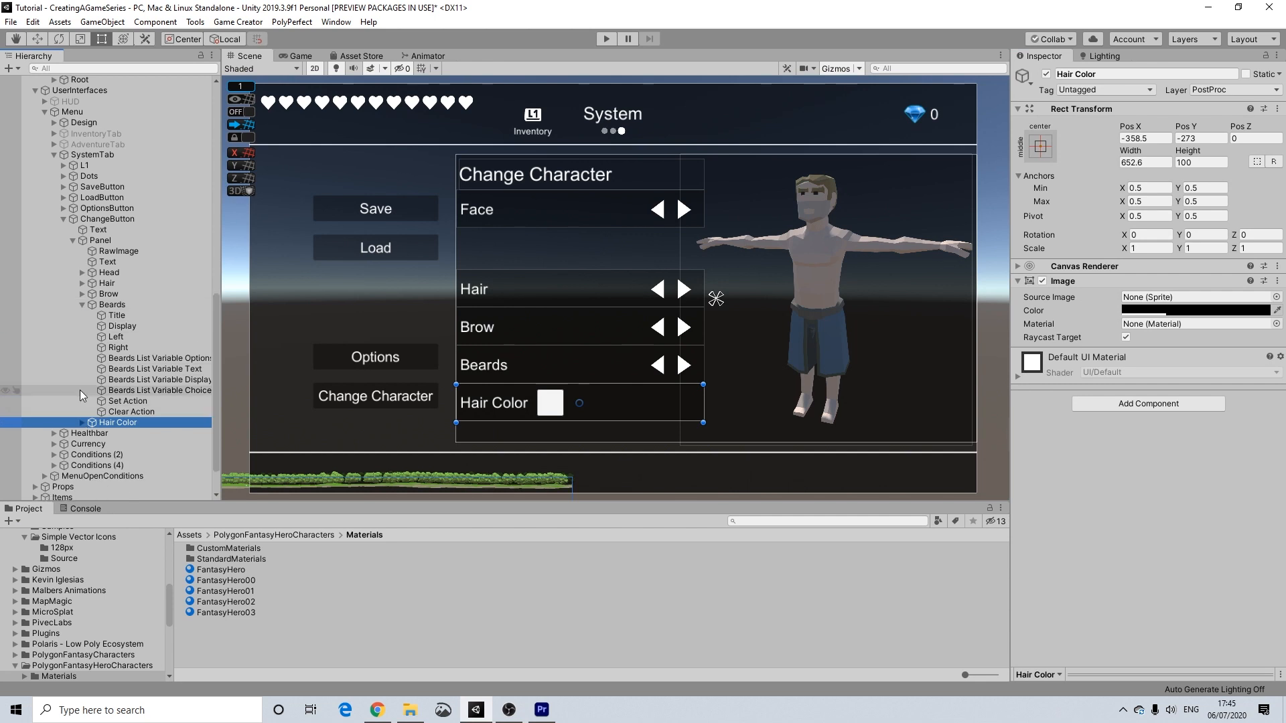
pyautogui.click(82, 423)
pyautogui.click(121, 444)
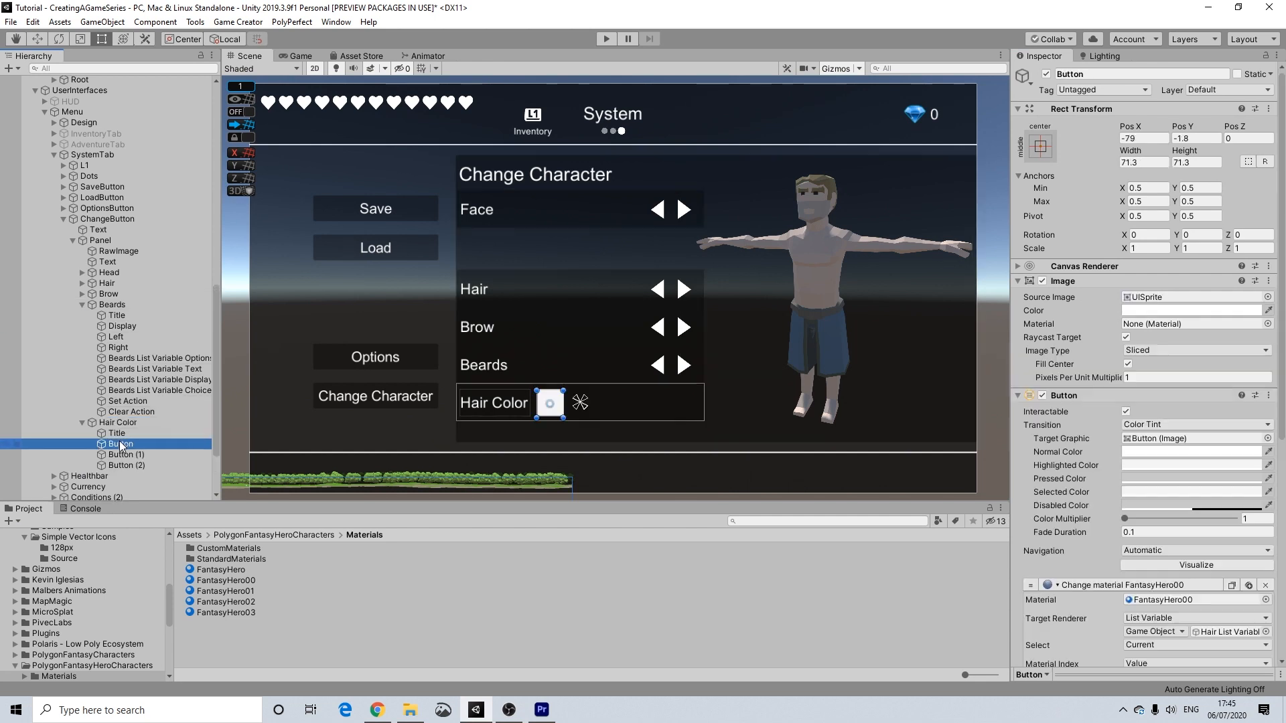
pyautogui.click(131, 458)
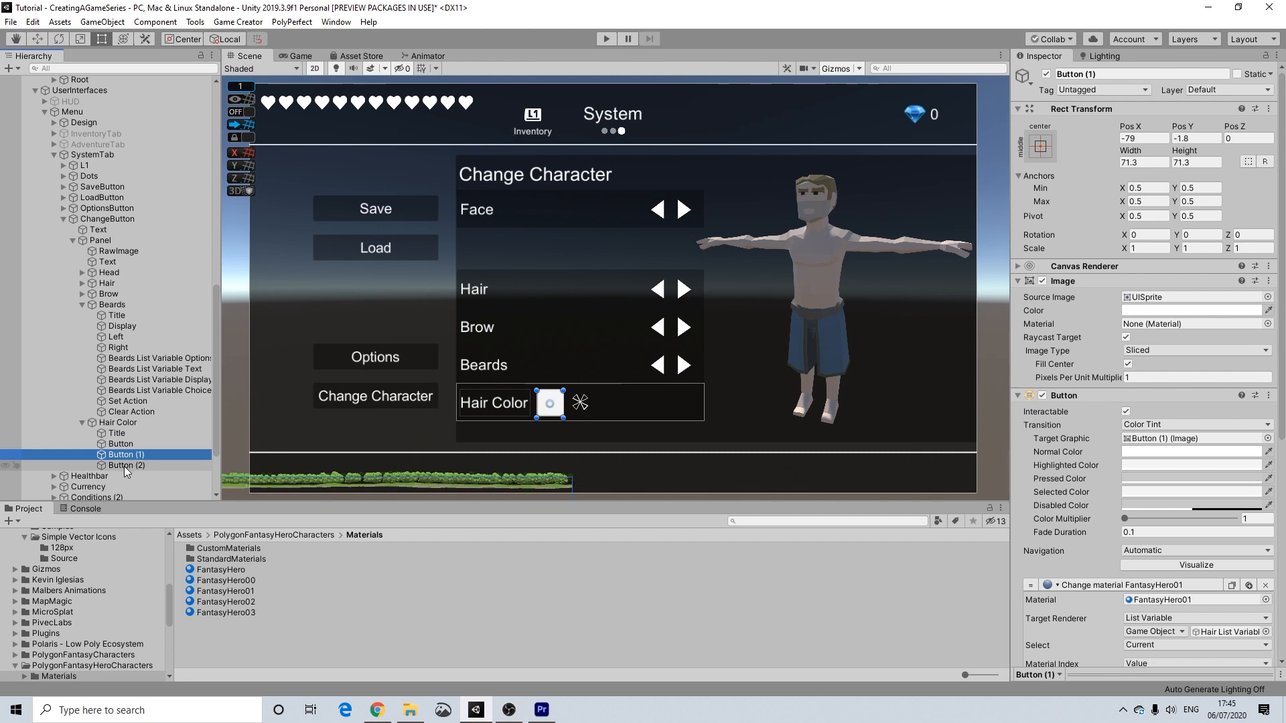
pyautogui.click(122, 468)
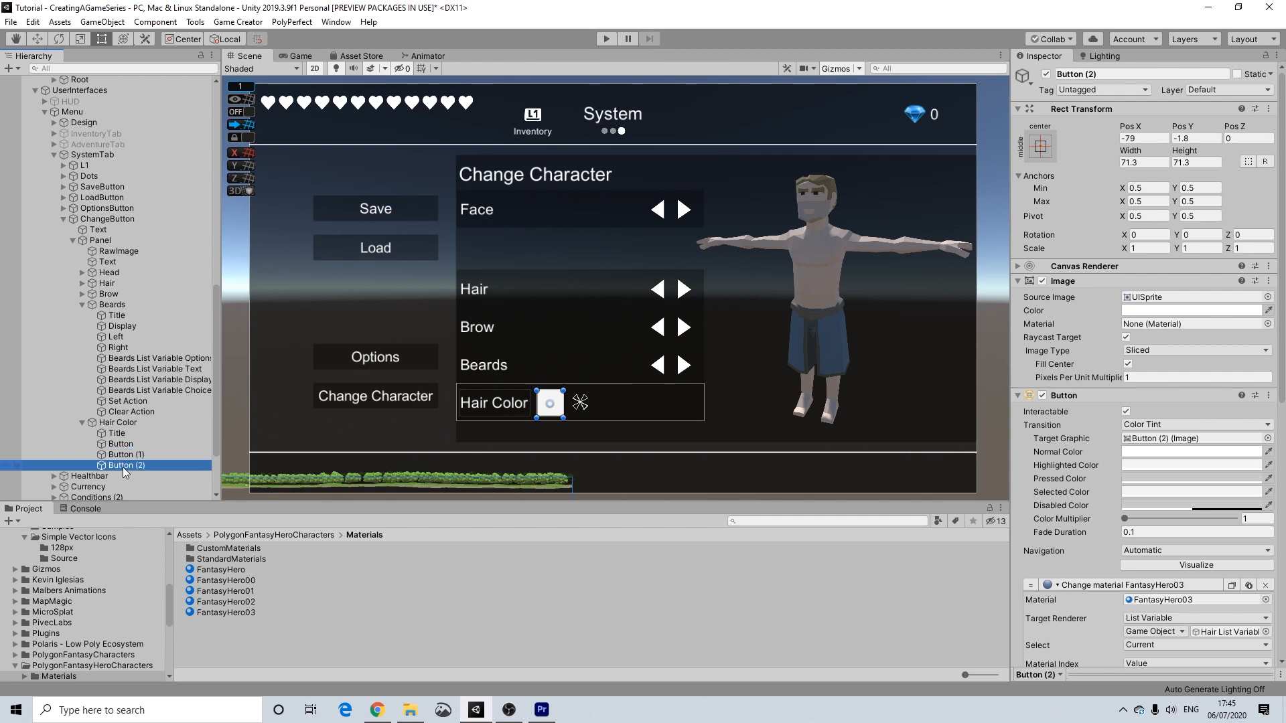
pyautogui.click(126, 454)
pyautogui.click(122, 443)
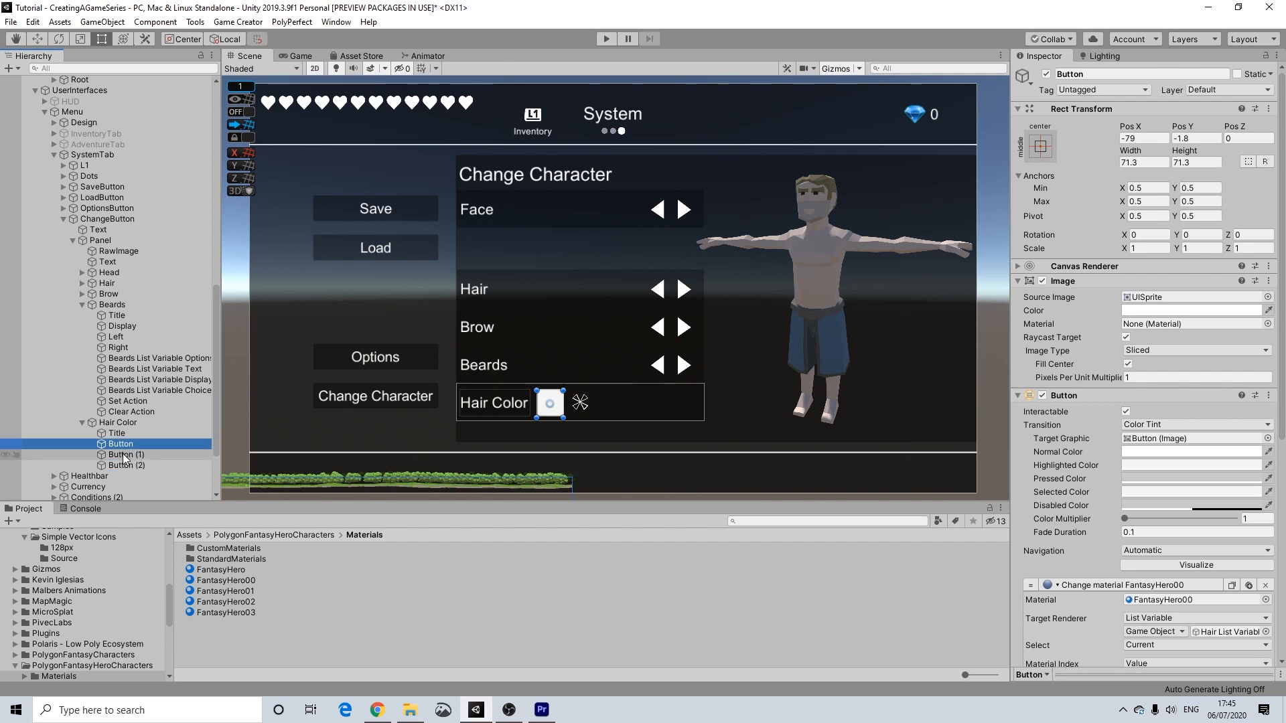
pyautogui.click(123, 453)
pyautogui.scroll(-5, 1042, 480)
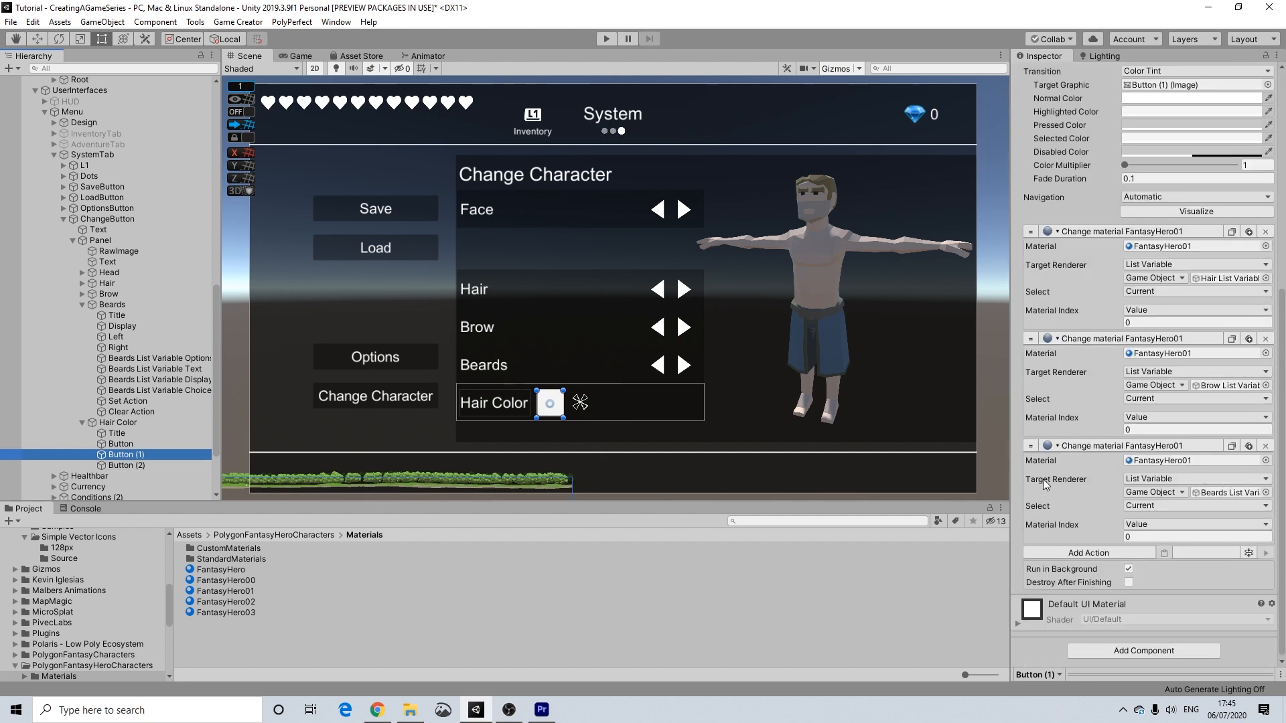
pyautogui.click(123, 442)
pyautogui.click(123, 452)
pyautogui.click(128, 464)
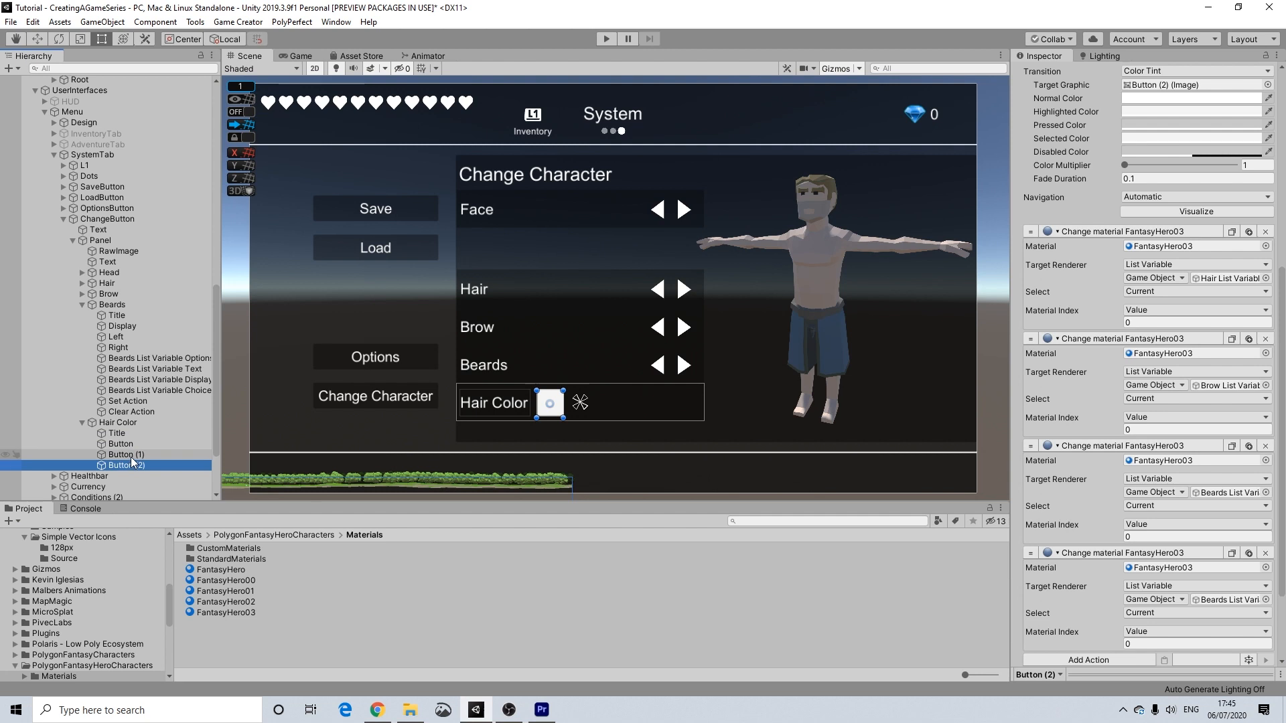
# Step: Duplicate Button (1) under Hair Color and rename the FantasyHero03 button as Button (3)
pyautogui.click(131, 454)
pyautogui.hotkey('ctrl', 'd')
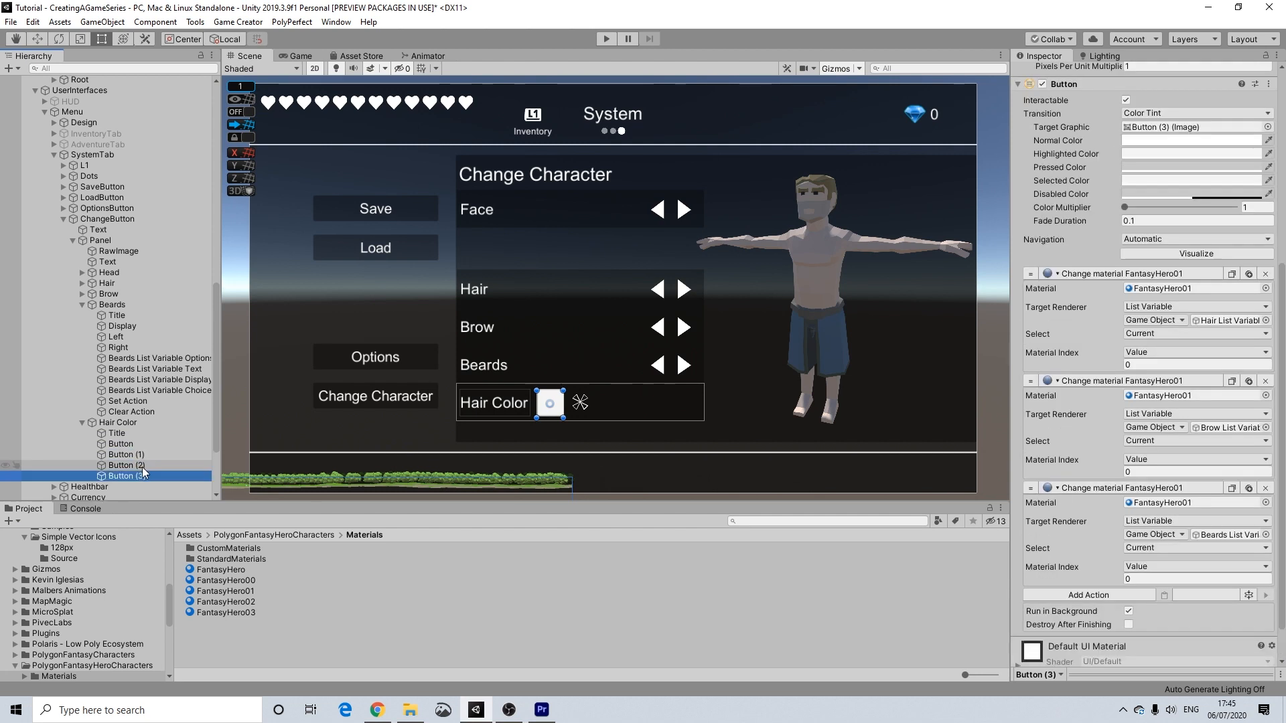
pyautogui.rightClick(142, 465)
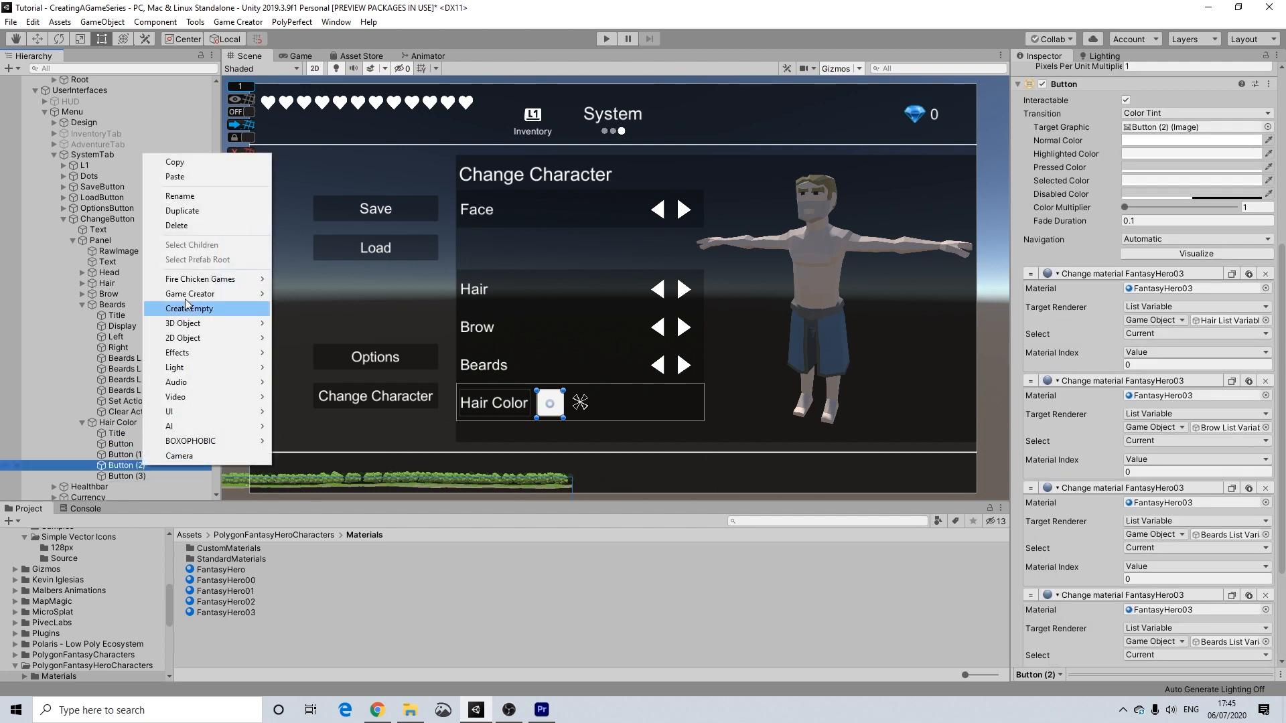
pyautogui.click(180, 199)
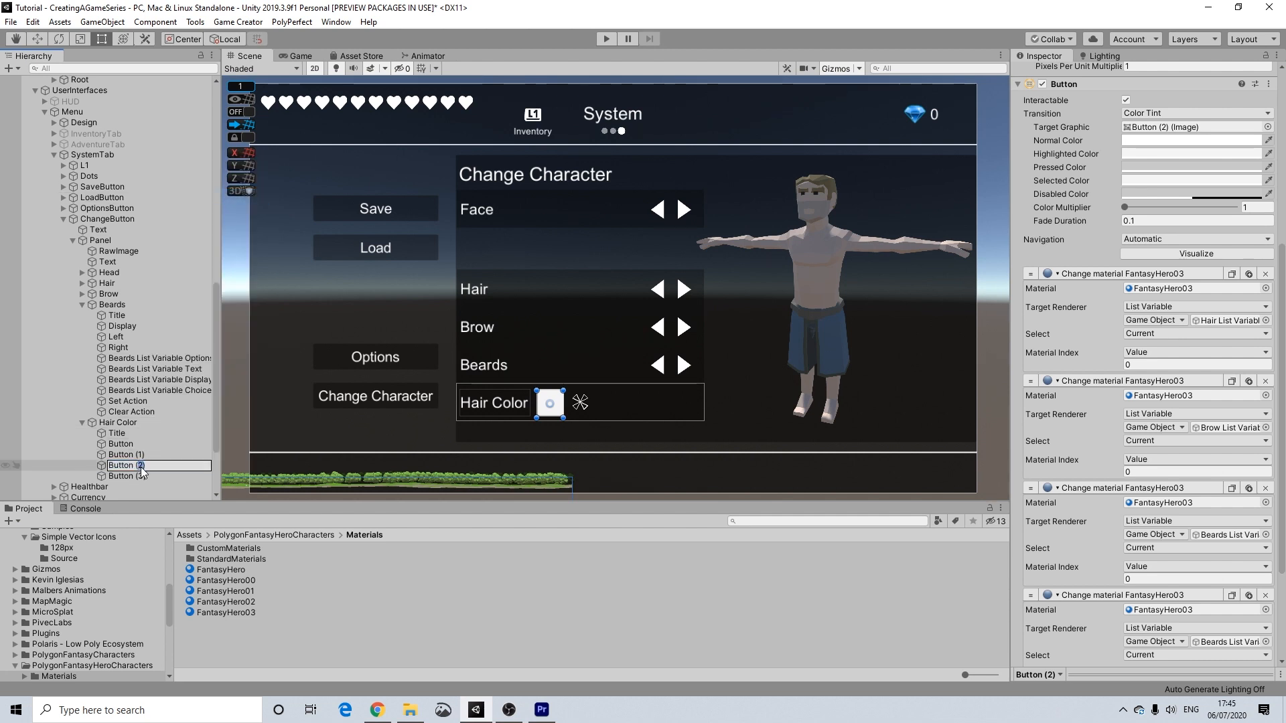
pyautogui.write('3')
pyautogui.press('Return')
# Step: Rename the new copy of Button (1) as Button (2) and place it above the FantasyHero03 button in the hierarchy
pyautogui.click(127, 475)
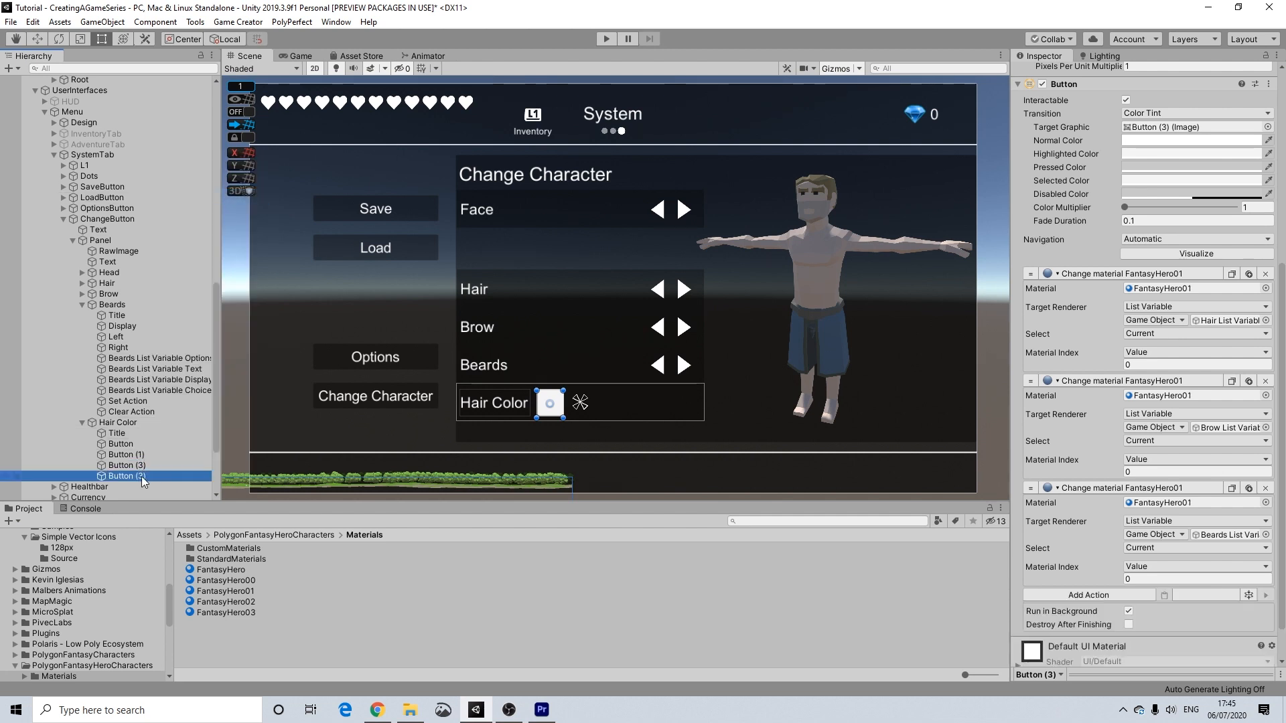
pyautogui.rightClick(140, 476)
pyautogui.click(187, 211)
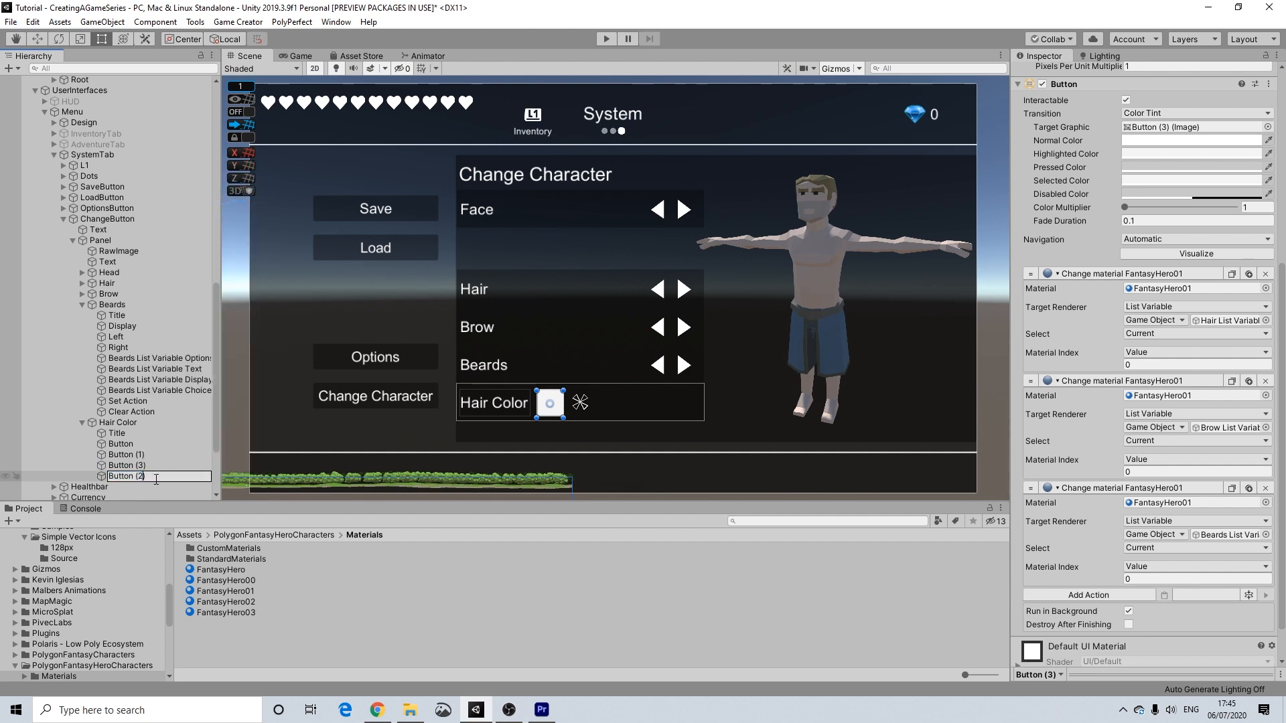
pyautogui.press('Return')
pyautogui.moveTo(143, 477); pyautogui.dragTo(147, 462)
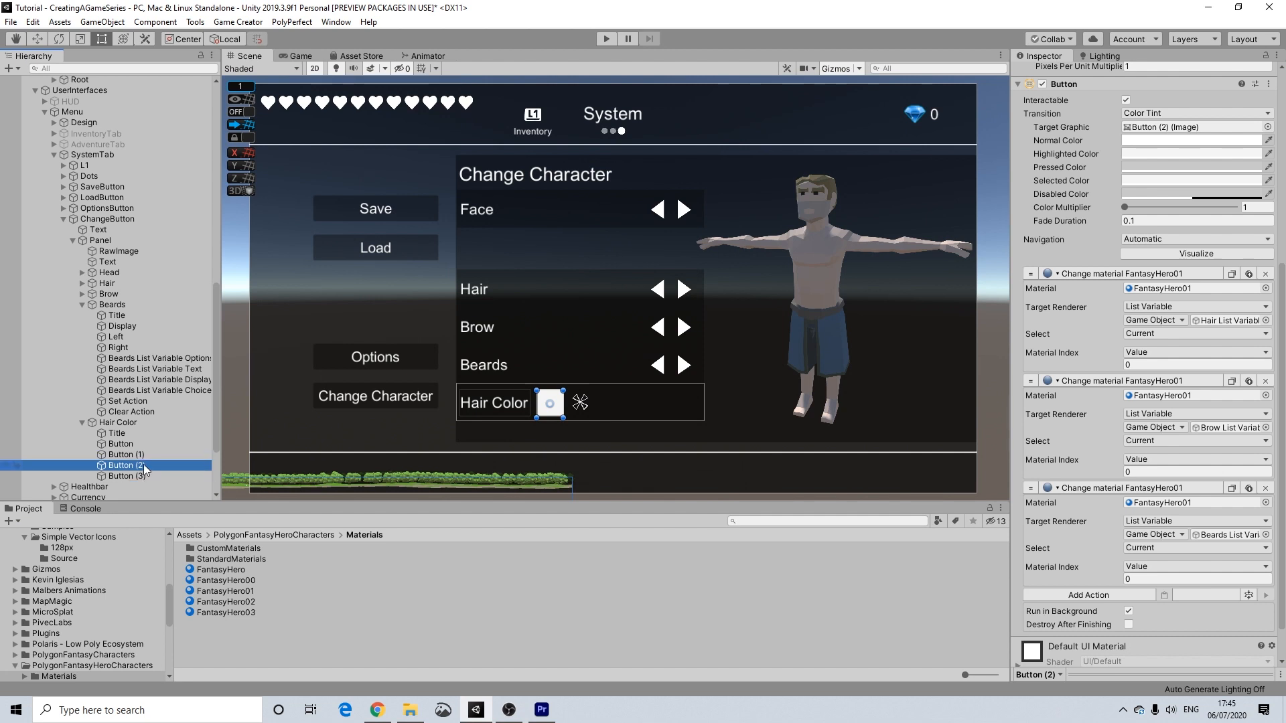
# Step: Set the material of Button (2)'s hair, brow and beard Change Material actions to FantasyHero02
pyautogui.click(131, 455)
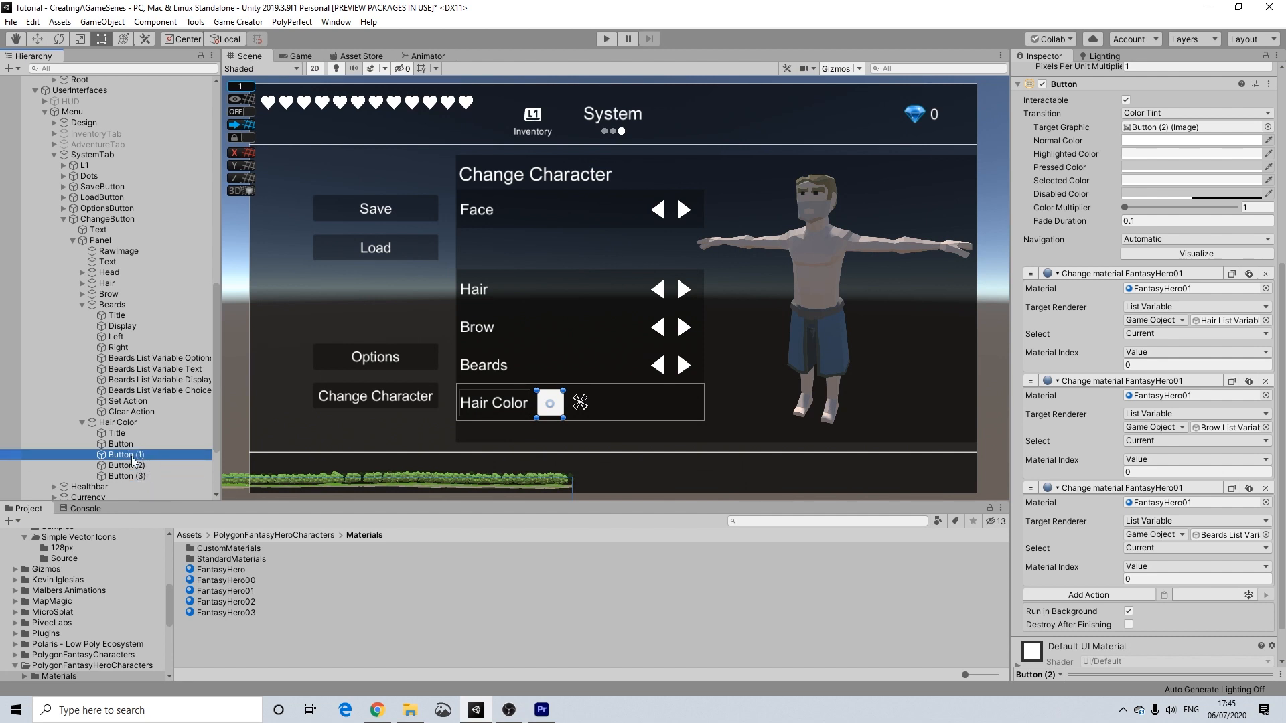
pyautogui.click(131, 465)
pyautogui.click(132, 472)
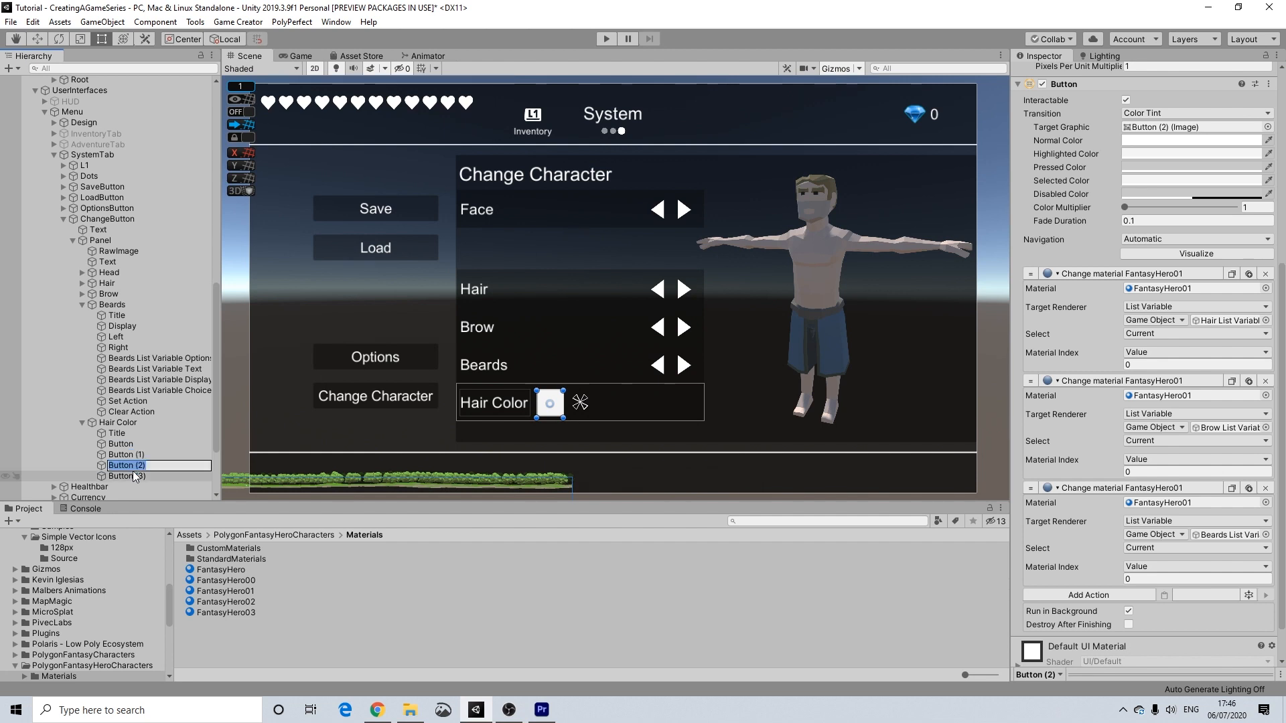
pyautogui.click(131, 466)
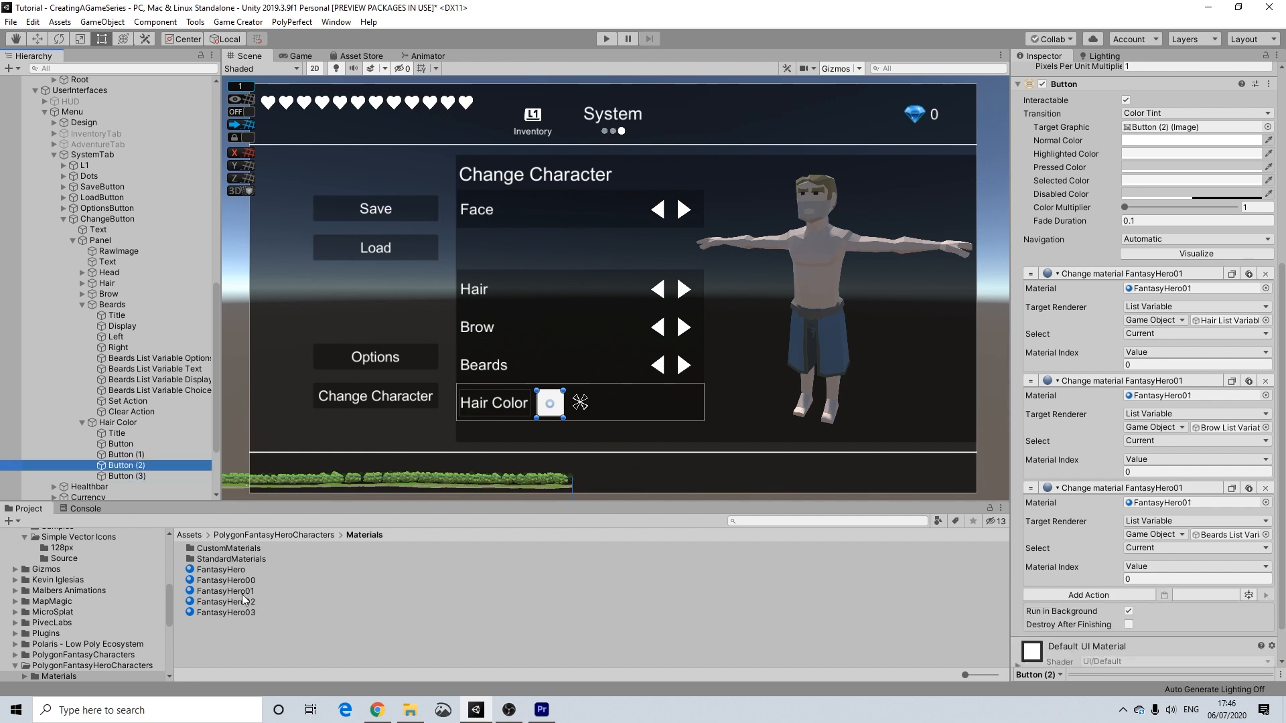
pyautogui.moveTo(242, 600); pyautogui.dragTo(1185, 290)
pyautogui.moveTo(228, 601); pyautogui.dragTo(1161, 396)
pyautogui.moveTo(246, 603); pyautogui.dragTo(1217, 499)
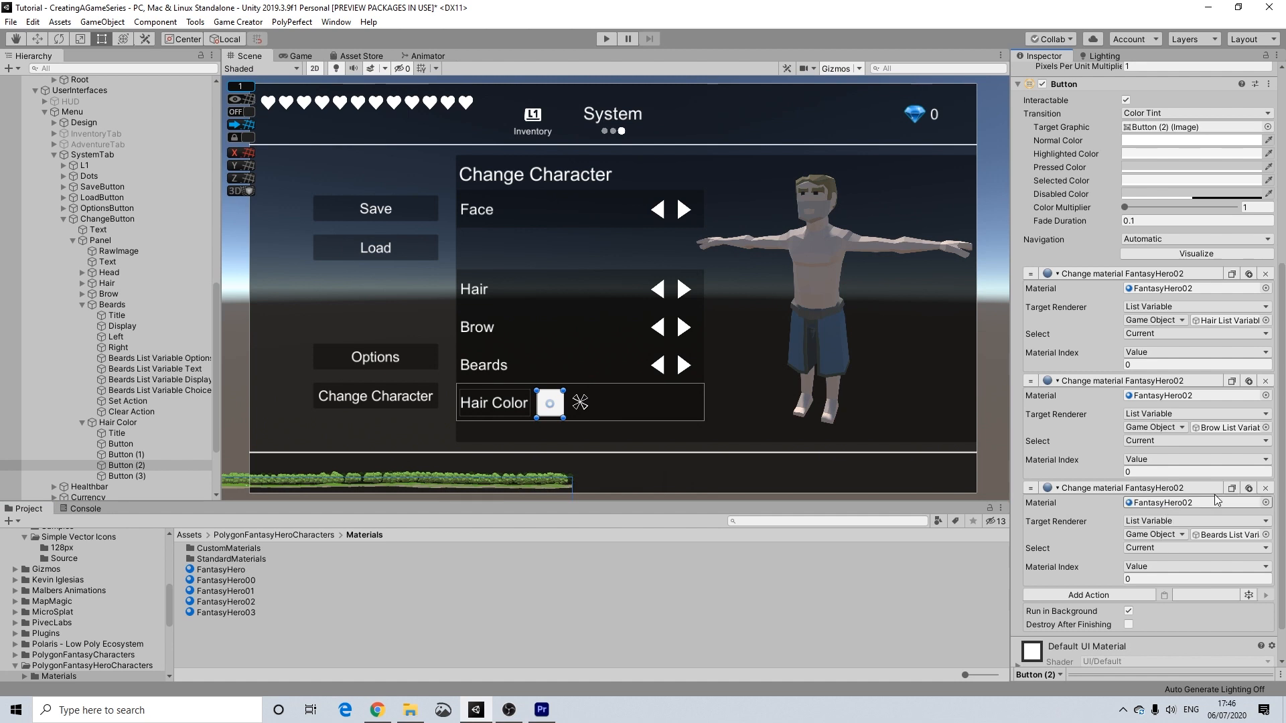
# Step: Spread Button (1), Button (2) and Button (3) out side by side next to the first Hair Color button
pyautogui.click(127, 455)
pyautogui.moveTo(551, 417); pyautogui.dragTo(642, 415)
pyautogui.click(127, 465)
pyautogui.click(142, 476)
pyautogui.scroll(2, 591, 420)
pyautogui.scroll(4, 633, 423)
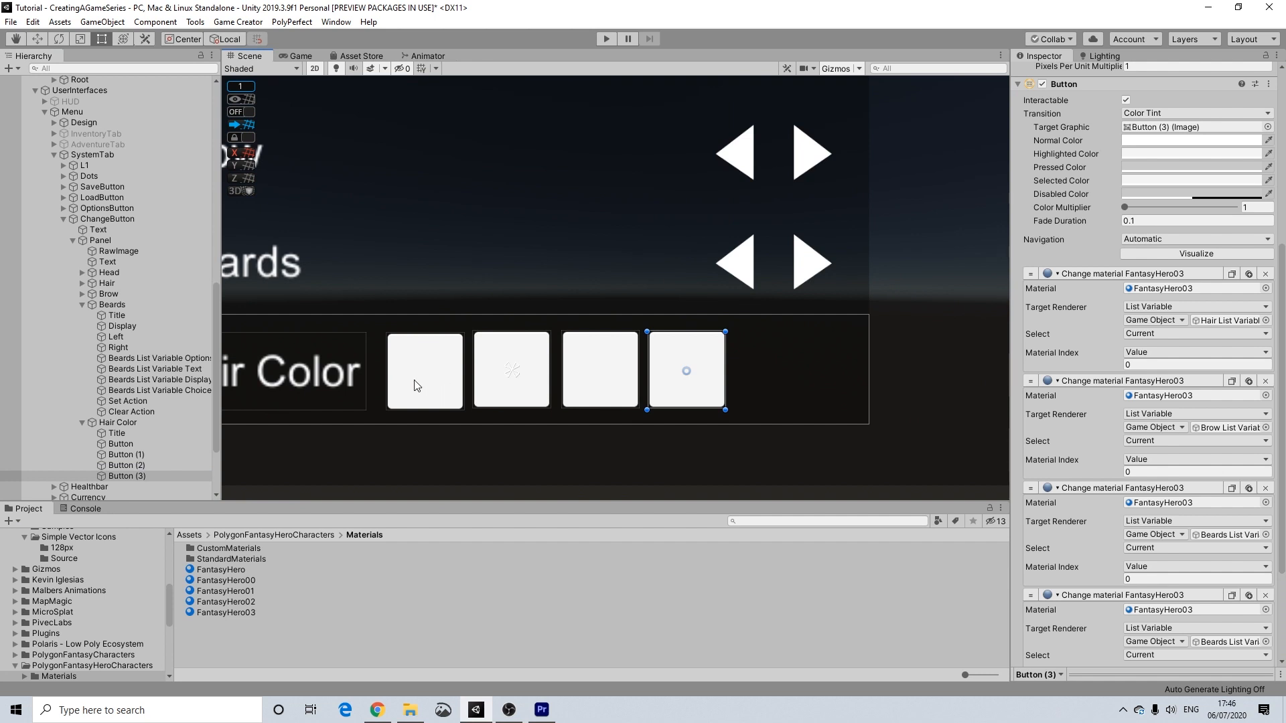
# Step: Align Button (1), Button (2) and Button (3) vertically with the first button in the Hair Color row
pyautogui.click(425, 379)
pyautogui.click(496, 352)
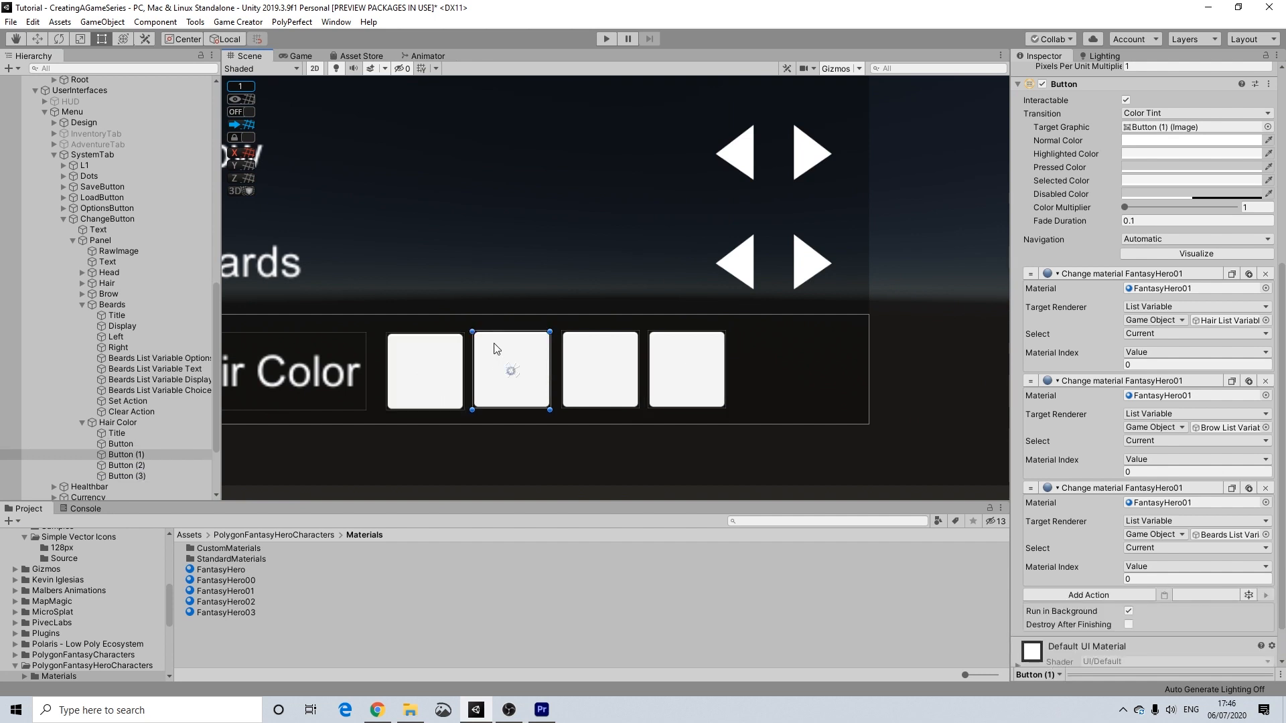
pyautogui.click(588, 355)
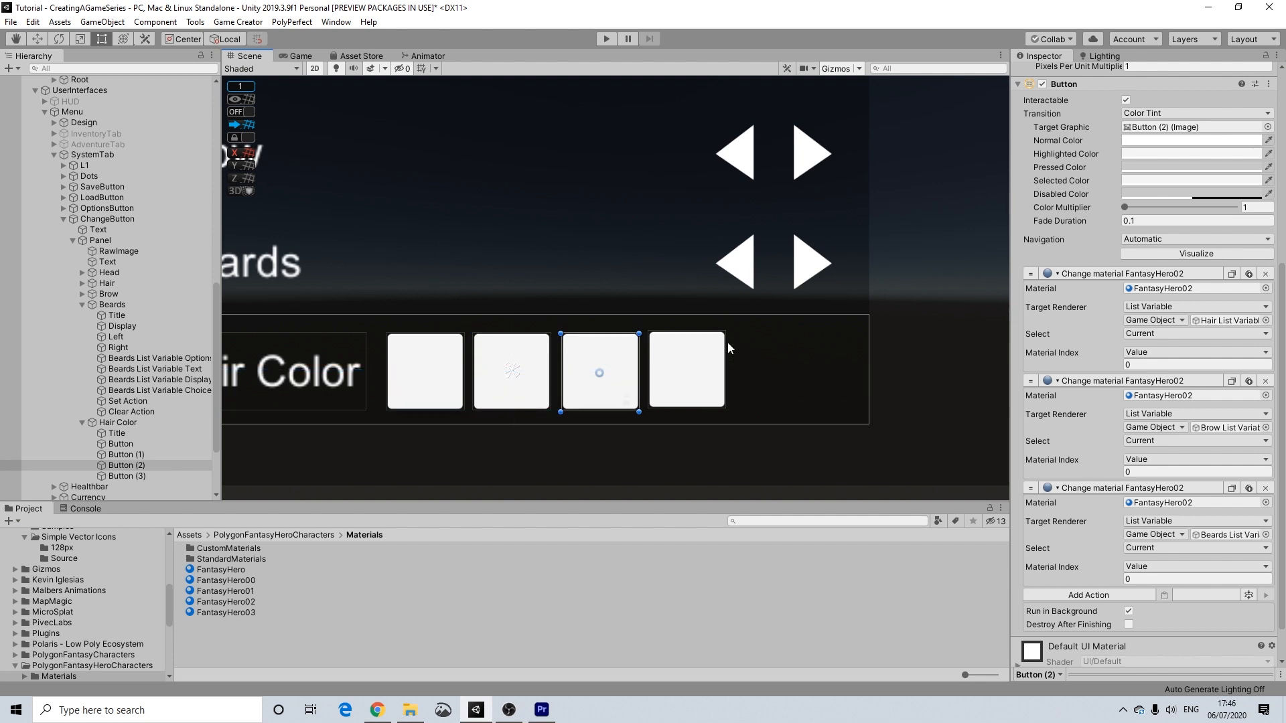
pyautogui.click(672, 348)
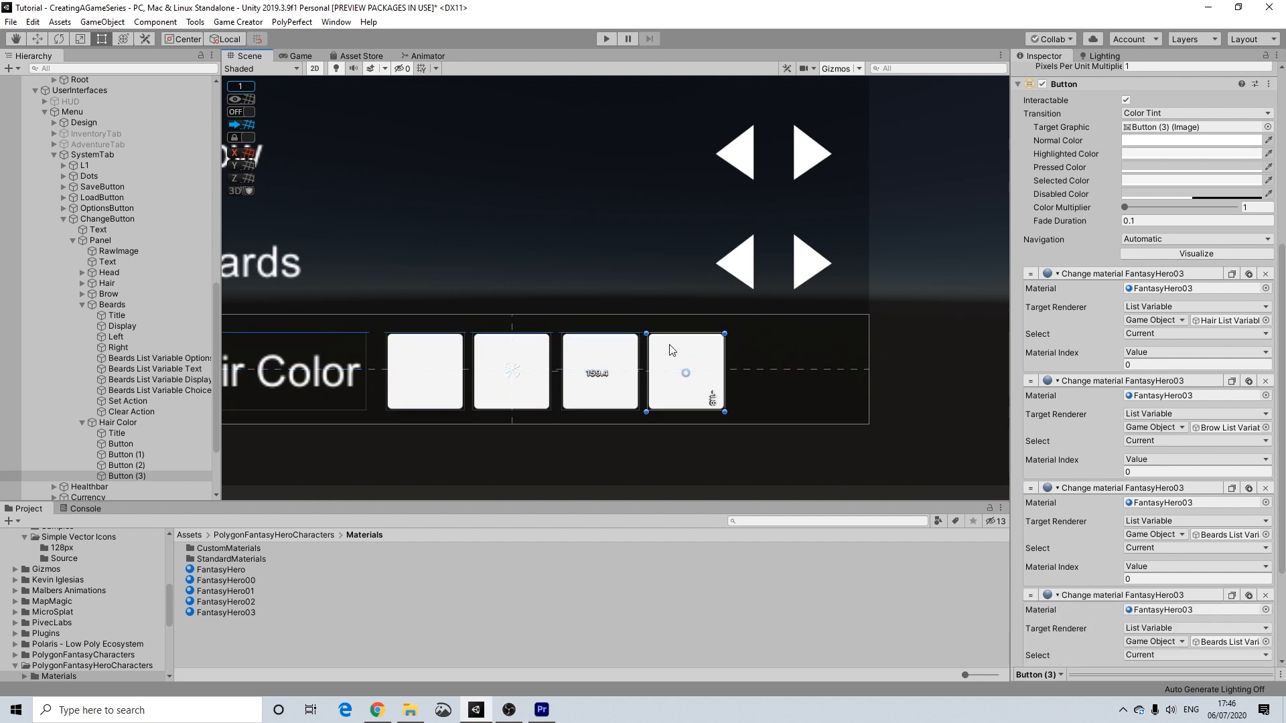
pyautogui.moveTo(670, 345); pyautogui.dragTo(669, 344)
pyautogui.scroll(-10, 672, 350)
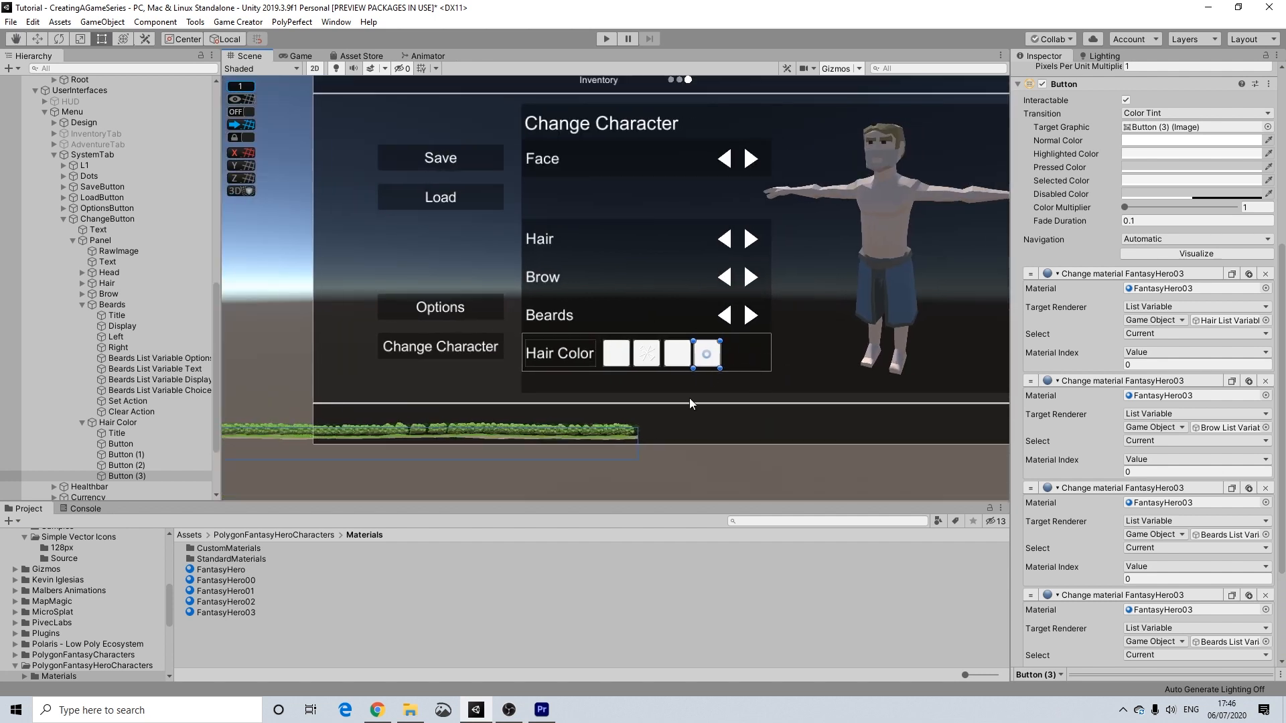
pyautogui.click(717, 495)
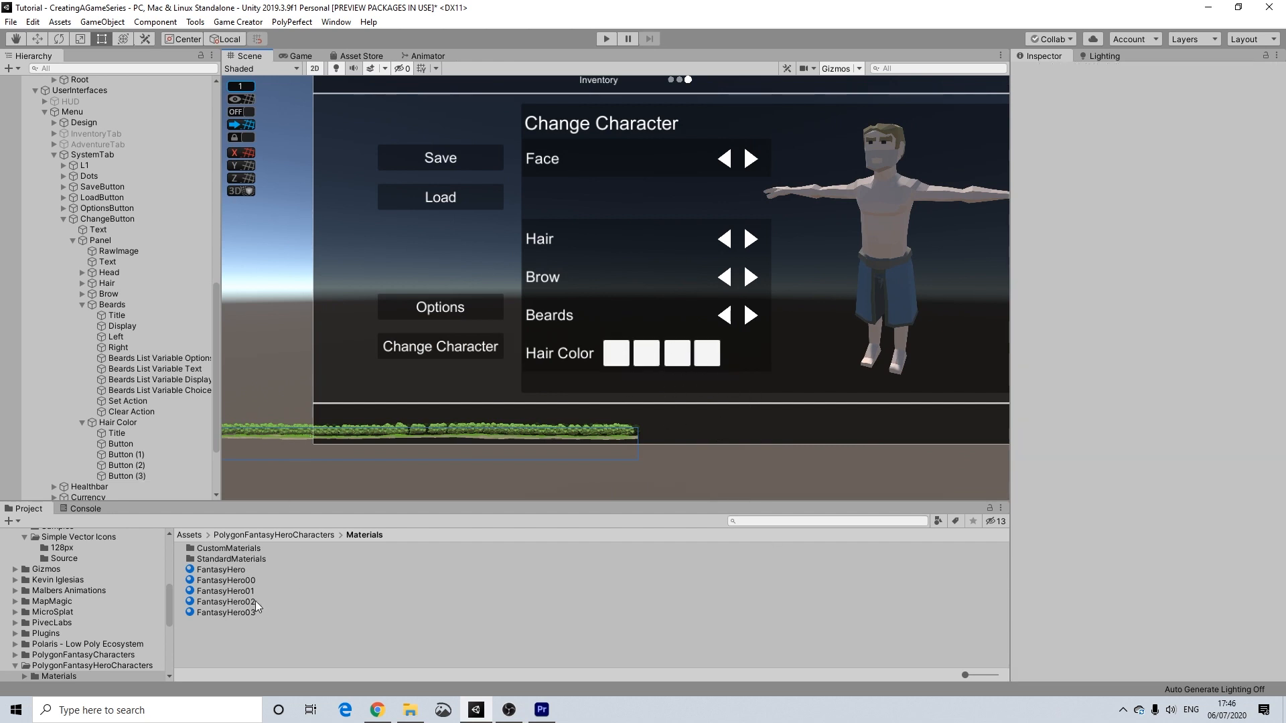
# Step: Even out the button spacing by nudging Button (2) to Pos X about 78.3 and Button (3) to about 157.5
pyautogui.scroll(4, 705, 342)
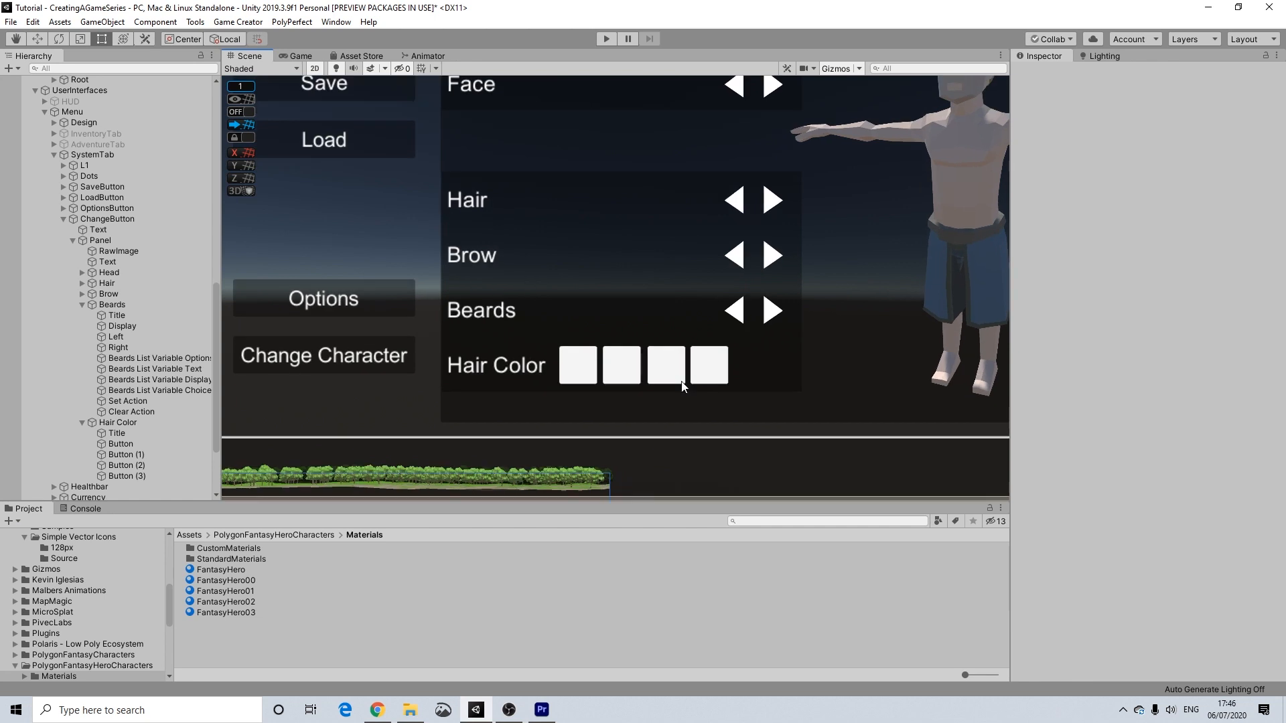
pyautogui.scroll(5, 676, 385)
pyautogui.click(653, 342)
pyautogui.moveTo(654, 337); pyautogui.dragTo(649, 338)
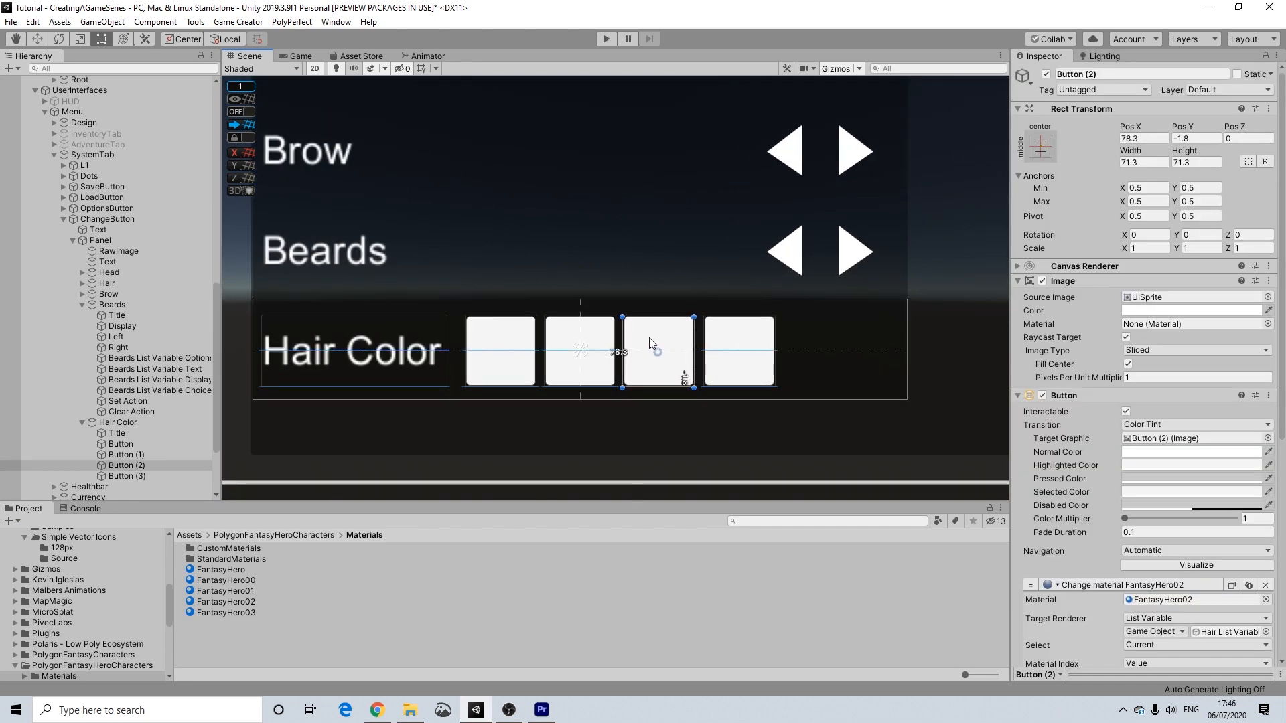
pyautogui.click(752, 337)
pyautogui.moveTo(752, 337); pyautogui.dragTo(748, 336)
pyautogui.scroll(-5, 594, 439)
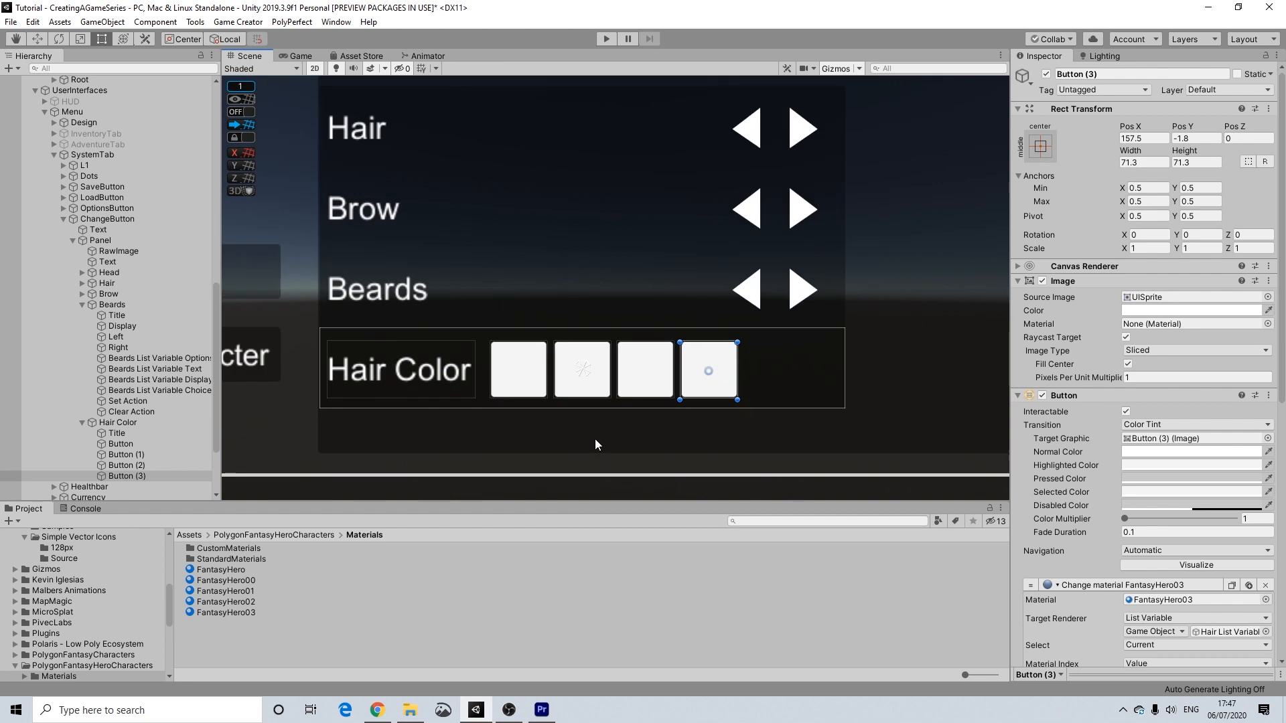
# Step: Open a blank Notepad document for collecting the hair colors, make its window smaller and minimize it
pyautogui.click(562, 611)
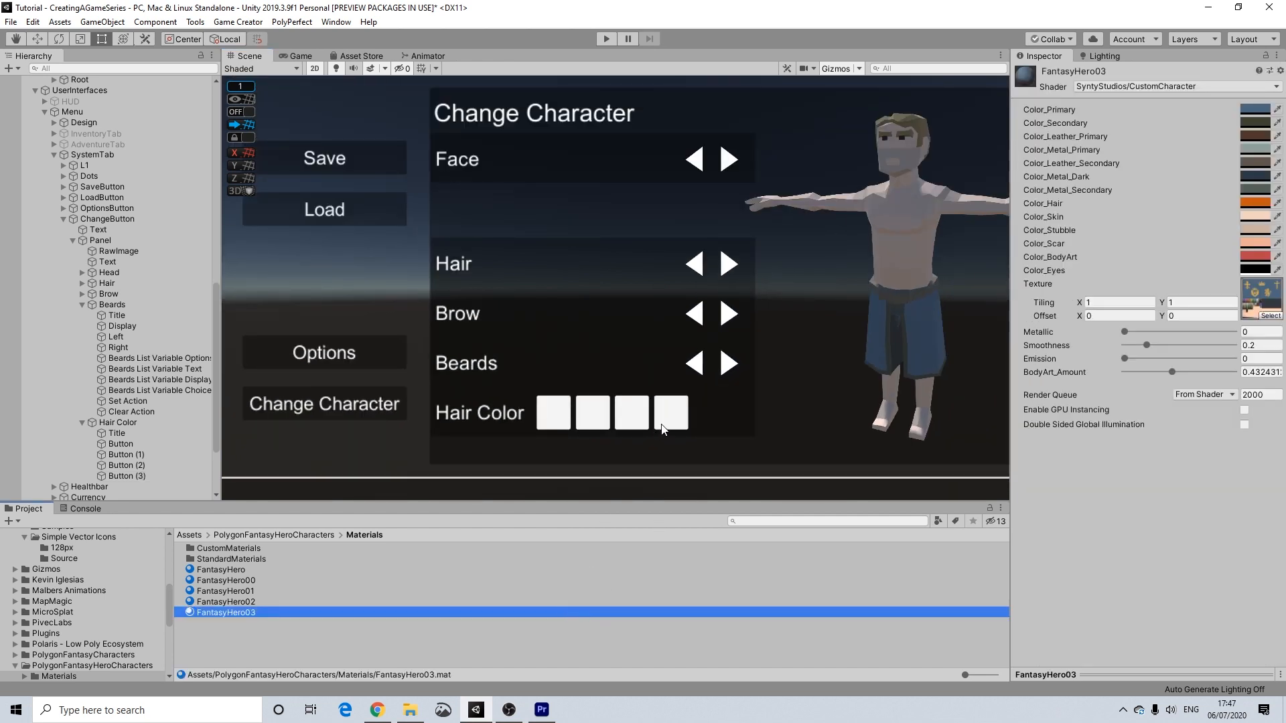
pyautogui.click(568, 415)
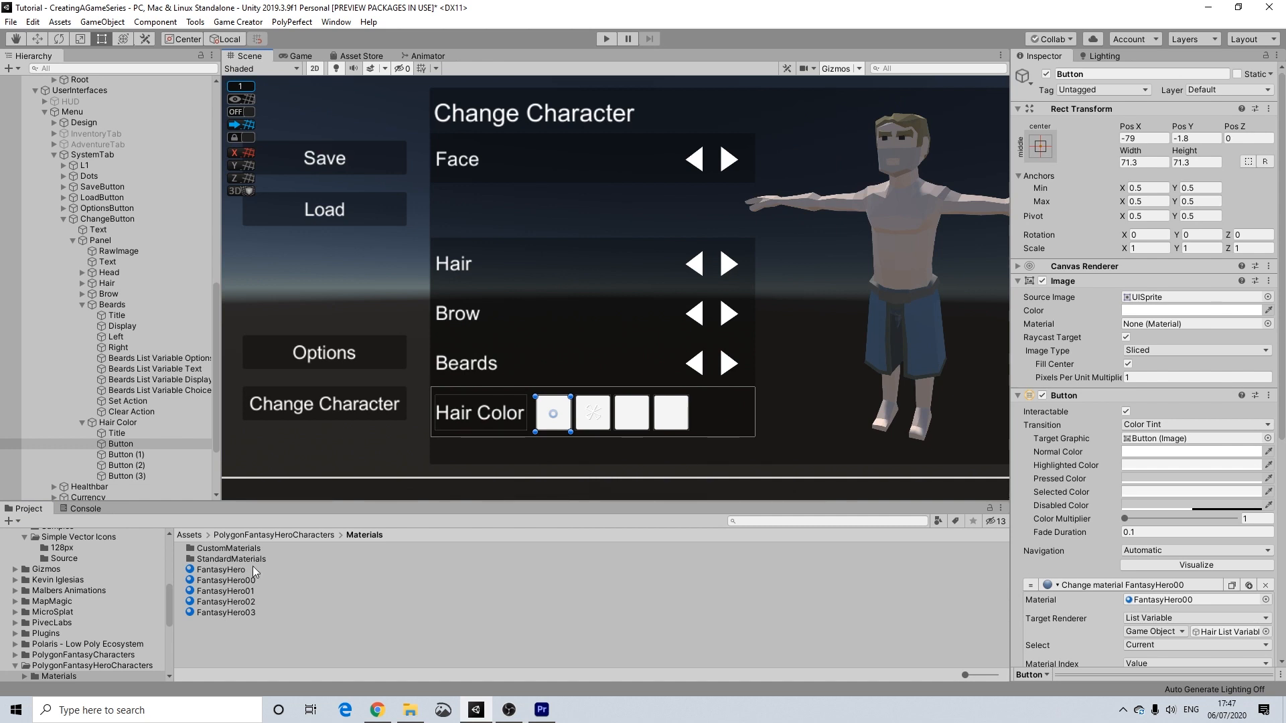
pyautogui.press('super')
pyautogui.write('note')
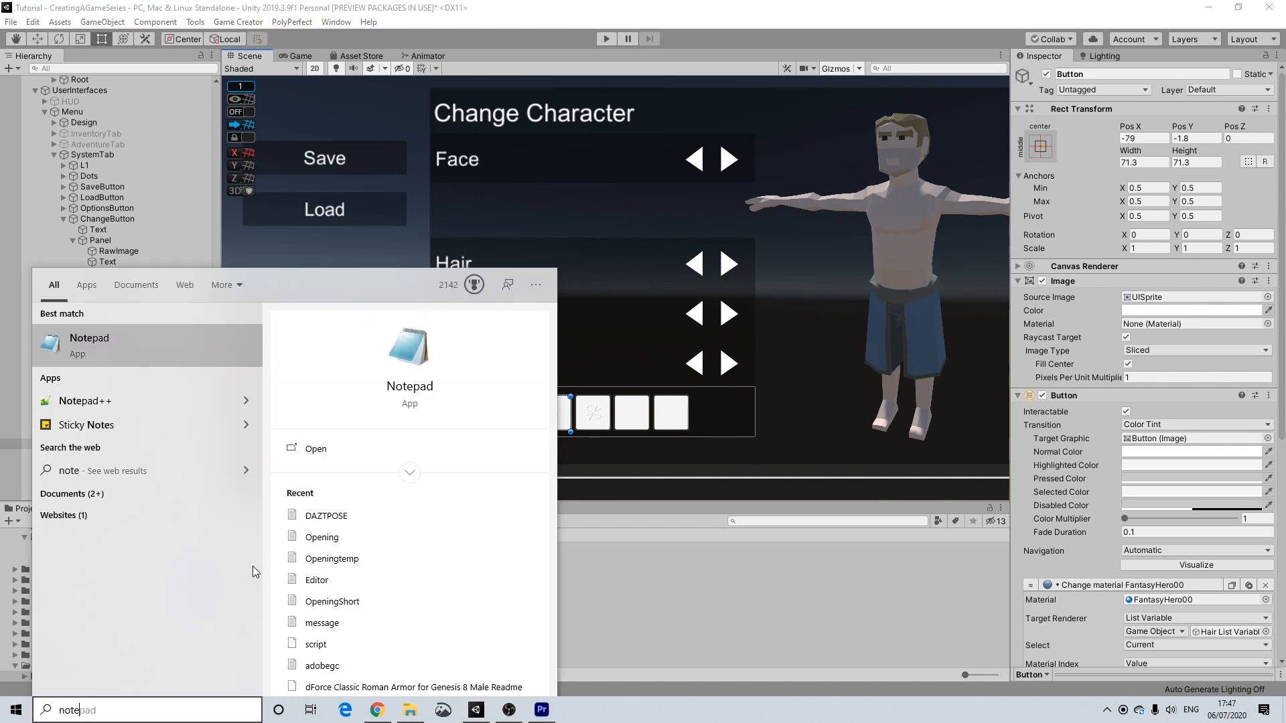
pyautogui.press('Return')
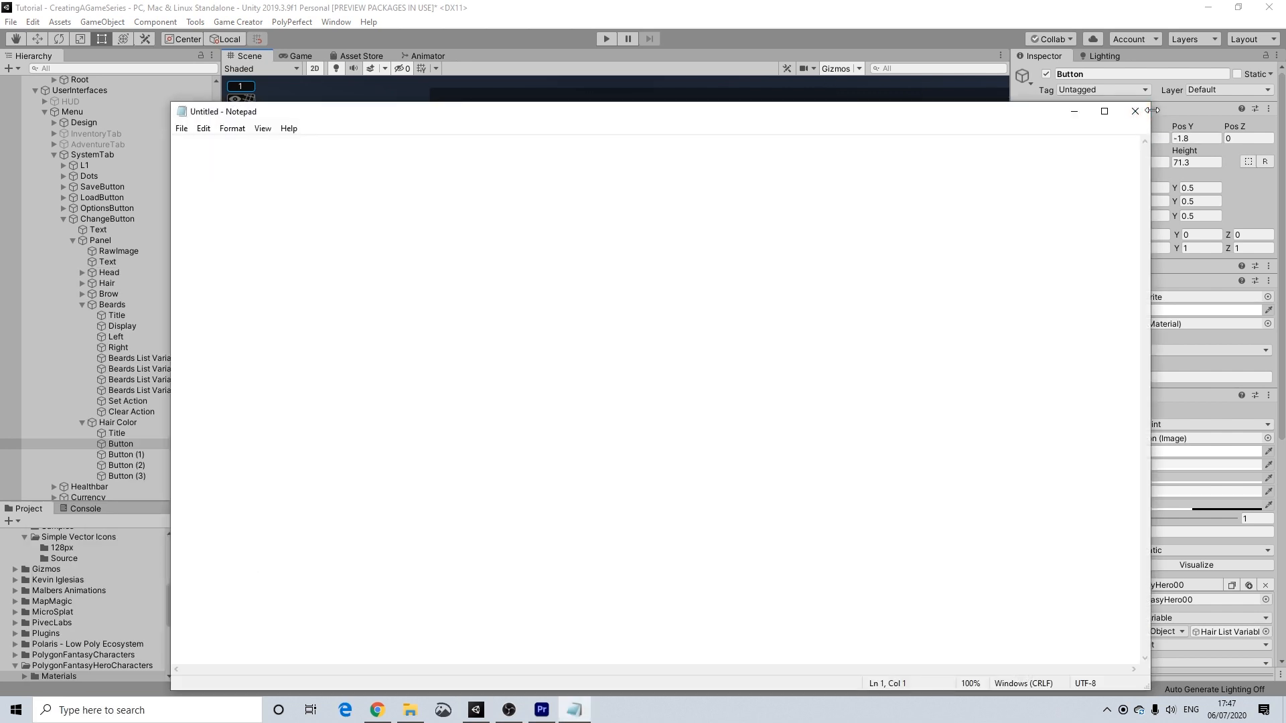
pyautogui.moveTo(1152, 109); pyautogui.dragTo(853, 143)
pyautogui.moveTo(693, 157); pyautogui.dragTo(725, 116)
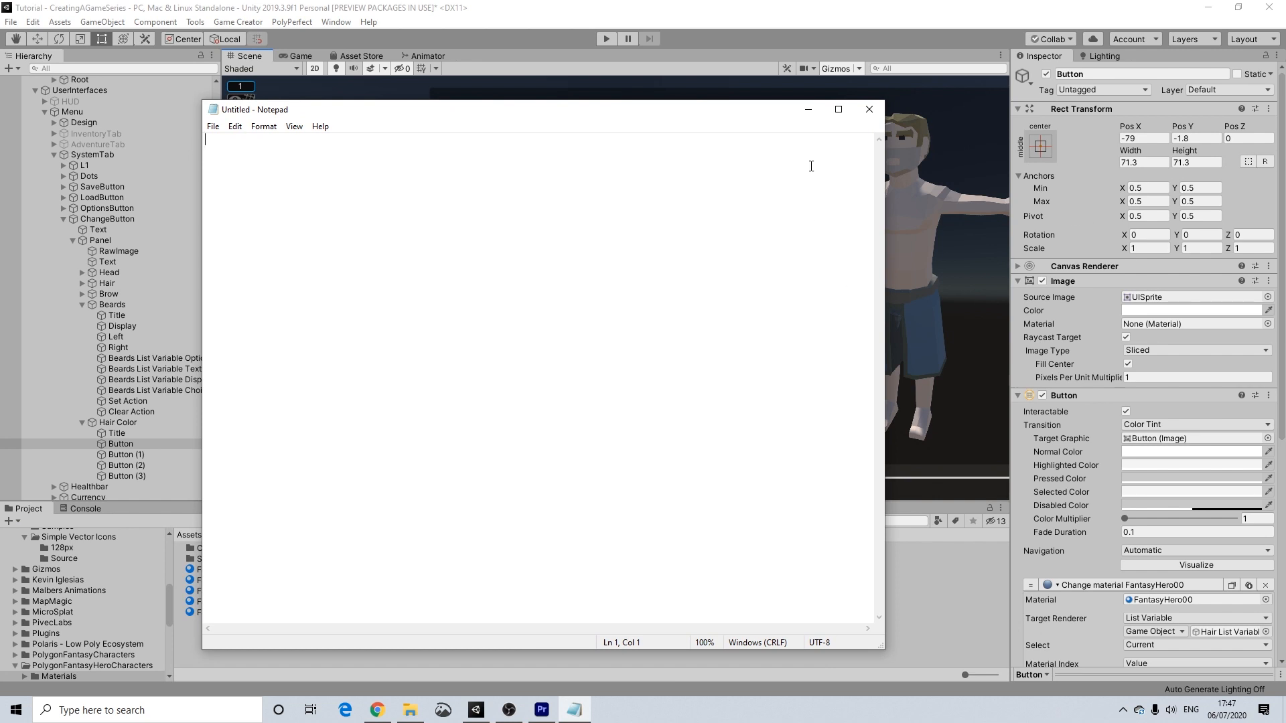
pyautogui.click(808, 110)
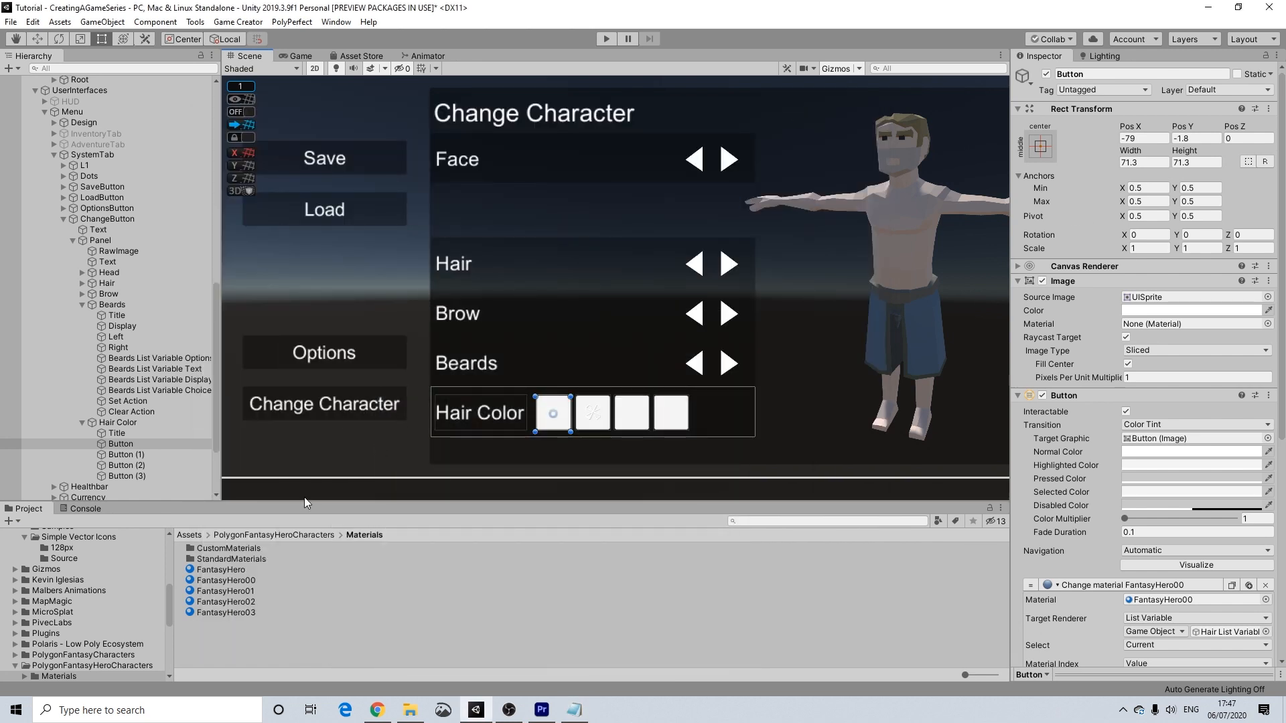
# Step: Copy the Color_Hair hex code 8B6D37 of the FantasyHero00 material into the Notepad document
pyautogui.click(237, 578)
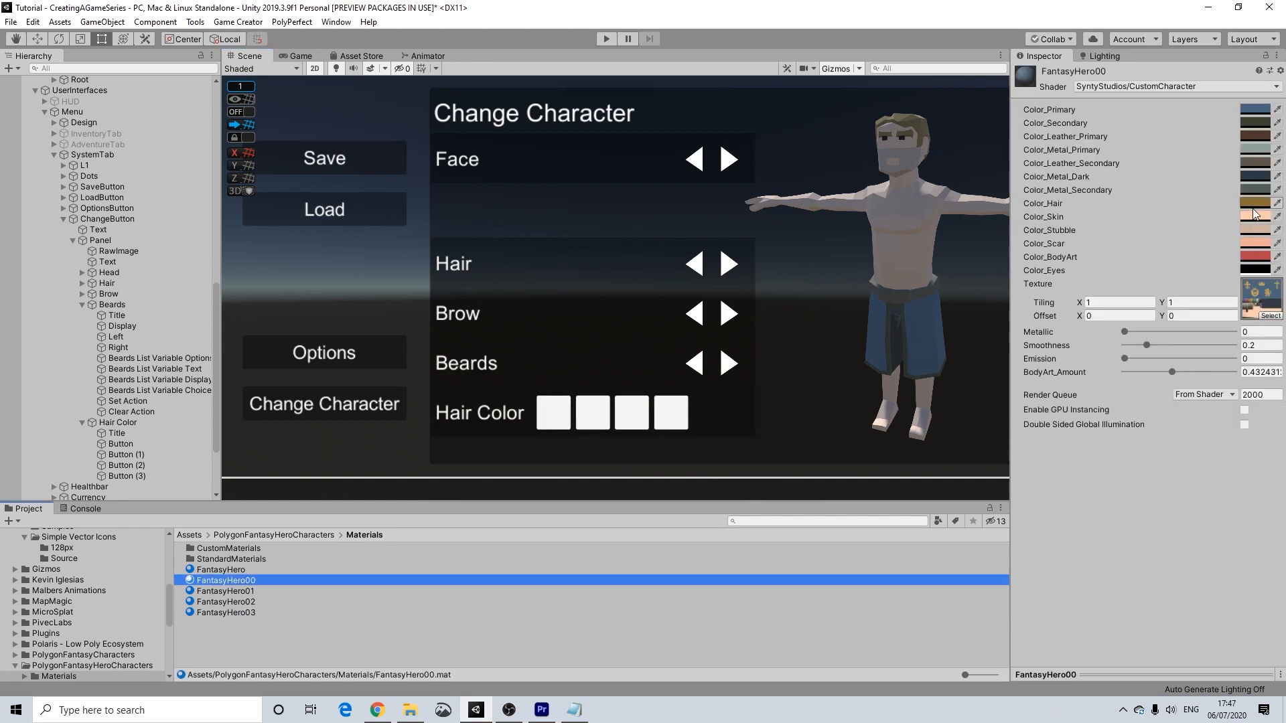
pyautogui.click(1254, 204)
pyautogui.click(1260, 569)
pyautogui.hotkey('ctrl', 'c')
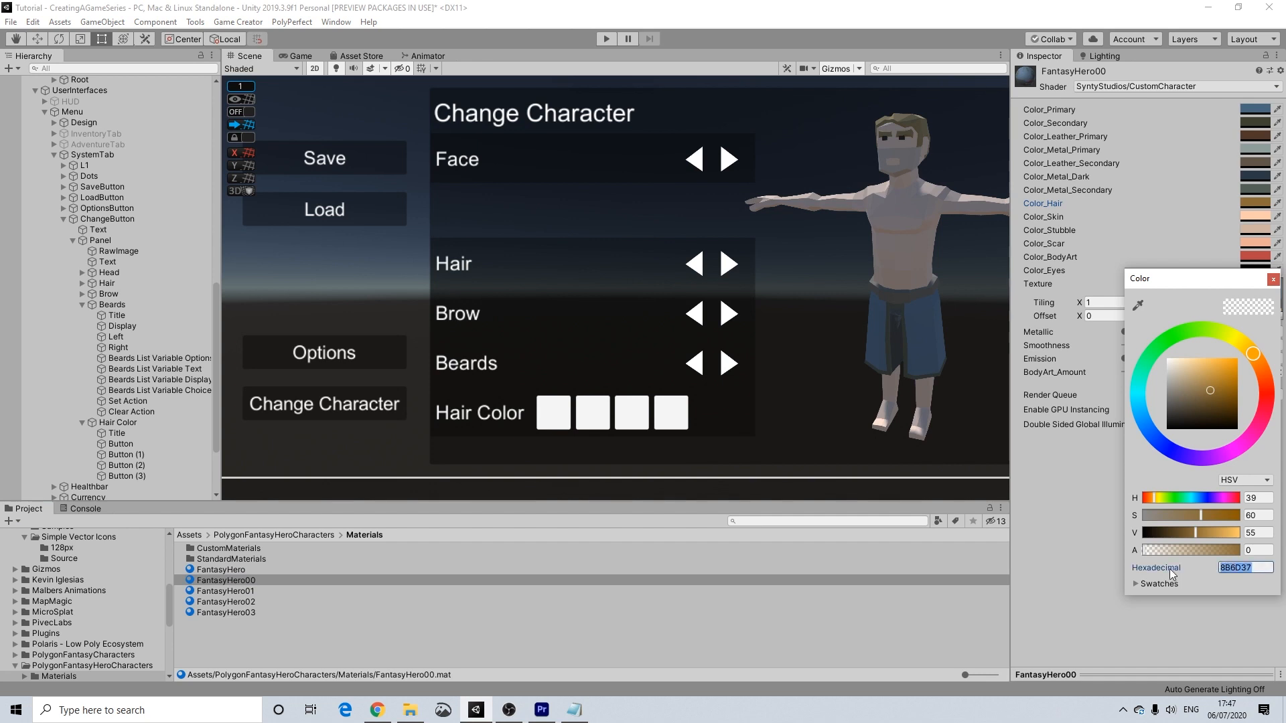
pyautogui.click(573, 710)
pyautogui.hotkey('ctrl', 'v')
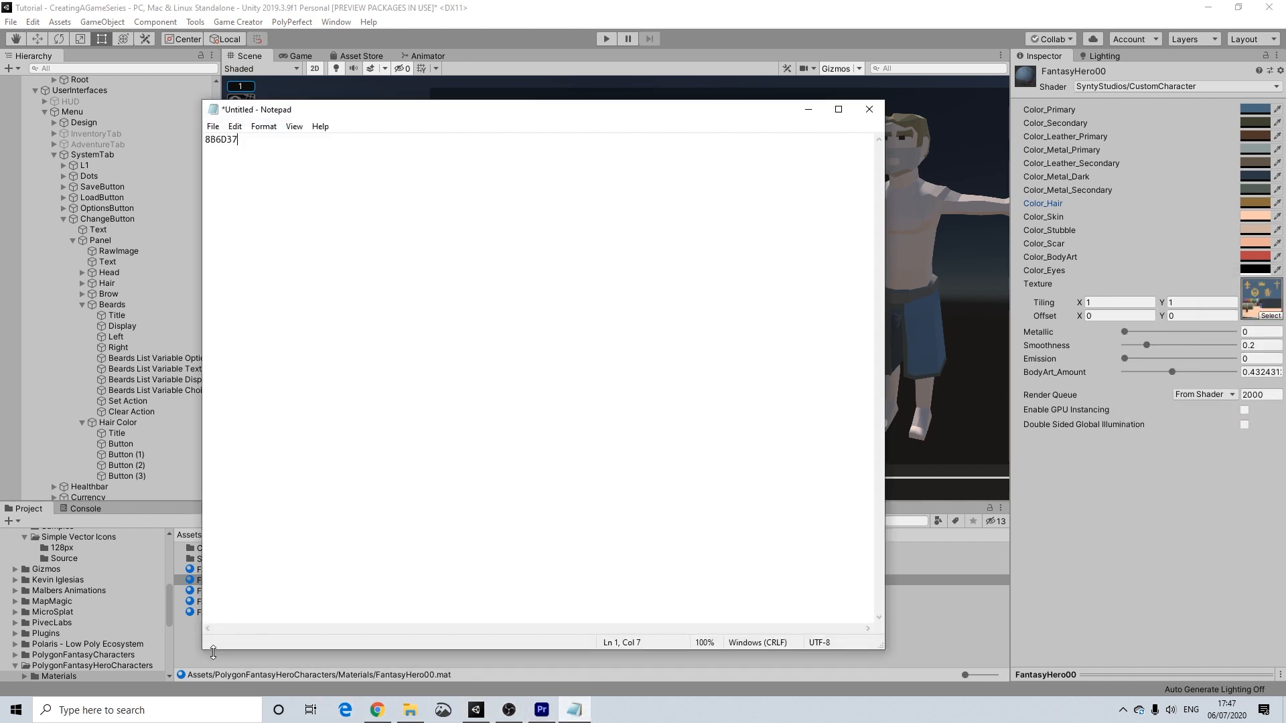
# Step: Copy the Color_Hair hex code 3F2D0D of the FantasyHero01 material onto the second line in Notepad
pyautogui.click(194, 592)
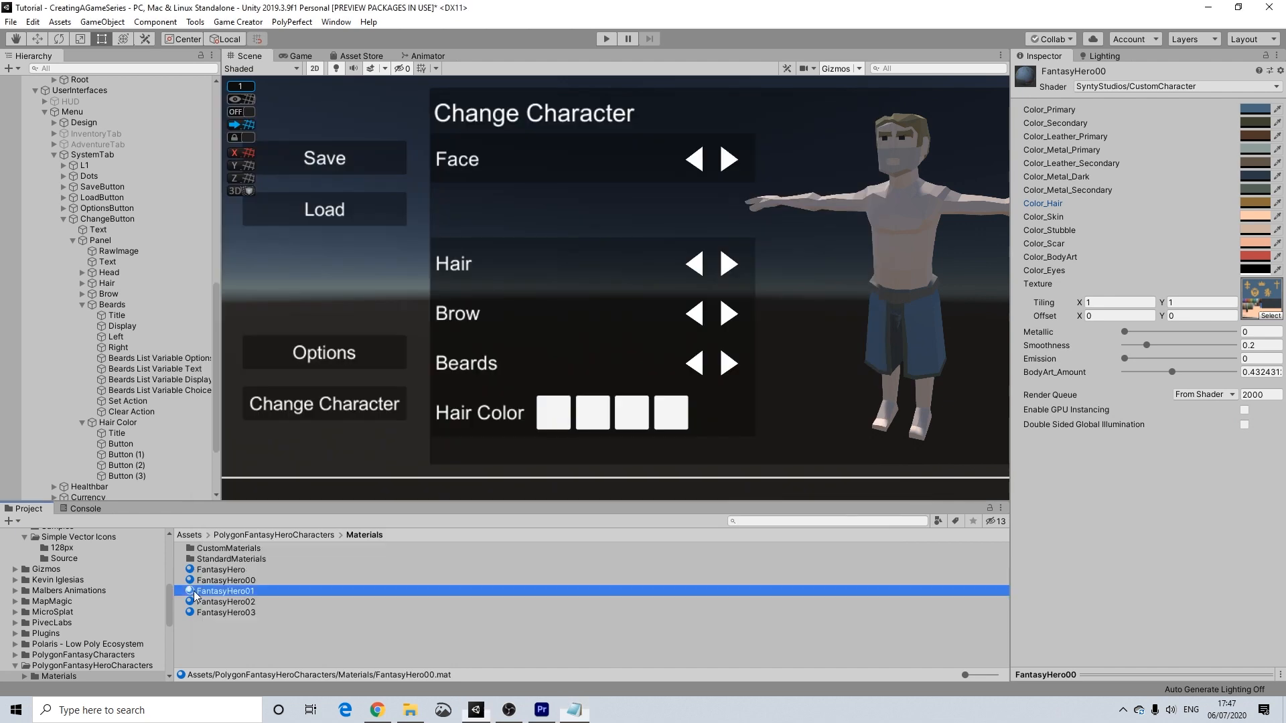
pyautogui.click(1251, 203)
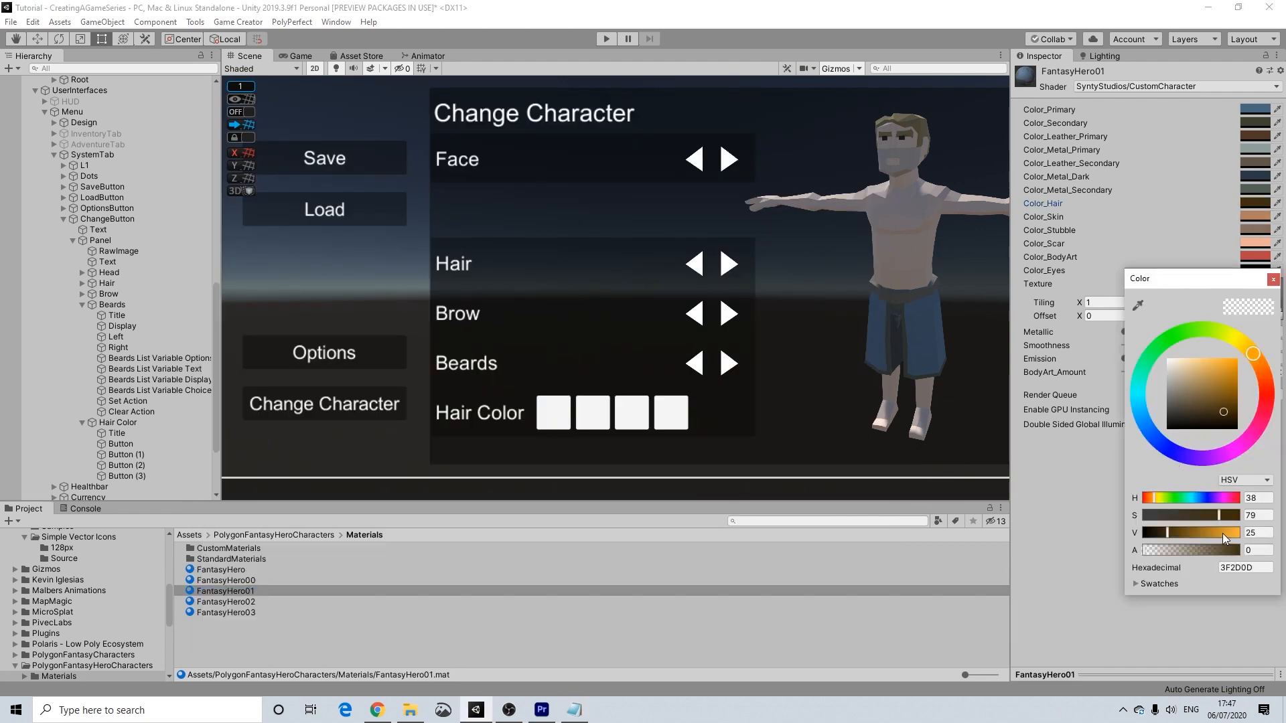
pyautogui.moveTo(1263, 570); pyautogui.dragTo(1161, 572)
pyautogui.hotkey('ctrl', 'c')
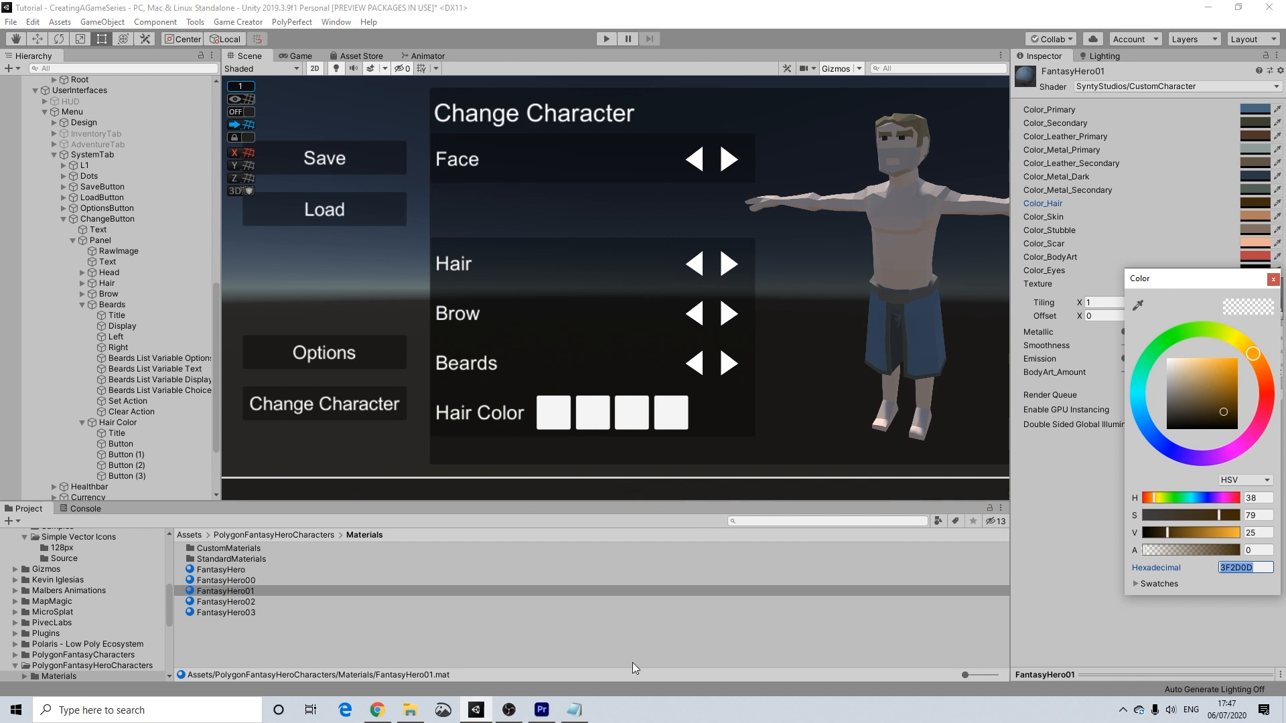
pyautogui.click(575, 713)
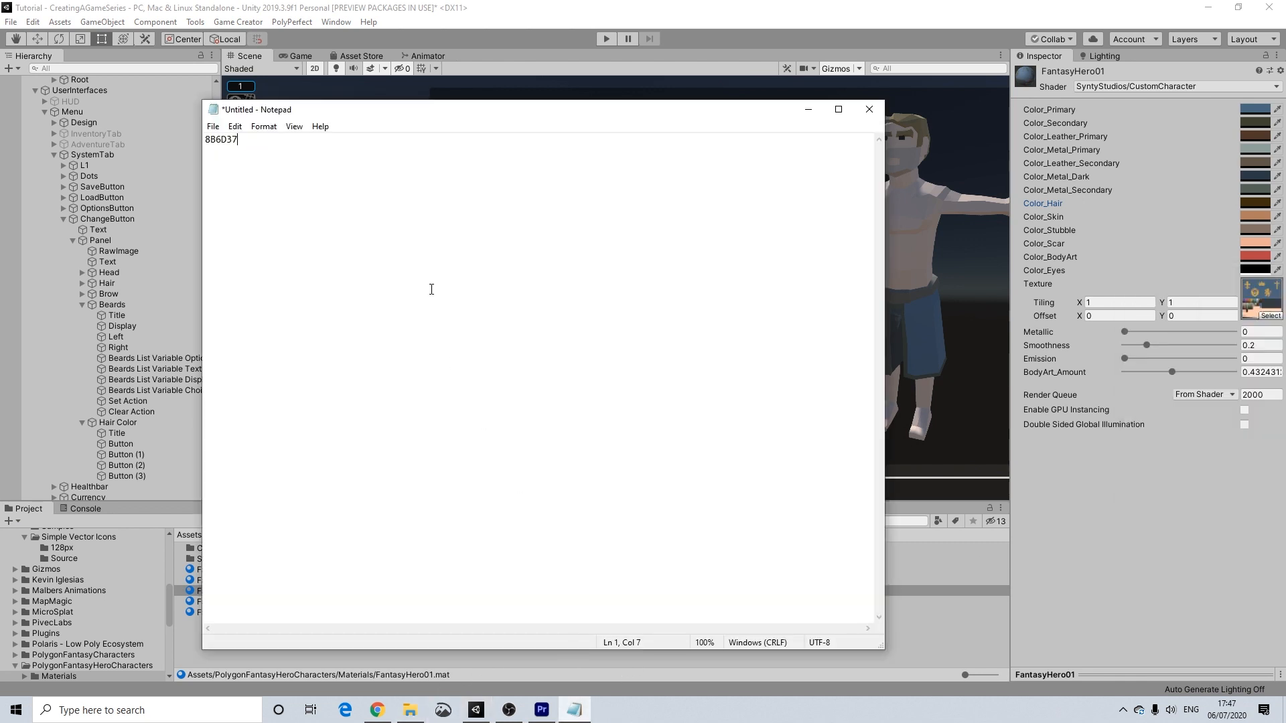
pyautogui.hotkey('ctrl', 'v')
pyautogui.click(809, 109)
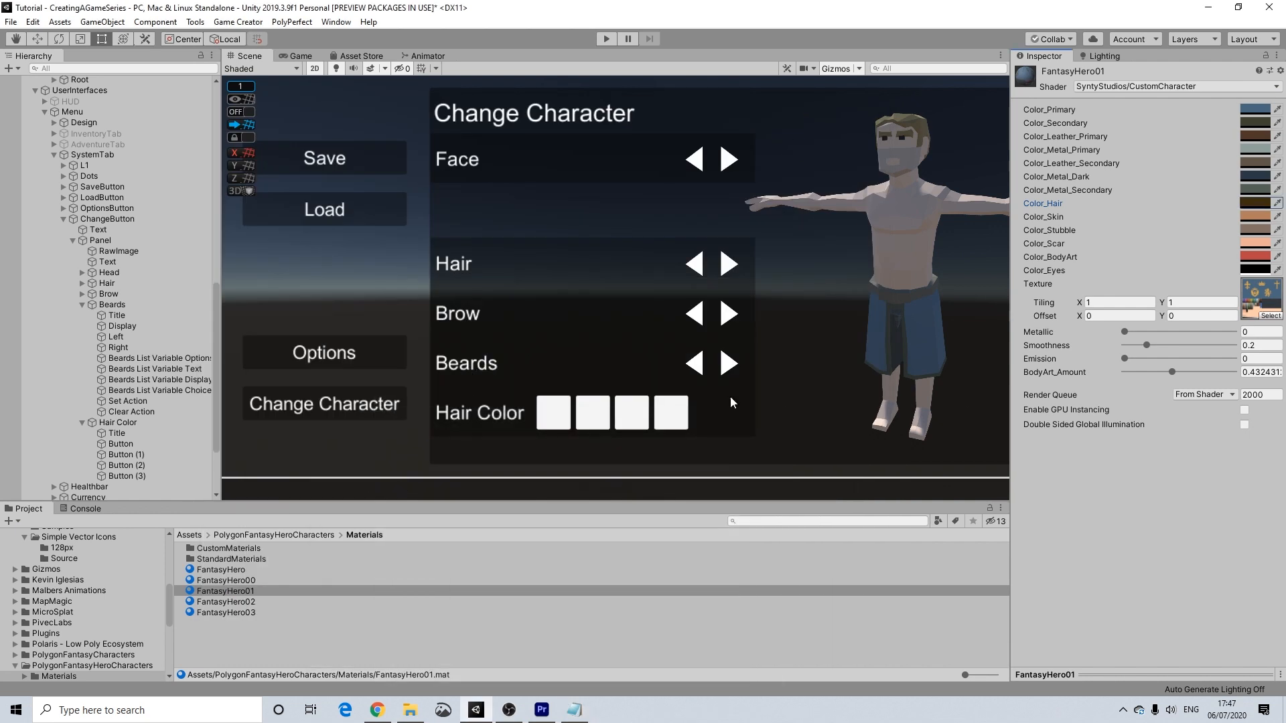
# Step: Copy the Color_Hair hex code 000000 of the FantasyHero02 material onto the third line in Notepad
pyautogui.click(243, 602)
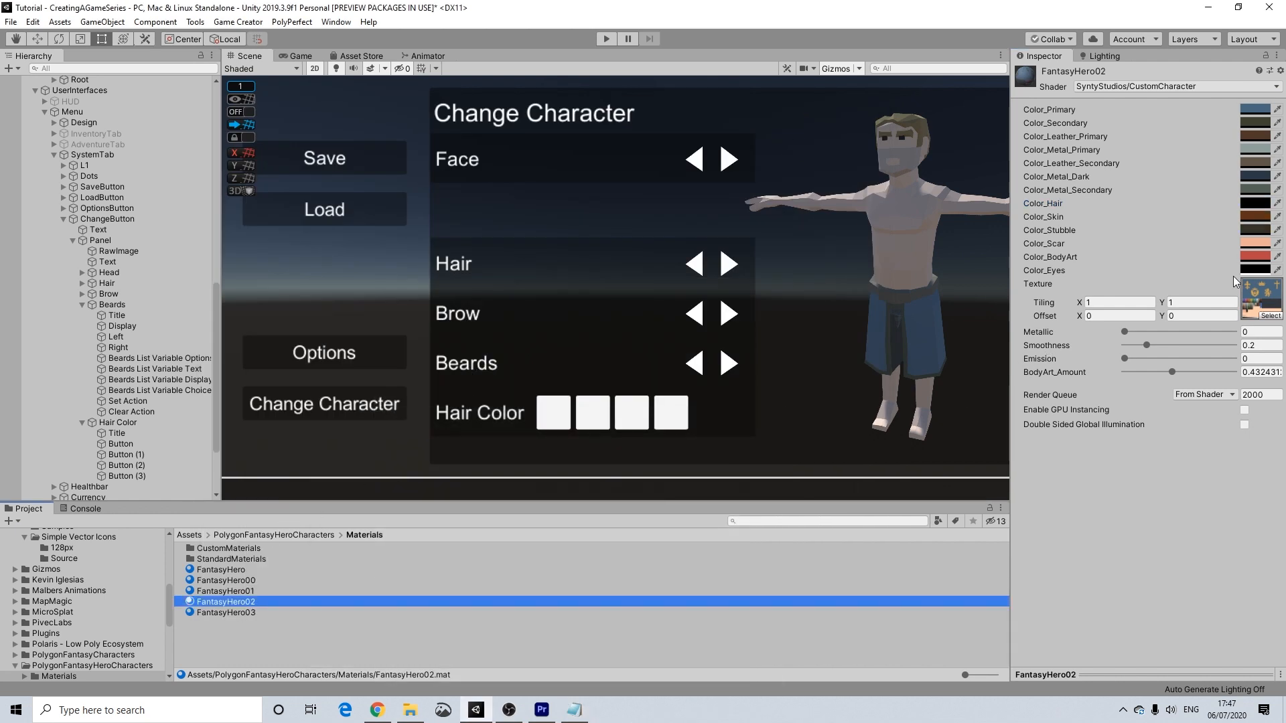
pyautogui.click(1254, 204)
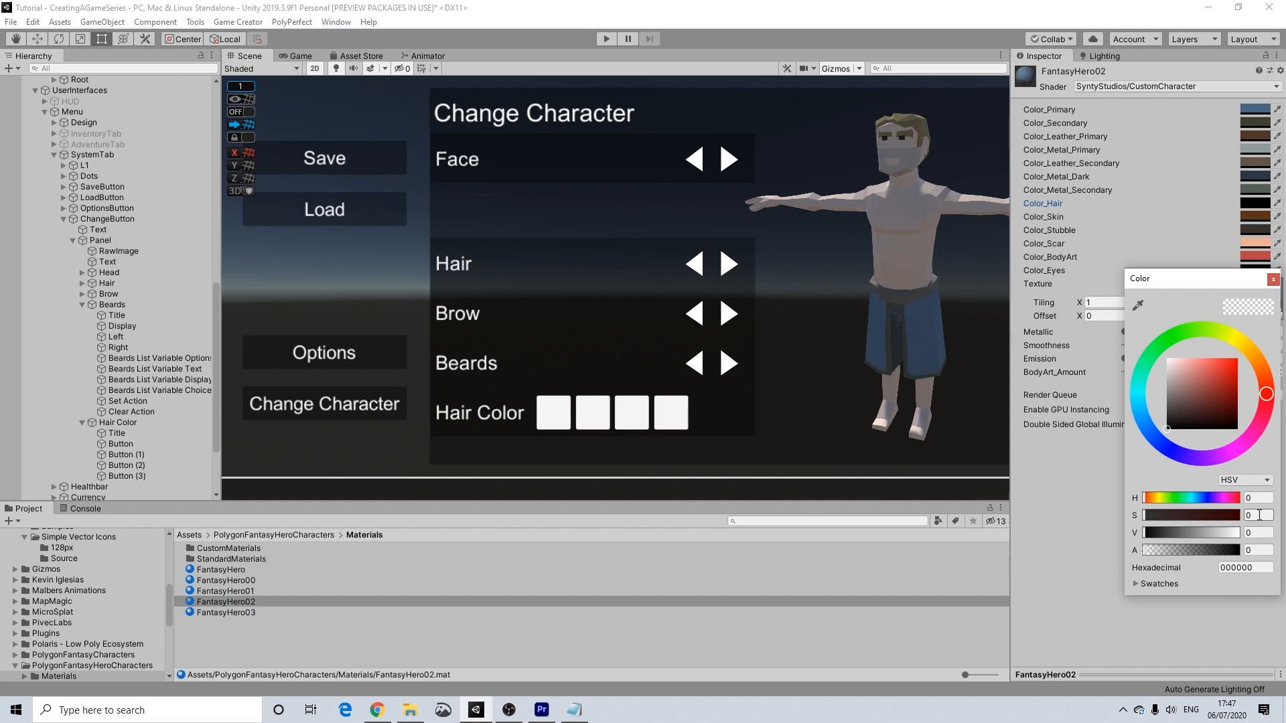
pyautogui.click(1263, 568)
pyautogui.hotkey('ctrl', 'c')
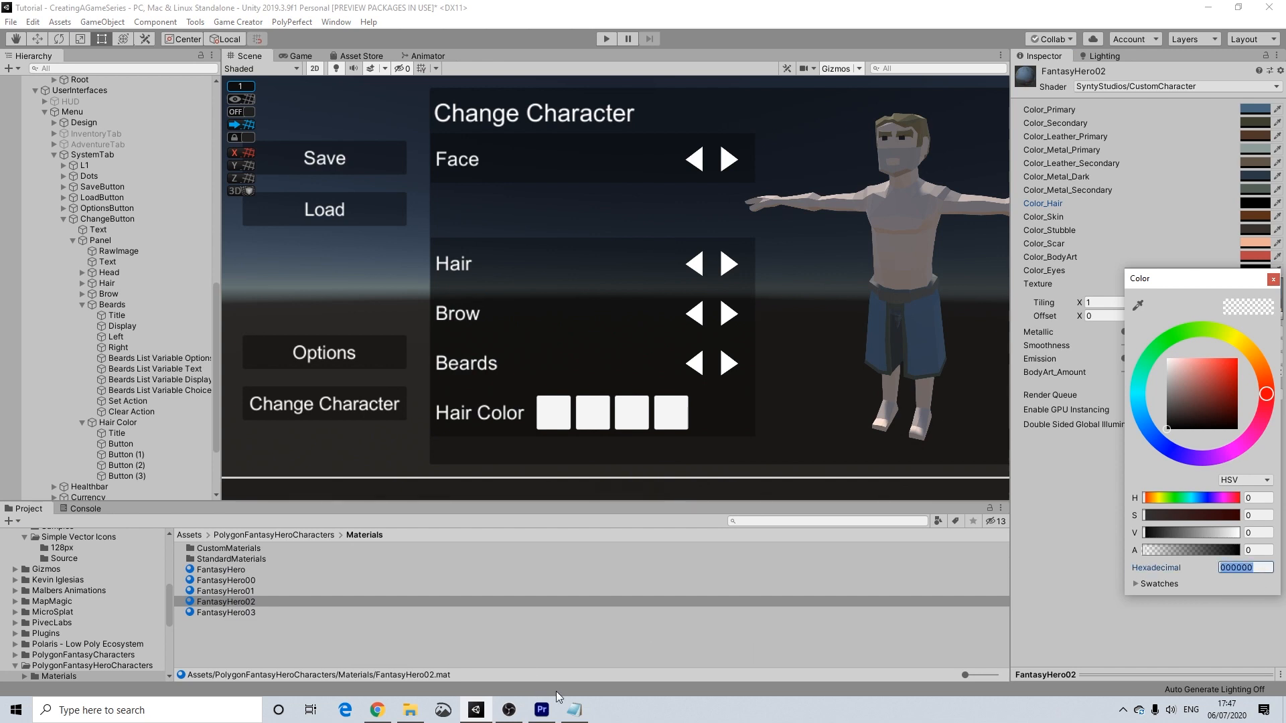
pyautogui.click(573, 710)
pyautogui.hotkey('ctrl', 'v')
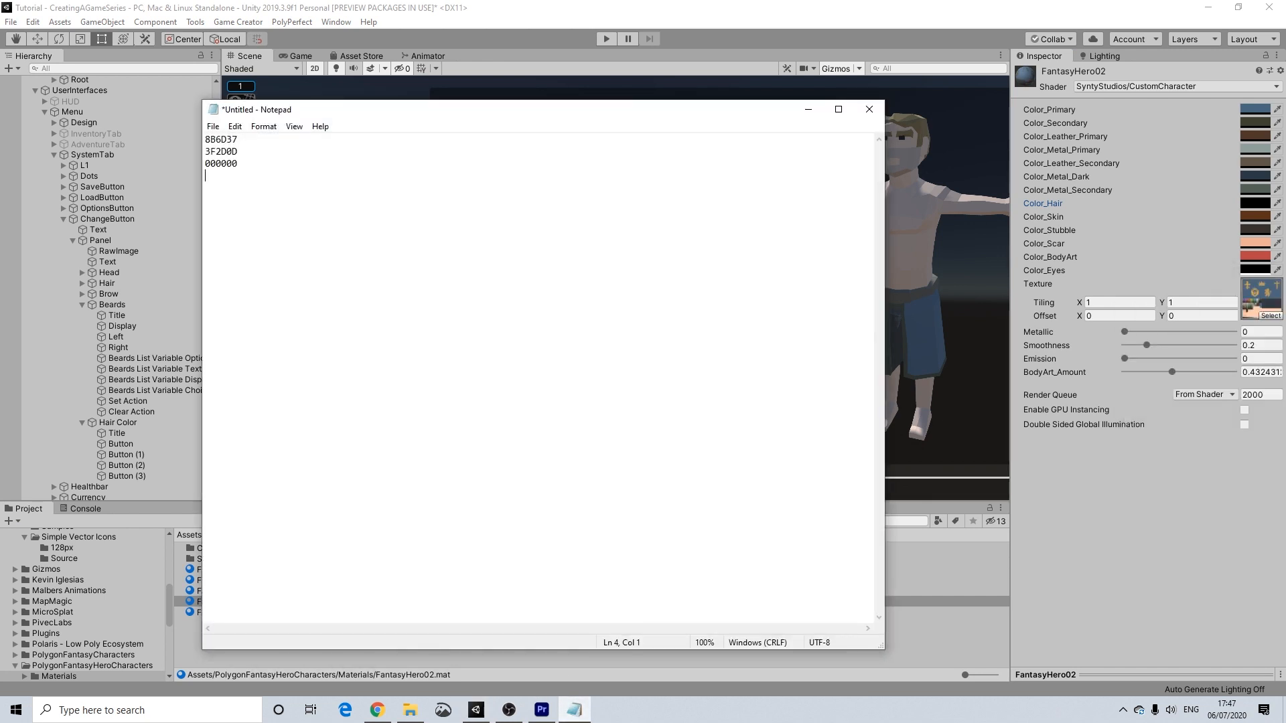
# Step: Copy the Color_Hair hex code C55712 of the FantasyHero03 material onto the fourth Notepad line, then minimize Notepad
pyautogui.click(1078, 523)
pyautogui.click(223, 614)
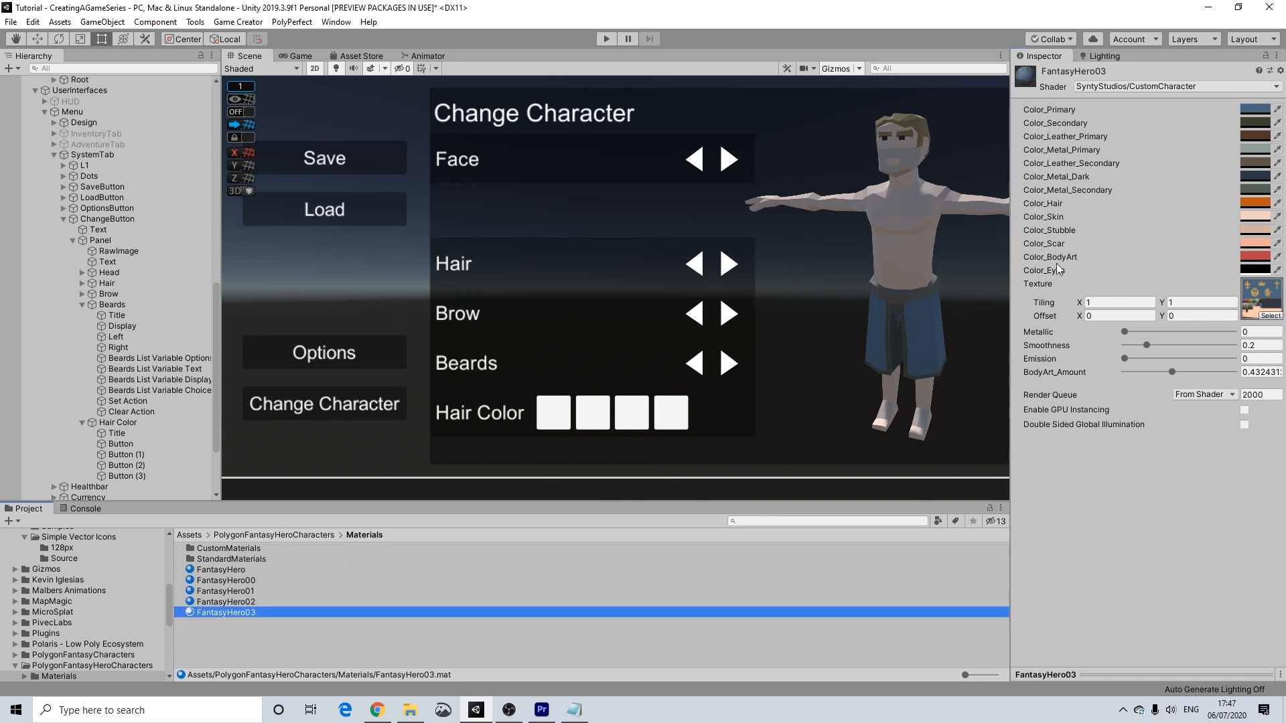
pyautogui.click(1239, 202)
pyautogui.click(1246, 568)
pyautogui.hotkey('ctrl', 'c')
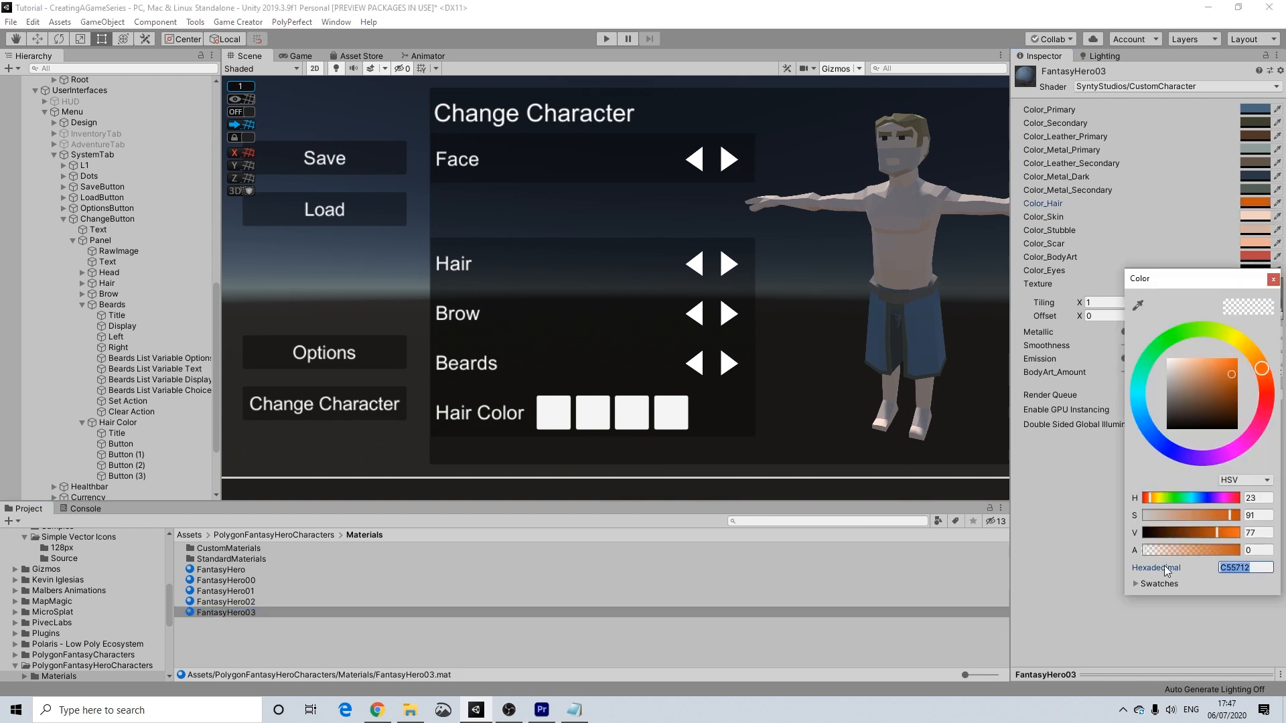
pyautogui.click(1272, 279)
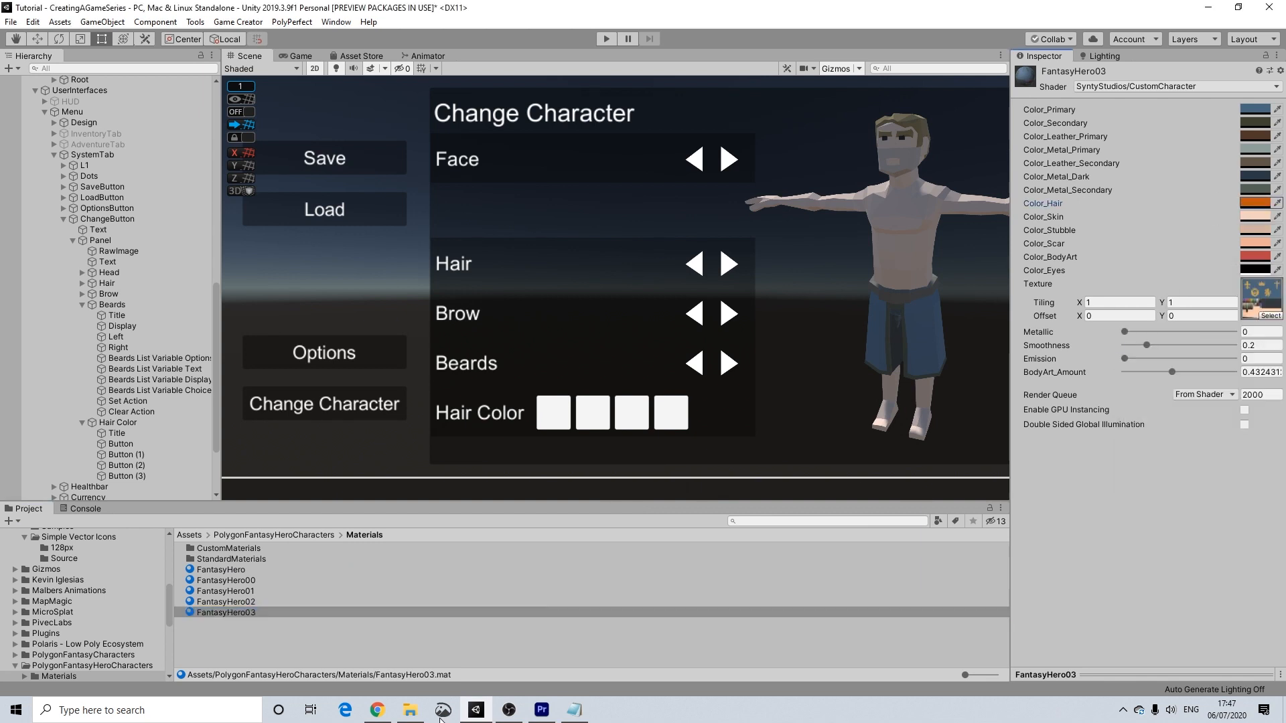
pyautogui.click(574, 709)
pyautogui.hotkey('ctrl', 'v')
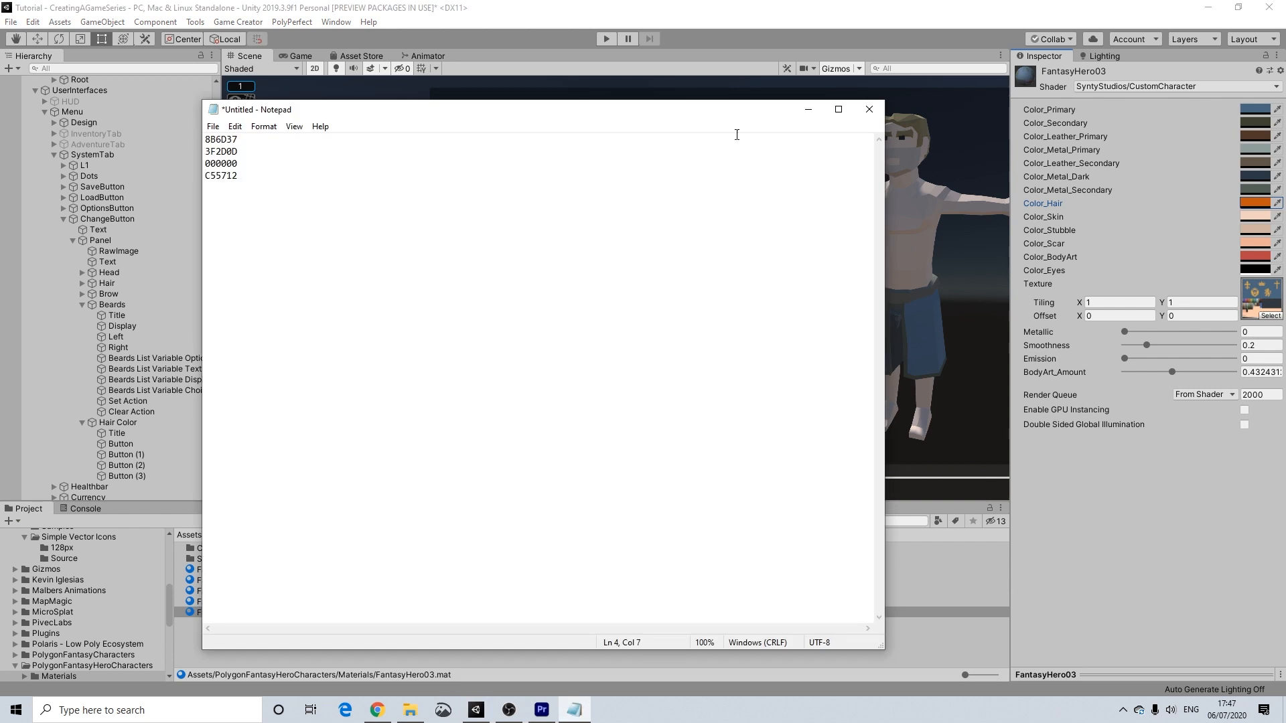
pyautogui.click(808, 109)
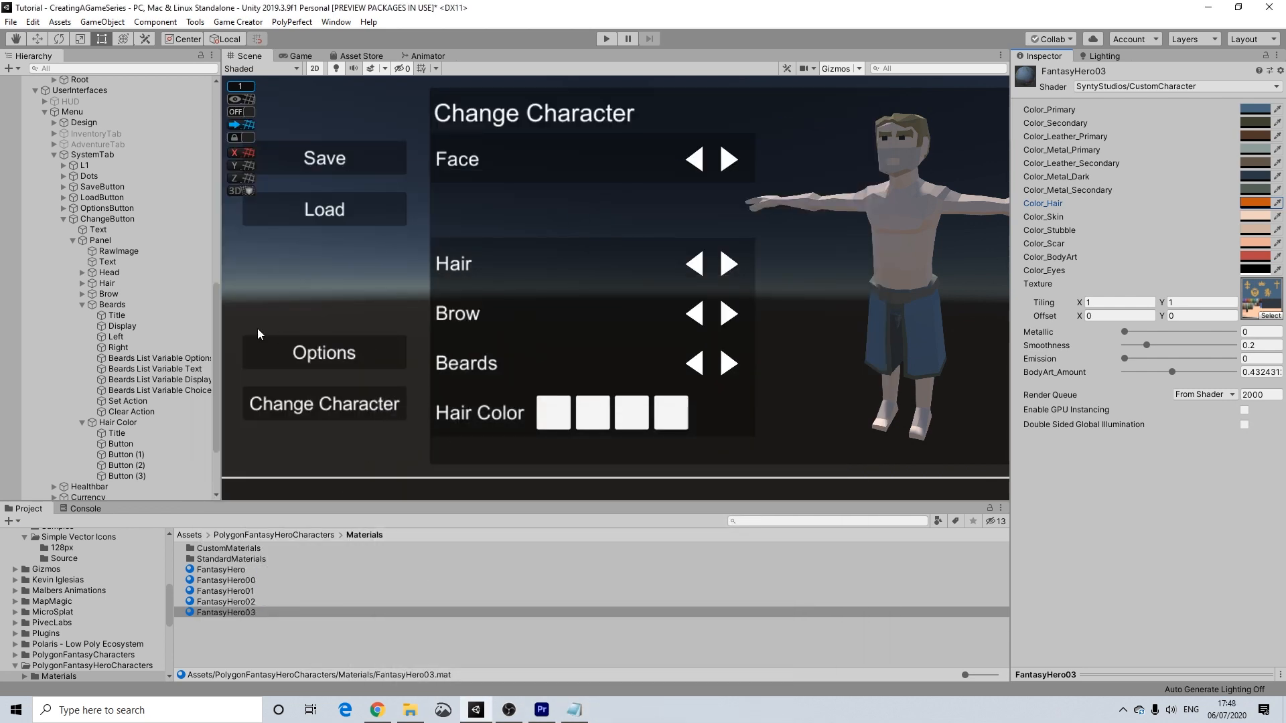
pyautogui.click(553, 419)
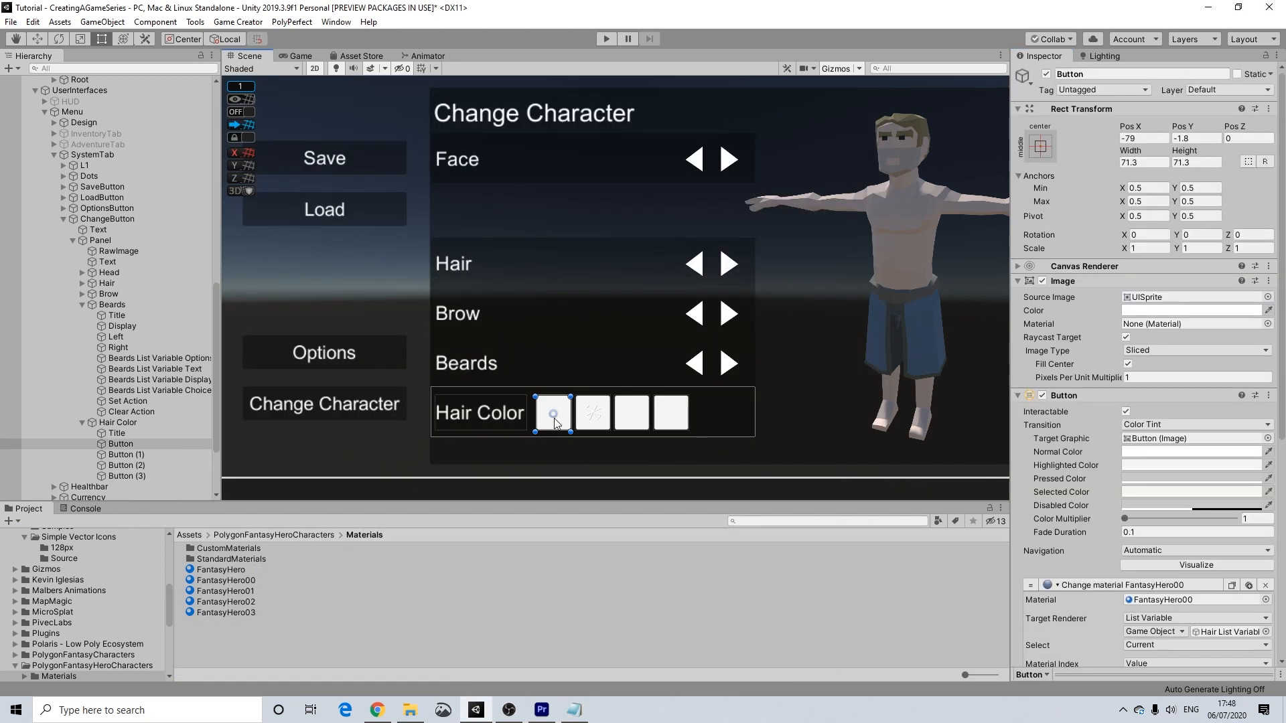
pyautogui.click(1155, 310)
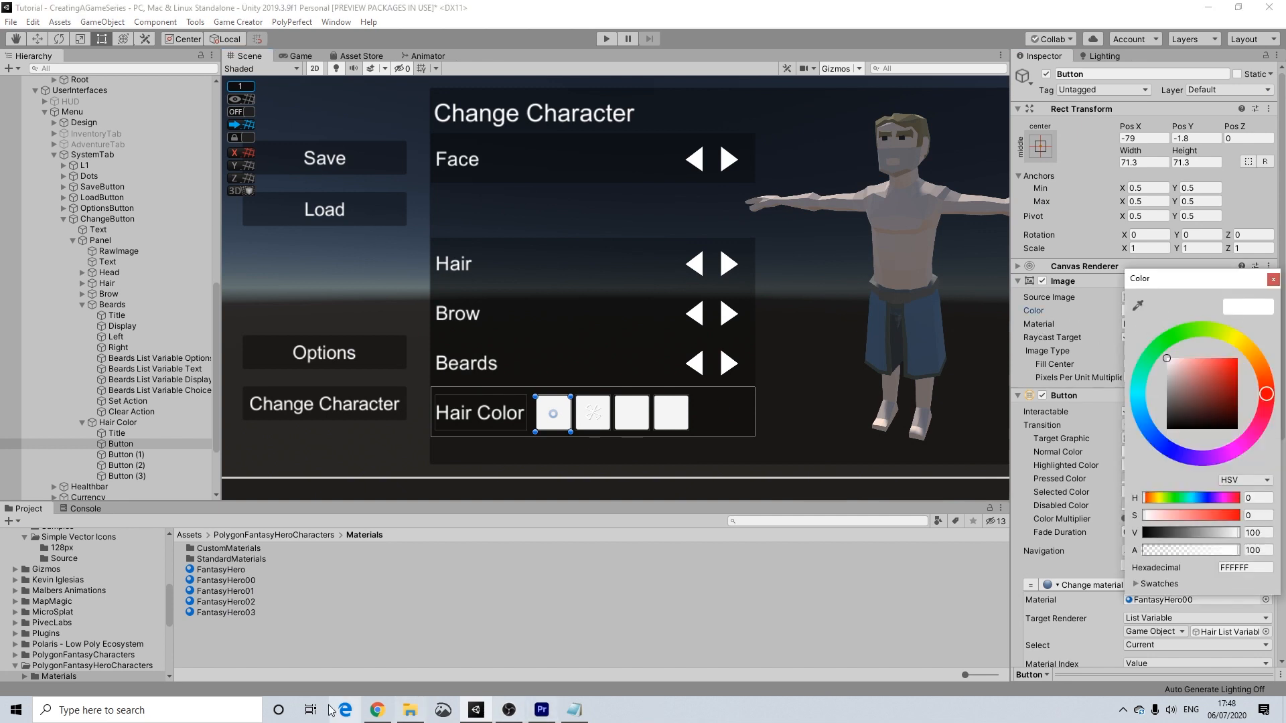
pyautogui.click(573, 710)
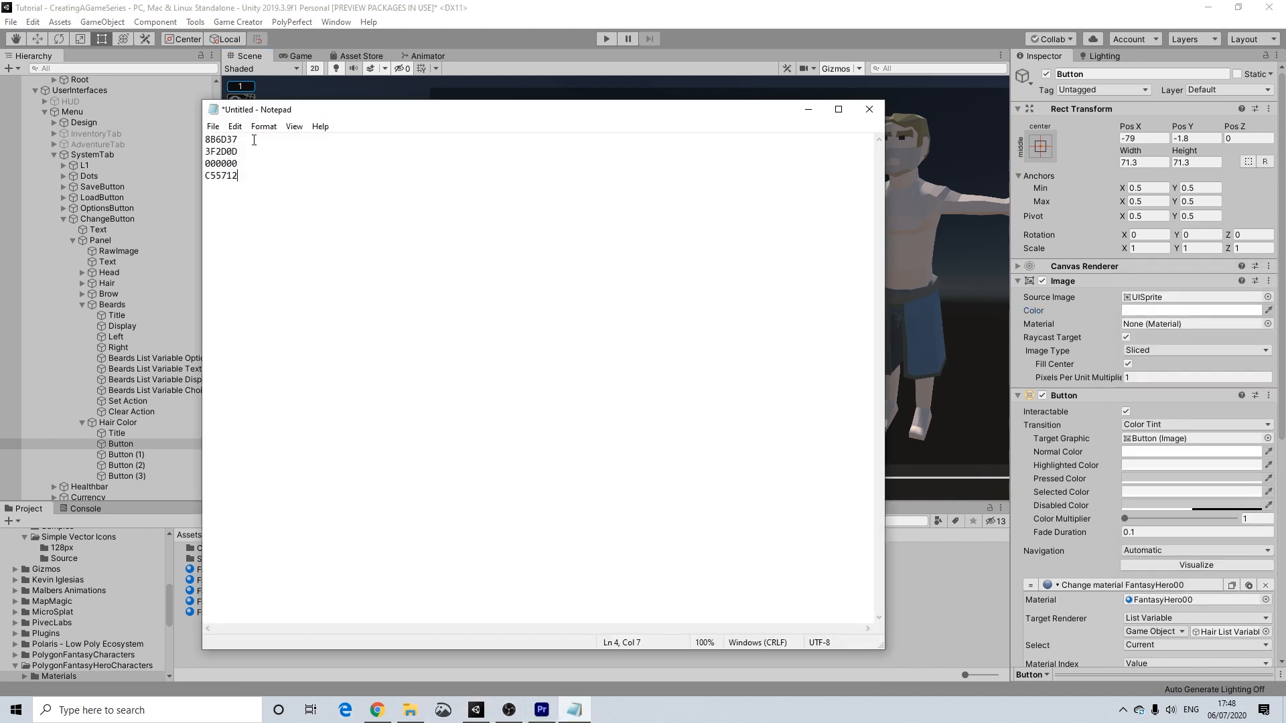
pyautogui.click(808, 109)
# Step: Set the image color of the fourth Hair Color button to the copied hex code C55712
pyautogui.click(673, 413)
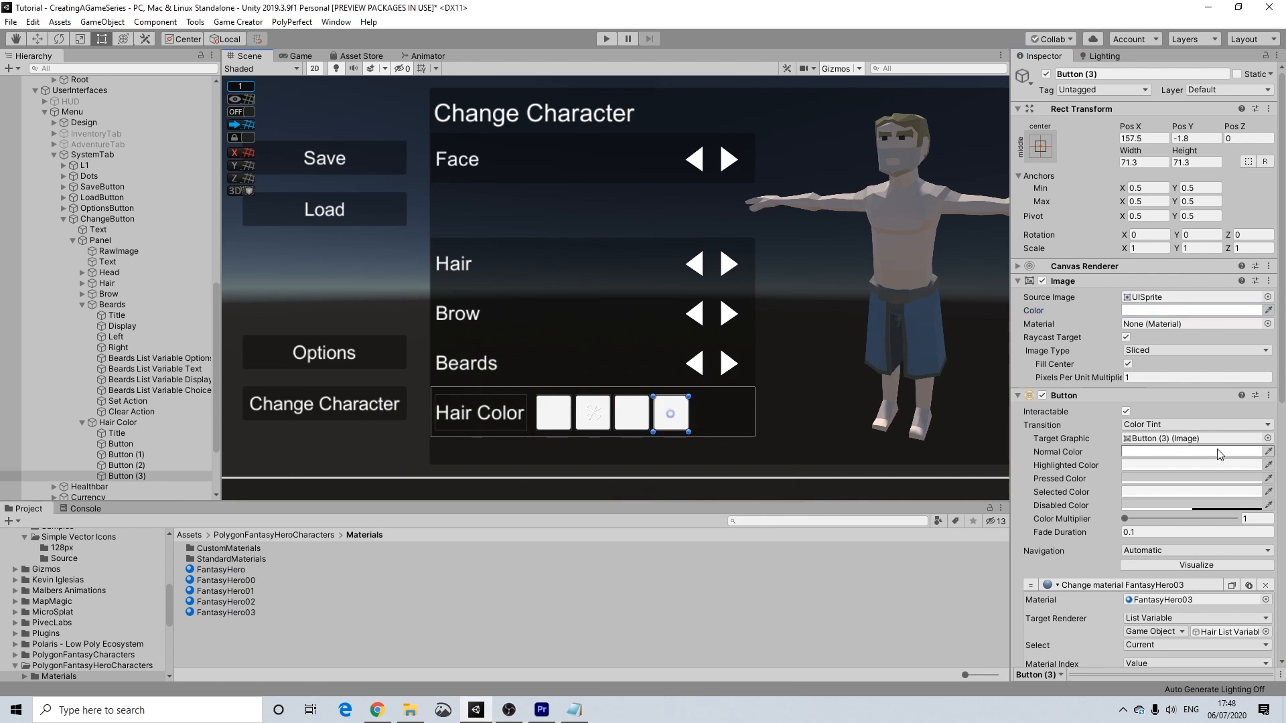
pyautogui.click(1144, 311)
pyautogui.click(1204, 568)
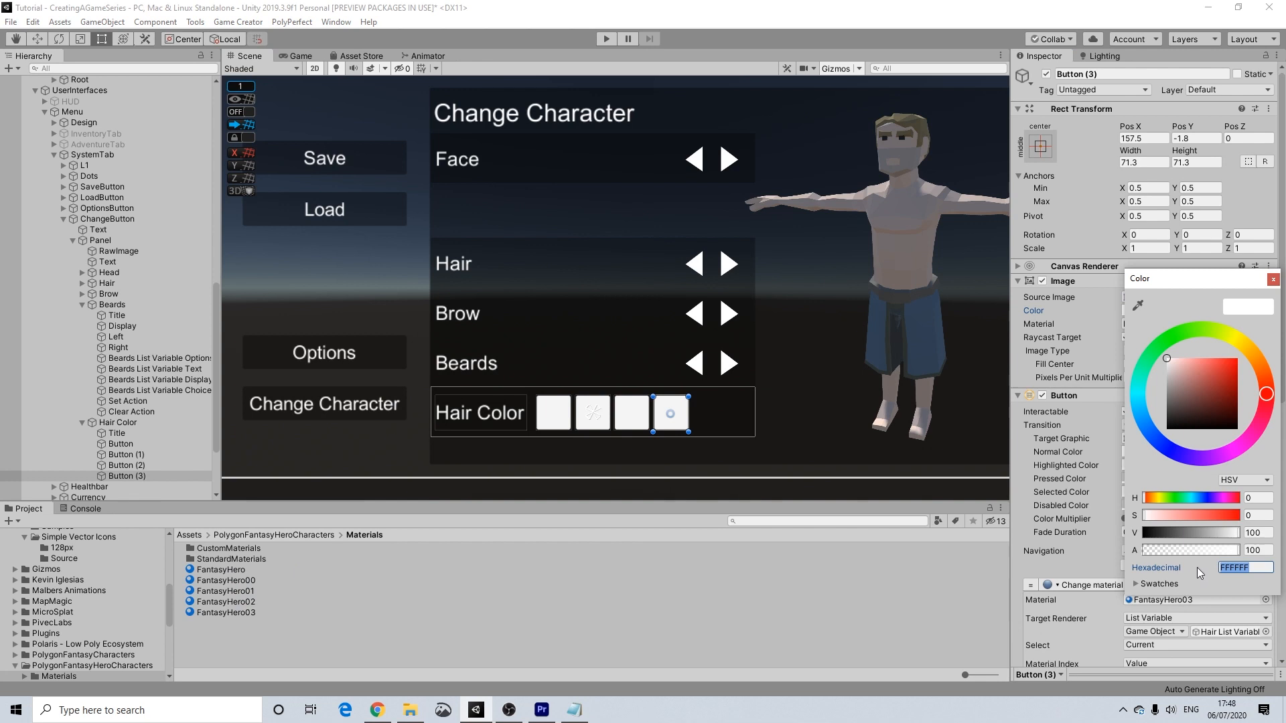
pyautogui.hotkey('ctrl', 'v')
pyautogui.click(1272, 279)
# Step: Set the image color of the third Hair Color button to black, 000000
pyautogui.click(638, 419)
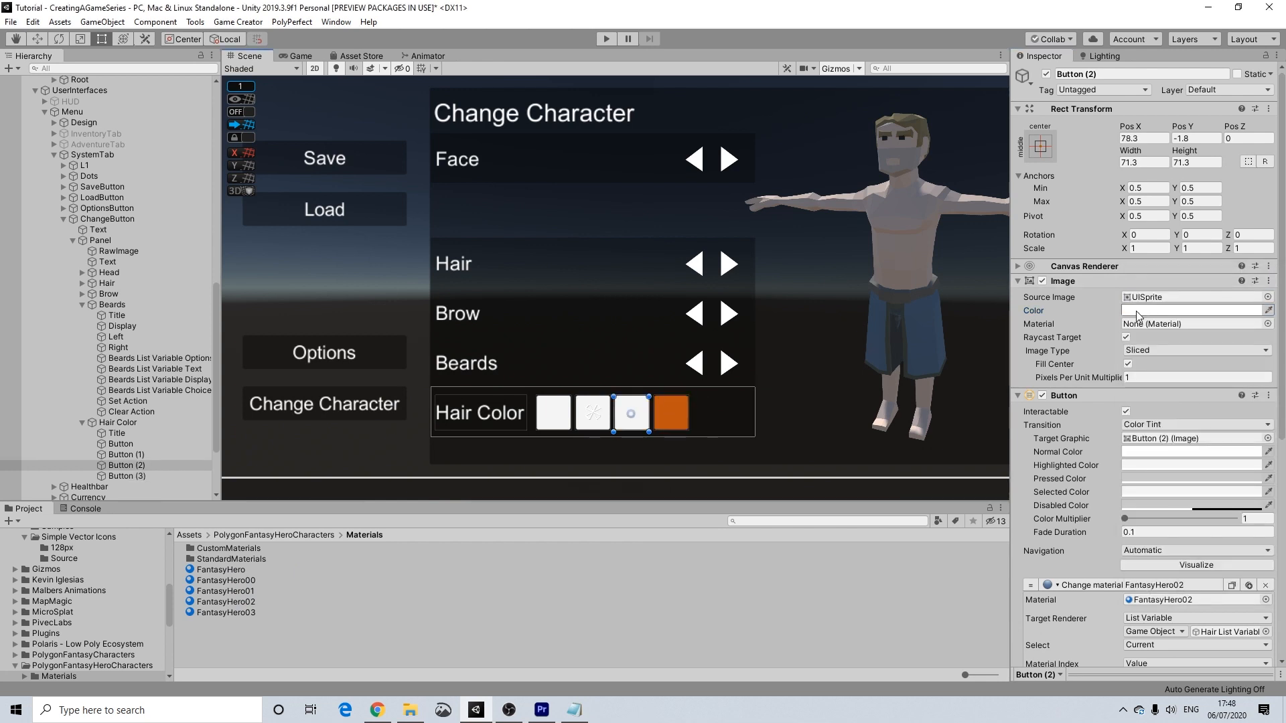
pyautogui.click(1192, 310)
pyautogui.moveTo(1189, 390); pyautogui.dragTo(1052, 491)
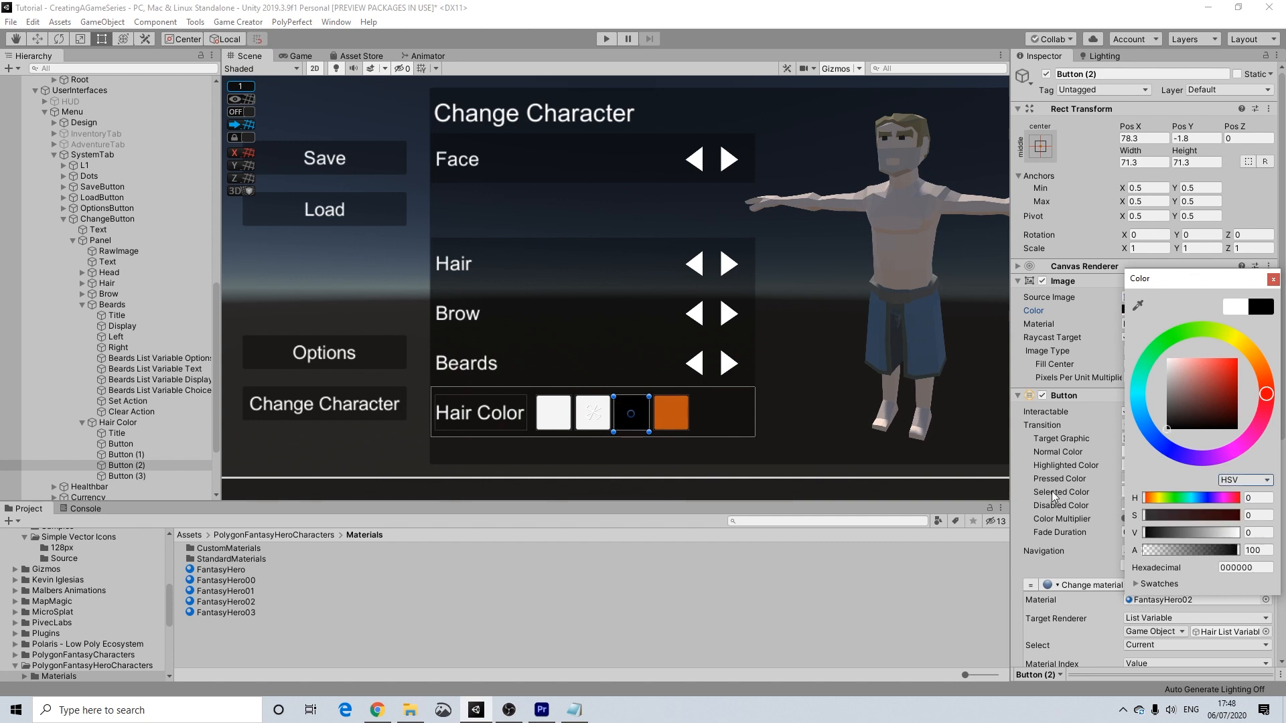
pyautogui.click(1273, 279)
# Step: Copy the hex code 3F2D0D from Notepad and apply it as the image color of the second Hair Color button
pyautogui.click(597, 430)
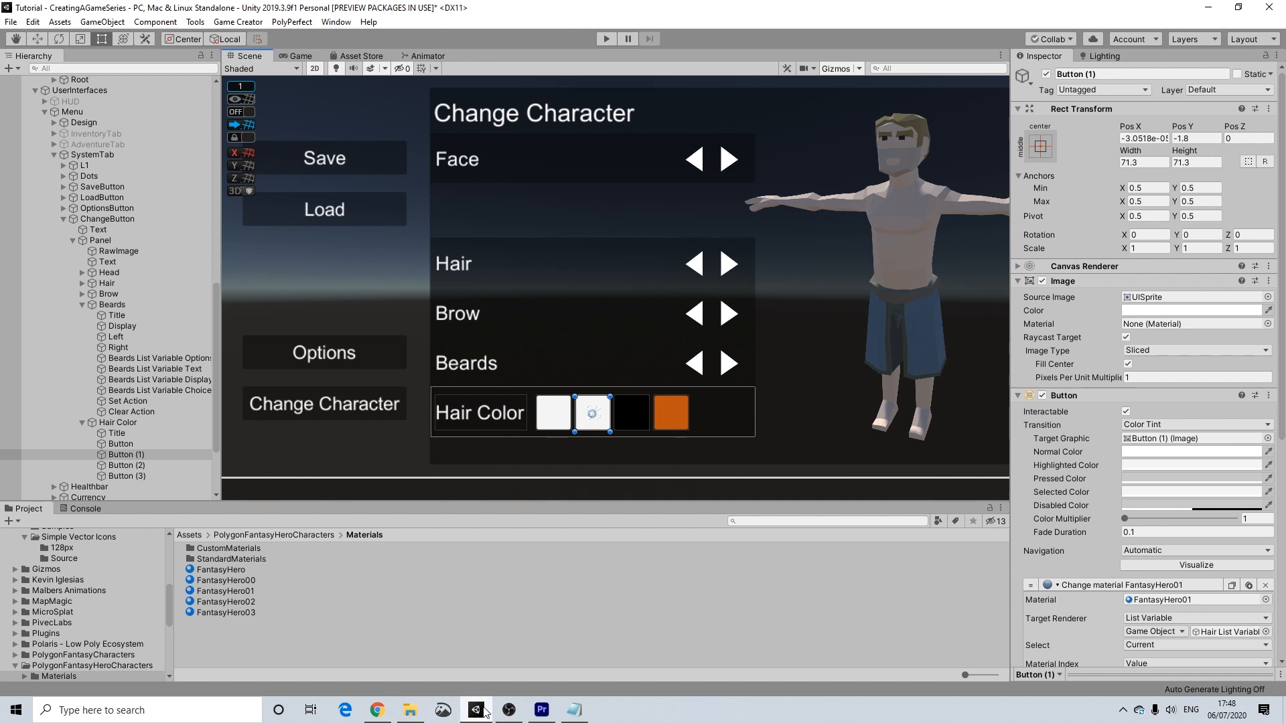
pyautogui.click(576, 713)
pyautogui.moveTo(257, 152); pyautogui.dragTo(203, 152)
pyautogui.hotkey('ctrl', 'c')
pyautogui.click(809, 109)
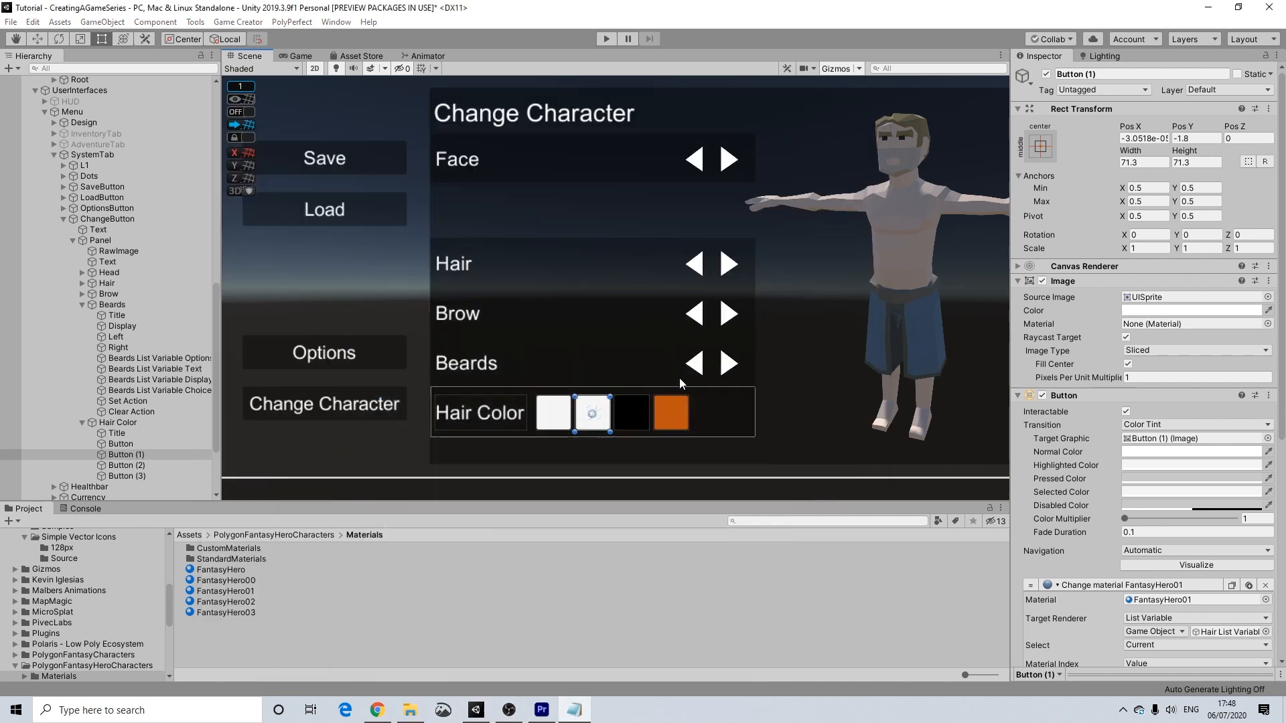
pyautogui.click(1191, 310)
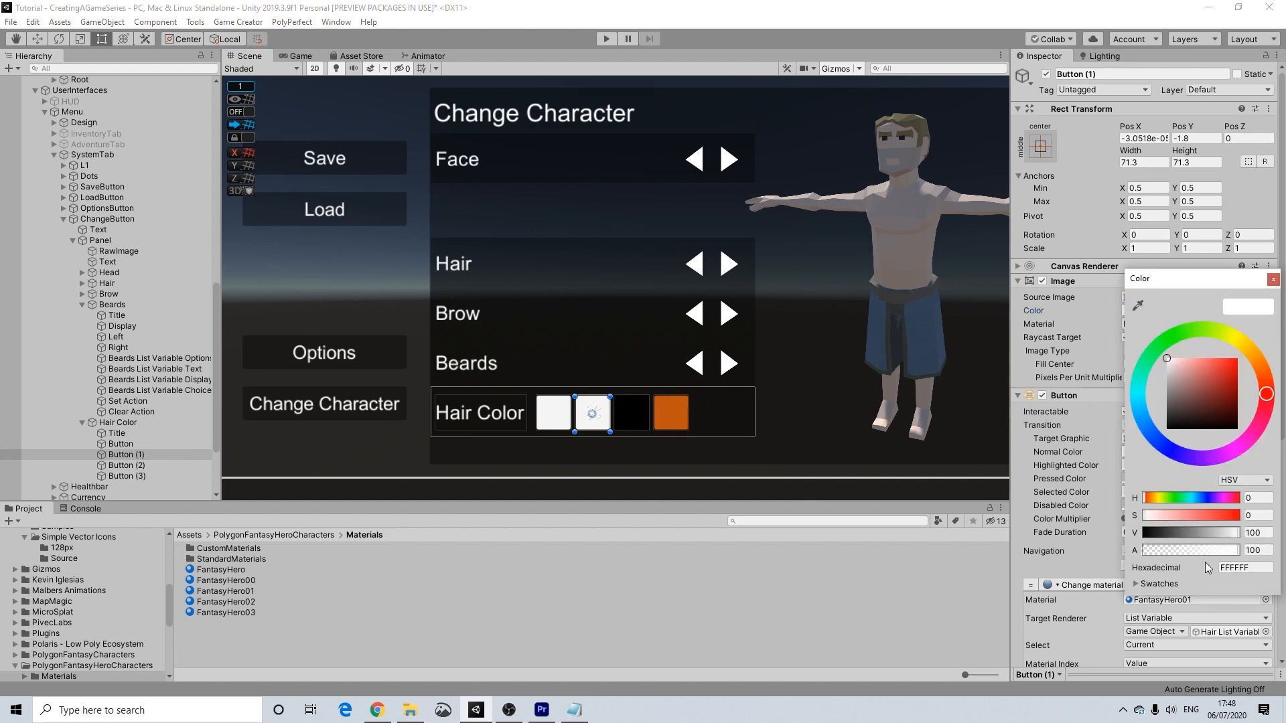
pyautogui.click(1245, 567)
pyautogui.hotkey('ctrl', 'v')
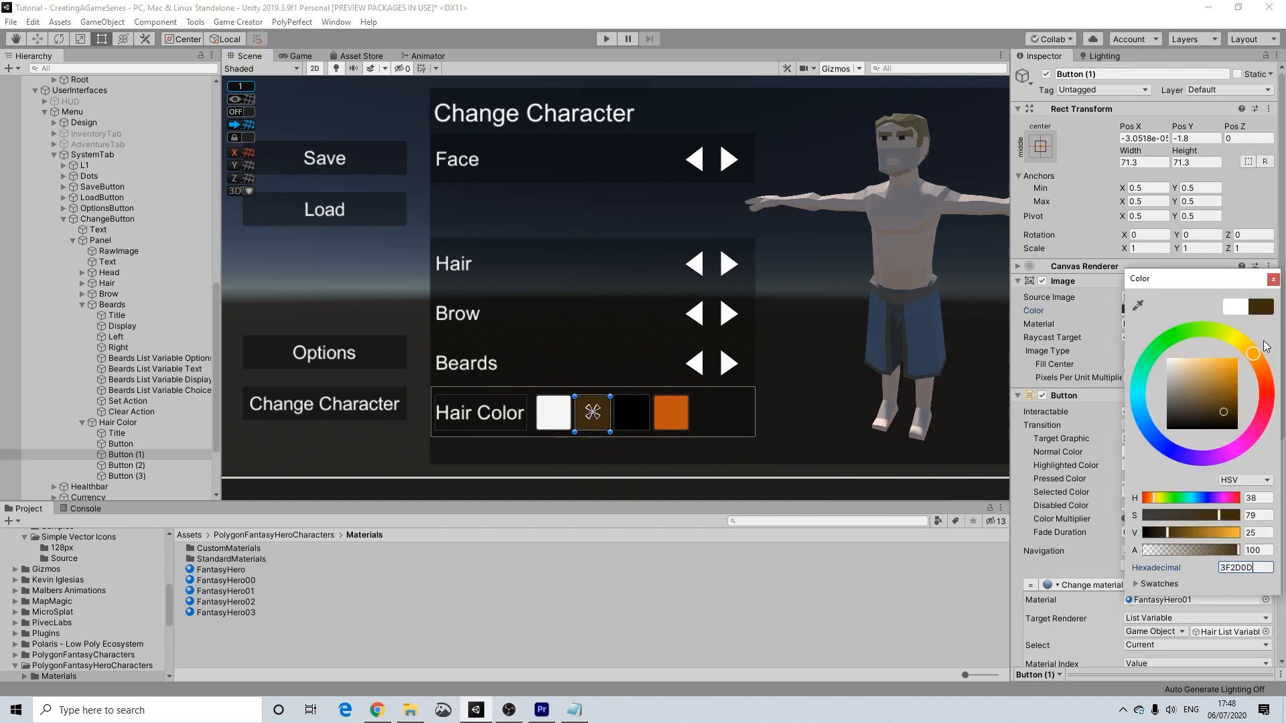
pyautogui.click(1271, 281)
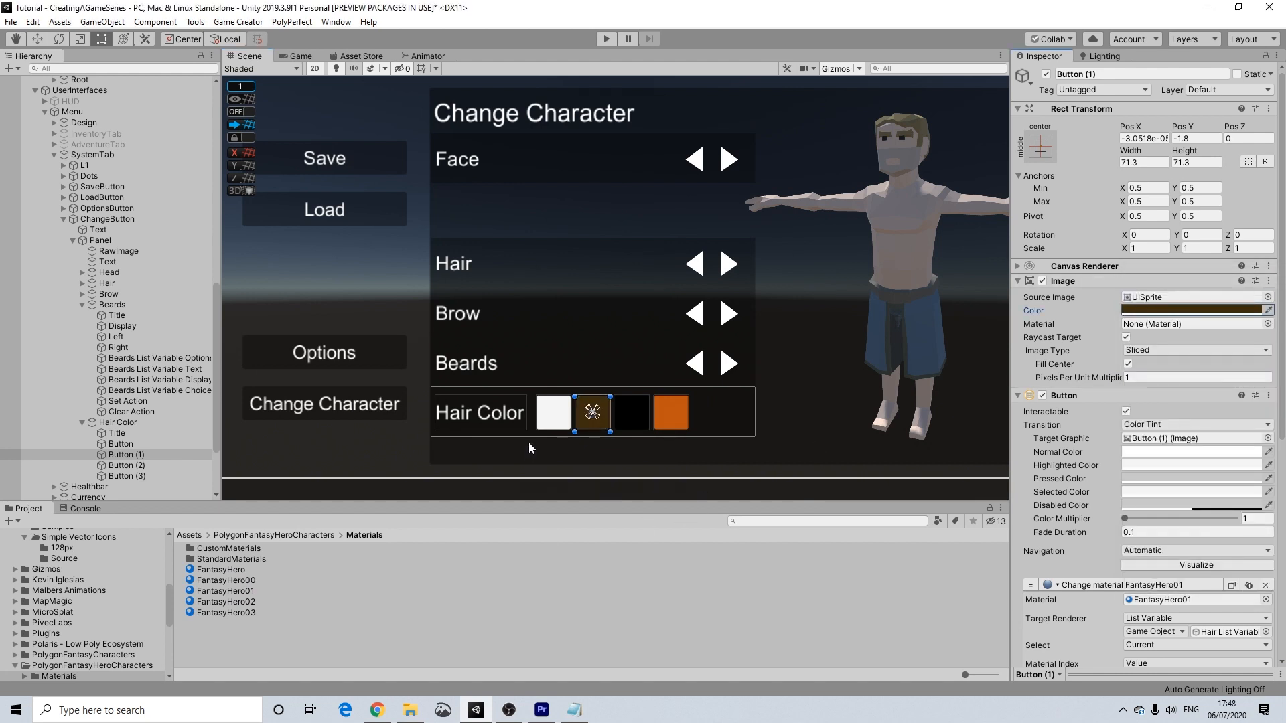
# Step: Copy the hex code 8B6D37 from Notepad and apply it as the image color of the first Hair Color button
pyautogui.click(574, 710)
pyautogui.click(251, 138)
pyautogui.hotkey('shift', 'Home')
pyautogui.hotkey('ctrl', 'c')
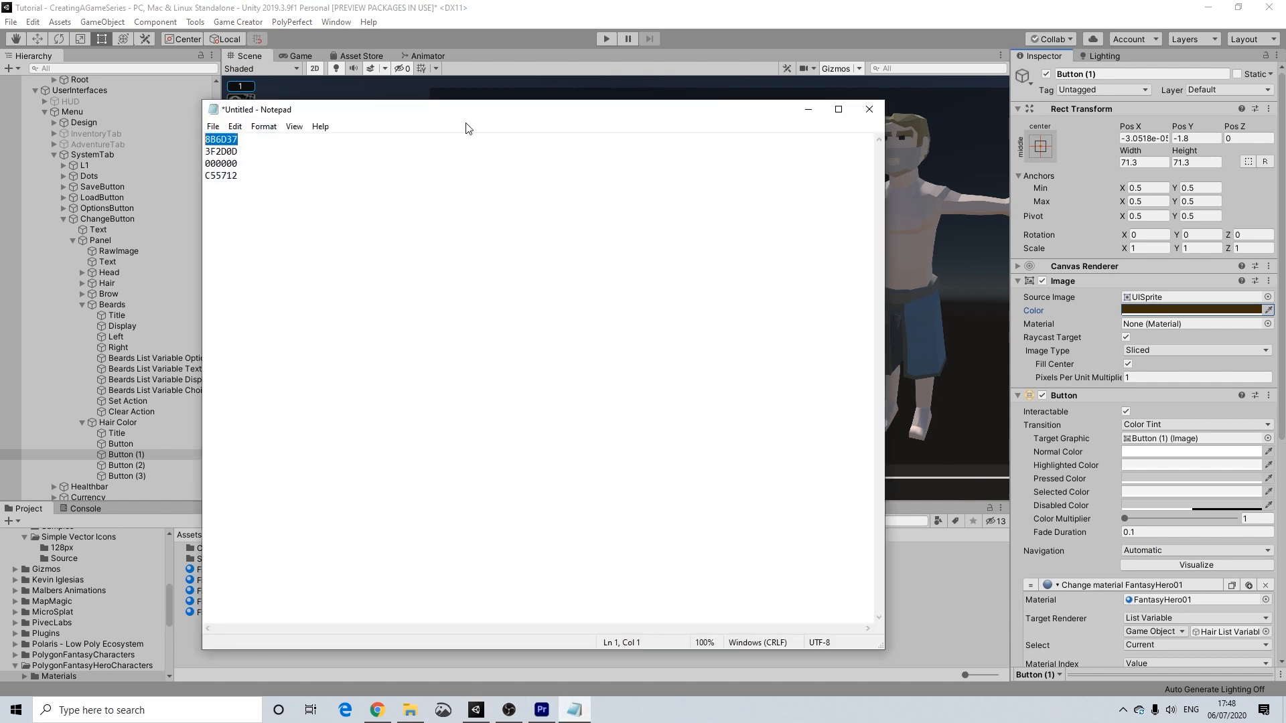
pyautogui.click(809, 109)
pyautogui.click(550, 413)
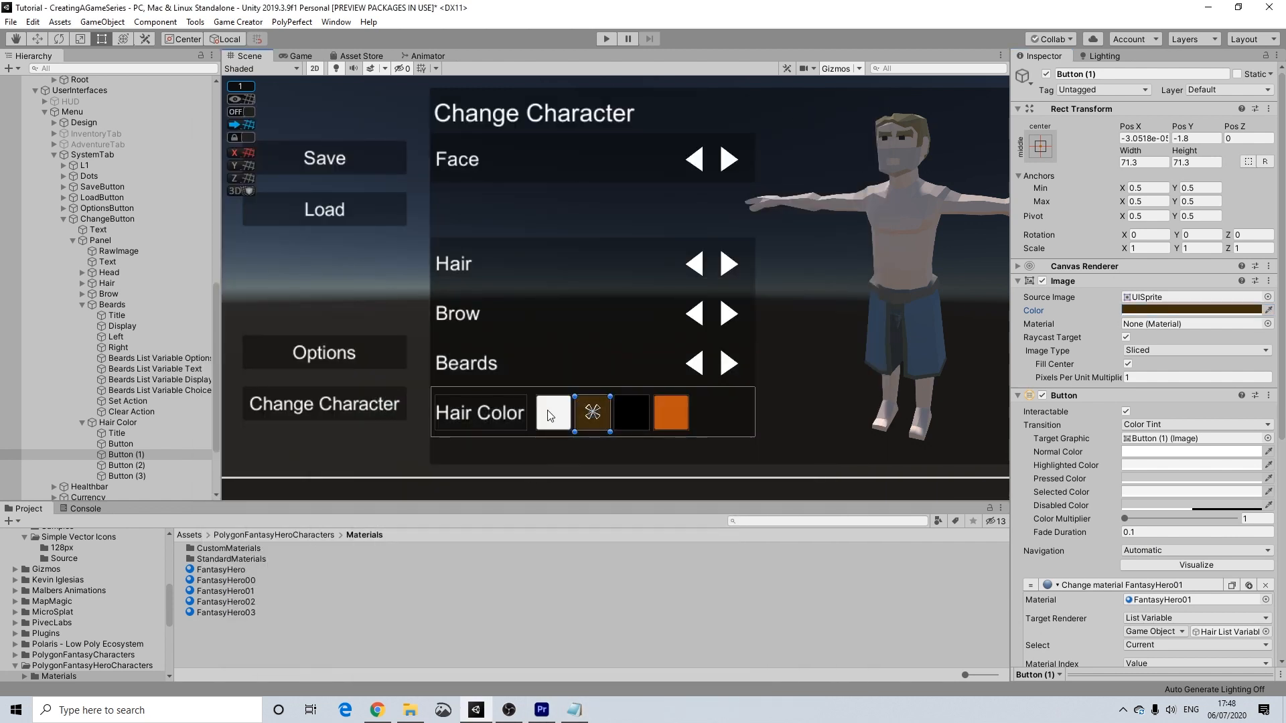
pyautogui.click(1151, 310)
pyautogui.click(1177, 569)
pyautogui.hotkey('ctrl', 'v')
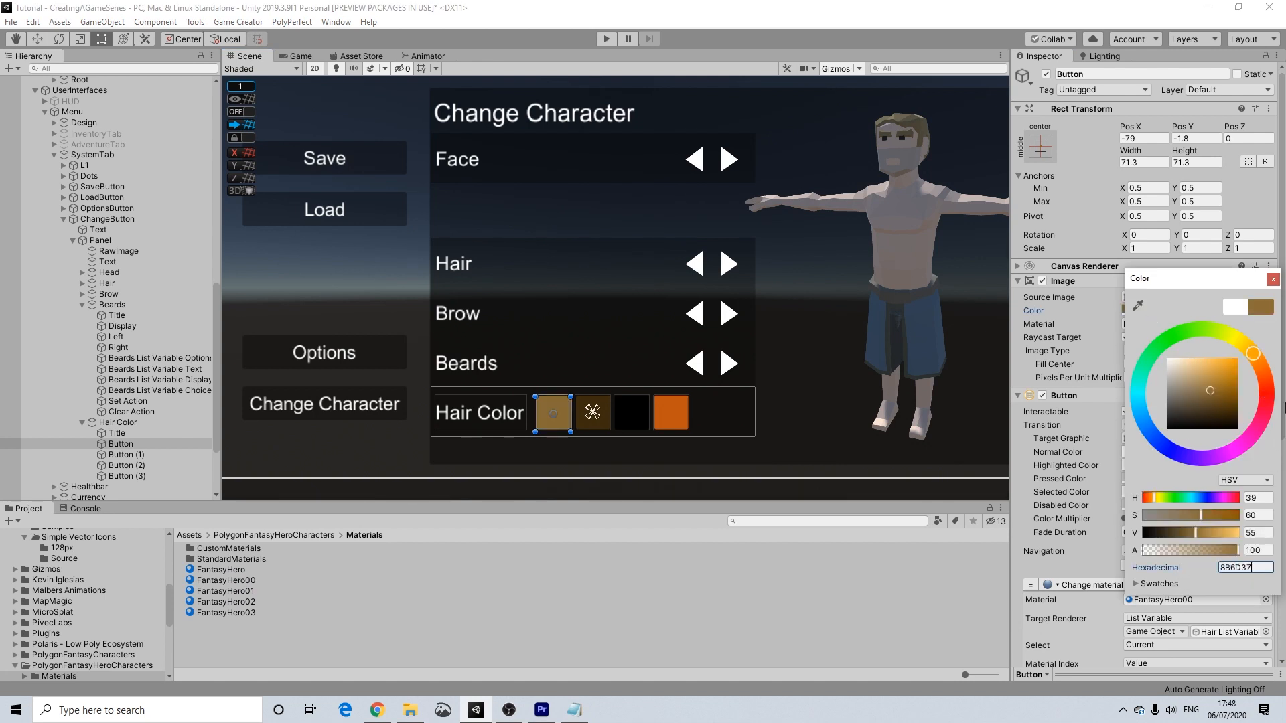
pyautogui.click(1272, 280)
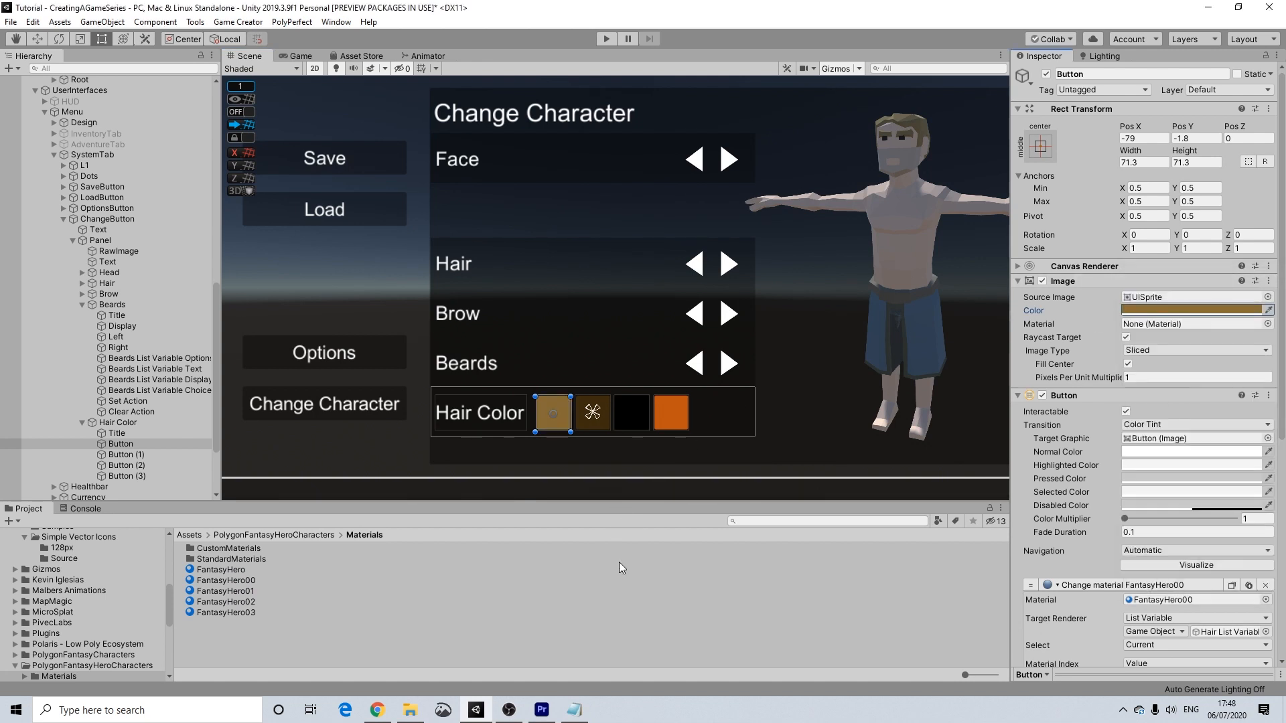
# Step: Run the game and cycle the character's hair style forward to Hair 13
pyautogui.click(459, 612)
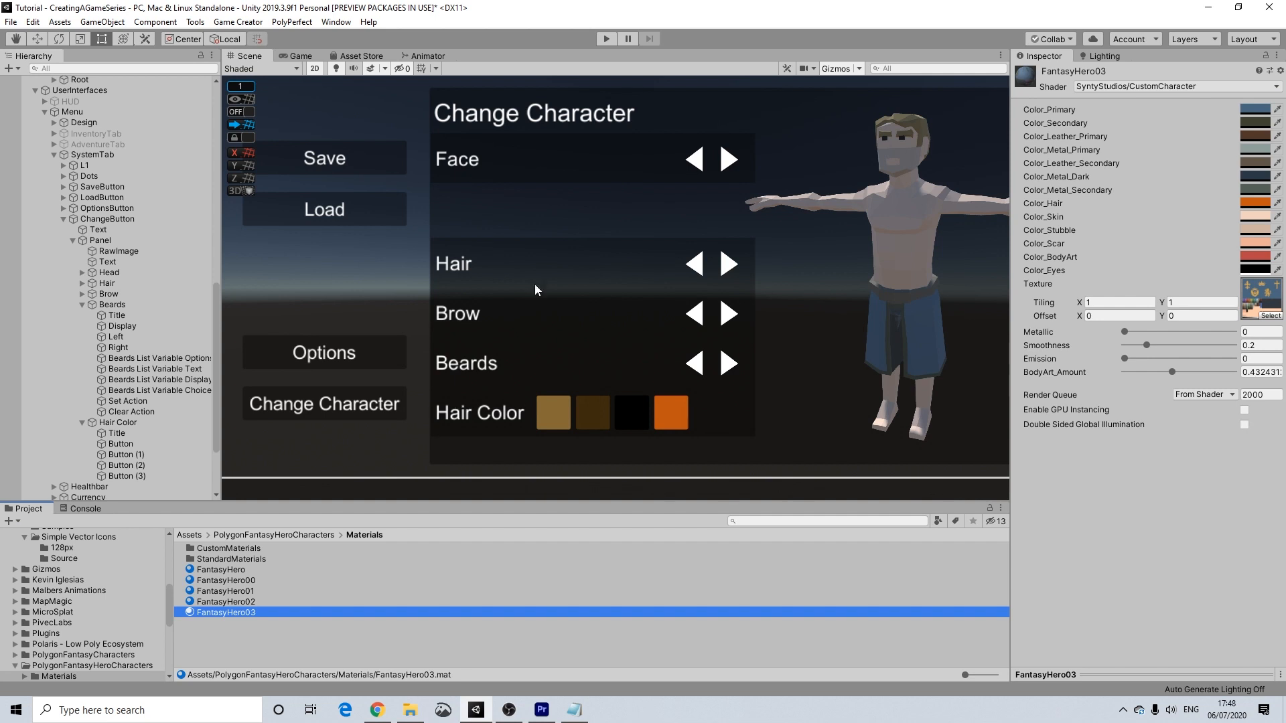
pyautogui.scroll(-2, 478, 202)
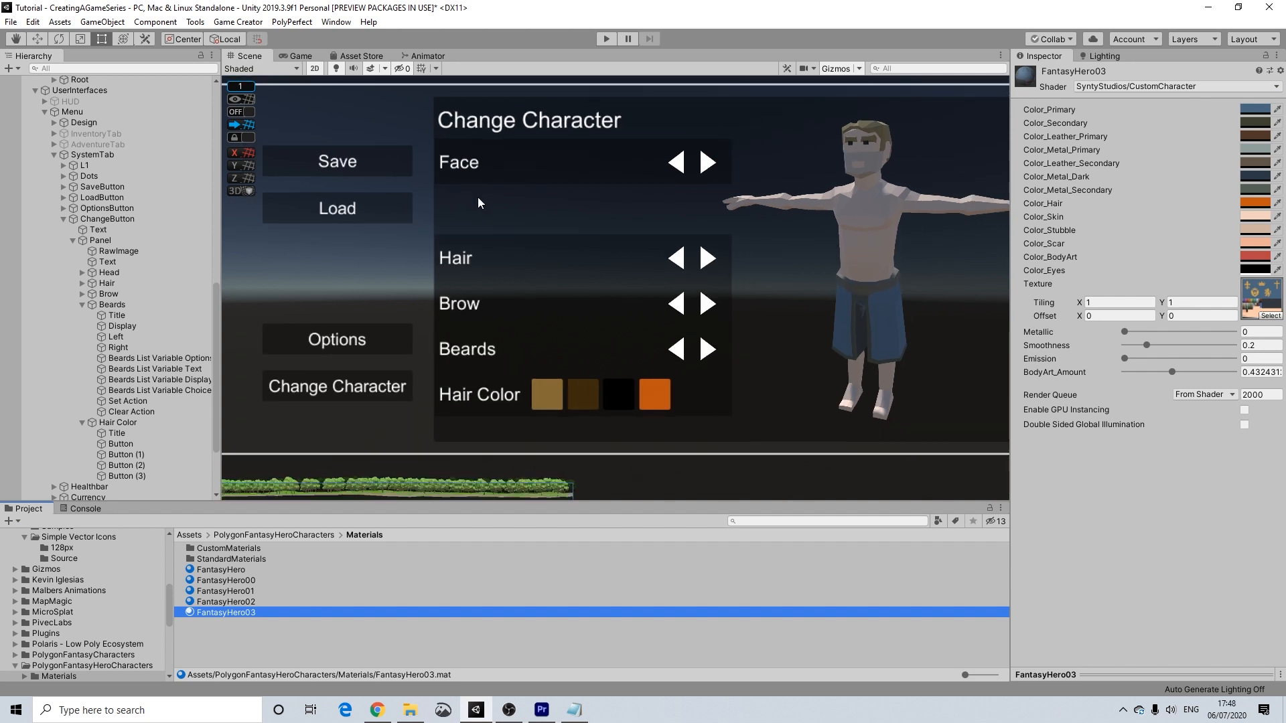
pyautogui.click(608, 38)
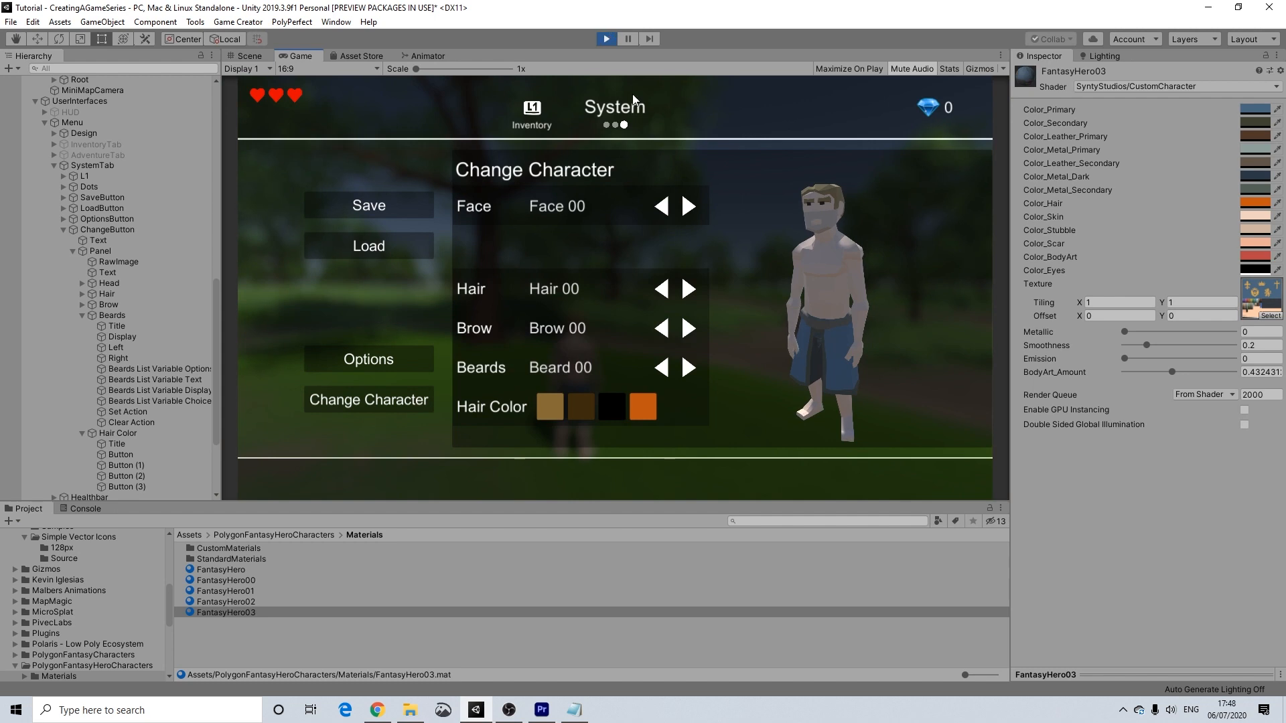
pyautogui.click(687, 289)
pyautogui.click(687, 289)
pyautogui.click(687, 289)
pyautogui.click(687, 289)
pyautogui.click(687, 289)
pyautogui.click(687, 289)
pyautogui.click(687, 290)
pyautogui.click(687, 289)
pyautogui.click(687, 289)
pyautogui.click(687, 289)
pyautogui.click(687, 289)
pyautogui.click(687, 289)
pyautogui.click(687, 289)
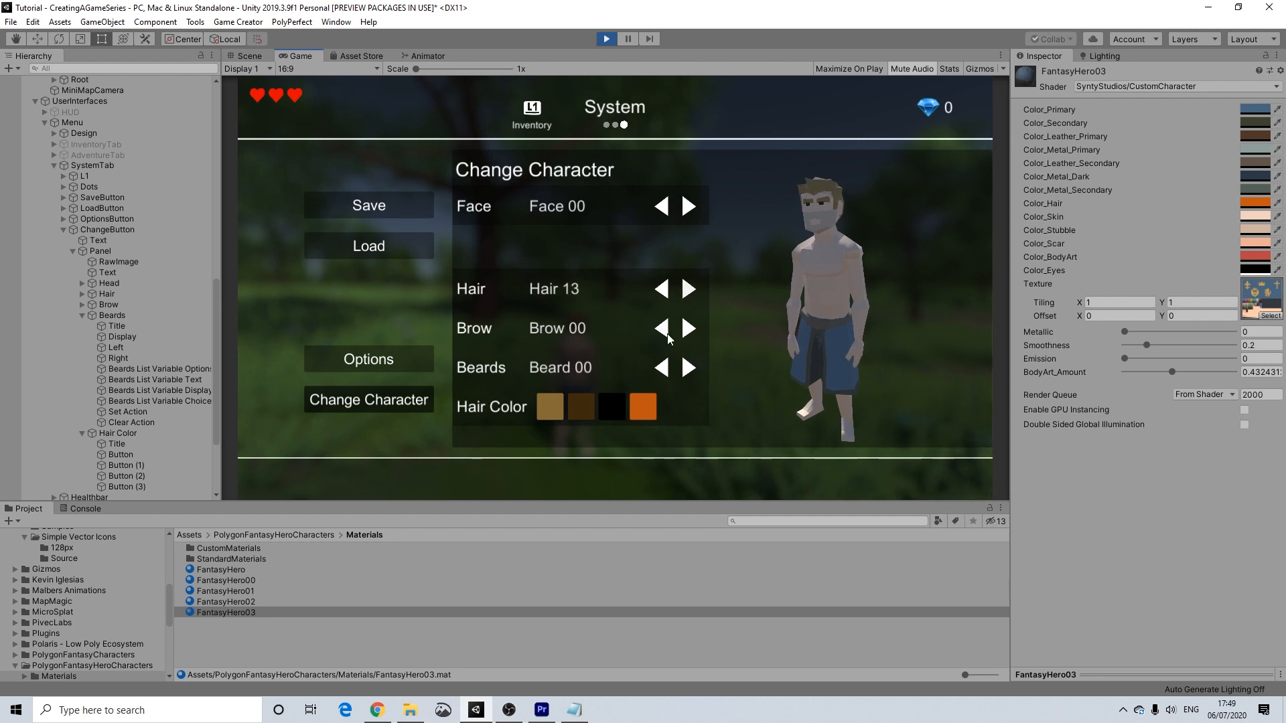
# Step: Cycle the character's brow to Brow 05 and the beard to Beard 02 in the running game
pyautogui.click(687, 328)
pyautogui.click(687, 328)
pyautogui.click(687, 328)
pyautogui.click(685, 328)
pyautogui.click(685, 328)
pyautogui.click(687, 367)
pyautogui.click(687, 367)
pyautogui.click(687, 368)
pyautogui.click(662, 368)
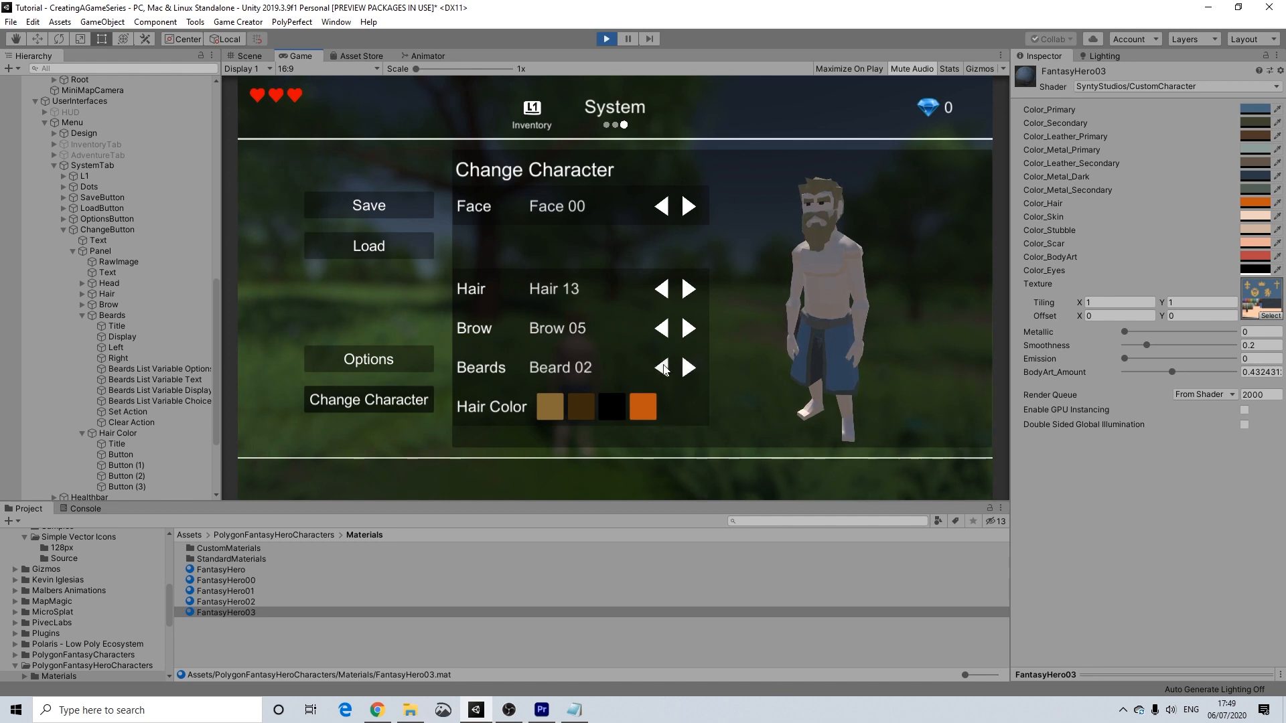
# Step: Test all four Hair Color buttons on the character, finishing with the dark brown one
pyautogui.click(578, 408)
pyautogui.click(608, 407)
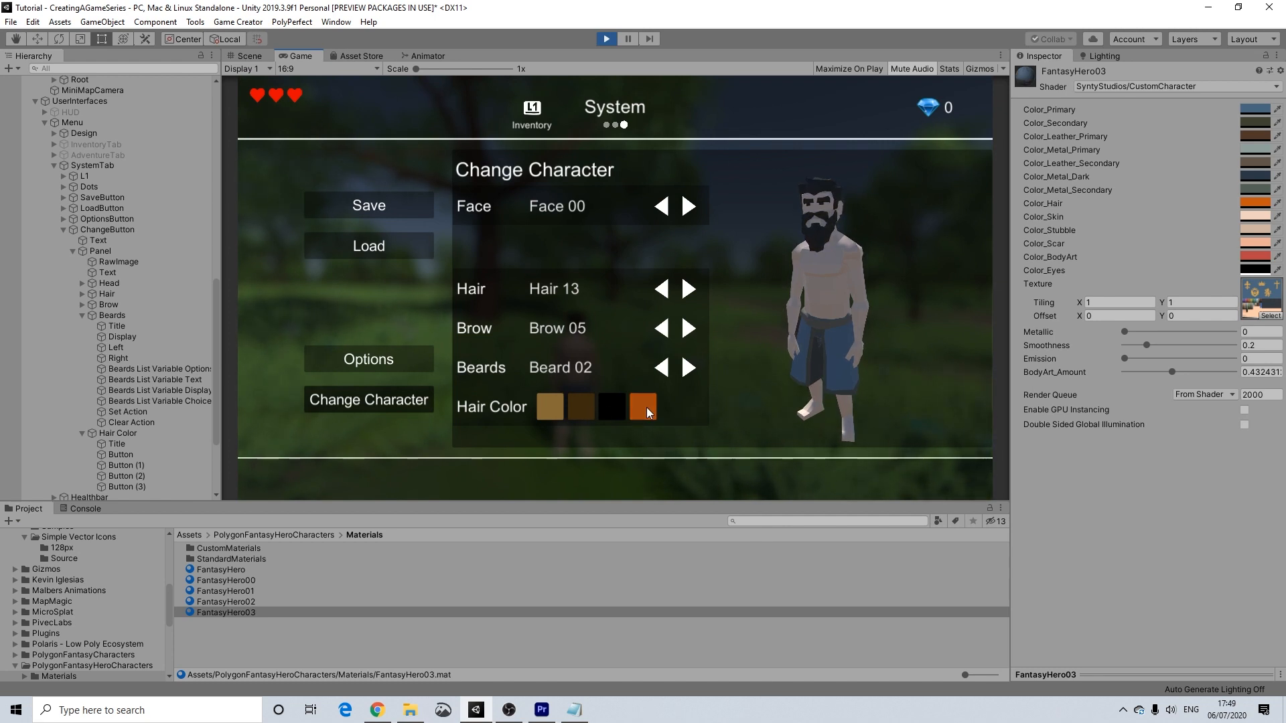
pyautogui.click(646, 407)
pyautogui.click(613, 406)
pyautogui.click(577, 404)
pyautogui.click(552, 404)
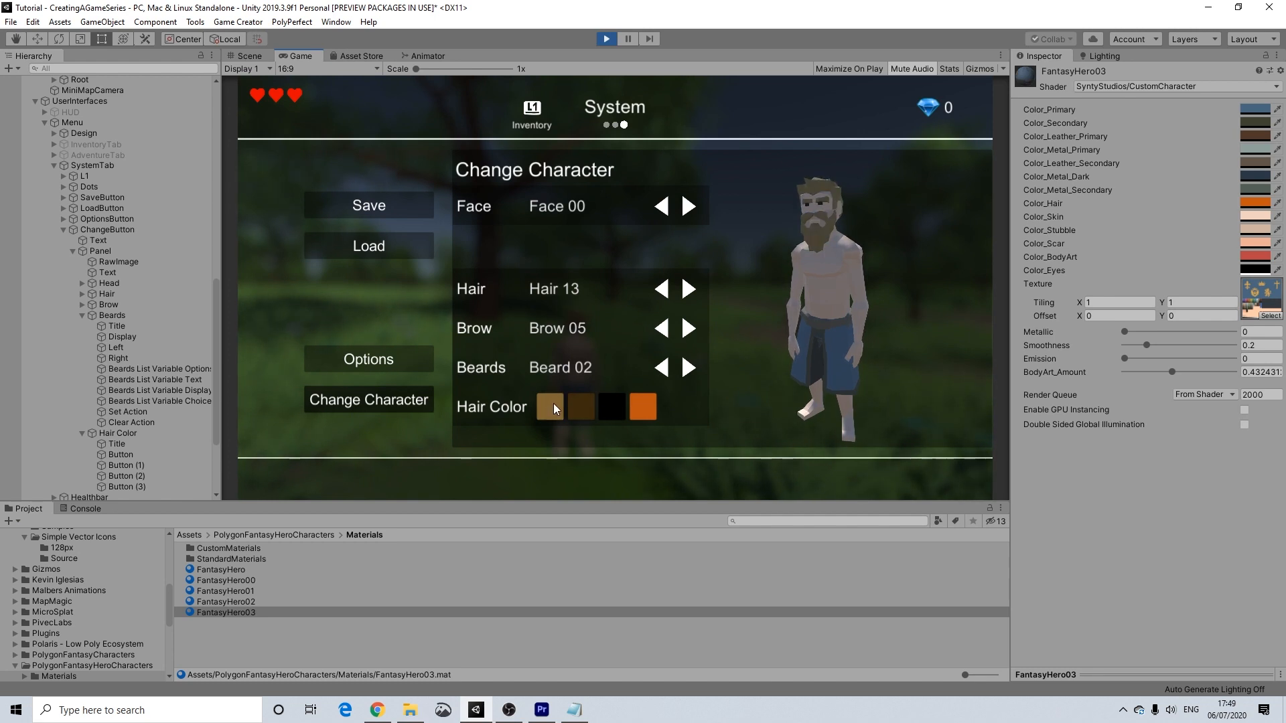
pyautogui.click(574, 407)
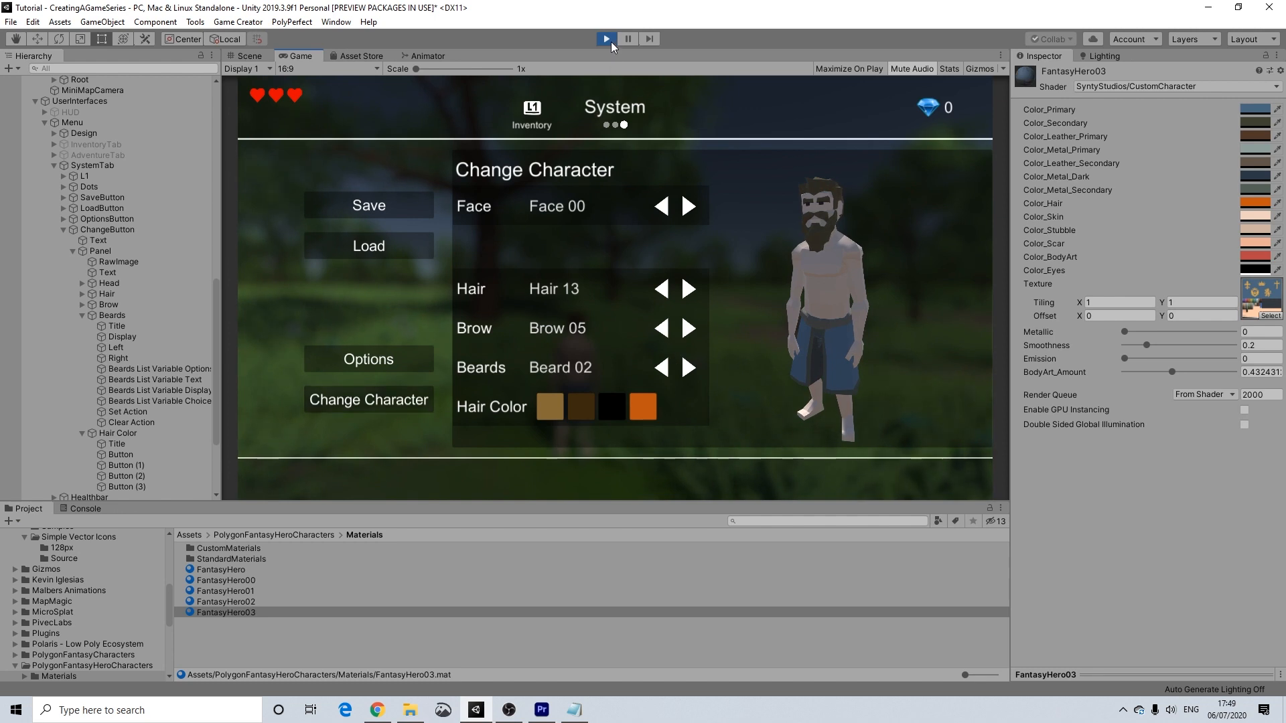
# Step: Cycle the brow style backward to Brow 09, then stop the running game
pyautogui.click(661, 329)
pyautogui.click(661, 329)
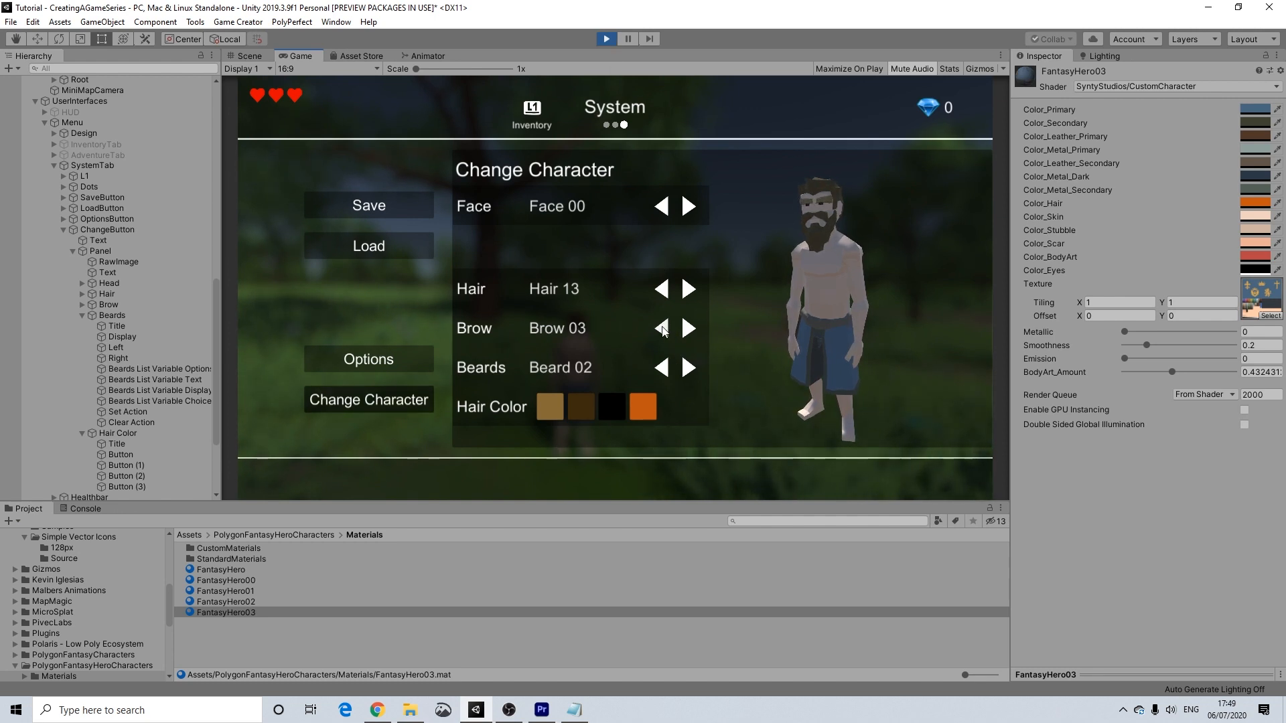
pyautogui.click(661, 329)
pyautogui.click(662, 329)
pyautogui.click(661, 329)
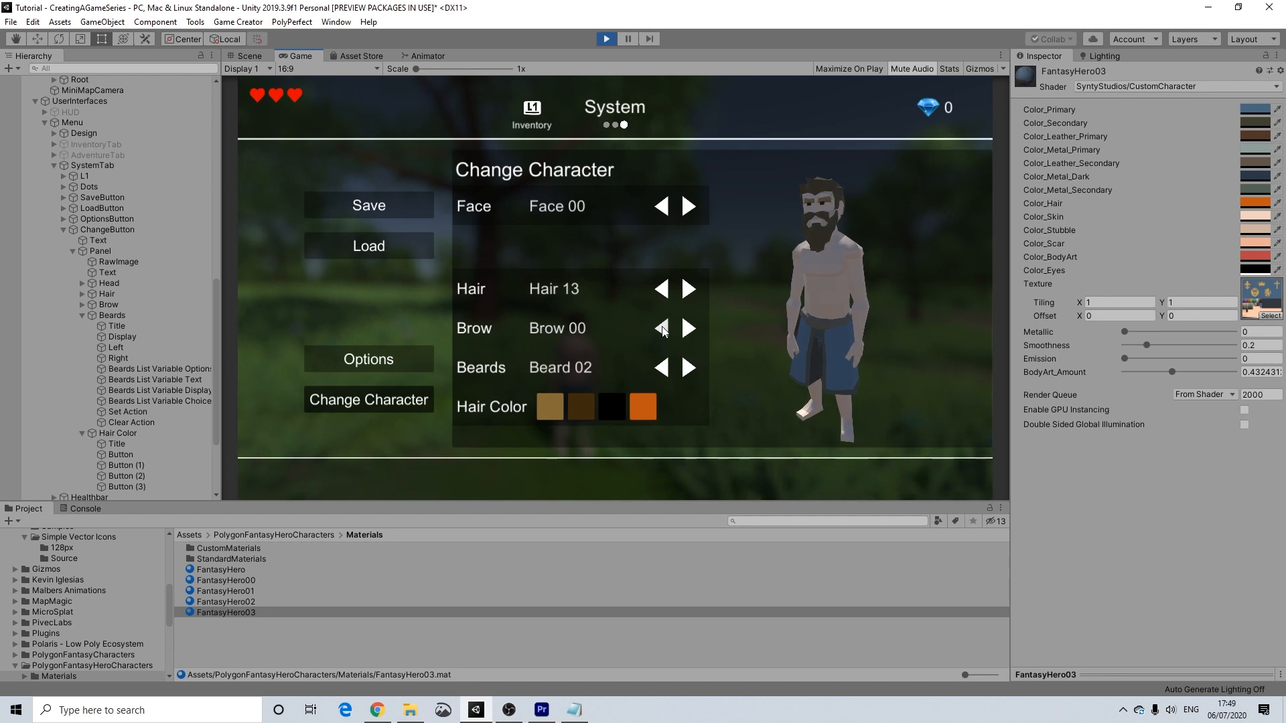
pyautogui.click(662, 328)
pyautogui.click(661, 329)
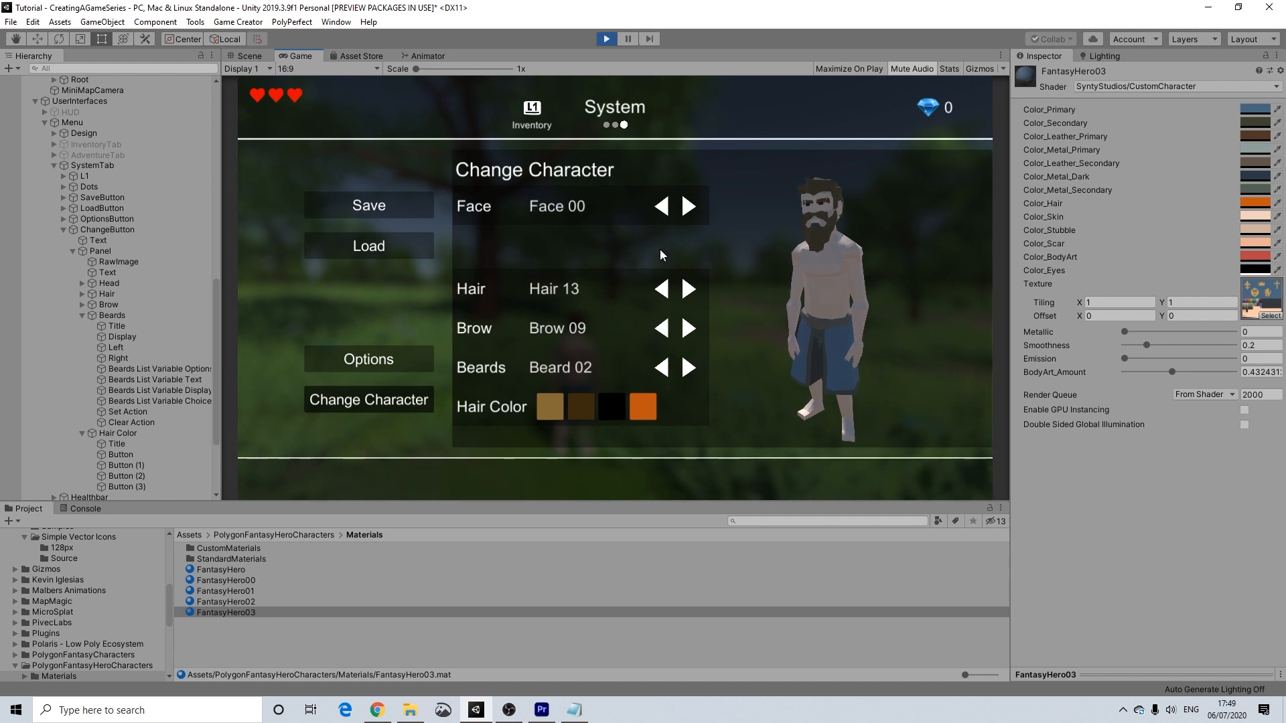
pyautogui.click(607, 39)
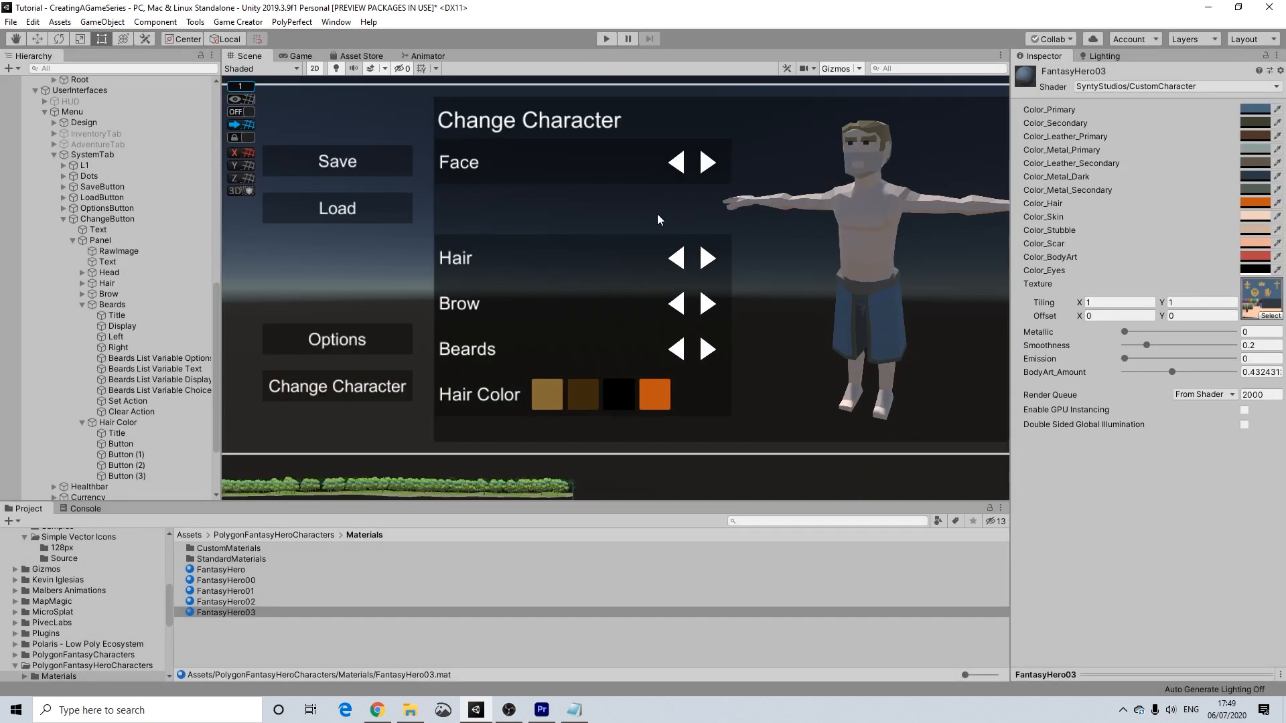
# Step: Duplicate the Hair Color row and place the copy in the gap between the Face and Hair rows, at Pos Y 137.4
pyautogui.click(123, 427)
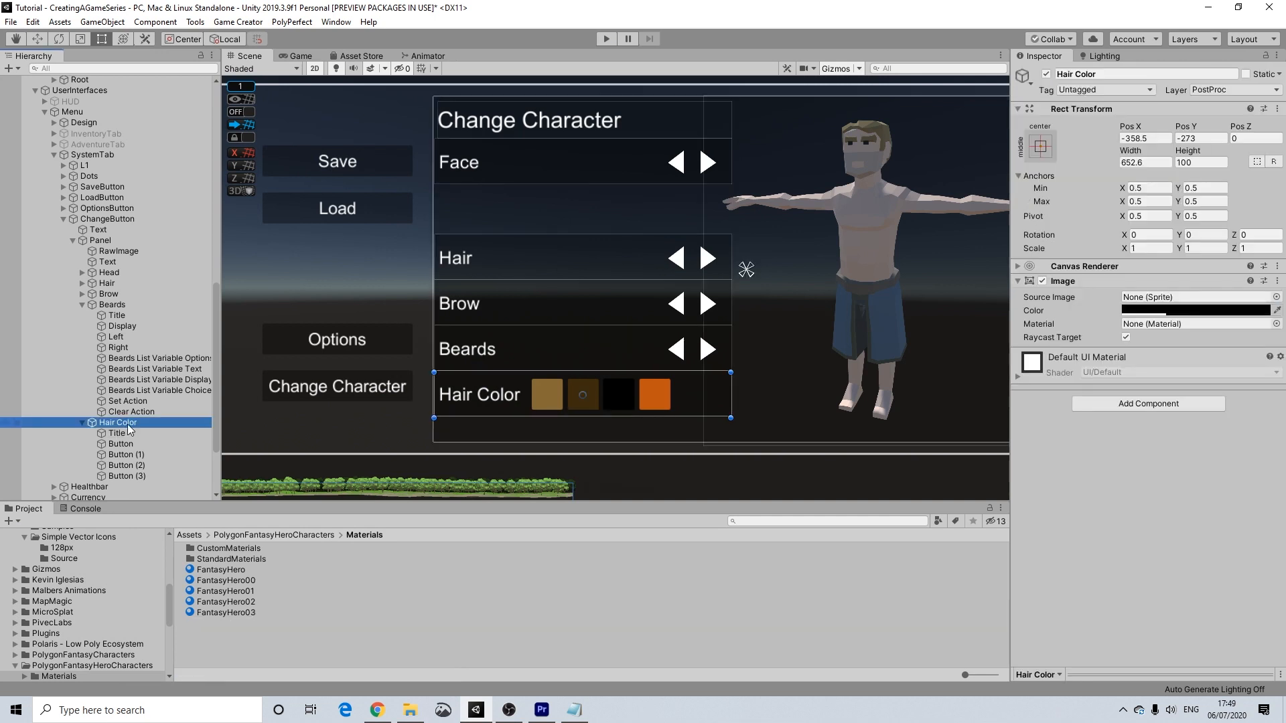
pyautogui.hotkey('ctrl', 'd')
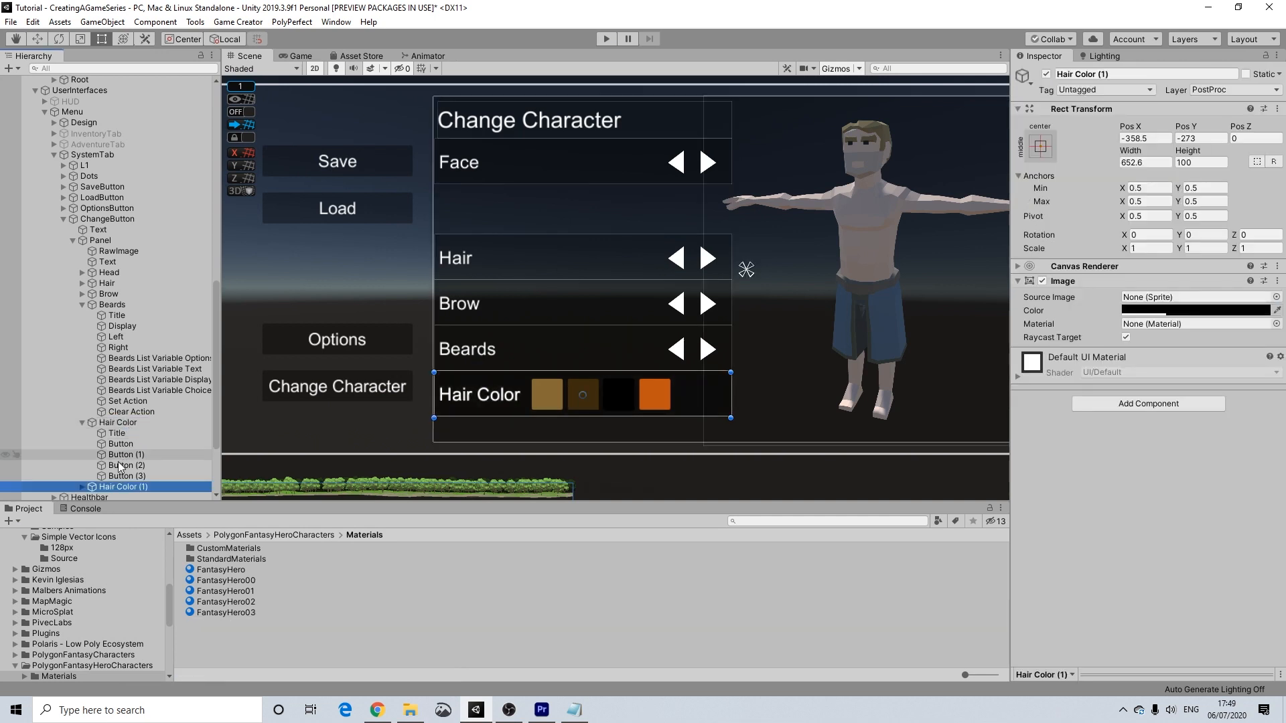
pyautogui.moveTo(477, 381); pyautogui.dragTo(477, 191)
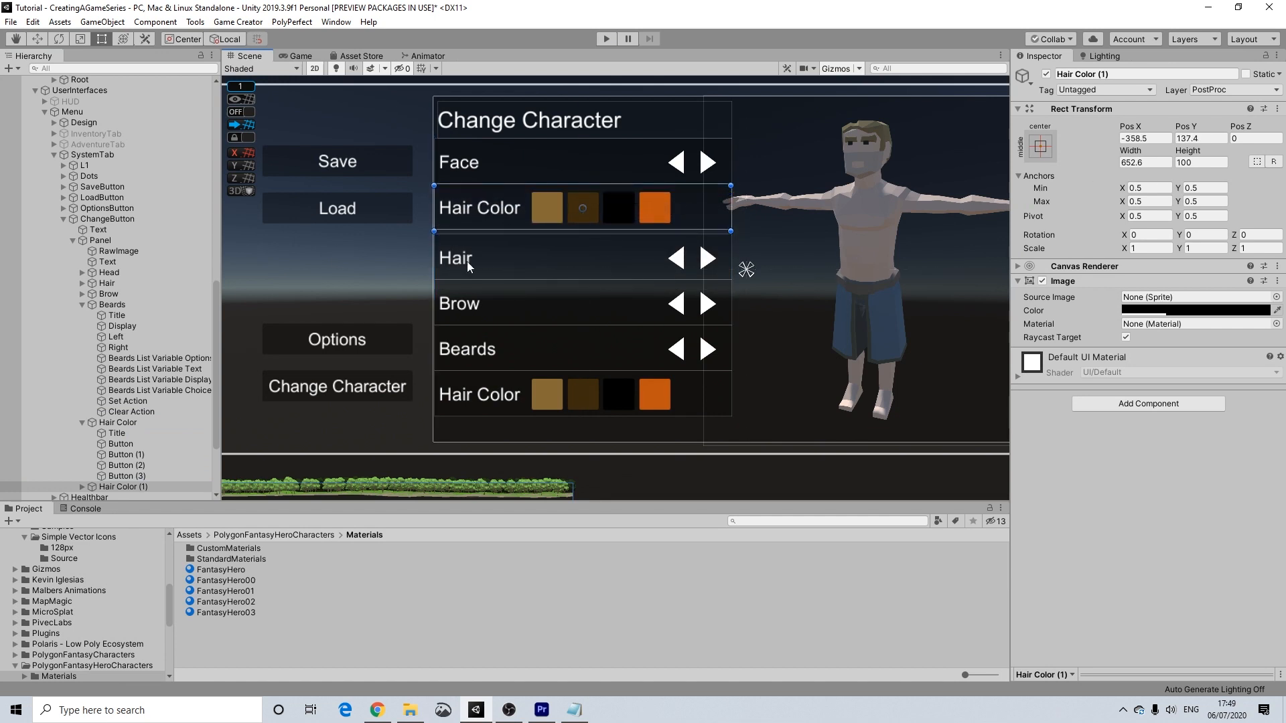
# Step: Rename the duplicated row as Skin Color and change its title text to Skin Color
pyautogui.click(1141, 73)
pyautogui.write('Skin')
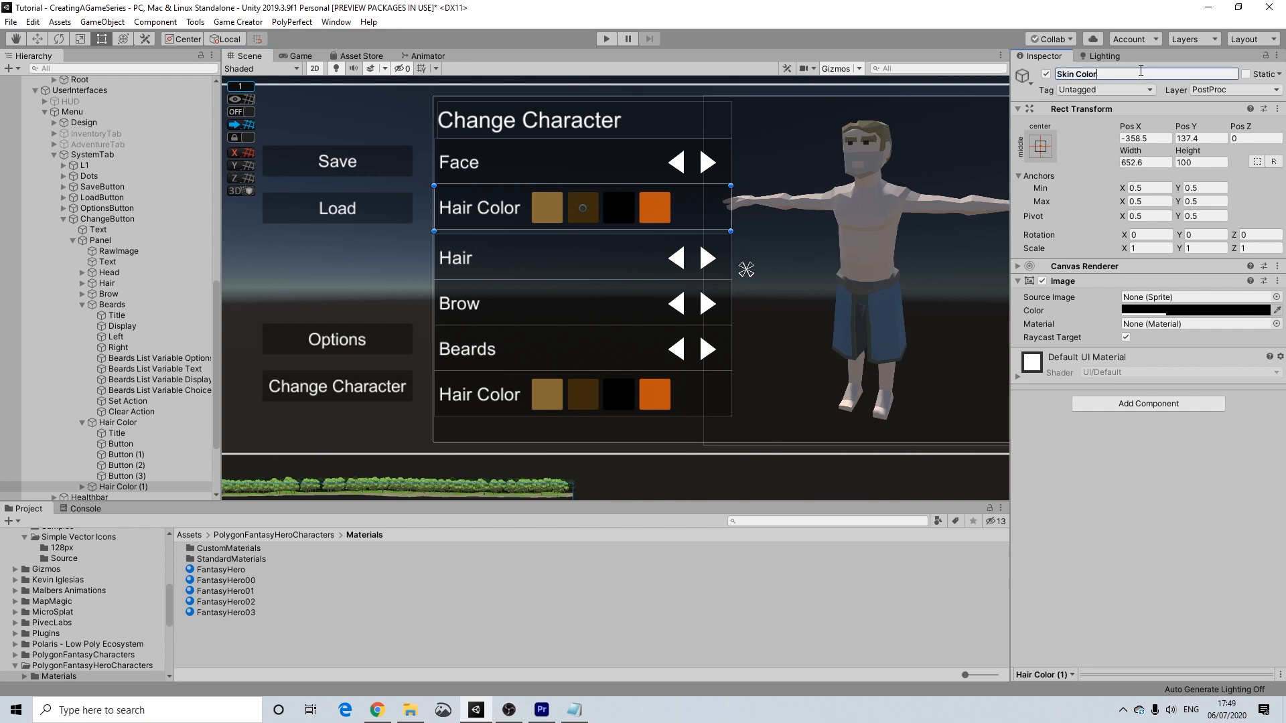
pyautogui.press('Return')
pyautogui.click(82, 486)
pyautogui.click(117, 417)
pyautogui.doubleClick(1034, 309)
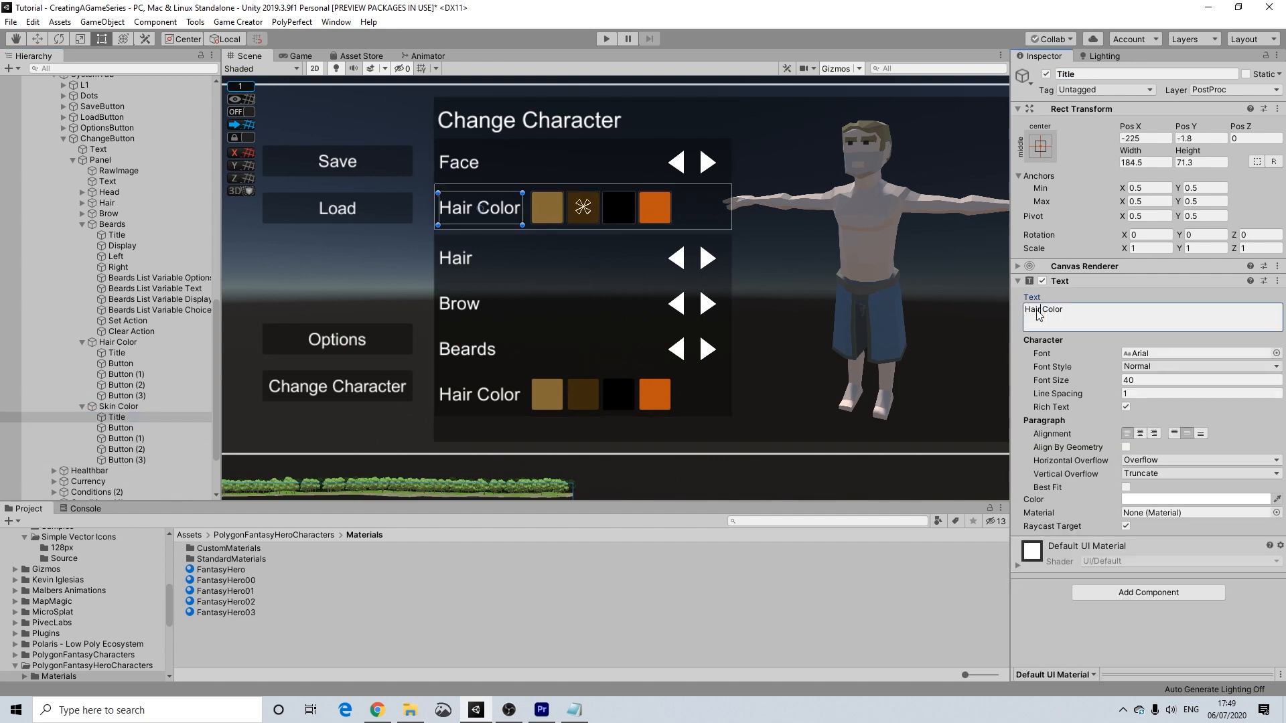
pyautogui.write('Skin')
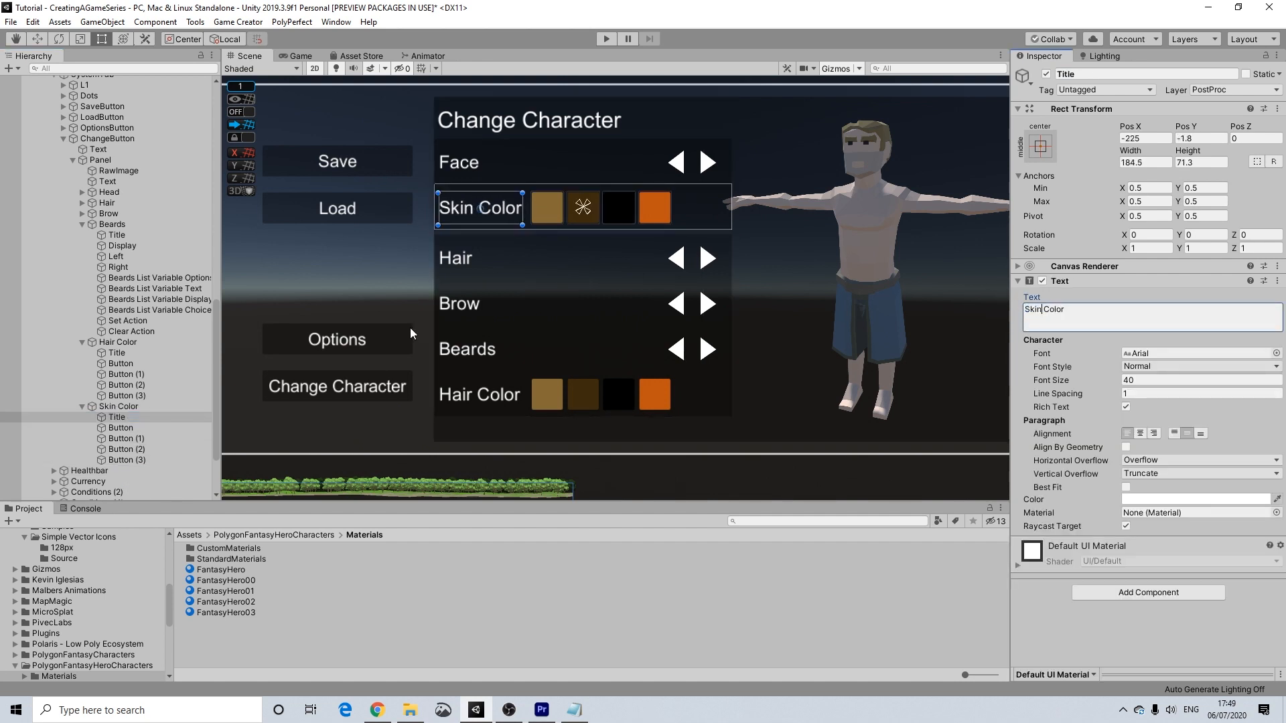
# Step: Point the first Change Material action of the first Skin Color button at the Head list variable
pyautogui.click(125, 429)
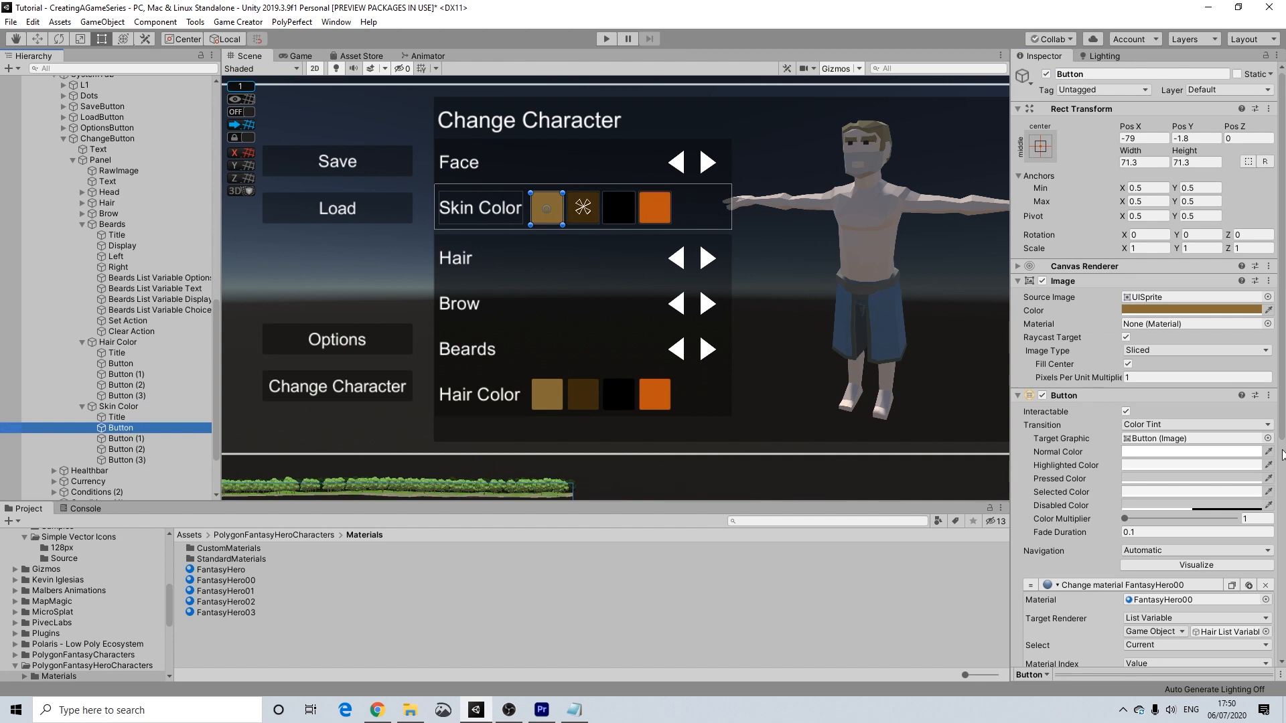
pyautogui.scroll(-10, 1245, 462)
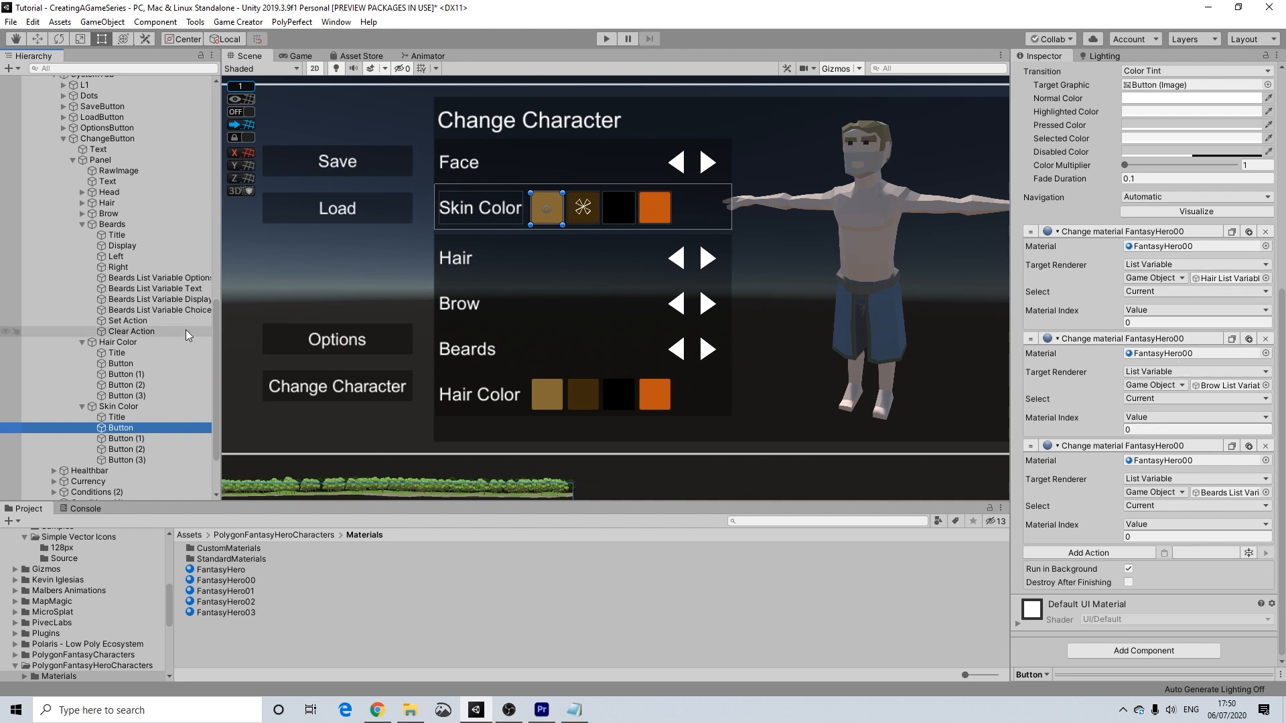
pyautogui.scroll(3, 143, 365)
pyautogui.scroll(15, 140, 361)
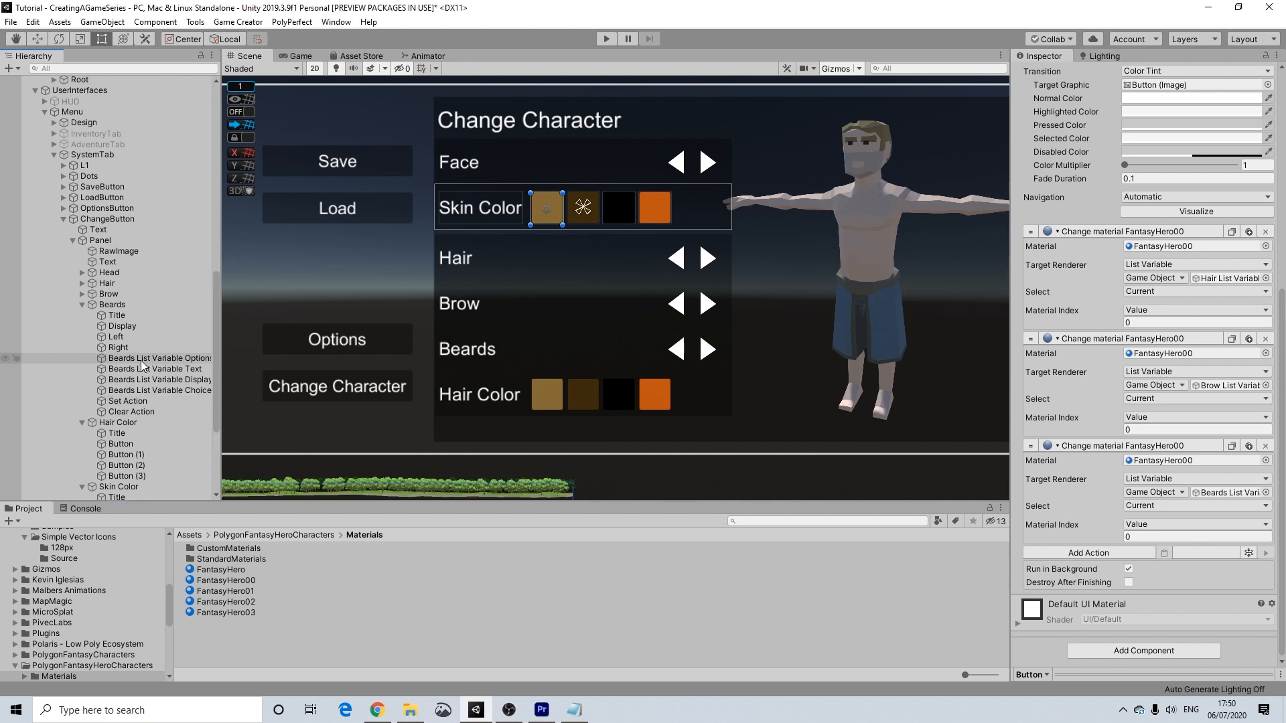
pyautogui.scroll(-15, 141, 360)
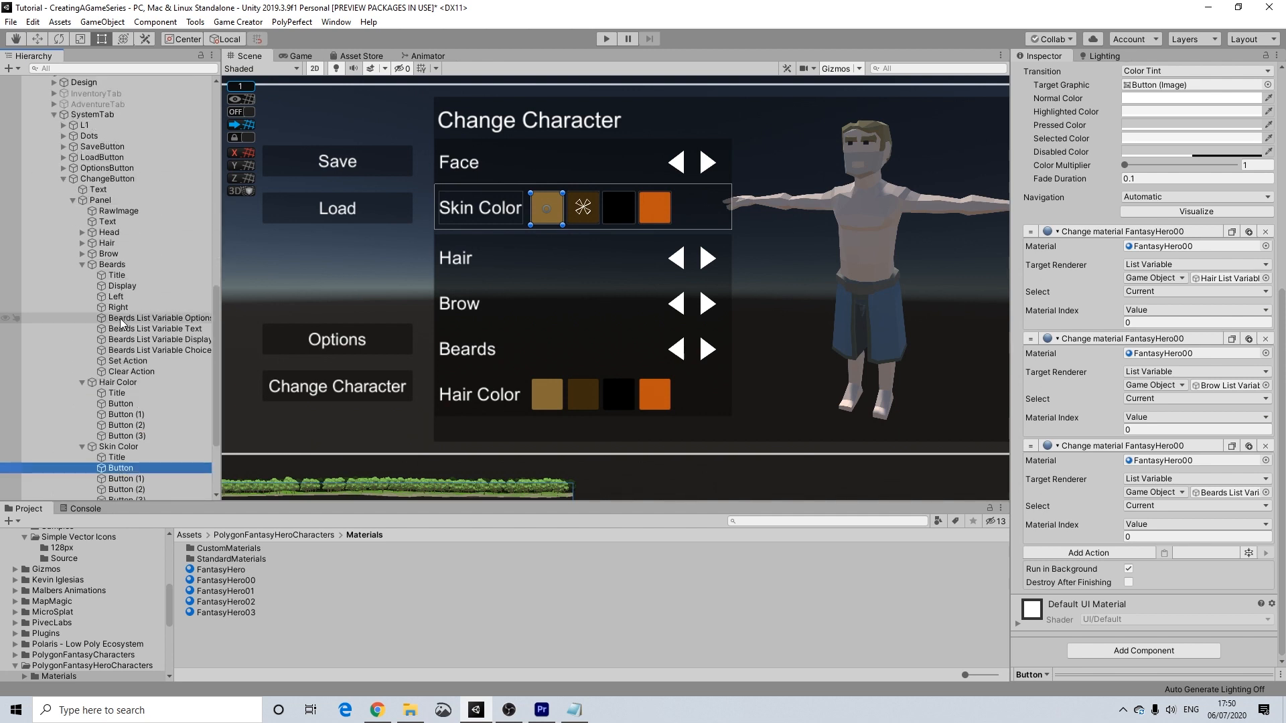
pyautogui.scroll(6, 119, 319)
pyautogui.click(82, 345)
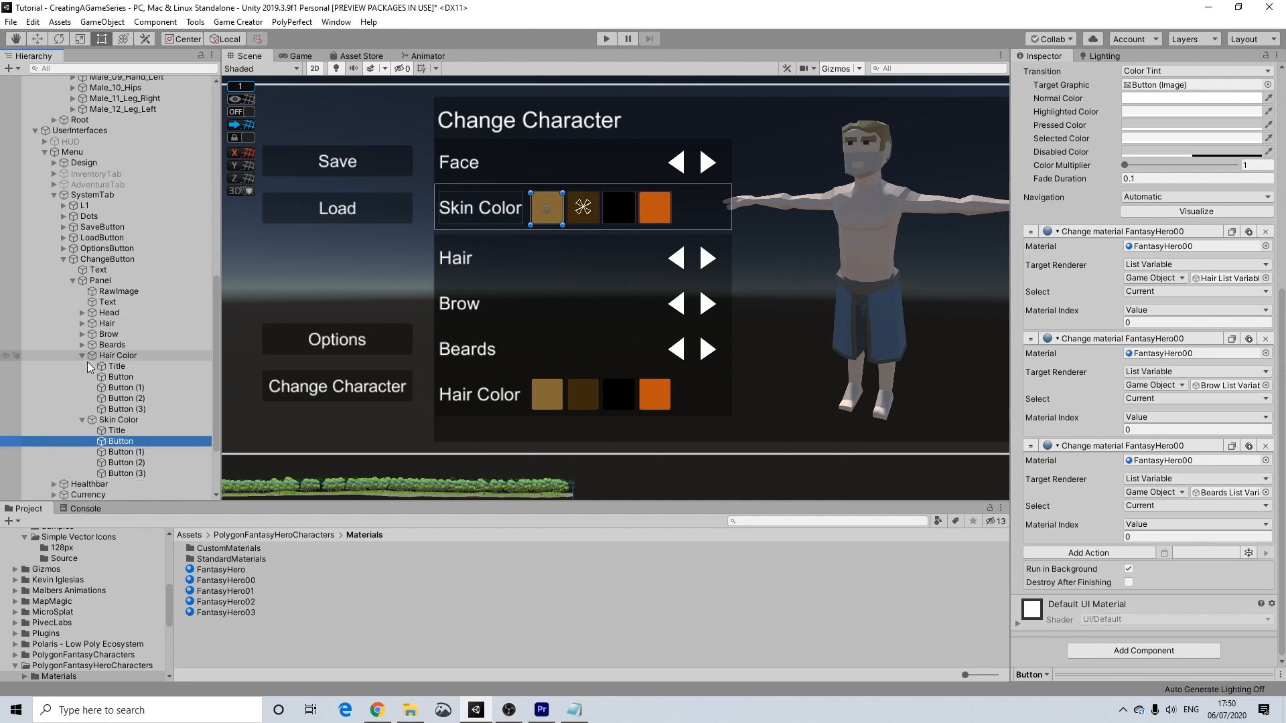
pyautogui.click(83, 355)
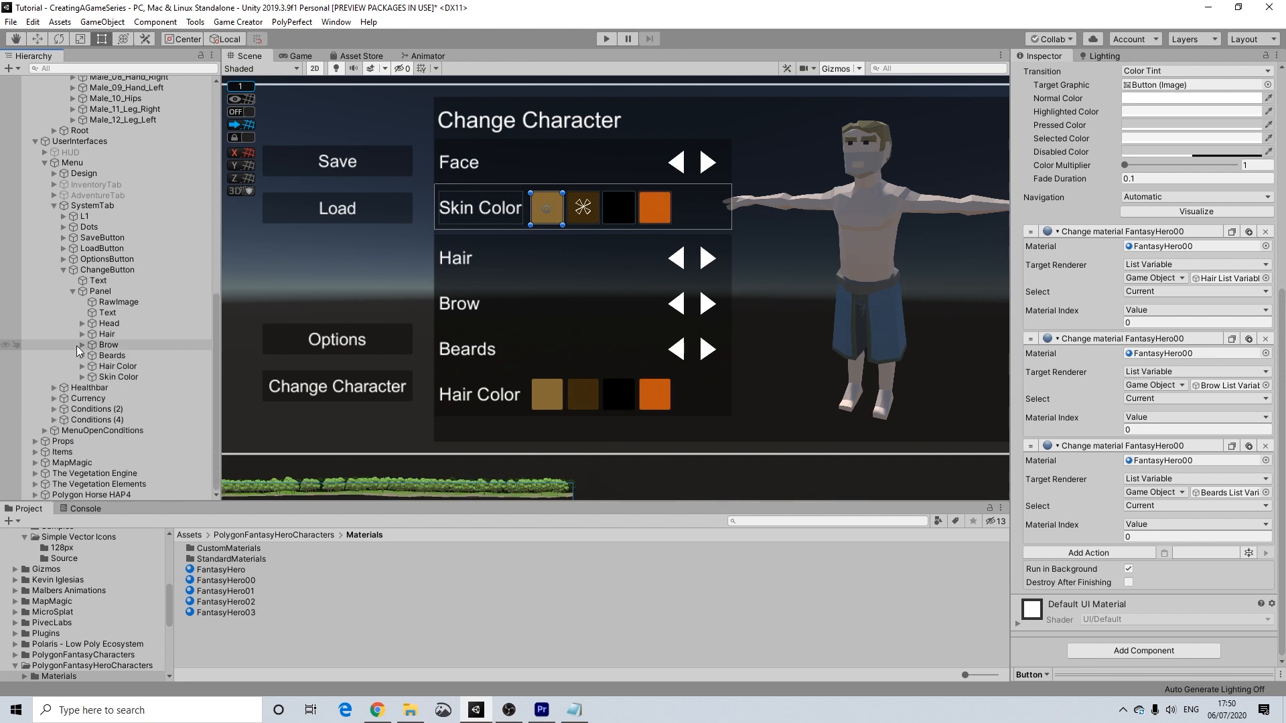
pyautogui.click(81, 323)
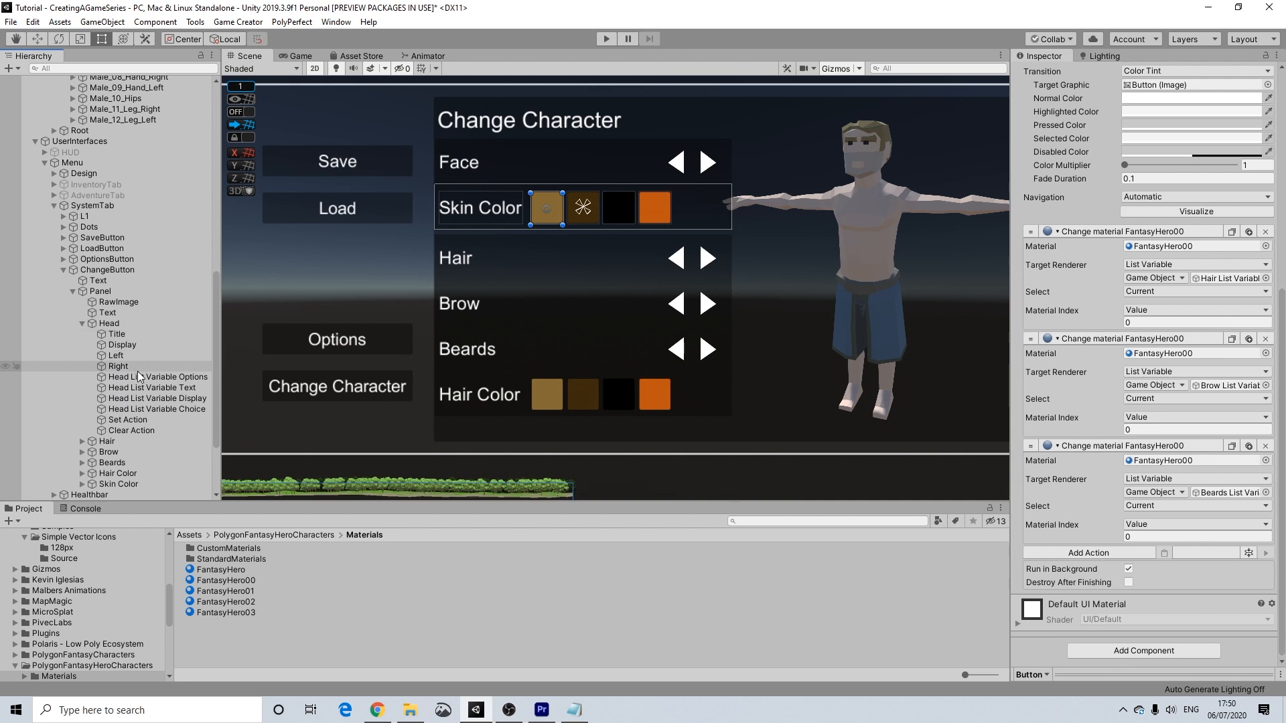
pyautogui.moveTo(752, 426); pyautogui.dragTo(1234, 284)
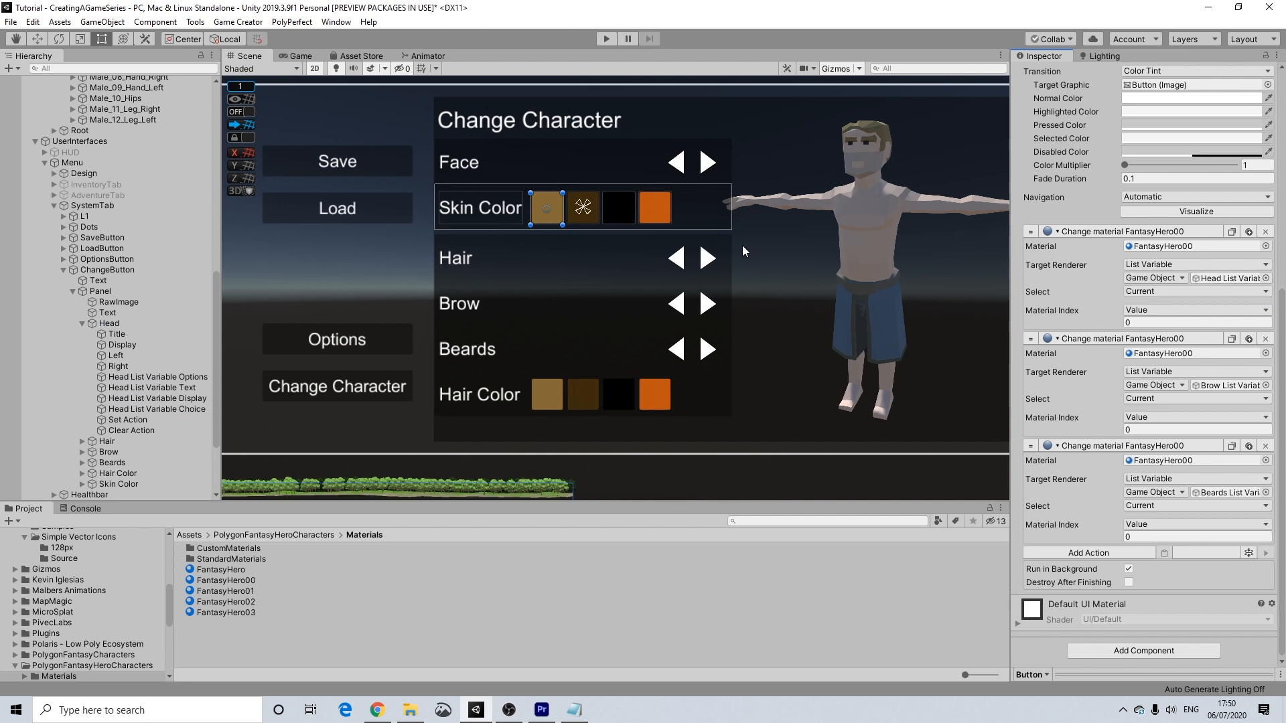
# Step: Assign Head List Variable Choice to the first Change Material action of each of the other three Skin Color buttons
pyautogui.click(580, 218)
pyautogui.scroll(-3, 129, 417)
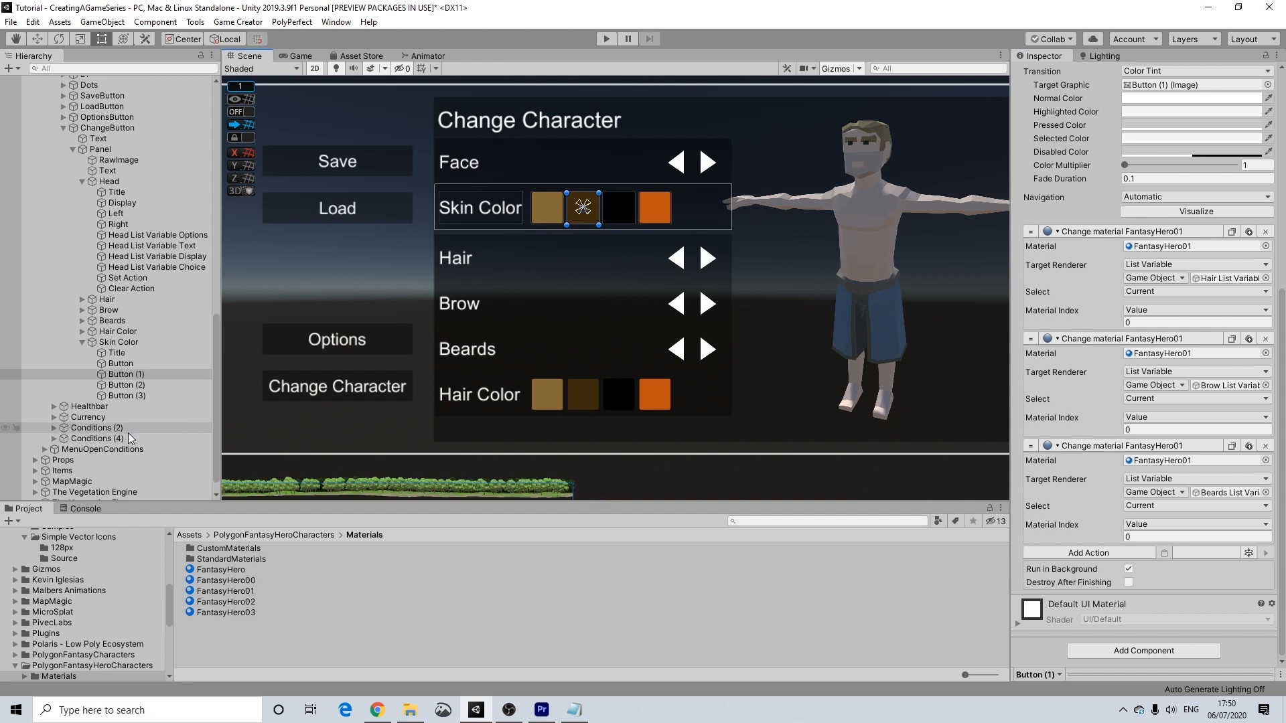
pyautogui.moveTo(154, 351); pyautogui.dragTo(1238, 281)
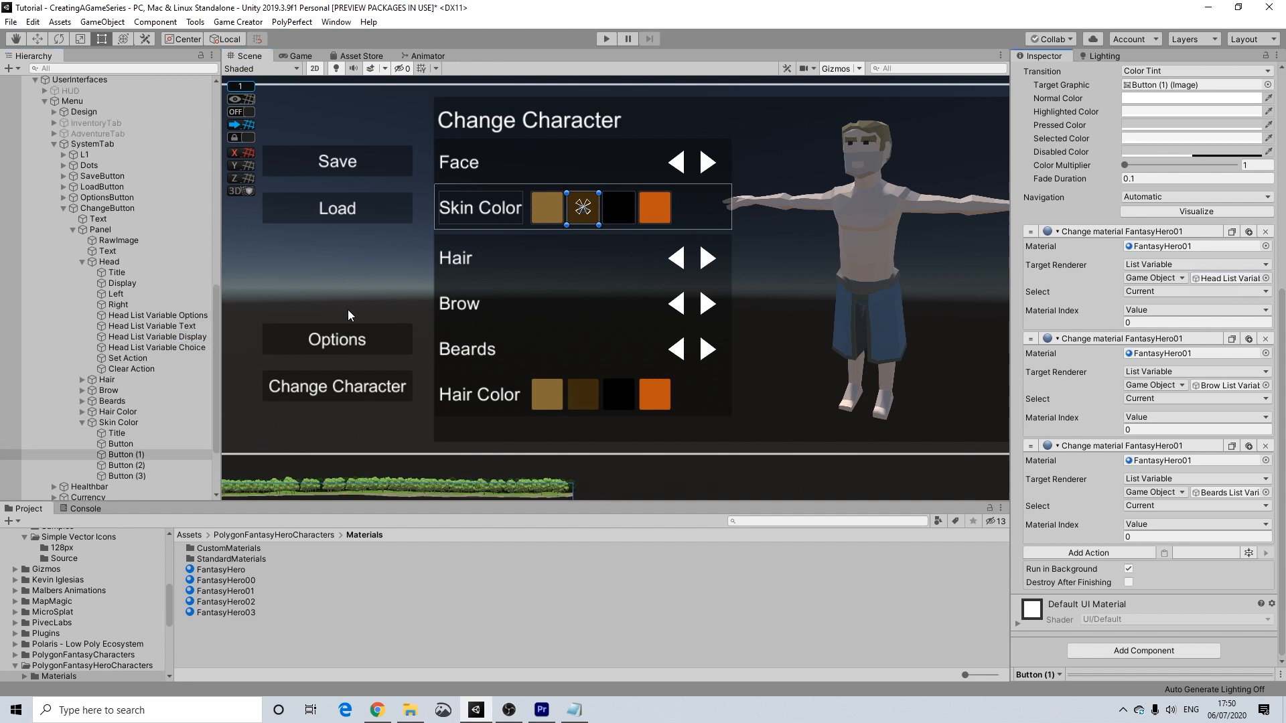
pyautogui.click(623, 207)
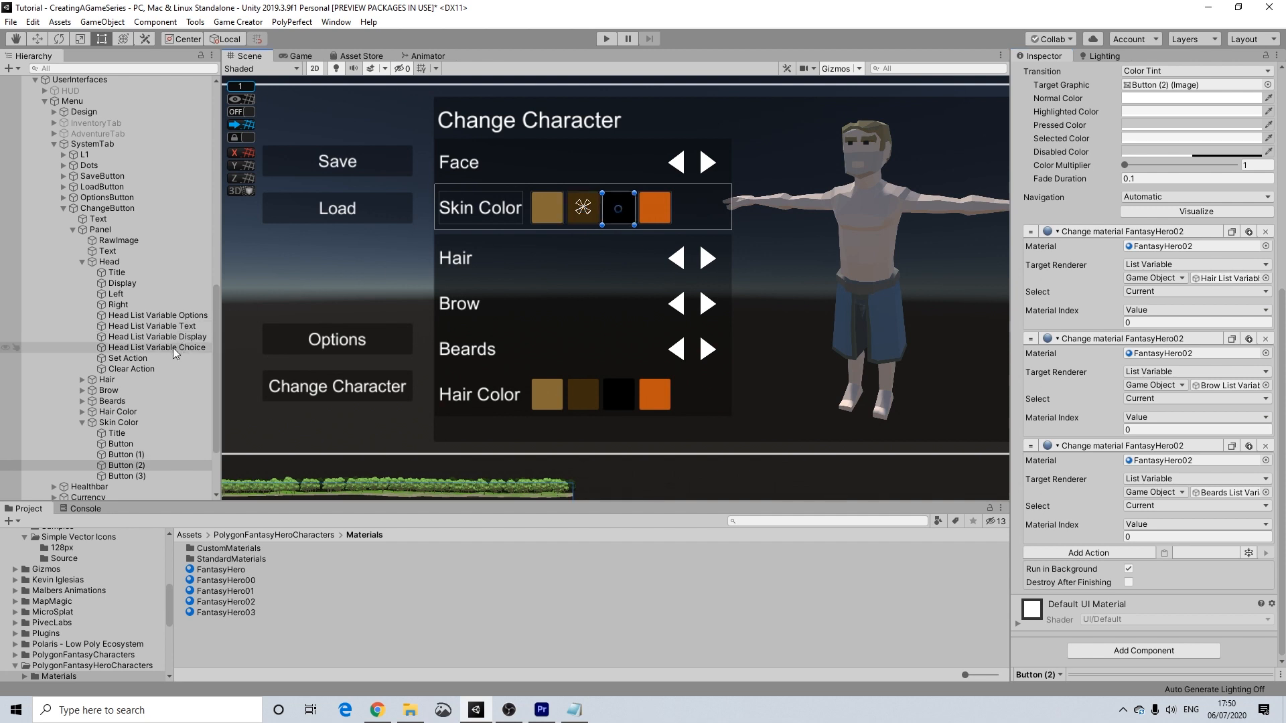
pyautogui.moveTo(172, 348); pyautogui.dragTo(1231, 280)
pyautogui.click(660, 219)
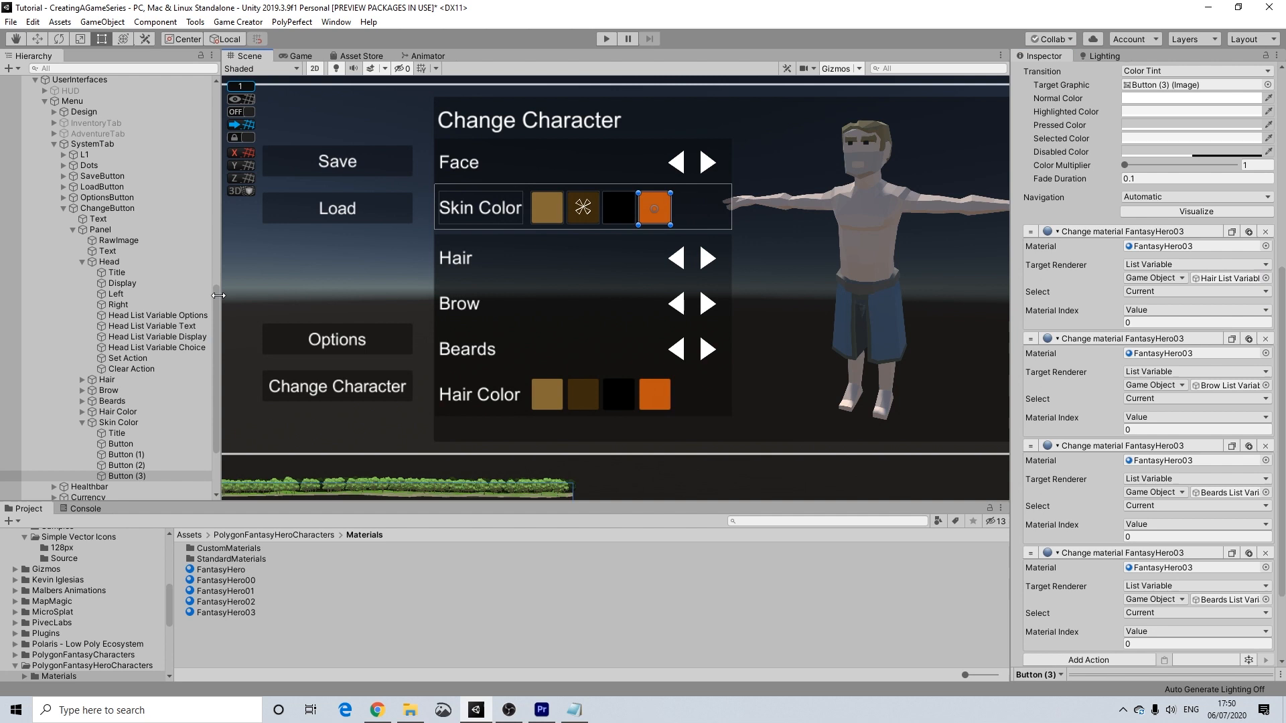
pyautogui.moveTo(157, 347); pyautogui.dragTo(1228, 273)
# Step: On the first Skin Color button, make the second Change Material action target the game object Chr_Torso_Male_00
pyautogui.scroll(-4, 904, 211)
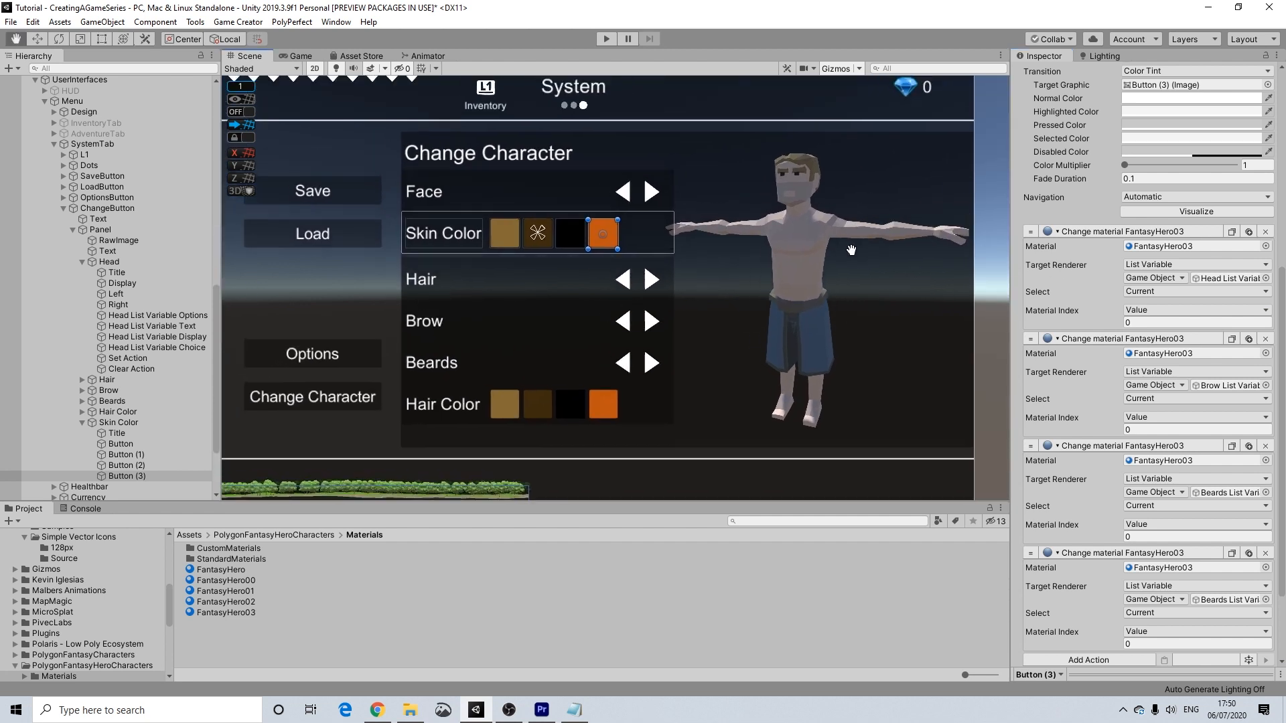
pyautogui.scroll(-3, 865, 257)
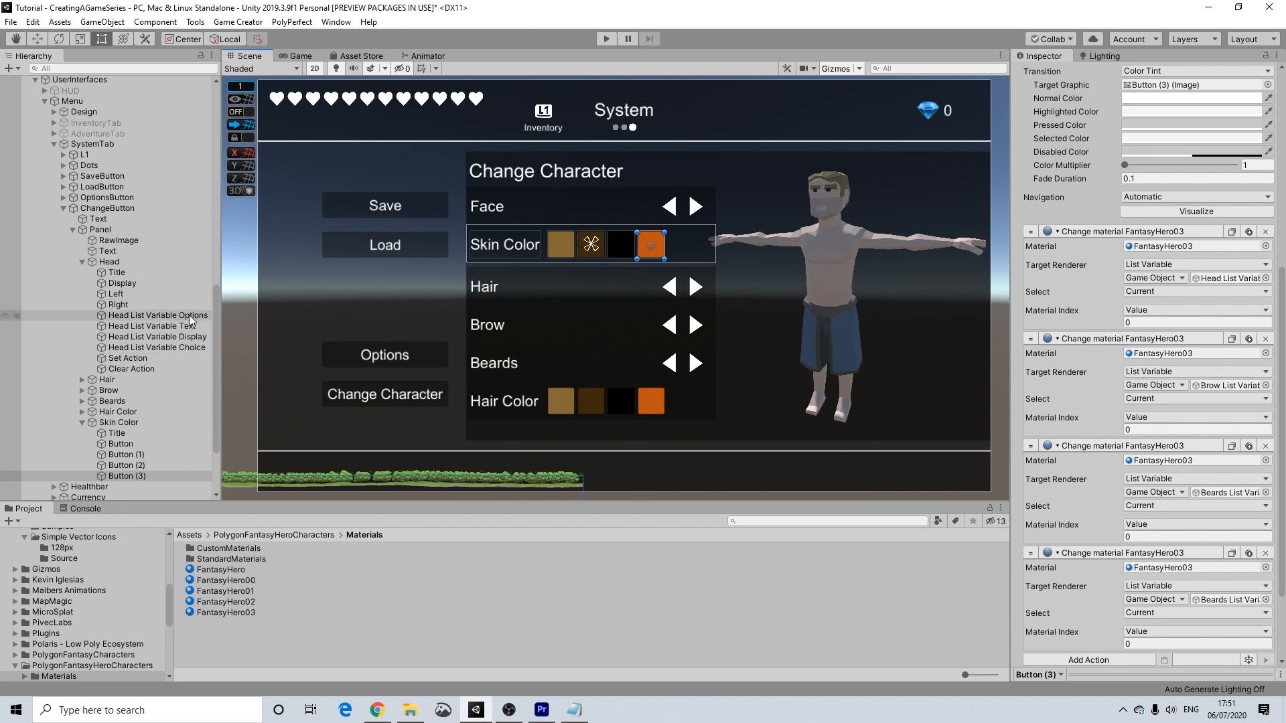
pyautogui.click(567, 252)
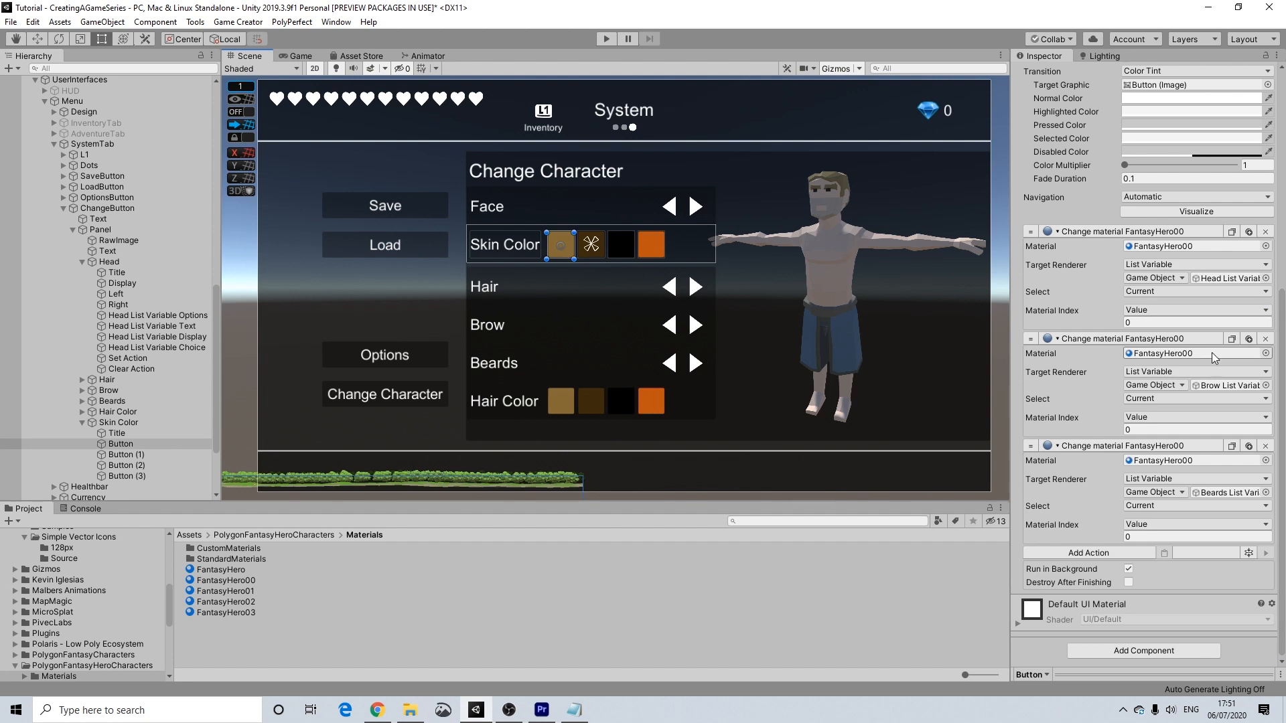
pyautogui.scroll(10, 74, 239)
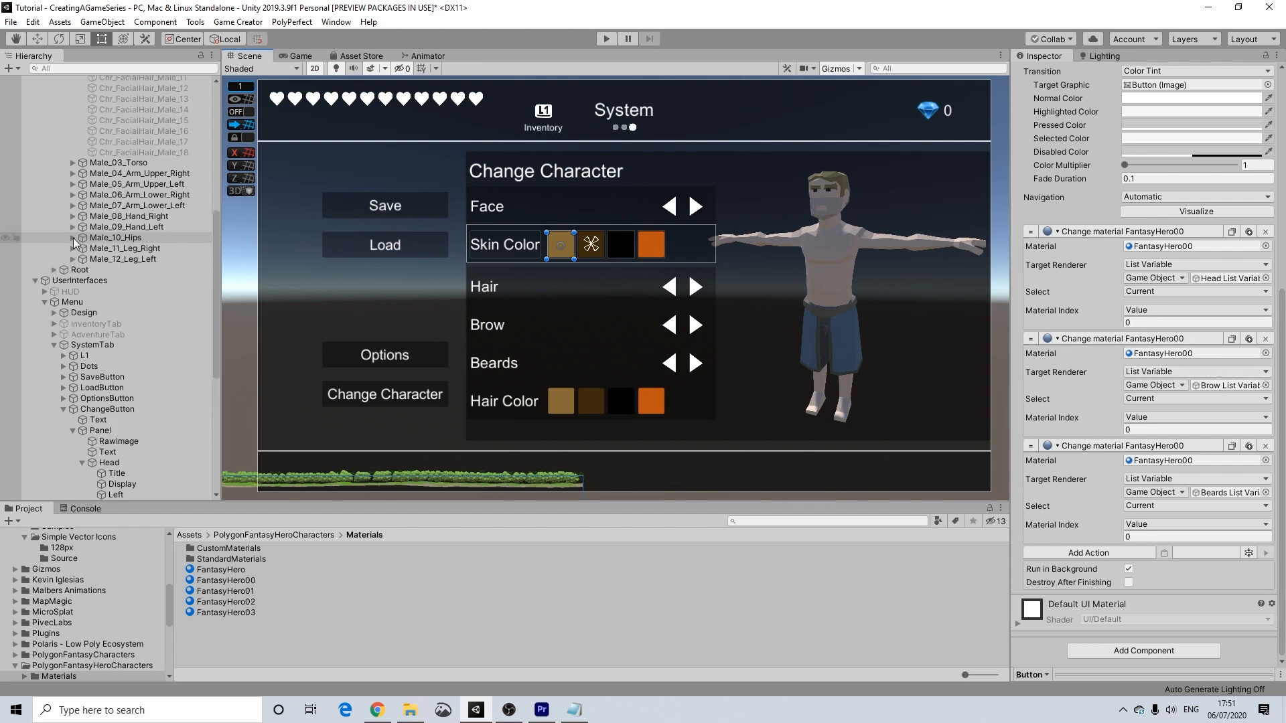
pyautogui.click(73, 229)
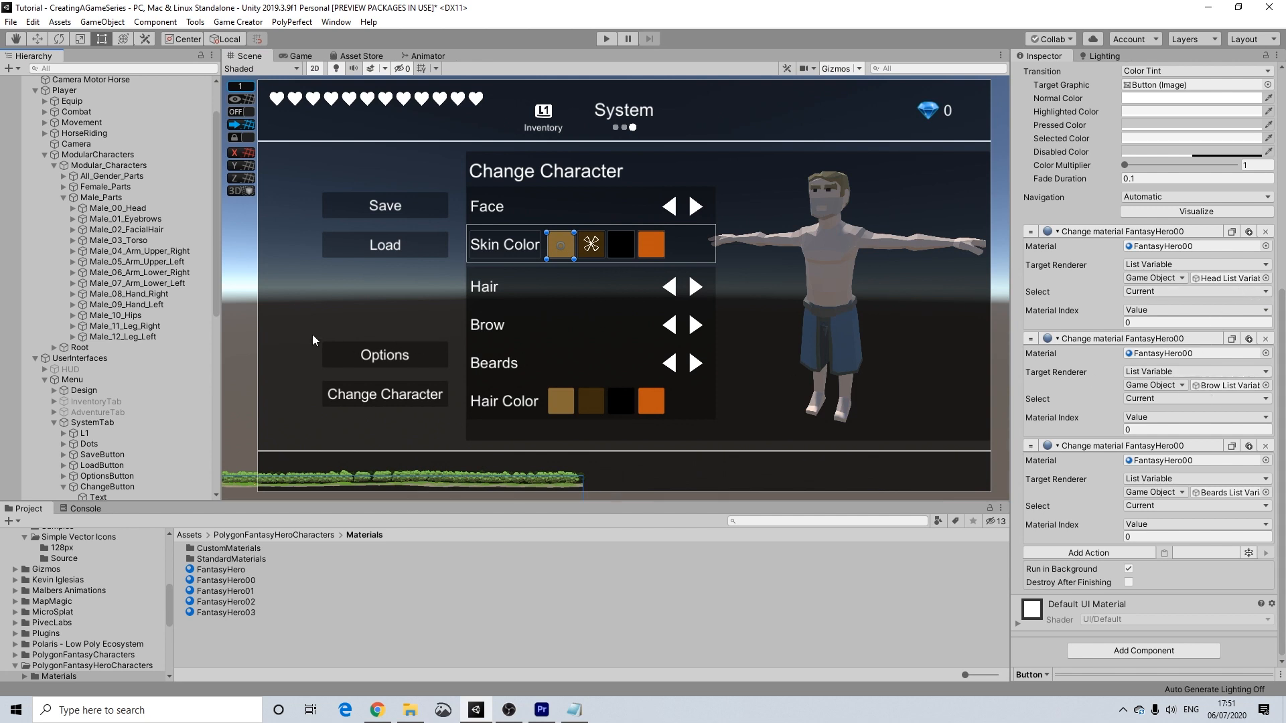
pyautogui.click(72, 240)
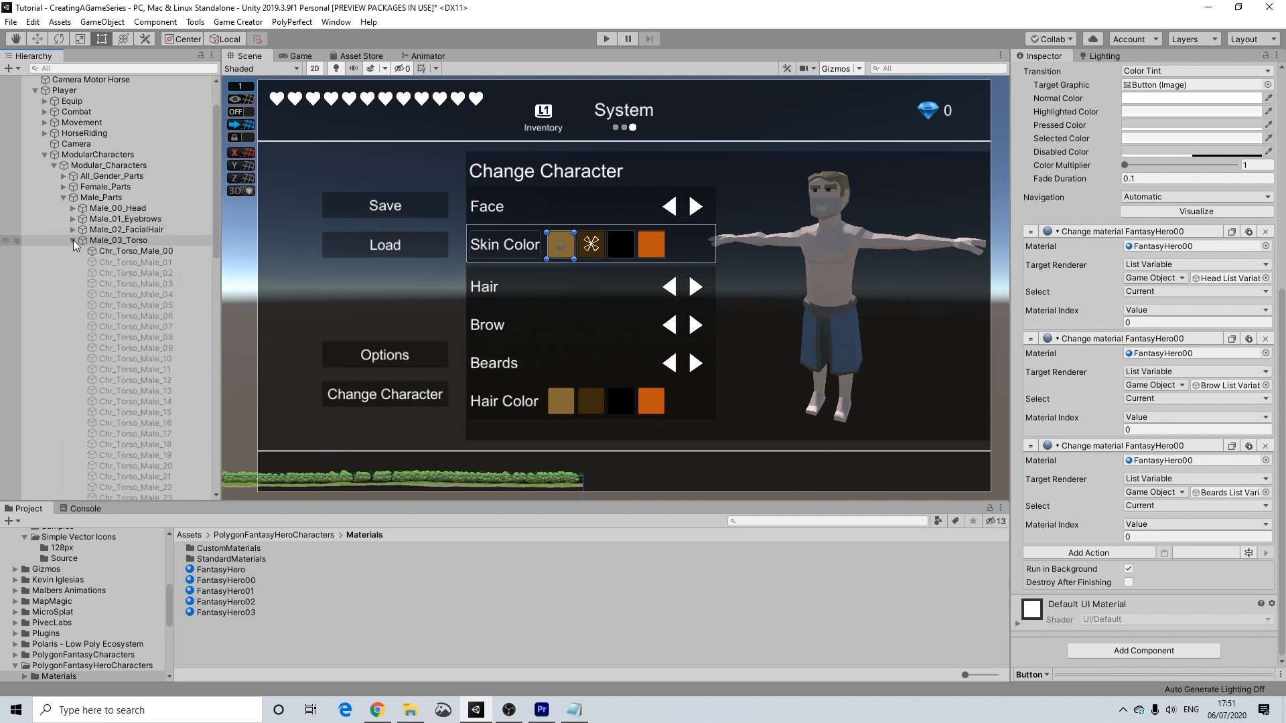
pyautogui.moveTo(119, 252); pyautogui.dragTo(1195, 376)
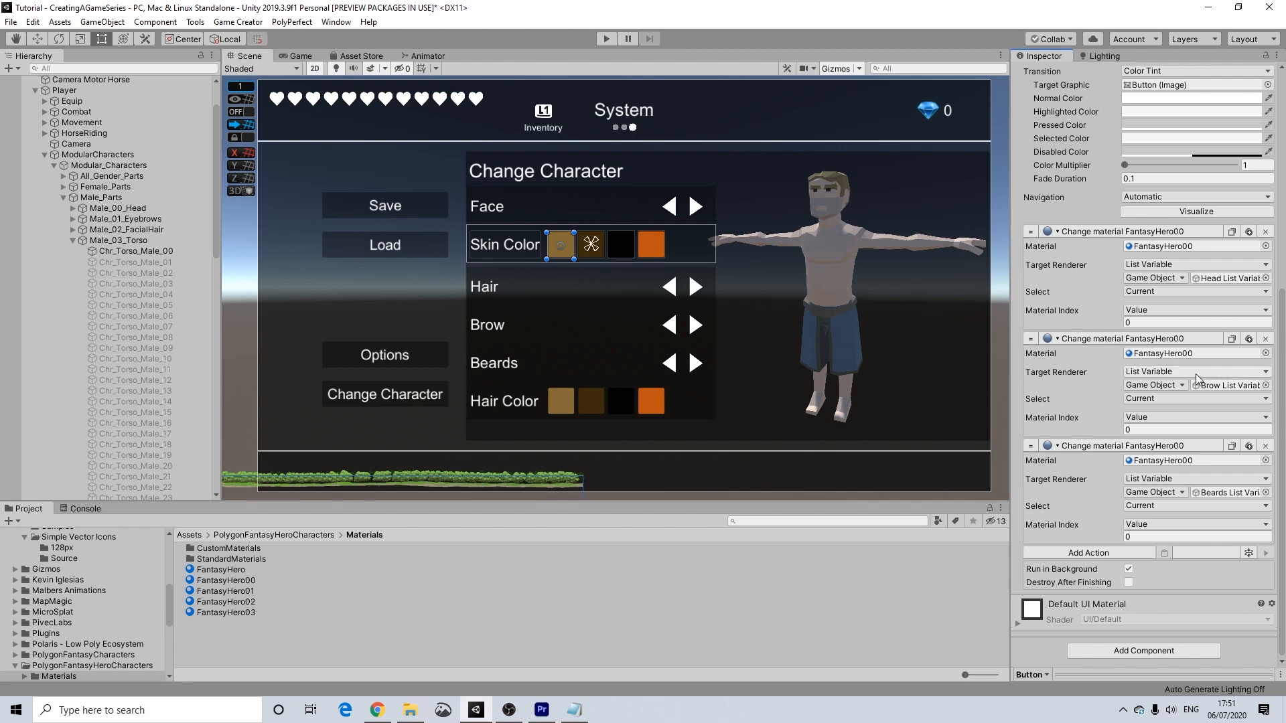
pyautogui.click(1195, 371)
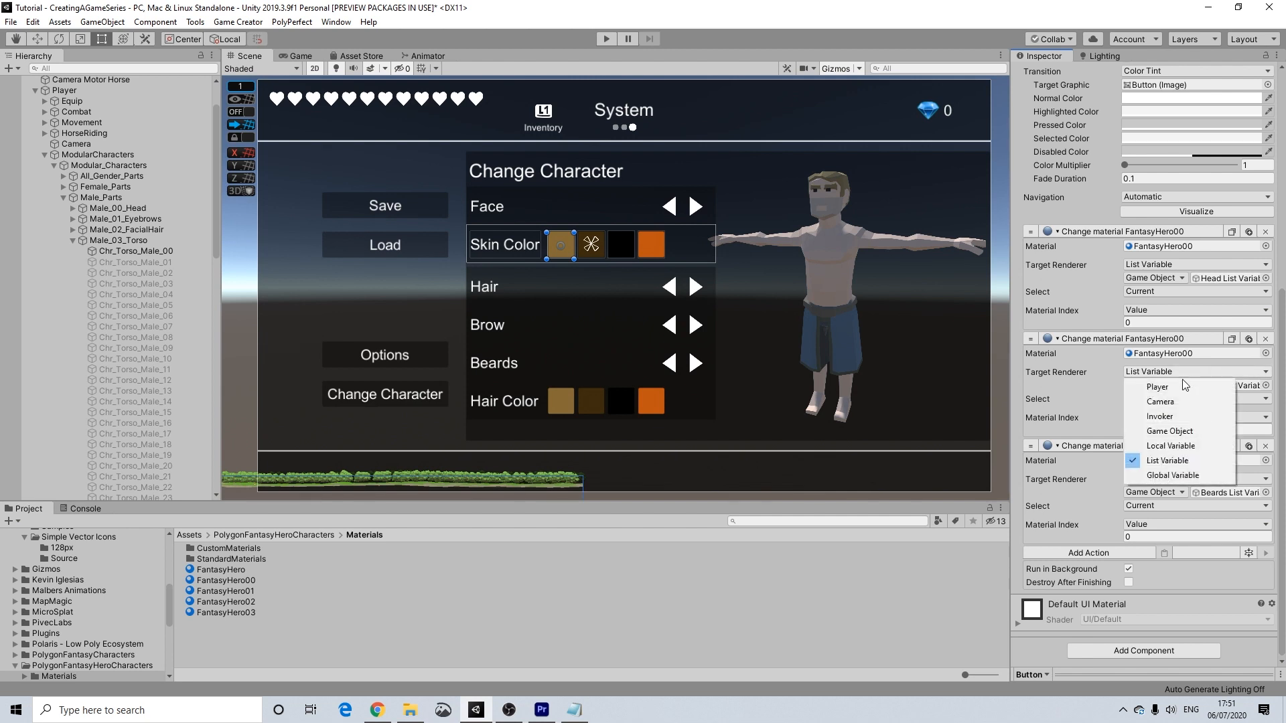
pyautogui.click(1166, 431)
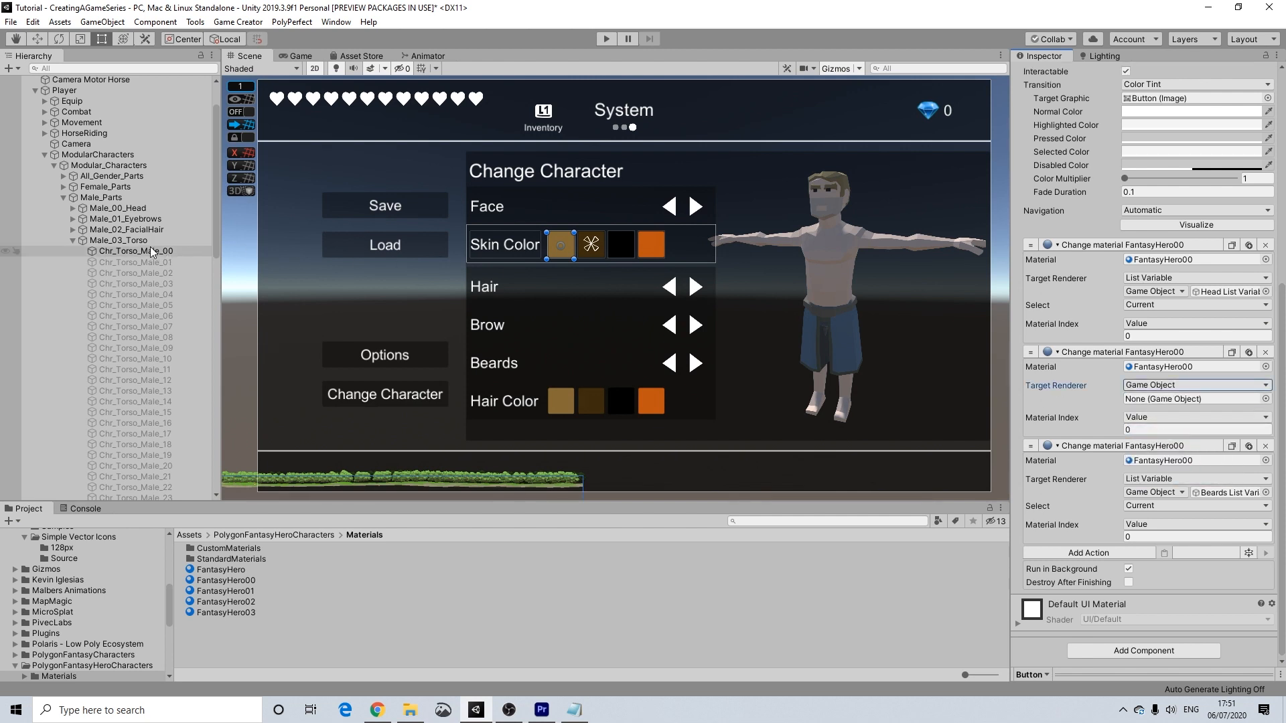
pyautogui.moveTo(150, 247); pyautogui.dragTo(1150, 399)
# Step: Make the button's third Change Material action target the game object Chr_ArmUpperRight_Male_00
pyautogui.scroll(-5, 101, 308)
pyautogui.scroll(-1, 101, 311)
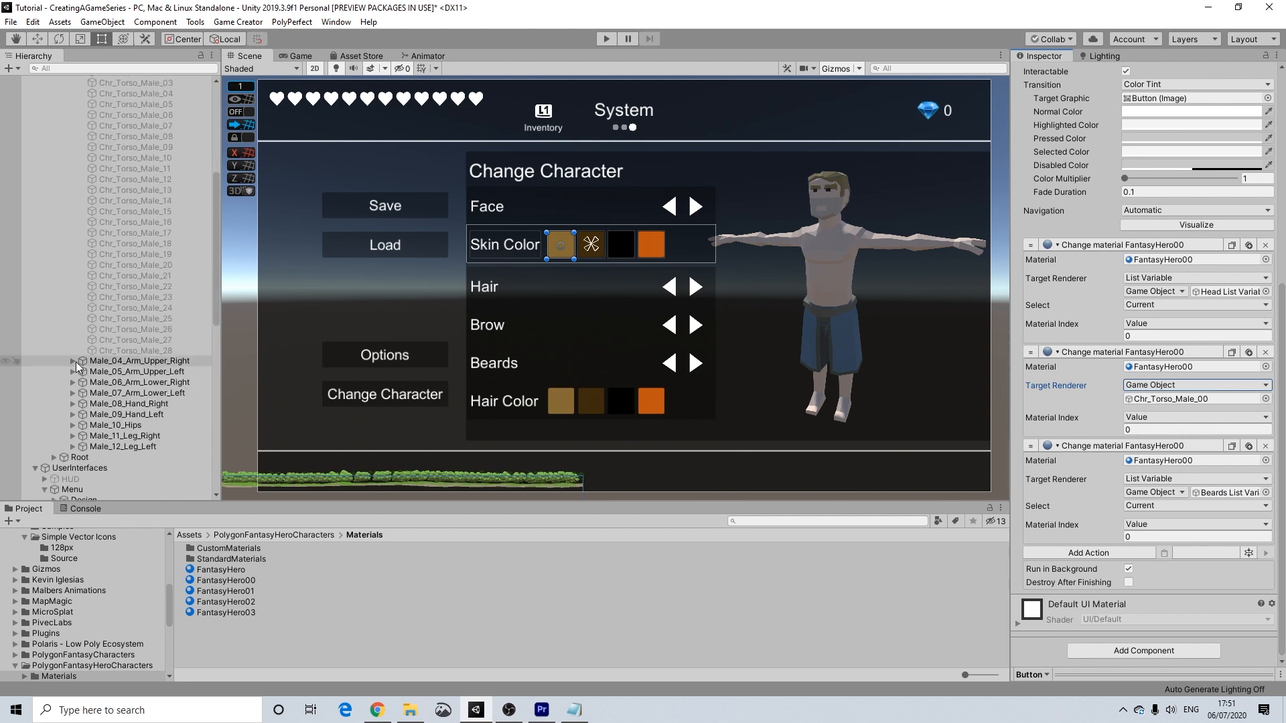
pyautogui.click(73, 361)
pyautogui.scroll(-1, 121, 370)
pyautogui.moveTo(160, 332); pyautogui.dragTo(1227, 479)
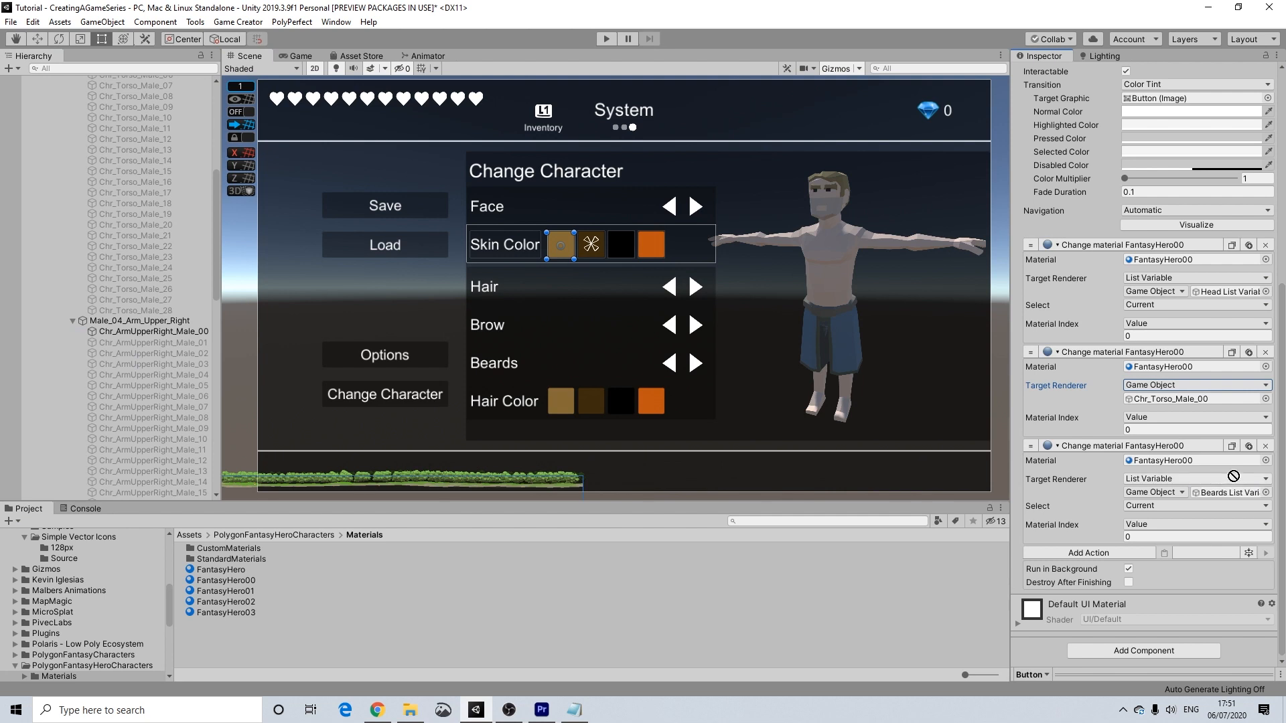
pyautogui.click(1194, 481)
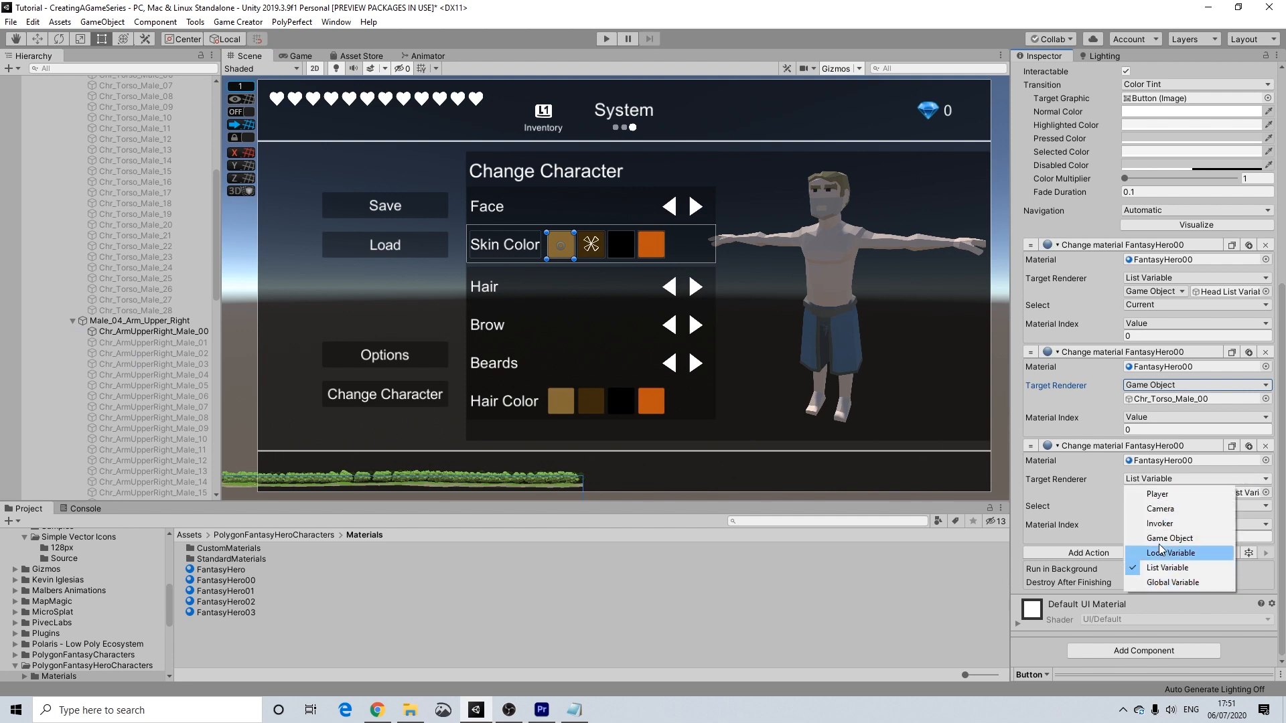
pyautogui.click(1185, 536)
pyautogui.moveTo(159, 332); pyautogui.dragTo(1179, 506)
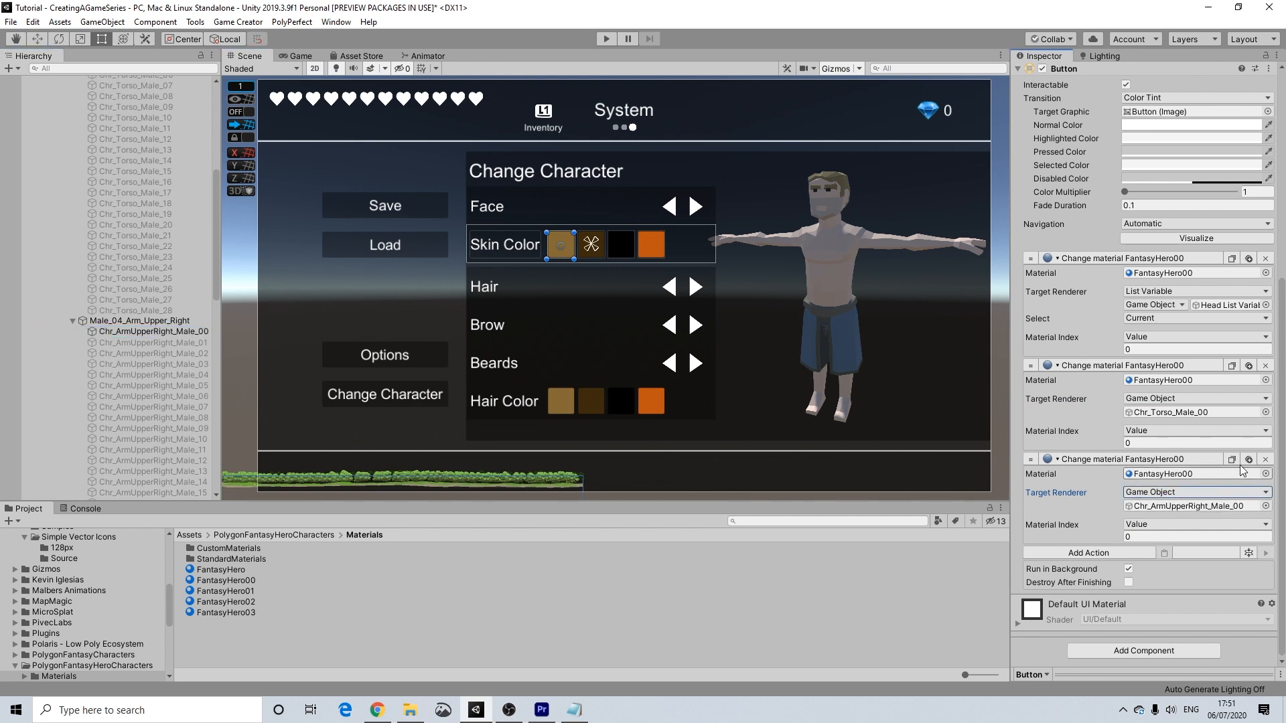
# Step: Duplicate the upper-right arm material action and assign Chr_ArmUpperLeft_Male_00 as the copy's target
pyautogui.click(1248, 459)
pyautogui.scroll(-5, 80, 360)
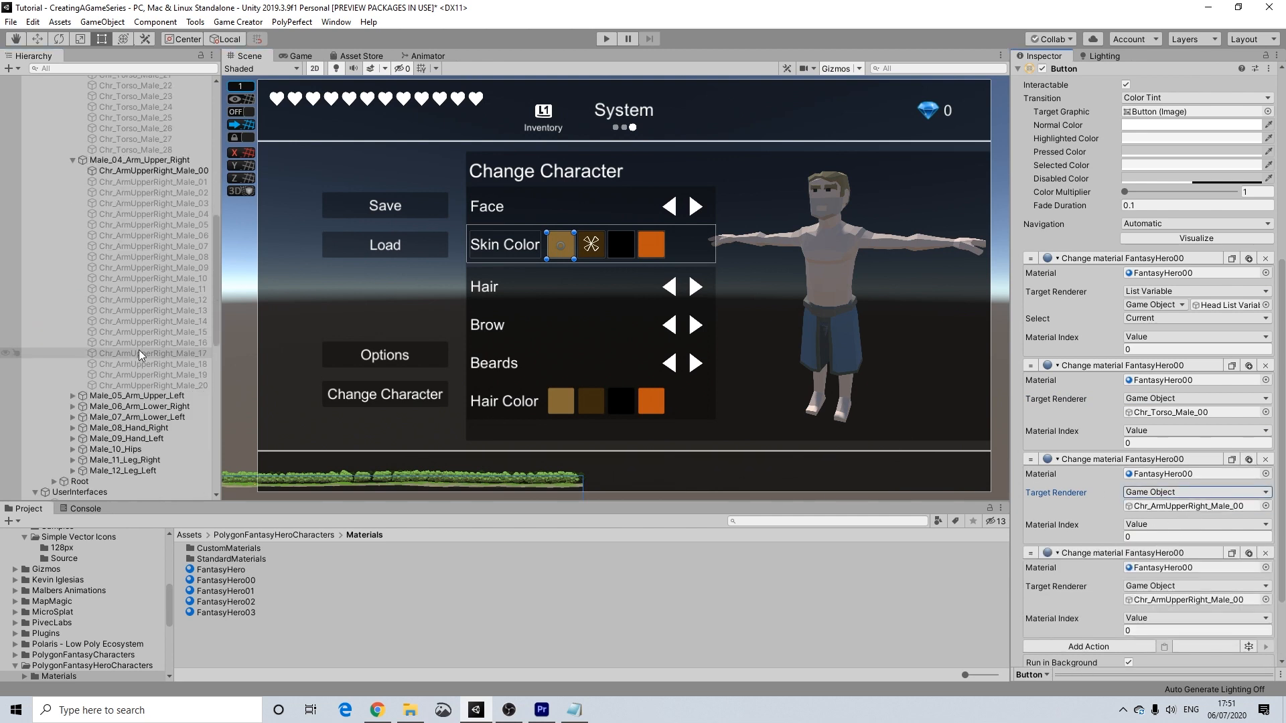
pyautogui.click(74, 359)
pyautogui.moveTo(151, 367); pyautogui.dragTo(1201, 603)
# Step: Duplicate the upper-left arm material action and assign Chr_ArmLowerRight_Male_00 as the copy's target
pyautogui.click(1232, 553)
pyautogui.scroll(-5, 1234, 554)
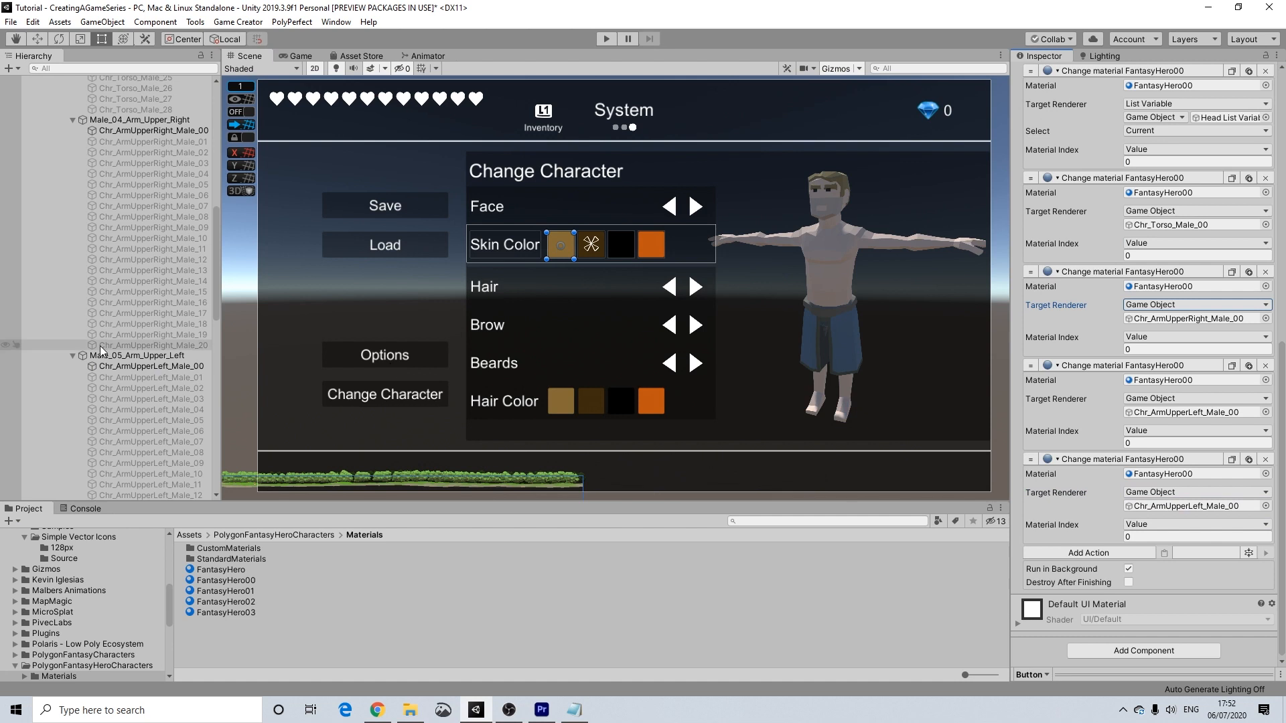
pyautogui.scroll(-4, 127, 356)
pyautogui.scroll(-1, 128, 356)
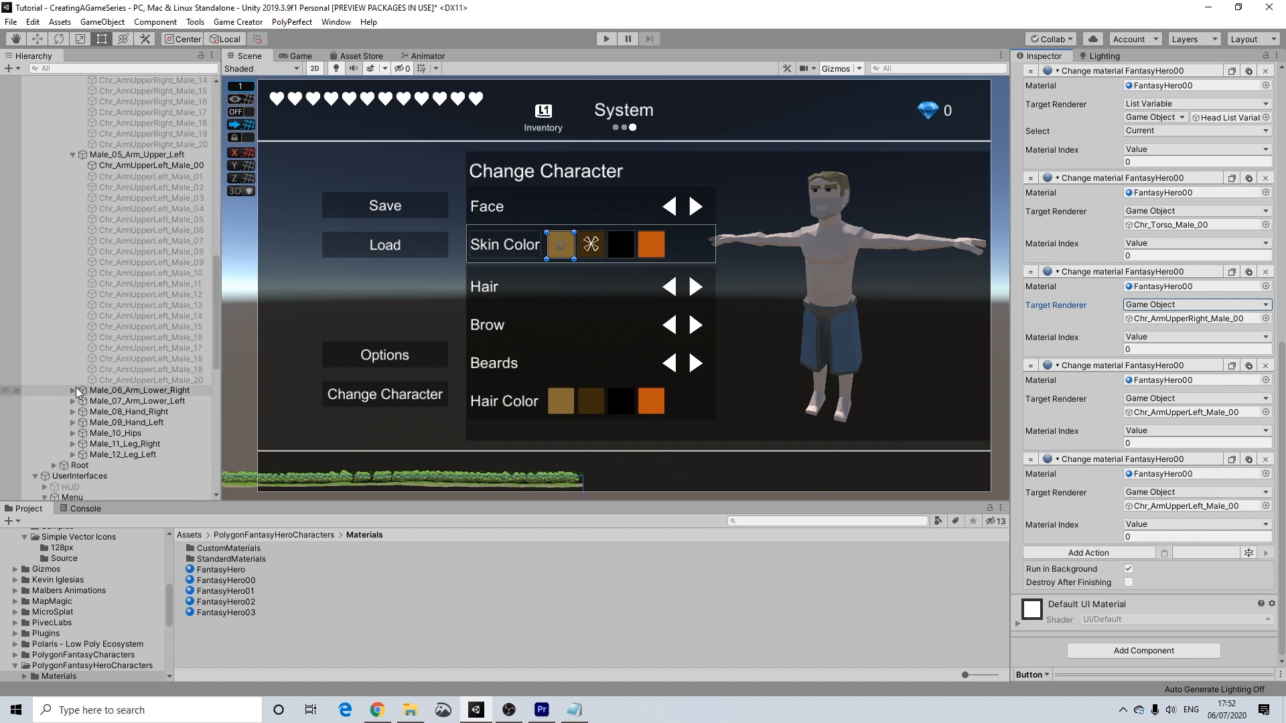
pyautogui.click(73, 390)
pyautogui.moveTo(142, 400); pyautogui.dragTo(1163, 515)
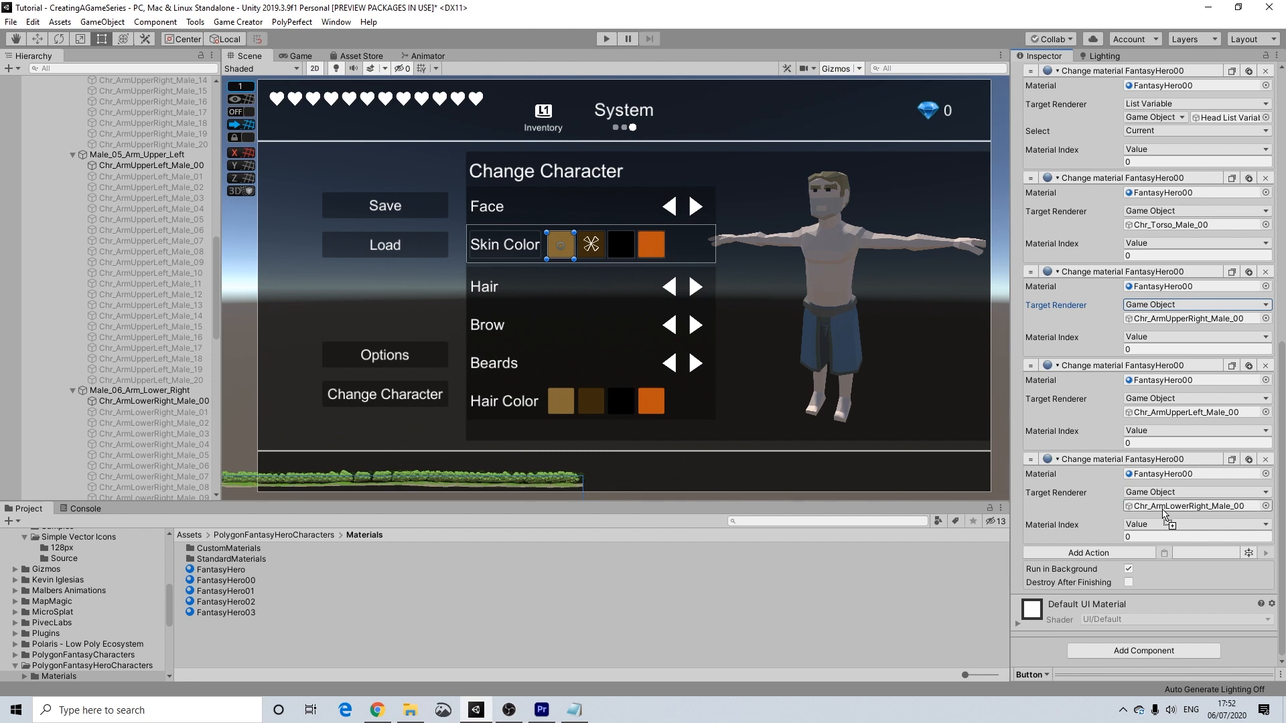
# Step: Assign Chr_ArmLowerLeft_Male_00 as the target of the last Change Material action
pyautogui.scroll(-5, 162, 418)
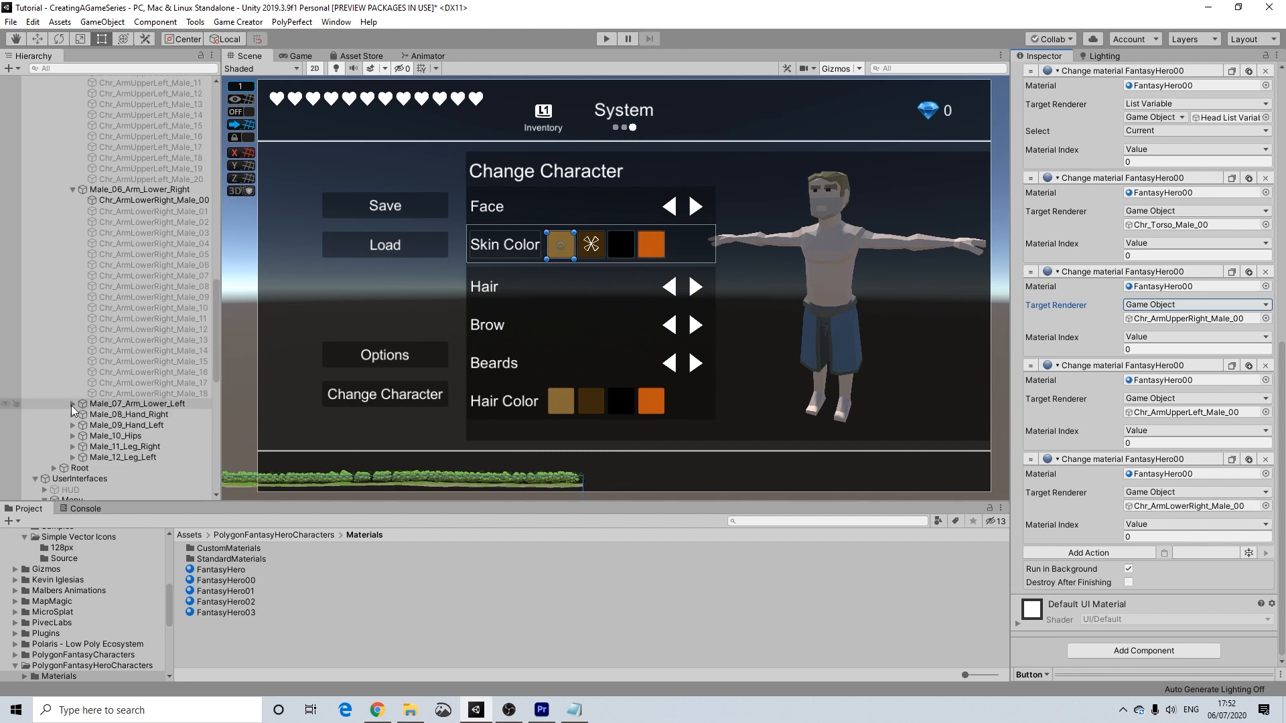
pyautogui.click(72, 404)
pyautogui.moveTo(142, 415); pyautogui.dragTo(1182, 505)
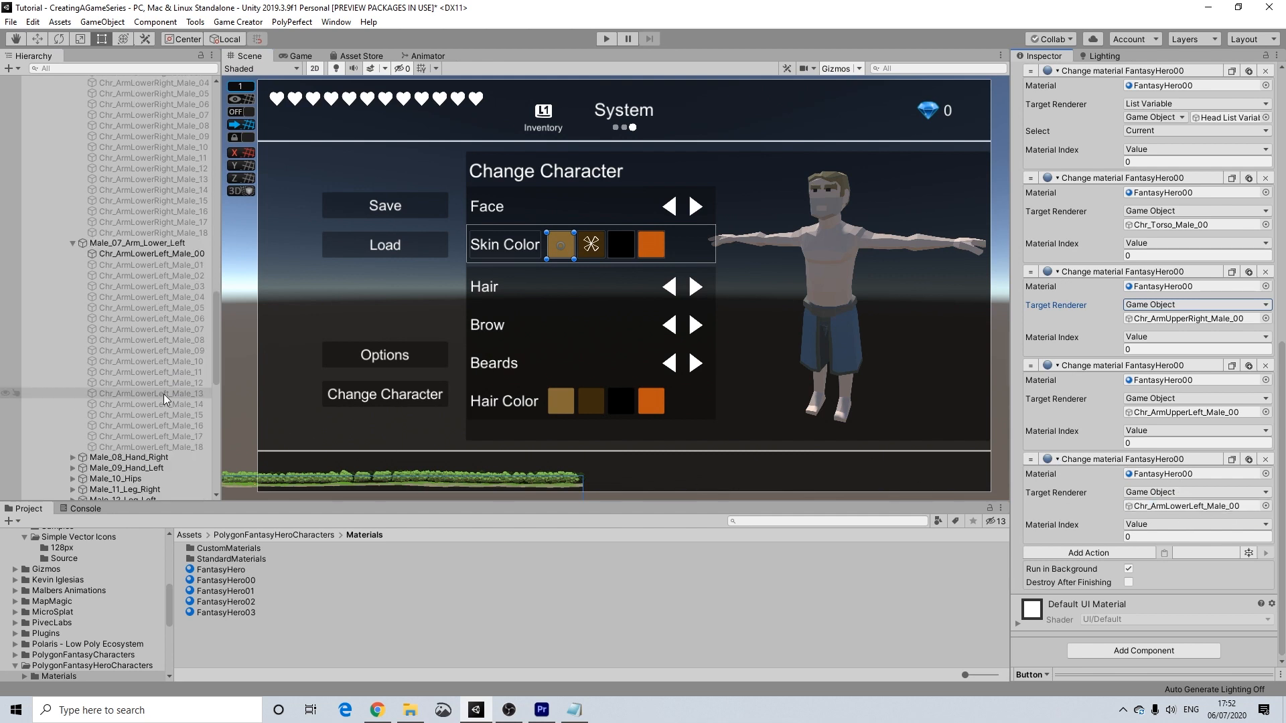
# Step: Duplicate the lower-left arm material action and assign Chr_HandRight_Male_00 as the copy's target
pyautogui.scroll(-5, 162, 393)
pyautogui.click(71, 417)
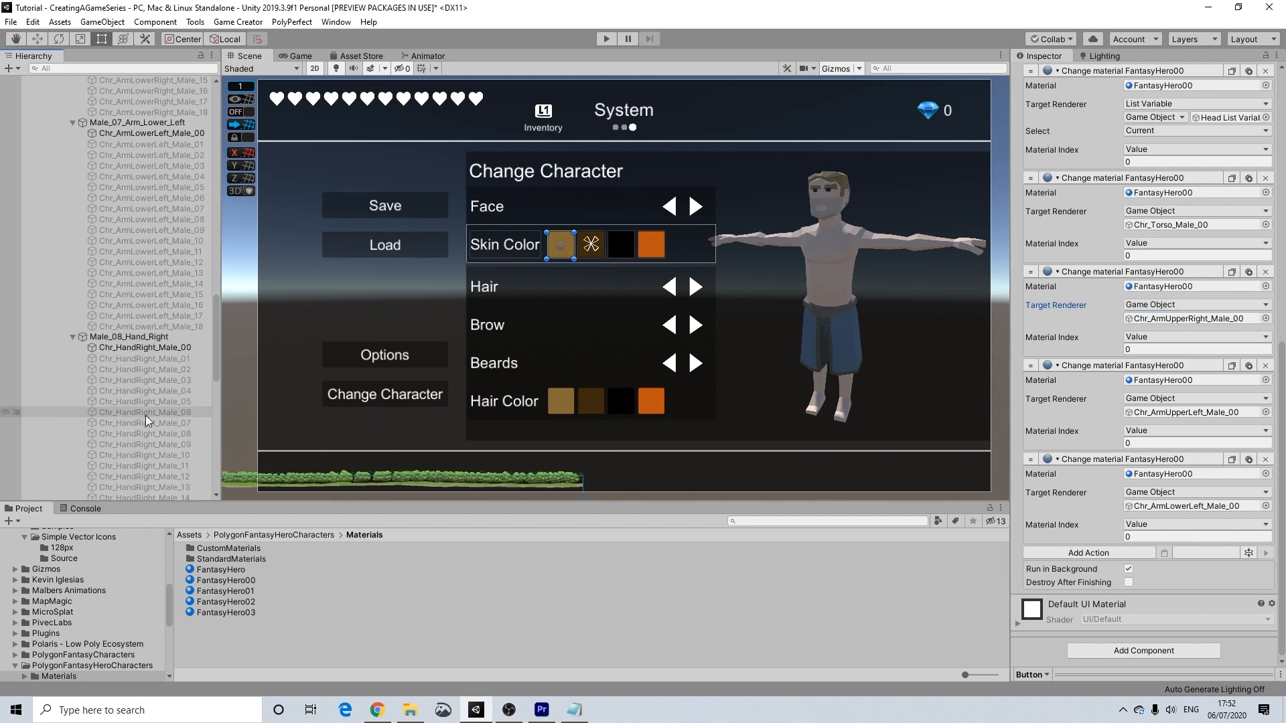
pyautogui.click(1248, 460)
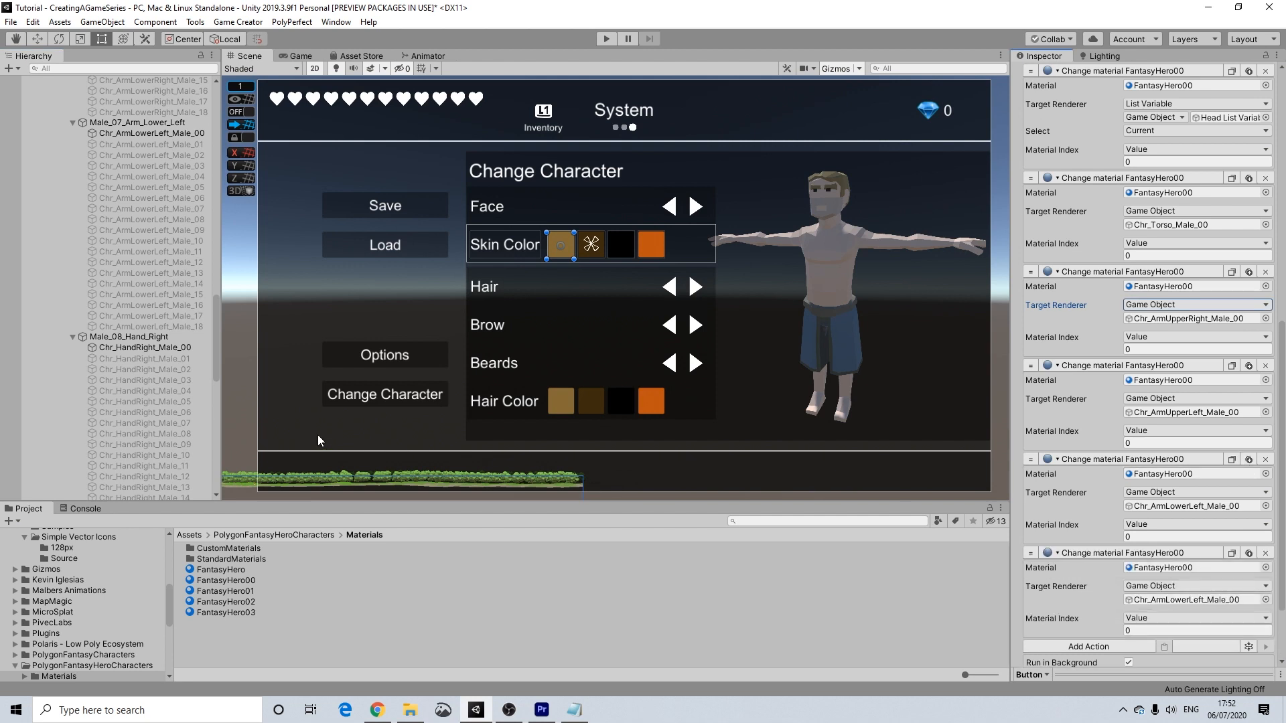
pyautogui.moveTo(151, 348); pyautogui.dragTo(1183, 598)
# Step: Duplicate the right-hand material action and assign Chr_HandLeft_Male_00 as the copy's target
pyautogui.scroll(-3, 1184, 576)
pyautogui.click(1248, 460)
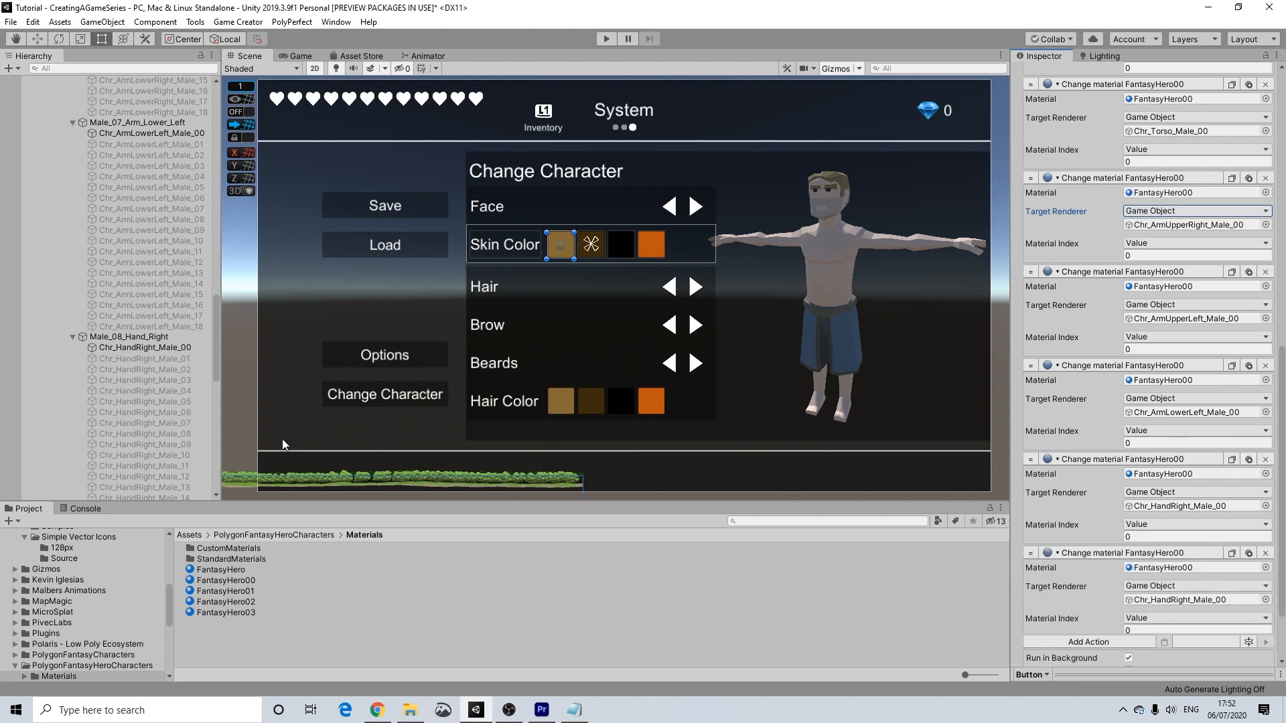
pyautogui.scroll(-5, 149, 390)
pyautogui.click(73, 380)
pyautogui.moveTo(144, 391); pyautogui.dragTo(1202, 597)
pyautogui.scroll(-2, 1196, 568)
pyautogui.scroll(-4, 106, 448)
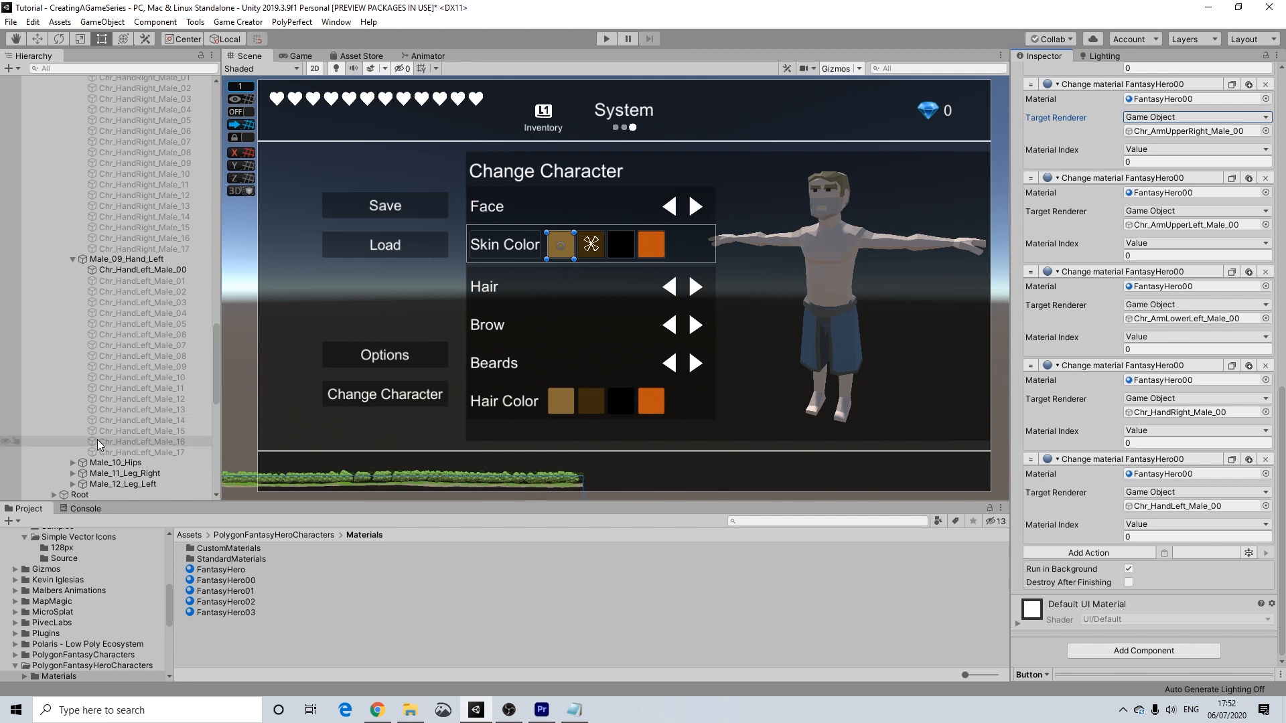
# Step: Duplicate the left-hand material action and assign Chr_LegLeft_Male_00 and Chr_LegRight_Male_00 as the targets of the last two actions
pyautogui.click(73, 472)
pyautogui.scroll(-5, 143, 366)
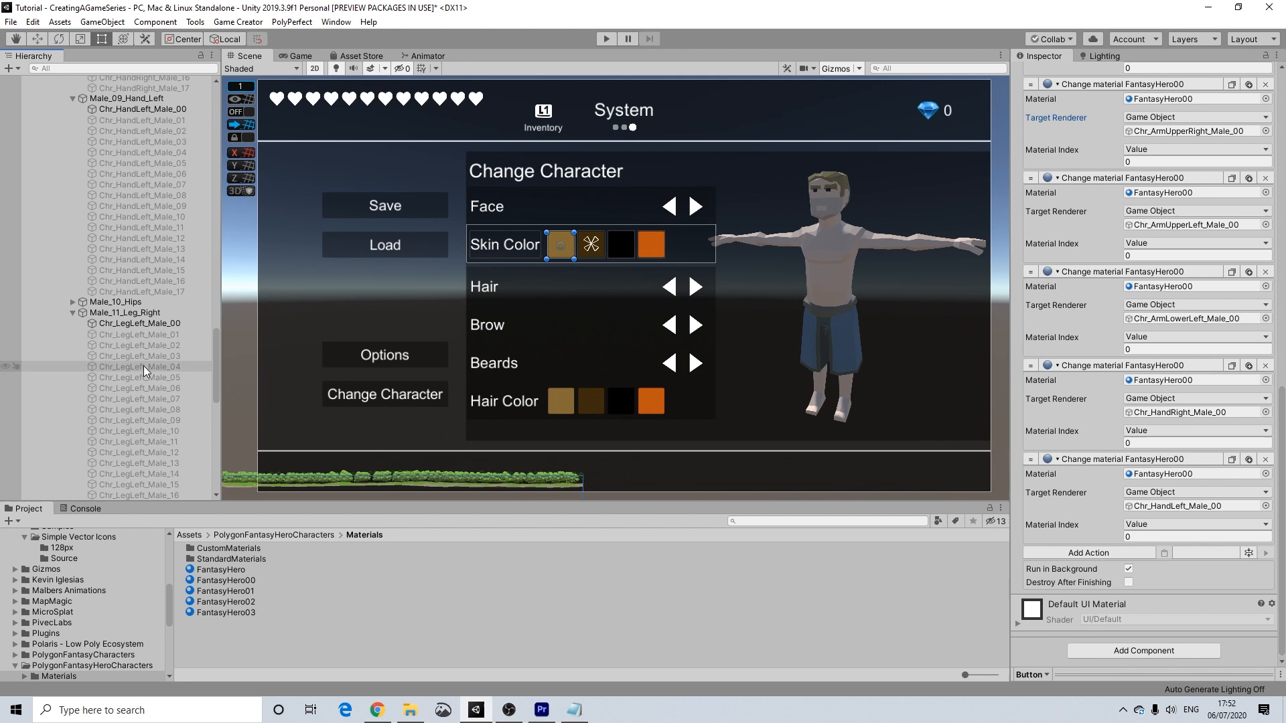
pyautogui.click(72, 416)
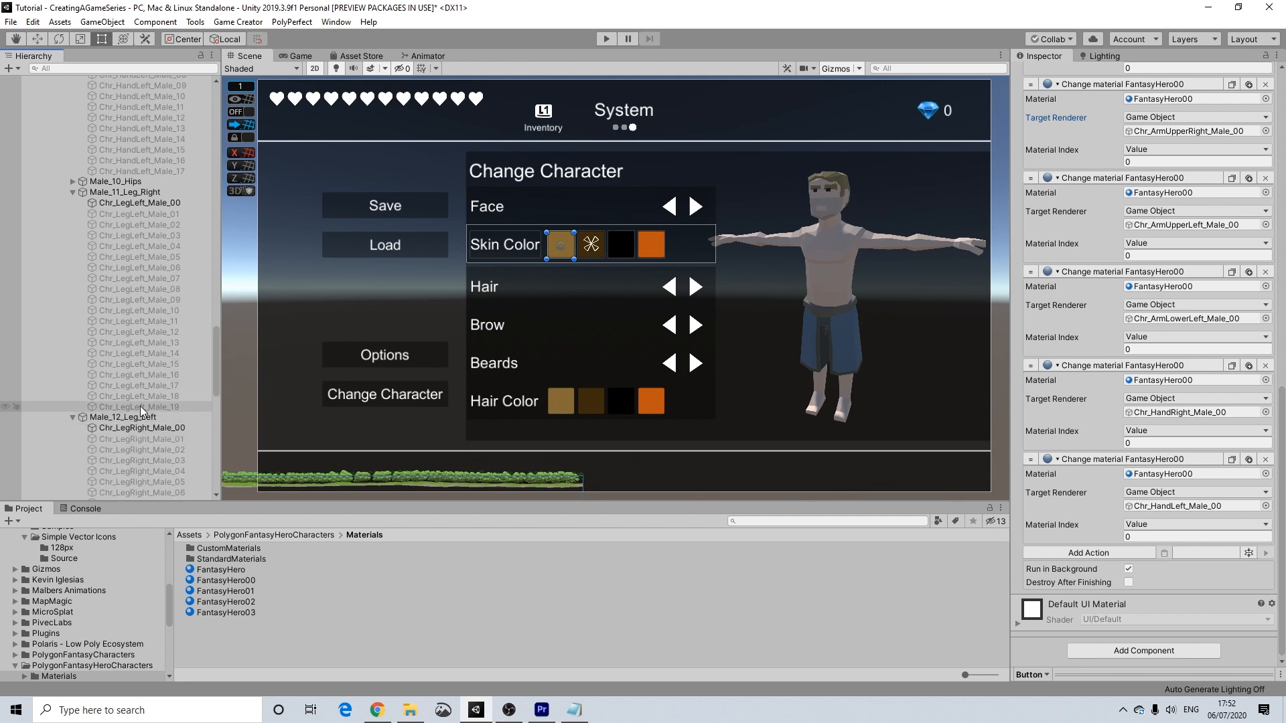
pyautogui.scroll(-2, 142, 405)
pyautogui.scroll(-1, 144, 406)
pyautogui.scroll(1, 166, 396)
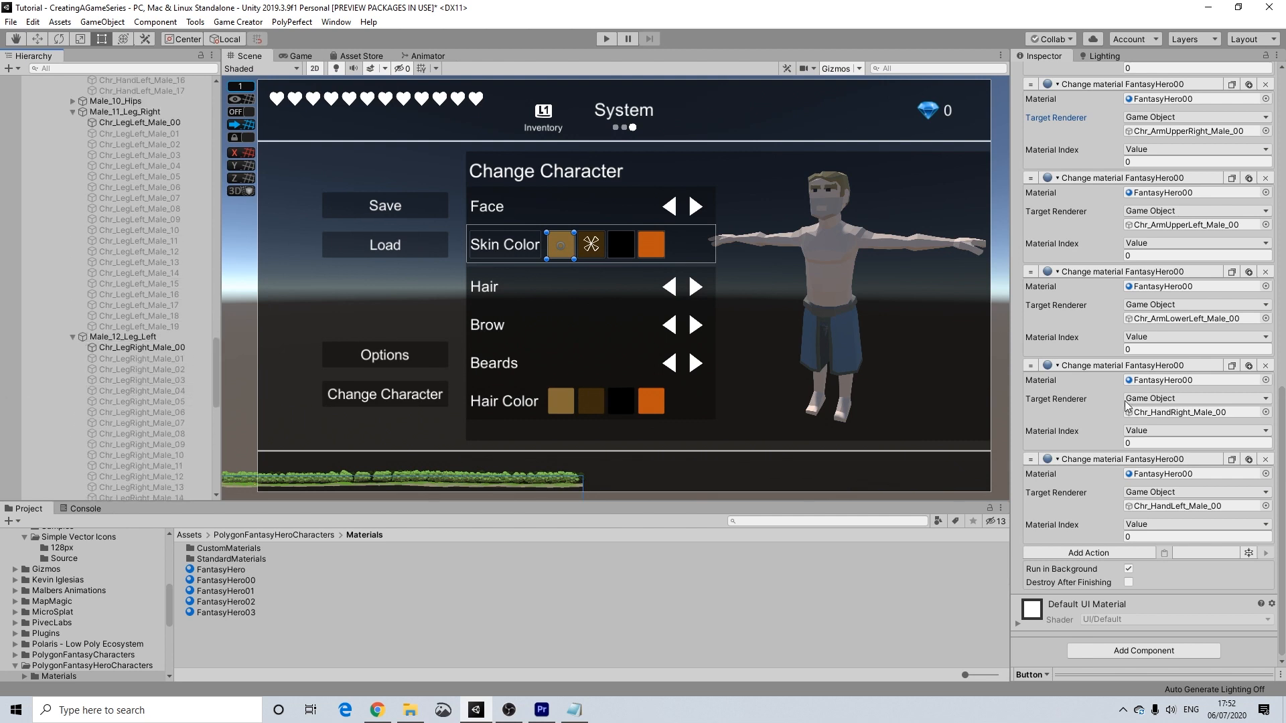
pyautogui.click(1232, 459)
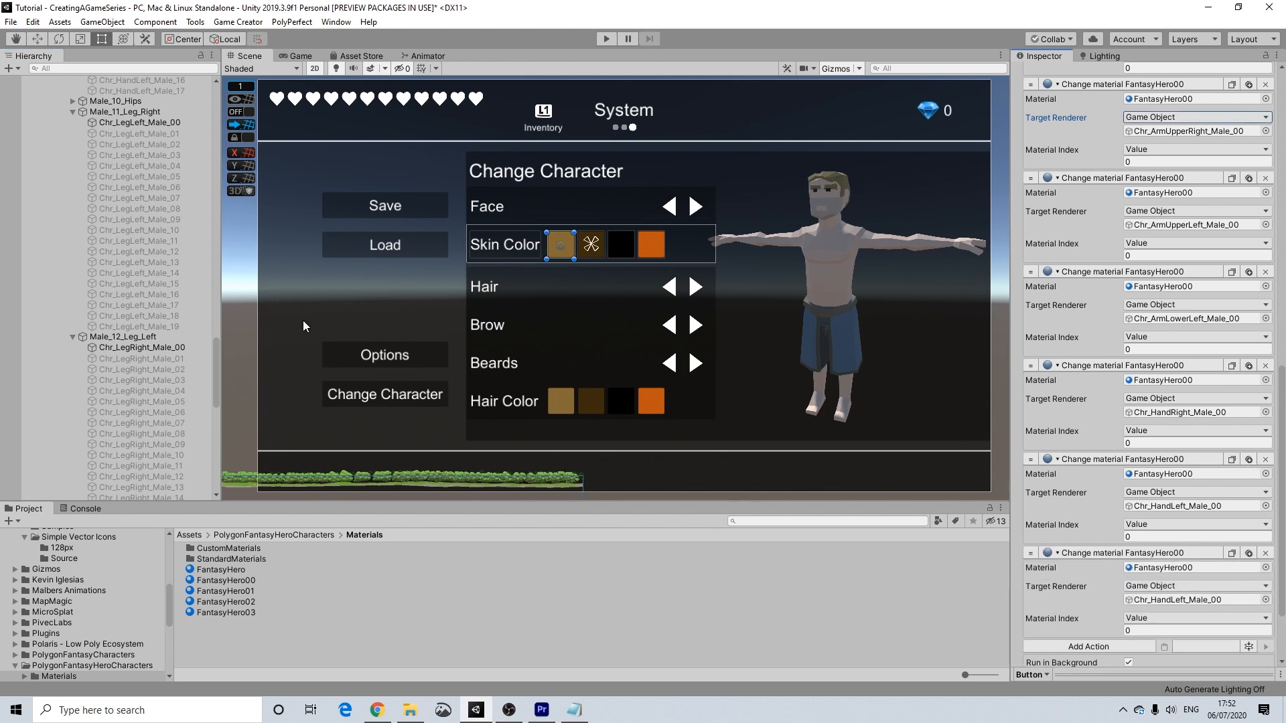
pyautogui.moveTo(135, 124); pyautogui.dragTo(1177, 512)
pyautogui.moveTo(132, 347); pyautogui.dragTo(1198, 599)
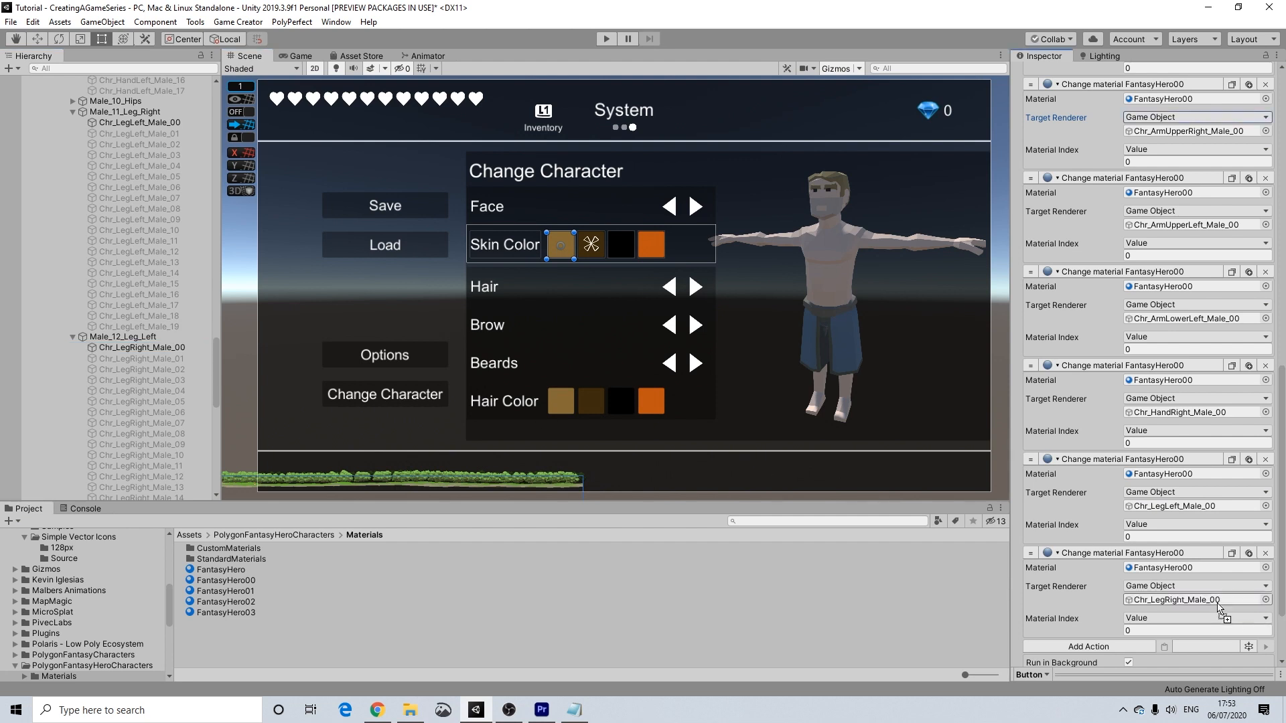
# Step: Remove the Brow and Beards Change Material actions from the second Skin Color button, keeping only the head list action
pyautogui.scroll(-5, 142, 339)
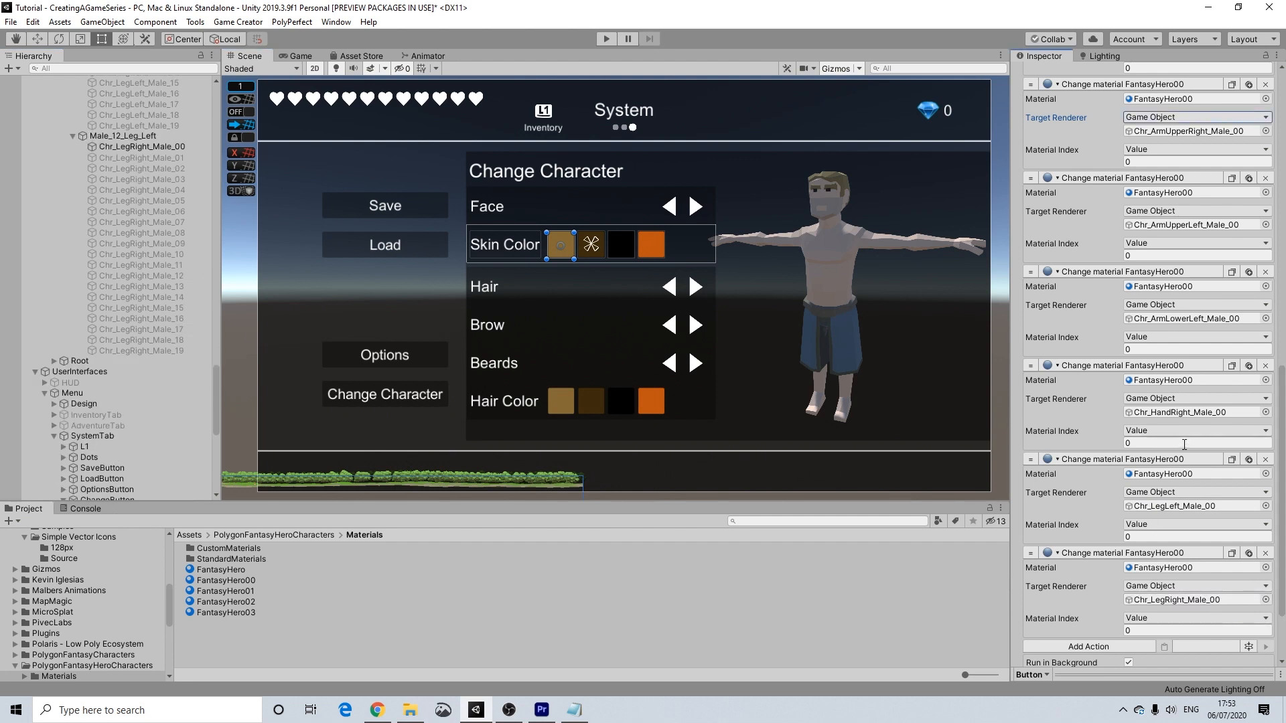
pyautogui.scroll(9, 1179, 402)
pyautogui.scroll(-6, 1180, 404)
pyautogui.scroll(6, 1180, 402)
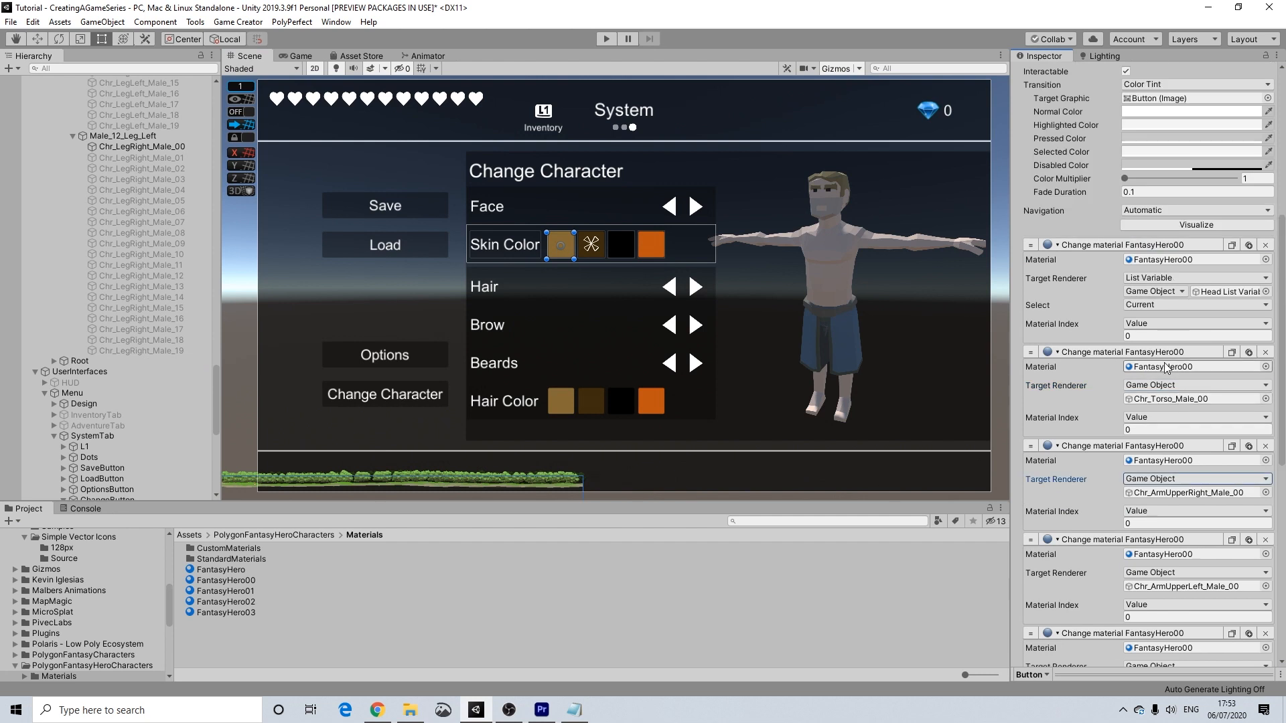
pyautogui.click(586, 257)
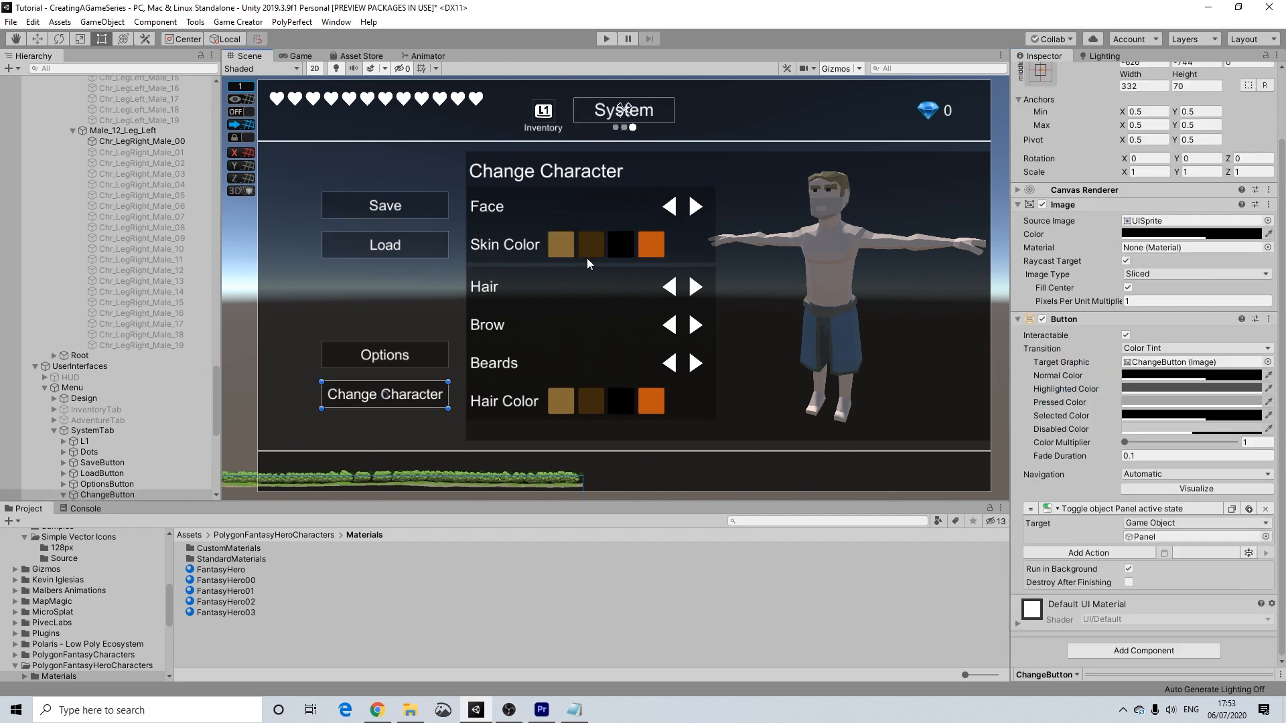
pyautogui.scroll(-7, 1158, 295)
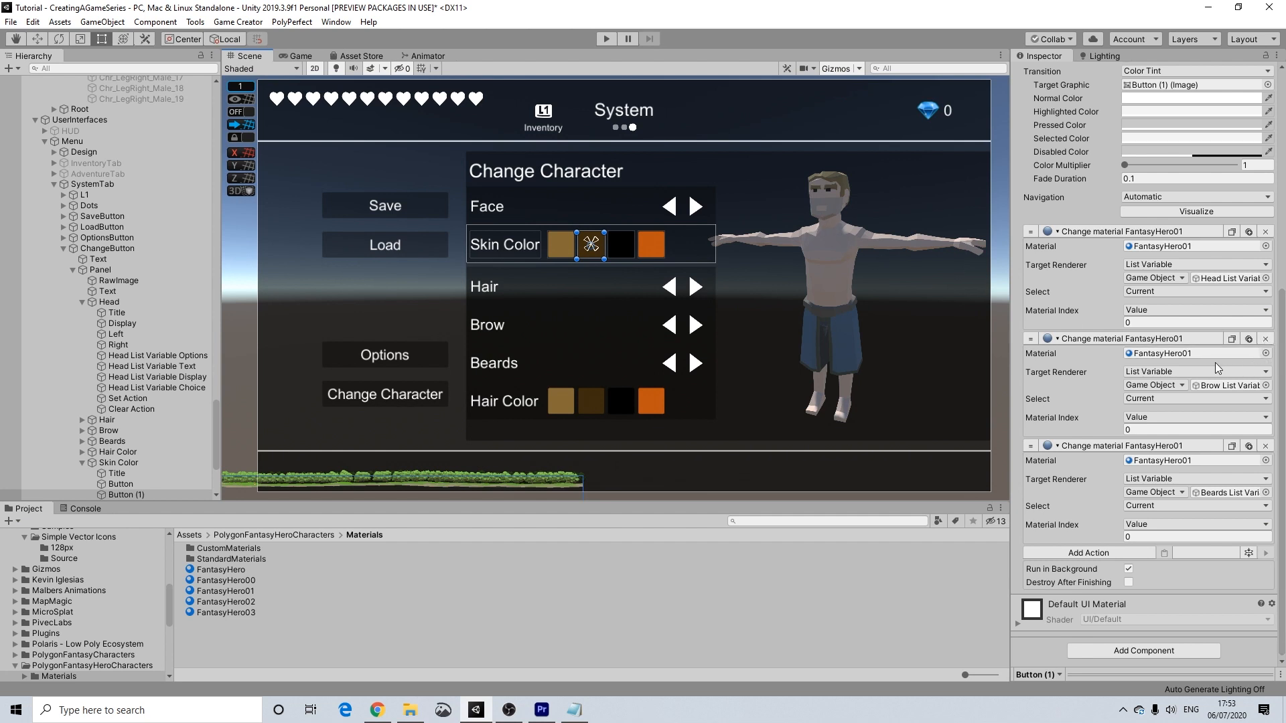
pyautogui.click(1186, 372)
pyautogui.click(1168, 432)
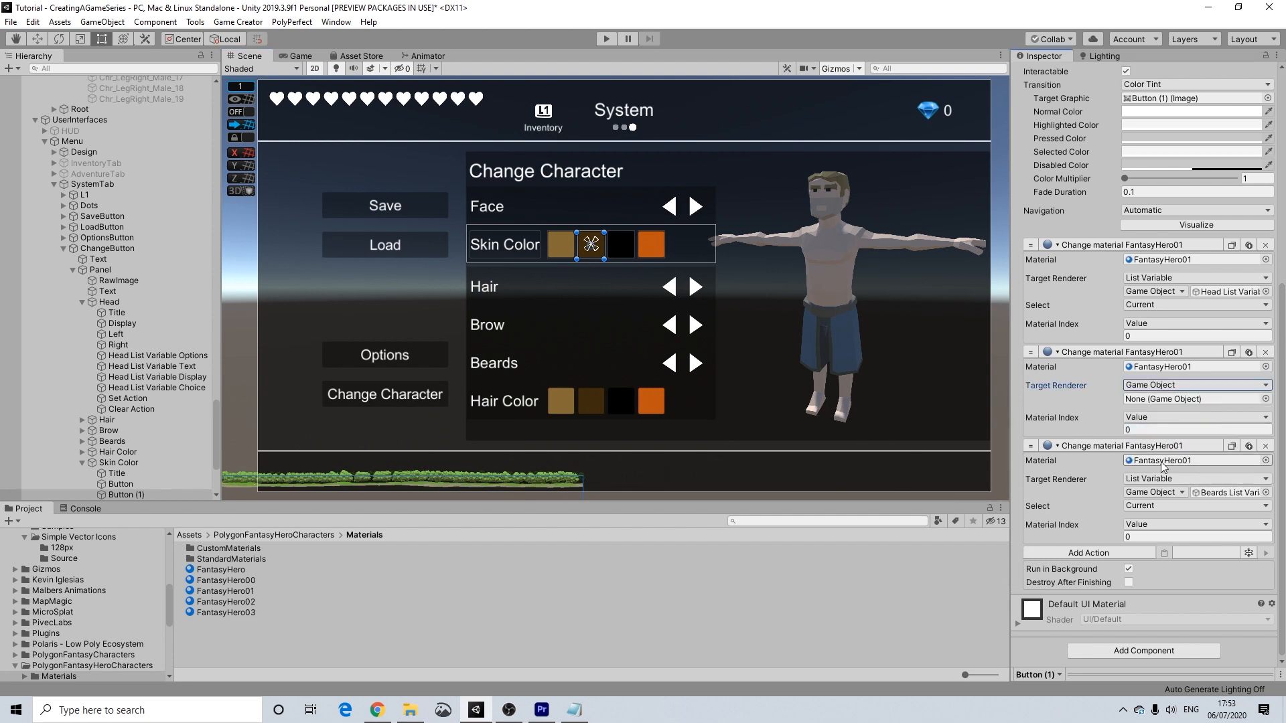
pyautogui.click(1265, 446)
pyautogui.click(1265, 446)
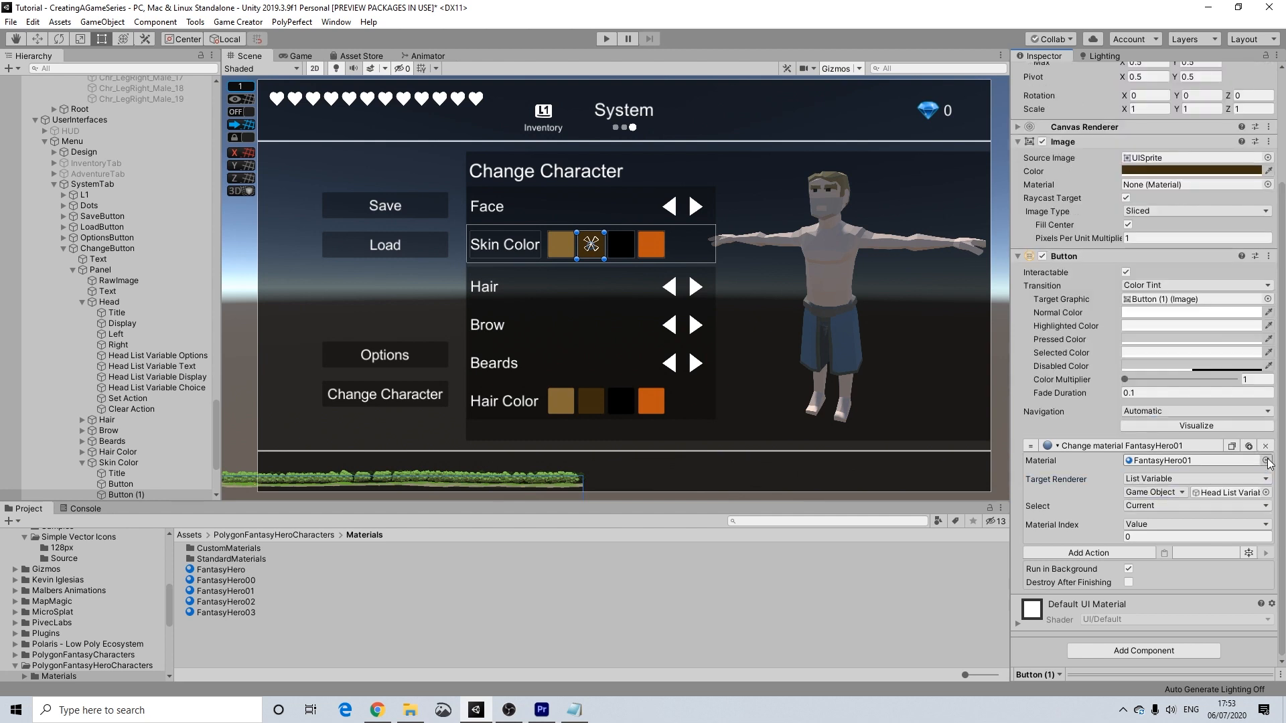
# Step: Copy the Chr_Torso_Male_00 material action from the first Skin Color button and paste it into Button (1)
pyautogui.scroll(-3, 146, 368)
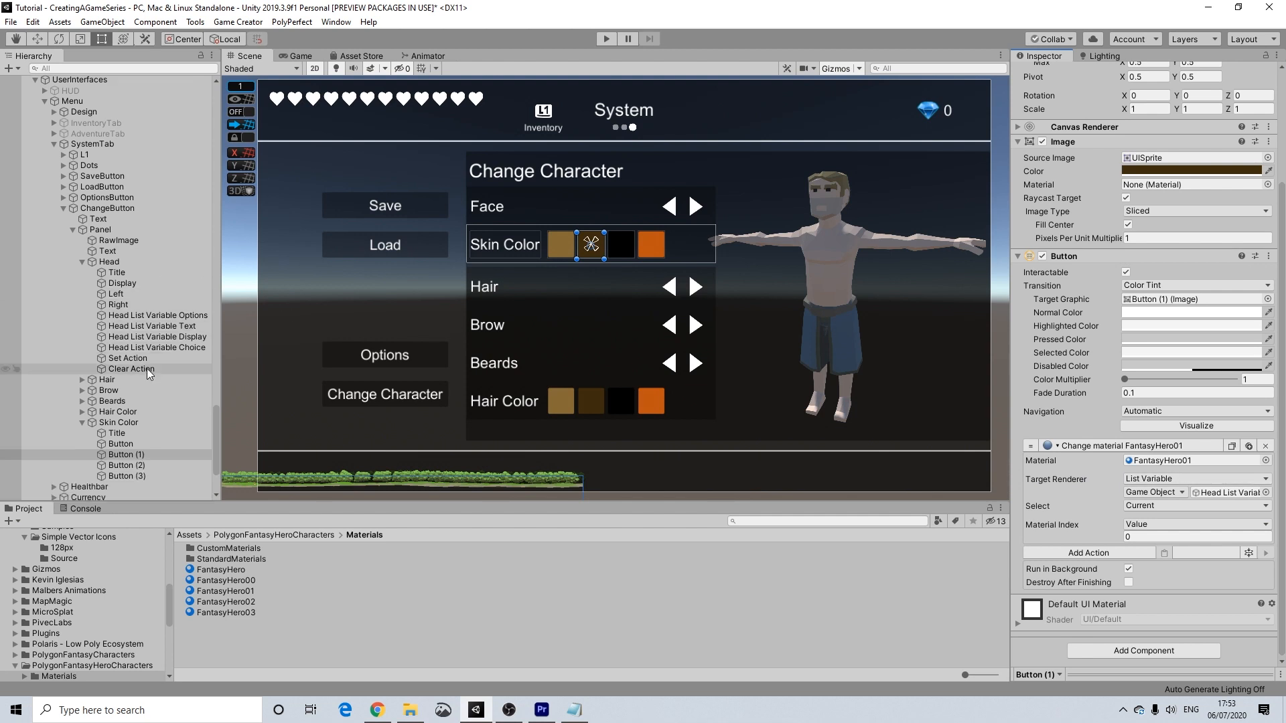
pyautogui.click(127, 404)
pyautogui.scroll(-10, 1246, 469)
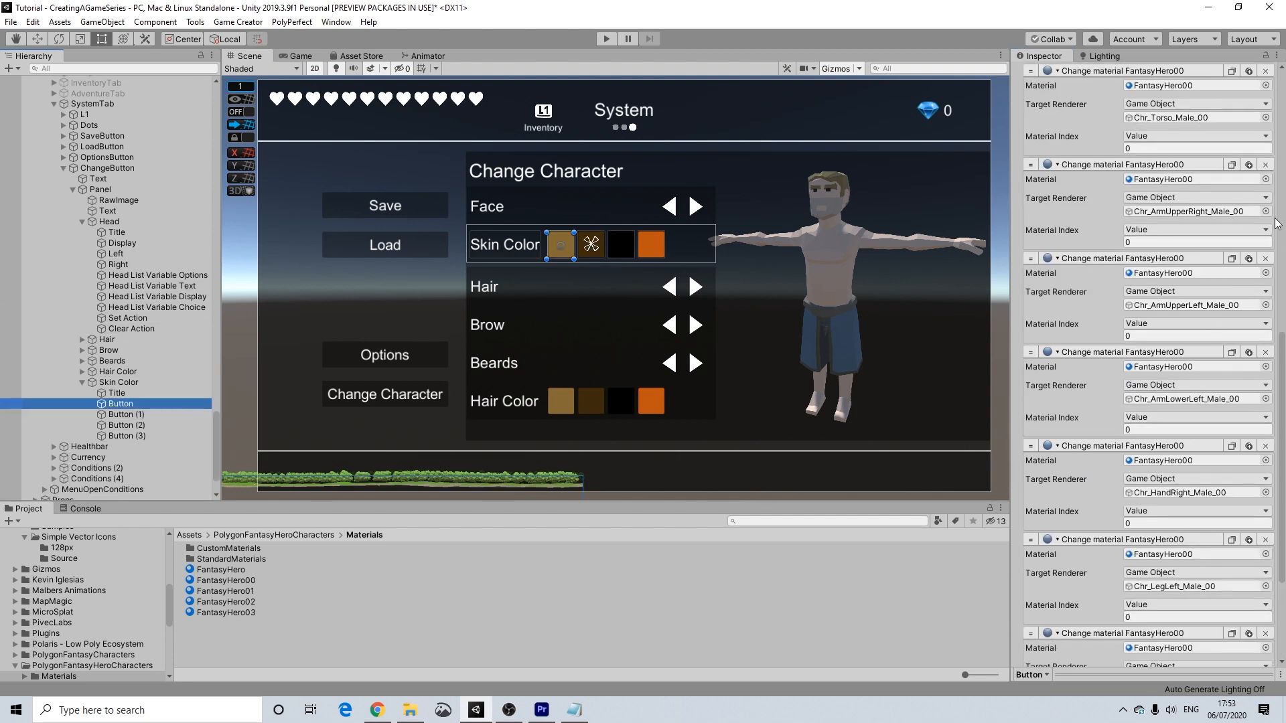
pyautogui.scroll(5, 1237, 194)
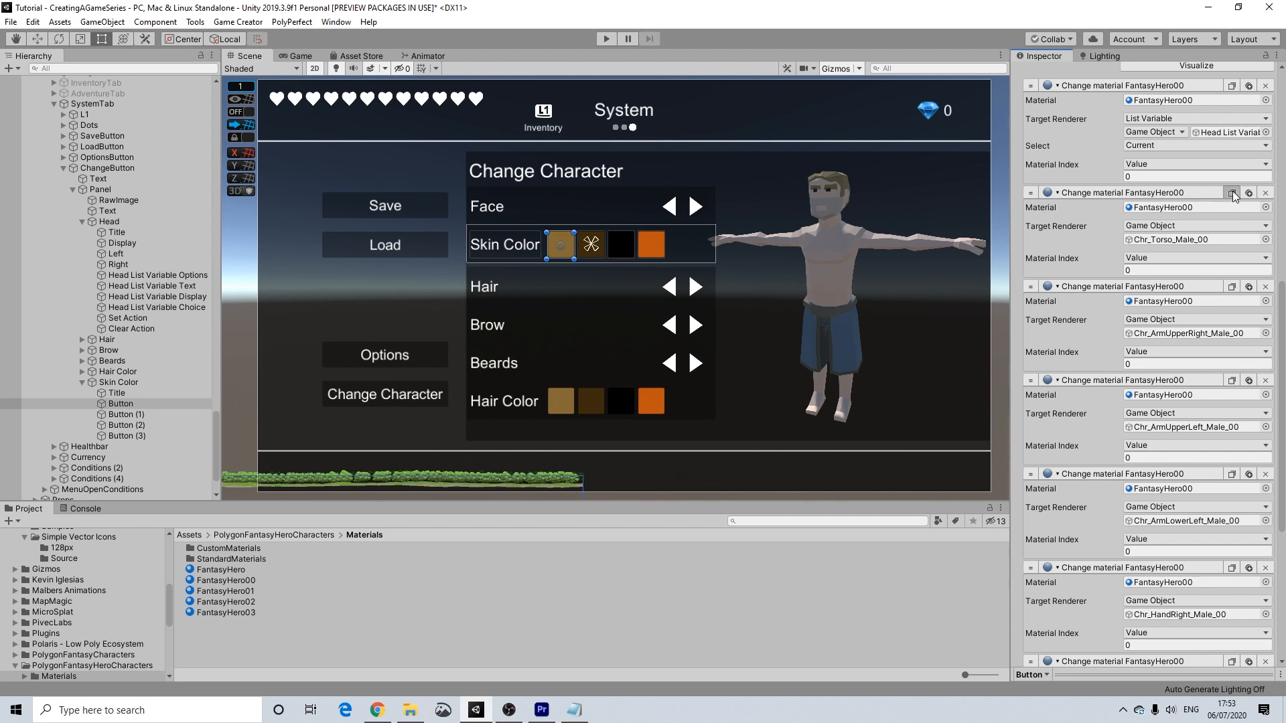
pyautogui.click(128, 414)
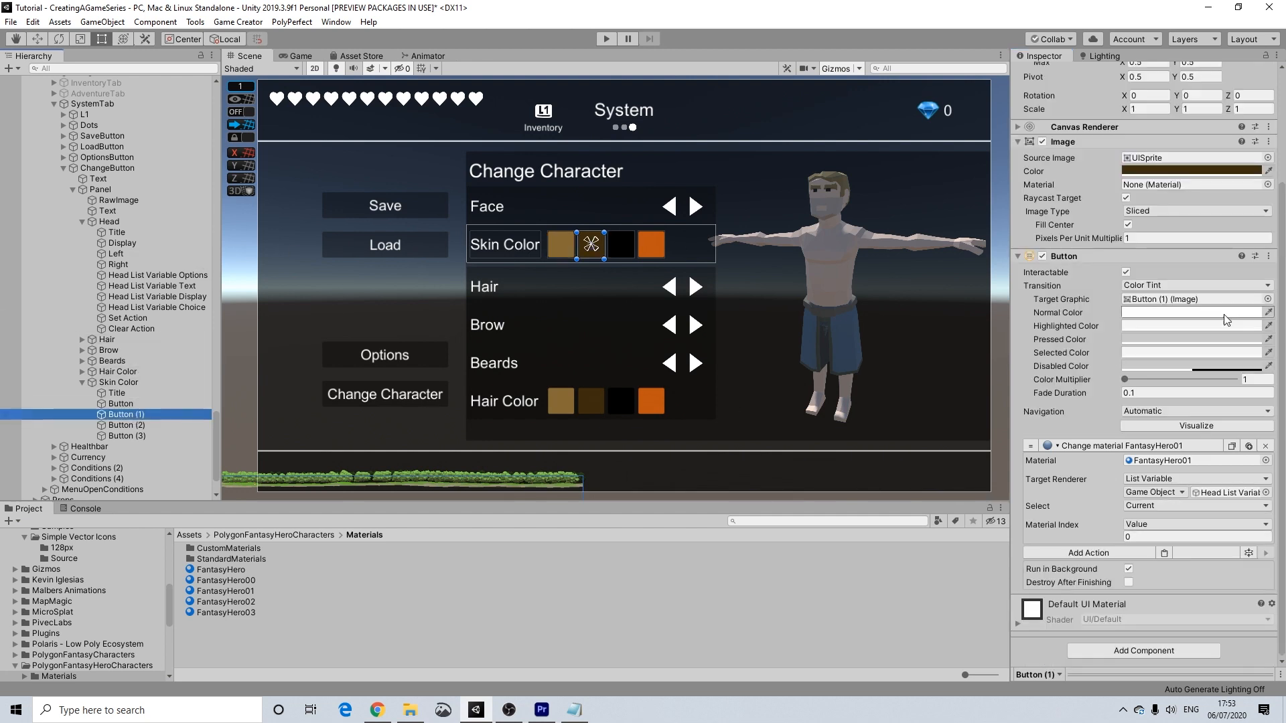
pyautogui.click(1163, 553)
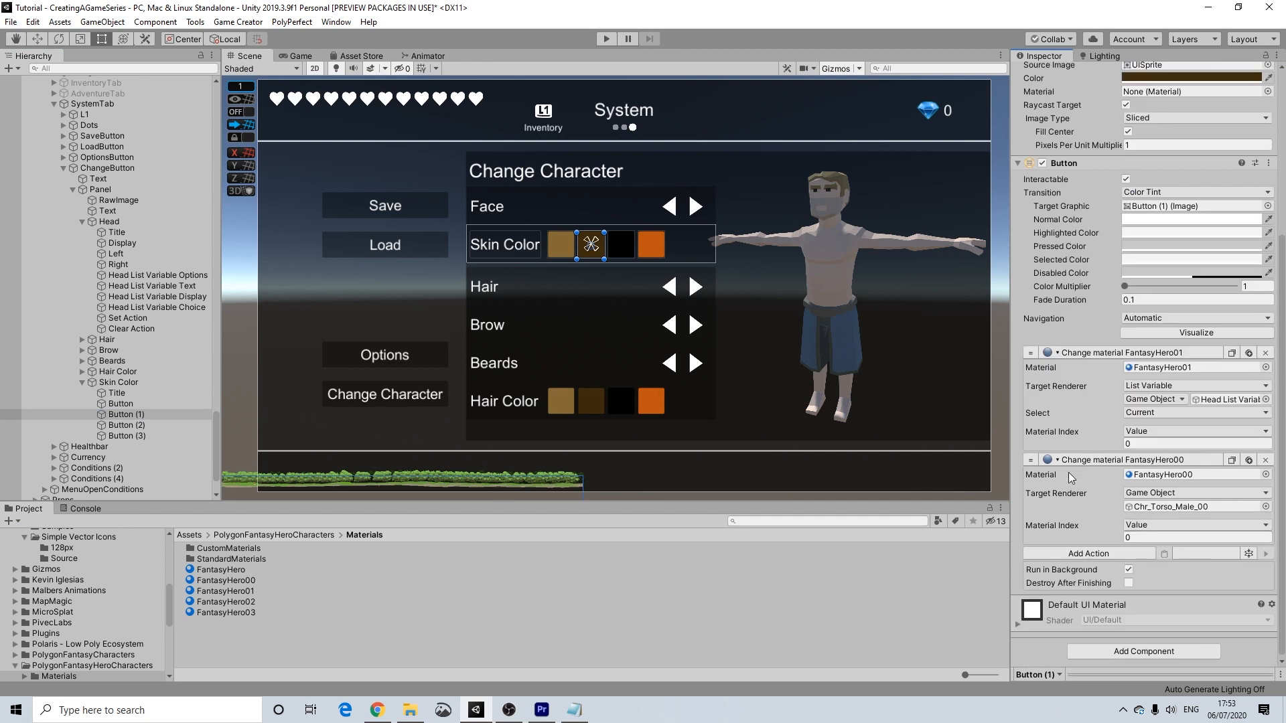
# Step: Copy the Chr_ArmUpperRight_Male_00 material action from the first Skin Color button and paste it into Button (1)
pyautogui.click(127, 403)
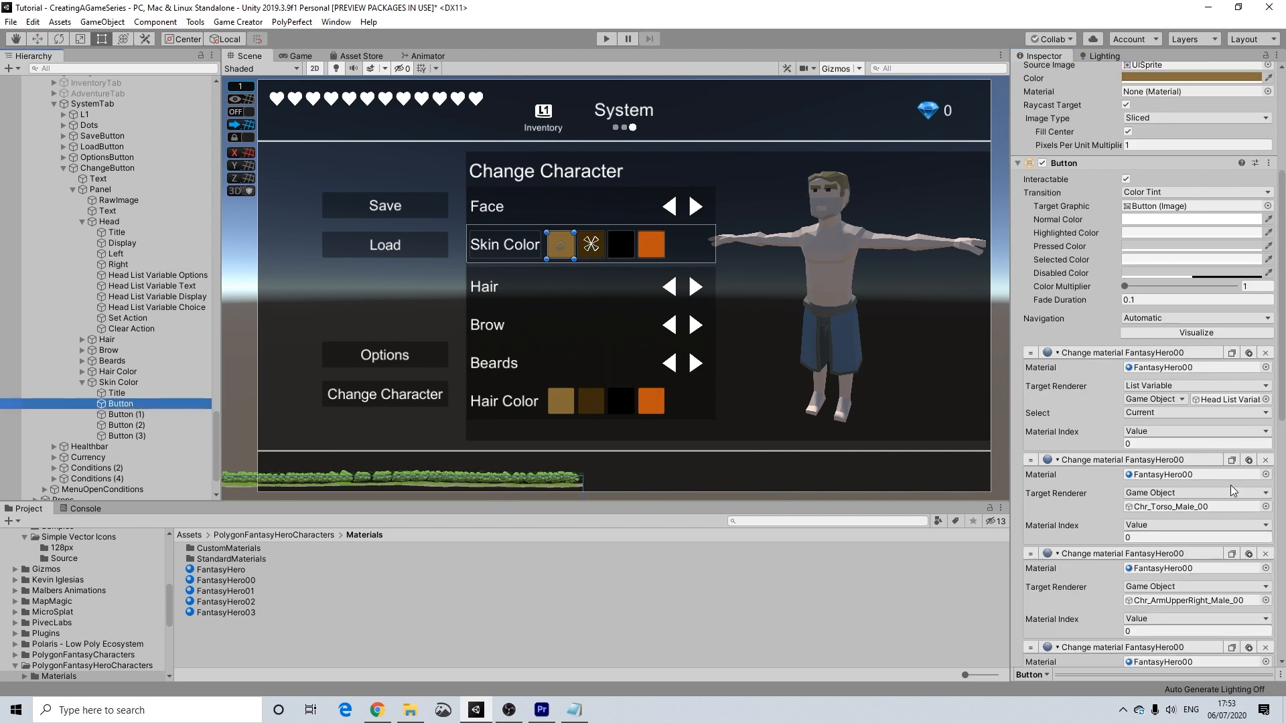
pyautogui.scroll(-3, 1227, 432)
pyautogui.click(134, 415)
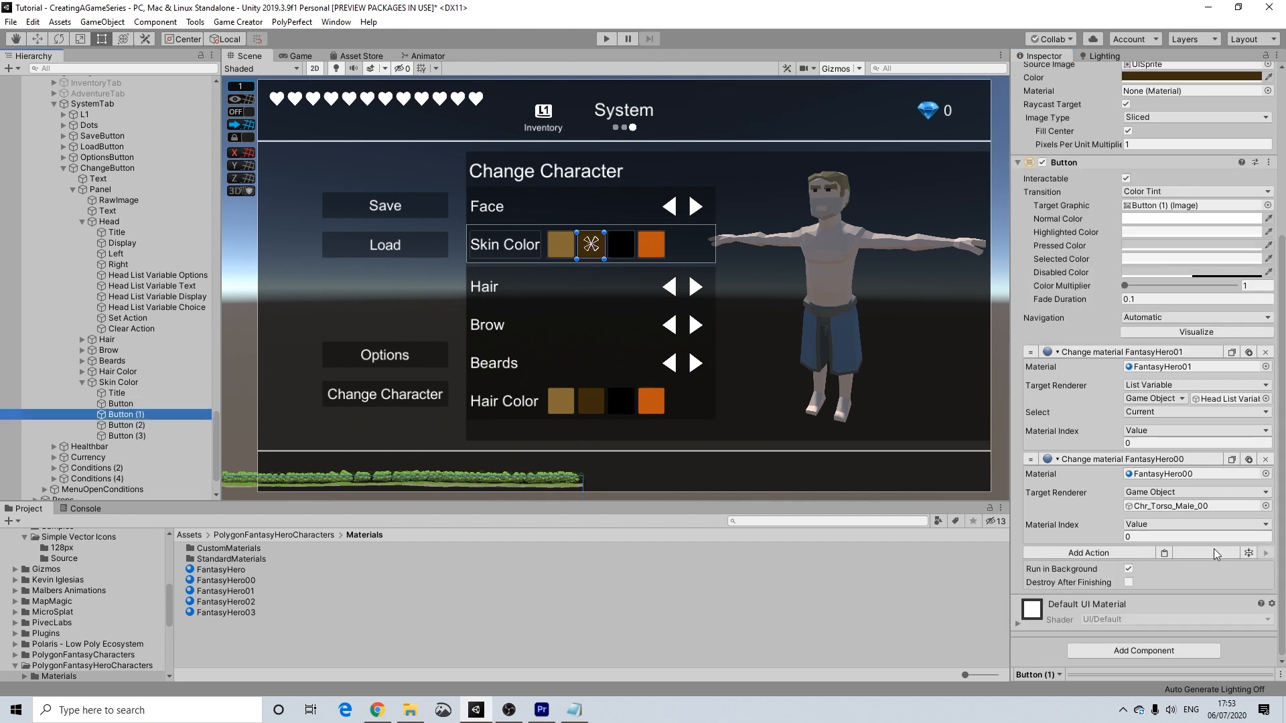
pyautogui.click(1164, 553)
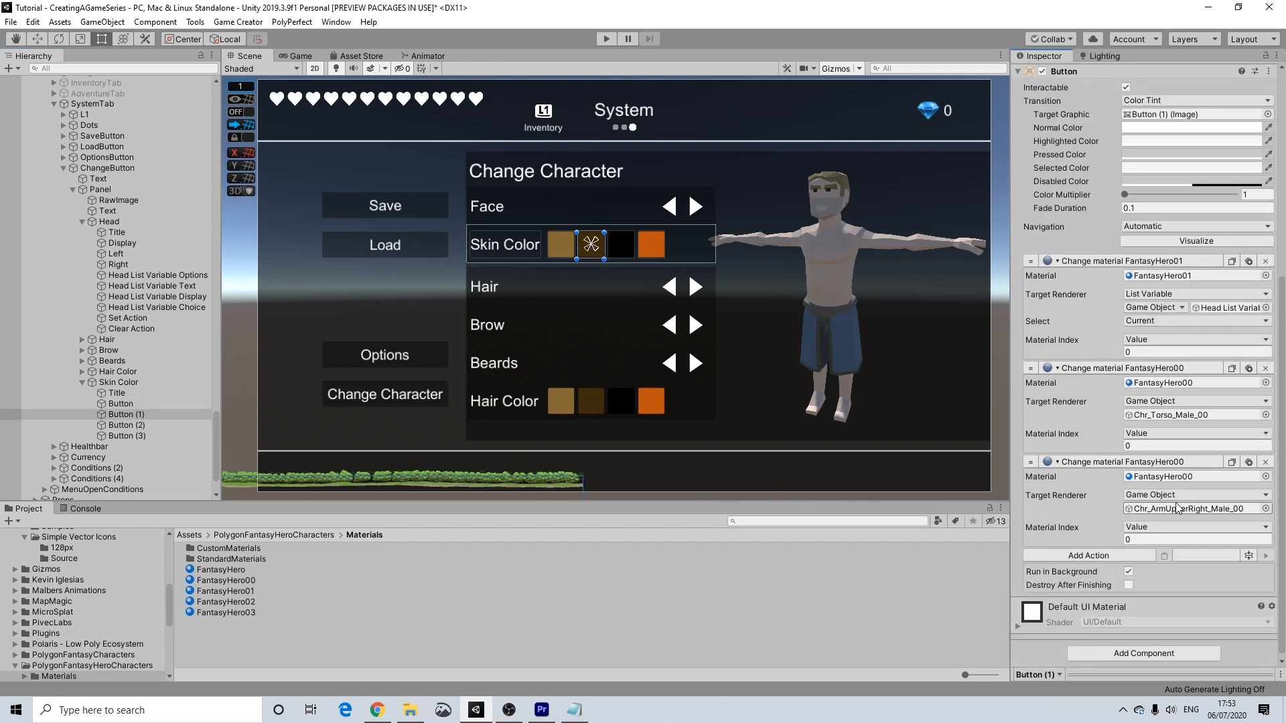
# Step: Add another pasted copy of the Chr_ArmUpperRight_Male_00 material action to Button (1), then return to the first Skin Color button
pyautogui.click(122, 403)
pyautogui.scroll(-3, 1245, 402)
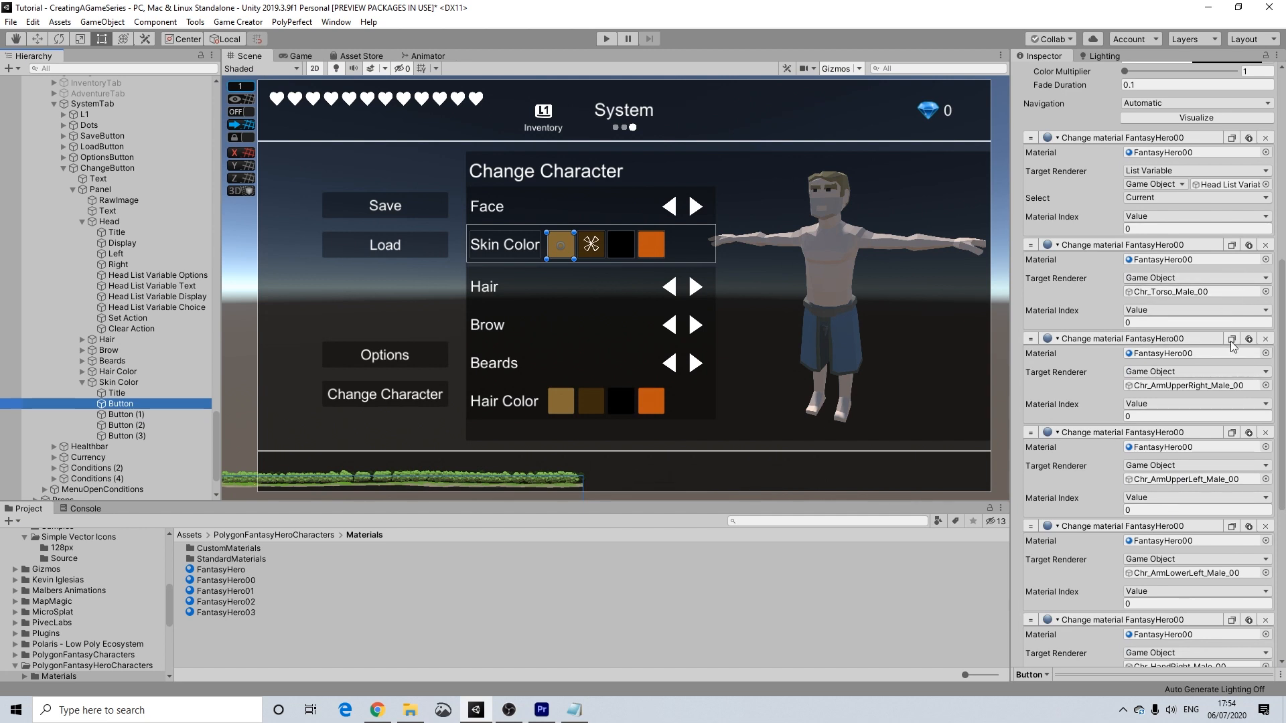
pyautogui.click(113, 416)
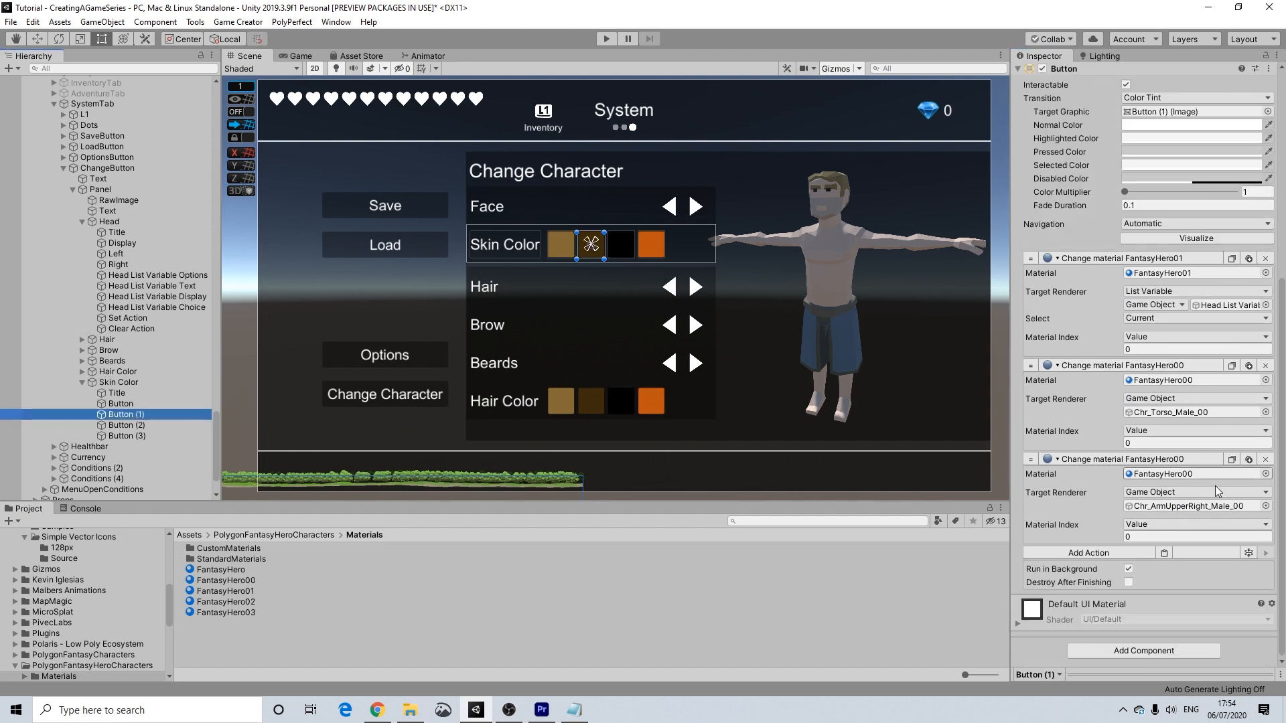
pyautogui.scroll(-2, 1171, 536)
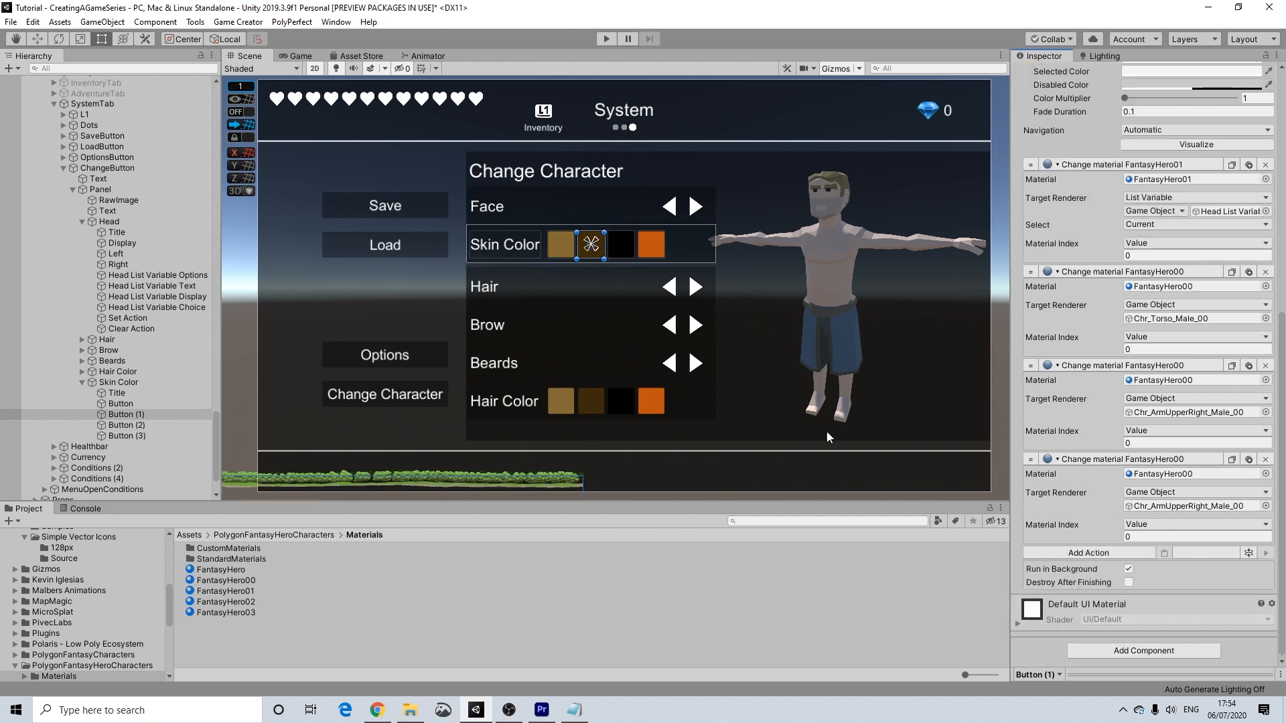
pyautogui.click(119, 404)
pyautogui.scroll(10, 102, 276)
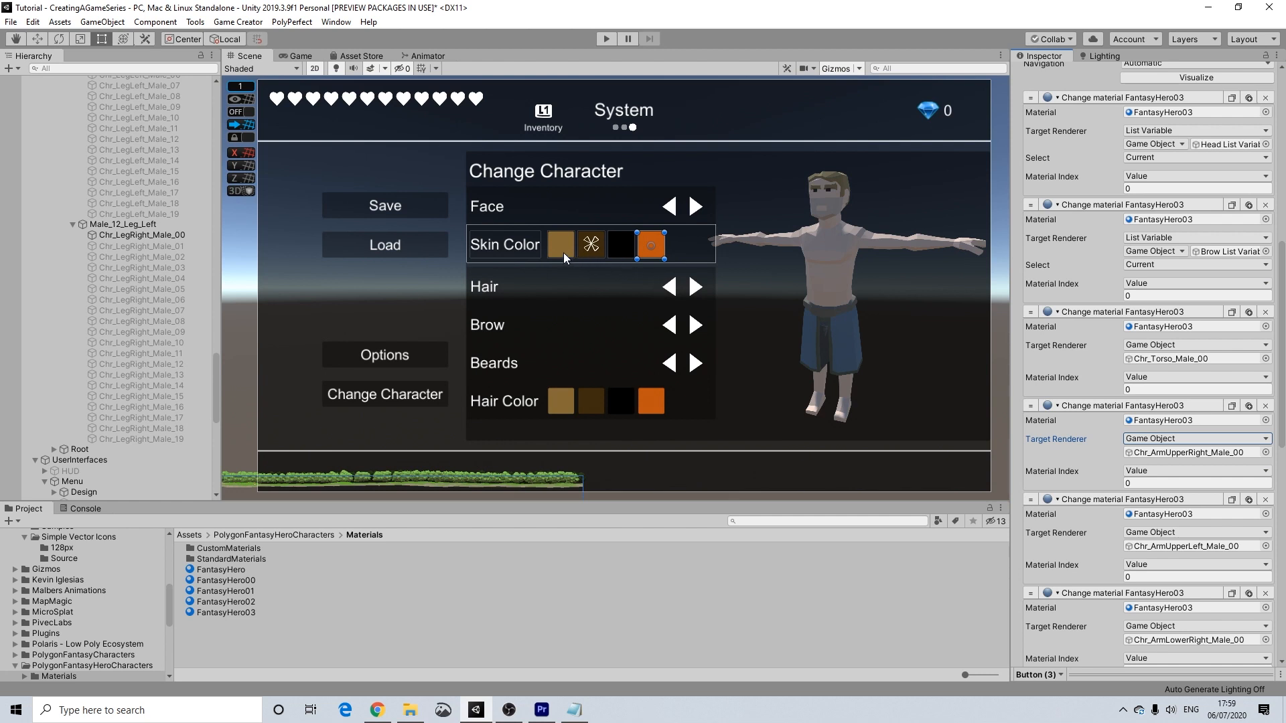
# Step: Copy FantasyHero00's Color_Skin hex code and replace the first line of the Notepad colour list with FFCCAE
pyautogui.click(250, 582)
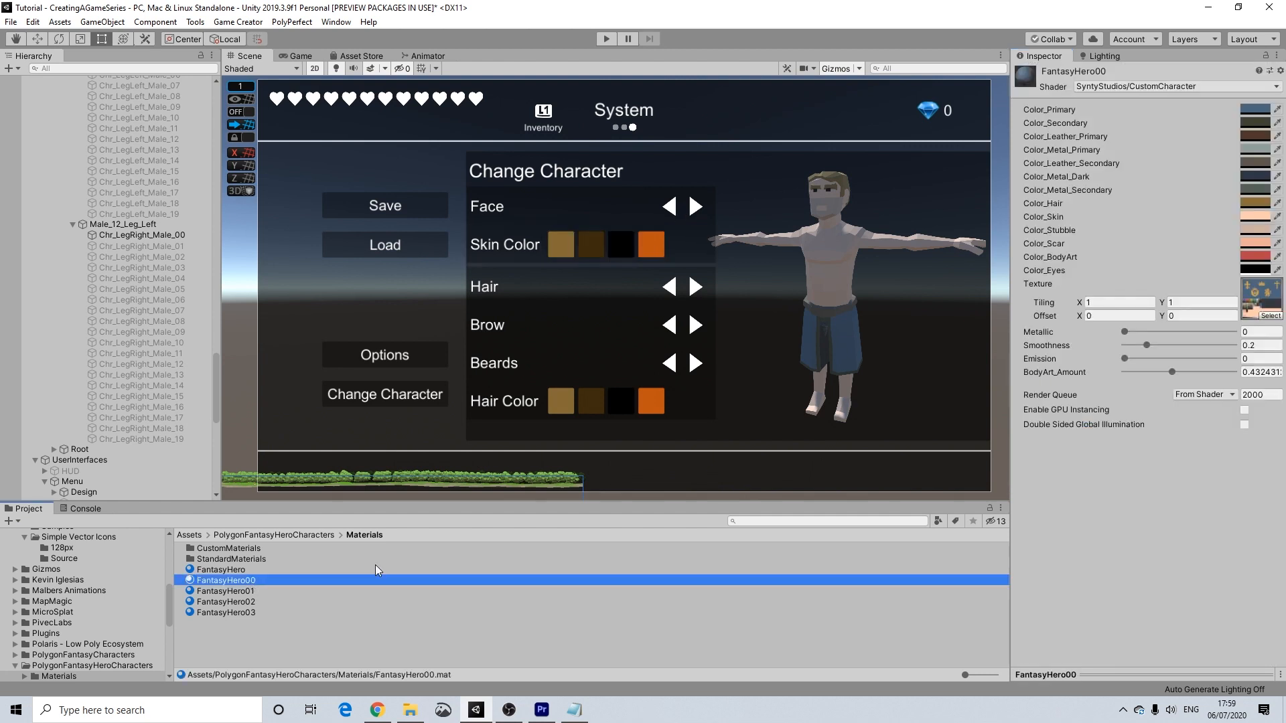
pyautogui.click(1252, 220)
pyautogui.click(1223, 567)
pyautogui.hotkey('ctrl', 'c')
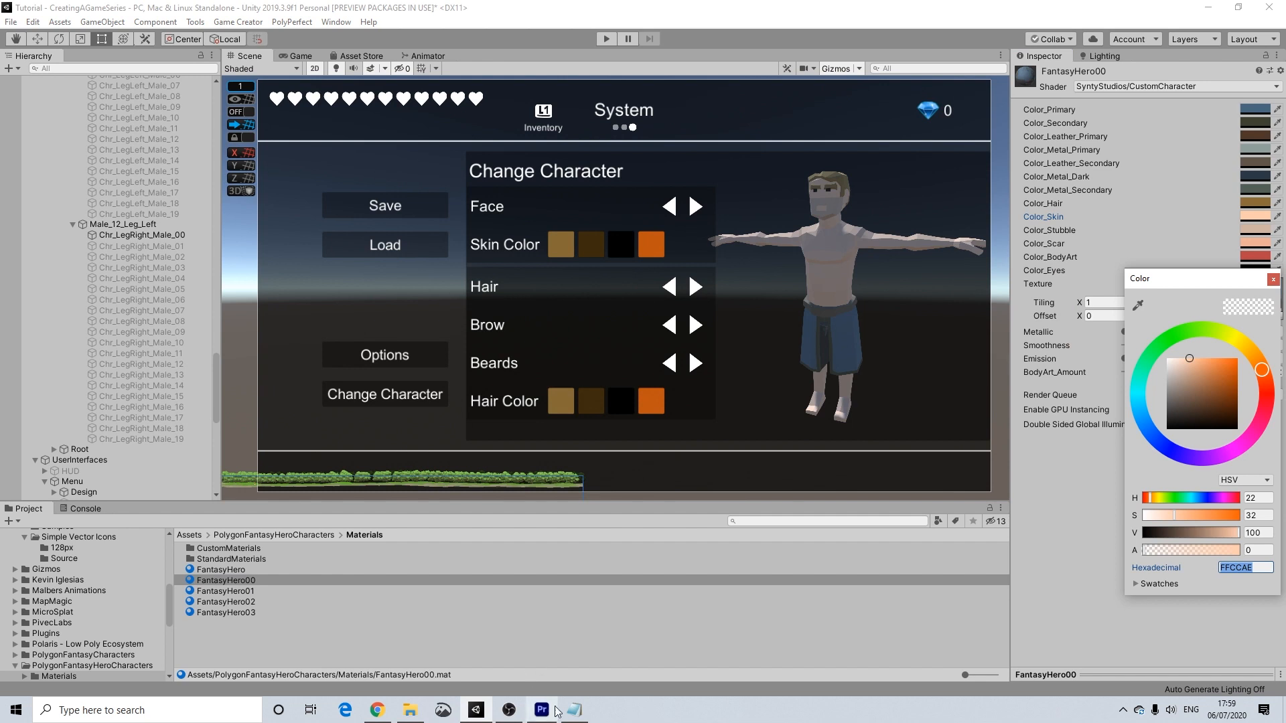
pyautogui.click(573, 711)
pyautogui.moveTo(249, 141); pyautogui.dragTo(202, 141)
pyautogui.hotkey('ctrl', 'v')
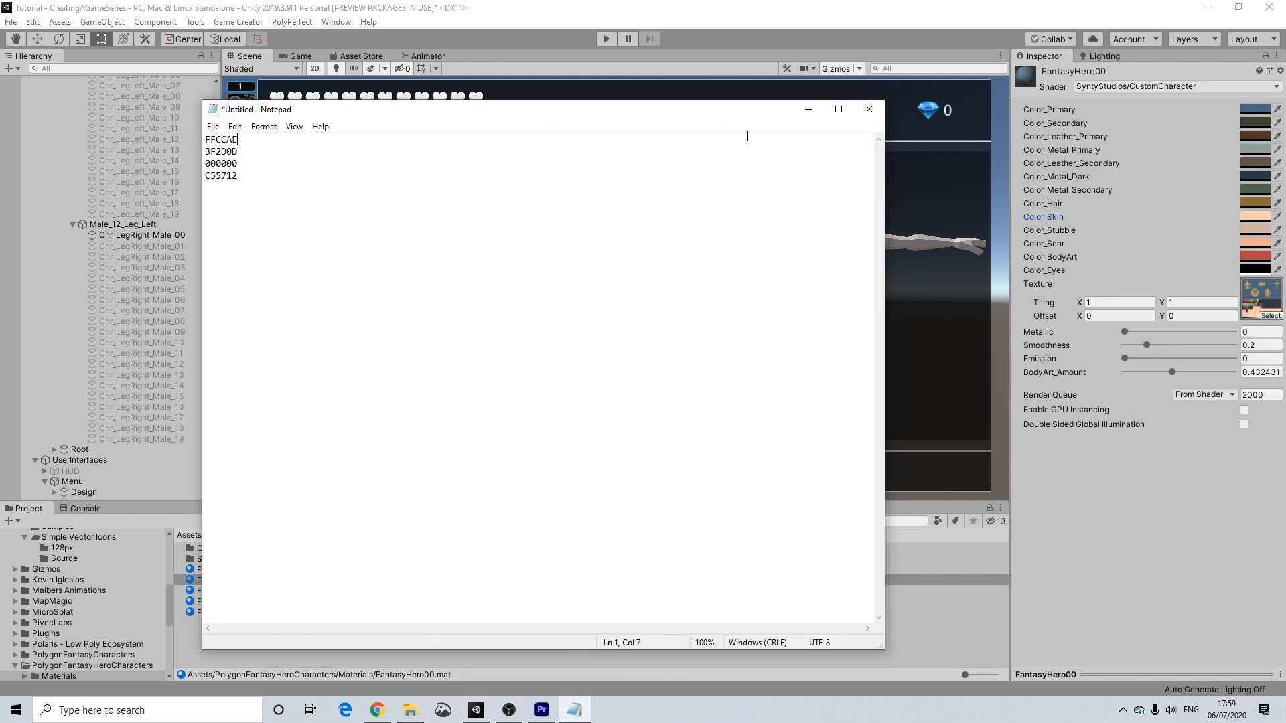
pyautogui.click(808, 109)
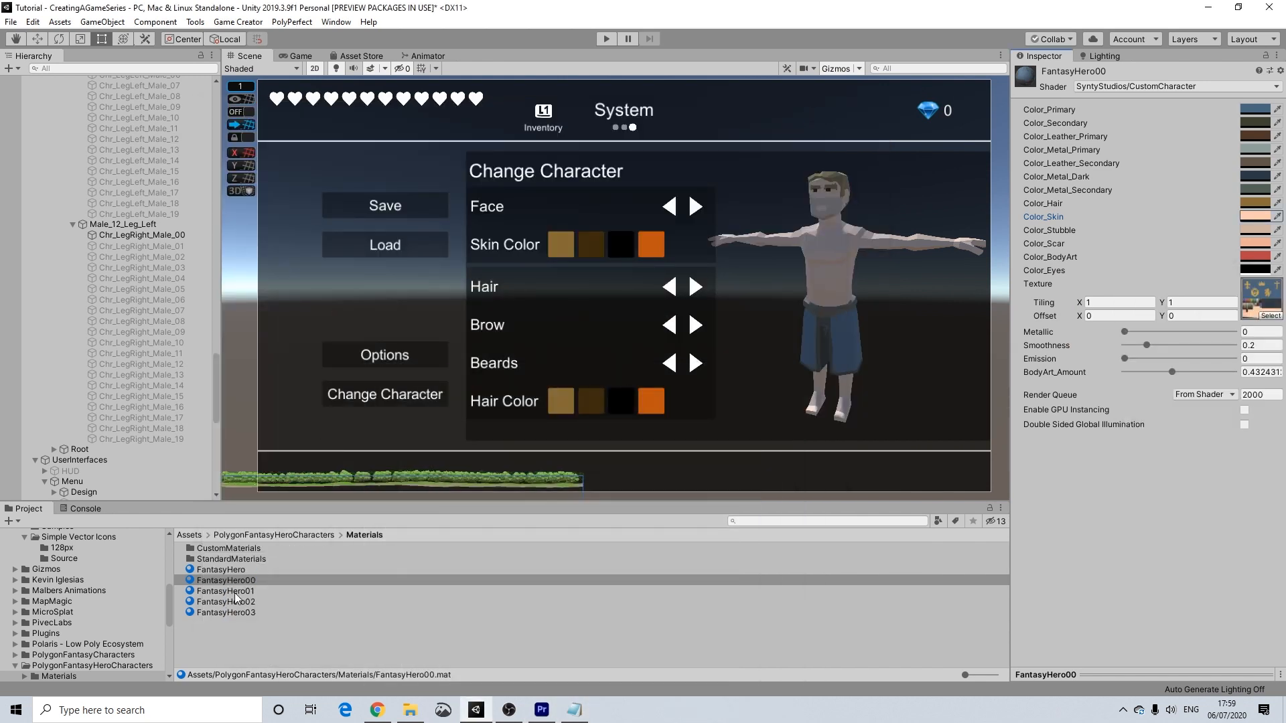
# Step: Copy FantasyHero01's Color_Skin hex code and replace the second line of the Notepad colour list with B47F5E
pyautogui.click(231, 592)
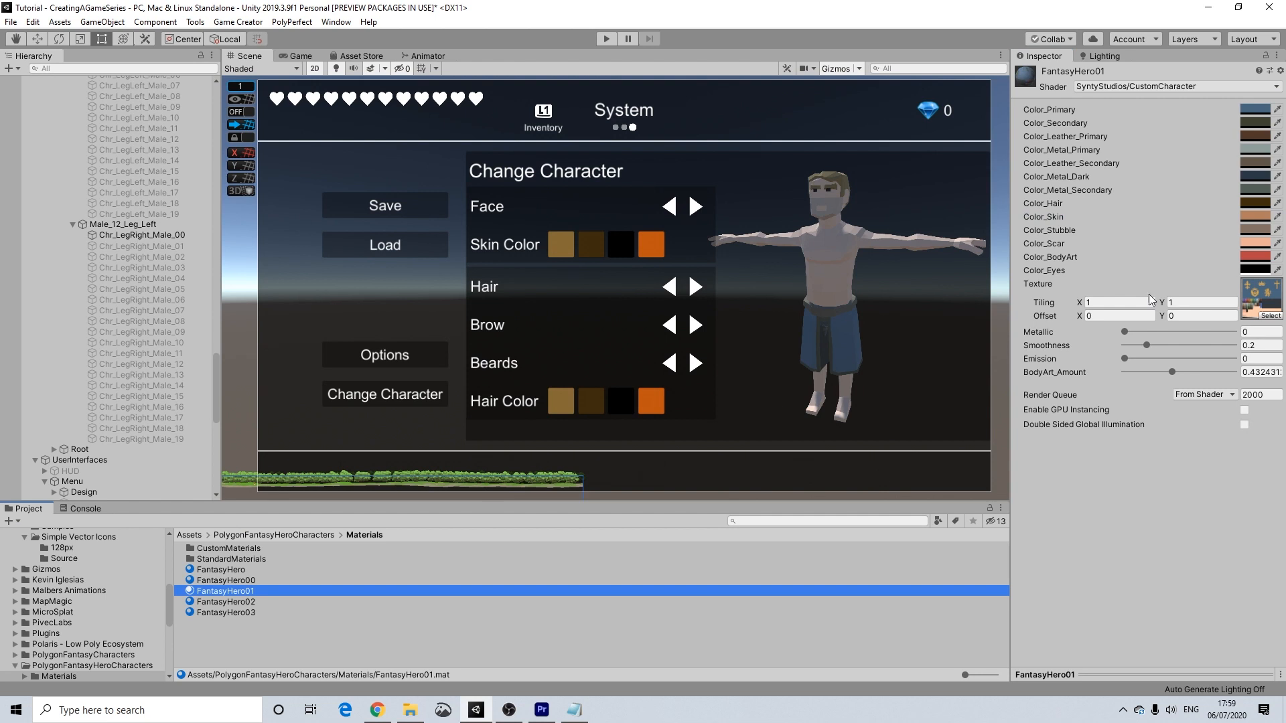
pyautogui.click(1252, 218)
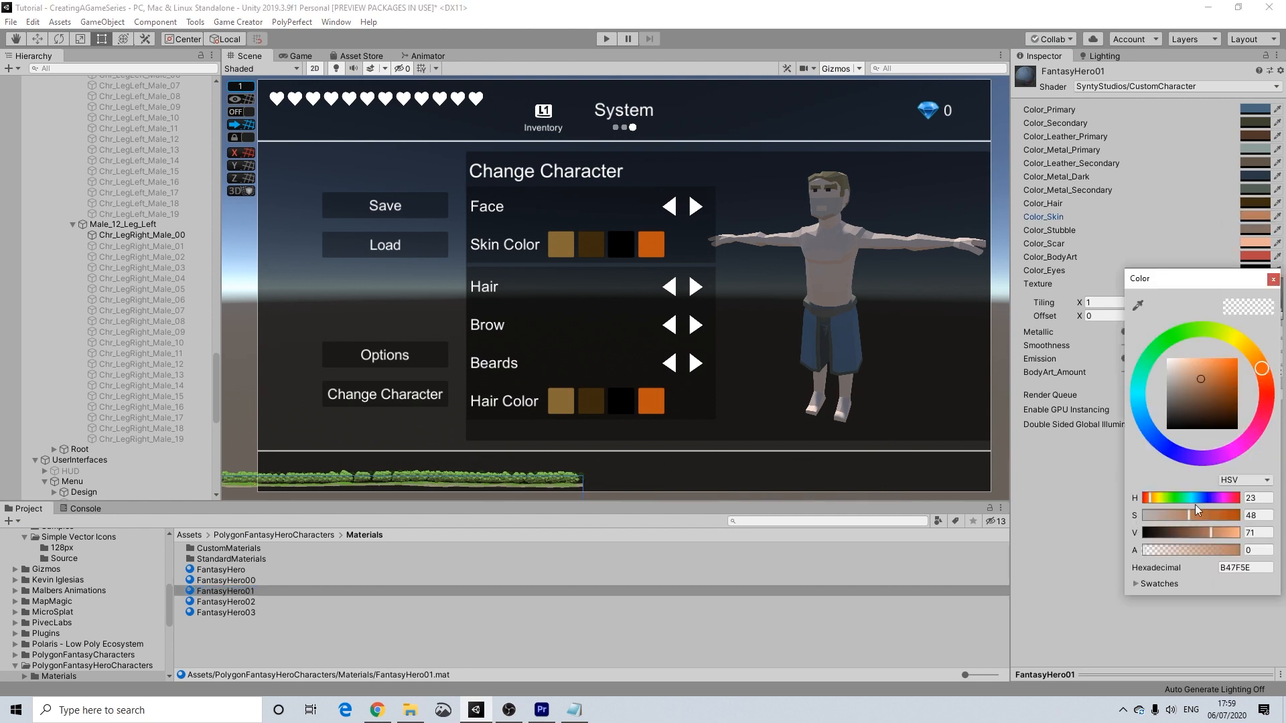
pyautogui.click(1254, 565)
pyautogui.hotkey('ctrl', 'c')
pyautogui.click(1273, 279)
pyautogui.click(576, 707)
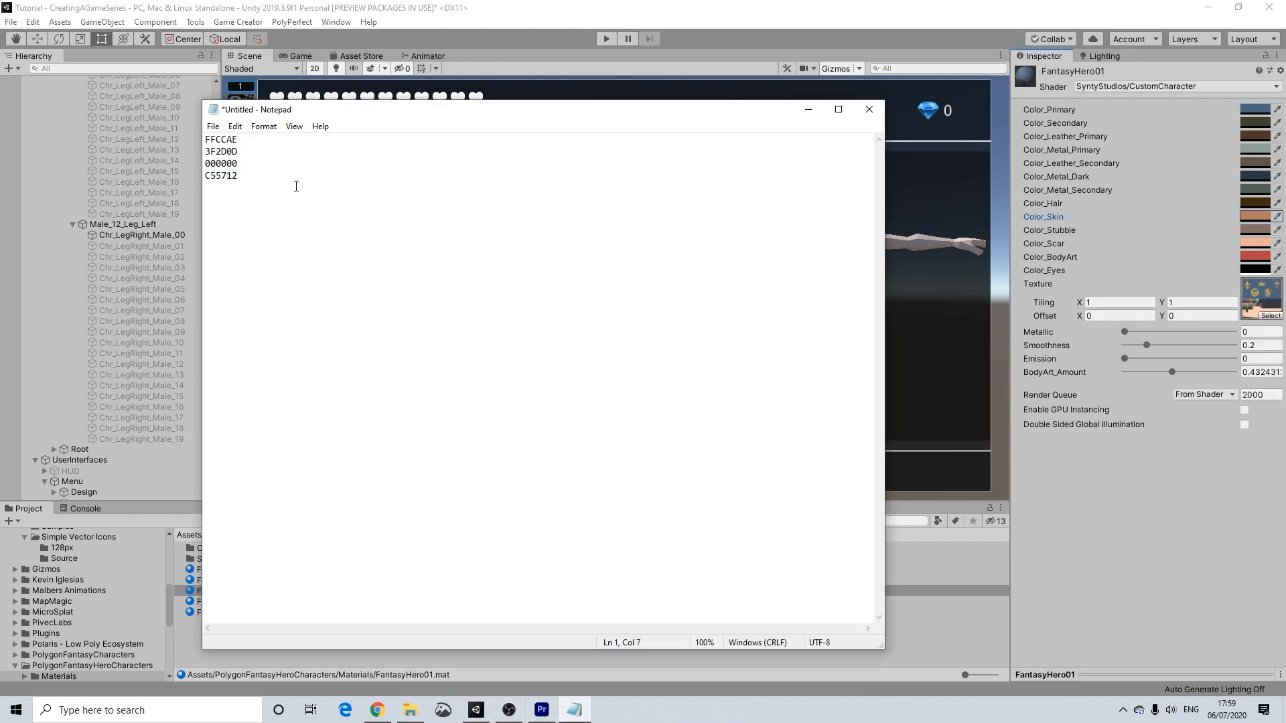
pyautogui.doubleClick(247, 154)
pyautogui.hotkey('ctrl', 'v')
pyautogui.click(808, 110)
# Step: Copy FantasyHero02's Color_Skin hex code and replace the third line of the Notepad colour list with 5B321A
pyautogui.click(253, 600)
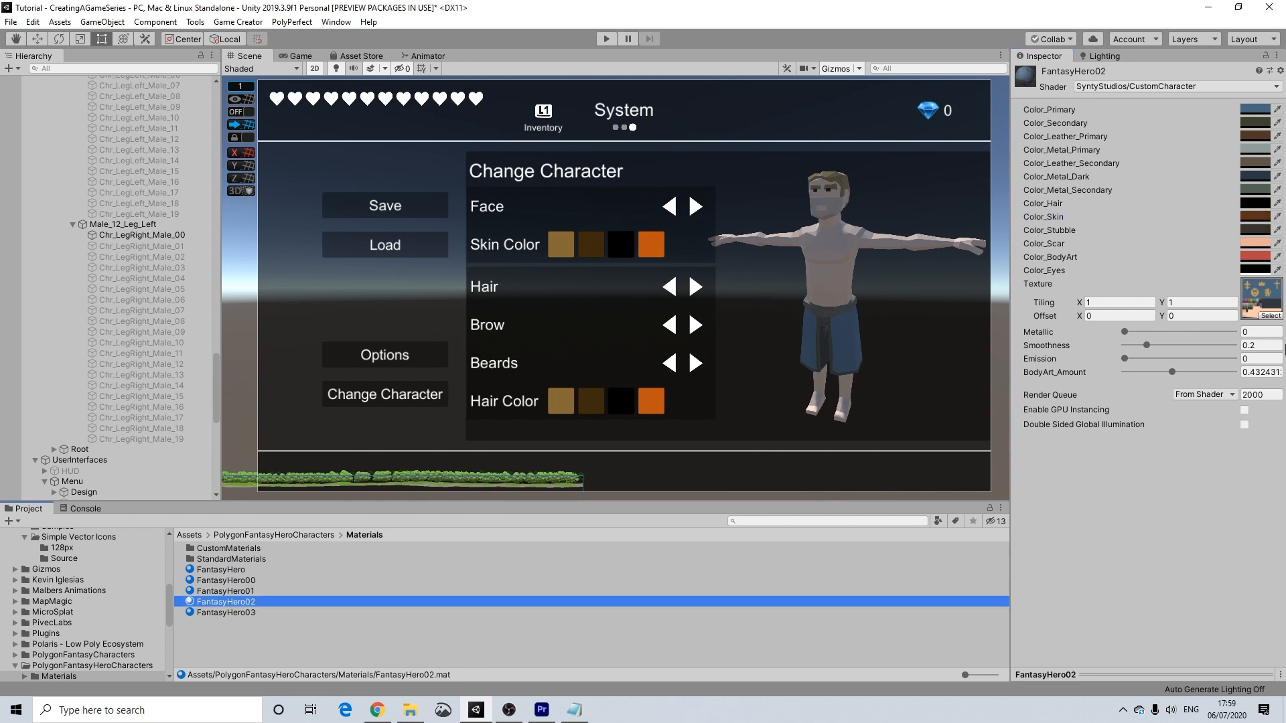
pyautogui.click(1256, 219)
pyautogui.click(1245, 567)
pyautogui.hotkey('ctrl', 'c')
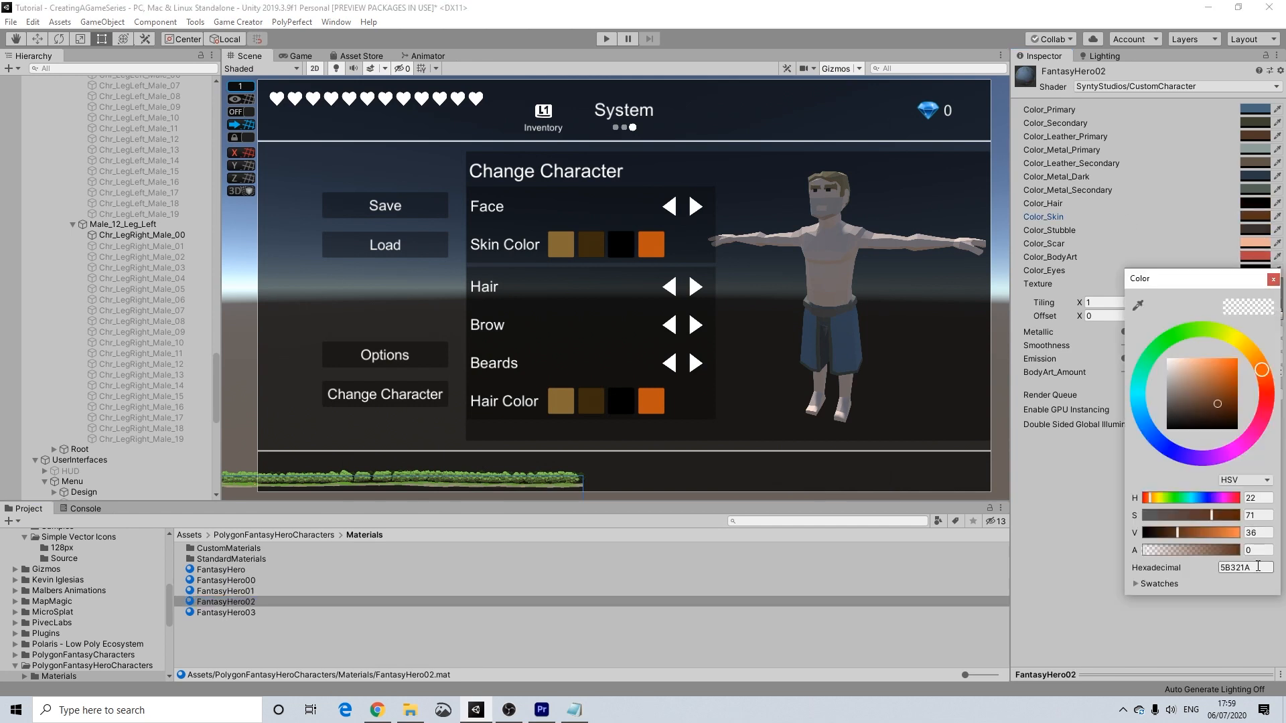
pyautogui.click(574, 710)
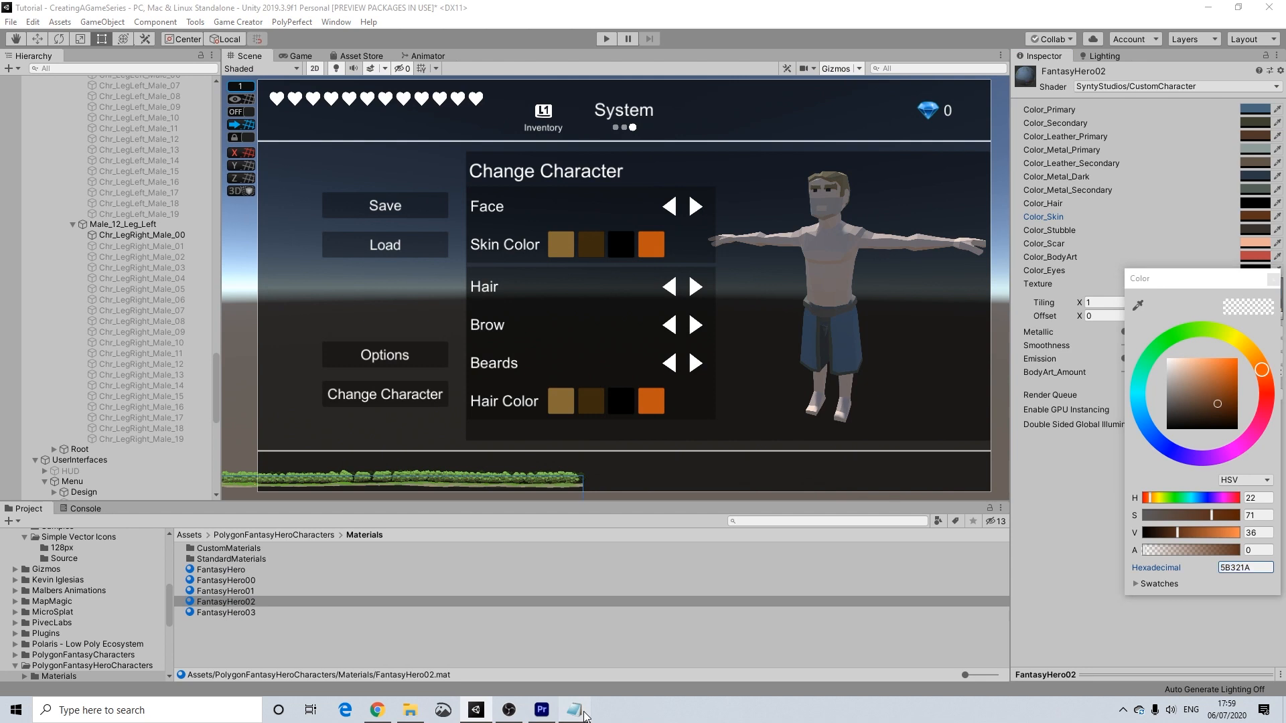
pyautogui.moveTo(233, 164); pyautogui.dragTo(204, 164)
pyautogui.hotkey('ctrl', 'v')
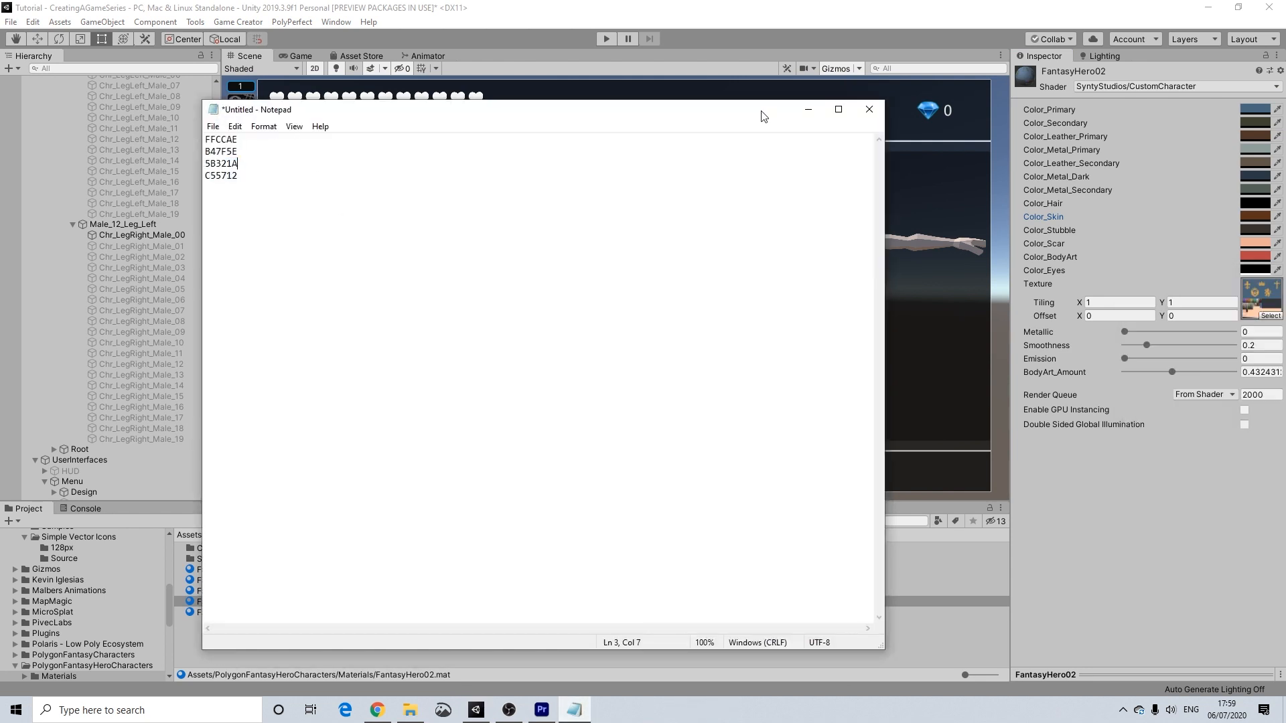
pyautogui.click(807, 113)
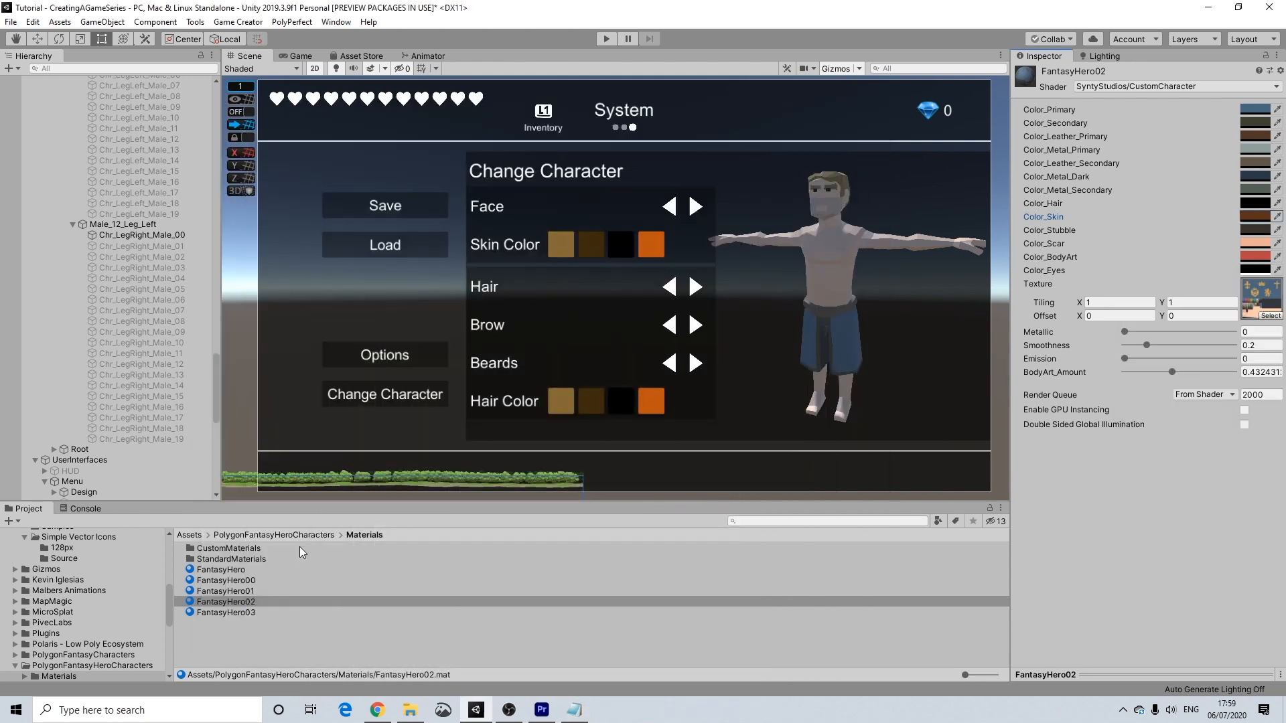
# Step: Copy FantasyHero03's Color_Skin hex code and replace the fourth line of the Notepad colour list with F1D2C0
pyautogui.click(247, 612)
pyautogui.click(1254, 217)
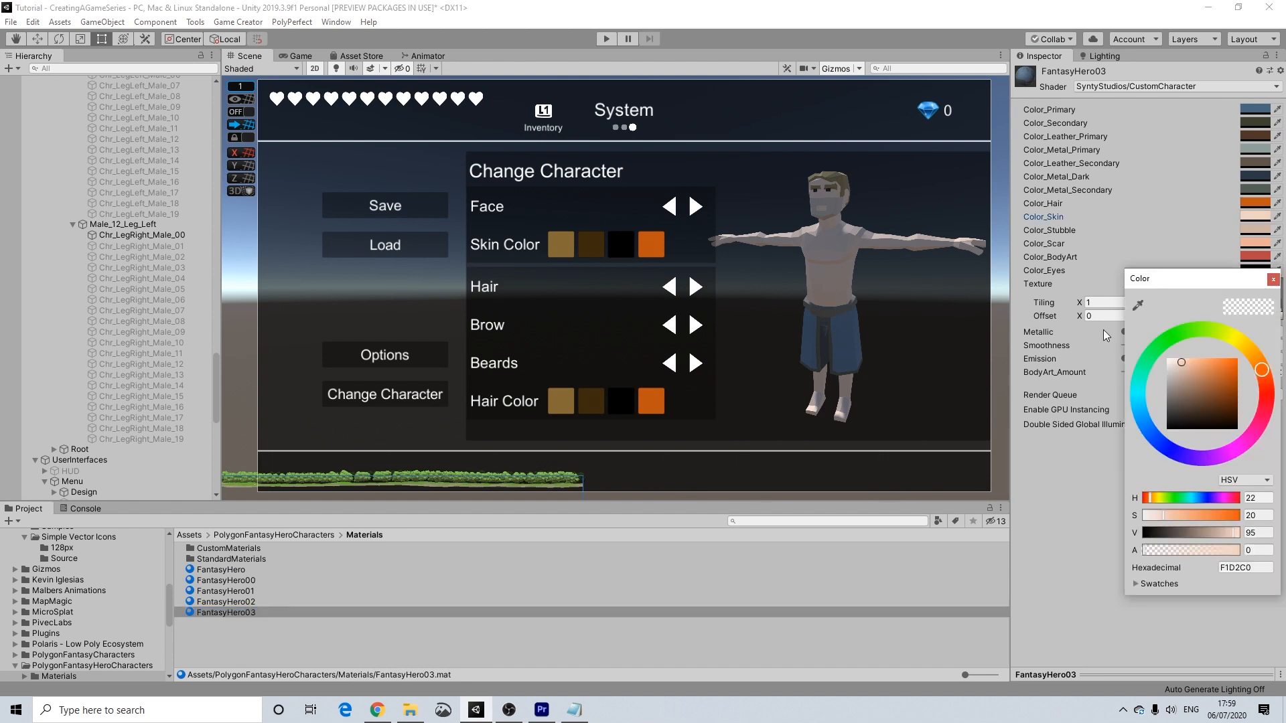
pyautogui.click(1243, 568)
pyautogui.hotkey('ctrl', 'c')
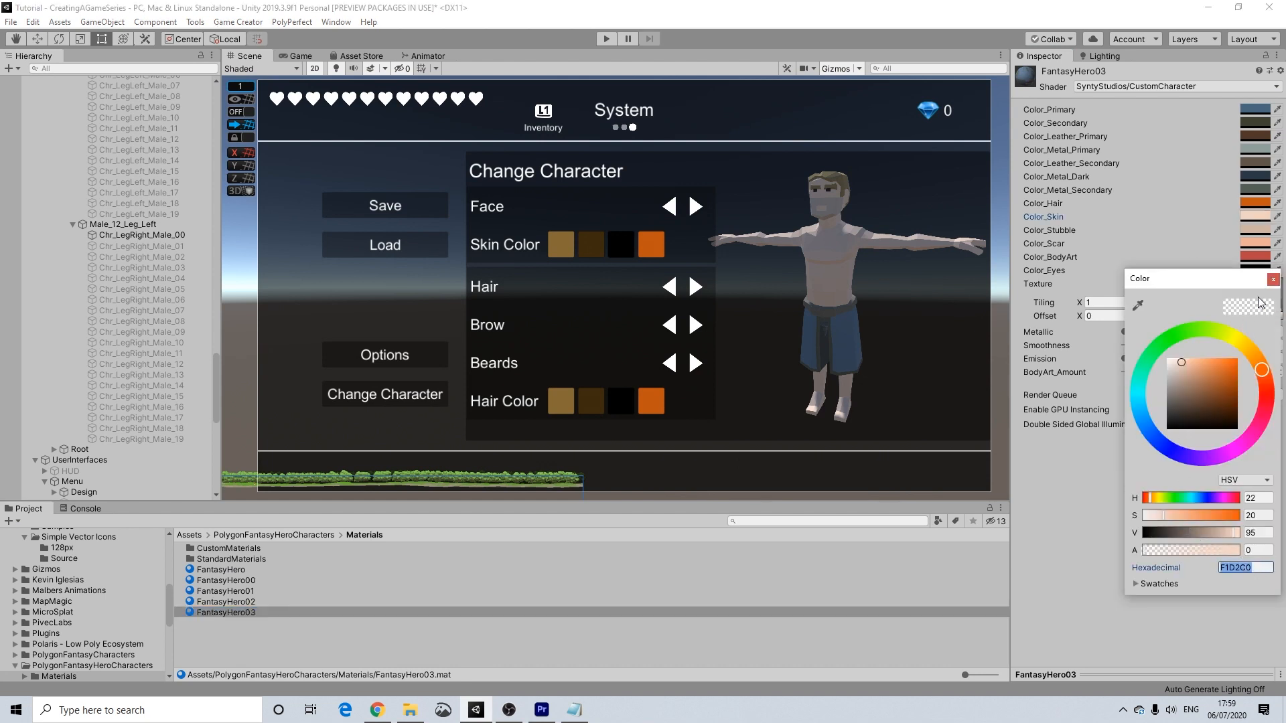
pyautogui.click(1272, 279)
pyautogui.click(574, 710)
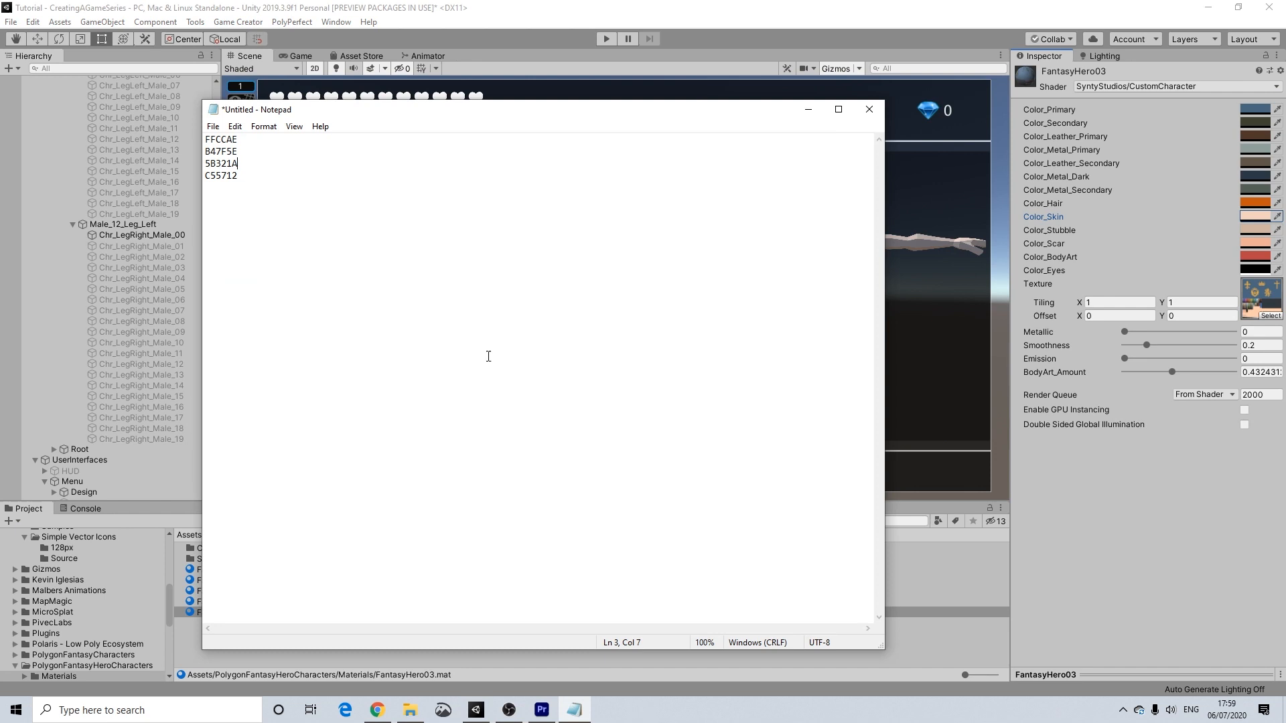
pyautogui.moveTo(255, 182); pyautogui.dragTo(210, 181)
pyautogui.hotkey('ctrl', 'v')
pyautogui.click(811, 109)
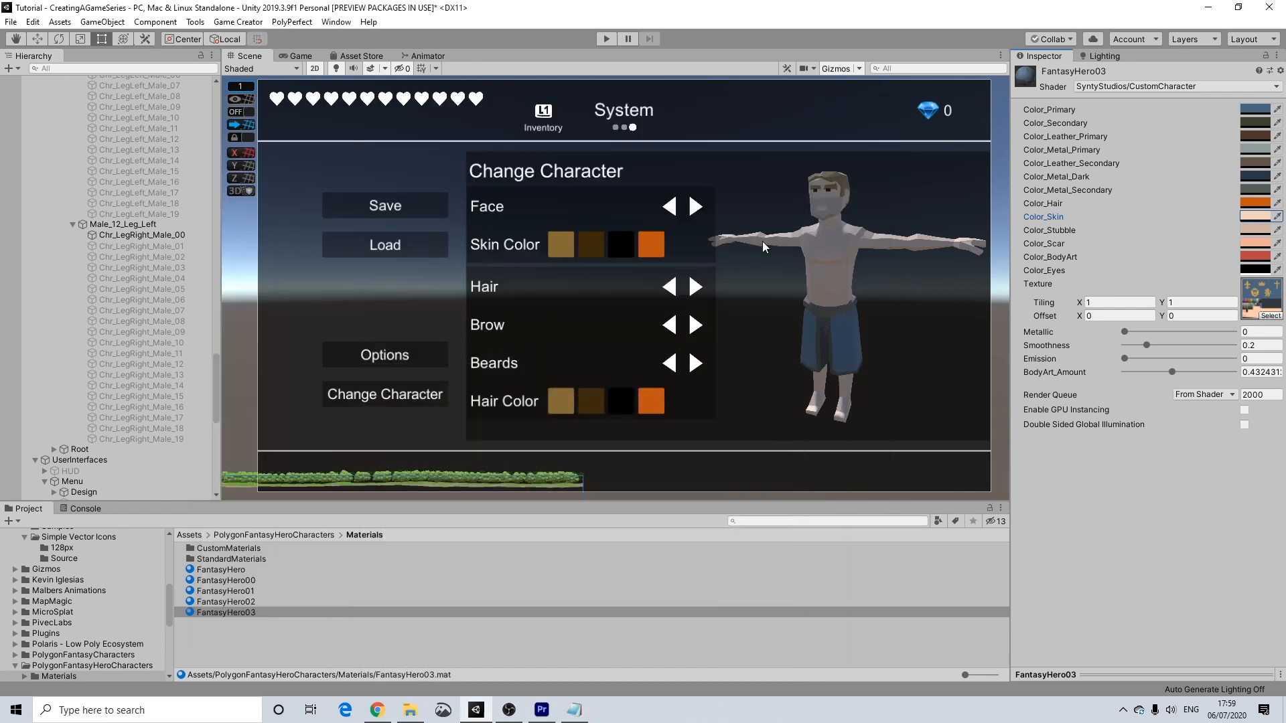
# Step: Set the image colour of the fourth Skin Color button, Button (3), to the copied hex code F1D2C0
pyautogui.click(651, 244)
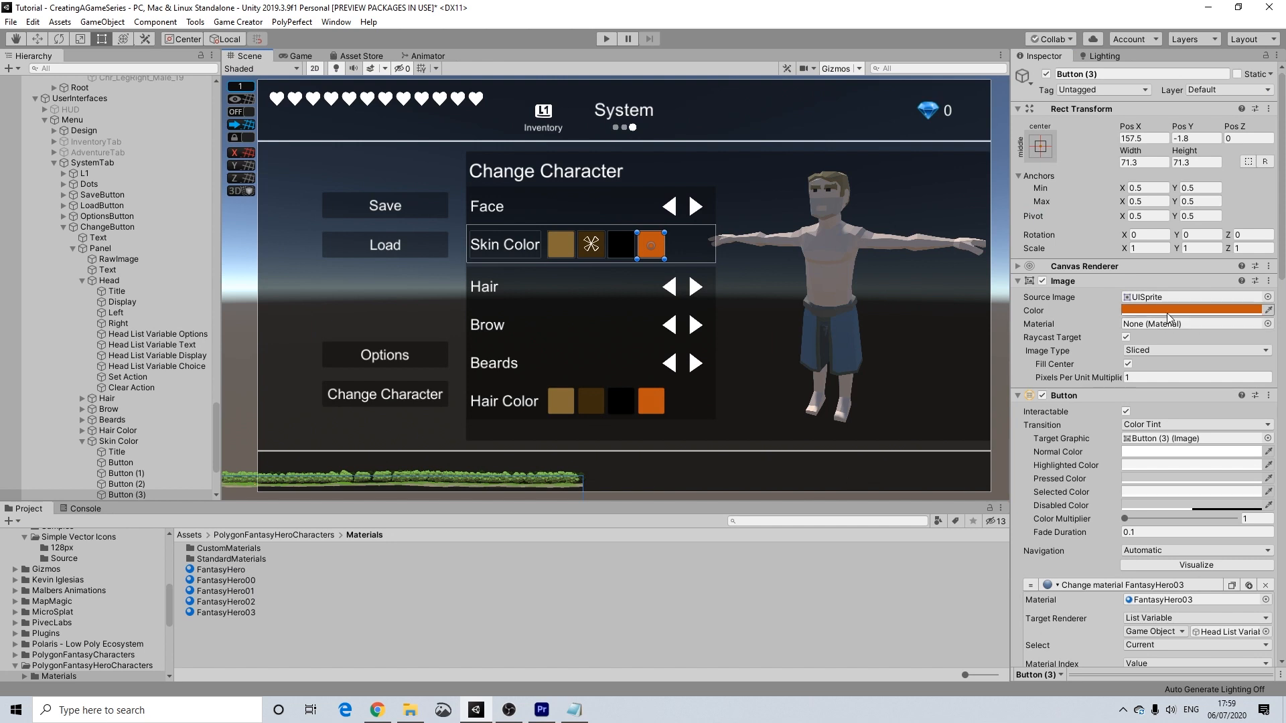
pyautogui.click(1167, 310)
pyautogui.click(1246, 568)
pyautogui.hotkey('ctrl', 'v')
pyautogui.click(757, 460)
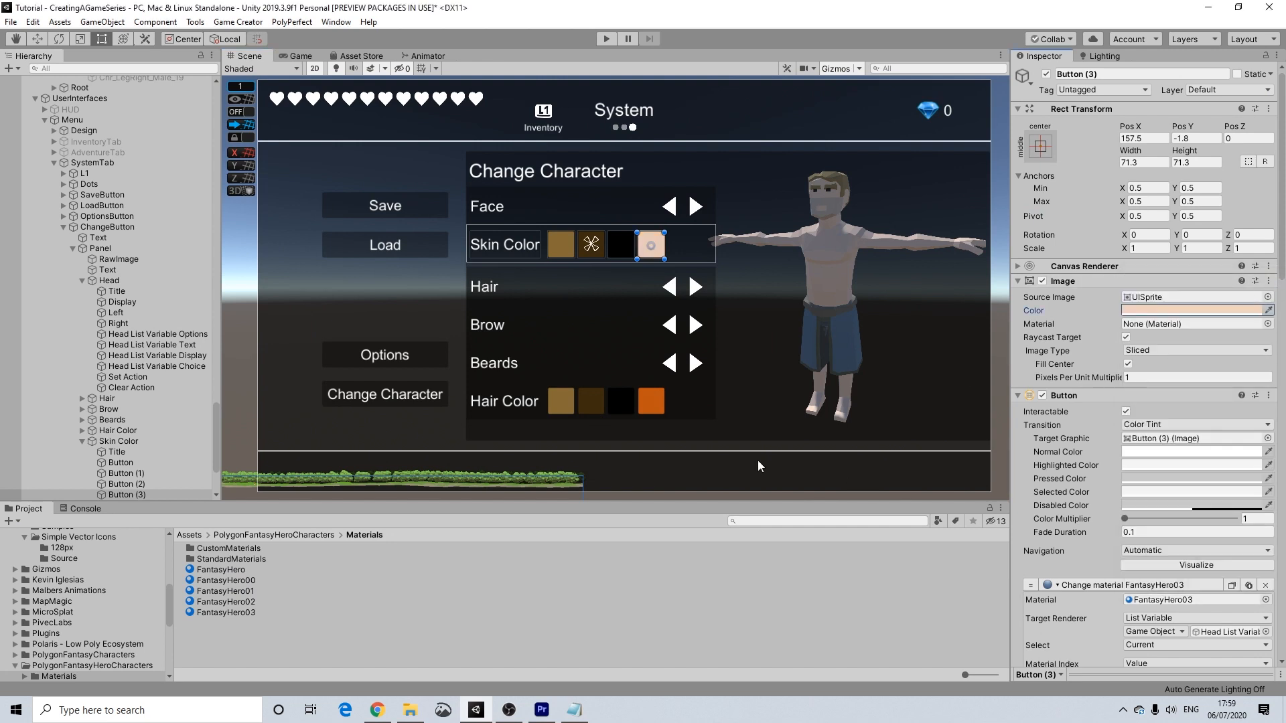
# Step: Copy 5B321A from the Notepad list and set it as the image colour of Skin Color's Button (2)
pyautogui.click(574, 709)
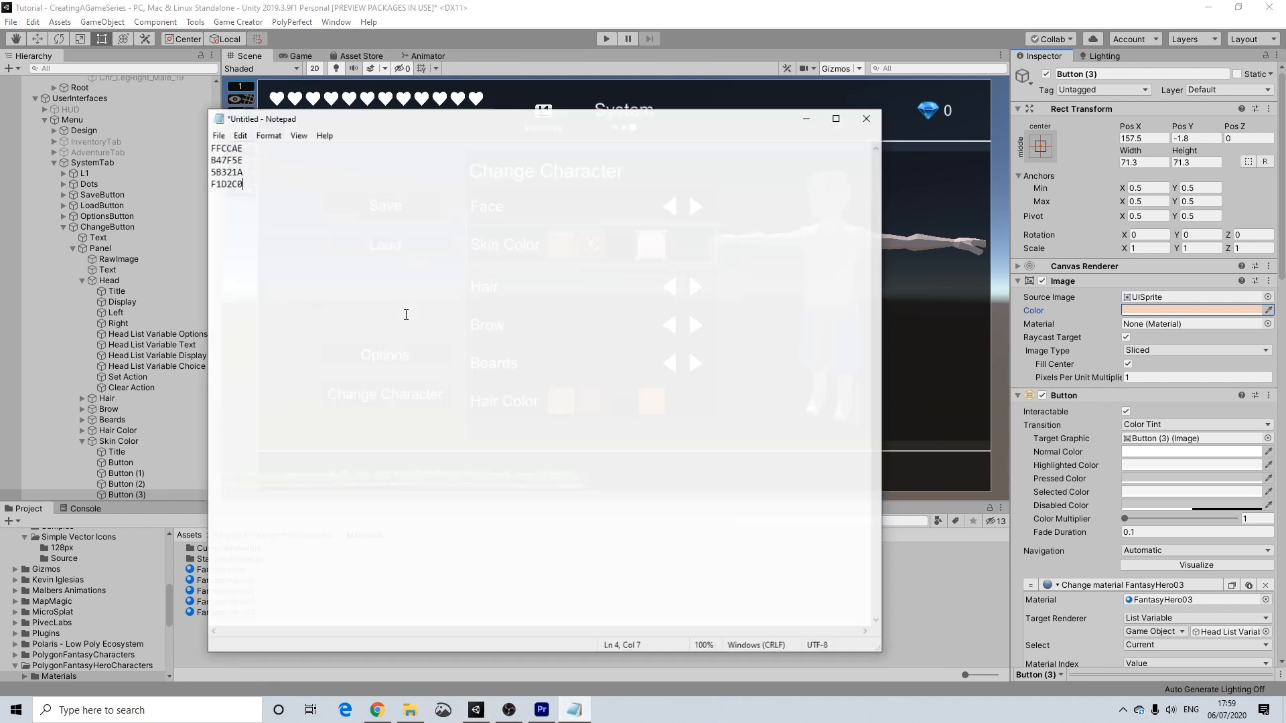
pyautogui.moveTo(260, 167); pyautogui.dragTo(194, 166)
pyautogui.hotkey('ctrl', 'c')
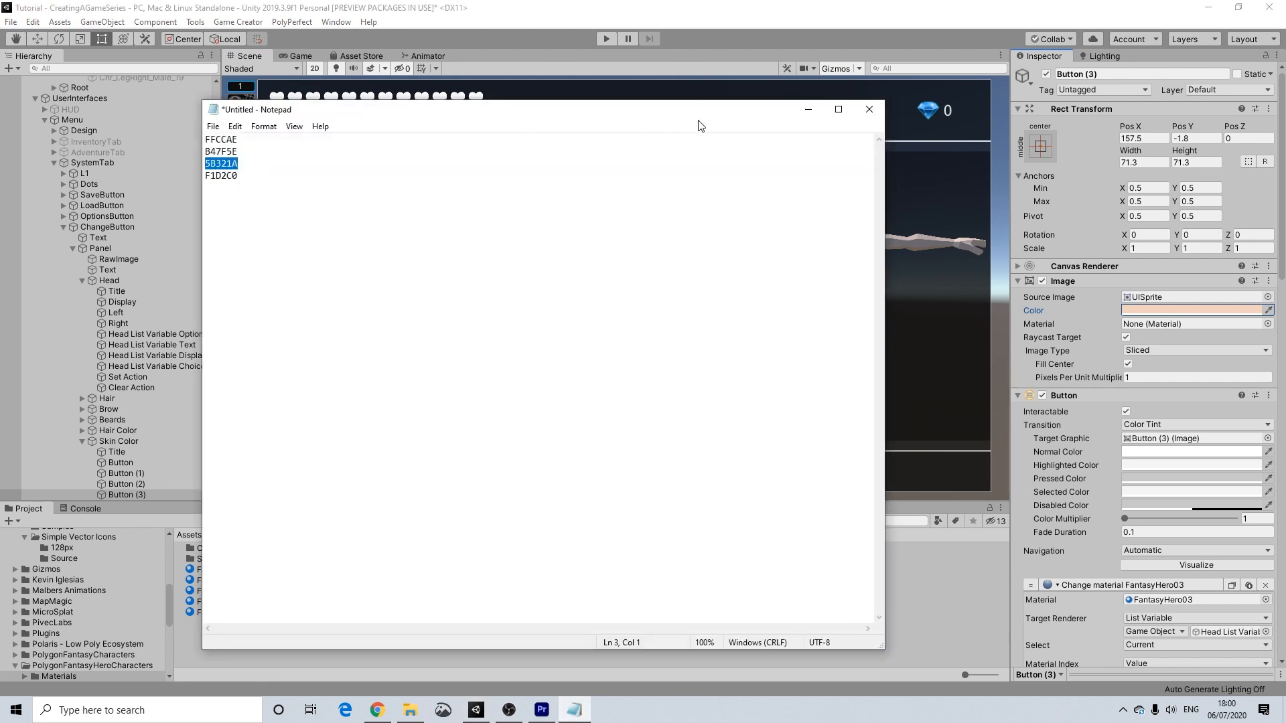
pyautogui.click(808, 109)
pyautogui.click(620, 245)
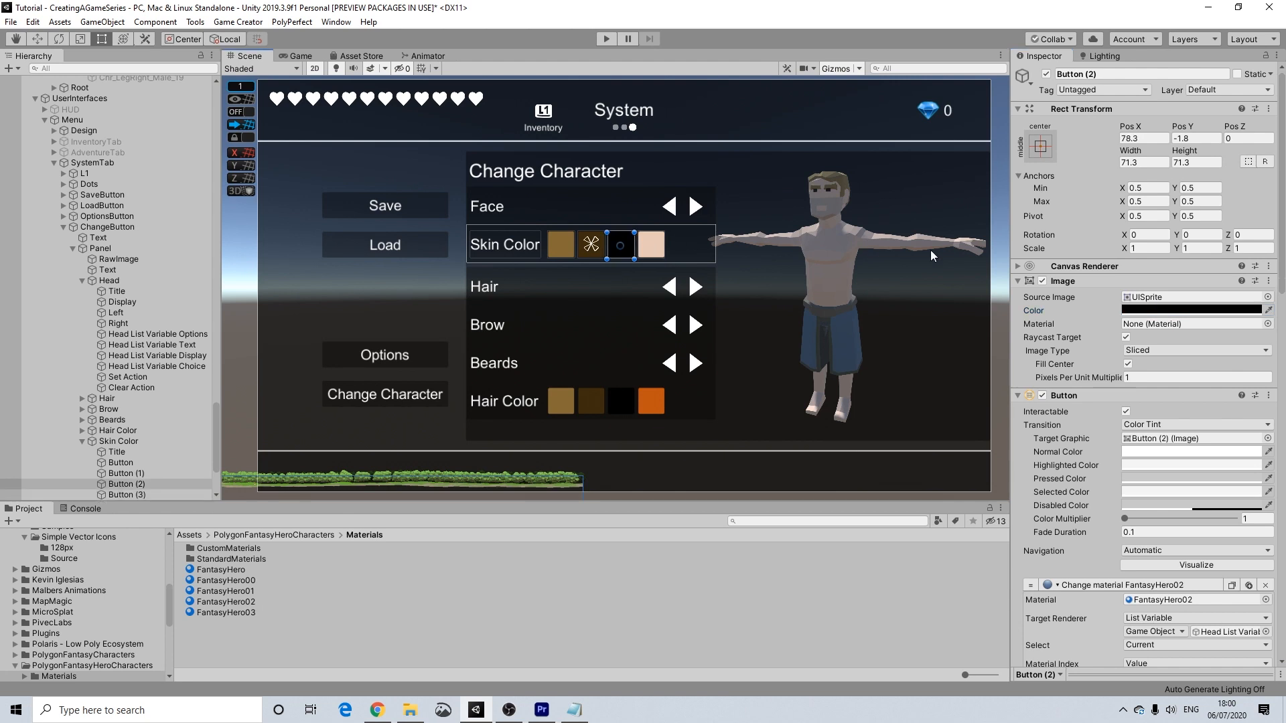
pyautogui.click(1191, 310)
pyautogui.click(1244, 567)
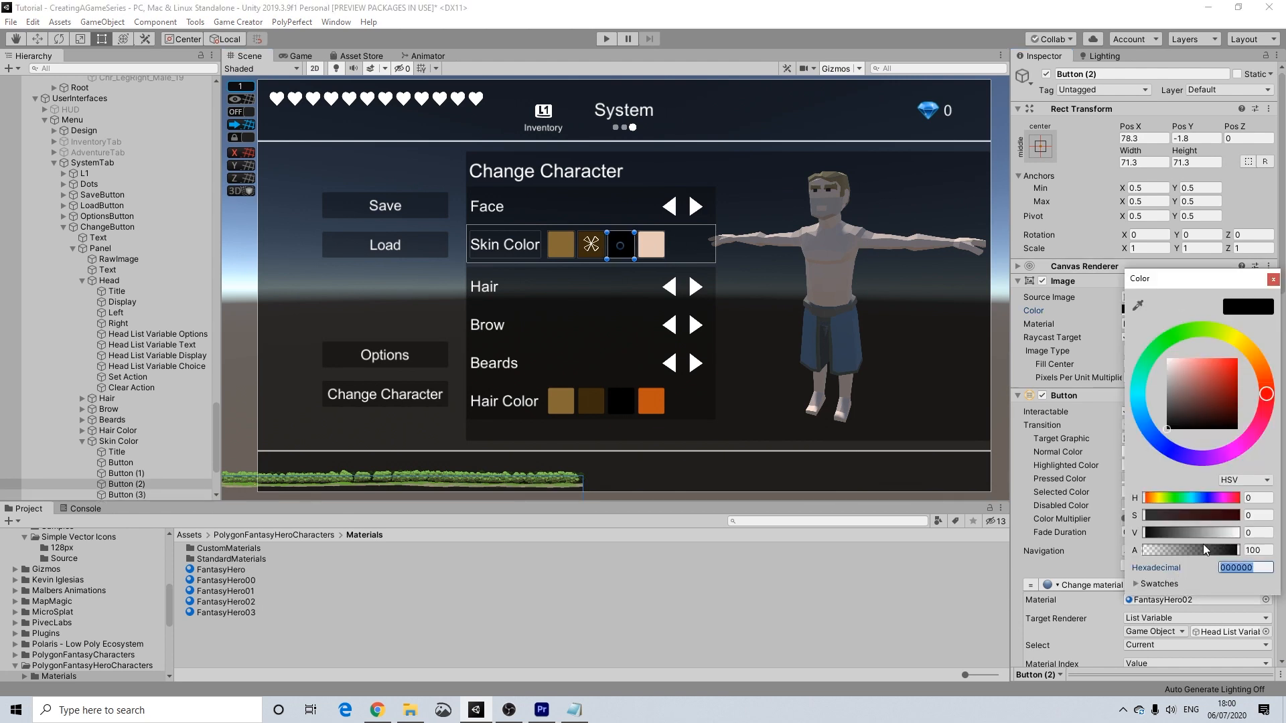
pyautogui.hotkey('ctrl', 'v')
pyautogui.click(1273, 279)
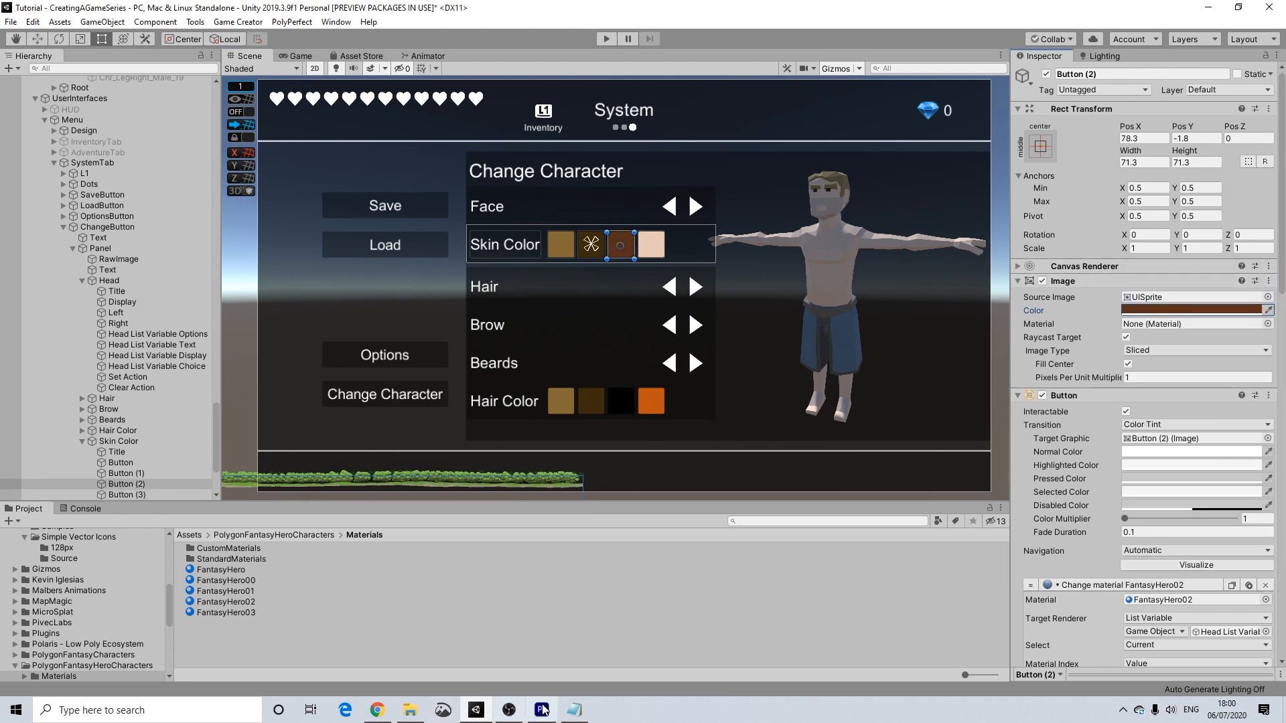
# Step: Copy B47F5E from the Notepad list and set it as the image colour of Skin Color's Button (1)
pyautogui.click(573, 710)
pyautogui.moveTo(245, 157); pyautogui.dragTo(196, 156)
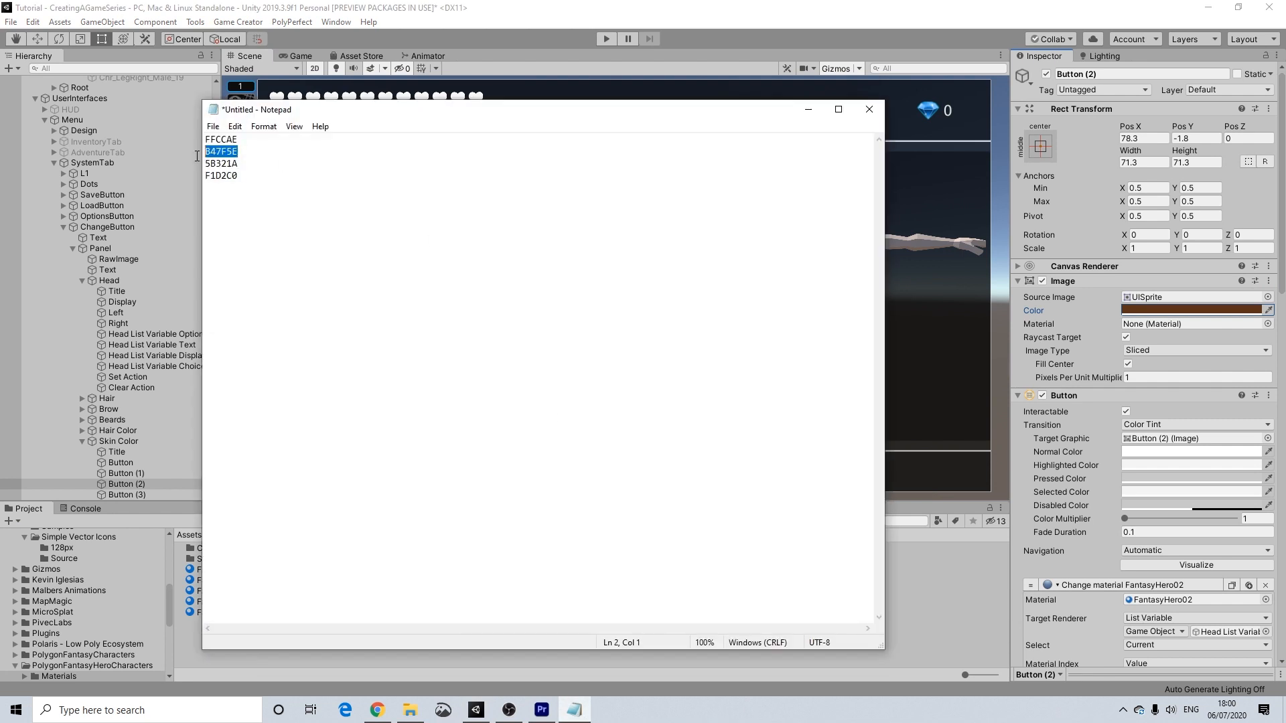
pyautogui.click(808, 109)
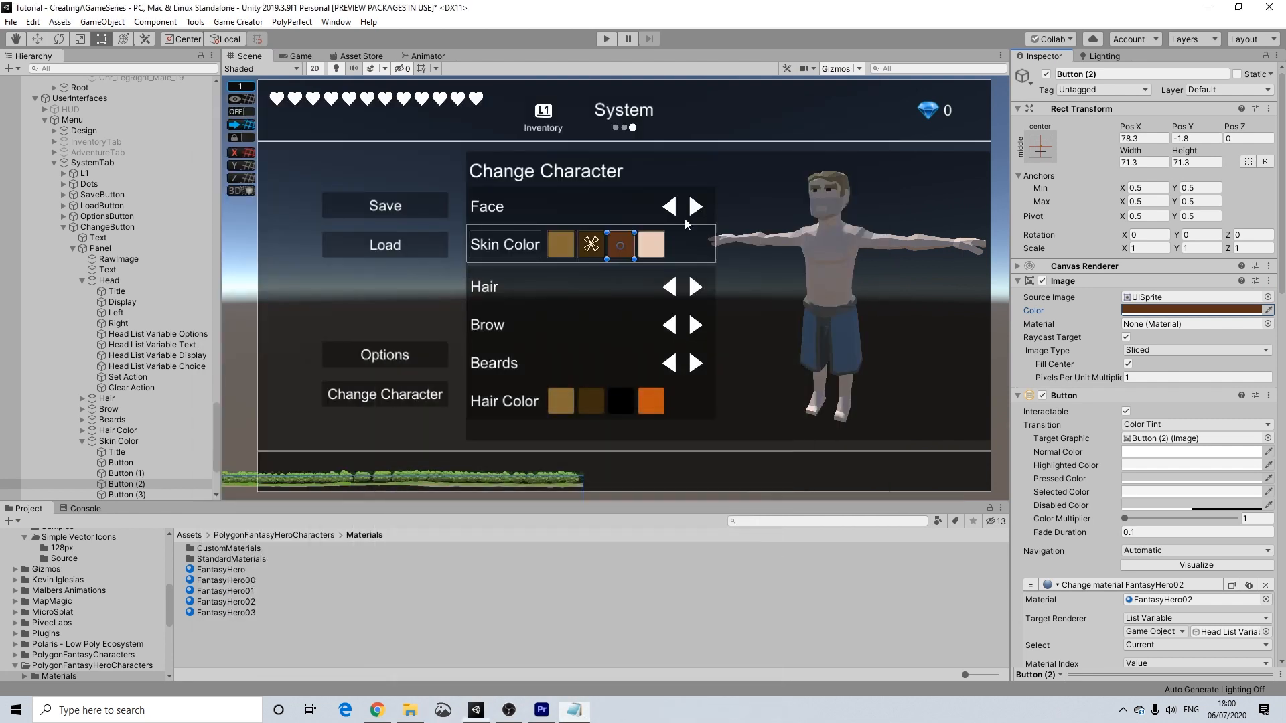
pyautogui.click(591, 257)
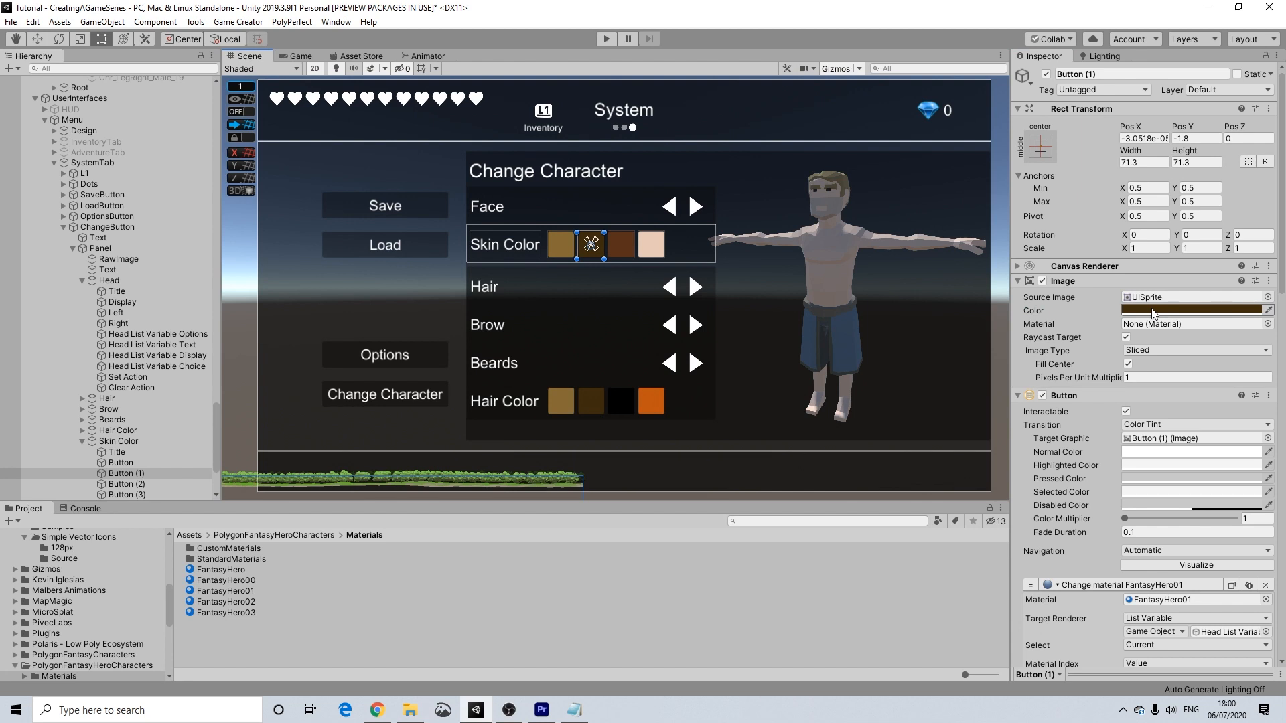
pyautogui.click(1153, 312)
pyautogui.click(1245, 567)
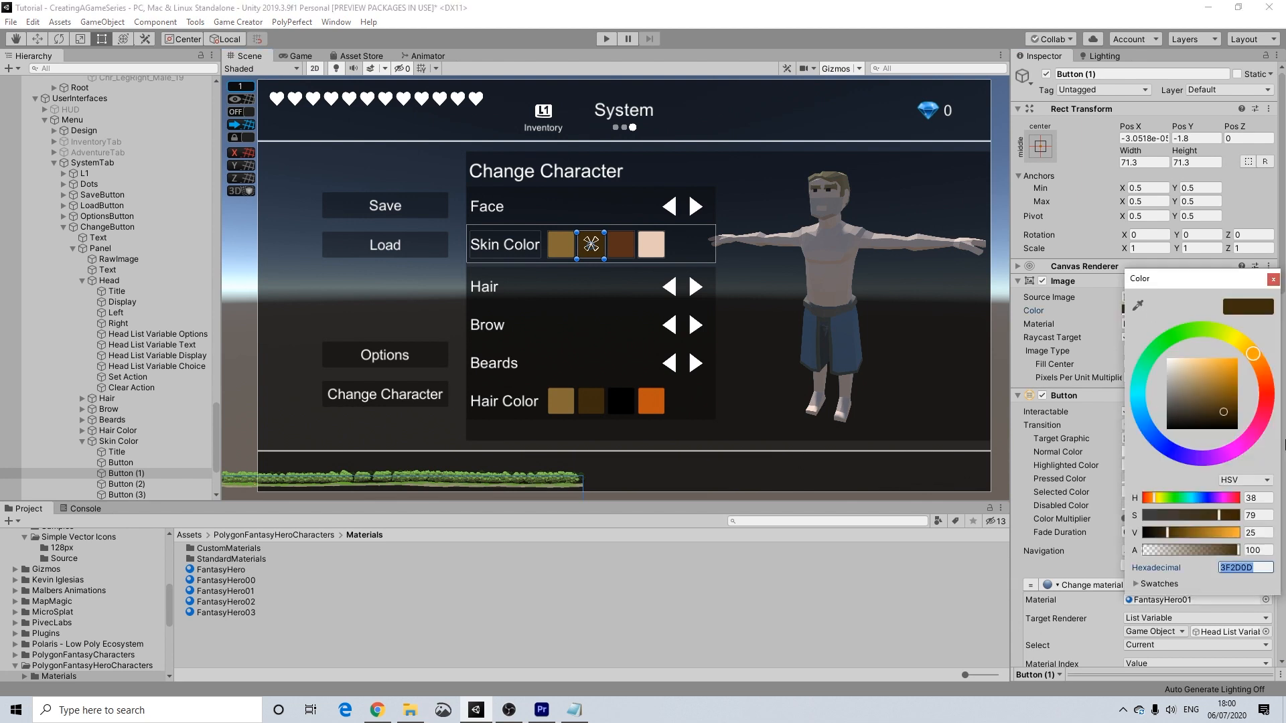
pyautogui.hotkey('ctrl', 'v')
pyautogui.click(1273, 279)
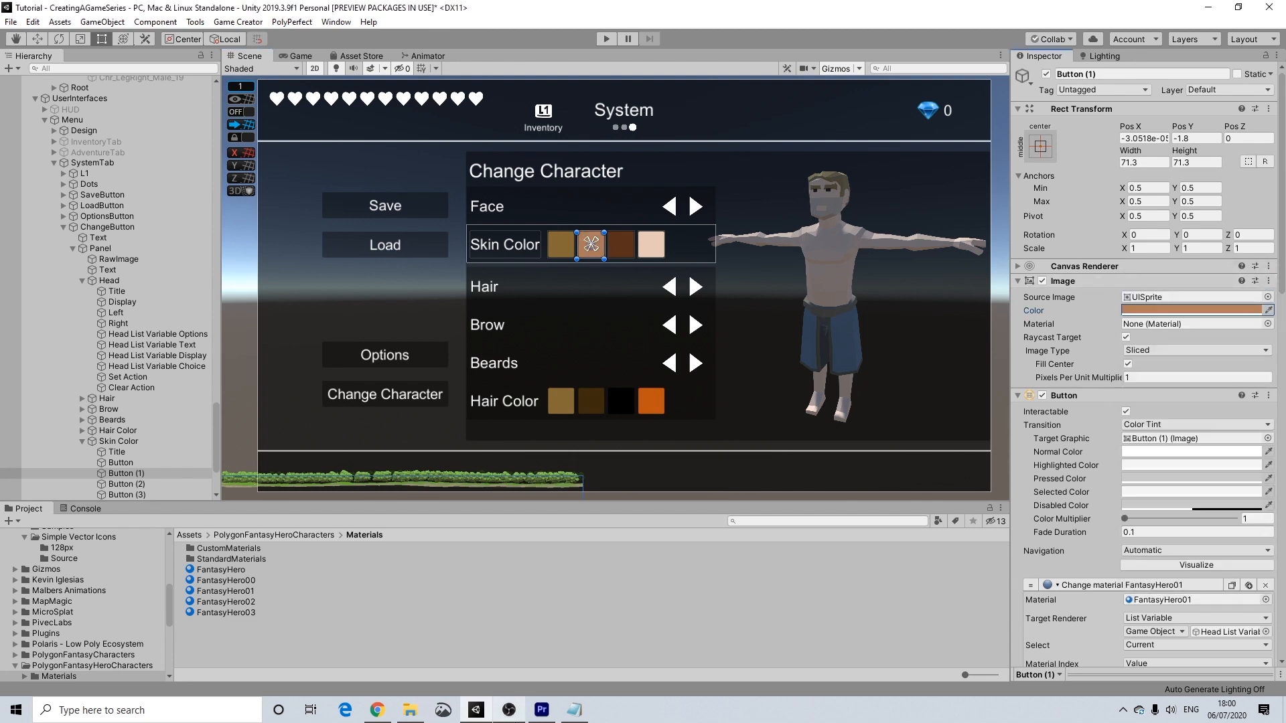
# Step: Copy FFCCAE from the Notepad list and set it as the image colour of the first Skin Color button
pyautogui.click(577, 711)
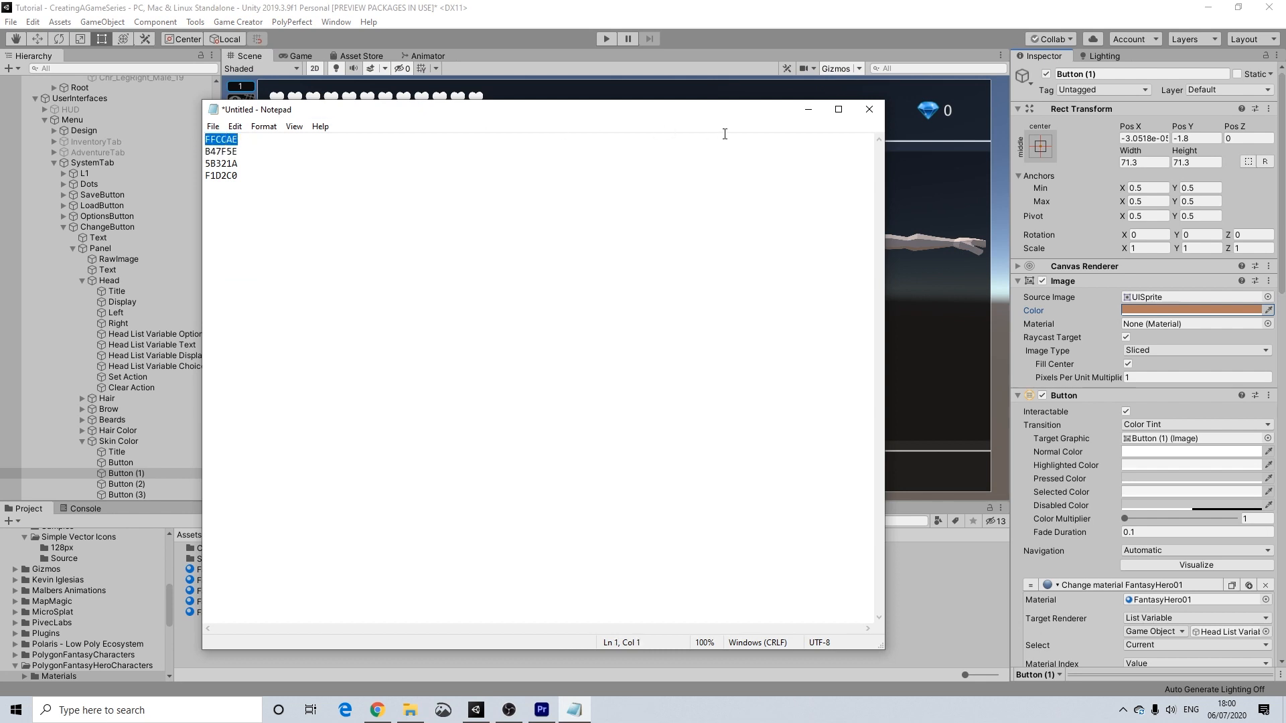
pyautogui.click(808, 109)
pyautogui.click(560, 245)
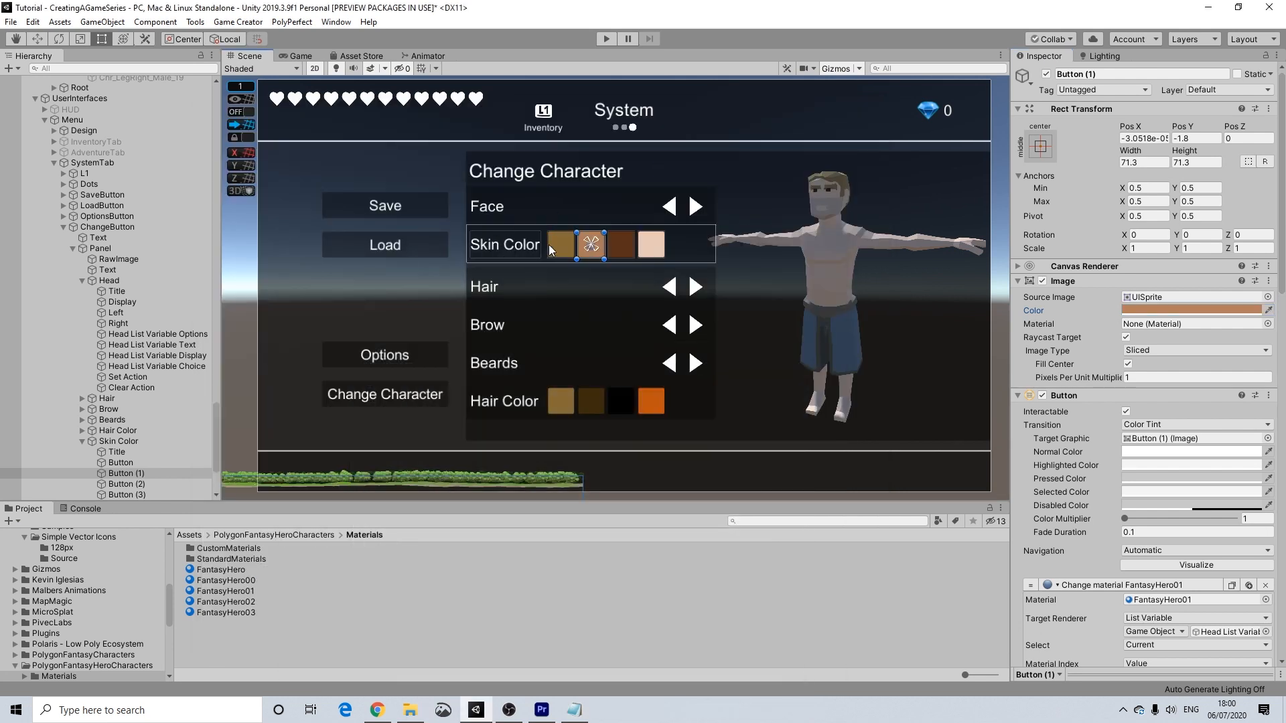
pyautogui.click(1185, 310)
pyautogui.moveTo(1268, 565); pyautogui.dragTo(1183, 564)
pyautogui.write('FFCCAE')
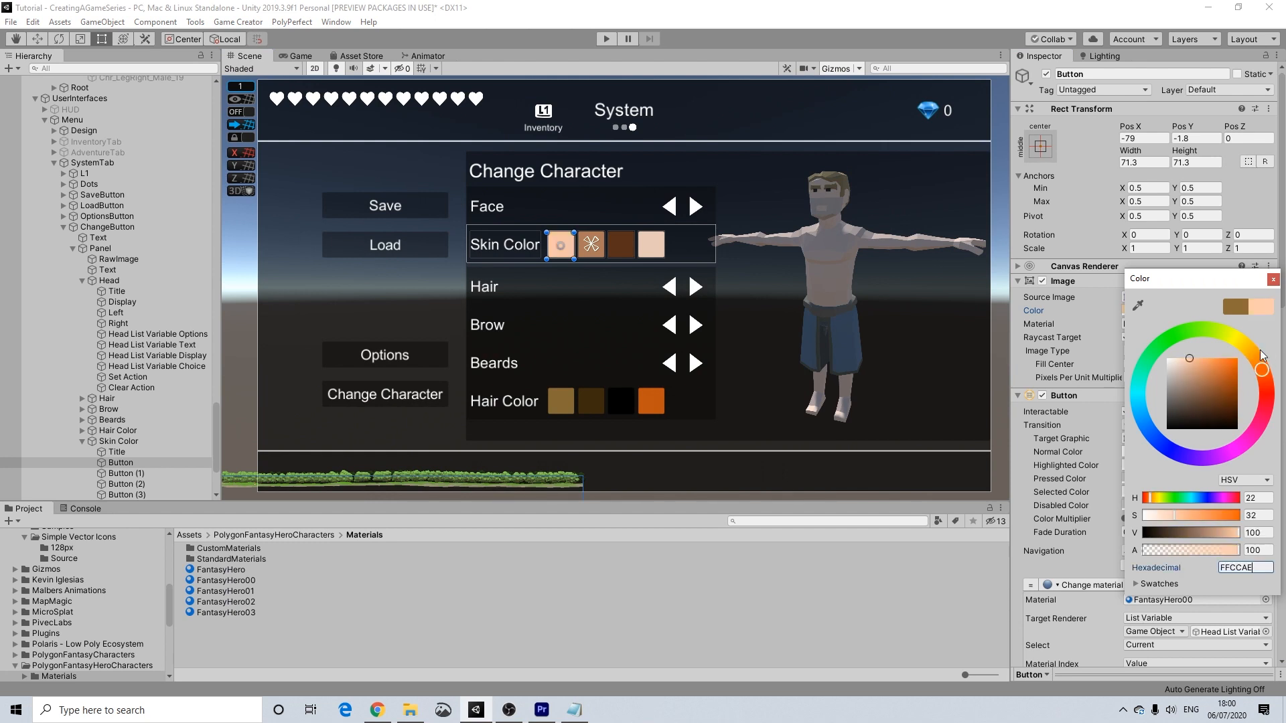
pyautogui.click(1272, 279)
pyautogui.click(869, 569)
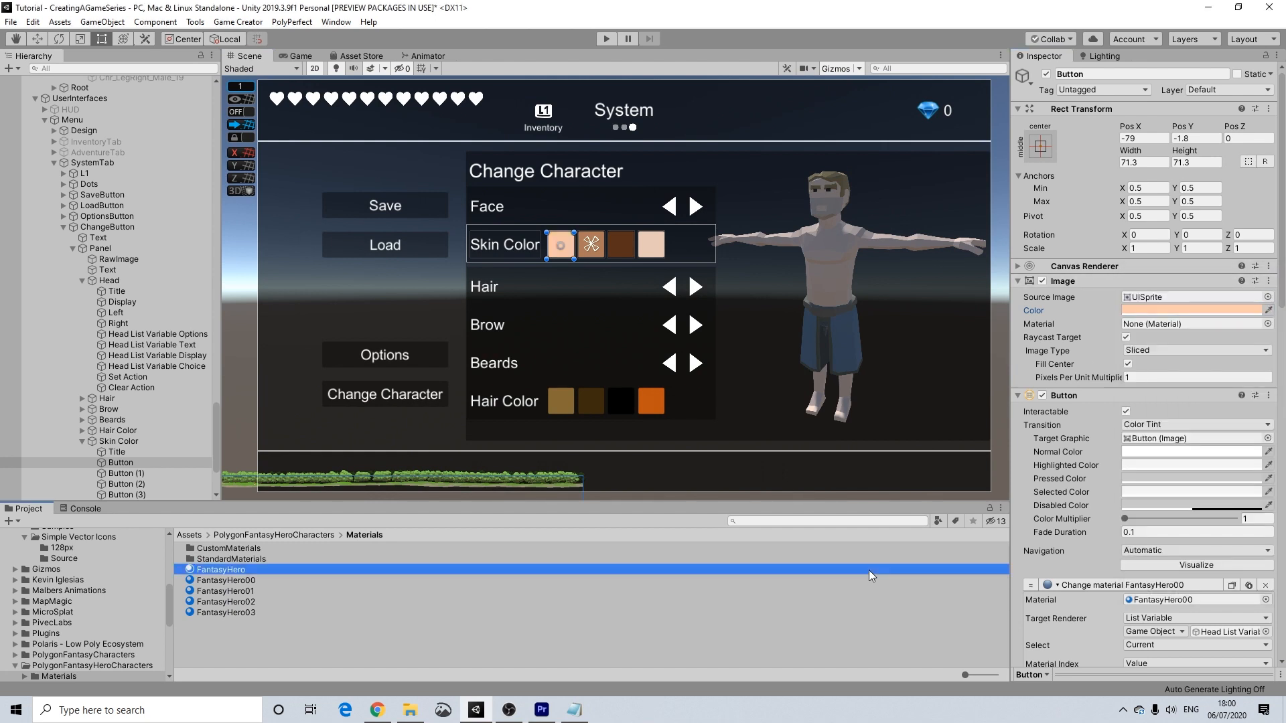
# Step: Move the Hair, Brow, Beards and Hair Color rows down together to widen the gap below the Skin Color row
pyautogui.click(505, 280)
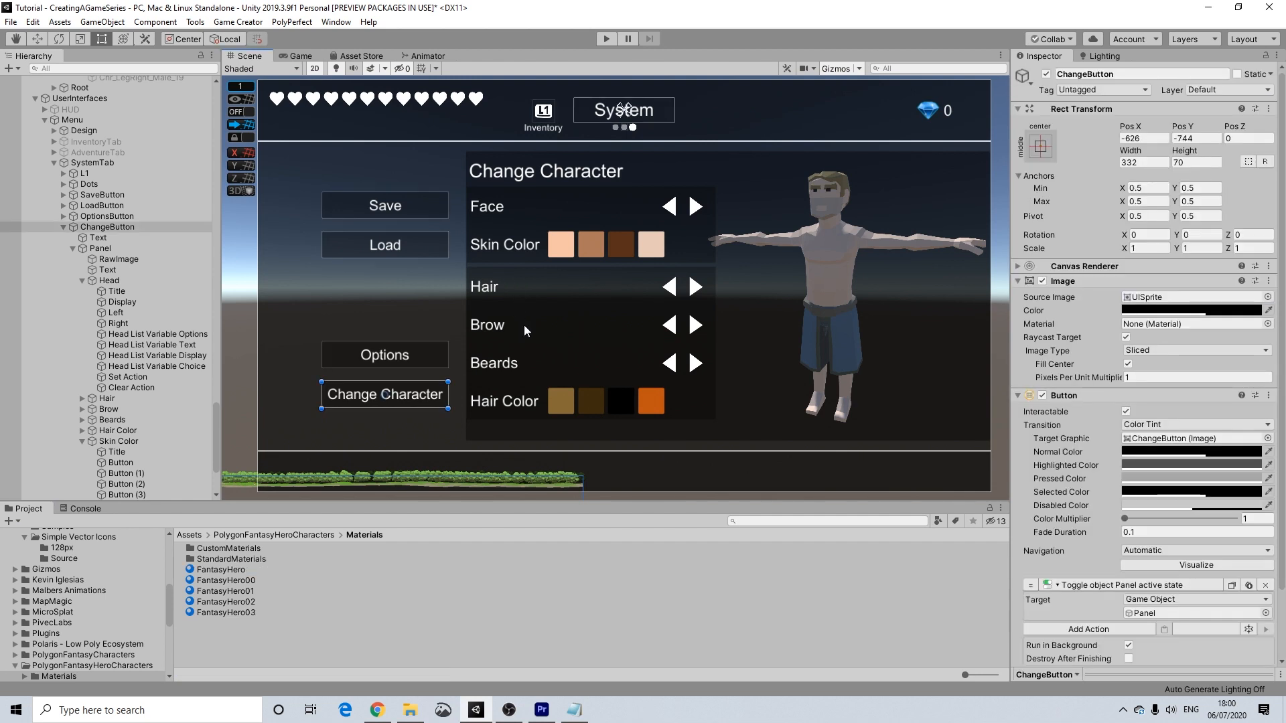
pyautogui.click(117, 397)
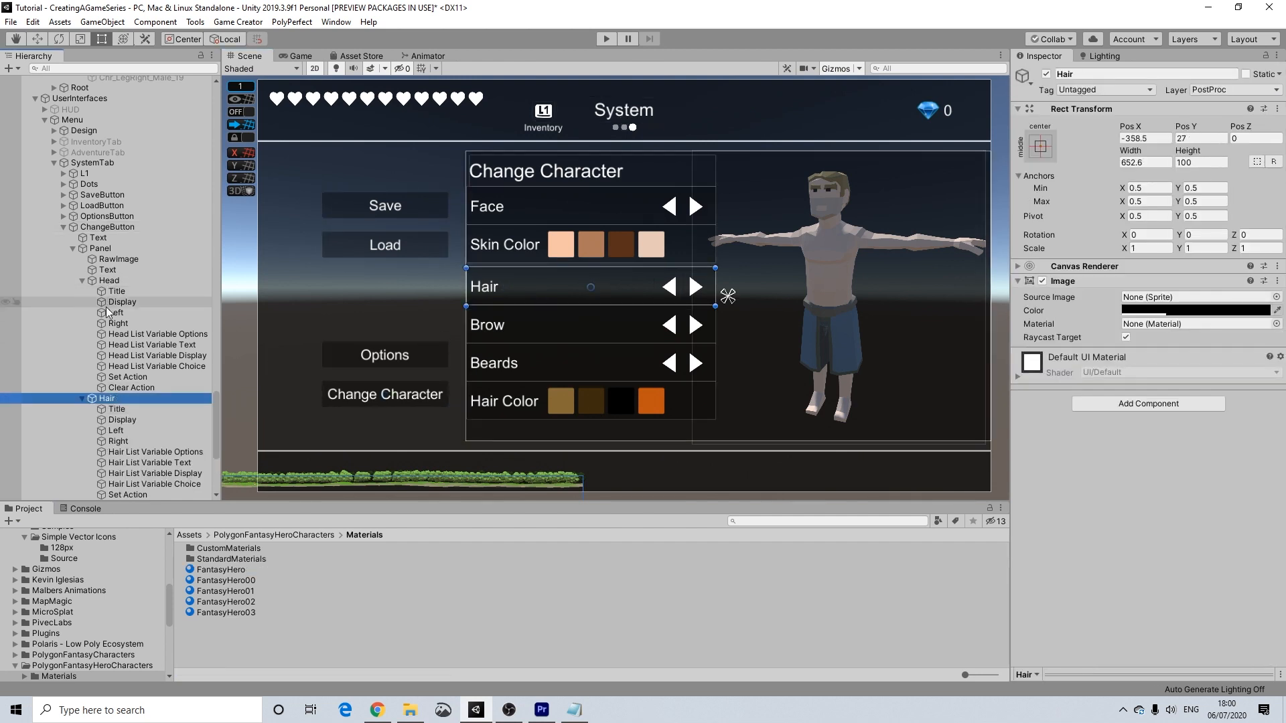
pyautogui.scroll(-3, 106, 395)
pyautogui.keyDown('ctrl'); pyautogui.click(109, 396); pyautogui.keyUp('ctrl')
pyautogui.keyDown('ctrl'); pyautogui.click(112, 407); pyautogui.keyUp('ctrl')
pyautogui.keyDown('ctrl'); pyautogui.click(115, 417); pyautogui.keyUp('ctrl')
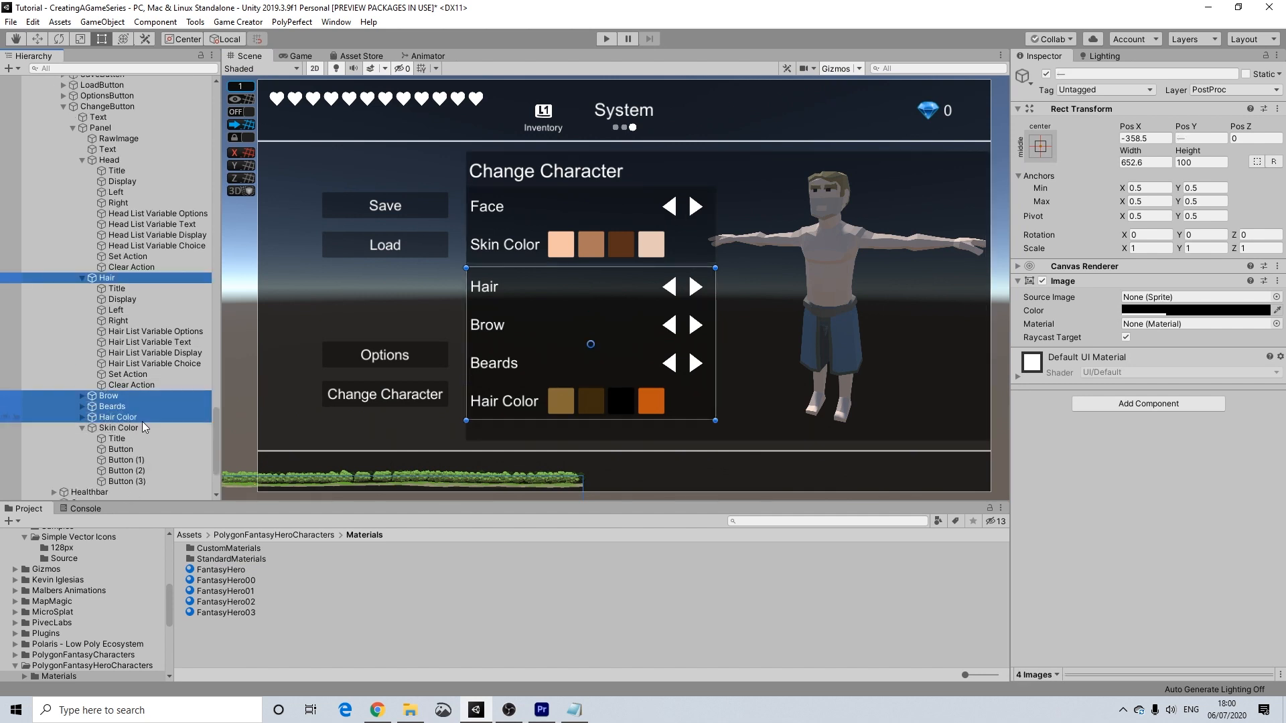
pyautogui.moveTo(532, 276); pyautogui.dragTo(533, 298)
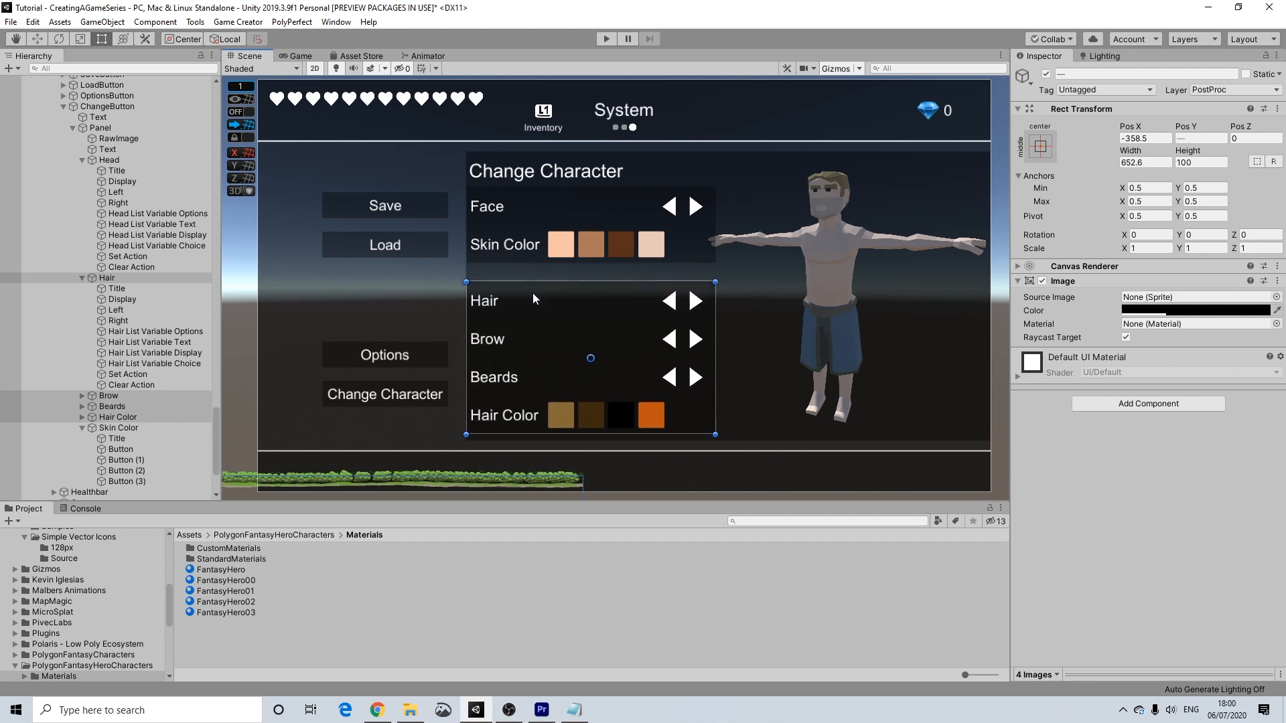
pyautogui.click(995, 183)
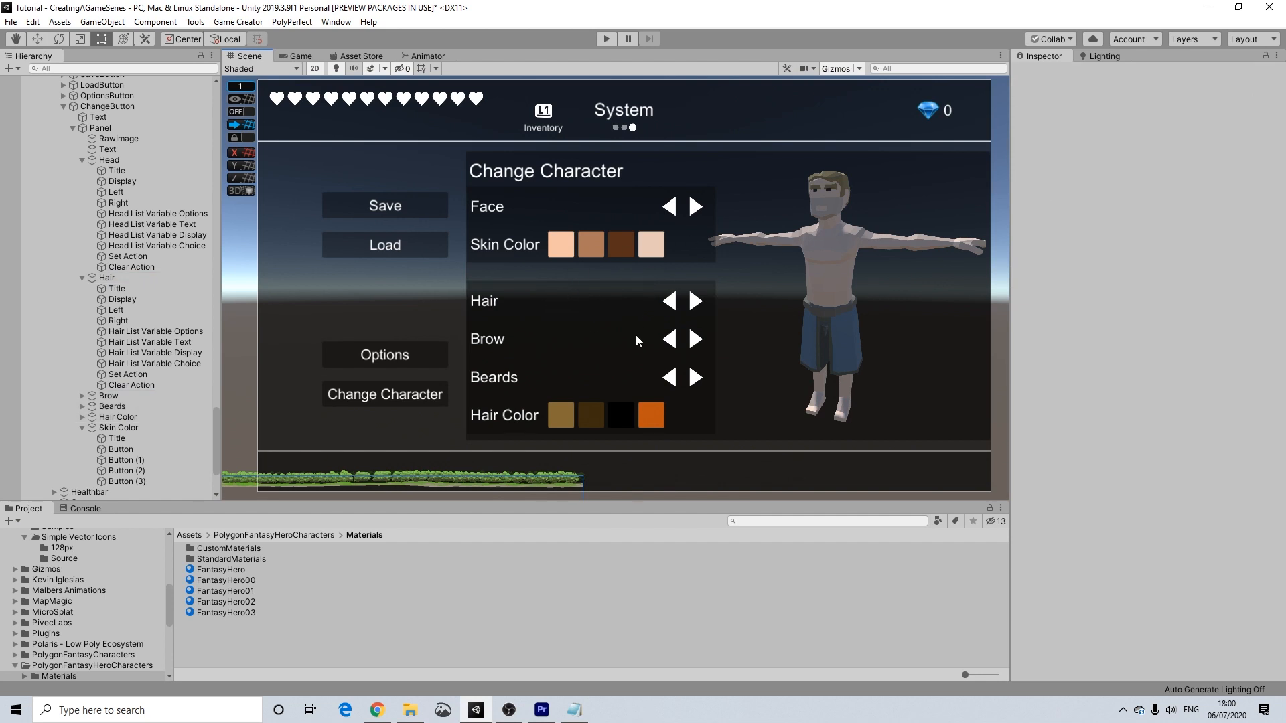
# Step: Collapse the Panel object under ChangeButton in the hierarchy and deactivate it
pyautogui.scroll(-3, 641, 340)
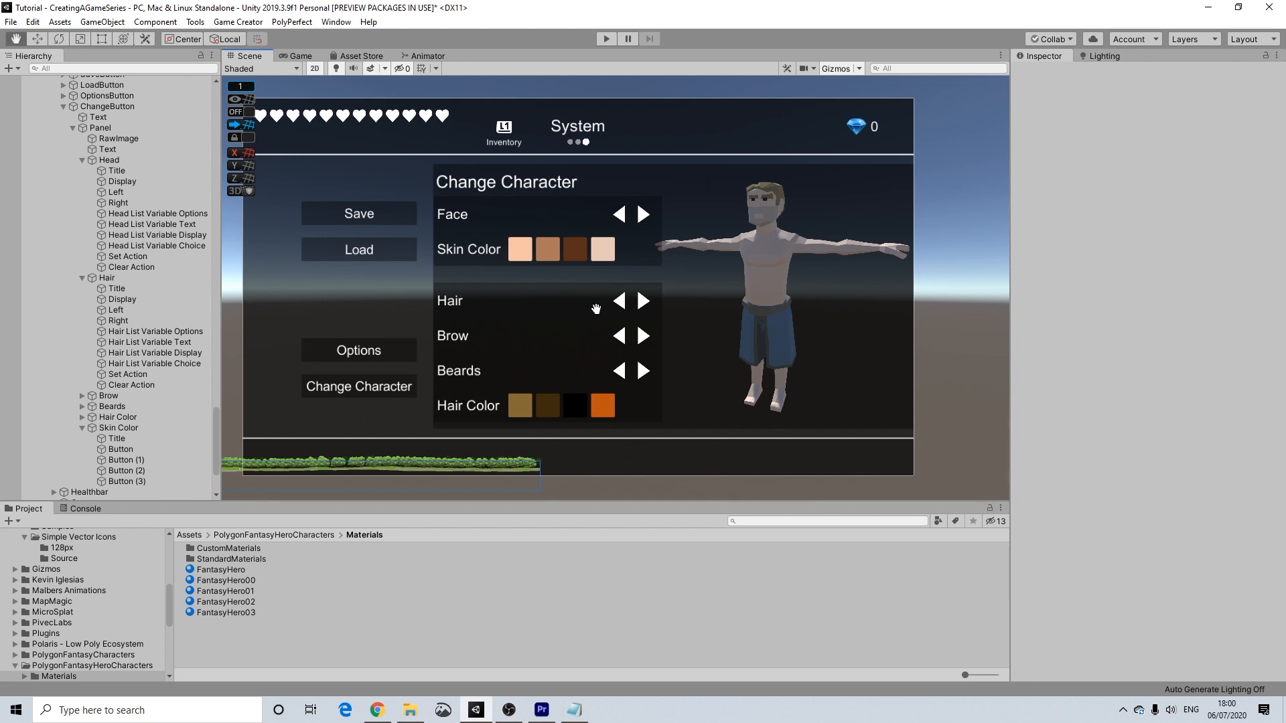
pyautogui.moveTo(596, 303); pyautogui.dragTo(621, 307, button='middle')
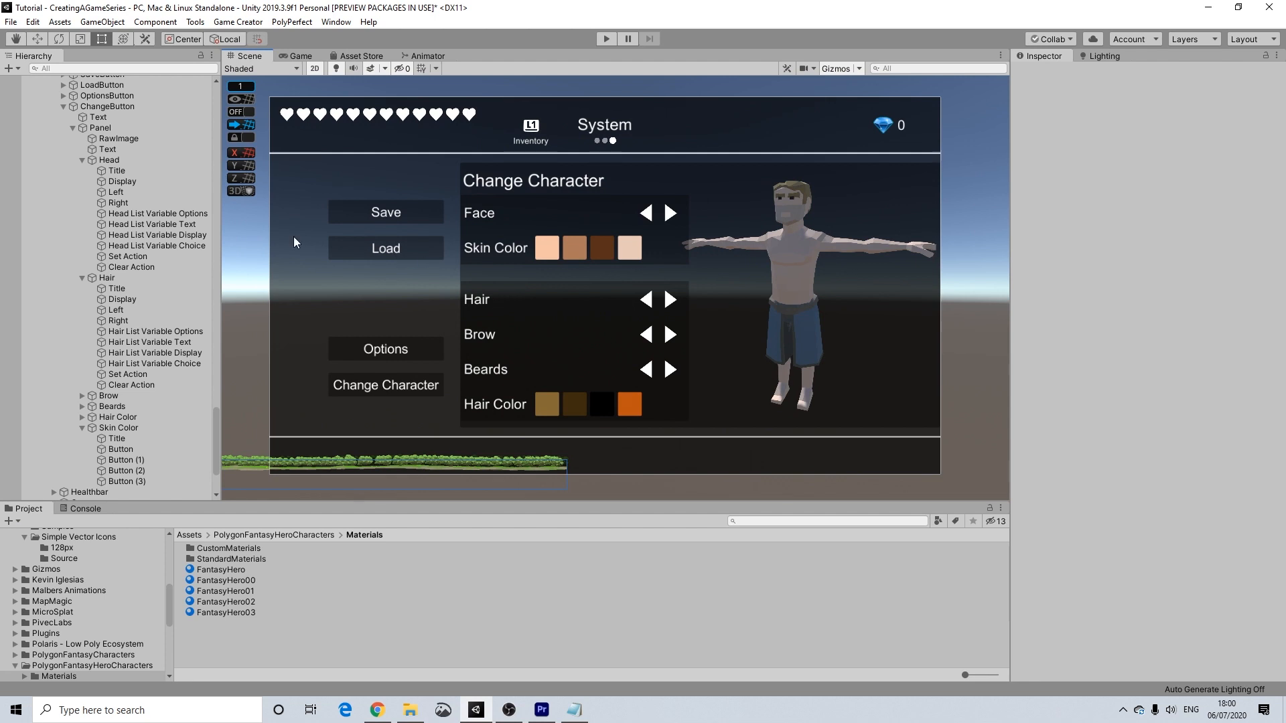
pyautogui.scroll(3, 67, 199)
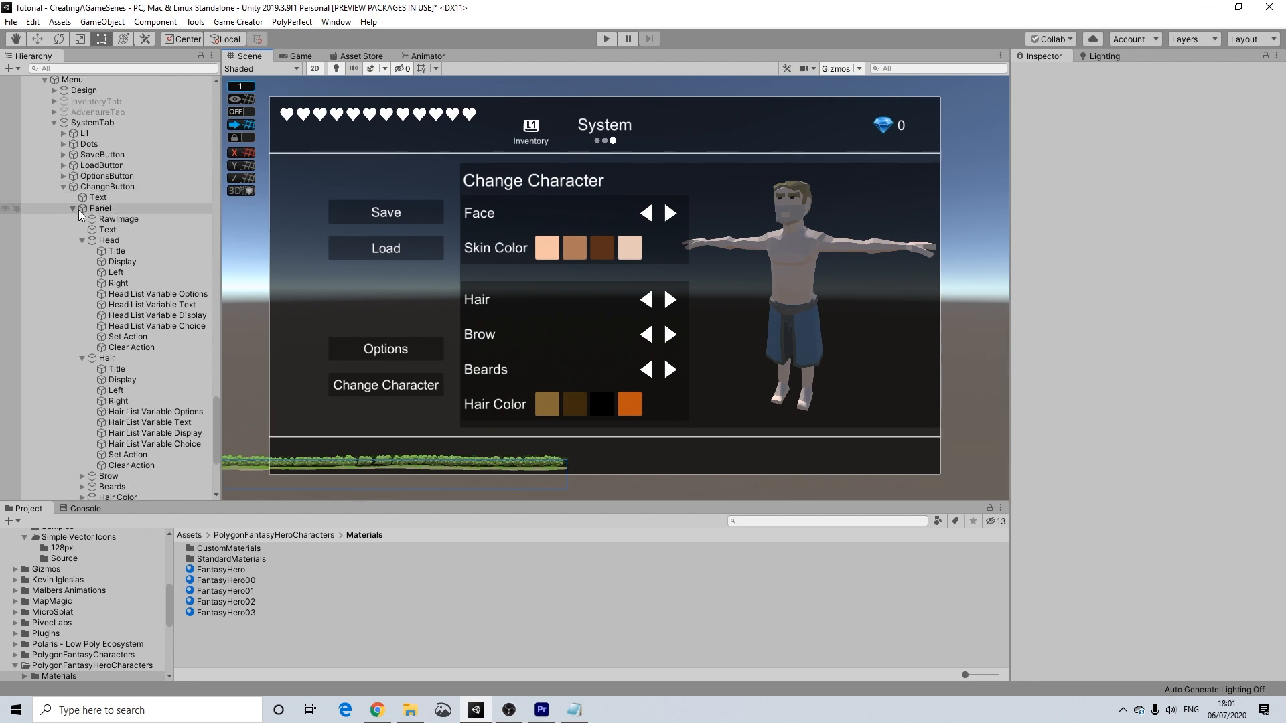
pyautogui.click(73, 208)
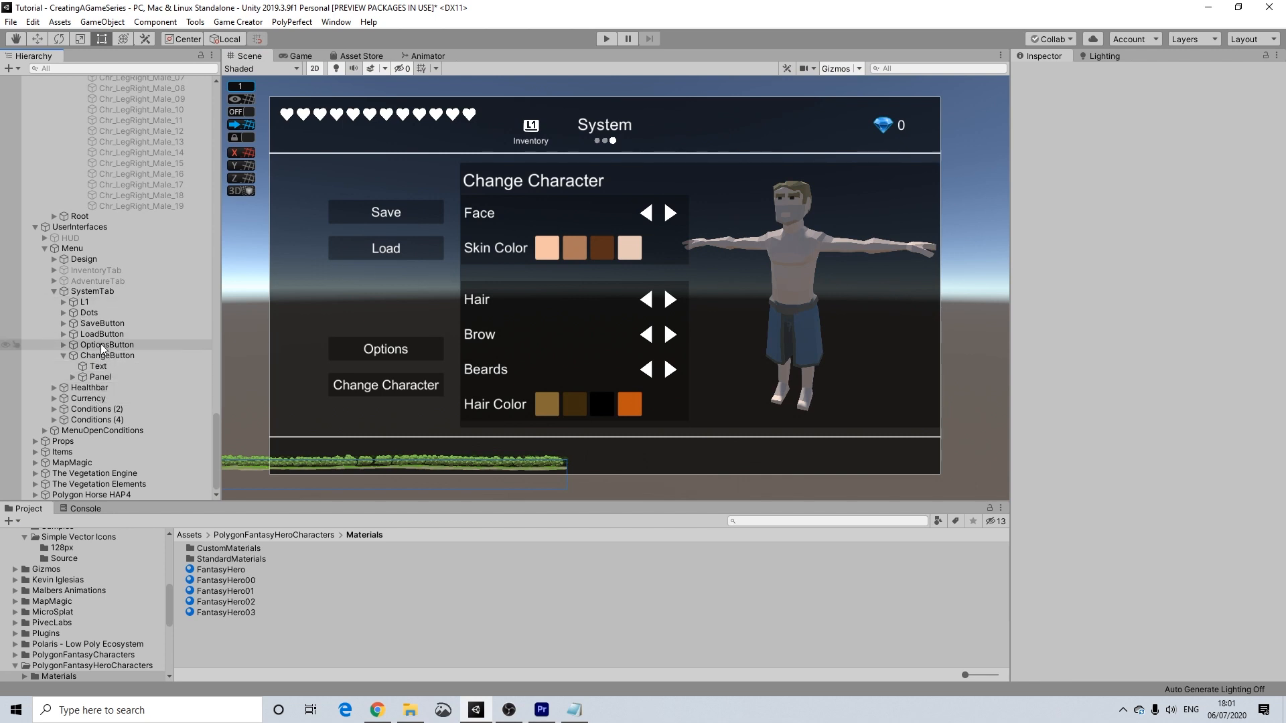
pyautogui.click(94, 378)
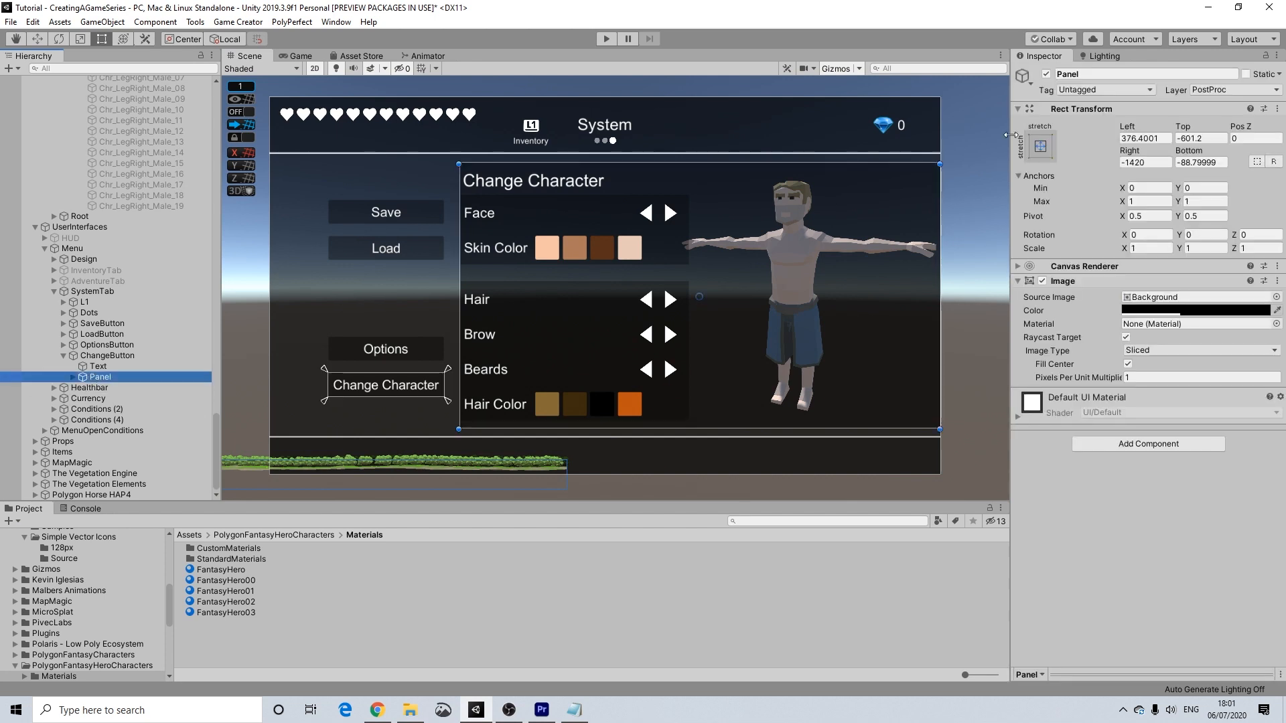
pyautogui.click(1045, 74)
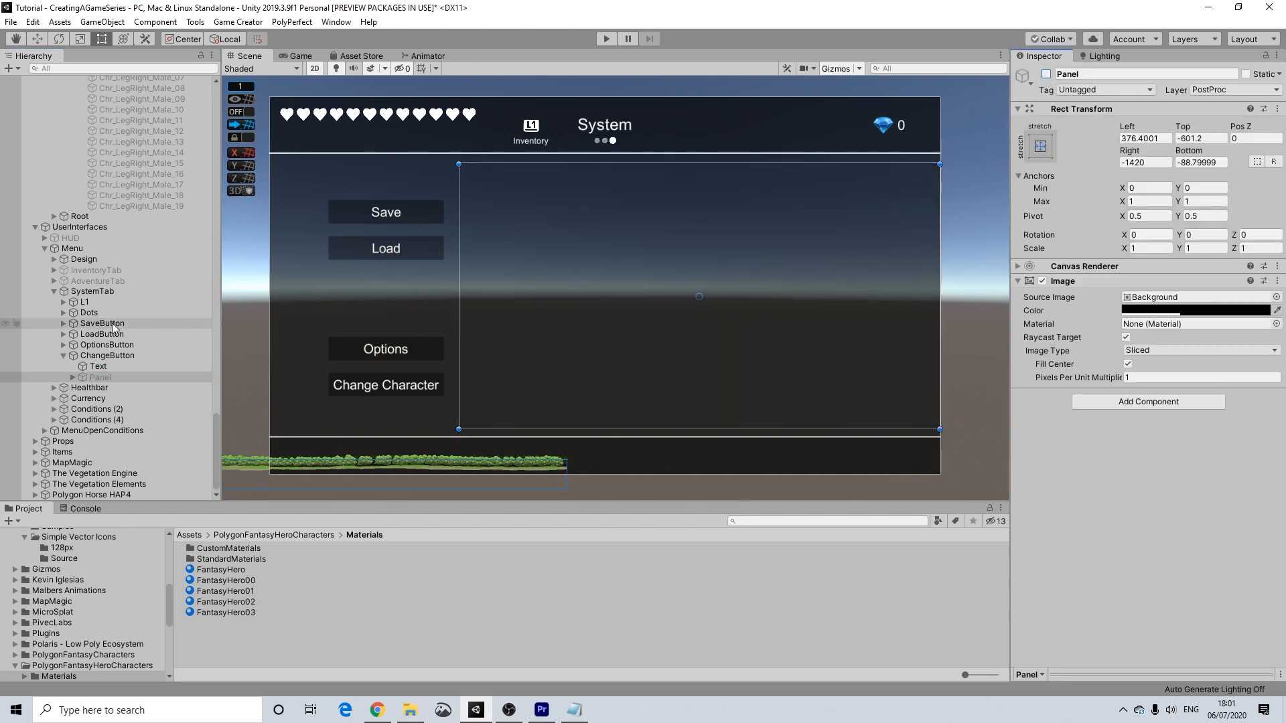
# Step: Deactivate the SystemTab object and activate the InventoryTab object
pyautogui.click(93, 291)
pyautogui.click(1045, 74)
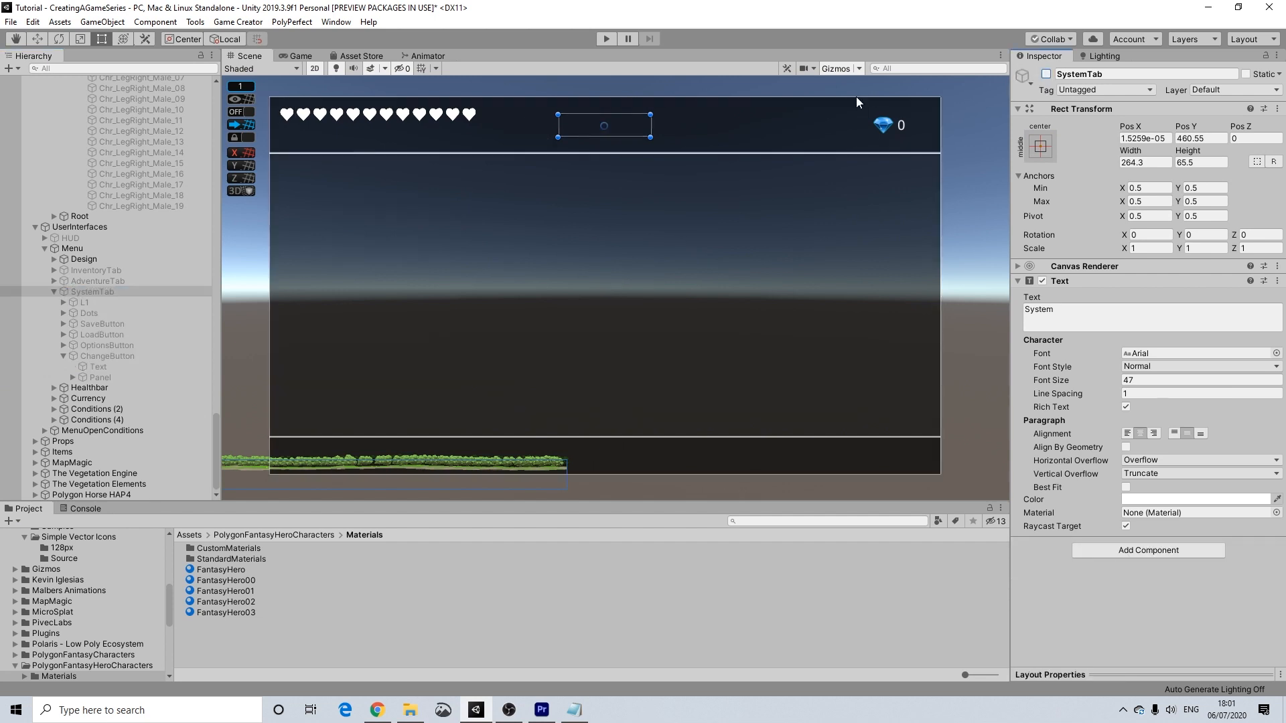
pyautogui.click(113, 269)
pyautogui.click(1046, 74)
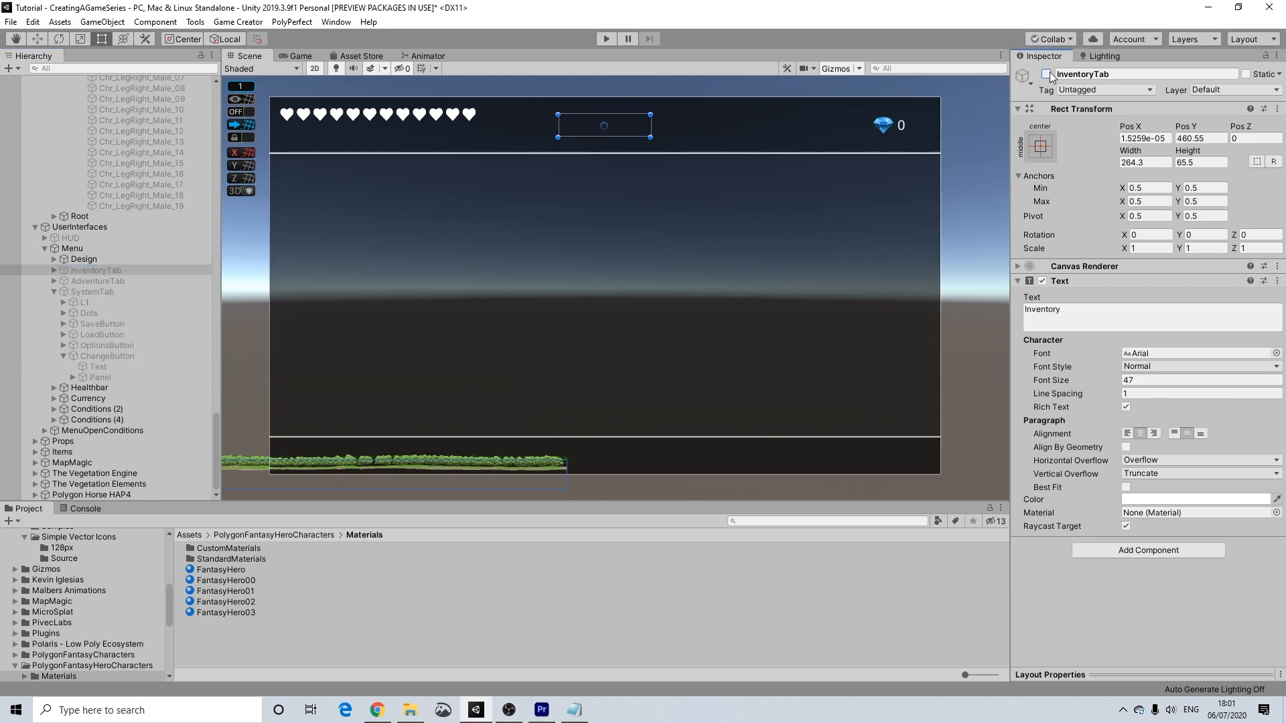
# Step: Deactivate the Menu object and activate the HUD object under UserInterfaces
pyautogui.scroll(8, 107, 270)
pyautogui.scroll(-5, 106, 276)
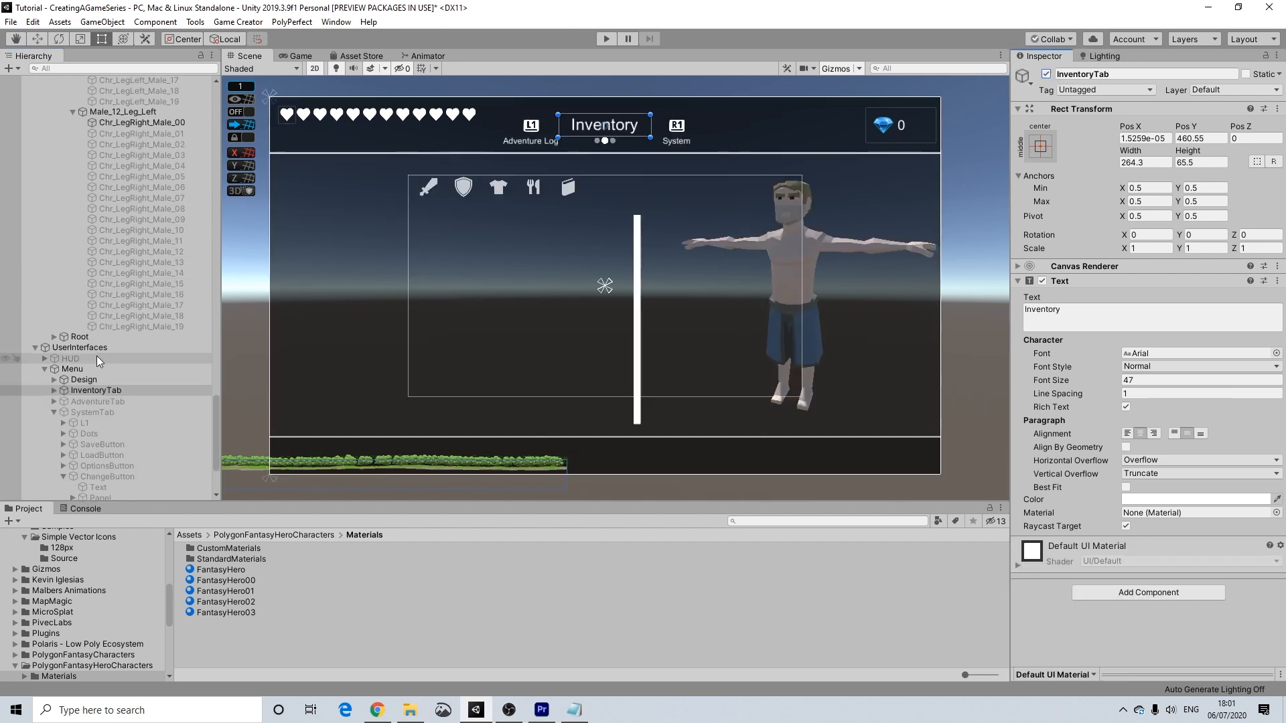
pyautogui.click(74, 369)
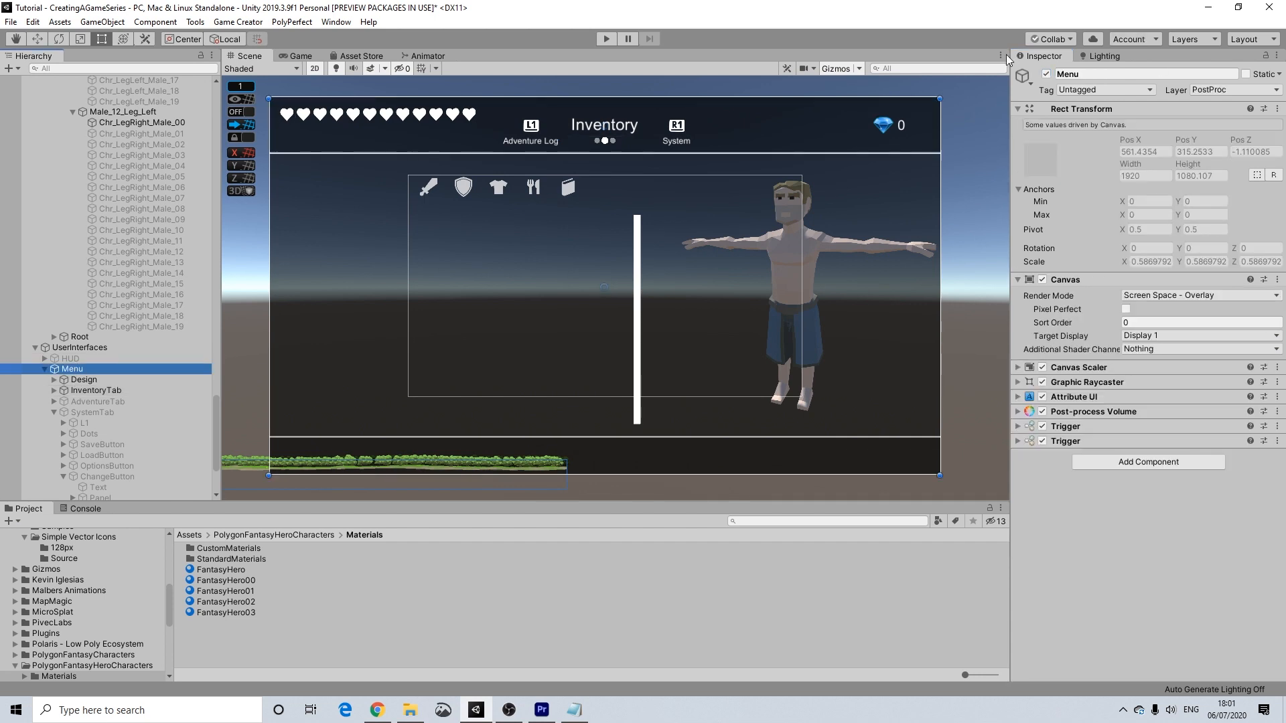
pyautogui.click(1046, 74)
pyautogui.click(99, 359)
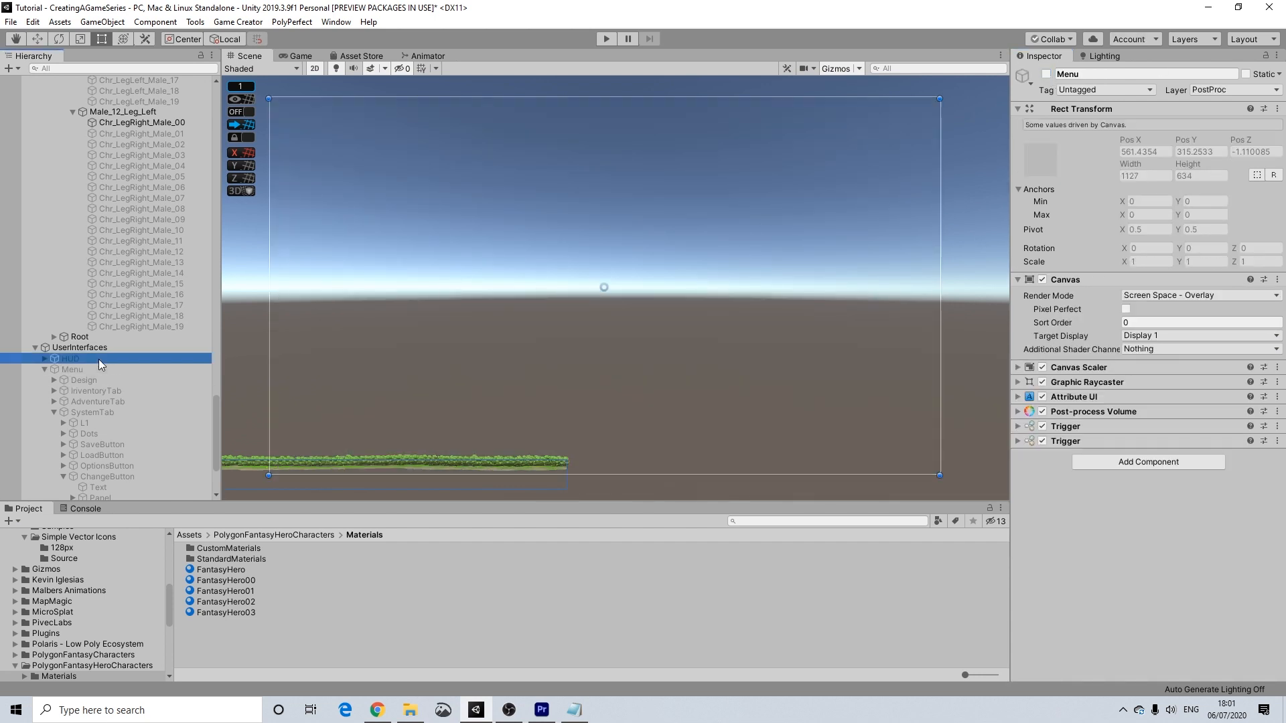
pyautogui.click(1046, 74)
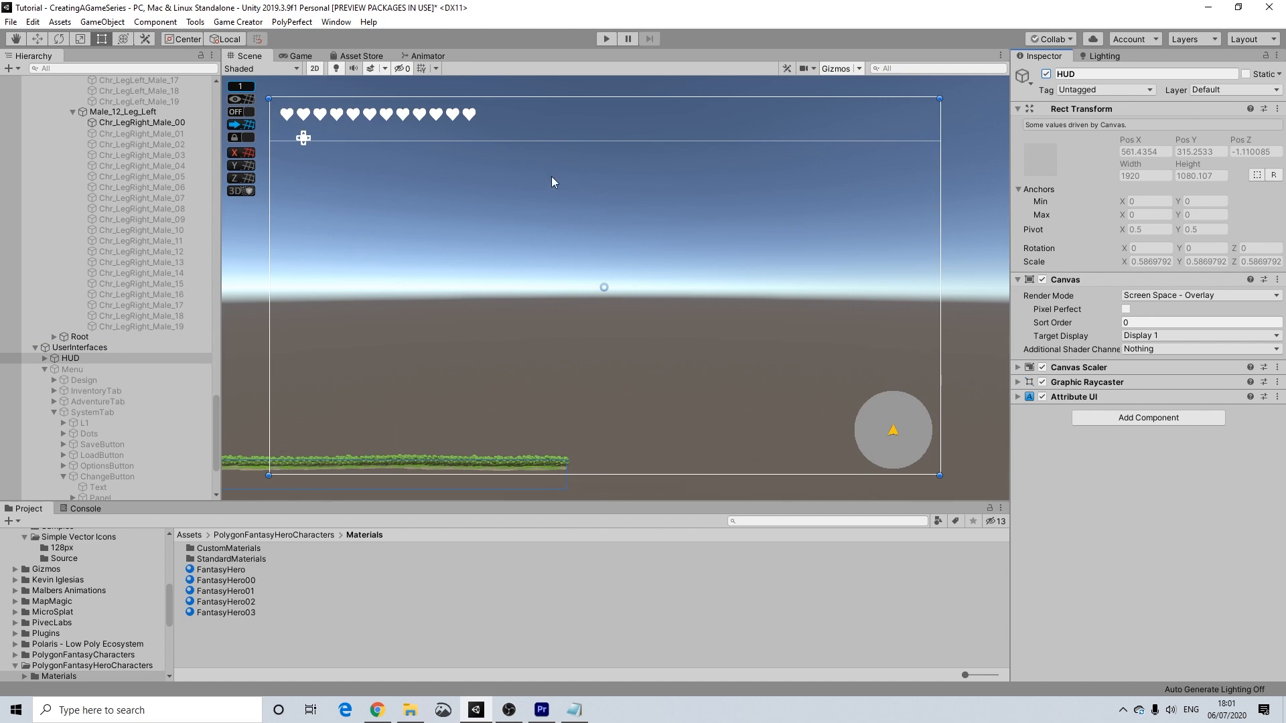
# Step: Run the game, open Change Character from the System menu, and test the Face selector forward to Face 04 and back to Face 02
pyautogui.click(608, 38)
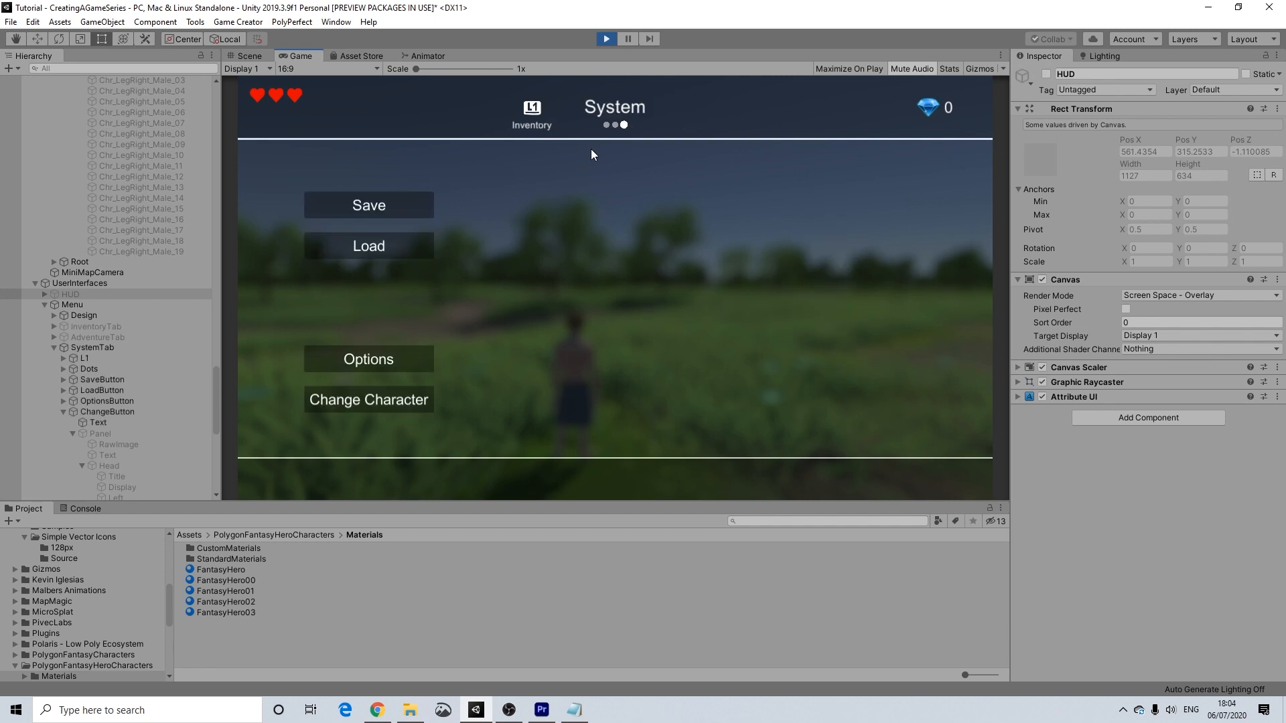
pyautogui.click(383, 396)
pyautogui.click(689, 206)
pyautogui.click(689, 207)
pyautogui.click(689, 207)
pyautogui.click(690, 207)
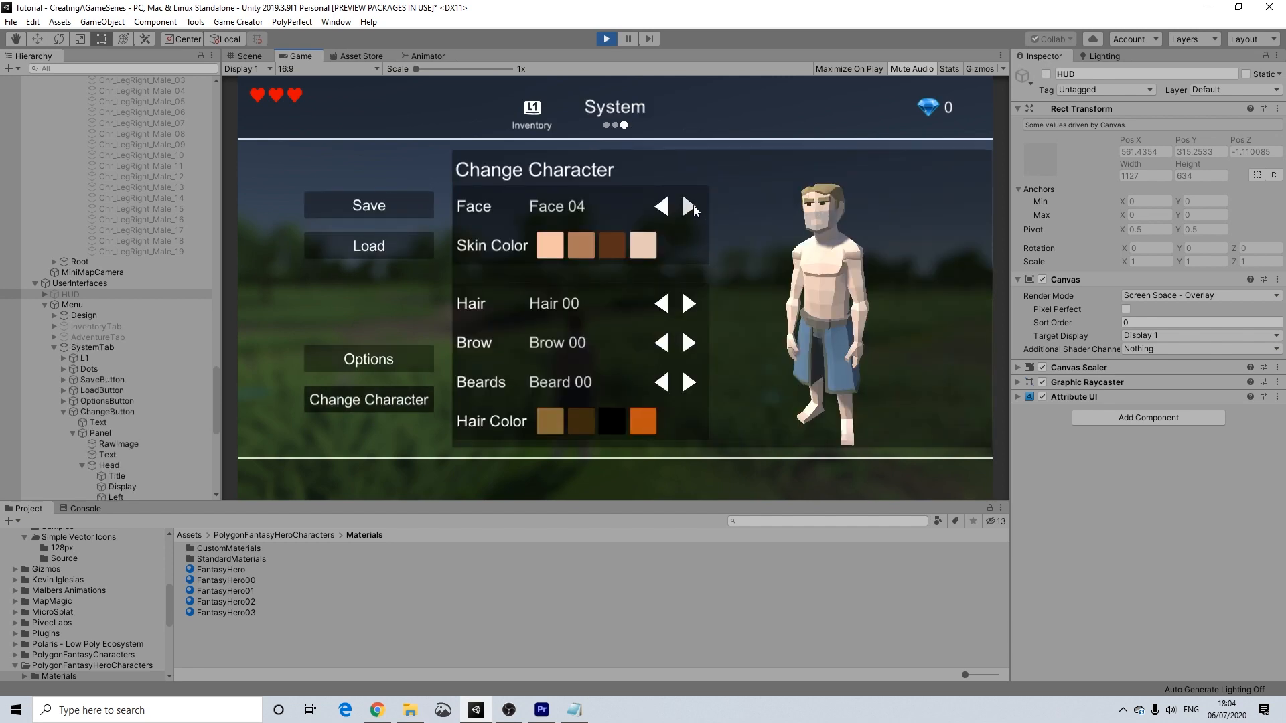
pyautogui.click(662, 206)
pyautogui.click(662, 207)
# Step: Test all four Skin Color swatches on the character preview, finishing on the second swatch
pyautogui.click(579, 251)
pyautogui.click(603, 247)
pyautogui.click(645, 247)
pyautogui.click(608, 246)
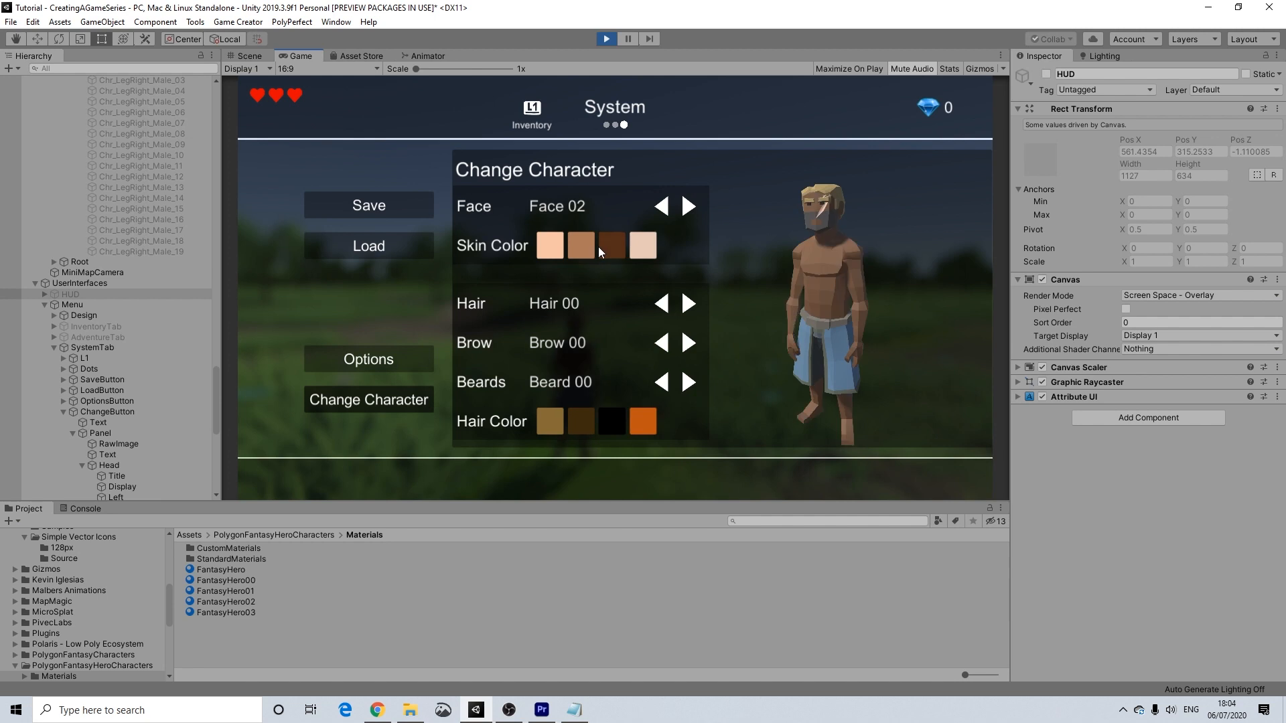
pyautogui.click(588, 247)
pyautogui.click(556, 247)
pyautogui.click(581, 247)
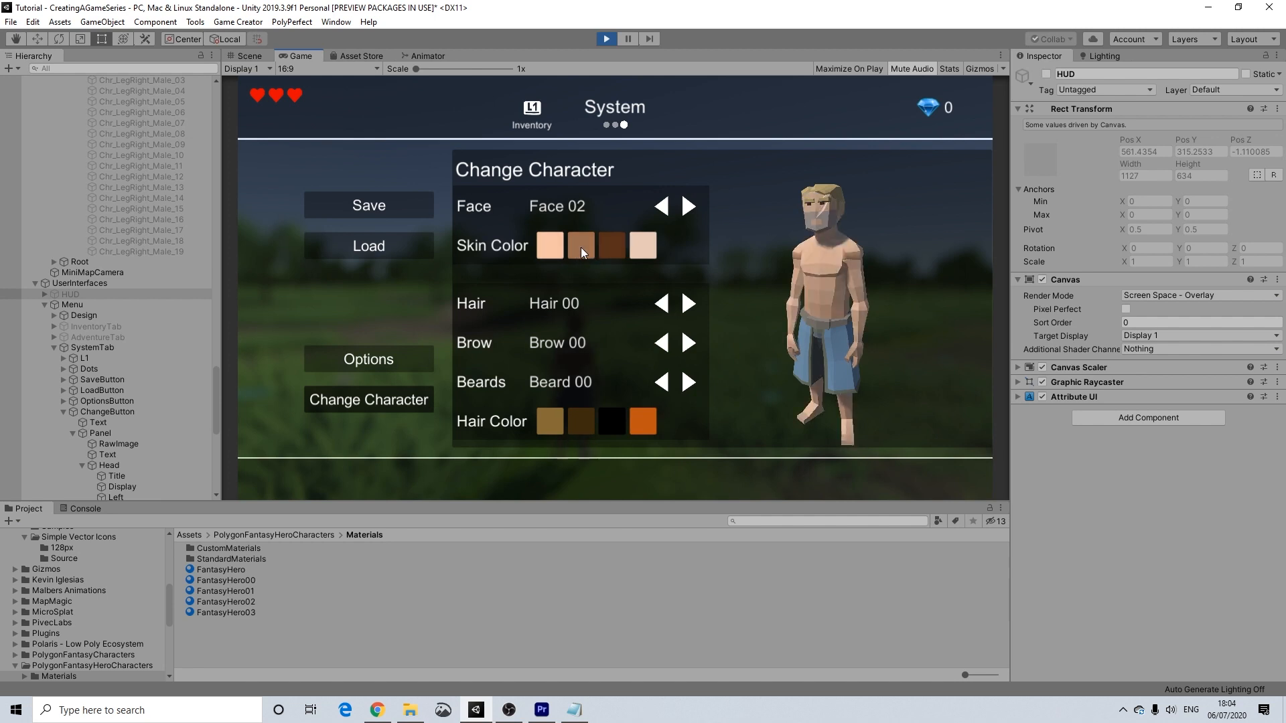
# Step: Cycle the Hair selector forward through the hairstyles to Hair 20
pyautogui.click(688, 305)
pyautogui.click(688, 305)
pyautogui.click(688, 305)
pyautogui.click(688, 304)
pyautogui.click(688, 304)
pyautogui.click(688, 305)
pyautogui.click(688, 305)
pyautogui.click(688, 304)
pyautogui.click(689, 304)
pyautogui.click(689, 305)
pyautogui.click(689, 305)
pyautogui.click(689, 305)
pyautogui.click(689, 305)
pyautogui.click(688, 305)
pyautogui.click(688, 304)
pyautogui.click(688, 305)
pyautogui.click(689, 305)
pyautogui.click(688, 305)
pyautogui.click(689, 305)
pyautogui.click(688, 305)
# Step: Test the Brow and Beards selectors, stepping to Brow 09 and Beard 14
pyautogui.click(661, 344)
pyautogui.click(661, 344)
pyautogui.click(659, 383)
pyautogui.click(659, 383)
pyautogui.click(659, 383)
pyautogui.click(659, 383)
pyautogui.click(659, 383)
pyautogui.click(659, 383)
pyautogui.click(686, 382)
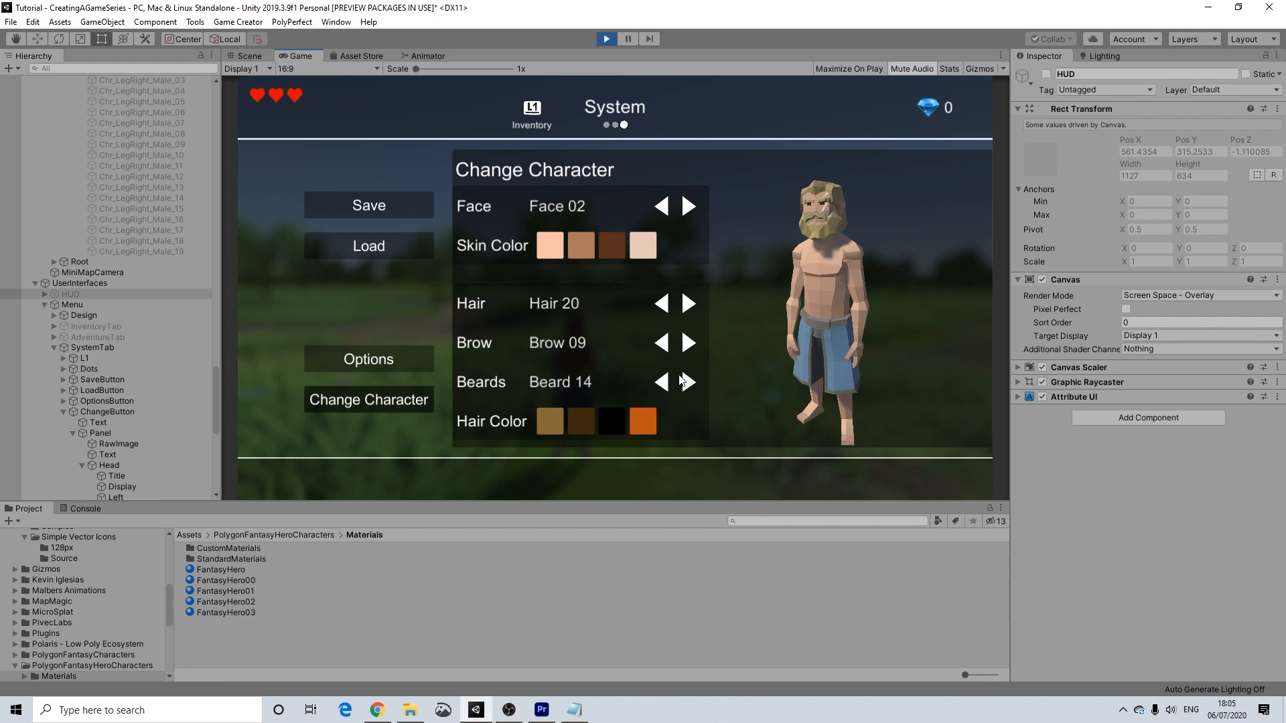
# Step: Test the dark brown, black and orange Hair Color swatches, finishing on black
pyautogui.click(578, 422)
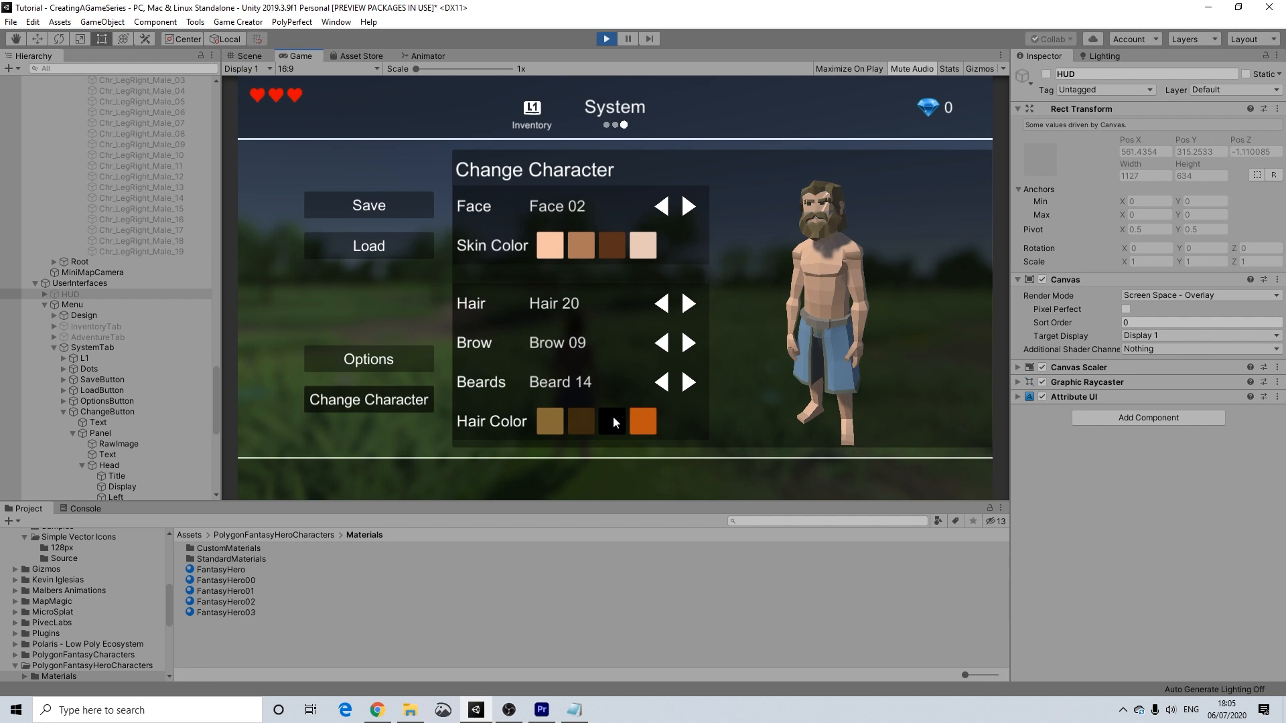
pyautogui.click(613, 417)
pyautogui.click(644, 426)
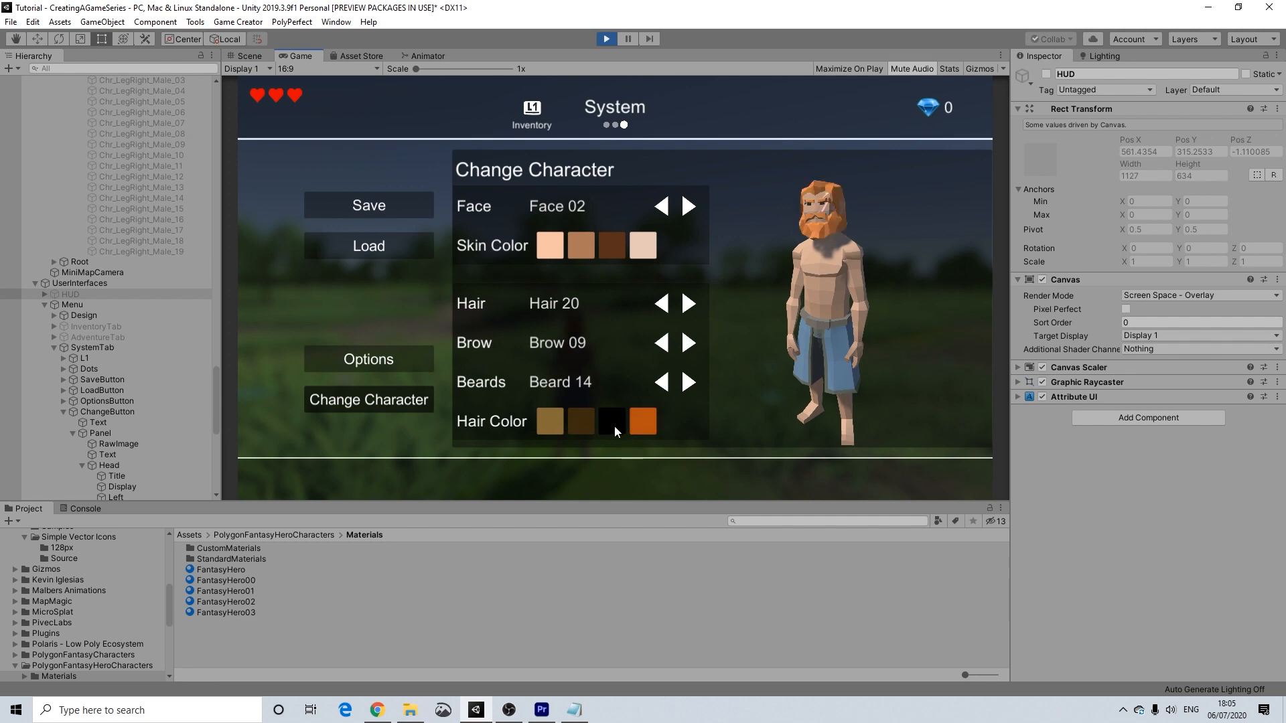
pyautogui.click(612, 424)
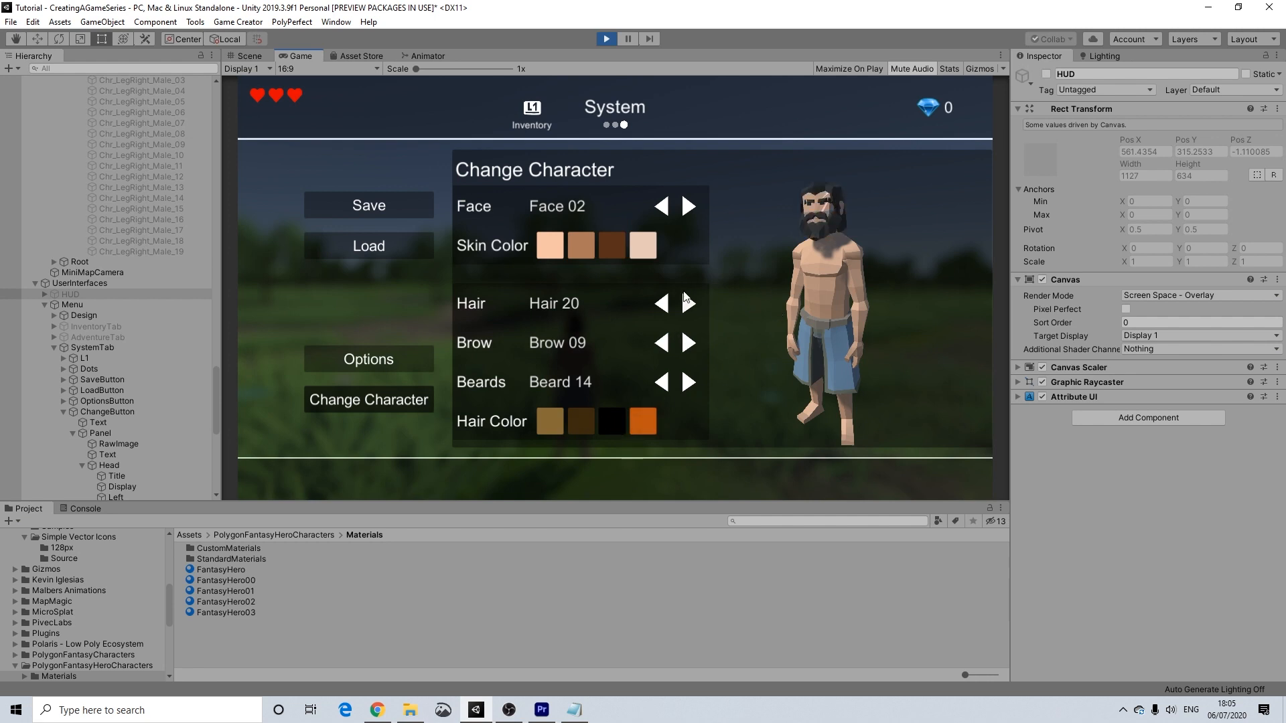
# Step: Close the Change Character panel, return to gameplay to check the character, and reopen the panel from the System menu
pyautogui.click(396, 405)
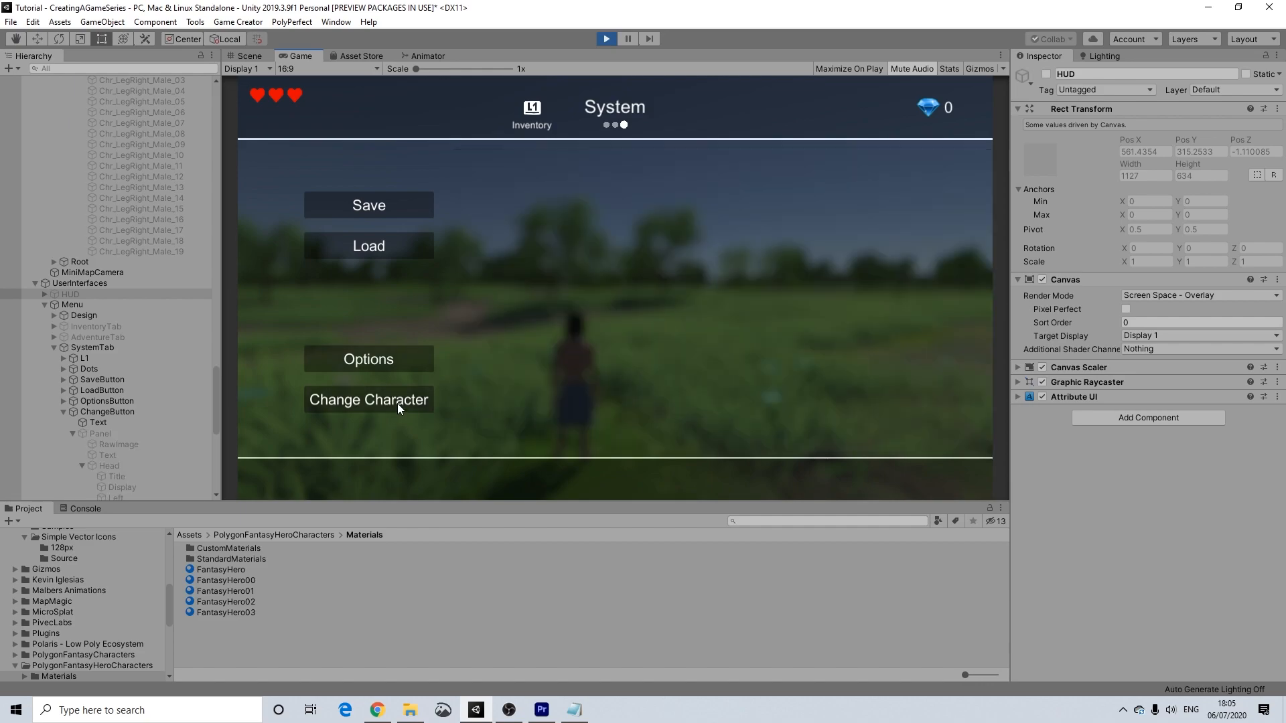
pyautogui.press('Escape')
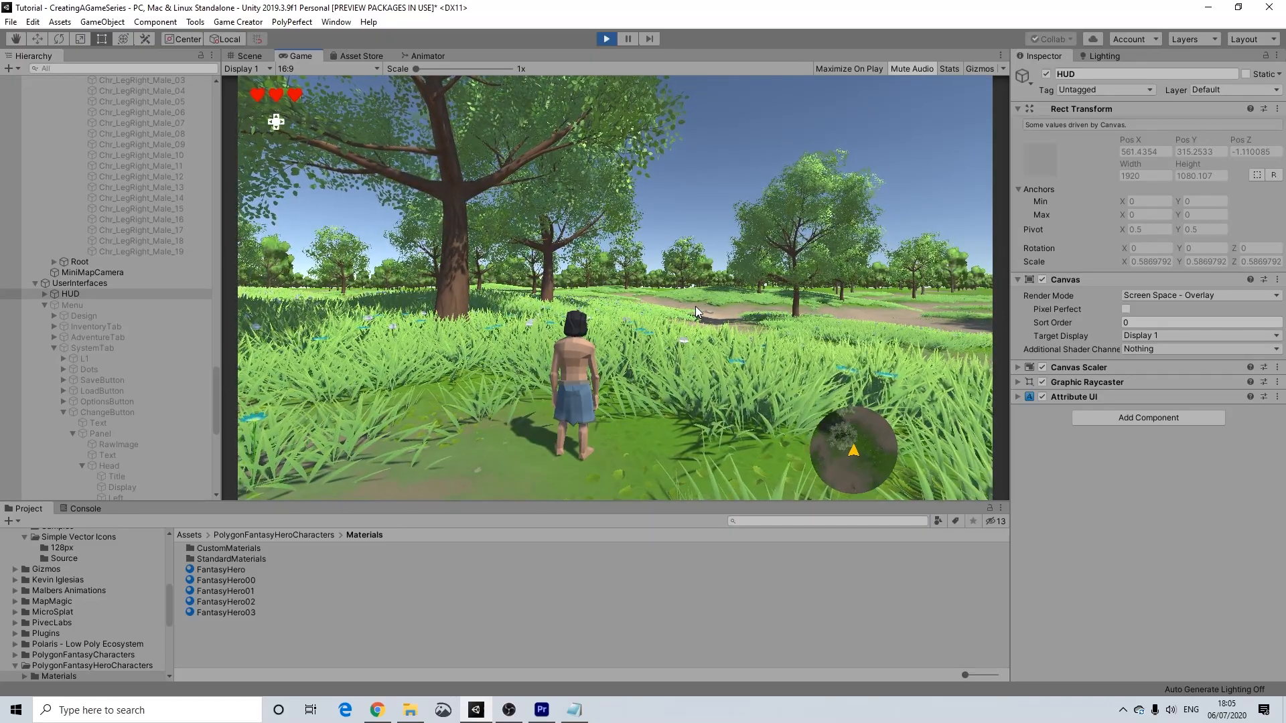
pyautogui.press('Escape')
pyautogui.press('Down')
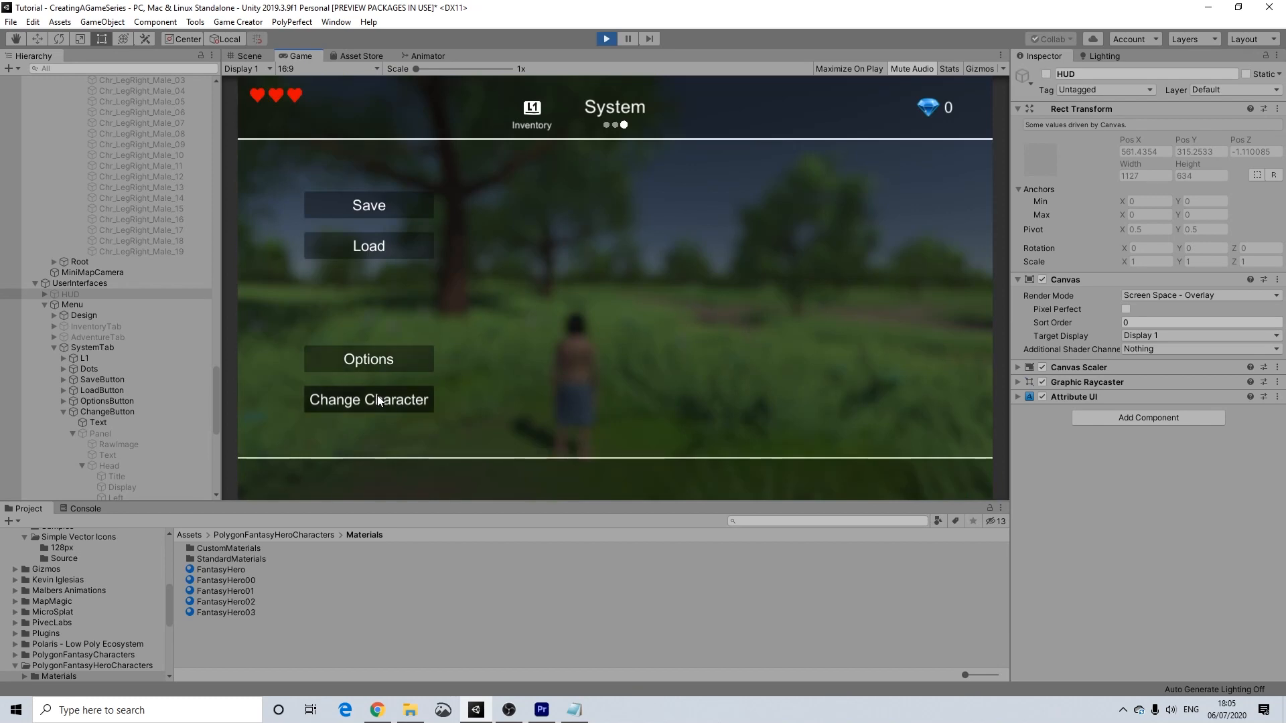
pyautogui.press('Return')
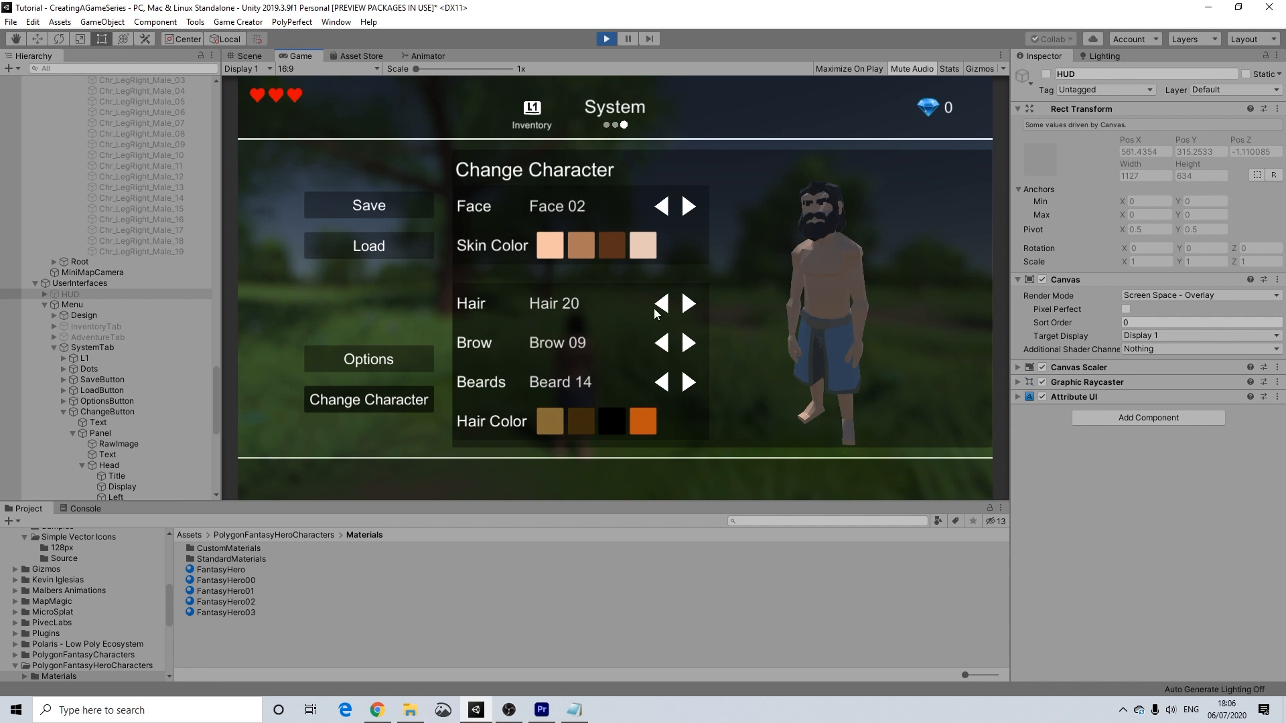
# Step: Advance the Hair selector past Hair 22 to Hair 00
pyautogui.click(687, 303)
pyautogui.click(687, 303)
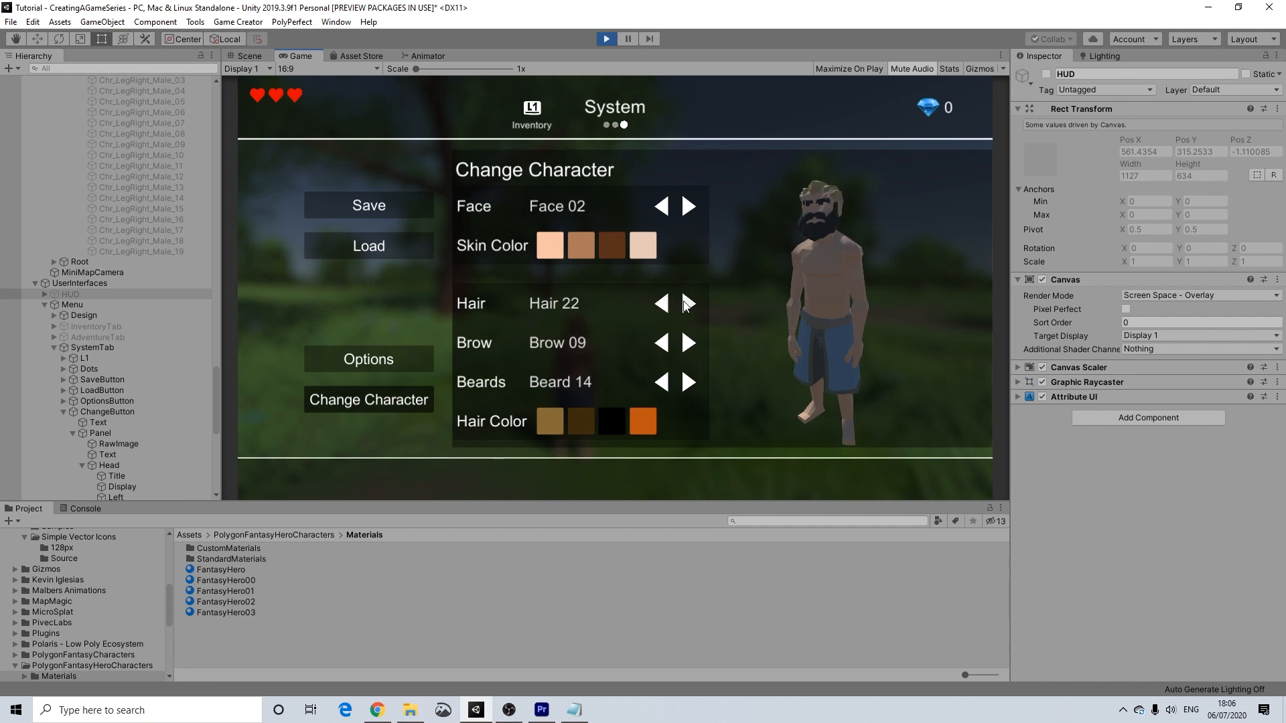
pyautogui.click(687, 304)
# Step: Test several Hair Color swatches and a darker Skin Color, finishing with black hair
pyautogui.click(612, 422)
pyautogui.click(570, 425)
pyautogui.click(548, 421)
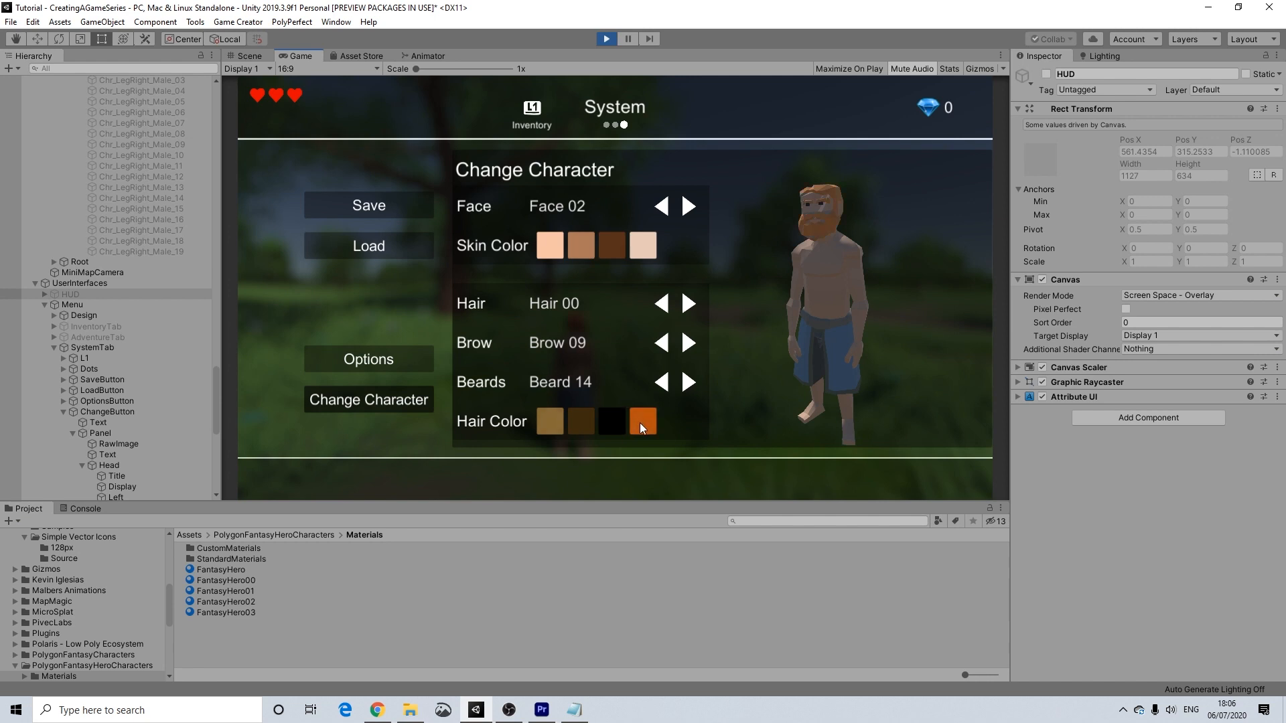
pyautogui.click(604, 253)
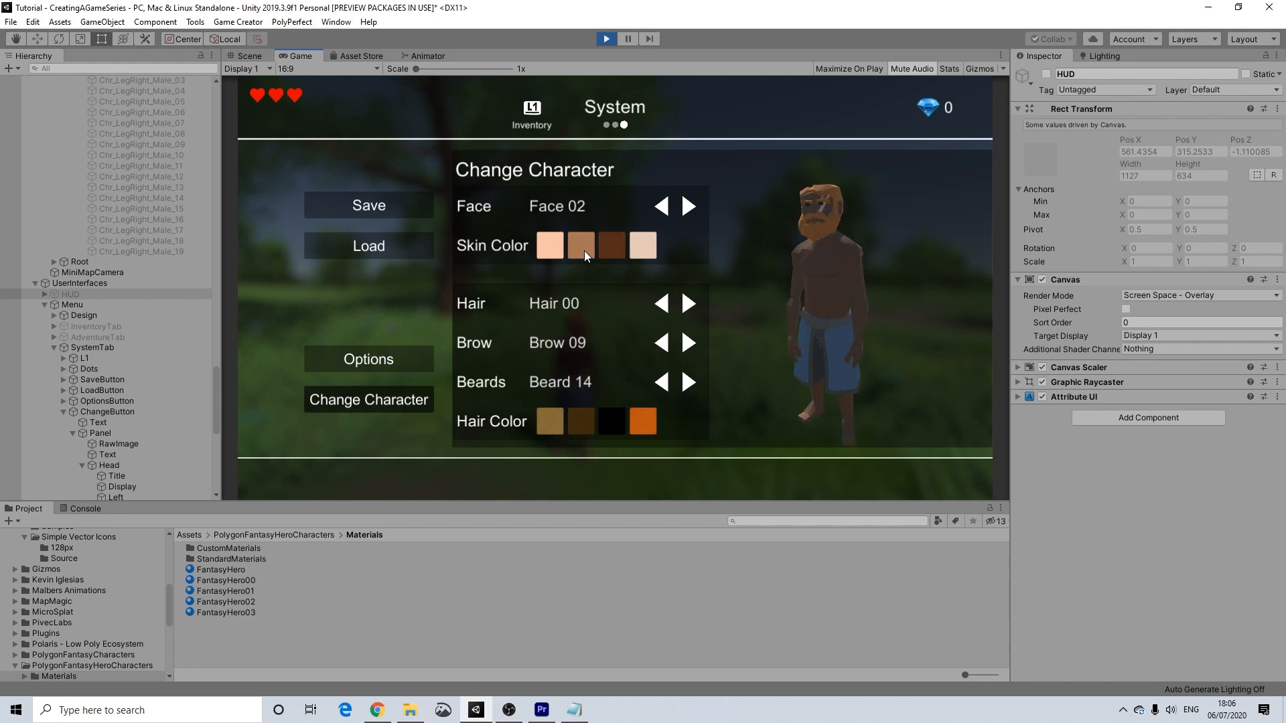
pyautogui.click(608, 418)
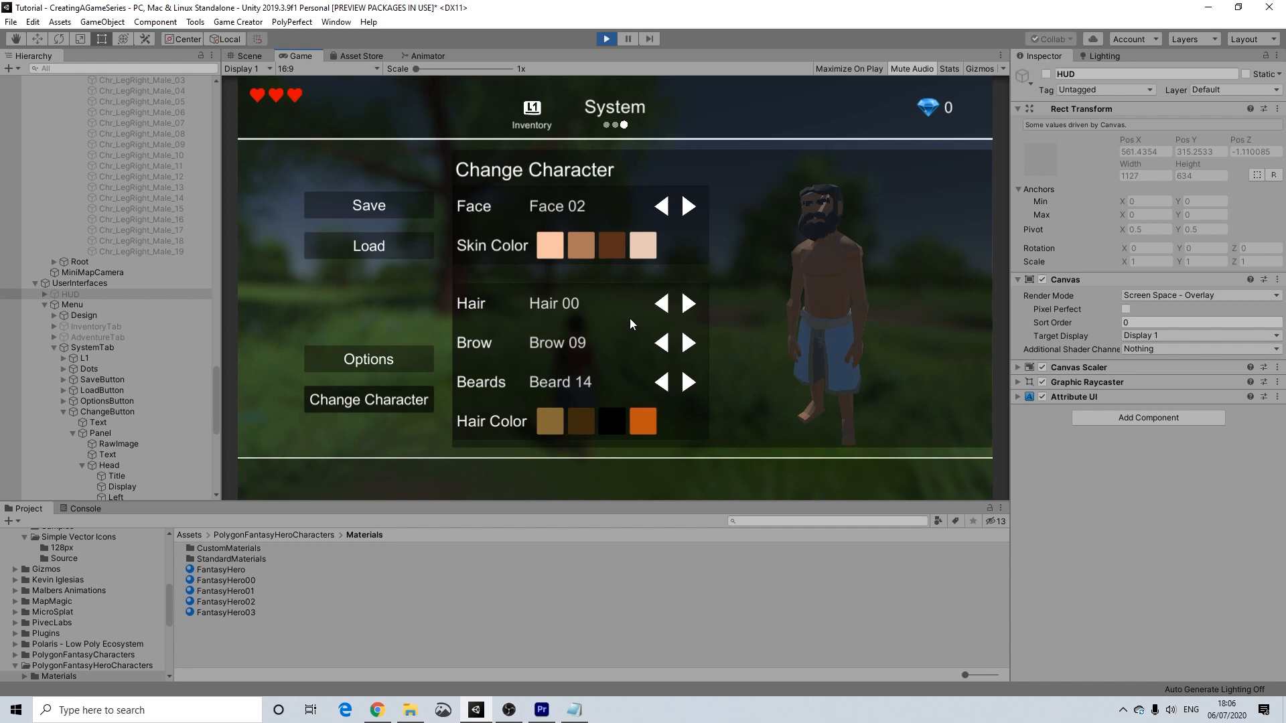
# Step: Cycle the Face selector forward and back to Face 00, and test the dark brown Skin Color swatch
pyautogui.click(687, 205)
pyautogui.click(687, 204)
pyautogui.click(657, 208)
pyautogui.click(659, 208)
pyautogui.click(661, 209)
pyautogui.click(663, 209)
pyautogui.click(618, 248)
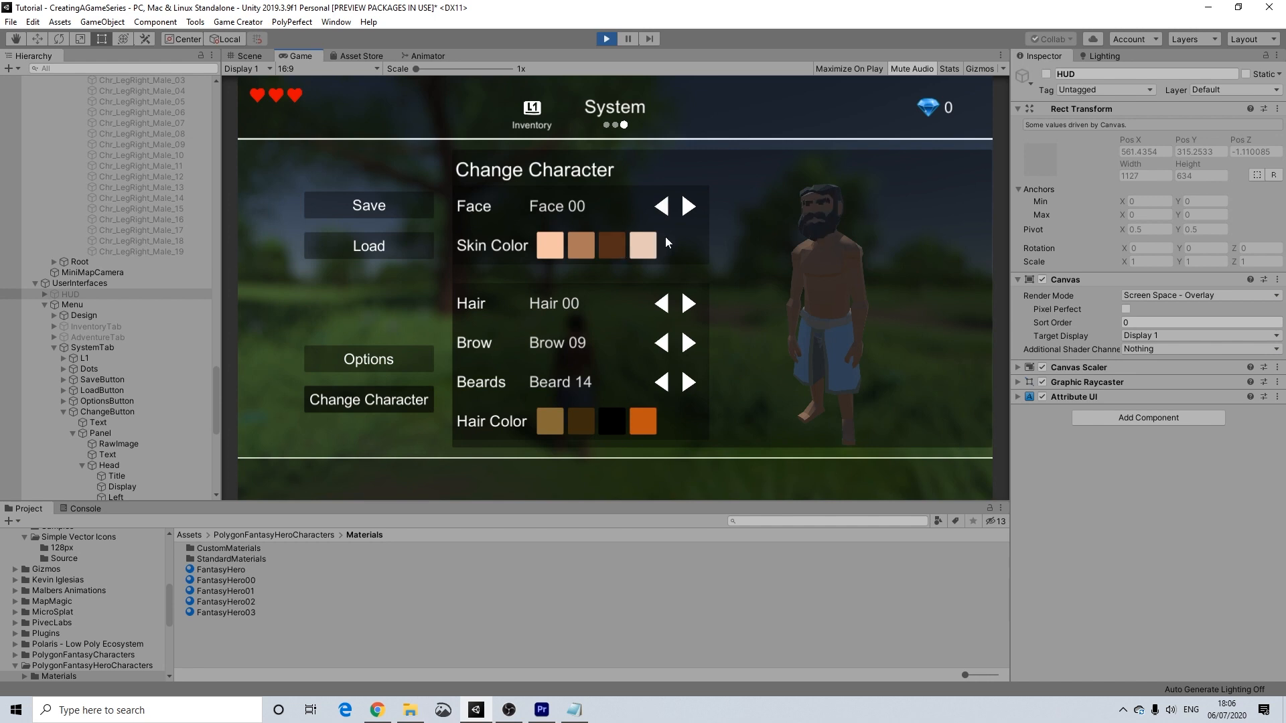